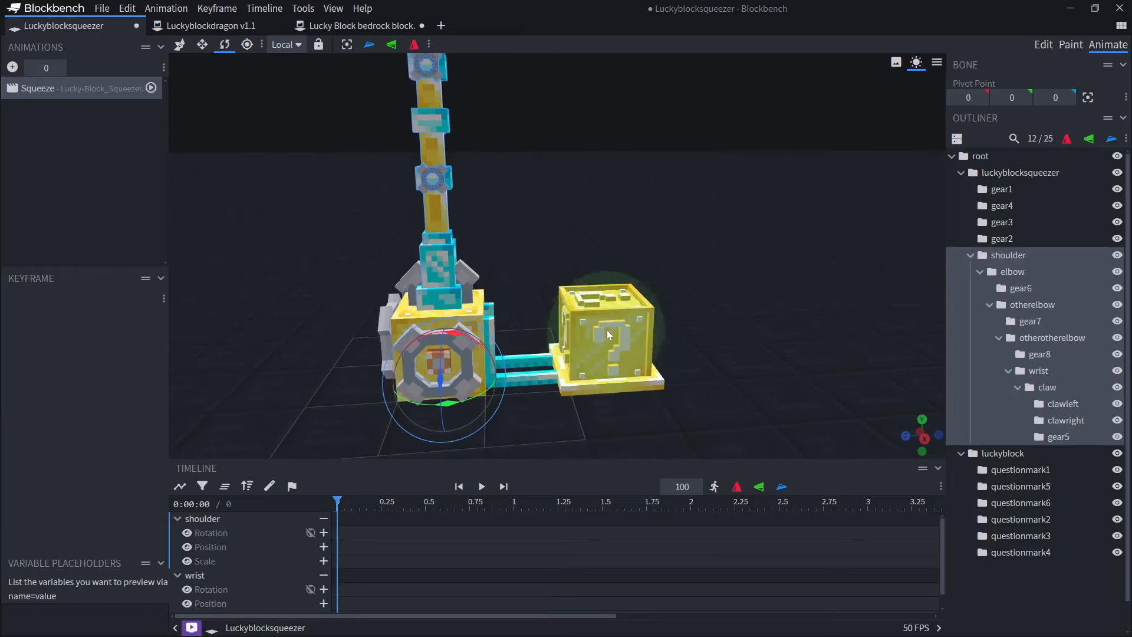
- Select the luckyblock group and switch to the Resize tool
left_click(608, 340)
left_click_drag(641, 342, 639, 313)
scroll(673, 306, "up", 4)
key("s")
right_click_drag(623, 360, 599, 306)
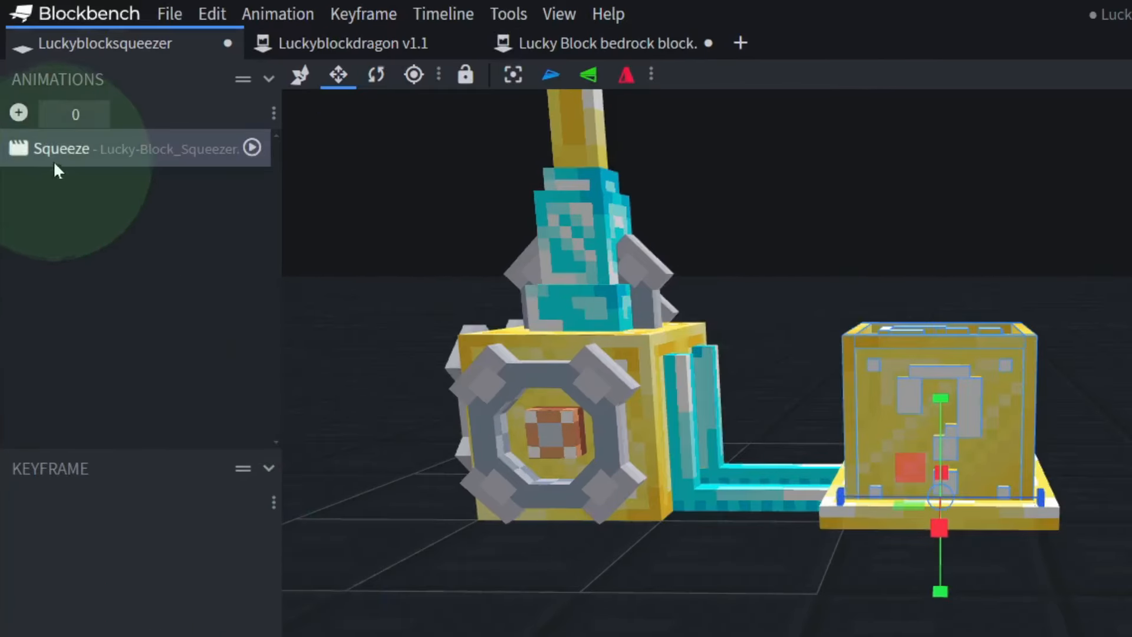
right_click(33, 88)
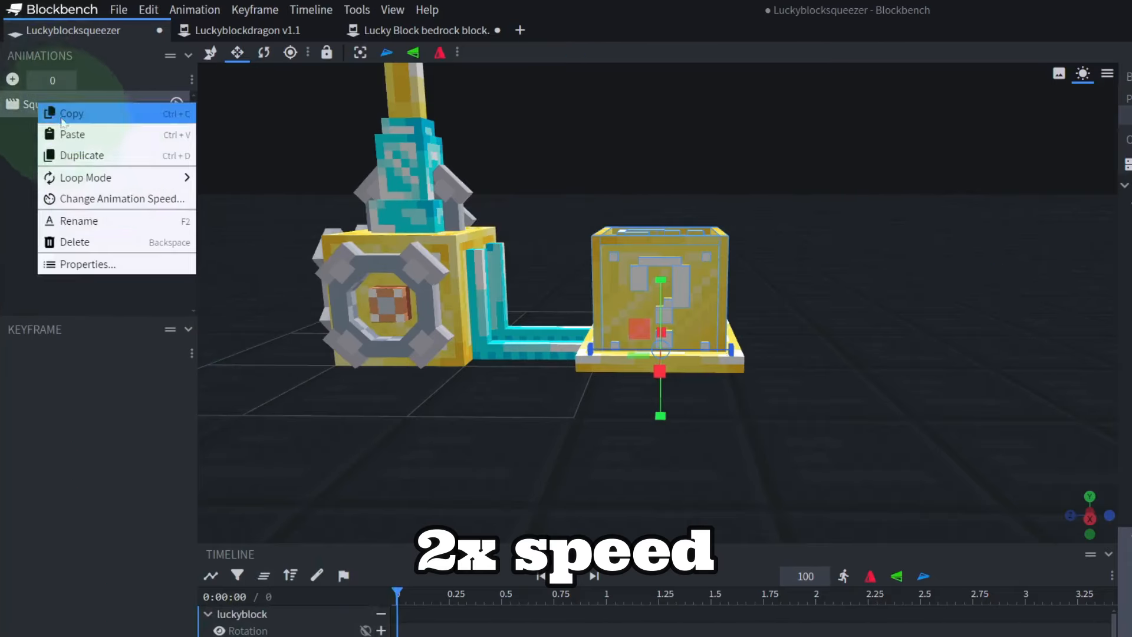
left_click(614, 320)
- Key the lucky block's scale to 0 at time 0 and 1 at 0.0417 seconds
right_click_drag(613, 320, 613, 329)
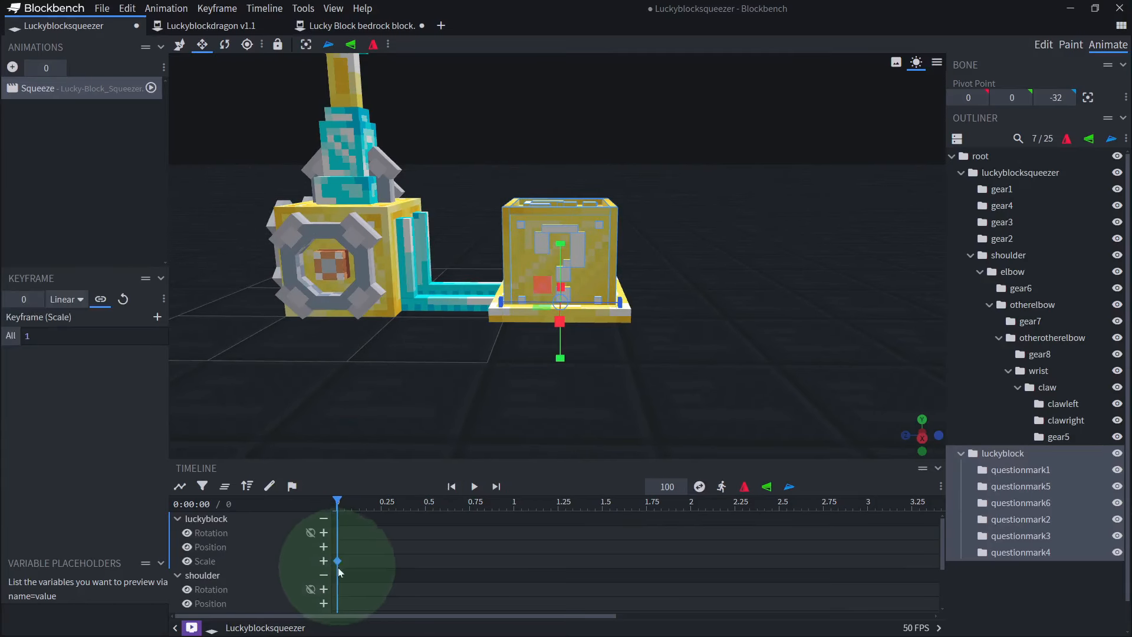
type("0417")
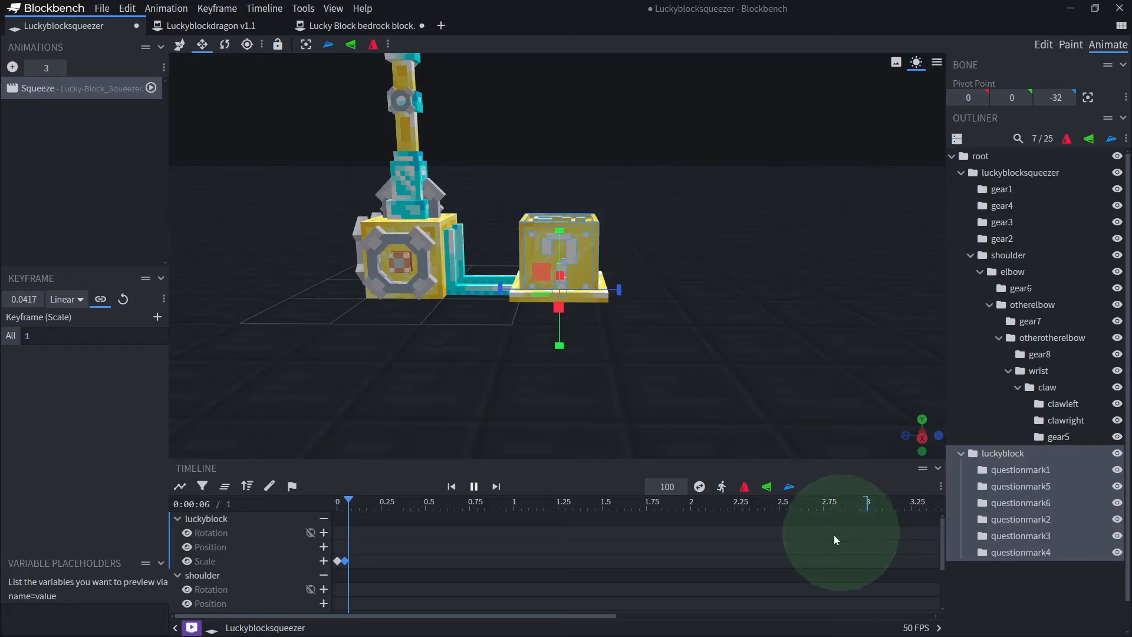
key("space")
left_click_drag(687, 295, 641, 291)
left_click_drag(641, 291, 693, 378)
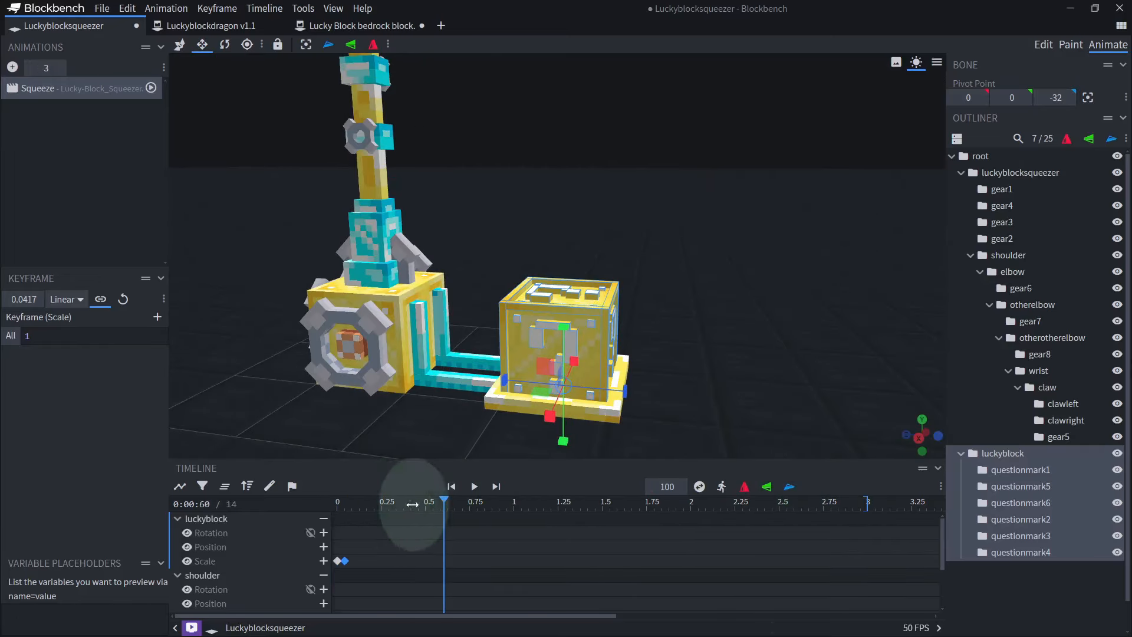
left_click_drag(413, 505, 346, 515)
- Select gear3 and ready the Rotate tool at the 2-second mark
left_click(380, 321)
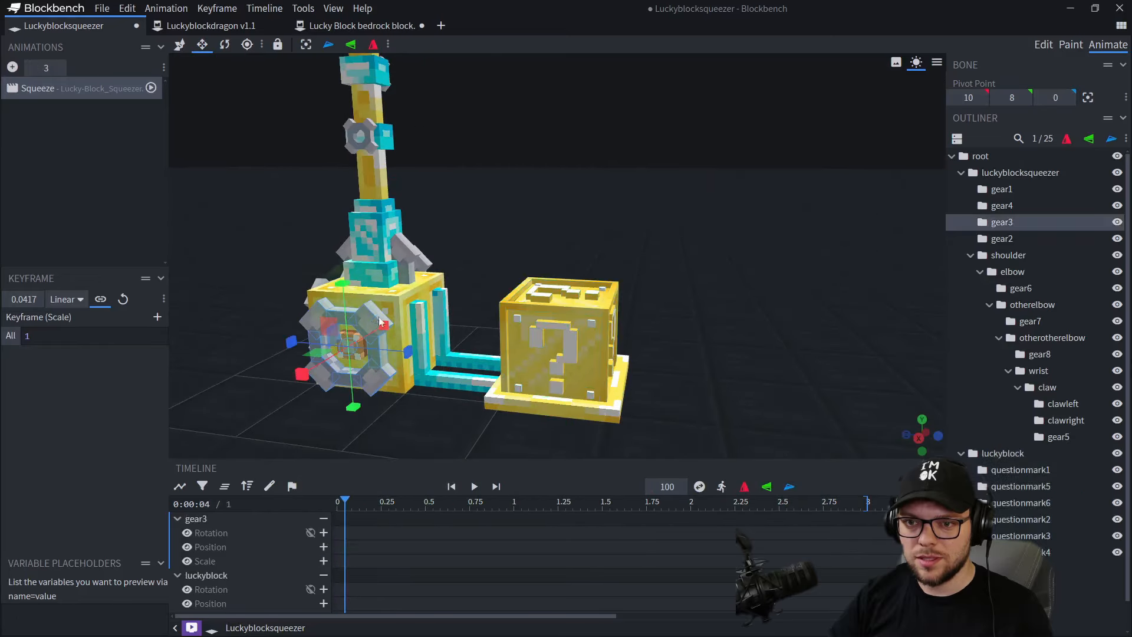
right_click_drag(528, 201, 572, 115)
left_click_drag(572, 115, 606, 135)
right_click_drag(551, 304, 572, 233)
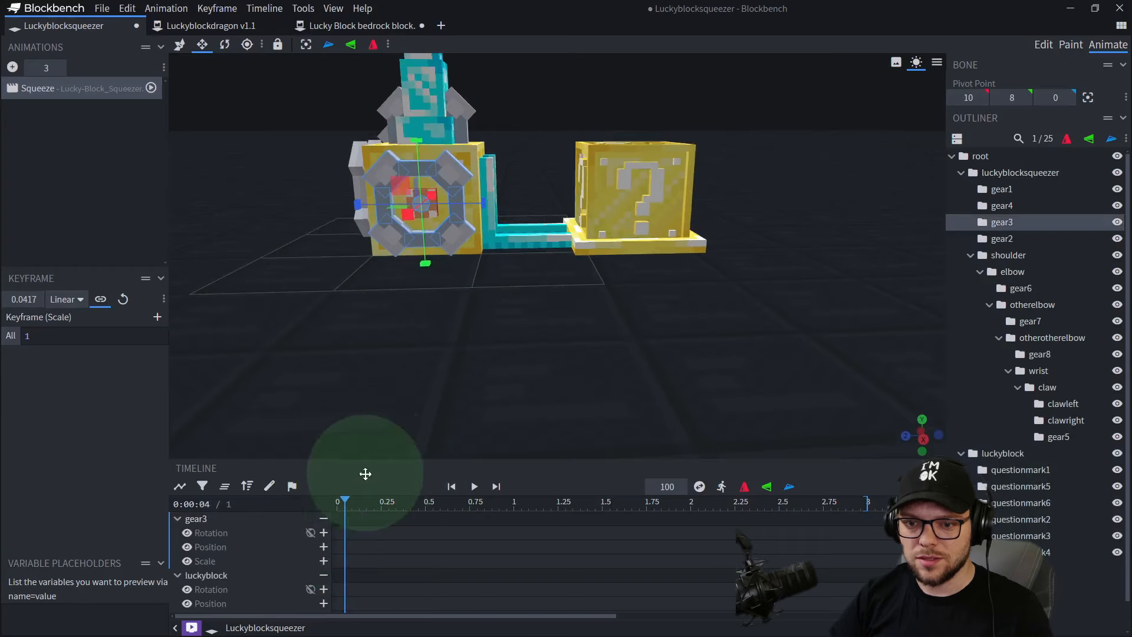
left_click_drag(348, 500, 337, 499)
right_click_drag(401, 384, 450, 432)
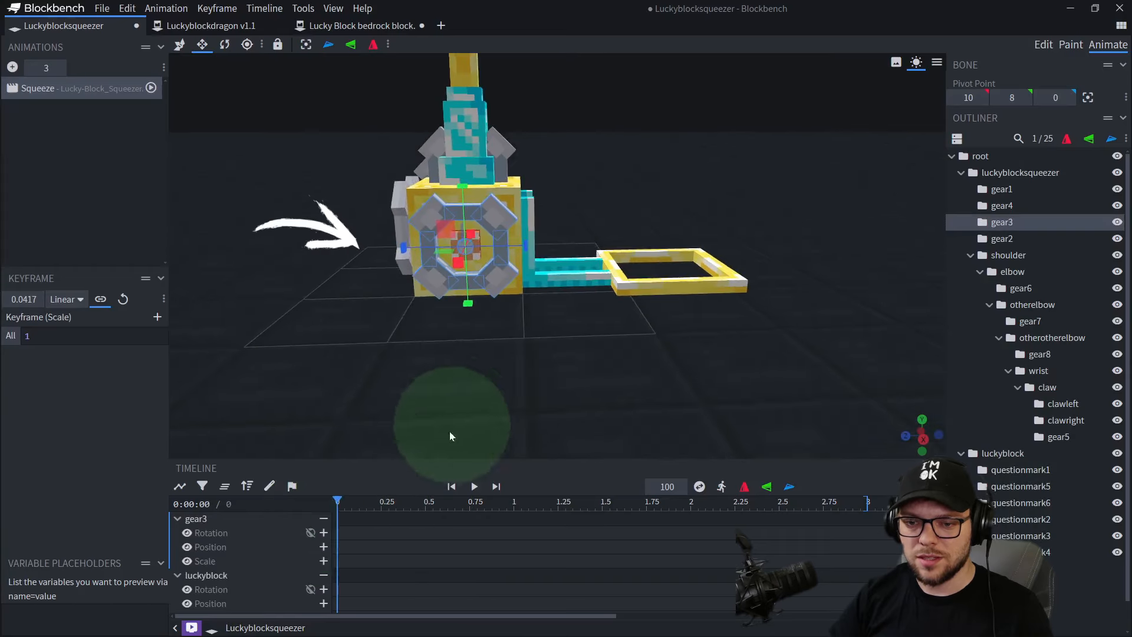
left_click_drag(455, 338, 427, 508)
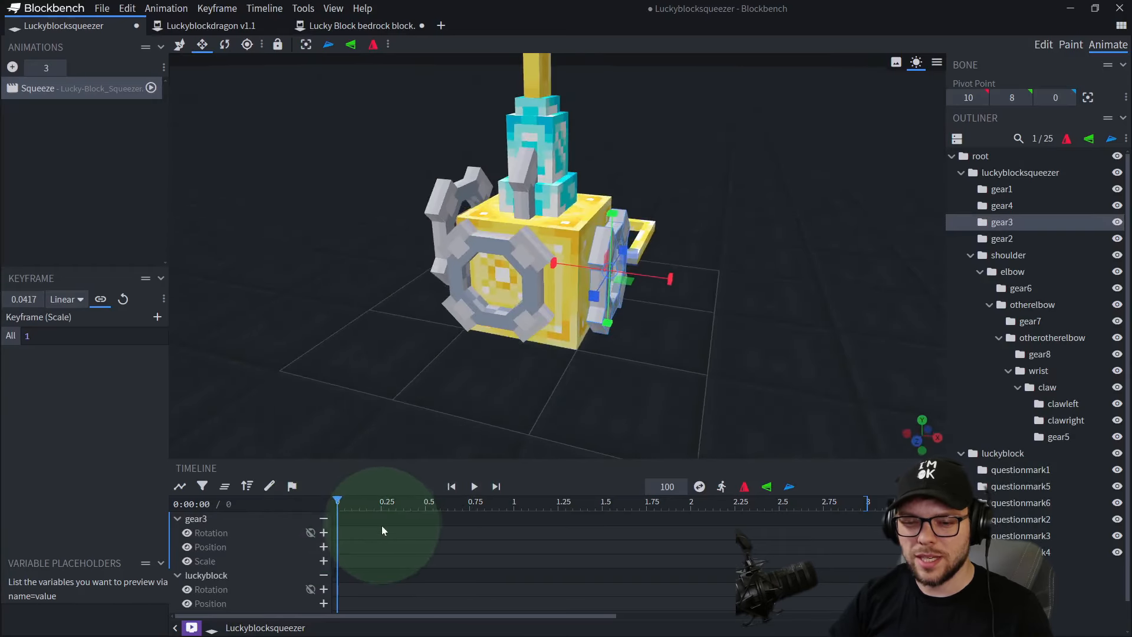
left_click(691, 503)
key("r")
left_click_drag(624, 311, 486, 245)
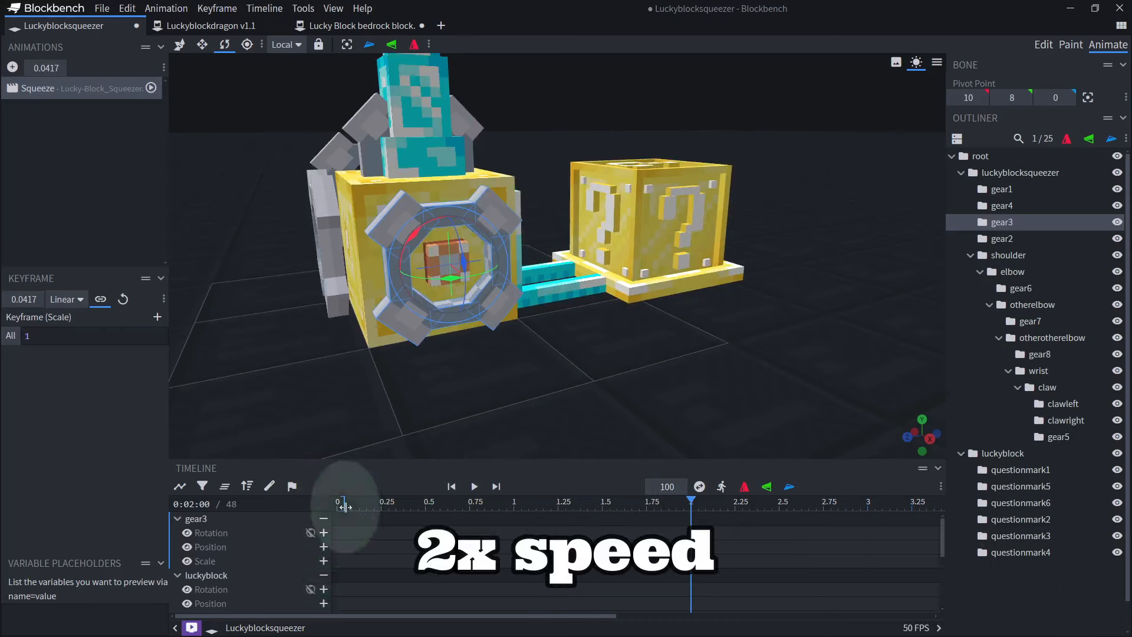
- Add gear3 rotation keyframes at 0 and 2 seconds, X 360 at 2, and preview
left_click(323, 532)
left_click_drag(691, 532, 277, 536)
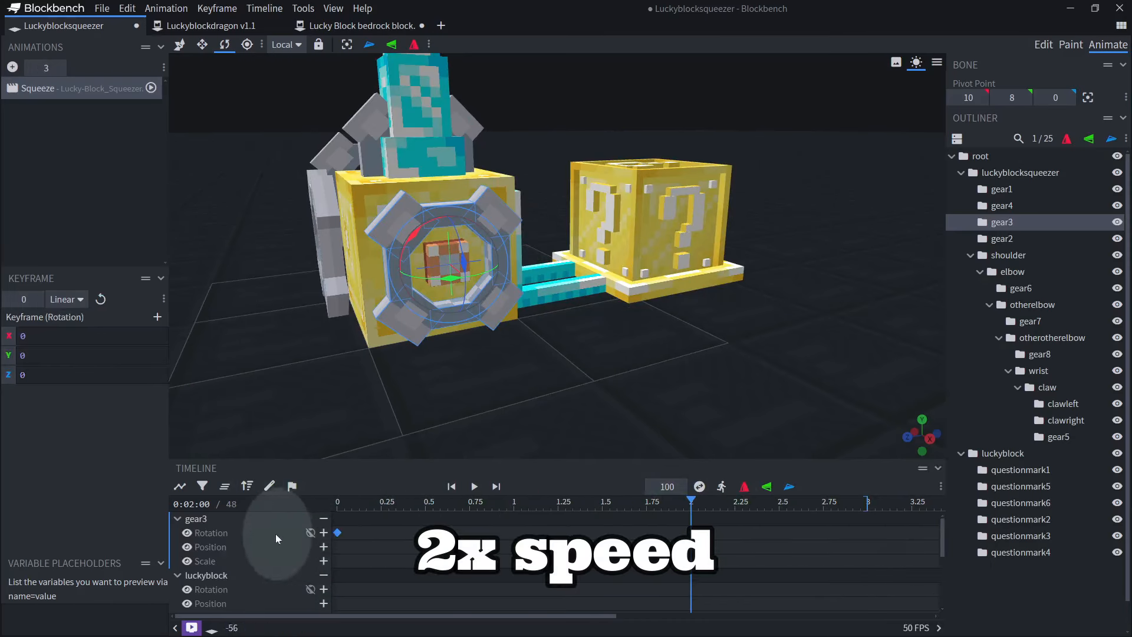
left_click(324, 533)
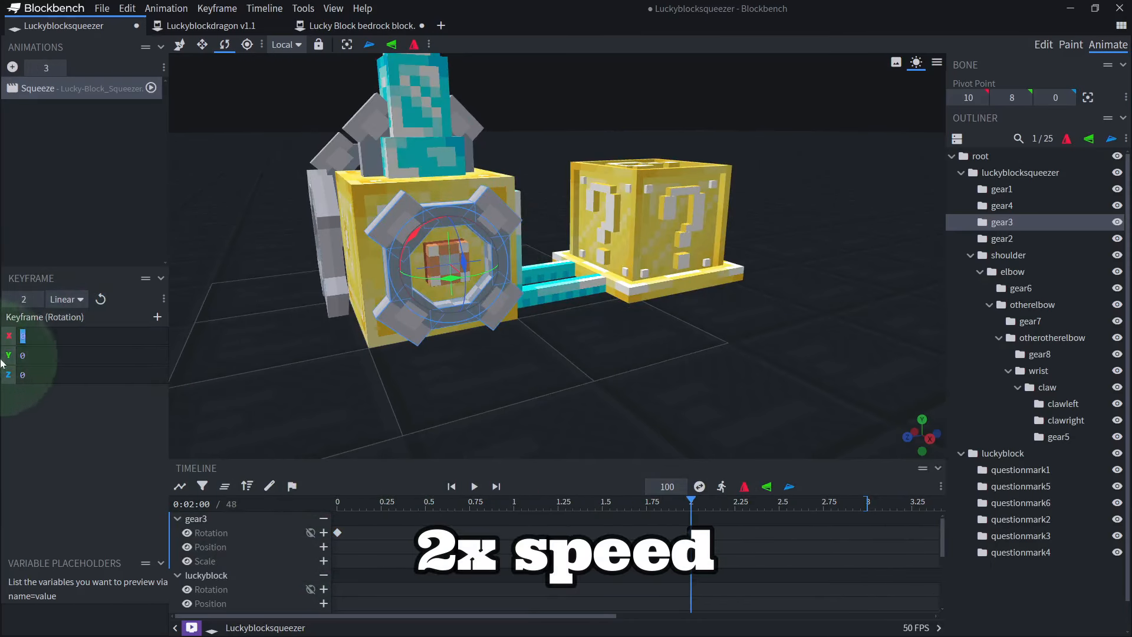
left_click_drag(691, 501, 341, 501)
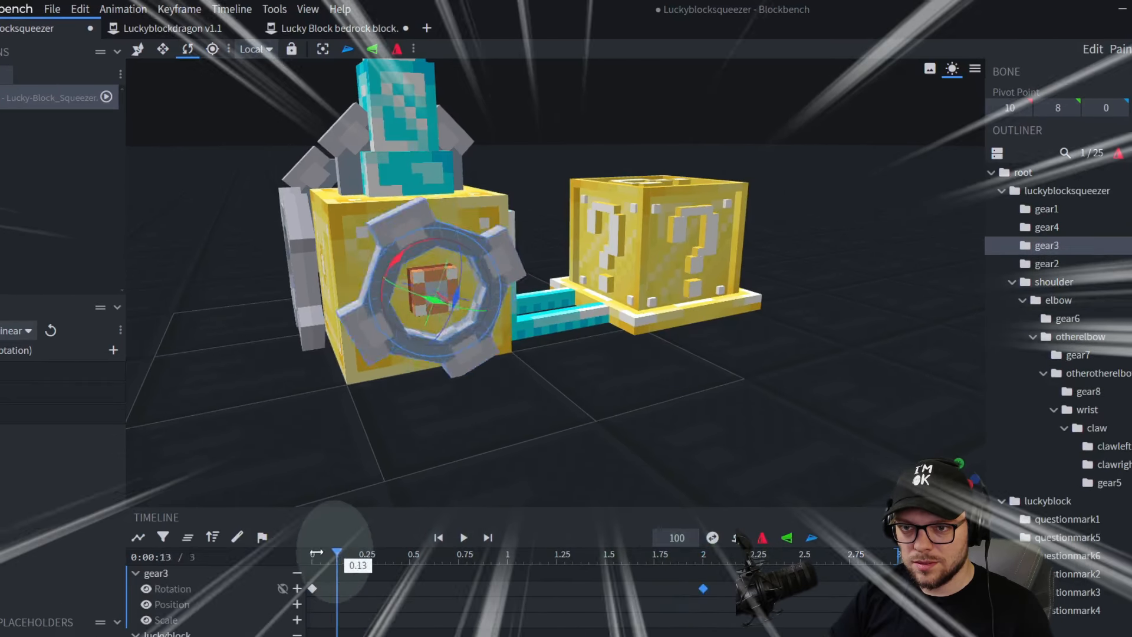
left_click_drag(337, 552, 703, 554)
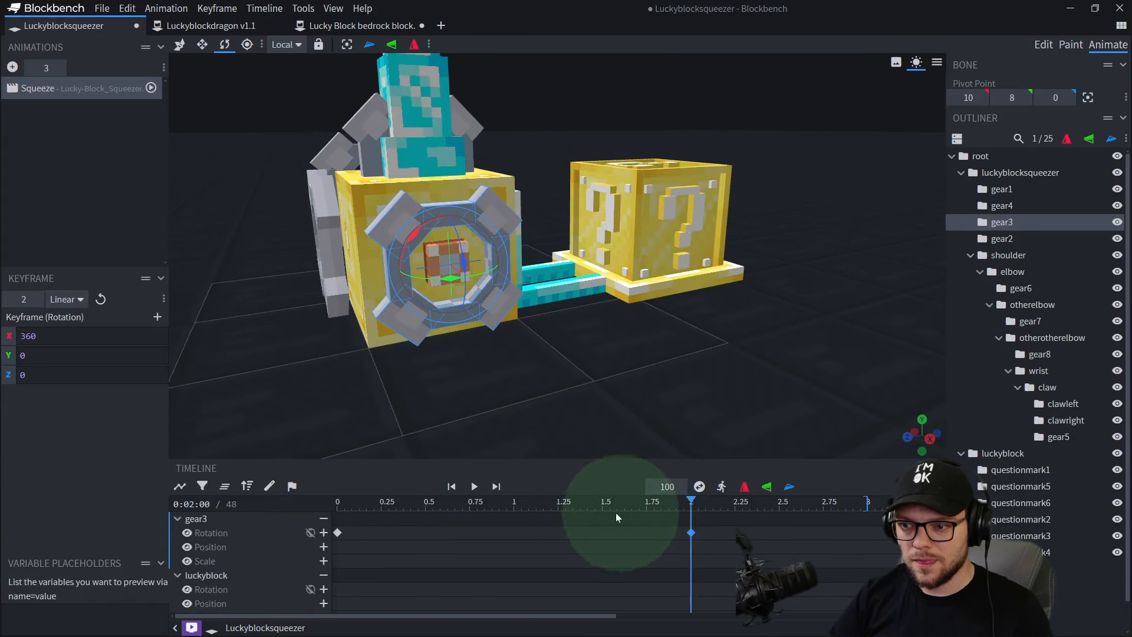
left_click_drag(477, 502, 252, 508)
key("space")
scroll(546, 369, "down", 4)
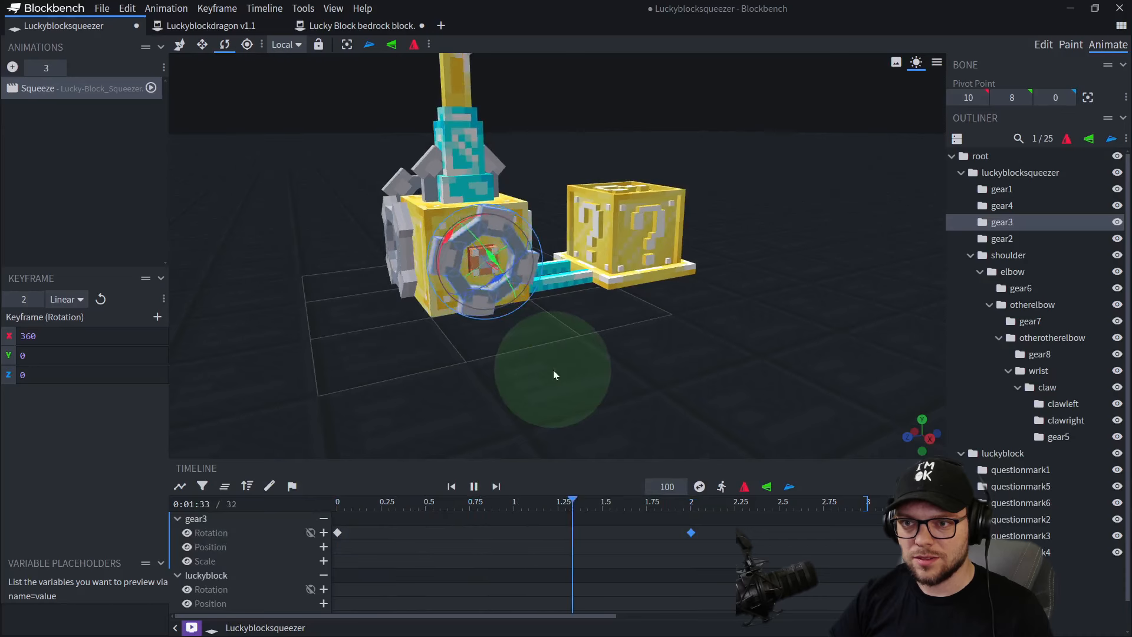
left_click(692, 533)
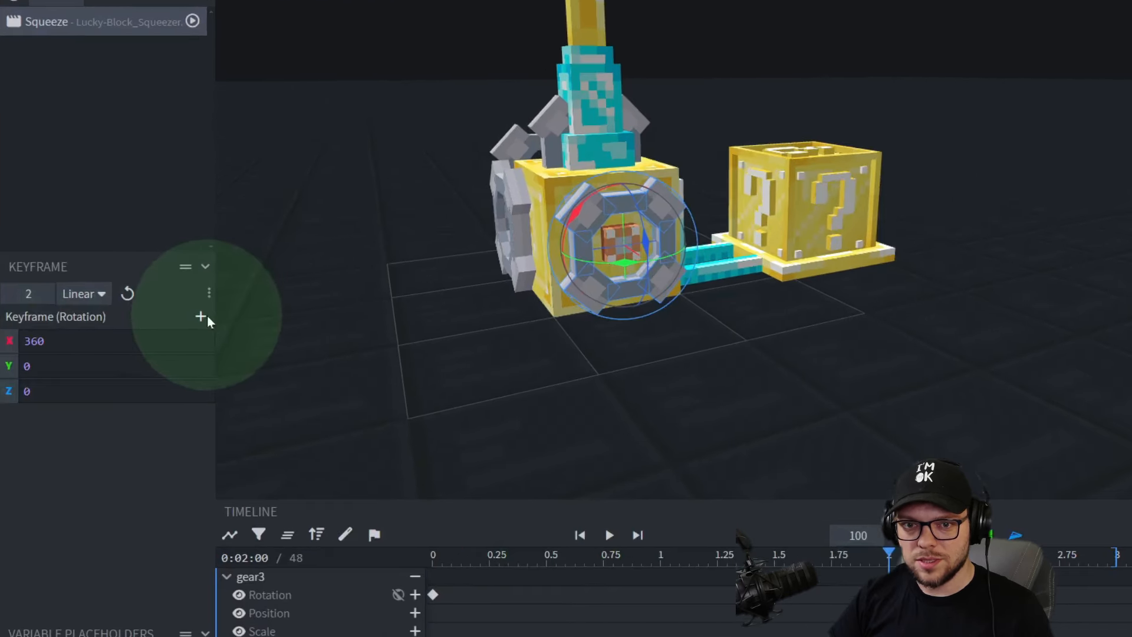
- Split gear3's 2-second keyframe so its post X rotation is 0
left_click(202, 318)
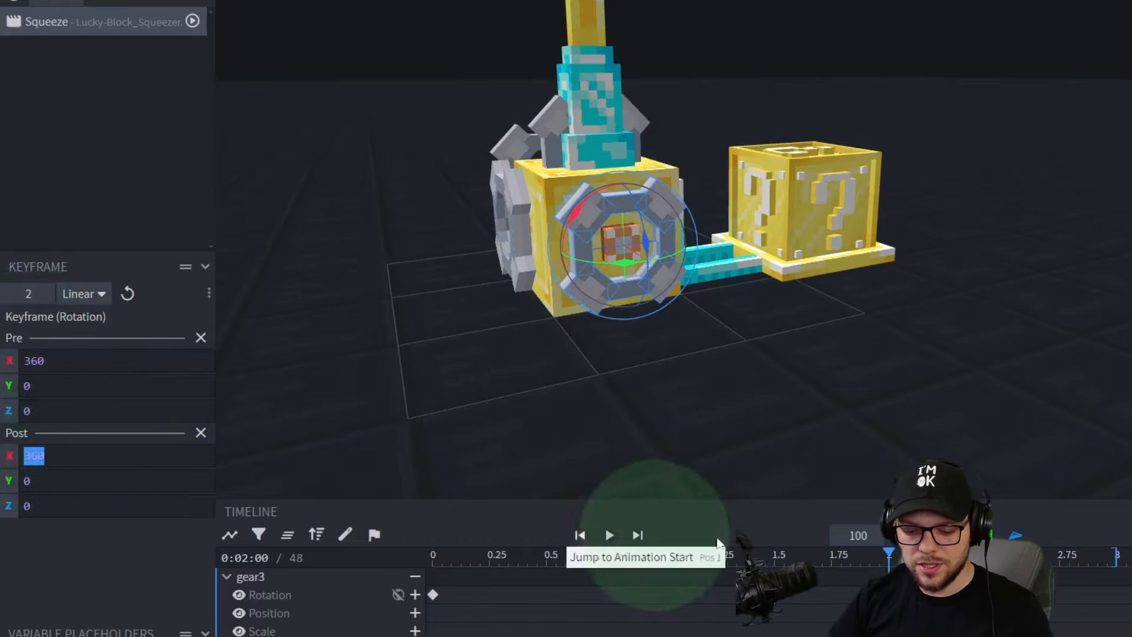
type("0")
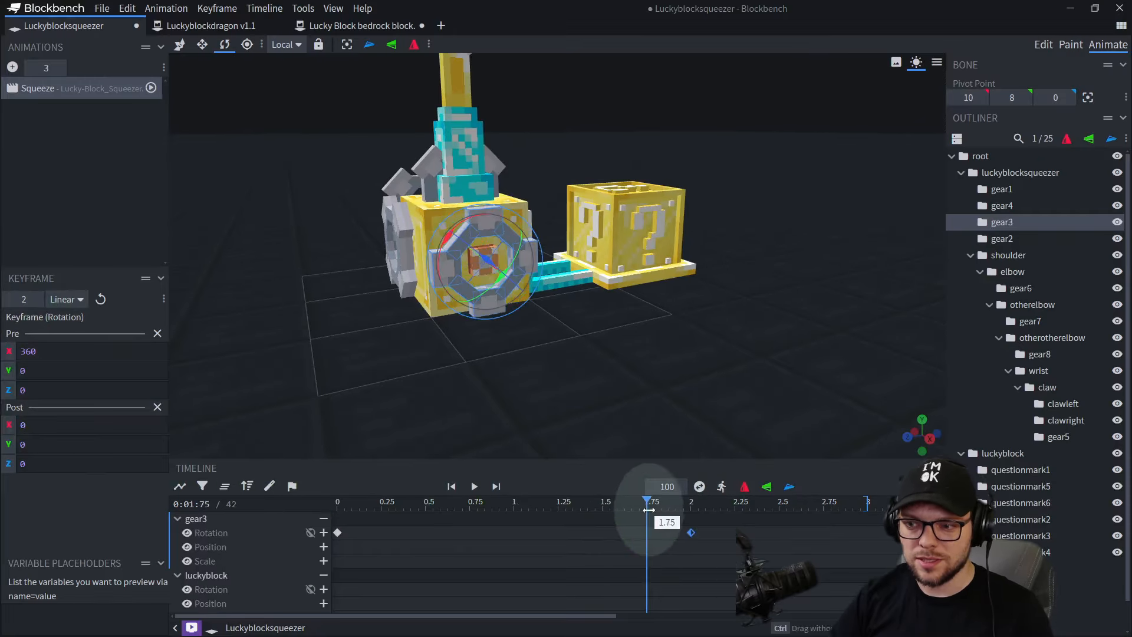
left_click_drag(648, 508, 301, 501)
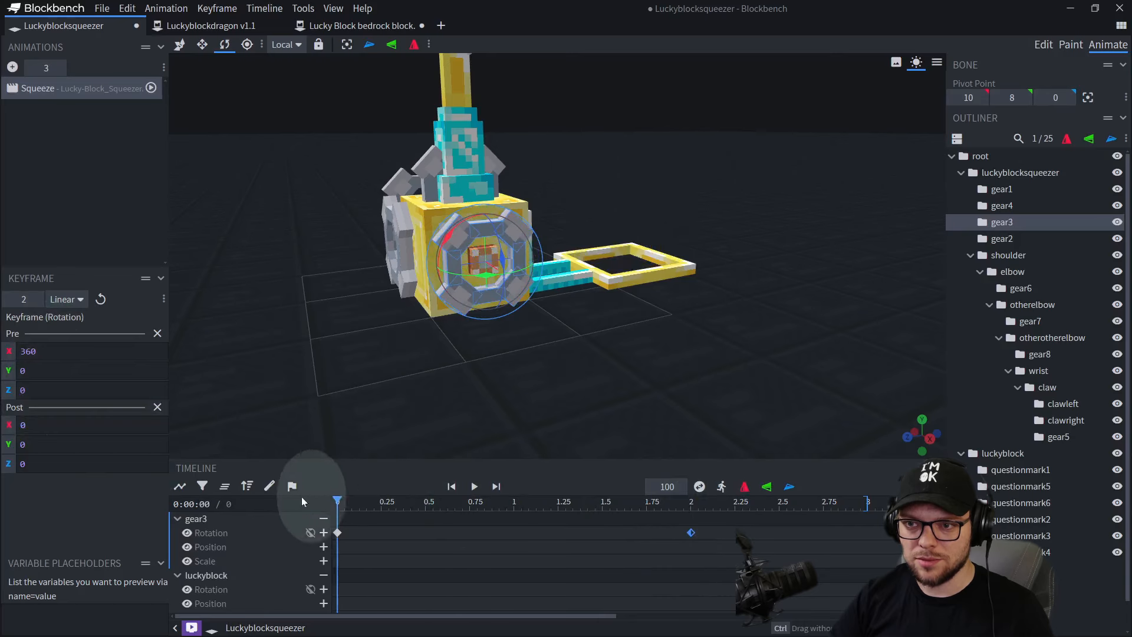
- Copy gear3's spin keyframe and paste it at 4 and 6 seconds
left_click(337, 533)
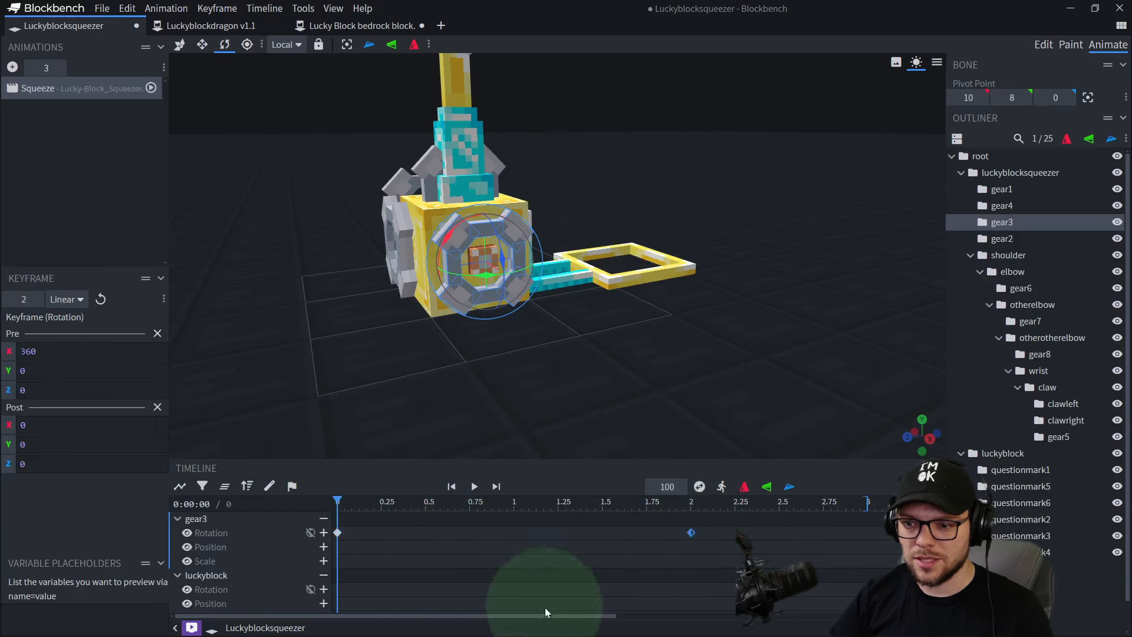
left_click_drag(545, 612, 709, 616)
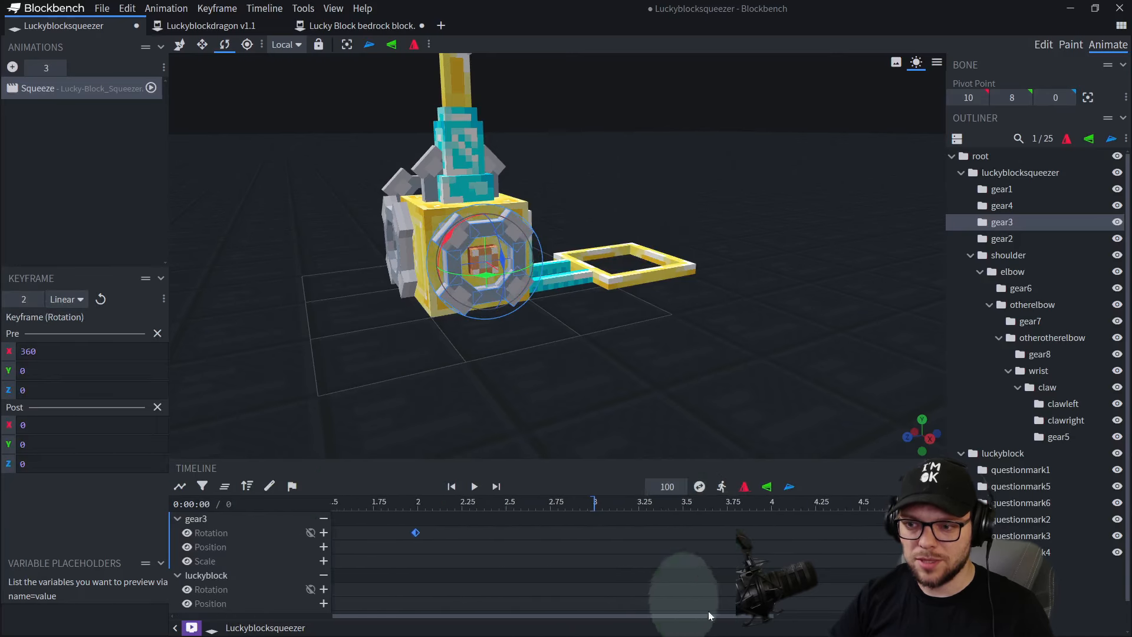
left_click(773, 506)
key("ctrl+v")
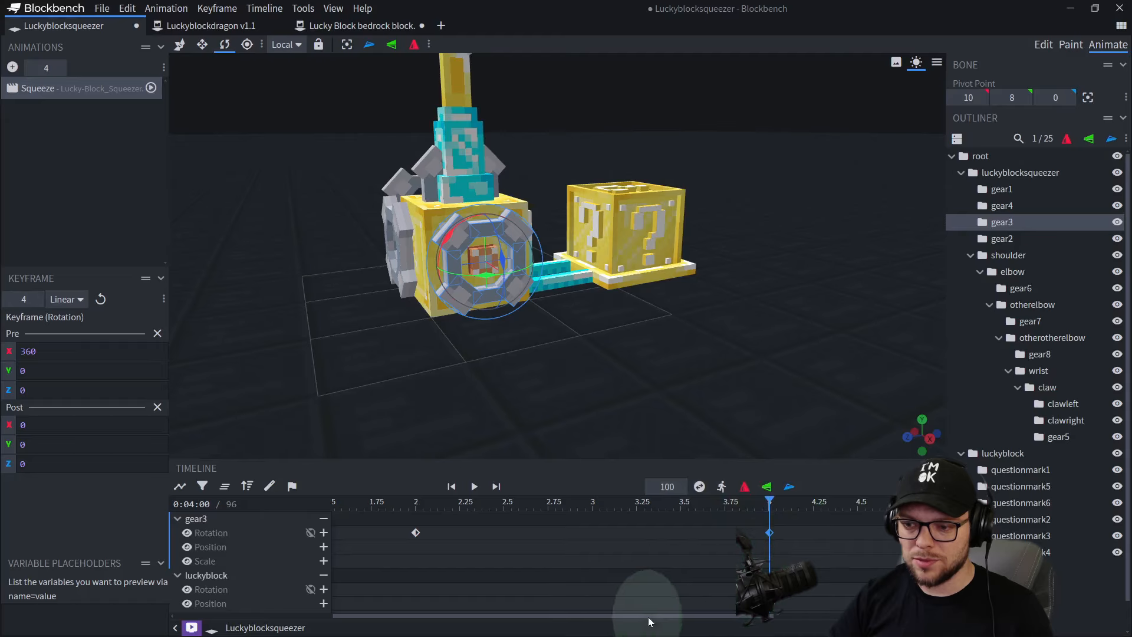
left_click_drag(649, 616, 769, 616)
left_click_drag(647, 504, 910, 506)
key("ctrl+v")
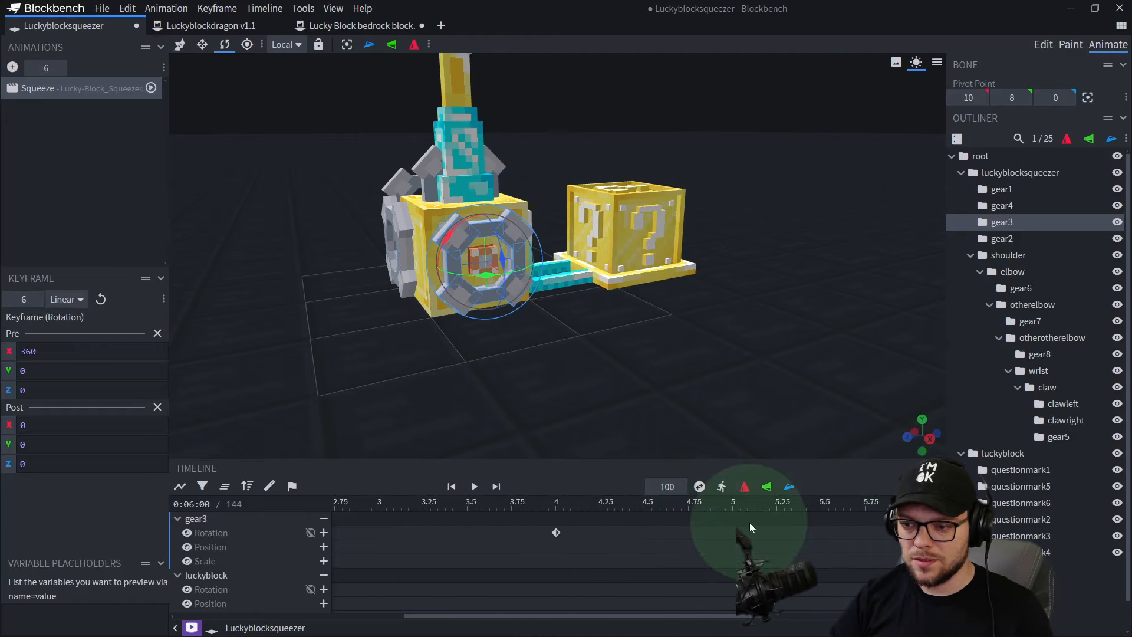
- Replay the animation from the start to check gear3's repeated spin
left_click_drag(701, 509, 76, 517)
key("space")
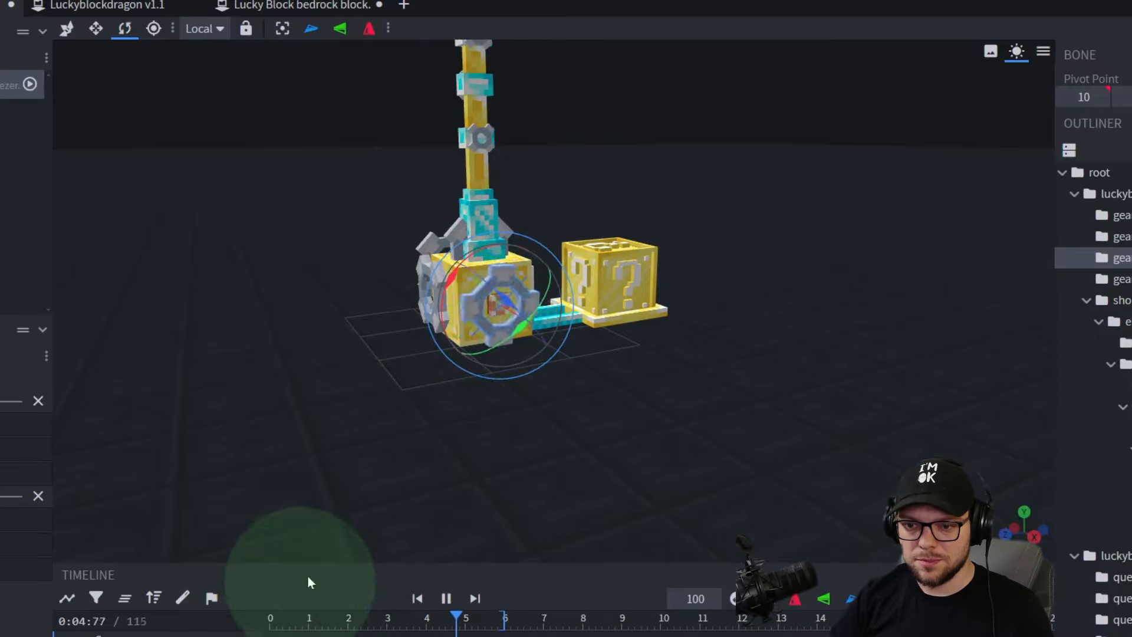
left_click(468, 332)
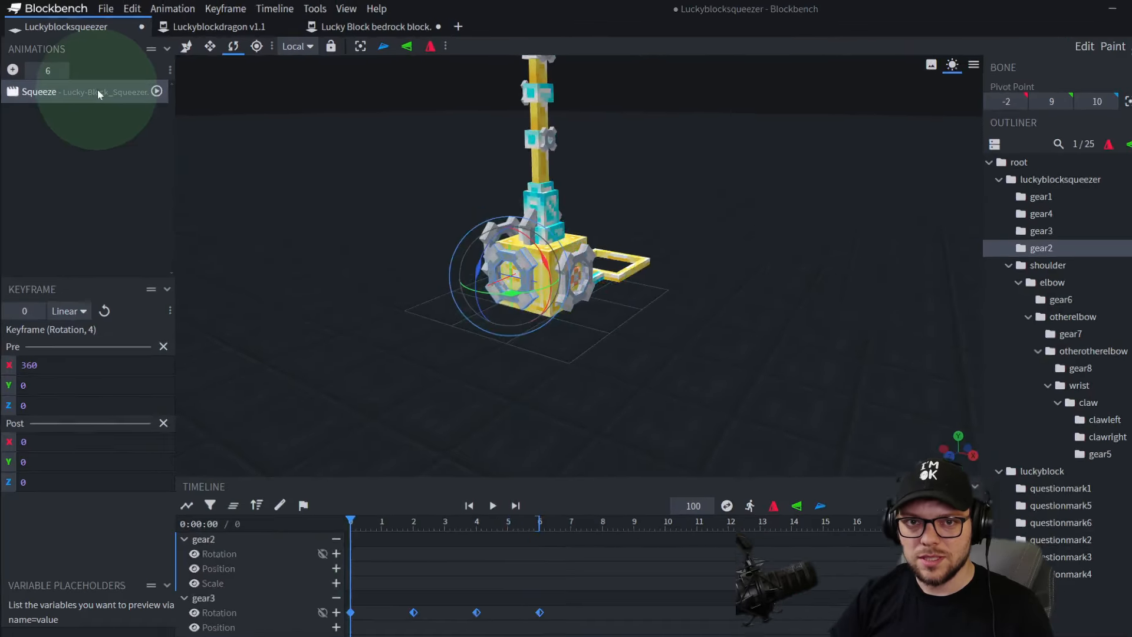
- Set the Squeeze animation to hold on its last frame
right_click(6, 85)
mouse_move(71, 167)
left_click(420, 251)
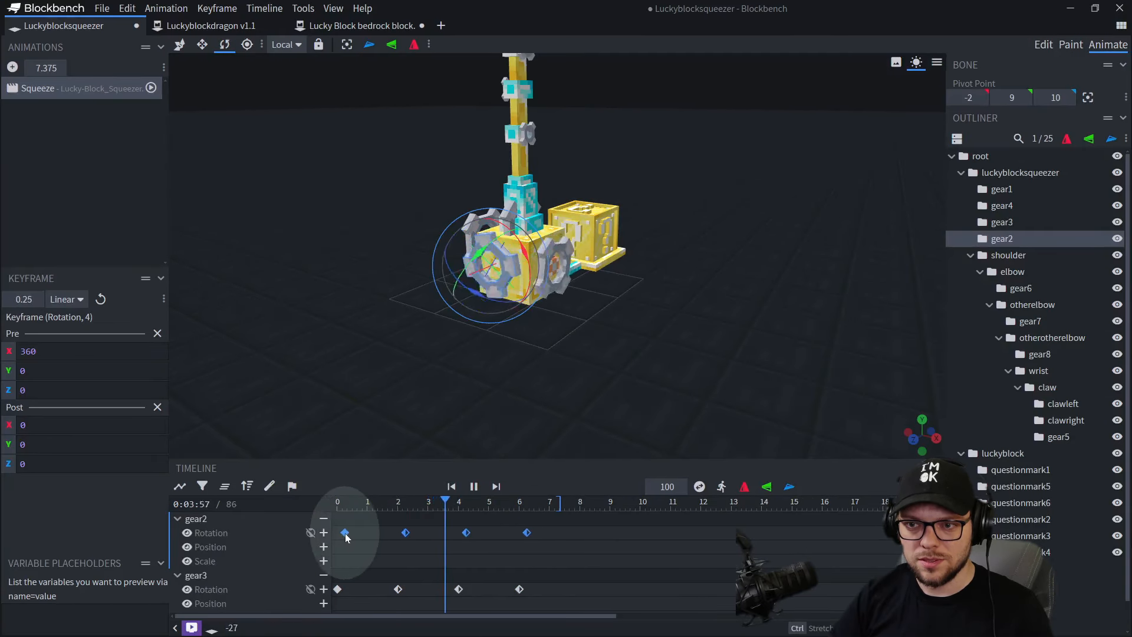
- Preview the gear spin and marquee-select gear1's four rotation keyframes
left_click_drag(345, 537, 324, 535)
left_click_drag(438, 374, 543, 361)
key("ctrl+z")
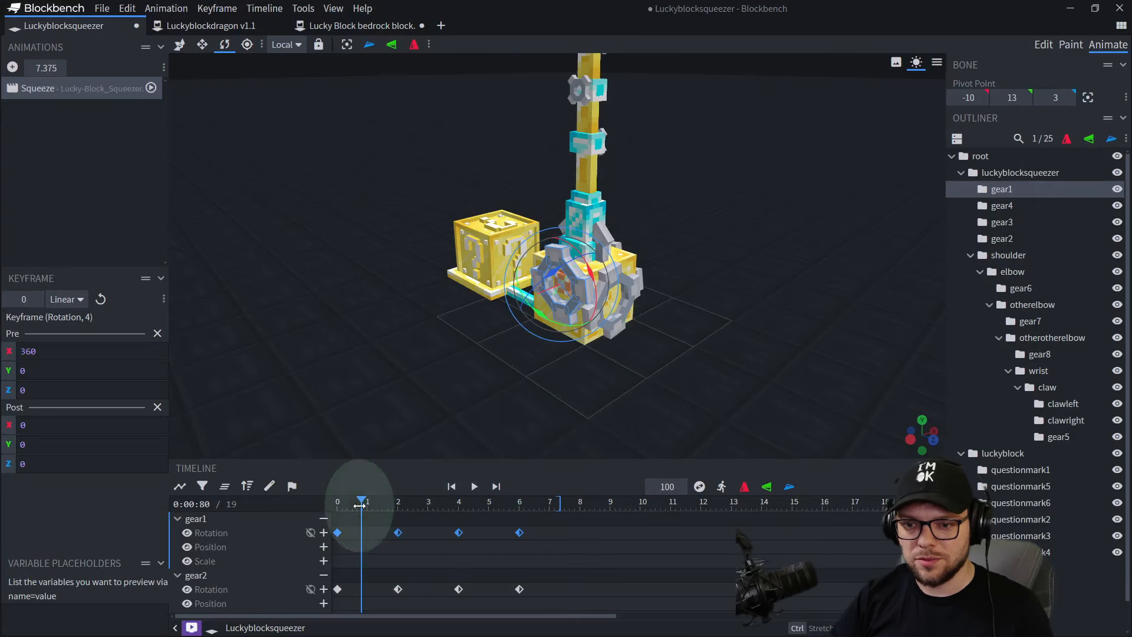
left_click_drag(360, 506, 326, 506)
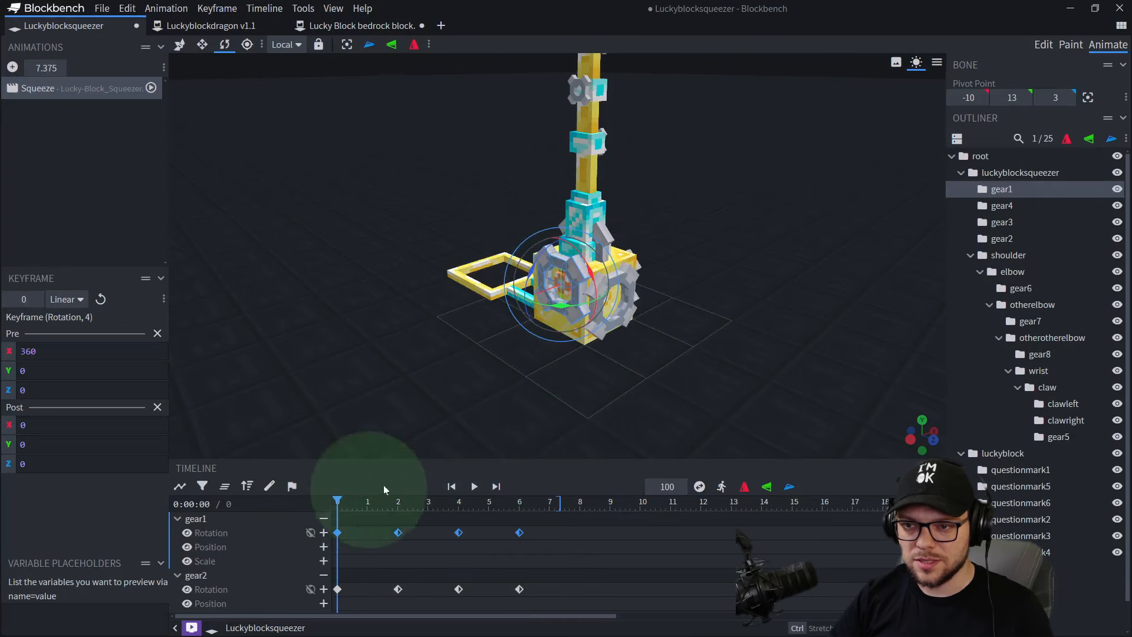
scroll(631, 391, "up", 6)
right_click_drag(652, 407, 613, 357)
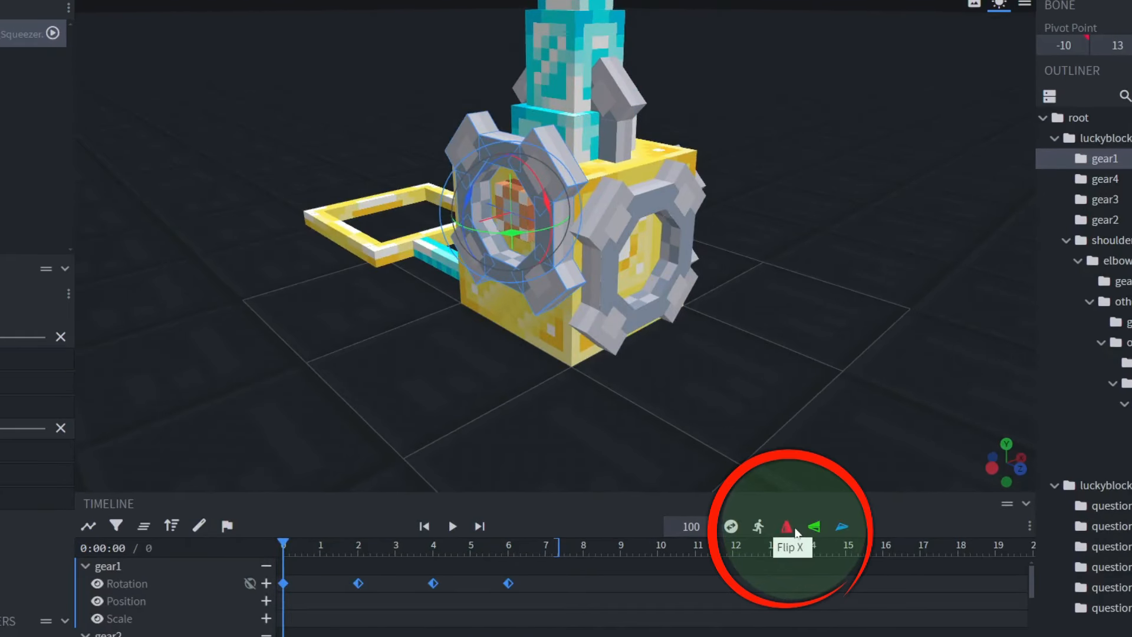
left_click(462, 507)
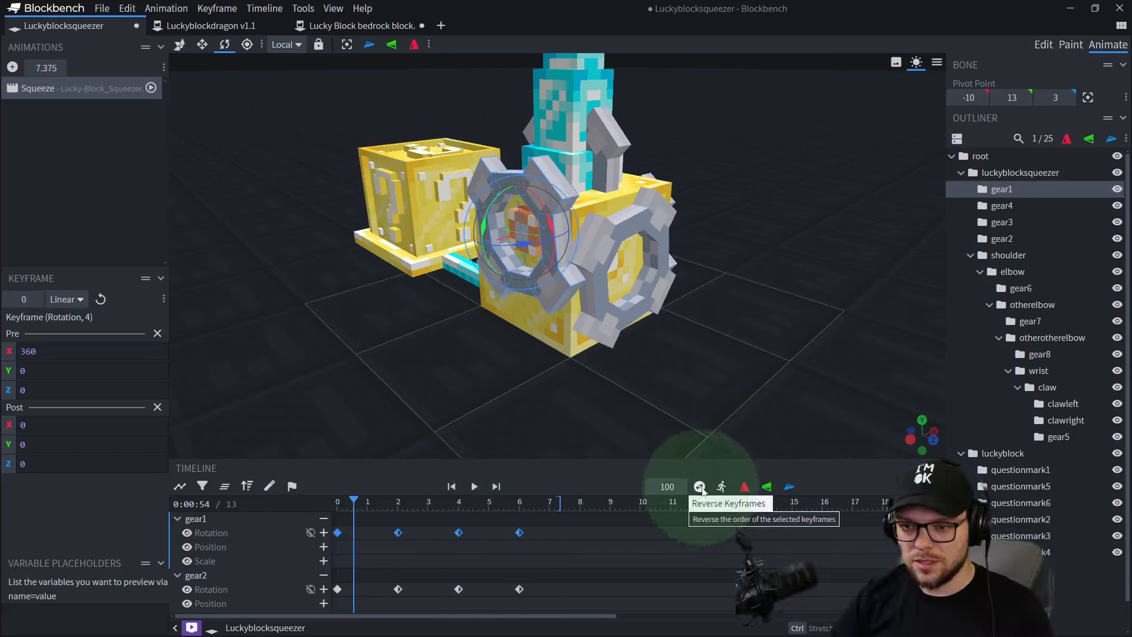
left_click(397, 499)
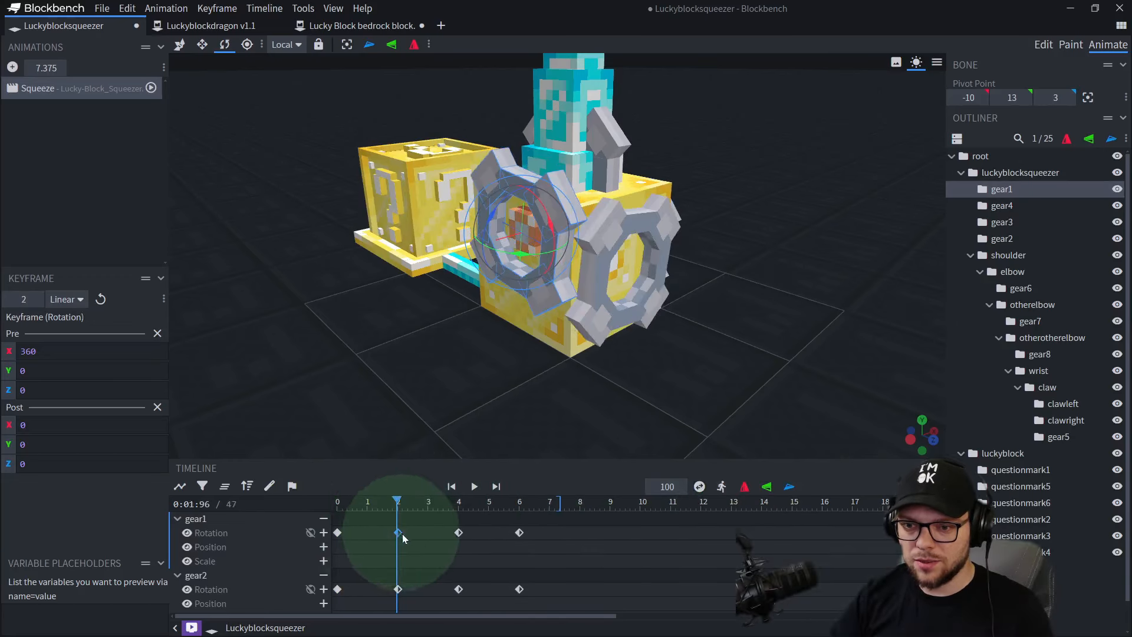
left_click_drag(596, 521, 293, 546)
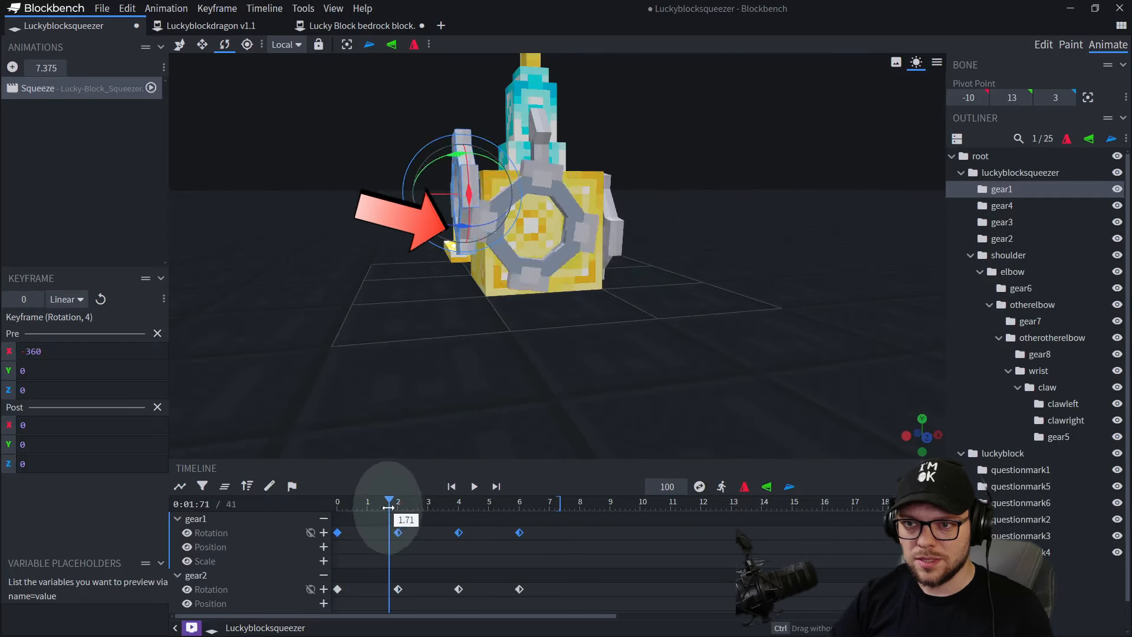
left_click_drag(402, 501, 335, 508)
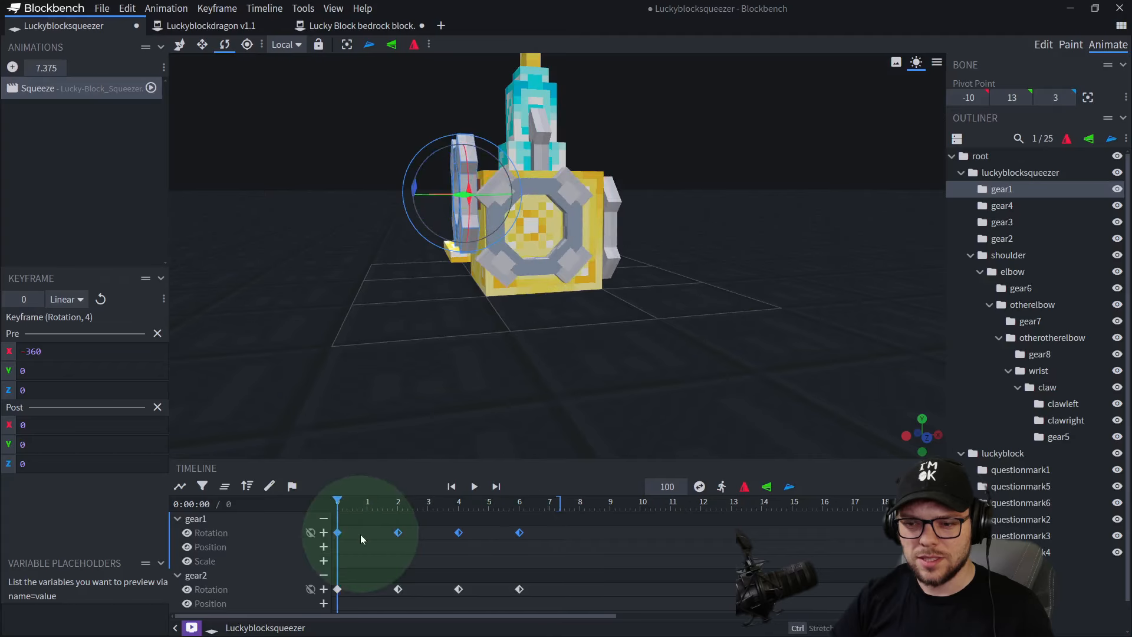
- Play the Squeeze animation to check the gears spinning
left_click(338, 505)
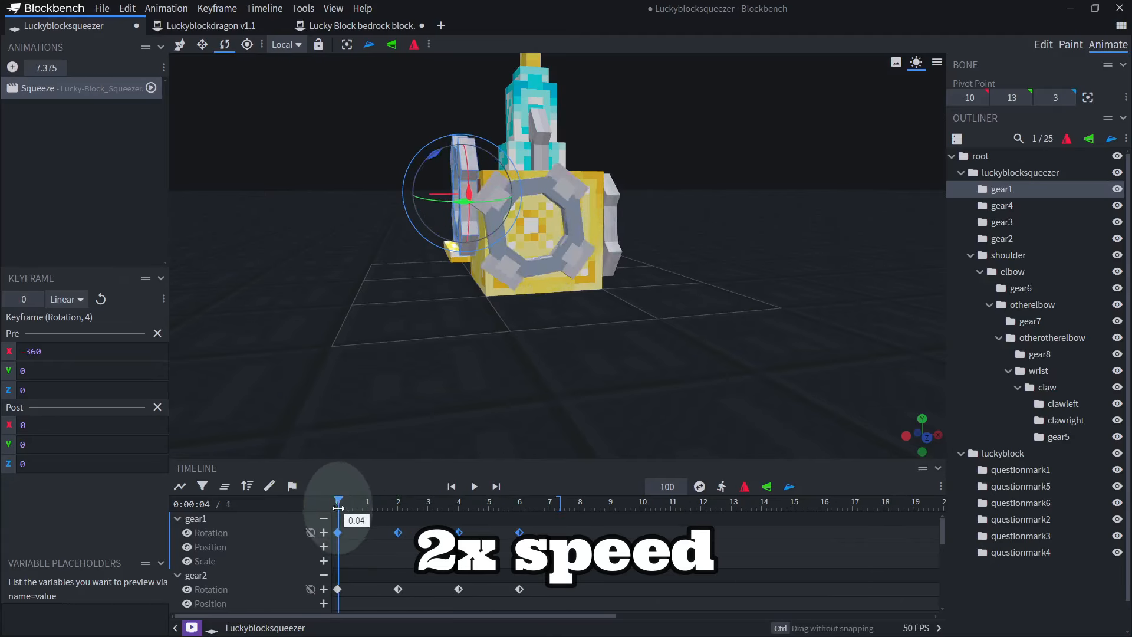
left_click_drag(378, 390, 416, 369)
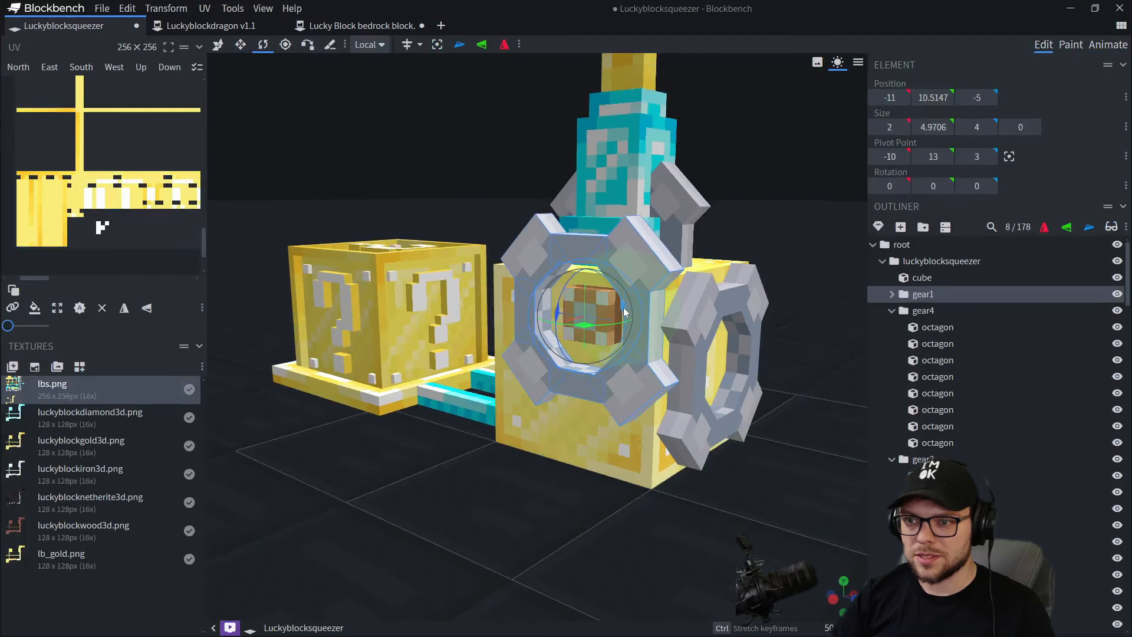
left_click_drag(623, 307, 617, 300)
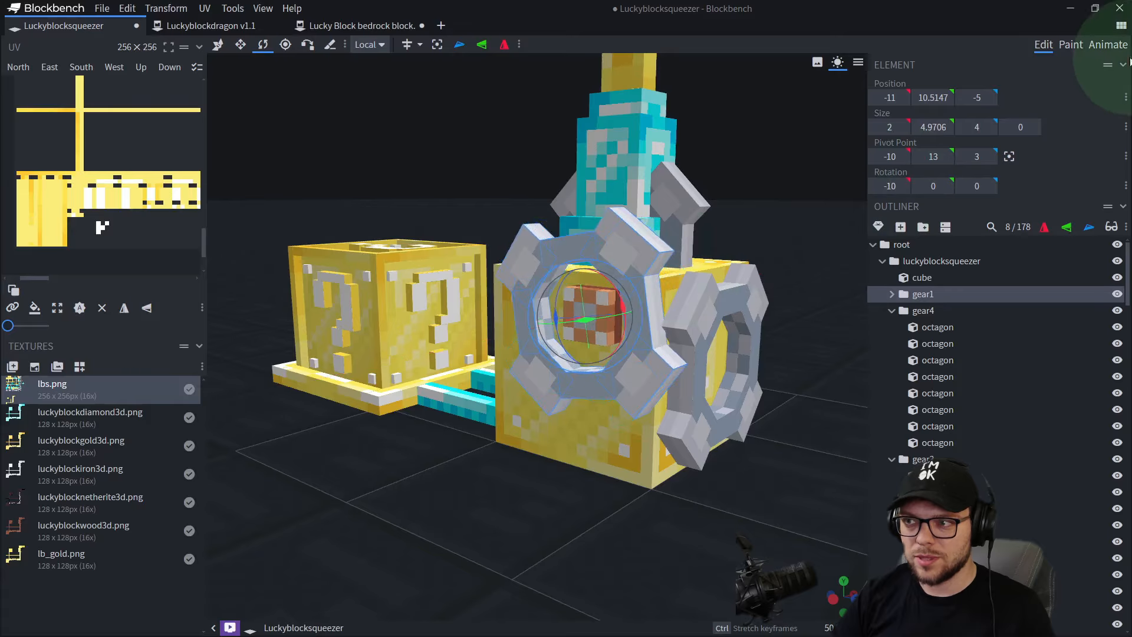
left_click(1107, 53)
left_click_drag(831, 283, 734, 300)
scroll(399, 327, "up", 4)
left_click_drag(319, 407, 406, 355)
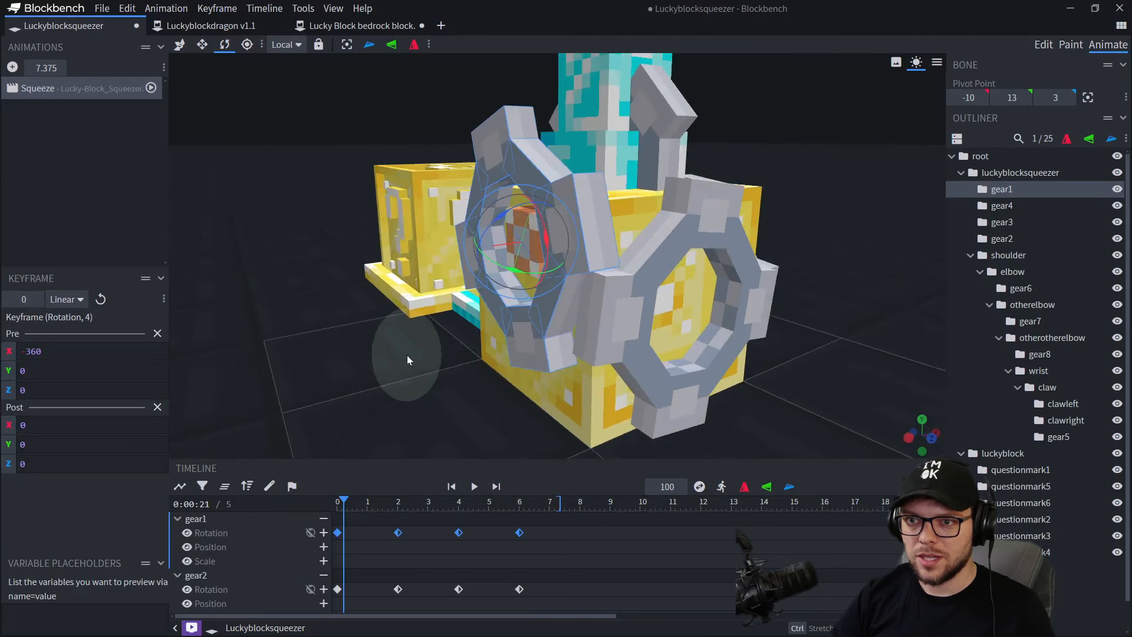
key("space")
left_click_drag(504, 359, 547, 295)
key("space")
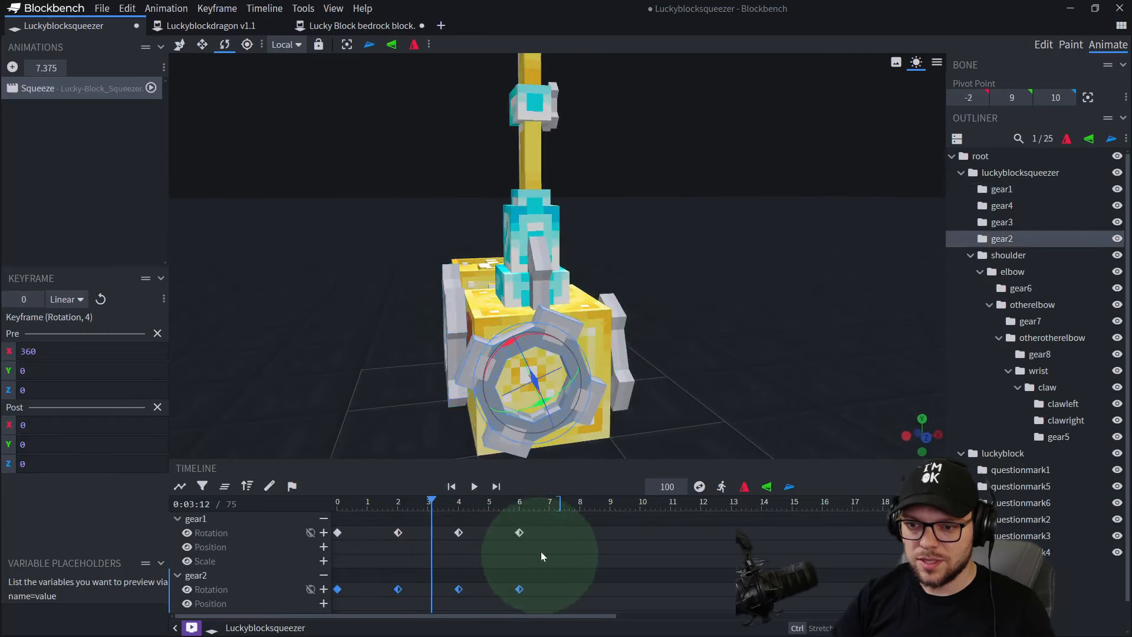
- Paste the 0/2/4/6-second spin keyframes onto gear4 and watch it turn
left_click_drag(544, 541, 333, 526)
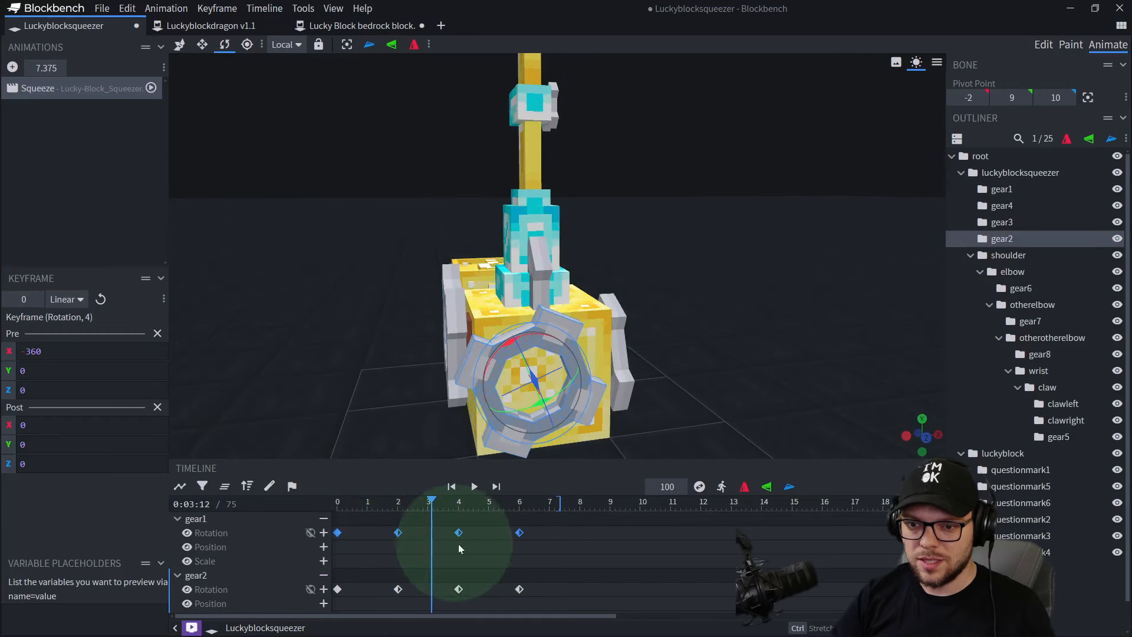
left_click_drag(669, 328, 648, 312)
left_click(592, 290)
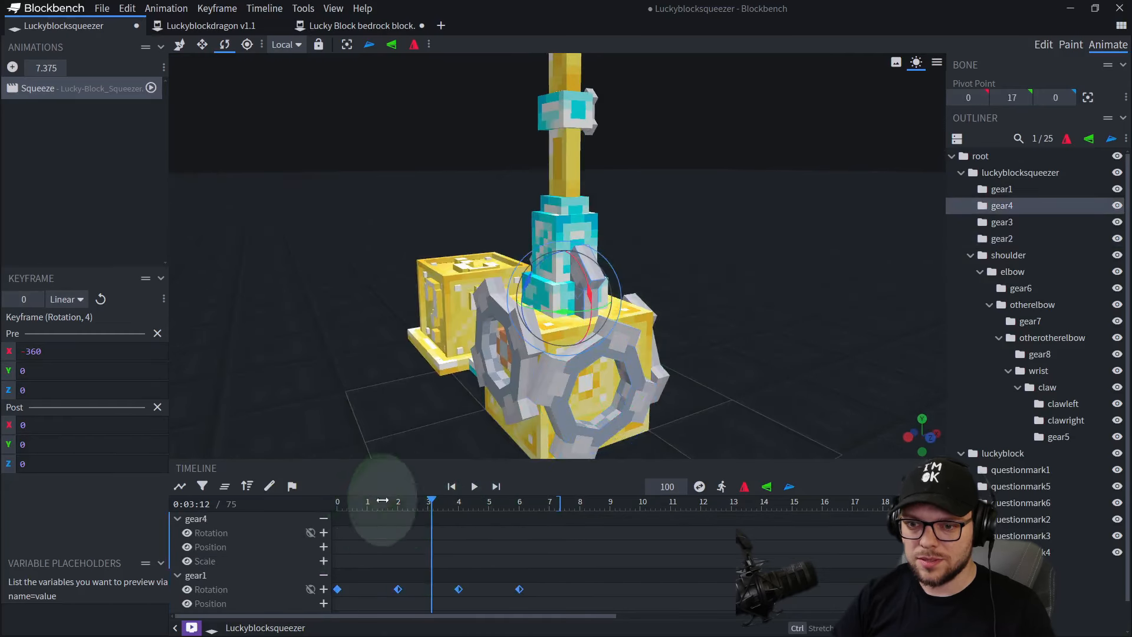
left_click_drag(382, 500, 271, 514)
key("ctrl+v")
key("space")
left_click_drag(682, 345, 536, 290)
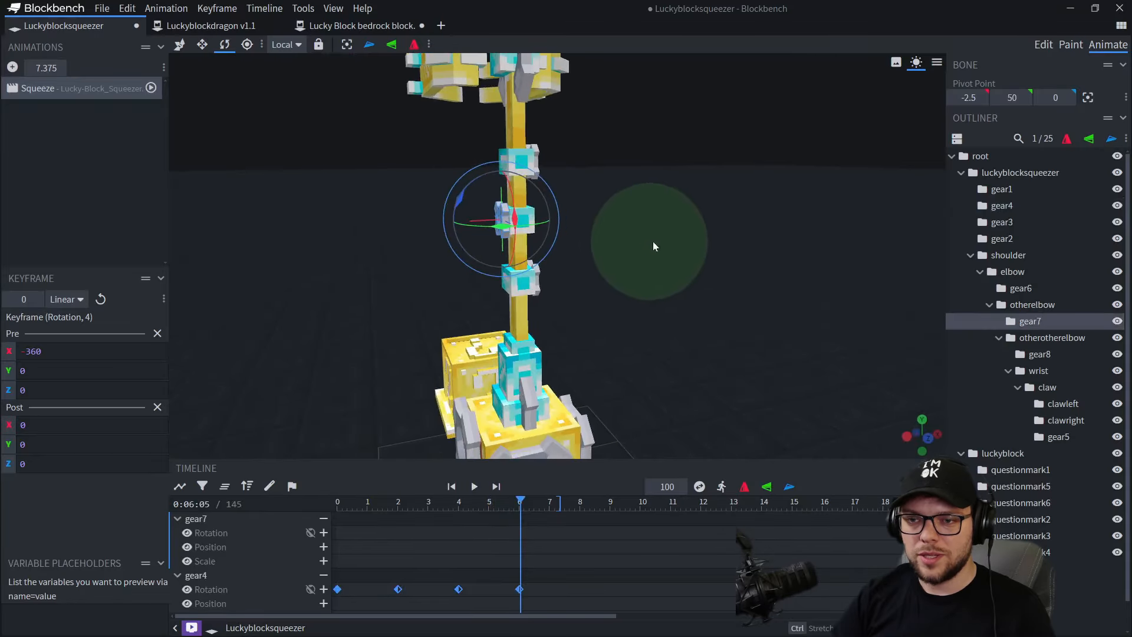
left_click_drag(686, 312, 650, 302)
right_click_drag(651, 302, 691, 275)
left_click_drag(660, 277, 595, 285)
- Paste the spin keyframes onto gear6, gear8 and gear5, and preview them turning
left_click(542, 243)
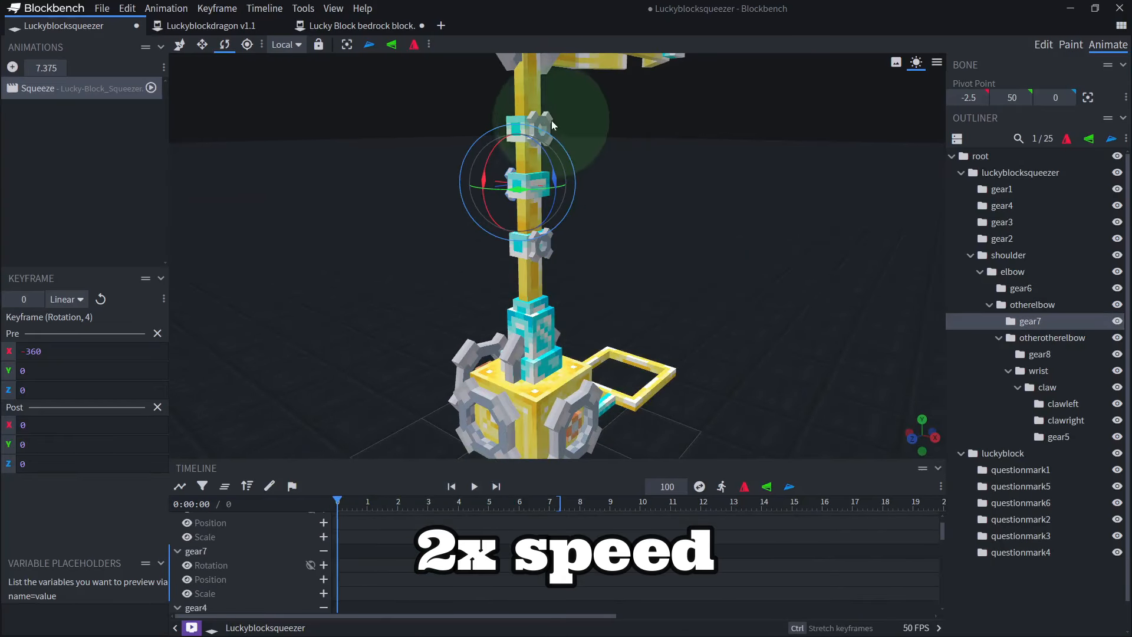
left_click(652, 328)
left_click(444, 518)
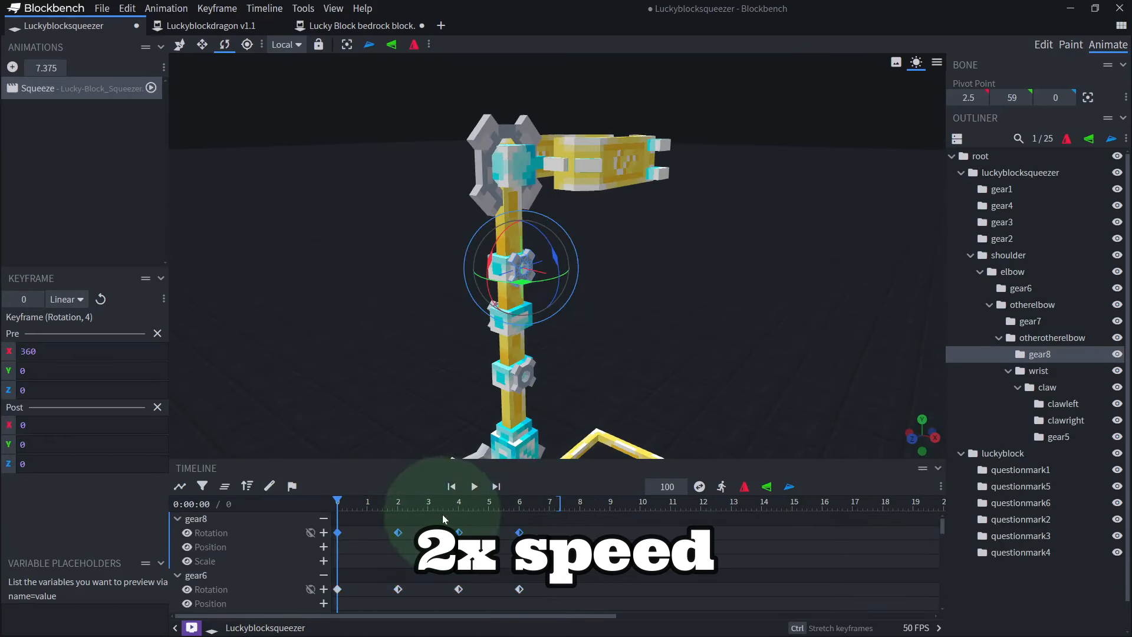
key("space")
left_click_drag(560, 339, 553, 371)
key("space")
left_click(540, 369)
left_click_drag(576, 550, 314, 581)
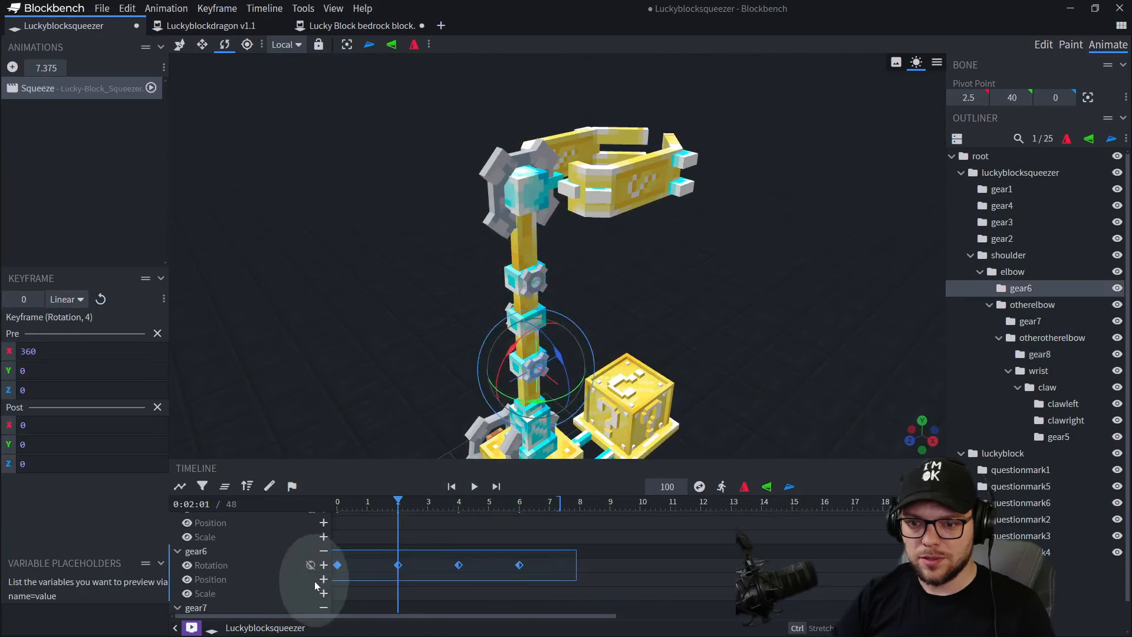
left_click(495, 171)
left_click(421, 493)
key("Home")
key("ctrl+v")
key("space")
left_click_drag(660, 294, 648, 265)
key("space")
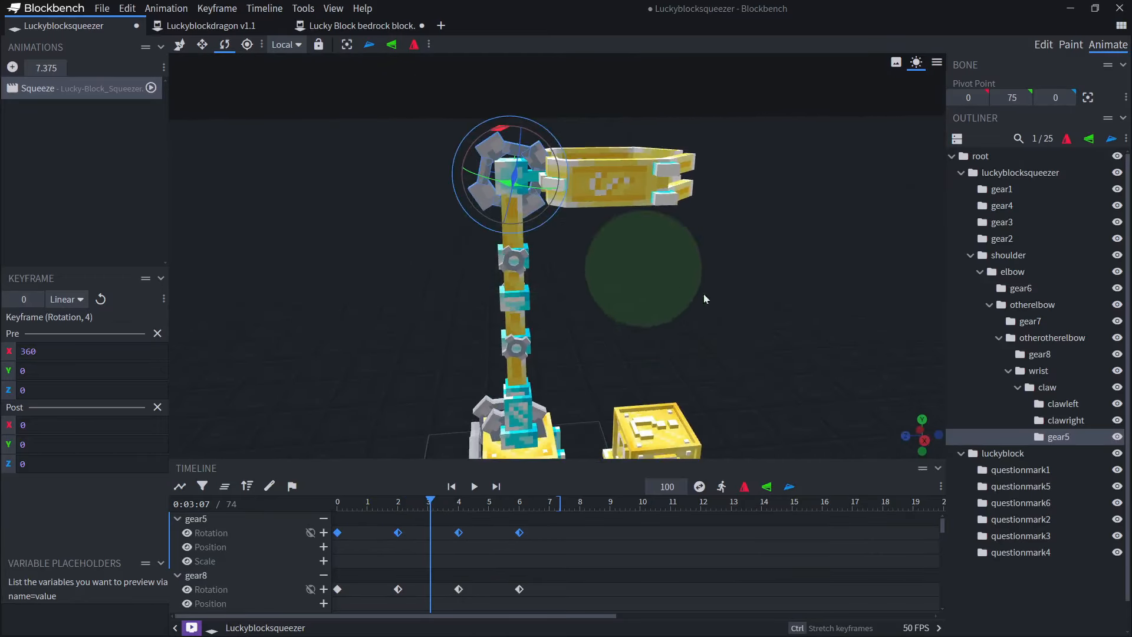
- Select the shoulder group, test a forward tilt, and undo it
left_click(961, 453)
left_click(1005, 256)
left_click_drag(791, 310, 687, 259)
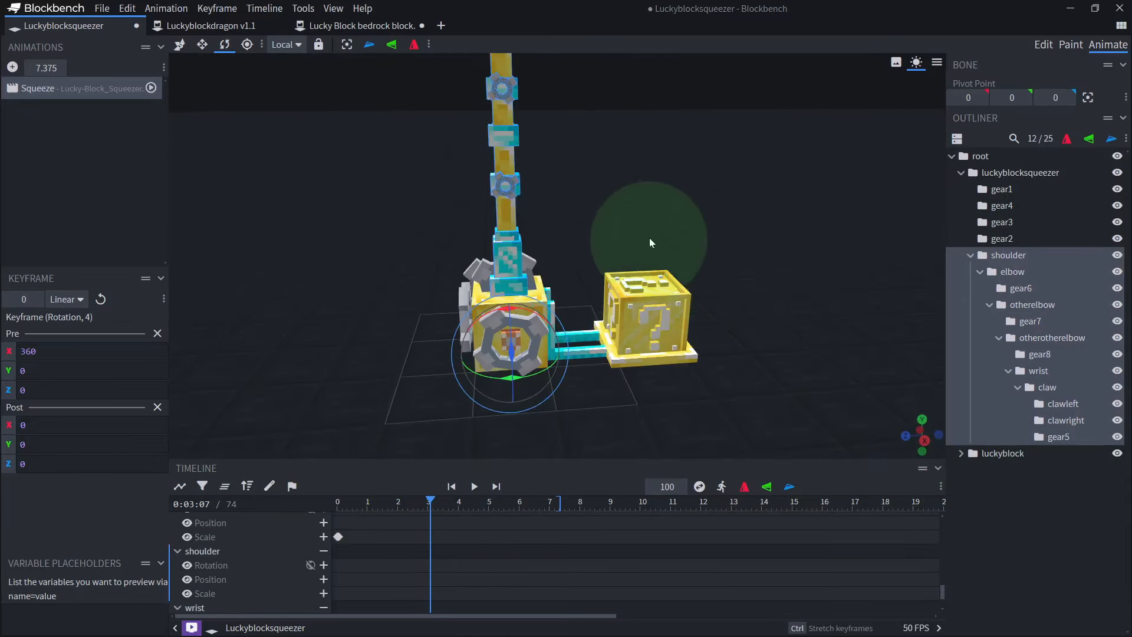
right_click_drag(649, 238, 627, 174)
scroll(626, 222, "up", 4)
left_click_drag(517, 296, 535, 306)
key("ctrl+z")
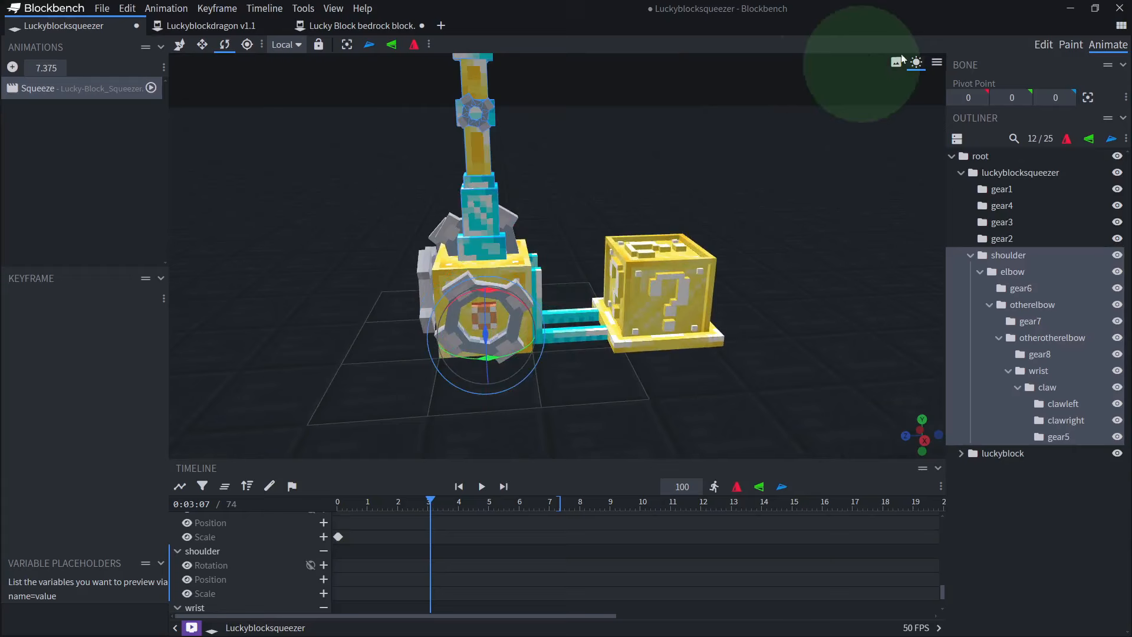
- In Edit mode, raise the shoulder group's pivot point to a height of 16
left_click(1043, 44)
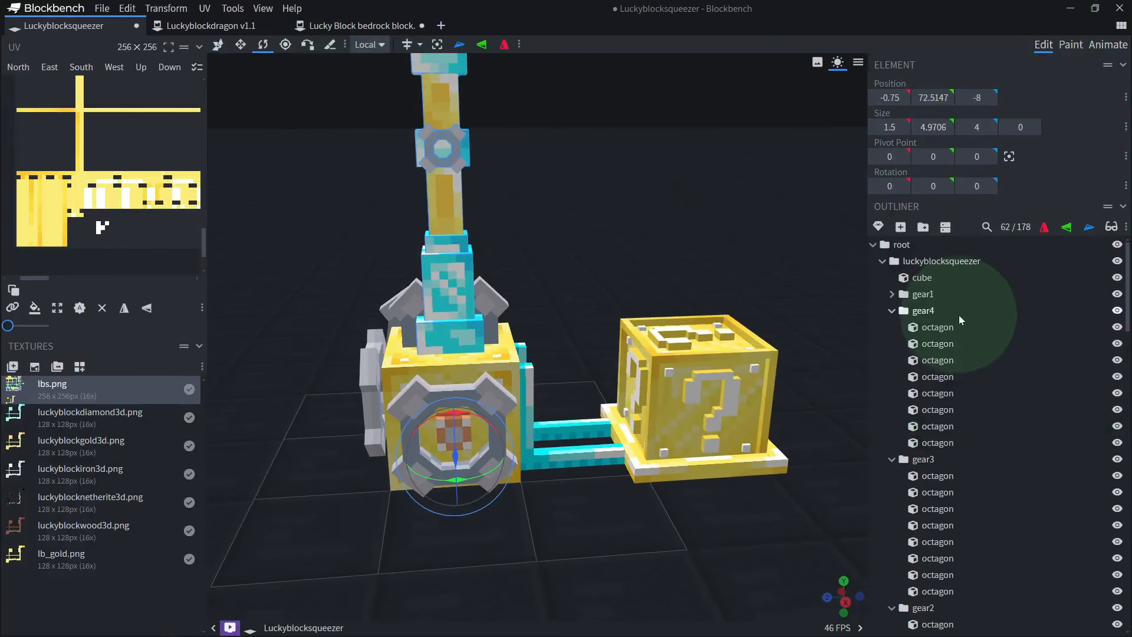
left_click(453, 336)
left_click(941, 510)
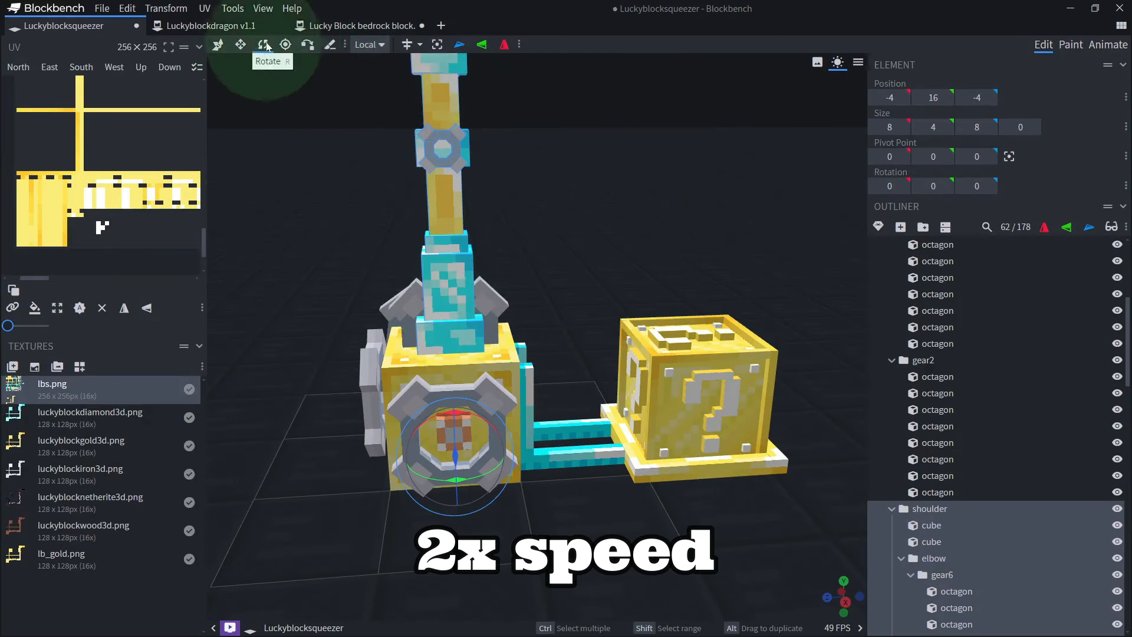
left_click(285, 45)
left_click_drag(452, 407, 466, 309)
left_click_drag(549, 289, 553, 256)
- Back in Animate mode, tilt the shoulder forward at about 3.08 seconds
left_click(1095, 46)
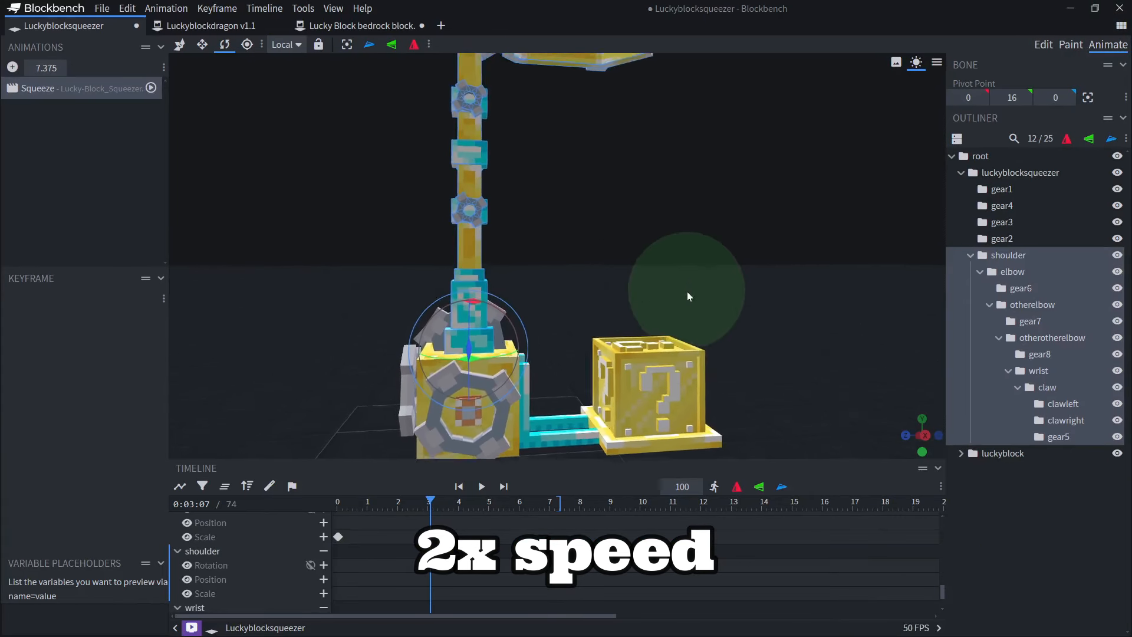
left_click_drag(503, 298, 508, 328)
right_click(619, 282)
left_click_drag(549, 264, 575, 240)
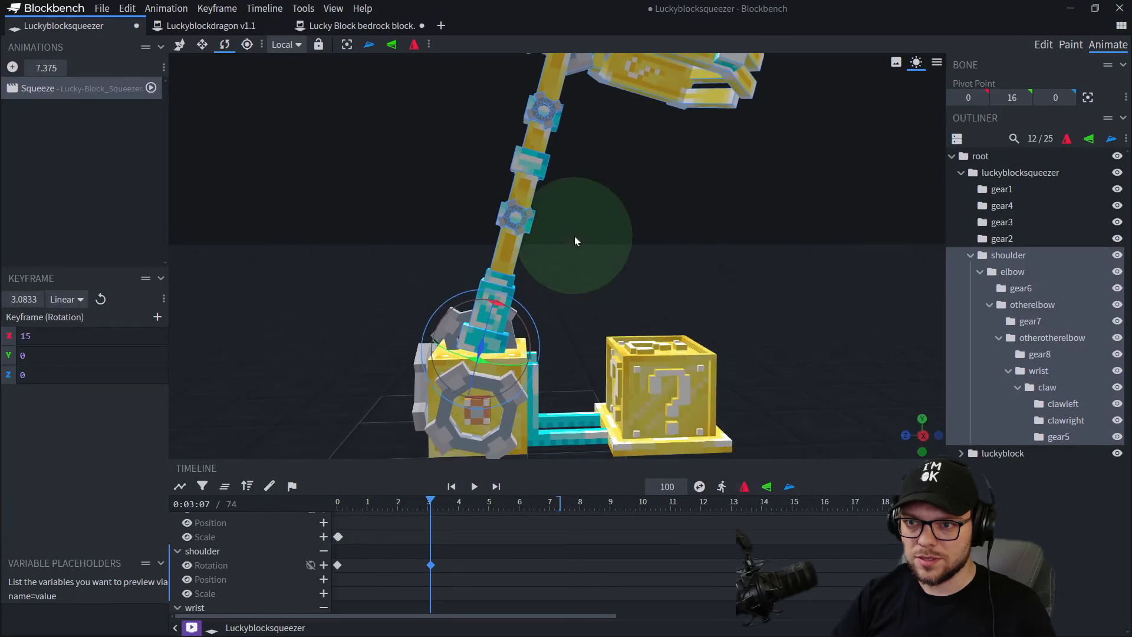
- Bend the elbow and otherelbow joints down toward the lucky block
left_click(506, 249)
scroll(697, 259, "up", 2)
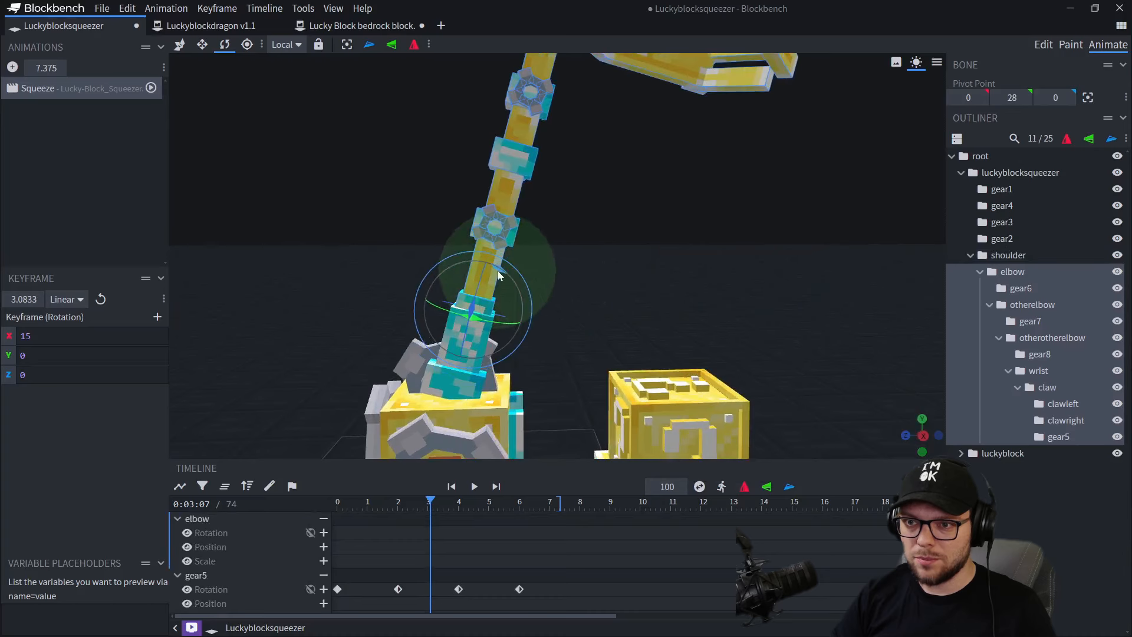
left_click_drag(497, 271, 500, 299)
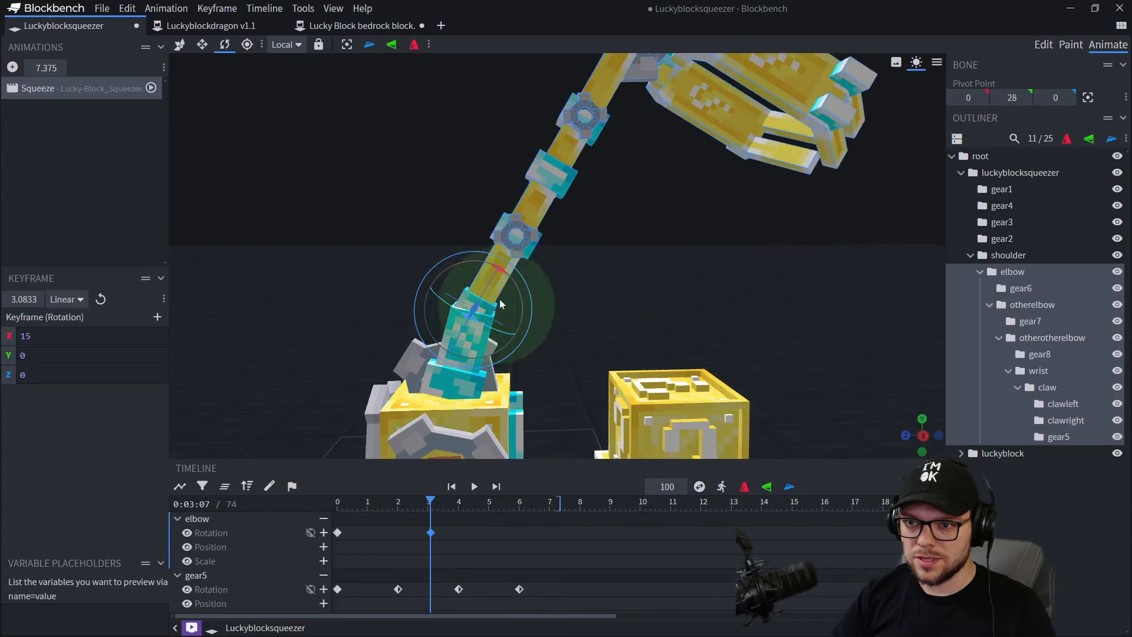
left_click(529, 207)
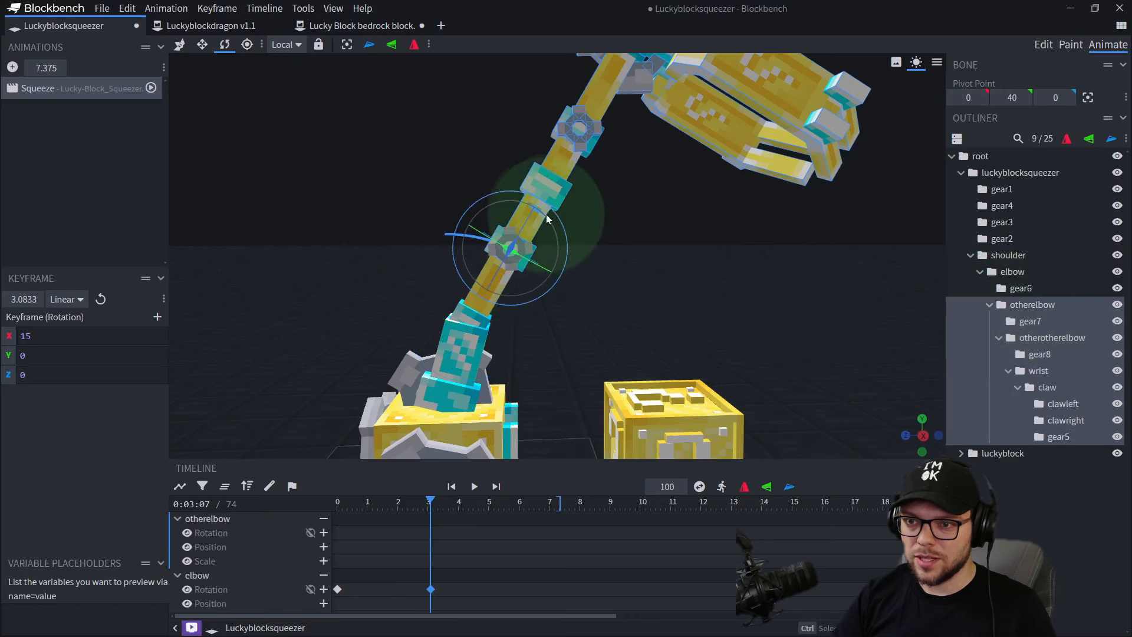
mouse_move(545, 200)
left_mouse_down()
mouse_move(543, 224)
mouse_move(563, 247)
mouse_move(563, 234)
mouse_move(527, 226)
mouse_move(543, 214)
mouse_move(518, 219)
mouse_move(528, 200)
left_mouse_up()
left_click(585, 200)
key("ctrl+z")
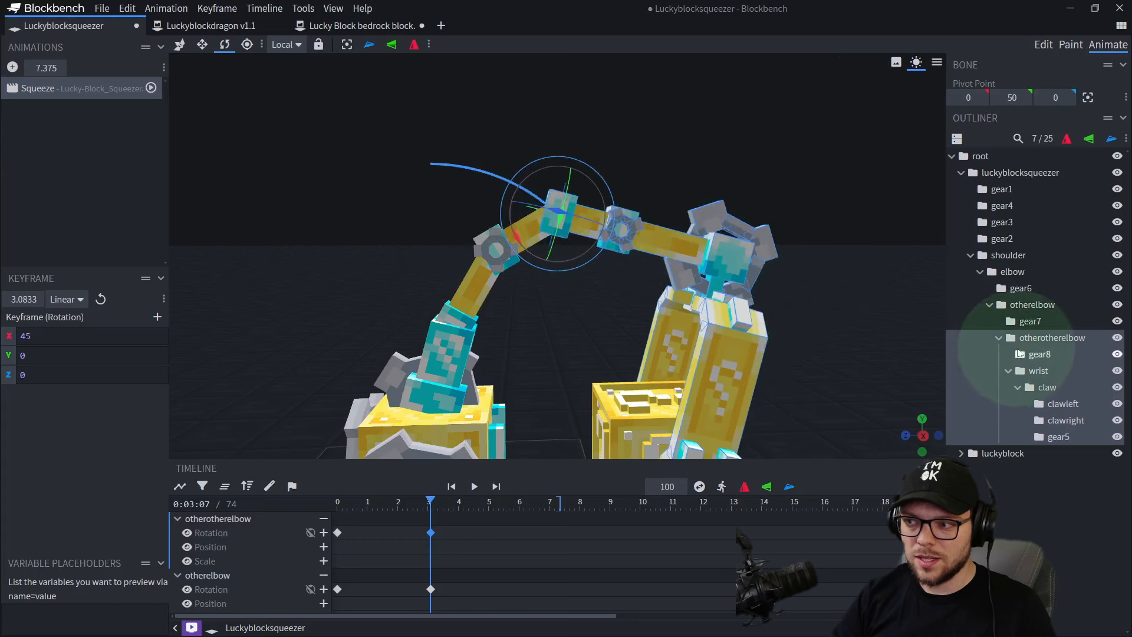
- Swing the wrist around, tilt it to 45 degrees, and scrub to preview
left_click(1038, 370)
left_click_drag(570, 231, 603, 221)
right_click_drag(758, 295, 699, 220)
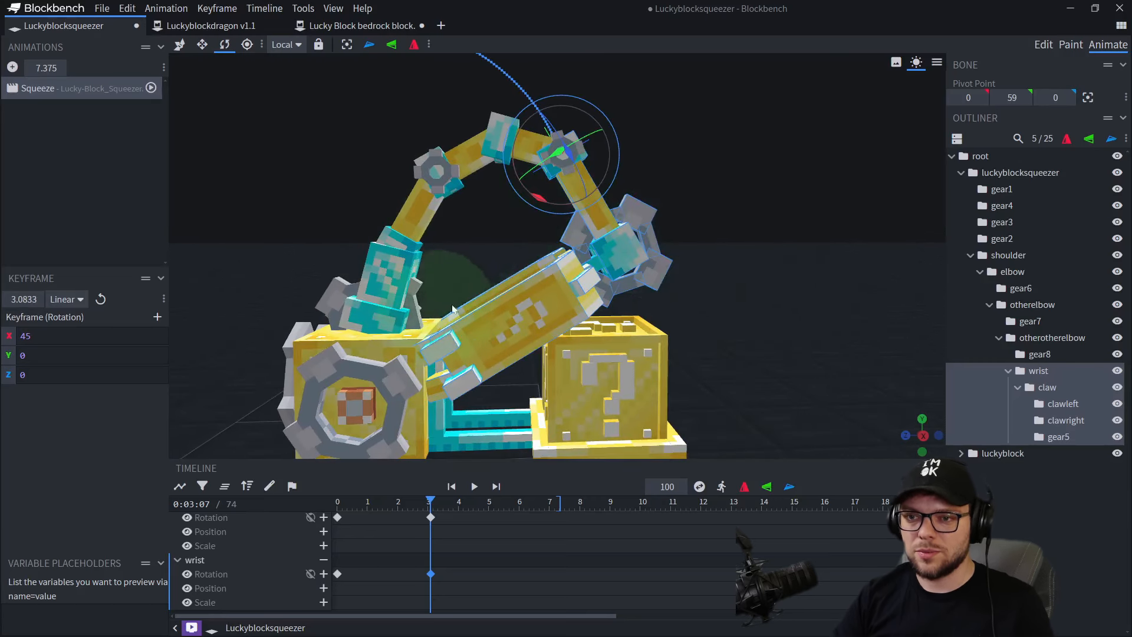
right_click_drag(485, 266, 502, 286)
left_click_drag(389, 500, 431, 518)
scroll(451, 256, "up", 2)
right_click_drag(451, 256, 474, 247)
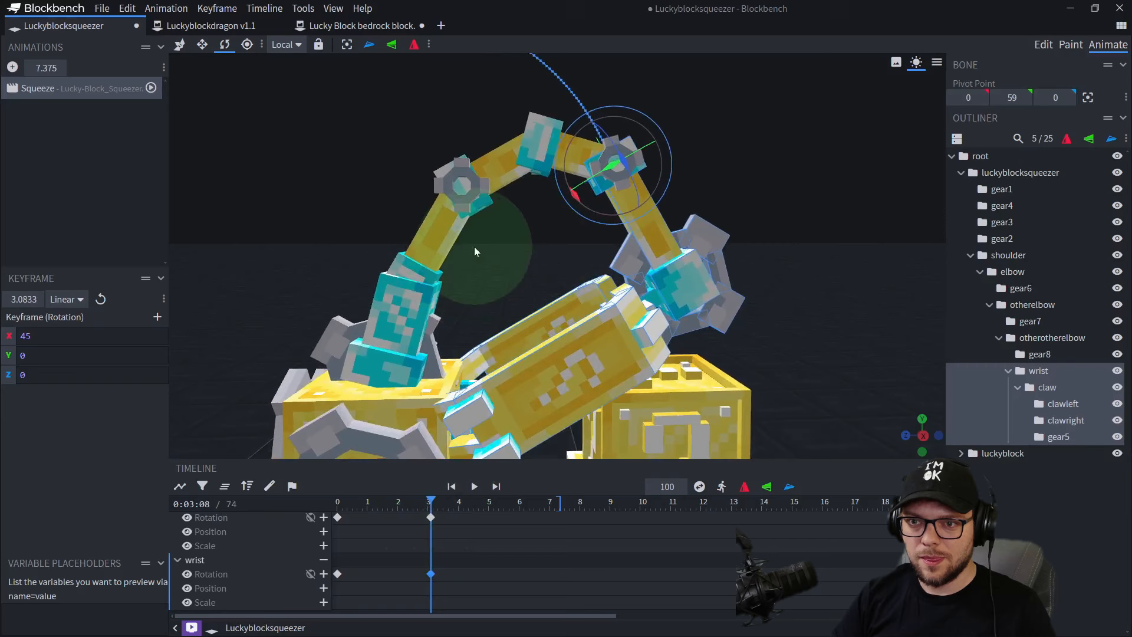
- Refine the otherelbow bend, bend otherotherelbow, and reset the wrist tilt to 45 degrees
left_click(500, 162)
mouse_move(510, 210)
left_mouse_down()
mouse_move(512, 222)
mouse_move(498, 207)
left_mouse_up()
left_click(586, 188)
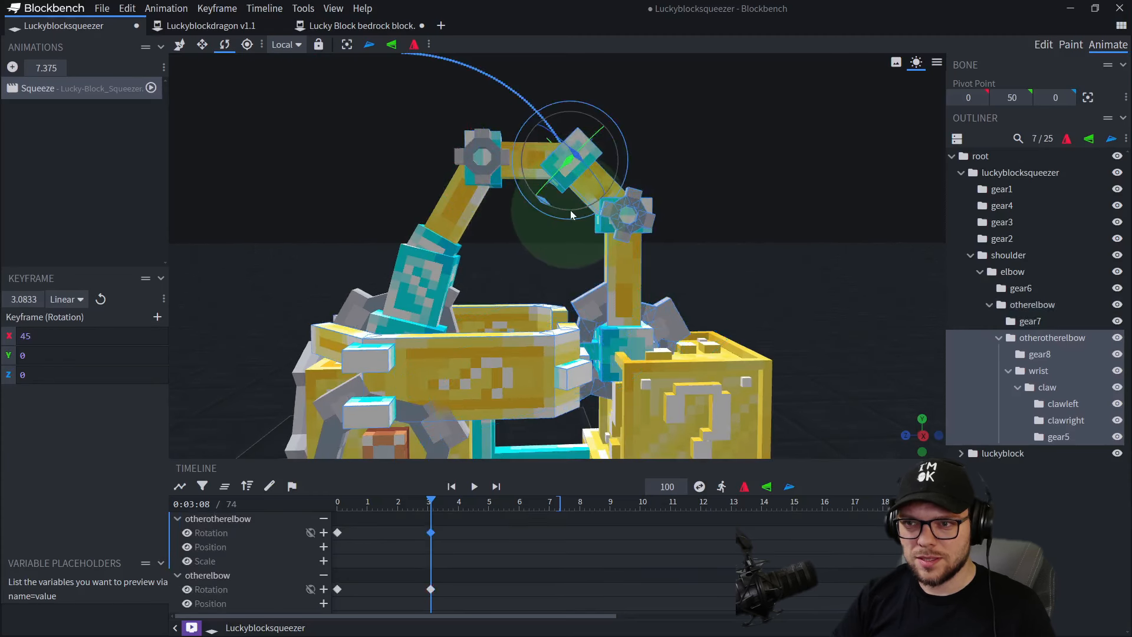
left_click_drag(570, 212, 565, 242)
left_click(604, 260)
right_click_drag(609, 287, 596, 265)
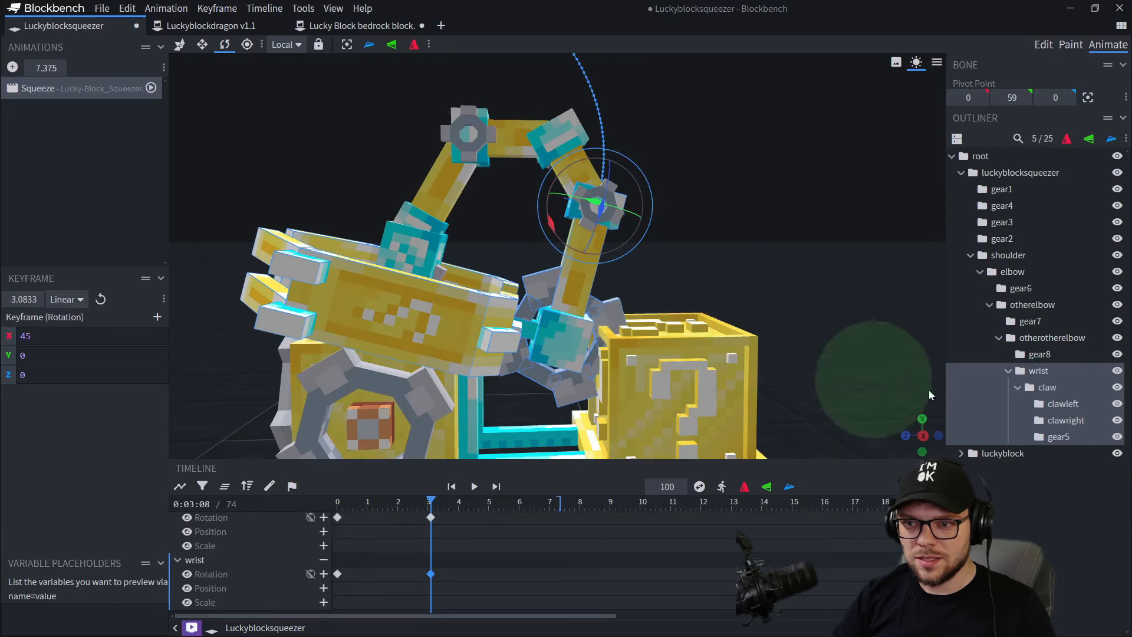
left_click(1042, 387)
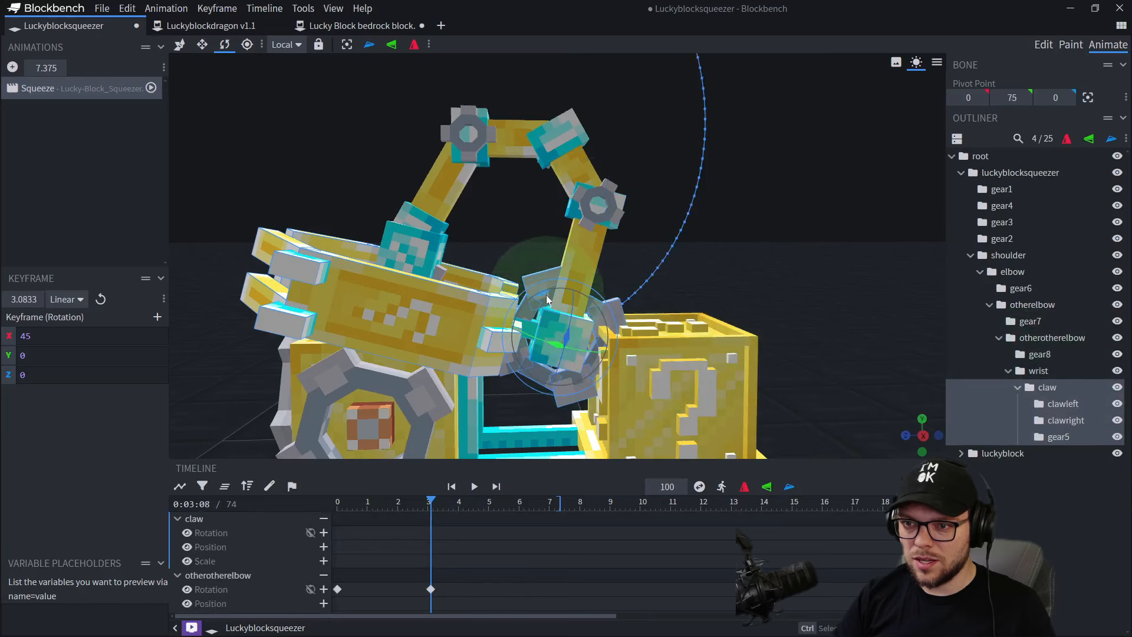
- Rotate the claw on X toward the lucky block, tilting it to about -195
left_click_drag(533, 262, 531, 331)
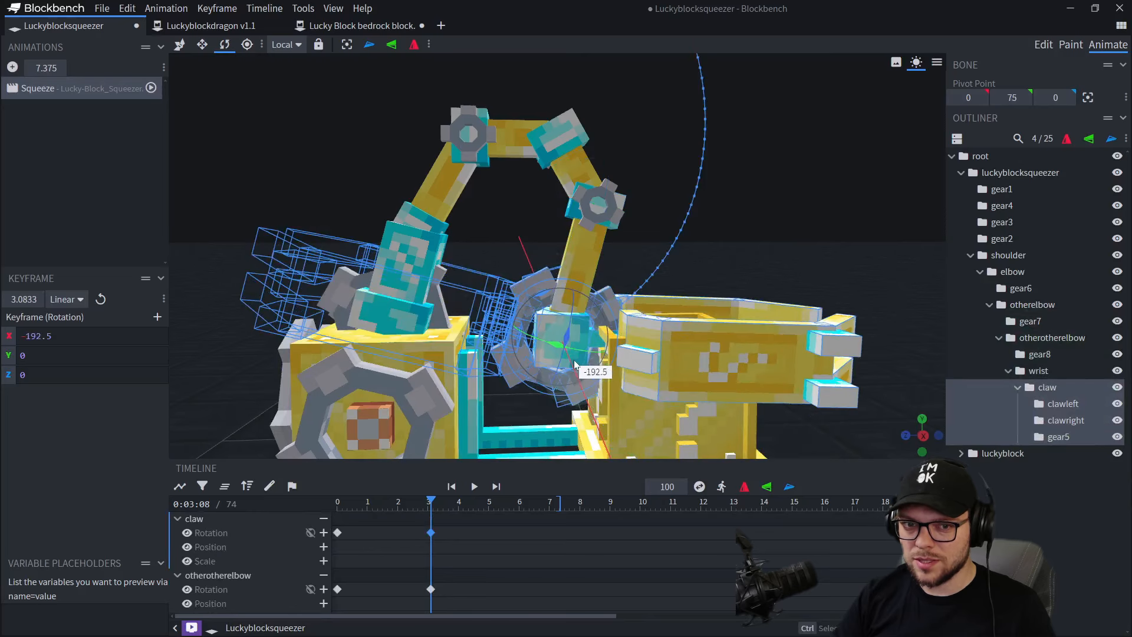
left_click_drag(574, 364, 577, 361)
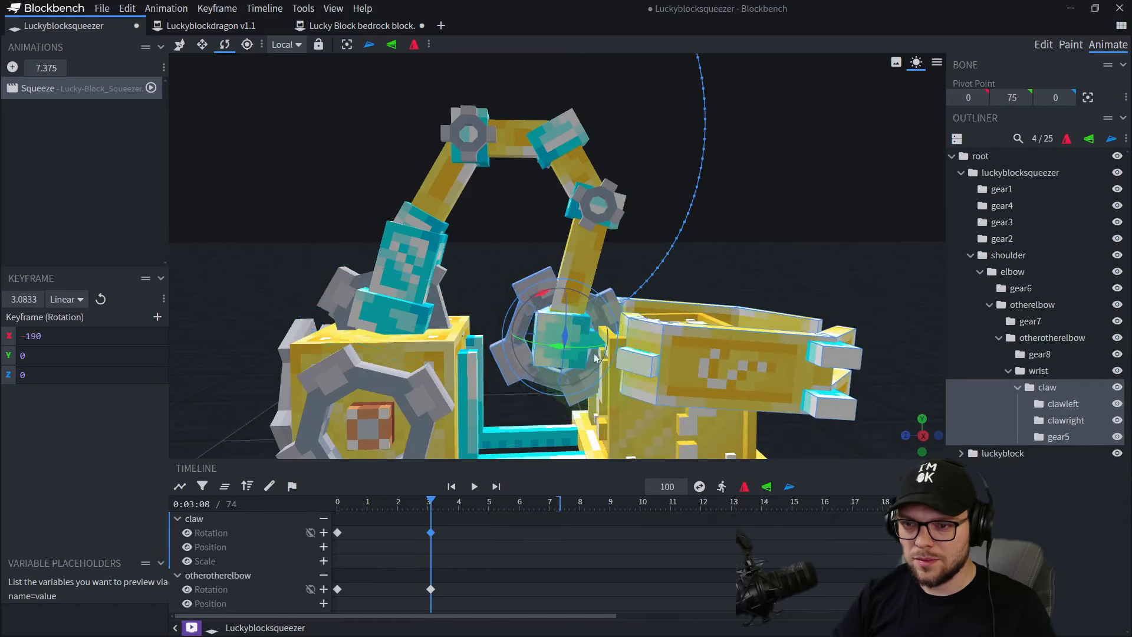
right_click_drag(584, 357, 604, 306)
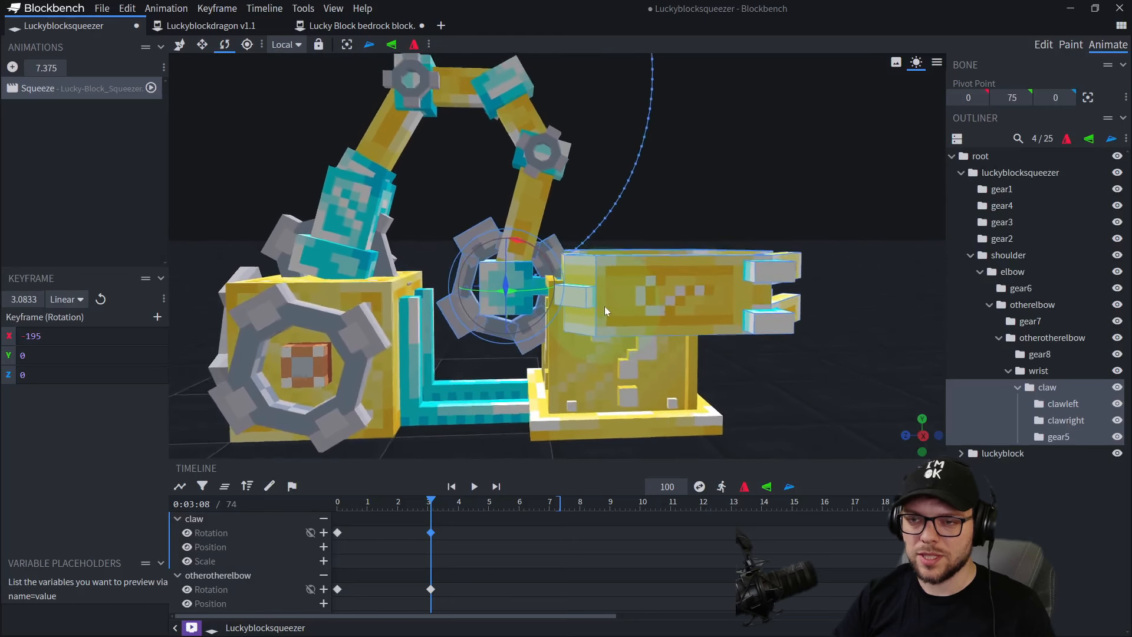
right_click_drag(538, 235, 535, 237)
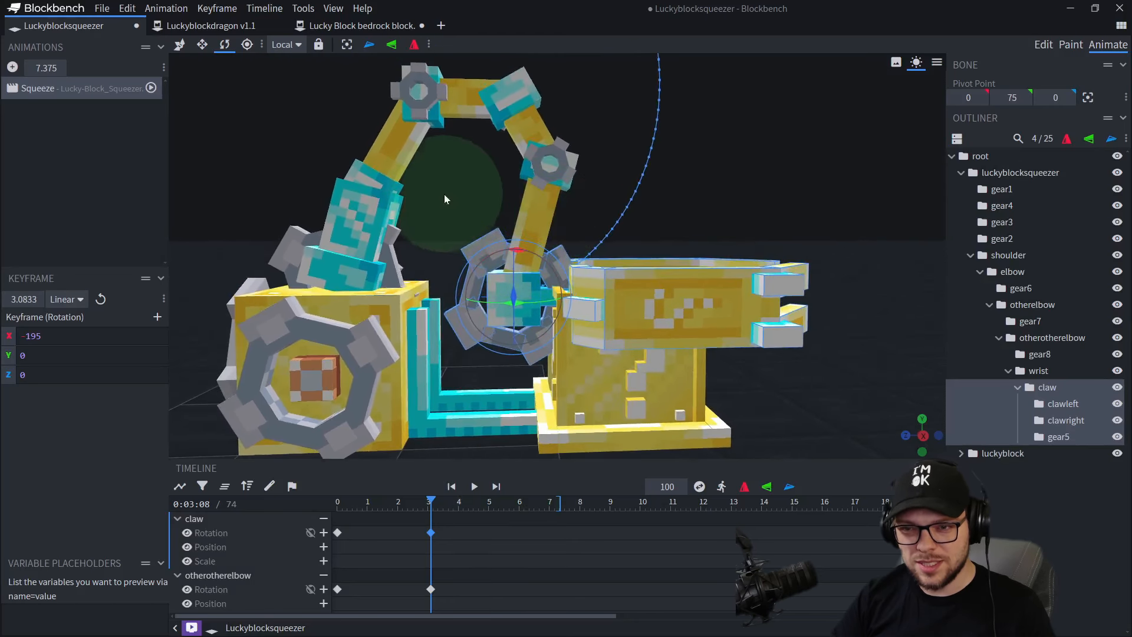
- Test-rotate the shoulder bone, then reset its X rotation to 0
left_click(369, 239)
right_click_drag(372, 239, 391, 247)
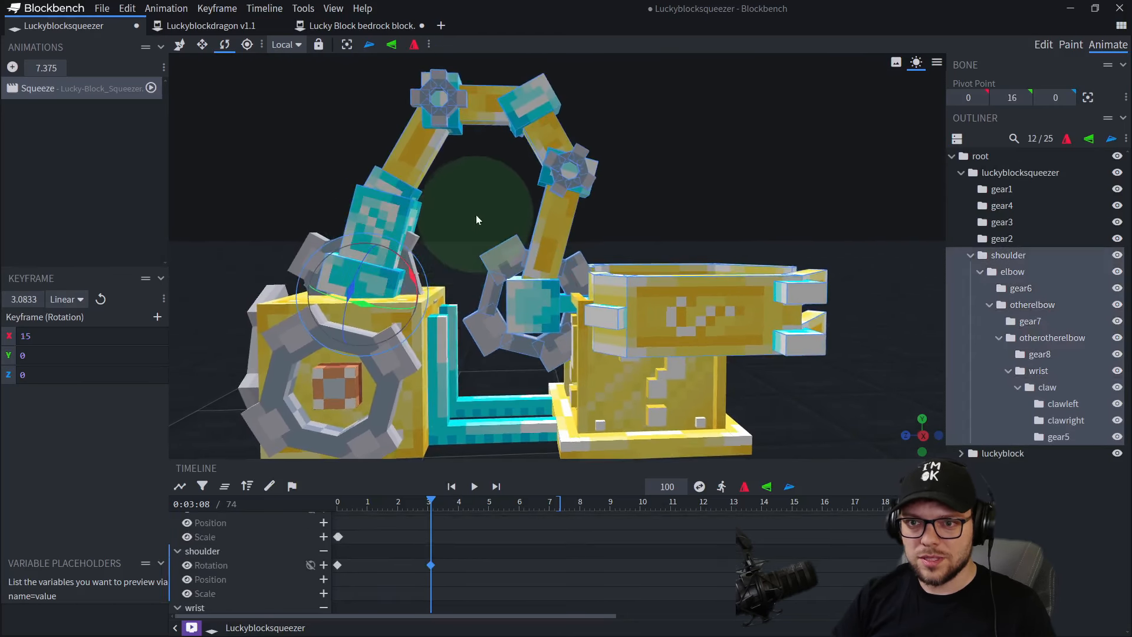
left_click_drag(409, 271, 407, 248)
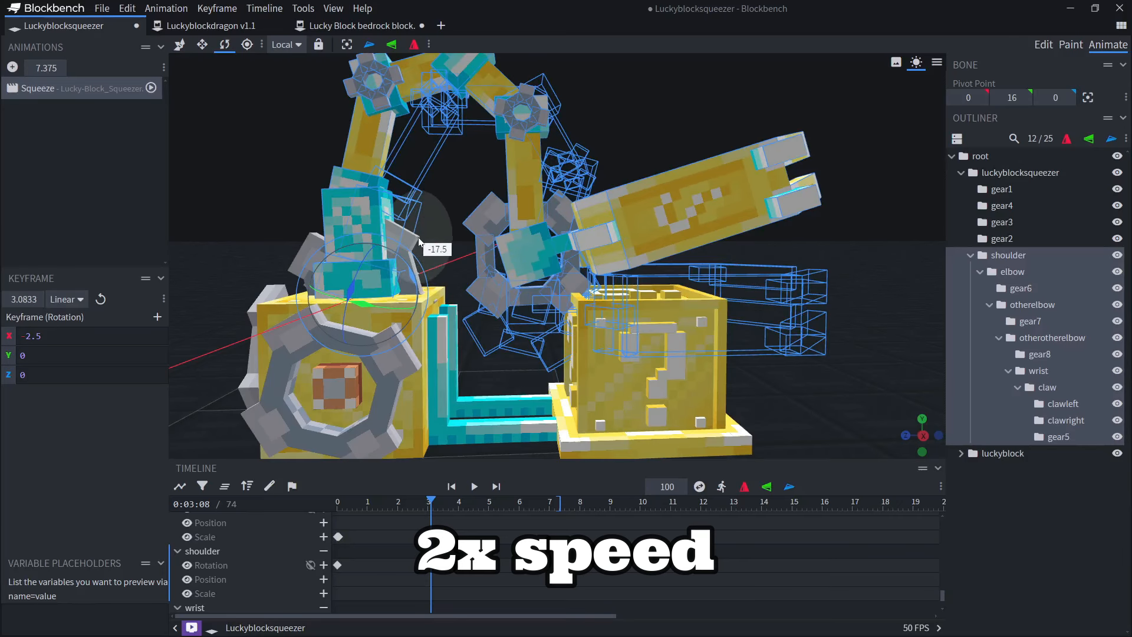
double_click(30, 335)
type("0")
- Adjust the rotations of the elbow, otherelbow, otherotherelbow and wrist bones
left_click(372, 138)
right_click_drag(448, 153, 493, 158)
left_click(464, 90)
left_click_drag(463, 121, 449, 132)
left_click(523, 116)
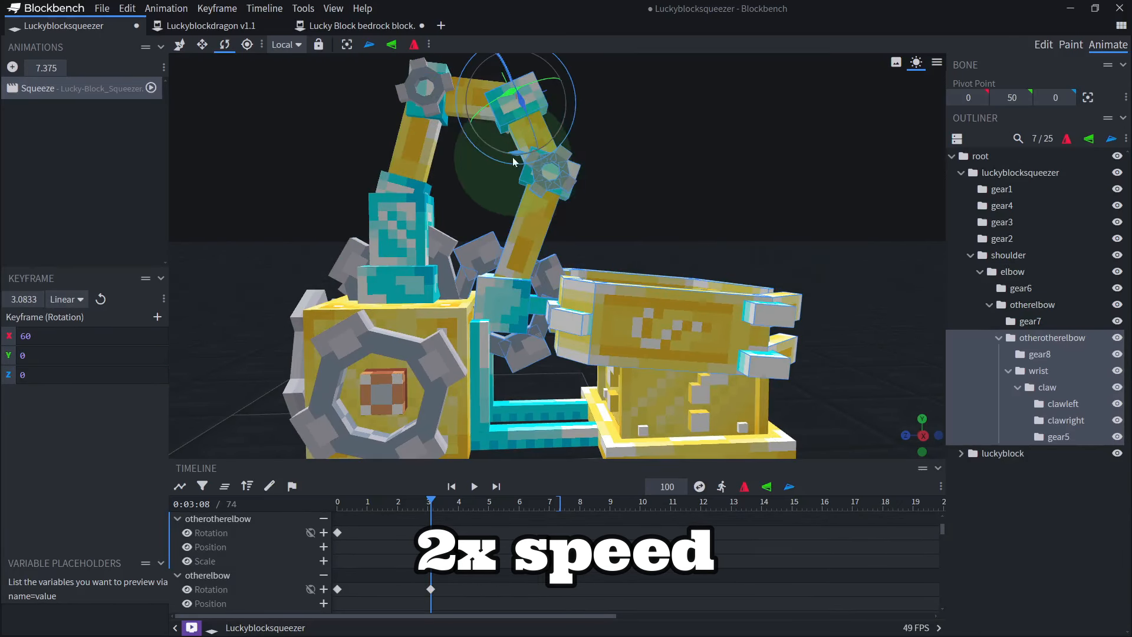
left_click_drag(515, 156, 503, 155)
left_click(519, 206)
left_click_drag(522, 221, 547, 225)
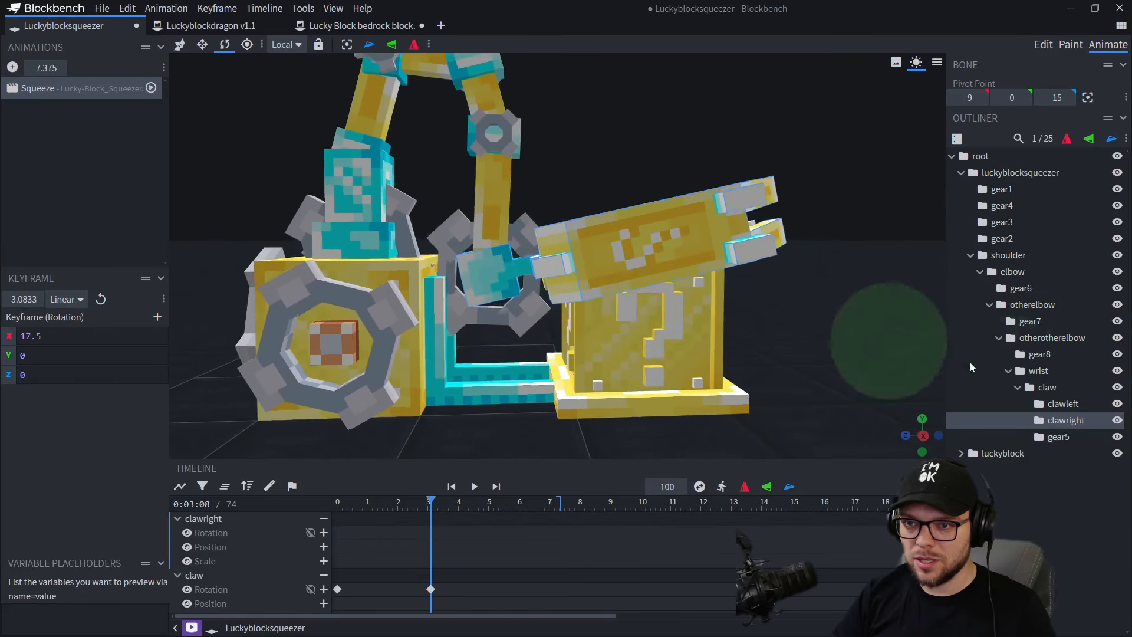
- Rotate the claw bone past level, then bring it back to -180 on X
left_click(1063, 392)
left_click_drag(522, 241, 532, 247)
left_click_drag(654, 158, 615, 218)
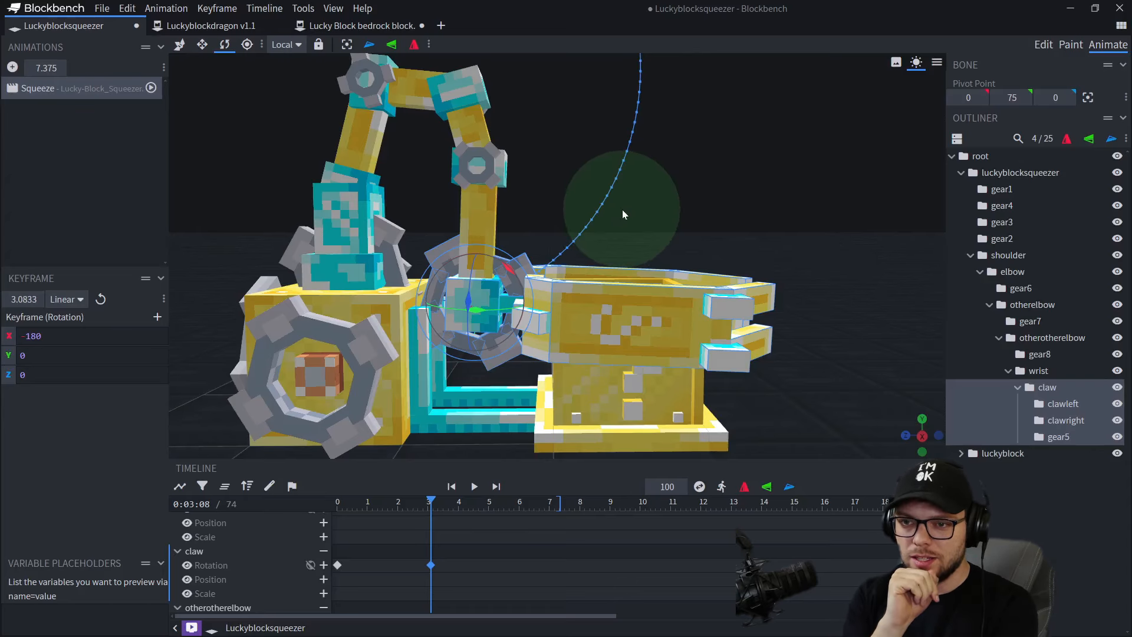
- Switch Blockbench to Edit mode to work on the model geometry
left_click(1043, 50)
left_click(1044, 52)
scroll(767, 242, "down", 5)
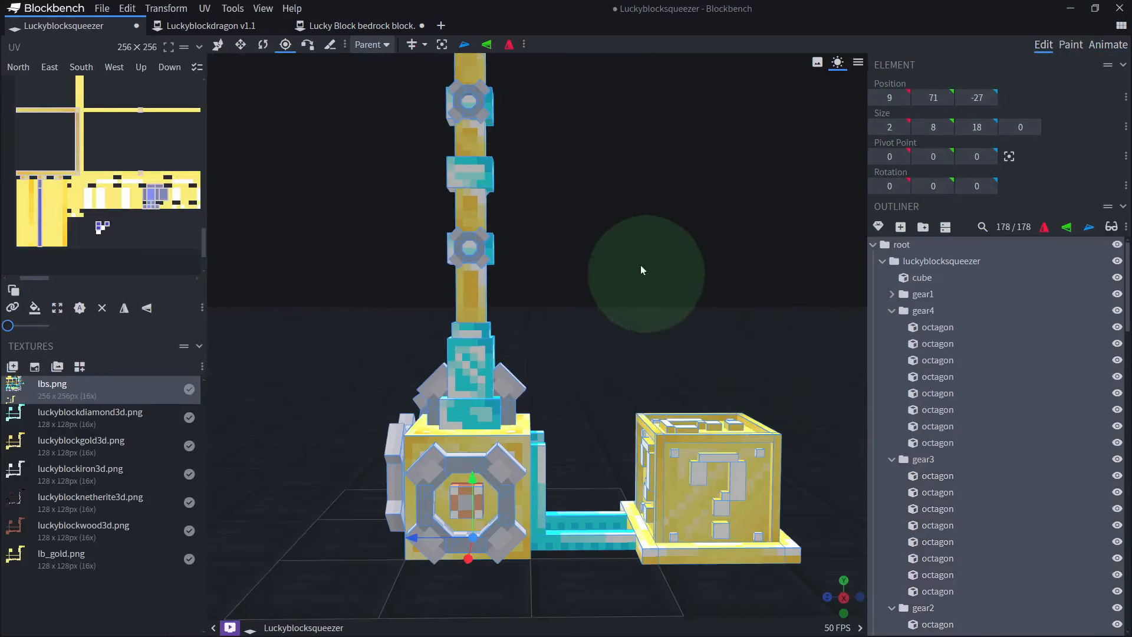
- Select the wrist's arm cube and duplicate it with Ctrl+D
right_click_drag(515, 144, 553, 374)
left_click(508, 239)
left_click(960, 488)
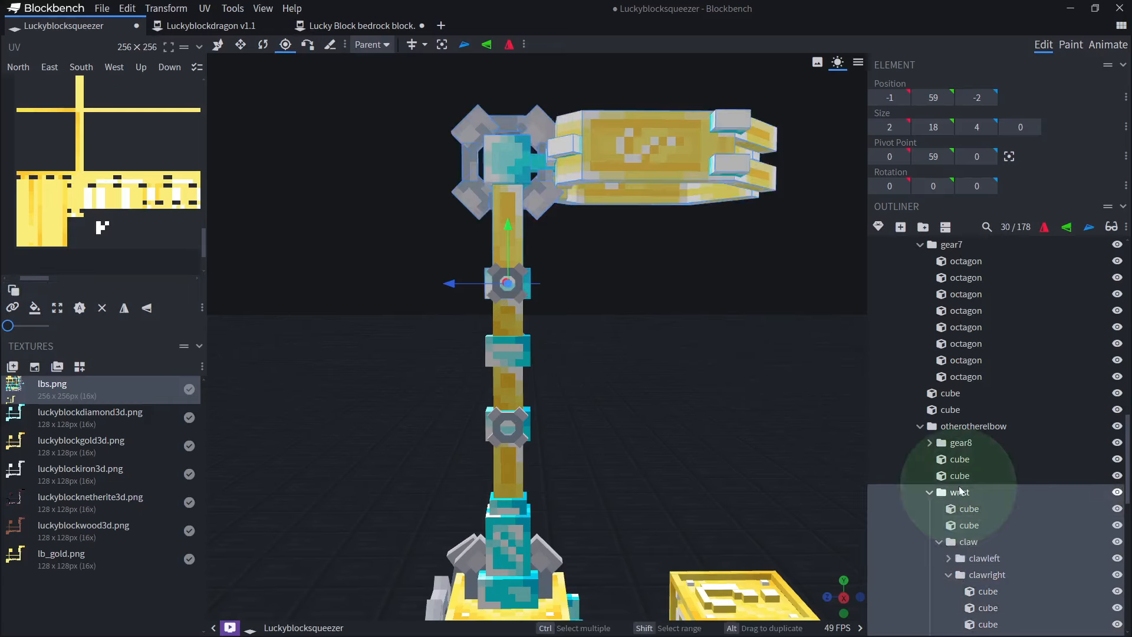
left_click(514, 199)
right_click_drag(624, 322, 631, 406)
scroll(635, 366, "up", 4)
scroll(639, 399, "up", 3)
right_click_drag(642, 361, 651, 397)
right_click_drag(619, 313, 620, 336)
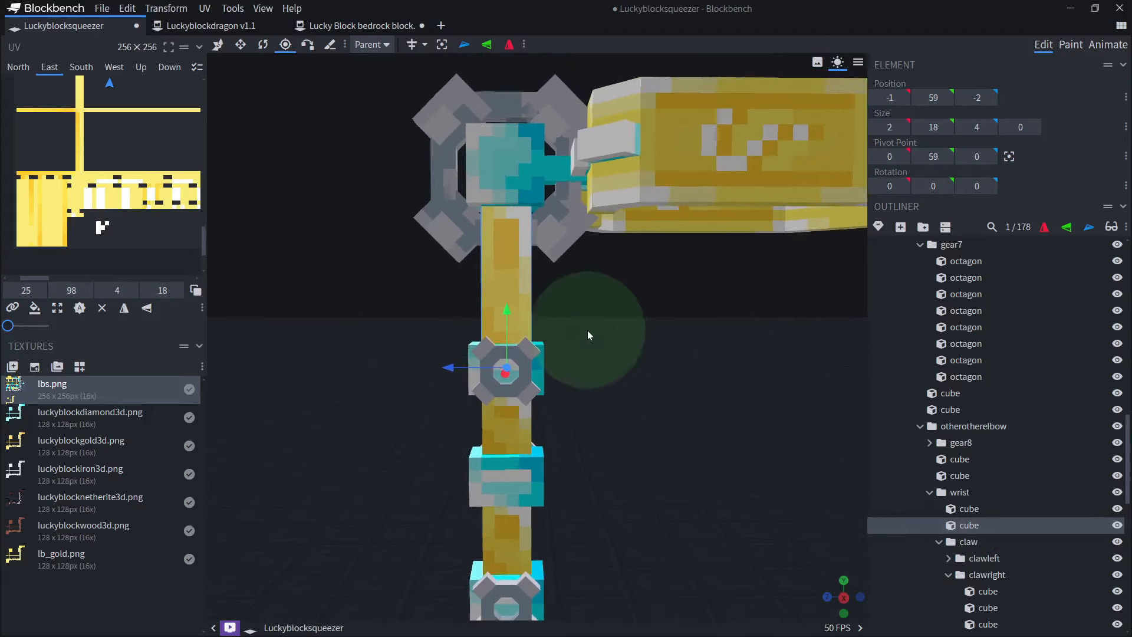
key("ctrl+d")
- Resize the copied arm cube 0.25 wider on each side, undoing an accidental height shrink
left_click_drag(682, 366, 631, 336)
right_click_drag(630, 336, 672, 354)
left_click_drag(672, 354, 665, 333)
right_click_drag(664, 332, 507, 371)
scroll(500, 373, "up", 2)
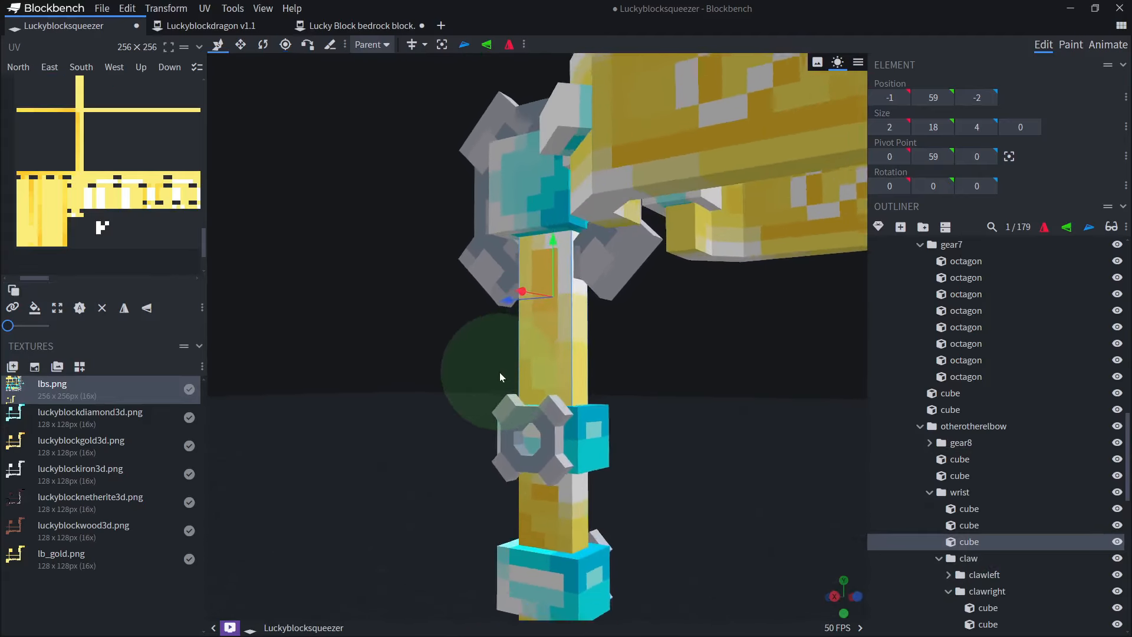
key("s")
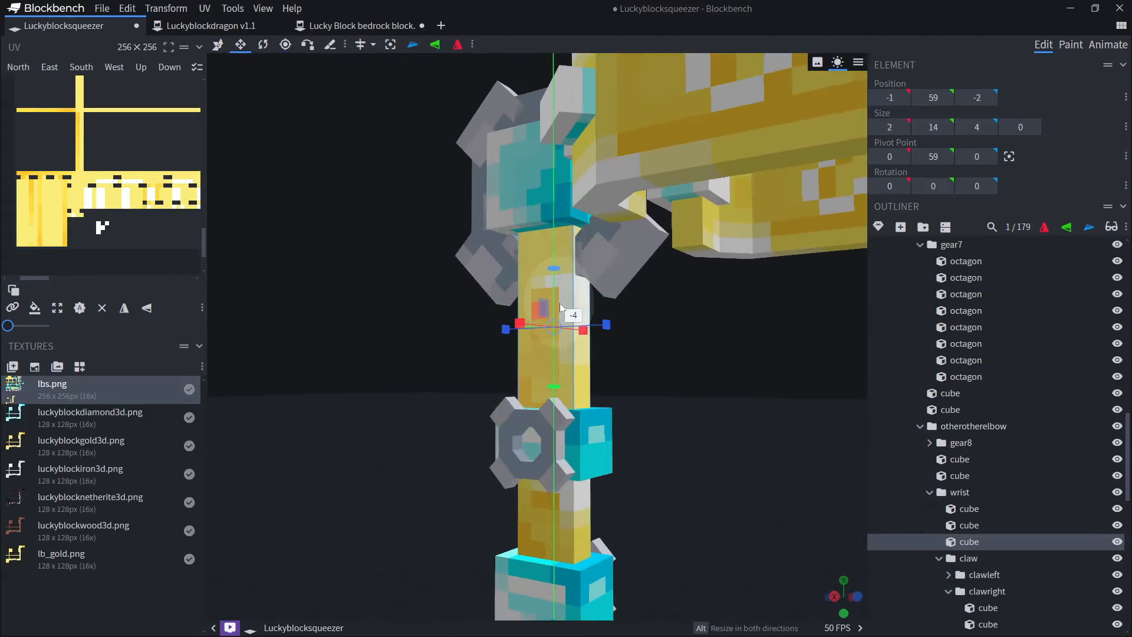
key("ctrl+z")
left_click_drag(696, 409, 721, 441)
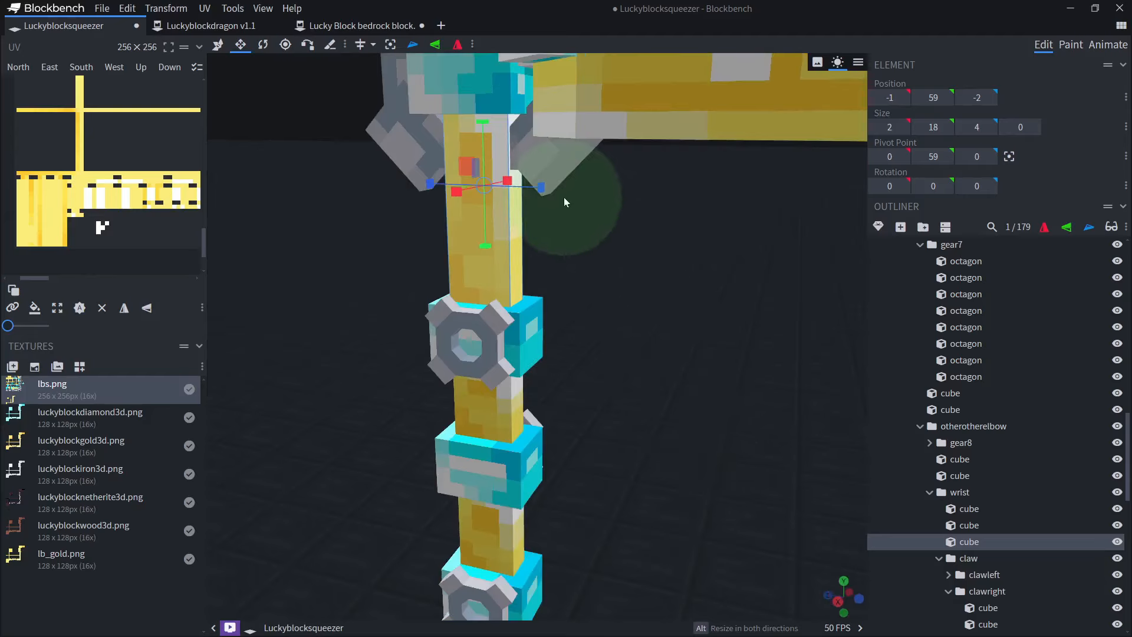
left_click_drag(550, 193, 454, 197, "alt")
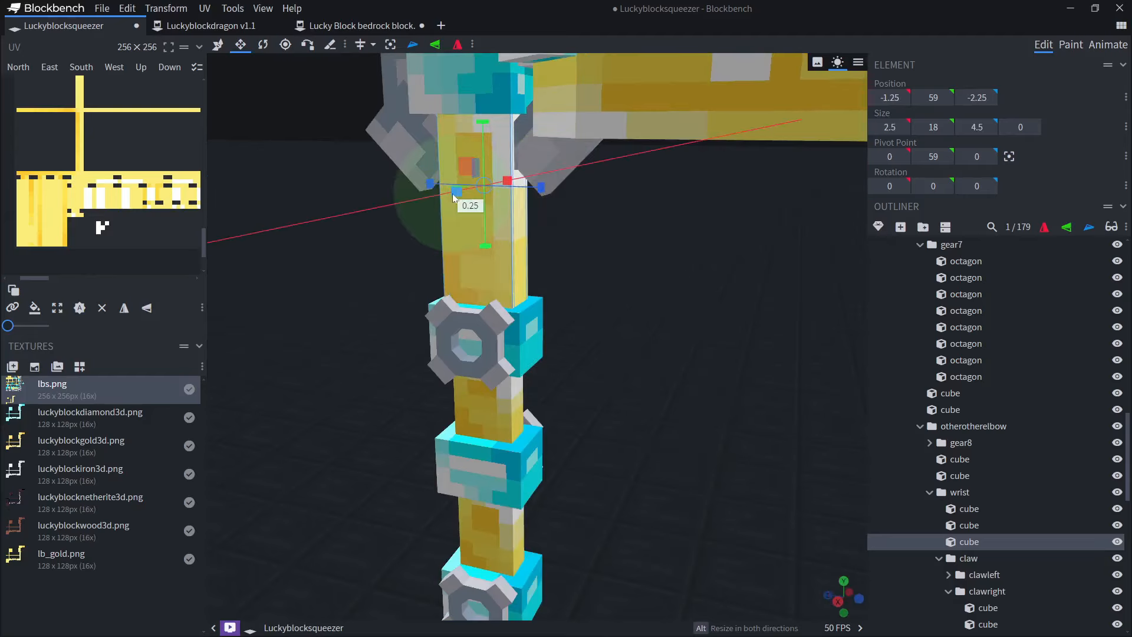
left_click_drag(353, 356, 321, 346)
key("v")
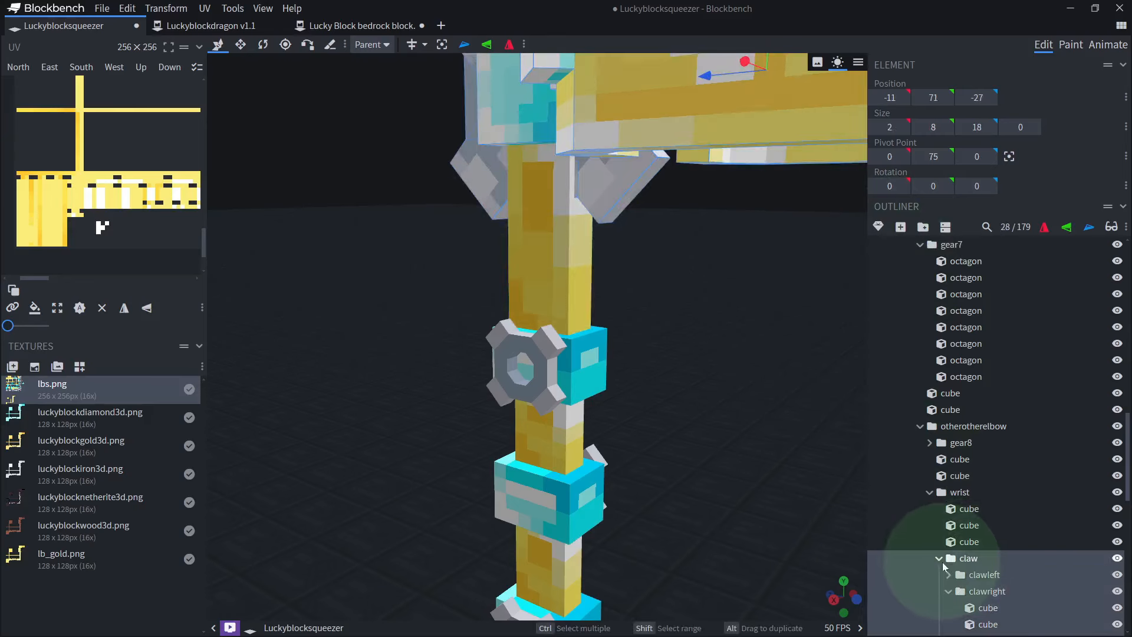
- Add a new group under the wrist holding the claw and cube, named 'extendoarmo'
left_click(939, 558)
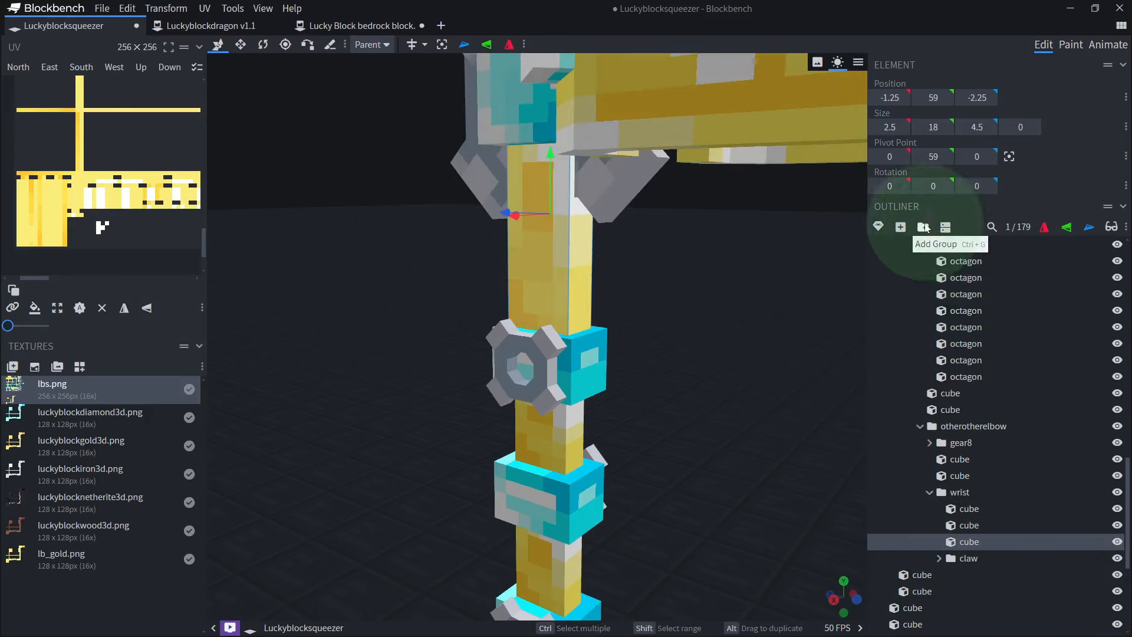
left_click(924, 227)
left_click(968, 557)
mouse_move(971, 559)
left_mouse_down()
mouse_move(975, 531)
mouse_move(978, 578)
left_mouse_up()
left_click(969, 545)
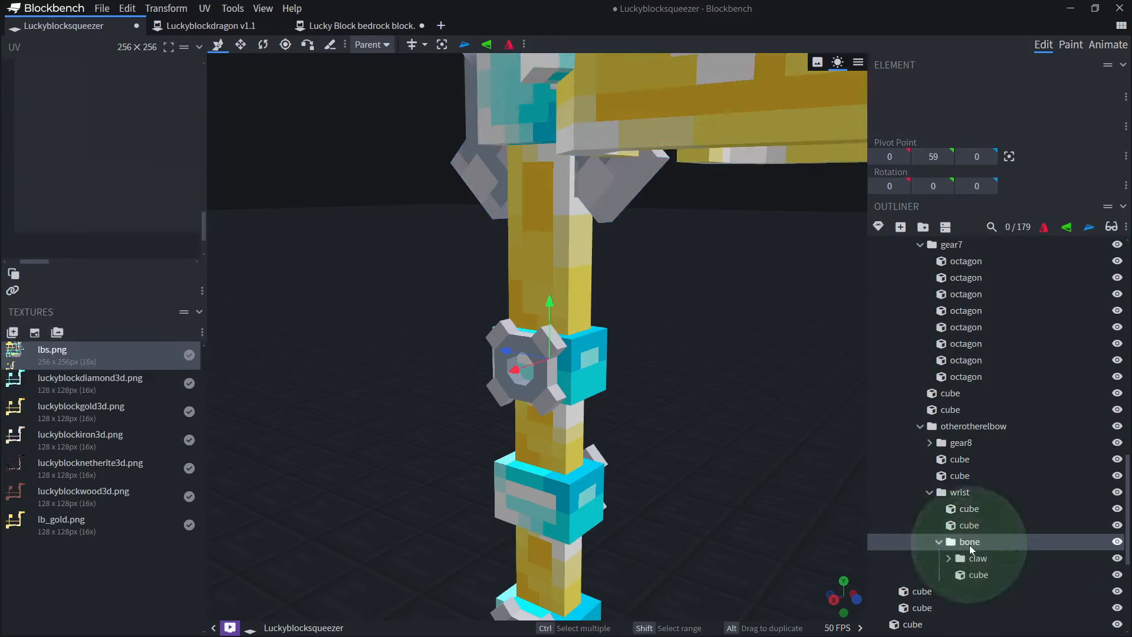
double_click(970, 545)
type("exte")
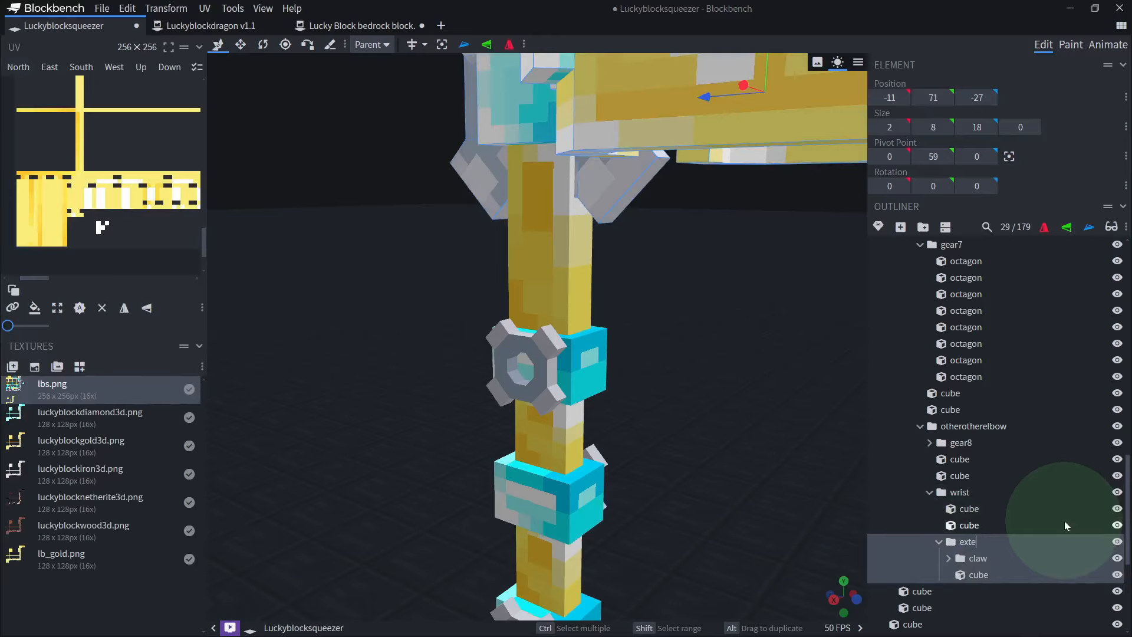
type("ndoarmo")
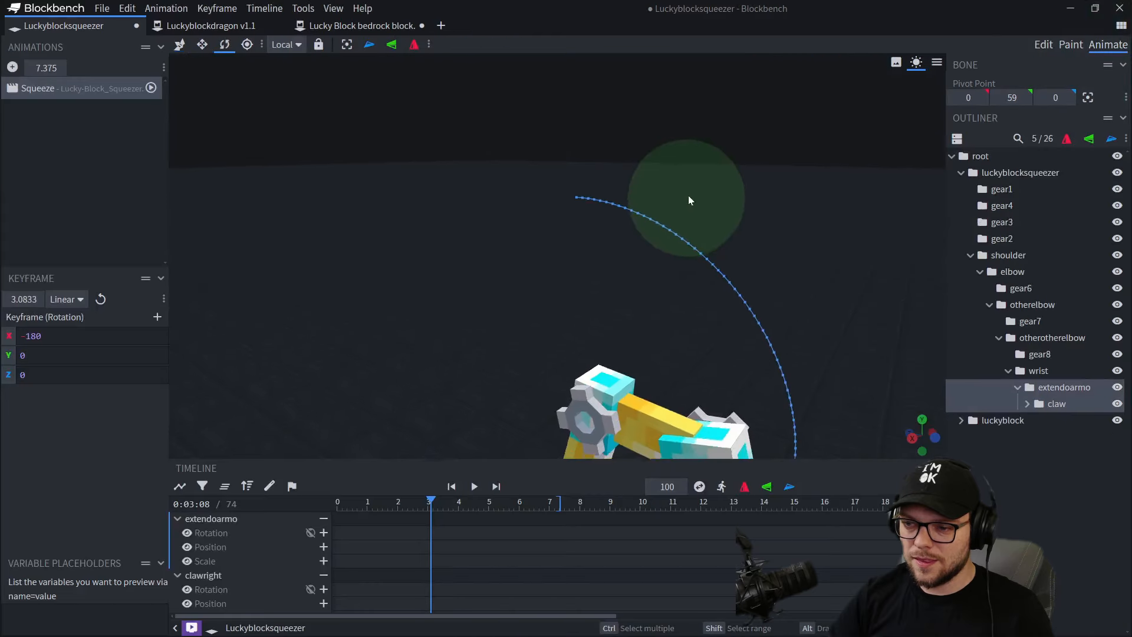
- Move extendoarmo along Y to 5 and beyond, keying its position at 3.08 s
left_click_drag(688, 199, 772, 156)
key("v")
left_click_drag(596, 297, 594, 352)
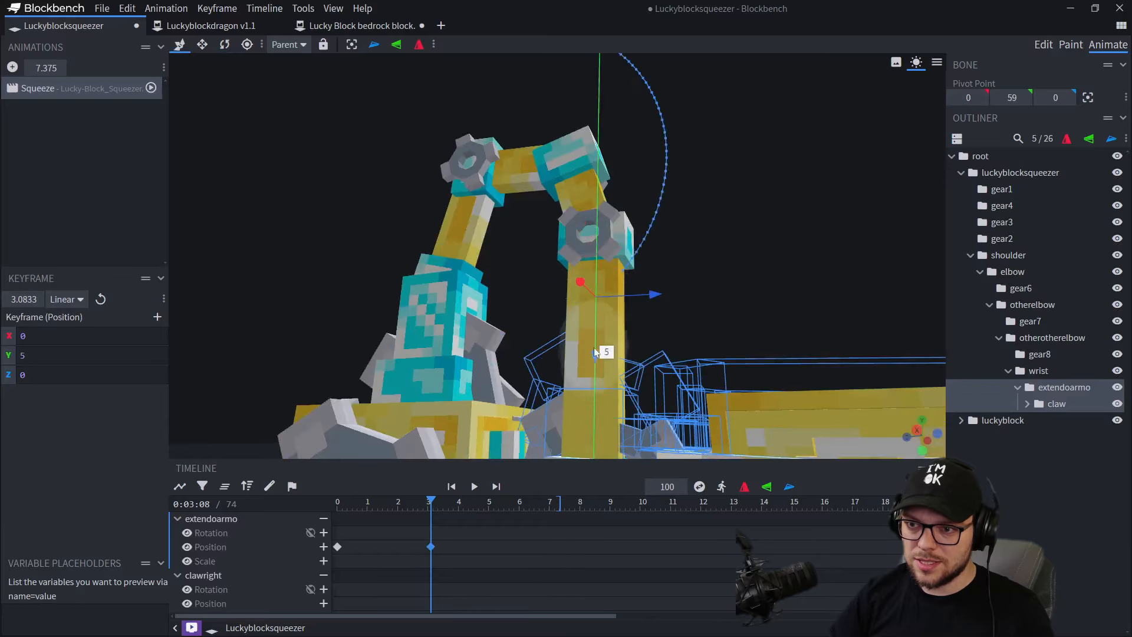
right_click_drag(817, 328, 816, 137)
left_click_drag(816, 138, 808, 153)
left_click_drag(603, 155, 608, 188)
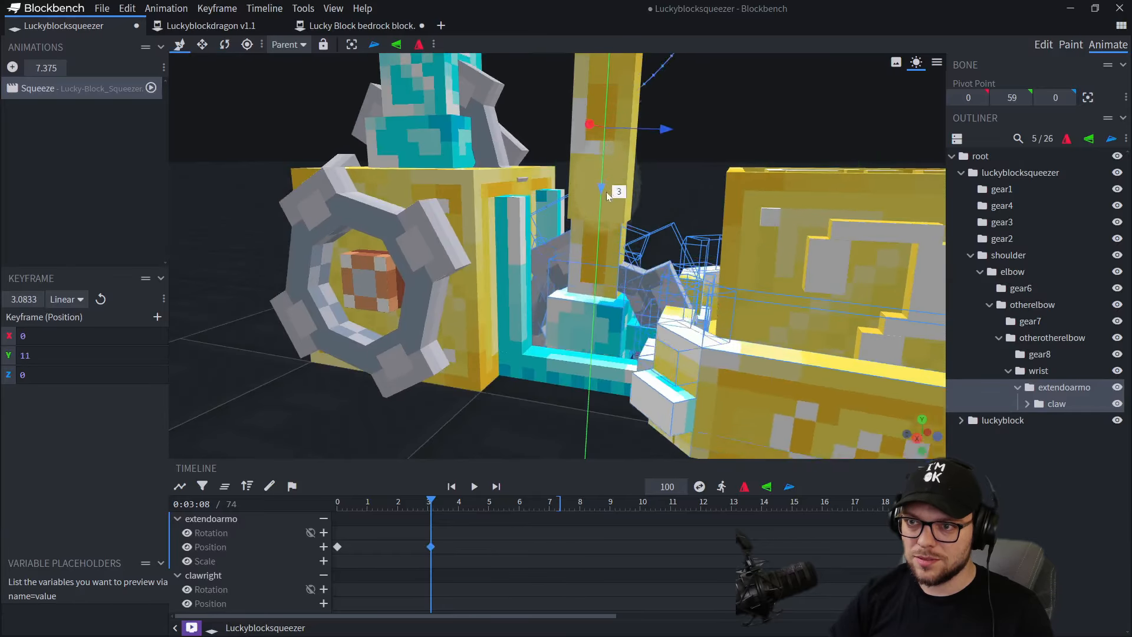
left_click_drag(599, 167, 599, 188)
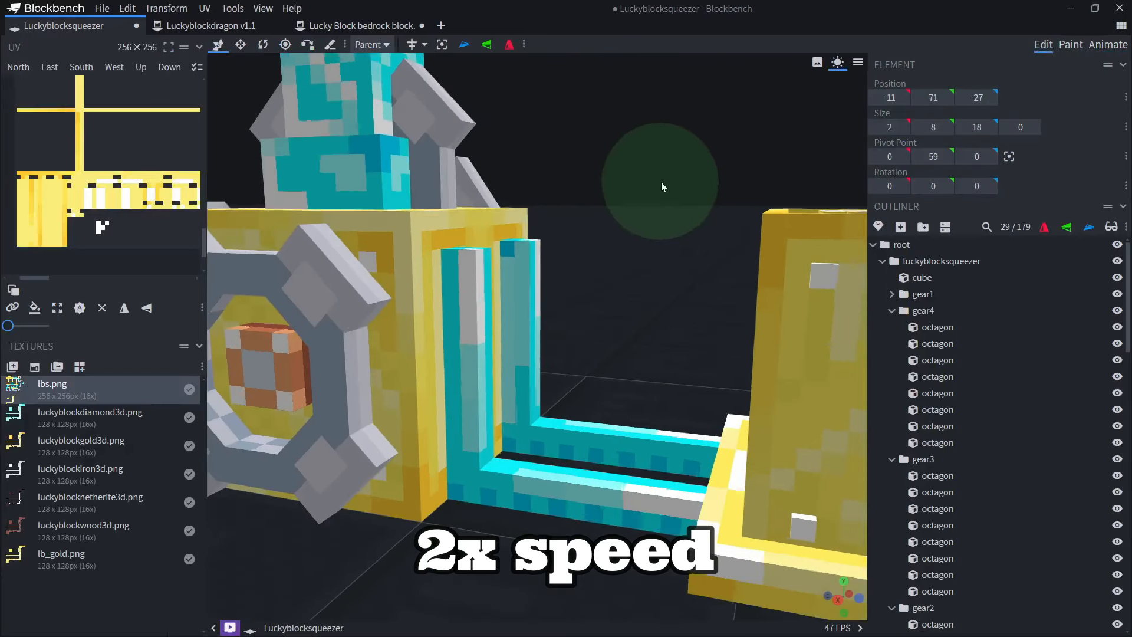
mouse_move(661, 184)
left_mouse_down()
mouse_move(602, 321)
mouse_move(589, 407)
mouse_move(463, 275)
mouse_move(513, 283)
mouse_move(528, 191)
left_mouse_up()
- Paint the copied arm cube white with golden-yellow #ffc825 stripes on lbs.png
left_click(525, 304, "alt")
left_click(445, 159, "alt")
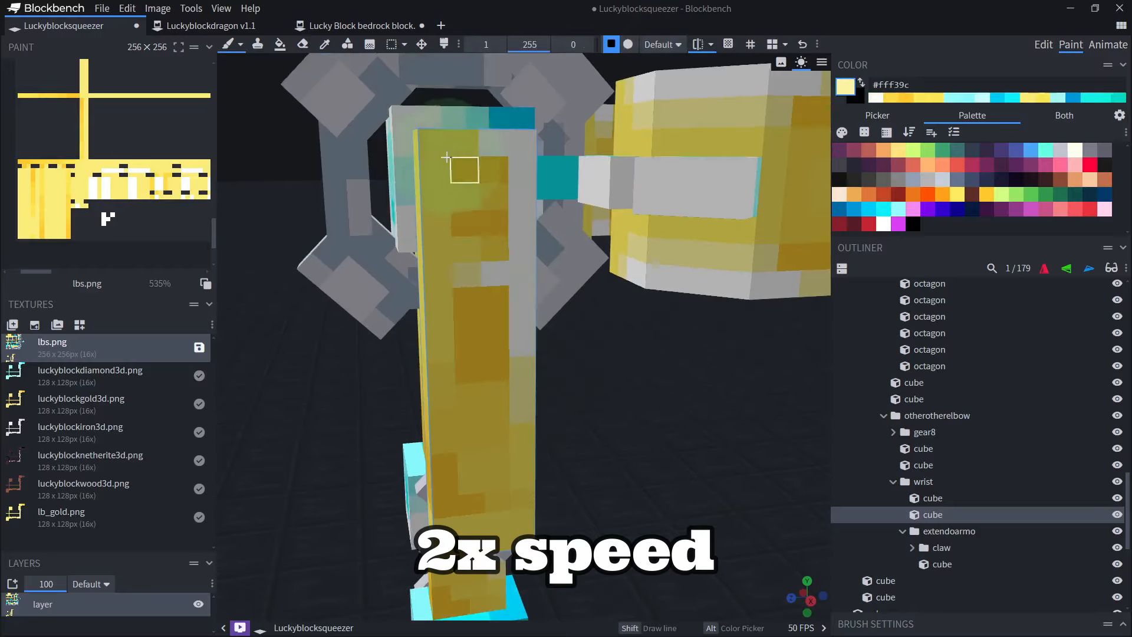
left_click_drag(444, 159, 551, 182)
left_click(551, 182, "alt")
mouse_move(580, 347)
left_mouse_down()
mouse_move(563, 291)
mouse_move(595, 286)
left_mouse_up()
left_click(545, 197, "alt")
left_click_drag(465, 225, 528, 229)
mouse_move(649, 331)
left_mouse_down()
mouse_move(677, 295)
mouse_move(633, 292)
left_mouse_up()
left_click_drag(533, 502, 733, 538)
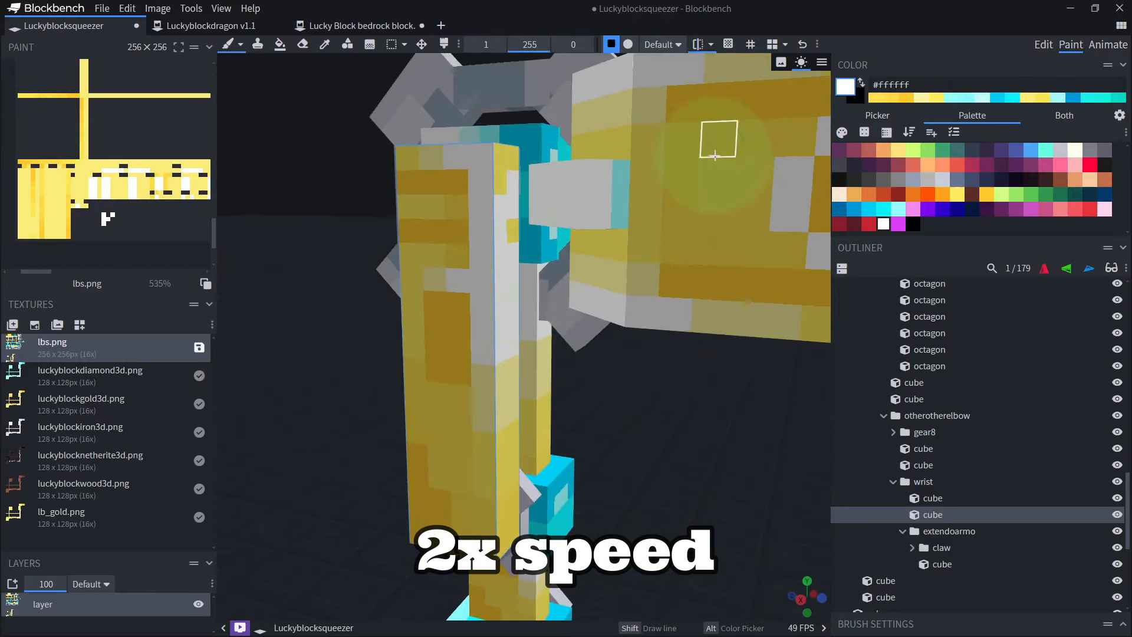
left_click_drag(715, 131, 816, 523)
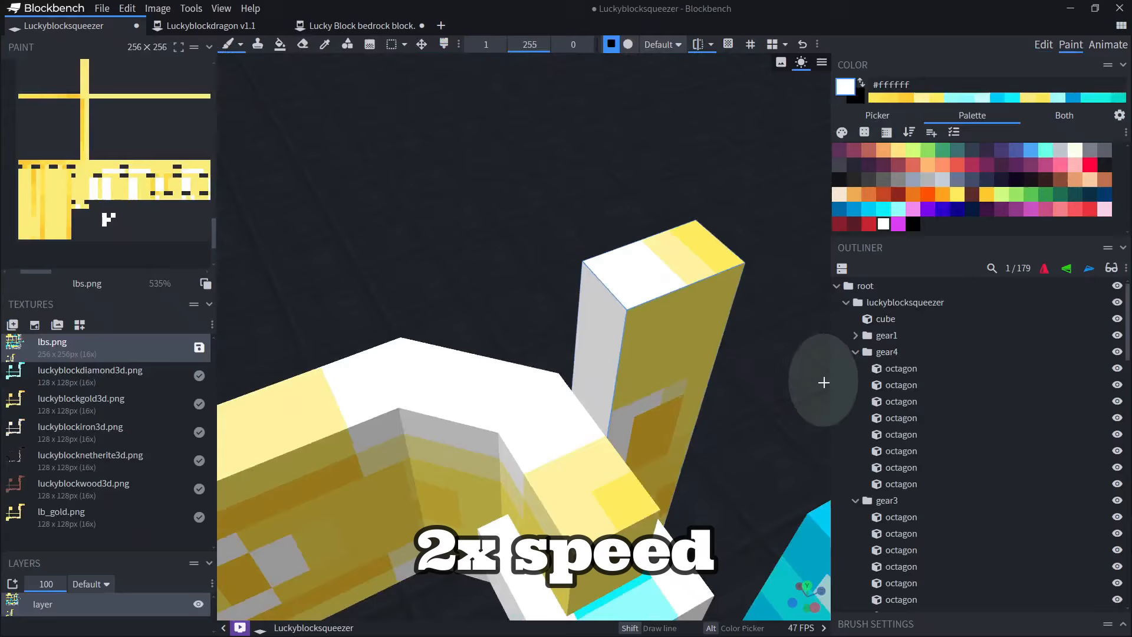
left_click_drag(821, 379, 621, 379)
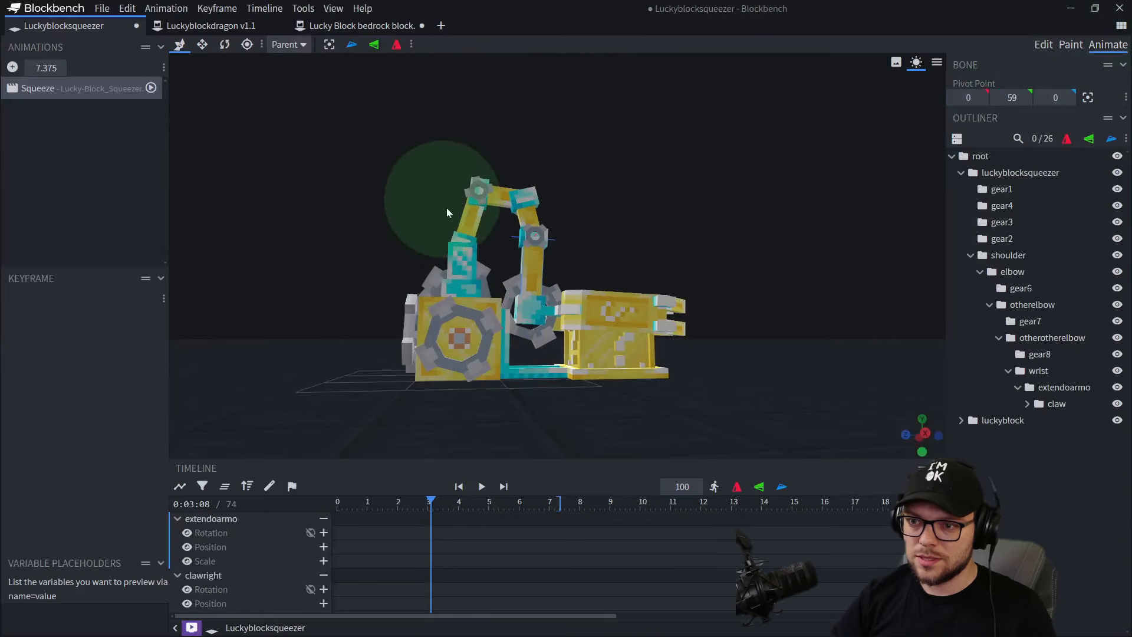
- With the Rotate tool, bend the otherelbow joint down to 57.5 on X
scroll(447, 250, "up", 5)
left_click_drag(446, 251, 525, 325)
left_click(526, 152)
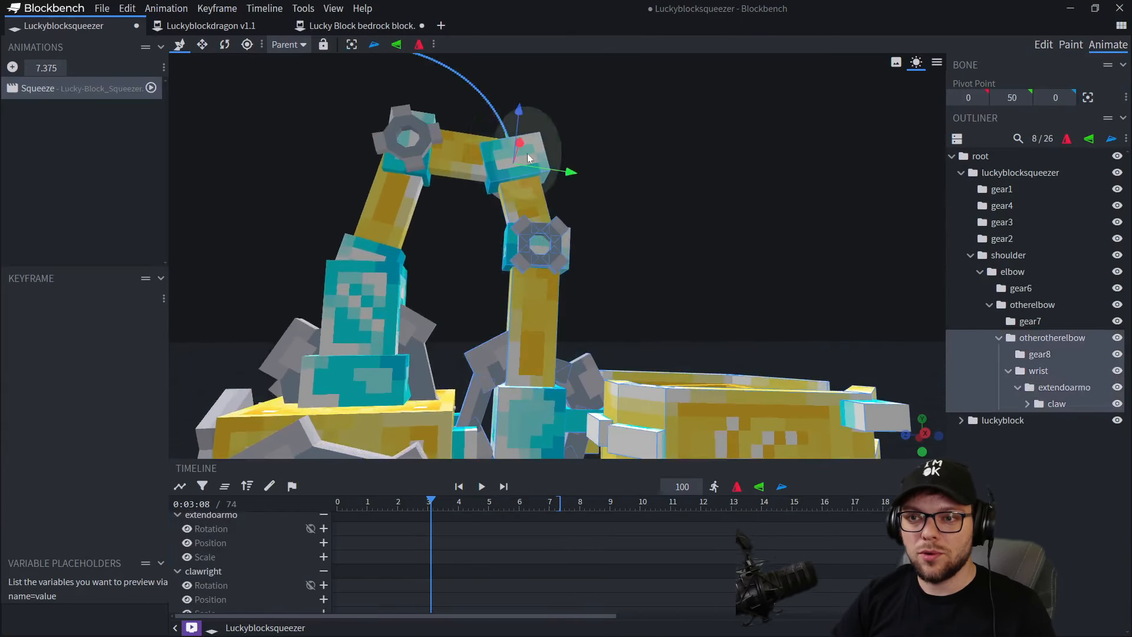
left_click_drag(585, 197, 443, 163)
key("r")
left_click(463, 183)
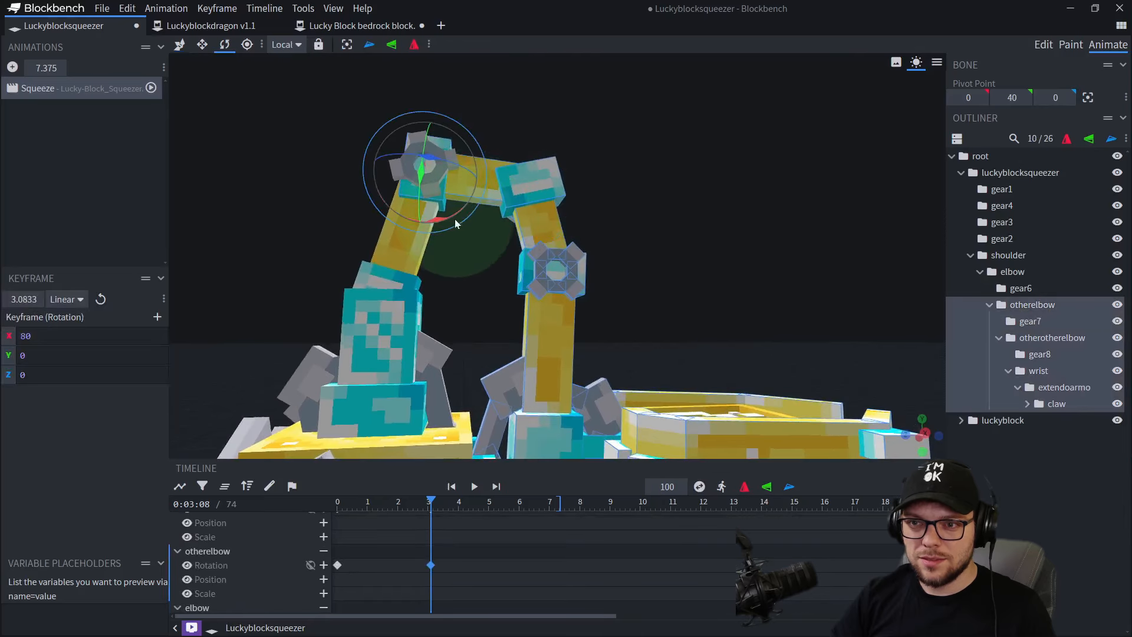
left_click_drag(443, 219, 465, 219)
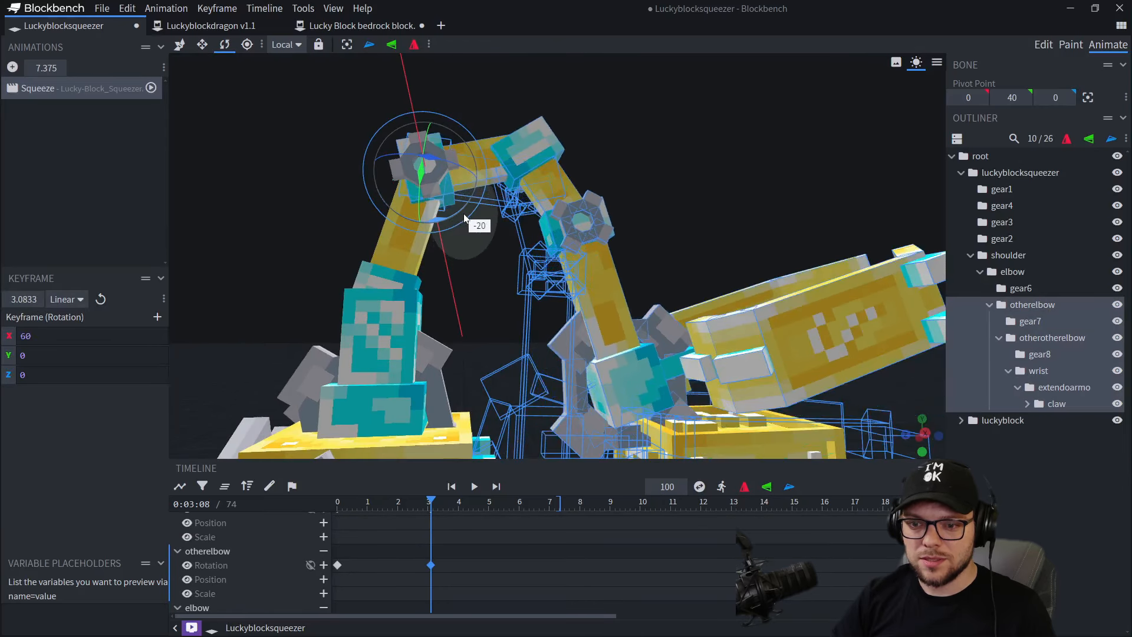
right_click_drag(527, 216, 549, 221)
left_click_drag(484, 213, 493, 197)
- Rotate the elbow downward to lower the arm, and fine-tune otherotherelbow on X
left_click(534, 167)
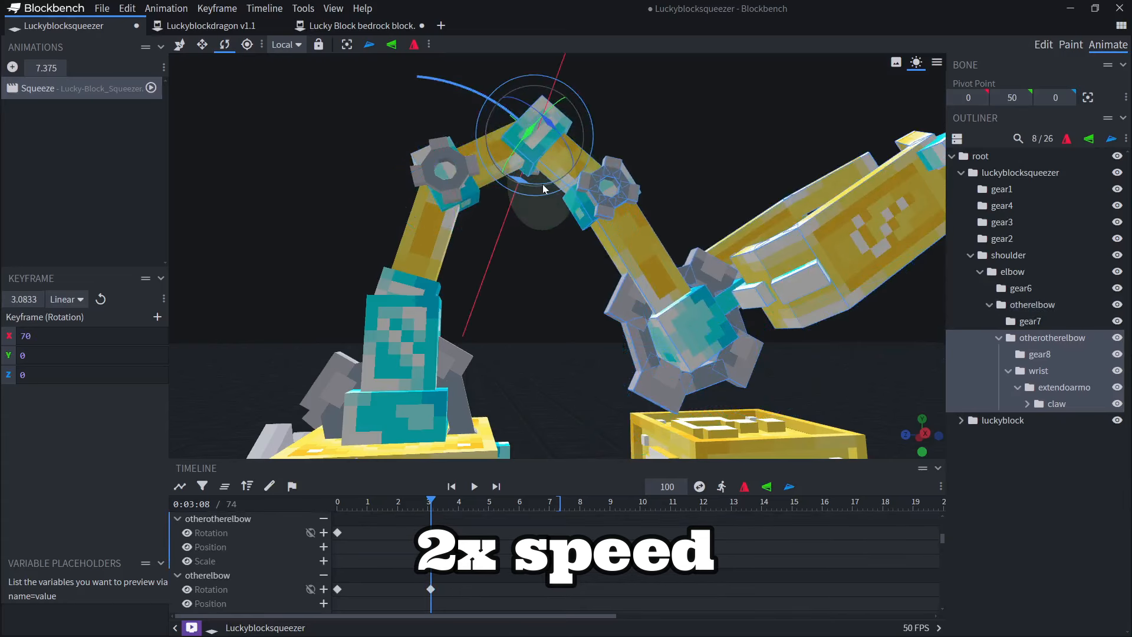
left_click(427, 290)
right_click_drag(428, 290, 453, 275)
left_click_drag(479, 300, 484, 281)
left_click(503, 99)
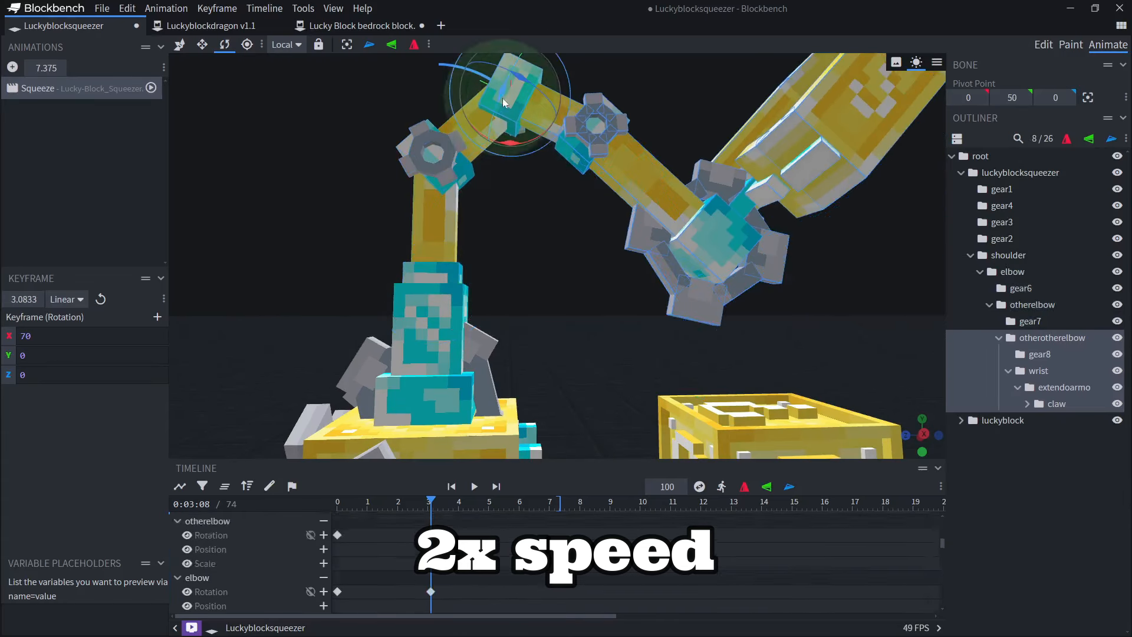
right_click_drag(503, 99, 498, 113)
left_click_drag(512, 160, 510, 175)
- Lower otherelbow further and rotate the wrist to X 50 so the claw levels
left_click(462, 194)
left_click_drag(461, 217, 450, 215)
left_click(553, 190)
left_click(561, 199)
left_click_drag(571, 226, 538, 220)
right_click_drag(506, 228, 448, 217)
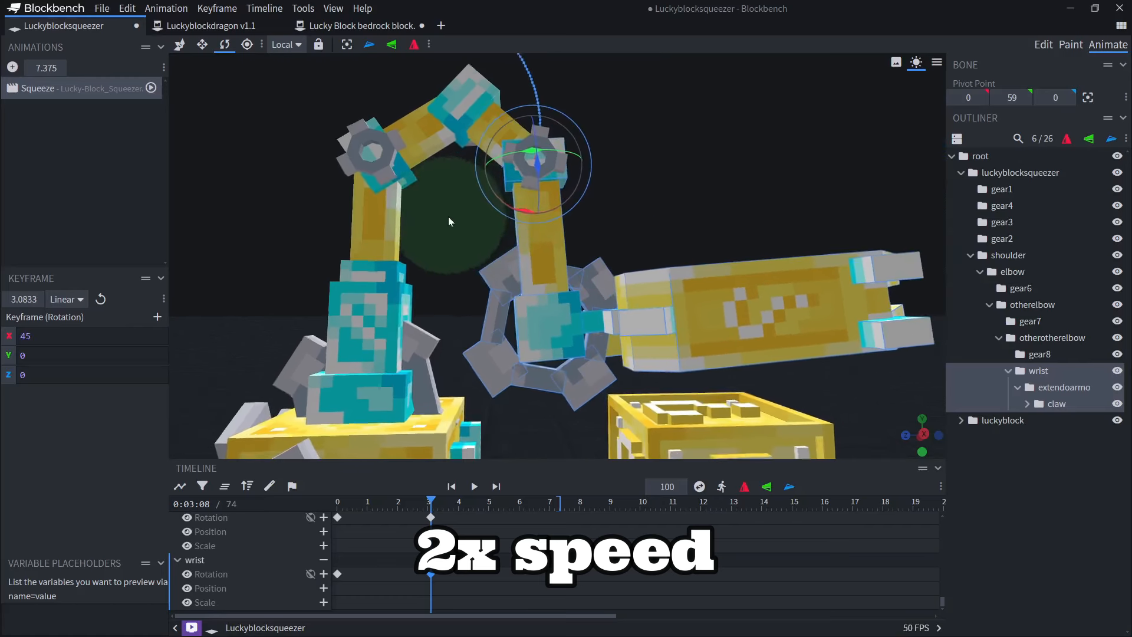
left_click_drag(510, 223, 499, 232)
right_click_drag(499, 237, 485, 220)
scroll(536, 256, "down", 5)
scroll(648, 313, "up", 5)
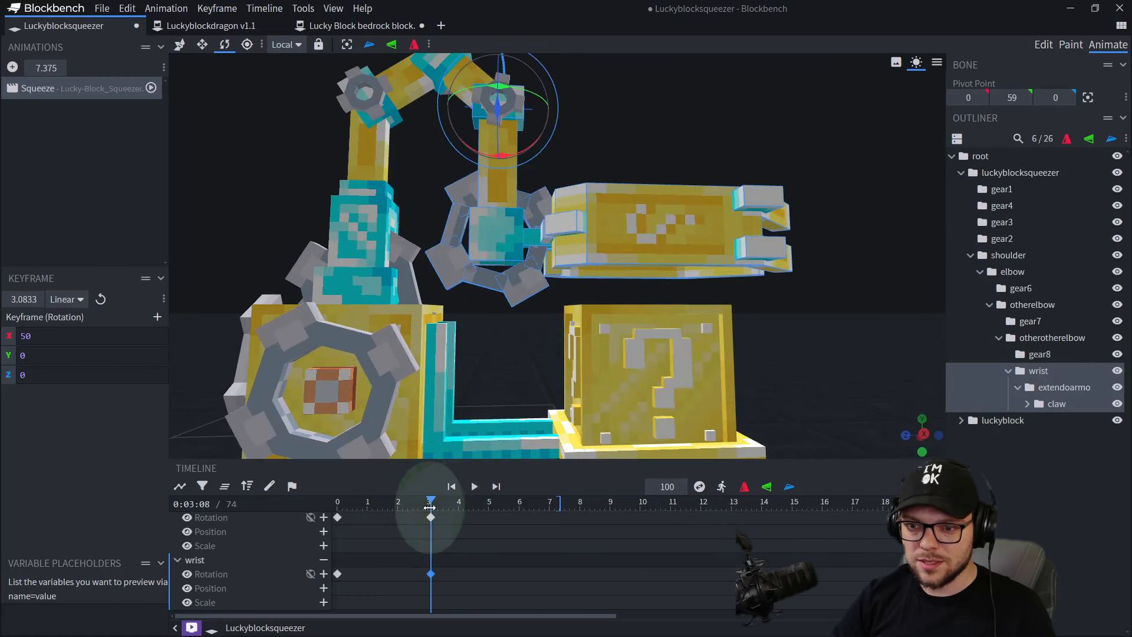
- At 5 seconds, key the extendoarmo position lowered to Y 15
left_click_drag(429, 507, 489, 506)
left_click(1056, 387)
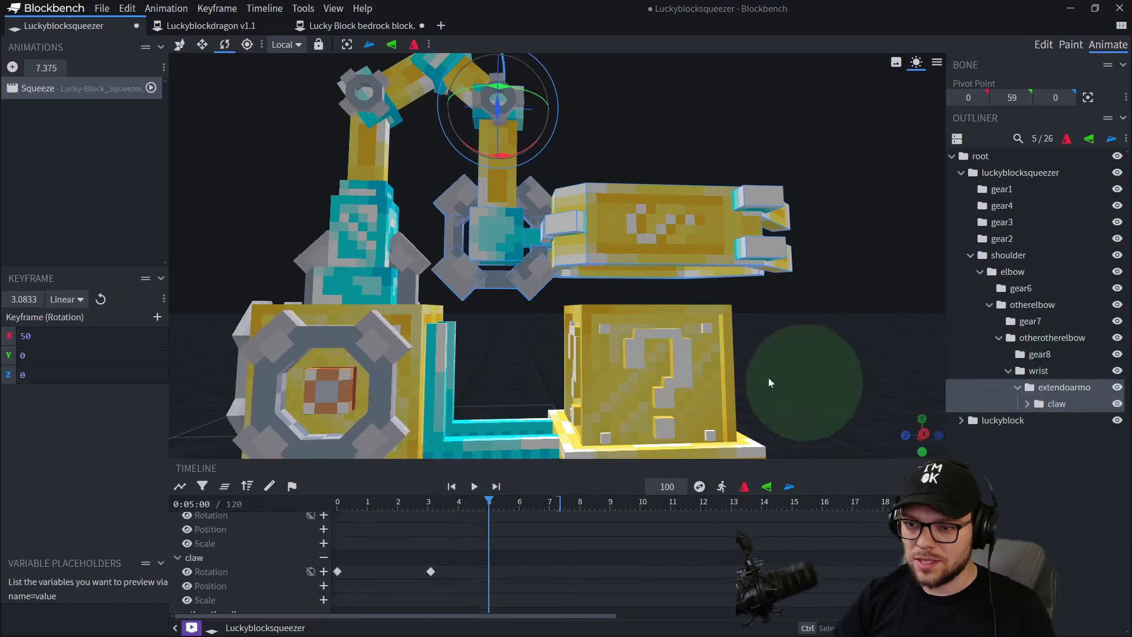
mouse_move(621, 319)
right_mouse_down()
mouse_move(613, 299)
mouse_move(618, 333)
right_mouse_up()
key("v")
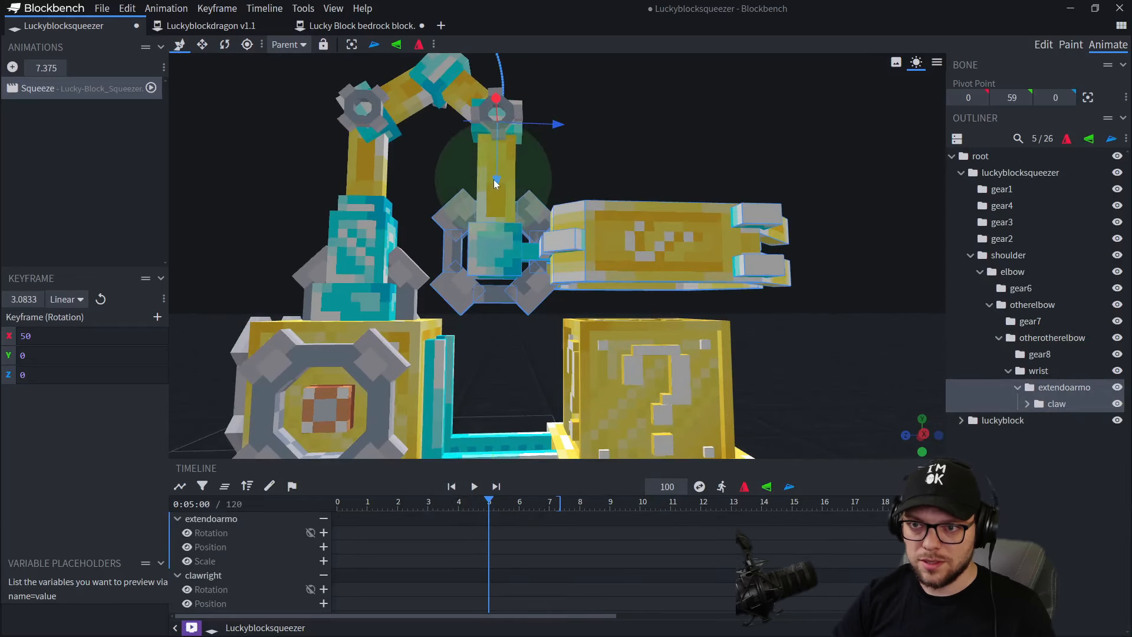
left_click_drag(495, 181, 520, 313)
right_click_drag(537, 282, 560, 252)
left_click_drag(513, 275, 512, 264)
right_click_drag(584, 301, 647, 225)
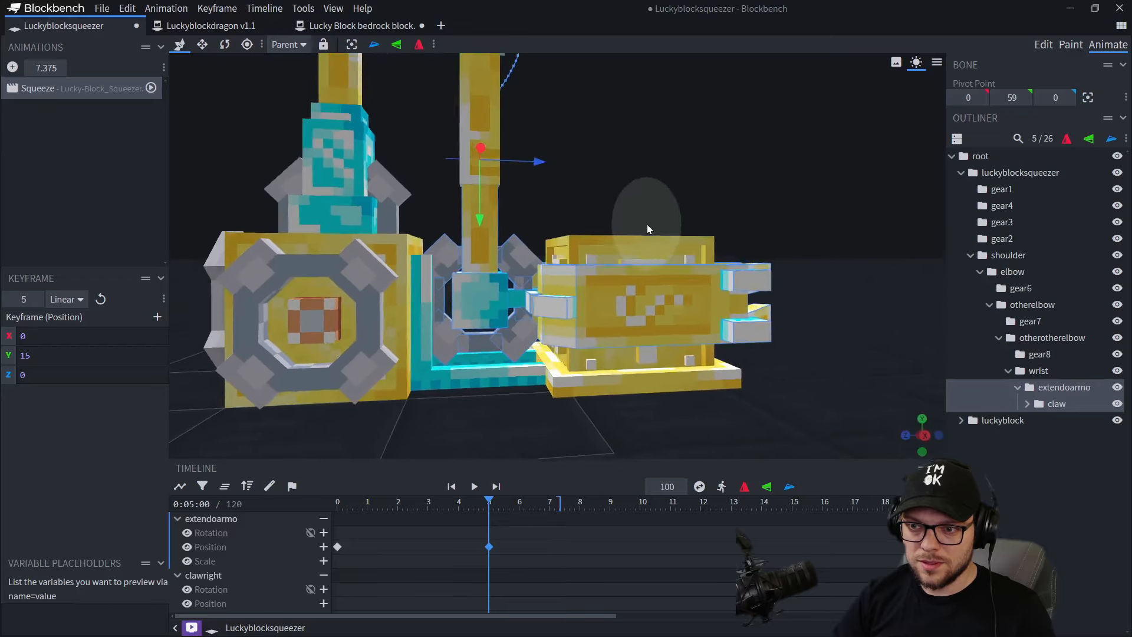
left_click_drag(647, 229, 587, 274)
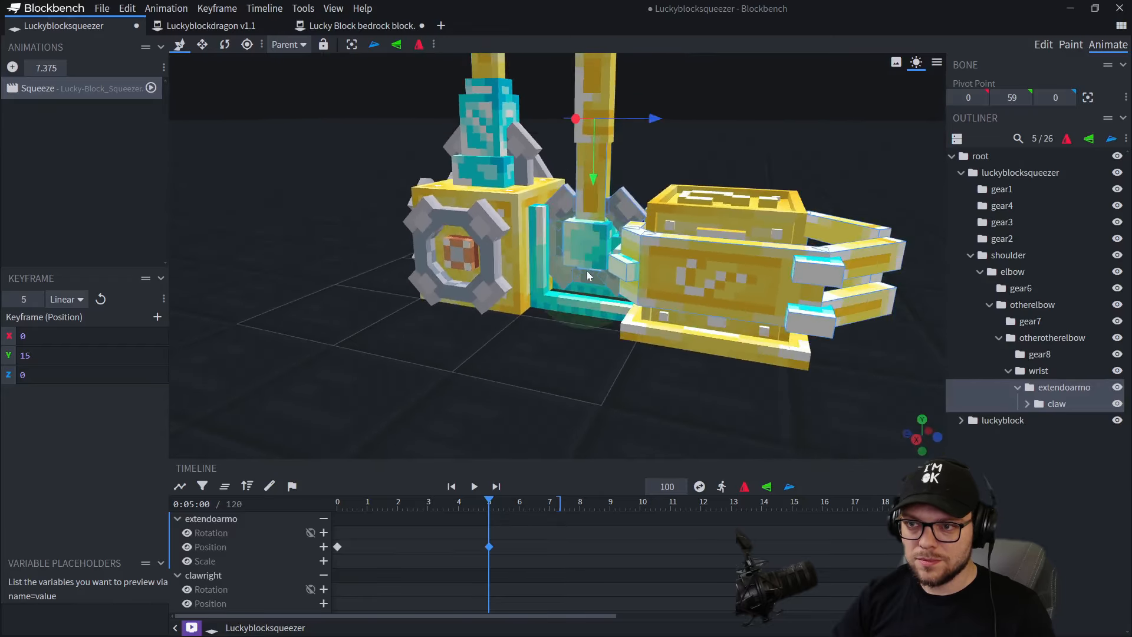
right_click_drag(588, 276, 538, 350)
- Return the playhead to 0 and play the Squeeze animation to preview the motion
left_click_drag(426, 501, 337, 501)
scroll(585, 359, "down", 8)
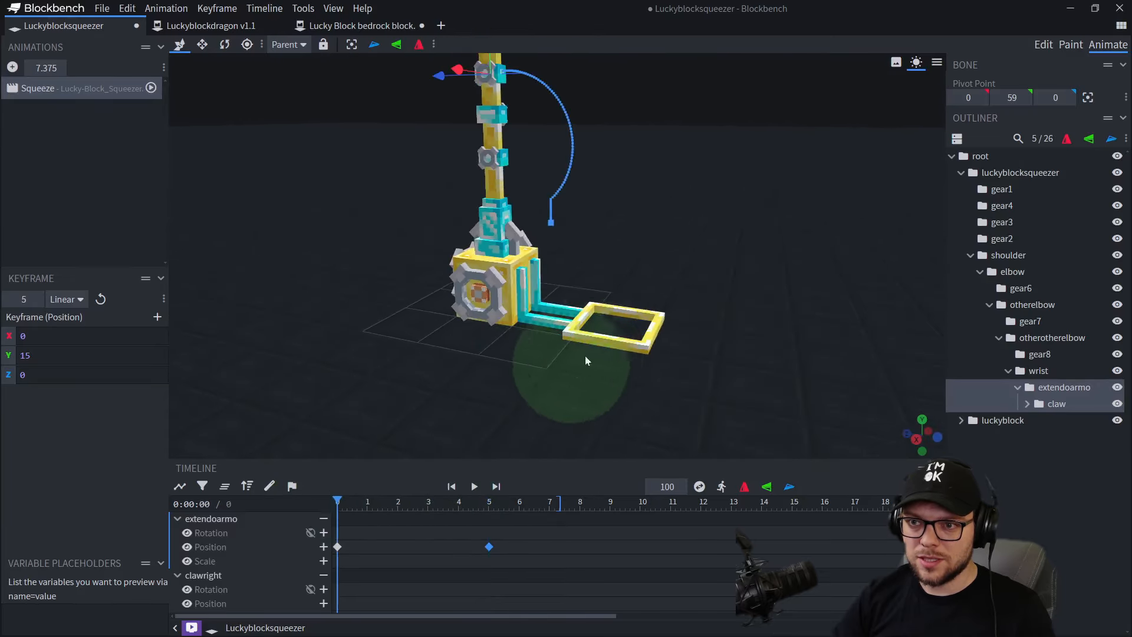
left_click_drag(585, 359, 722, 366)
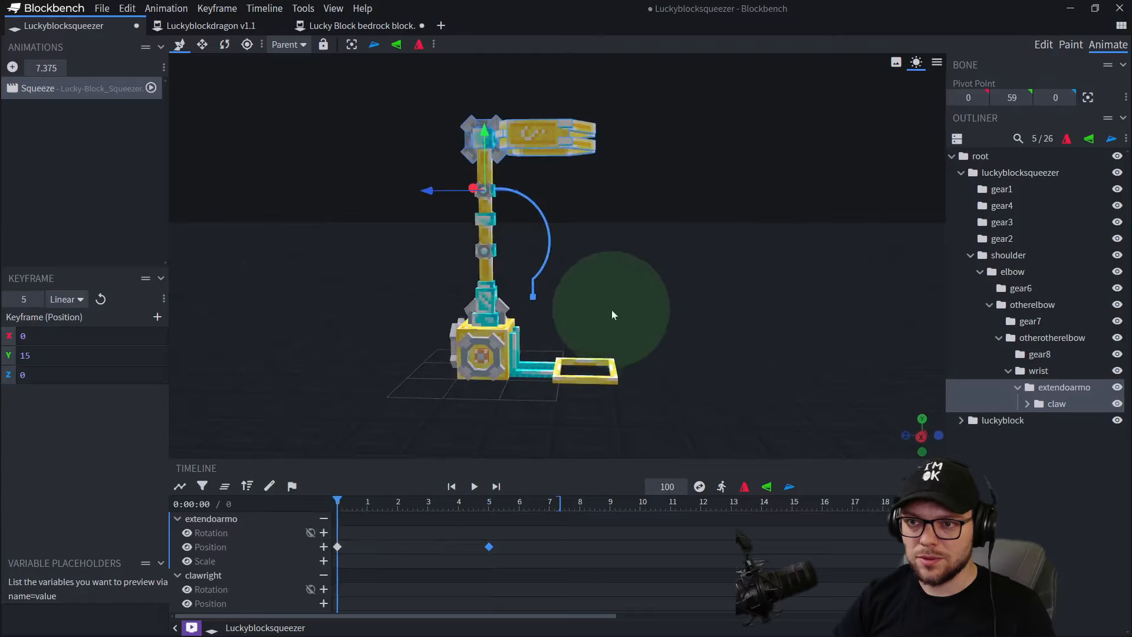
key("space")
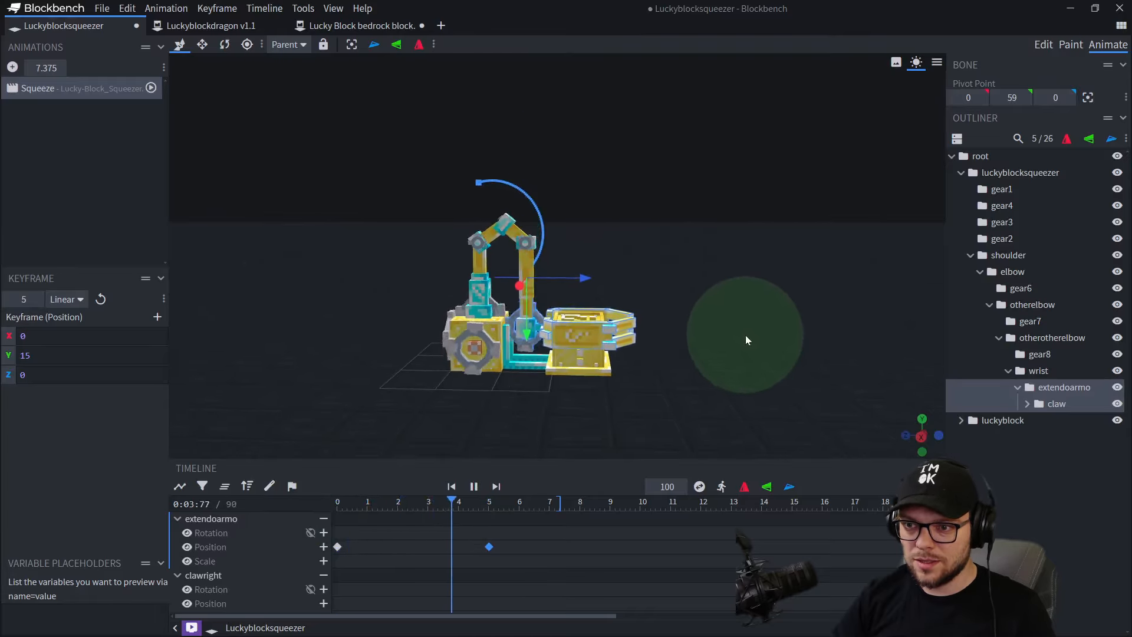
left_click_drag(743, 335, 721, 280)
key("space")
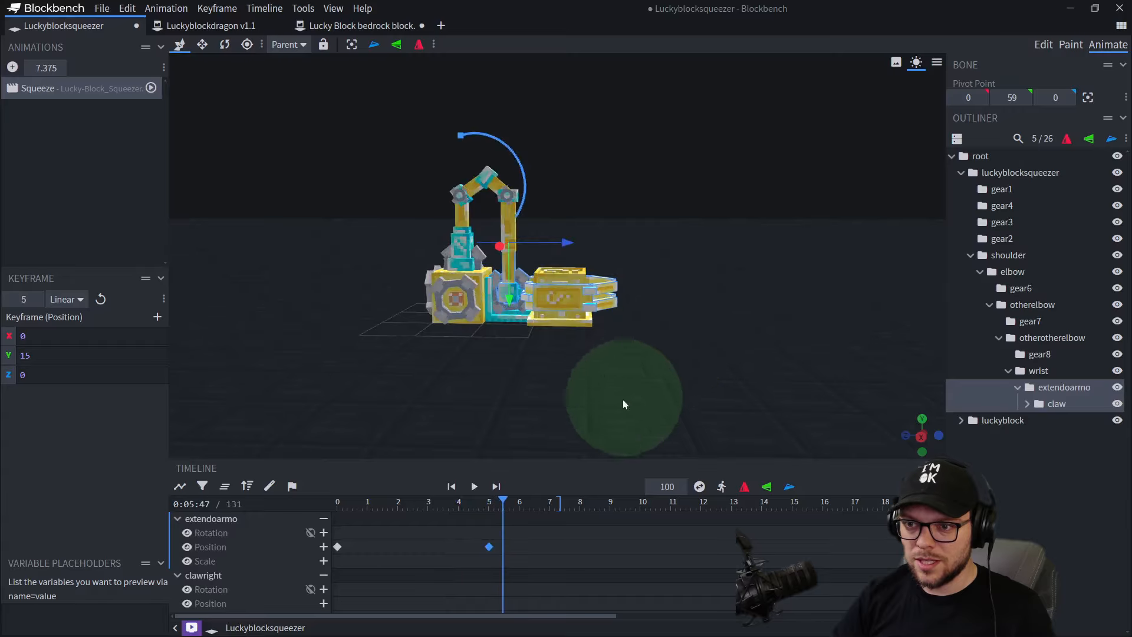
- Inspect the claws from behind and a lower angle with the playhead near the start
scroll(558, 359, "up", 5)
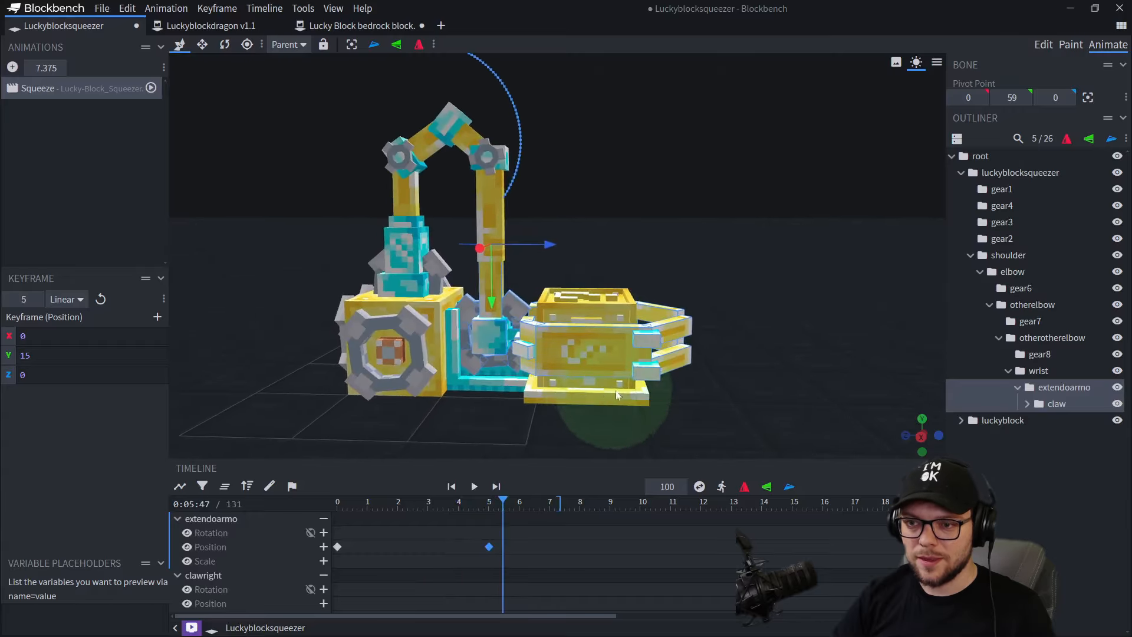
left_click_drag(617, 395, 753, 326)
left_click(328, 505)
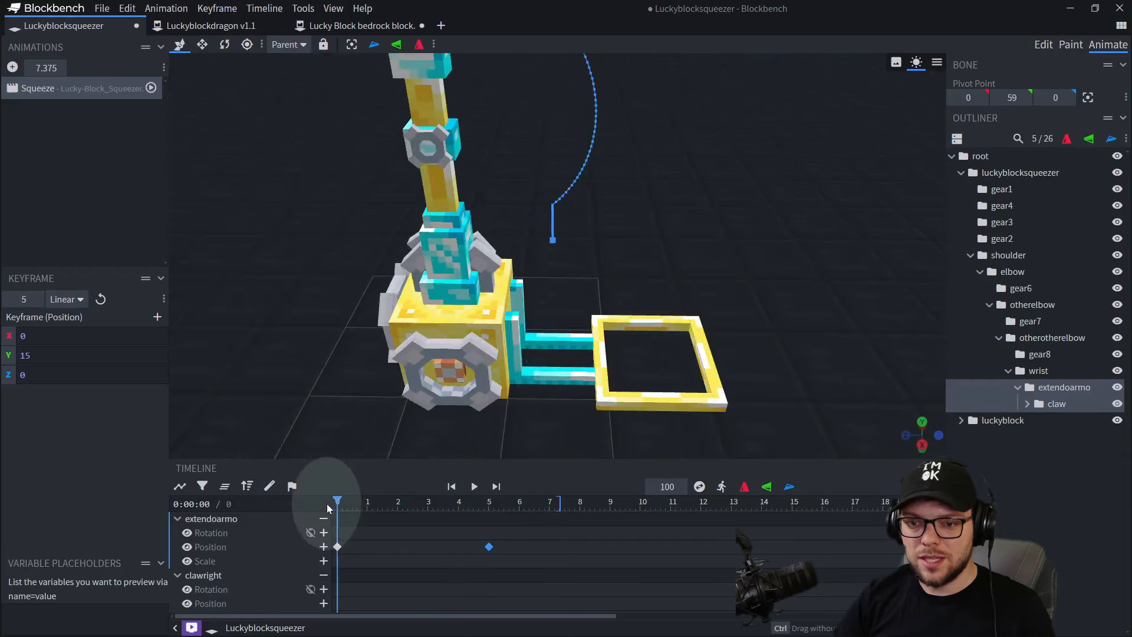
left_click_drag(356, 507, 334, 500)
right_click_drag(593, 256, 622, 332)
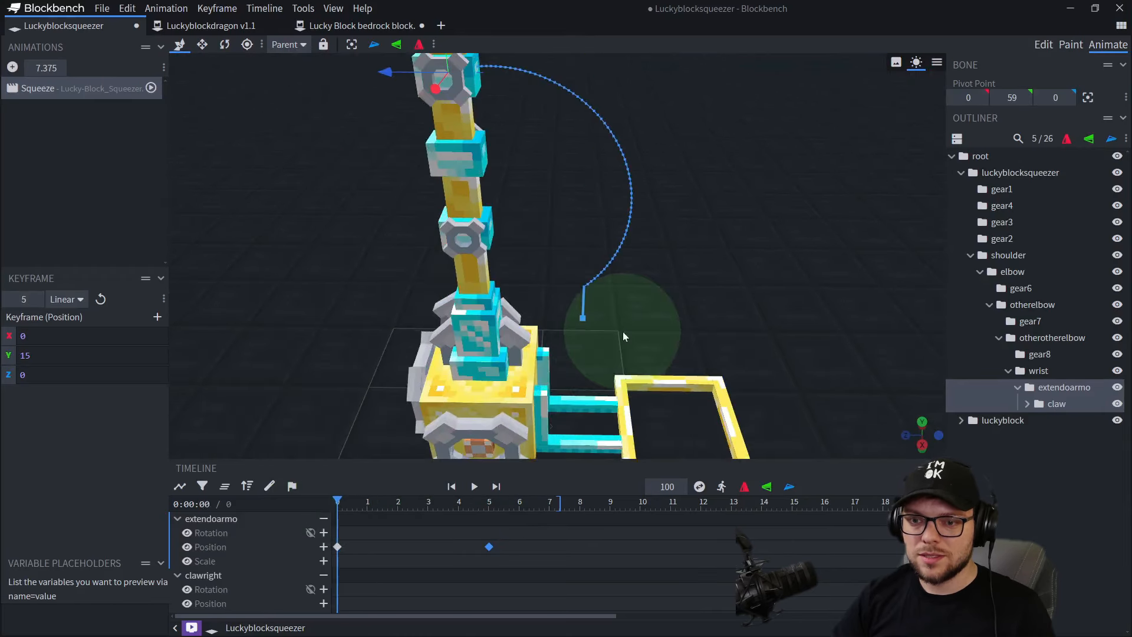
left_click_drag(623, 331, 614, 336)
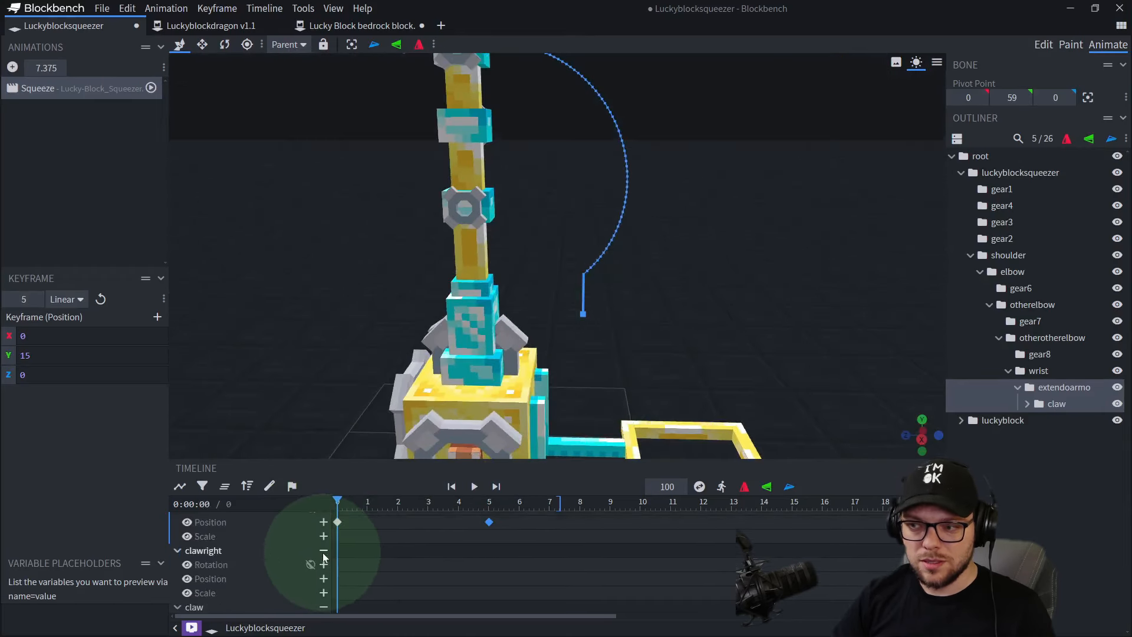
scroll(347, 557, "down", 8)
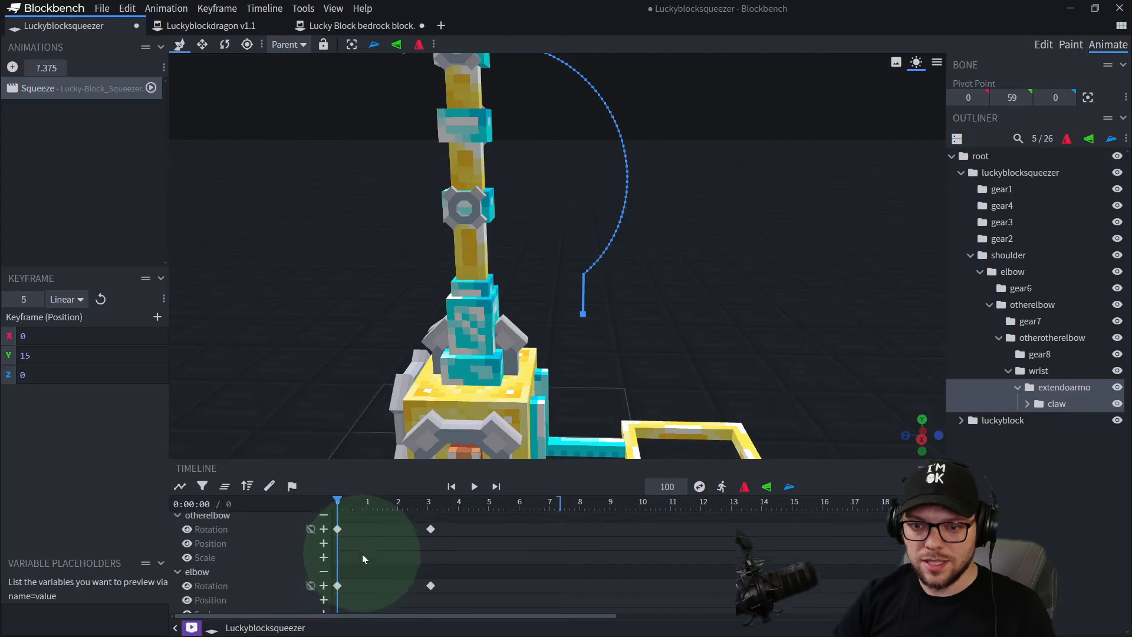
scroll(366, 551, "down", 8)
- Frame the claw and select the extendoarmo, wrist, elbow and shoulder joints
right_click_drag(619, 219, 649, 349)
scroll(639, 353, "down", 3)
left_click(531, 173)
right_click_drag(532, 175, 545, 206)
left_click(540, 360)
scroll(540, 360, "up", 4)
right_click_drag(540, 360, 554, 265)
left_click(430, 532)
left_click(539, 379)
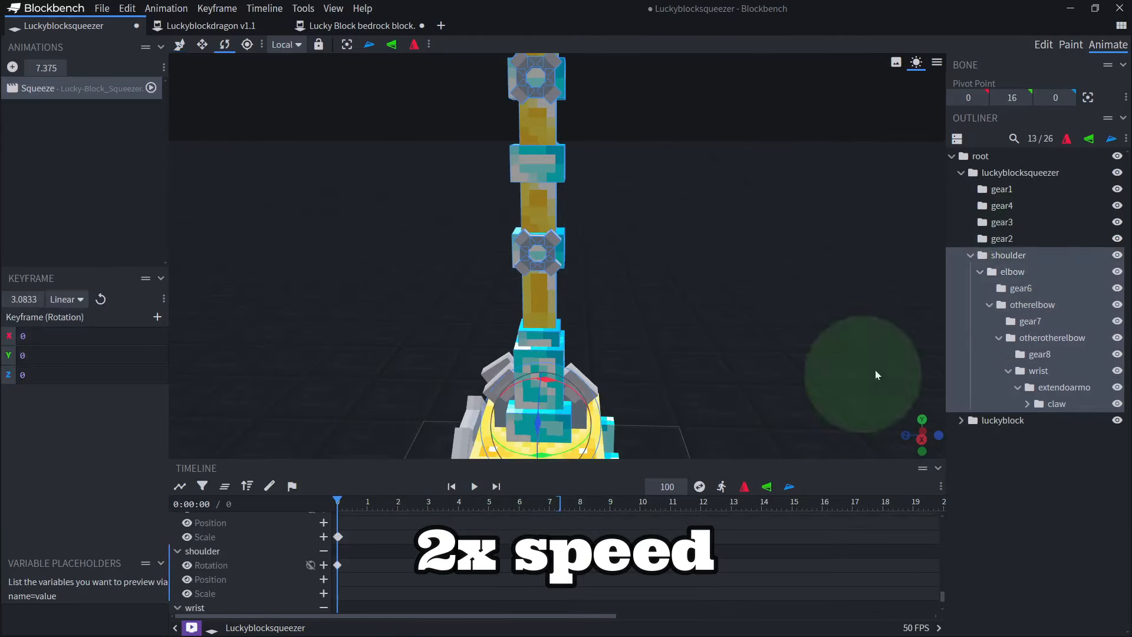
- Check times 3.08 and 2, then shift otherotherelbow's keyframe earlier
left_click(1012, 272)
left_click(1028, 305)
left_click(431, 533)
left_click(397, 508)
left_click(1052, 338)
left_click_drag(430, 533, 362, 517)
- Delay the wrist's starting rotation keyframe to about 1.96 and preview the timing
left_click(1049, 373)
left_click(1037, 373)
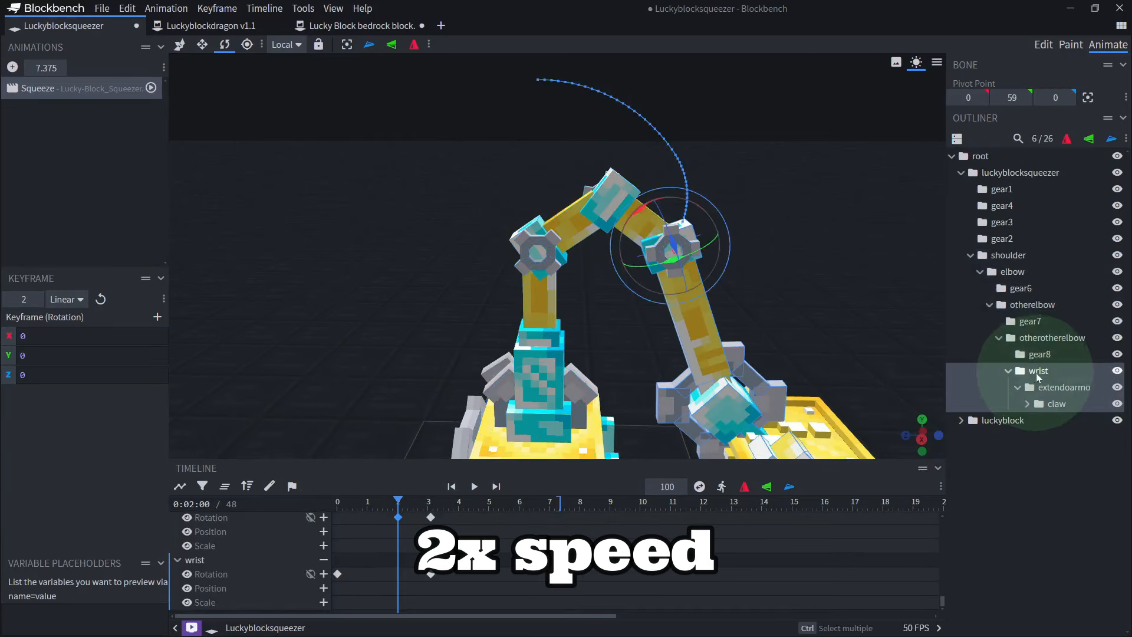
left_click_drag(337, 575, 397, 575)
left_click(337, 504)
scroll(678, 359, "down", 4)
scroll(666, 330, "down", 3)
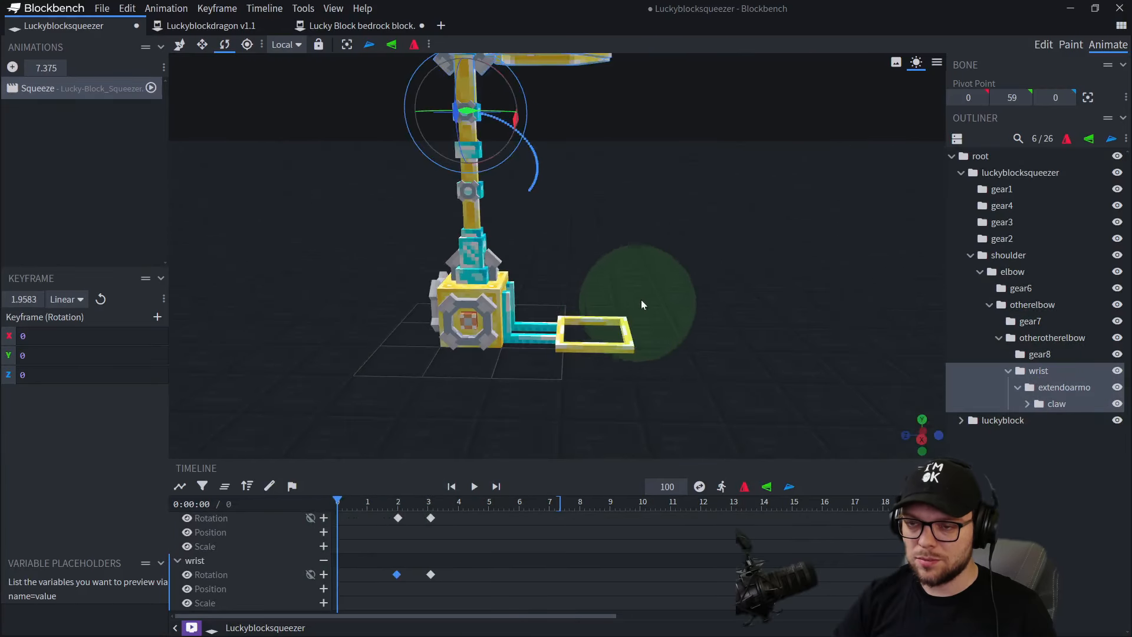
key("space")
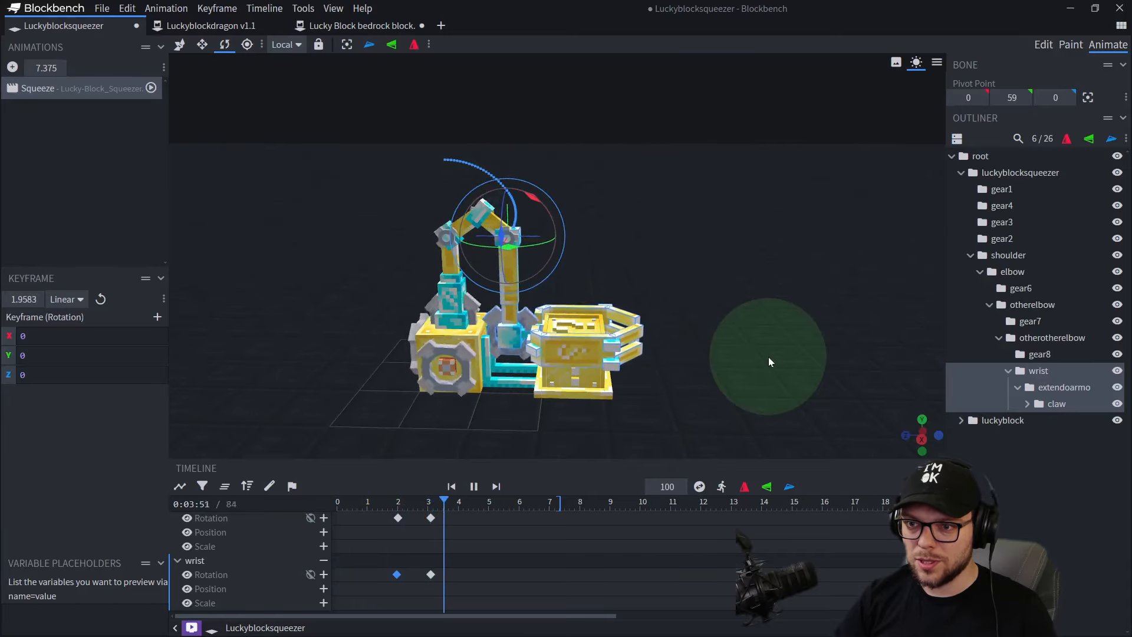
scroll(765, 357, "up", 5)
key("space")
mouse_move(430, 502)
left_mouse_down()
mouse_move(384, 505)
mouse_move(437, 504)
left_mouse_up()
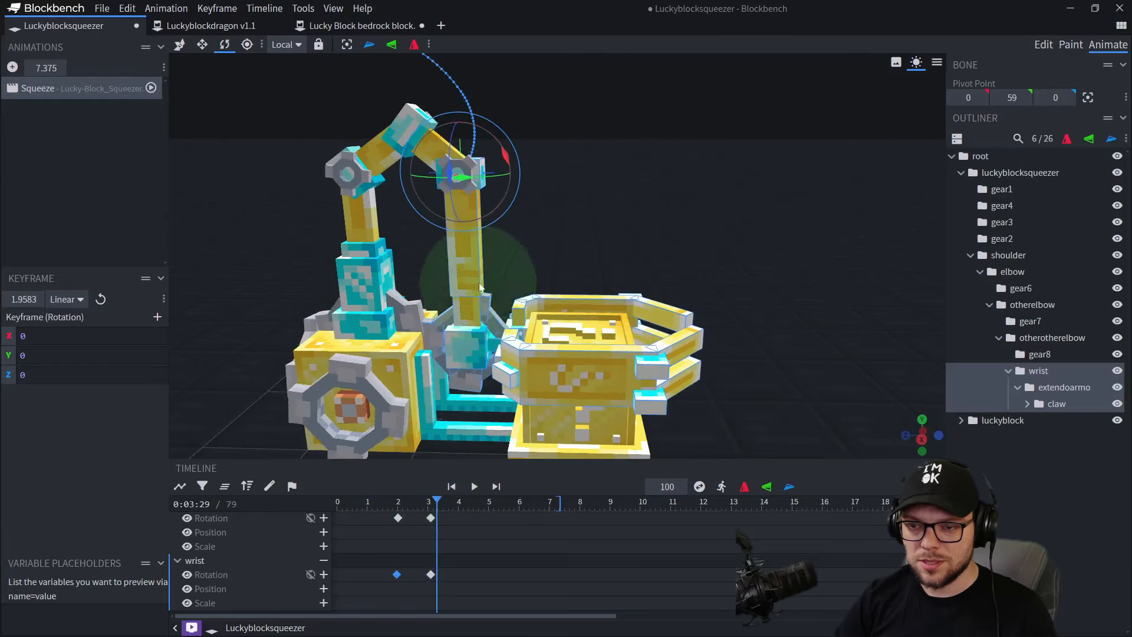
left_click(1042, 44)
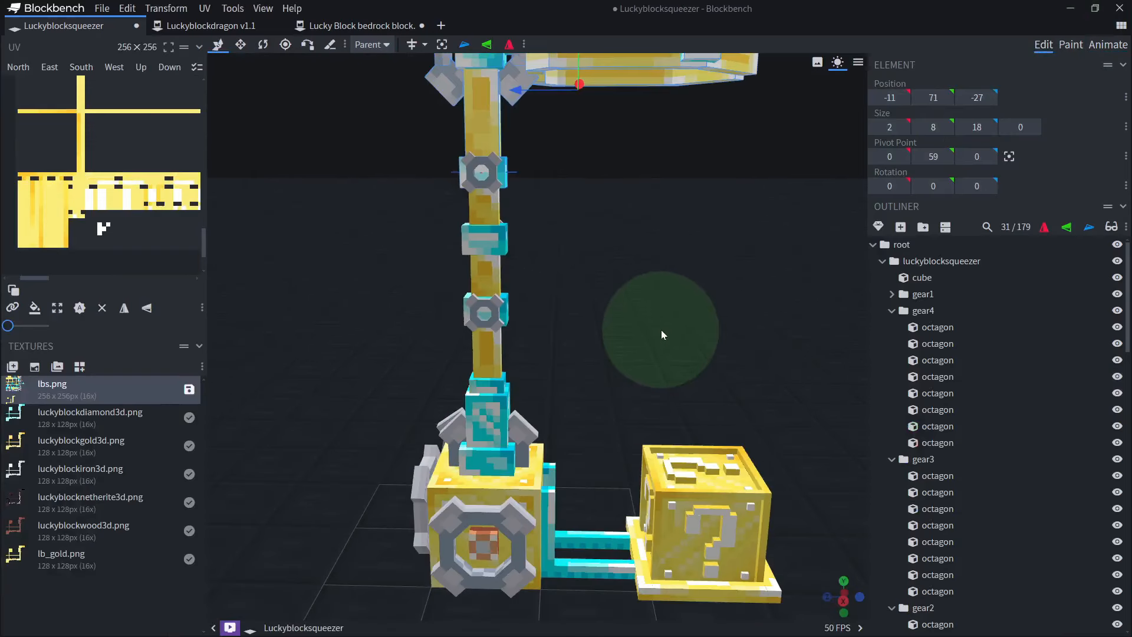
- Try shortening the wrist cube to heights 17 and 7, undoing both back to 18
scroll(660, 331, "down", 2)
left_click(496, 148)
right_click_drag(558, 206, 593, 283)
scroll(593, 283, "up", 4)
mouse_move(608, 270)
left_mouse_down()
mouse_move(607, 282)
mouse_move(610, 255)
left_mouse_up()
key("s")
left_click_drag(522, 128, 523, 133)
key("ctrl+z")
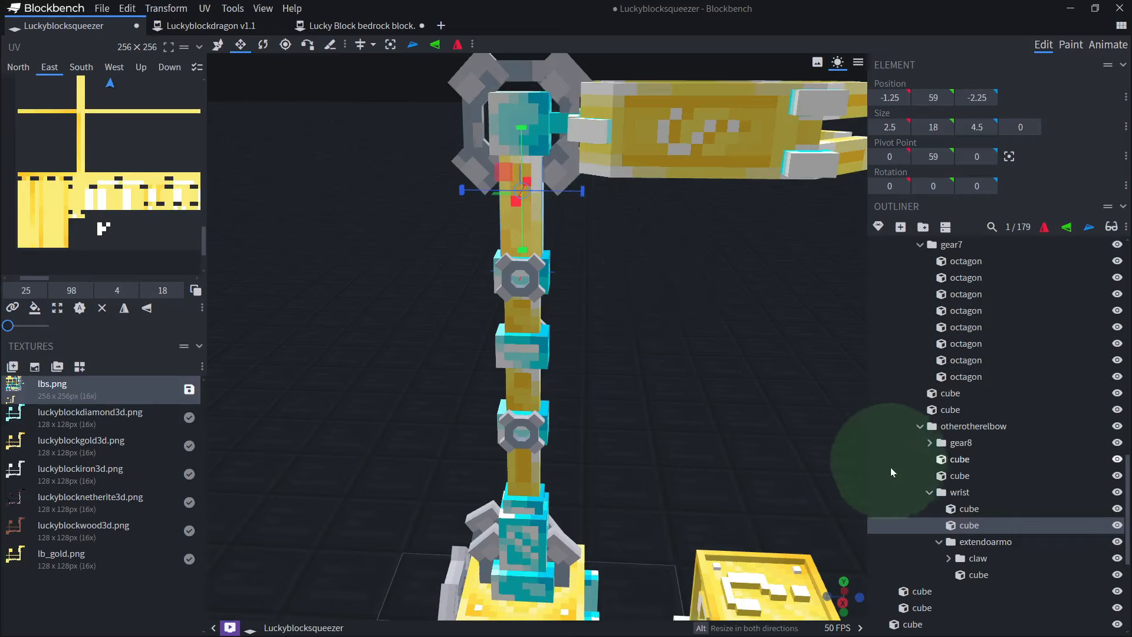
right_click_drag(640, 321, 652, 362)
left_click_drag(538, 174, 550, 277)
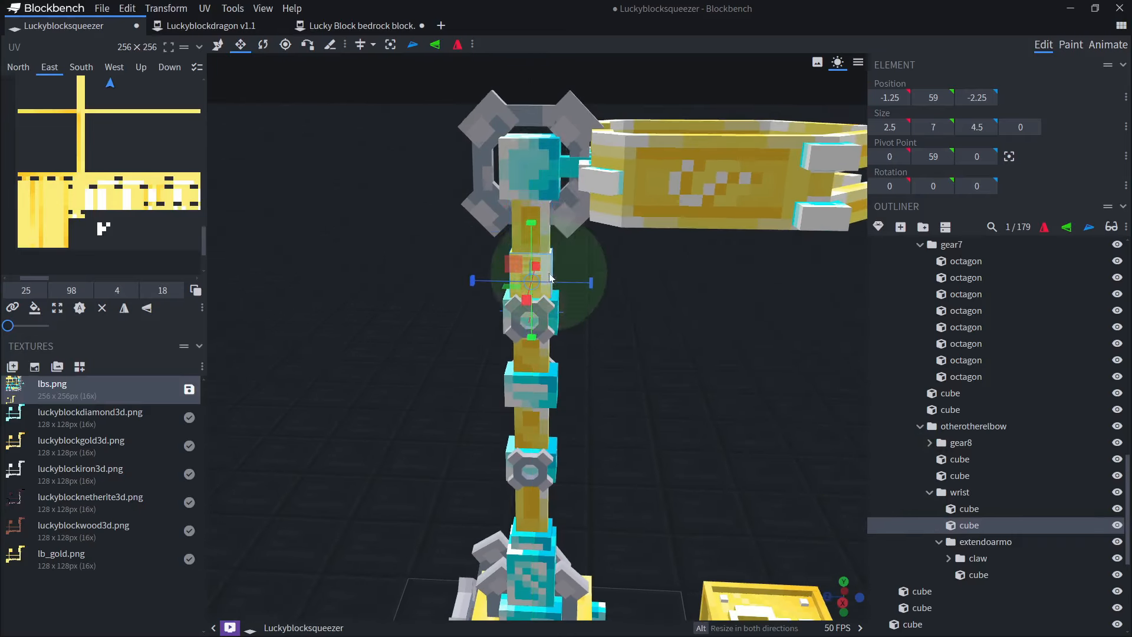
left_click_drag(624, 309, 632, 304)
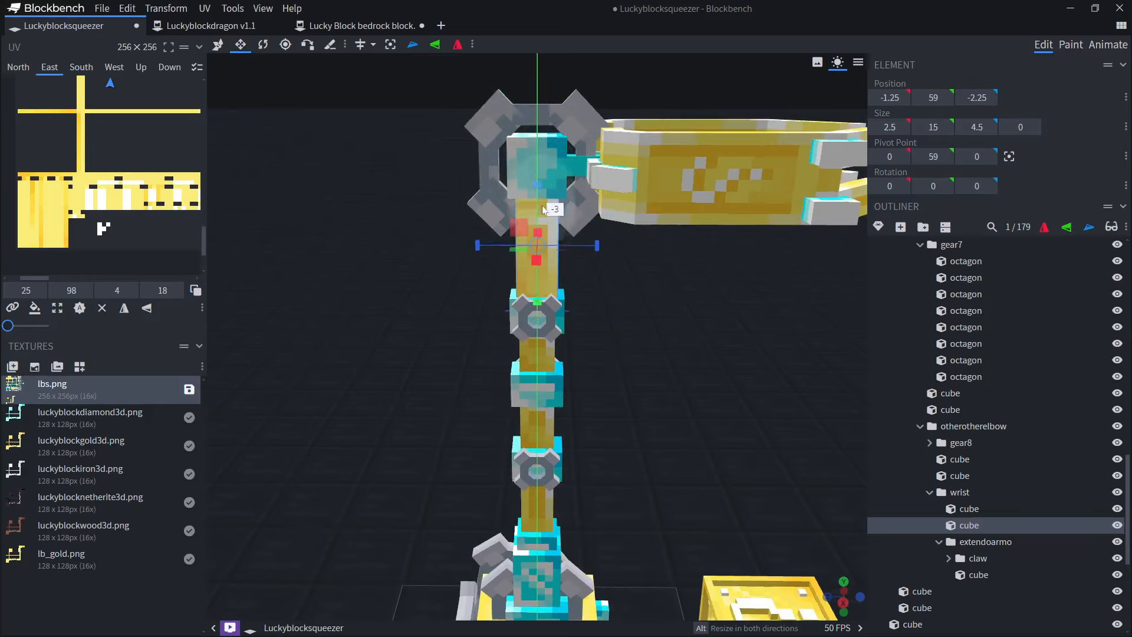
left_click_drag(640, 286, 617, 272)
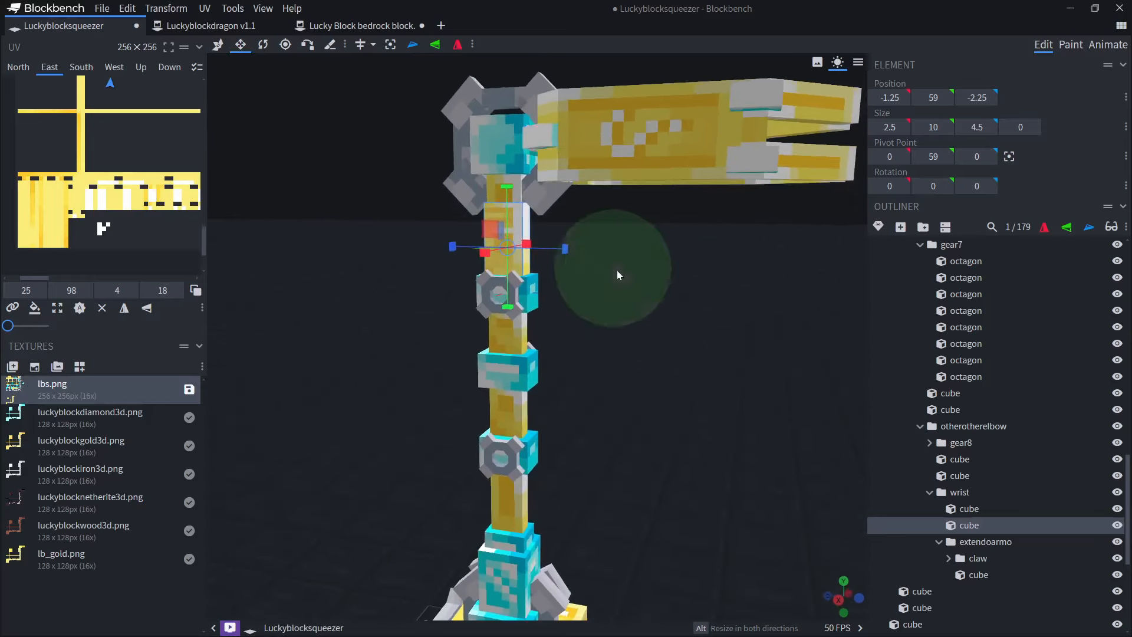
key("ctrl+z")
right_click_drag(631, 290, 657, 352)
scroll(656, 351, "up", 5)
scroll(655, 345, "down", 6)
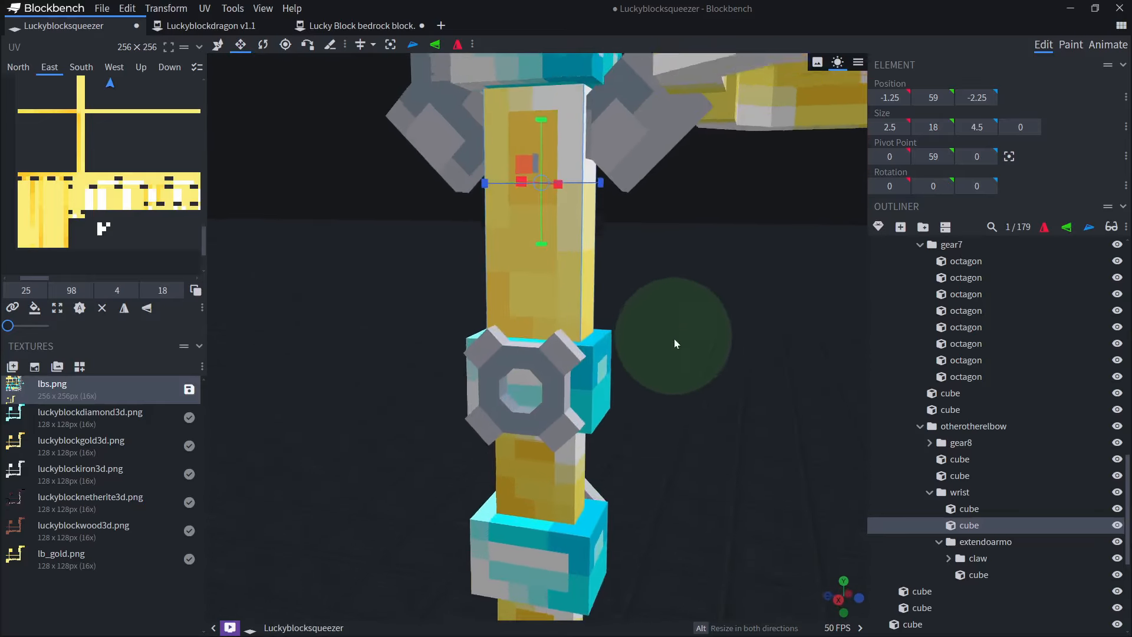
- Lower the extendoarmo group 10 units on Y, from 71 to 61
left_click(980, 541)
key("v")
left_click_drag(655, 175, 670, 278)
left_click_drag(668, 227, 687, 211)
right_click_drag(688, 211, 638, 196)
scroll(638, 196, "down", 2)
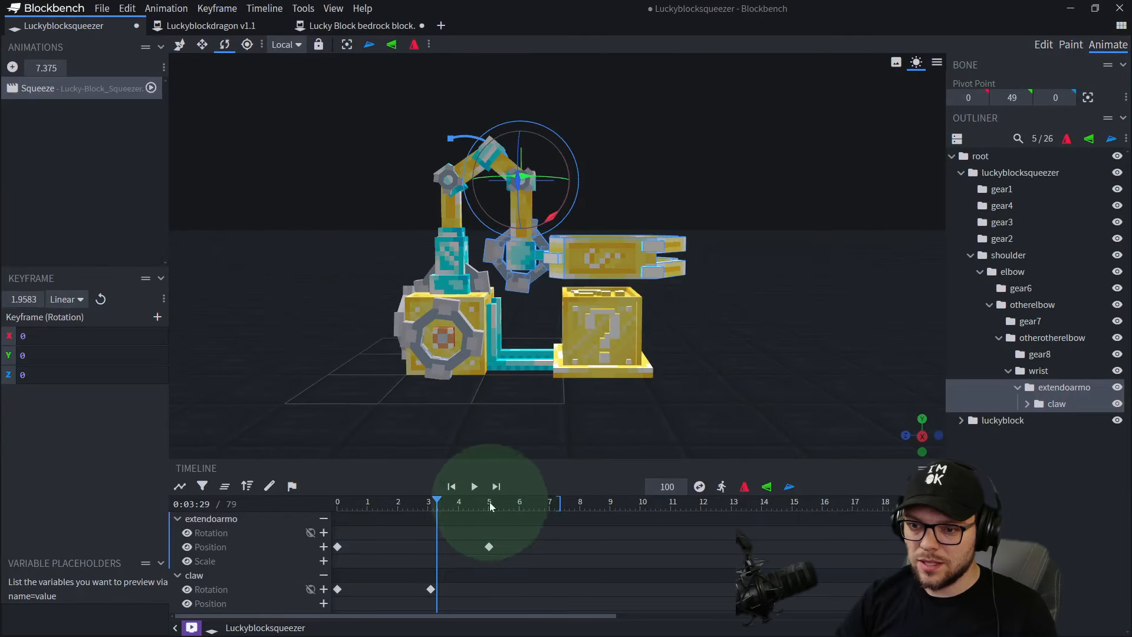
- Review the Squeeze animation by scrubbing to about 5.5 and playing it back
left_click_drag(489, 505, 504, 504)
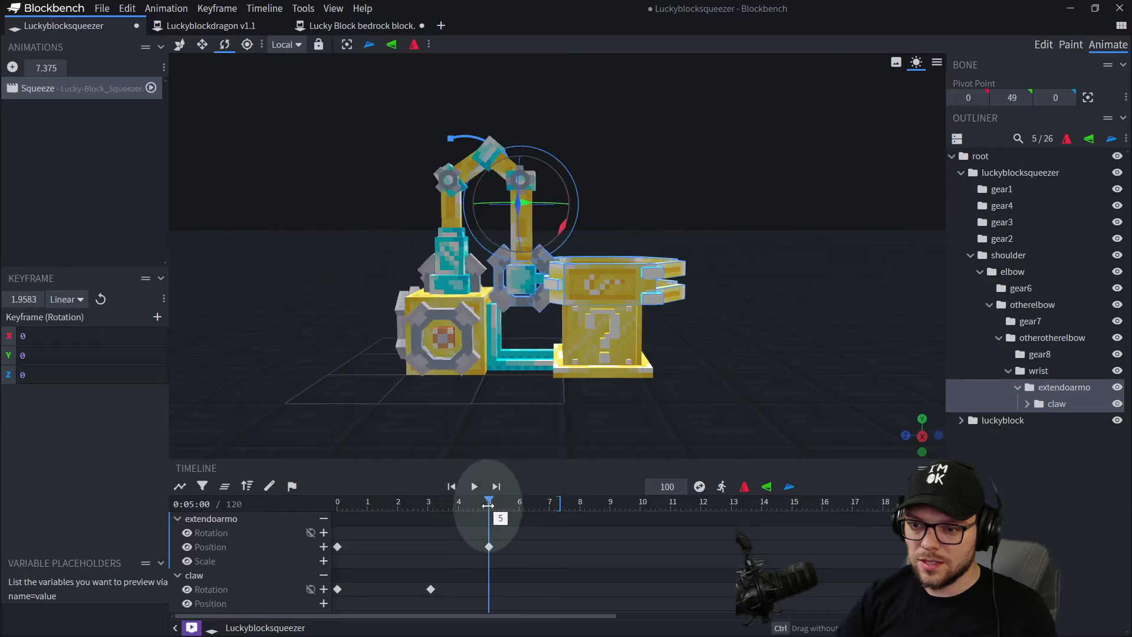
key("space")
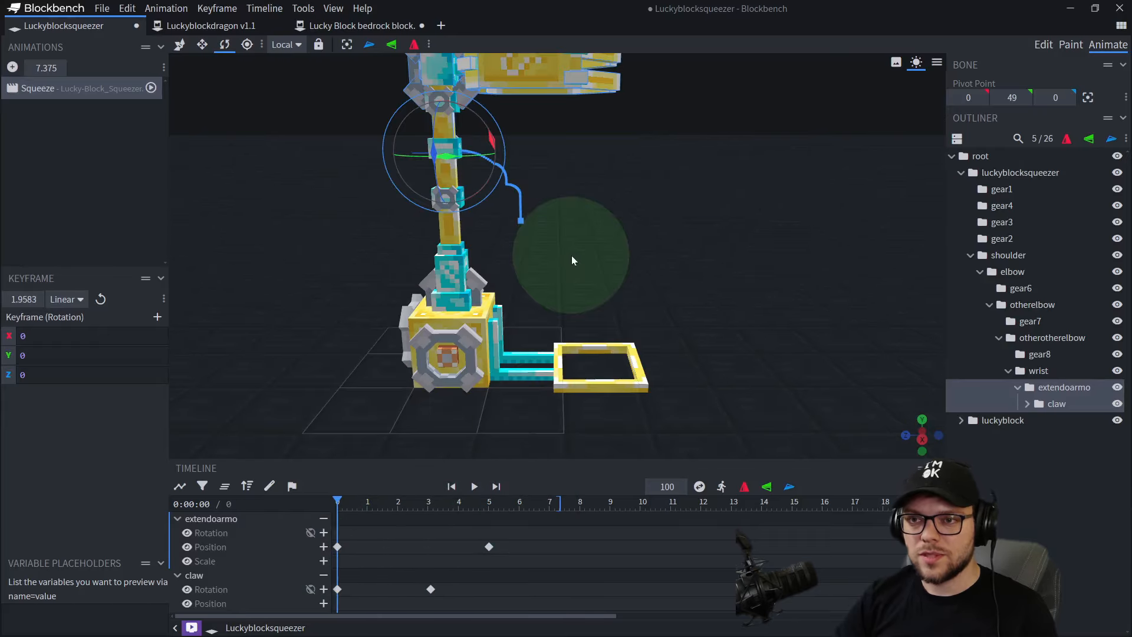
scroll(590, 321, "down", 3)
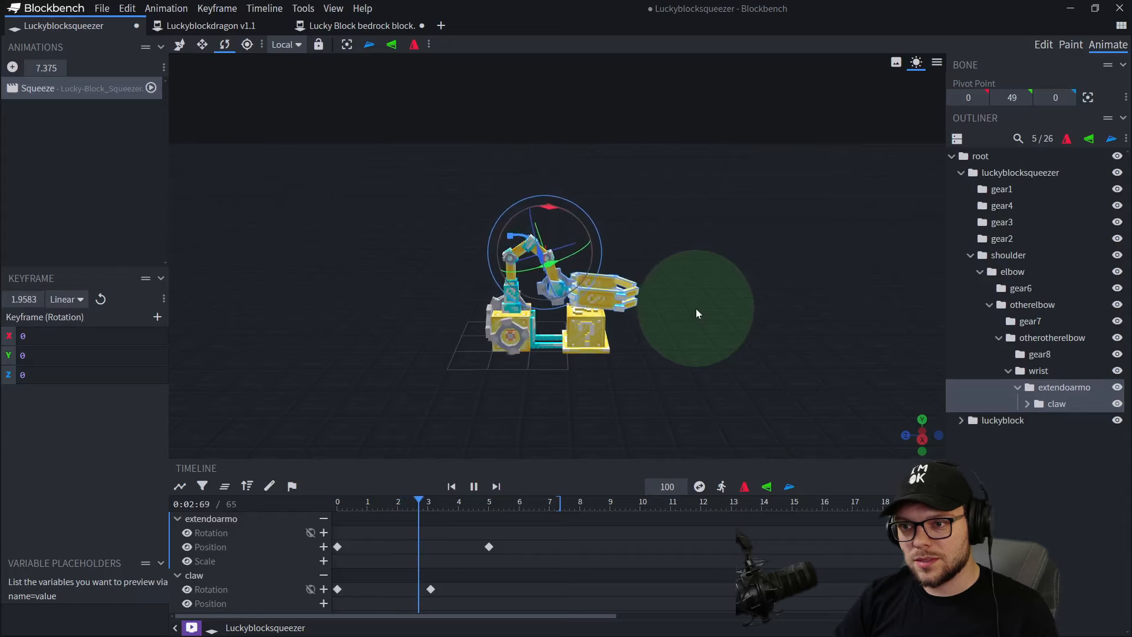
left_click(306, 505)
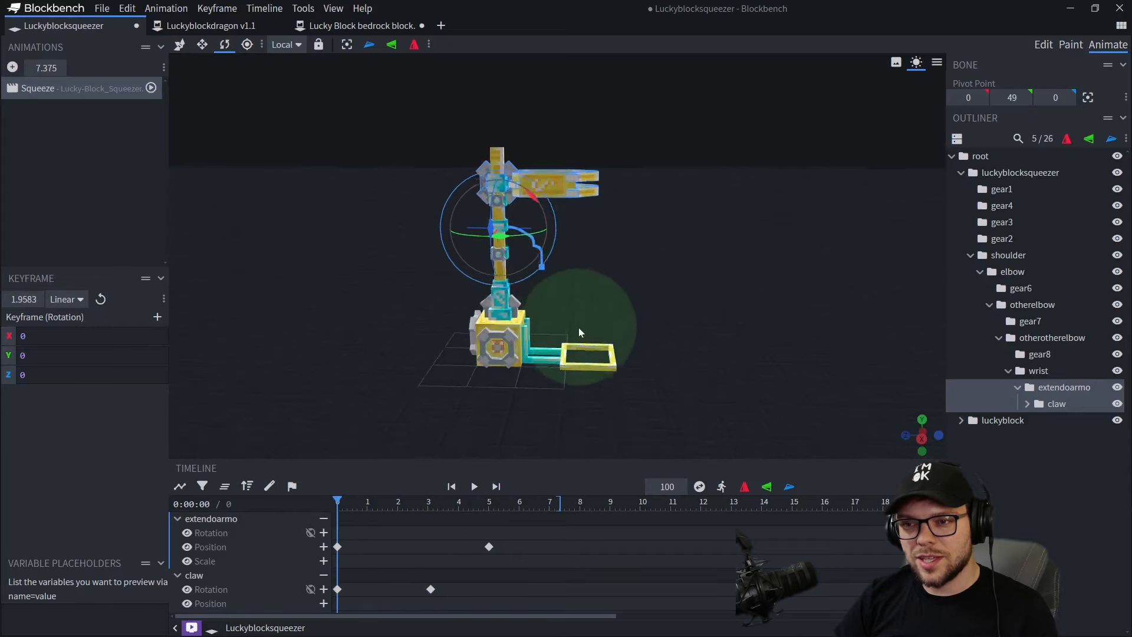
scroll(579, 332, "up", 8)
left_click(1042, 46)
scroll(575, 376, "down", 4)
left_click(1100, 46)
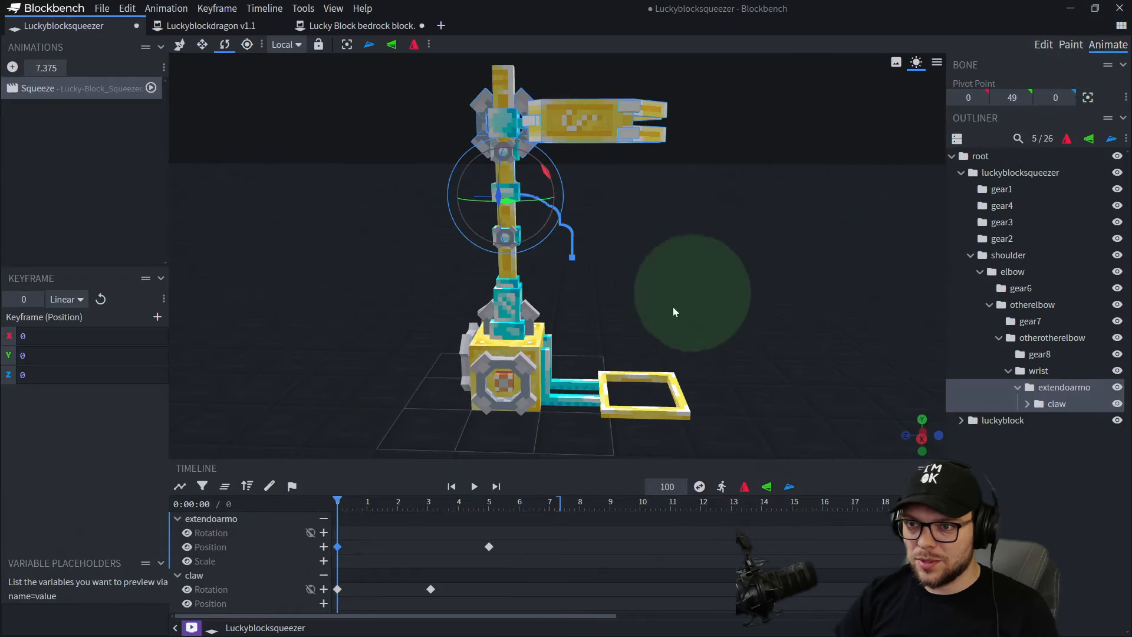
scroll(557, 533, "down", 5)
- Select all keyframes and shift them one second later, starting at 1 s
key("ctrl+a")
scroll(382, 592, "down", 5)
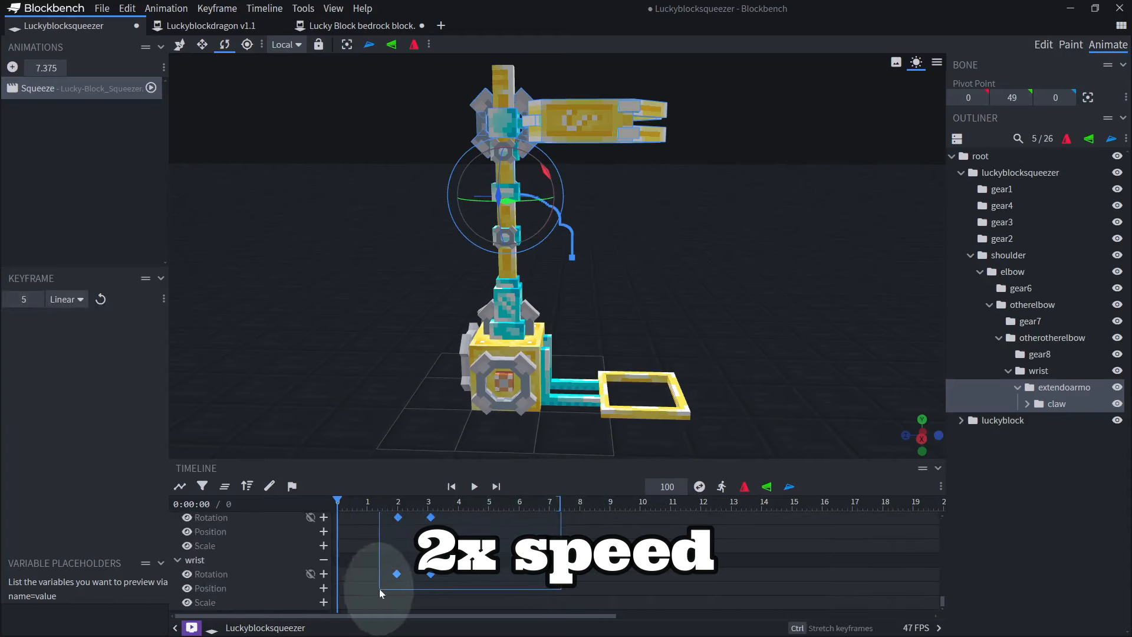
scroll(403, 543, "up", 5)
left_click(367, 502)
left_click_drag(337, 546, 367, 548)
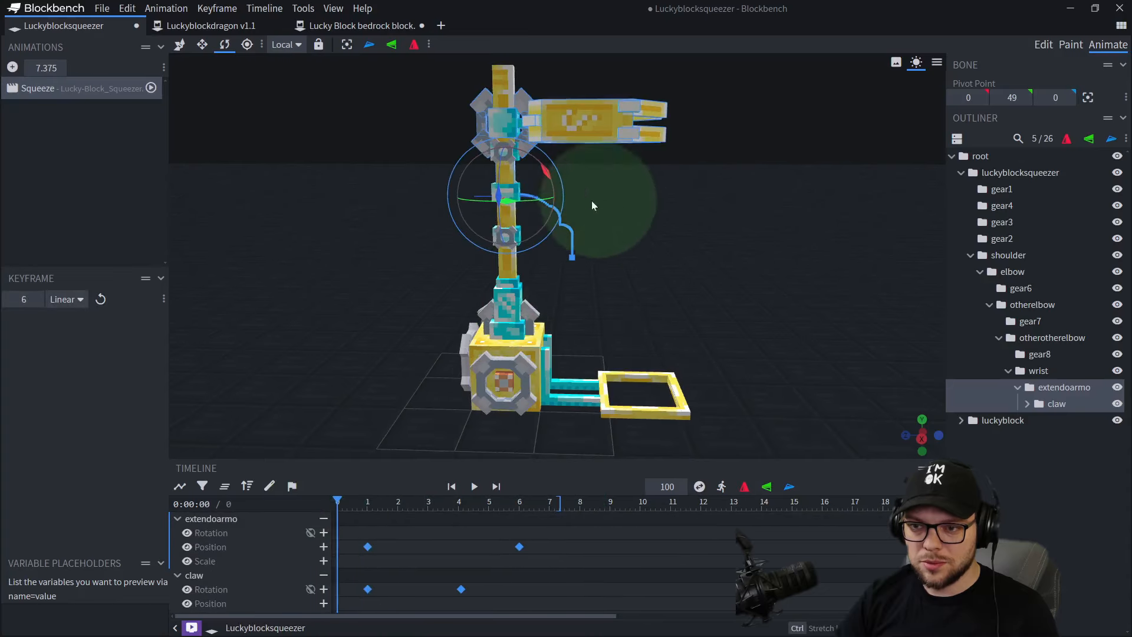
scroll(670, 323, "up", 5)
right_click_drag(598, 276, 637, 346)
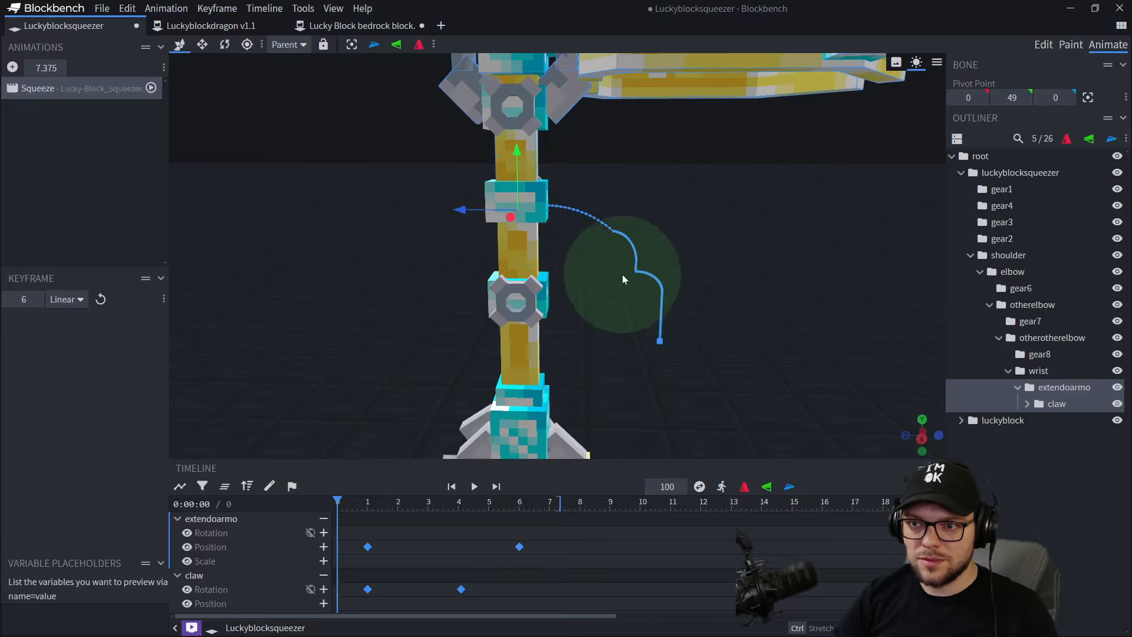
- Lower the arm segments, offsetting otherotherelbow's 0-second position to Y -3
left_click(517, 171)
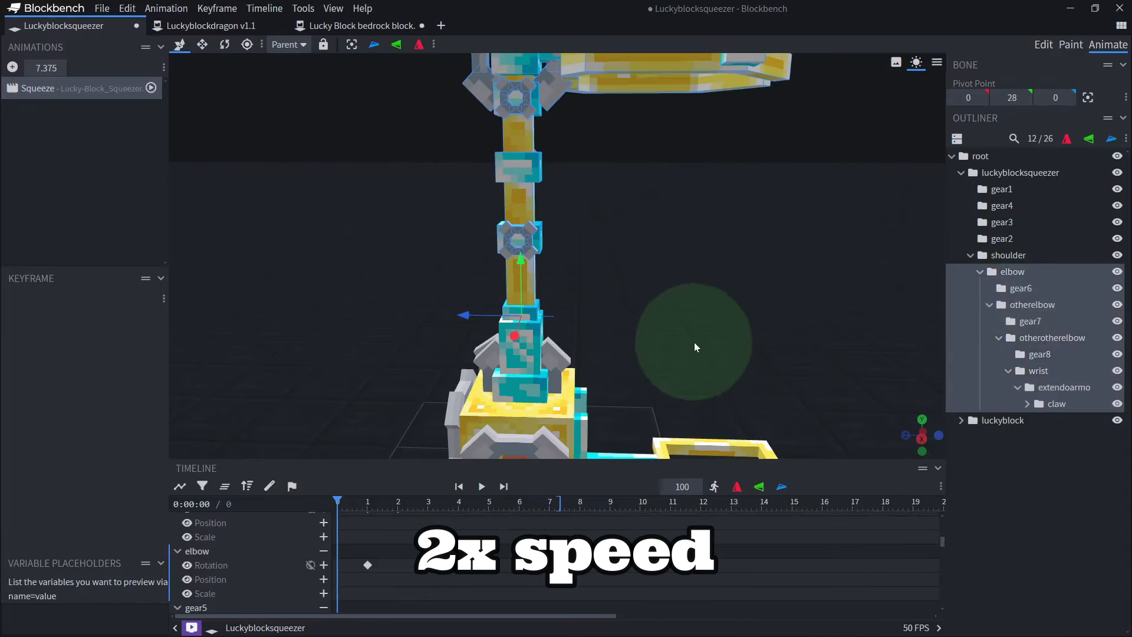
left_click(518, 204)
left_click_drag(520, 190, 521, 227)
left_click(521, 183)
left_click_drag(522, 190, 524, 215)
left_click(523, 183)
- Raise the claw's starting position to Y 4 and reframe the whole squeezer
left_click(678, 224)
scroll(665, 393, "up", 4)
left_click_drag(342, 286, 353, 348)
left_click(423, 197, "alt")
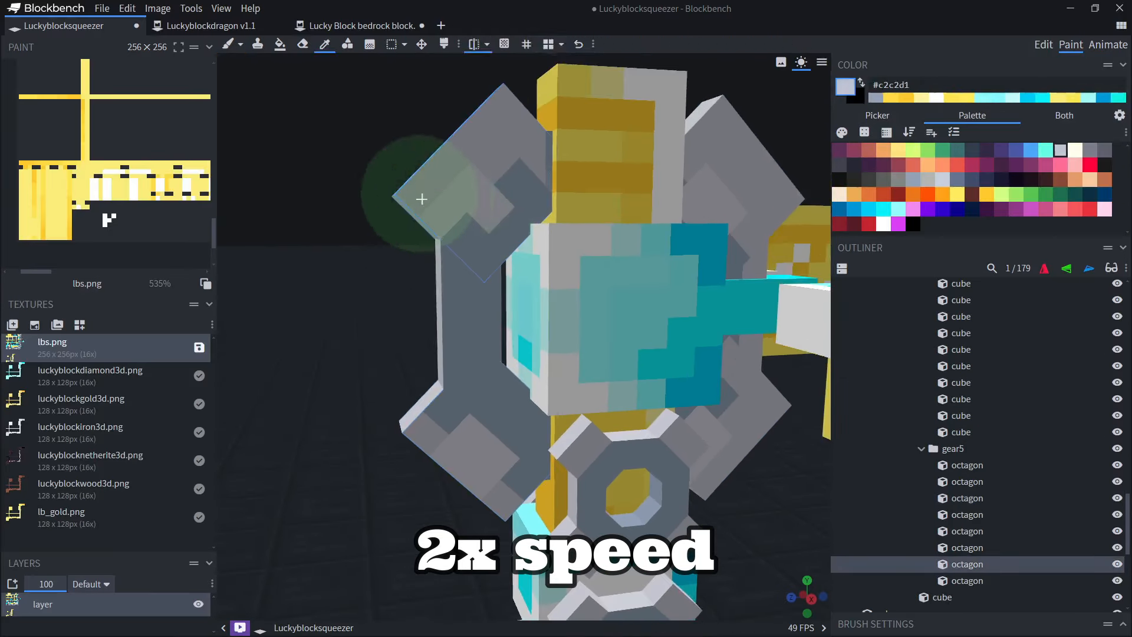
left_click(512, 171, "alt")
left_click(568, 273, "alt")
scroll(611, 324, "down", 5)
left_click_drag(611, 324, 729, 262)
scroll(637, 248, "down", 4)
right_click_drag(610, 230, 608, 321)
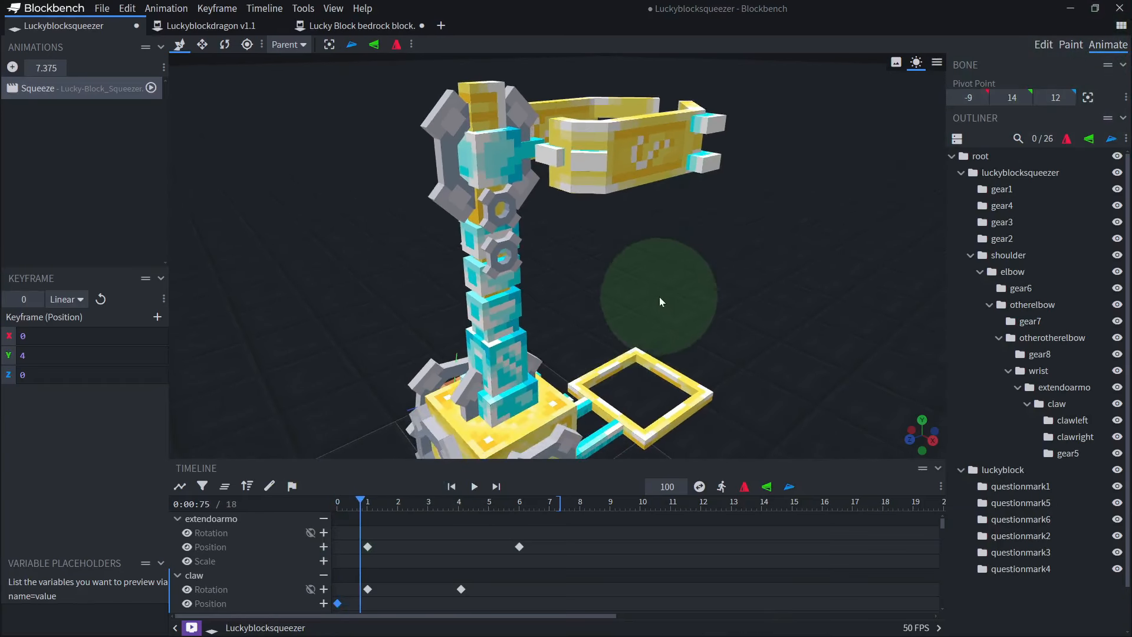
- Move otherotherelbow's Position keyframe from 0 to about 1 second
key("space")
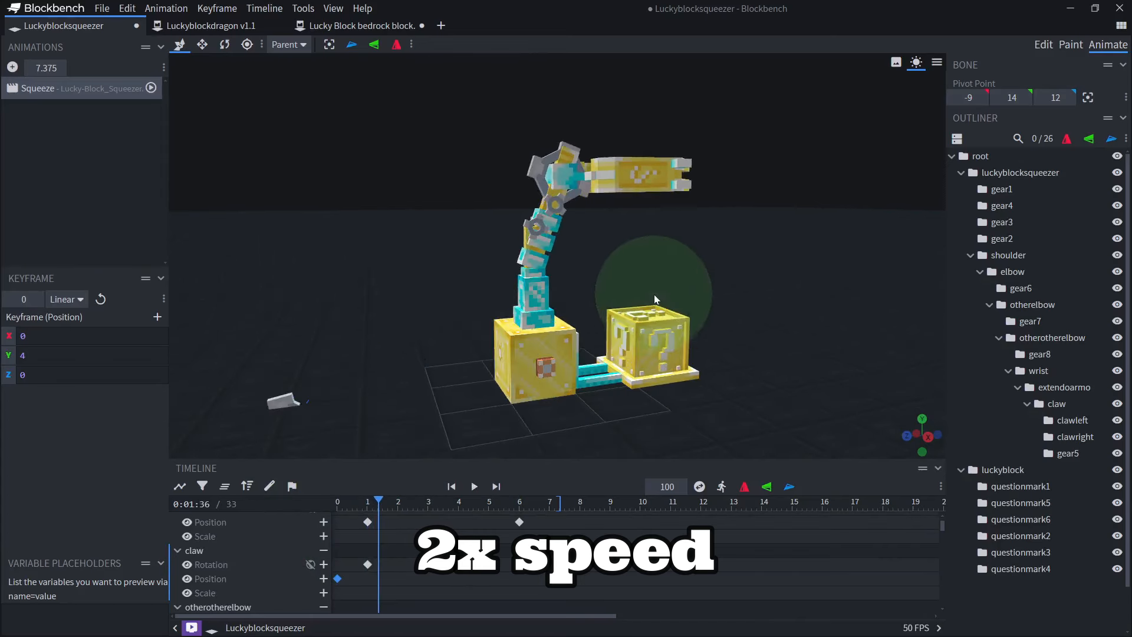
left_click(356, 503)
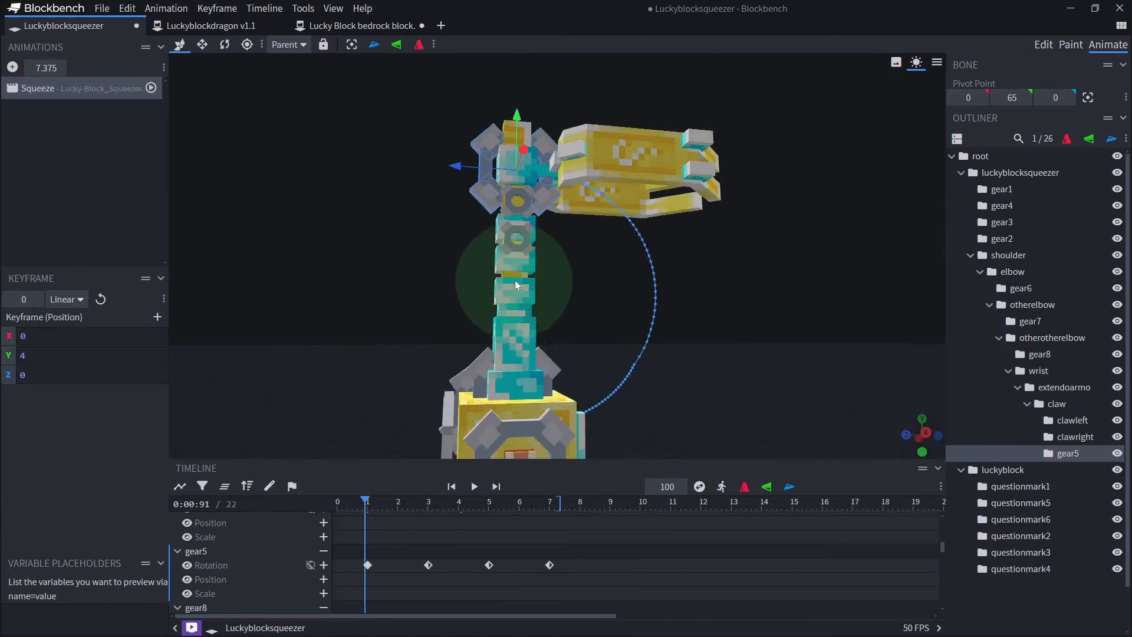
left_click(522, 267)
left_click(337, 548)
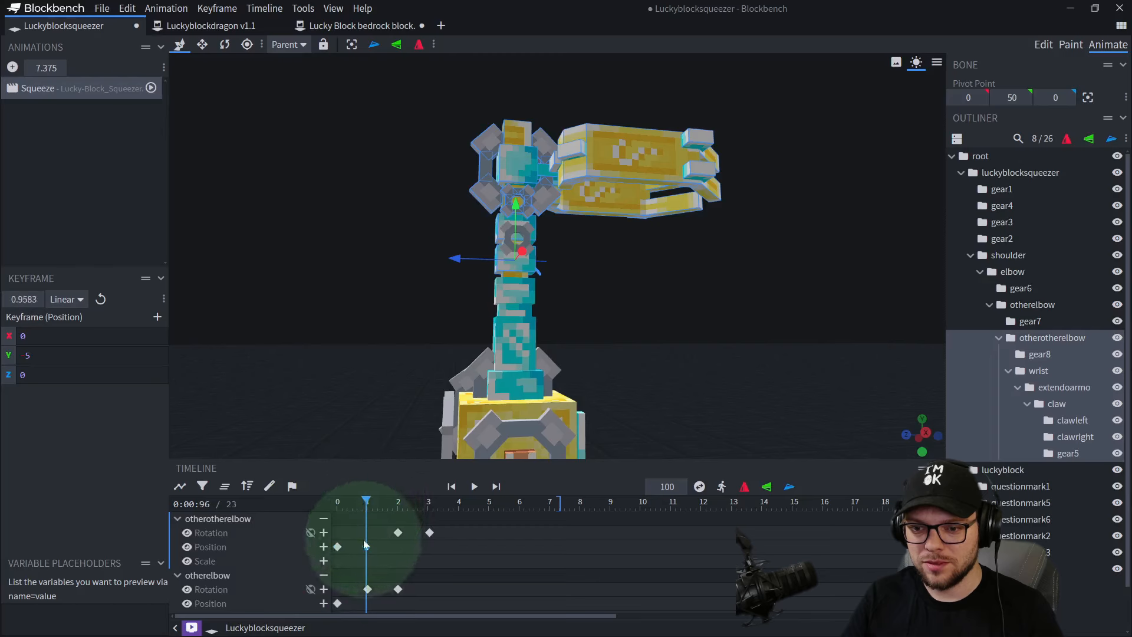
right_click_drag(595, 377, 634, 345)
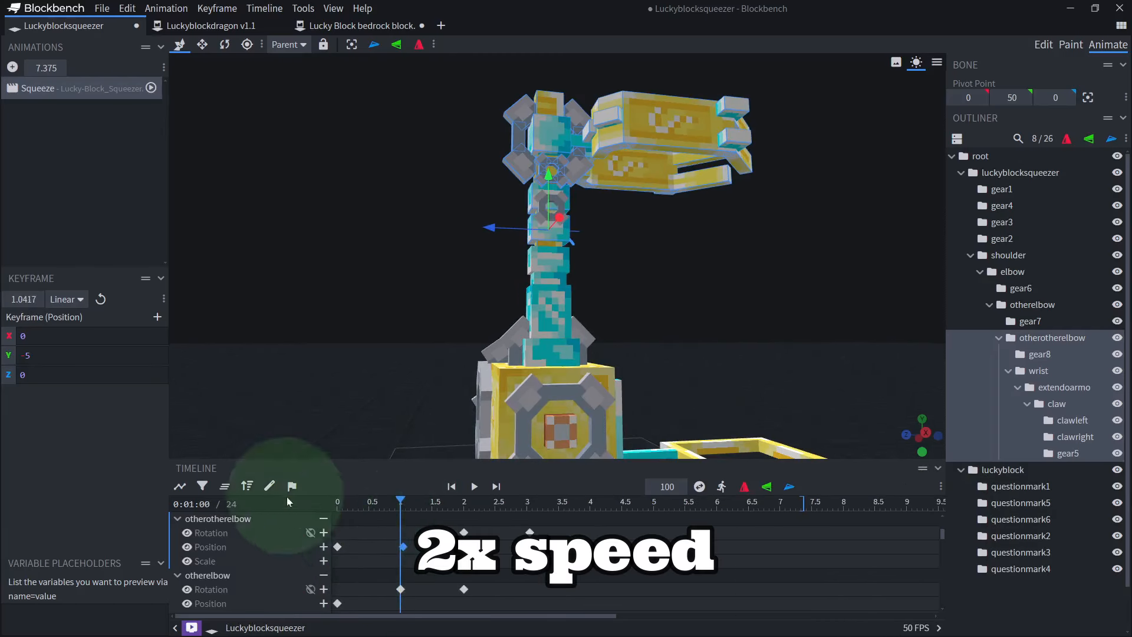
left_click(403, 546)
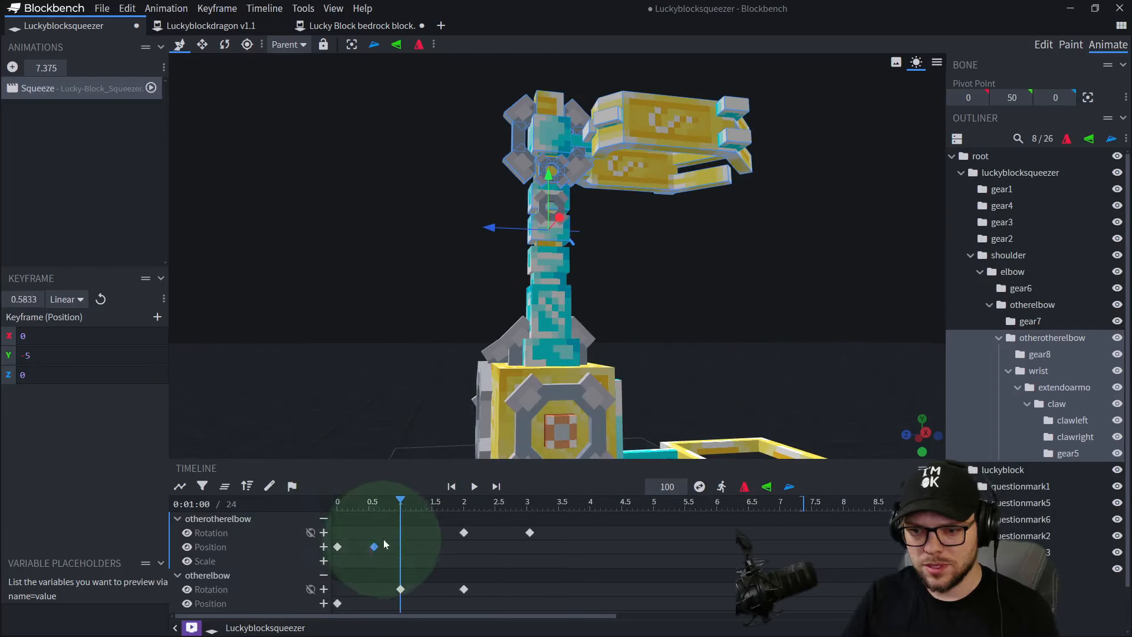
left_click(379, 581)
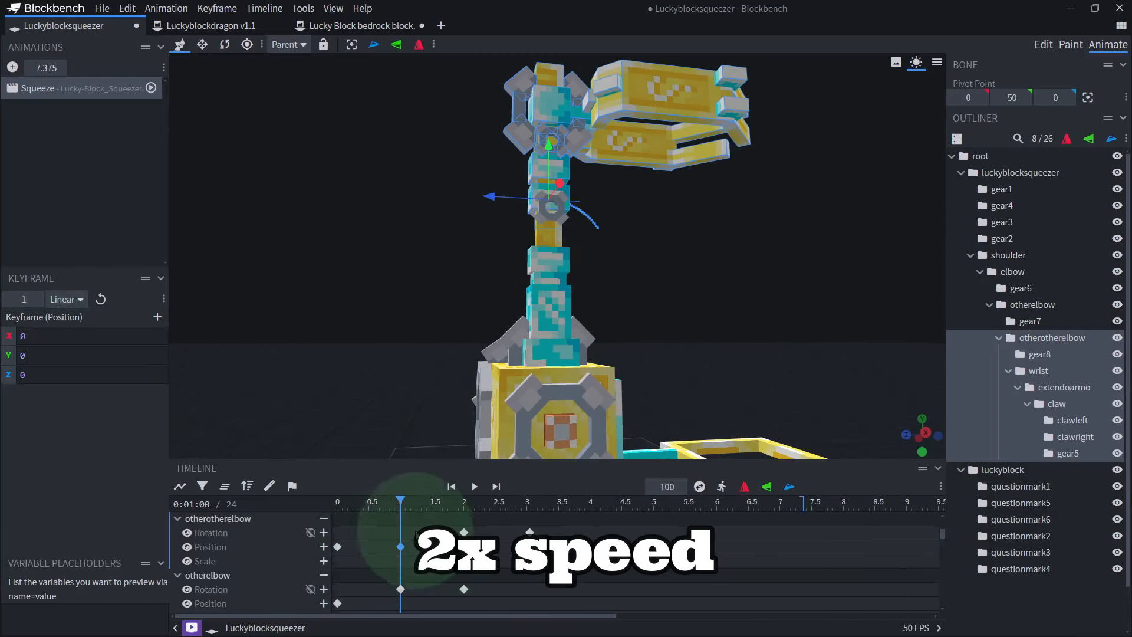
left_click(645, 336)
left_click(379, 599)
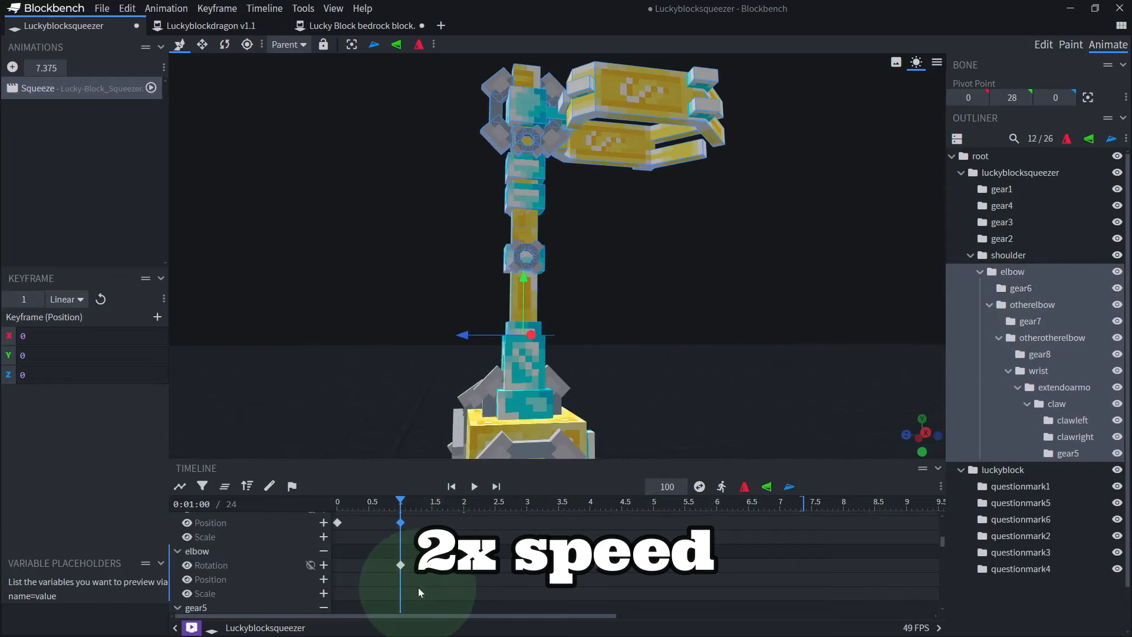
- Select the wrist's Position keyframe, return the time to 0 and frame the whole arm
left_click(990, 271)
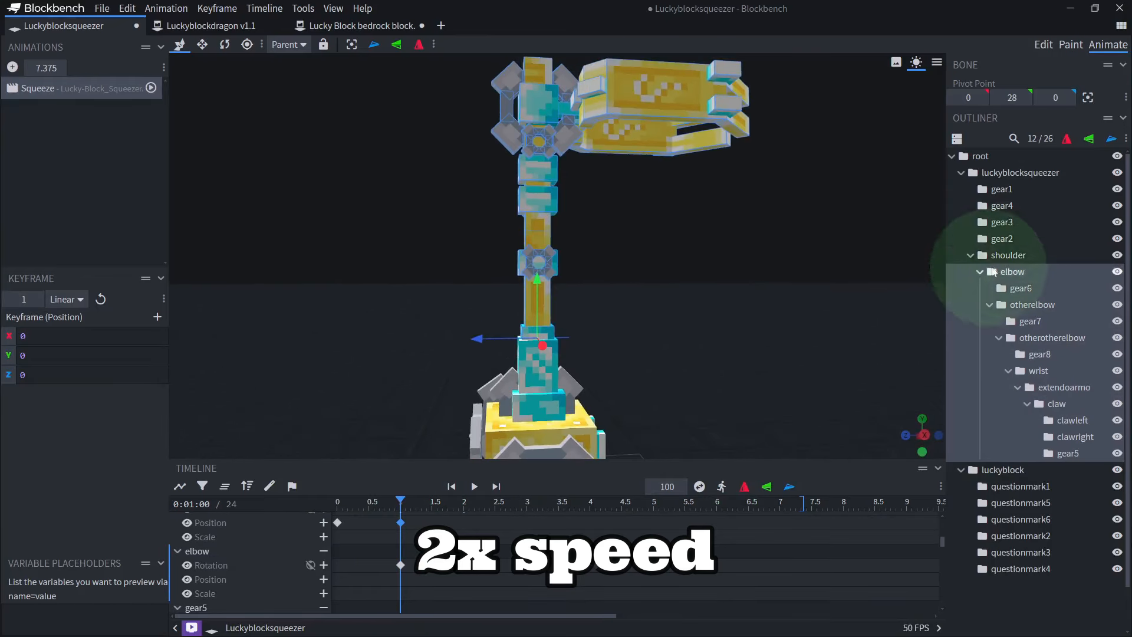
left_click(1044, 340)
left_click(1040, 374)
left_click(400, 588)
right_click_drag(678, 327, 663, 381)
mouse_move(401, 502)
left_mouse_down()
mouse_move(275, 515)
mouse_move(400, 508)
left_mouse_up()
scroll(651, 360, "down", 3)
left_click_drag(400, 502, 318, 511)
- Move gear6 into the otherelbow group
left_click(514, 253)
scroll(634, 320, "up", 6)
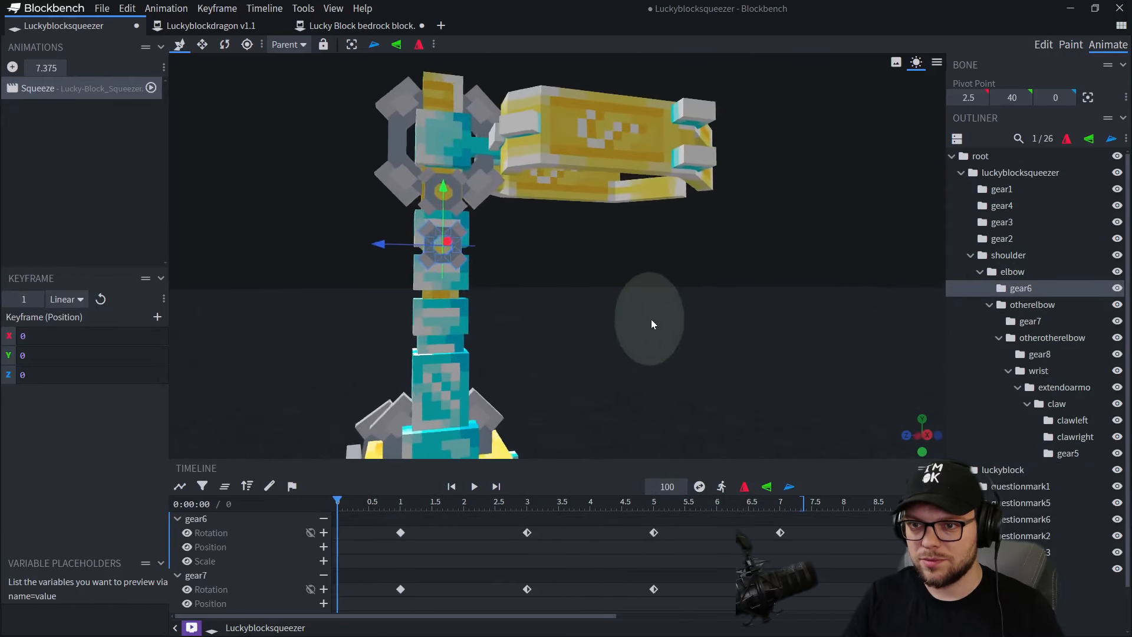
right_click_drag(750, 338, 656, 326)
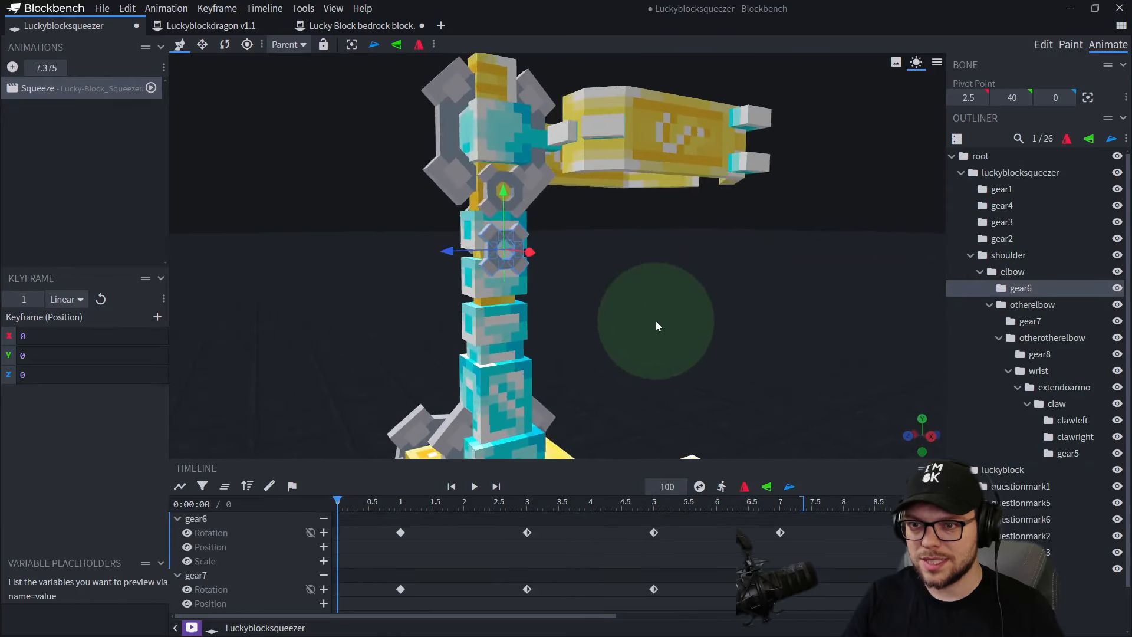
left_click(500, 323)
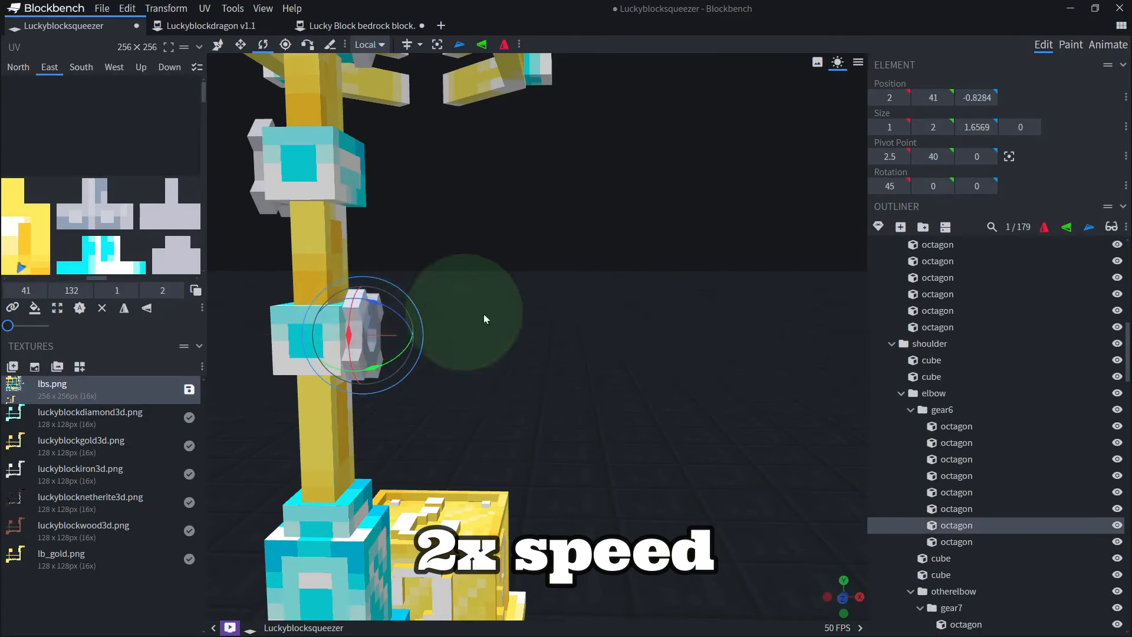
left_click_drag(941, 409, 961, 457)
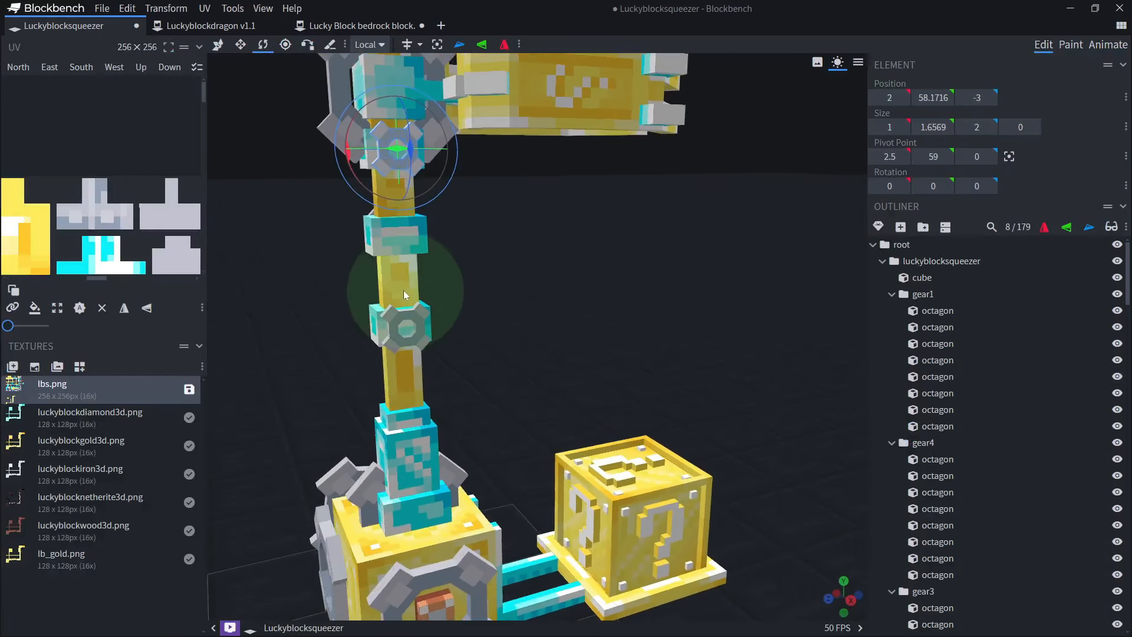
left_click(403, 290)
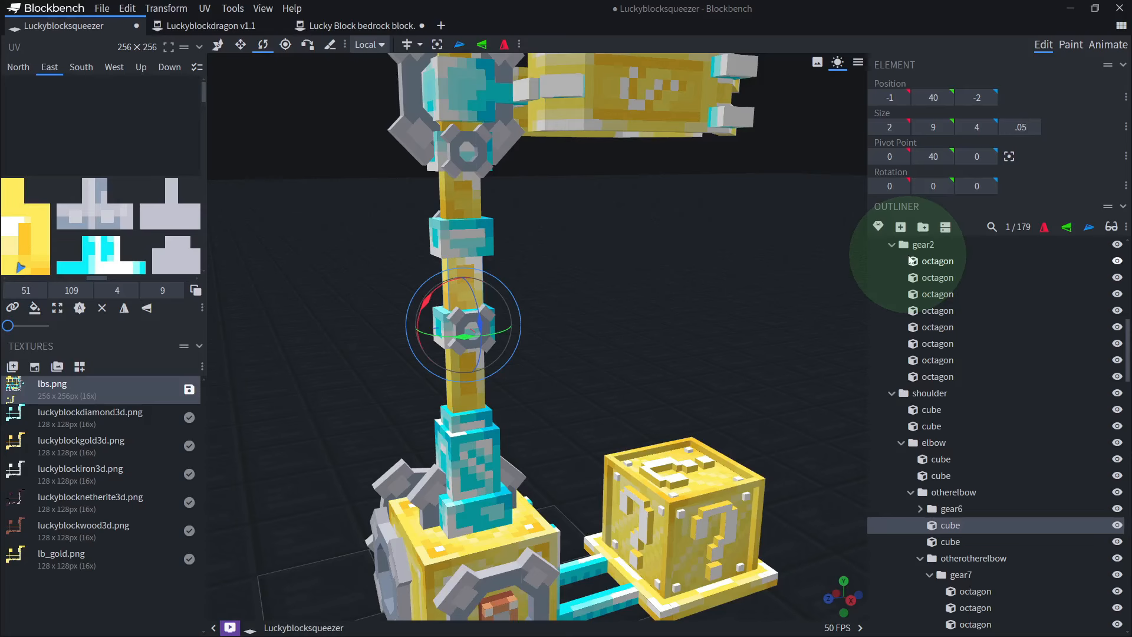
- Select the elbow arm cube, then preview Squeeze and stop at 3 seconds
scroll(445, 289, "up", 3)
left_click(438, 403)
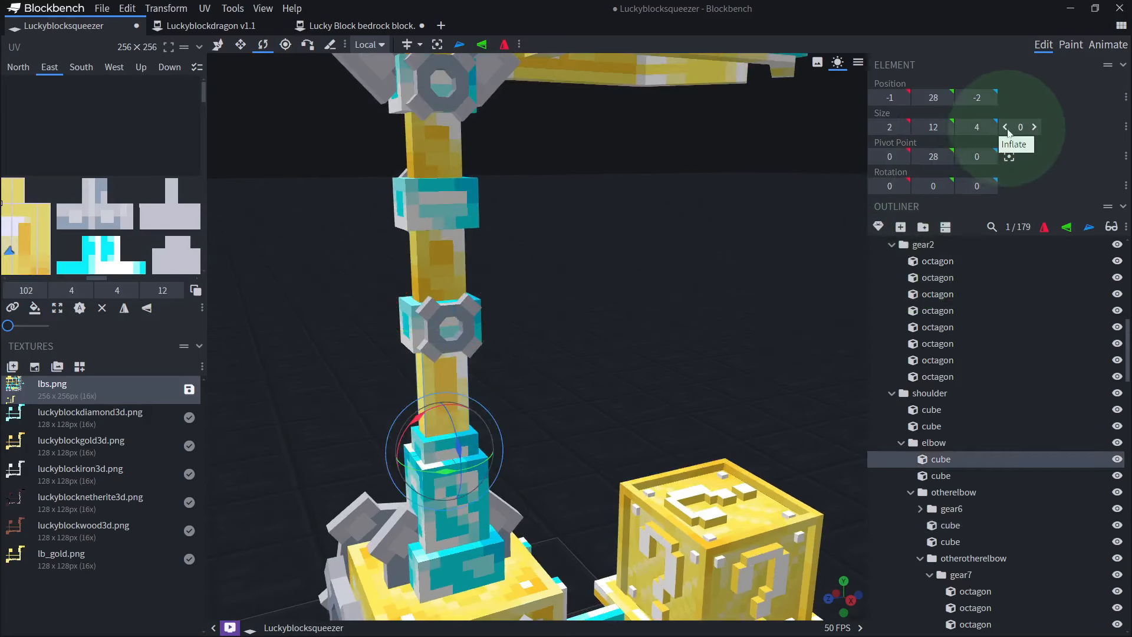
left_click(1107, 44)
key("space")
left_click_drag(694, 291, 686, 257)
key("space")
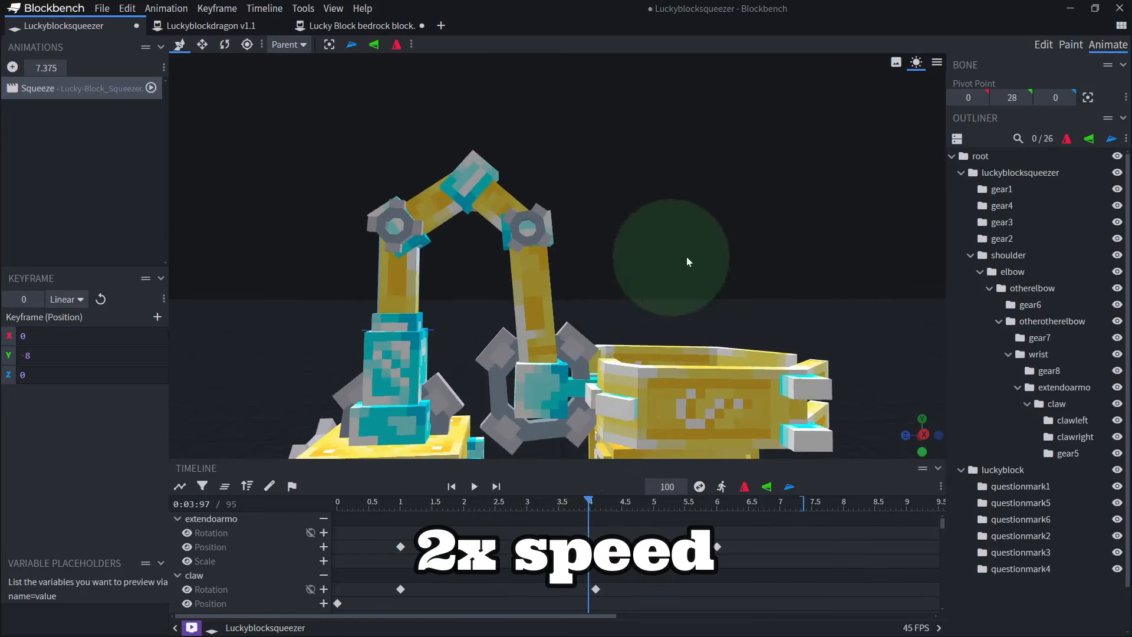
left_click(527, 503)
scroll(513, 259, "up", 3)
left_click(507, 253)
- Inflate the elbow and wrist arm cubes by 0.05 and 0.1, undoing a stray move
left_click(1044, 45)
right_click_drag(619, 236, 776, 253)
scroll(967, 471, "down", 10)
left_click(964, 542)
key("v")
left_click_drag(707, 377, 760, 407)
left_click_drag(493, 303, 678, 318)
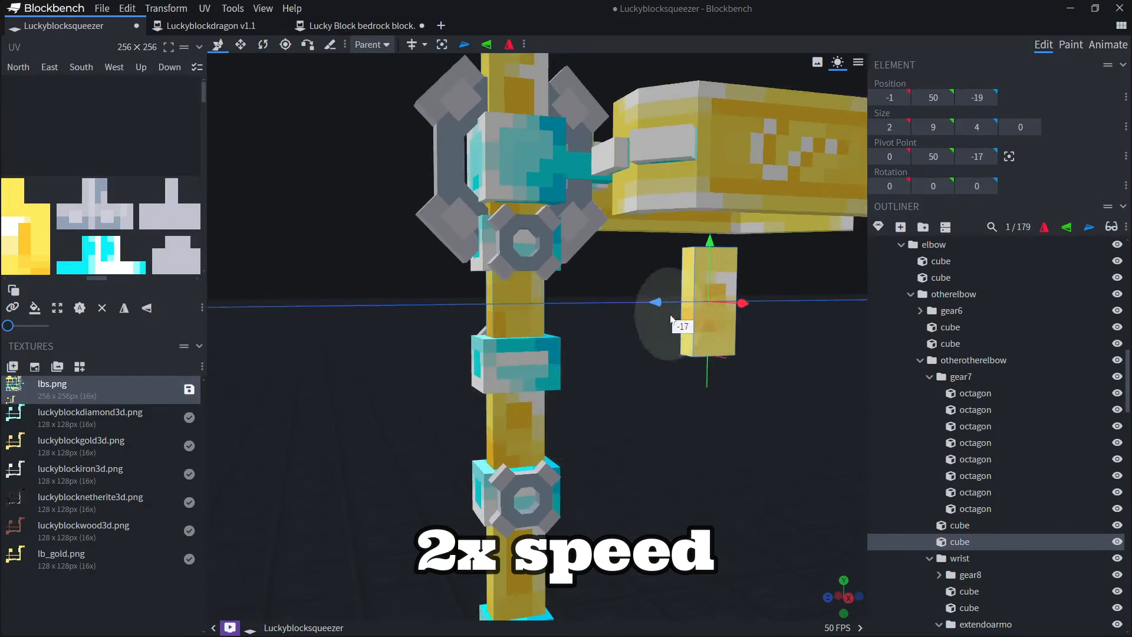
key("ctrl+z")
left_click(514, 76)
left_click(956, 459)
- Move the lucky block's scale-0 keyframe to 0 seconds
left_click(1108, 45)
scroll(585, 88, "down", 4)
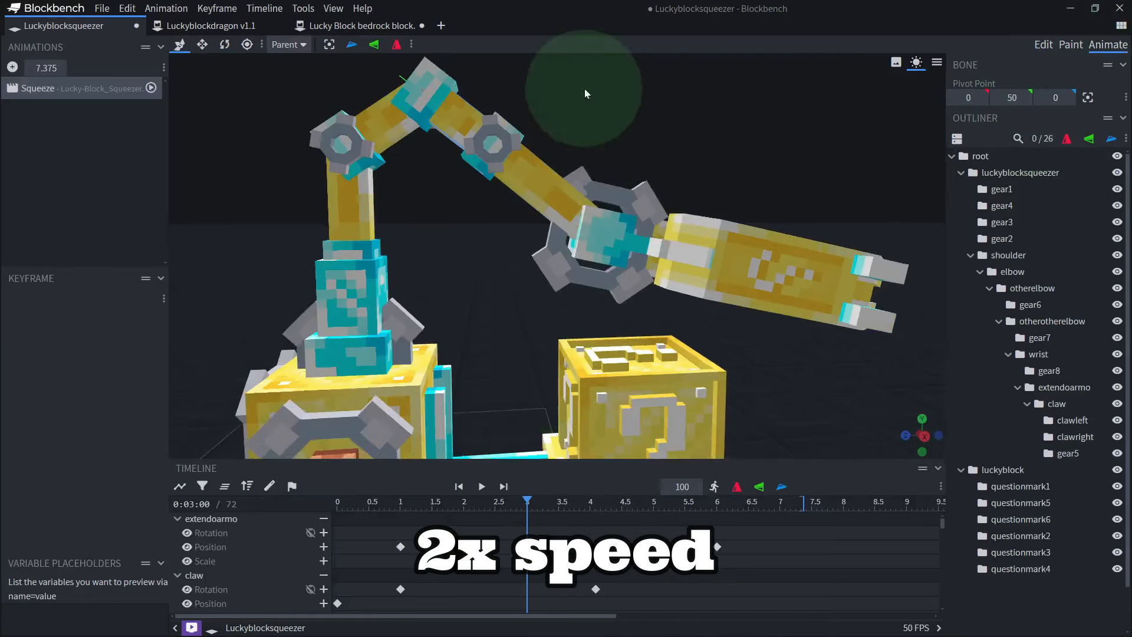
left_click_drag(611, 412, 676, 345)
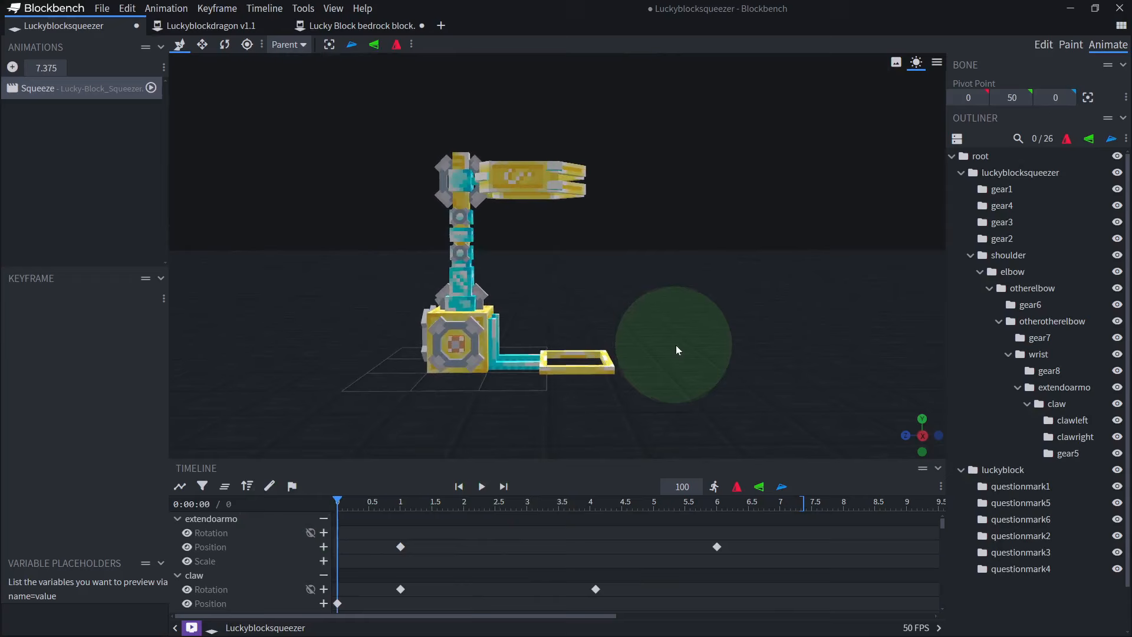
key("space")
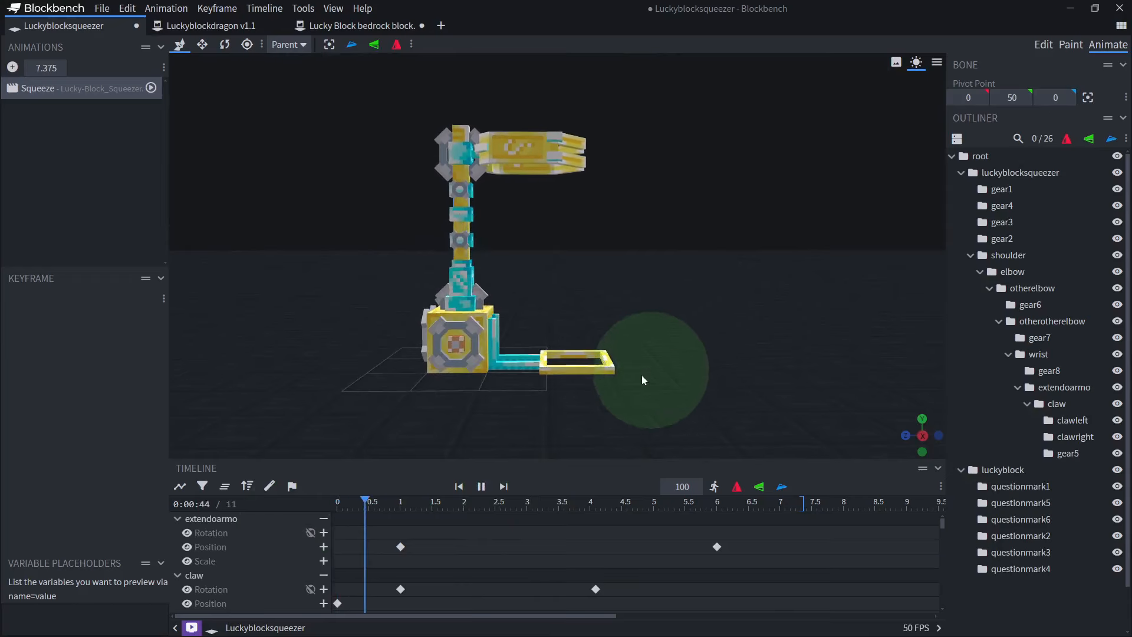
key("space")
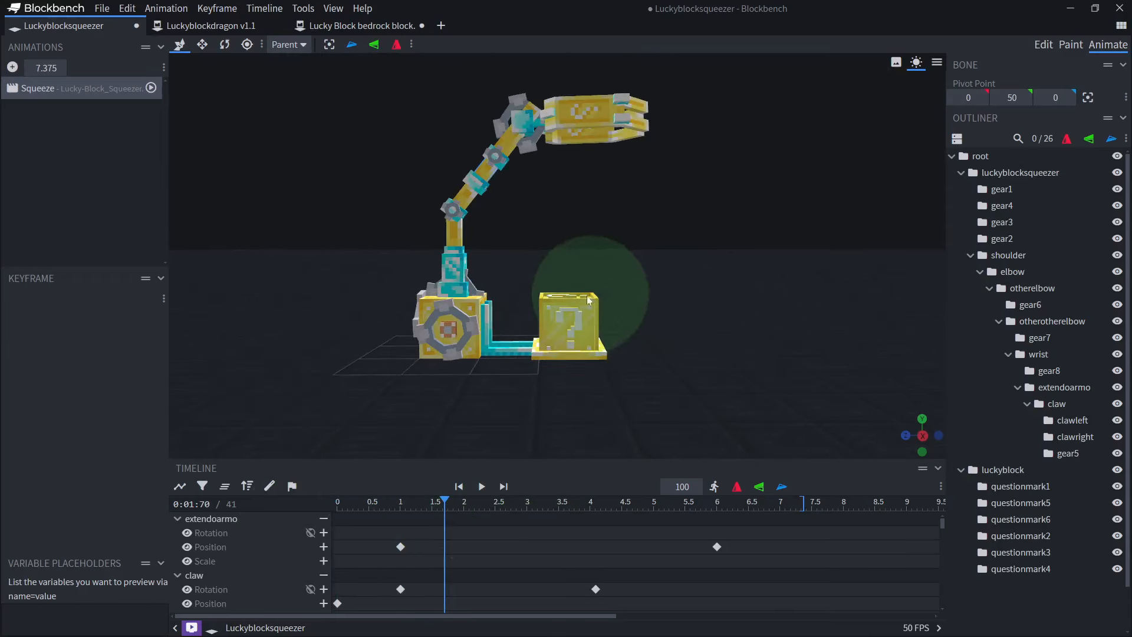
left_click(573, 309)
left_click_drag(401, 593, 338, 594)
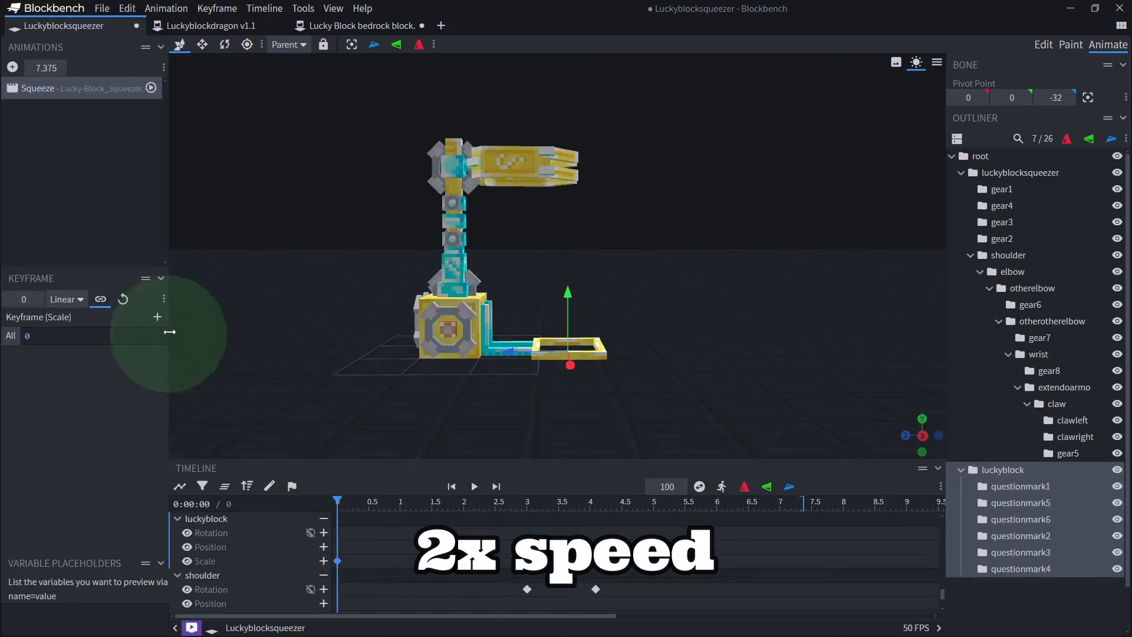
- Play the Squeeze animation to check the lucky block, then pause it
key("space")
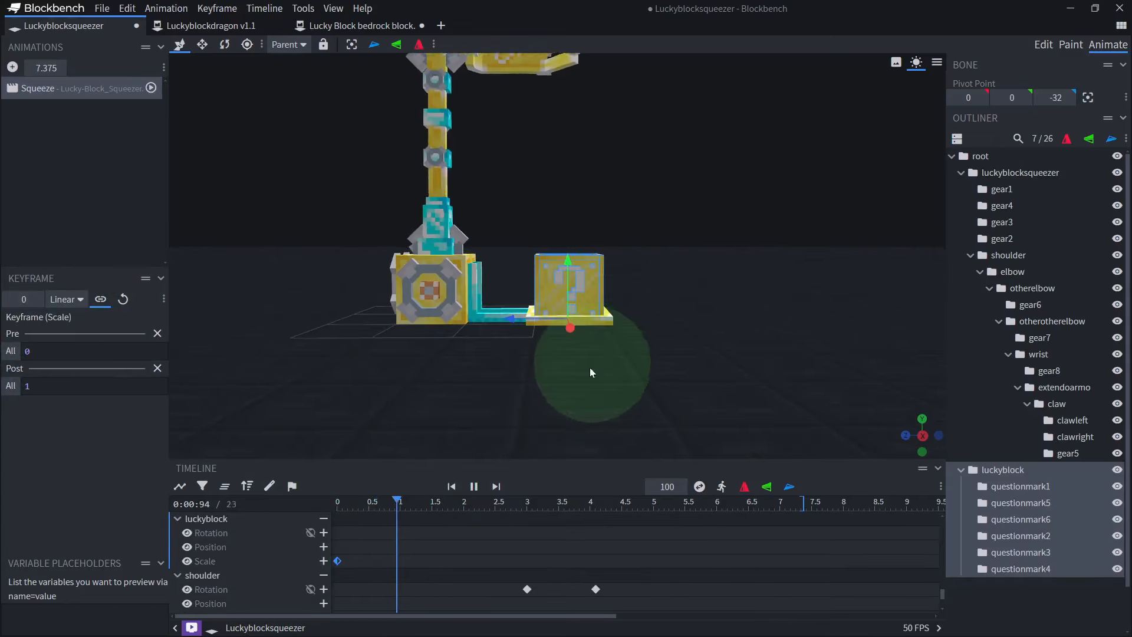
left_click_drag(685, 374, 687, 382)
right_click_drag(687, 382, 682, 346)
scroll(681, 343, "up", 3)
key("space")
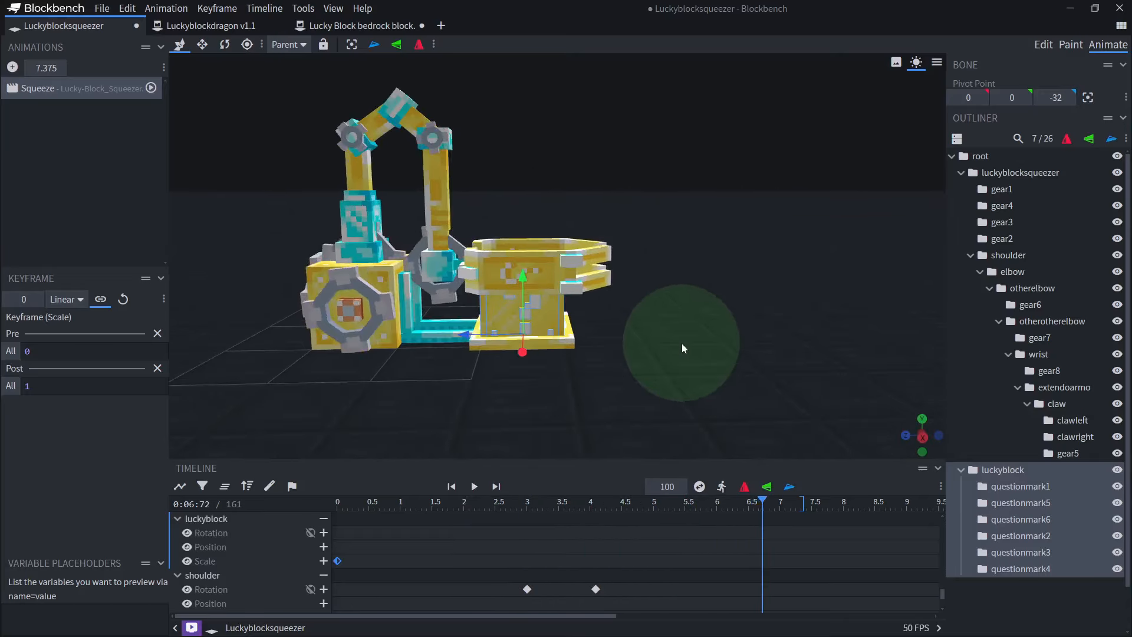
left_click_drag(681, 343, 683, 345)
- Select extendoarmo's Position keyframe at 6 s, now at Y 22, and return to Edit mode
left_click(440, 240)
right_click_drag(439, 244, 488, 271)
left_click(475, 274)
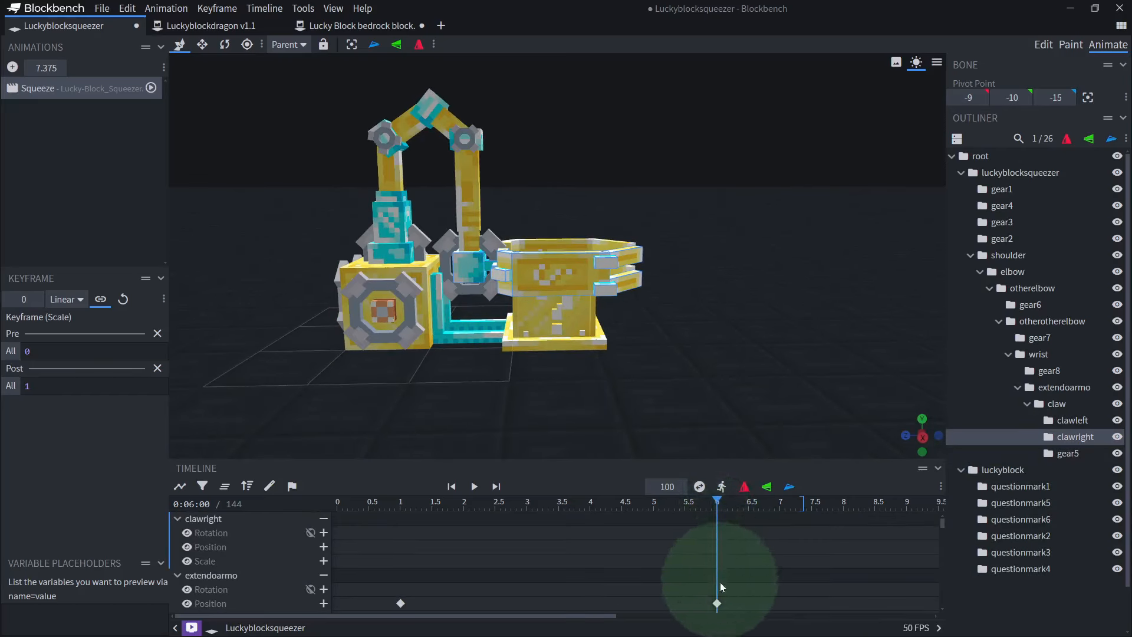
left_click(717, 603)
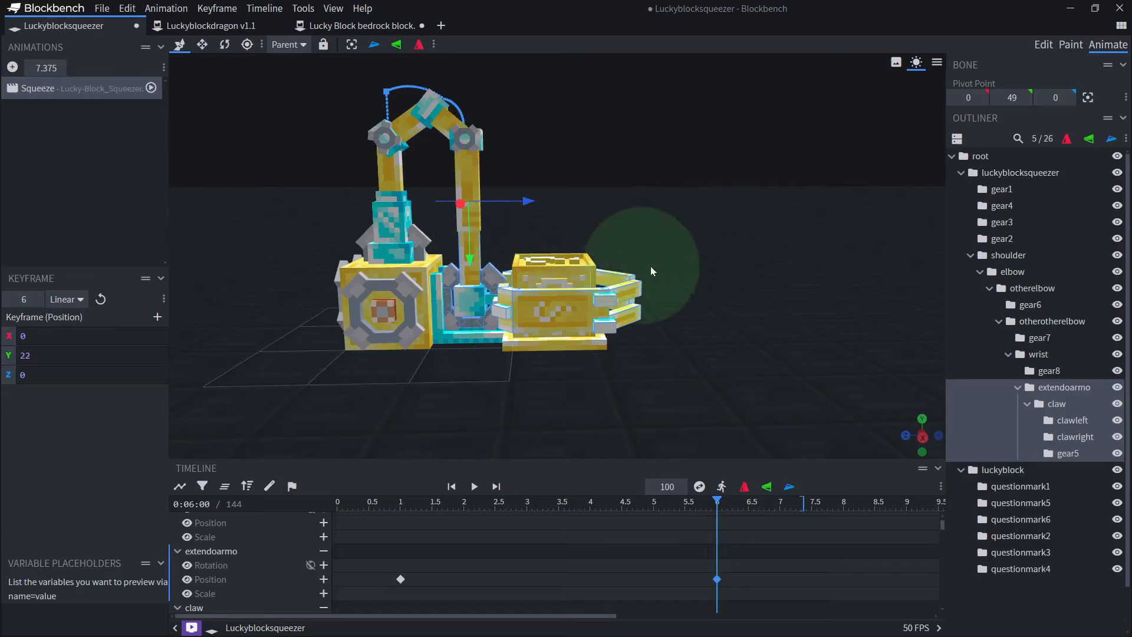
left_click_drag(651, 267, 449, 248)
left_click(1043, 44)
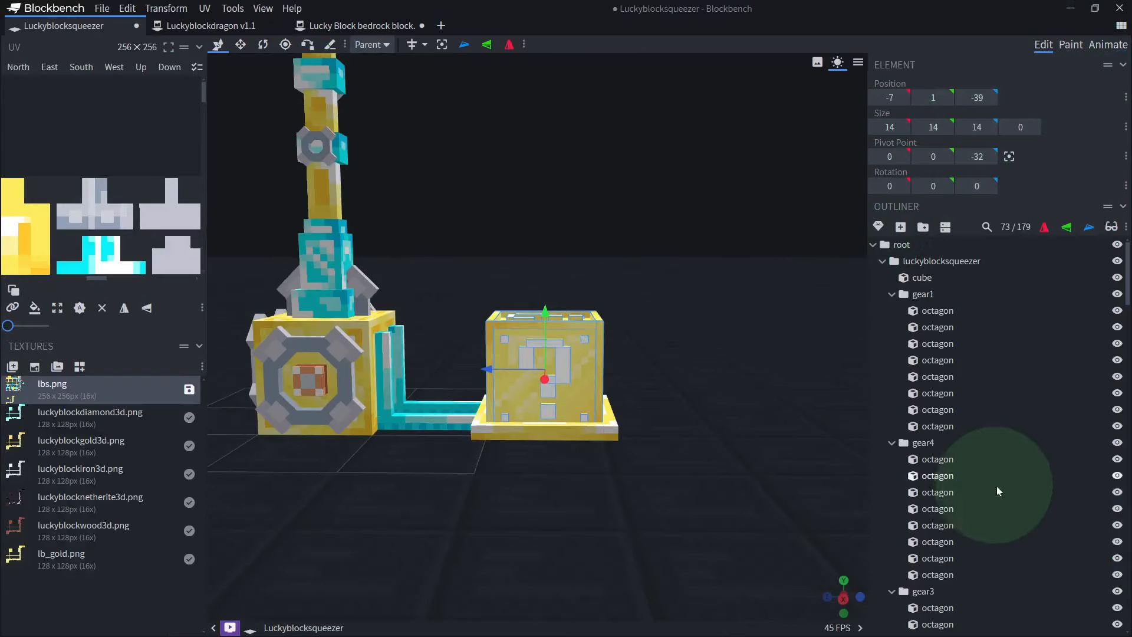
- Collapse the luckyblock group and copy it
scroll(1014, 509, "down", 10)
scroll(1017, 511, "up", 3)
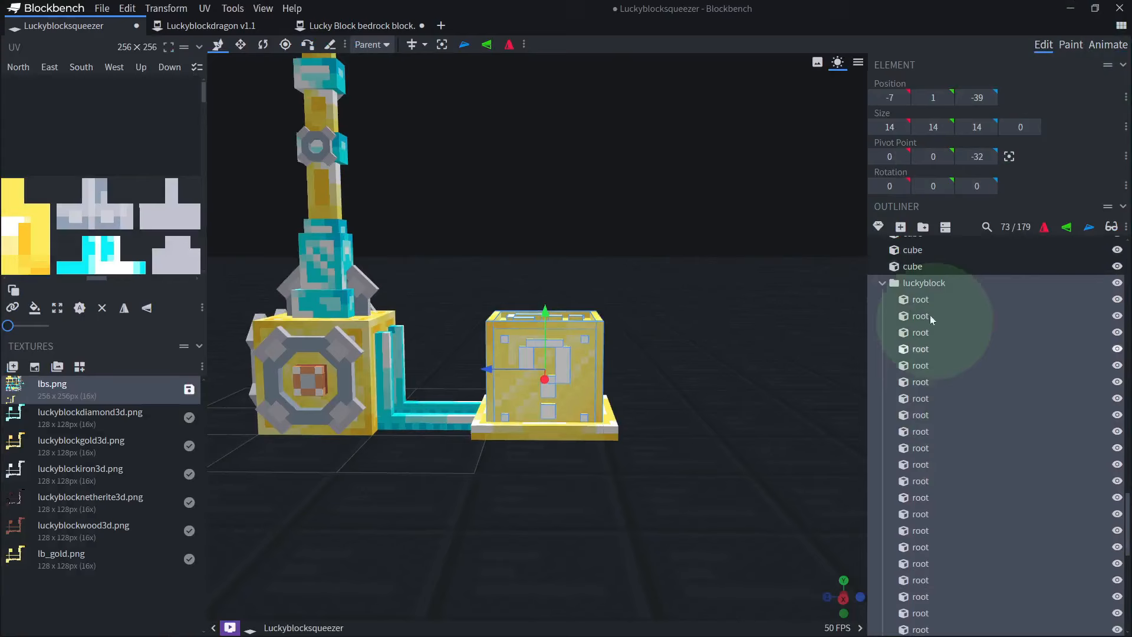
left_click(884, 283)
right_click(943, 523)
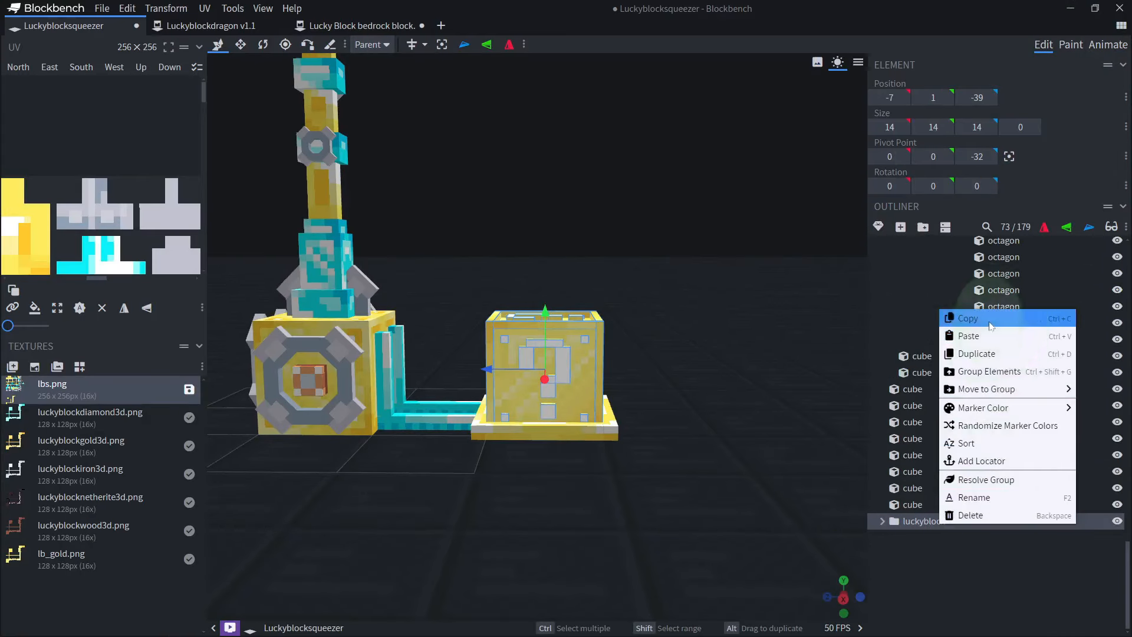
- Paste the lucky block copy into the claw group as luckyblock2
scroll(991, 404, "up", 5)
scroll(992, 404, "up", 3)
left_click(977, 431)
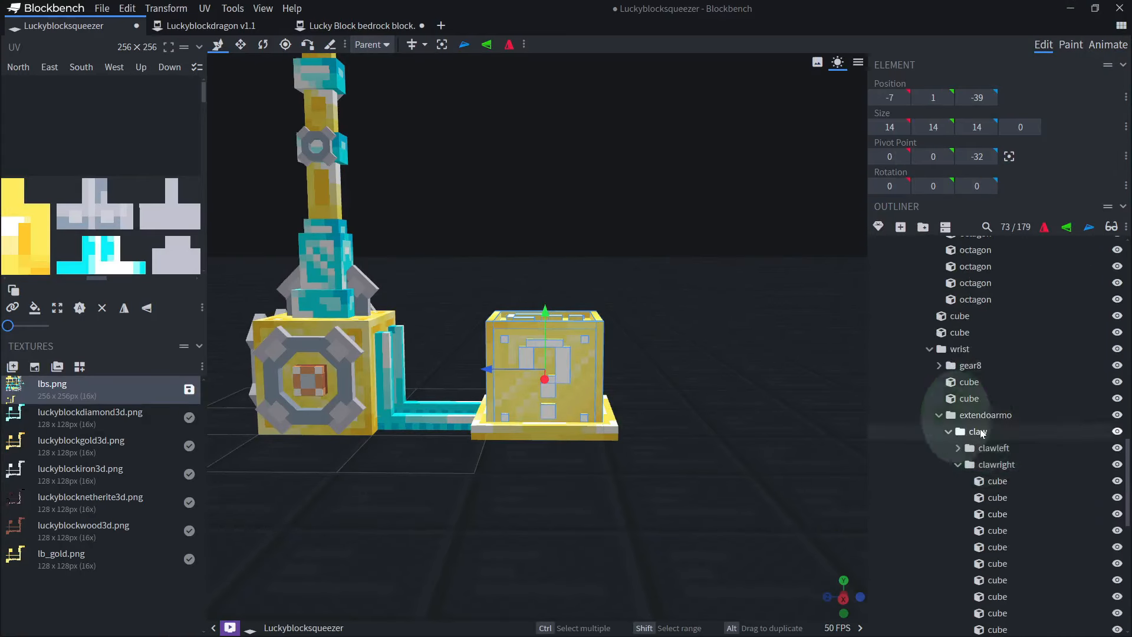
right_click(978, 432)
left_click(1015, 247)
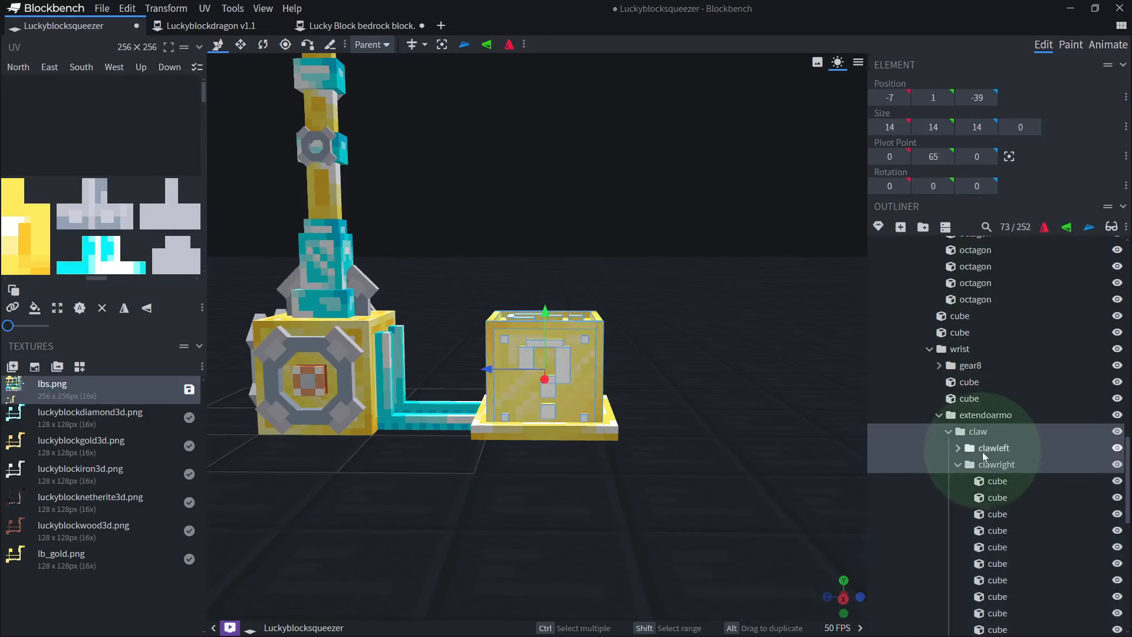
- Select the new luckyblock2 group and go back to Animate mode
scroll(985, 463, "down", 8)
scroll(994, 471, "up", 3)
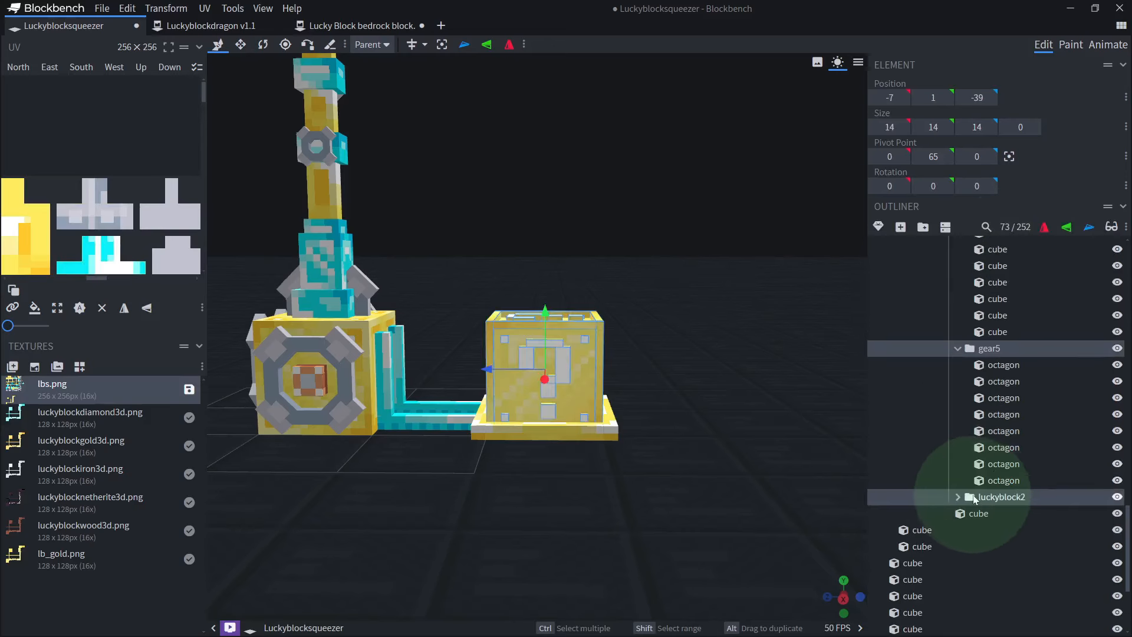
left_click(990, 497)
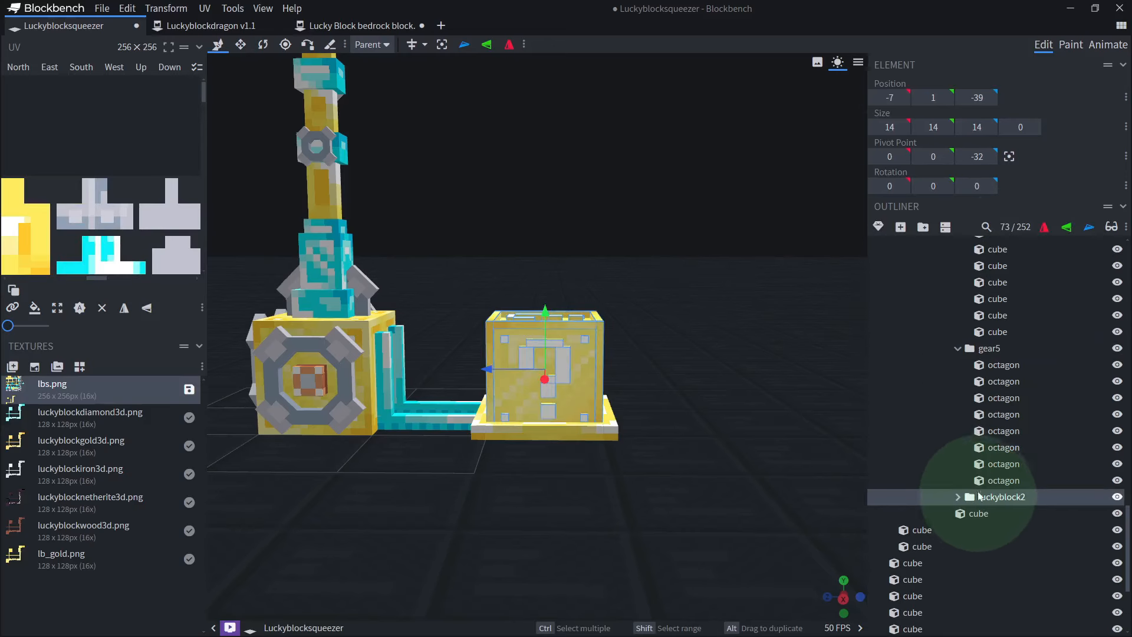
left_click(1091, 47)
- Add a luckyblock Scale keyframe at 6 s with value 0
scroll(734, 531, "down", 3)
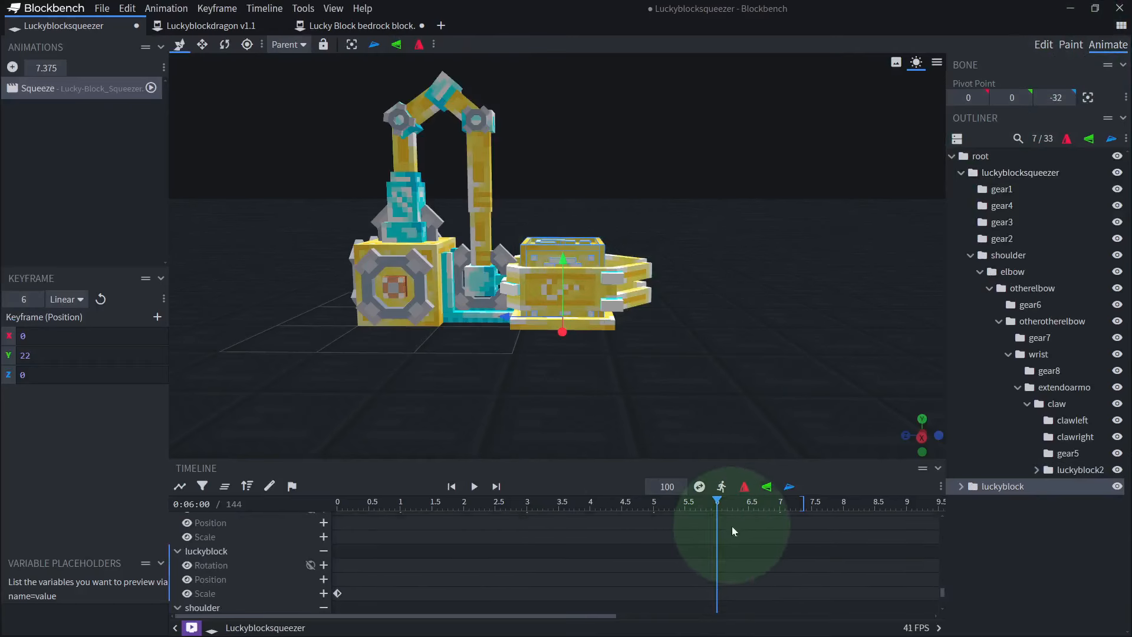
left_click(324, 593)
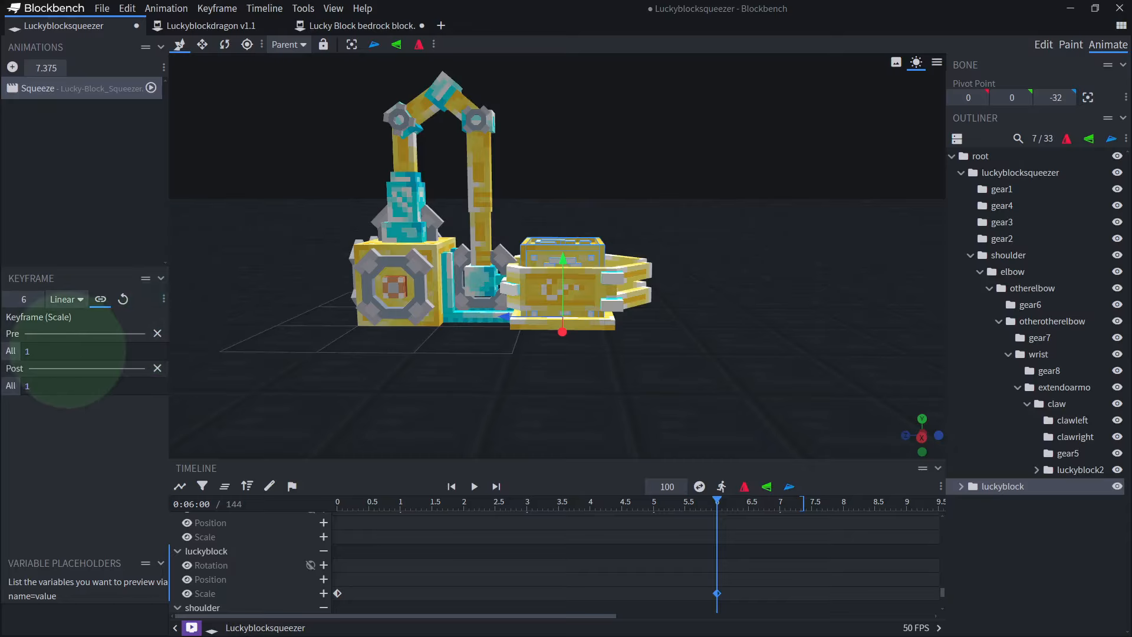
type("0")
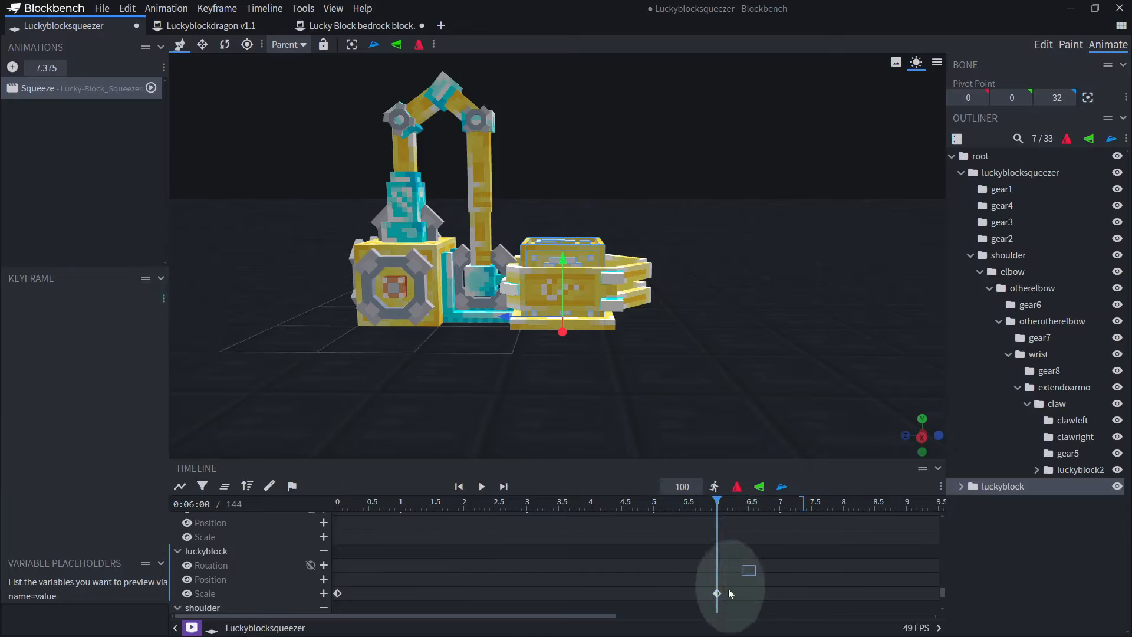
left_click_drag(729, 594, 710, 602)
left_click(1079, 470)
- Select luckyblock2 and raise it up and forward into the claw
scroll(696, 578, "down", 10)
left_click(717, 593)
key("space")
key("space")
scroll(696, 588, "up", 6)
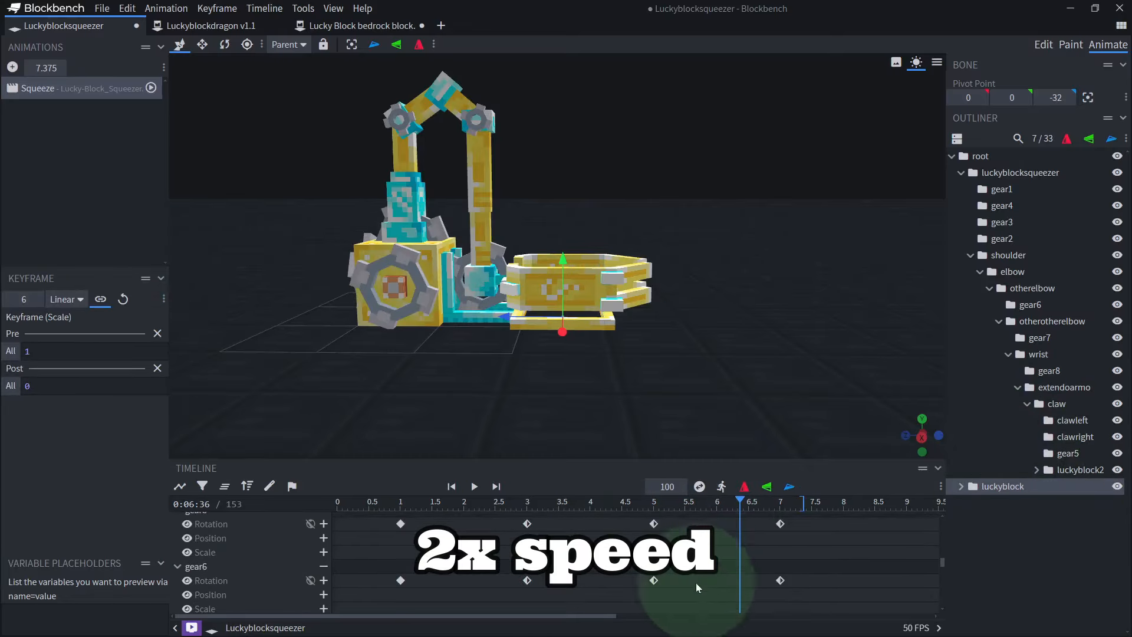
scroll(696, 583, "down", 5)
scroll(731, 413, "up", 5)
right_click_drag(730, 412, 722, 206)
left_click(626, 425)
left_click(1079, 470)
left_click_drag(623, 387, 625, 177)
- Fine-tune luckyblock2's position to Y 57.1, Z 15
right_click_drag(677, 207, 677, 243)
left_click_drag(613, 225, 503, 225)
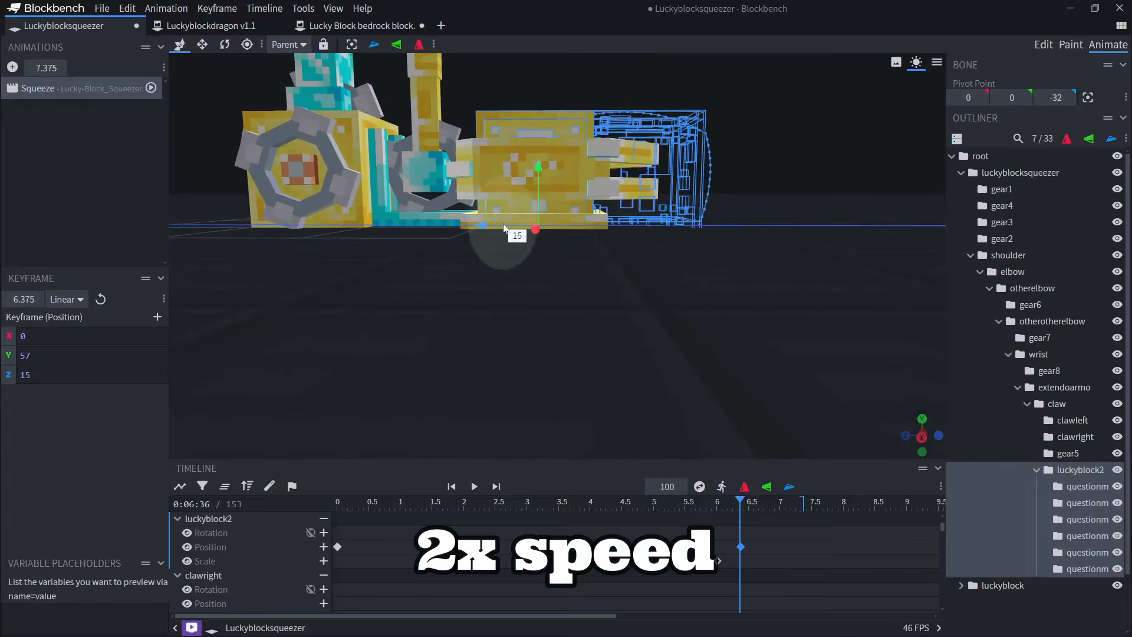
left_click_drag(508, 362, 407, 345)
scroll(412, 343, "up", 5)
left_click_drag(586, 243, 586, 238, "ctrl")
scroll(430, 338, "down", 4)
- Keep luckyblock2's Position keyframe on 6 s and play the clip, pausing at 6.69 s
left_click_drag(430, 337, 501, 374)
left_click_drag(368, 505, 319, 531)
left_click_drag(740, 547, 719, 553)
left_click_drag(708, 505, 678, 501)
key("space")
scroll(730, 431, "down", 5)
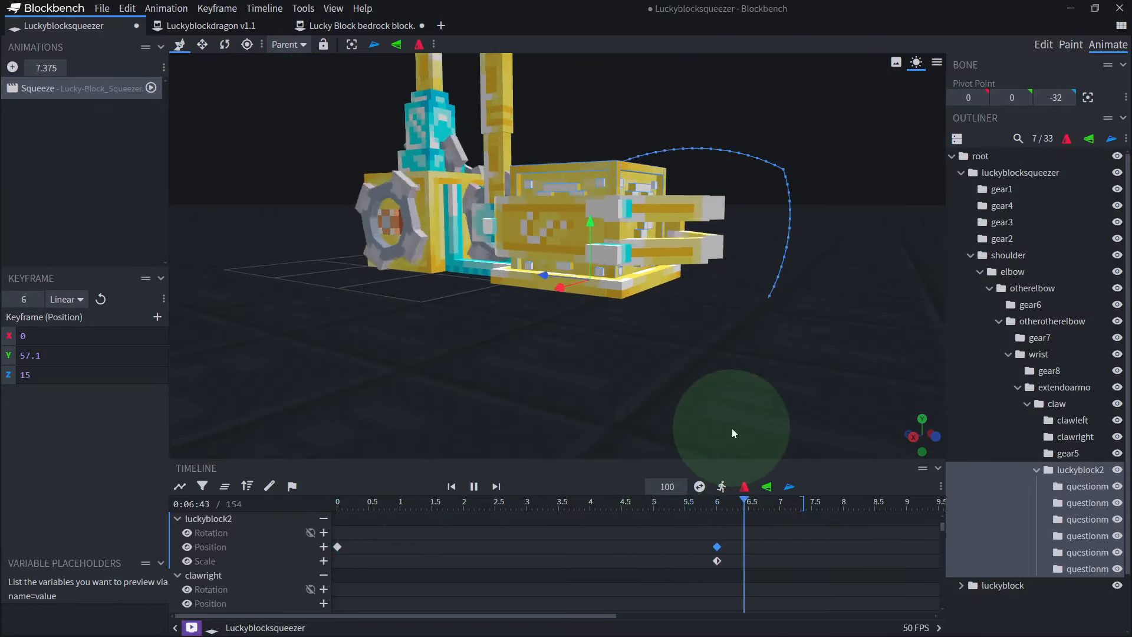
key("space")
- Select the clawright part and switch back to Edit mode
left_click_drag(731, 428, 547, 294)
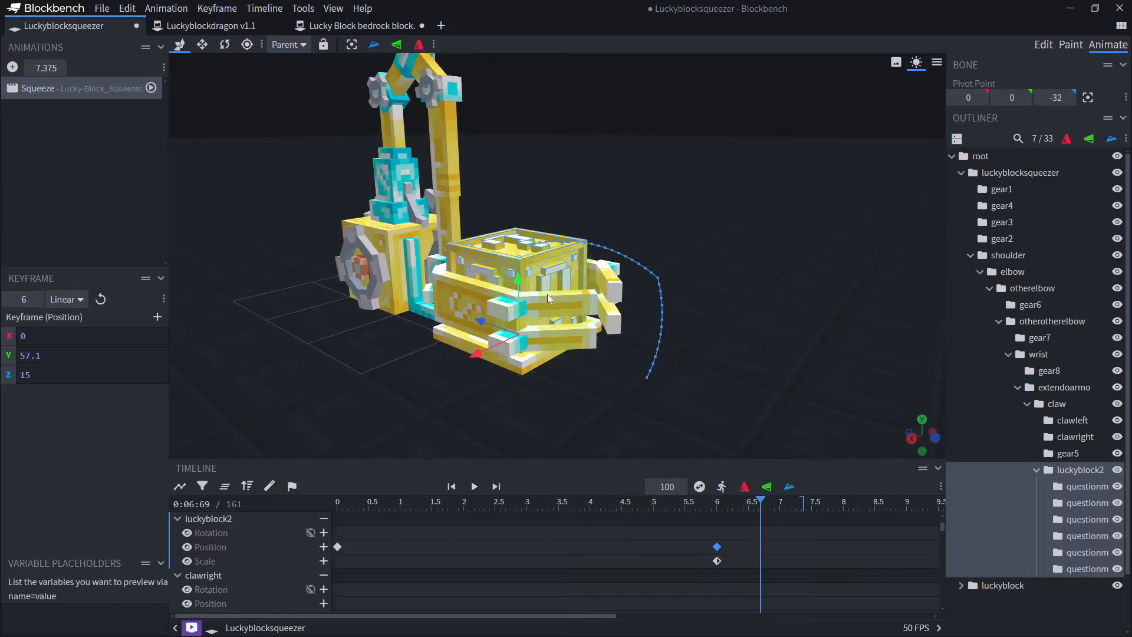
left_click(548, 294)
left_click_drag(702, 324, 725, 316)
left_click(1043, 45)
left_click_drag(554, 348, 447, 312)
- Shift the lower left claw cube down and the right claw cubes up
scroll(447, 313, "down", 3)
right_click_drag(448, 313, 505, 499)
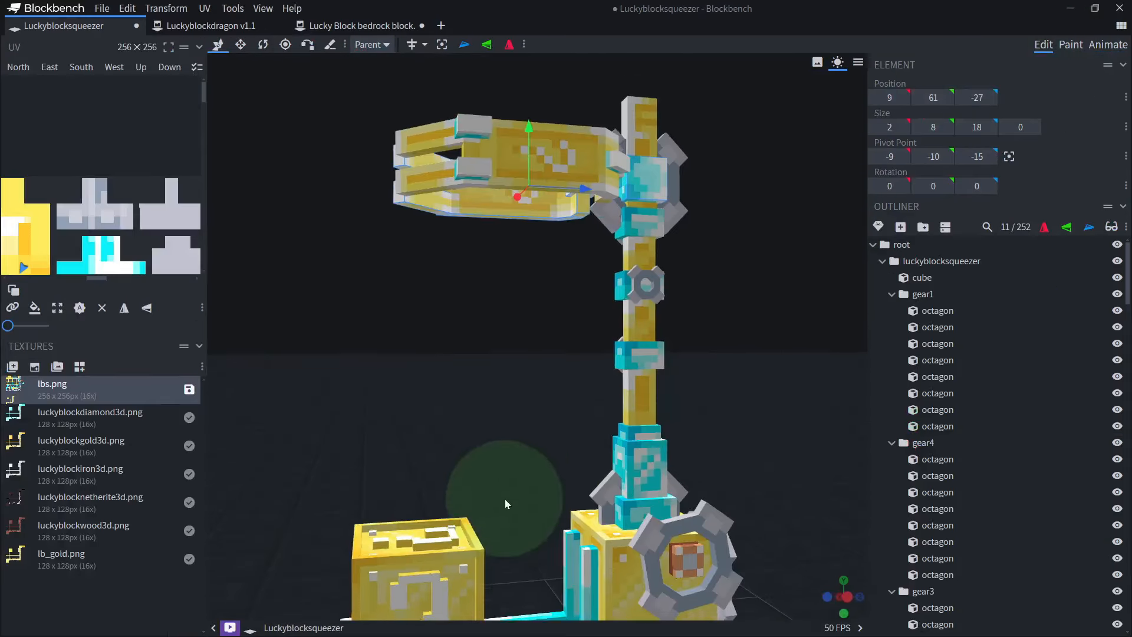
left_click_drag(505, 499, 484, 422)
left_click(455, 361)
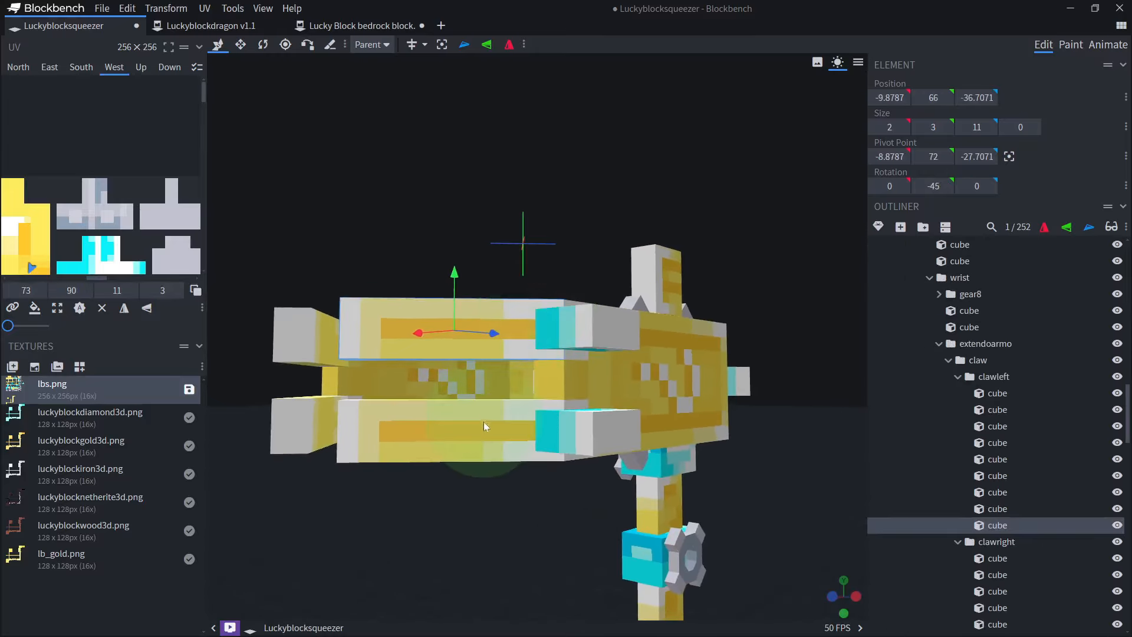
left_click(483, 422)
left_click_drag(455, 381, 460, 402)
left_click(298, 333)
left_click_drag(325, 284, 328, 265)
left_click(298, 422, "shift")
left_click_drag(318, 359, 387, 259)
- Offset the claw finger bars and cyan knuckle cubes vertically to spread the fingers
left_click_drag(413, 271, 693, 340)
scroll(687, 295, "down", 5)
left_click(597, 366)
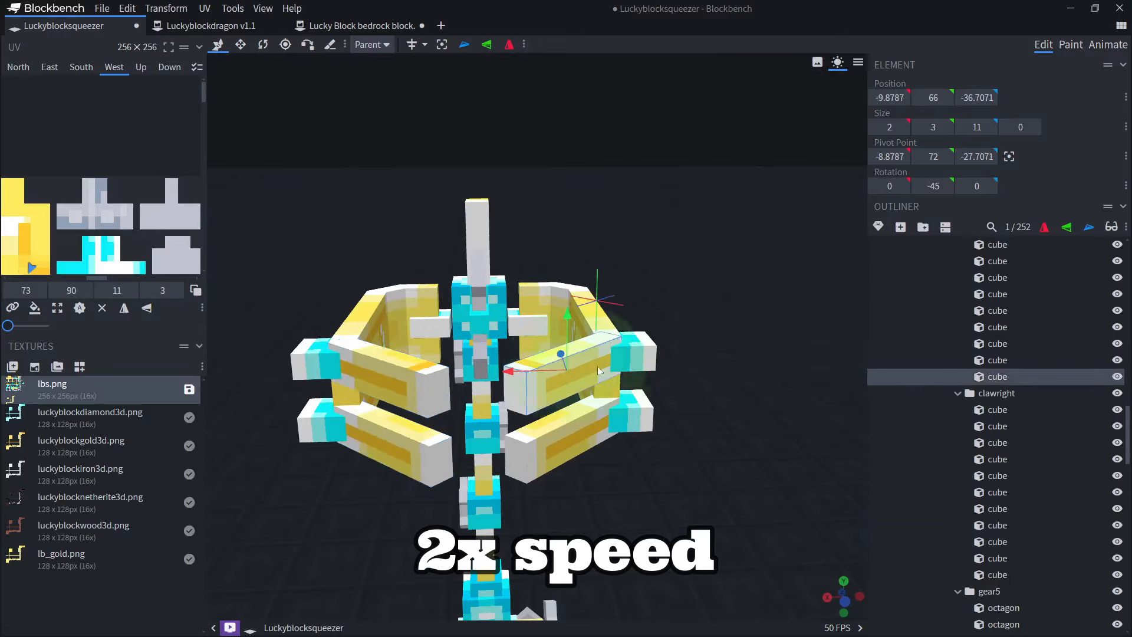
left_click(581, 430, "shift")
left_click_drag(707, 377, 723, 349)
left_click(389, 348)
left_click(640, 386)
left_click(637, 331)
left_click(318, 407)
left_click(318, 341)
mouse_move(581, 291)
left_mouse_down()
mouse_move(668, 299)
mouse_move(739, 326)
left_mouse_up()
right_click_drag(740, 326, 649, 311)
scroll(650, 311, "up", 5)
- In Paint mode, pick white from a finger cube and paint its end pixels white
key("2")
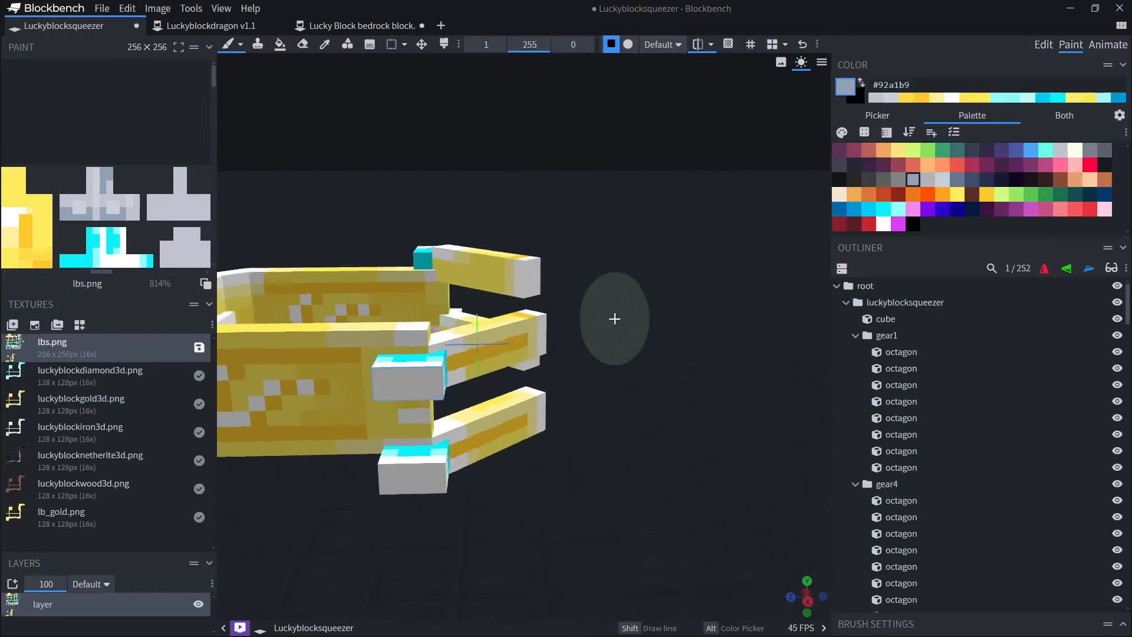
left_click_drag(615, 319, 739, 300)
right_click_drag(740, 300, 548, 311)
scroll(548, 311, "up", 3)
left_click(442, 273, "alt")
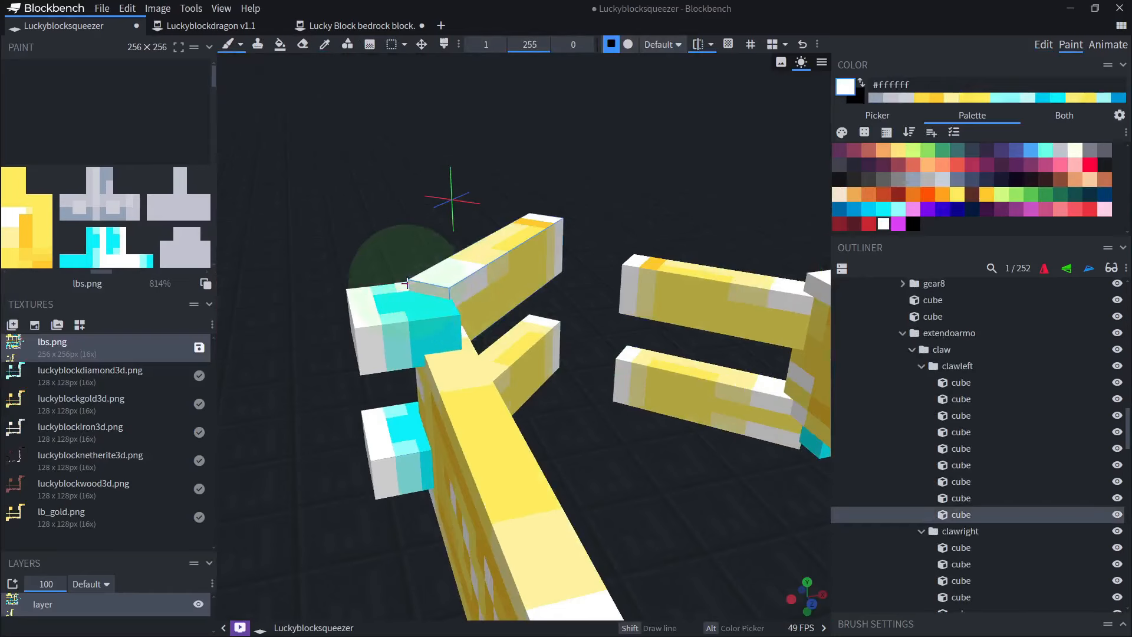
mouse_move(407, 260)
left_mouse_down()
mouse_move(460, 171)
mouse_move(425, 273)
mouse_move(532, 250)
left_mouse_up()
left_click_drag(682, 382, 667, 387)
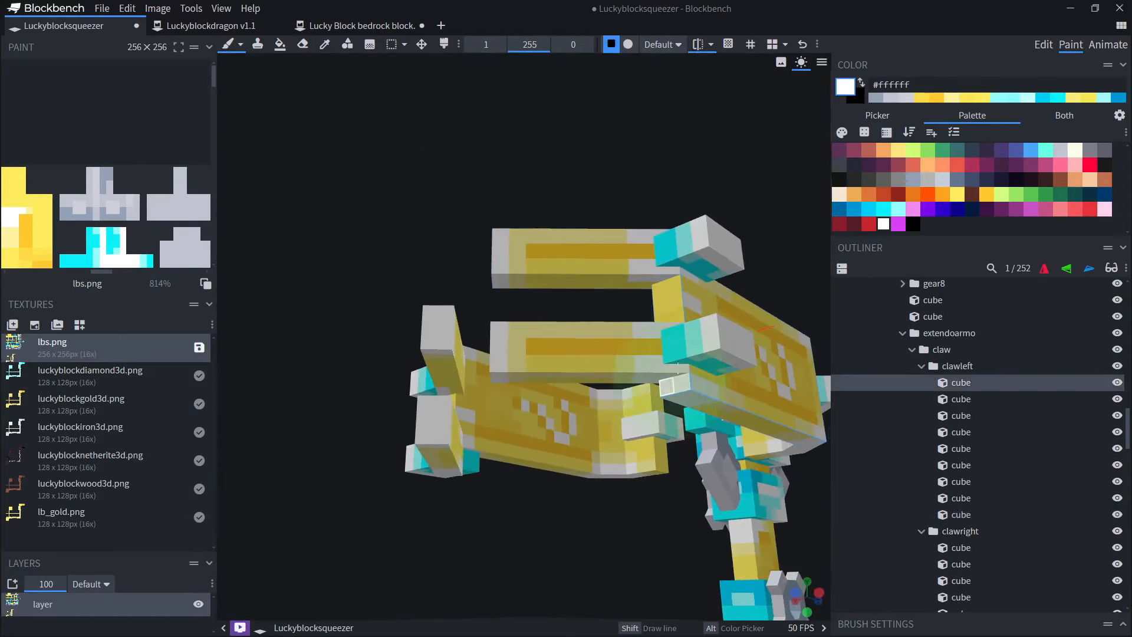
- Paint several pixels on the clawright cubes
left_click_drag(768, 202, 732, 241)
scroll(696, 307, "up", 4)
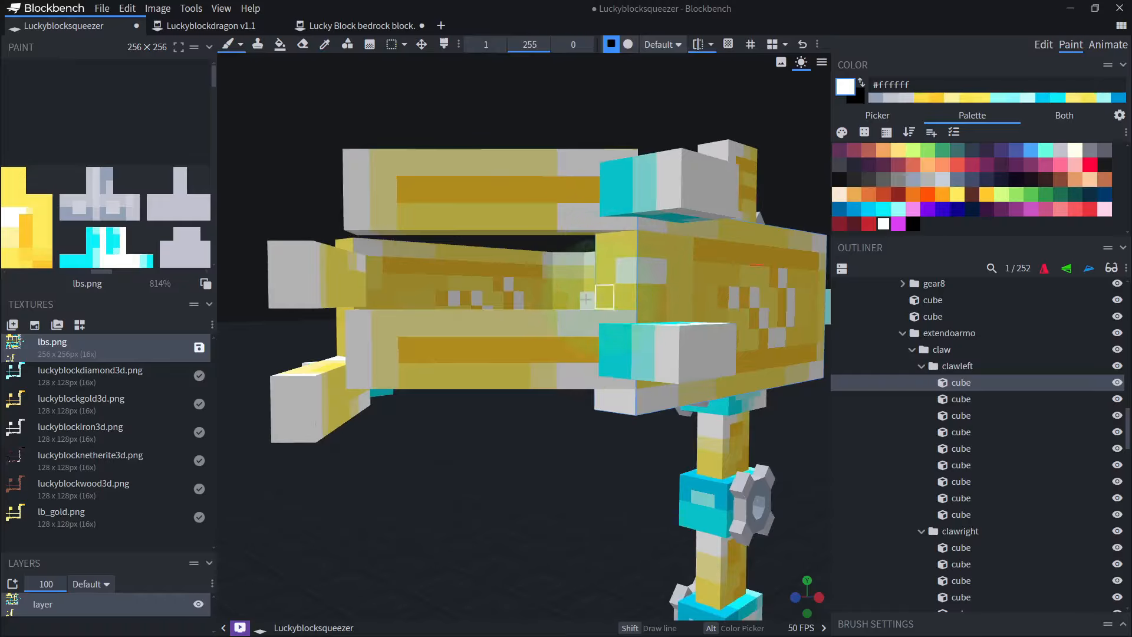
left_click_drag(447, 501, 751, 495)
right_click_drag(439, 406, 613, 429)
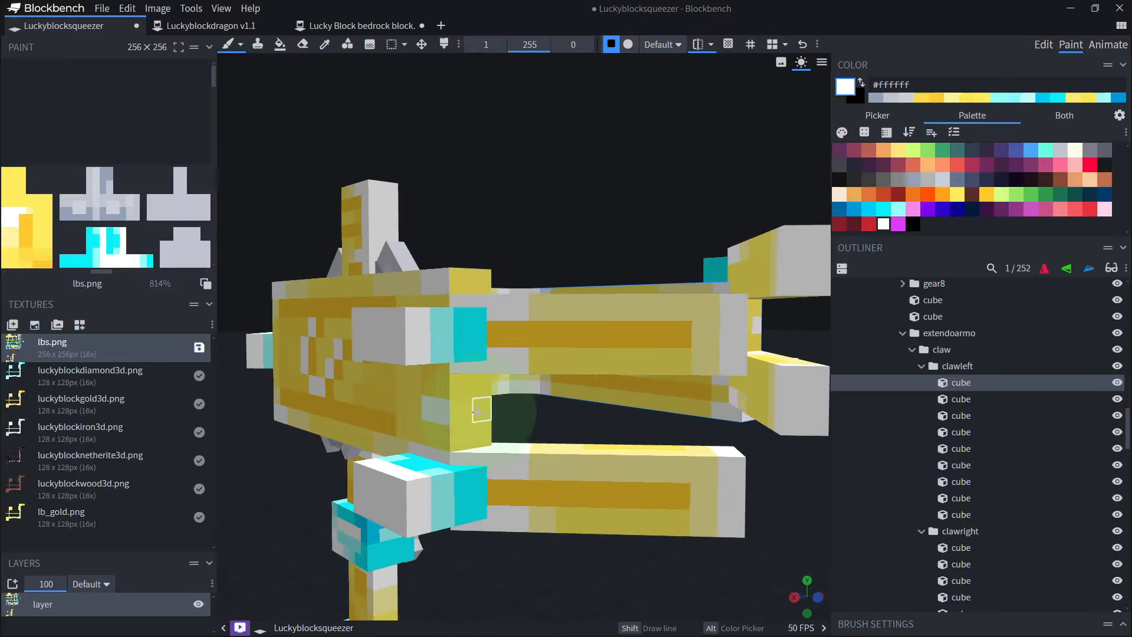
left_click(479, 412)
left_click(472, 369, "alt")
left_click(471, 386)
mouse_move(581, 590)
left_mouse_down()
mouse_move(664, 630)
mouse_move(465, 480)
mouse_move(622, 506)
left_mouse_up()
- Pick yellow #ffda3e and paint claw pixels yellow, then return to Animate mode
left_click(710, 280, "alt")
left_click(709, 295)
mouse_move(781, 498)
left_mouse_down()
mouse_move(475, 511)
mouse_move(748, 501)
left_mouse_up()
scroll(475, 511, "down", 2)
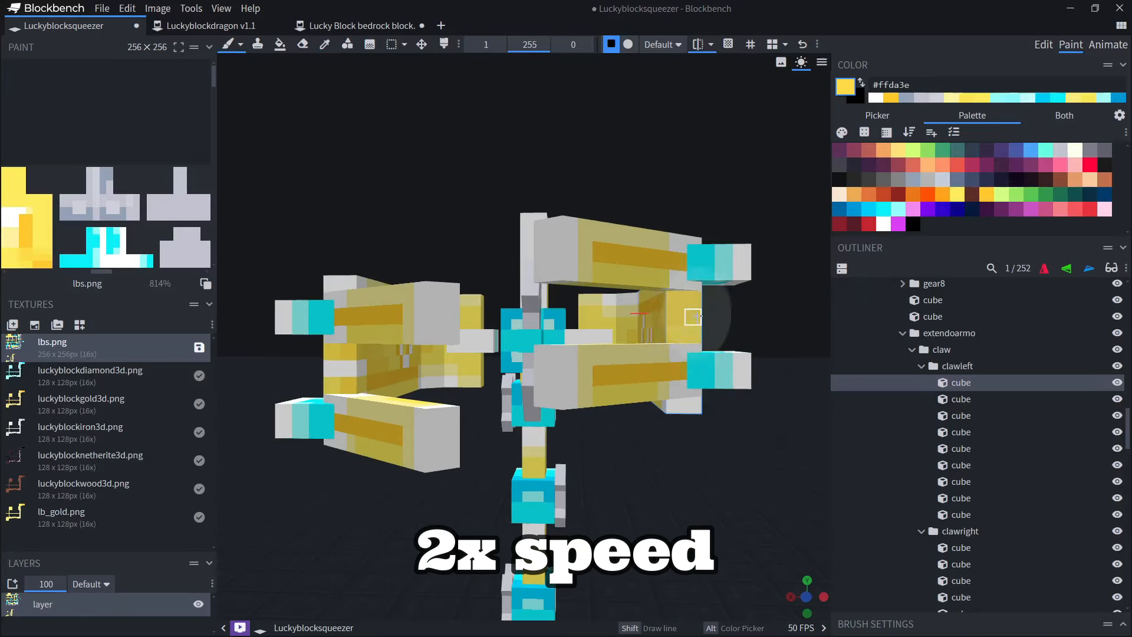
left_click_drag(737, 377, 596, 389)
left_click(328, 374)
left_click(642, 319, "alt")
mouse_move(595, 501)
left_mouse_down()
mouse_move(422, 501)
mouse_move(707, 498)
left_mouse_up()
left_click(660, 311)
scroll(435, 500, "down", 4)
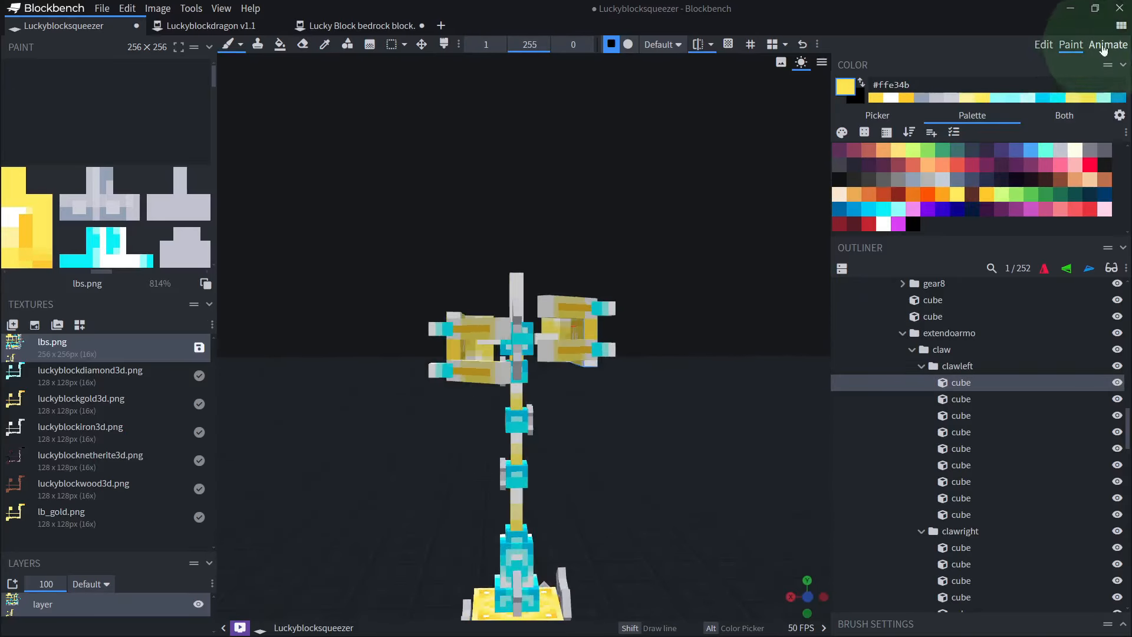
left_click(1106, 45)
- Switch from Animate back to Edit mode
right_click_drag(738, 260, 686, 225)
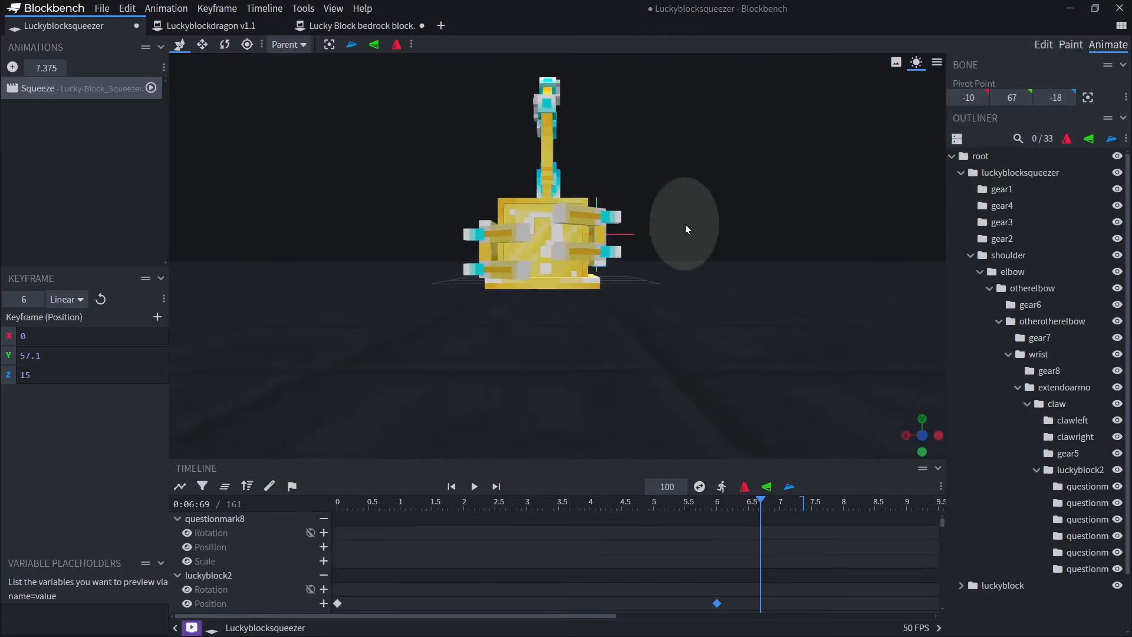
left_click_drag(723, 239, 698, 270)
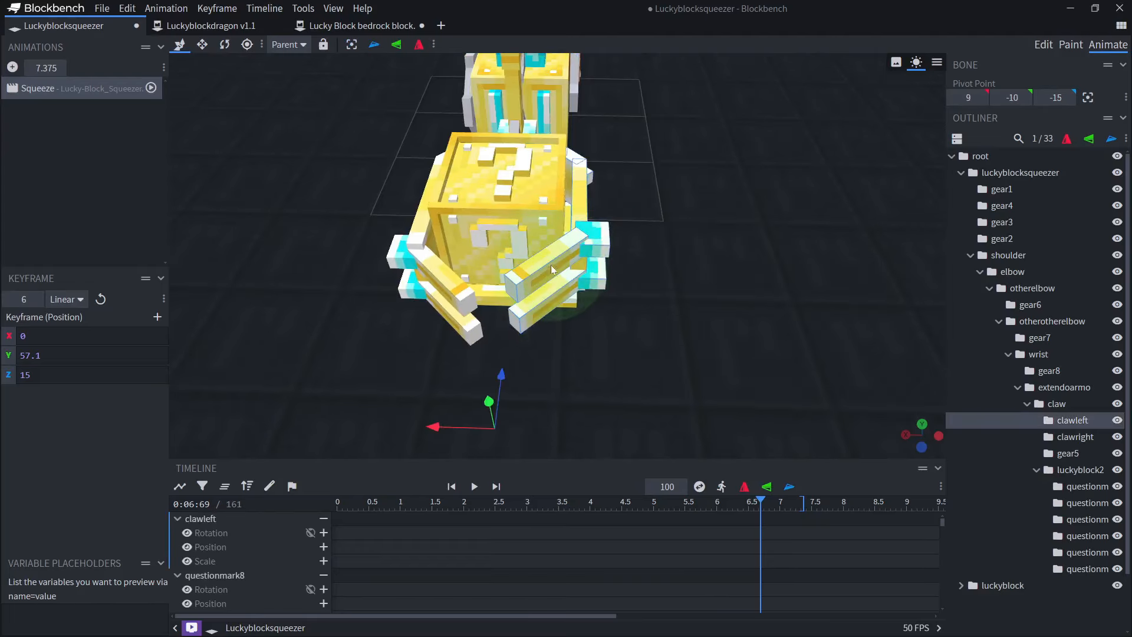
left_click(1033, 47)
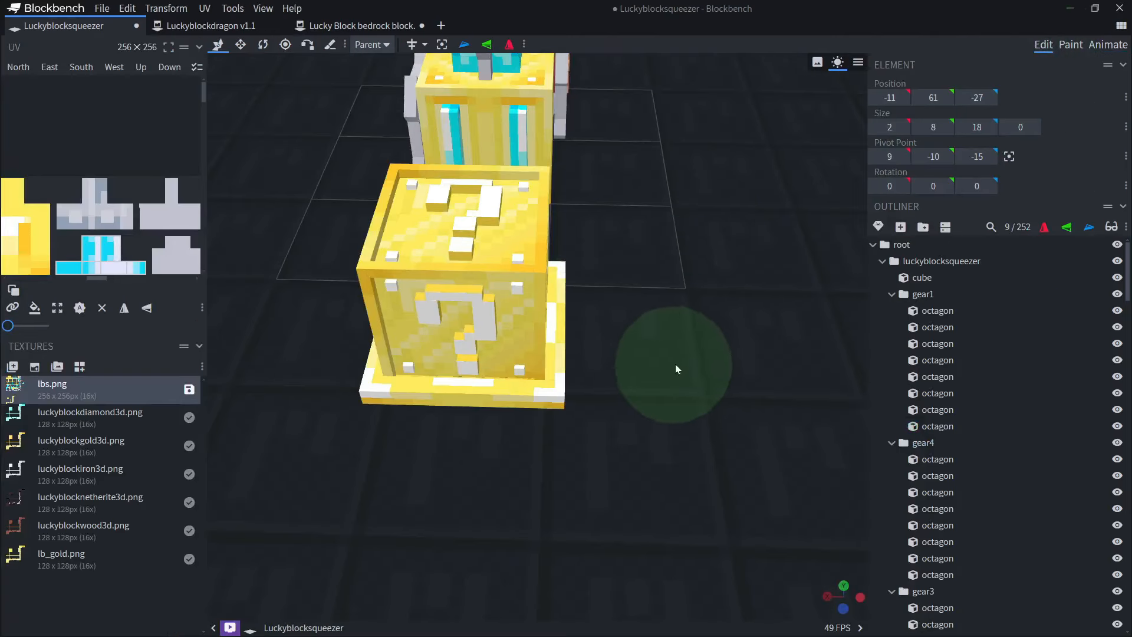
left_click(1104, 43)
left_click(1042, 48)
- Select two clawleft finger cubes and group them as fingiesleft
left_click_drag(655, 443, 653, 409)
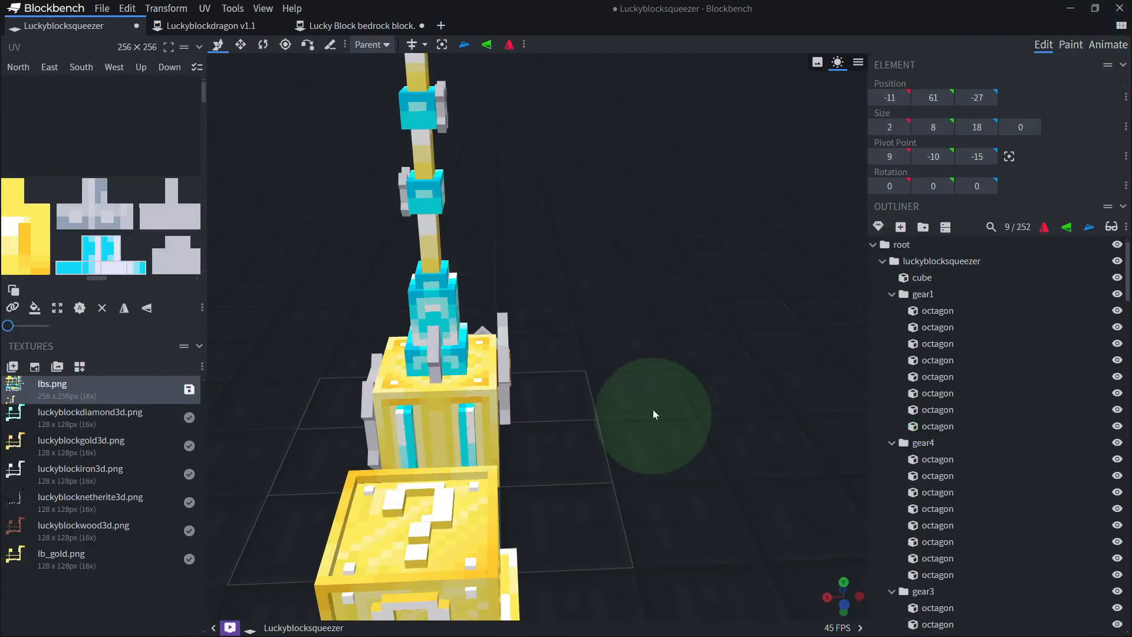
scroll(654, 401, "down", 5)
right_click_drag(656, 291, 656, 348)
scroll(656, 348, "up", 3)
left_click(494, 198)
left_click(493, 224, "shift")
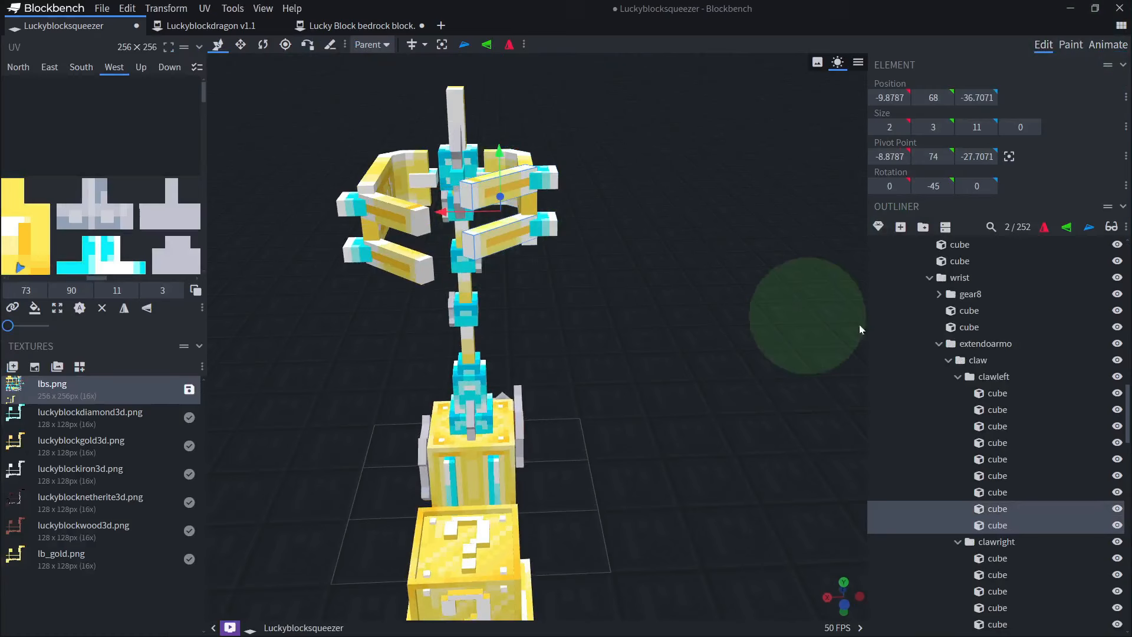
left_click(923, 227)
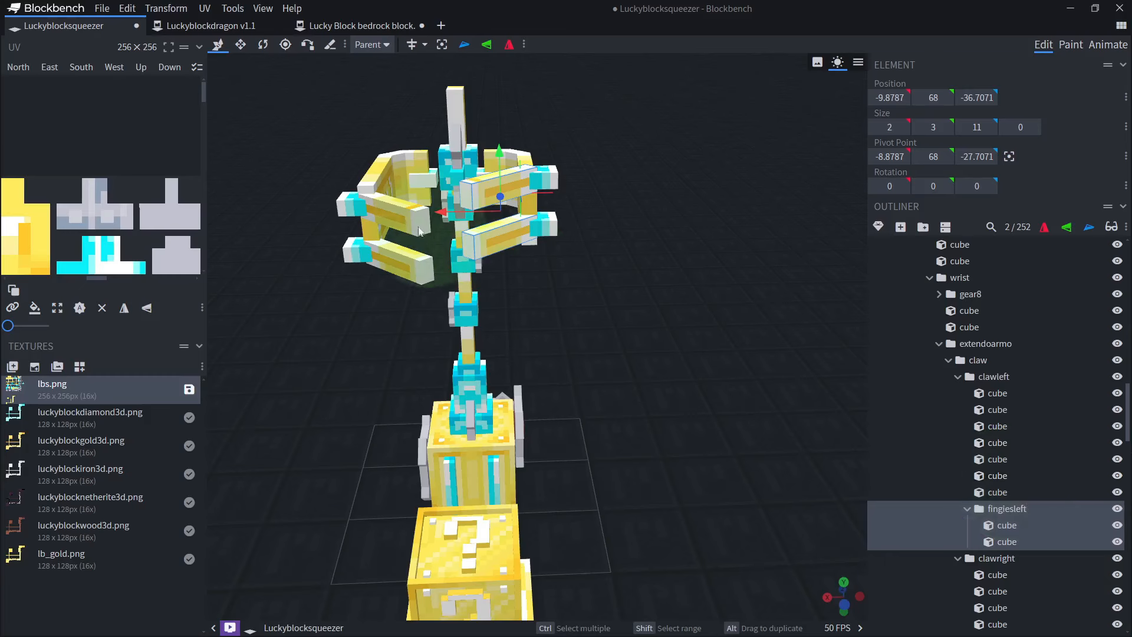
- Group the four right-claw finger cubes as fingiesright
left_click(406, 276)
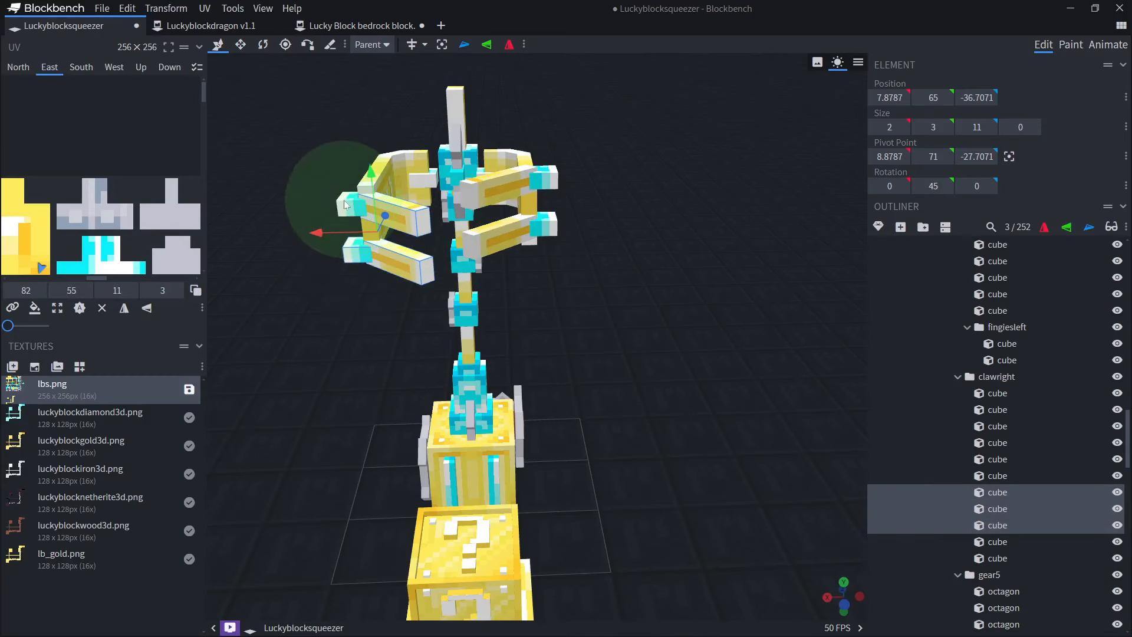
left_click(346, 204, "ctrl")
right_click_drag(435, 246, 465, 283)
left_click(923, 227)
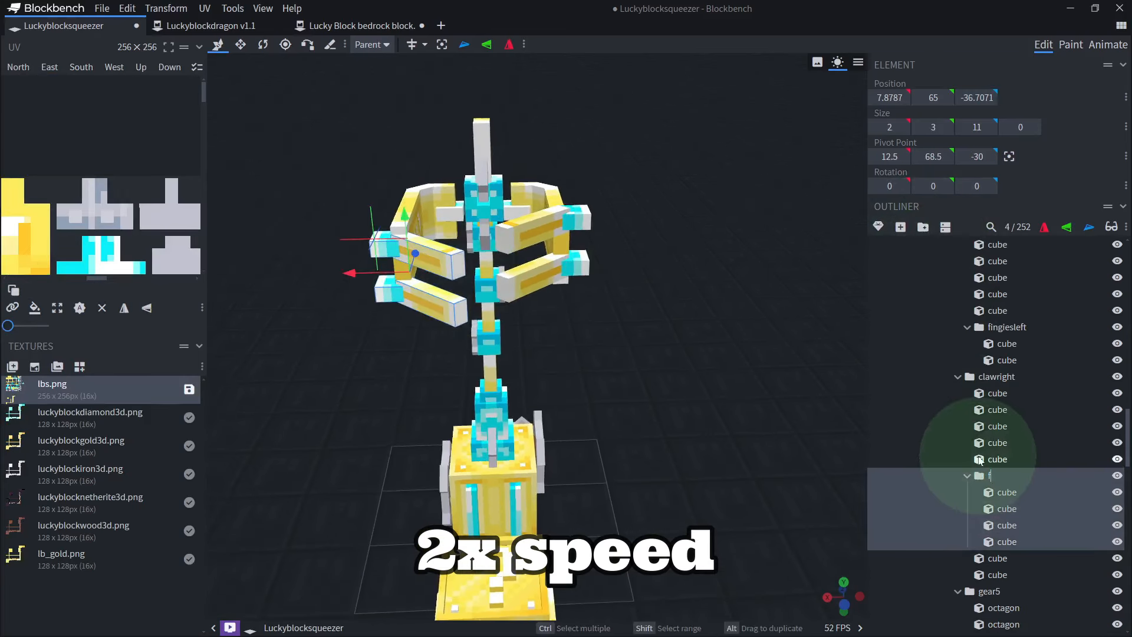
- Move two more left finger cubes into the fingiesleft group
left_click(581, 215)
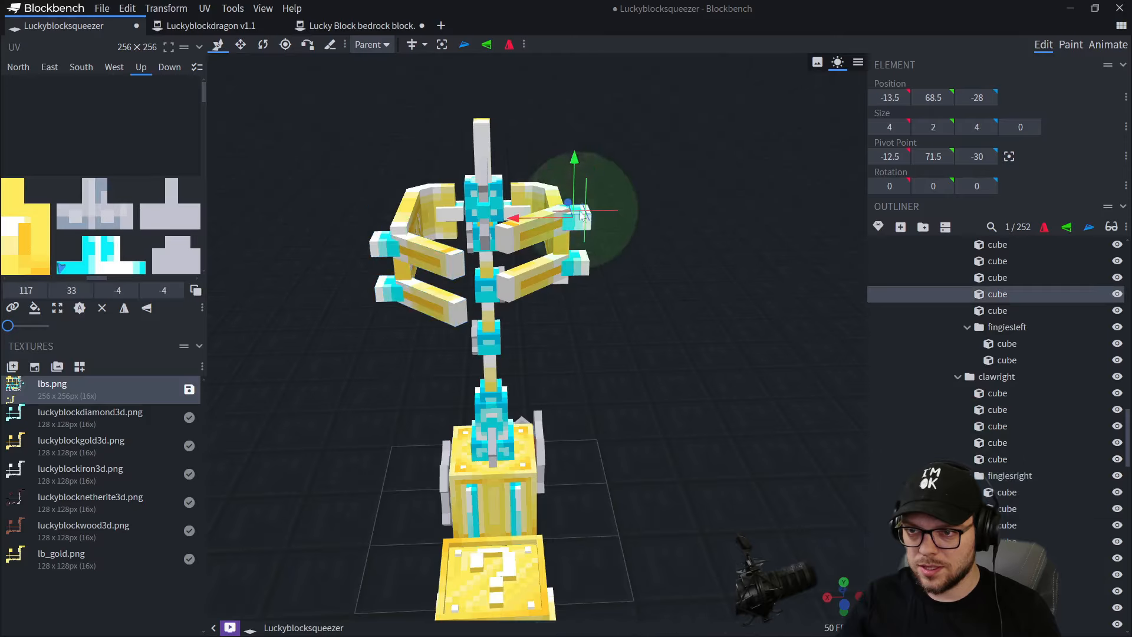
left_click_drag(1002, 312, 1004, 329)
right_click_drag(748, 274, 755, 368)
- Centre the fingiesleft pivot with the Pivot tool and inspect the left finger hinge
left_click(1000, 296)
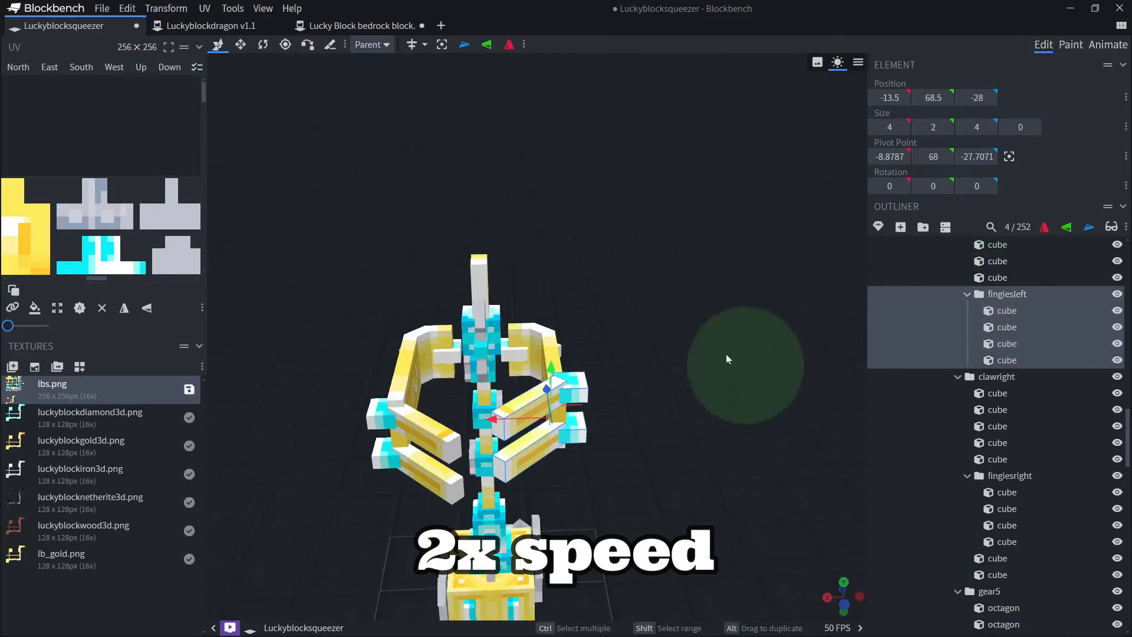
left_click(285, 45)
left_click(442, 46)
left_click_drag(731, 389, 793, 468)
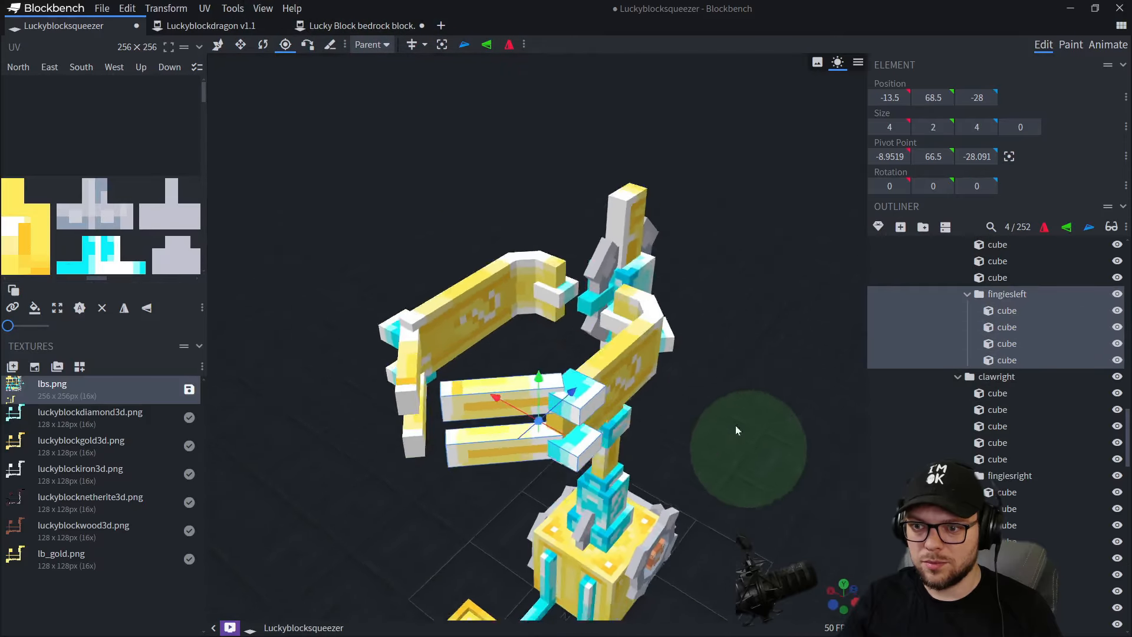
scroll(737, 431, "up", 3)
right_click_drag(743, 443, 686, 372)
left_click_drag(687, 373, 744, 394)
right_click_drag(518, 413, 541, 420)
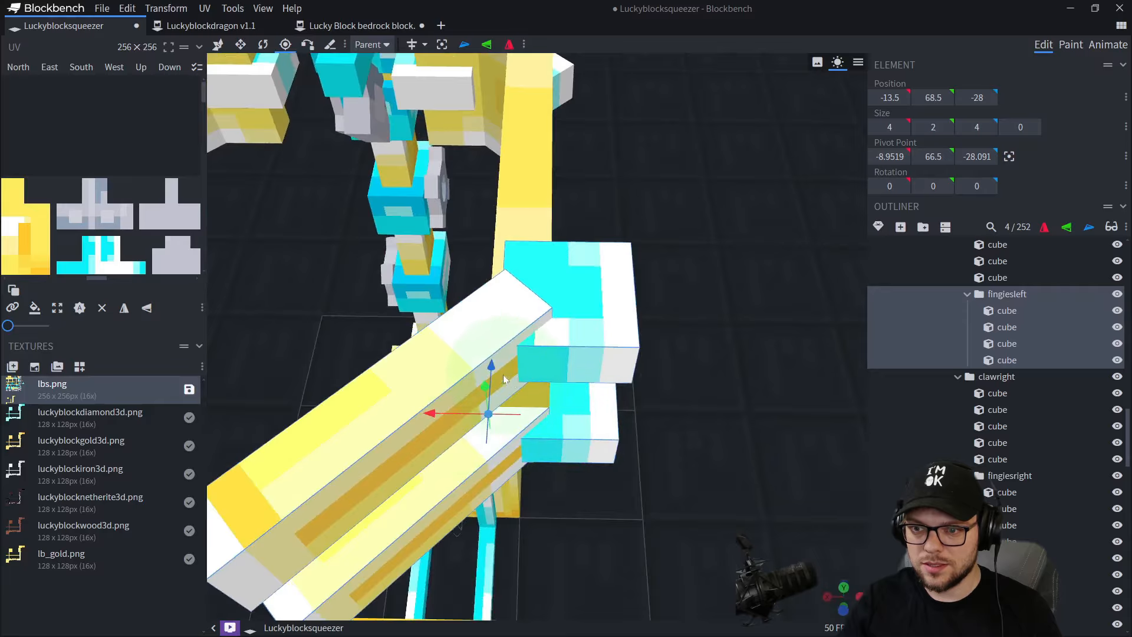
left_click_drag(739, 409, 825, 423)
right_click_drag(829, 425, 594, 393)
scroll(594, 394, "up", 3)
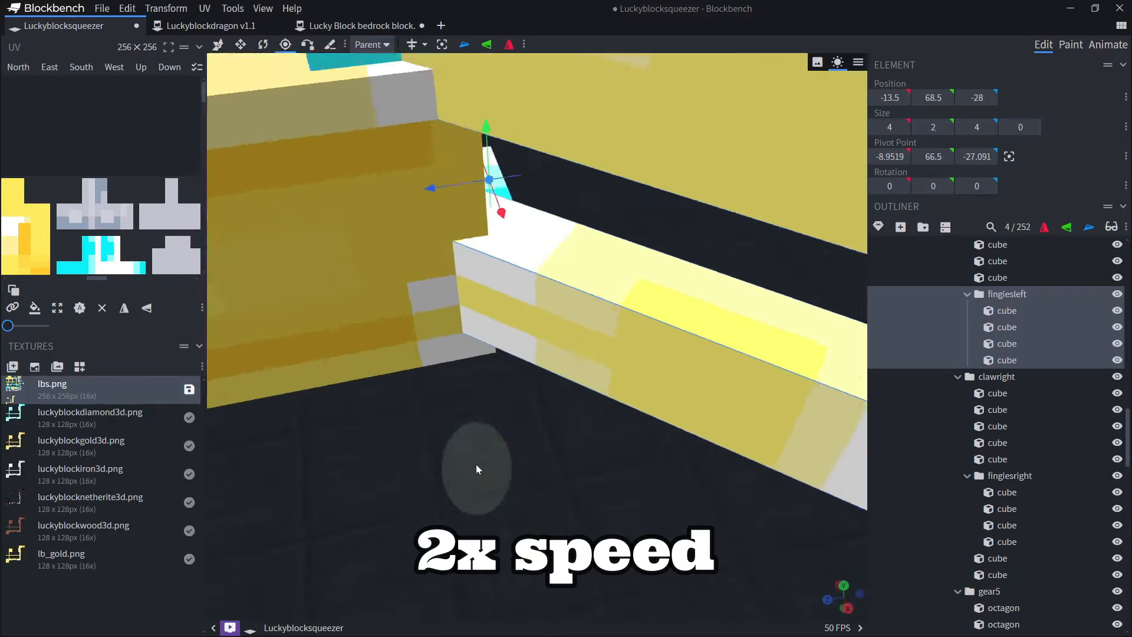
left_click_drag(476, 465, 638, 419)
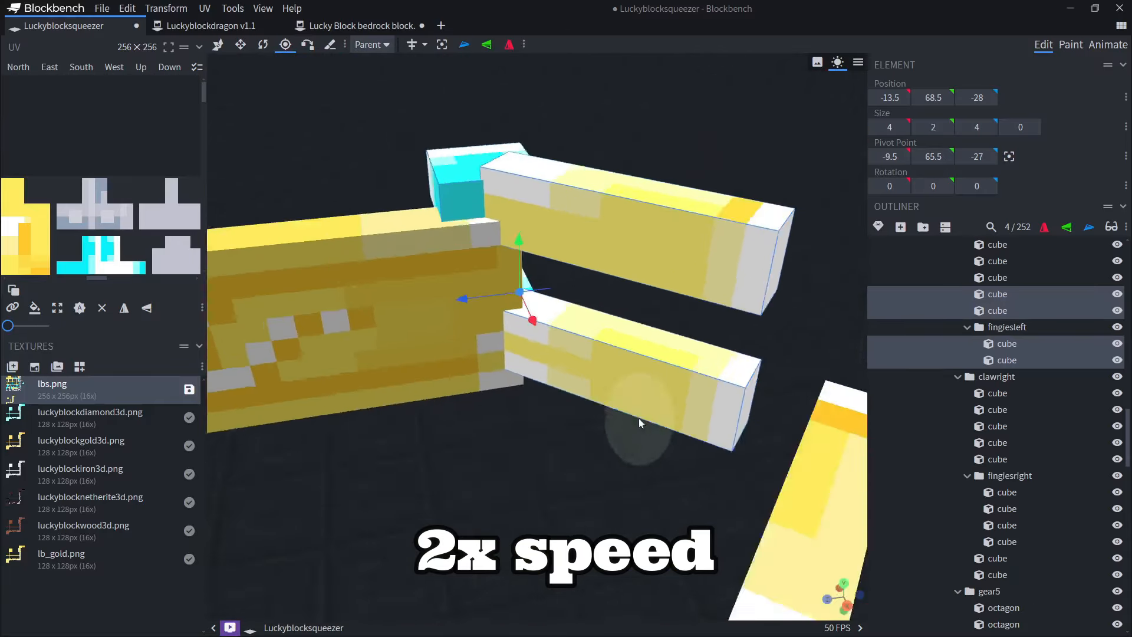
scroll(420, 374, "up", 5)
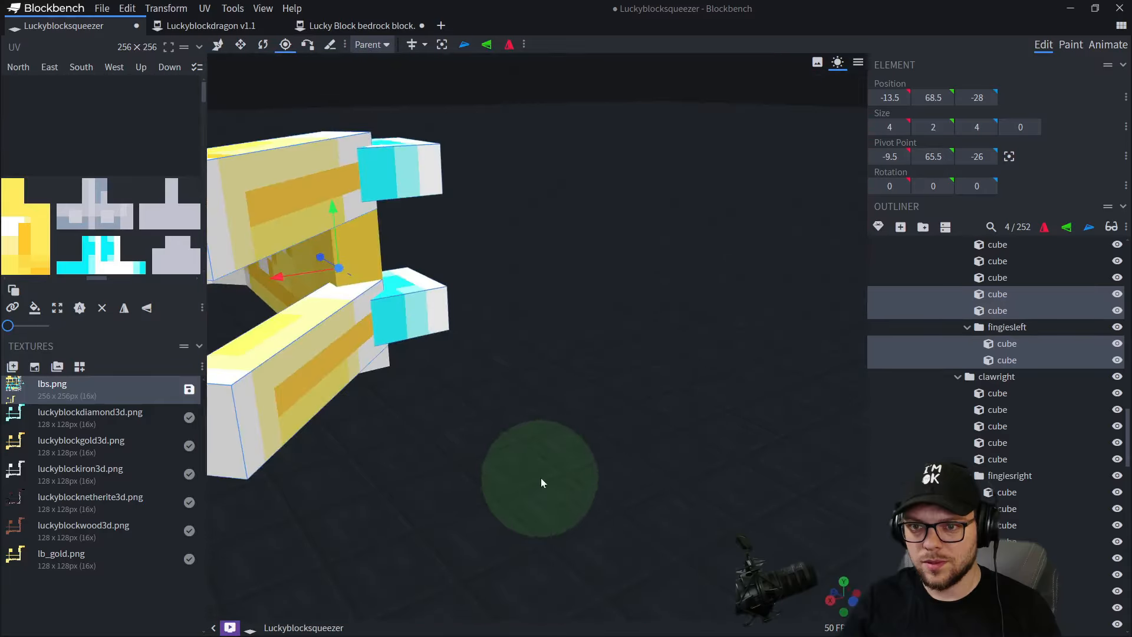
scroll(521, 481, "up", 2)
left_click_drag(521, 481, 306, 50)
scroll(565, 511, "up", 4)
- Recentre the fingiesleft pivot and set its X value to -12
left_click_drag(495, 269, 572, 356)
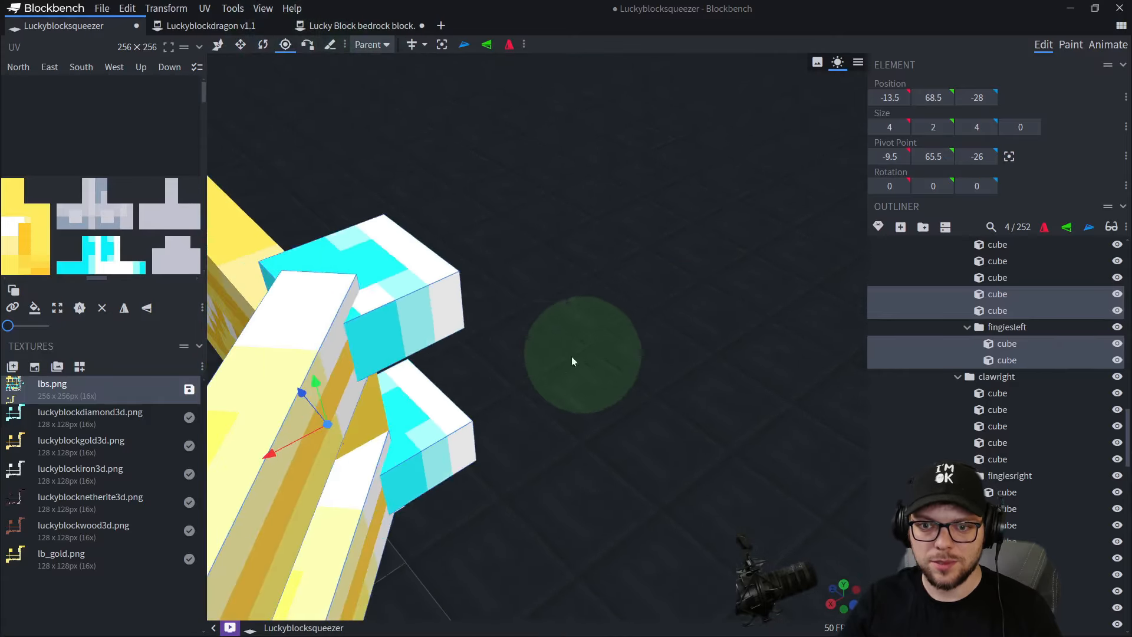
left_click_drag(311, 409, 565, 469)
scroll(565, 469, "down", 3)
left_click(1006, 327)
left_click(440, 42)
left_click_drag(596, 401, 656, 320)
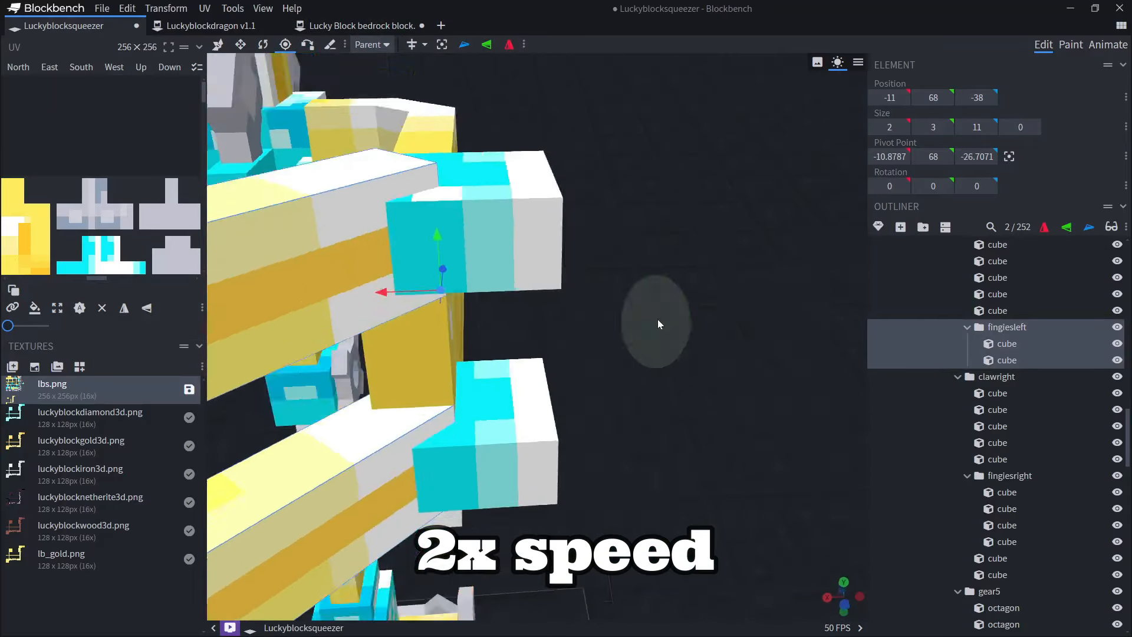
scroll(590, 342, "up", 4)
left_click_drag(507, 407, 456, 369)
left_click(890, 156)
type("-12")
left_click_drag(548, 377, 413, 401)
scroll(448, 389, "down", 5)
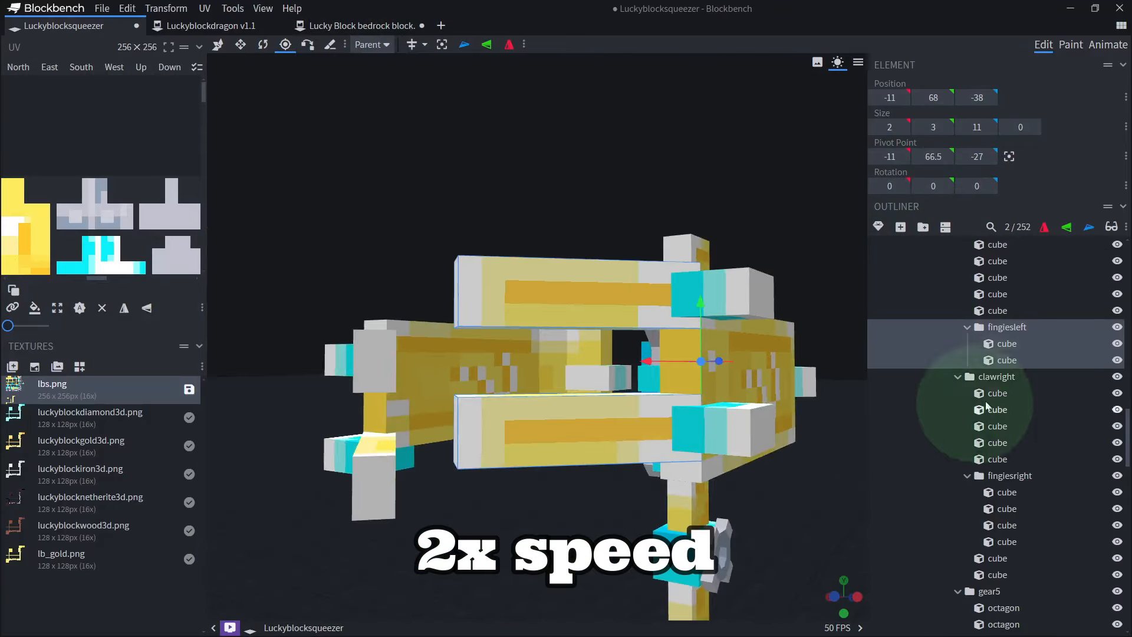
- Centre the fingiesright pivot, drag it to the right fingers' hinge, and return to Animate
left_click(1009, 476)
left_click(441, 45)
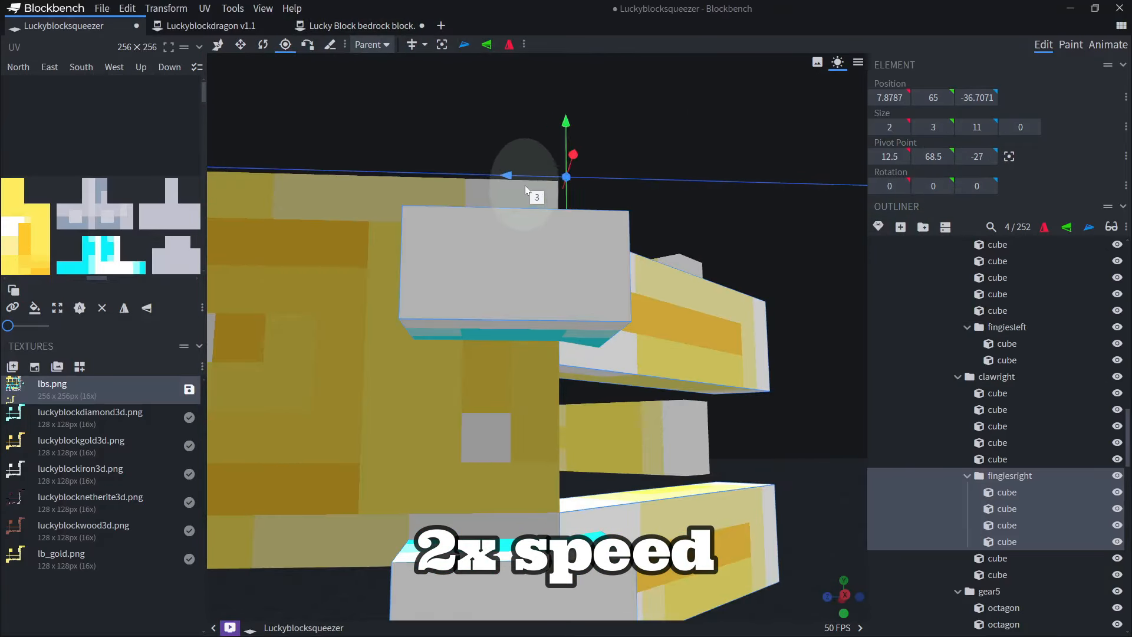
middle_click_drag(522, 254, 377, 295)
left_click_drag(296, 348, 330, 347)
left_click_drag(391, 298, 391, 425)
middle_click_drag(590, 419, 685, 388)
scroll(596, 404, "down", 2)
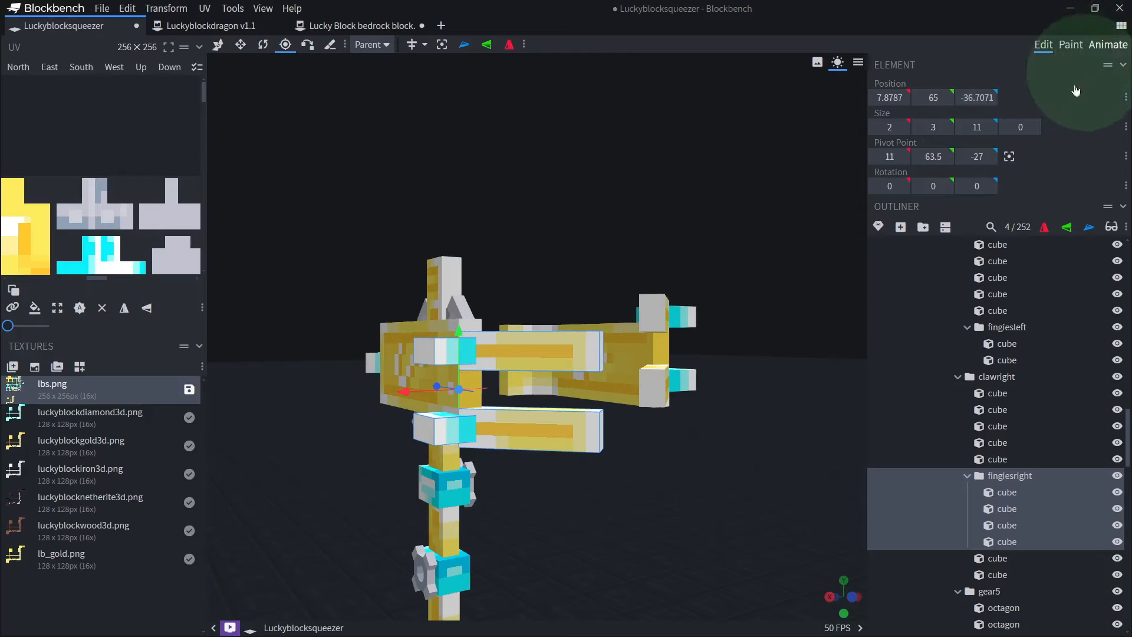
left_click(1108, 44)
- Scrub to about 6.04 s and rotate fingiesright to key the fingers closing
right_click_drag(745, 384, 731, 145)
right_click_drag(732, 336, 700, 96)
left_click_drag(704, 295, 777, 306)
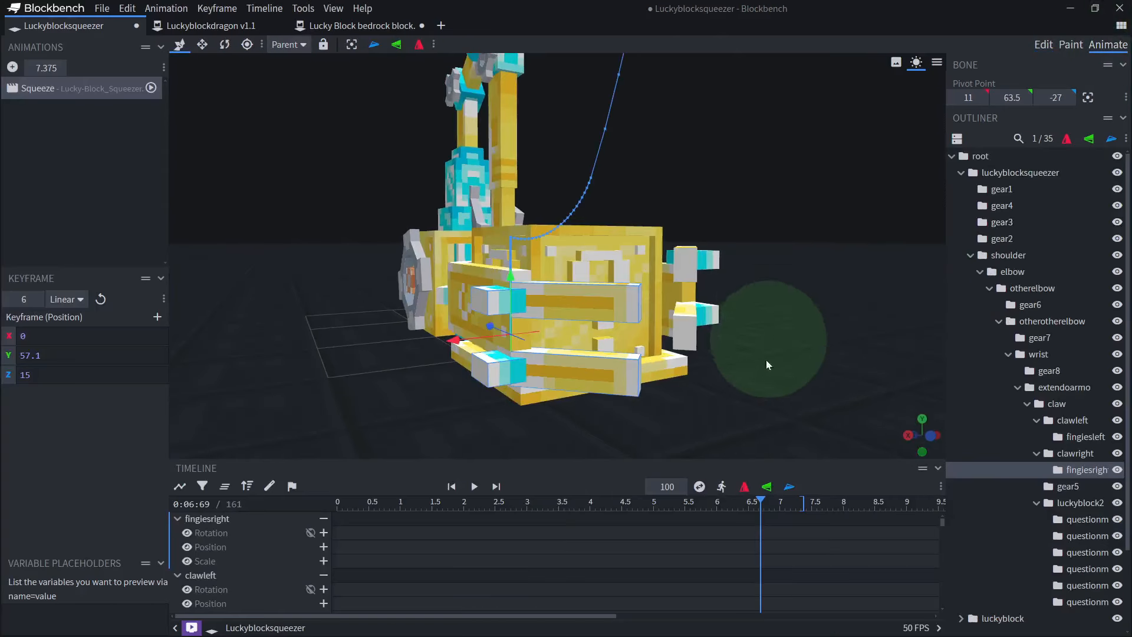
mouse_move(723, 504)
left_mouse_down()
mouse_move(576, 522)
mouse_move(712, 523)
left_mouse_up()
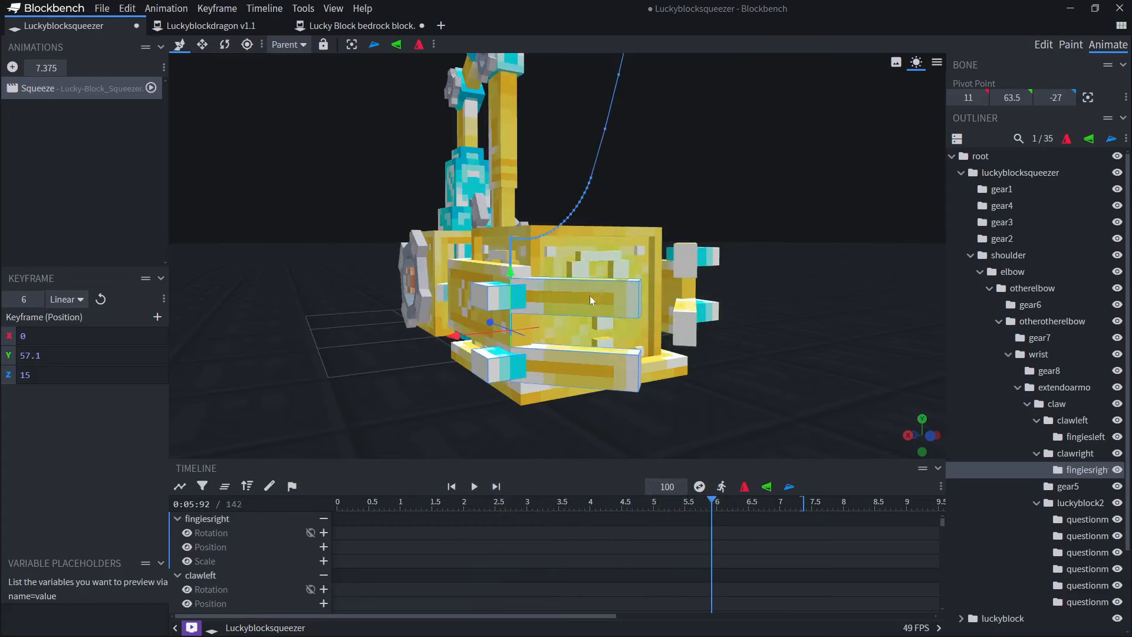
left_click_drag(819, 347, 713, 373)
key("r")
right_click_drag(702, 375, 752, 318)
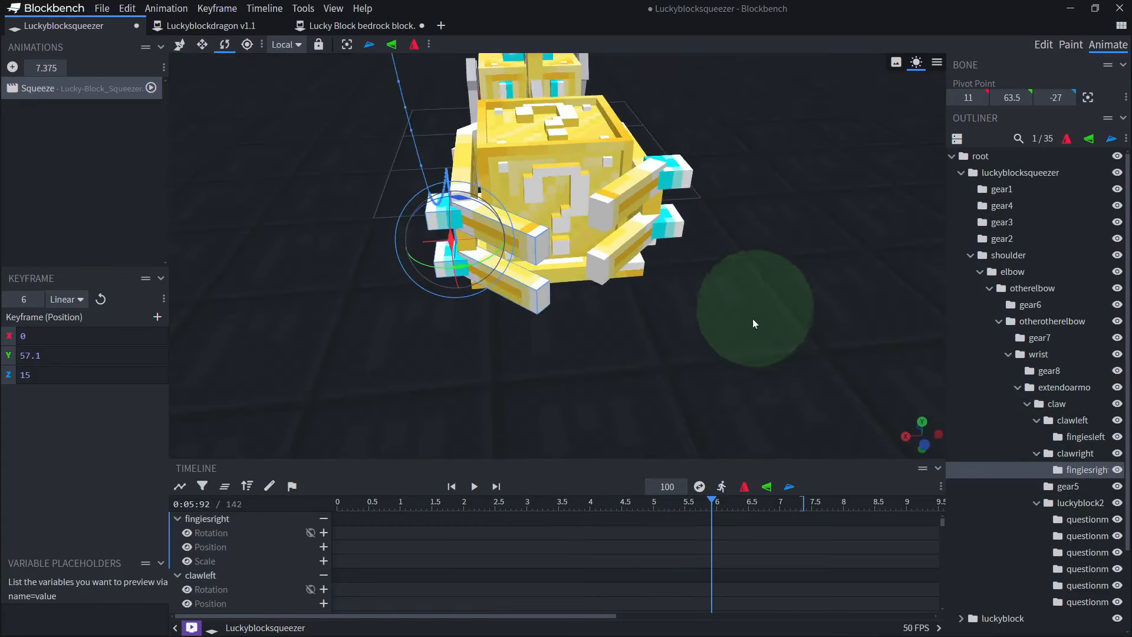
scroll(753, 319, "up", 2)
left_click_drag(712, 501, 719, 503)
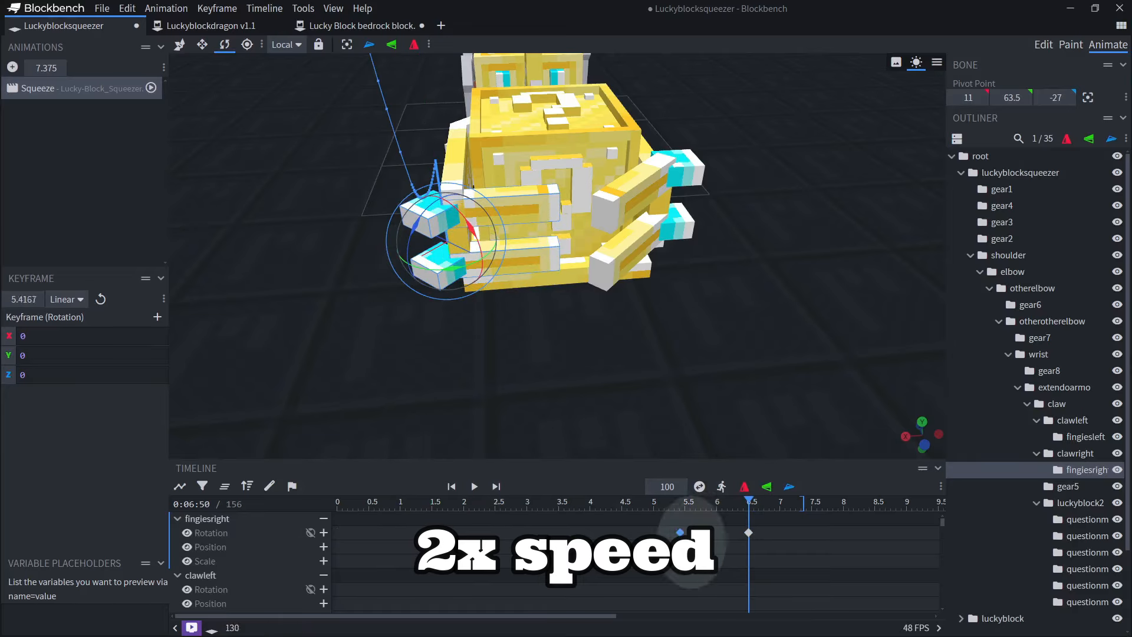
- Paste the finger rotation keyframes onto fingiesleft and rewind to the start
left_click(1072, 437)
key("ctrl+v")
key("Home")
scroll(709, 294, "down", 5)
left_click_drag(708, 294, 680, 382)
- Play the Squeeze animation and watch the claw fingers close from several angles
key("space")
scroll(635, 382, "up", 4)
right_click_drag(703, 382, 731, 366)
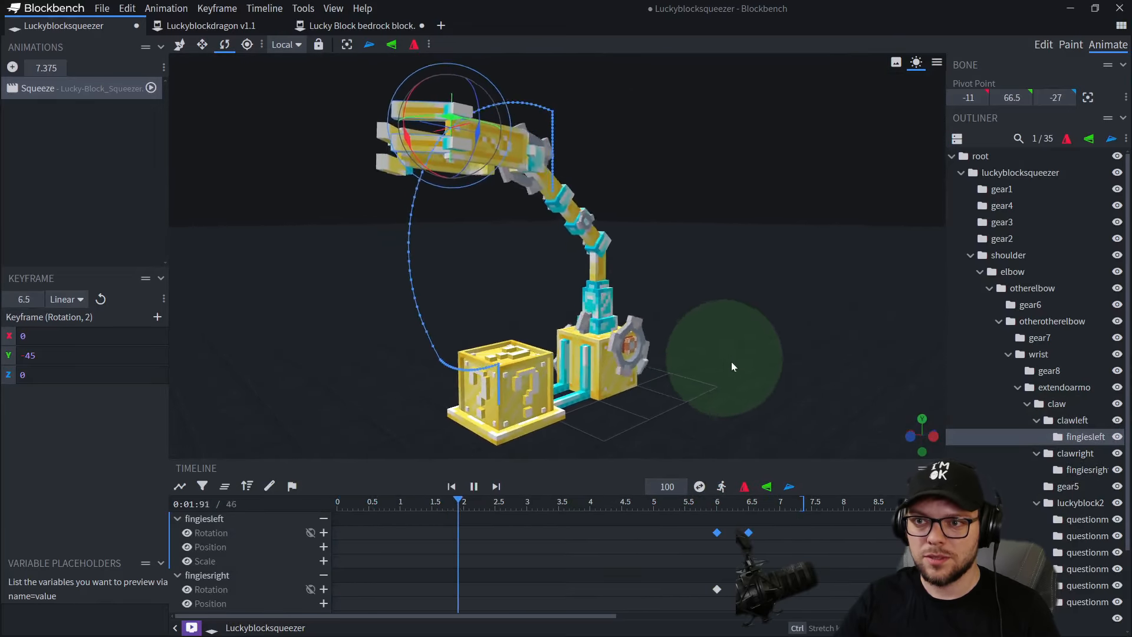
left_click_drag(731, 365, 715, 399)
right_click_drag(714, 399, 666, 348)
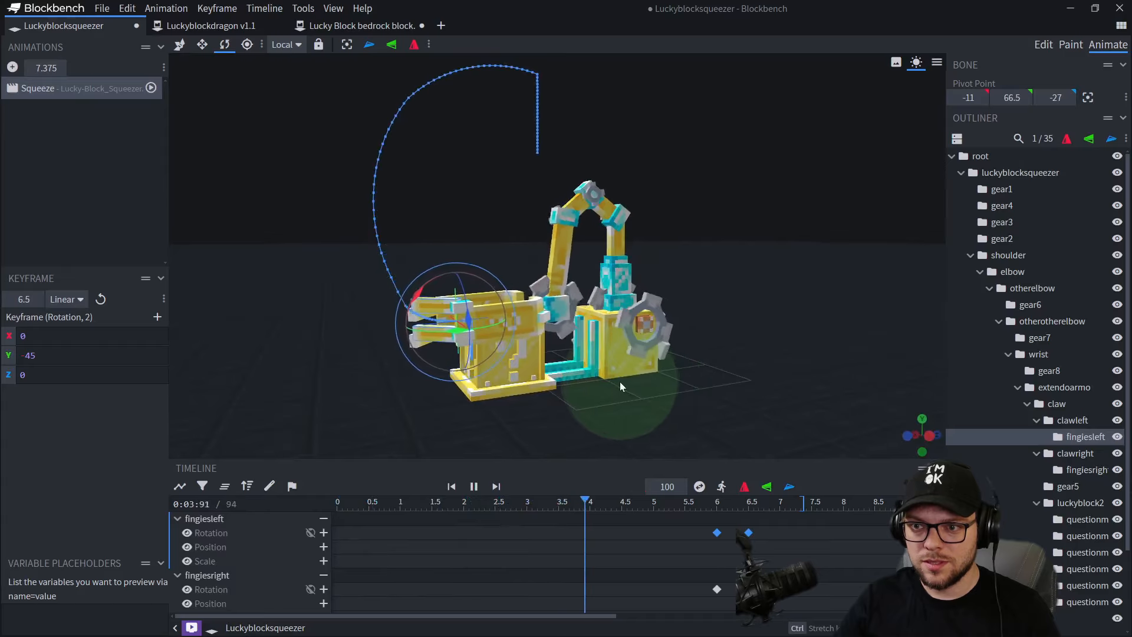
right_click_drag(610, 418, 622, 369)
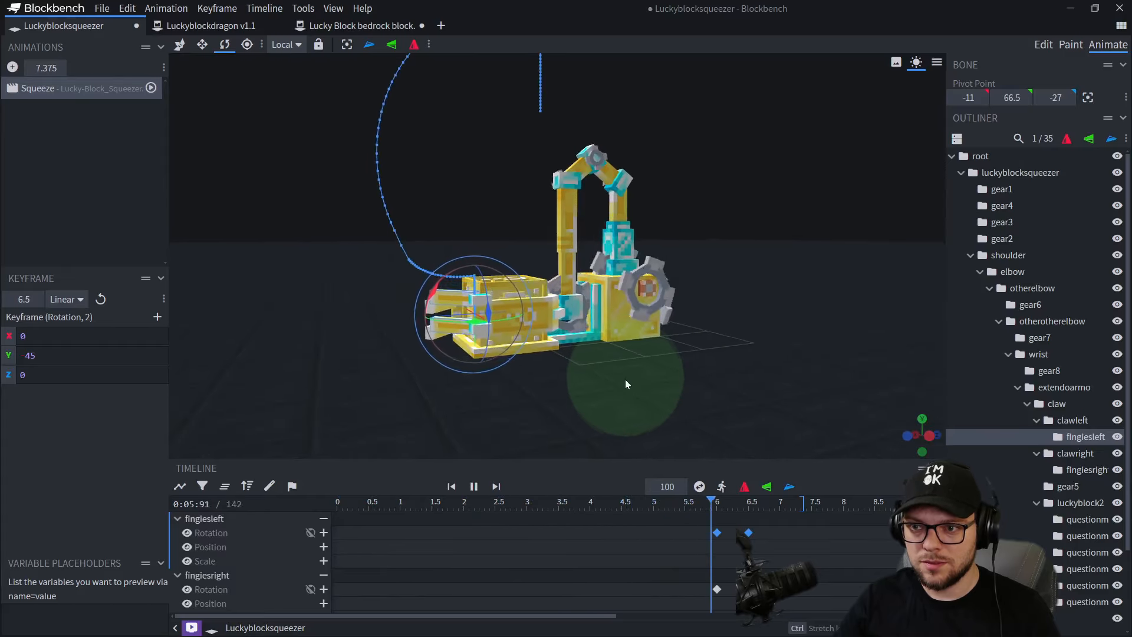
left_click_drag(623, 384, 698, 394)
key("space")
right_click_drag(698, 394, 742, 382)
- Move the animation time to about 6.54 s for the next fingiesleft keyframe
left_click_drag(711, 515, 751, 502)
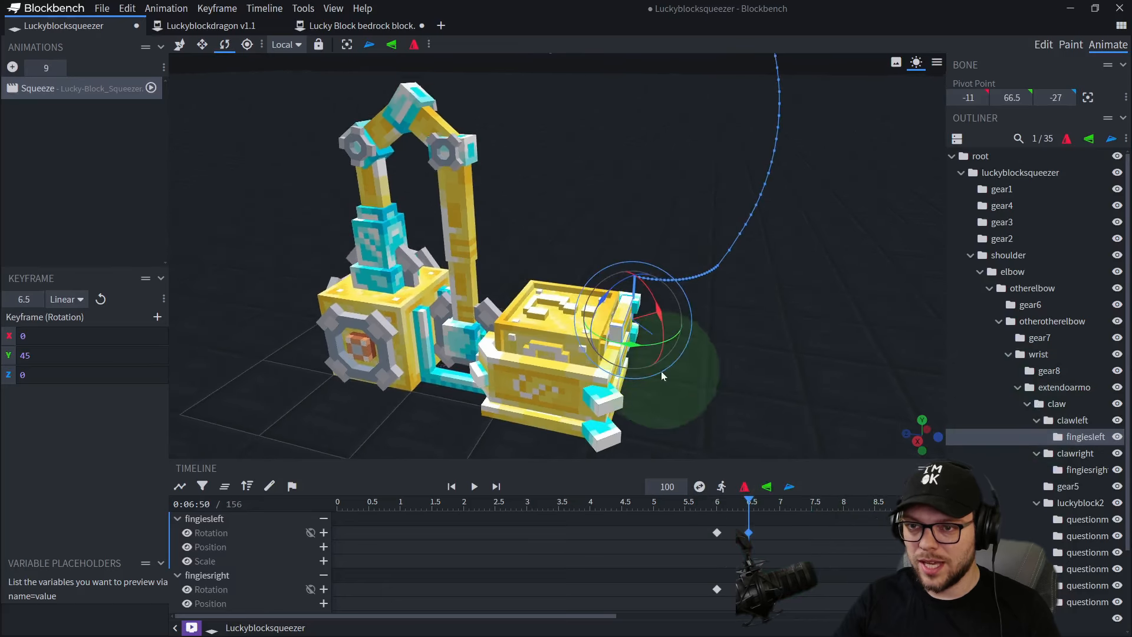
left_click_drag(661, 371, 669, 228)
left_click(1063, 436)
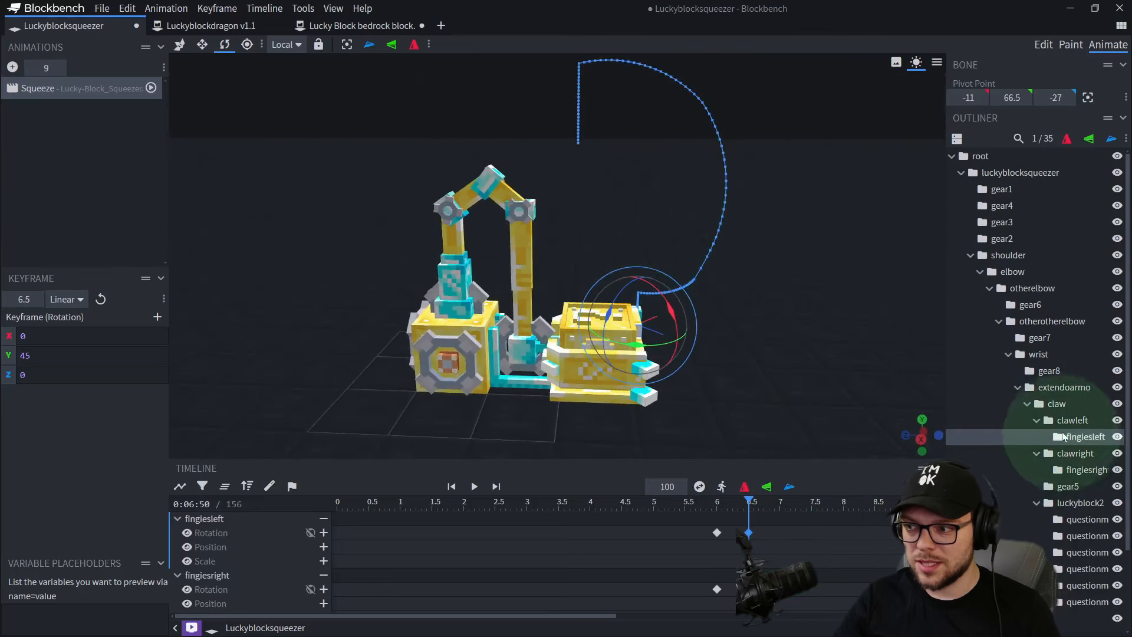
- Keyframe extendoarmo at 6.5 s and lift the arm with the block to Y 9 around 7 s
left_click(1067, 393)
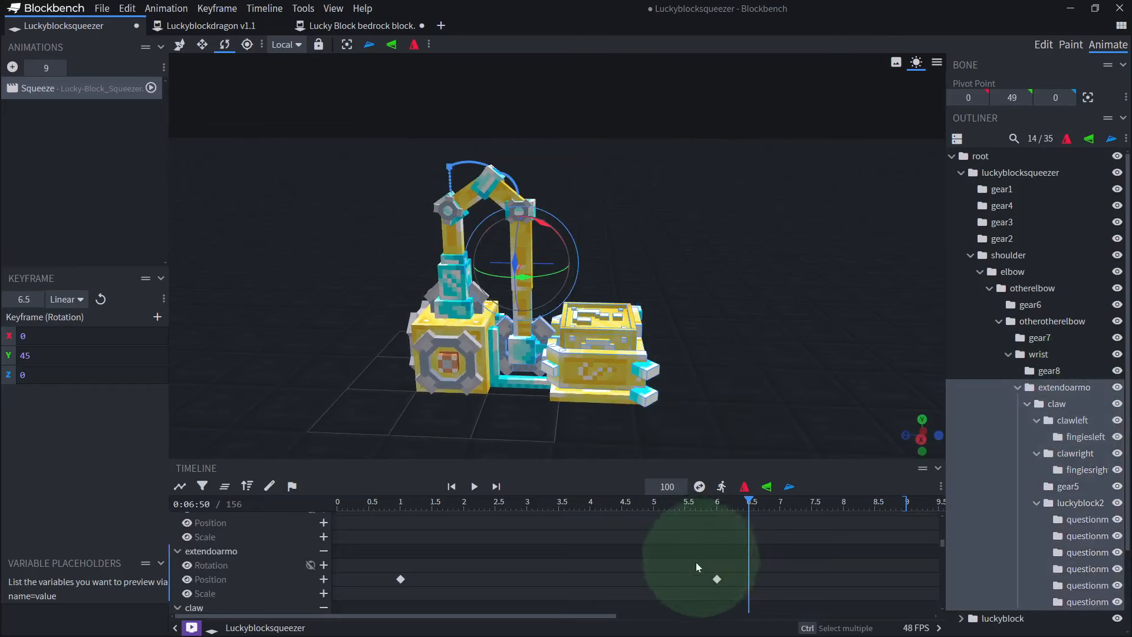
left_click(323, 580)
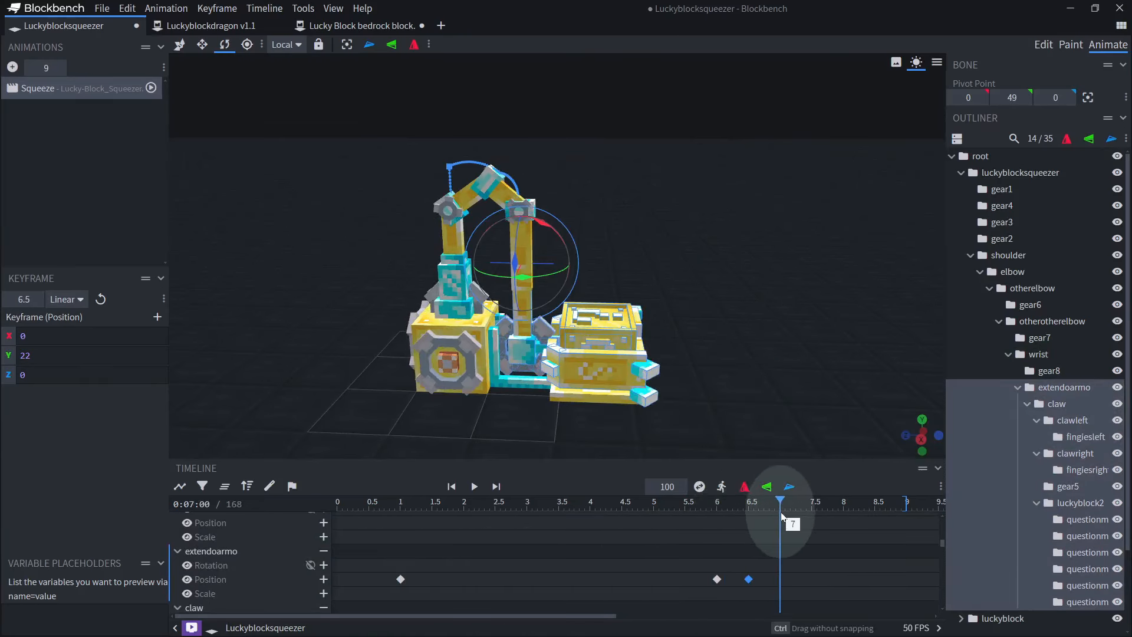
right_click_drag(760, 387, 745, 373)
key("v")
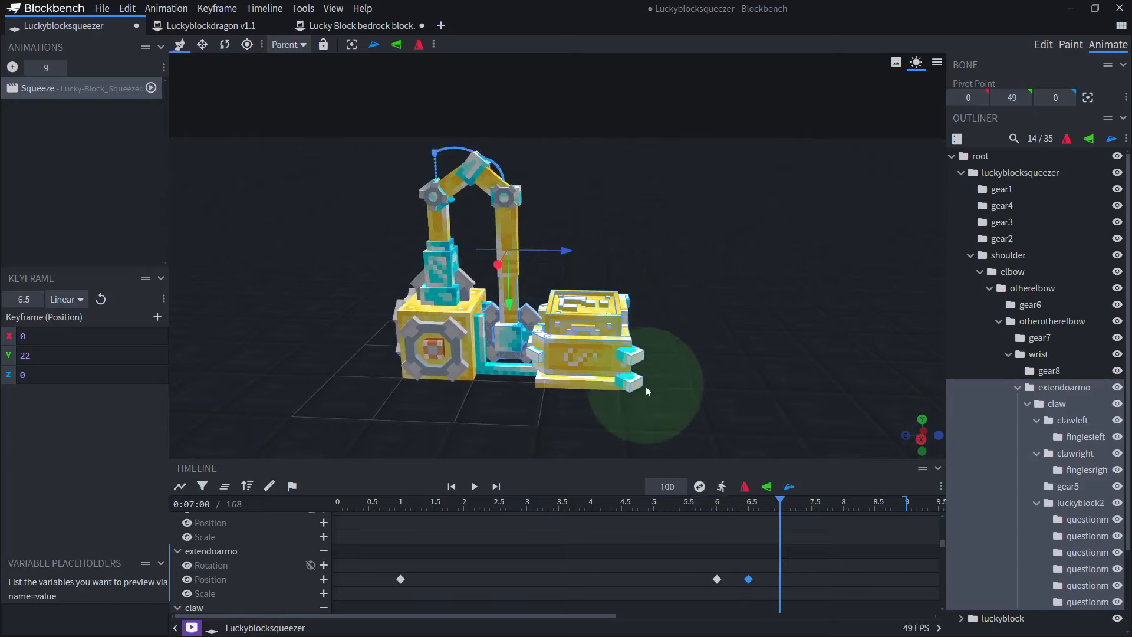
left_click_drag(516, 270, 523, 218)
scroll(619, 197, "up", 6)
right_click_drag(619, 191, 642, 247)
scroll(758, 236, "down", 5)
right_click_drag(758, 236, 702, 181)
right_click_drag(713, 219, 720, 226)
left_click_drag(720, 227, 675, 223)
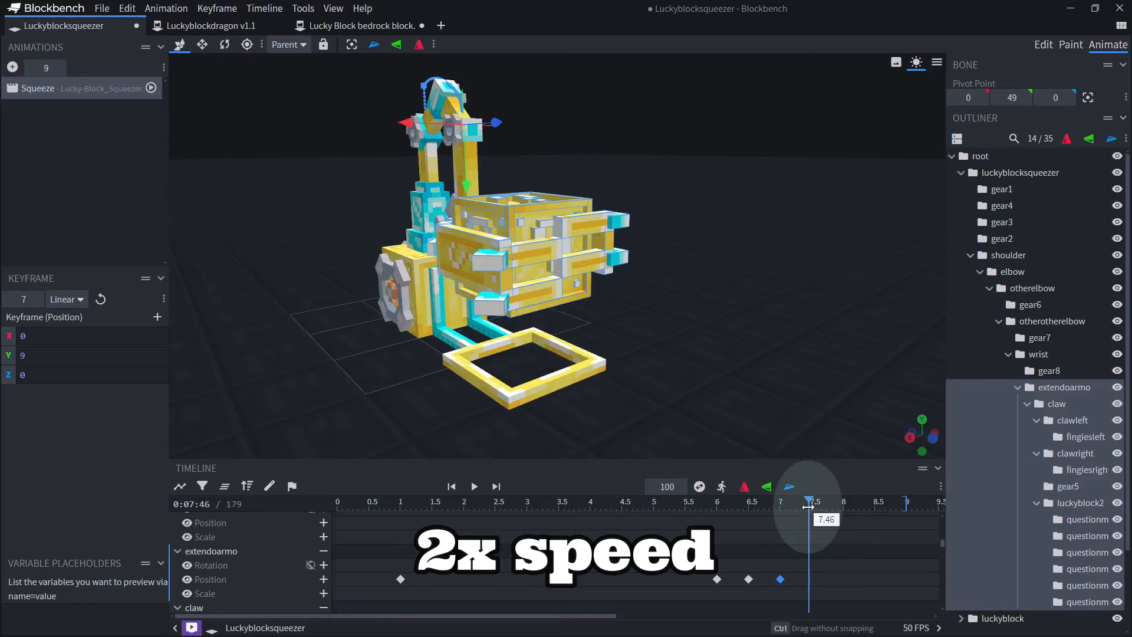
scroll(884, 378, "up", 5)
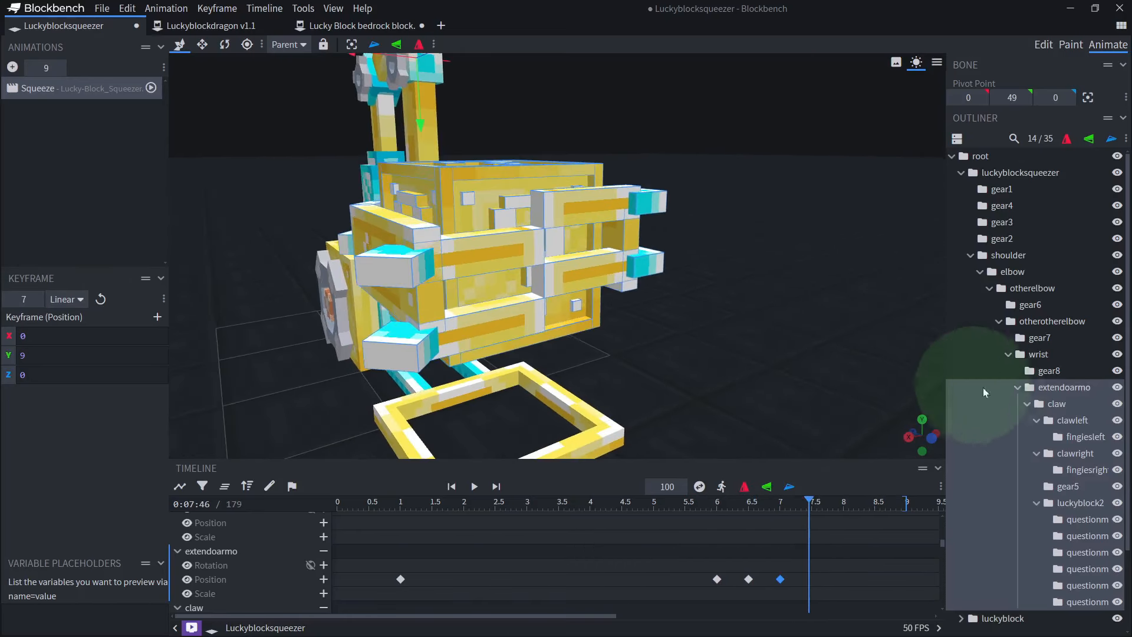
- Select clawleft with the Move tool and orbit to inspect the whole claw
left_click(1065, 423)
left_click_drag(787, 358, 599, 349)
scroll(725, 391, "up", 5)
scroll(686, 389, "down", 5)
key("v")
right_click_drag(599, 349, 626, 356)
left_click_drag(625, 351, 789, 407)
left_click_drag(471, 327, 696, 349)
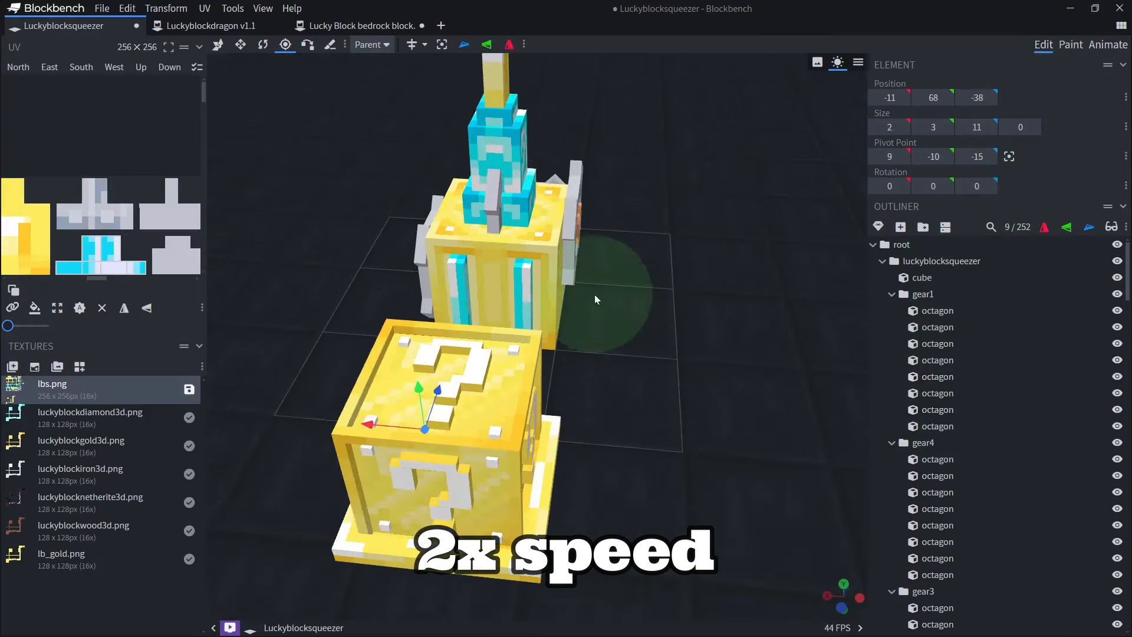
left_click_drag(595, 295, 737, 377)
- Select clawleft and shift its pivot to about -7 on Z
left_click(1007, 429)
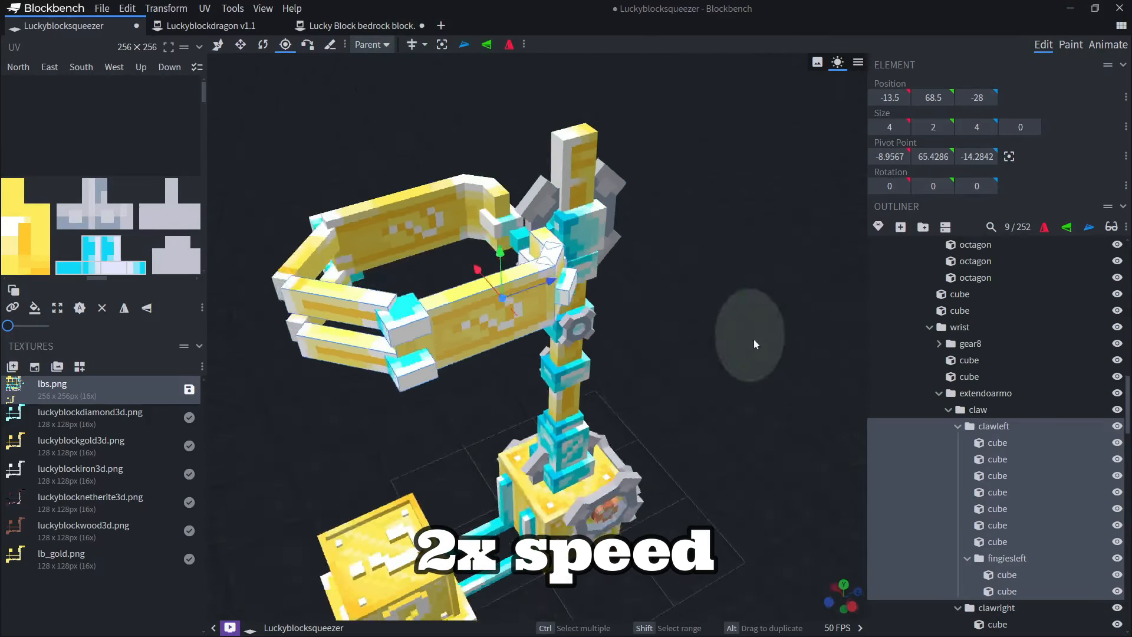
left_click_drag(753, 340, 843, 371)
scroll(708, 294, "up", 3)
left_click_drag(731, 283, 625, 377)
scroll(577, 354, "up", 5)
left_click_drag(592, 339, 600, 337)
right_click_drag(667, 295, 678, 412)
scroll(996, 442, "down", 3)
- Centre the clawright pivot and drag it toward the claw's hinge
left_click(996, 443)
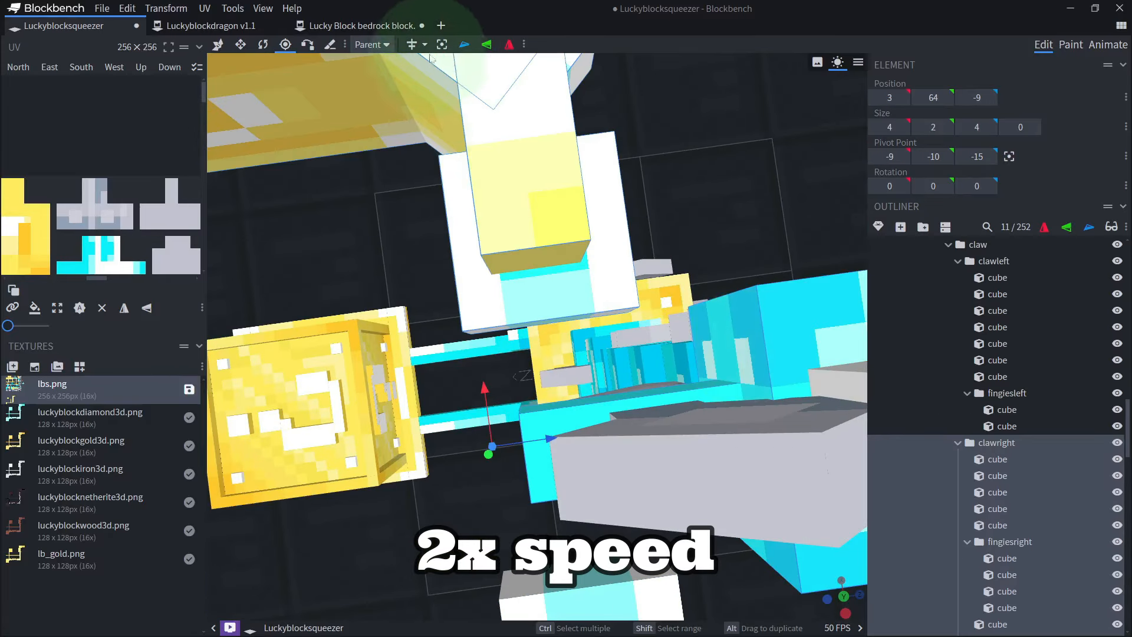
left_click(442, 45)
left_click_drag(661, 224, 684, 259)
left_click_drag(589, 271, 596, 269)
left_click_drag(713, 272, 681, 203)
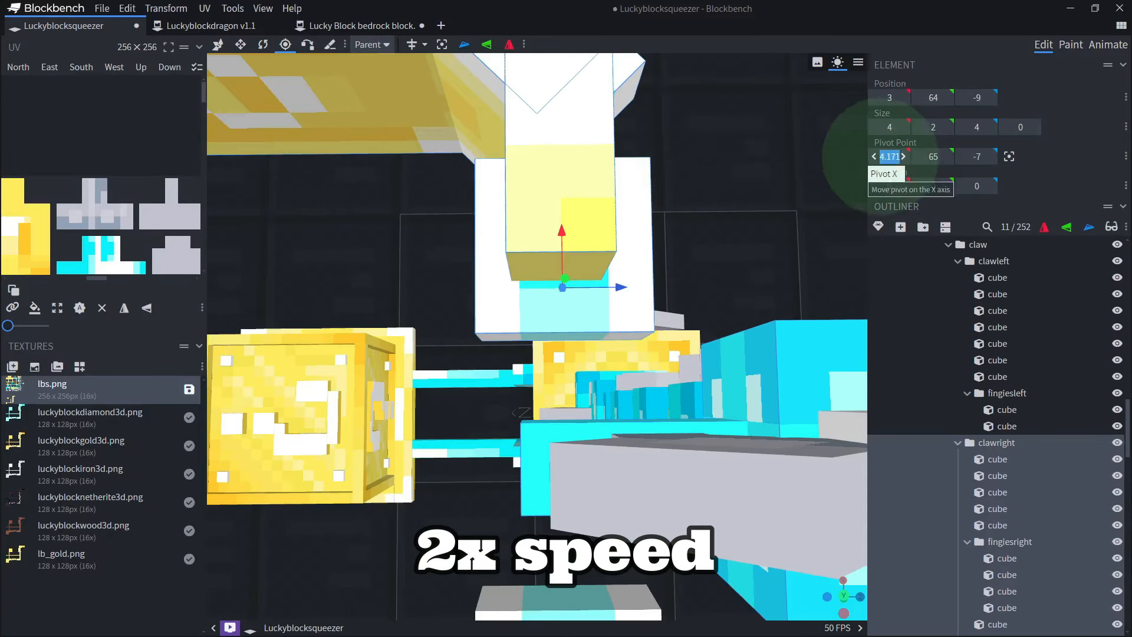
- Enter clawright pivot values 4, 65, -7 in the Element panel
type("4")
scroll(695, 318, "down", 2)
right_click_drag(696, 330, 684, 254)
left_click(996, 261)
right_click_drag(719, 365, 728, 236)
left_click(977, 157)
type("-7")
type("65")
right_click_drag(744, 312, 741, 476)
scroll(1023, 596, "up", 3)
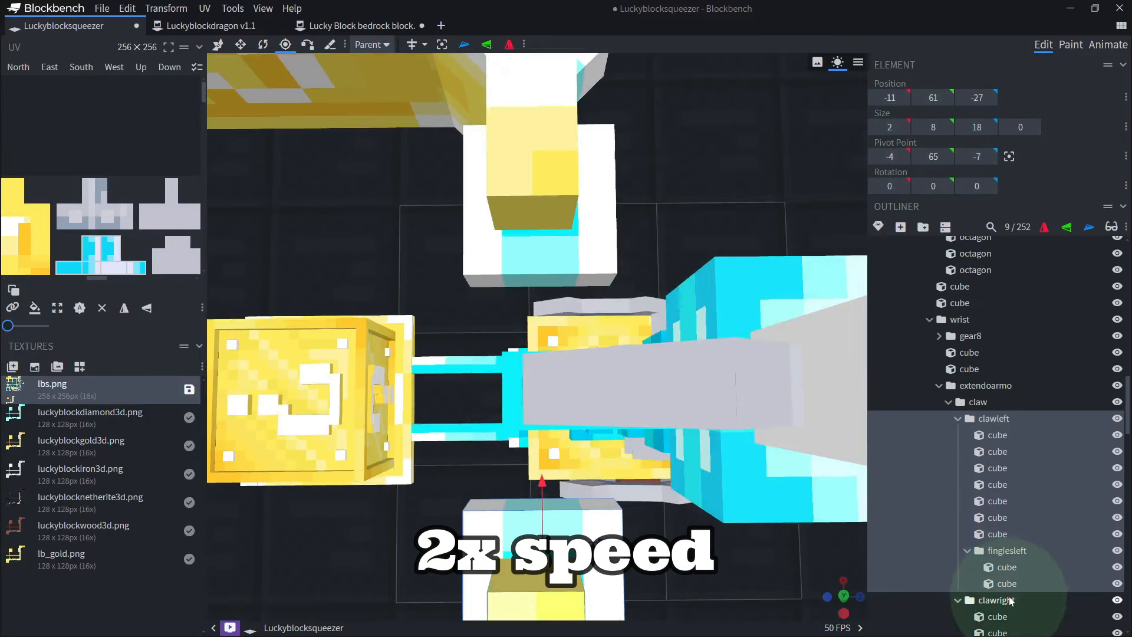
left_click(1008, 600)
left_click_drag(737, 377, 672, 230)
- Return to the Squeeze animation and ready the Rotate tool on the claw
left_click(1097, 45)
right_click_drag(749, 324, 670, 143)
left_click_drag(671, 137, 896, 256)
key("r")
left_click_drag(772, 235, 780, 509)
- Key clawright's position and rotation at 6 s, then rotate the right claw slightly closed at 7.5 s
left_click(324, 579)
left_click(323, 565)
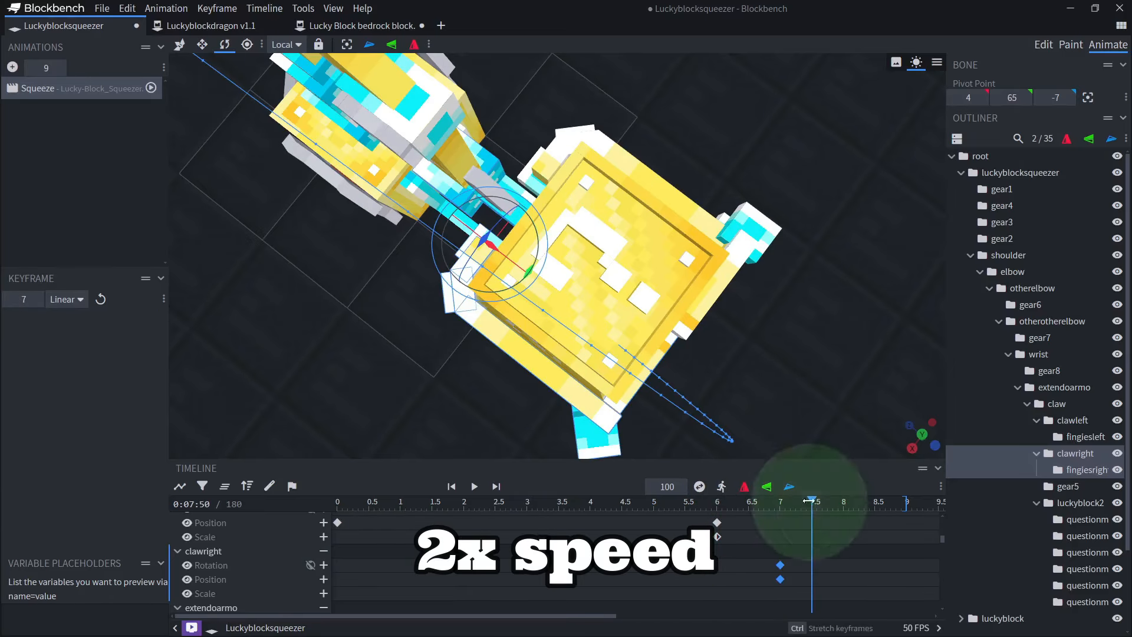
left_click_drag(529, 272, 532, 267)
left_click_drag(766, 330, 728, 295)
left_click_drag(769, 253, 770, 227)
- Add a scale keyframe for the luckyblock2 group
left_click(1062, 503)
left_click(324, 561)
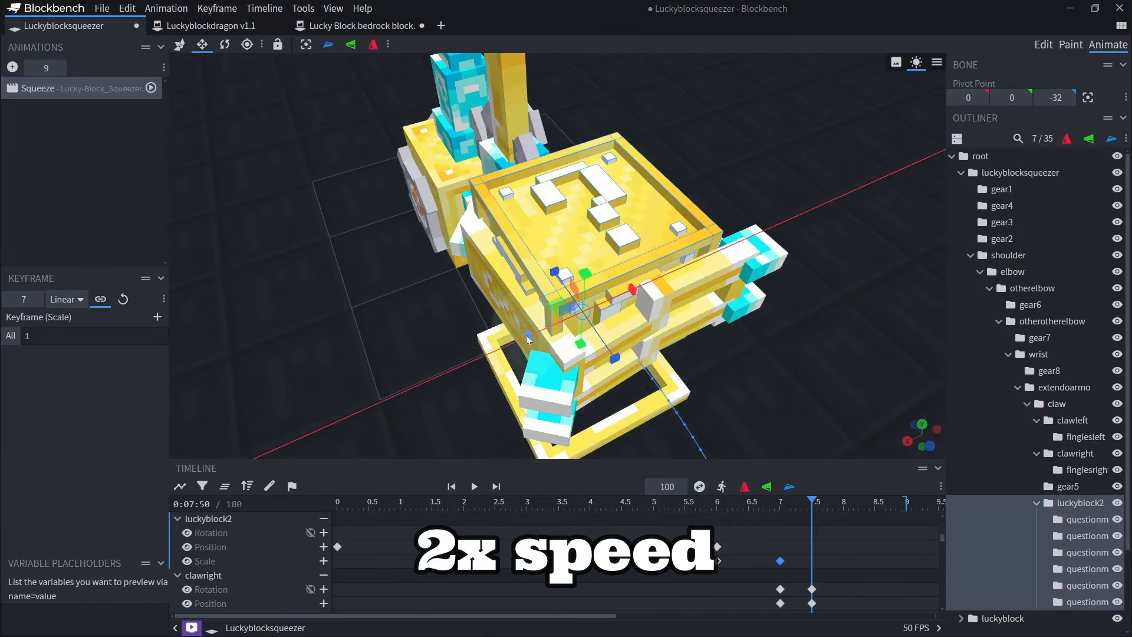
left_click_drag(527, 339, 545, 330)
- Copy clawright's squeeze keyframes and paste them at 8.5 s
left_click_drag(824, 506, 830, 508)
left_click(1075, 454)
key("ctrl+v")
left_click_drag(829, 345, 840, 392)
left_click_drag(831, 508, 837, 508)
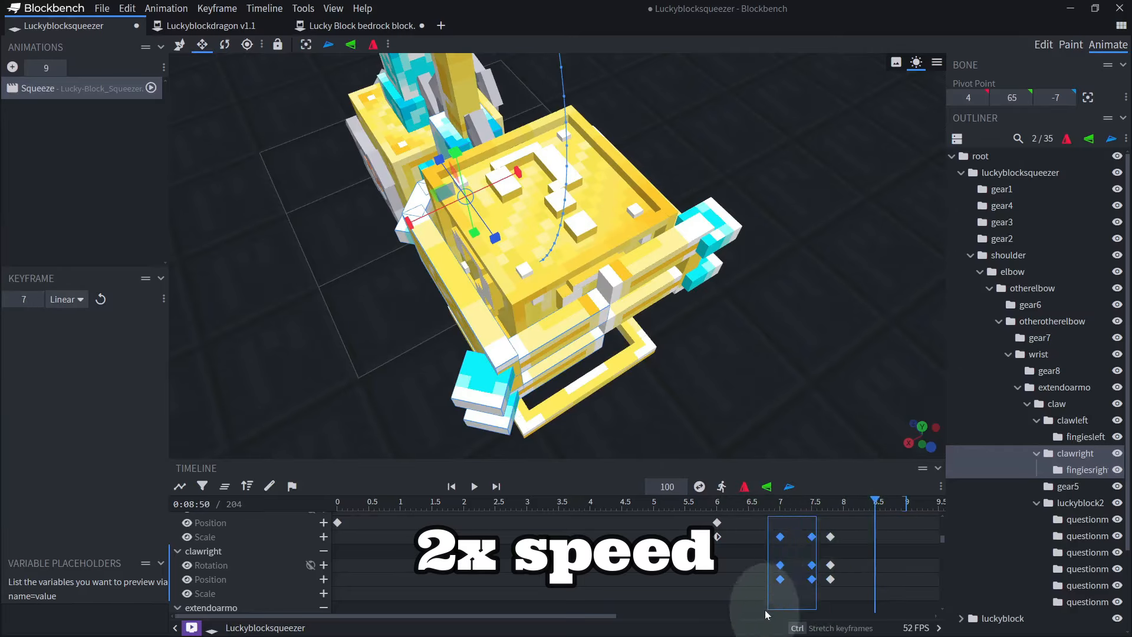
left_click_drag(765, 609, 765, 610)
key("ctrl+c")
key("ctrl+v")
left_click(875, 579)
left_click_drag(589, 348, 713, 268)
key("r")
key("v")
- Inspect the claw's cubes in Edit mode, then reselect the clawright group in Animate mode
left_click(1040, 51)
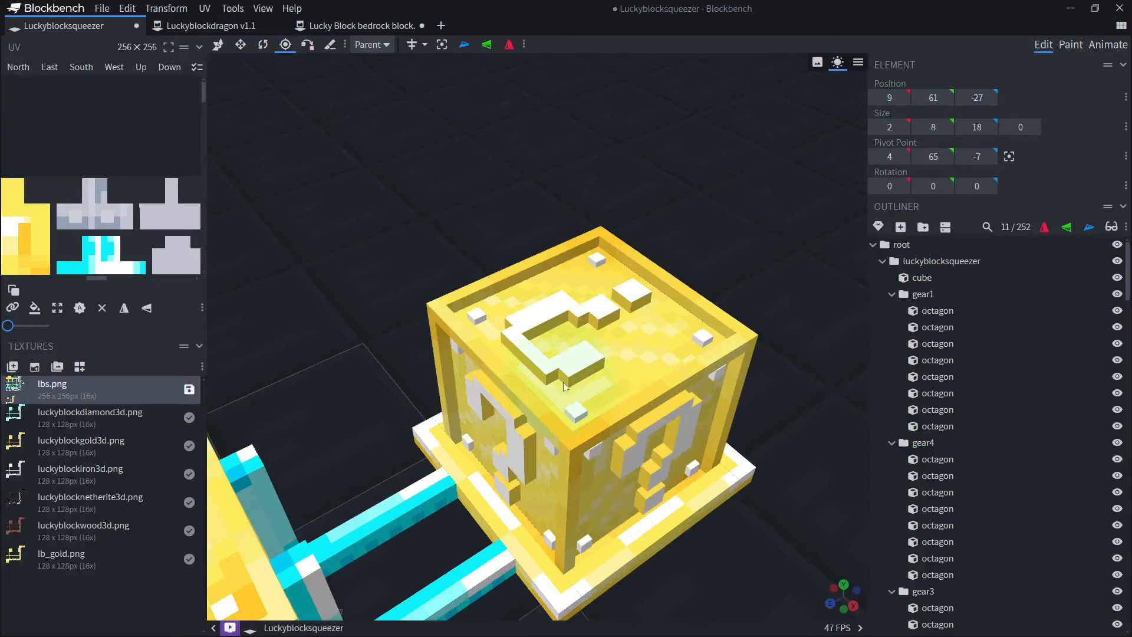
left_click_drag(570, 363, 642, 307)
right_click_drag(619, 141, 606, 273)
left_click(439, 295)
left_click(1004, 286)
scroll(1004, 288, "up", 2)
left_click(941, 288)
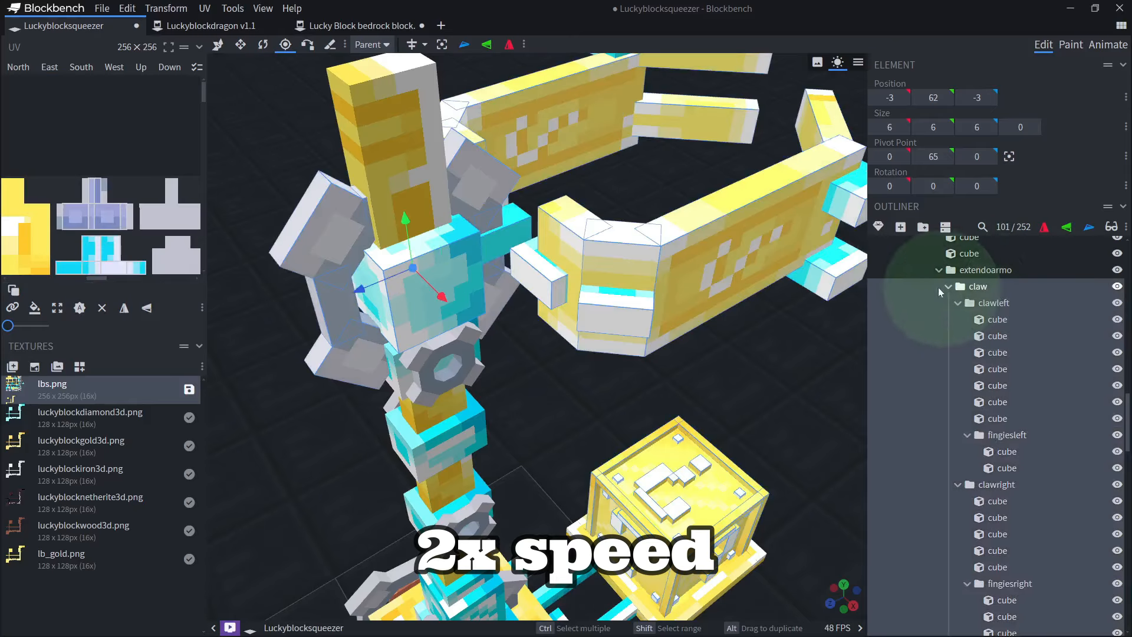
left_click(1108, 45)
left_click_drag(578, 254, 508, 317)
left_click(1074, 455)
left_click_drag(911, 339, 784, 413)
left_click_drag(535, 345, 702, 312)
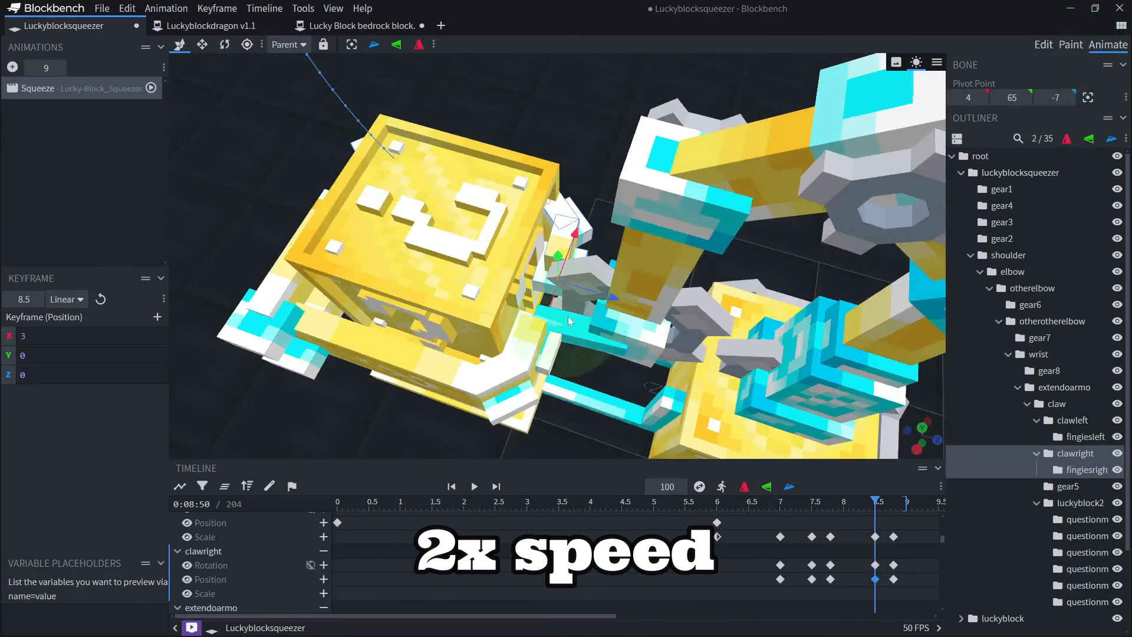
- Delete the teal claw cube in Edit mode and return to Animate mode
left_click(1043, 45)
left_click_drag(596, 194, 530, 254)
left_click(476, 266)
left_click_drag(710, 354, 733, 383)
key("Delete")
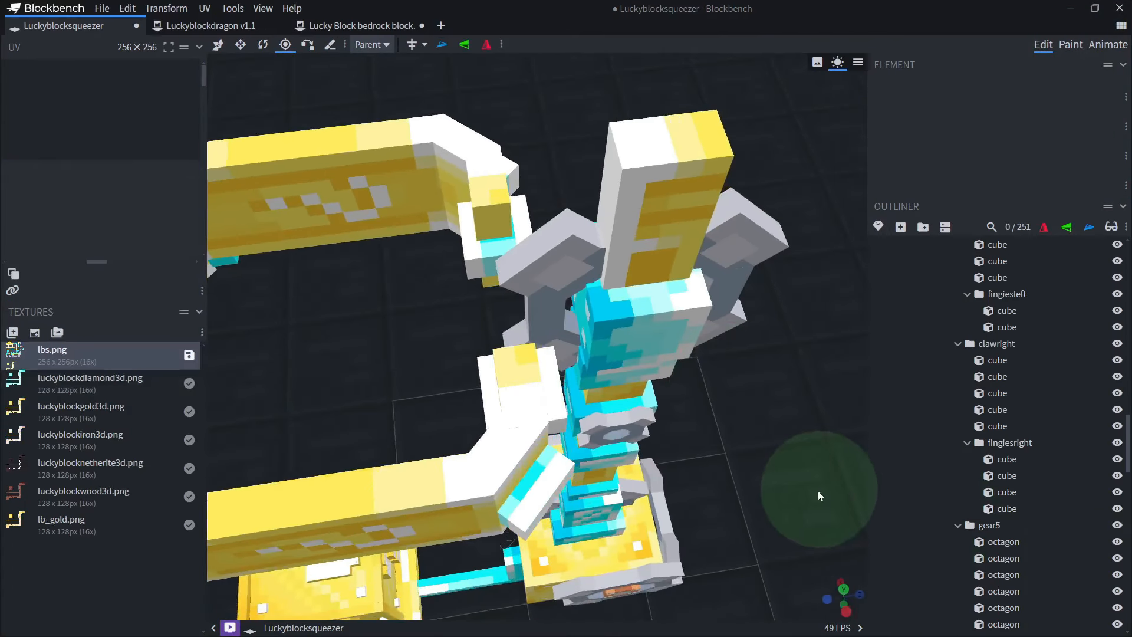
left_click(1103, 46)
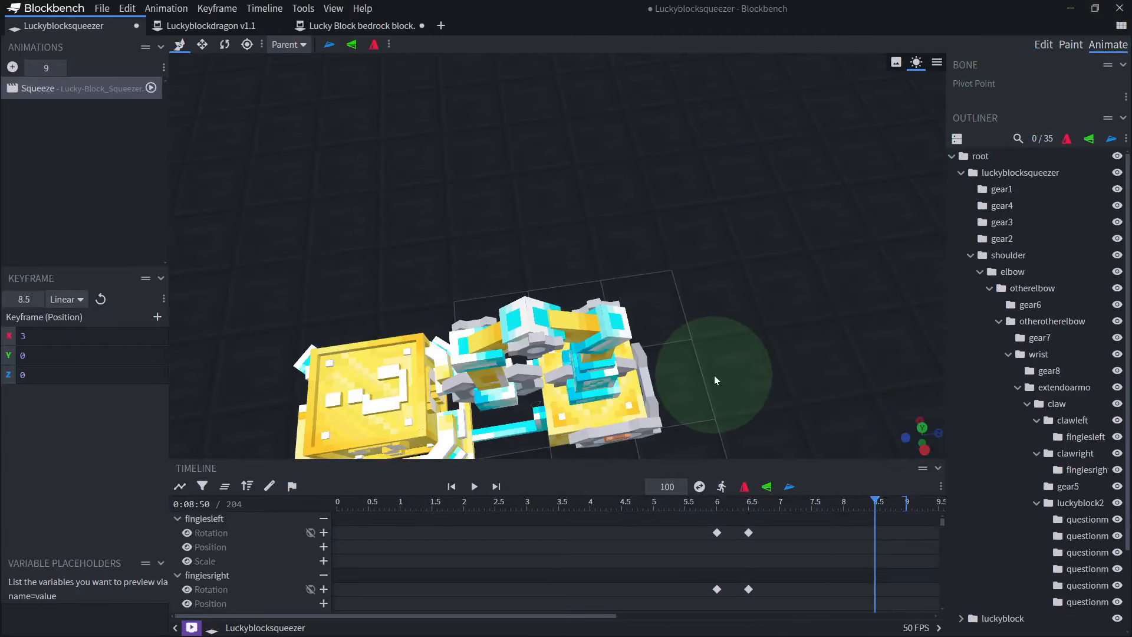
- Check the right claw and the clawleft and clawright groups from several angles
left_click_drag(714, 375, 506, 248)
left_click(505, 247)
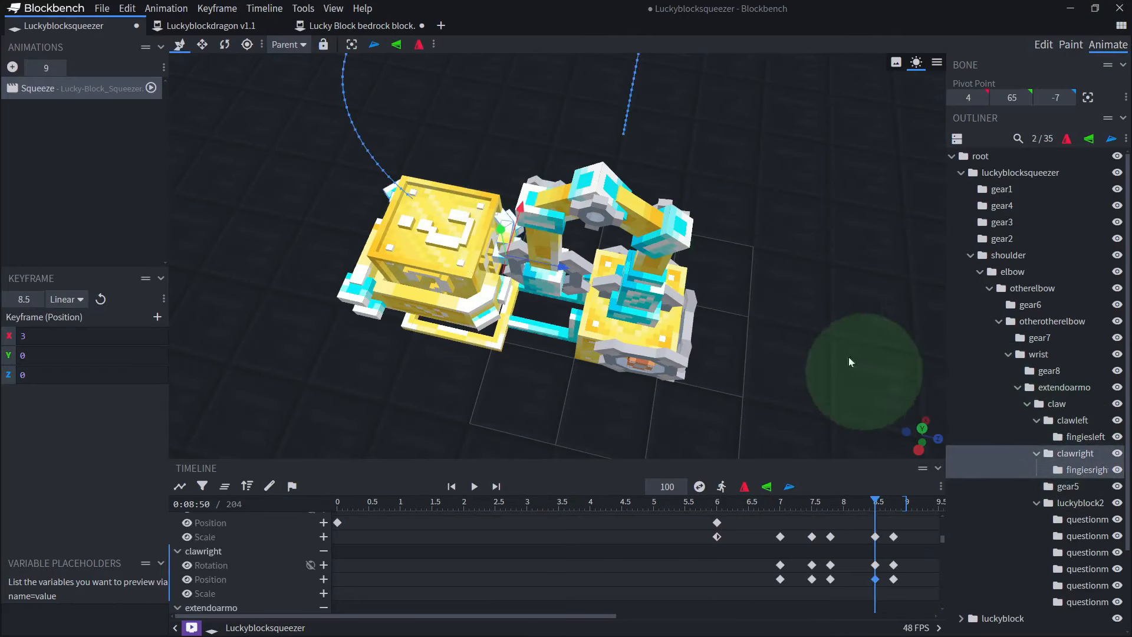
left_click_drag(848, 356, 609, 375)
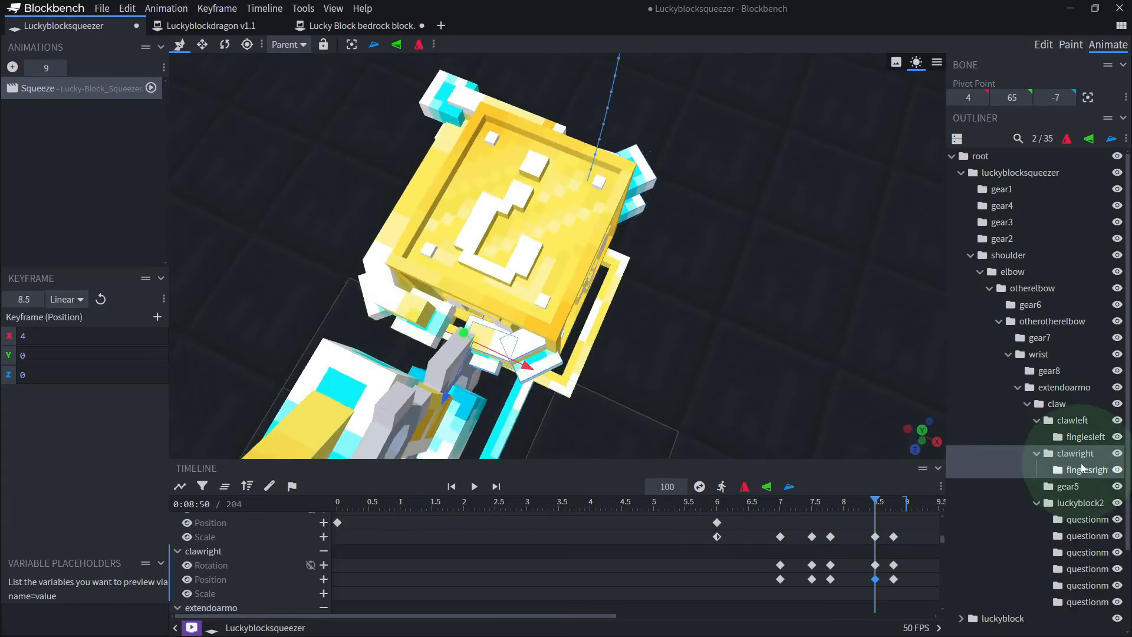
left_click(1072, 420)
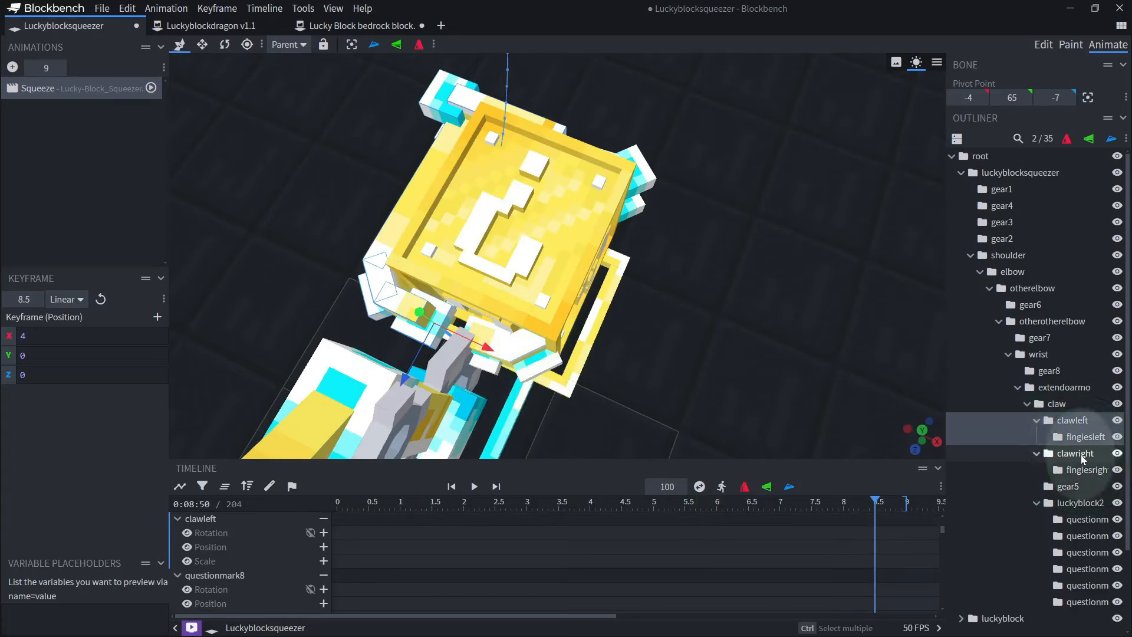
left_click(1075, 453)
left_click_drag(749, 328, 558, 174)
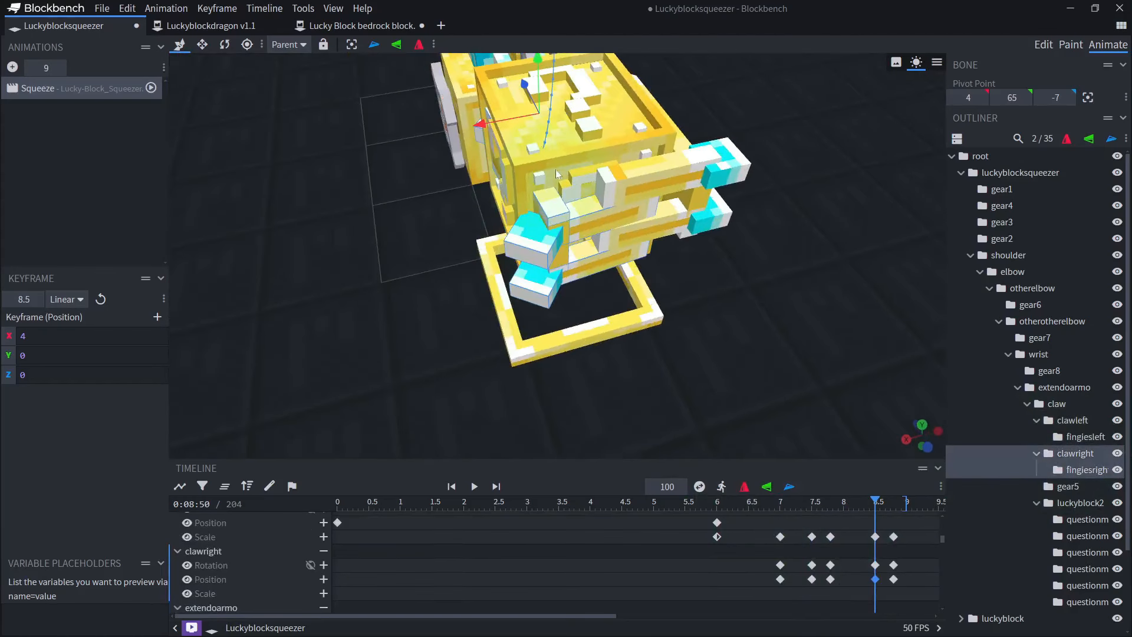
- Select luckyblock2's 8.5 s scale key with the scale tool to squash its X width
left_click(1072, 504)
left_click_drag(823, 344, 829, 333)
right_click_drag(828, 333, 824, 394)
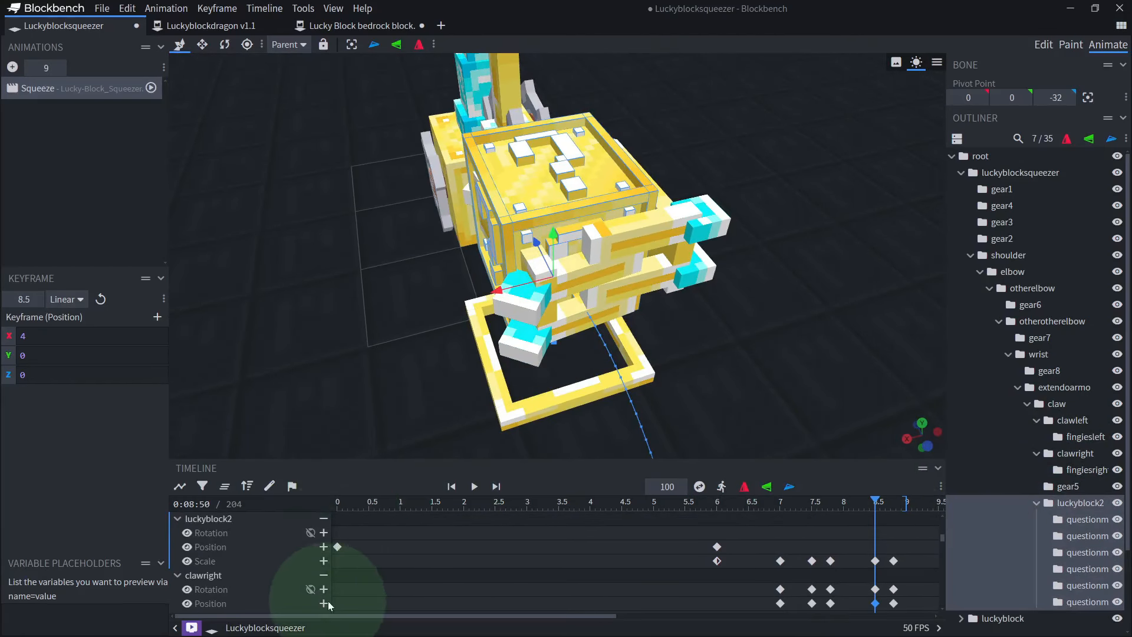
key("s")
left_click(875, 560)
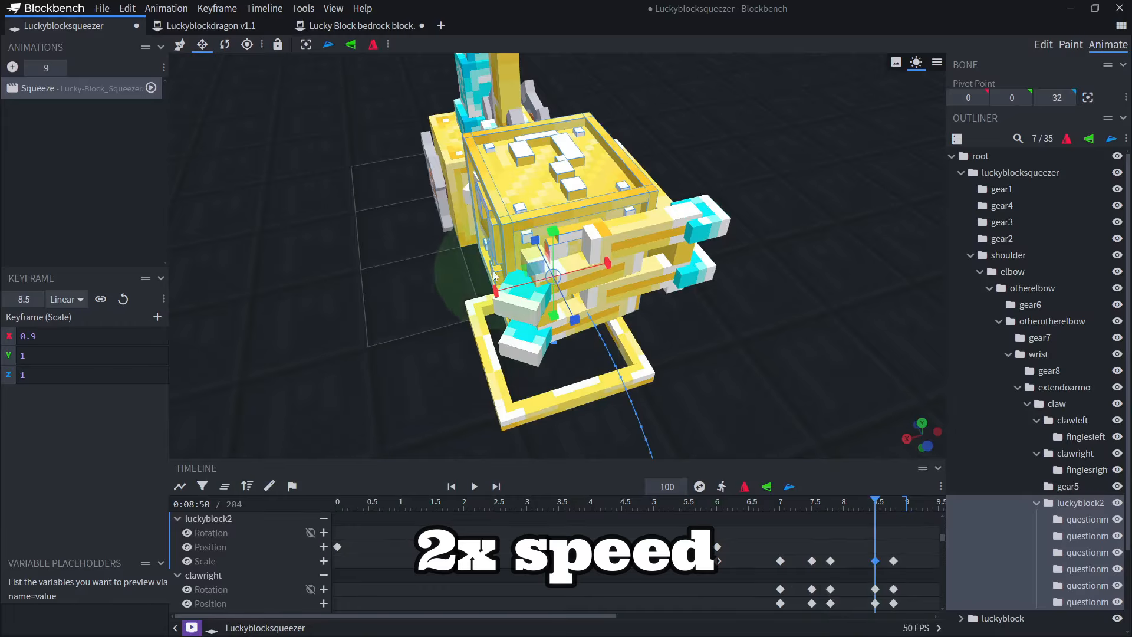
left_click_drag(307, 354, 453, 361)
left_click_drag(737, 295, 879, 340)
- Retune the Y rotation of the fingiesright and fingiesleft 6.5 s keys, fingiesleft to 44
scroll(878, 341, "up", 3)
left_click(491, 203)
scroll(491, 203, "up", 4)
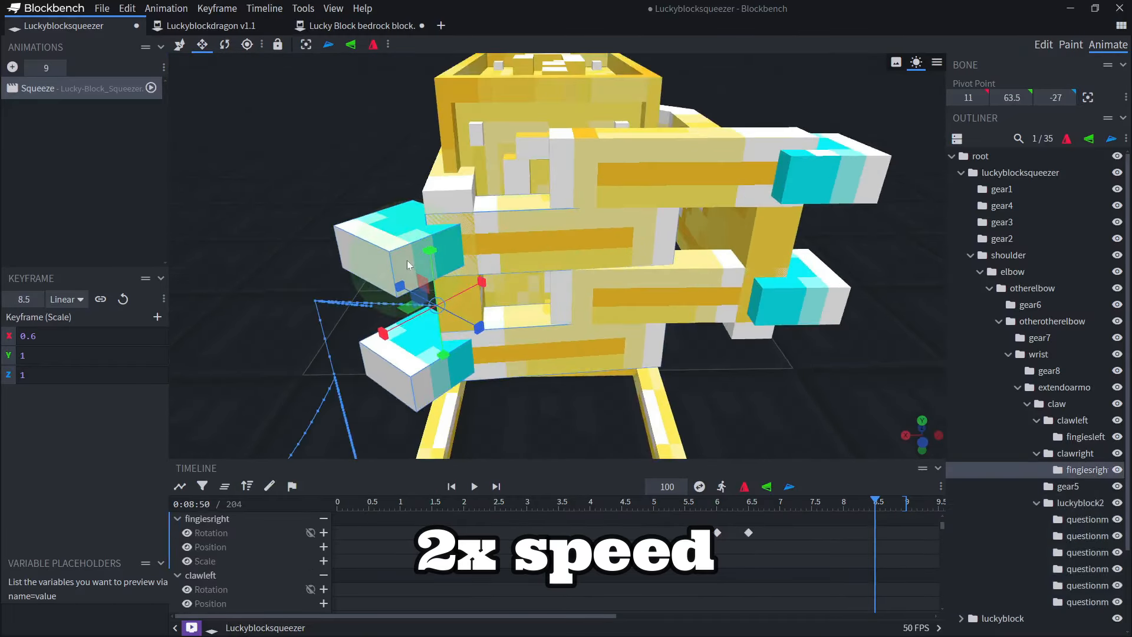
left_click(748, 506)
mouse_move(766, 262)
left_mouse_down()
mouse_move(799, 202)
mouse_move(768, 260)
left_mouse_up()
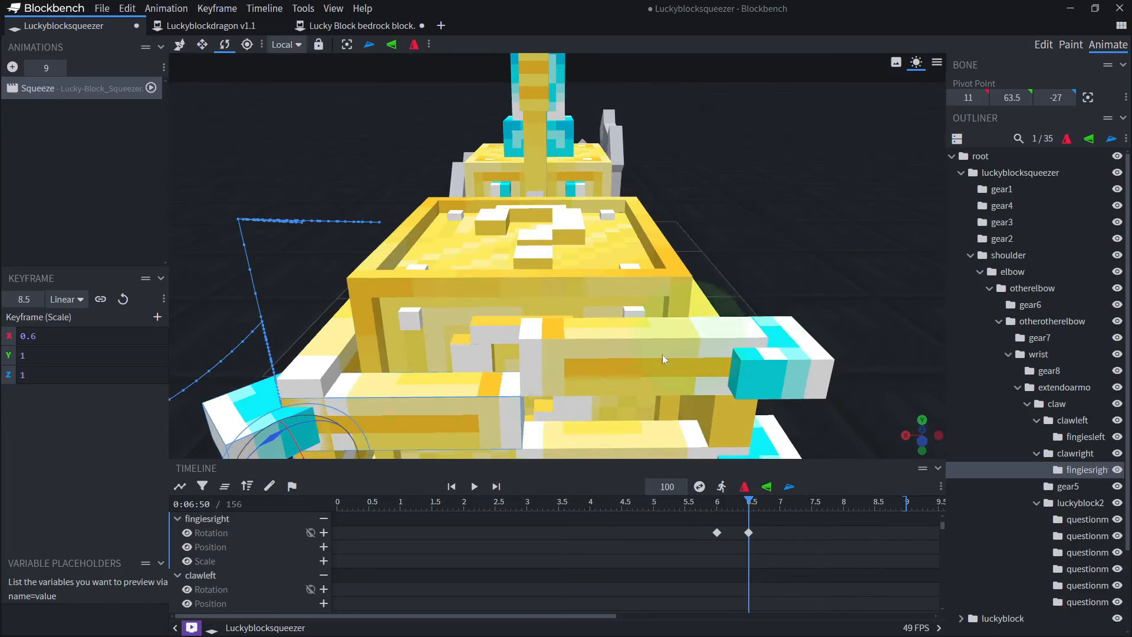
left_click(747, 533)
left_click(43, 391)
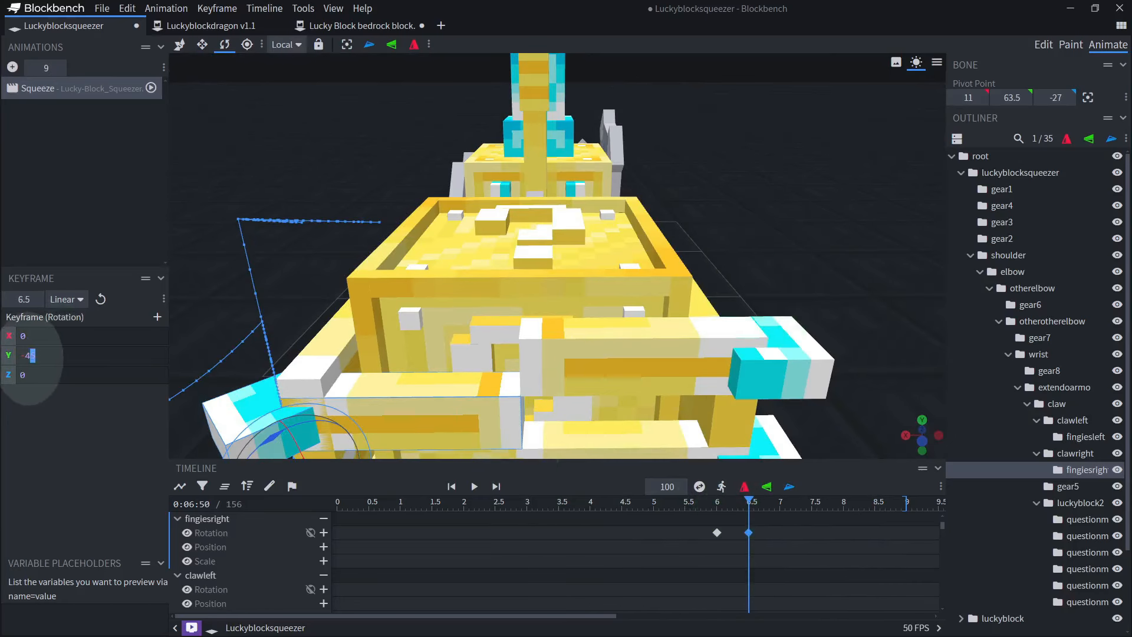
left_click_drag(574, 303, 623, 290)
left_click(623, 290)
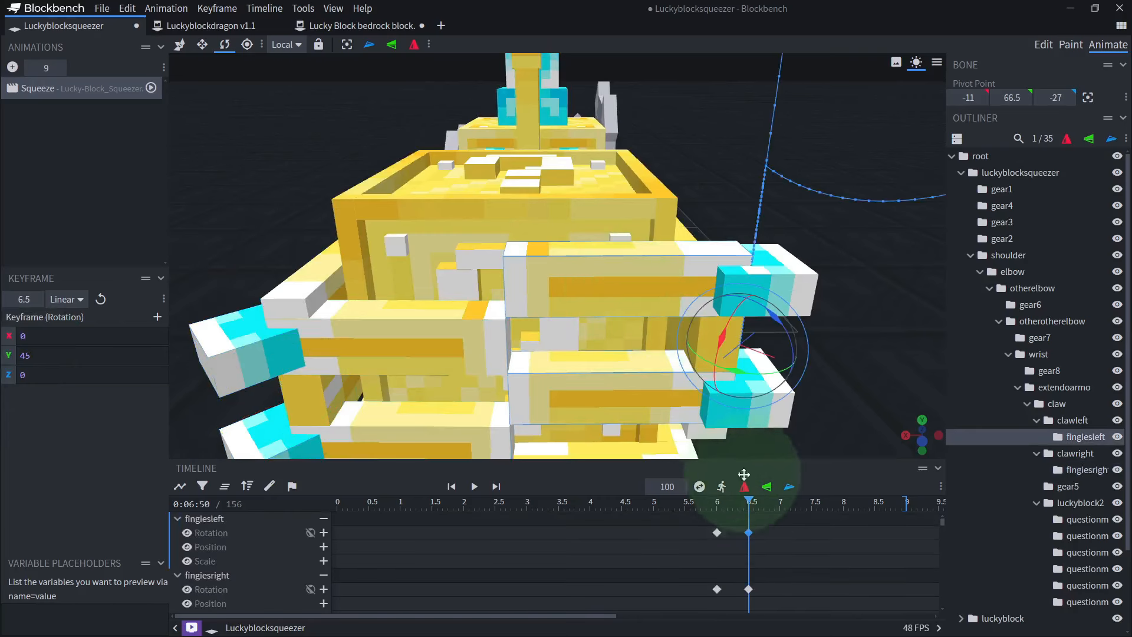
left_click(748, 533)
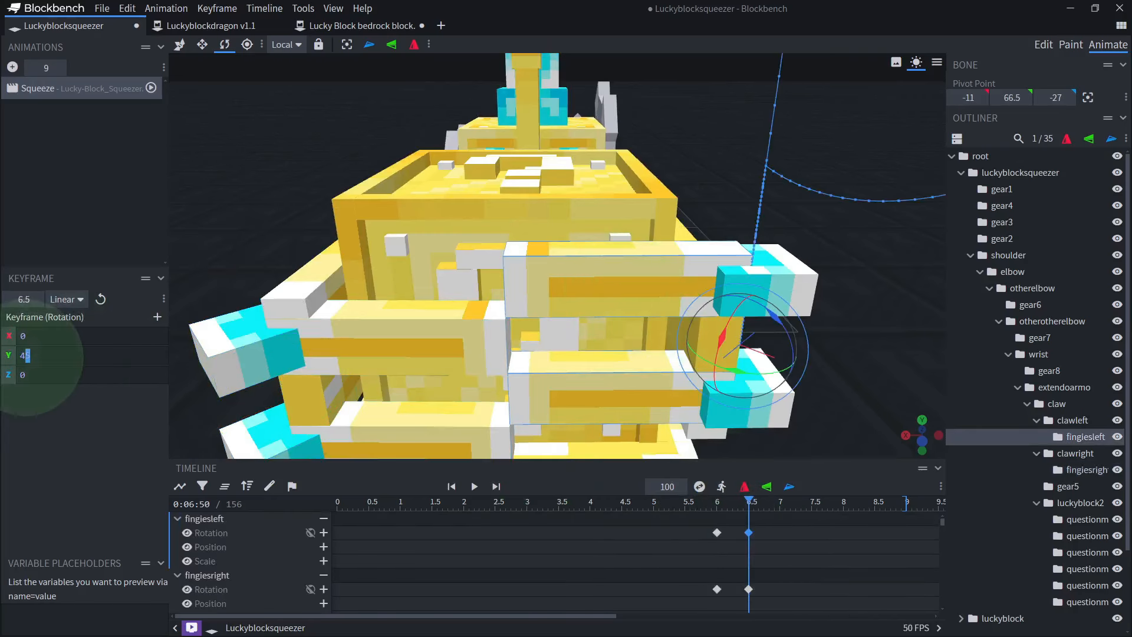
- Move to 8.5 s, select clawright's late keyframes and play back the animation
left_click_drag(576, 314, 627, 315)
left_click_drag(761, 505, 873, 503)
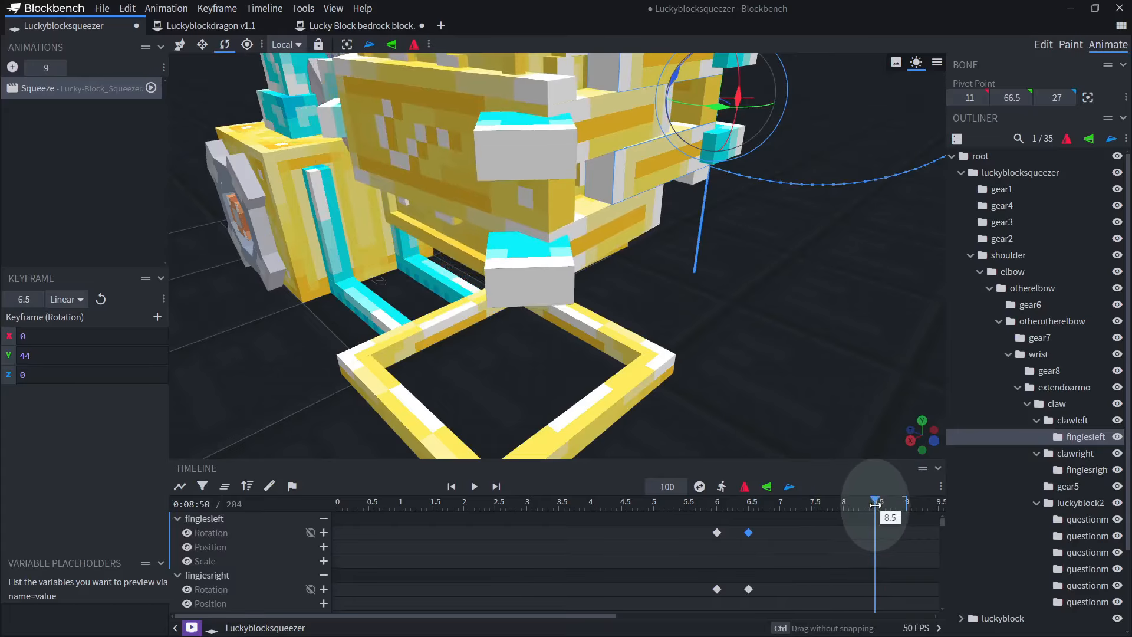
left_click_drag(841, 331, 760, 307)
left_click(552, 322)
left_click_drag(908, 540, 853, 589)
key("space")
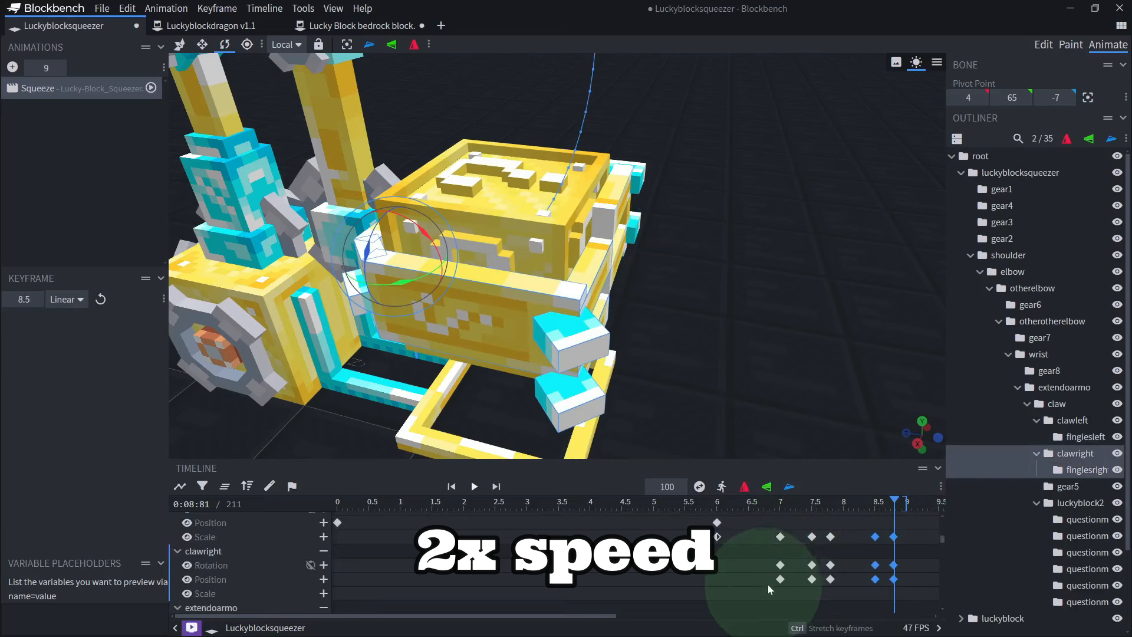
left_click(761, 502)
scroll(763, 348, "down", 5)
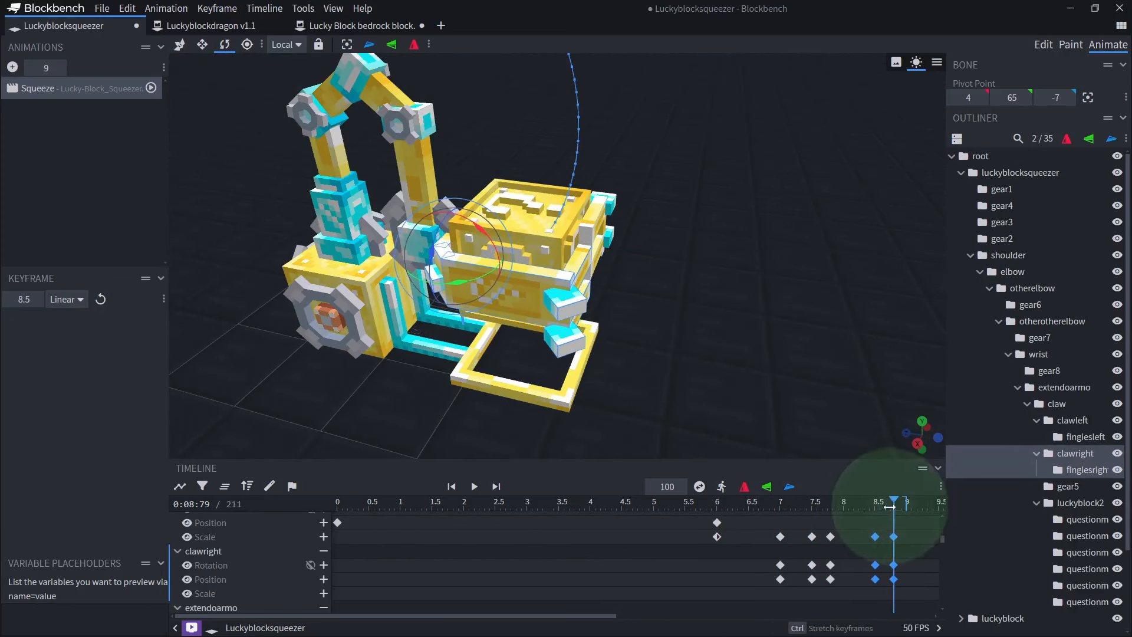
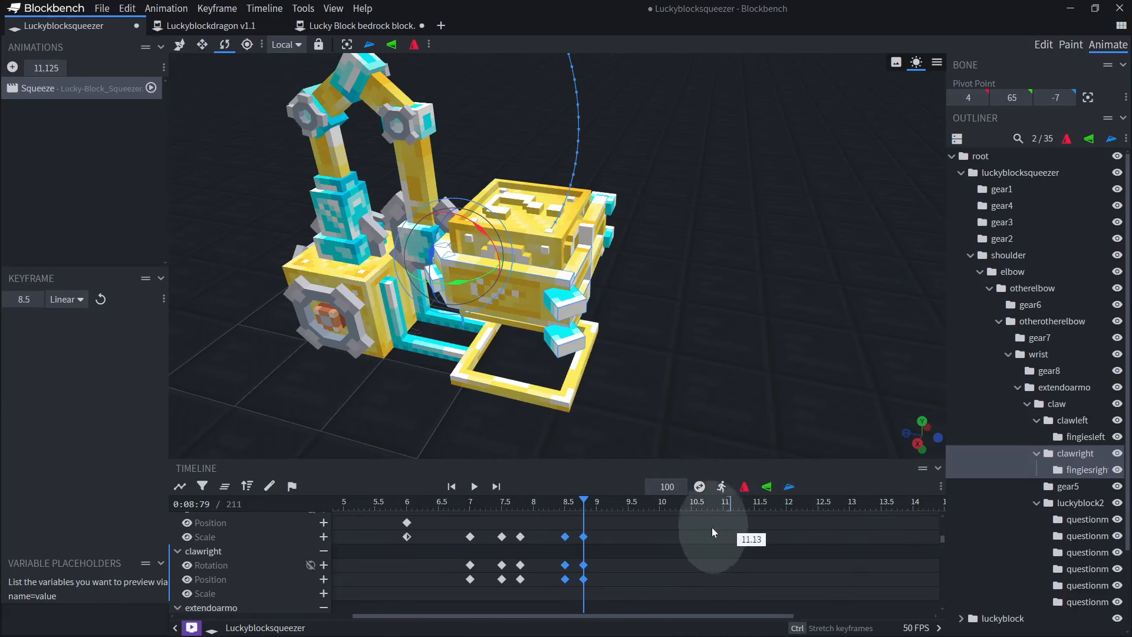
- Zoom in on the lucky block and nudge the right claw inward along X
left_click_drag(652, 411, 769, 273)
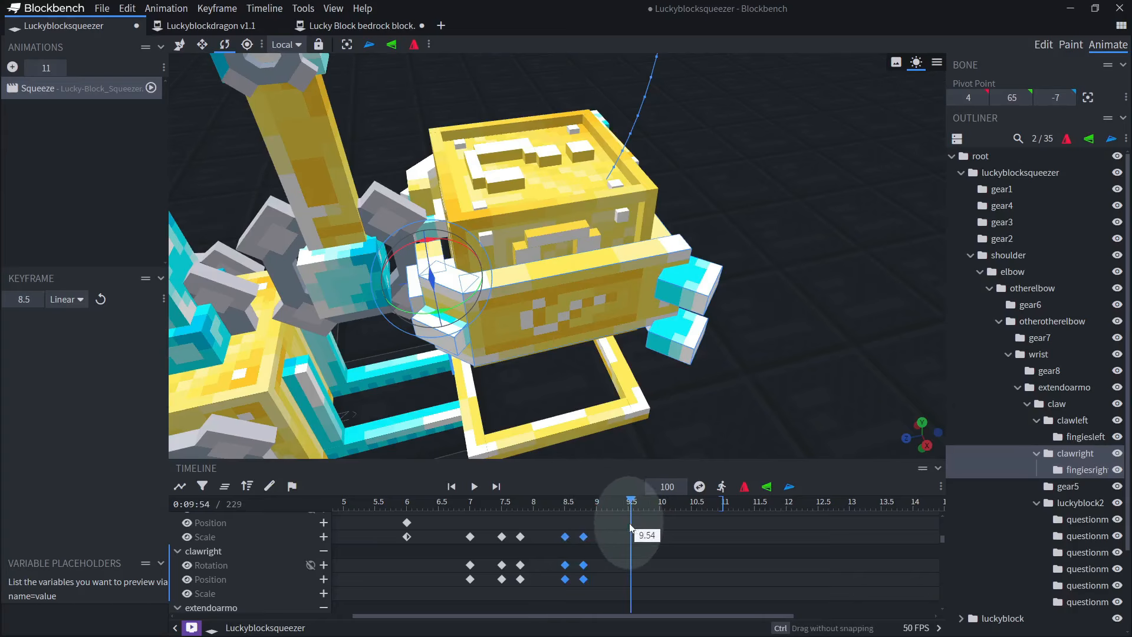
left_click_drag(728, 387, 813, 349)
key("v")
key("ctrl+v")
left_click_drag(484, 335, 473, 326)
- Squash the lucky block thinner along X and move the 10.3 s keyframes to 11 s
left_click(548, 189)
key("s")
left_click_drag(545, 254, 591, 298)
left_click_drag(731, 330, 678, 277)
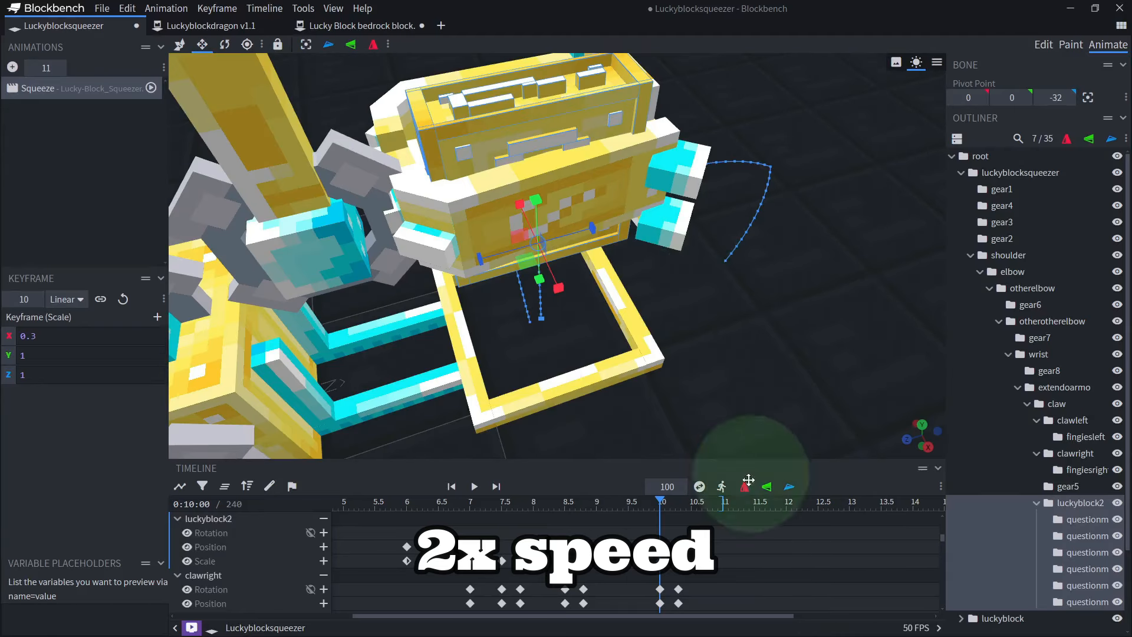
left_click_drag(690, 552, 724, 603)
- At 11 s, move the right claw further inward
left_click(722, 507)
key("r")
left_click(554, 319)
key("v")
scroll(519, 336, "up", 2)
left_click_drag(470, 342, 480, 353)
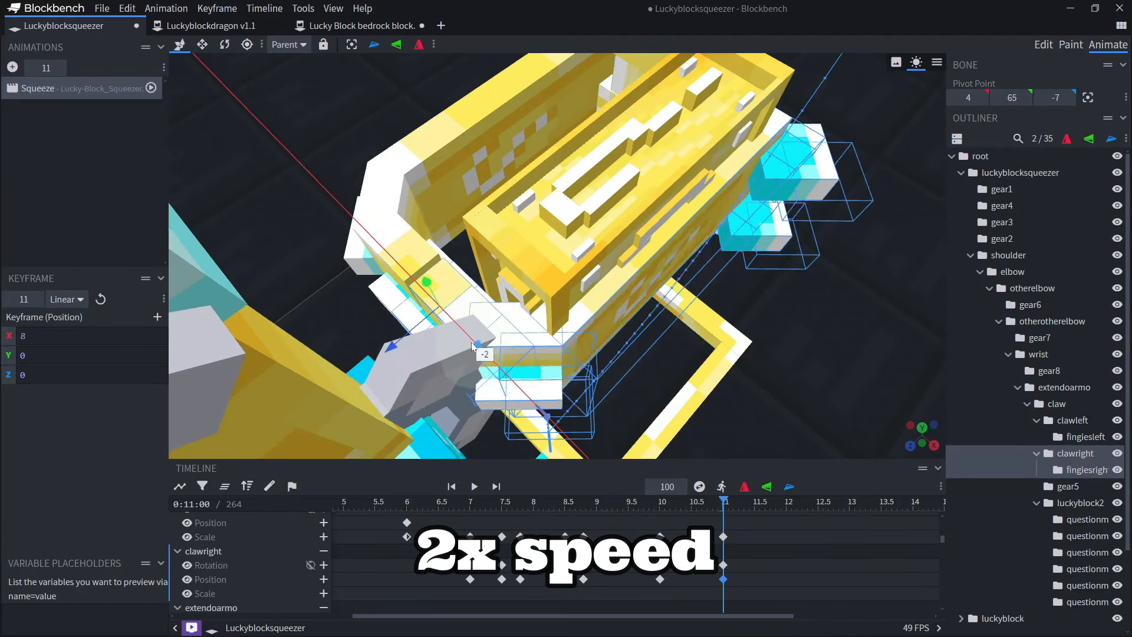
scroll(707, 357, "down", 2)
- From a top-down view, turn the right claw slightly about Y
left_click_drag(760, 356, 808, 321)
scroll(648, 277, "up", 5)
right_click_drag(622, 274, 584, 305)
scroll(584, 305, "up", 3)
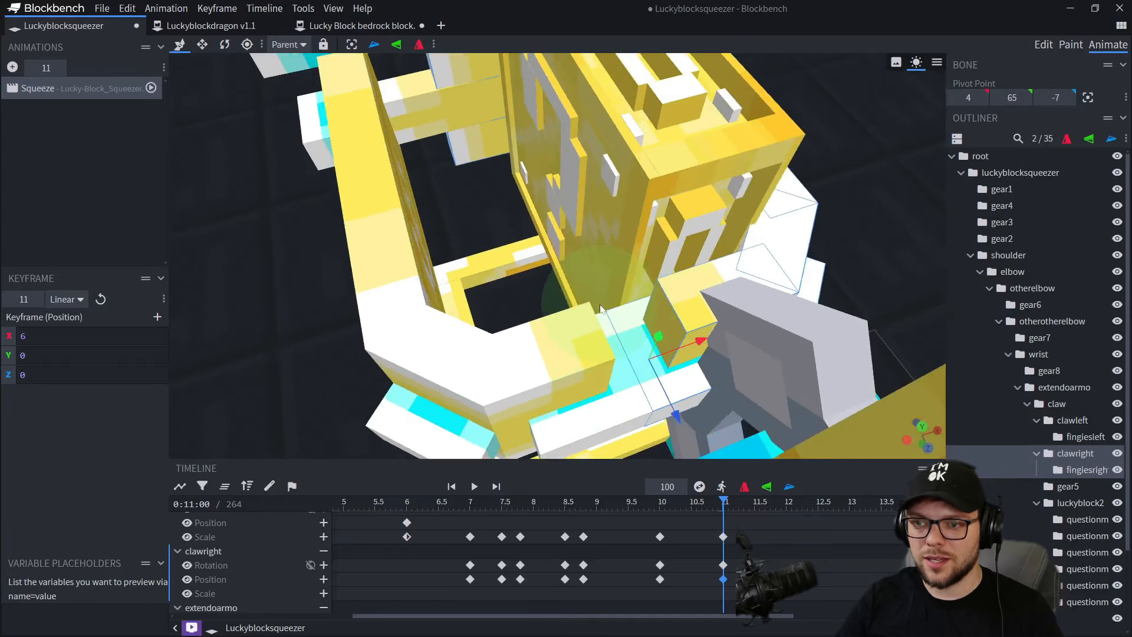
scroll(584, 305, "down", 3)
left_click_drag(583, 304, 538, 362)
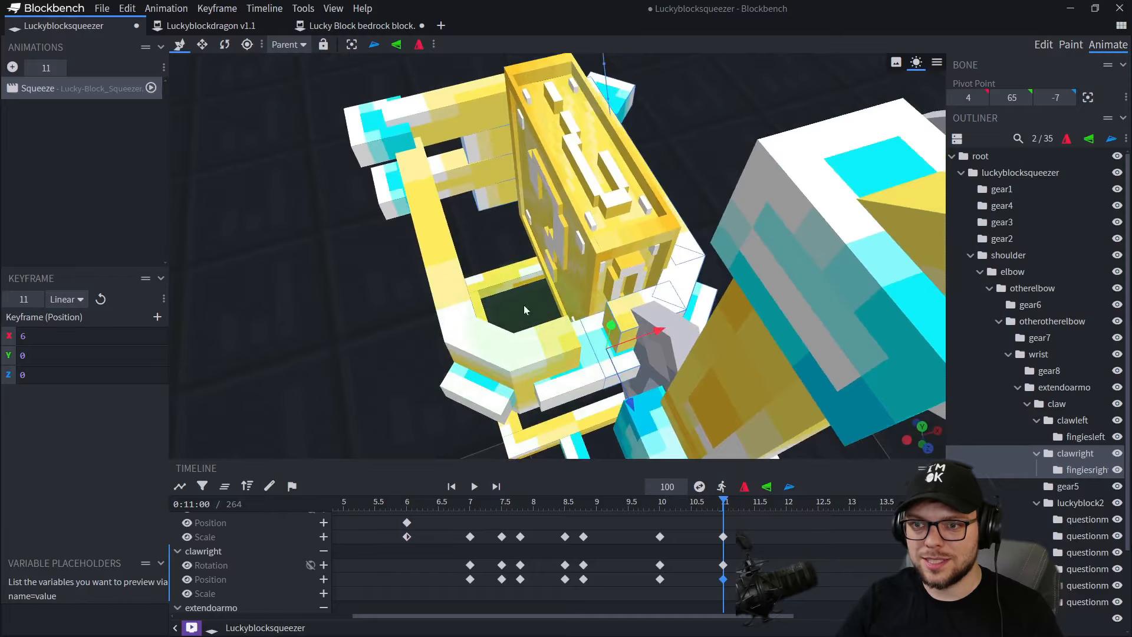
left_click_drag(524, 305, 407, 193)
left_click_drag(691, 277, 680, 326)
right_click_drag(488, 136, 529, 259)
scroll(529, 260, "up", 3)
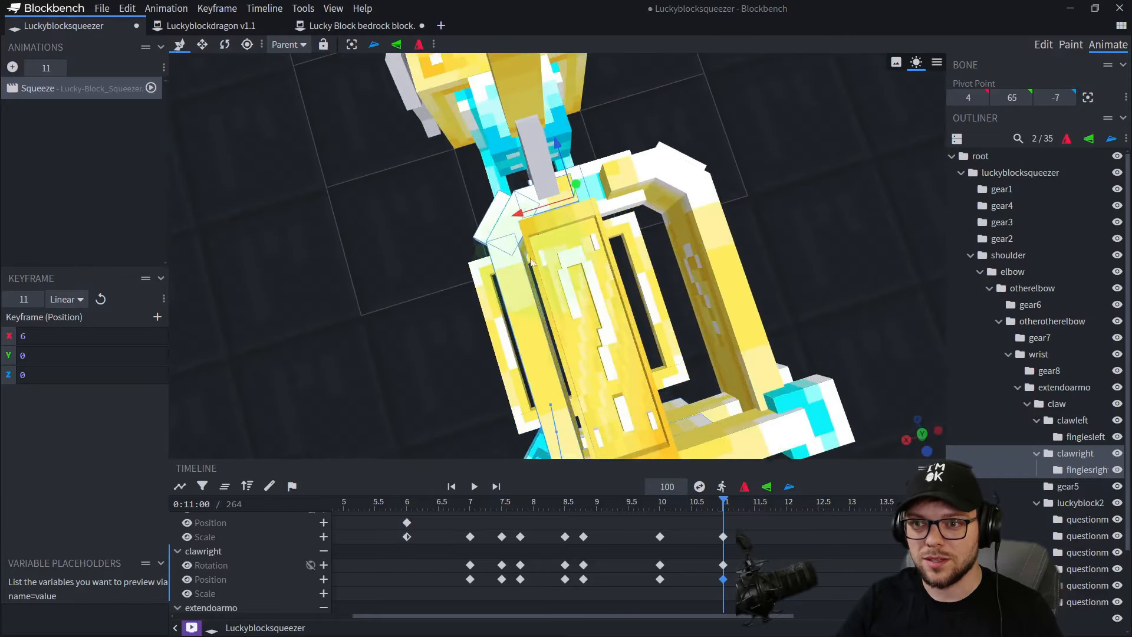
key("r")
left_click_drag(518, 214, 546, 211)
mouse_move(723, 506)
left_mouse_down()
mouse_move(634, 505)
mouse_move(724, 506)
left_mouse_up()
- Tilt the lucky block on Y at 11 s
left_click(566, 307)
right_click_drag(566, 306, 569, 271)
mouse_move(722, 506)
left_mouse_down()
mouse_move(623, 507)
mouse_move(723, 506)
left_mouse_up()
left_click_drag(555, 312, 572, 321)
left_click_drag(538, 285, 543, 283)
left_click_drag(548, 330, 560, 254)
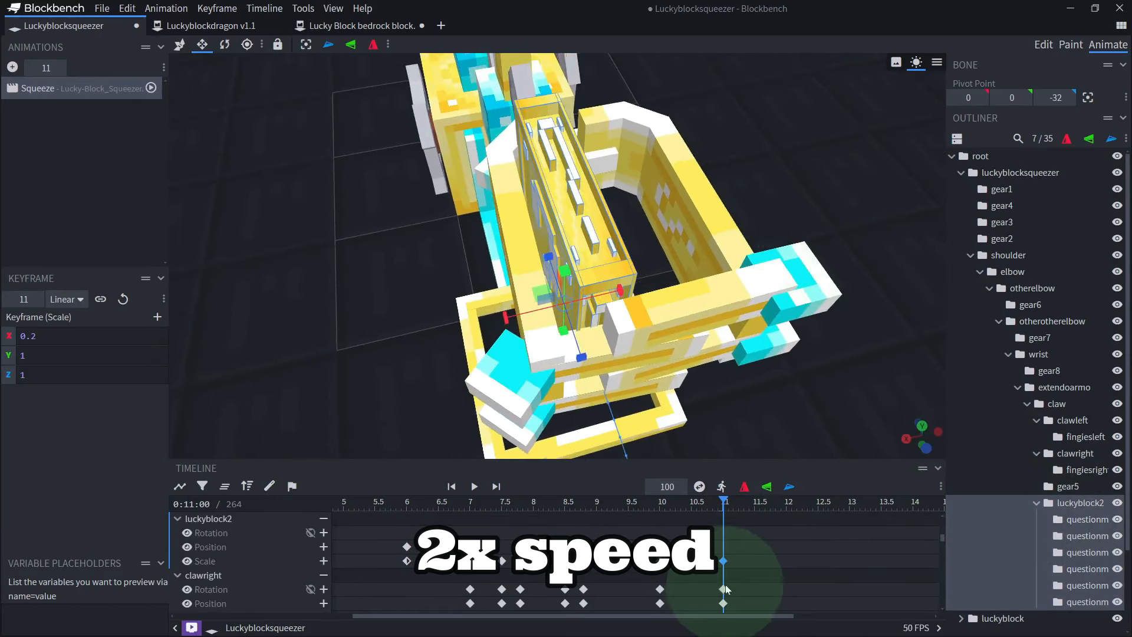
- Set the right claw's 11 s rotation keyframe to -12.5 on Y
left_click(723, 589)
left_click_drag(584, 130, 574, 198)
left_click_drag(783, 191, 775, 191)
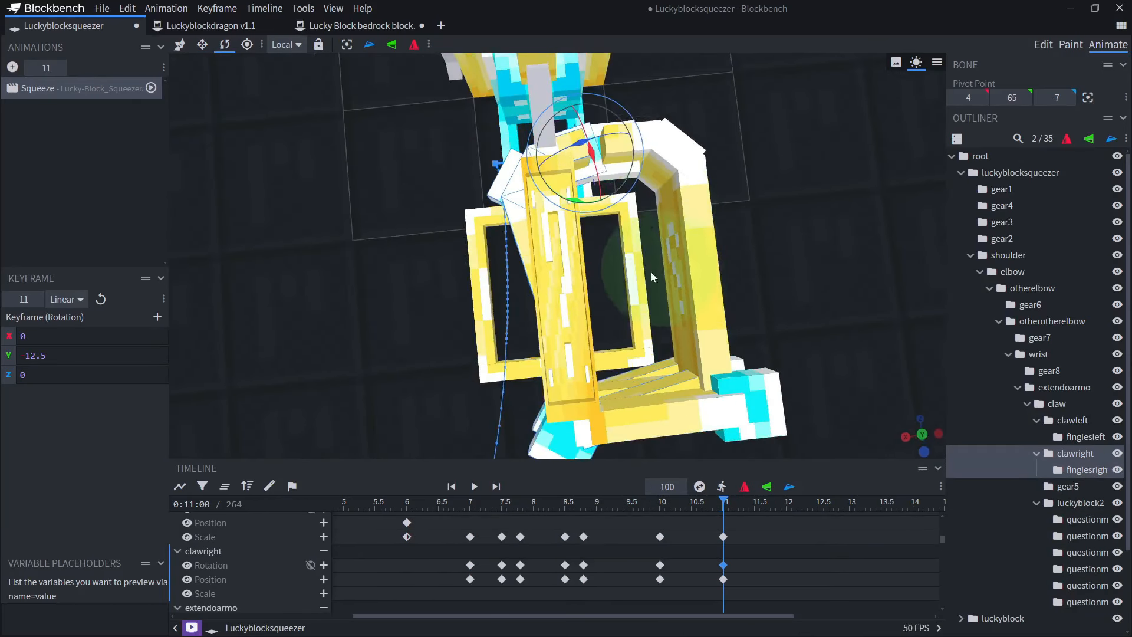
- Move the lucky block's scale keyframe to 11 s and shrink it to nothing
left_click(722, 438)
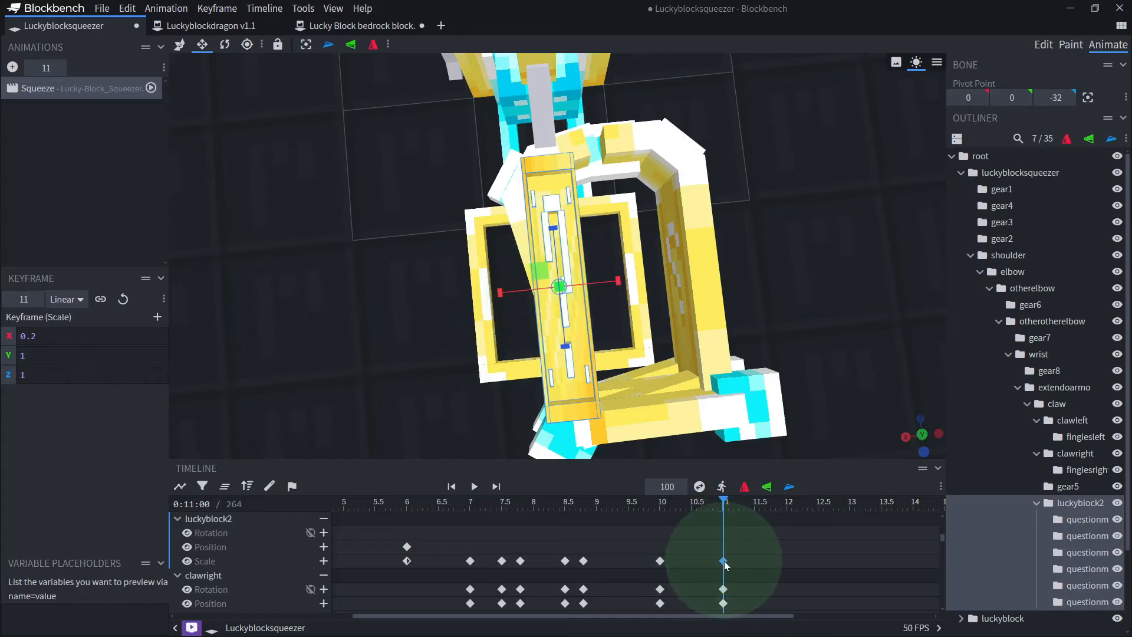
left_click_drag(715, 560, 723, 560)
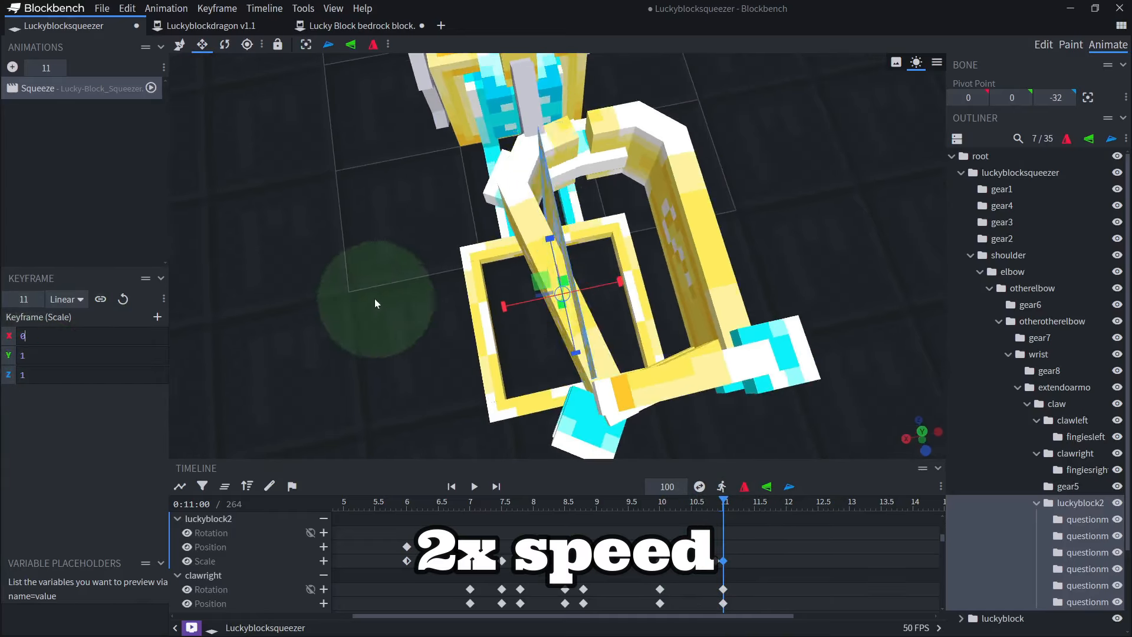
left_click_drag(374, 299, 331, 295)
- Extend the Squeeze animation length to 13.6667 s and play it back
mouse_move(722, 502)
left_mouse_down()
mouse_move(632, 499)
mouse_move(890, 502)
left_mouse_up()
left_click_drag(634, 501, 525, 501)
scroll(767, 395, "down", 3)
mouse_move(791, 385)
left_mouse_down()
mouse_move(854, 327)
mouse_move(773, 336)
mouse_move(782, 332)
mouse_move(769, 380)
left_mouse_up()
key("space")
key("space")
left_click_drag(587, 507, 657, 510)
left_click_drag(734, 396, 632, 219)
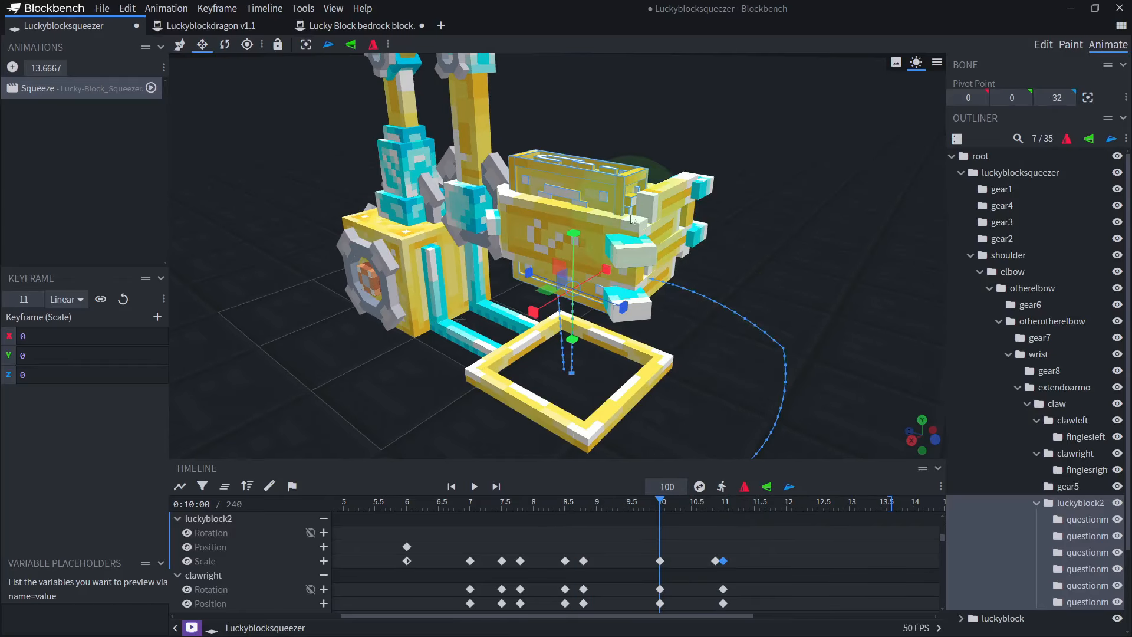
left_click_drag(783, 274, 837, 348)
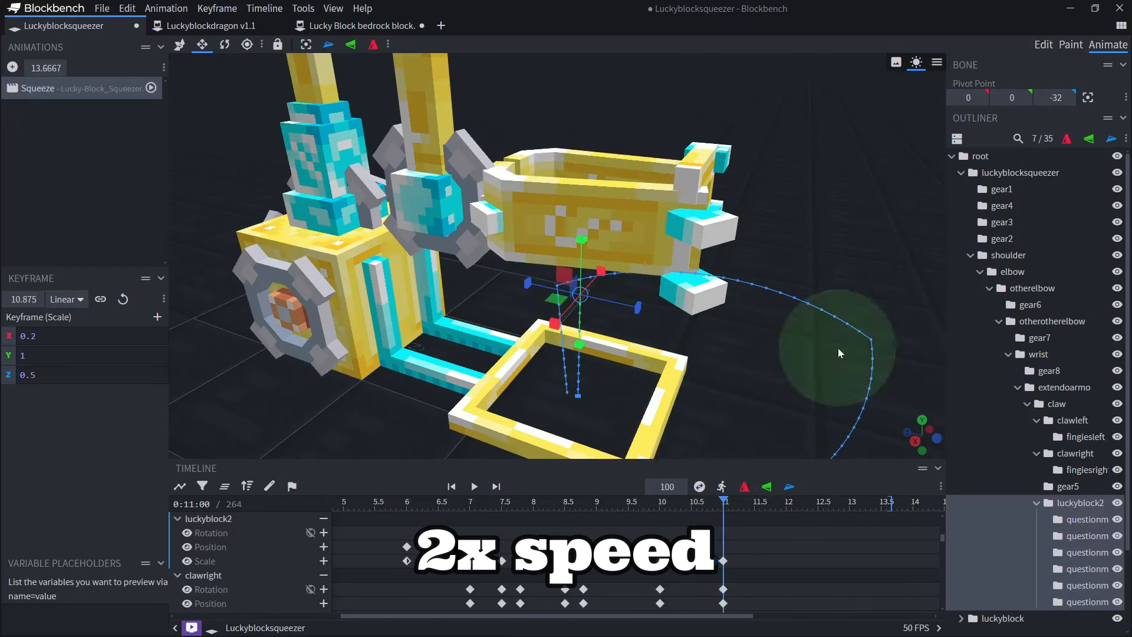
left_click(980, 447)
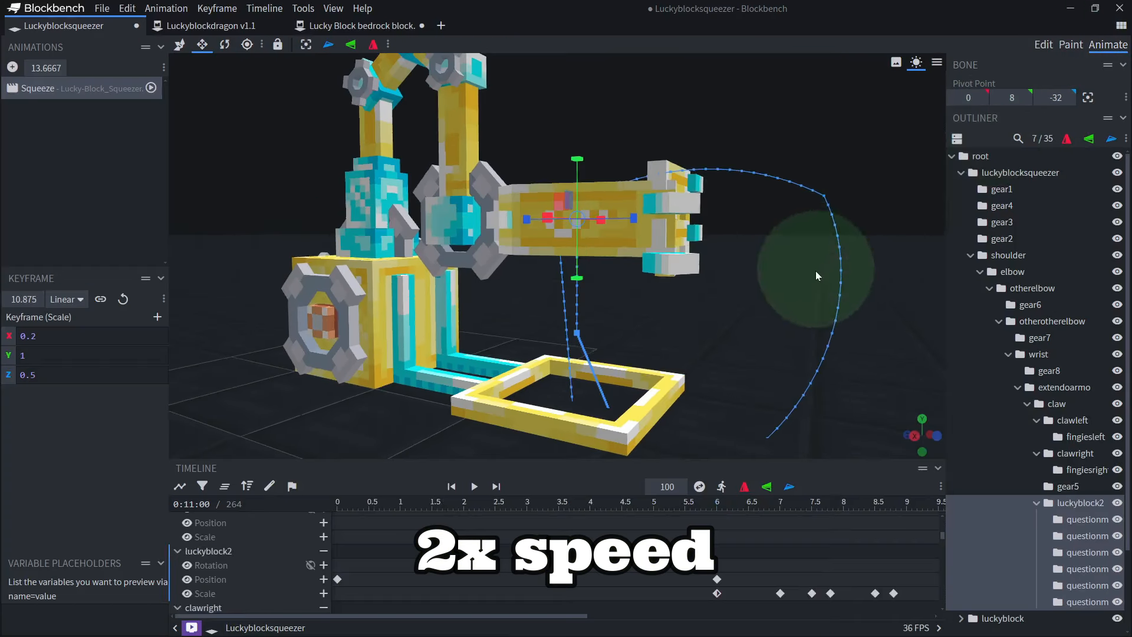
left_click_drag(816, 271, 753, 359)
key("space")
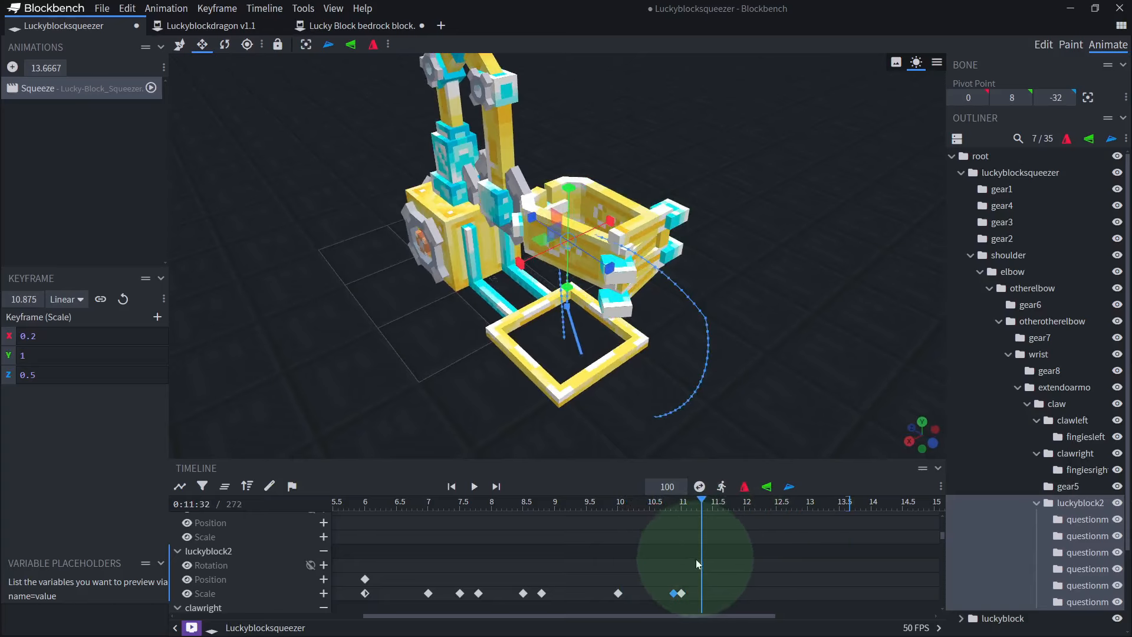
scroll(678, 566, "down", 2)
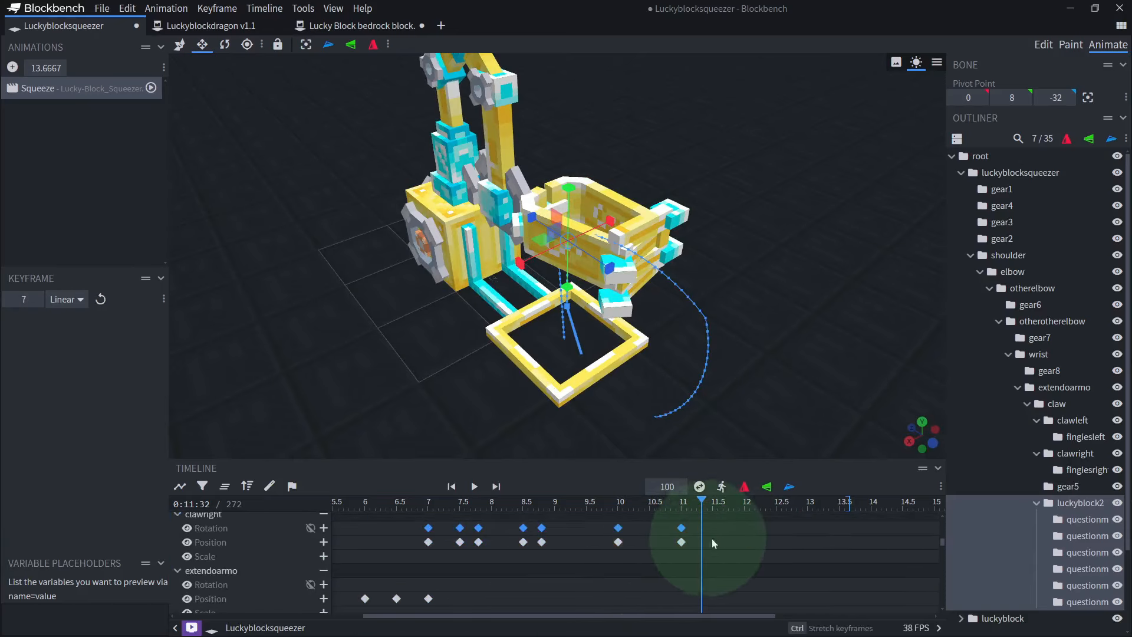
- Copy all of the right claw's keyframes and paste them onto the left claw at 7 s
left_click_drag(591, 545, 425, 560)
left_click(425, 502)
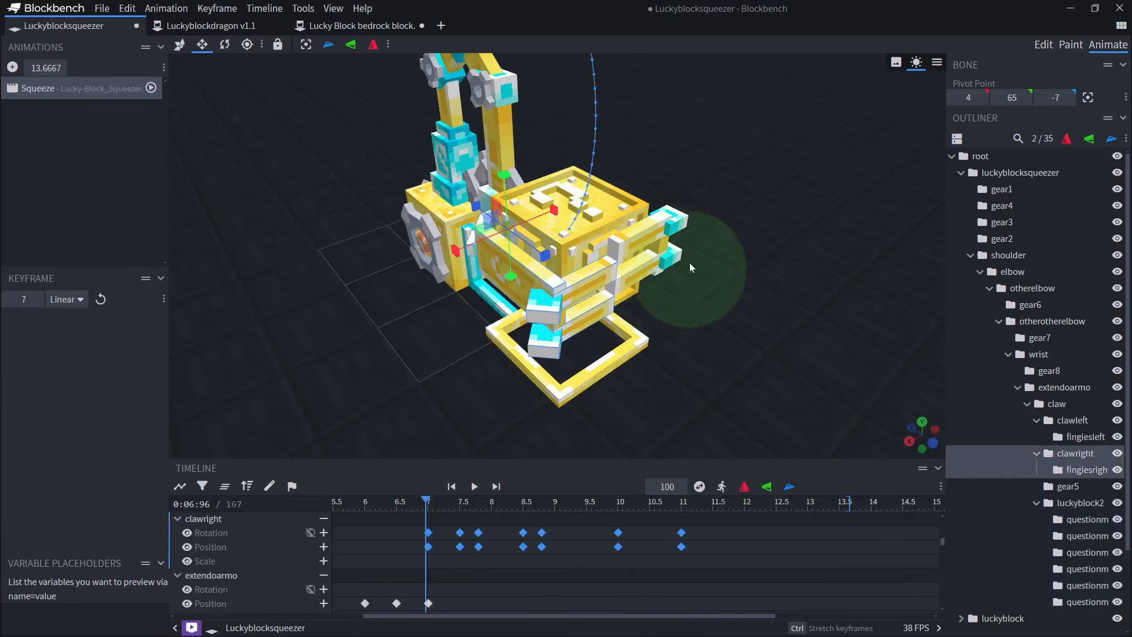
left_click_drag(689, 263, 483, 234)
left_click(427, 505)
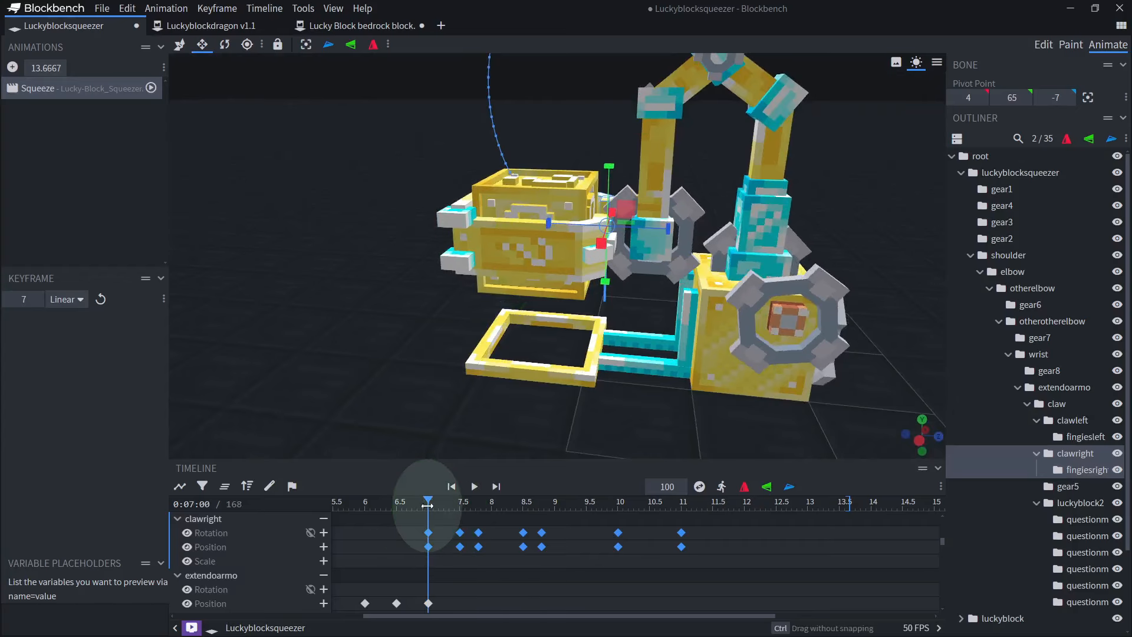
left_click(560, 253)
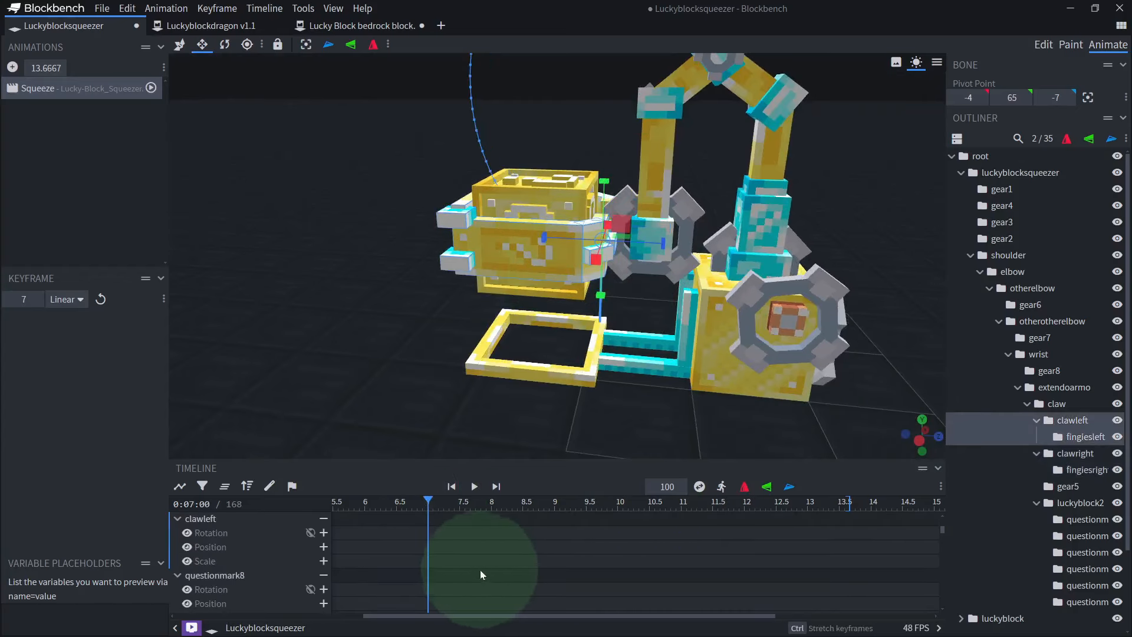
key("ctrl+v")
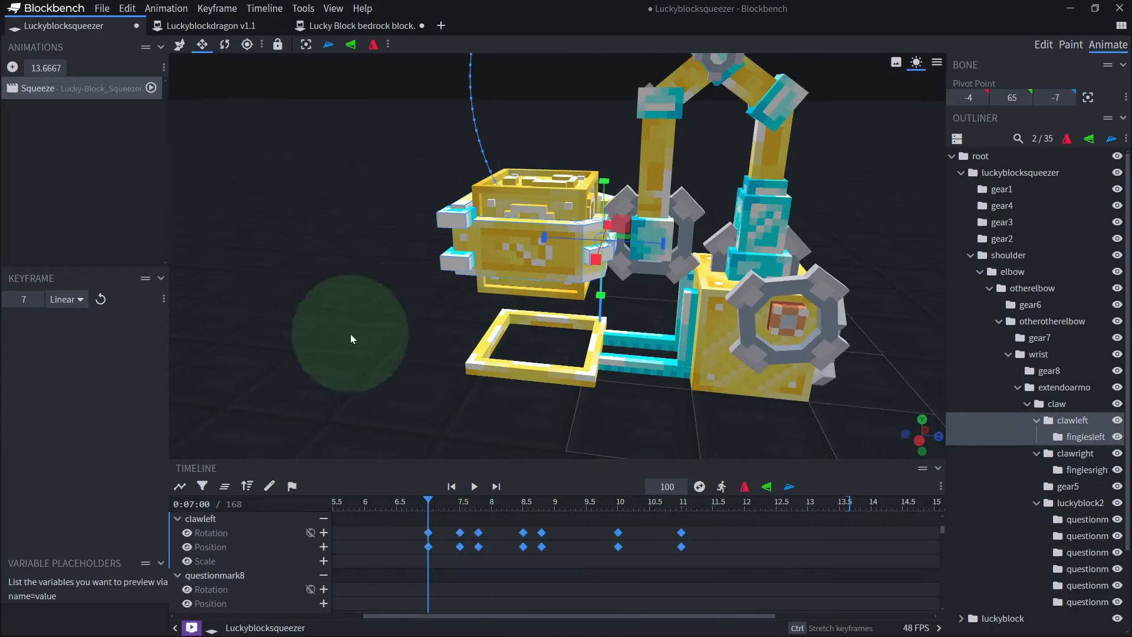
- Play the animation and scrub near 11 s to check both claws' squeeze
left_click_drag(350, 333, 593, 317)
key("space")
key("space")
scroll(802, 389, "up", 5)
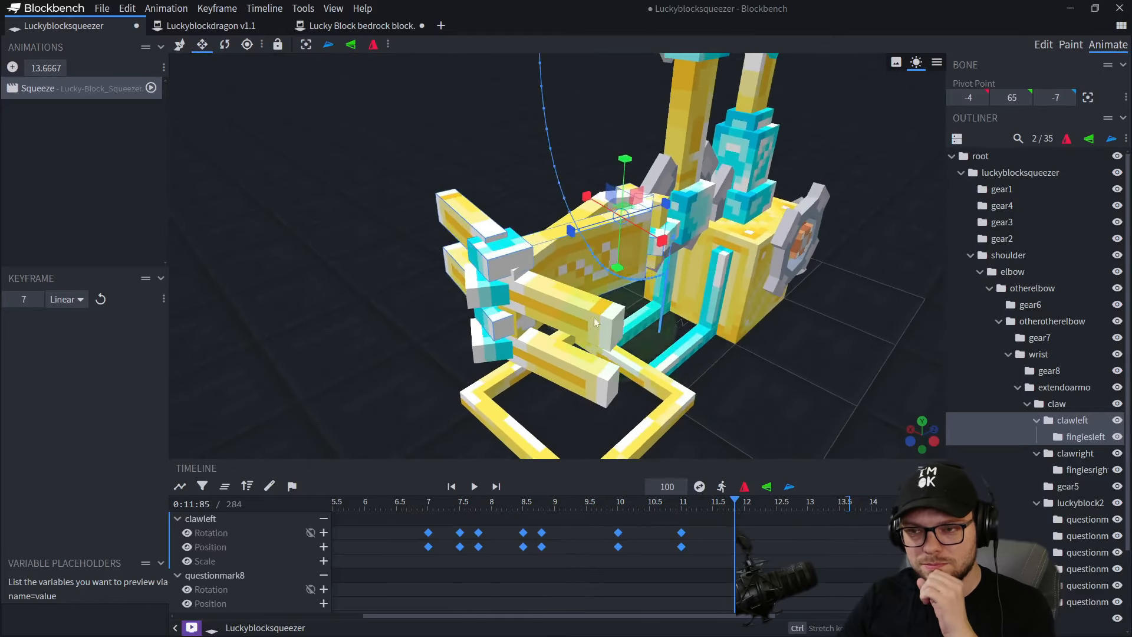
left_click_drag(402, 190, 445, 198)
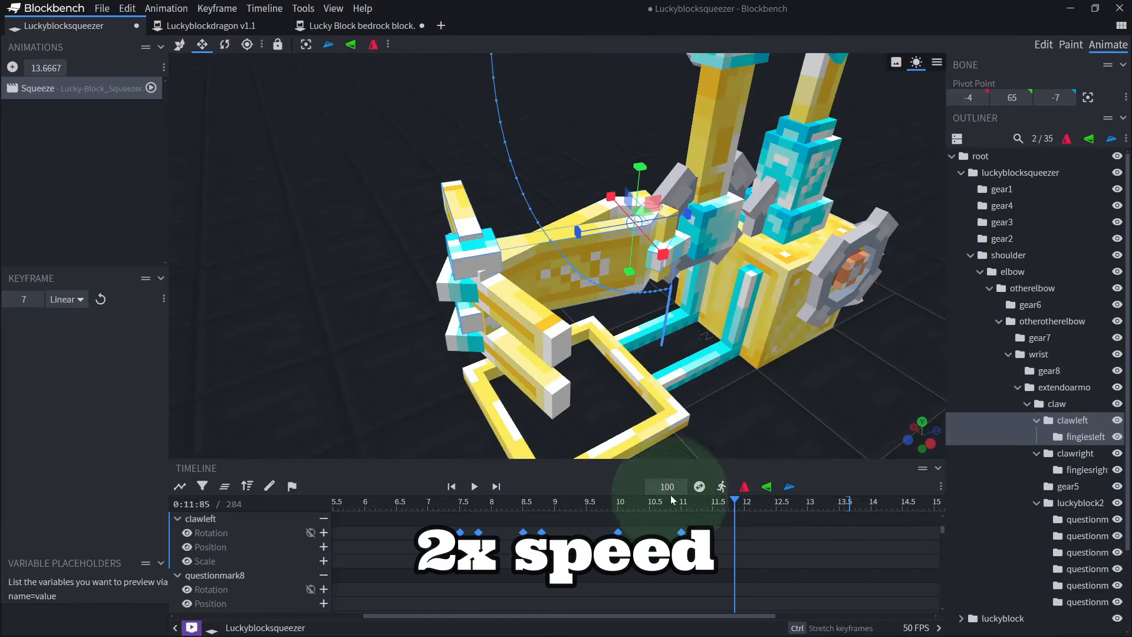
mouse_move(670, 501)
left_mouse_down()
mouse_move(622, 502)
mouse_move(660, 503)
left_mouse_up()
left_click_drag(696, 395, 766, 380)
left_click_drag(663, 502, 683, 503)
left_click_drag(820, 294, 794, 334)
left_click_drag(684, 501, 685, 501)
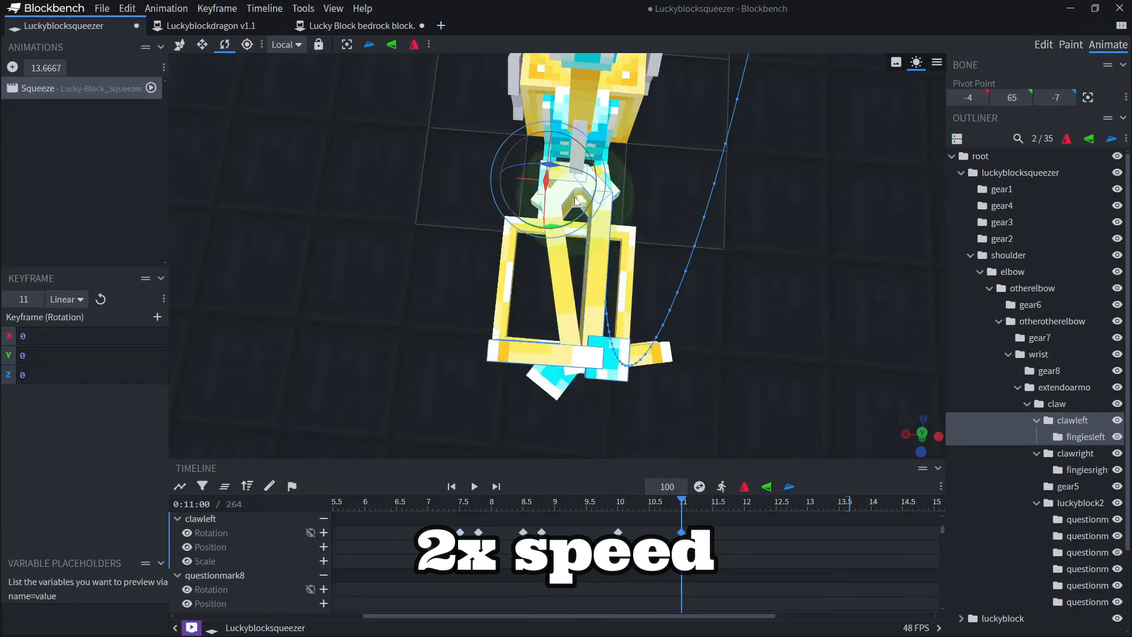
left_click(585, 238)
left_click_drag(686, 522, 682, 518)
scroll(672, 401, "up", 3)
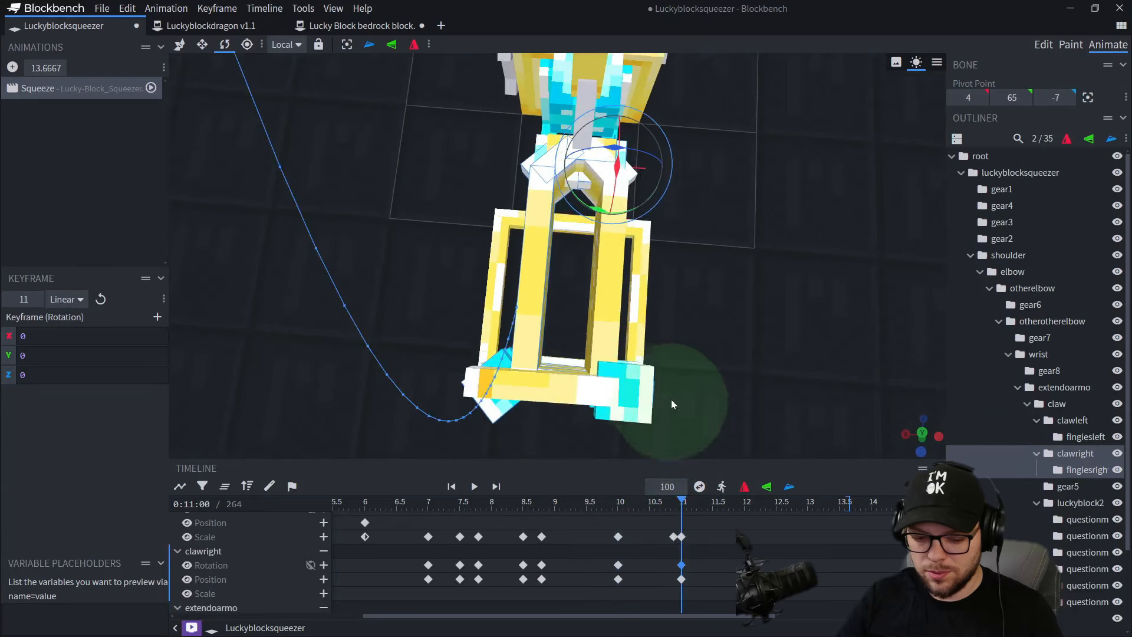
- Move the left claw inward to X -9 at 11 s
left_click(1058, 423)
left_click_drag(524, 160, 499, 167)
middle_click_drag(773, 269, 625, 184)
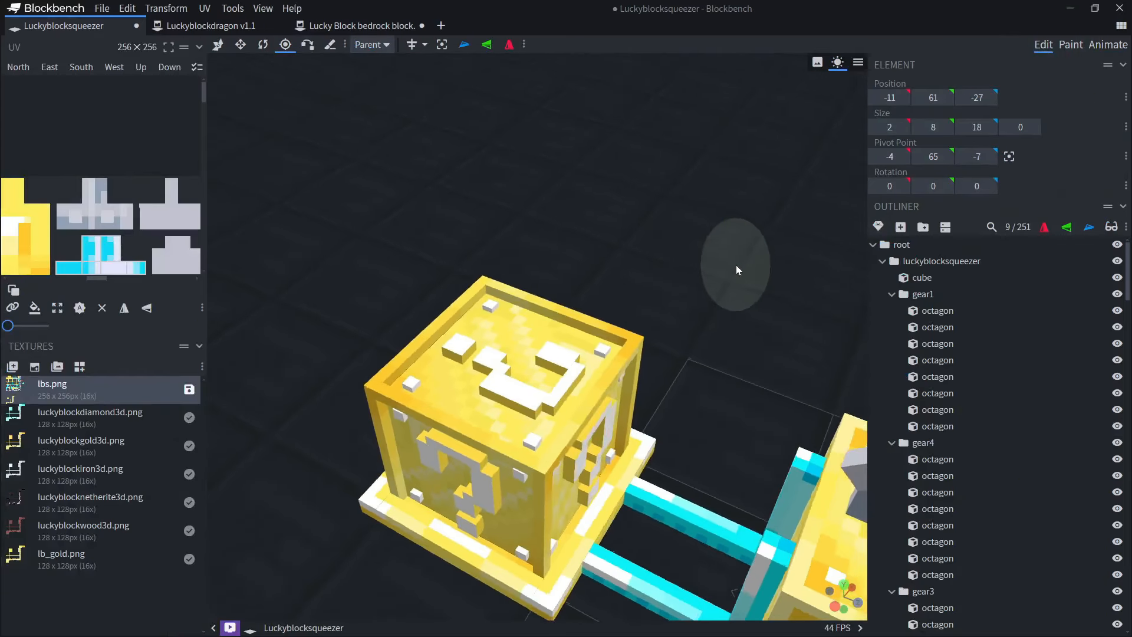
left_click_drag(736, 264, 597, 454)
- Select two cubes of the claw, inspecting it from several angles
left_click(534, 188)
left_click_drag(612, 211, 520, 329)
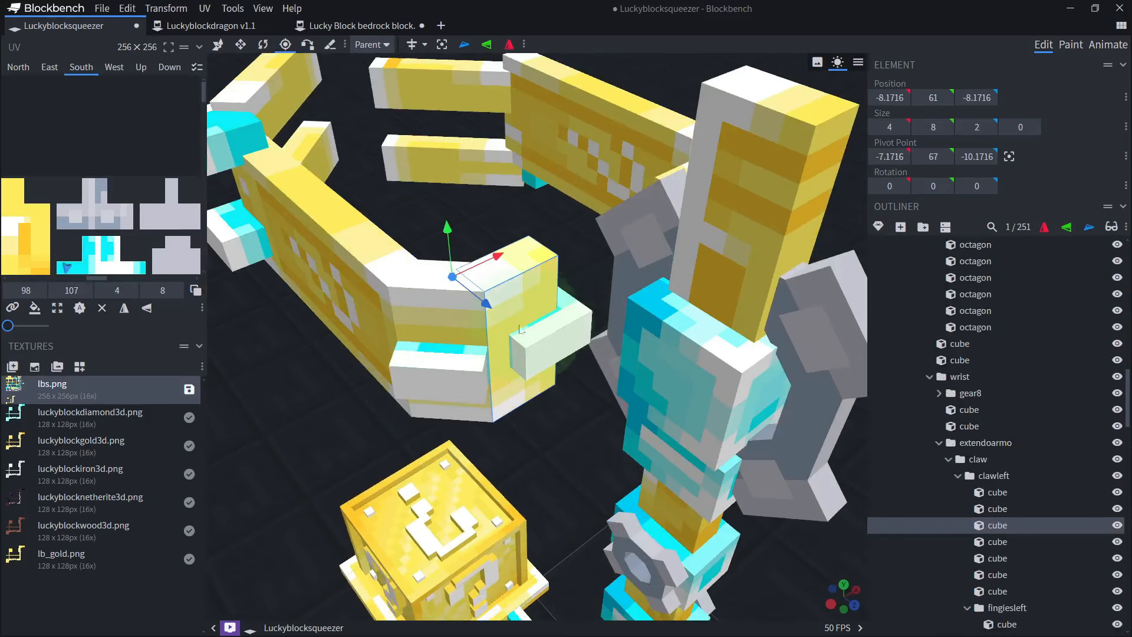
left_click(458, 312, "shift")
left_click_drag(458, 311, 613, 390)
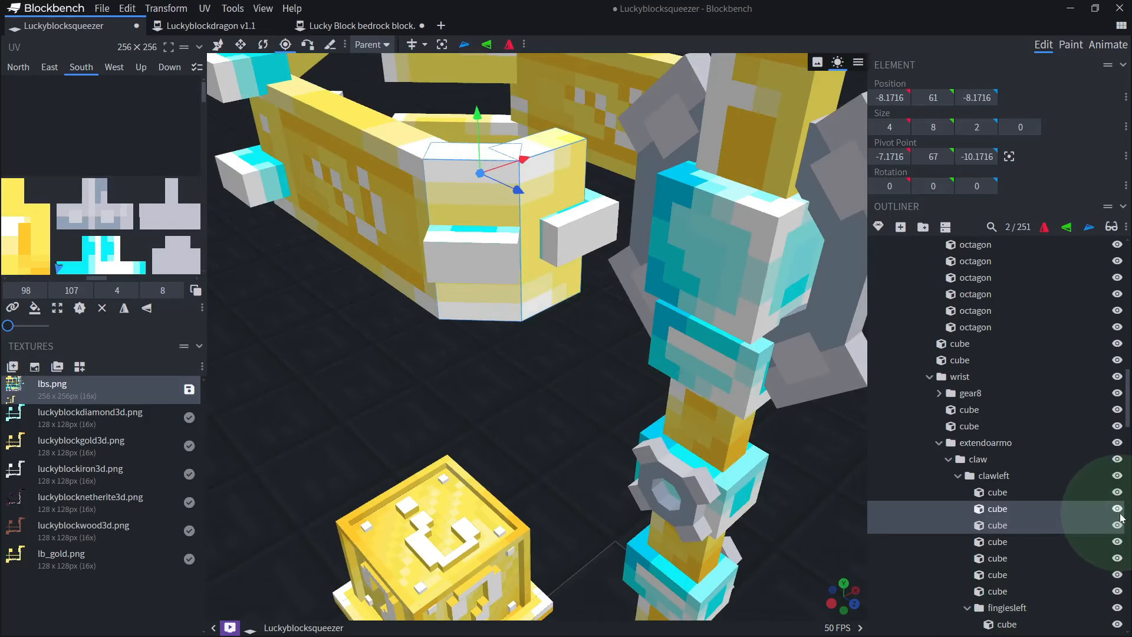
scroll(439, 352, "down", 5)
scroll(443, 362, "up", 1)
left_click_drag(443, 363, 522, 351)
scroll(522, 351, "up", 4)
- In Paint mode, pick white and paint the claw tip's bottom pixels white
key("Tab")
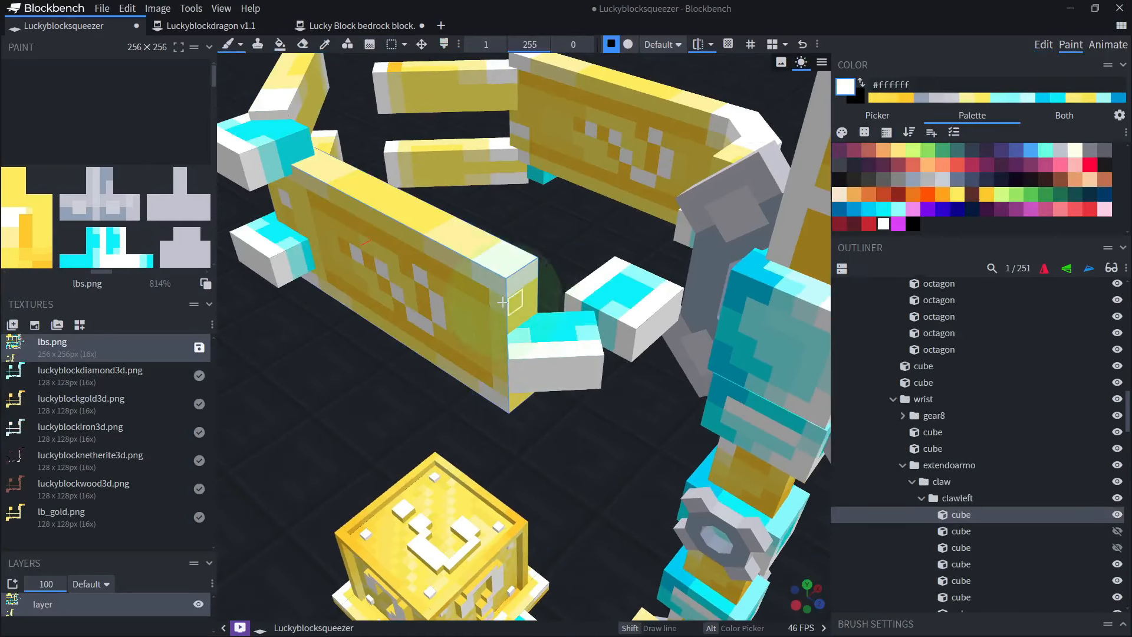
left_click_drag(593, 234, 601, 157)
left_click_drag(580, 348, 528, 326)
scroll(526, 321, "up", 3)
left_click(432, 92, "alt")
left_click_drag(452, 90, 501, 92)
mouse_move(505, 93)
right_mouse_down()
mouse_move(530, 183)
mouse_move(574, 252)
right_mouse_up()
scroll(579, 246, "down", 5)
left_click_drag(594, 419, 574, 454)
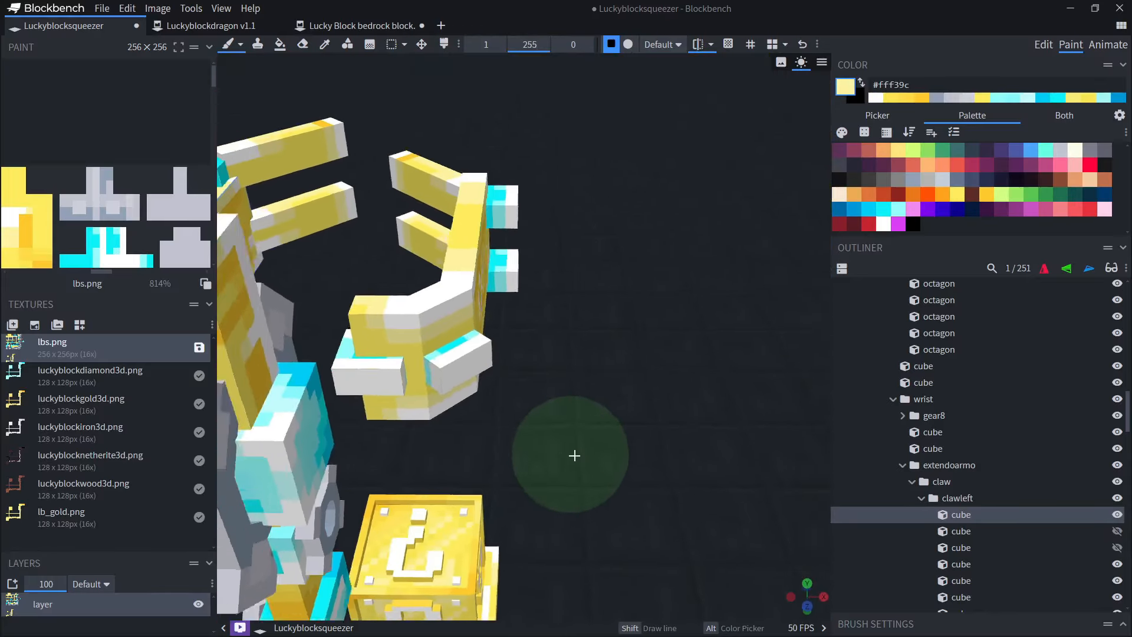
right_click_drag(574, 455, 608, 455)
scroll(524, 398, "up", 2)
- Return to Animate mode and scrub the Squeeze animation back to 0.75 s
left_click(1042, 46)
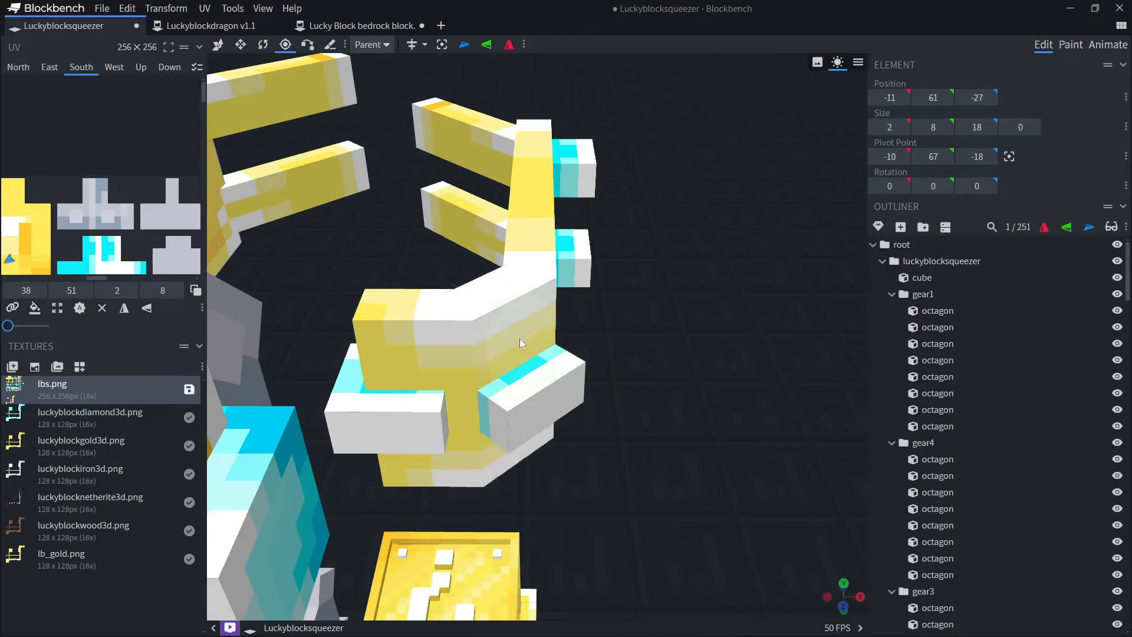
scroll(519, 338, "down", 5)
left_click(1107, 45)
mouse_move(662, 328)
left_mouse_down()
mouse_move(801, 327)
mouse_move(664, 300)
left_mouse_up()
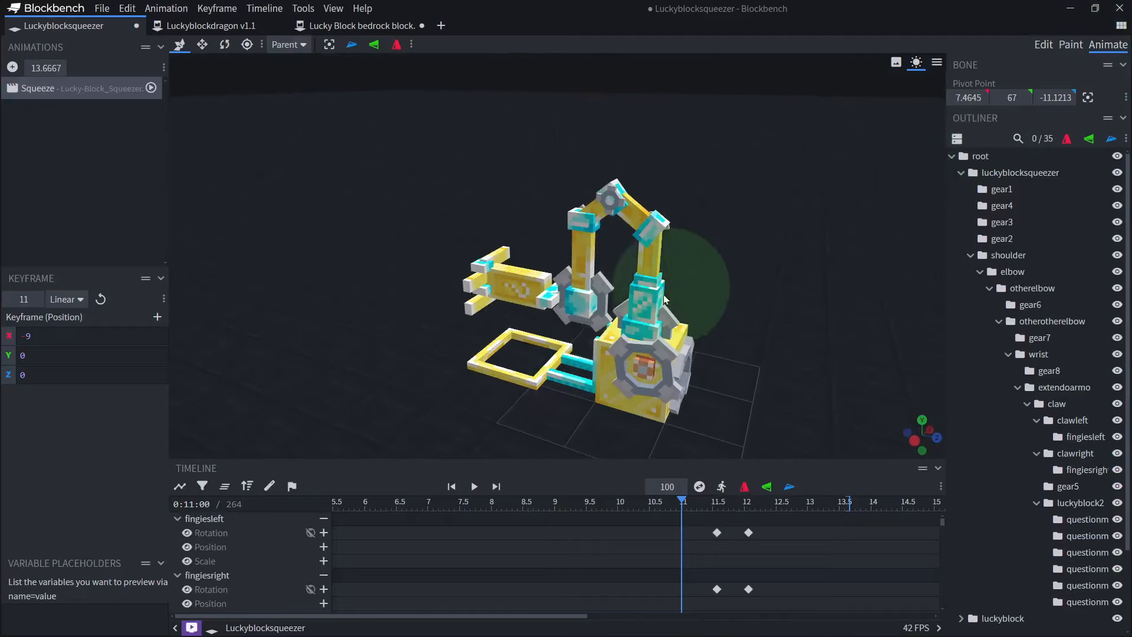
left_click_drag(472, 506, 33, 502)
scroll(629, 337, "down", 5)
left_click_drag(731, 323, 759, 349)
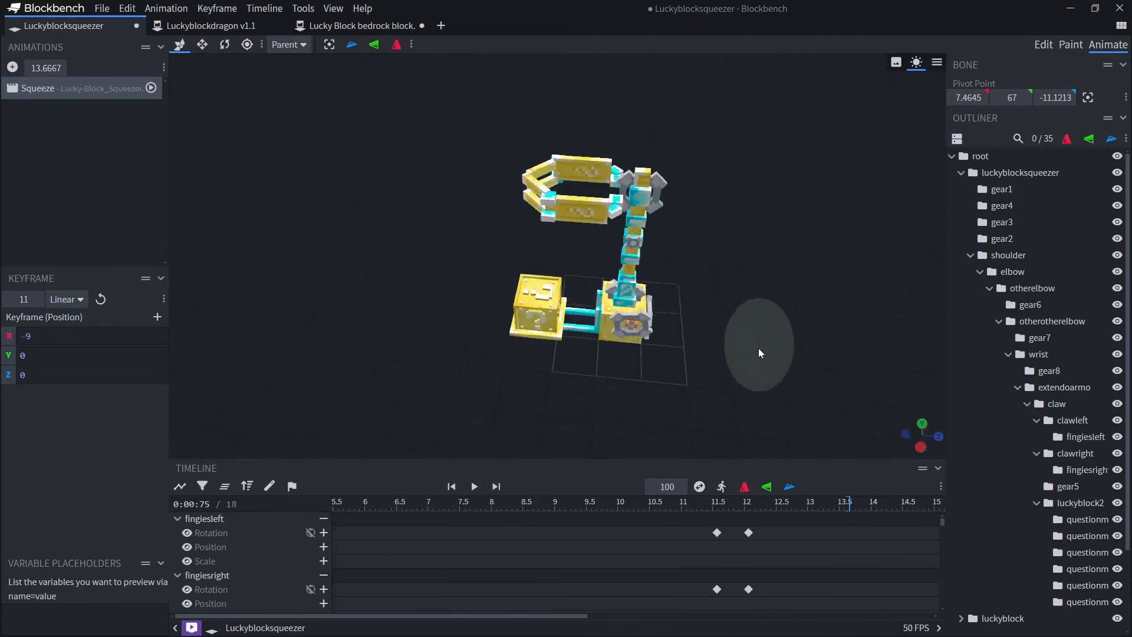
left_click_drag(752, 399, 549, 338)
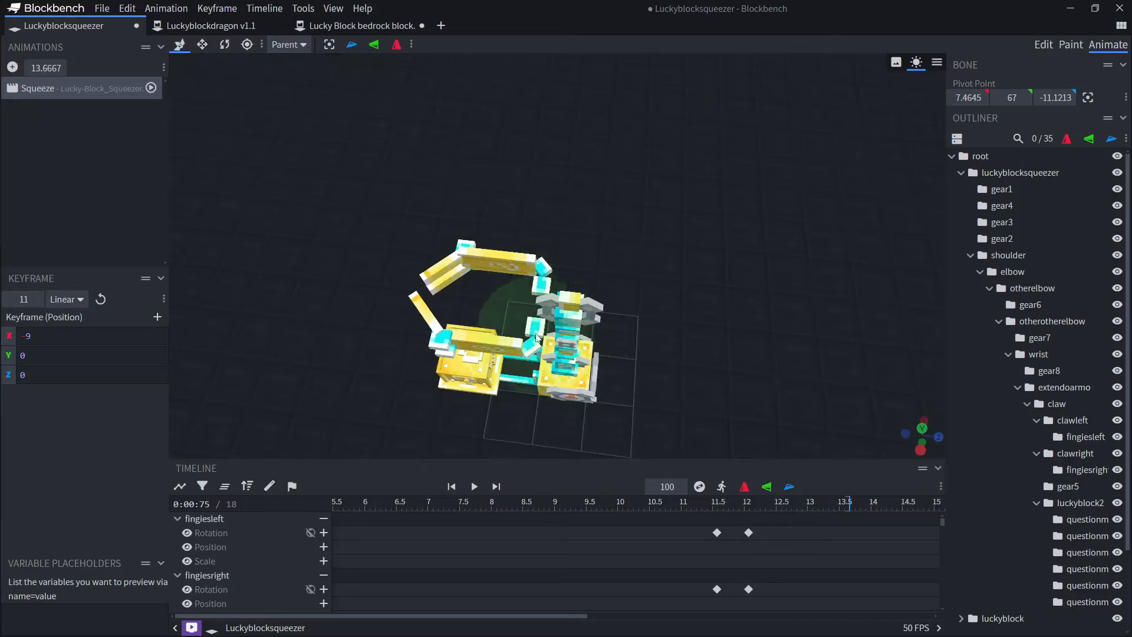
left_click(1043, 44)
left_click(523, 378)
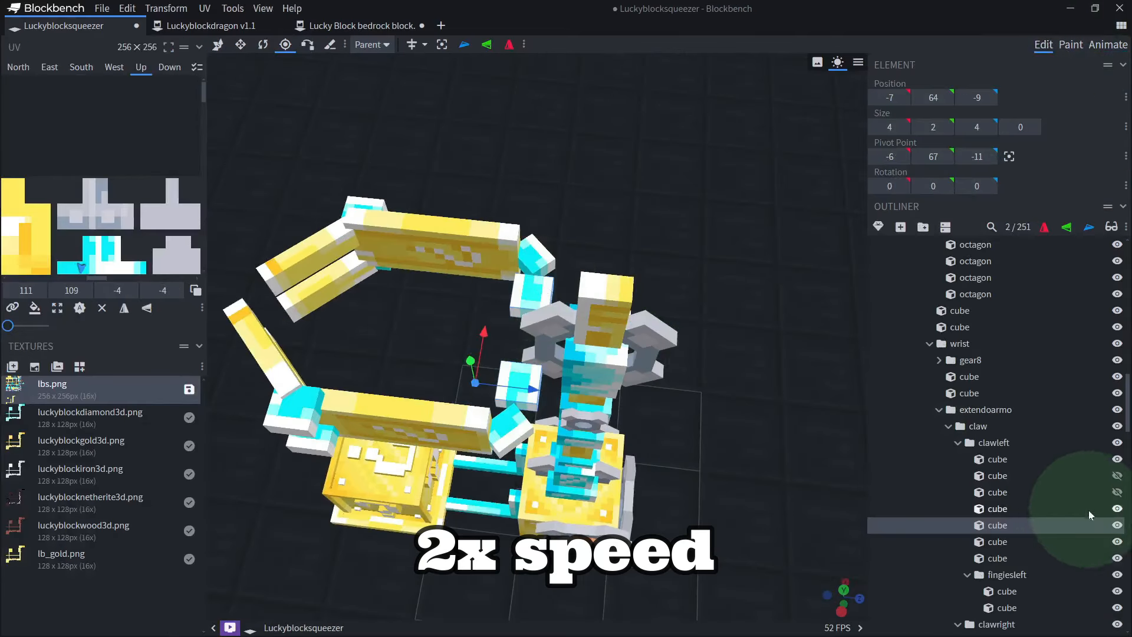
left_click(1108, 45)
key("space")
left_click_drag(659, 398, 717, 451)
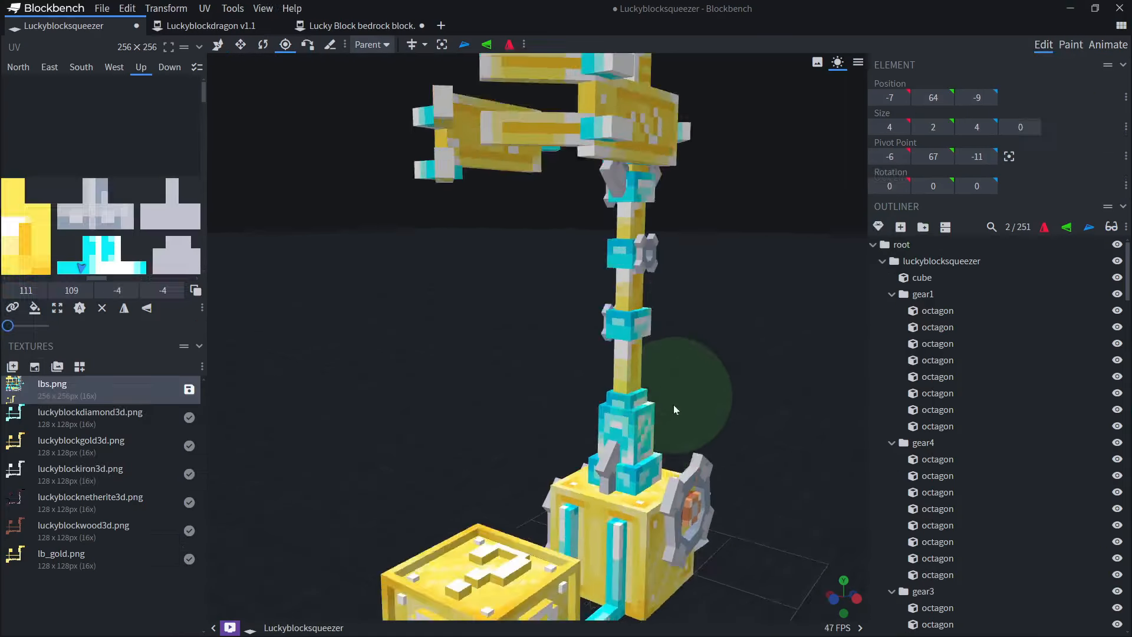
left_click_drag(673, 405, 691, 423)
left_click(512, 264)
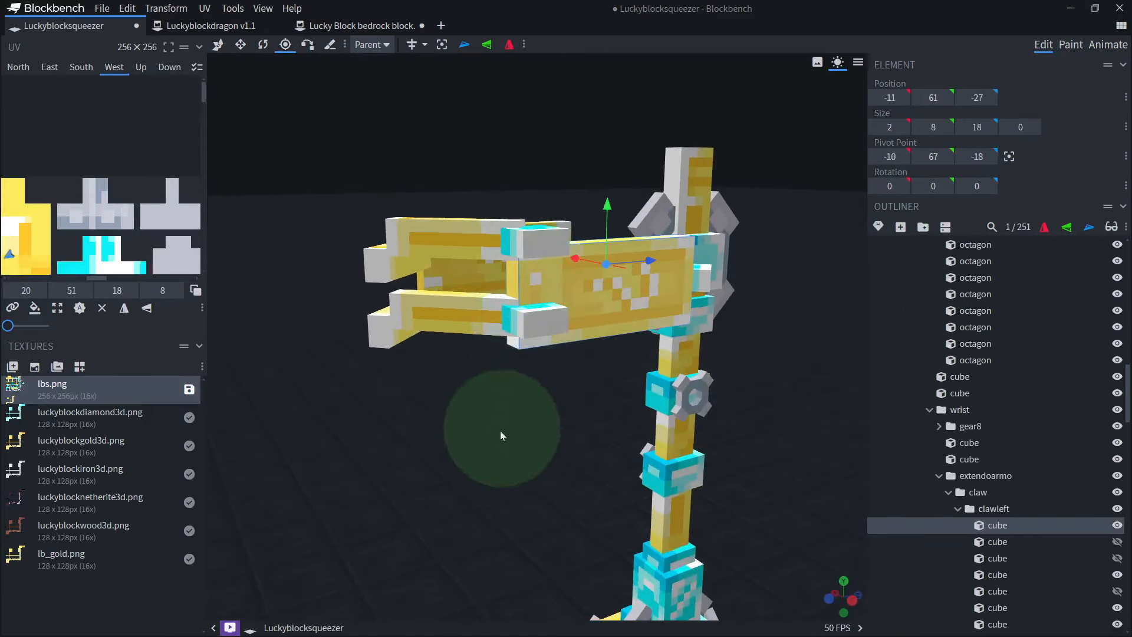
left_click_drag(500, 431, 495, 447)
scroll(501, 447, "up", 4)
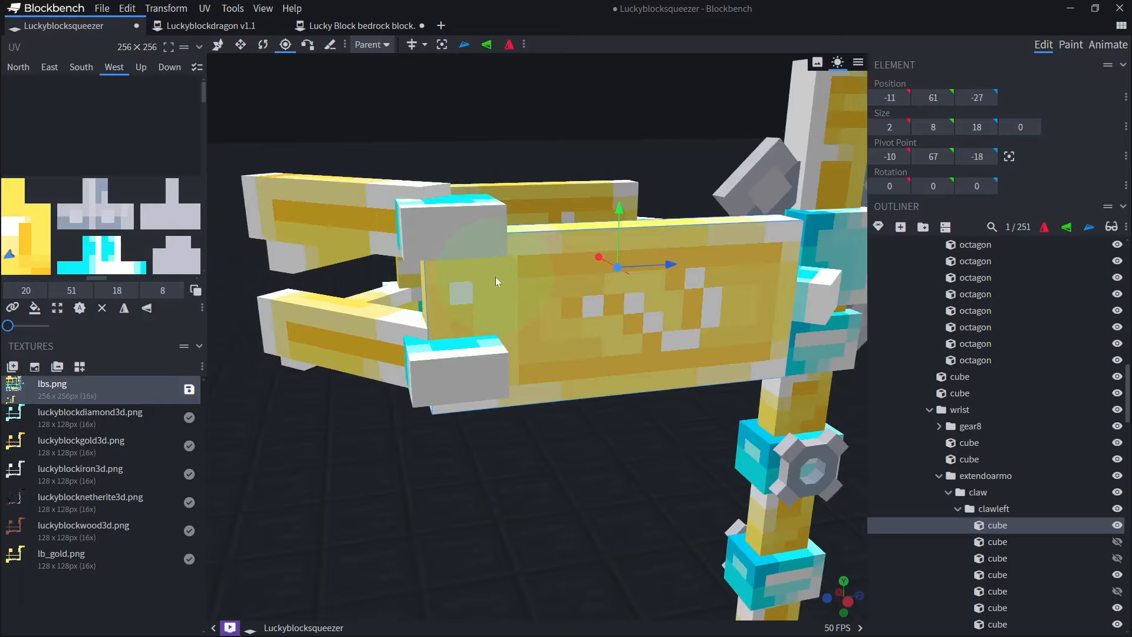
mouse_move(496, 282)
left_mouse_down()
mouse_move(484, 264)
mouse_move(482, 412)
mouse_move(628, 401)
mouse_move(532, 402)
left_mouse_up()
right_click(549, 400)
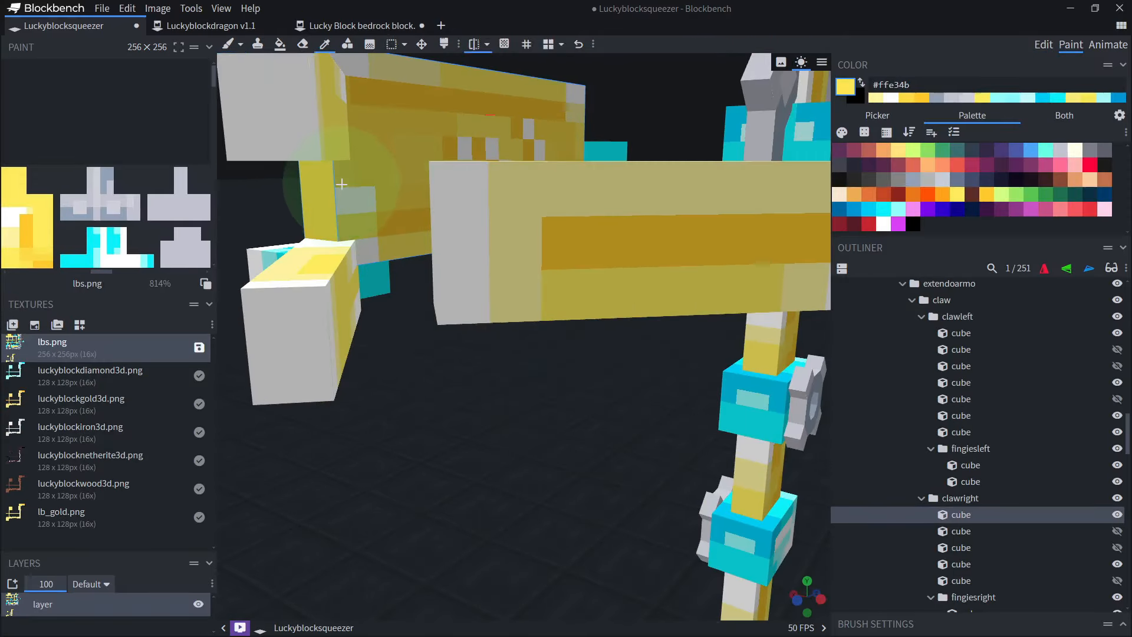
scroll(472, 348, "down", 2)
left_click_drag(501, 348, 383, 370)
scroll(413, 377, "down", 3)
left_click_drag(501, 386, 493, 433)
scroll(493, 433, "up", 3)
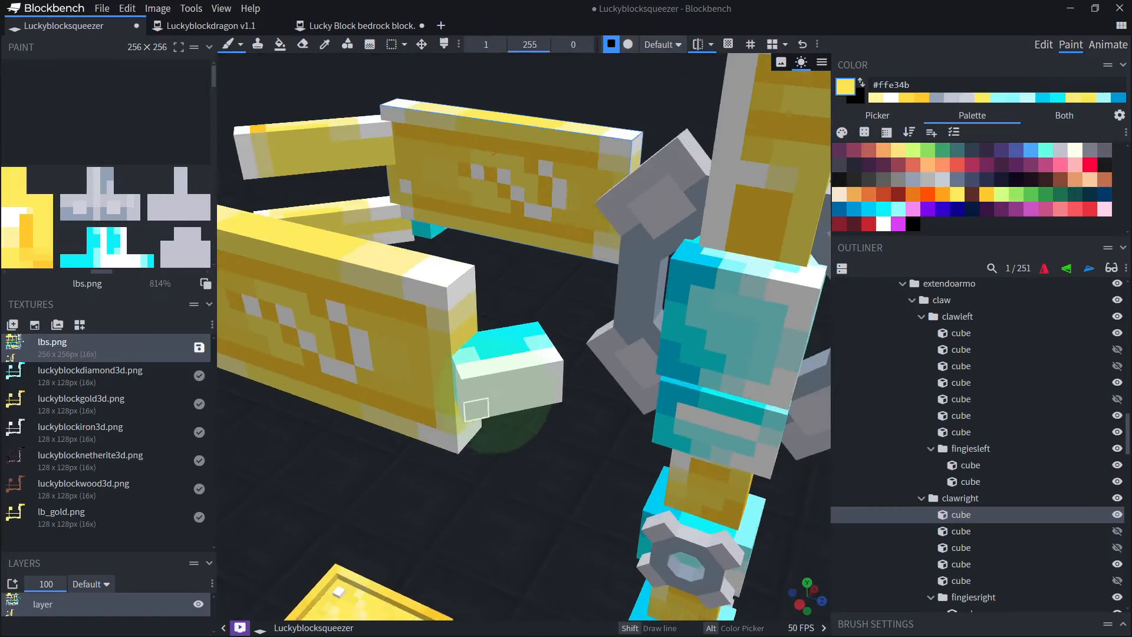
left_click(1037, 50)
left_click(442, 333)
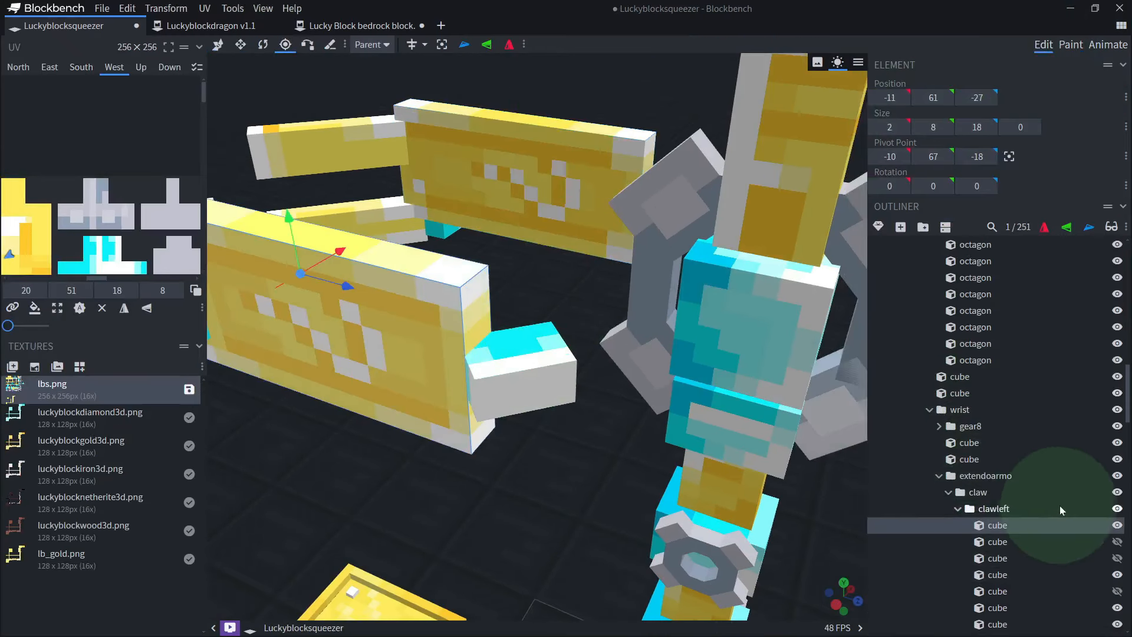
- Shorten the left claw's end cube from 8 to 6 with the Resize tool
left_click(508, 322)
left_click_drag(580, 490, 577, 474)
key("s")
left_click_drag(504, 208, 510, 253)
left_click_drag(505, 344, 506, 298)
left_click_drag(469, 361, 449, 361)
left_click_drag(531, 424, 412, 466)
- Shrink the selected right-claw cubes by 1 along X
left_click(576, 335)
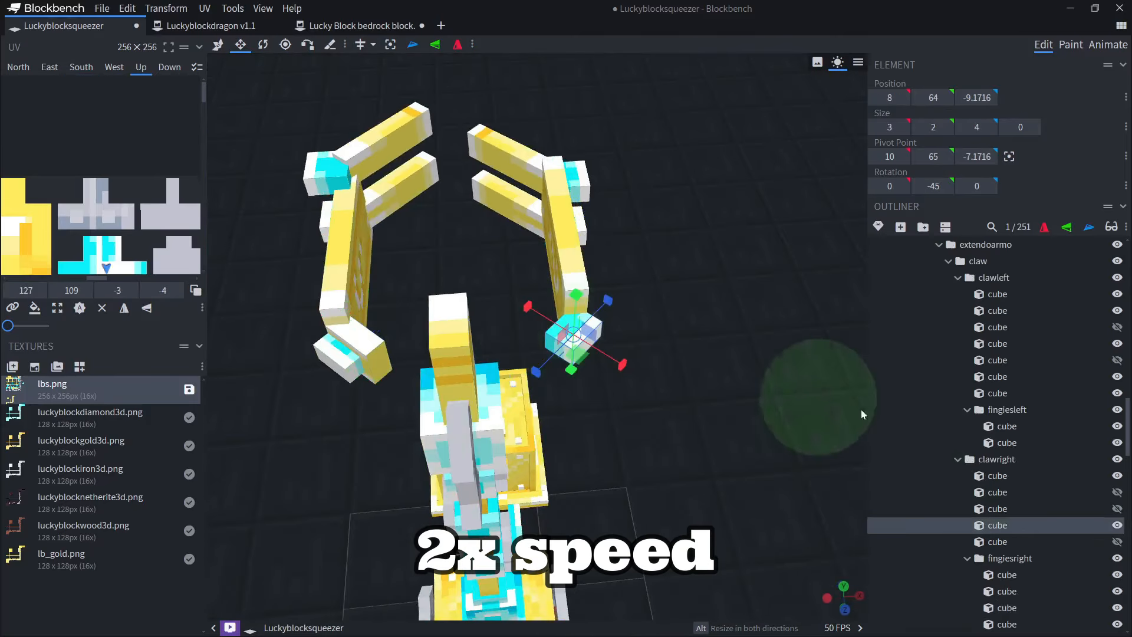
left_click(1117, 493)
left_click_drag(678, 366, 590, 336)
left_click(509, 265)
left_click_drag(446, 274, 484, 274)
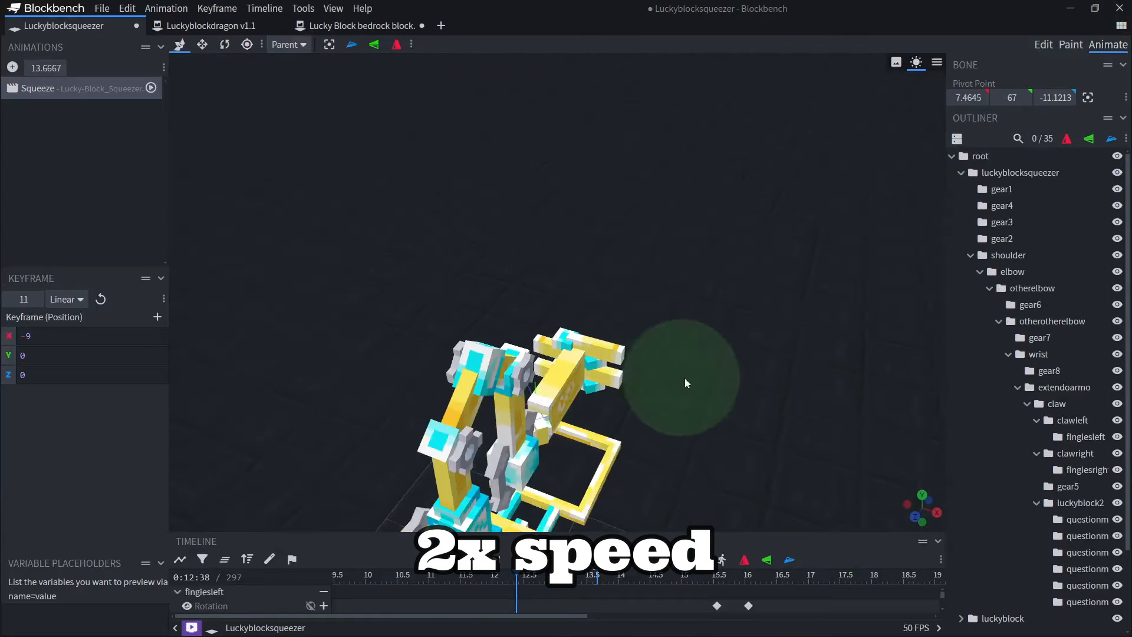
left_click_drag(685, 377, 554, 397)
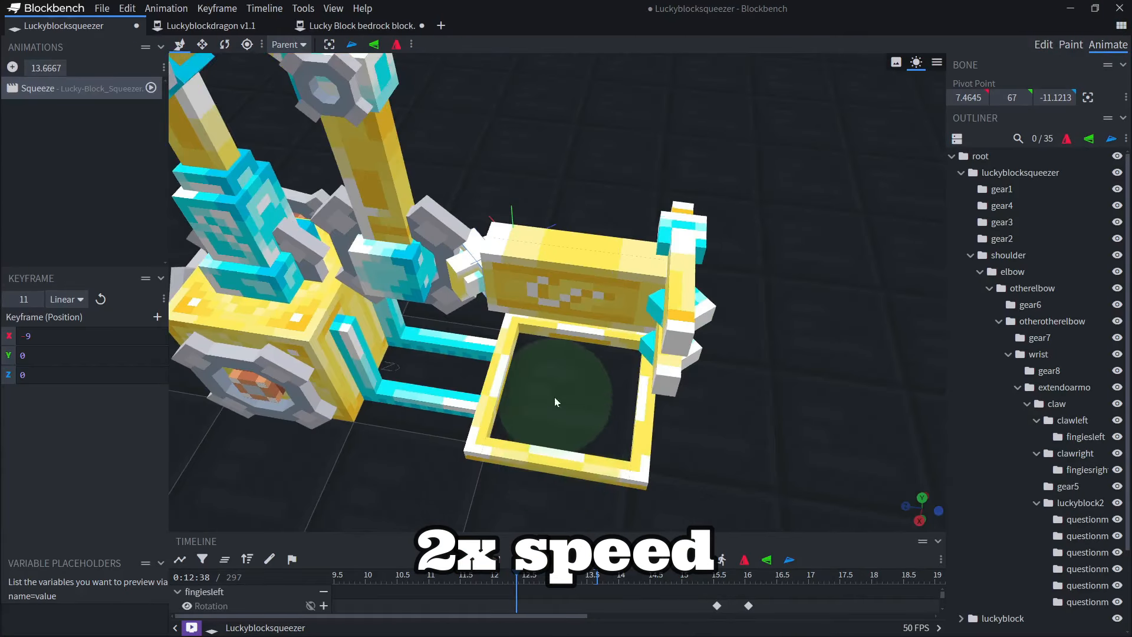
- Return to Edit mode and hide one of the right-claw cubes
scroll(649, 377, "up", 5)
left_click(1043, 53)
scroll(695, 272, "down", 10)
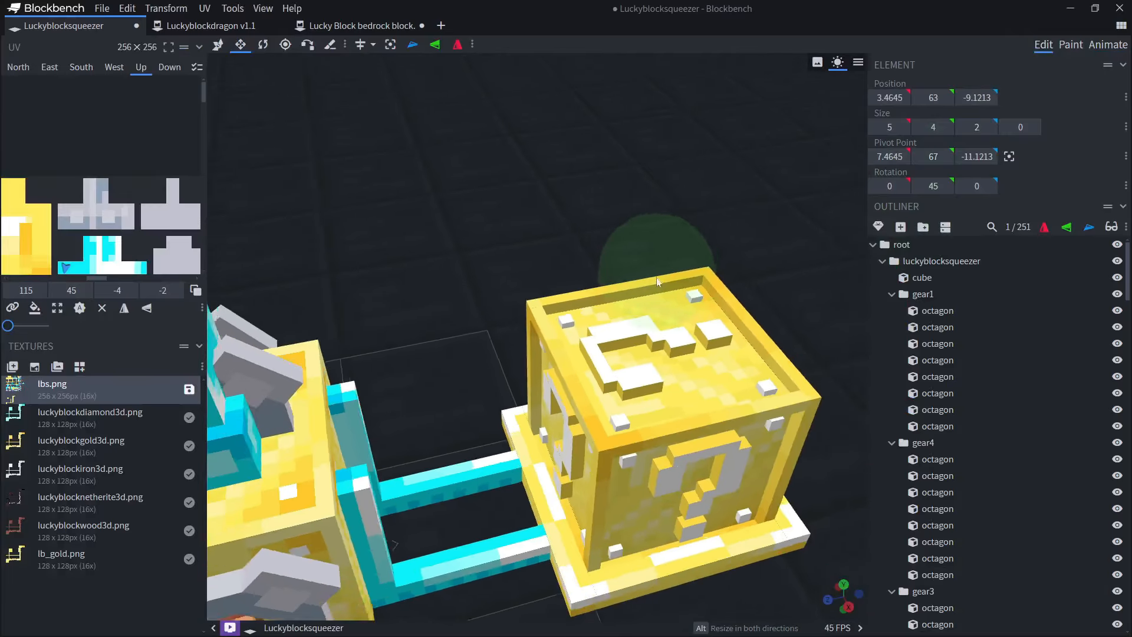
scroll(731, 359, "up", 6)
left_click_drag(755, 394, 711, 392)
left_click(595, 368)
left_click(1118, 526)
- Select cubes on the left and right claws with the Move tool active
scroll(703, 472, "down", 6)
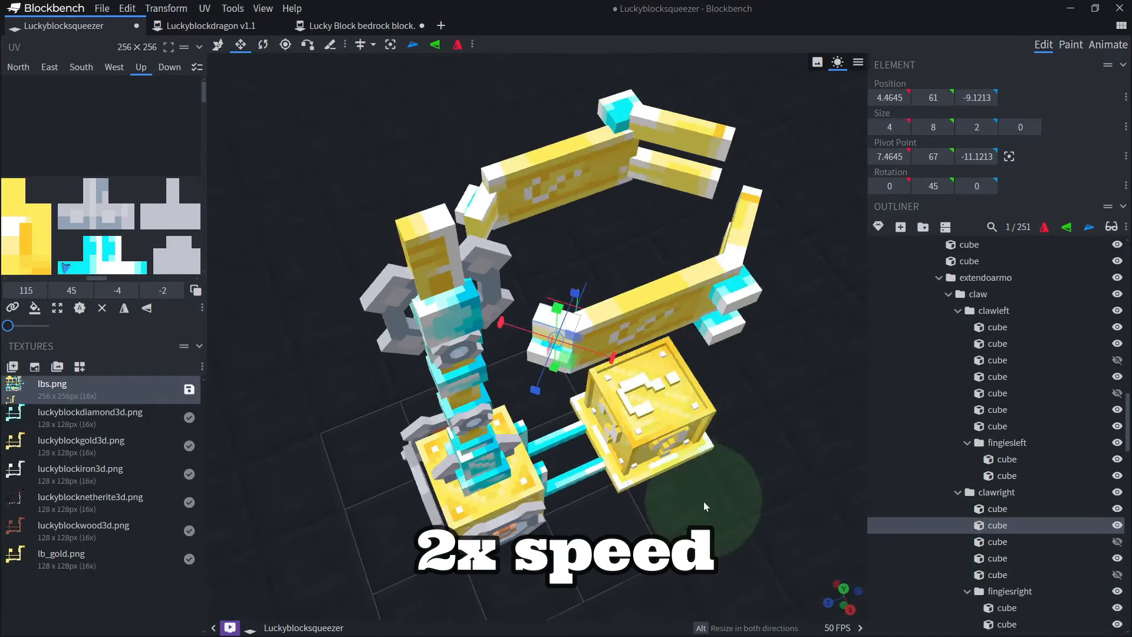
left_click_drag(703, 501, 530, 354)
left_click(575, 391)
scroll(595, 353, "up", 4)
left_click(581, 372)
key("v")
scroll(571, 371, "down", 5)
left_click(528, 350)
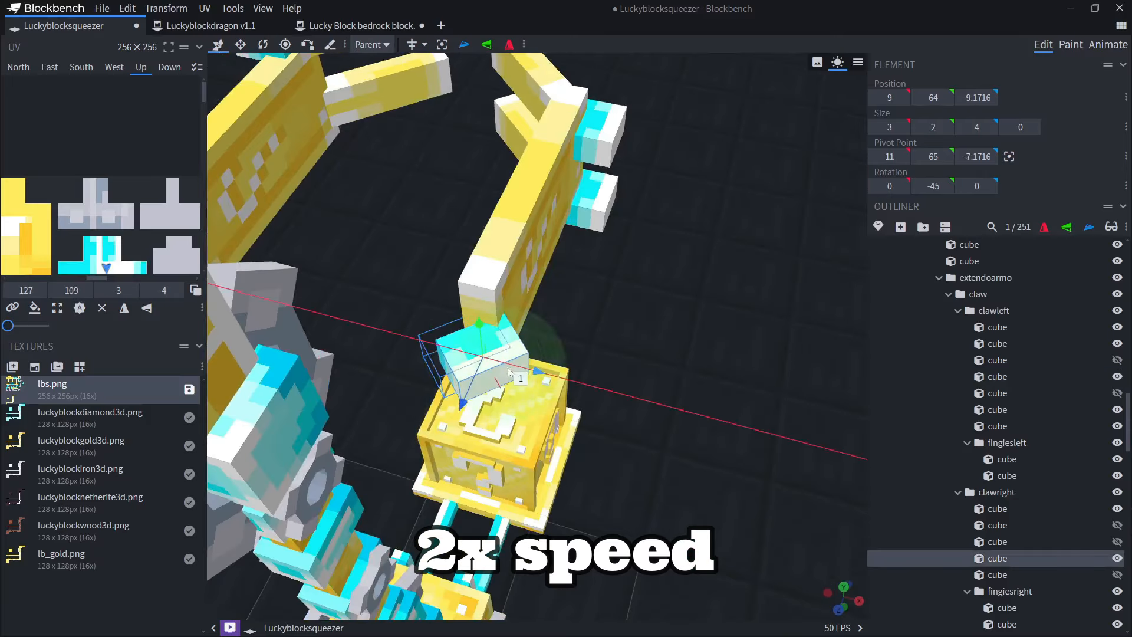
scroll(554, 330, "up", 5)
left_click_drag(548, 283, 483, 267)
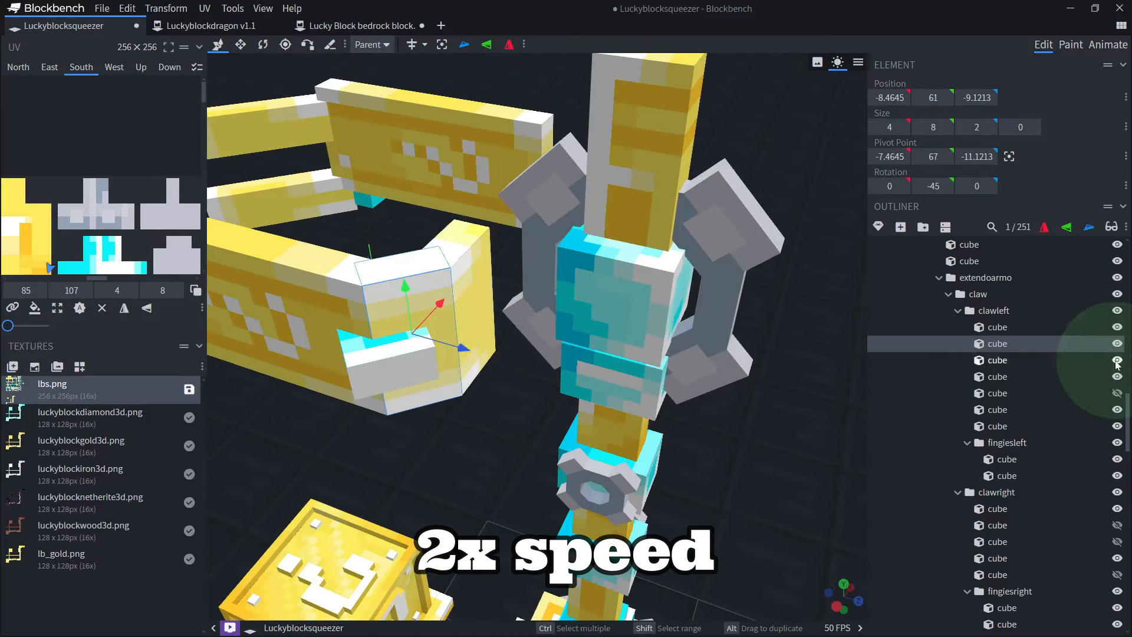
scroll(493, 340, "down", 3)
- Try duplicating two arm cubes, then undo the duplicates
left_click(557, 254)
key("ctrl+d")
left_click_drag(563, 254, 512, 324)
left_click(525, 330)
key("ctrl+d")
left_click_drag(557, 359, 570, 453)
key("ctrl+z")
key("ctrl+z")
key("ctrl+z")
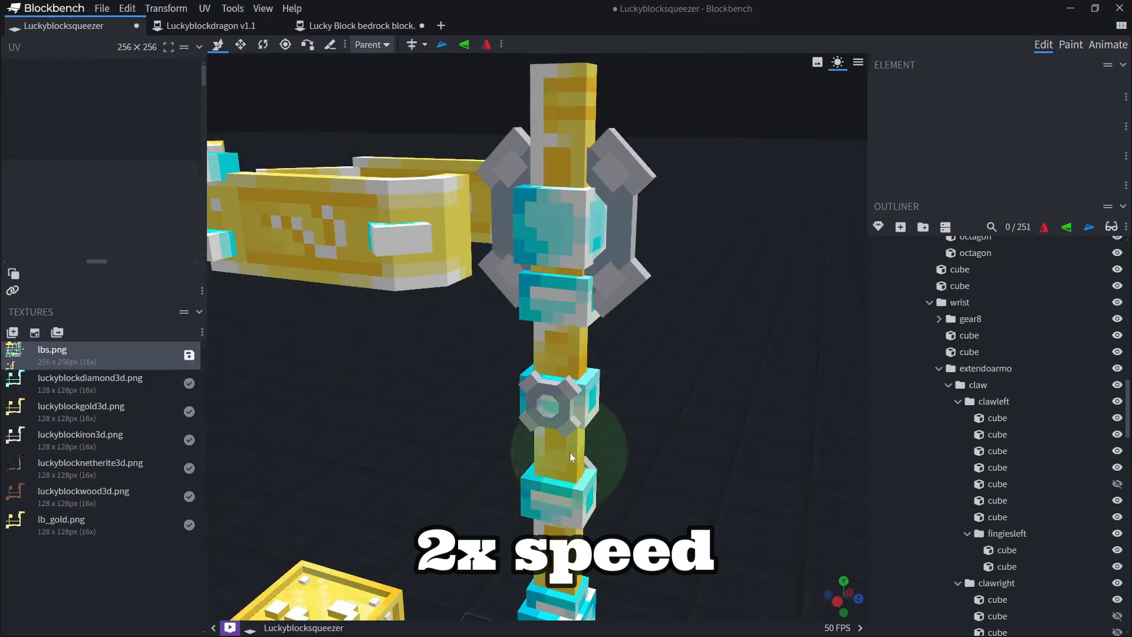
- Delete two left-claw cubes, including the 4x8x2 cube
scroll(570, 453, "down", 5)
left_click(569, 349)
scroll(571, 347, "up", 6)
left_click(450, 367)
left_click(417, 356, "shift")
key("Delete")
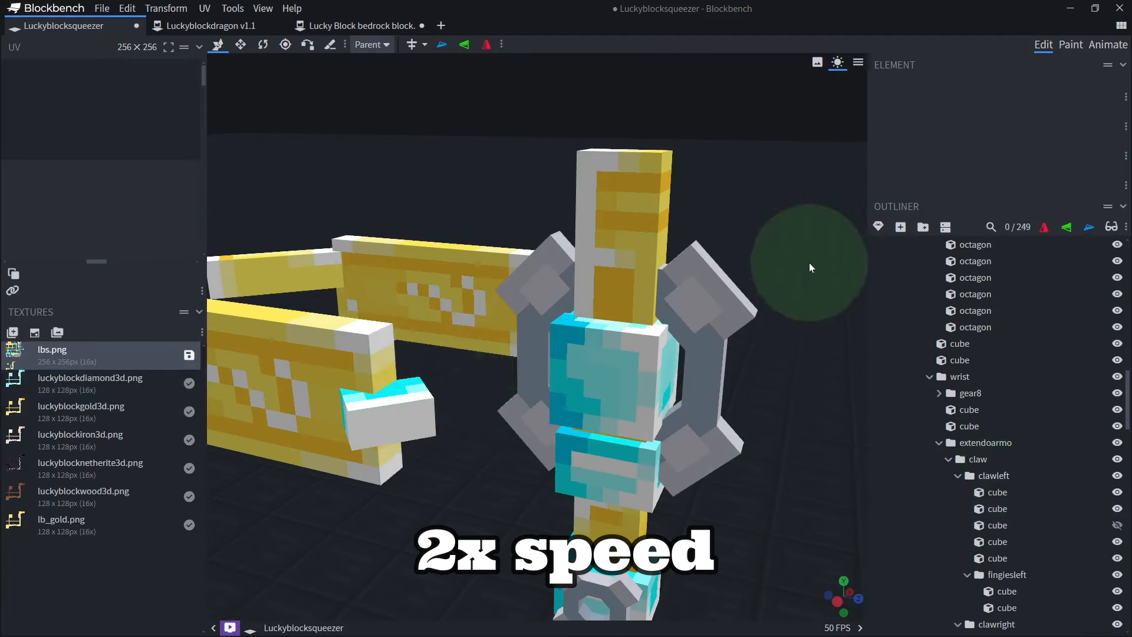
- Delete two right-claw cubes, including the tilted one
left_click_drag(809, 266, 660, 307)
left_click(513, 318)
left_click(493, 288, "shift")
key("Delete")
left_click_drag(494, 287, 607, 288)
left_click(386, 462)
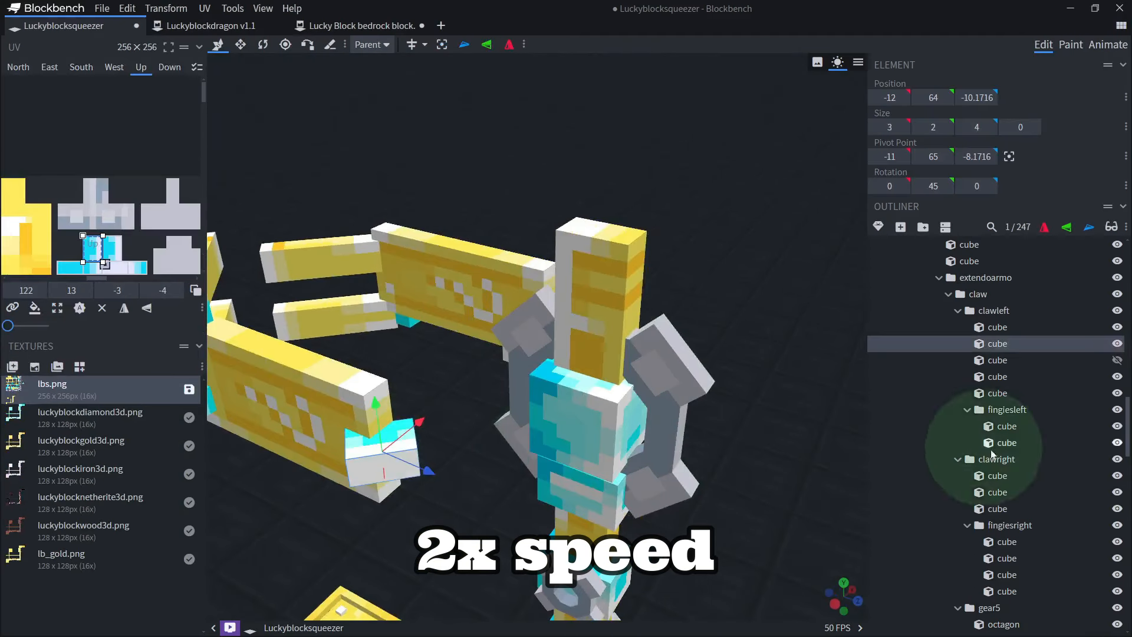
- Unhide the hidden cube and add a new 2×2×2 cube inside fingiesleft
left_click(1117, 360)
right_click_drag(524, 451, 550, 352)
scroll(551, 352, "up", 5)
left_click(387, 369)
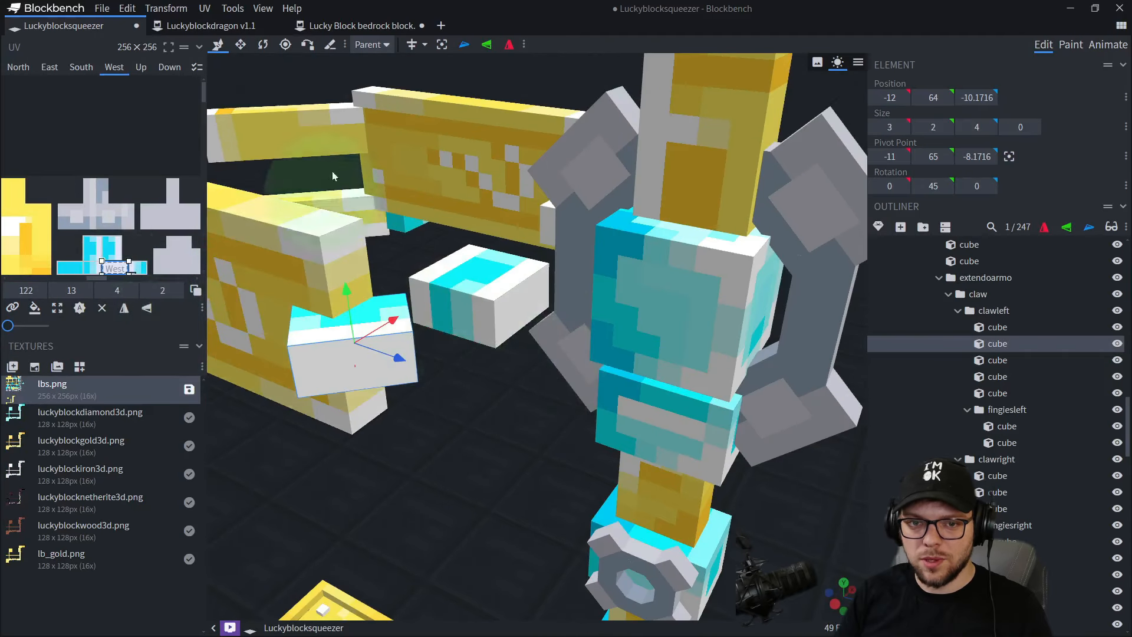
left_click(900, 227)
scroll(679, 358, "down", 5)
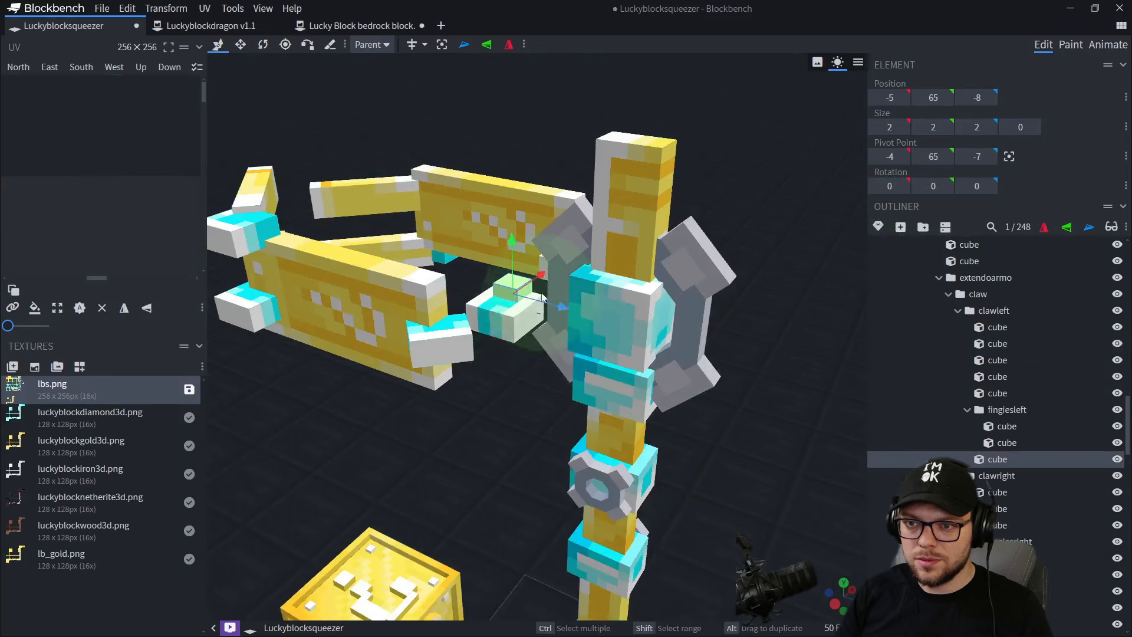
- Lengthen the new cube to 8 along Z and slide it along X
scroll(499, 394, "up", 5)
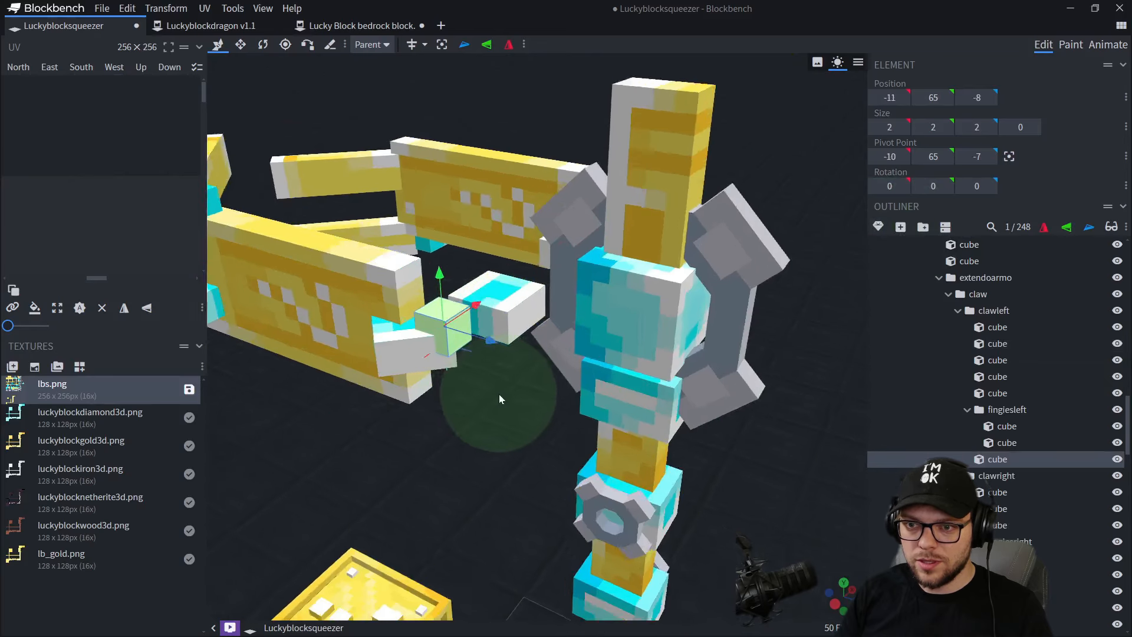
key("s")
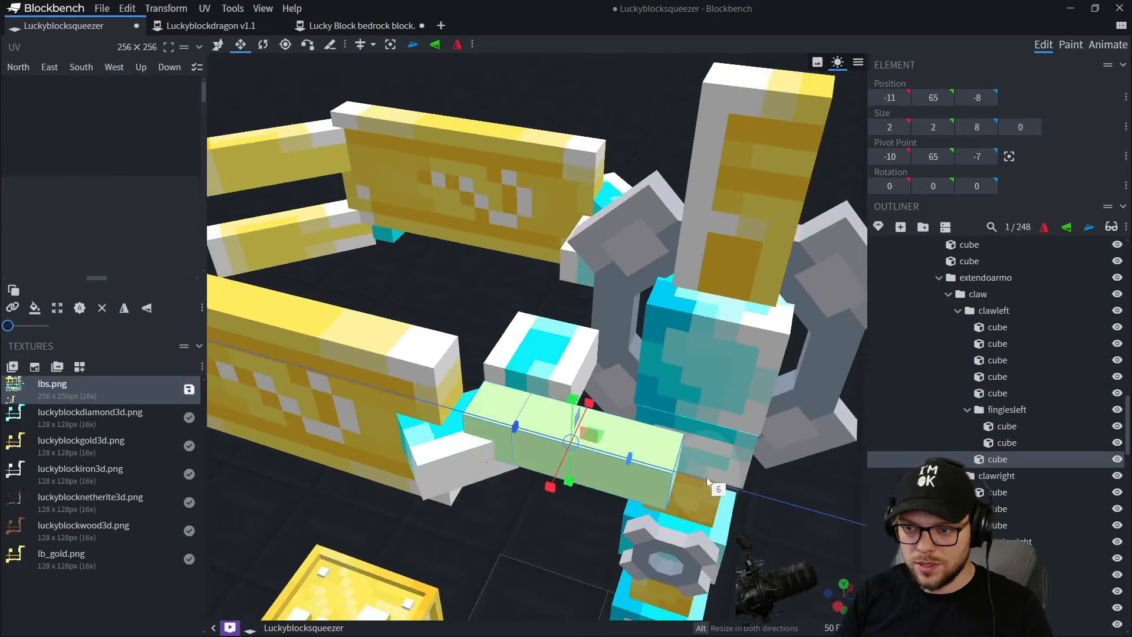
mouse_move(707, 477)
left_mouse_down()
mouse_move(682, 473)
mouse_move(699, 477)
left_mouse_up()
right_click_drag(689, 484, 647, 442)
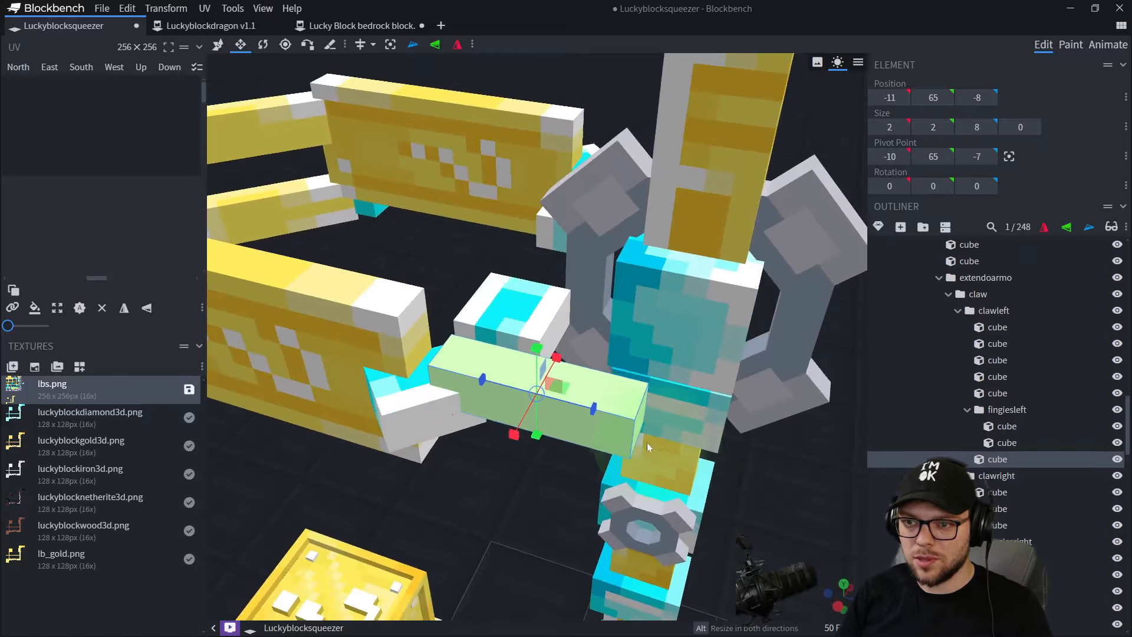
left_click_drag(736, 501, 765, 467)
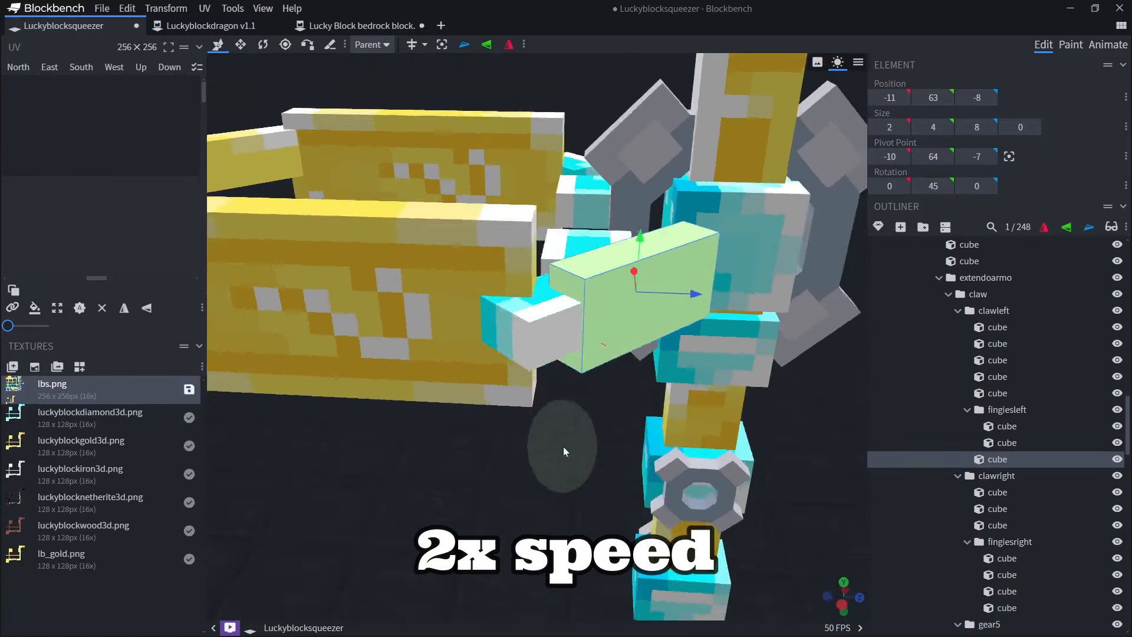
left_click_drag(564, 450, 613, 509)
- Tilt the bar 45° and move it down along X between the claw tips
left_click_drag(583, 331, 602, 356)
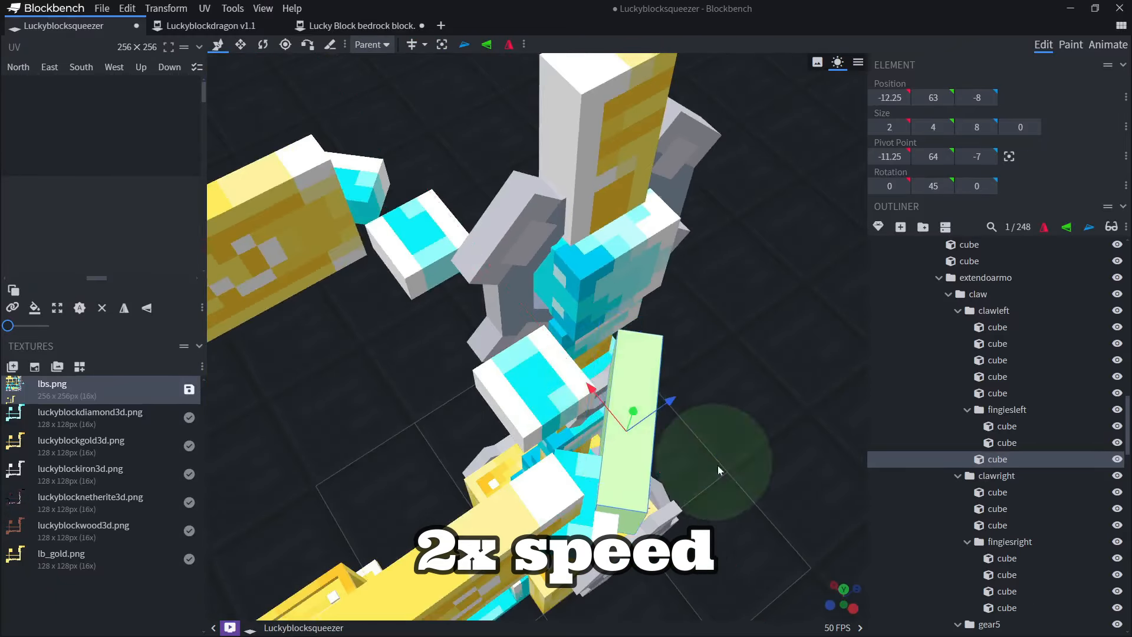
left_click_drag(717, 466, 642, 451)
left_click(594, 325)
left_click_drag(660, 412, 731, 448)
left_click(492, 436)
left_click_drag(474, 357, 527, 512)
- Duplicate a left-claw cube, shift the copy 4 units and rotate it
left_click(491, 421)
key("ctrl+d")
left_click_drag(456, 277, 482, 355)
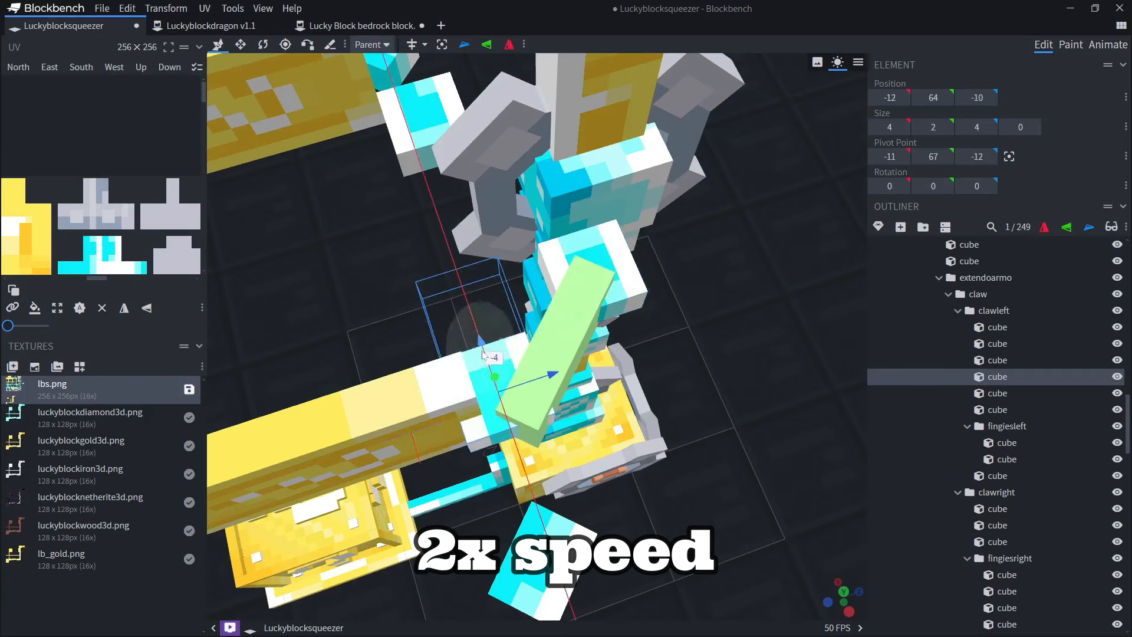
left_click_drag(387, 459, 485, 354)
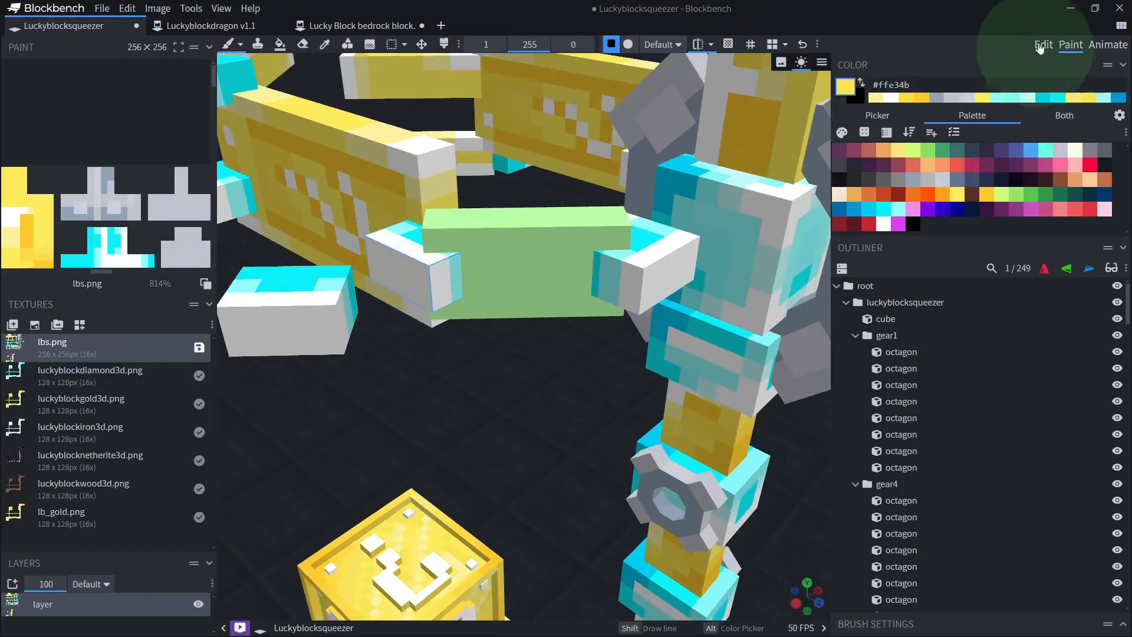
- Apply the lbs.png texture to the large green bar cube
left_click(1043, 45)
left_click(518, 256)
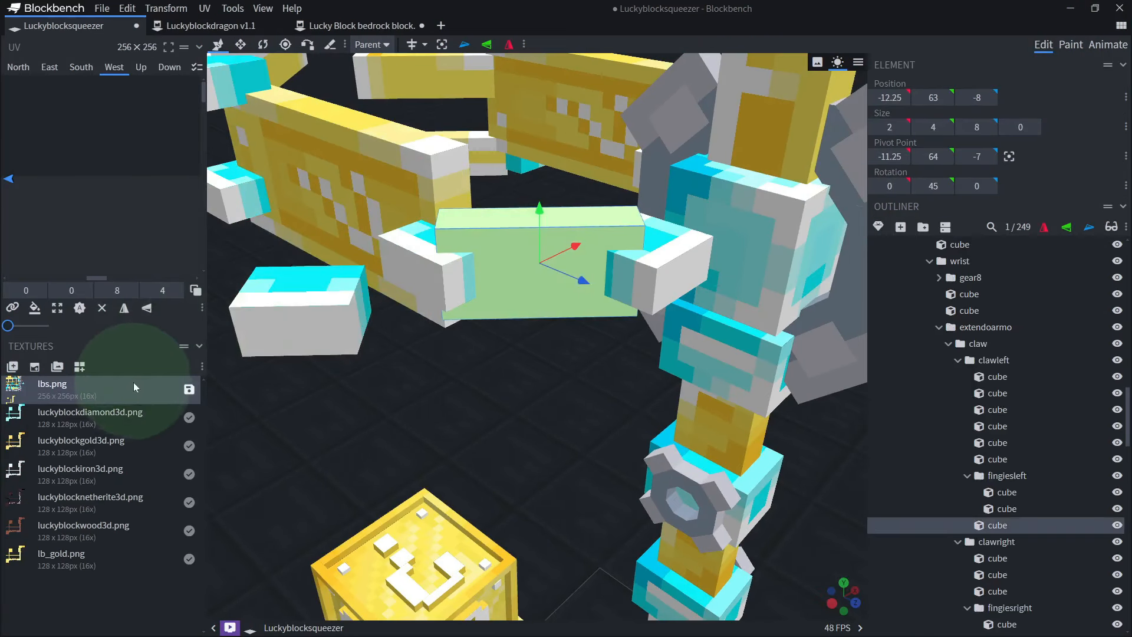
right_click(175, 386)
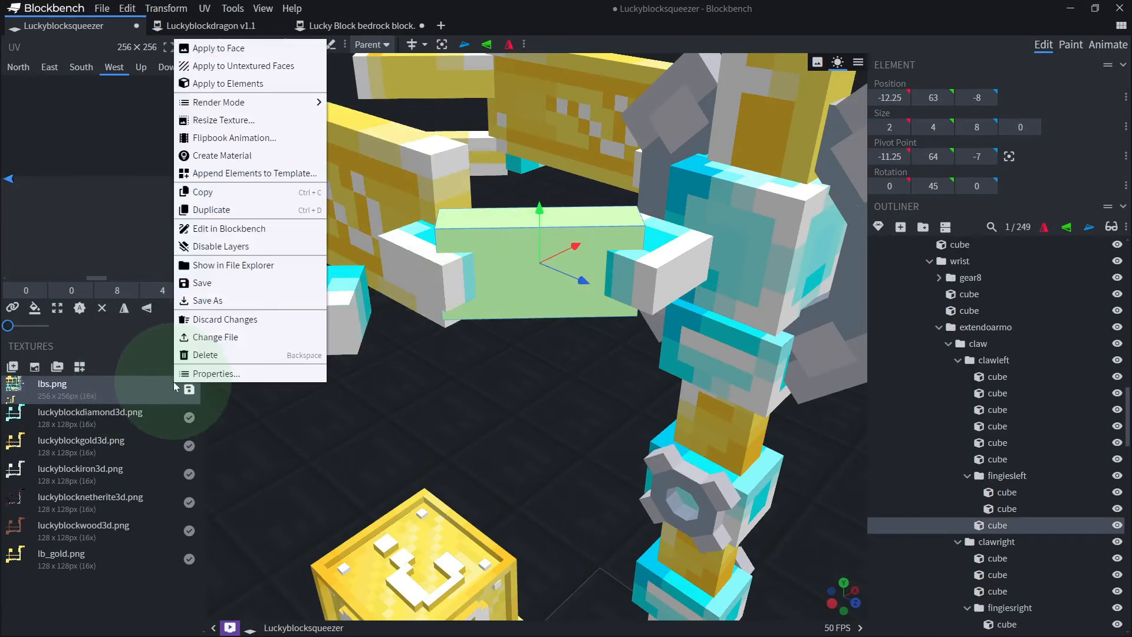
left_click(254, 83)
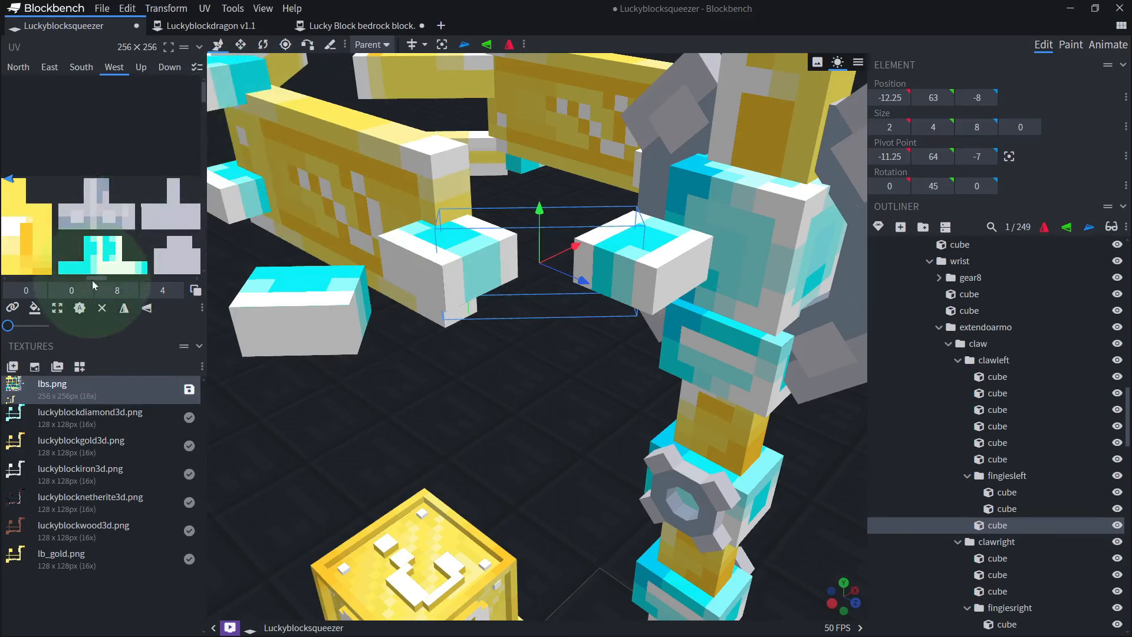
- Move the bar's UV faces together into free space on lbs.png
scroll(115, 241, "down", 5)
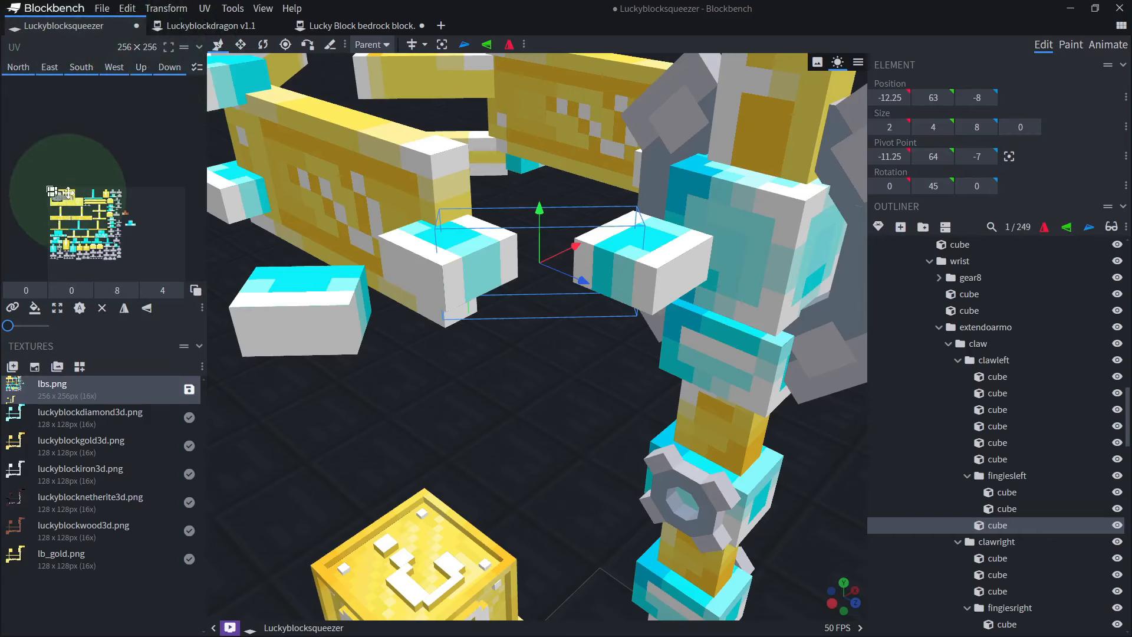
left_click_drag(67, 193, 152, 198)
scroll(132, 200, "up", 12)
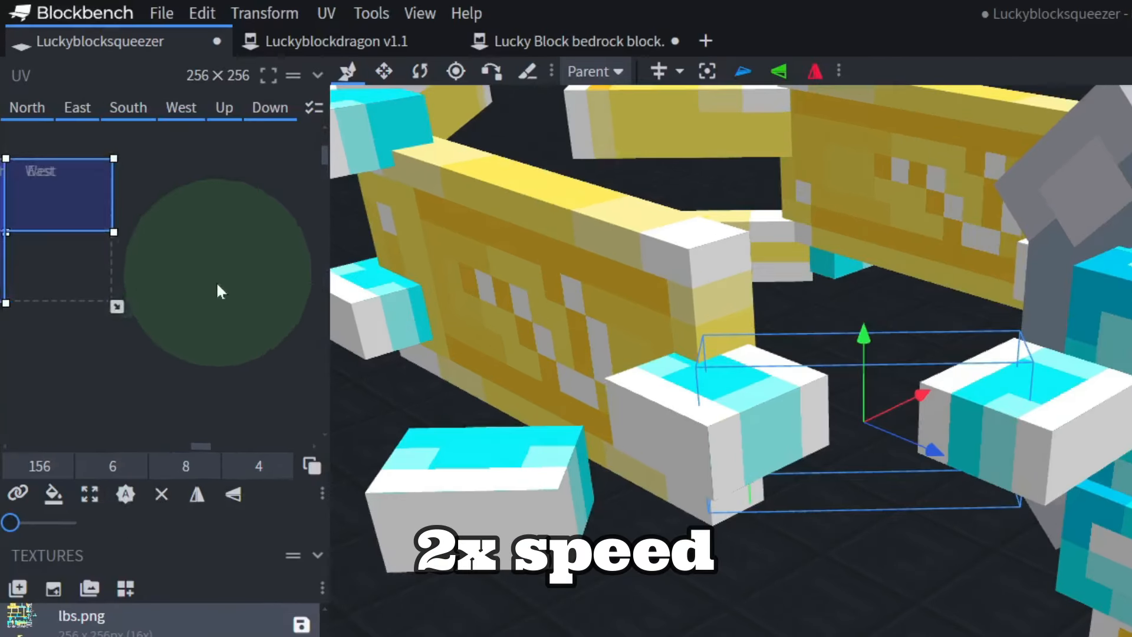
middle_click_drag(56, 129, 87, 144)
left_click_drag(87, 144, 132, 142)
- Place the West, North and other faces in separate free areas of the texture
left_click(115, 125)
left_click_drag(113, 125, 113, 181)
left_click(224, 108)
left_click_drag(95, 277, 39, 277)
left_click(268, 109)
mouse_move(122, 216)
left_mouse_down()
mouse_move(287, 215)
mouse_move(40, 384)
mouse_move(288, 378)
left_mouse_up()
left_click(117, 110)
left_click(28, 108)
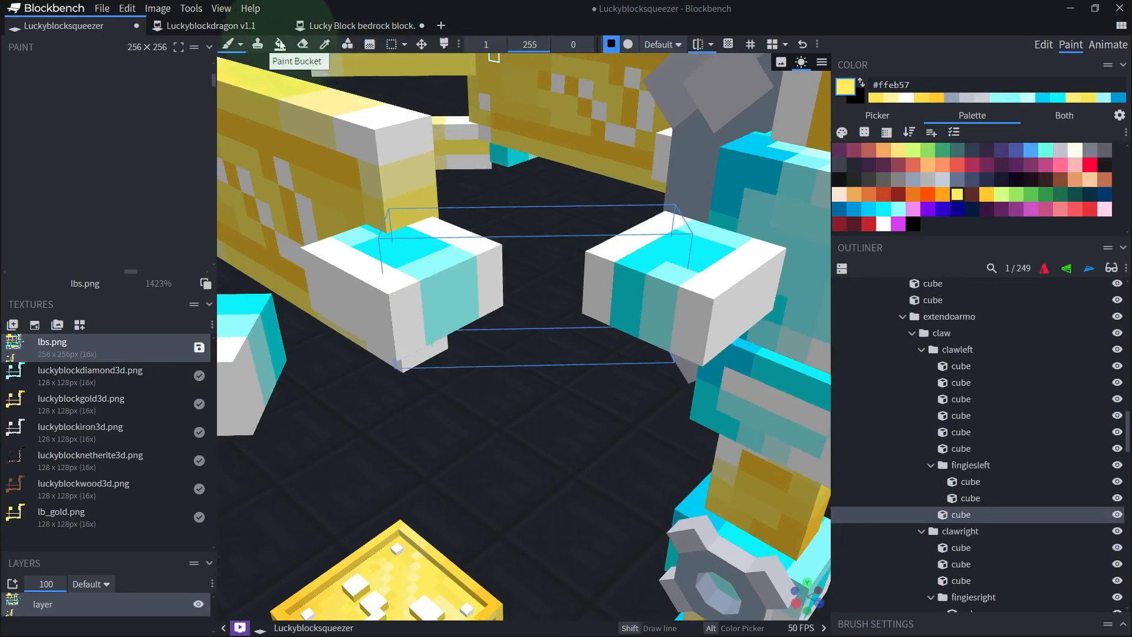
- Fill the new bar solid yellow and sample the darker gold #ffc825
left_click(511, 224)
right_click_drag(505, 227, 502, 234)
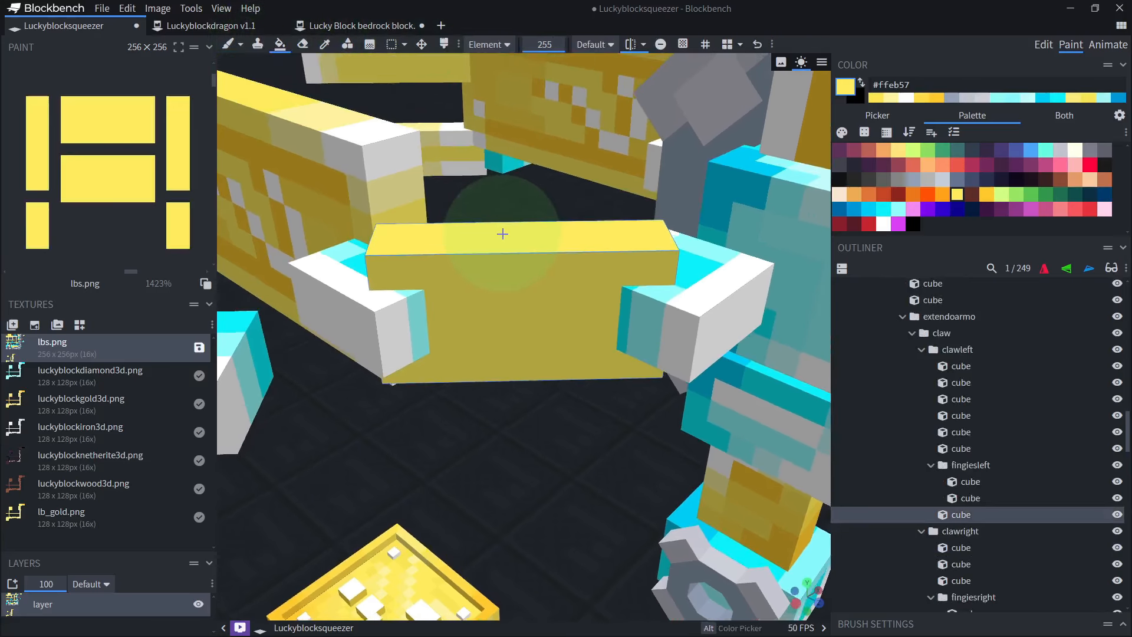
left_click(337, 207, "alt")
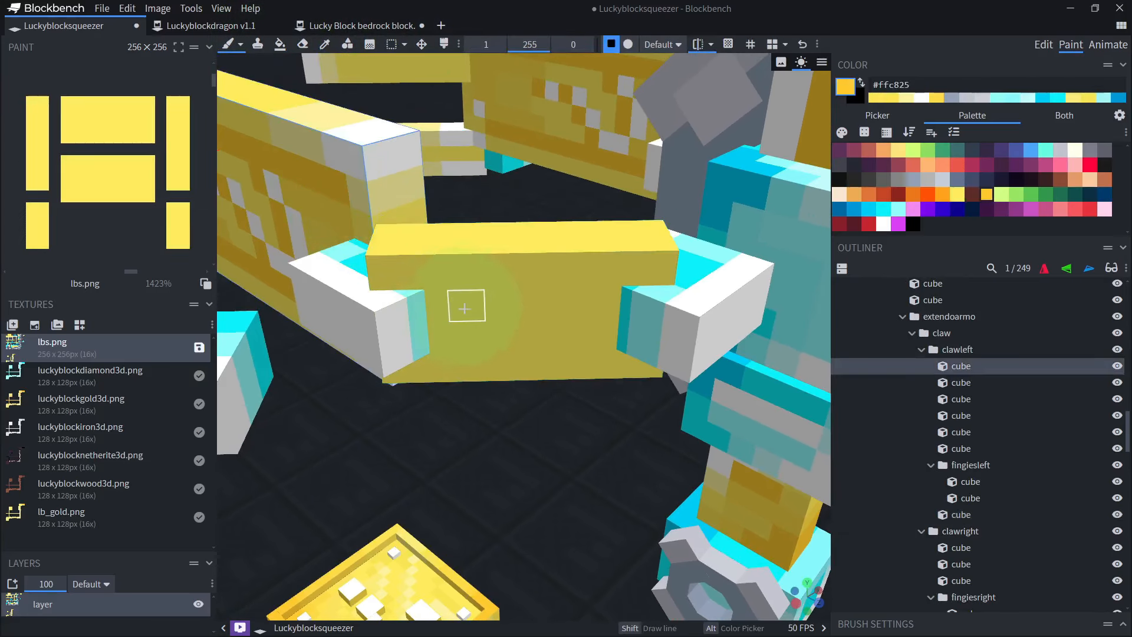
scroll(471, 315, "down", 4)
scroll(536, 379, "up", 2)
scroll(466, 292, "up", 3)
scroll(462, 295, "down", 1)
- Paint white edges, orange shading and pale-yellow pixels onto the bar
left_click(392, 327, "alt")
left_click_drag(383, 273, 465, 271)
left_click_drag(576, 365, 646, 364)
left_click(330, 218, "alt")
mouse_move(506, 336)
left_mouse_down()
mouse_move(560, 340)
mouse_move(611, 304)
left_mouse_up()
left_click(386, 159, "alt")
left_click_drag(539, 270, 439, 335)
- Sample #ffda3e and #ffc825, repaint the white strip orange and shade with darker gold
left_click_drag(540, 462, 536, 407)
left_click(354, 215, "alt")
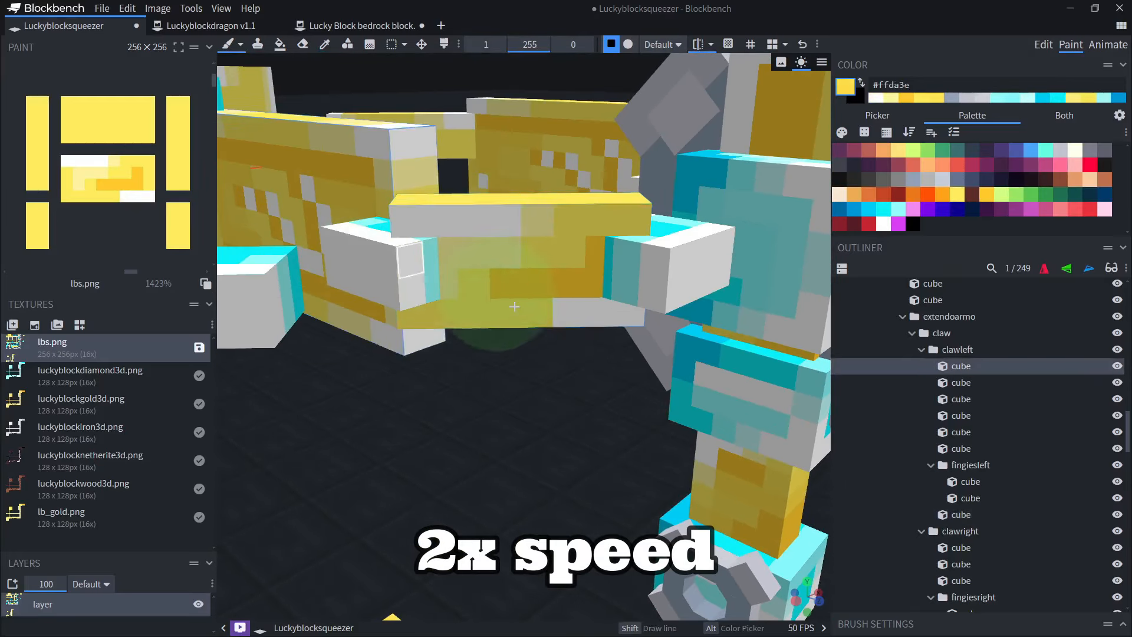
left_click(531, 289, "alt")
scroll(586, 274, "down", 3)
mouse_move(465, 330)
right_mouse_down()
mouse_move(465, 387)
mouse_move(465, 157)
mouse_move(472, 378)
right_mouse_up()
left_click(471, 295, "alt")
left_click(513, 292, "alt")
left_click_drag(522, 268, 506, 268)
right_click_drag(505, 268, 506, 218)
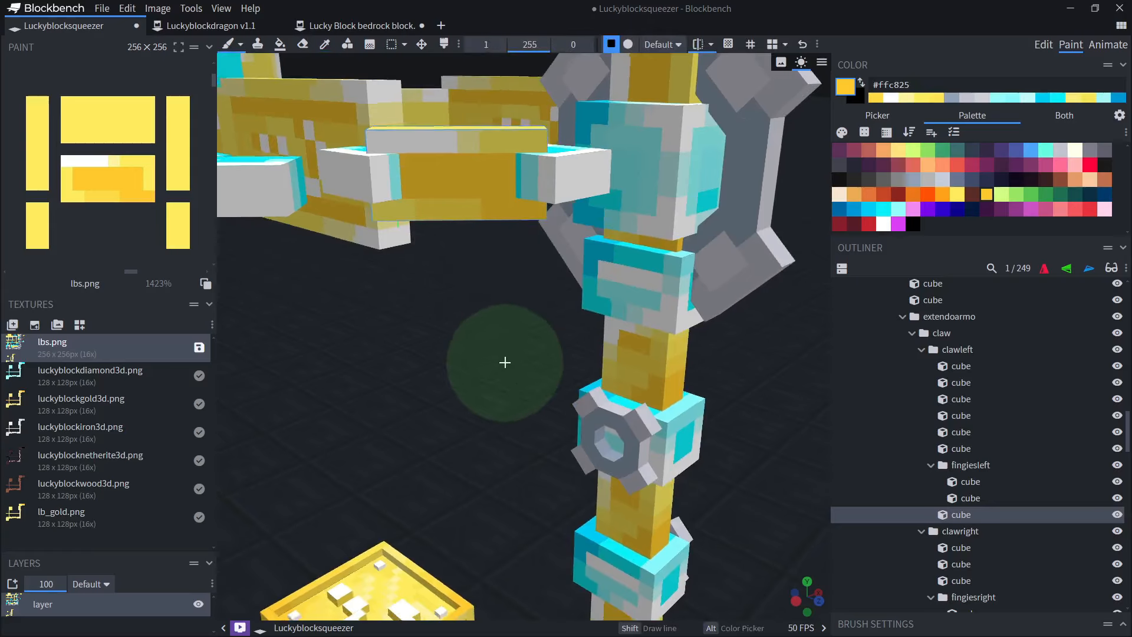
- Add final white and light-yellow highlights to the claw bar
mouse_move(505, 362)
right_mouse_down()
mouse_move(503, 182)
mouse_move(486, 281)
mouse_move(498, 349)
right_mouse_up()
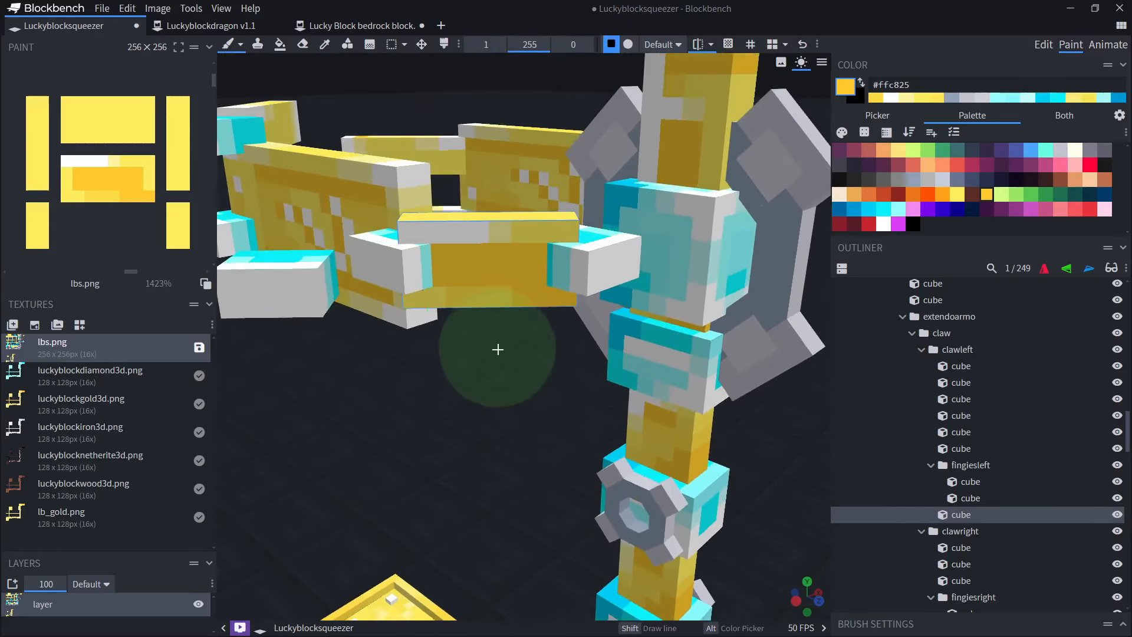
scroll(498, 349, "up", 1)
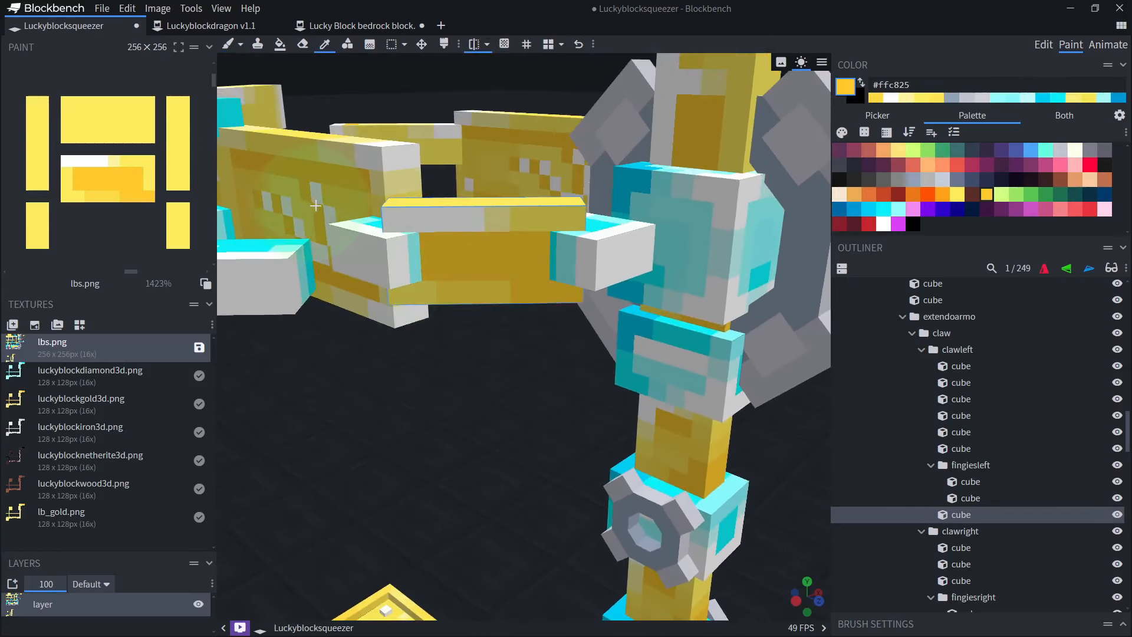
right_click_drag(527, 414, 460, 241)
right_click_drag(589, 415, 678, 542)
left_click(447, 214, "alt")
left_click(465, 204)
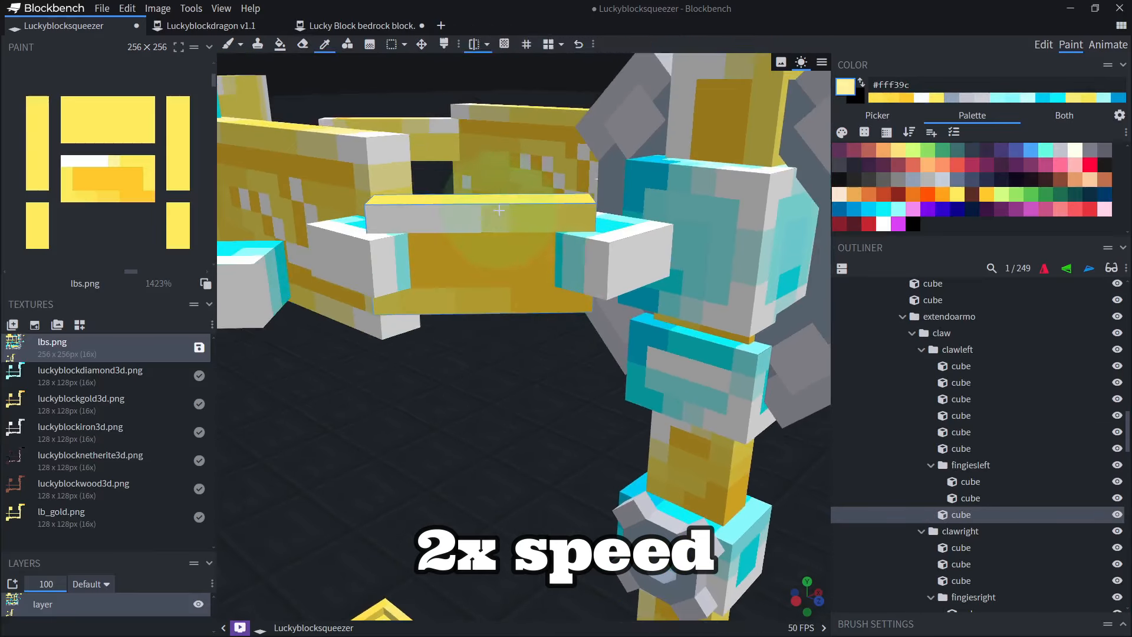
middle_click_drag(472, 236, 502, 318)
left_click_drag(400, 321, 507, 318)
middle_click_drag(543, 341, 613, 356)
left_click(527, 136, "alt")
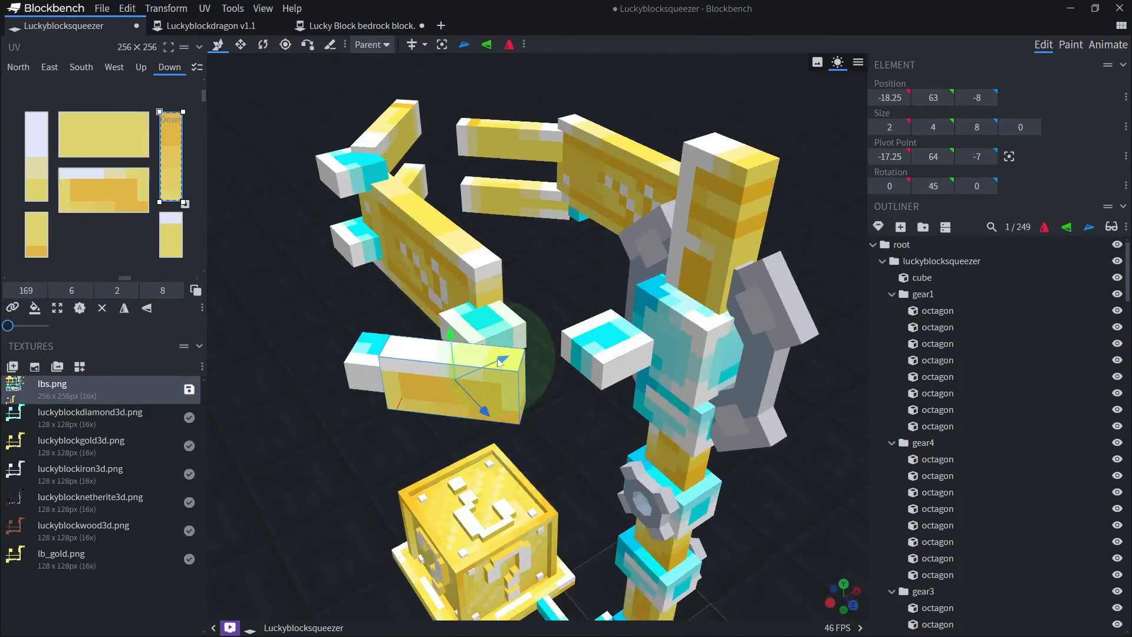
- Delete the stray cyan-and-white end cube on the left claw
scroll(571, 328, "down", 3)
left_click(429, 357)
scroll(530, 383, "down", 2)
key("Delete")
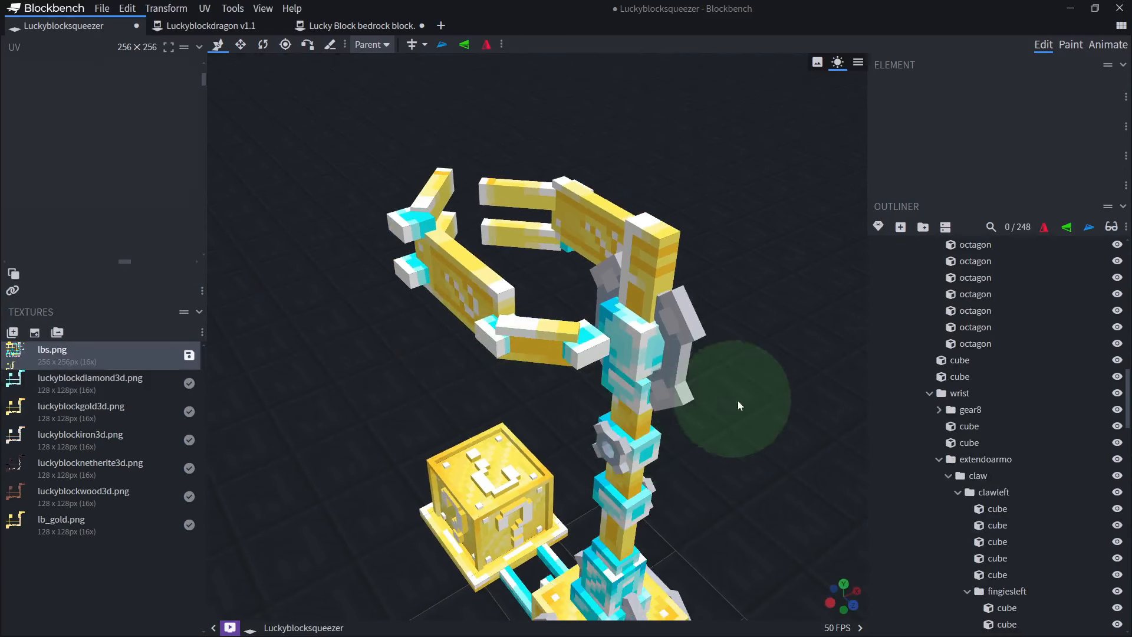
- Copy the left claw's crossbar cubes
left_click_drag(825, 374, 788, 372)
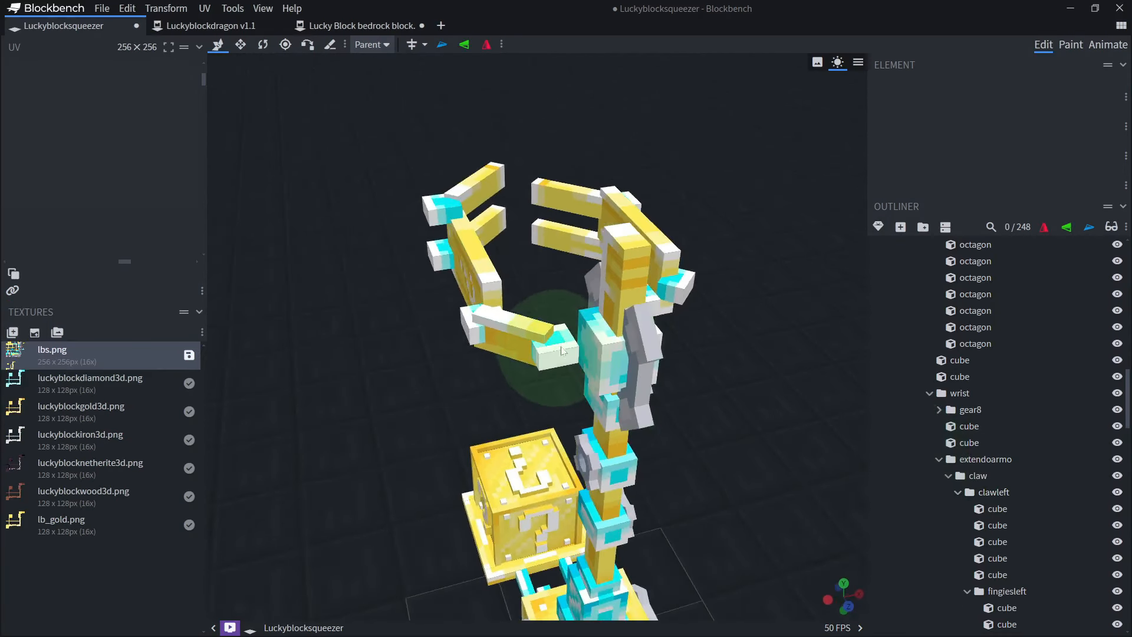
left_click(476, 336)
right_click(1000, 524)
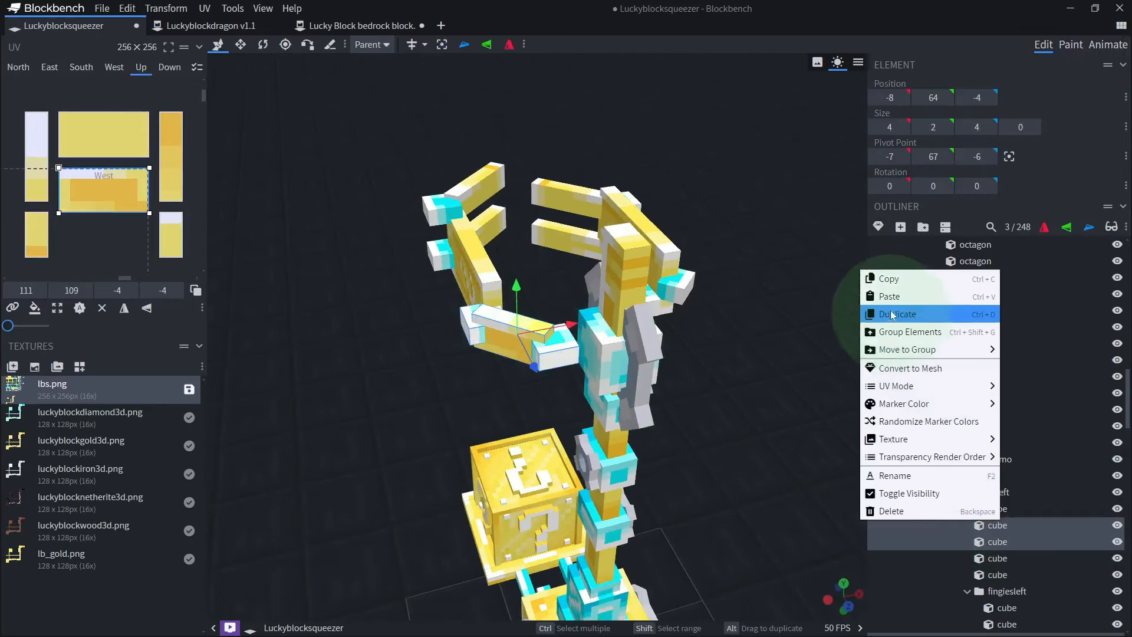
left_click(901, 285)
- Delete the remaining small stray end cubes
scroll(1025, 524, "down", 5)
key("BackSpace")
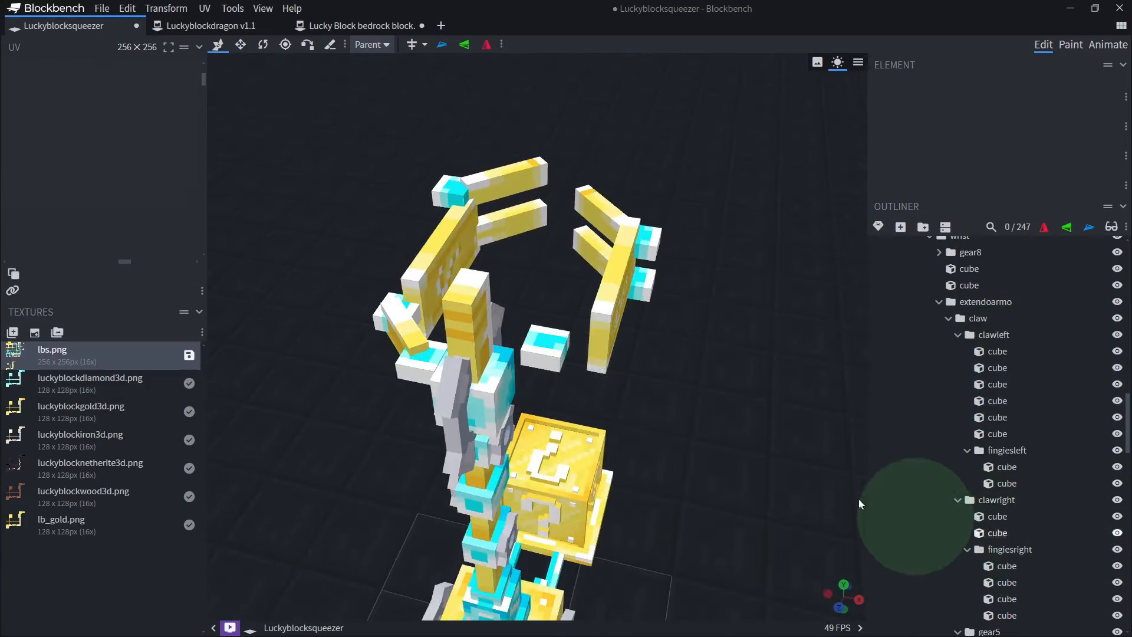
left_click(538, 357)
key("BackSpace")
- Paste the copied crossbar into clawright and flip it on X to mirror it
left_click(609, 352)
right_click(982, 506)
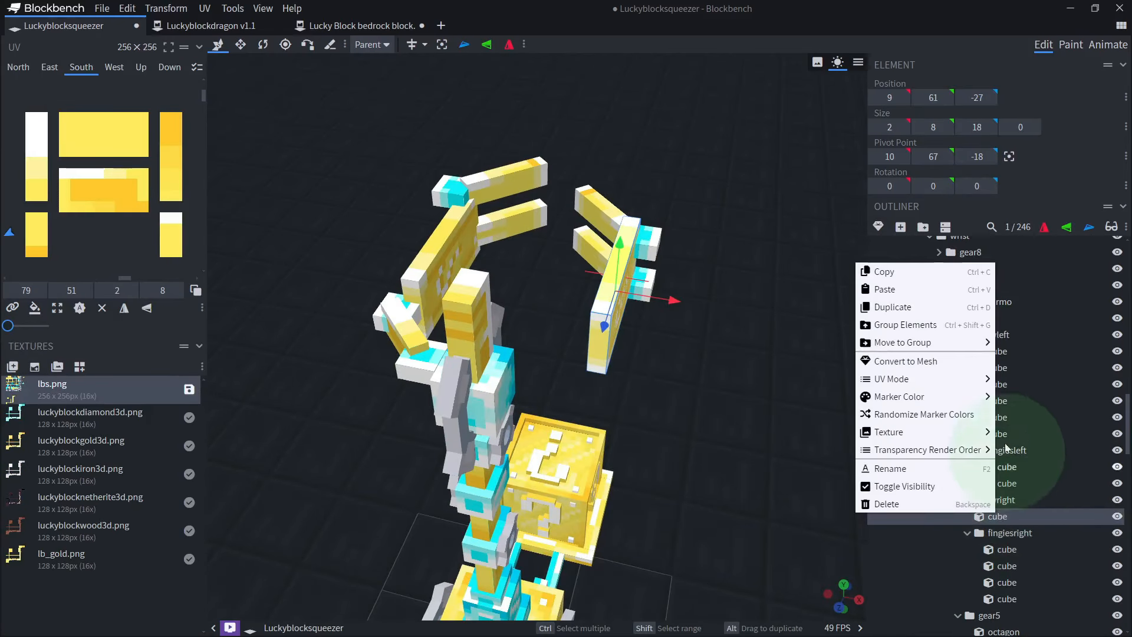
left_click(911, 285)
left_click(1044, 228)
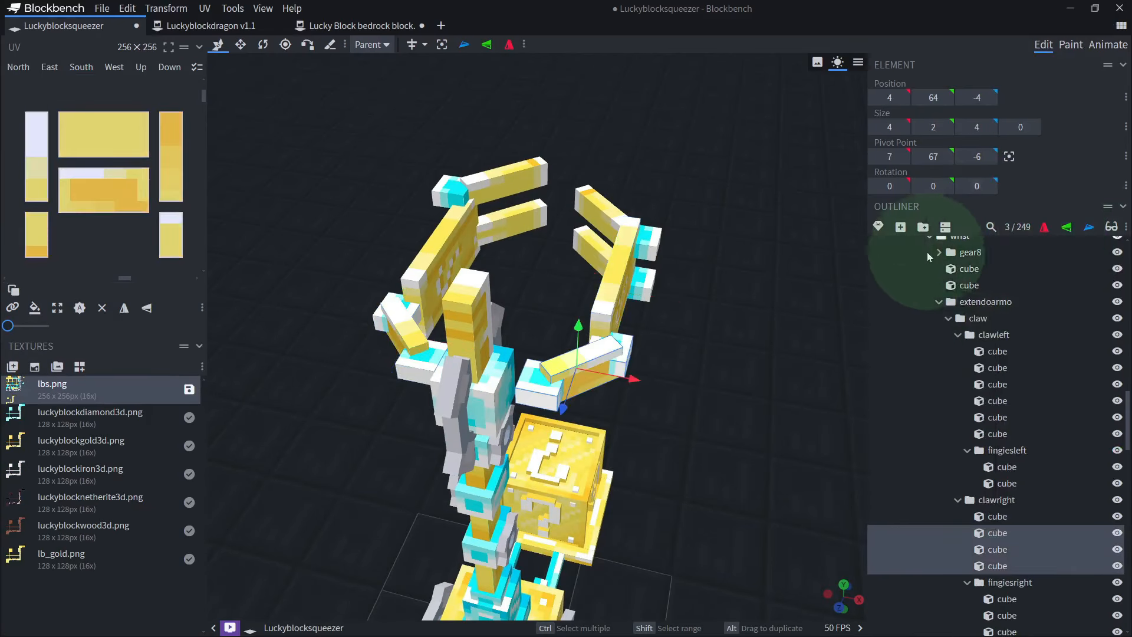
mouse_move(734, 374)
left_mouse_down()
mouse_move(695, 380)
mouse_move(559, 349)
mouse_move(461, 382)
mouse_move(278, 371)
mouse_move(597, 455)
mouse_move(599, 465)
mouse_move(427, 519)
mouse_move(582, 465)
mouse_move(688, 476)
left_mouse_up()
scroll(581, 467, "up", 4)
scroll(684, 472, "up", 3)
- Enter Paint mode with the brush and sample the darker gold #ffc825
key("2")
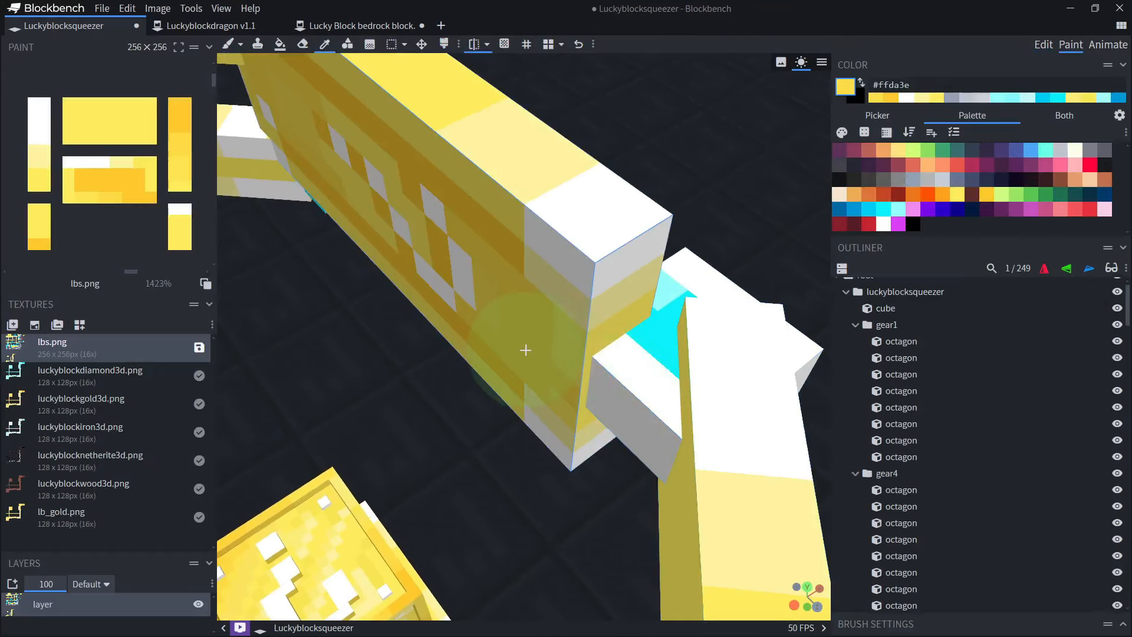
key("b")
left_click_drag(524, 443, 424, 407)
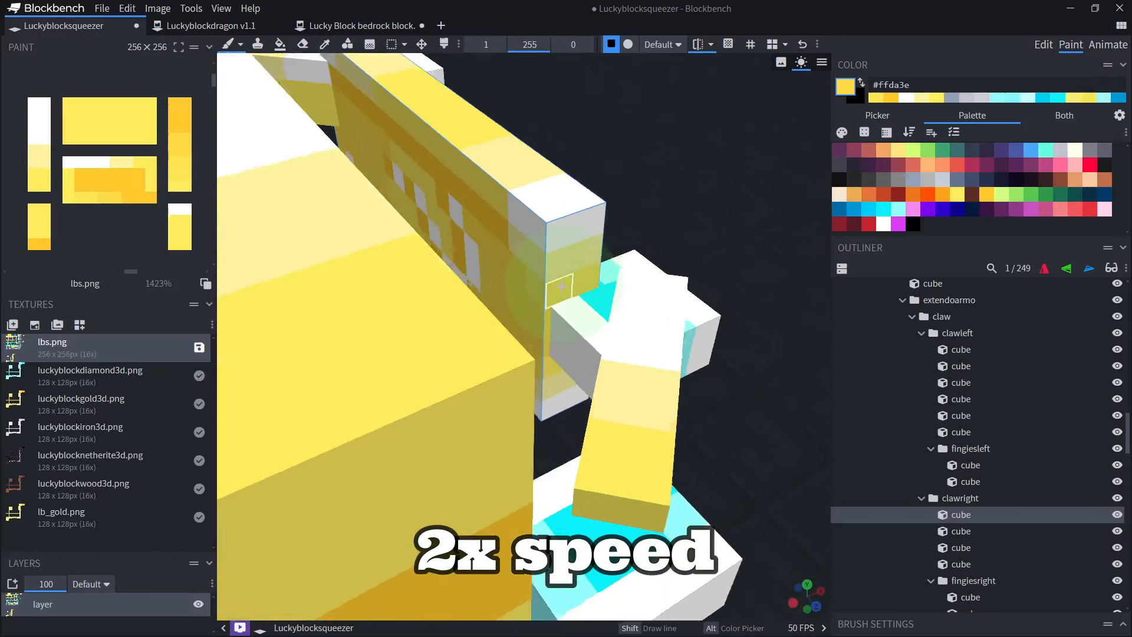
left_click(561, 286, "alt")
- Inspect the claw's new crossbars from several angles, then switch to Animate mode
left_click_drag(531, 412, 584, 272)
left_click_drag(480, 460, 513, 439)
left_click_drag(521, 363, 589, 412)
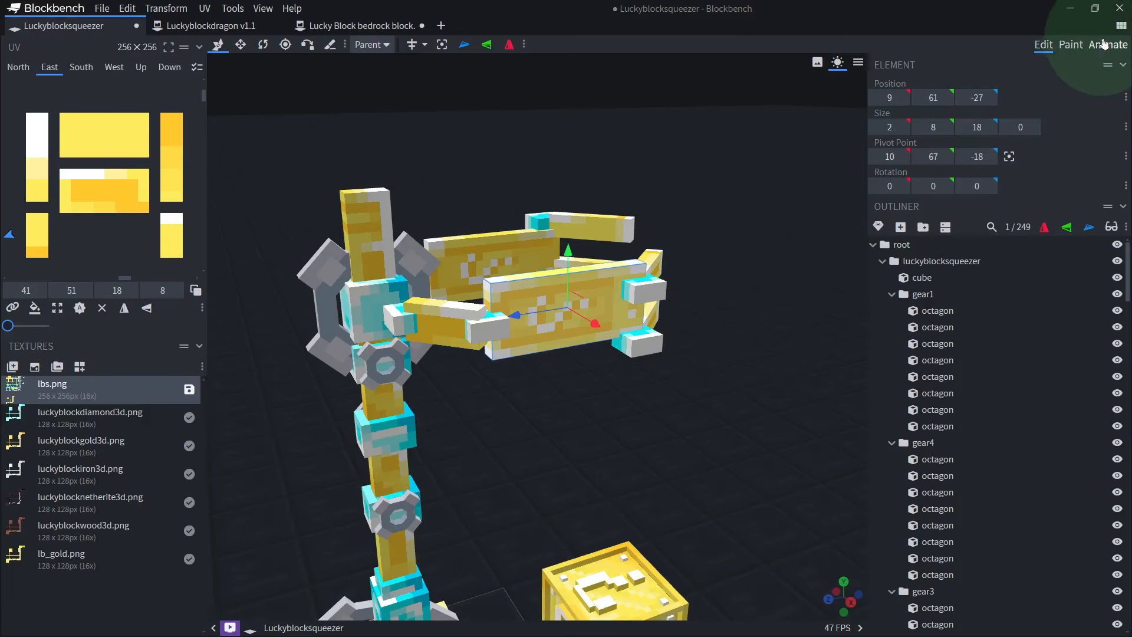
left_click(1103, 44)
left_click_drag(769, 213, 475, 402)
- Select a left-claw arm cube in clawleft and add a new 'bone' group inside it
scroll(501, 330, "up", 3)
left_click(527, 263)
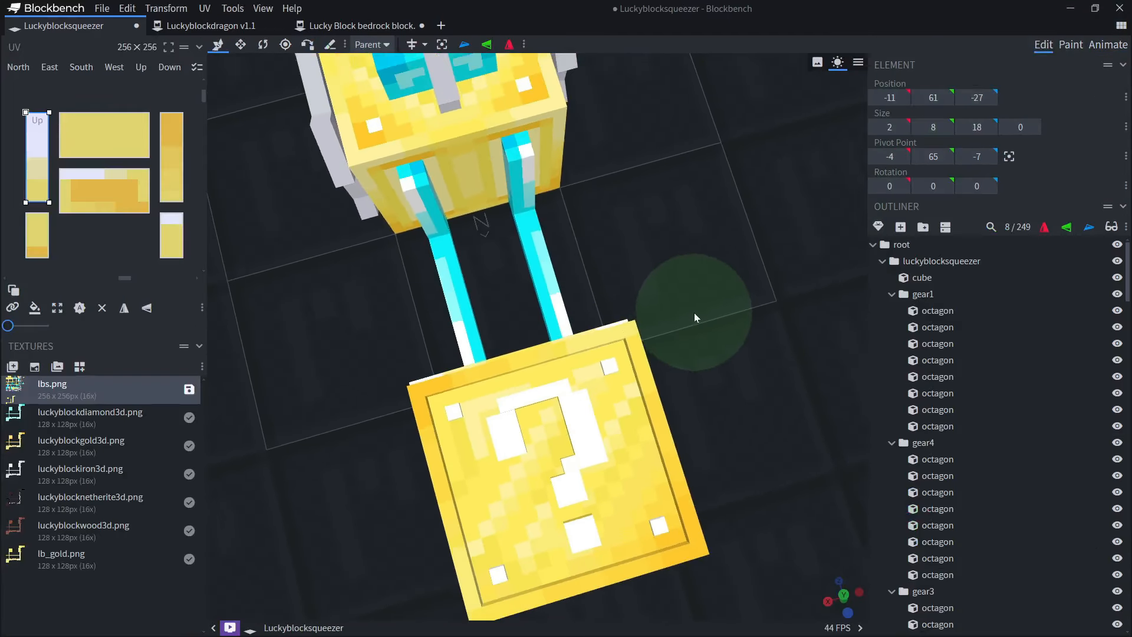
scroll(696, 307, "up", 3)
scroll(697, 299, "down", 6)
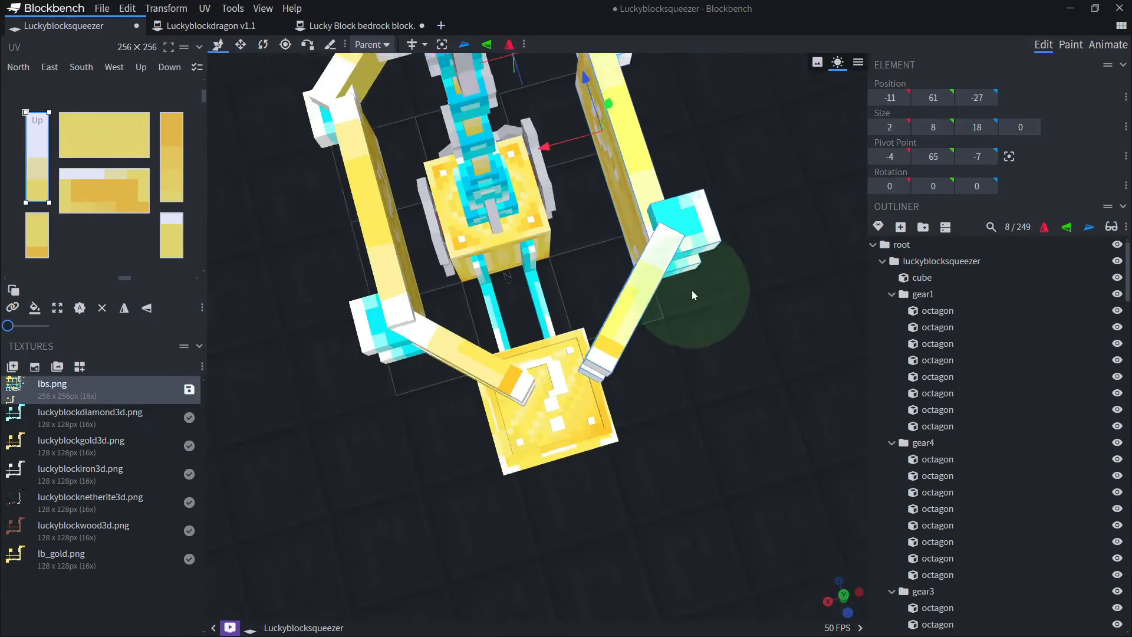
right_click_drag(691, 291, 686, 399)
scroll(681, 395, "up", 2)
left_click(523, 218)
right_click_drag(524, 219, 531, 276)
left_click(931, 476)
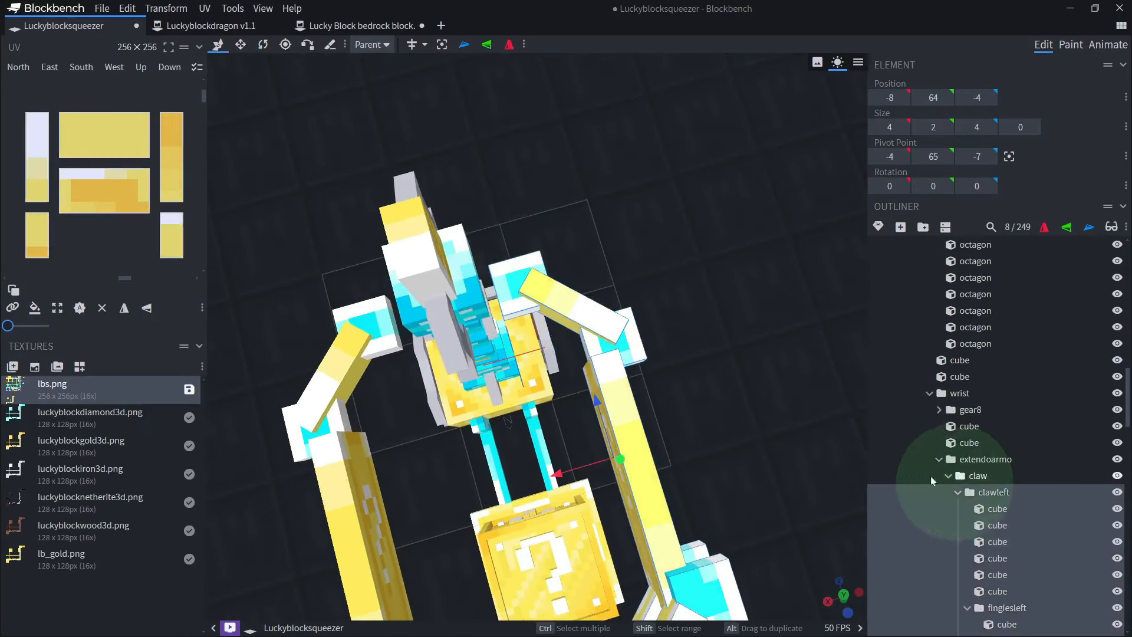
right_click_drag(630, 401, 601, 328)
left_click(601, 328)
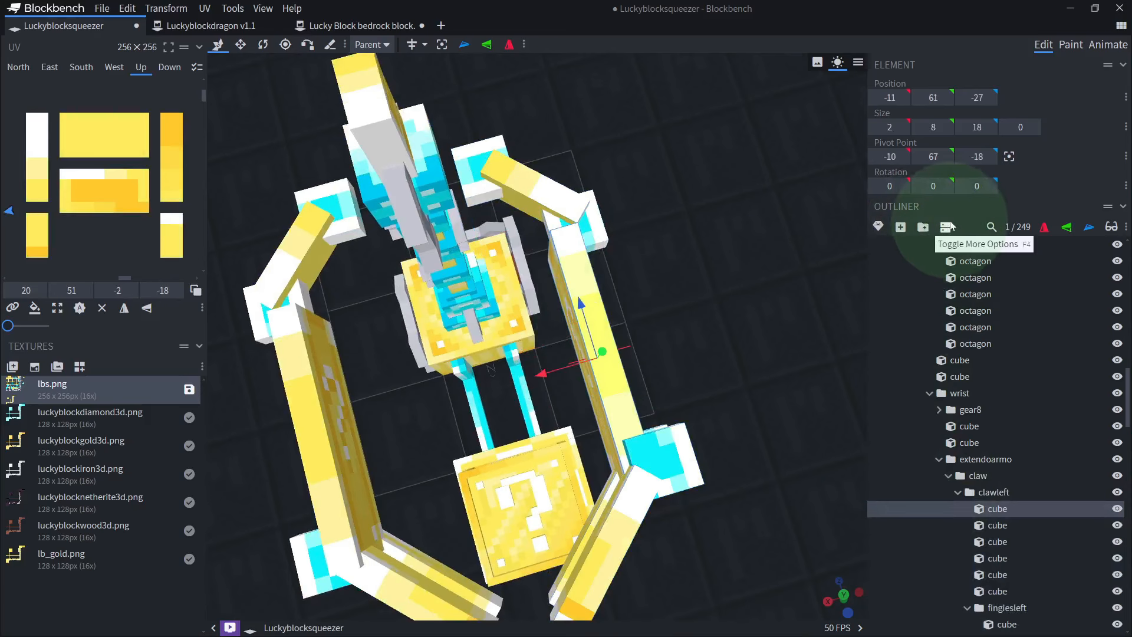
left_click(931, 230)
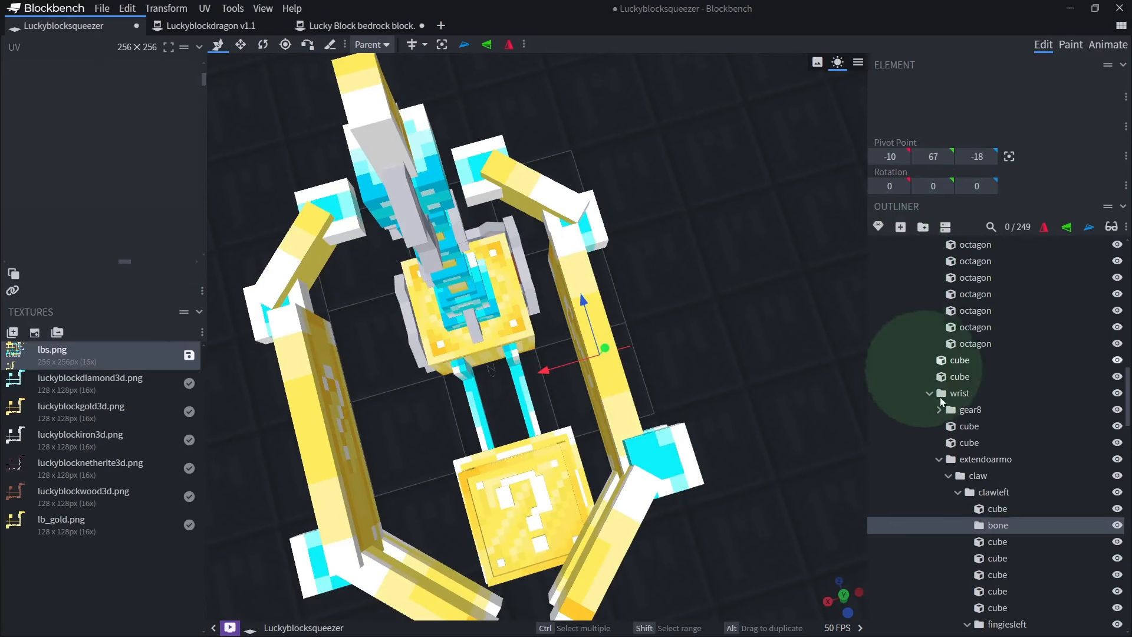
- Rename the new group clawleftend and move the left claw's hinge and arm cubes into it
double_click(998, 610)
type("clawleftend")
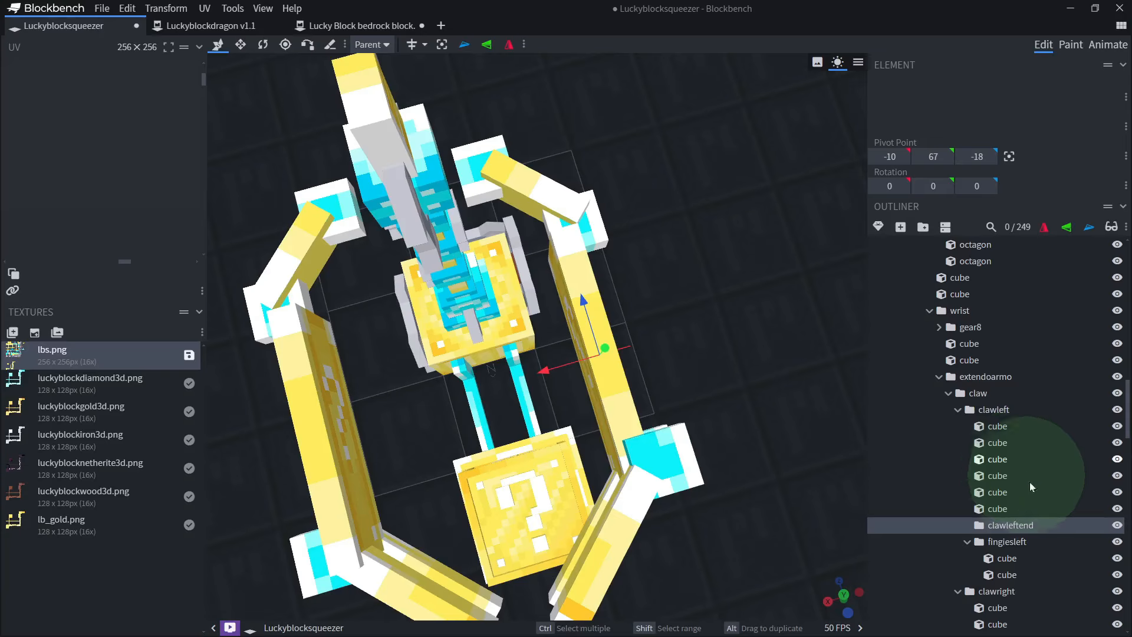
left_click(1007, 427)
left_click(594, 220)
left_click(527, 183, "shift")
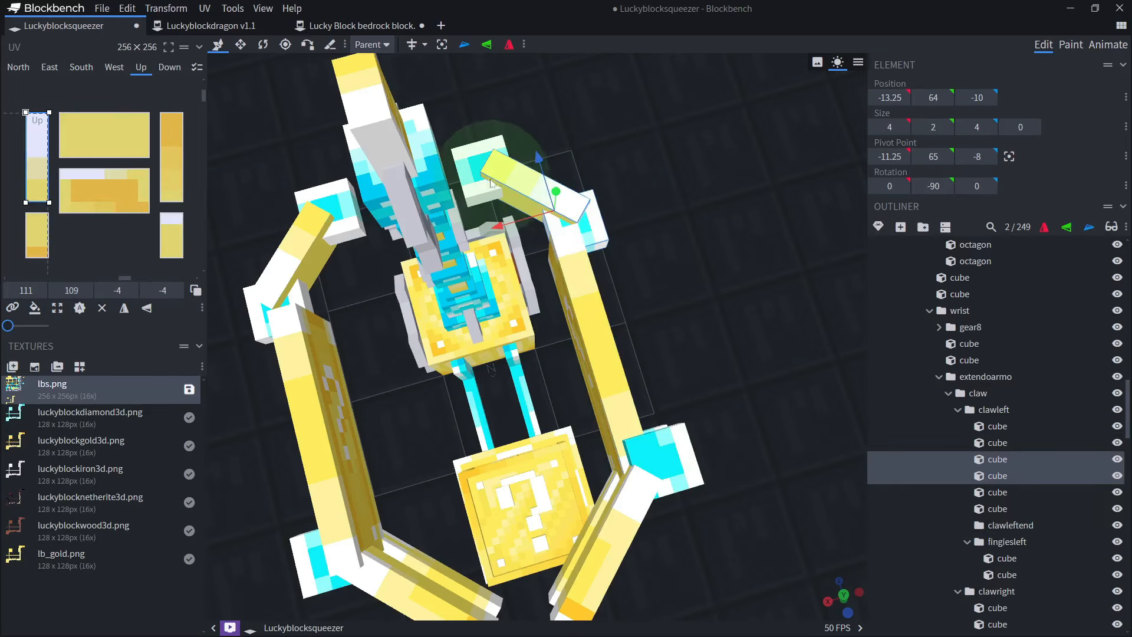
left_click_drag(1002, 459, 1003, 421)
- Move fingiesleft into clawleftend as well and select the group
left_click(1004, 476)
left_click(1004, 508, "shift")
left_click_drag(1003, 509, 1006, 476)
left_click(1006, 476)
left_click(286, 45)
- Add a new group named clawrightend under the right claw
middle_click_drag(520, 470, 587, 435)
right_click_drag(586, 435, 589, 416)
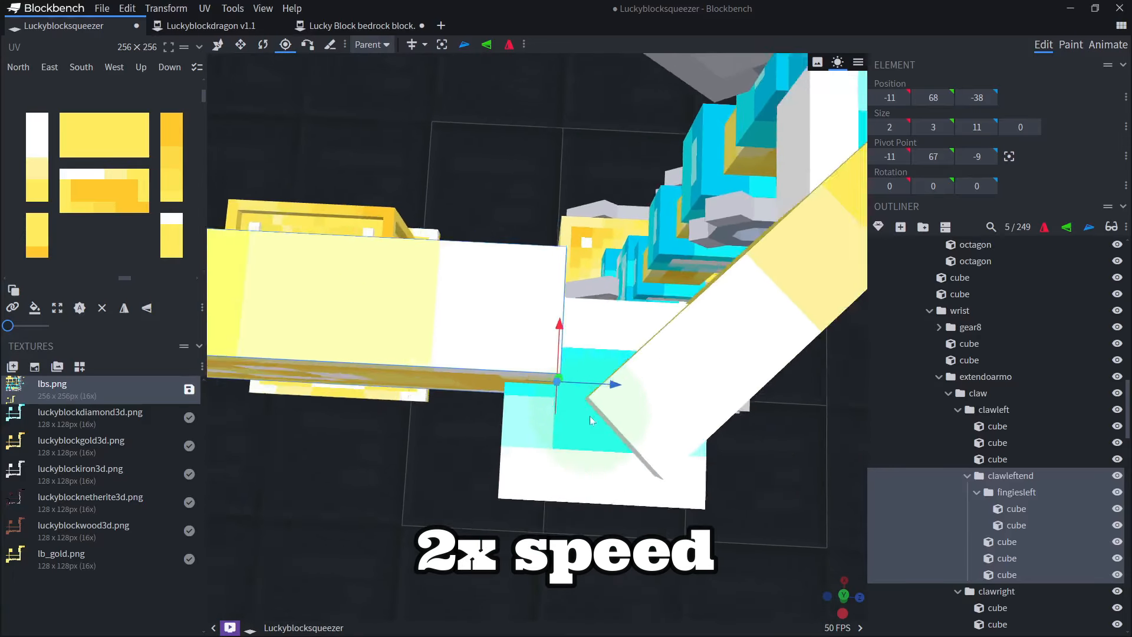
scroll(590, 416, "down", 5)
left_click(553, 208)
left_click(922, 227)
type("clawrightend")
key("Return")
- Move the right claw's end cubes and fingiesright into clawrightend
left_click(581, 195)
left_click(661, 265, "shift")
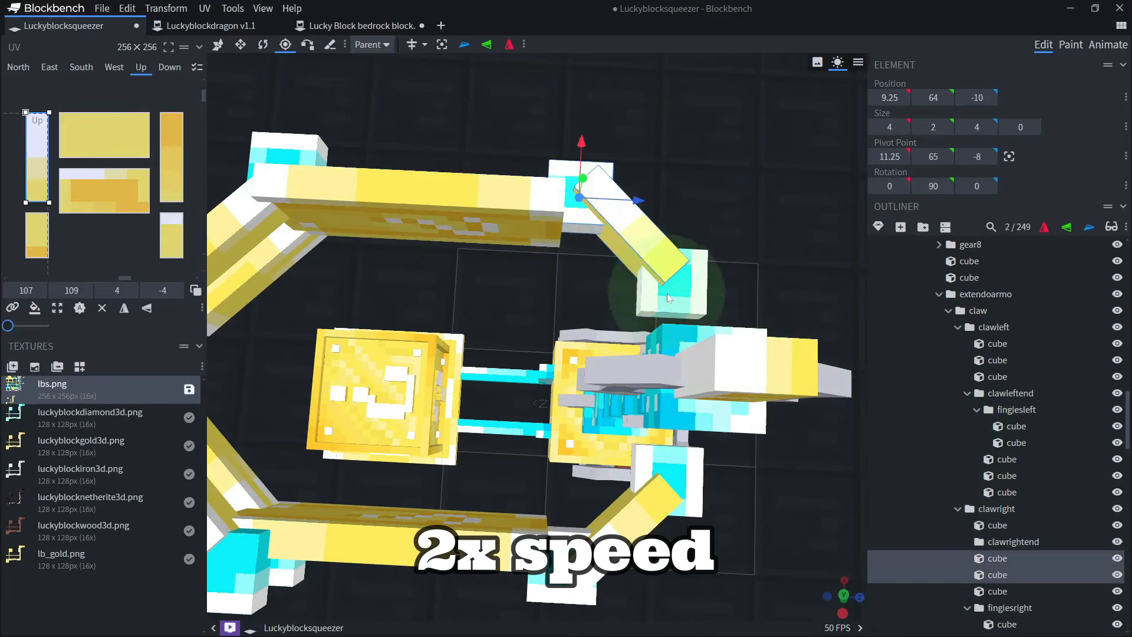
left_click(671, 284, "shift")
left_click_drag(1003, 558, 1002, 512)
left_click_drag(1003, 575, 1006, 593)
scroll(1006, 590, "down", 3)
left_click_drag(1010, 450, 1009, 418)
left_click(1006, 422)
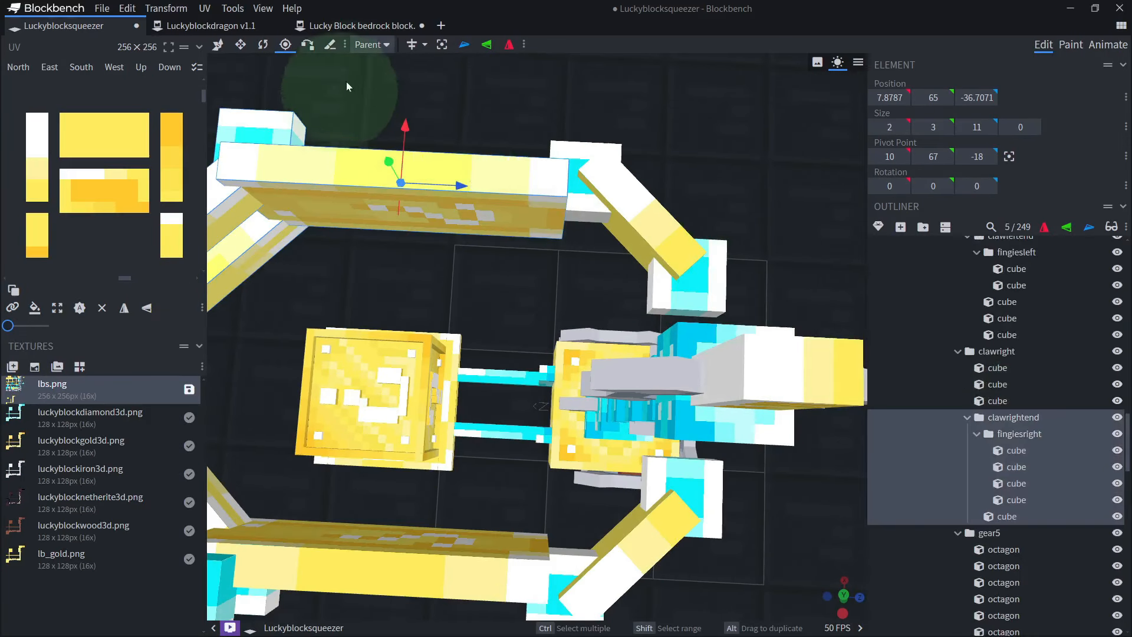
- Glance at the Luckyblockdragon v1.1 animation, then return to the squeezer's animation with clawrightend selected
left_click(283, 32)
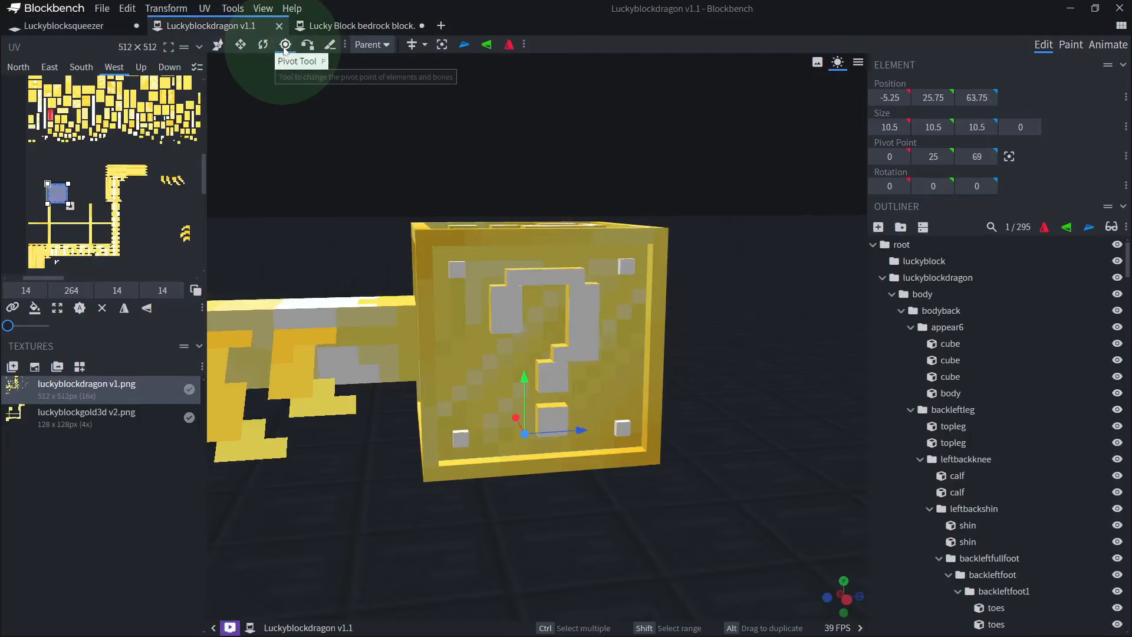
left_click(1075, 53)
left_click(1108, 49)
left_click_drag(831, 343, 683, 234)
left_click(85, 28)
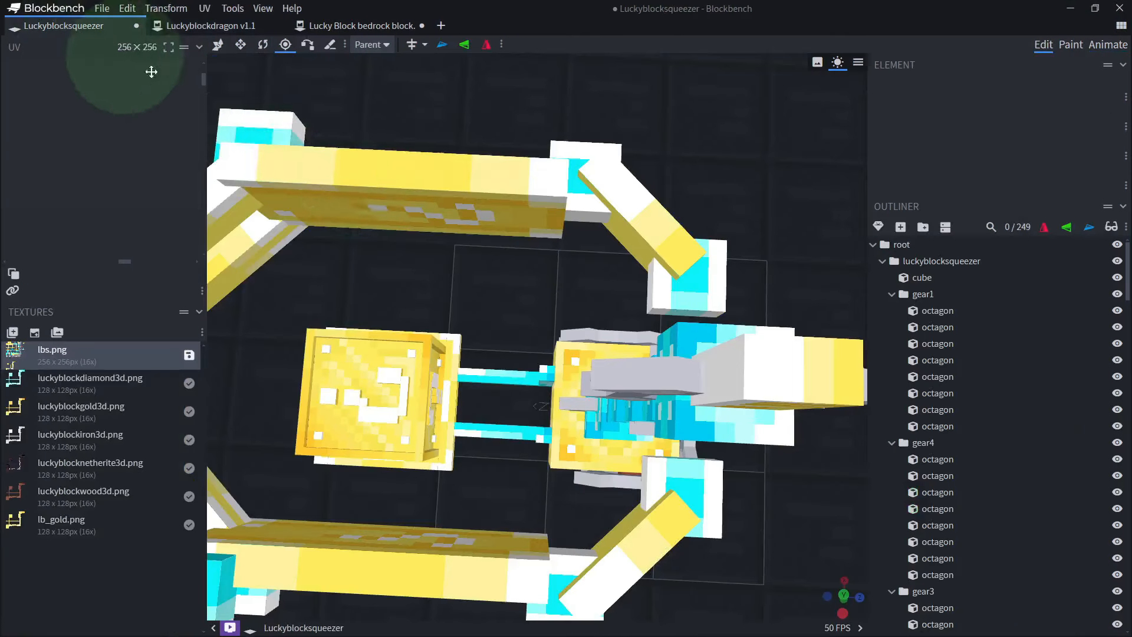
left_click(535, 296)
left_click(895, 466)
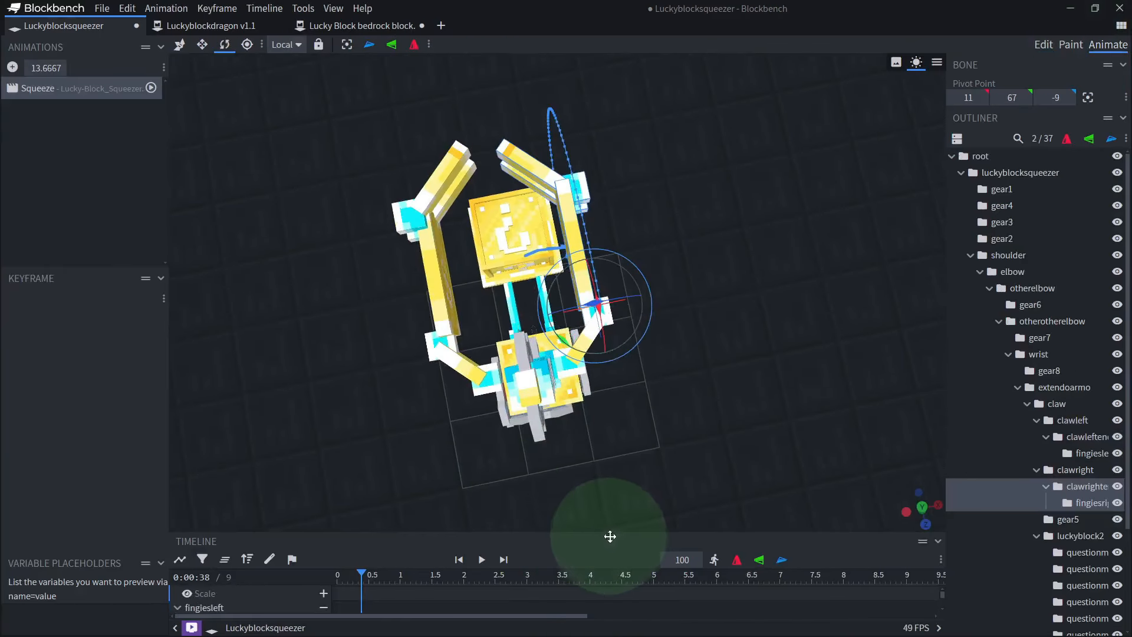
- Place the playhead near 11 seconds and rotate the right claw tip to about 50 degrees
left_click_drag(621, 532, 643, 334)
scroll(606, 446, "right", 3)
scroll(606, 446, "right", 4)
left_click(512, 375)
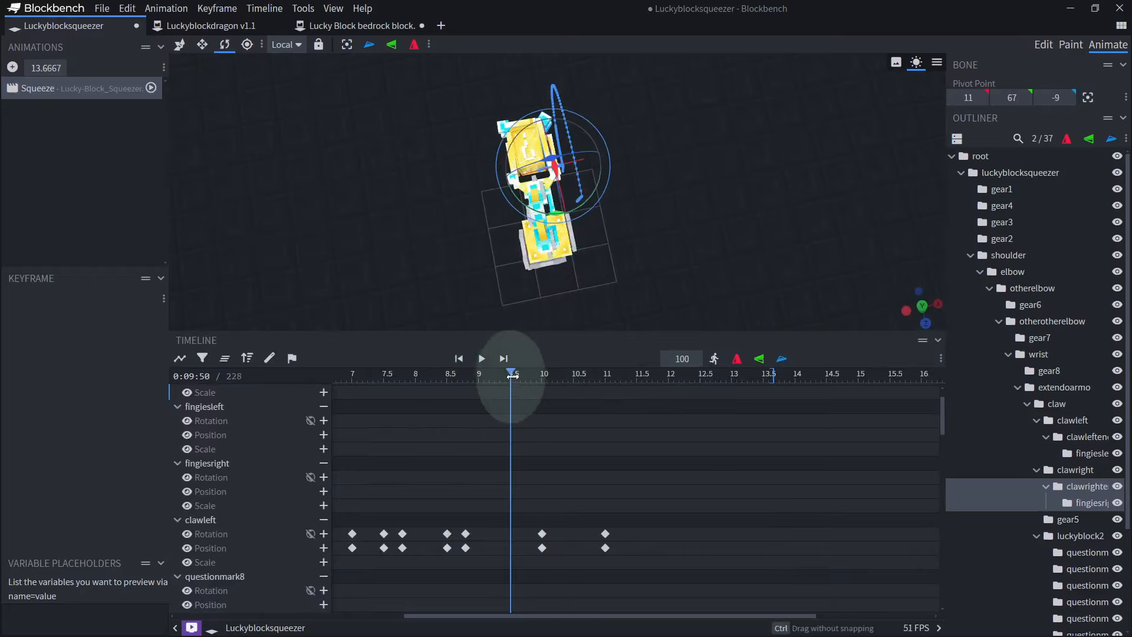
left_click_drag(603, 374, 606, 373)
scroll(629, 264, "up", 6)
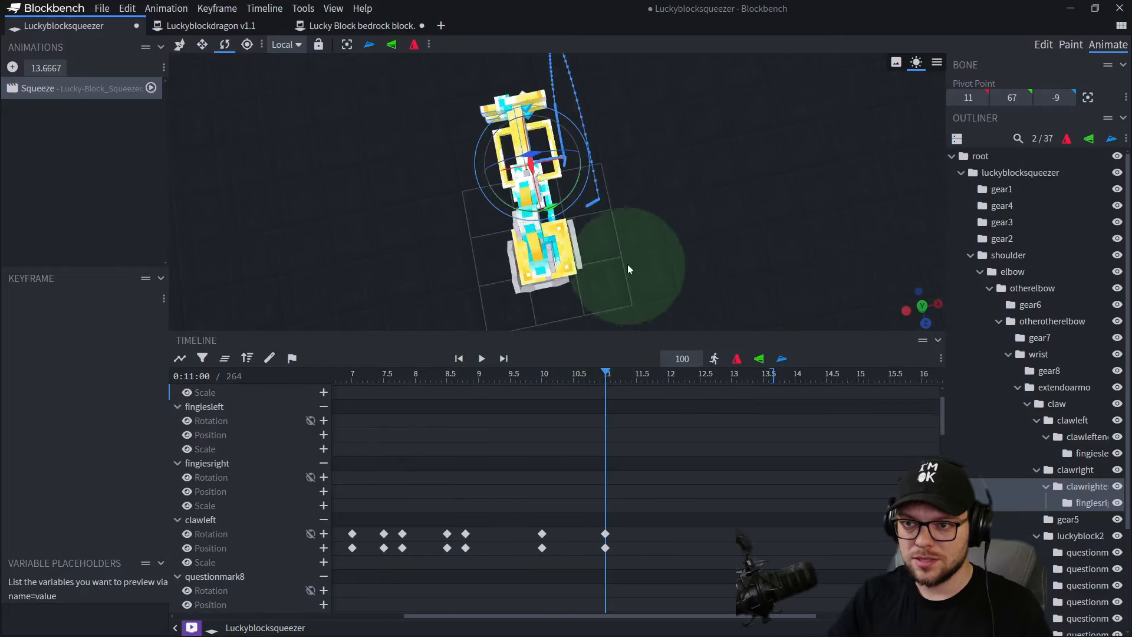
left_click_drag(640, 259, 616, 419)
scroll(601, 380, "up", 1)
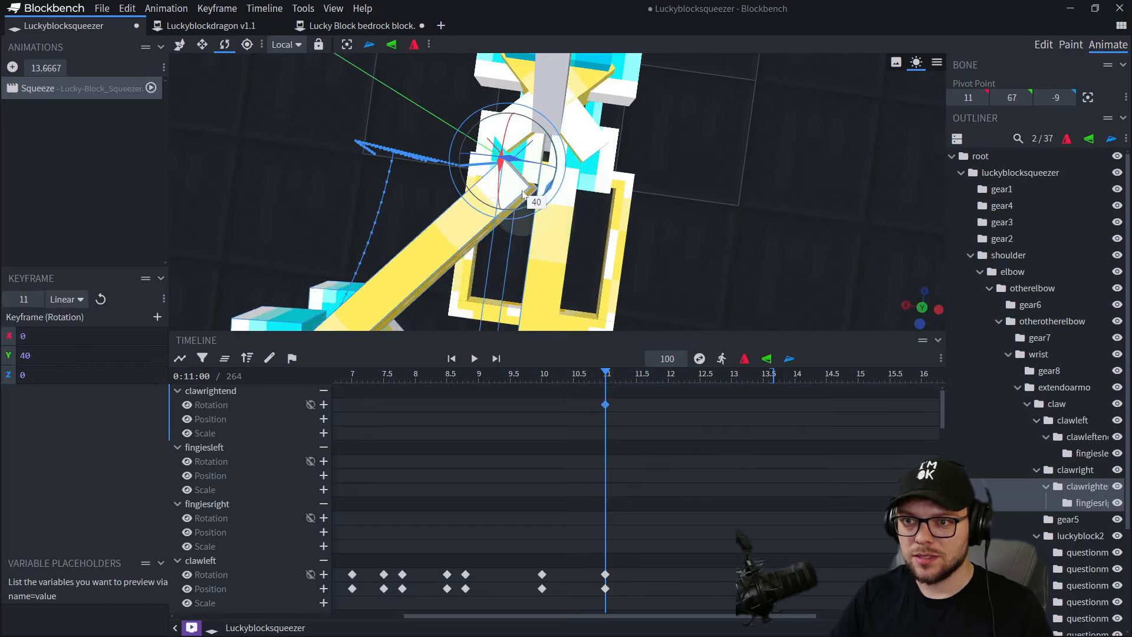
left_click_drag(523, 195, 522, 197)
- Try negating the left tip's Y rotation, undoing the misplaced keyframe and rotation change
left_click(546, 254)
left_click(21, 356)
type("-42.95")
left_click(574, 375)
left_click(324, 461)
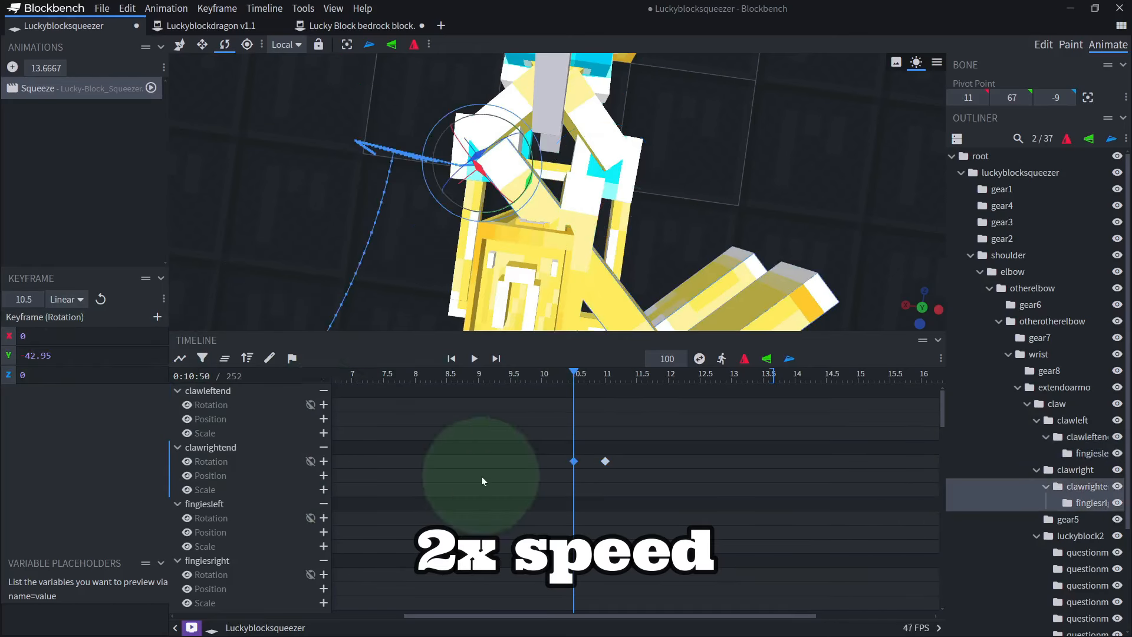
key("ctrl+z")
key("ctrl+z")
scroll(588, 453, "down", 1)
key("ctrl+z")
key("ctrl+z")
scroll(589, 442, "down", 9)
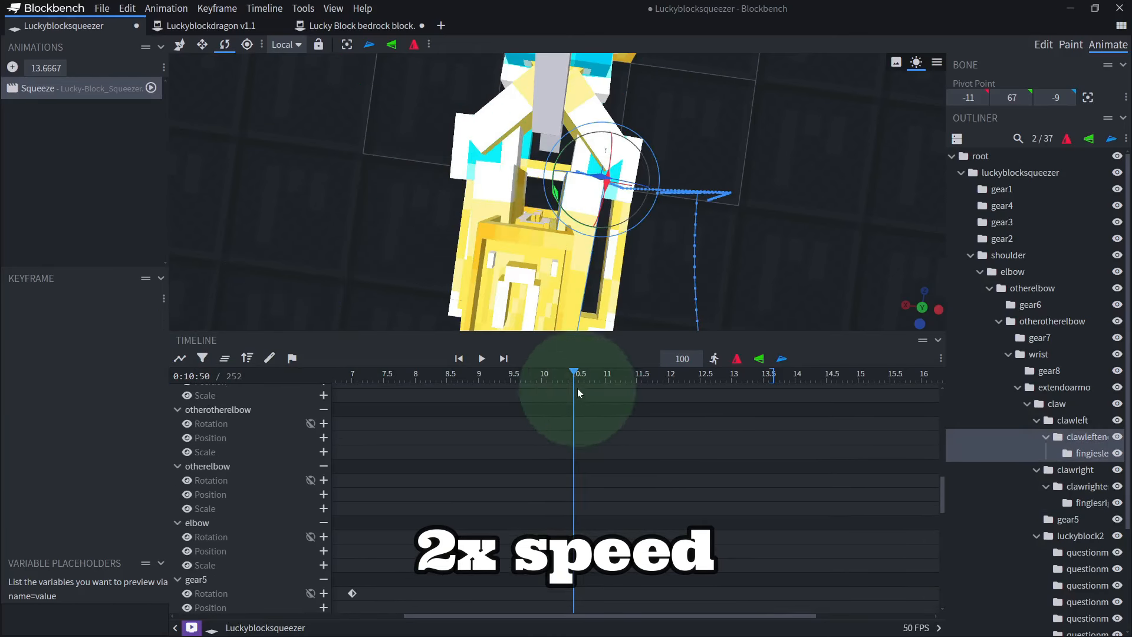
- Key clawleftend at 10.5 s and set clawrightend's Y rotation to 45
left_click(677, 376)
scroll(637, 459, "up", 9)
left_click(1079, 435)
left_click(574, 376)
key("q")
left_click(608, 377)
left_click(1084, 487)
left_click_drag(550, 181, 554, 173)
type("45")
left_click_drag(47, 356, 1, 366)
- Set clawleftend's Y rotation to -45
left_click(1086, 437)
left_click(324, 405)
type("-45")
right_click_drag(710, 209, 690, 255)
scroll(663, 244, "up", 2)
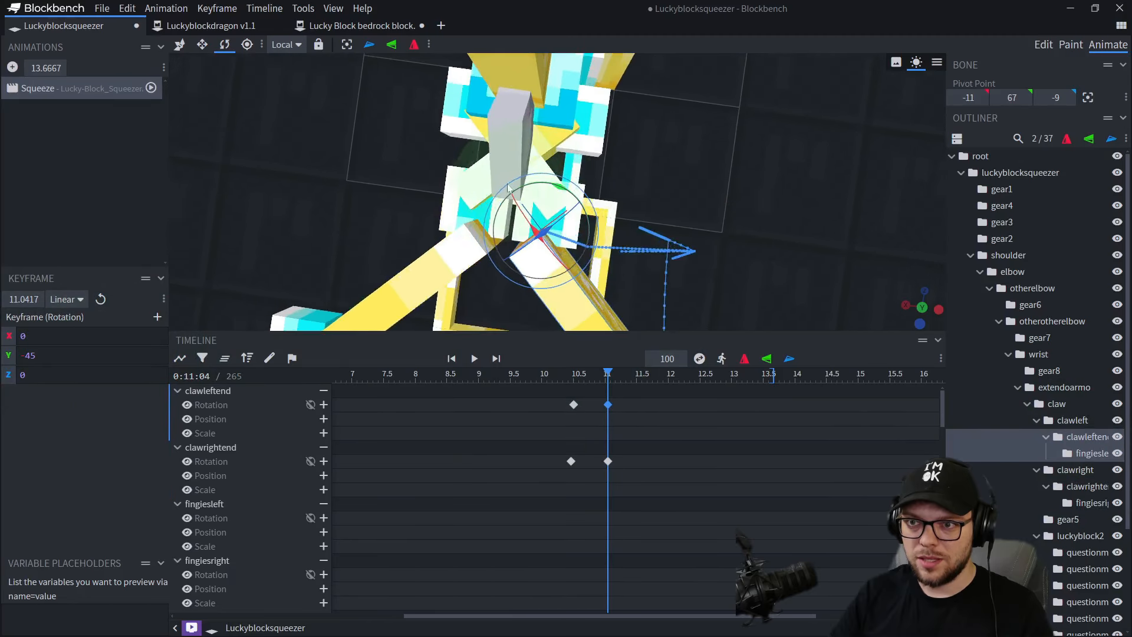
left_click(1071, 420)
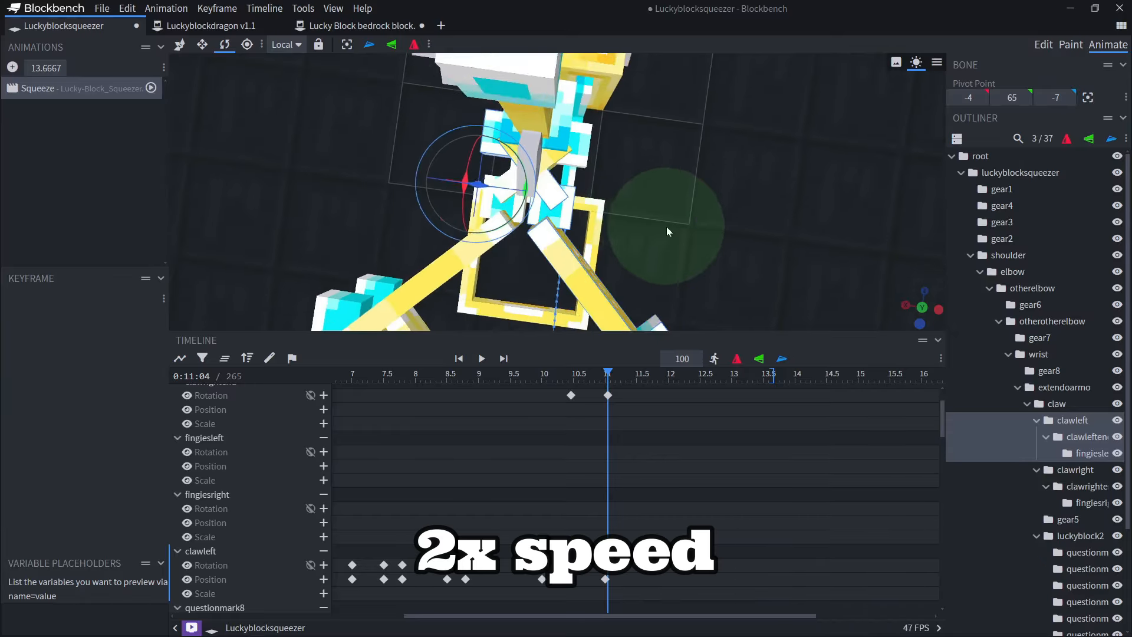
- Move the clawrightend keyframe to 10 seconds and check the claw
left_click_drag(608, 375, 542, 403)
left_click_drag(630, 186, 346, 253)
left_click(548, 118)
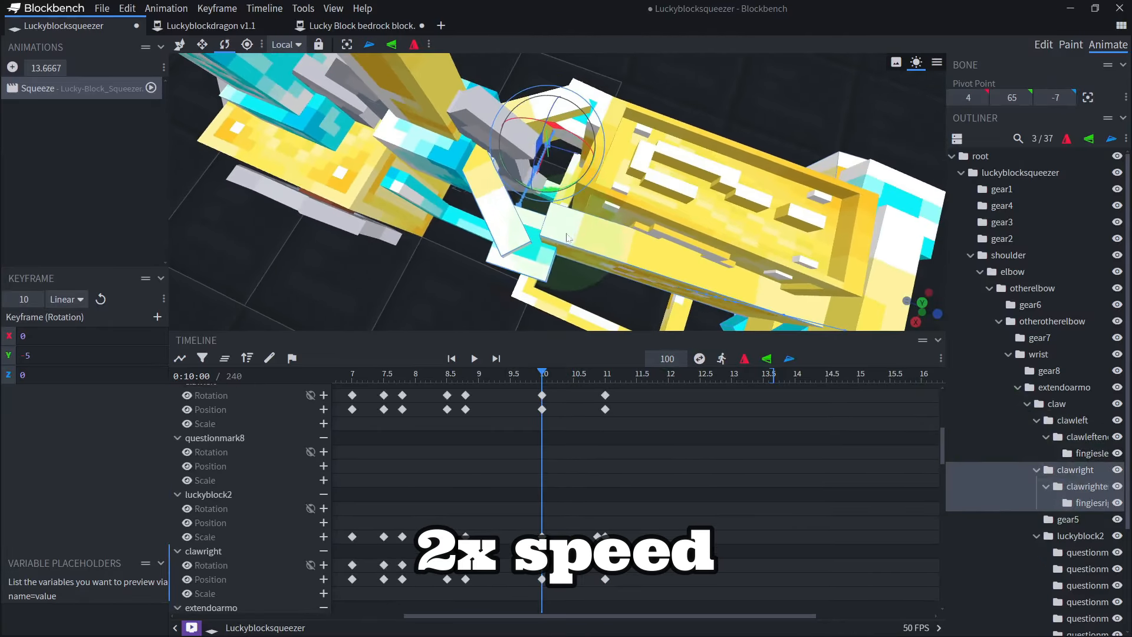
left_click_drag(825, 171, 596, 194)
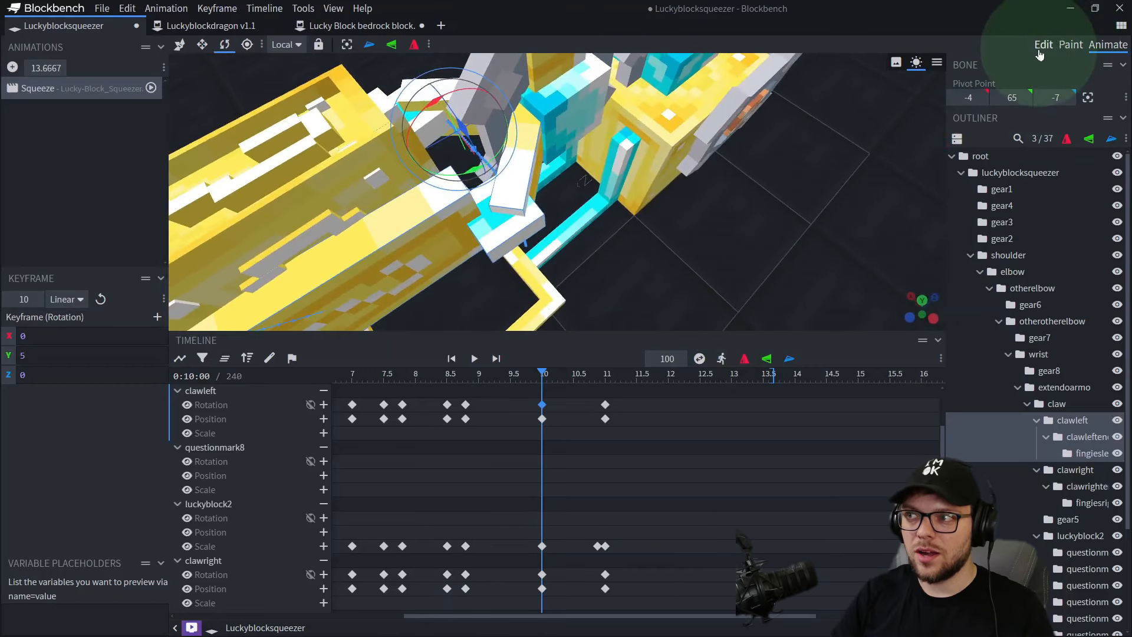
- In Edit mode, move the clawleft group's pivot point to -4, 65, -2
left_click(1043, 45)
scroll(670, 259, "down", 8)
right_click_drag(675, 130, 663, 303)
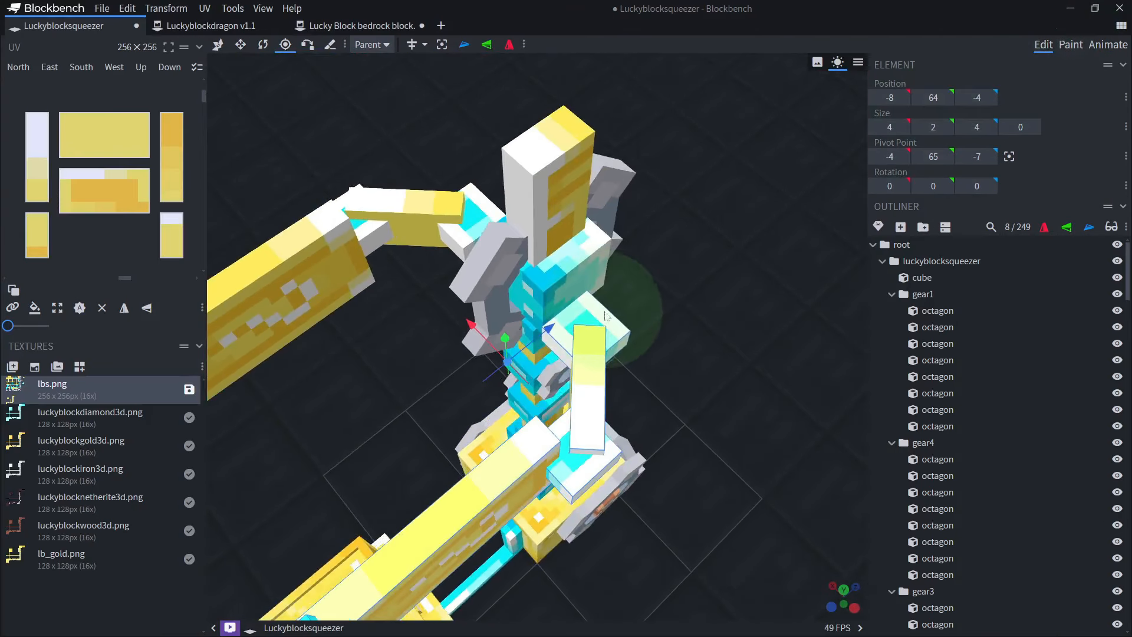
left_click(557, 381)
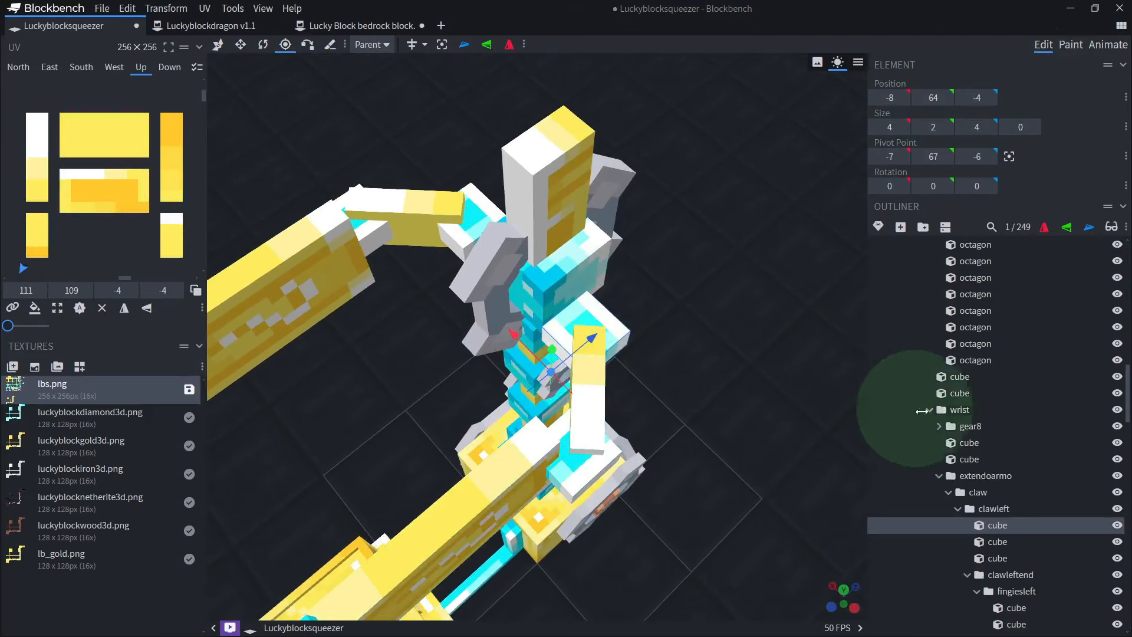
left_click(995, 505)
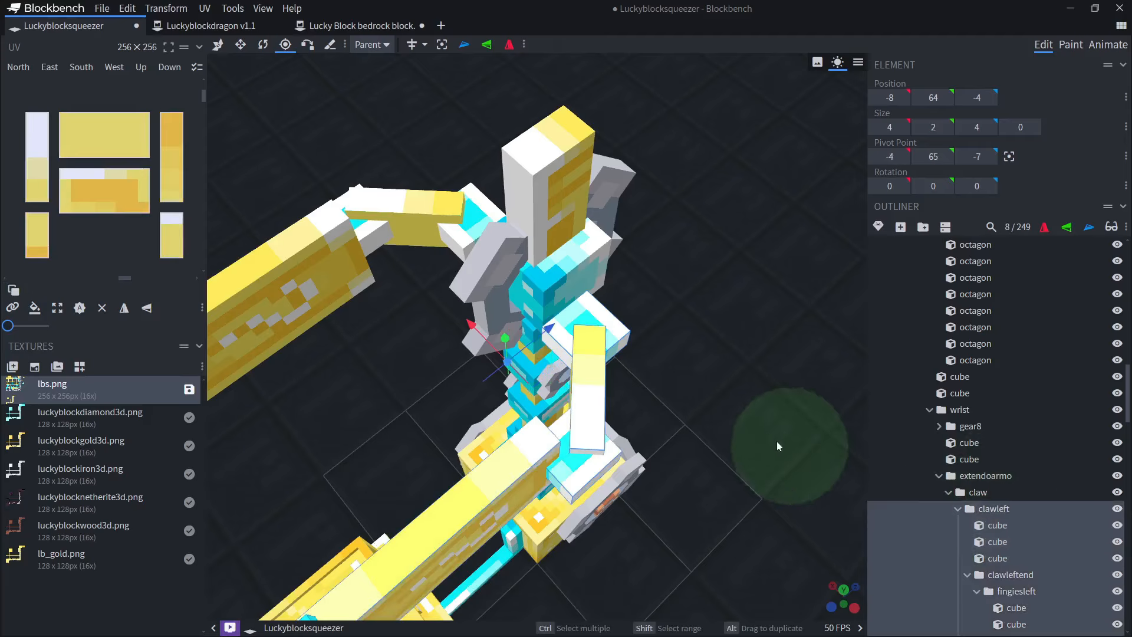
left_click_drag(776, 441, 541, 274)
right_click_drag(459, 353, 554, 366)
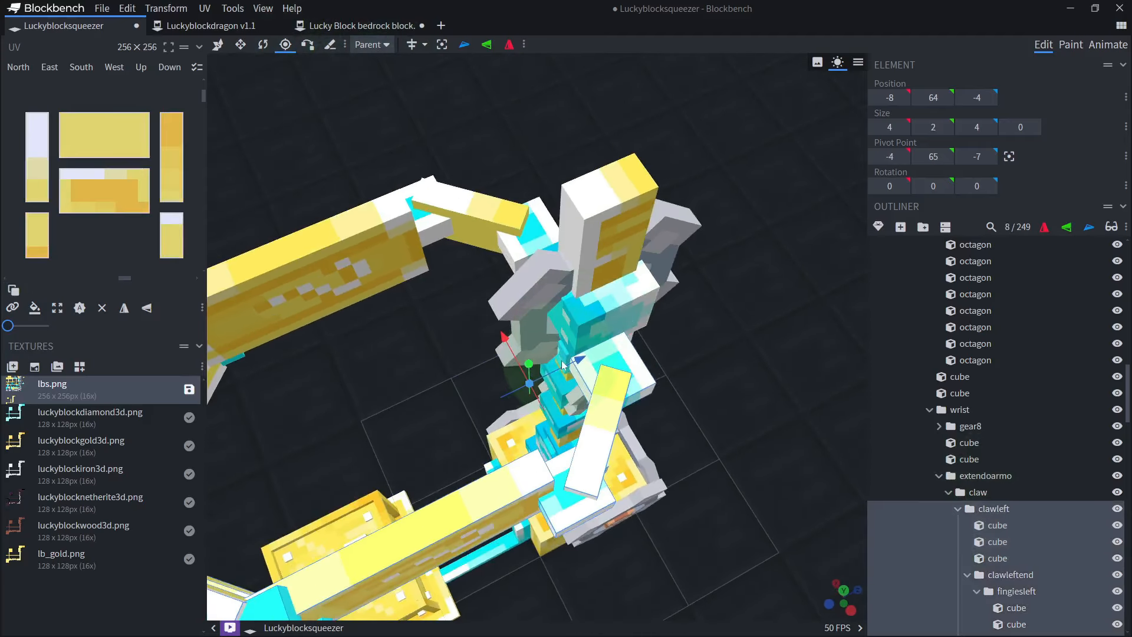
- Move the clawright group's pivot point to Z -2 as well
left_click_drag(734, 353, 680, 371)
scroll(680, 353, "up", 3)
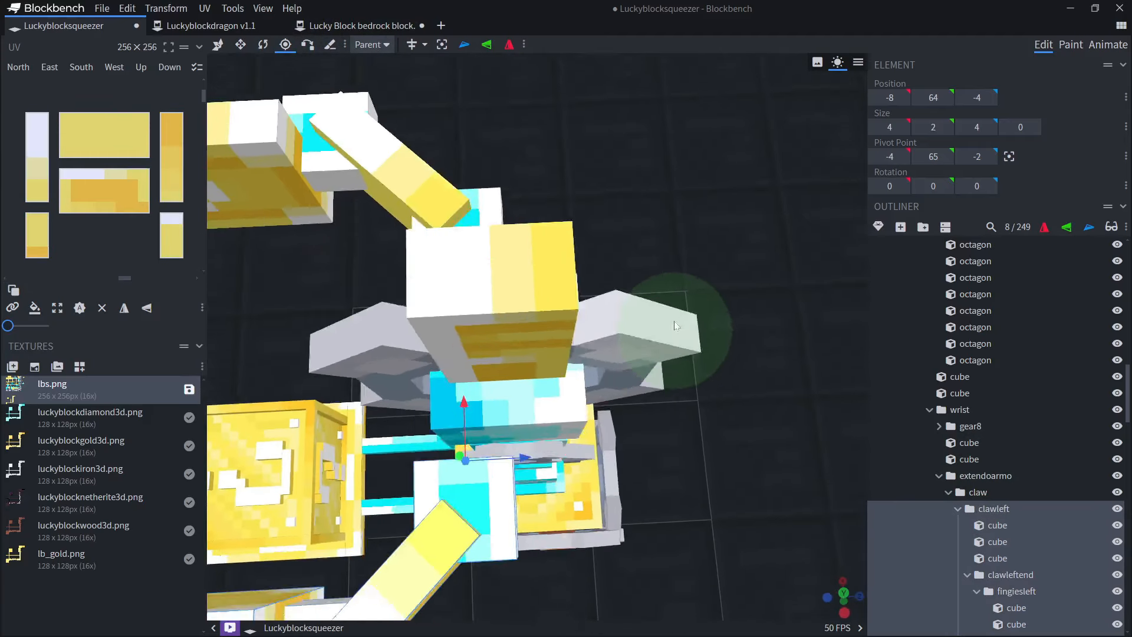
right_click_drag(678, 329, 594, 434)
right_click_drag(535, 498, 529, 469)
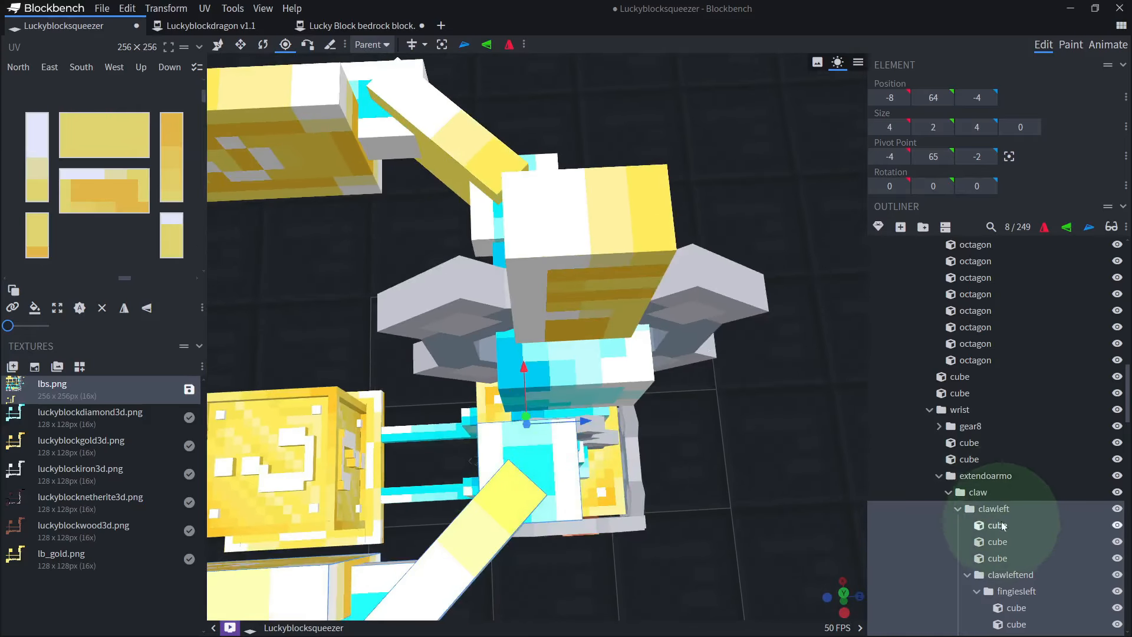
left_click(948, 493)
left_click(948, 493)
left_click(957, 509)
left_click(986, 525)
right_click_drag(581, 253, 592, 339)
- Return to Animate mode and scrub Squeeze to the 11-second mark, framing the claw
left_click(1107, 45)
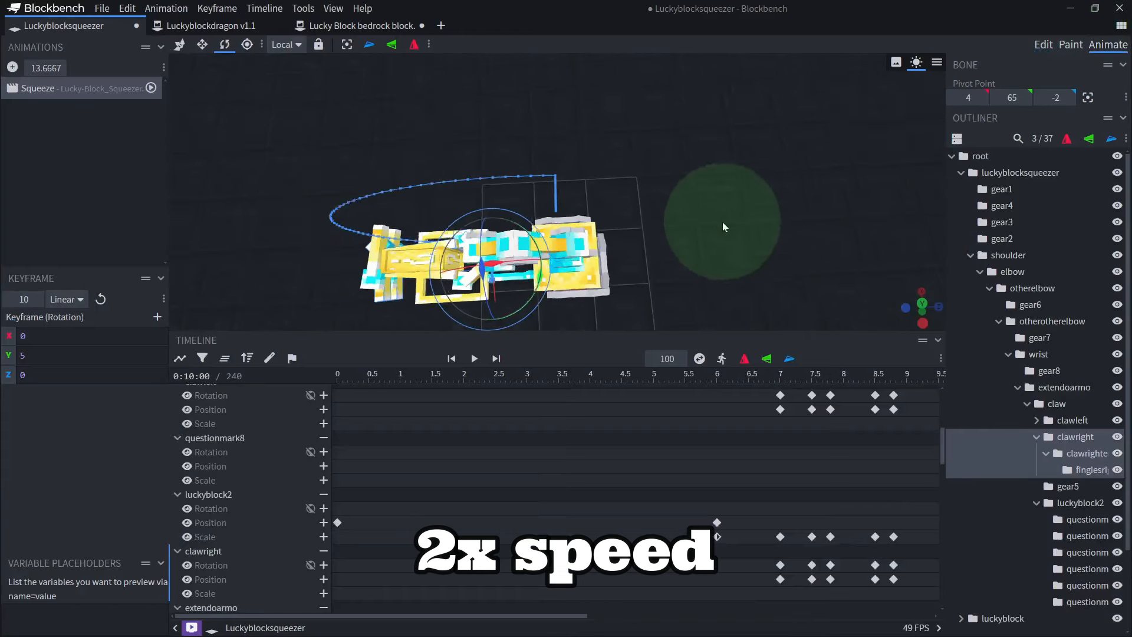
scroll(707, 241, "up", 5)
scroll(689, 264, "down", 3)
right_click_drag(637, 280, 689, 192)
scroll(688, 264, "up", 3)
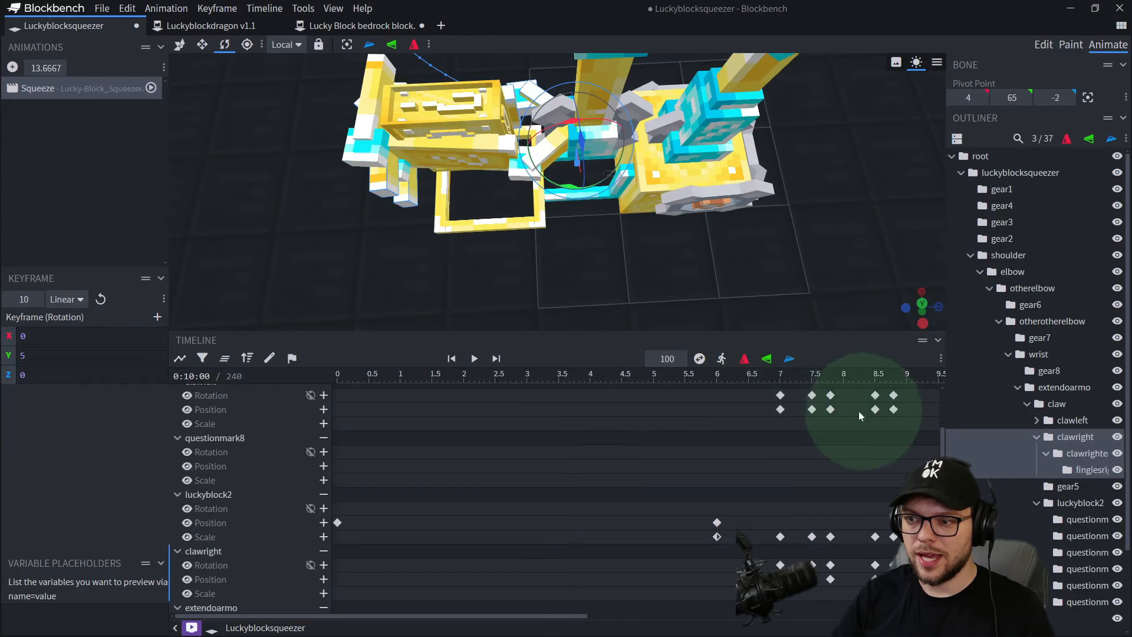
scroll(684, 430, "down", 3, "shift")
left_click_drag(813, 374, 844, 375)
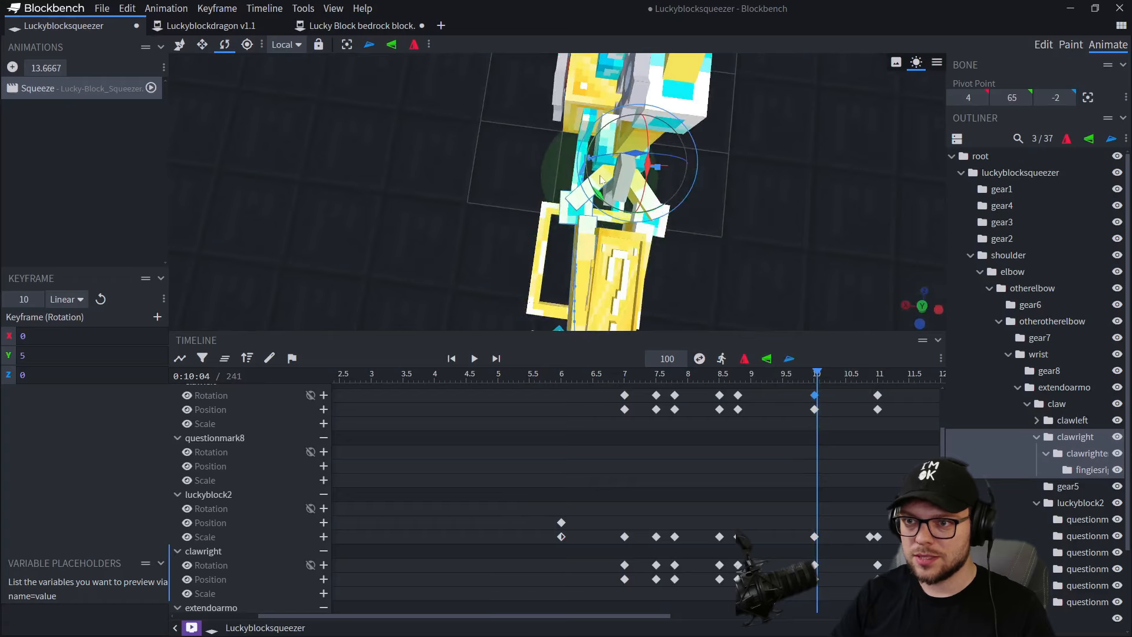
right_click_drag(593, 189, 581, 196)
scroll(731, 260, "up", 3)
mouse_move(731, 259)
right_mouse_down()
mouse_move(755, 241)
mouse_move(730, 257)
right_mouse_up()
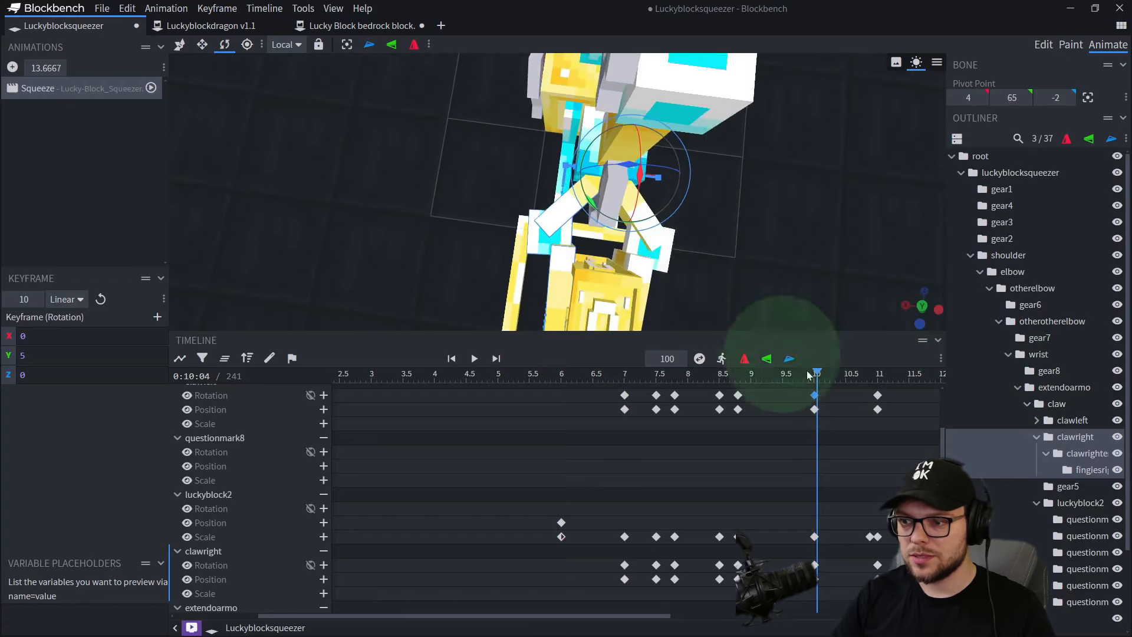
left_click_drag(819, 379, 880, 377)
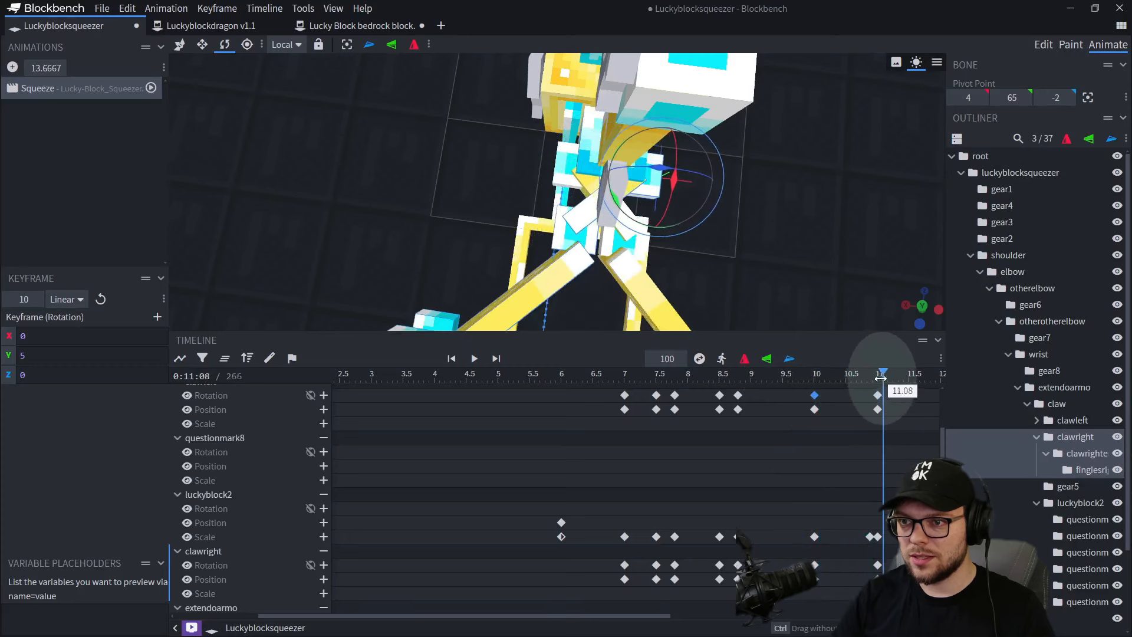
left_click_drag(831, 265, 792, 274)
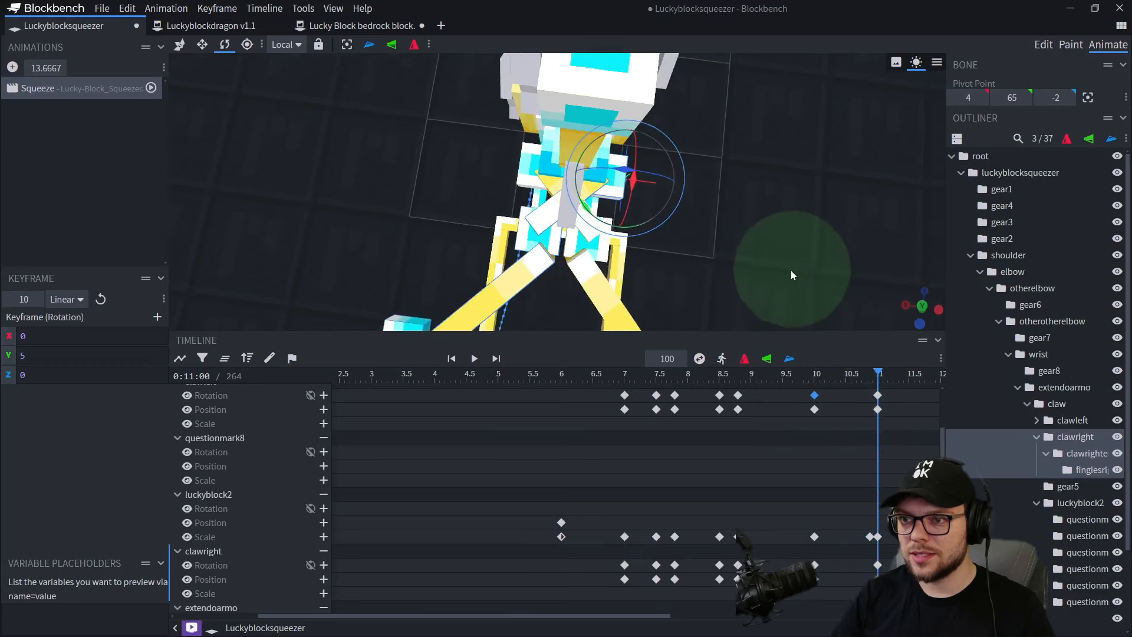
mouse_move(877, 380)
left_mouse_down()
mouse_move(817, 383)
mouse_move(880, 392)
left_mouse_up()
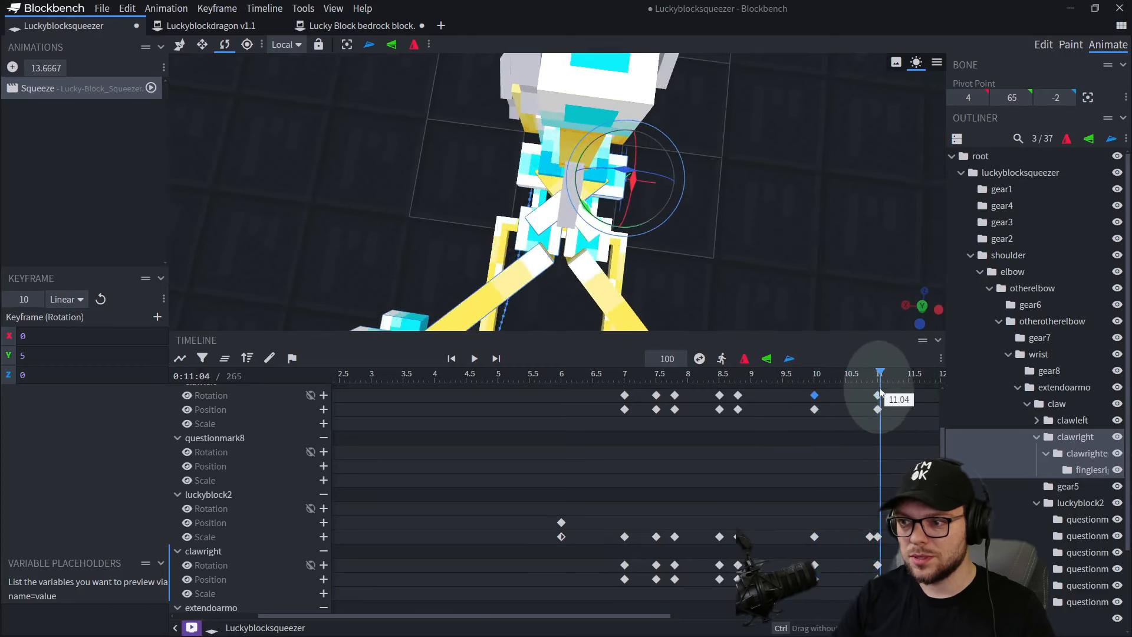
left_click_drag(776, 302, 677, 211)
- Slide clawright to X 5 and clawleft to X -4 so the claws close in
key("v")
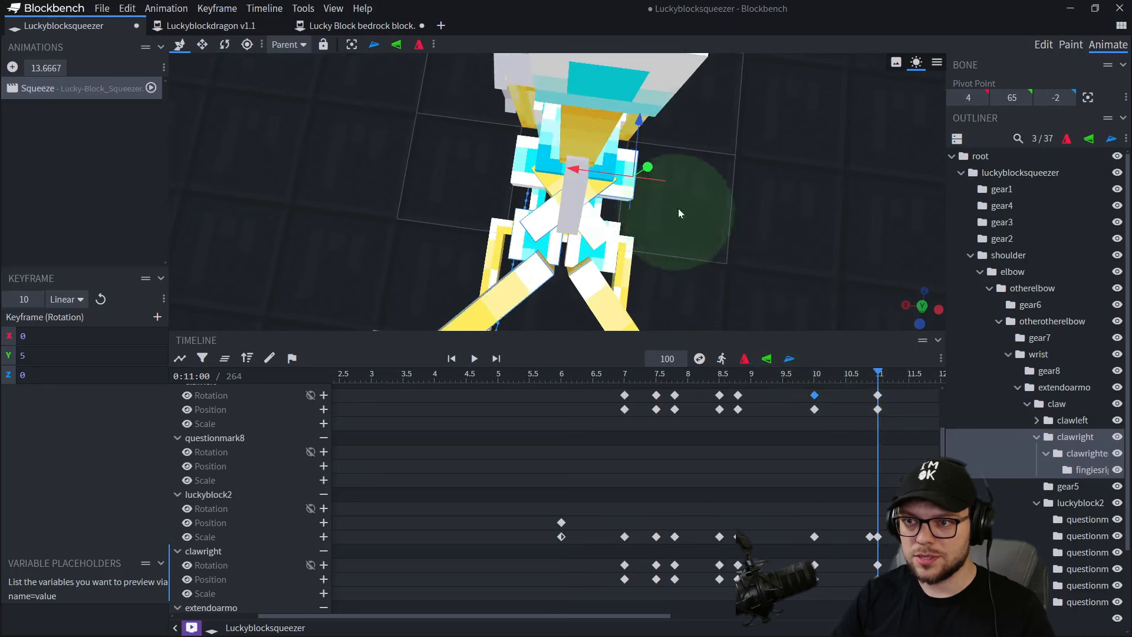
left_click_drag(612, 179, 541, 184)
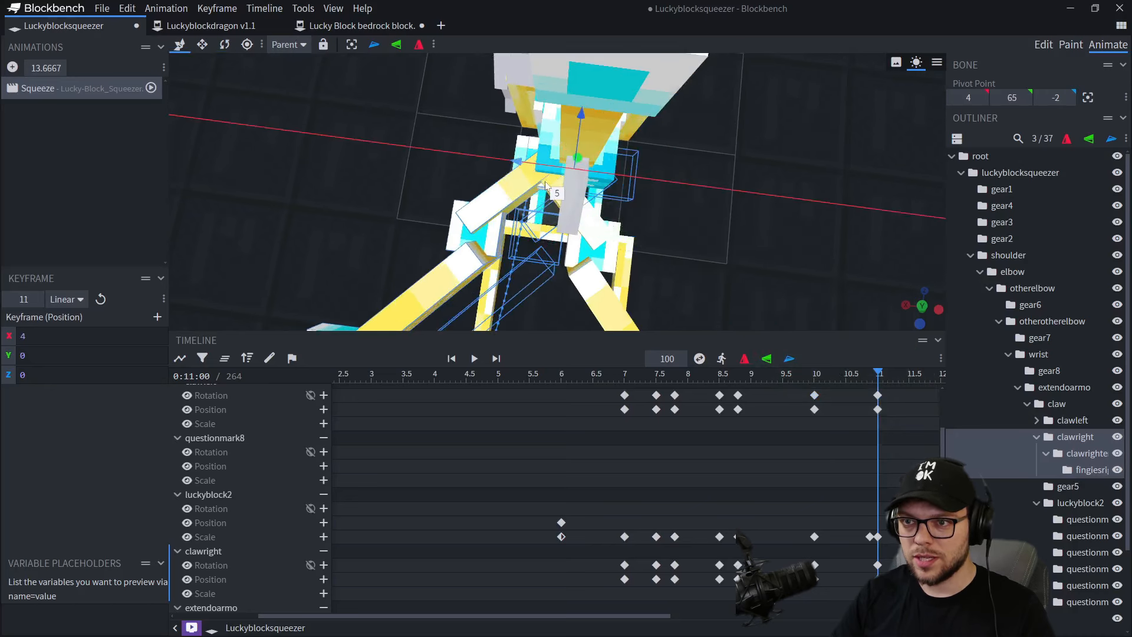
left_click(1077, 419)
left_click_drag(480, 159, 537, 168)
left_click_drag(733, 259, 652, 236)
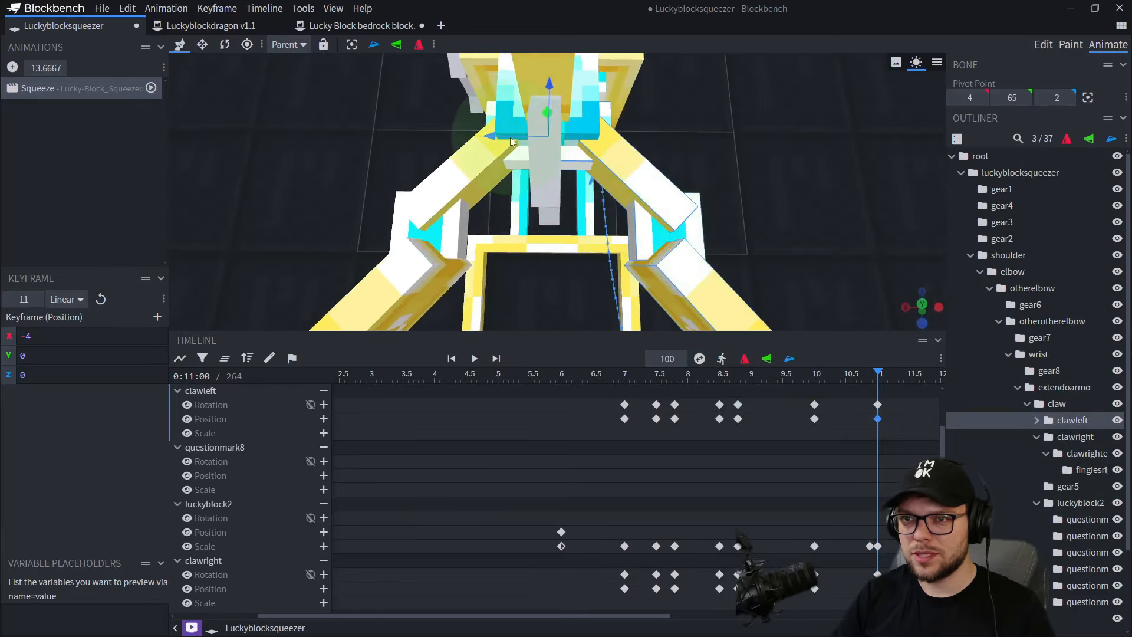
- Rotate the right tip inward, clawright to Y -37.5, and clawleft to mirror it
left_click(1075, 436)
left_click_drag(702, 171, 685, 169)
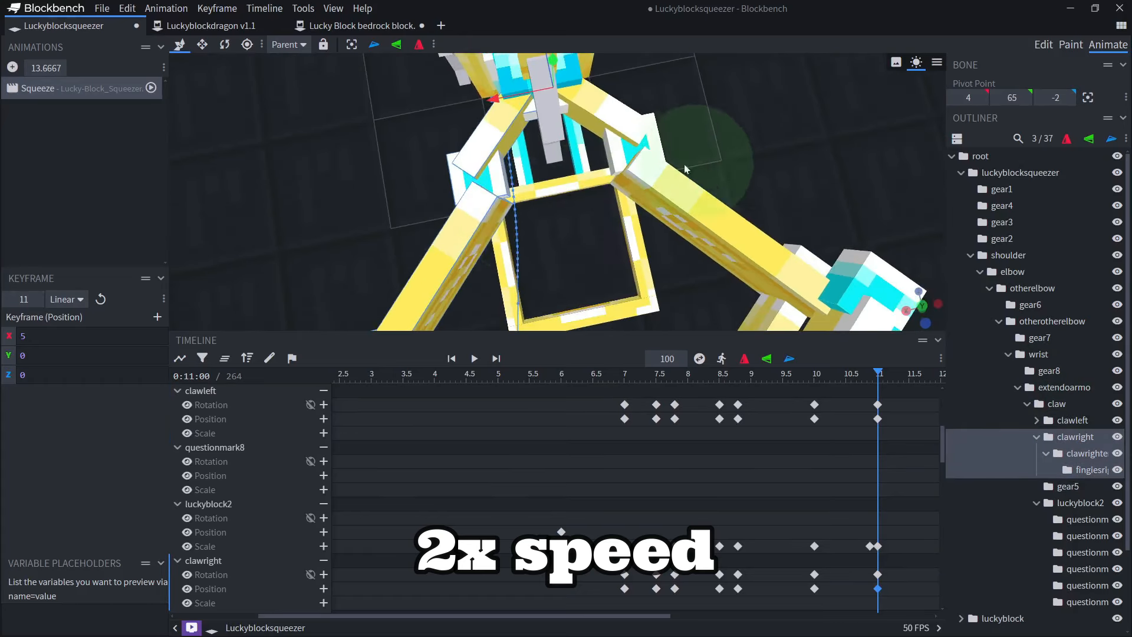
left_click(1086, 454)
key("r")
left_click_drag(474, 217, 511, 207)
left_click_drag(701, 195, 696, 177)
left_click(1077, 436)
mouse_move(546, 196)
left_mouse_down()
mouse_move(580, 194)
mouse_move(554, 195)
left_mouse_up()
left_click(610, 168)
left_click_drag(581, 206, 539, 217)
right_click_drag(572, 283, 538, 232)
- Rotate clawleftend inward, fine-tune it, and scrub to check the claw closing
left_click(581, 200)
left_click_drag(575, 182, 555, 185)
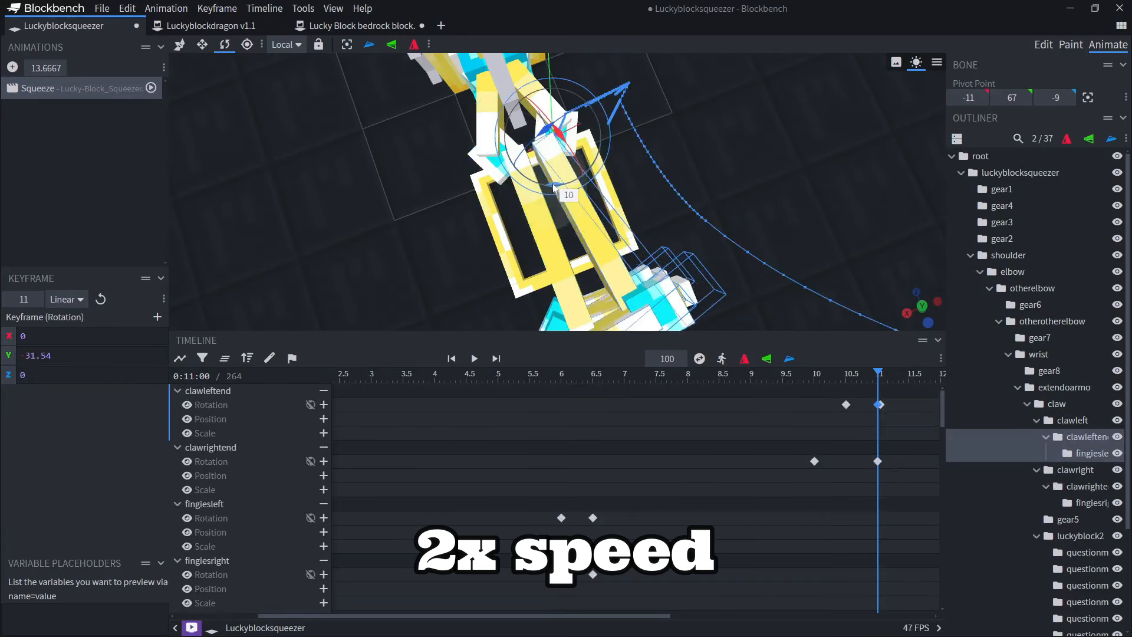
right_click_drag(885, 464, 843, 457)
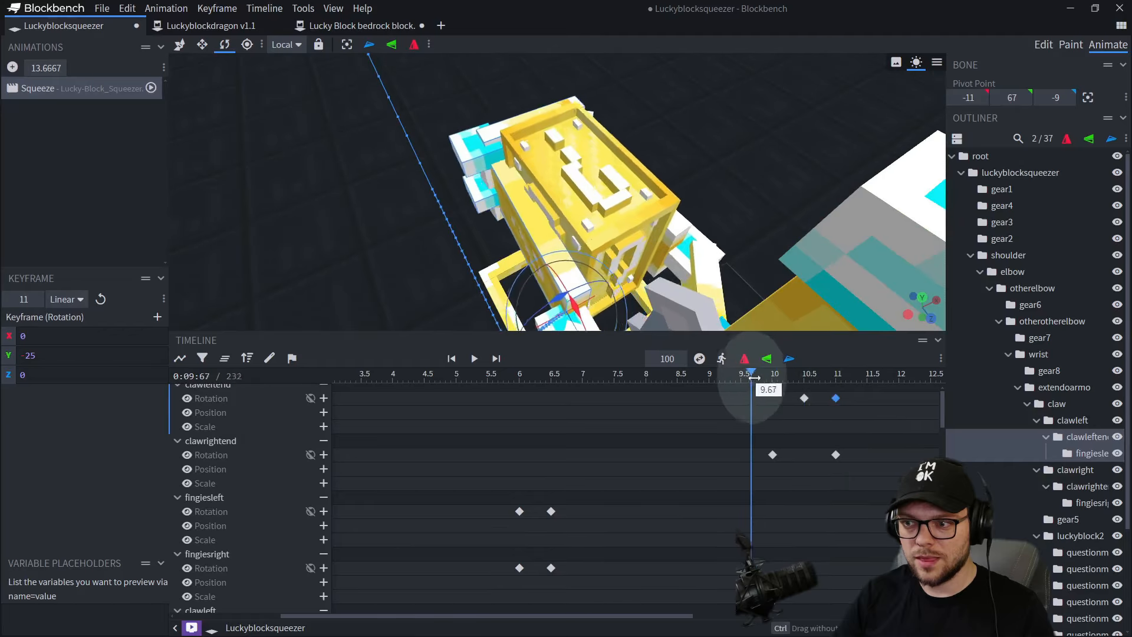
left_click_drag(750, 375, 832, 375)
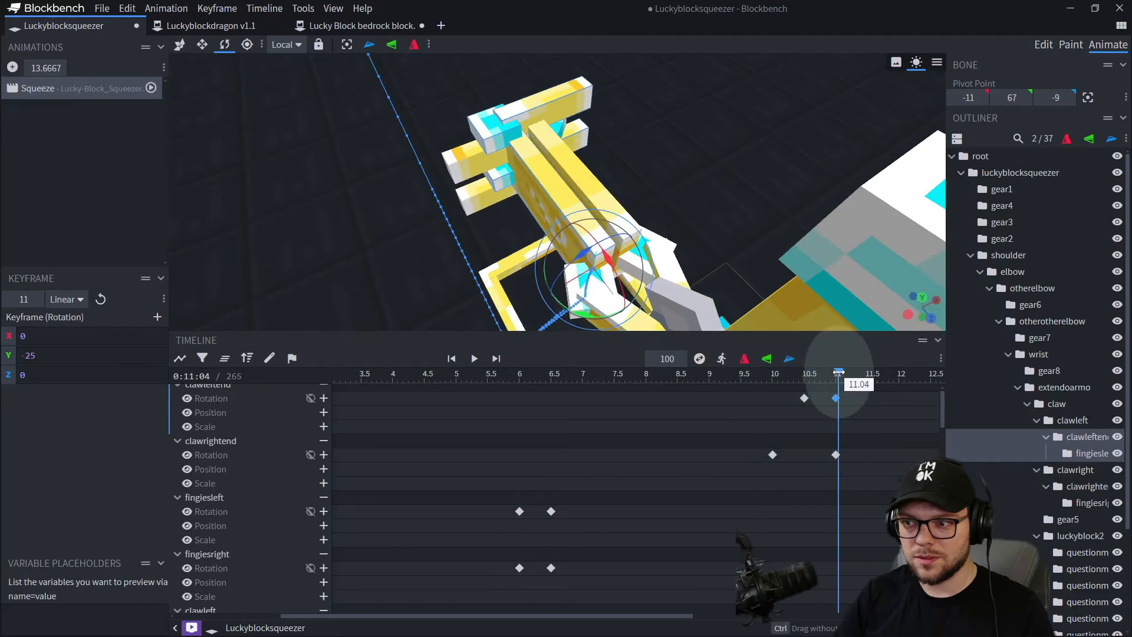
left_click_drag(751, 248, 499, 252)
- Adjust the right tip's rotation and set clawleftend to Y -27.5
left_click(532, 246)
left_click(505, 184)
left_click(609, 205)
left_click_drag(609, 207, 604, 199)
left_click_drag(586, 187, 578, 193)
left_click(569, 162)
left_click_drag(571, 199, 579, 213)
left_click_drag(737, 285, 681, 249)
right_click_drag(680, 249, 654, 156)
left_click_drag(811, 162, 802, 215)
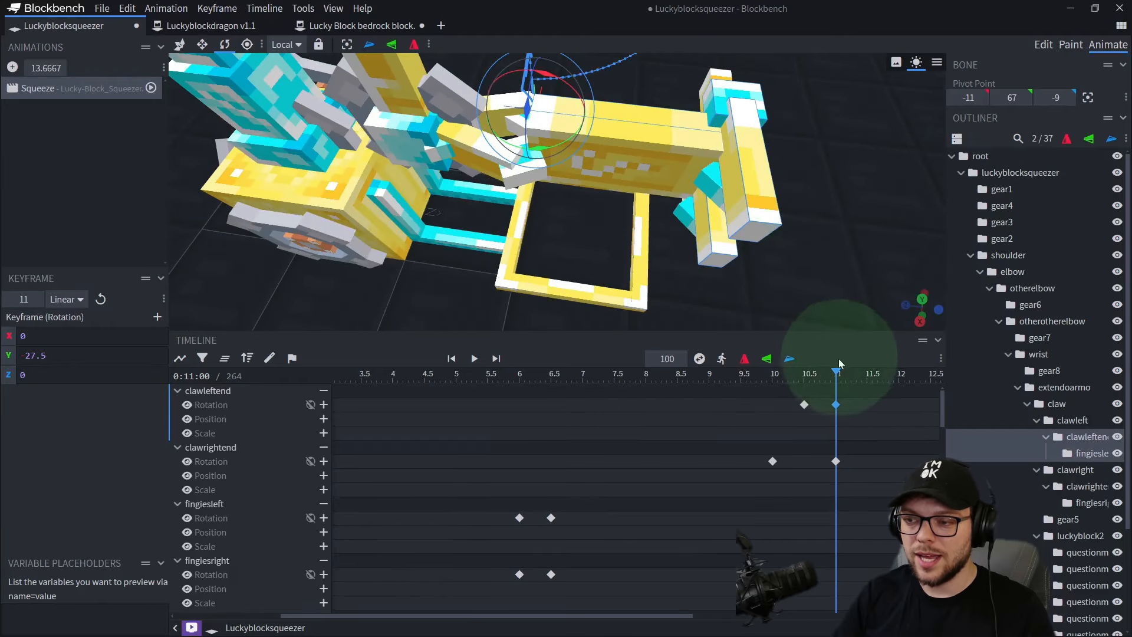
- Preview the grip at about 10.33 s, then rewind the playhead to 0
left_click_drag(838, 373, 165, 378)
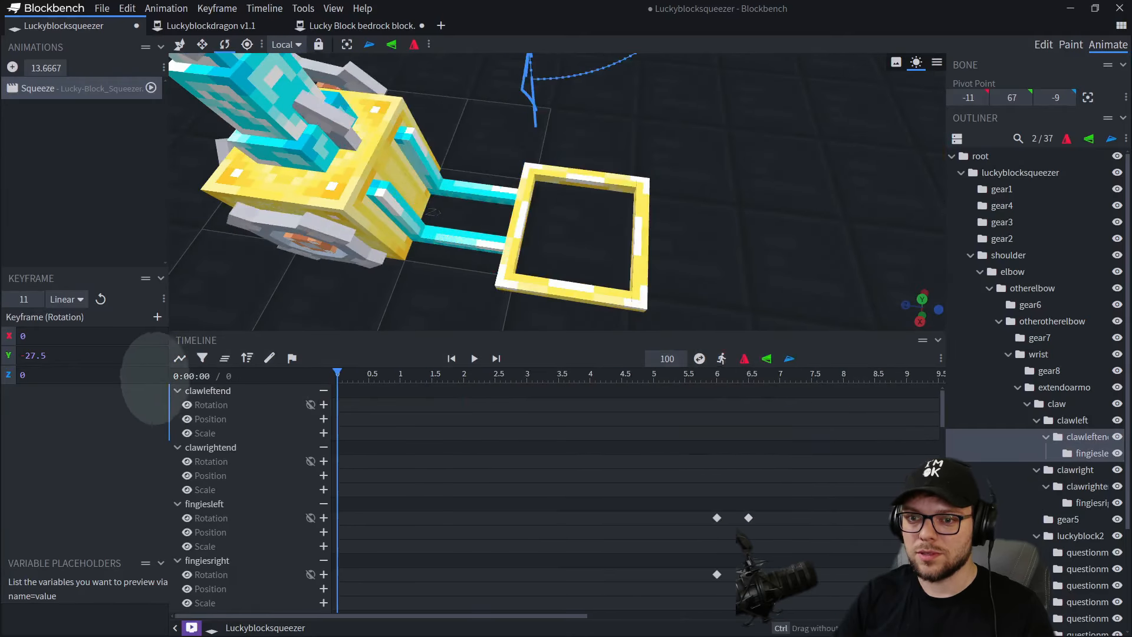
scroll(690, 182, "down", 5)
right_click_drag(689, 183, 698, 237)
scroll(697, 239, "down", 3)
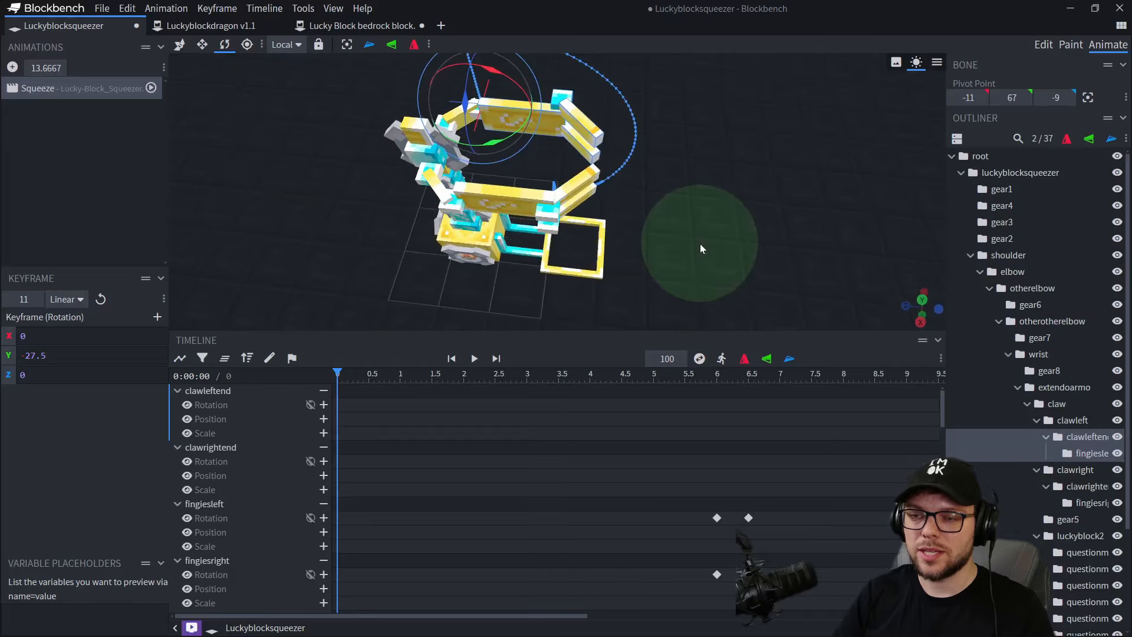
- Play Squeeze through and scrub back to around 10.6 s to inspect the left tip
key("space")
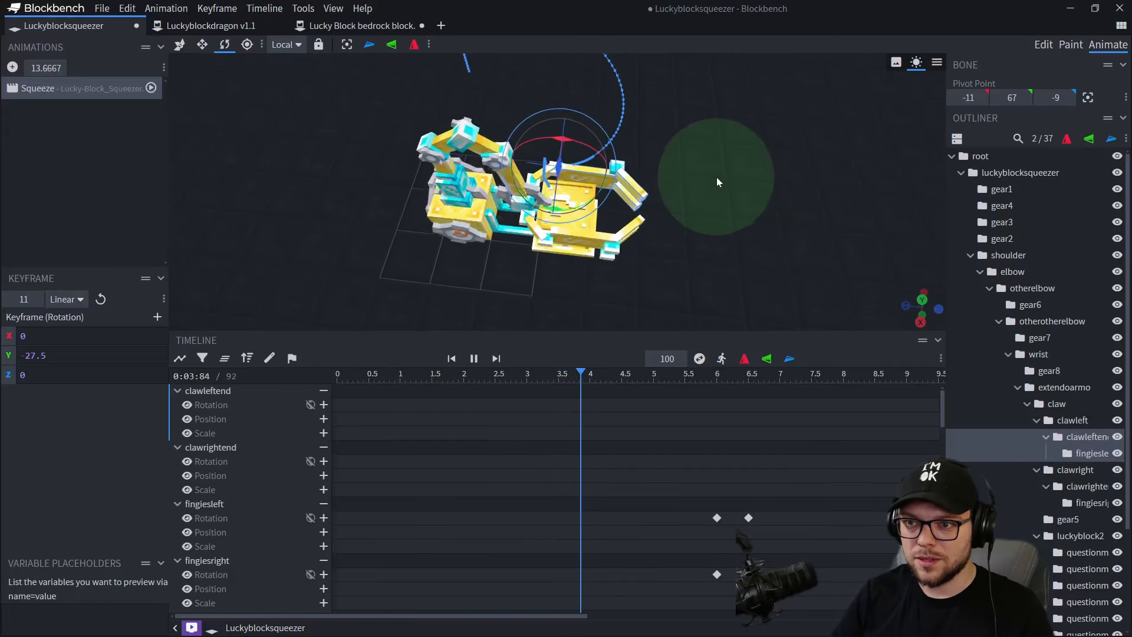
mouse_move(716, 216)
left_mouse_down()
mouse_move(736, 211)
mouse_move(723, 233)
mouse_move(685, 228)
mouse_move(719, 206)
left_mouse_up()
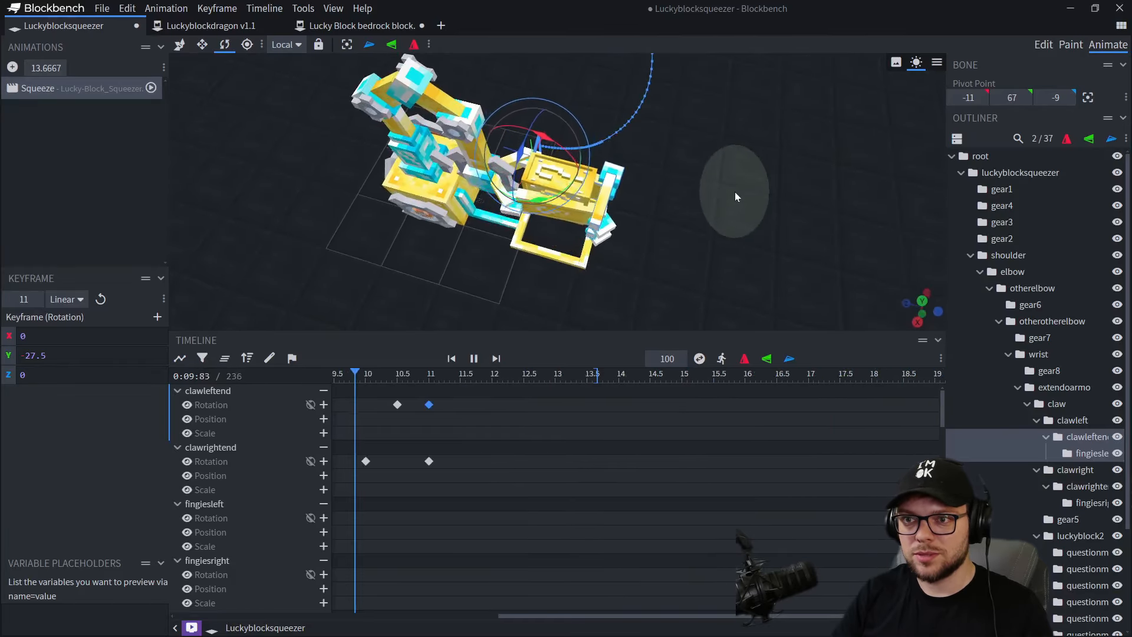
key("space")
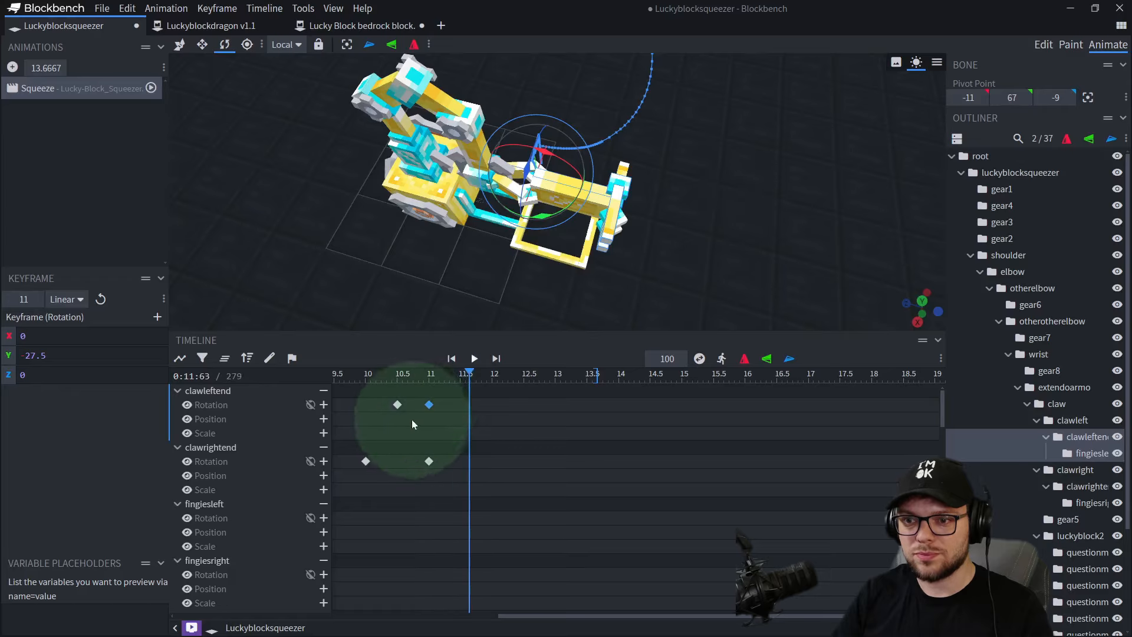
left_click_drag(414, 377, 455, 391)
left_click_drag(793, 262, 731, 277)
scroll(788, 258, "up", 3)
- Move clawleftend's rotation keyframe from 10.5 to 10 s and replay the squeeze
left_click_drag(455, 377, 420, 404)
left_click_drag(418, 377, 353, 377)
scroll(753, 218, "down", 4)
key("space")
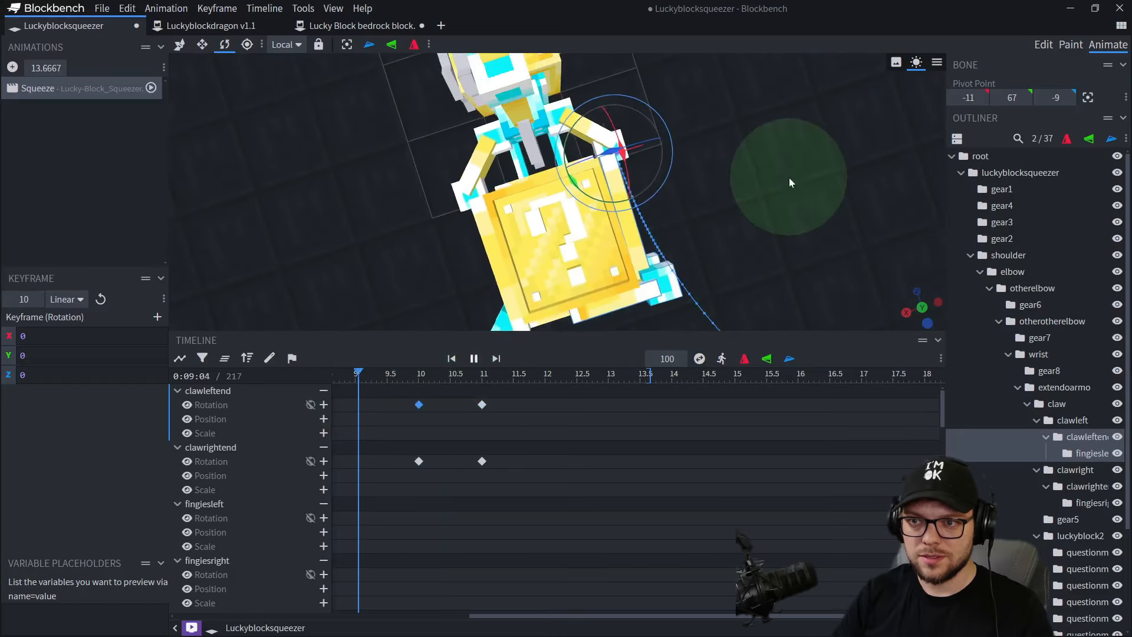
left_click_drag(748, 179, 725, 227)
key("space")
- Select gear8, box-select its rotation keyframes and paste them at 9 s
left_click(575, 177)
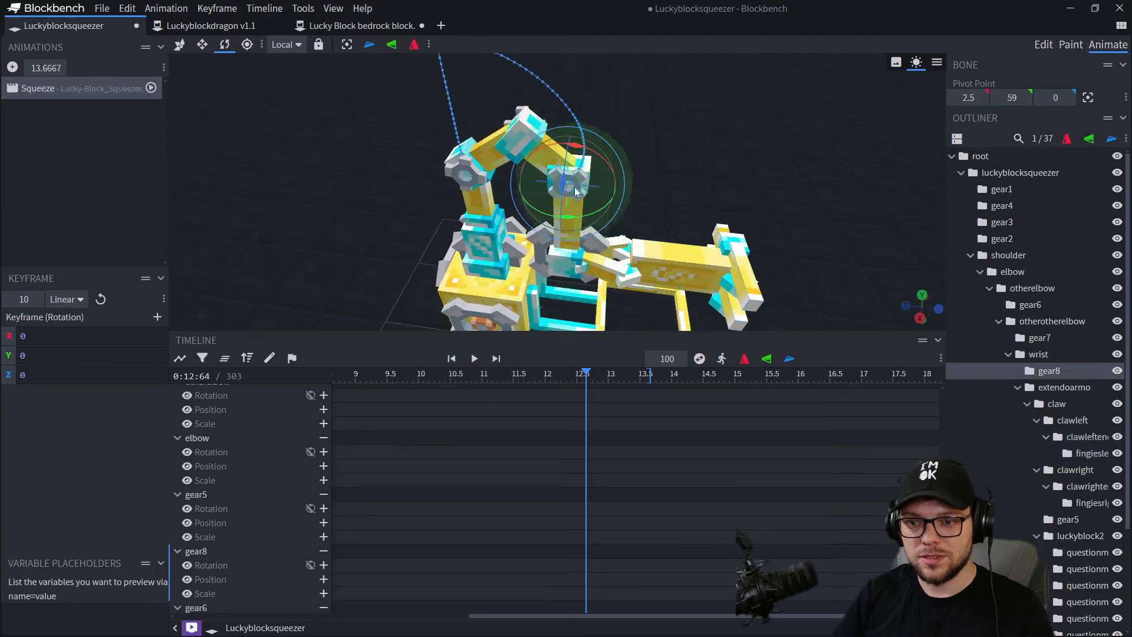
scroll(511, 406, "down", 2)
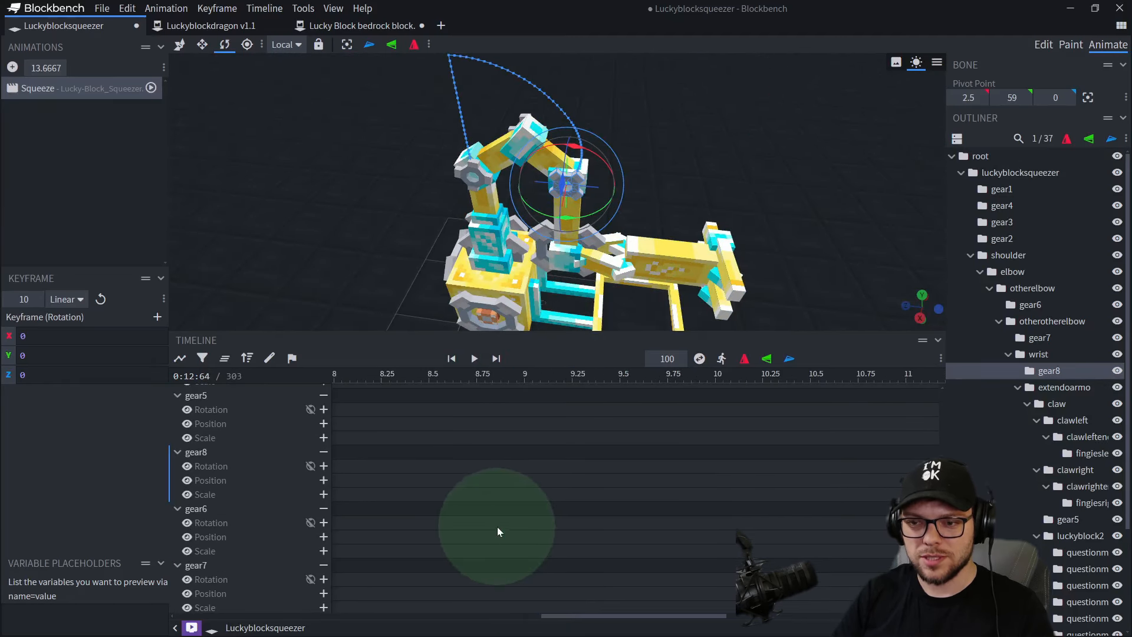
scroll(497, 526, "down", 5, "ctrl")
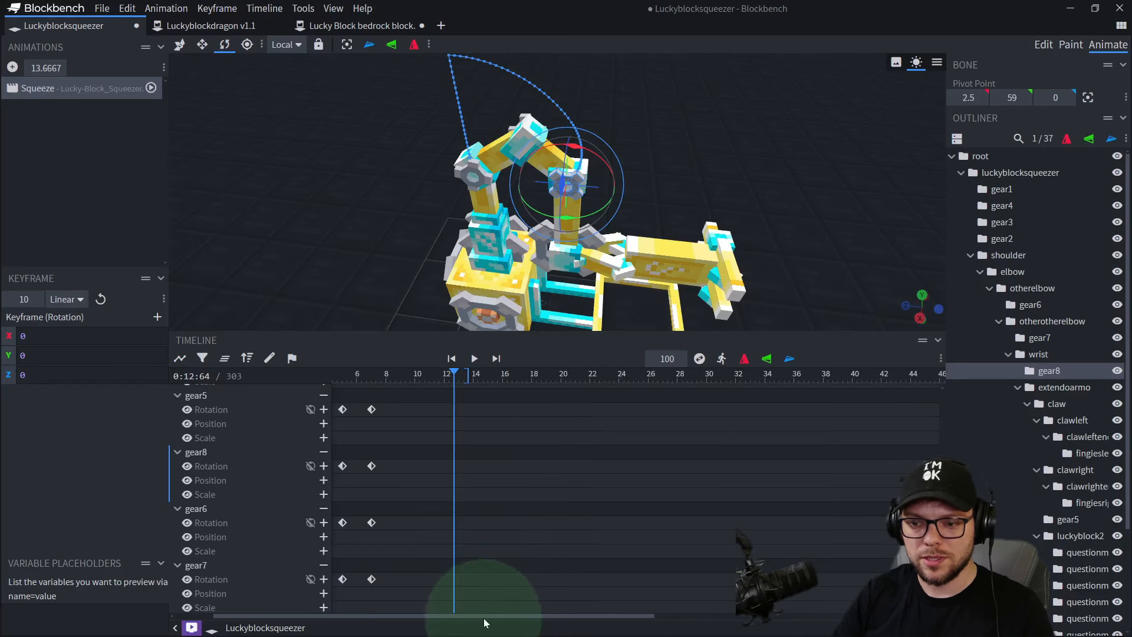
scroll(485, 623, "left", 3)
left_click_drag(454, 401, 407, 593)
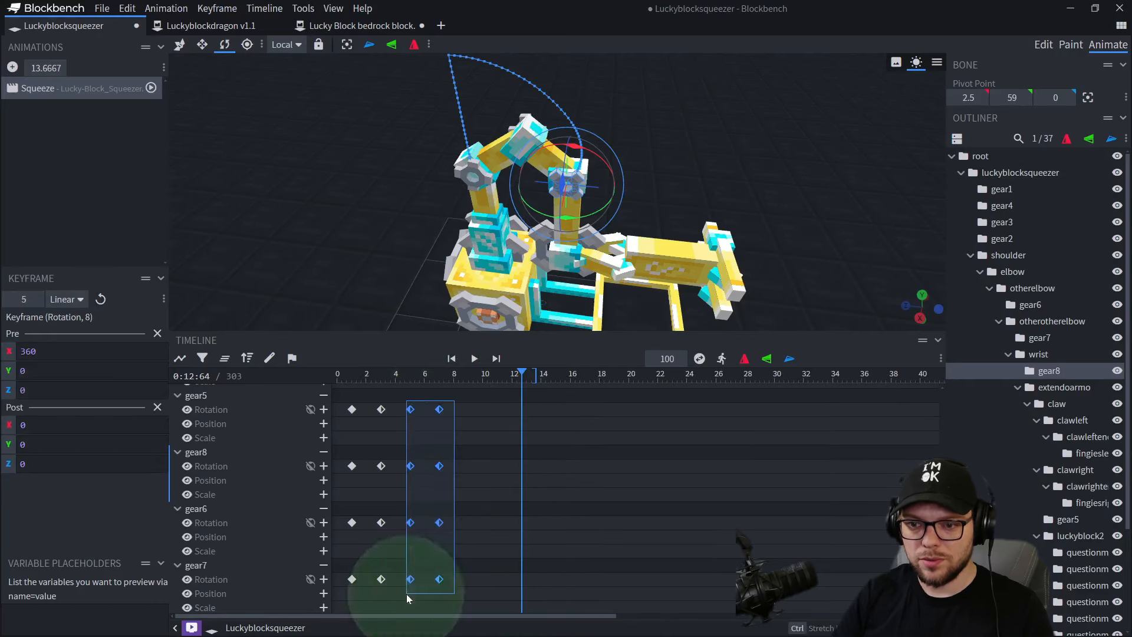
scroll(454, 421, "up", 3, "ctrl")
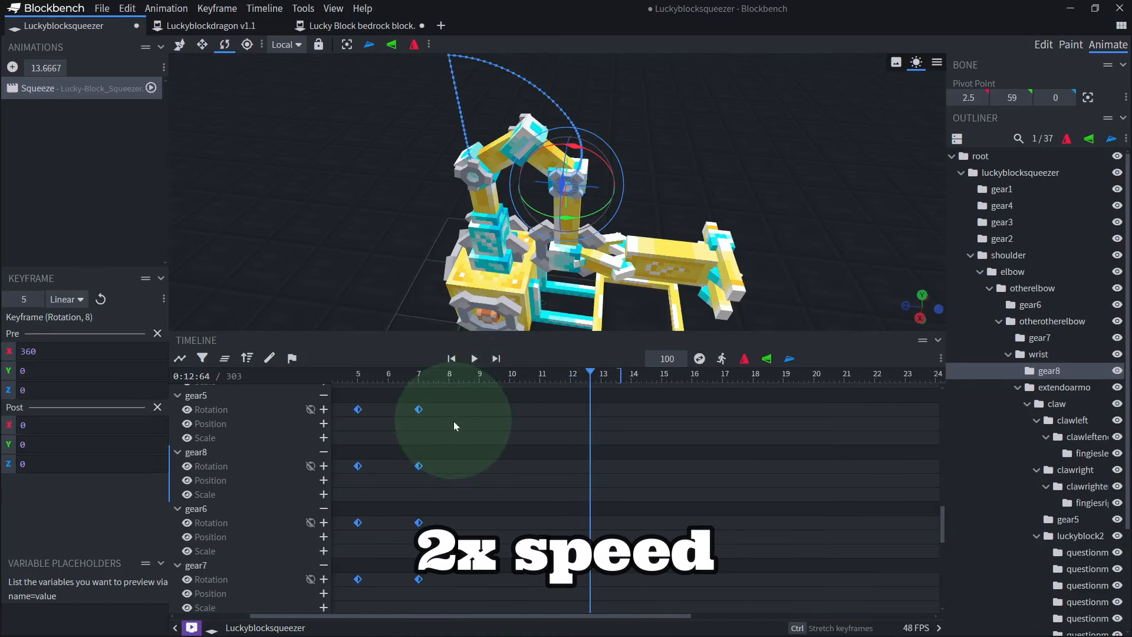
scroll(454, 421, "up", 2, "ctrl")
left_click(489, 376)
key("ctrl+v")
- Paste the gear rotation keyframes again at later points up to 15 s
left_click_drag(618, 391, 561, 592)
left_click(664, 376)
key("ctrl+v")
scroll(547, 506, "down", 2)
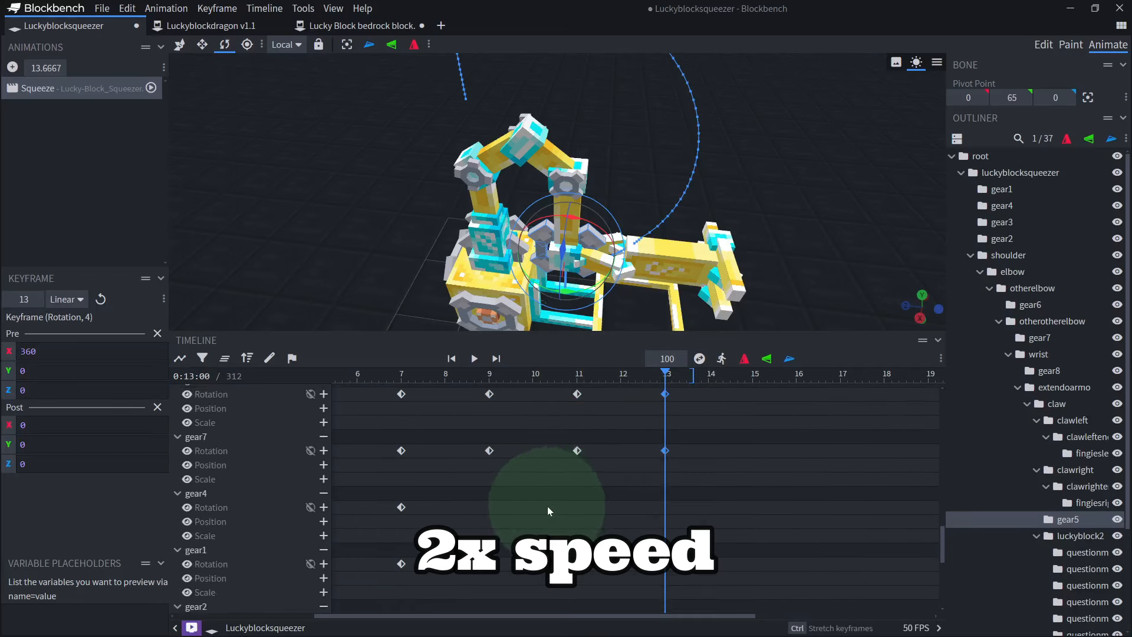
left_click(710, 375)
key("ctrl+v")
left_click(753, 375)
key("ctrl+v")
- Select the other gears' 7 s keyframes and paste them at 9, 11, 13 and 15 s
scroll(501, 530, "down", 2)
left_click_drag(392, 610, 454, 407)
left_click(490, 375)
key("ctrl+v")
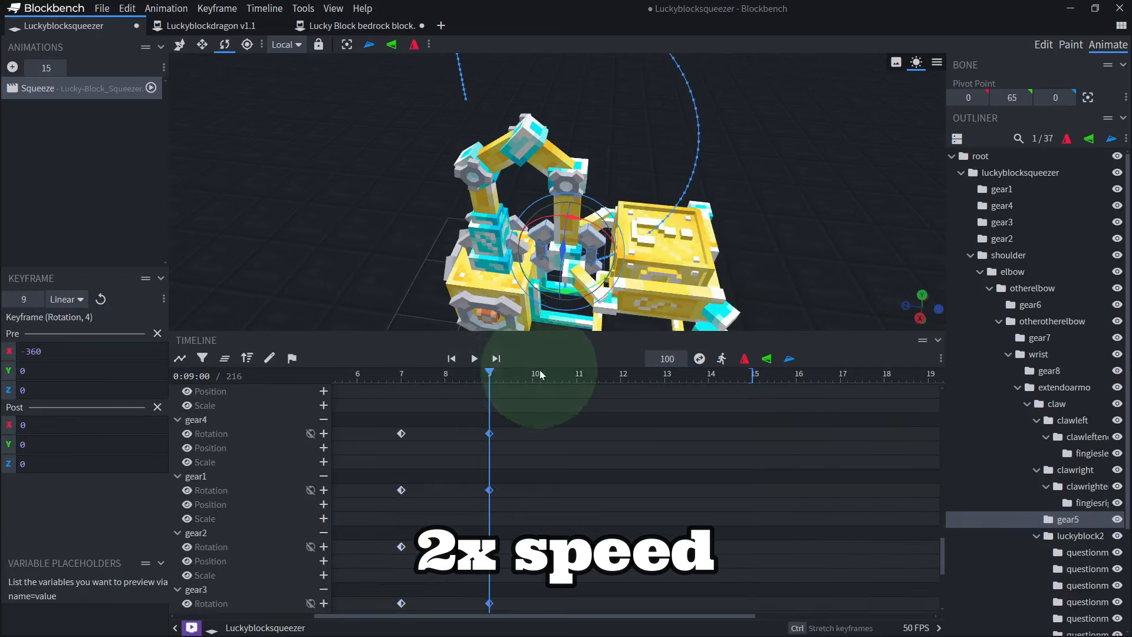
left_click(579, 375)
key("ctrl+v")
left_click(667, 375)
key("ctrl+v")
left_click(754, 375)
key("ctrl+v")
- Play the gear spin from 7 s to check the repeated rotations
scroll(490, 529, "down", 1)
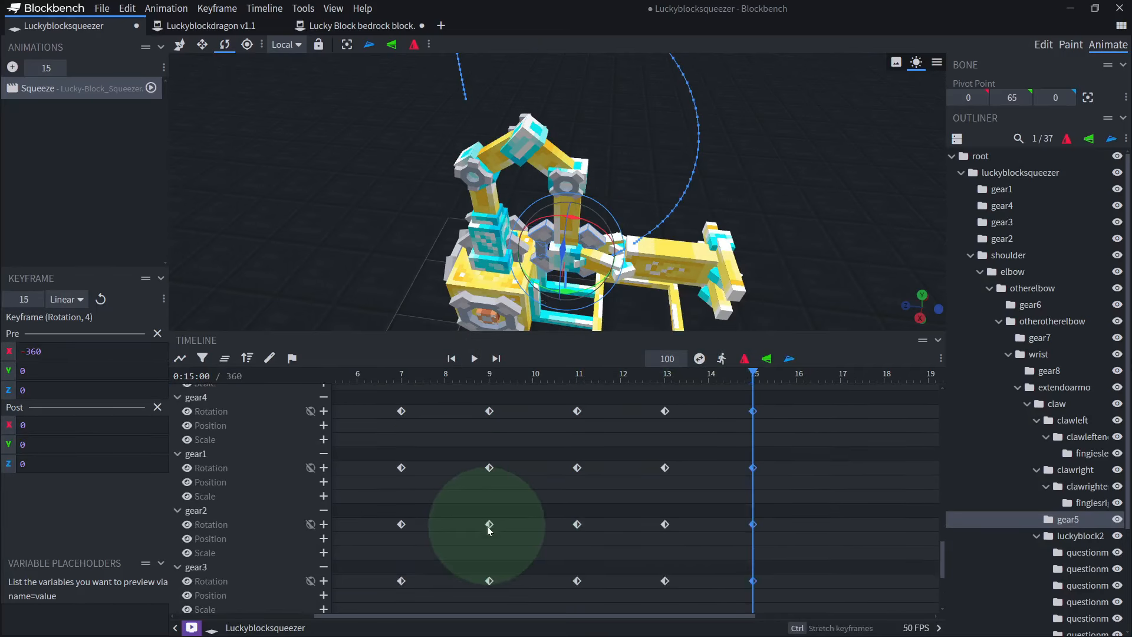
scroll(487, 526, "up", 2)
left_click_drag(622, 376, 400, 392)
key("space")
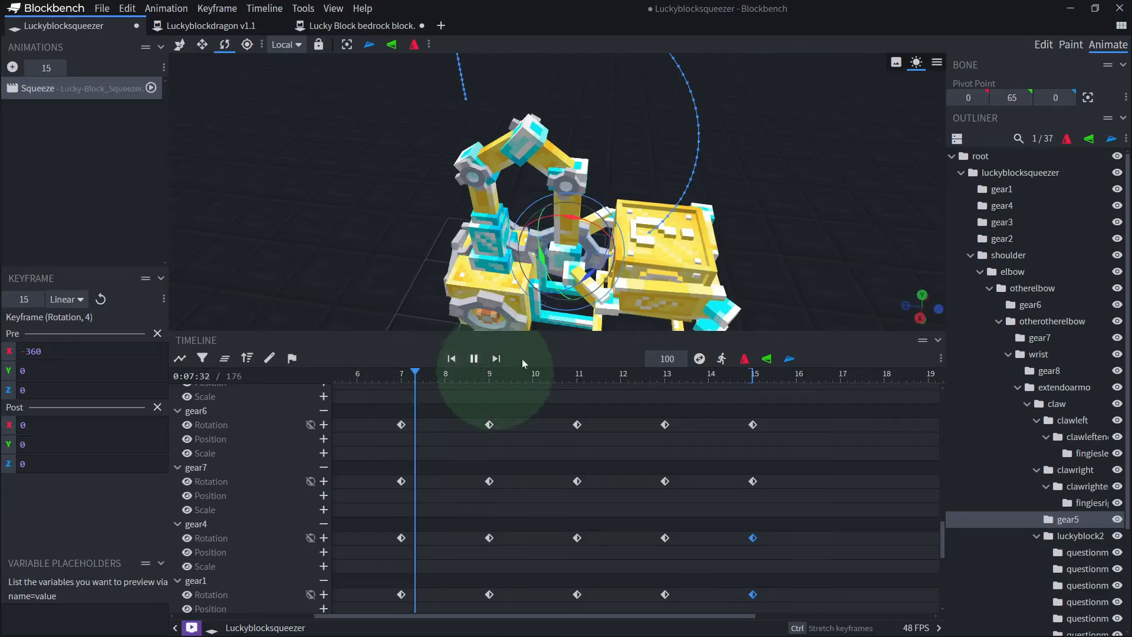
scroll(737, 267, "down", 4)
left_click_drag(761, 260, 771, 233)
scroll(721, 224, "up", 6)
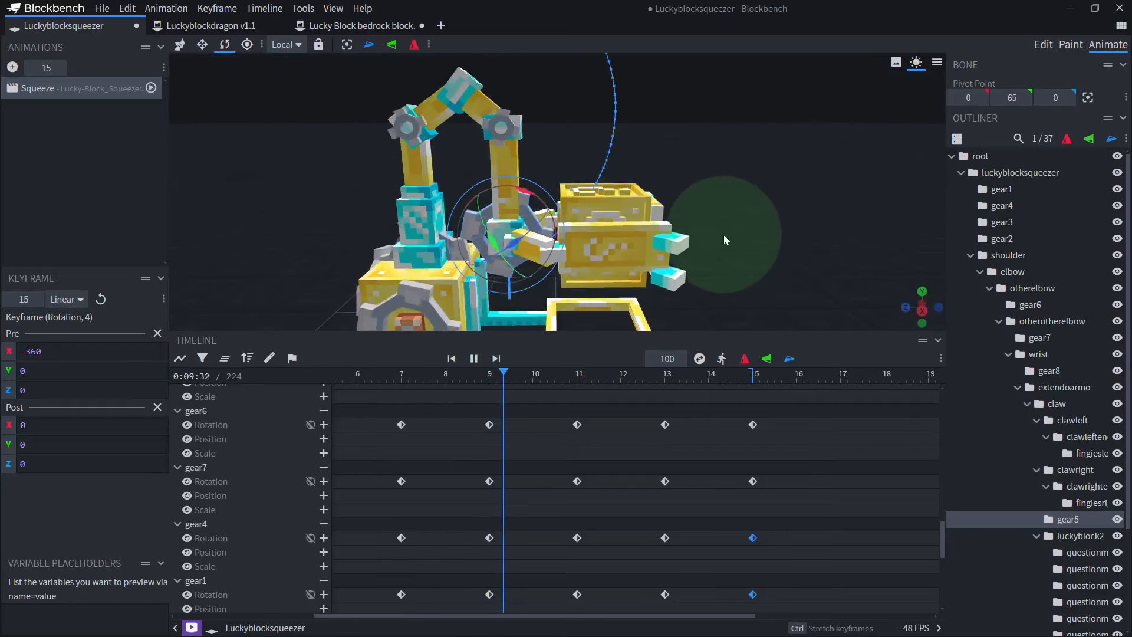
left_click_drag(638, 188, 658, 205)
key("space")
left_click_drag(749, 191, 612, 206)
- Reselect gear8 and scrub between 7 and 9 s to inspect its spin
right_click(538, 187)
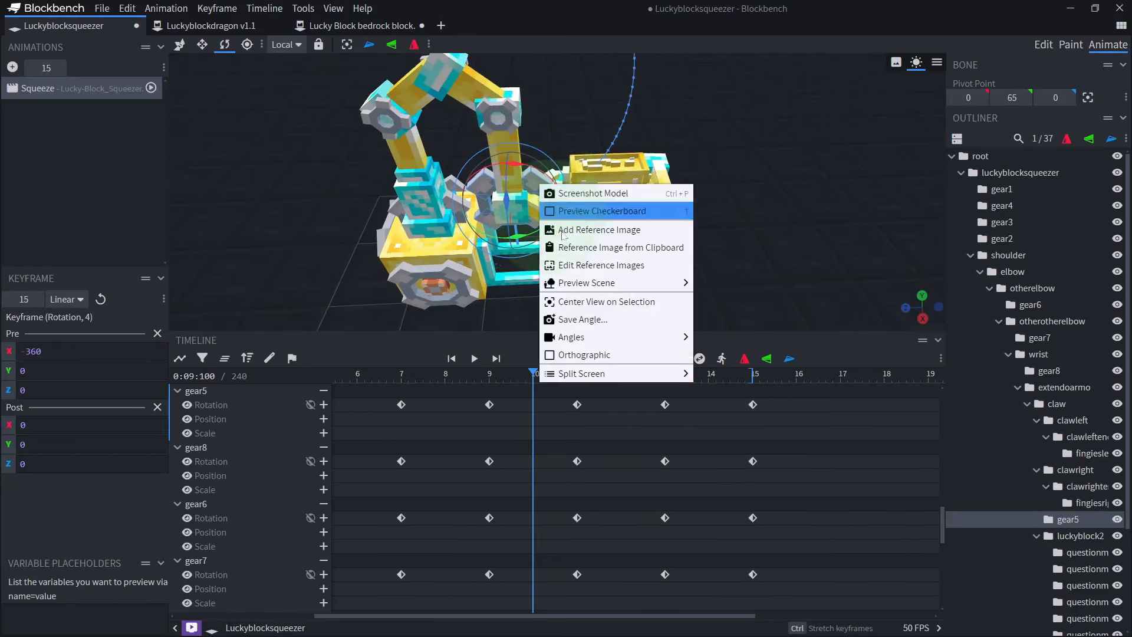
left_click(489, 469)
left_click_drag(528, 375, 402, 394)
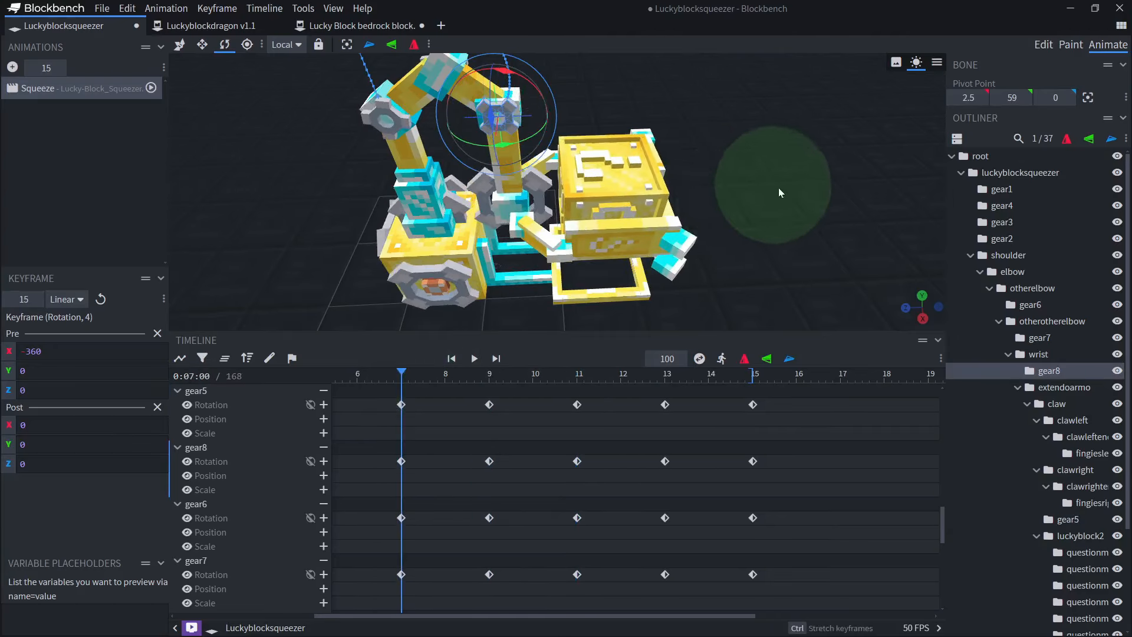
right_click_drag(766, 189, 796, 204)
left_click_drag(774, 216, 762, 191)
right_click_drag(762, 191, 787, 185)
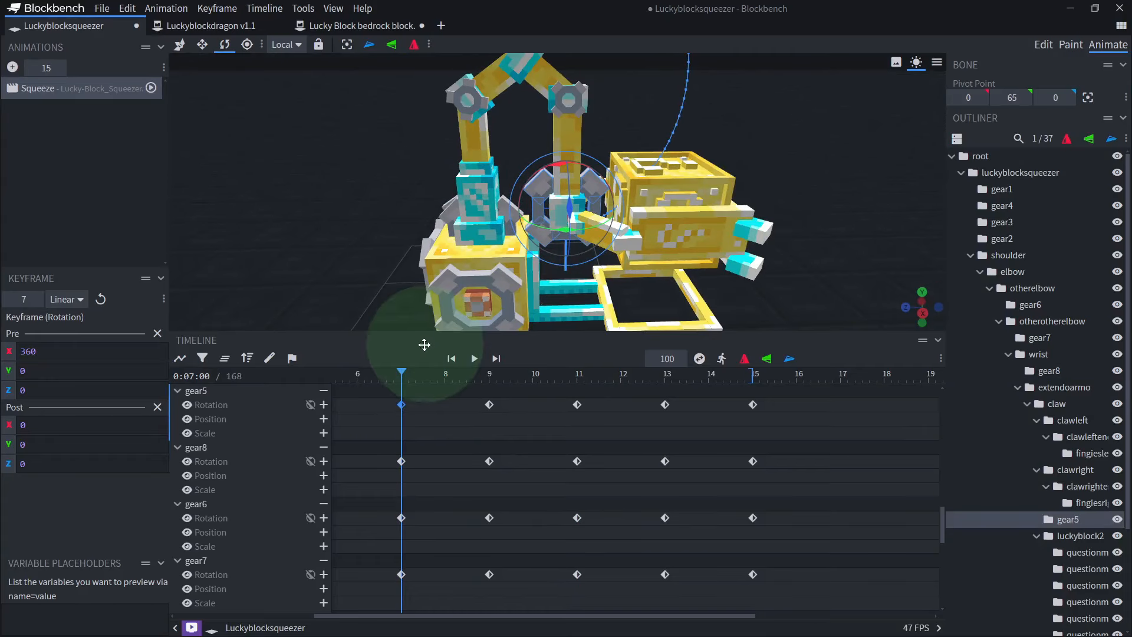
left_click_drag(402, 376, 439, 379)
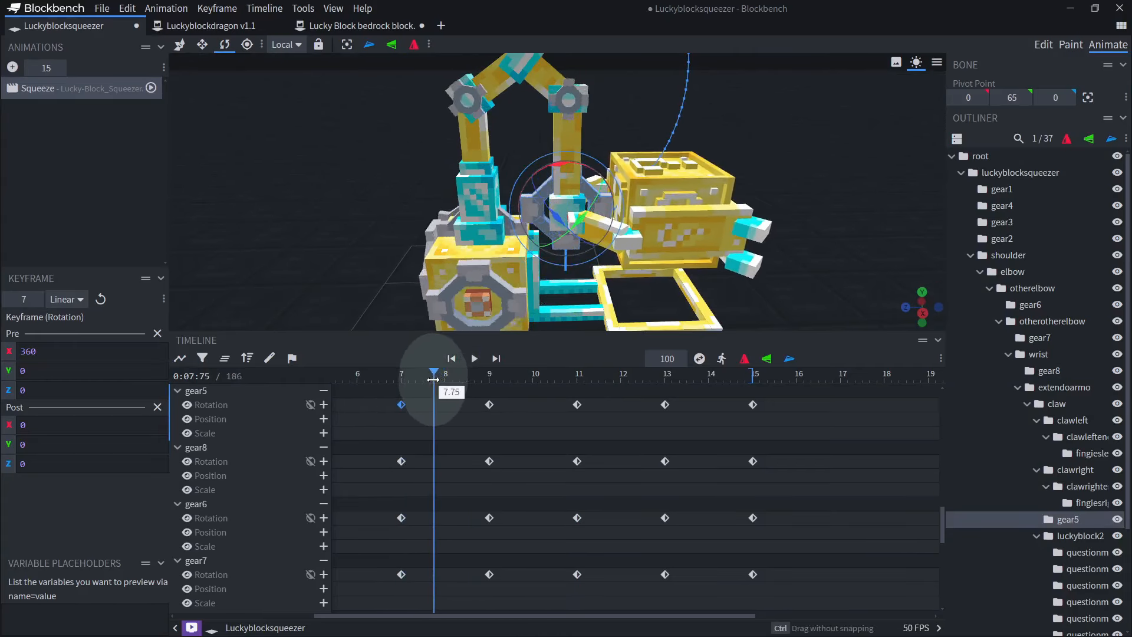
- Move gear5's keyframes to about 8.33, 10.17 and 10.875 s
scroll(644, 291, "up", 4)
scroll(531, 392, "up", 1)
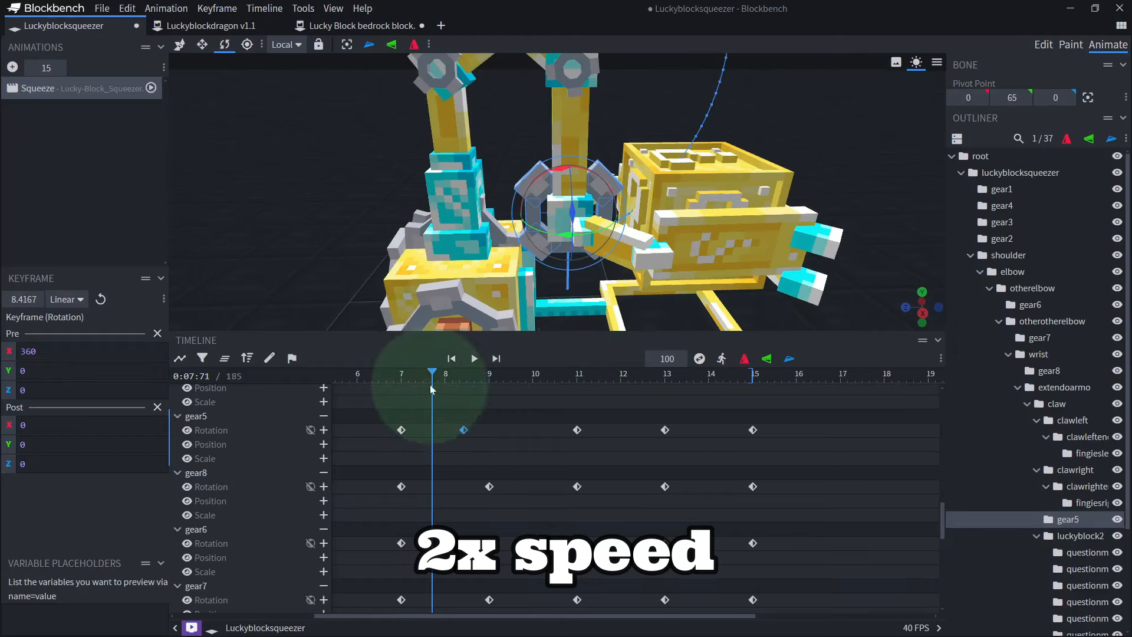
left_click_drag(432, 377, 450, 378)
mouse_move(463, 430)
left_mouse_down()
mouse_move(439, 434)
mouse_move(460, 432)
left_mouse_up()
left_click_drag(450, 376, 507, 377)
left_click_drag(541, 434, 539, 433)
left_click_drag(542, 377, 596, 377)
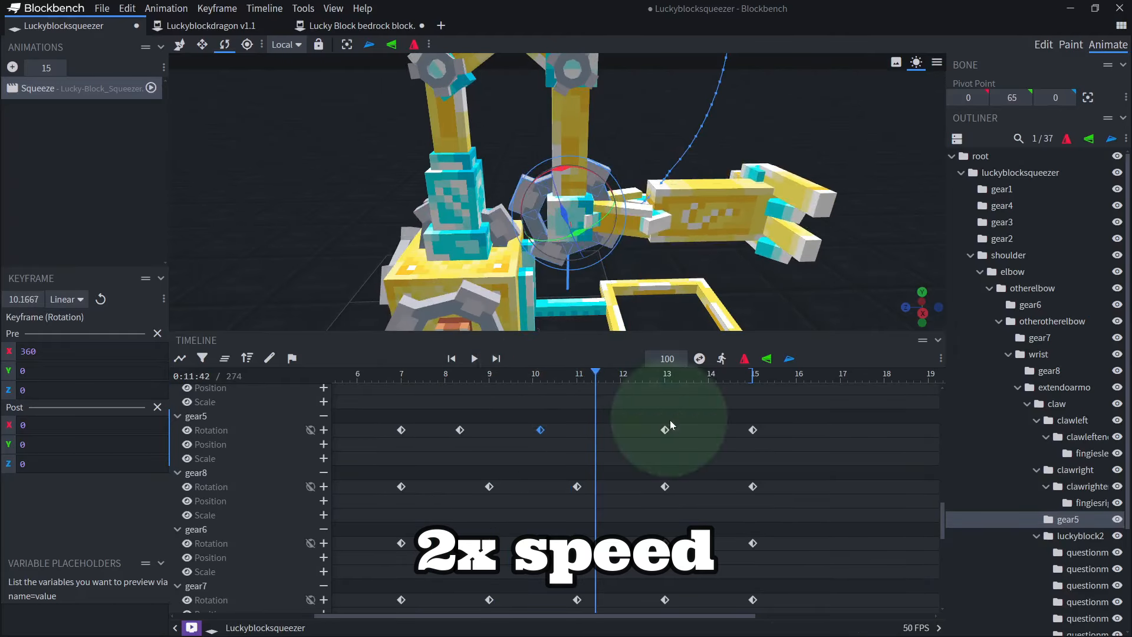
left_click_drag(665, 431, 572, 432)
left_click_drag(574, 380, 622, 382)
key("ctrl+v")
- Delete gear5's extra keyframes and place its rotation key at 12.1667 s
key("ctrl+v")
left_click_drag(623, 382, 697, 386)
left_click_drag(633, 418, 595, 437)
key("Delete")
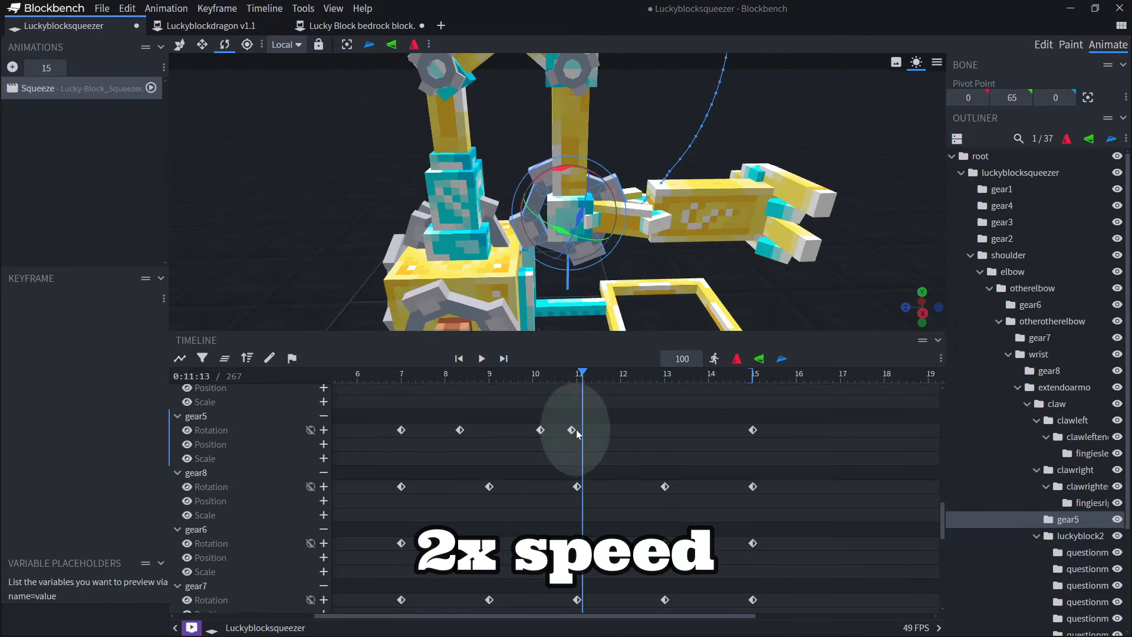
left_click(541, 429)
left_click(572, 431)
left_click_drag(583, 378, 664, 378)
key("ctrl+v")
left_click_drag(664, 432, 629, 435)
- Preview the animation around 10 and 13.5 s, then rewind to the start
left_click_drag(643, 378, 536, 407)
scroll(596, 312, "down", 5)
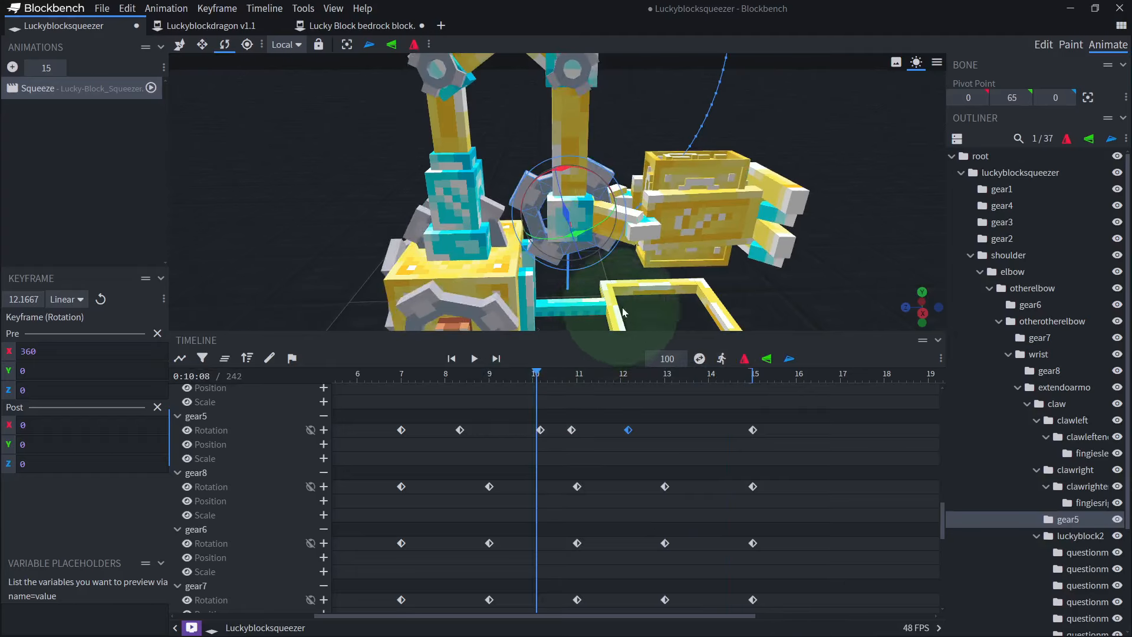
scroll(708, 240, "up", 2)
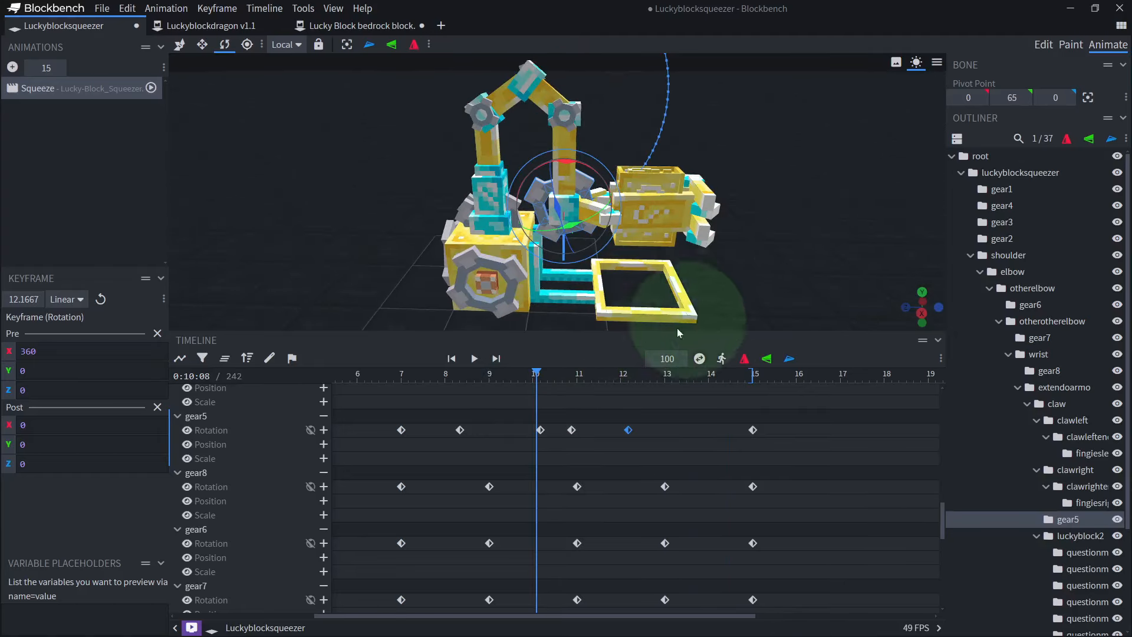
left_click_drag(663, 386, 694, 382)
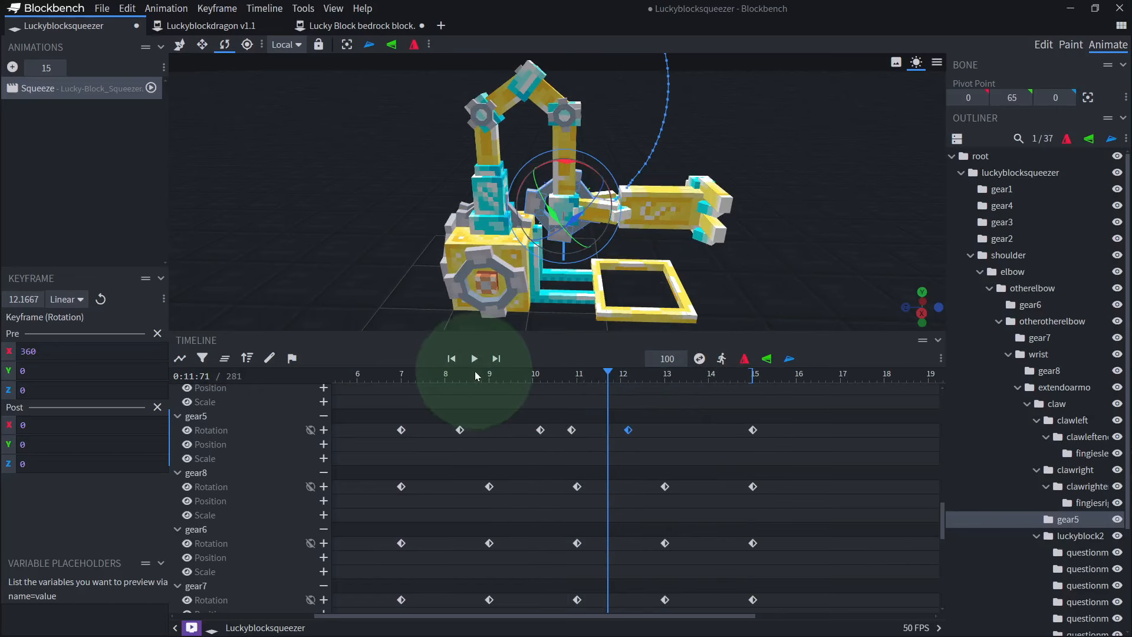
left_click_drag(475, 372, 131, 386)
scroll(435, 465, "down", 9, "ctrl")
- Scroll the timeline and scrub around 3 s to review the squeeze
scroll(432, 467, "up", 2, "ctrl")
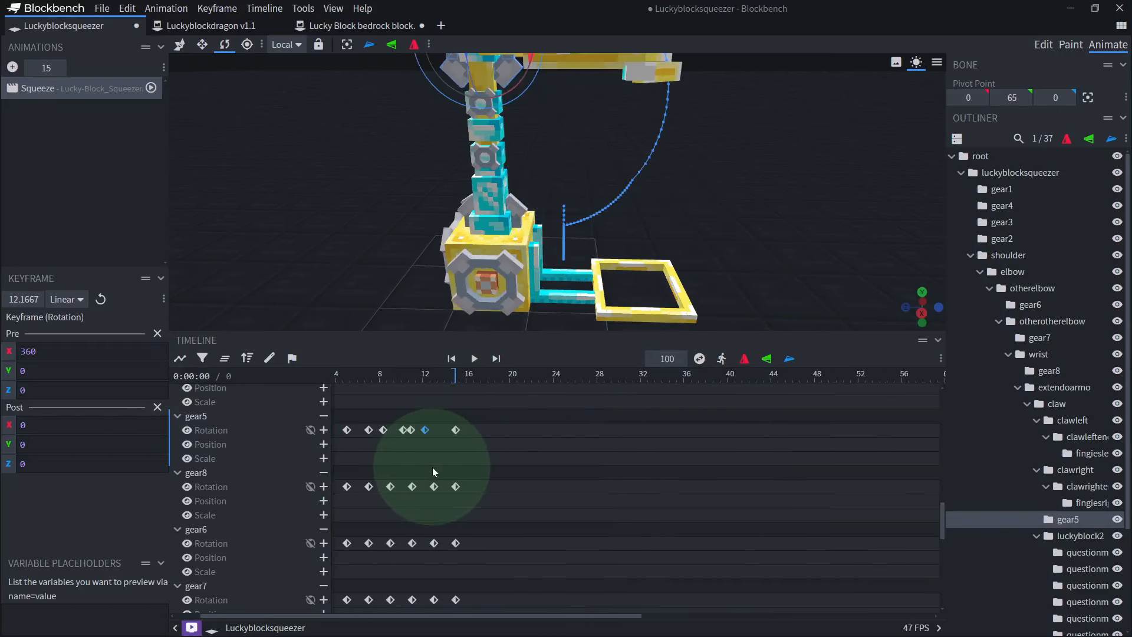
scroll(433, 468, "up", 2, "ctrl")
left_click_drag(546, 616, 448, 618)
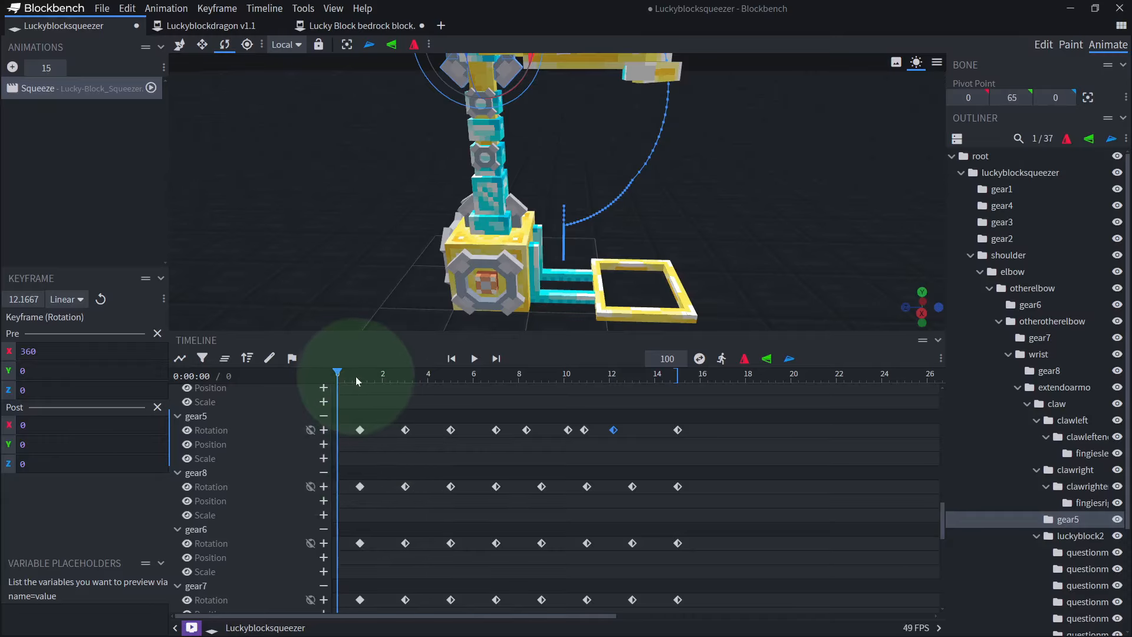
left_click_drag(356, 376, 480, 379)
- Box-select the fingies and claw keyframes and bring the playhead to about 11 s
scroll(489, 389, "up", 4, "ctrl")
scroll(482, 475, "up", 2, "ctrl")
scroll(472, 479, "up", 2)
scroll(448, 513, "down", 1)
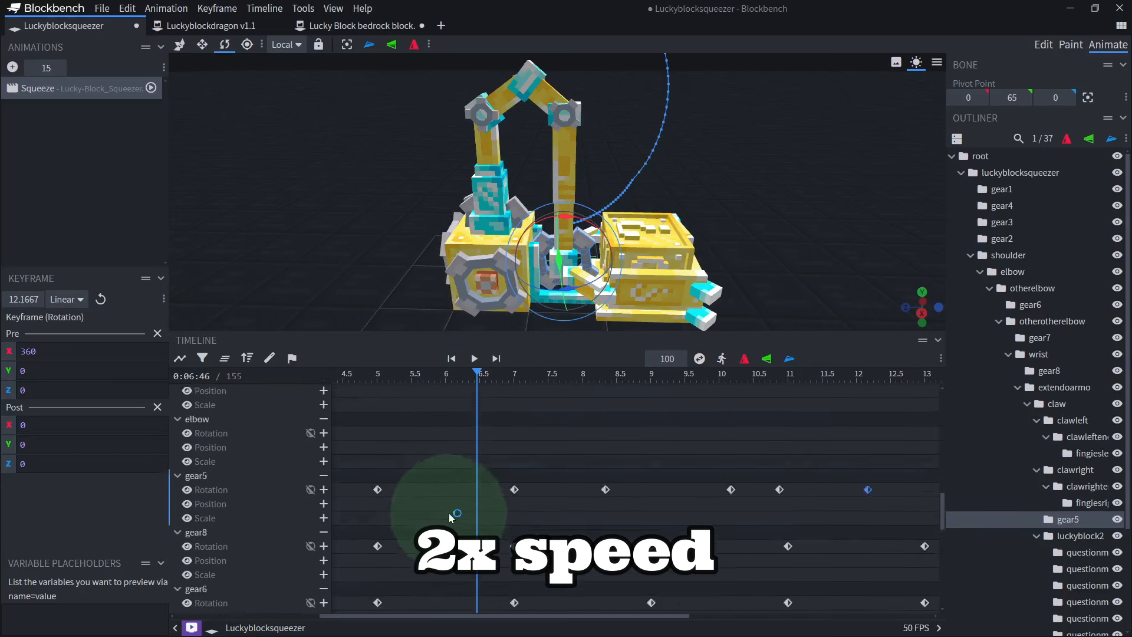
scroll(407, 501, "up", 9)
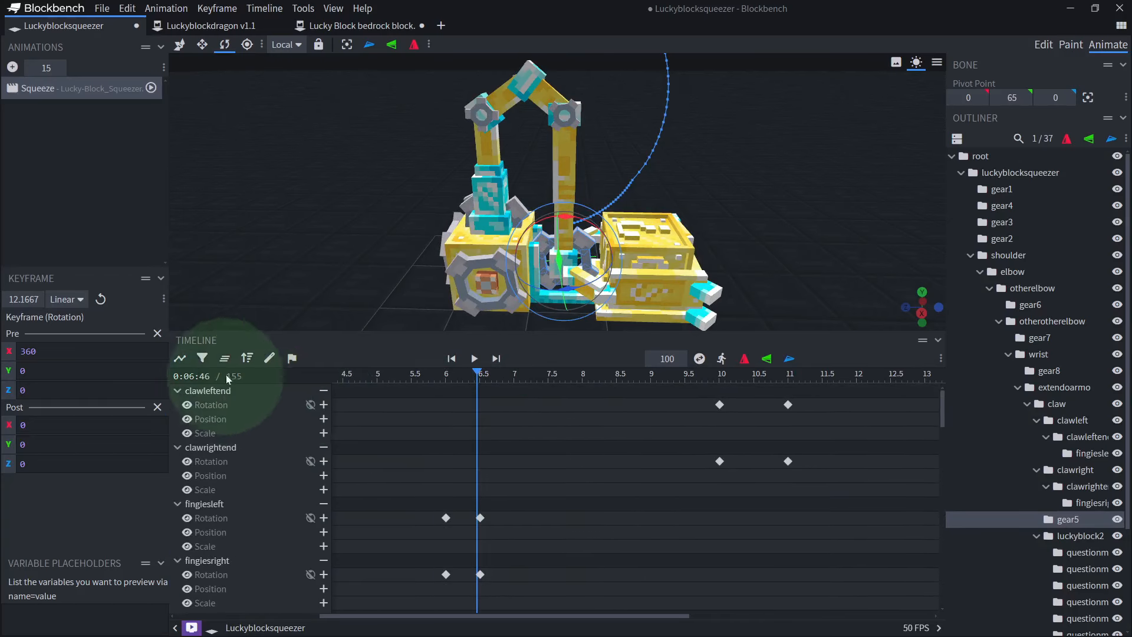
left_click_drag(483, 396, 292, 607)
left_click_drag(137, 636, 493, 624)
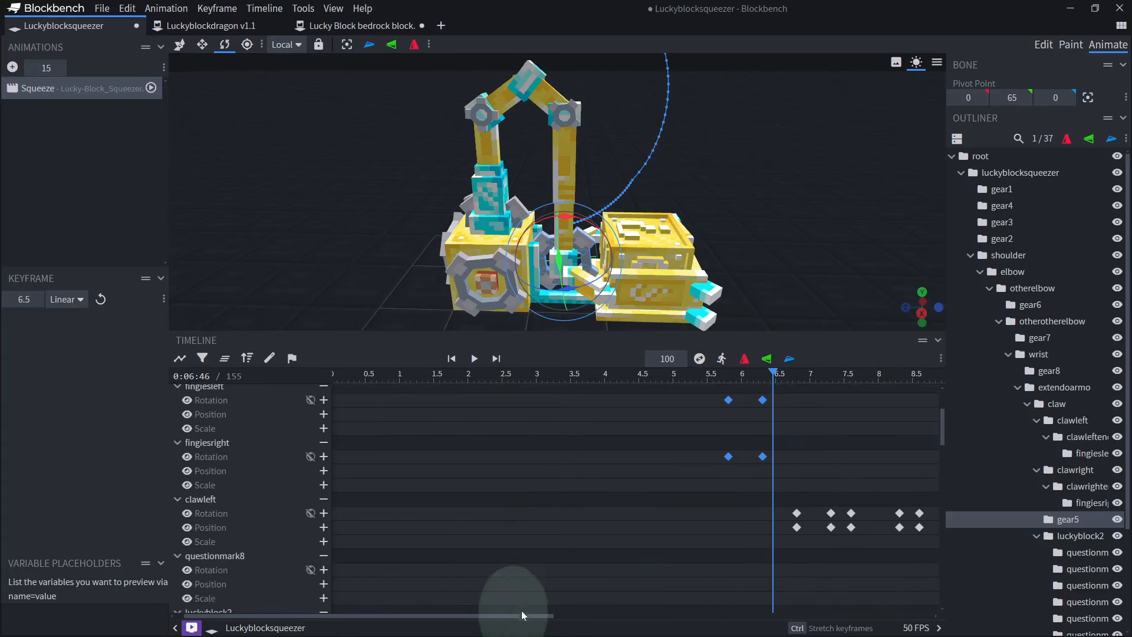
left_click_drag(720, 590, 766, 579)
left_click_drag(471, 375, 535, 378)
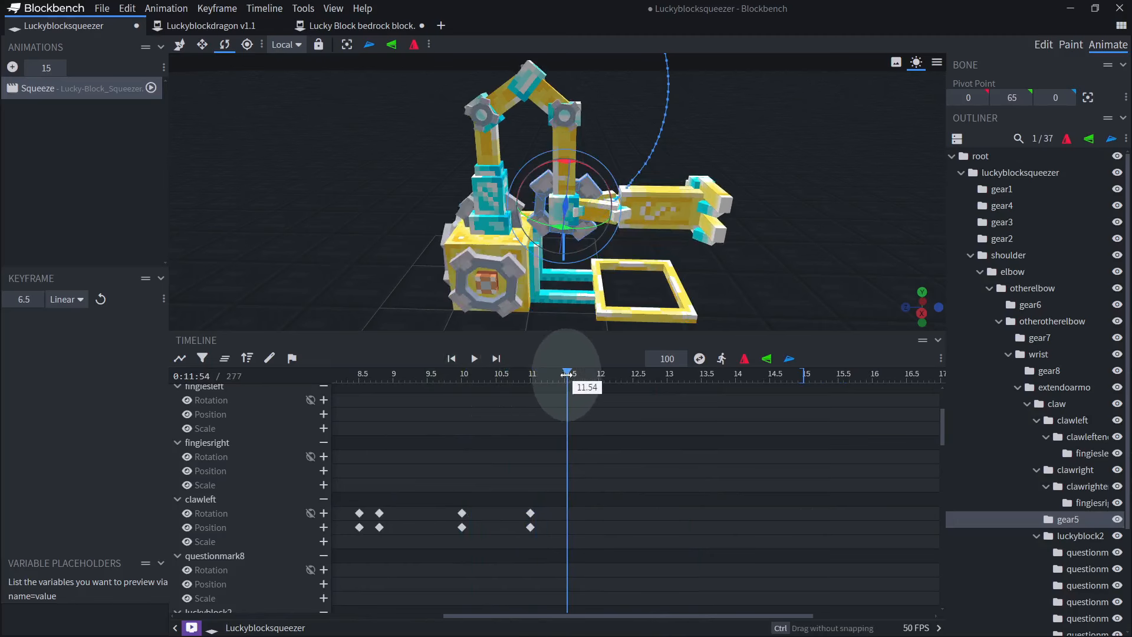
- Paste the copied claw keyframes at 11.5 s and reverse their order
key("ctrl+v")
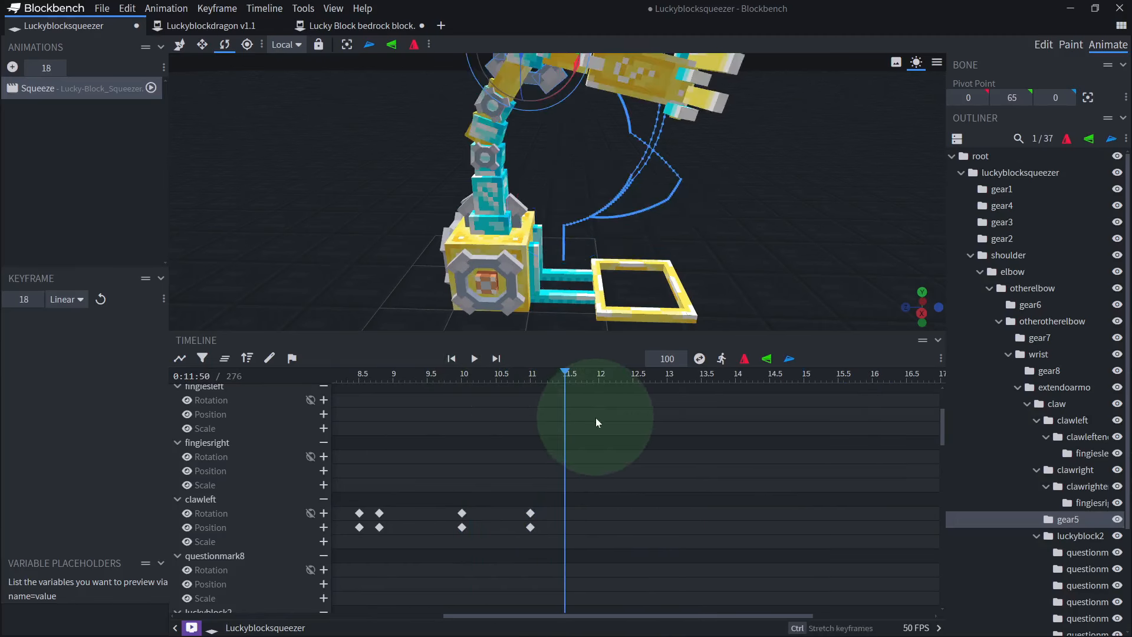
scroll(647, 439, "up", 2)
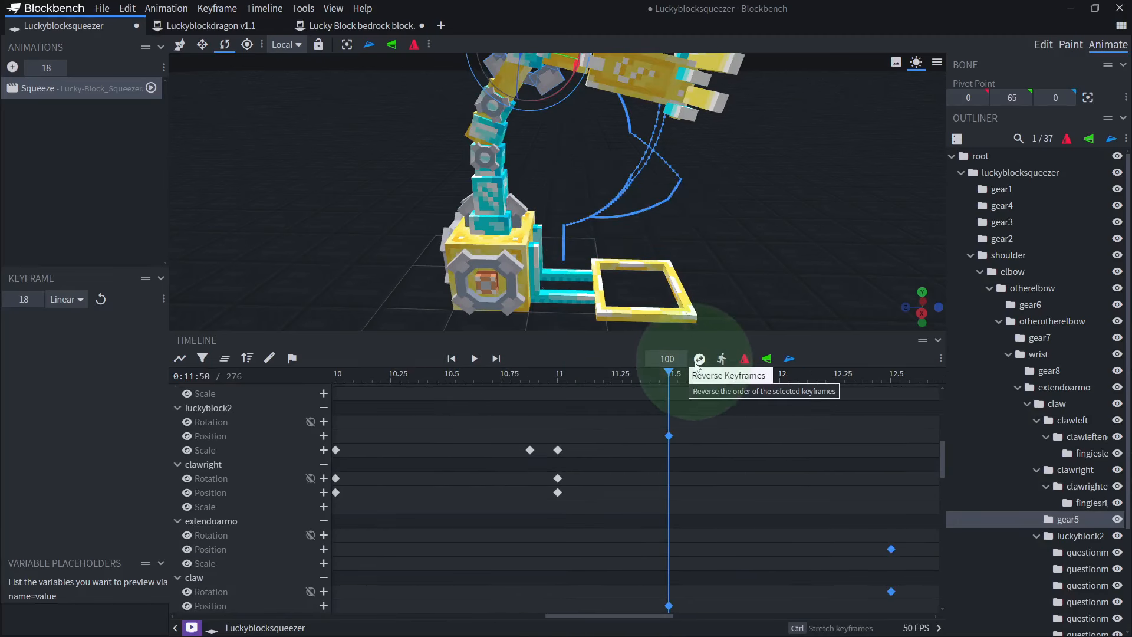
left_click(696, 362)
scroll(649, 413, "down", 2)
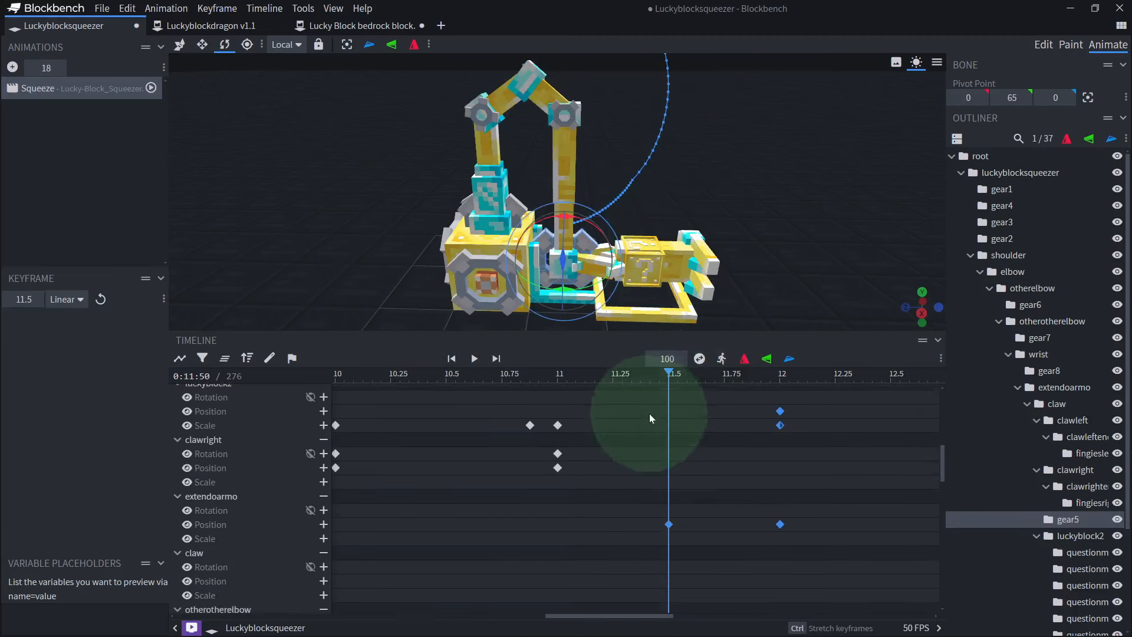
scroll(650, 426, "down", 14, "ctrl")
scroll(530, 421, "down", 5, "ctrl")
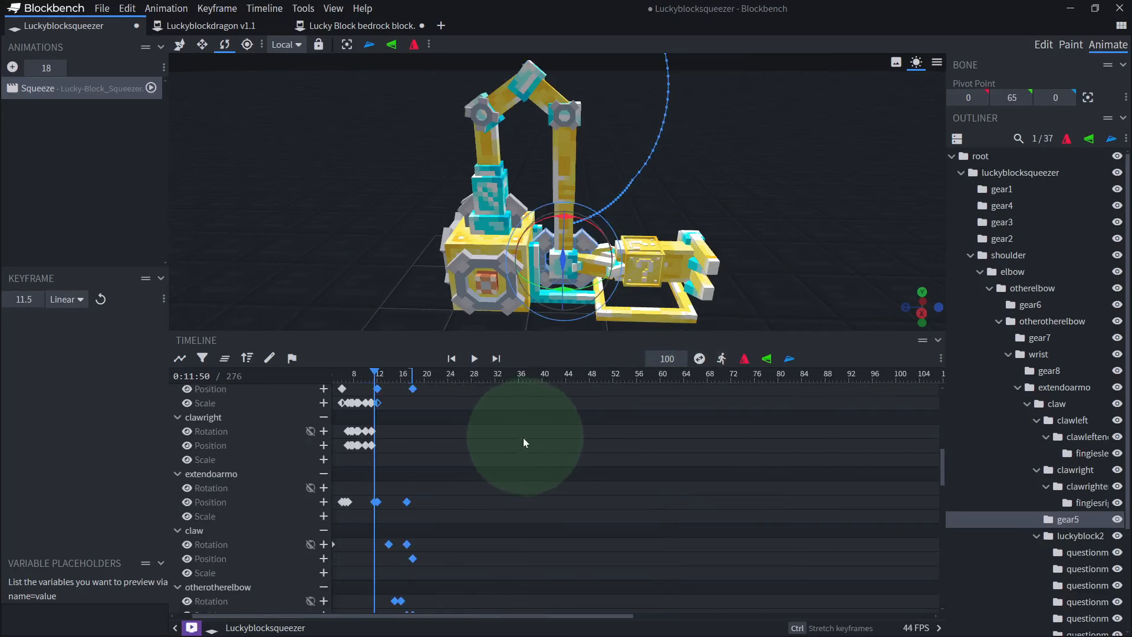
- Preview the reversed pose between 11 and 11.3 s, then select the luckyblock group
left_click_drag(374, 371, 371, 373)
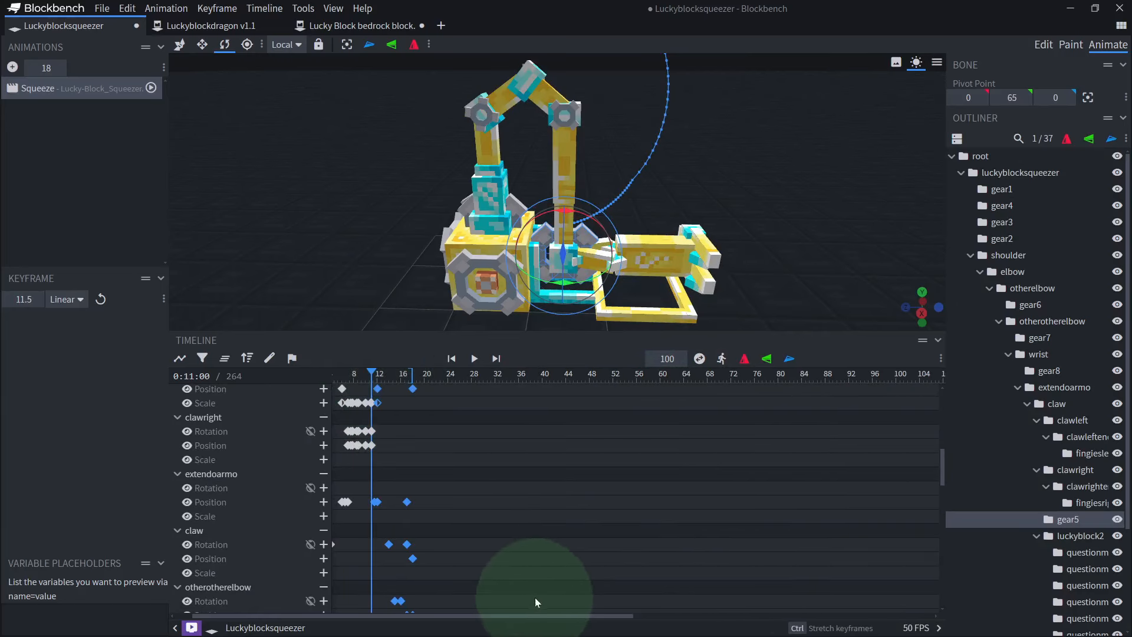
left_click_drag(525, 616, 416, 612)
scroll(391, 413, "up", 1)
scroll(427, 420, "up", 18, "ctrl")
left_click_drag(450, 372, 483, 373)
scroll(1026, 472, "down", 3)
left_click(1002, 524)
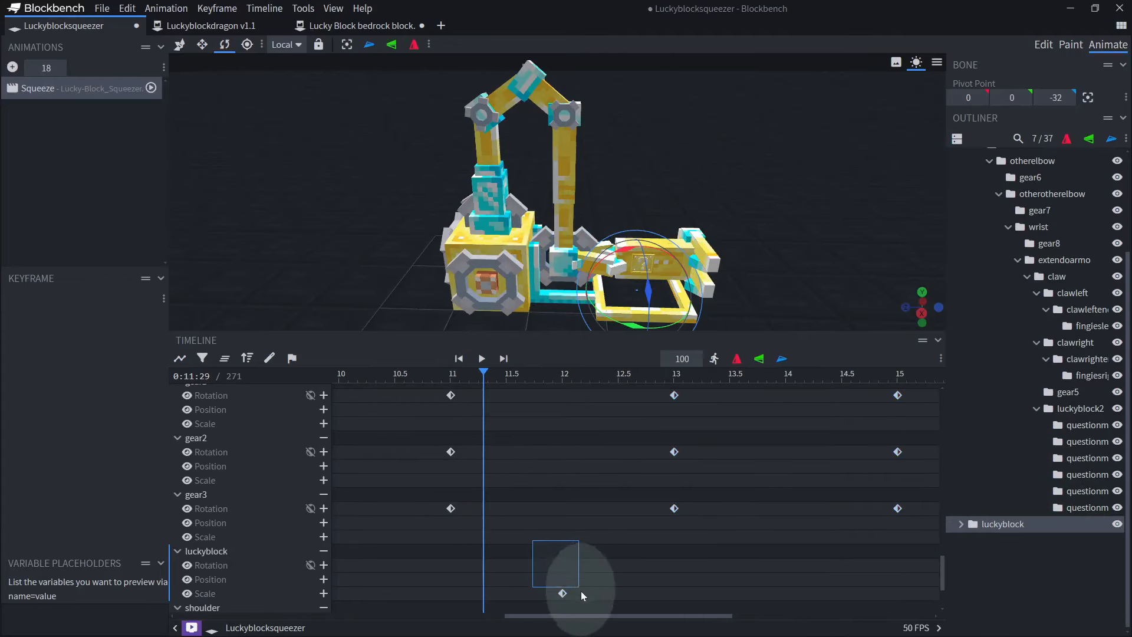
- Delete the unwanted scale keyframes on luckyblock and luckyblock2, including luckyblock2's 12 s key
key("Delete")
left_click(1080, 408)
left_click_drag(484, 373, 729, 382)
left_click(1002, 523)
left_click_drag(629, 618, 755, 619)
key("space")
scroll(735, 308, "down", 4)
key("space")
left_click(640, 251)
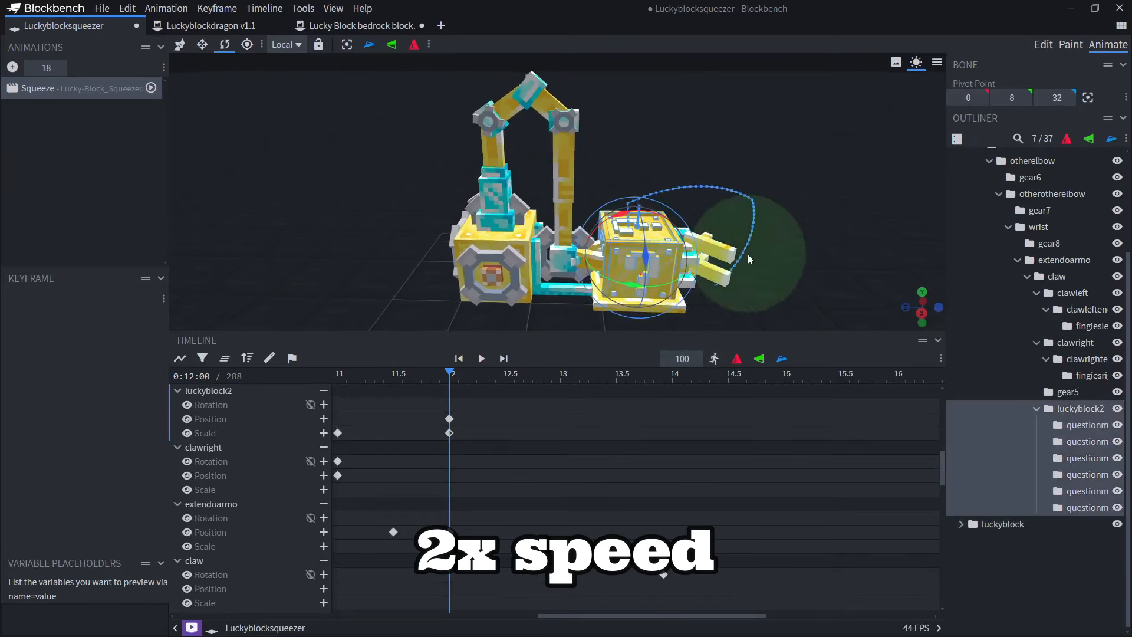
left_click(449, 433)
key("Delete")
left_click_drag(450, 373, 589, 381)
- Copy clawleft's 10 s keyframes and paste them at 12 s
left_click(654, 255)
scroll(593, 468, "up", 2)
left_click(533, 495)
left_click(589, 553)
scroll(465, 481, "up", 1)
left_click(666, 255)
left_click_drag(350, 389, 391, 408)
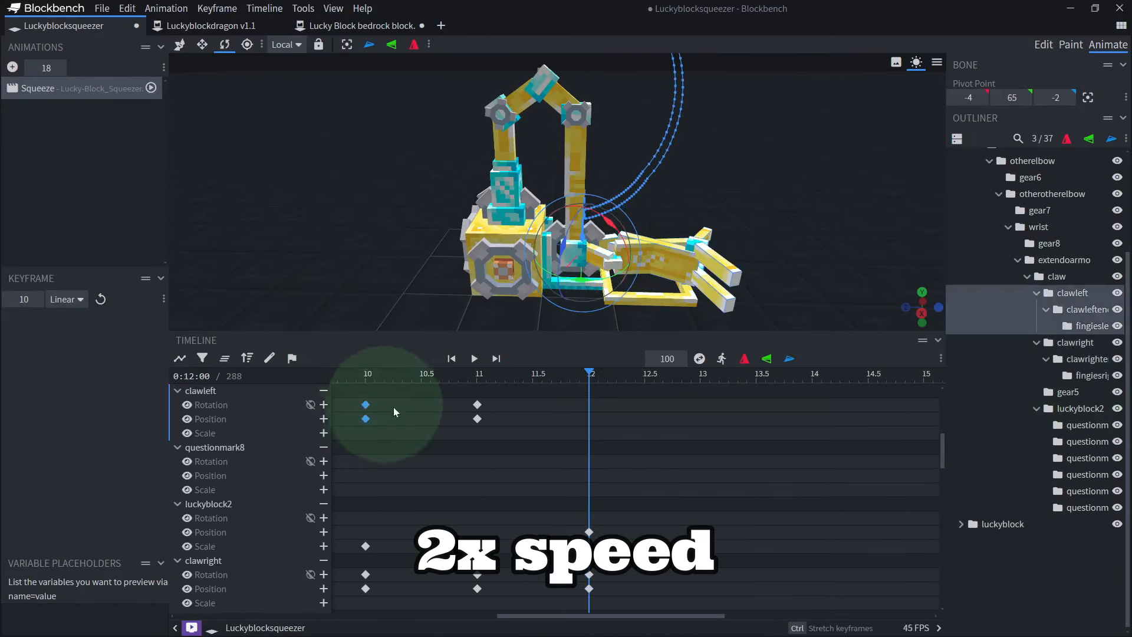
key("ctrl+c")
key("ctrl+v")
left_click_drag(737, 280, 691, 307)
key("v")
- Paste clawleft's 11 s keyframes onto clawright at 11.5 s
left_click(590, 252)
left_click(590, 248)
left_click_drag(589, 374, 57, 348)
key("space")
left_click_drag(740, 260, 749, 233)
left_click_drag(507, 375, 470, 375)
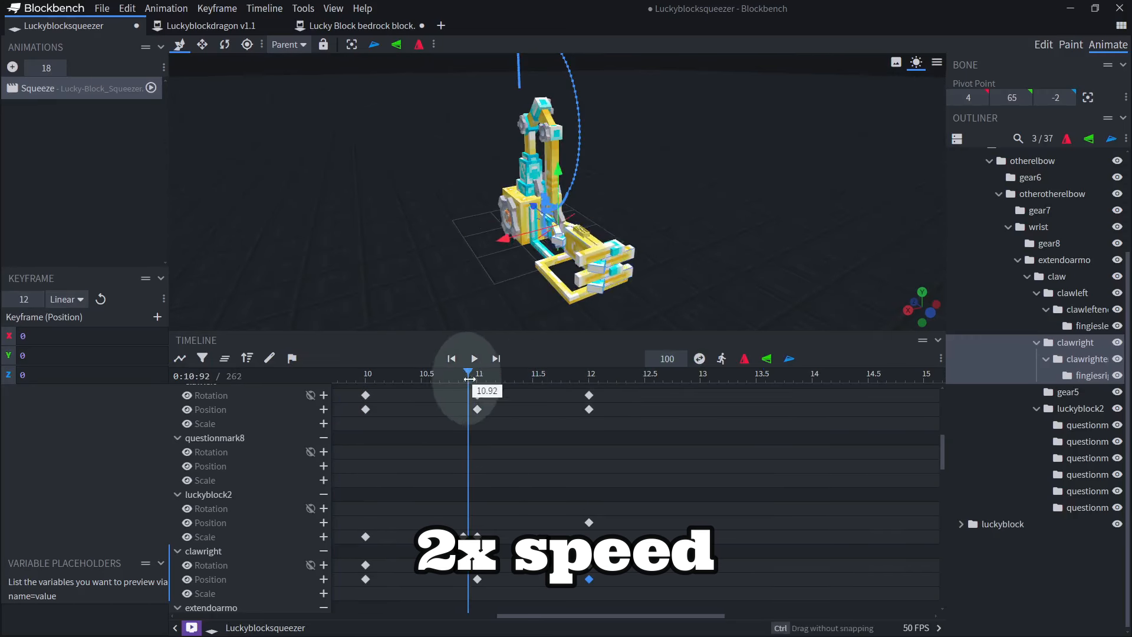
left_click_drag(457, 413, 497, 443)
left_click_drag(480, 375, 467, 452)
key("ctrl+v")
- Copy the 11 s keyframes of clawleft, clawrightend and clawleftend to 11.5 s
left_click(1065, 294)
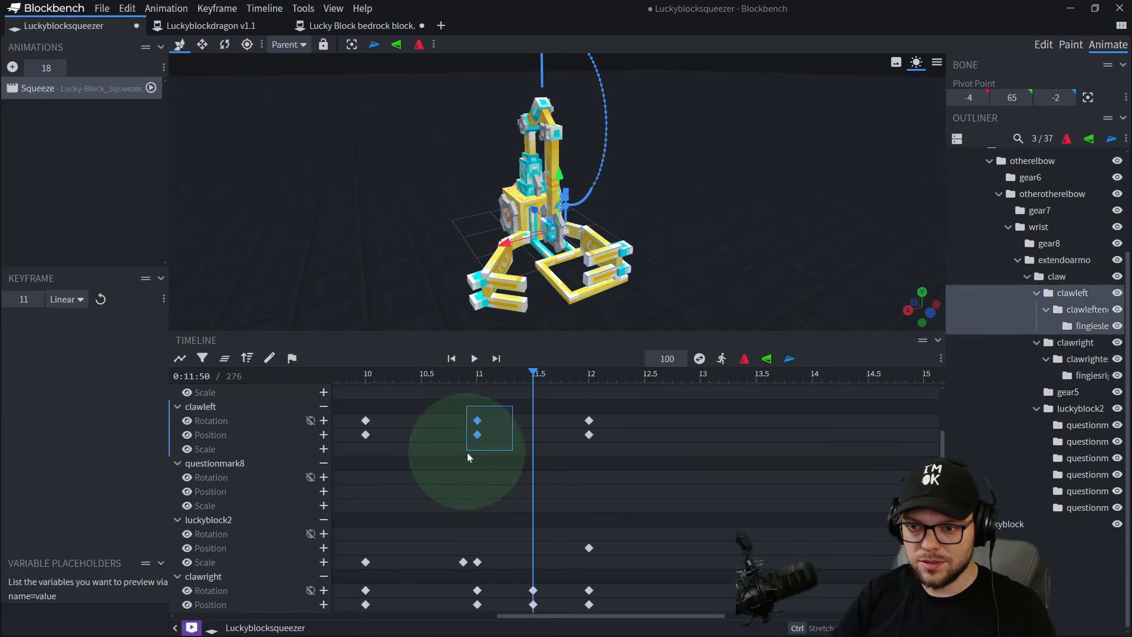
key("ctrl+c")
key("ctrl+v")
left_click(1084, 358)
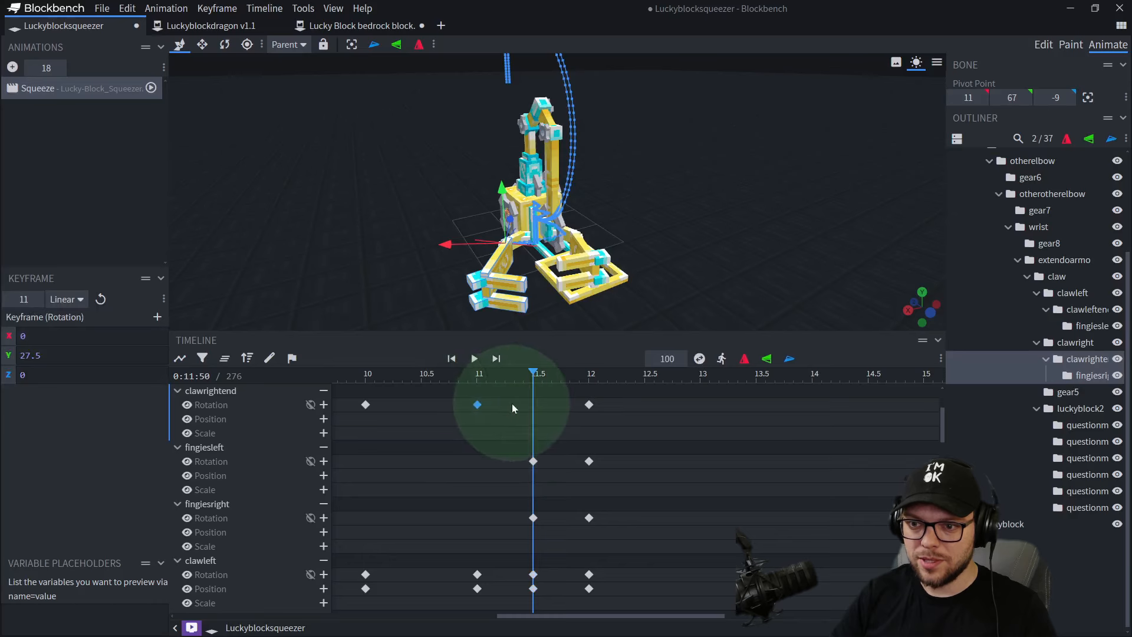
key("ctrl+c")
key("ctrl+v")
left_click(1092, 312)
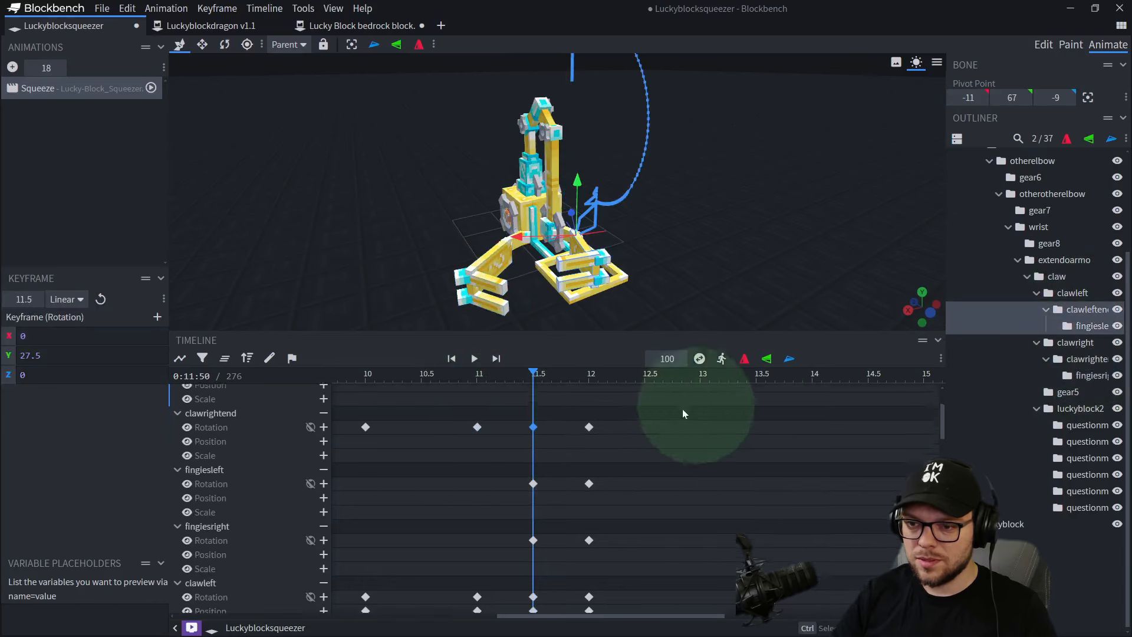
left_click_drag(508, 423, 459, 398)
key("ctrl+c")
key("ctrl+v")
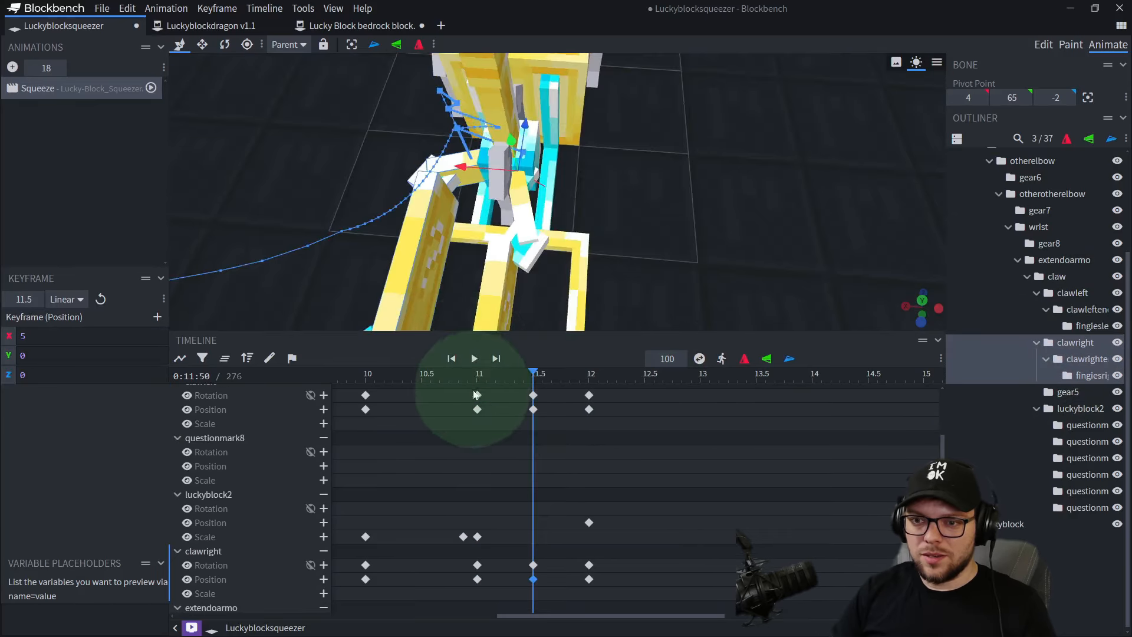
- Check the claw pose from 11 s to 11.5 s and pick clawright's rotation keyframe
left_click(478, 375)
left_click_drag(653, 216, 670, 274)
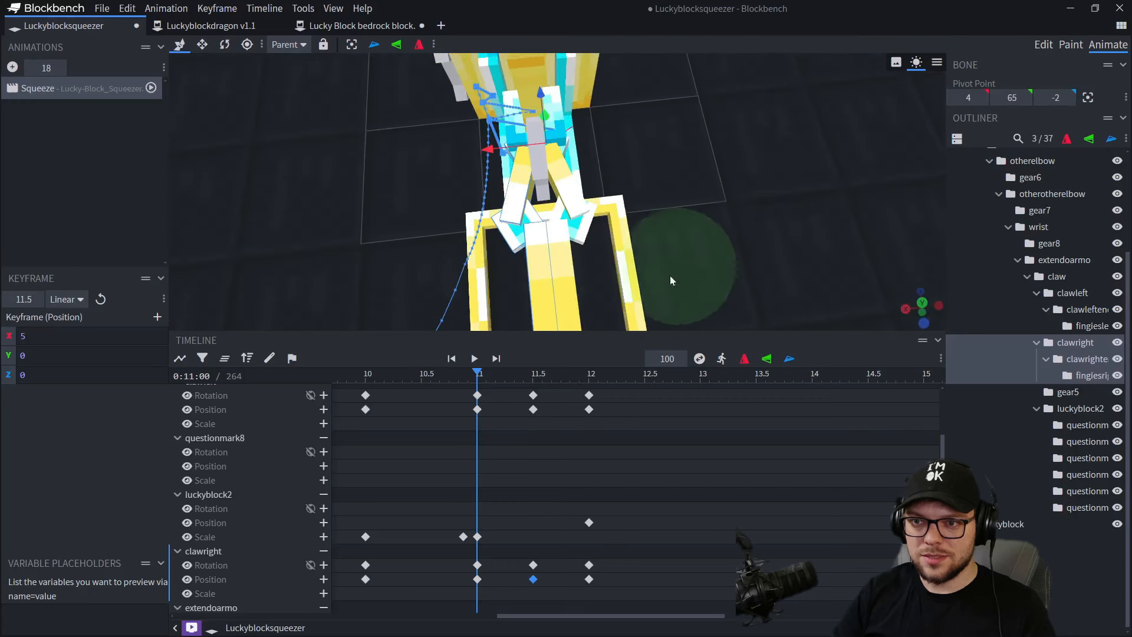
left_click_drag(480, 374, 534, 371)
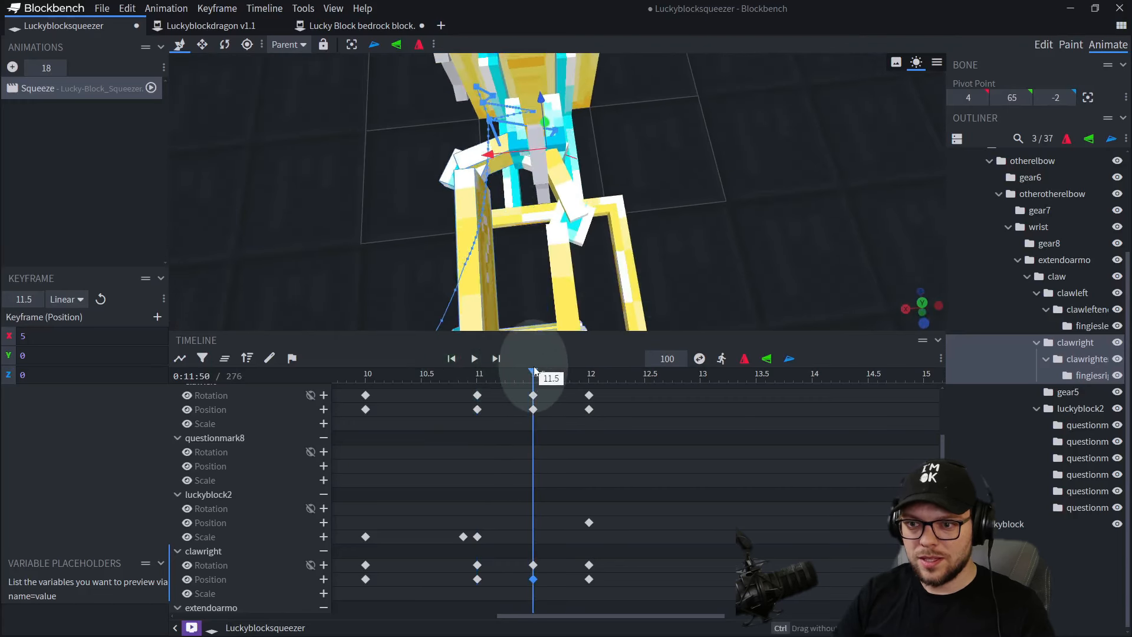
left_click(1098, 357)
left_click(1088, 343)
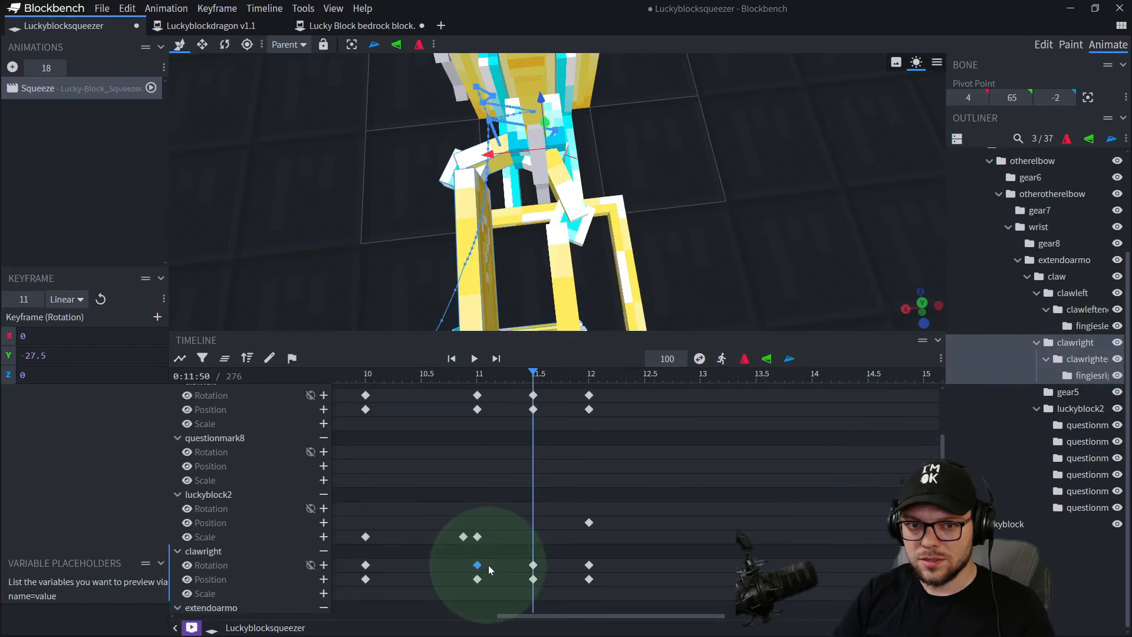
left_click(534, 574)
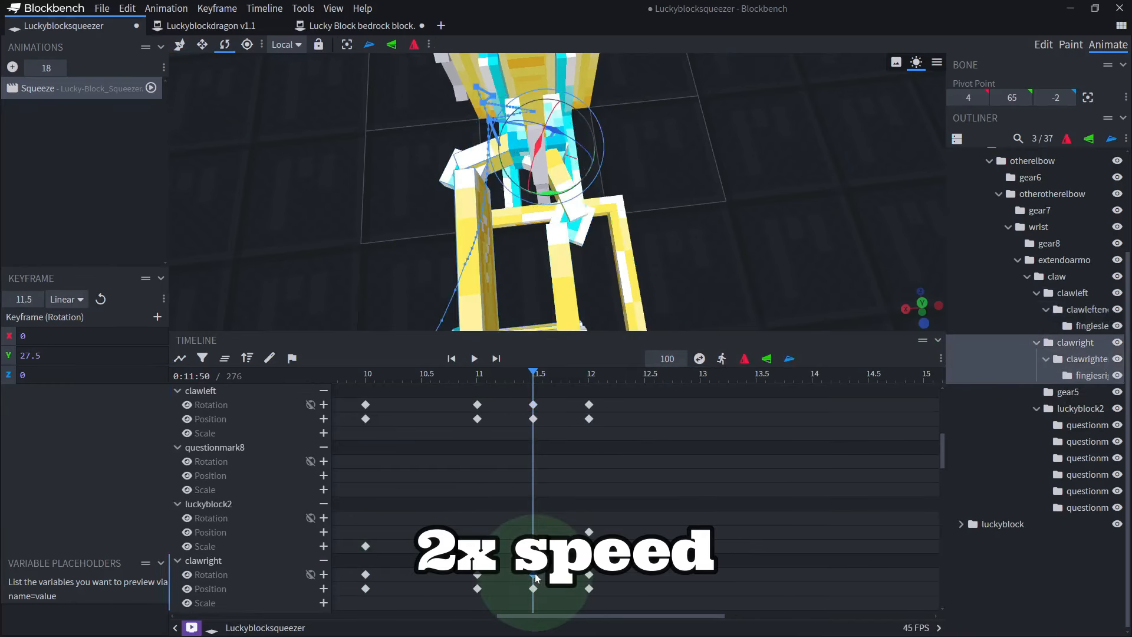
- Copy the 11 s rotation keyframes of clawright and clawrightend to 11.5 s
left_click(477, 404)
left_click(477, 575)
key("ctrl+c")
key("ctrl+v")
left_click(558, 238)
left_click(477, 405)
key("ctrl+c")
key("ctrl+v")
- Shrink the timeline, centre the arm and play Squeeze to review the claw motion
left_click_drag(484, 377, 463, 375)
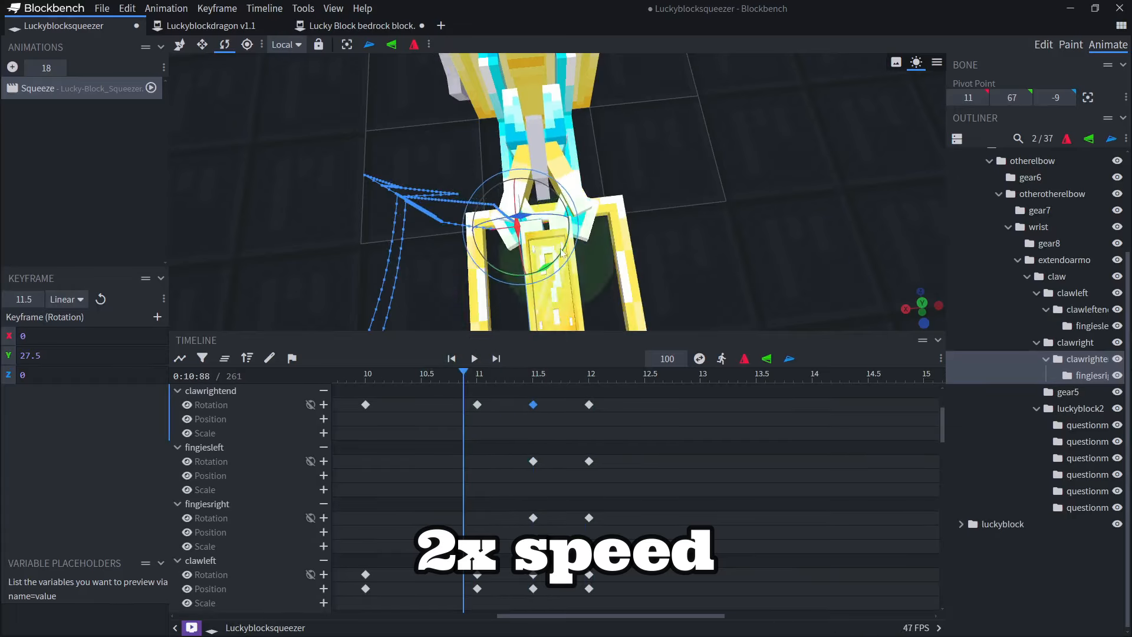
scroll(562, 254, "down", 5)
left_click_drag(596, 260, 722, 288)
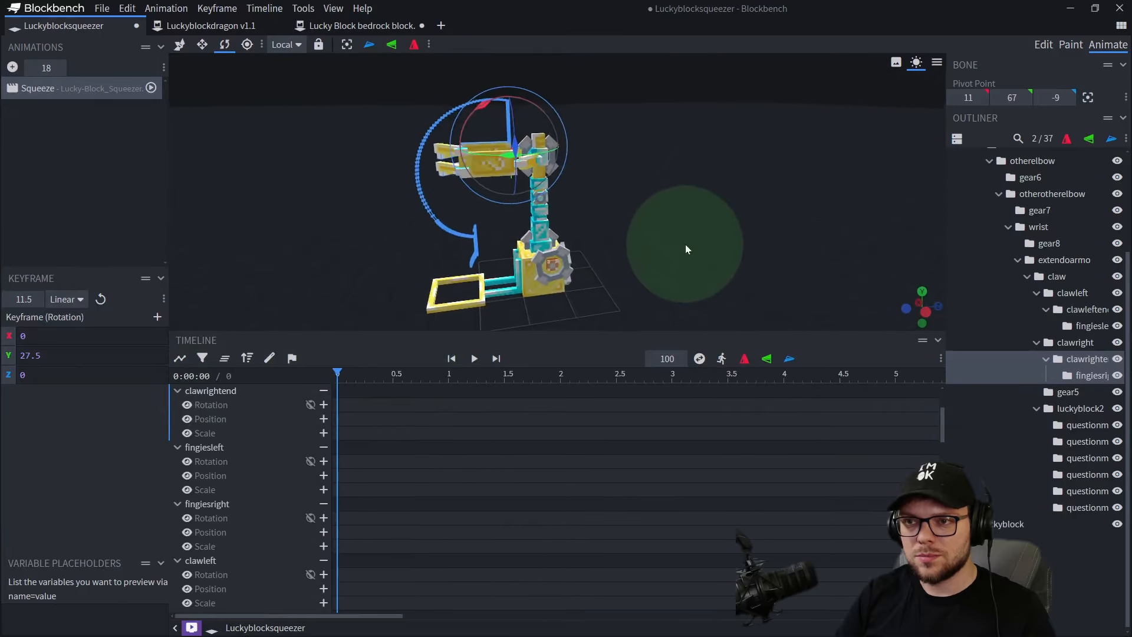
left_click_drag(682, 331, 681, 581)
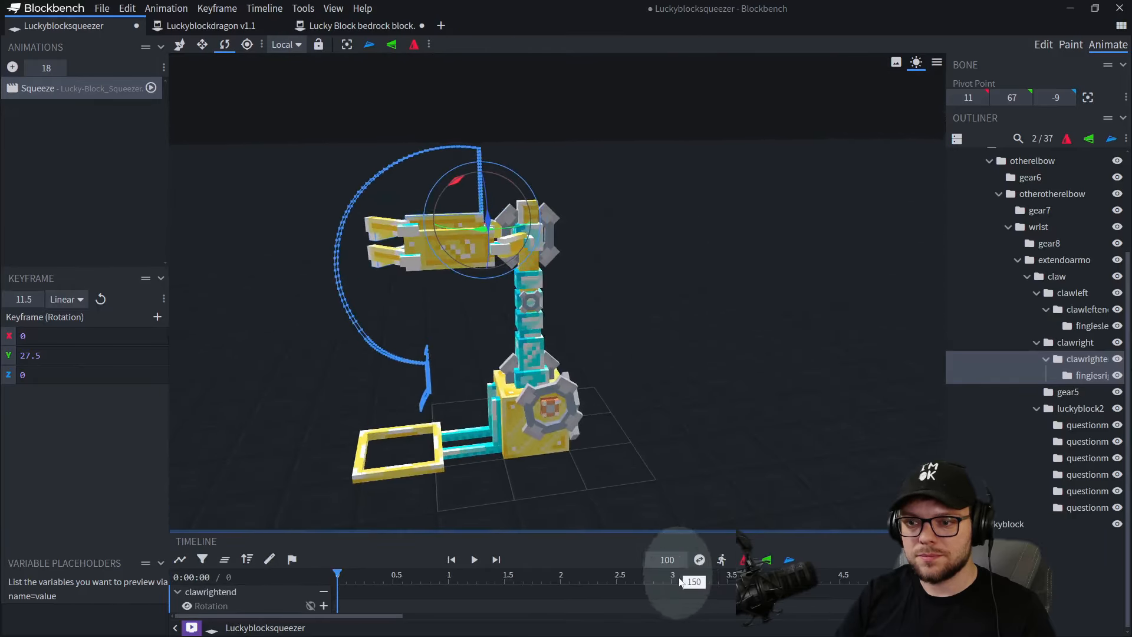
right_click_drag(663, 446, 776, 414)
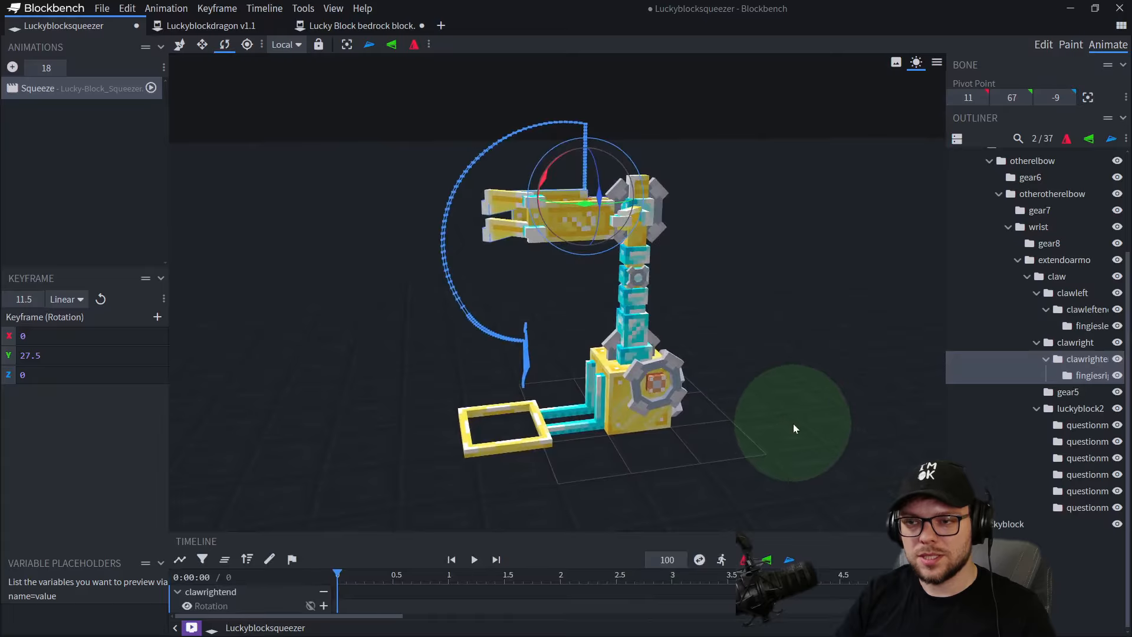
key("space")
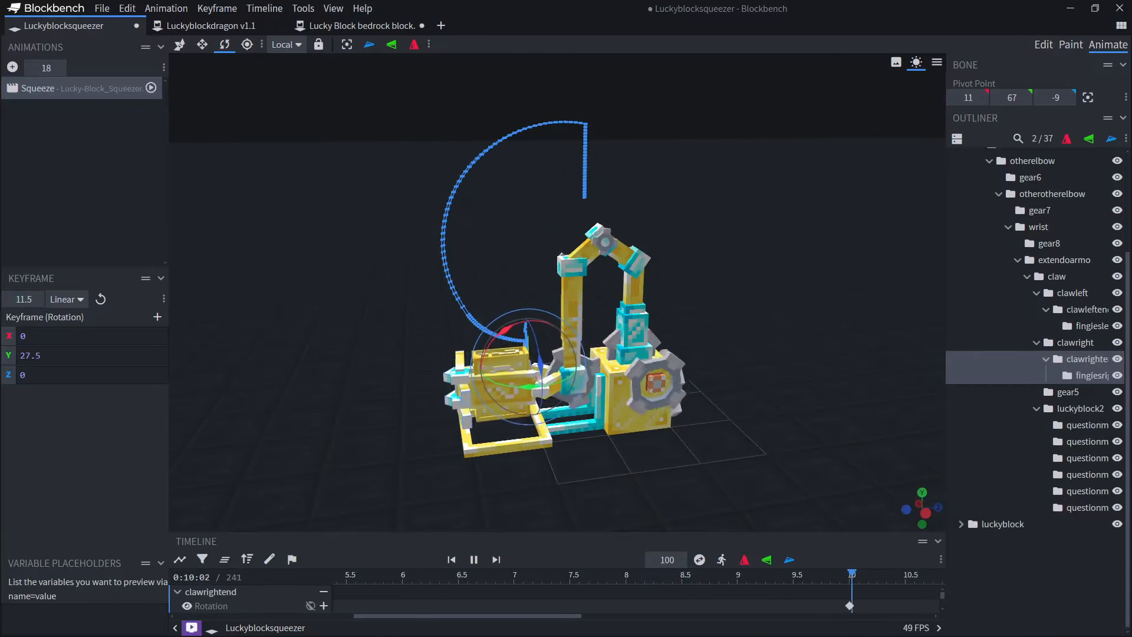
scroll(645, 245, "up", 5)
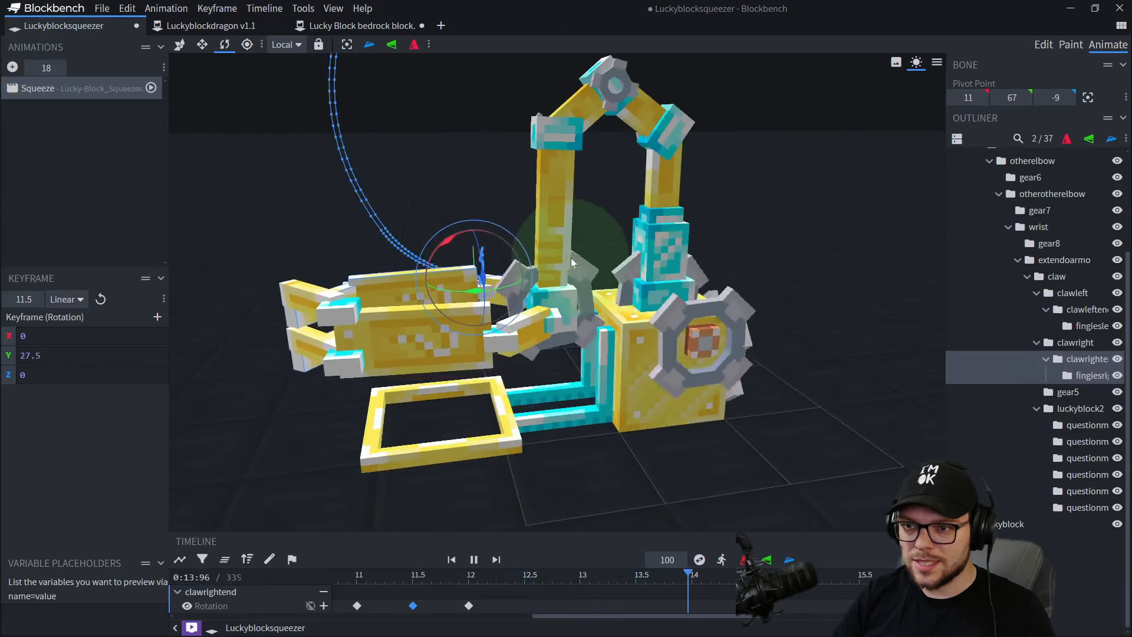
left_click(523, 287)
key("space")
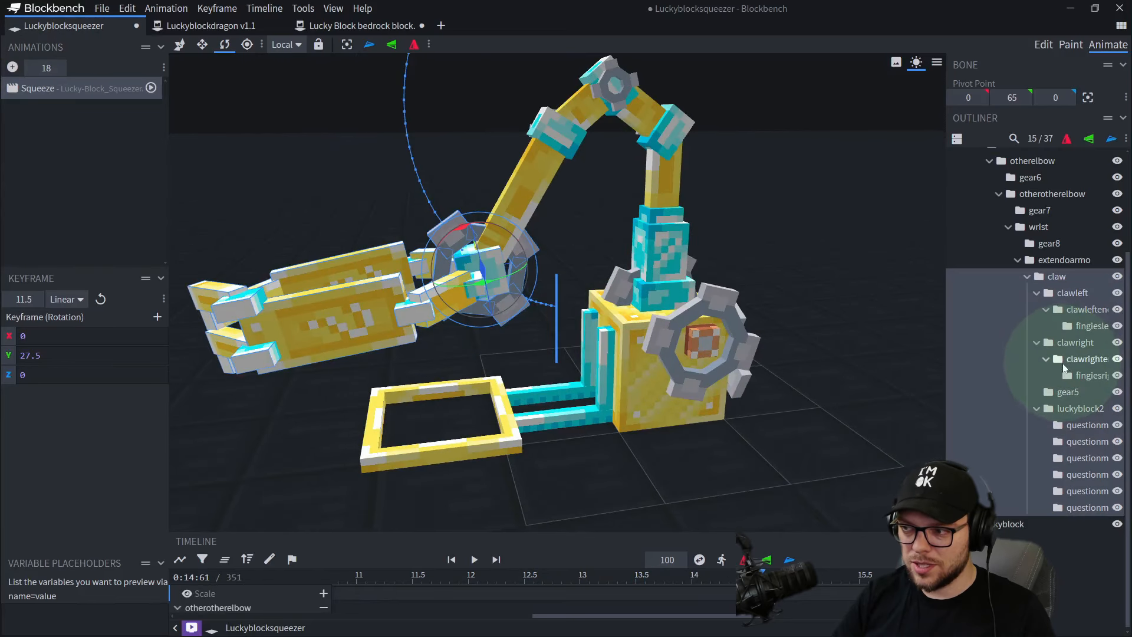
- Copy extendoarmo's position keyframe to 11.25 s
left_click(1061, 260)
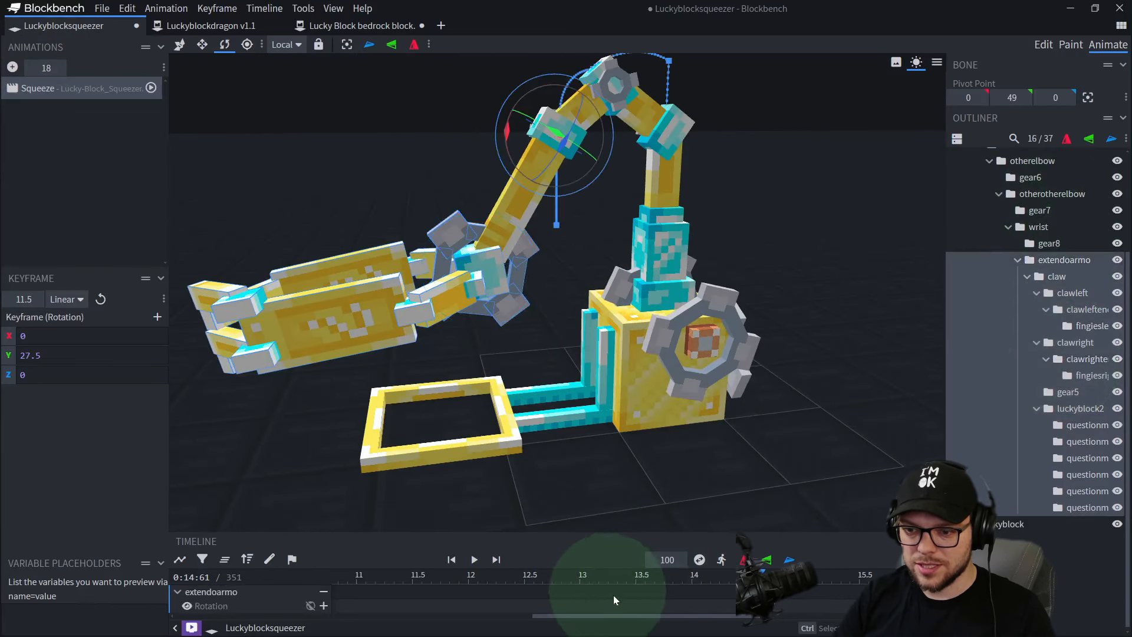
left_click_drag(691, 533, 631, 255)
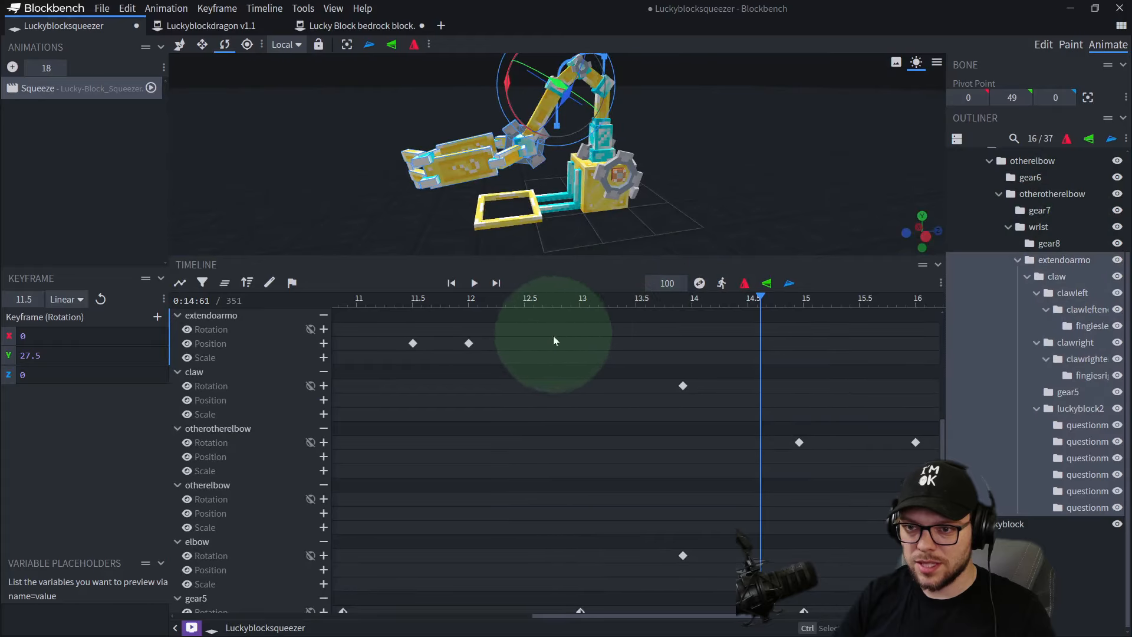
left_click(357, 299)
scroll(712, 352, "up", 10, "shift")
left_click(500, 343)
scroll(654, 327, "down", 5, "shift")
left_click_drag(638, 300, 577, 308)
key("ctrl+v")
key("space")
- Delete extendoarmo's position keyframes at 11.5 and 12 s and play the result
left_click(693, 343)
key("Delete")
left_click(749, 343)
key("Delete")
scroll(708, 354, "up", 1)
key("space")
scroll(683, 197, "down", 3)
right_click_drag(695, 185, 706, 214)
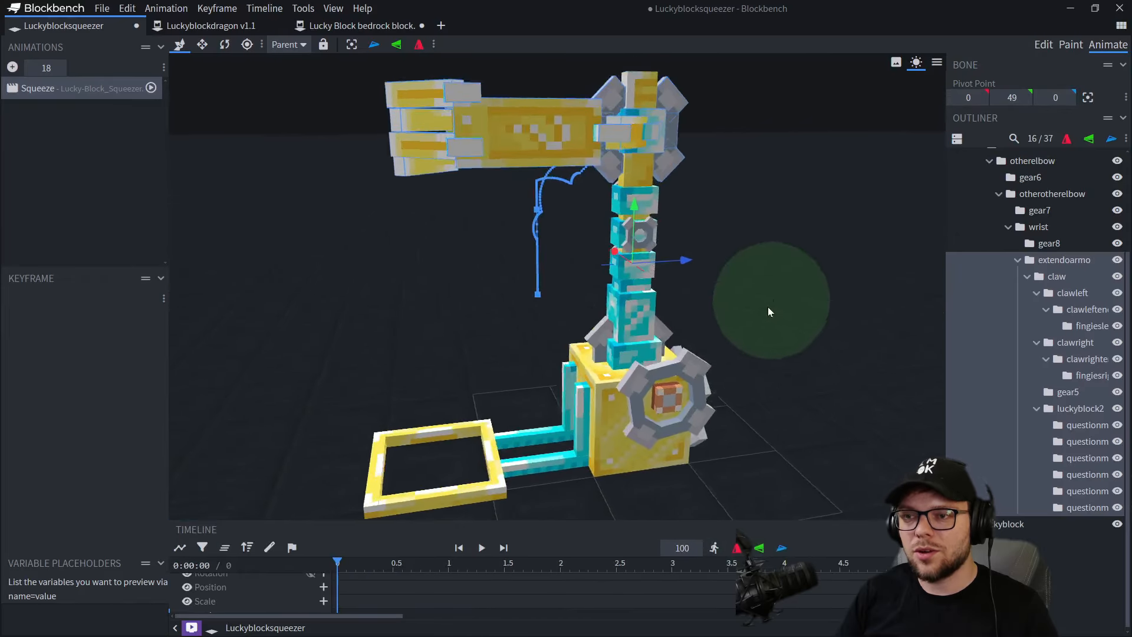
scroll(769, 309, "down", 3)
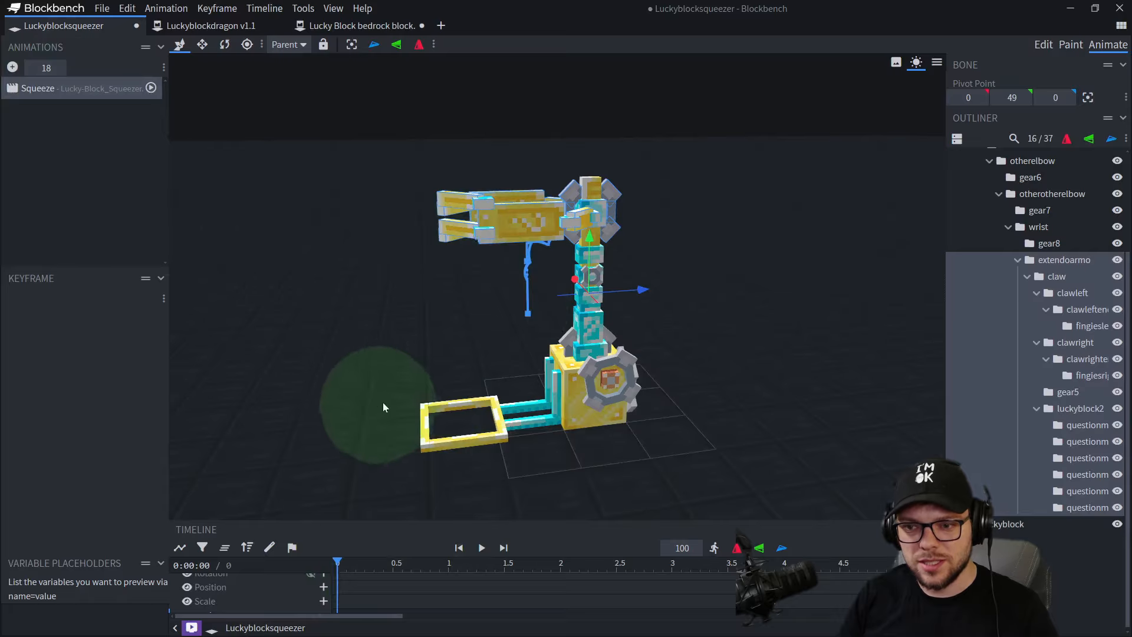
right_click_drag(383, 403, 401, 362)
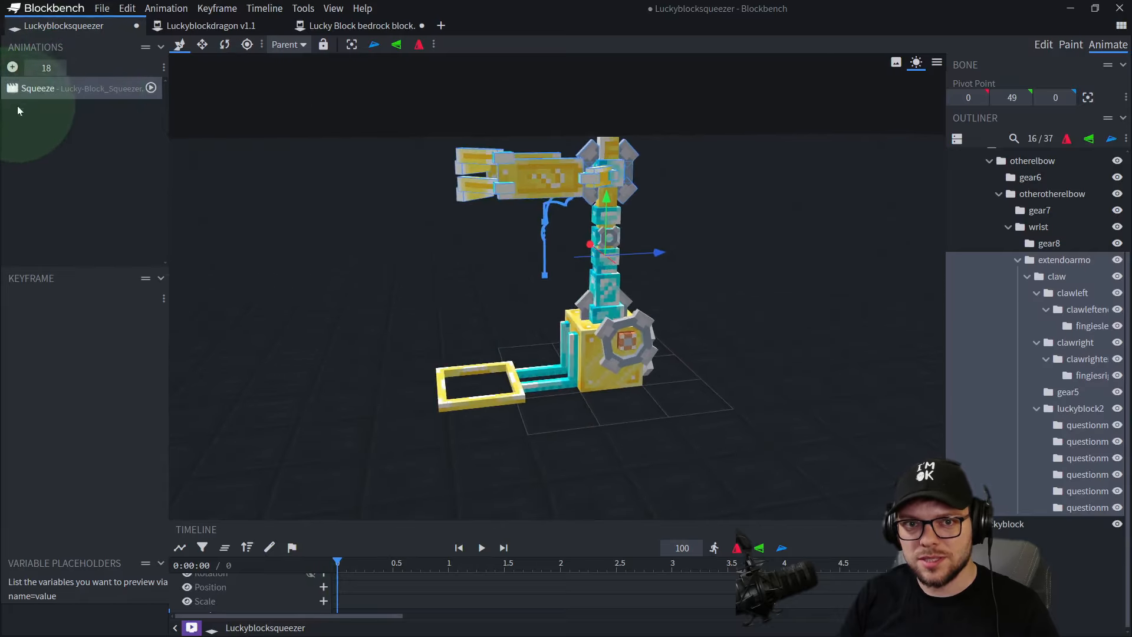
left_click_drag(521, 232, 683, 323)
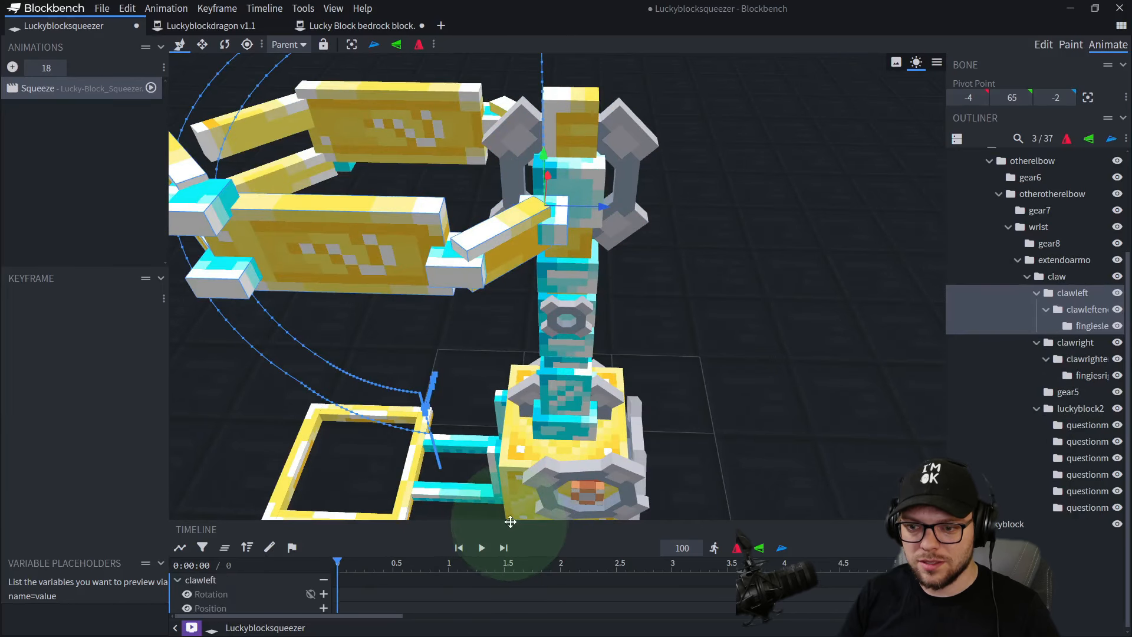
- Rotate clawleft to X 90 and paste its two rotation keyframes onto clawright
left_click_drag(511, 519, 516, 392)
left_click(378, 551)
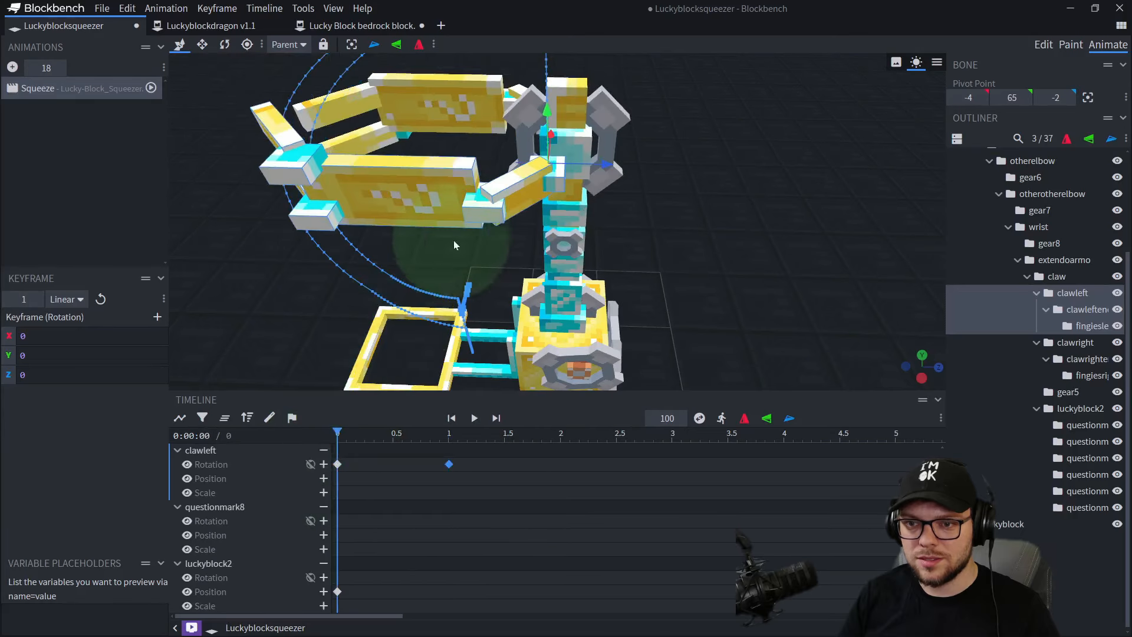
left_click_drag(587, 136, 779, 224)
left_click(483, 466)
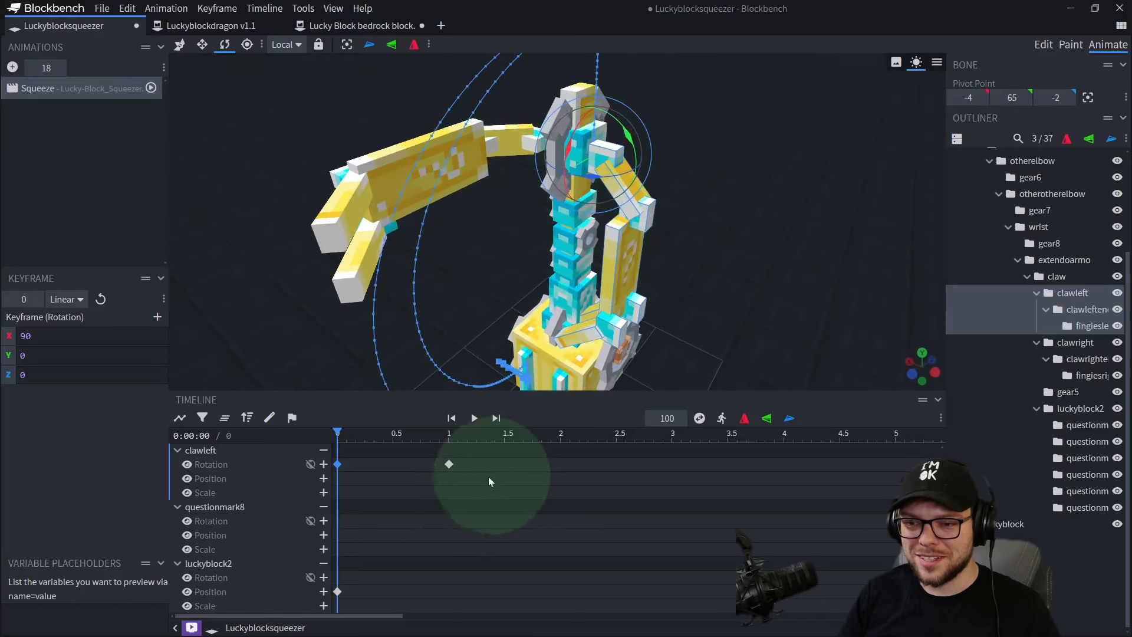
left_click_drag(328, 453, 300, 435)
left_click(515, 386)
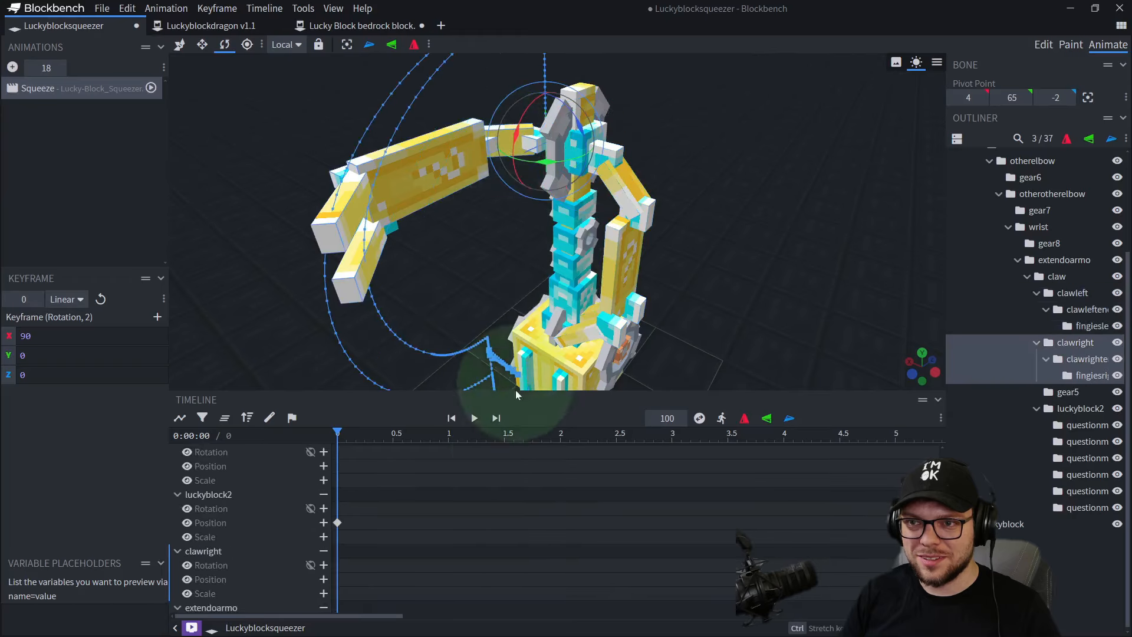
key("ctrl+v")
- Raise clawright with the Move tool, undoing an attempted paste of its position keys onto clawleft
left_click_drag(713, 369, 836, 225)
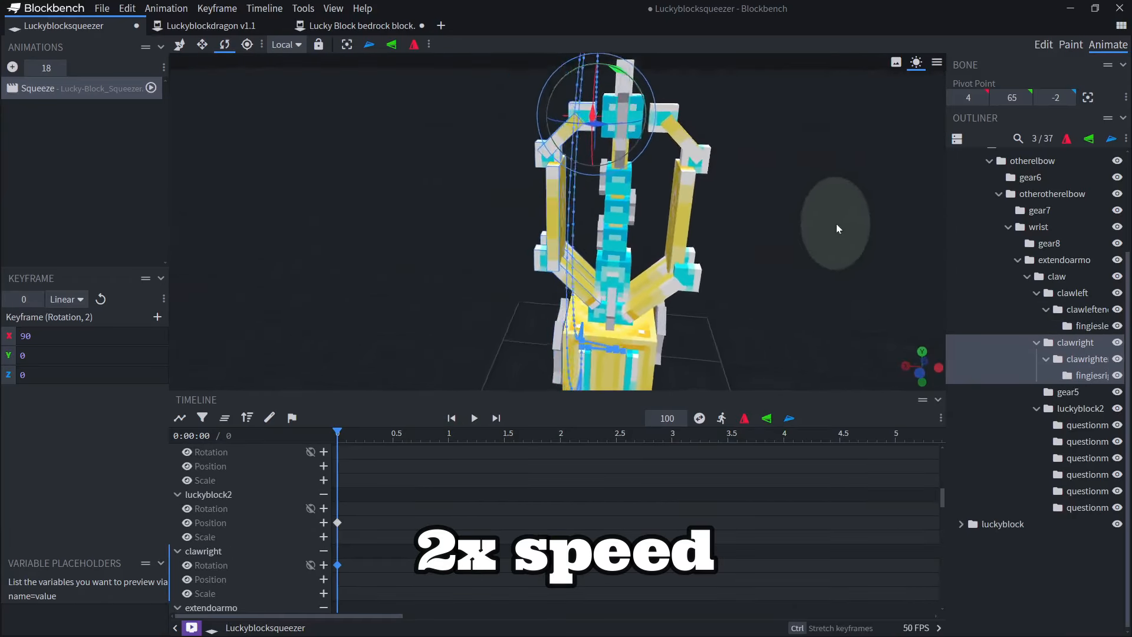
scroll(751, 257, "up", 3)
key("v")
right_click_drag(626, 158, 589, 232)
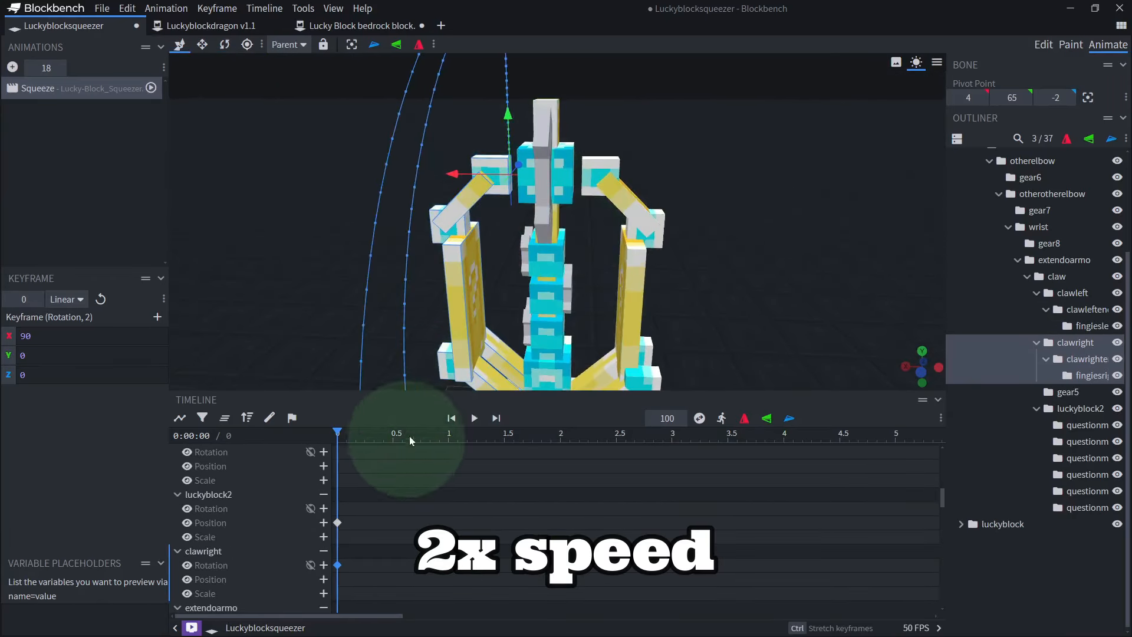
left_click_drag(512, 121, 511, 94)
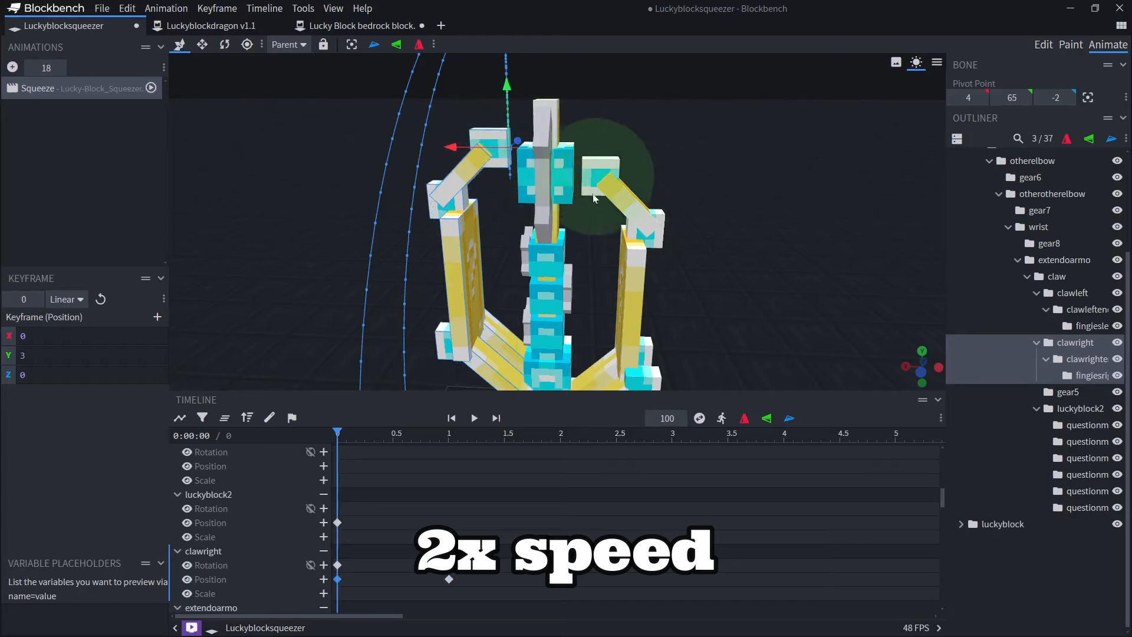
left_click_drag(467, 589, 331, 573)
key("ctrl+c")
left_click(598, 174)
key("ctrl+v")
scroll(684, 277, "down", 4)
mouse_move(694, 273)
left_mouse_down()
mouse_move(670, 283)
mouse_move(688, 275)
left_mouse_up()
key("ctrl+z")
right_click_drag(691, 270, 698, 227)
scroll(695, 197, "up", 3)
- Set the Z rotation to -5 on clawleft and 5 on clawright, then preview
key("r")
left_click_drag(605, 120, 607, 130)
key("ctrl+z")
left_click_drag(722, 195, 732, 196)
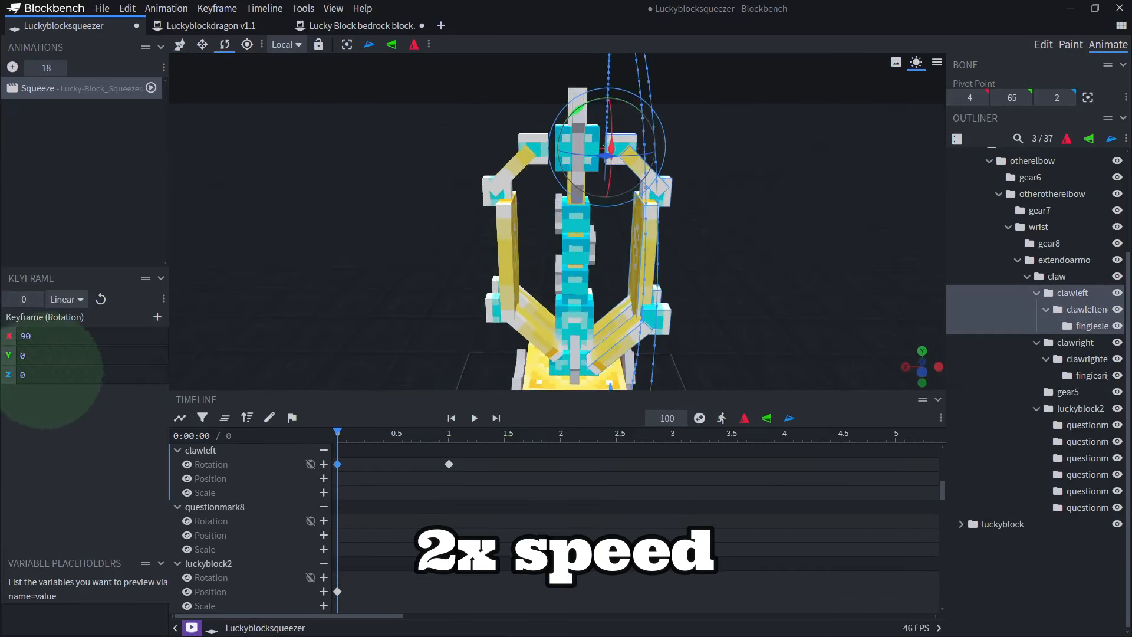
type("5")
left_click_drag(66, 378, 0, 365)
type("-5")
left_click(522, 155)
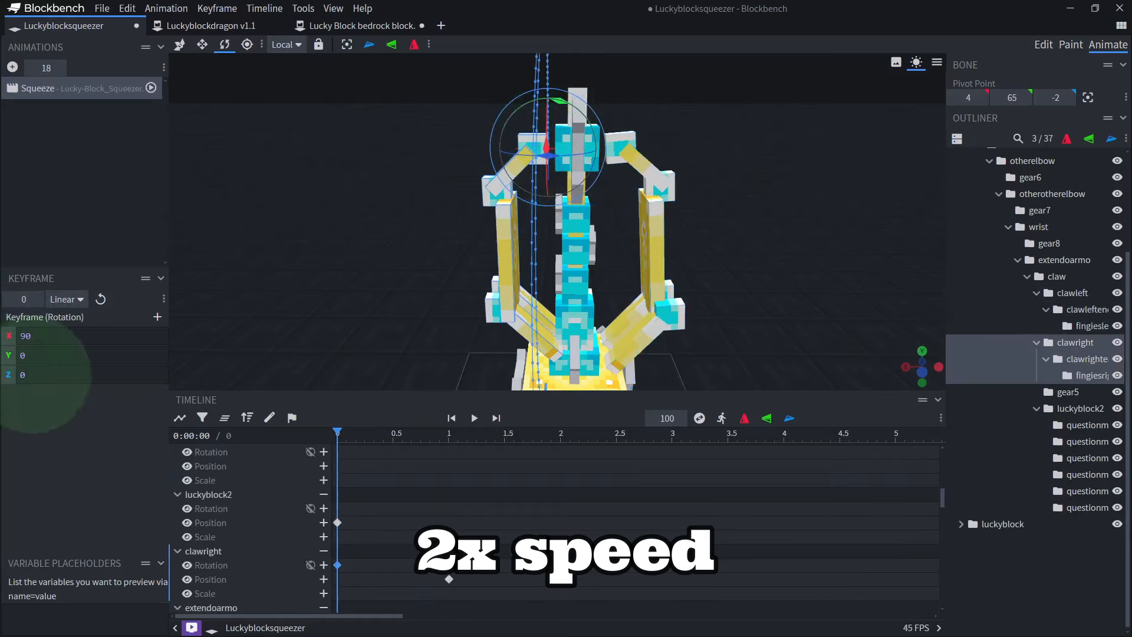
double_click(29, 376)
type("5")
scroll(489, 188, "down", 3)
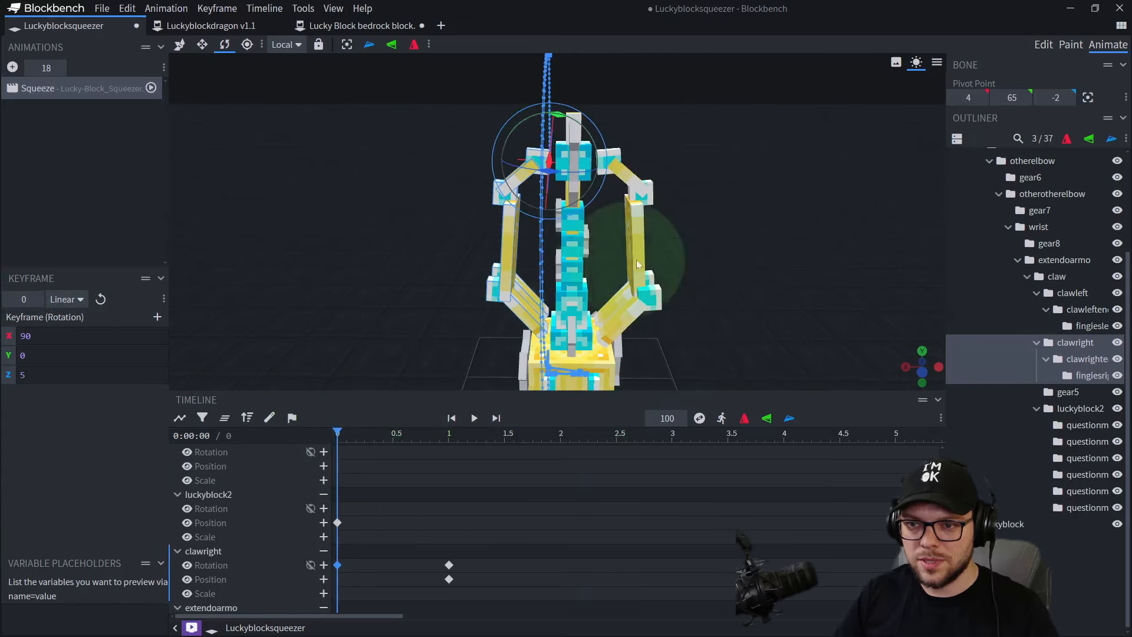
left_click_drag(636, 259, 689, 236)
key("space")
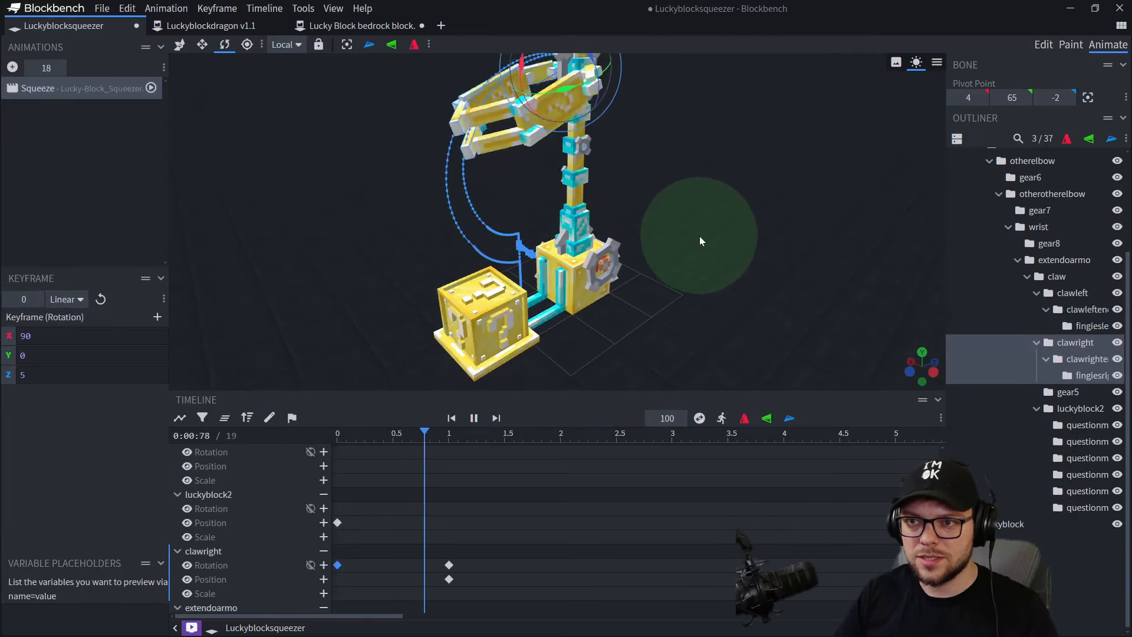
mouse_move(750, 281)
left_mouse_down()
mouse_move(766, 273)
mouse_move(738, 247)
mouse_move(720, 255)
mouse_move(734, 267)
left_mouse_up()
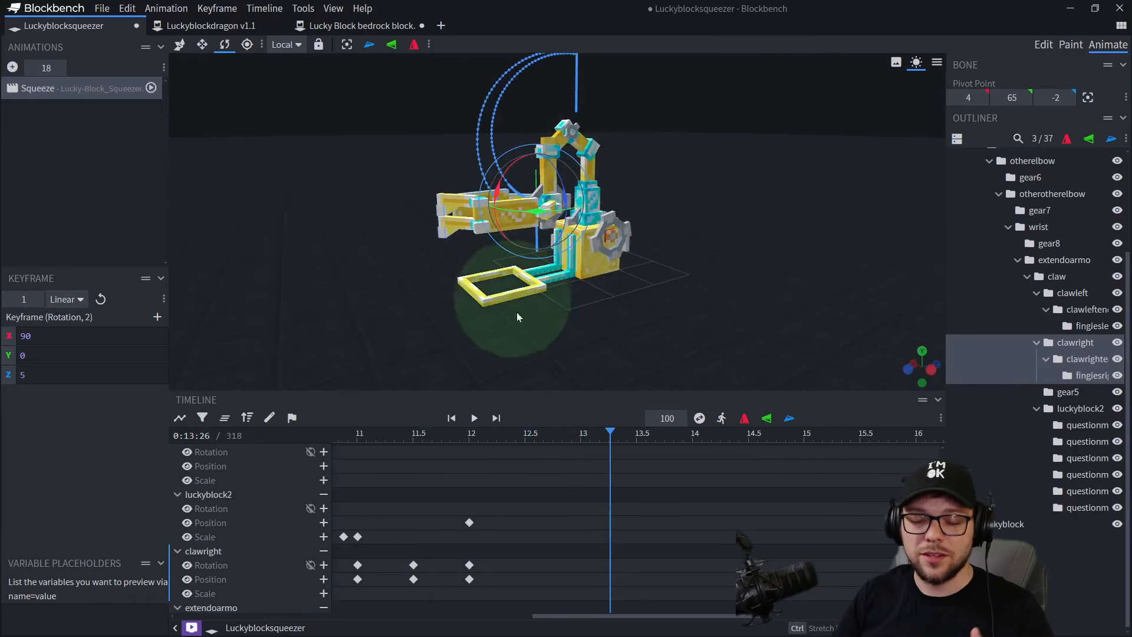
- Scrub and play back the Squeeze animation to review the arm's pose between about 12 and 15 seconds
left_click_drag(495, 437, 564, 440)
left_click(608, 352)
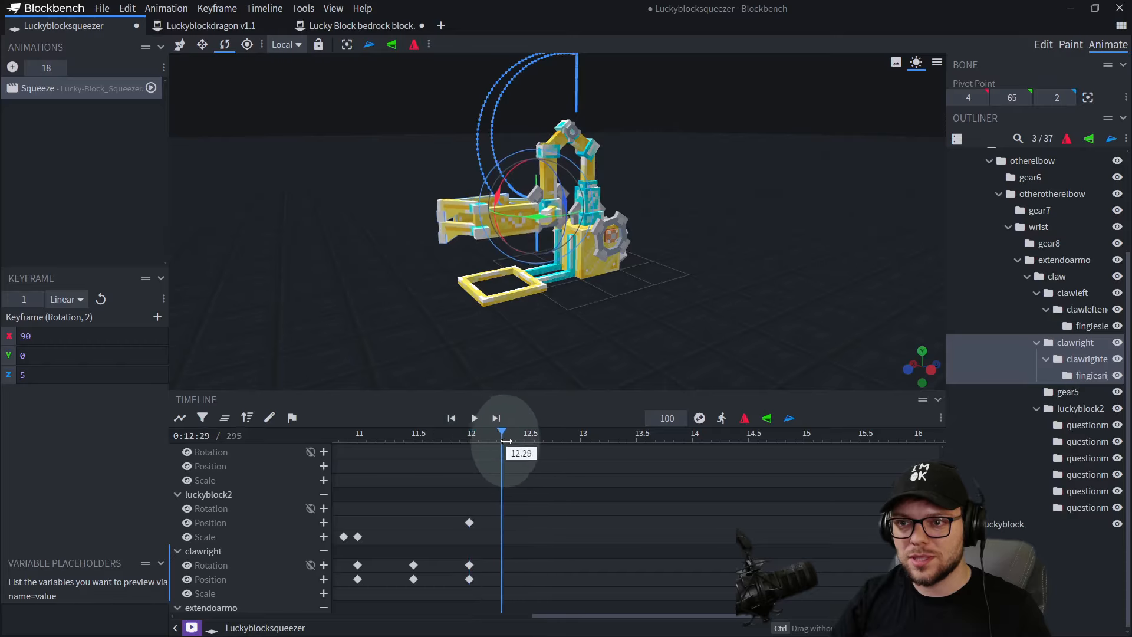
left_click_drag(506, 441, 753, 456)
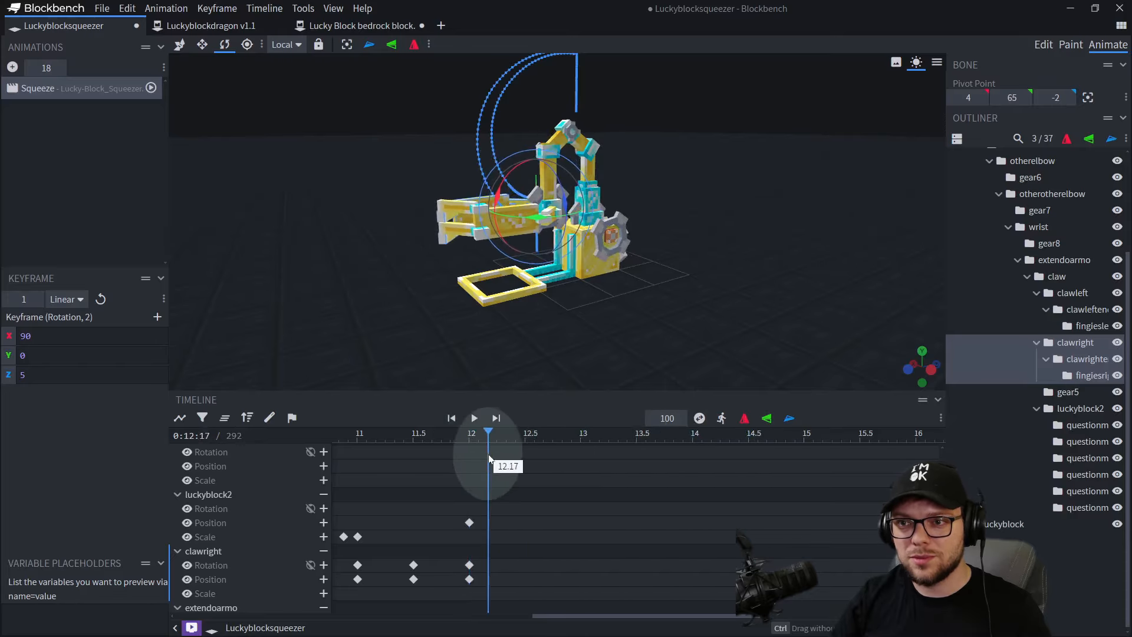
left_click_drag(489, 458, 613, 453)
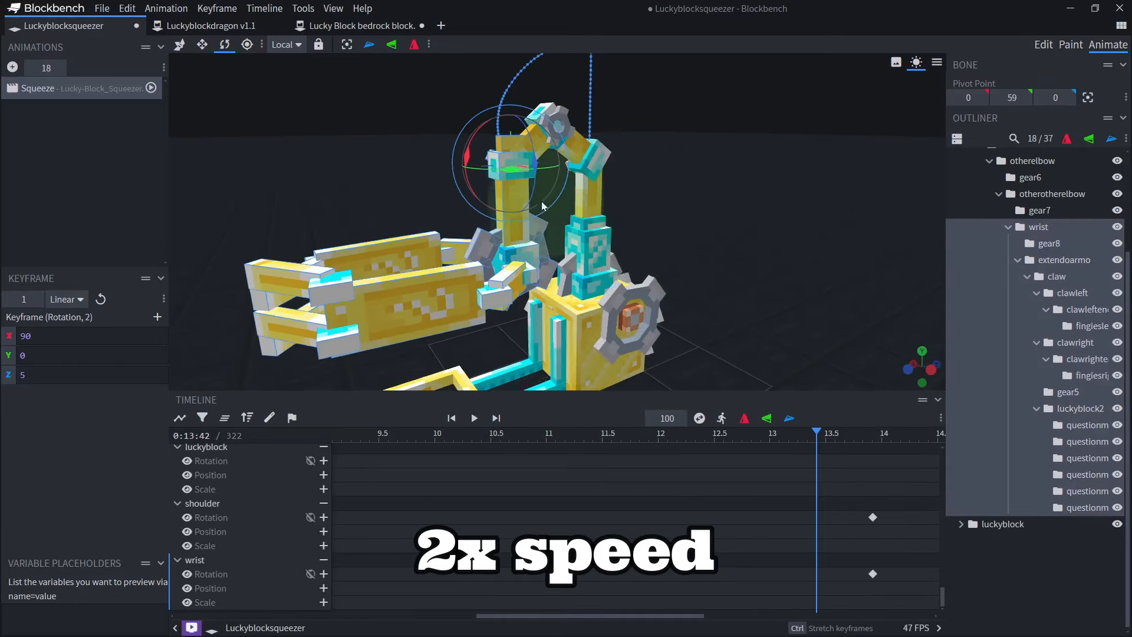
left_click(720, 420)
left_click_drag(720, 435, 774, 455)
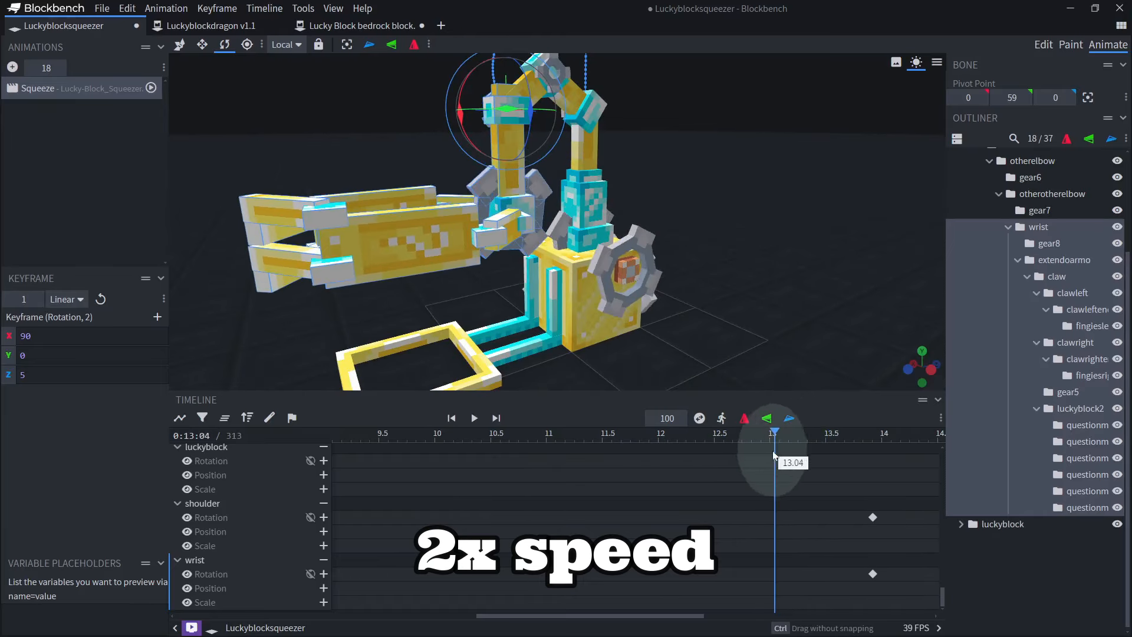
scroll(790, 306, "down", 4)
left_click(452, 418)
left_click(474, 418)
scroll(701, 303, "up", 2)
key("space")
scroll(687, 315, "up", 2)
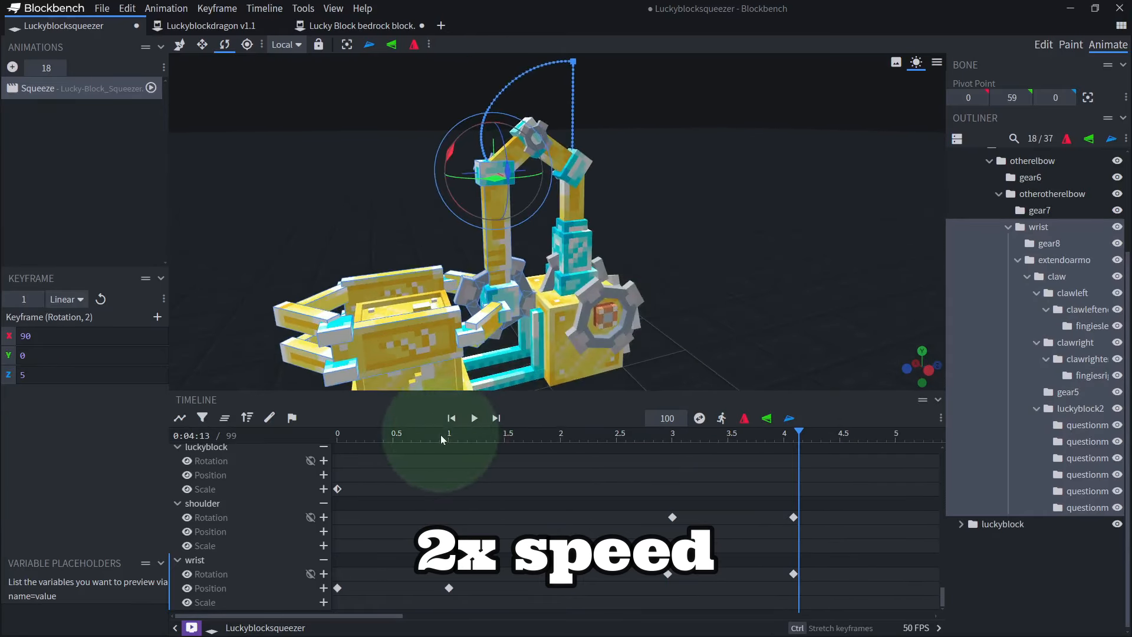
left_click_drag(442, 438, 672, 460)
left_click(486, 505)
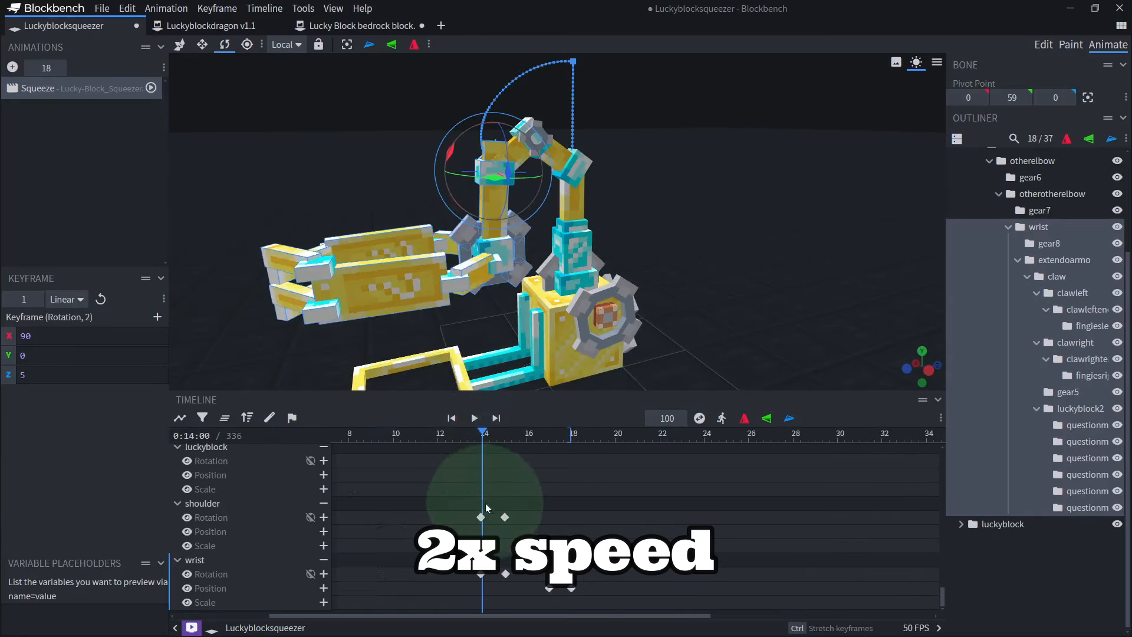
- Copy the extendoarmo position keyframe at 11.25 and paste it at 15, then scrub to check
left_click(1041, 260)
left_click_drag(658, 442, 475, 444)
left_click(475, 478)
key("ctrl+c")
left_click(858, 433)
left_click(726, 439)
key("ctrl+v")
left_click_drag(726, 445, 479, 460)
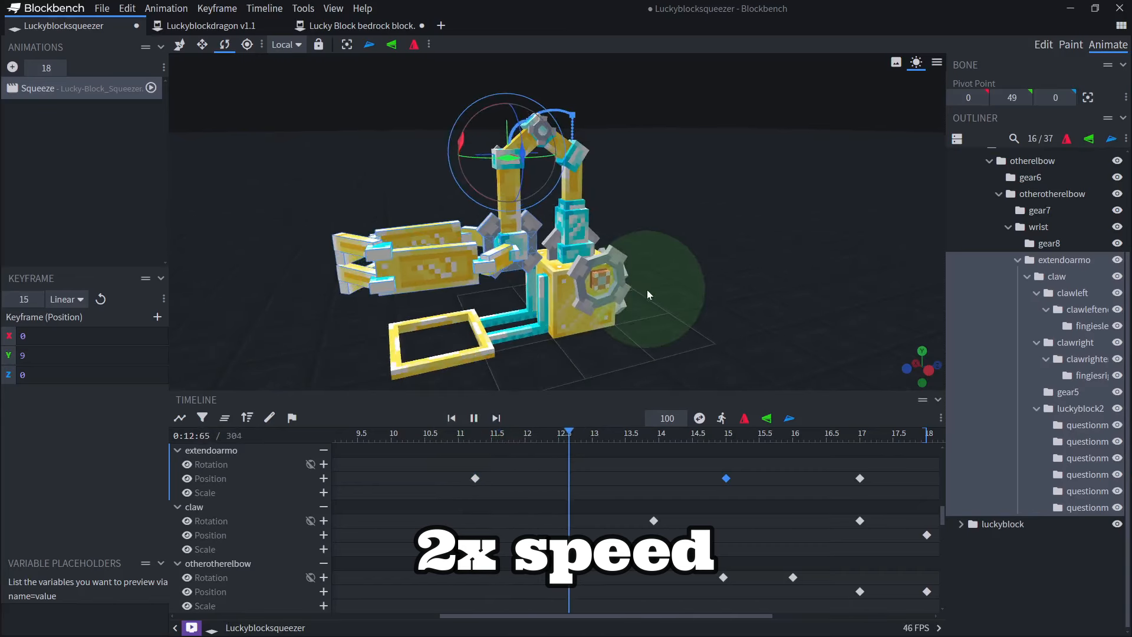
- Select the gear5 bone and scrub around 11 seconds to check its rotation
left_click_drag(648, 254, 726, 253)
left_click(497, 434)
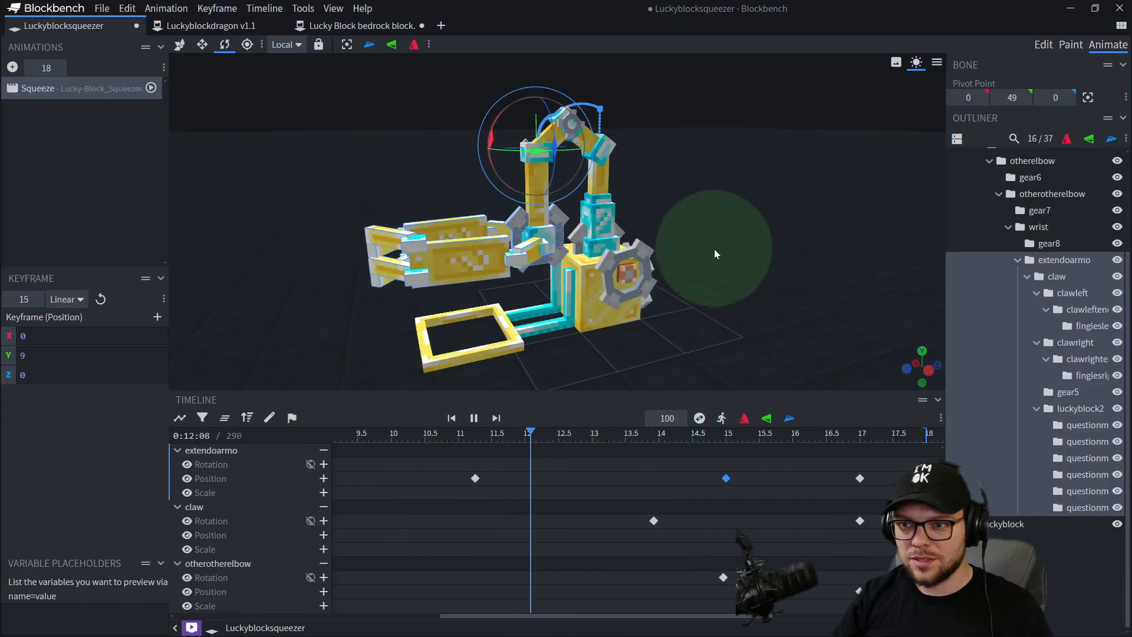
scroll(672, 270, "up", 5)
left_click(559, 217)
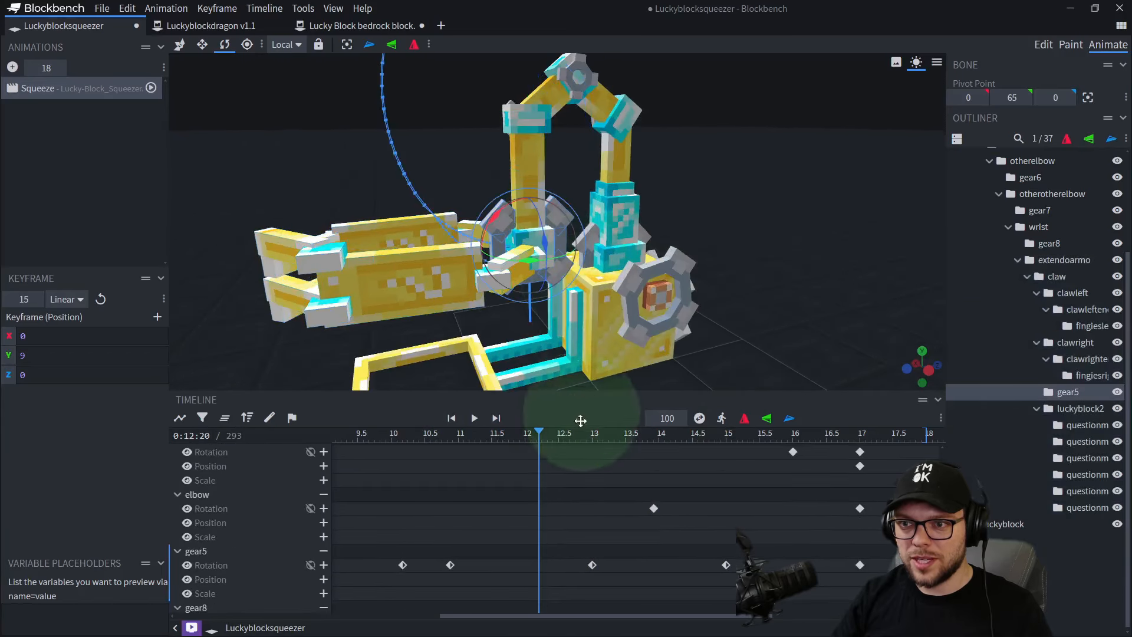
left_click_drag(499, 436, 854, 458)
scroll(735, 322, "down", 5)
right_click_drag(734, 320, 685, 348)
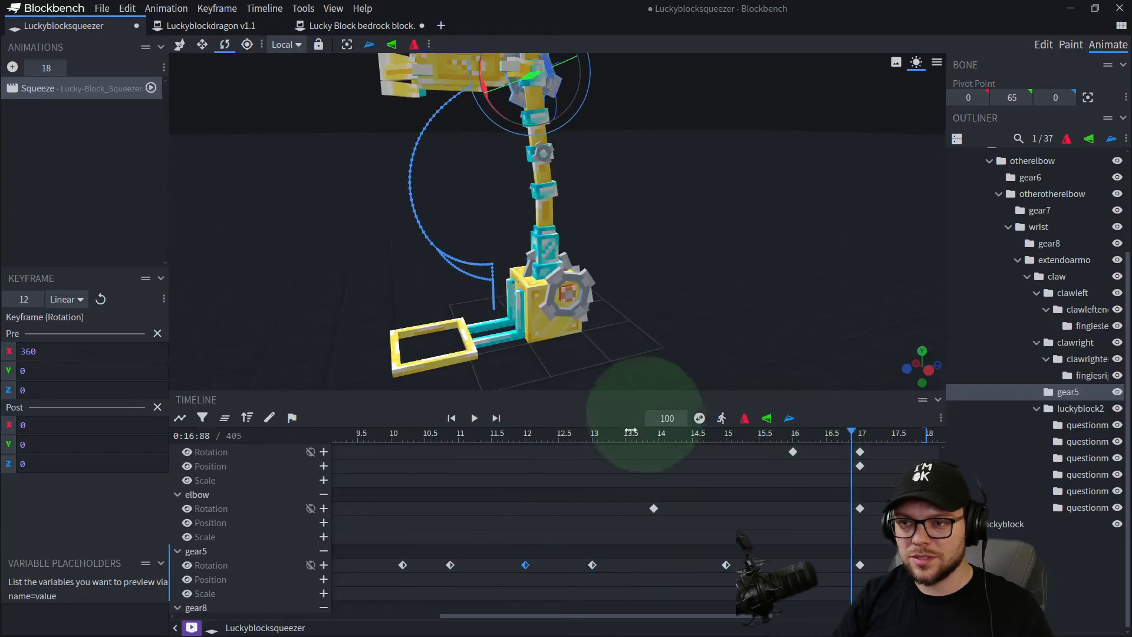
- Save the Luckyblocksqueezer project with File > Save Project
left_click(102, 8)
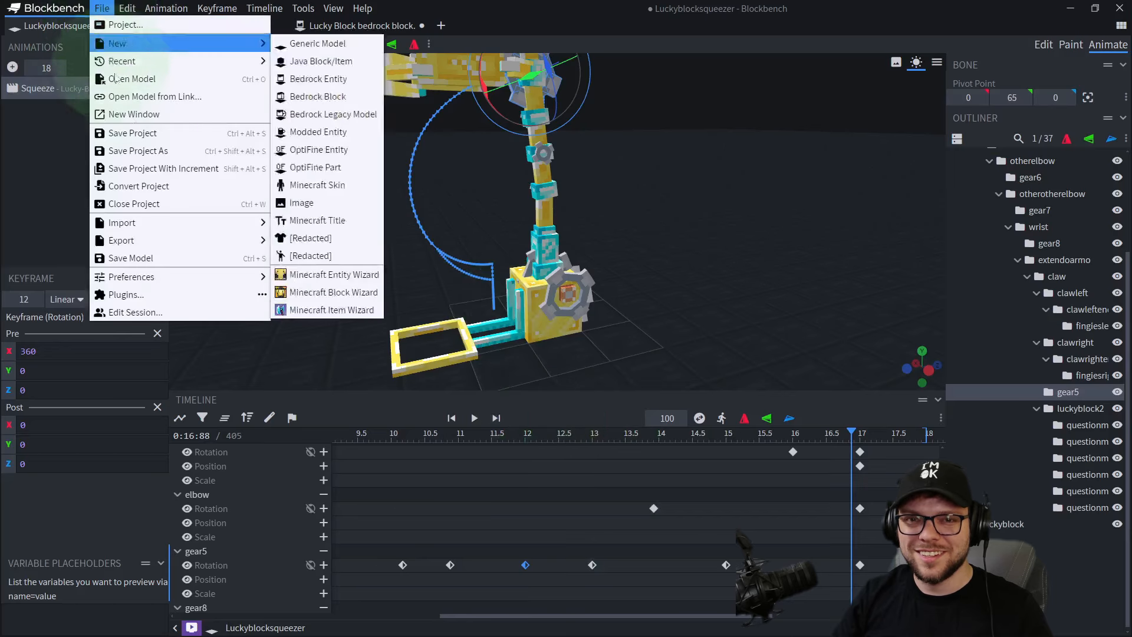
left_click(150, 134)
left_click(604, 435)
- Return the playhead to the start and reframe the model in the viewport
left_click(451, 418)
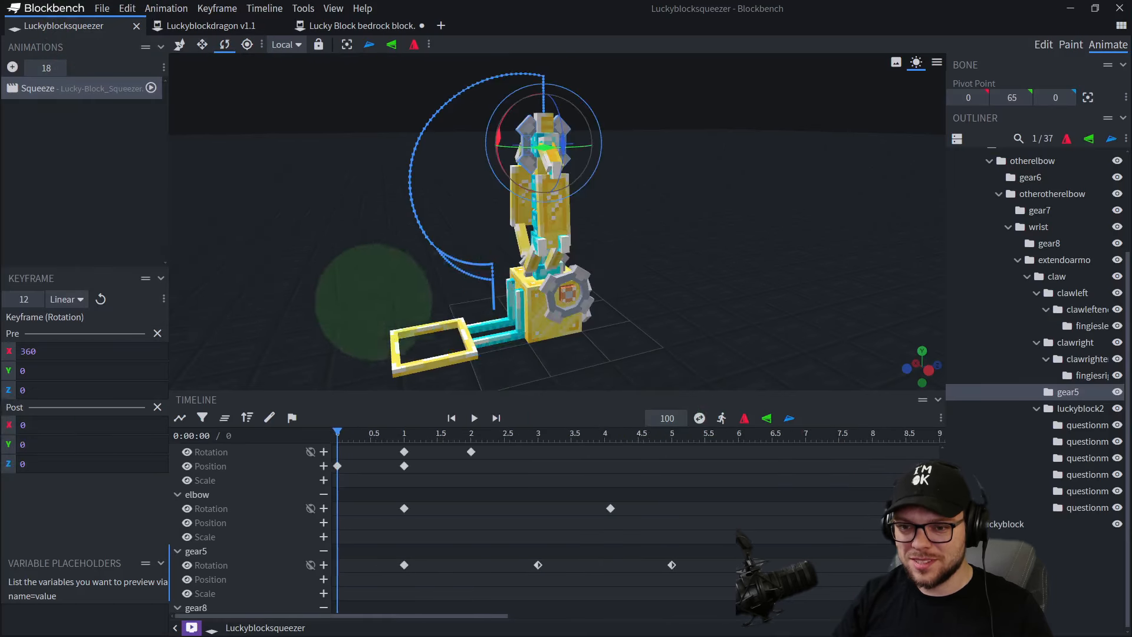
scroll(477, 317, "down", 4)
right_click_drag(485, 309, 543, 326)
scroll(544, 327, "up", 3)
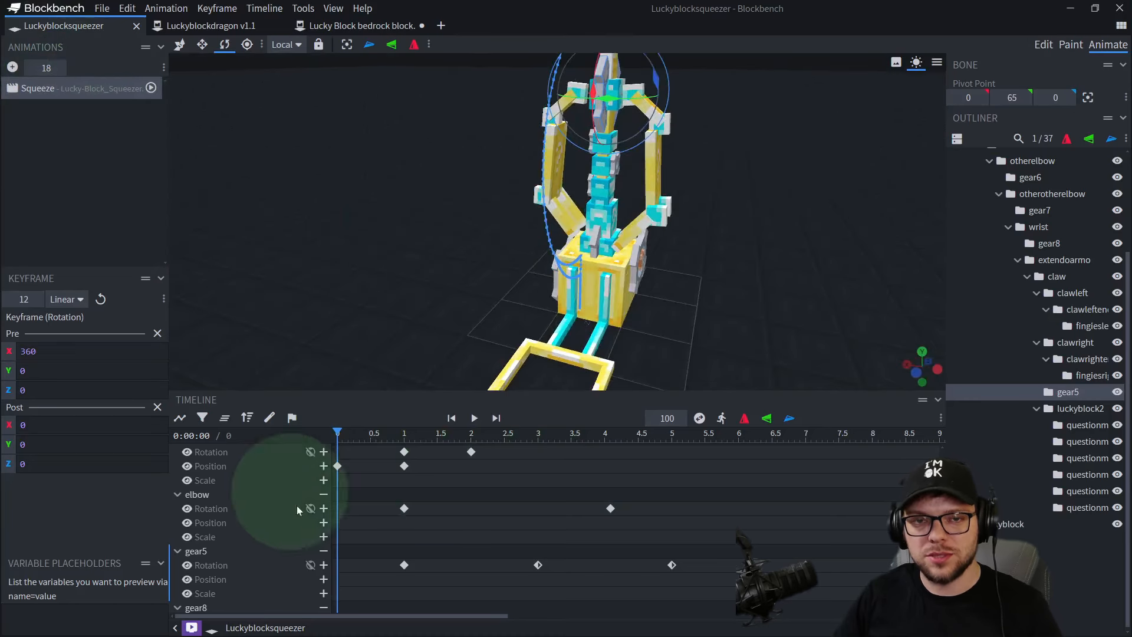
- Duplicate the Squeeze animation and rename the copy to 'idle'
right_click(61, 94)
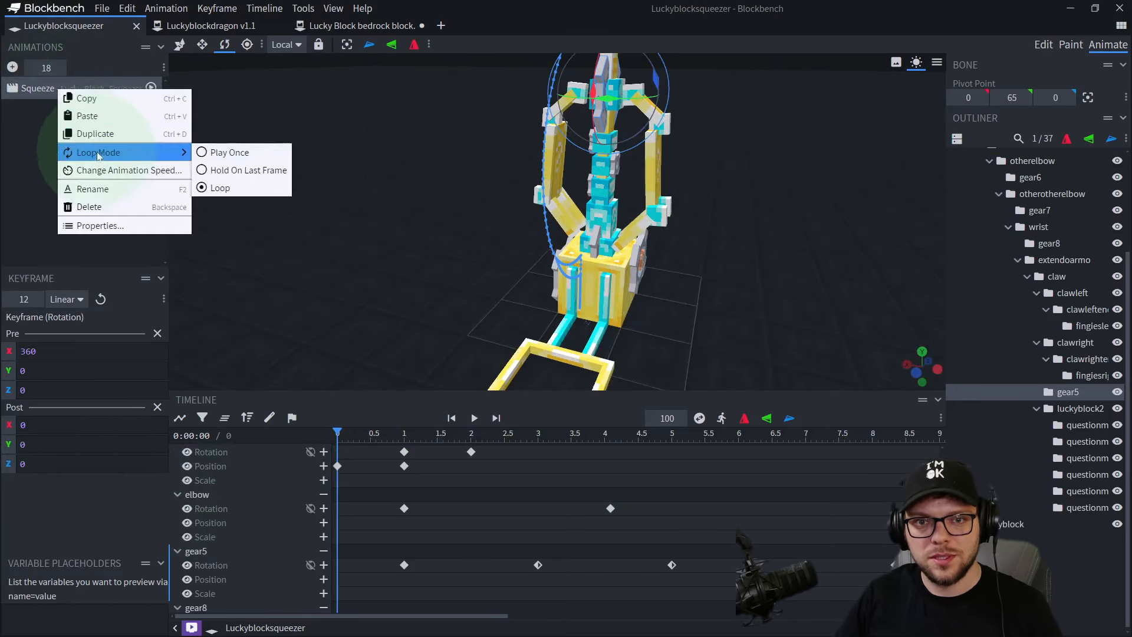
left_click(94, 133)
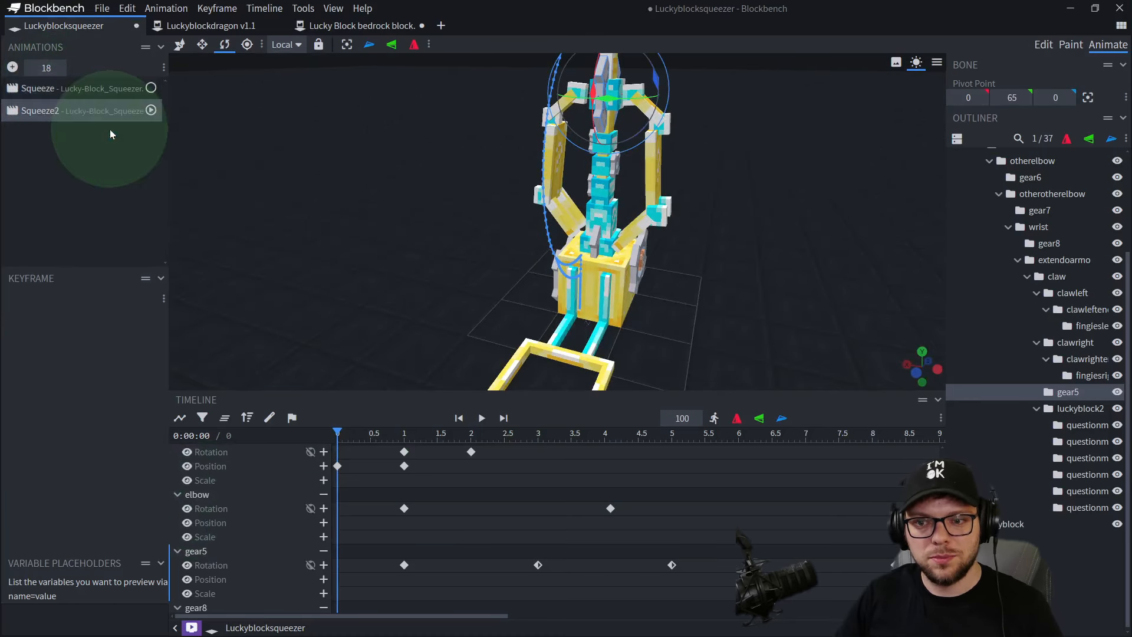
right_click(79, 112)
left_click(131, 205)
left_click_drag(530, 98, 552, 98)
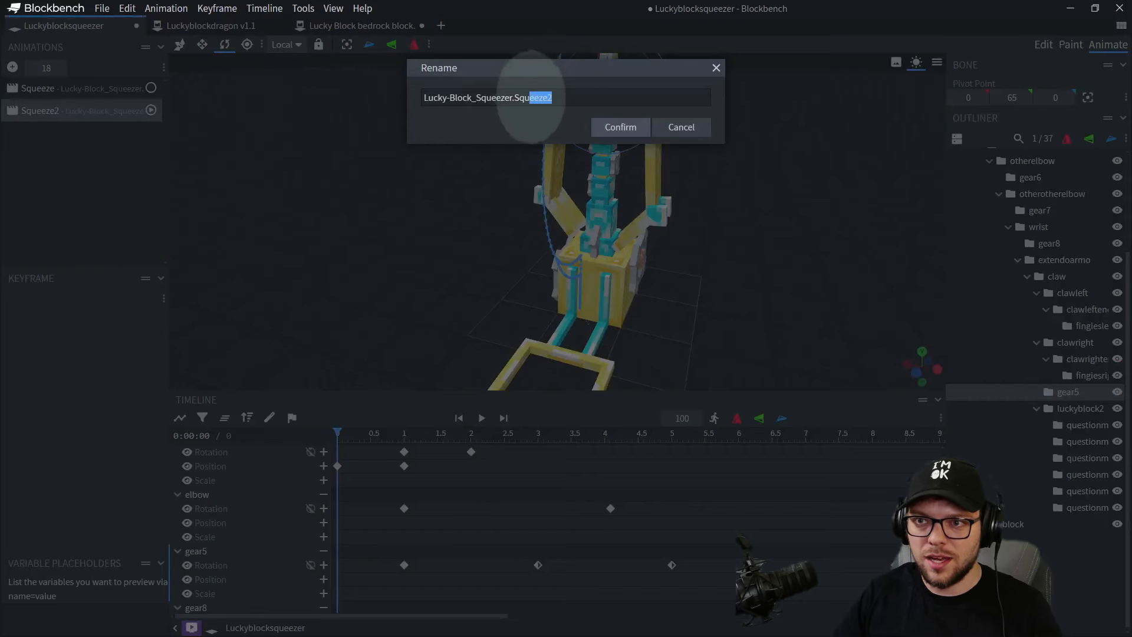
type("idle")
key("Return")
- Move the otherotherelbow rotation keyframe to time 0 and delete its position keyframe at 1
scroll(390, 486, "up", 1)
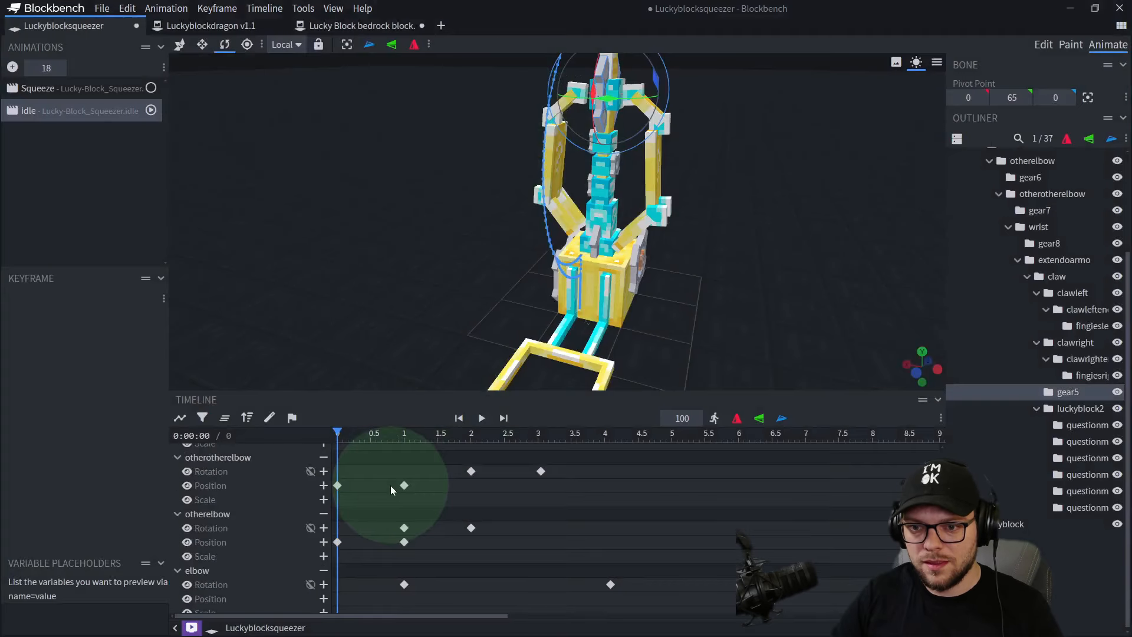
left_click_drag(370, 434, 337, 437)
scroll(413, 501, "up", 1)
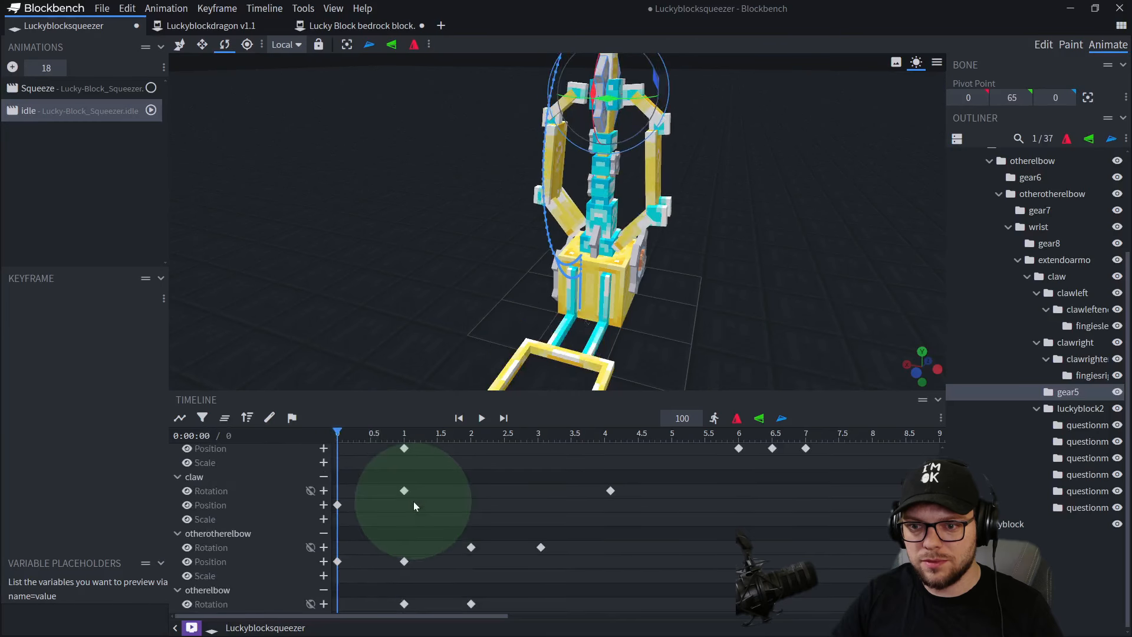
scroll(415, 498, "down", 1)
left_click(540, 522)
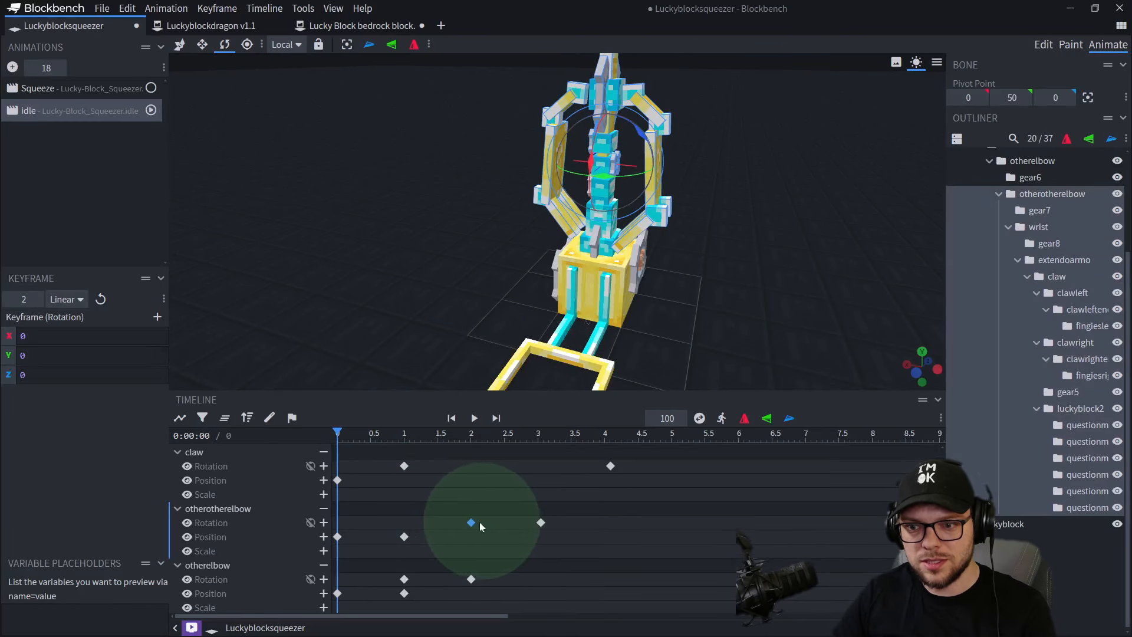
left_click_drag(470, 523, 337, 523)
left_click(404, 537)
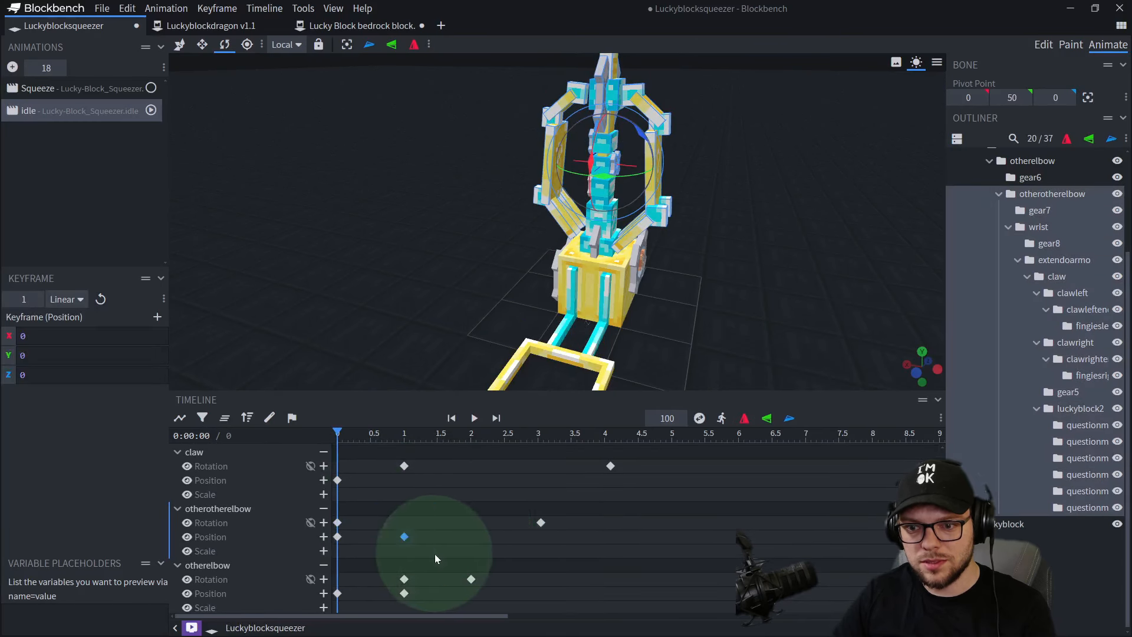
key("Delete")
- Show timeline tracks for every bone and delete the selected claw keyframes
scroll(434, 553, "up", 12)
left_click(247, 417)
scroll(579, 518, "up", 3)
scroll(580, 514, "up", 3)
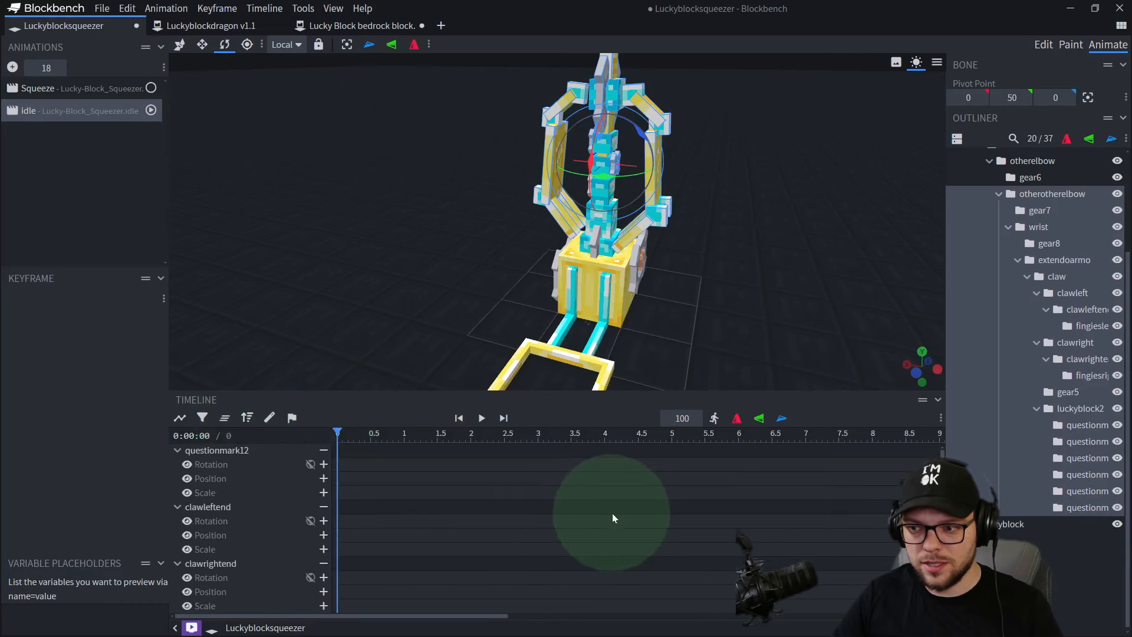
scroll(487, 490, "down", 6, "ctrl")
scroll(487, 490, "down", 10, "ctrl")
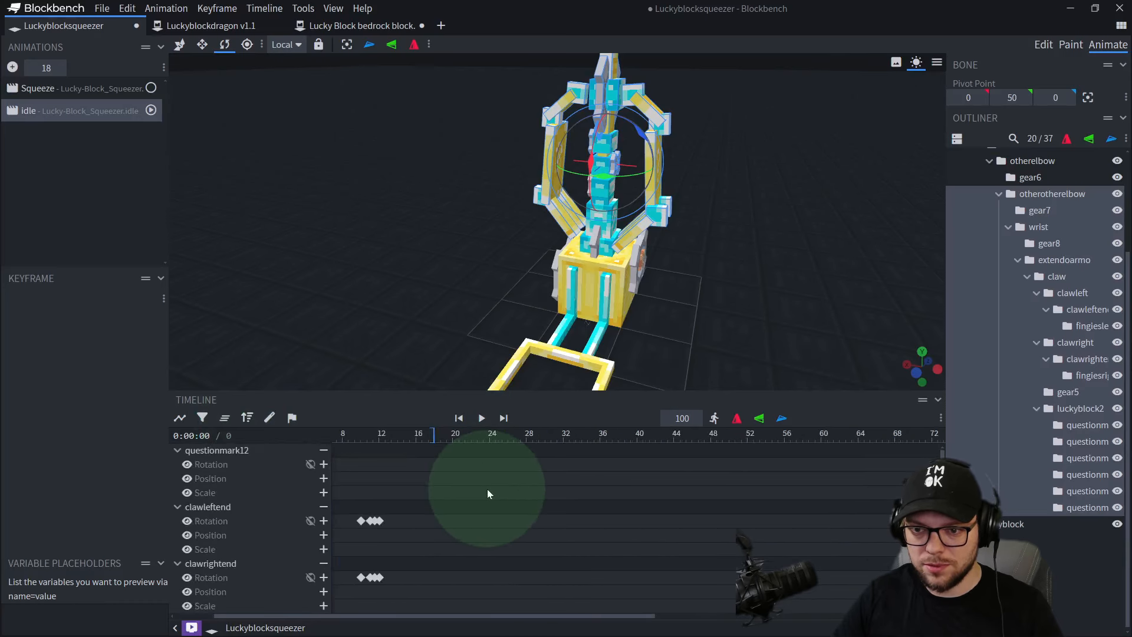
left_click_drag(434, 511, 462, 527)
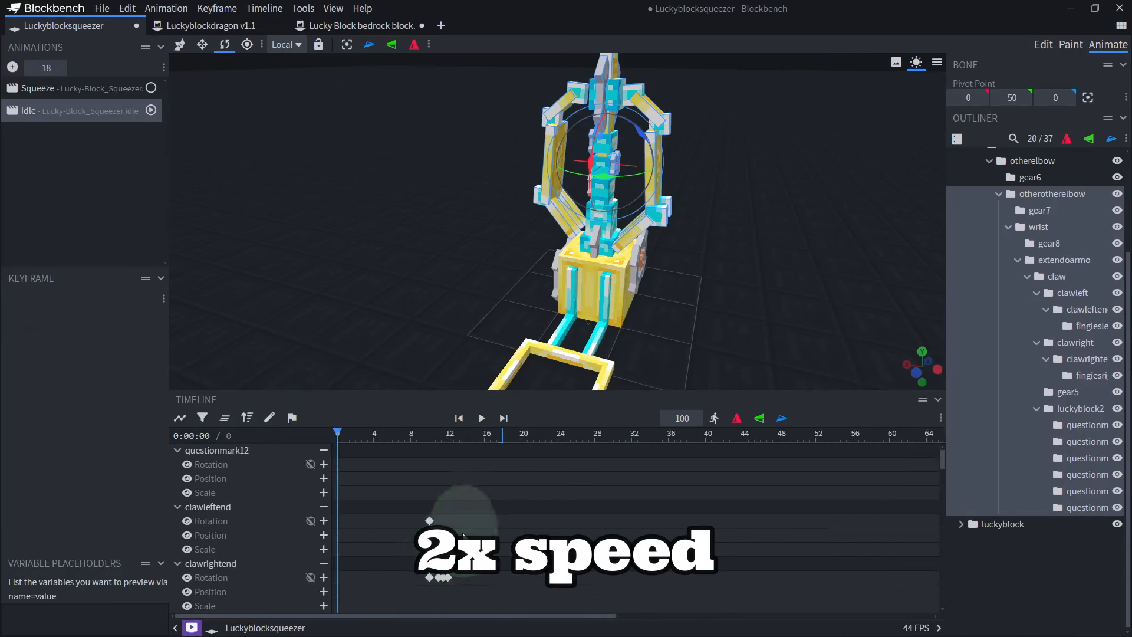
key("Delete")
- Drag the remaining claw keyframes to time 0 and delete the leftover ones
scroll(471, 501, "down", 3)
mouse_move(497, 473)
left_mouse_down()
mouse_move(414, 559)
mouse_move(383, 557)
left_mouse_up()
scroll(459, 539, "down", 1)
left_click_drag(448, 542, 337, 548)
scroll(507, 549, "down", 2)
left_click_drag(519, 538, 384, 571)
left_click_drag(448, 553, 337, 553)
scroll(422, 577, "down", 1)
left_click_drag(471, 511, 337, 536)
scroll(501, 531, "down", 2)
left_click_drag(505, 525, 365, 602)
key("Delete")
- Delete the gear, luckyblock and shoulder keyframes that come after time 0
scroll(522, 486, "down", 2)
left_click_drag(522, 485, 337, 486)
key("Delete")
scroll(542, 474, "down", 1)
scroll(493, 531, "down", 2)
left_click_drag(493, 531, 355, 522)
scroll(522, 487, "down", 1)
left_click_drag(521, 487, 354, 613)
scroll(422, 539, "down", 3)
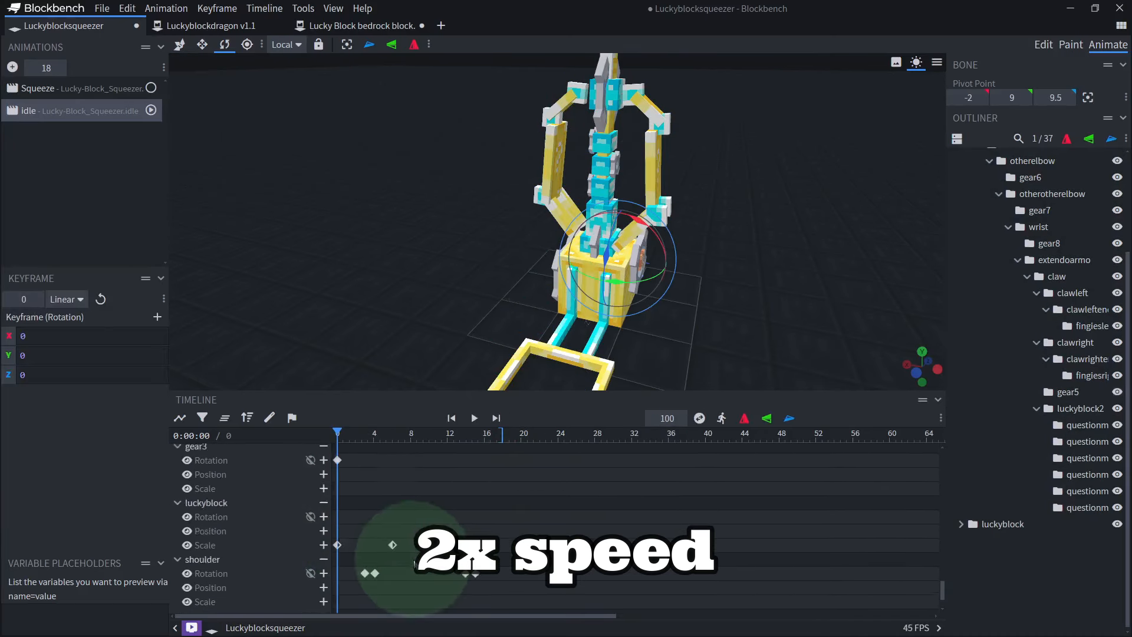
left_click_drag(423, 531, 378, 554)
key("Delete")
- Delete the remaining later keyframes, including the wrist position keyframes
scroll(394, 484, "down", 1)
left_click_drag(535, 500, 382, 591)
key("Delete")
left_click_drag(534, 560, 348, 596)
key("Delete")
- Play the idle animation briefly and orbit to see the lucky block
scroll(465, 516, "up", 7)
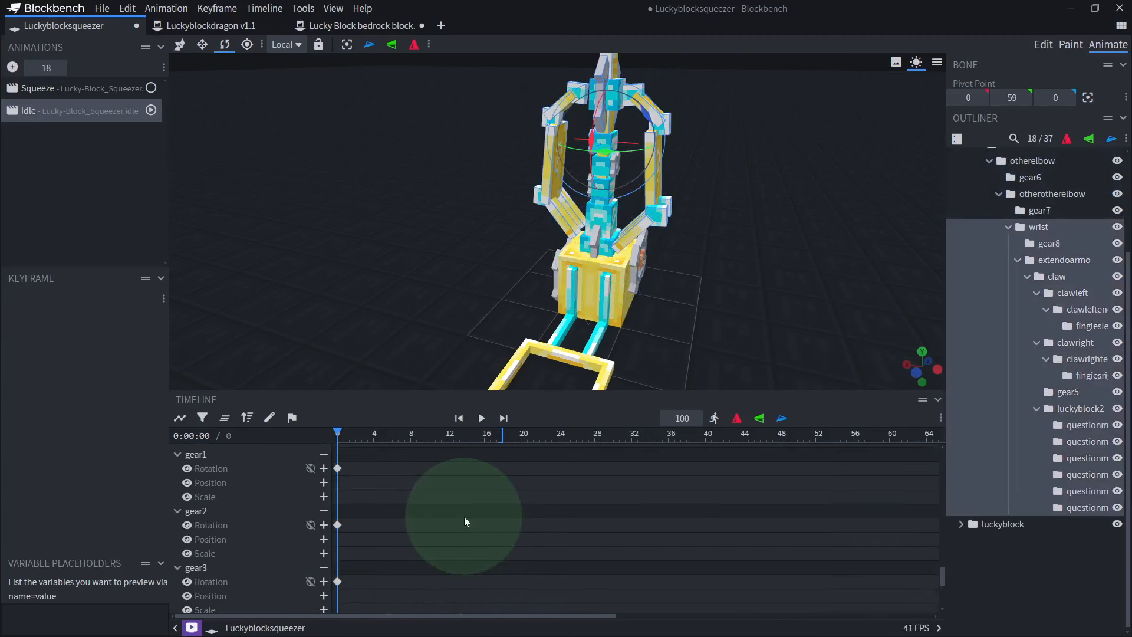
key("space")
key("space")
left_click_drag(613, 283, 713, 309)
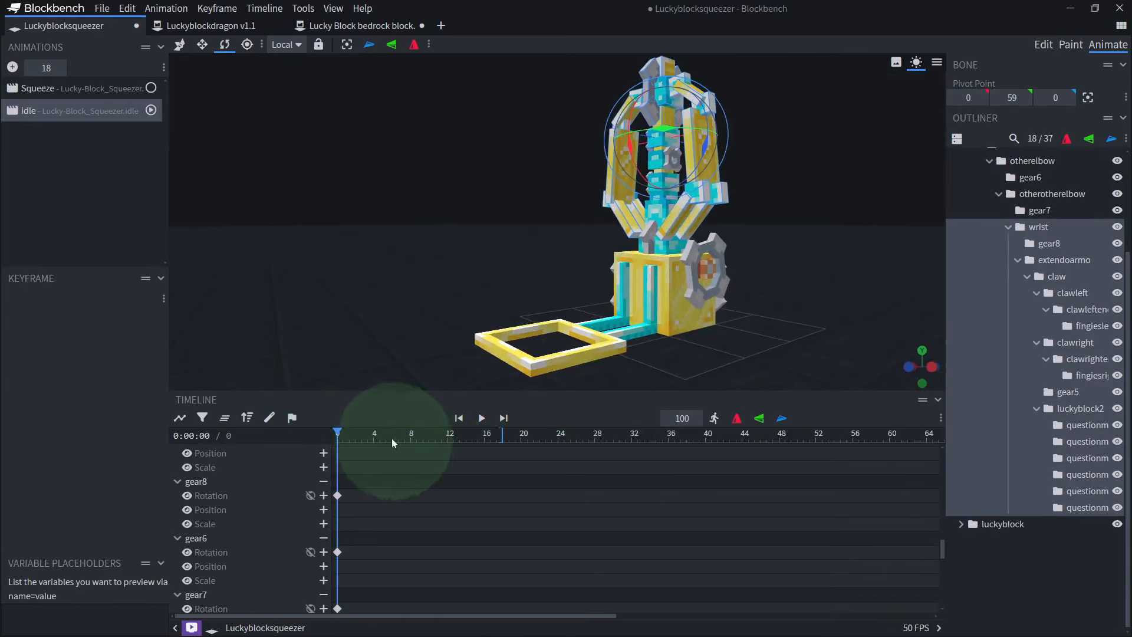
key("space")
key("space")
left_click_drag(557, 294, 664, 265)
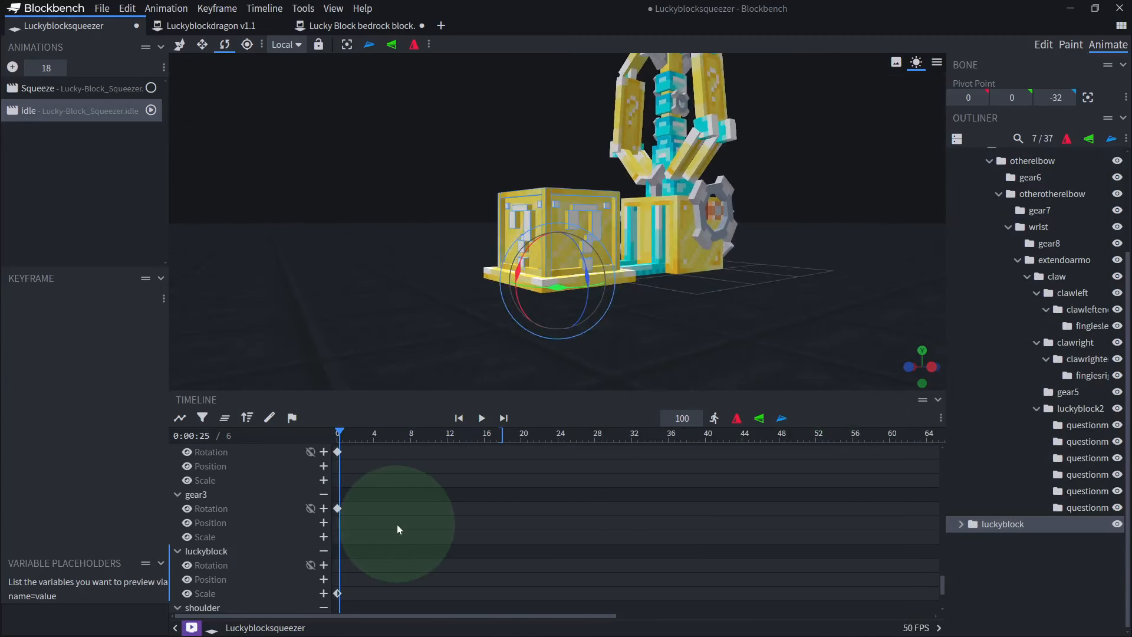
- Set the luckyblock Scale keyframe value to 0 and return the playhead to the start
scroll(368, 547, "down", 1)
left_click(338, 569)
left_click(47, 386)
key("BackSpace")
type("0")
scroll(365, 548, "down", 3)
left_click(157, 368)
left_click_drag(340, 433, 318, 446)
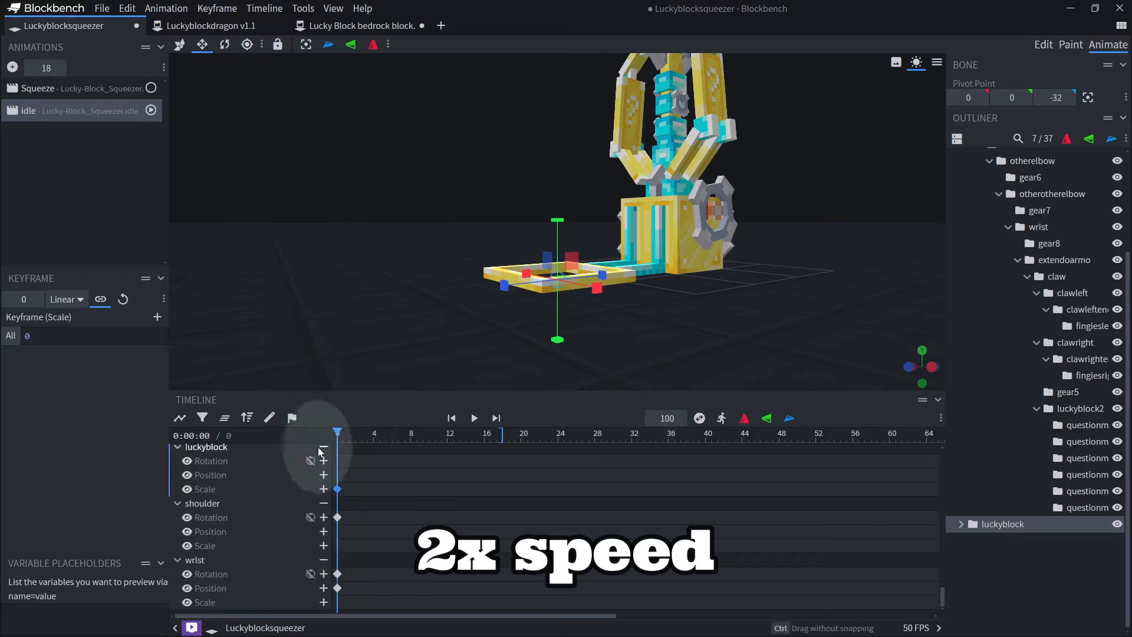
- Check the idle animation's loop setting and reselect idle
right_click(92, 112)
left_click(112, 88)
left_click(88, 110)
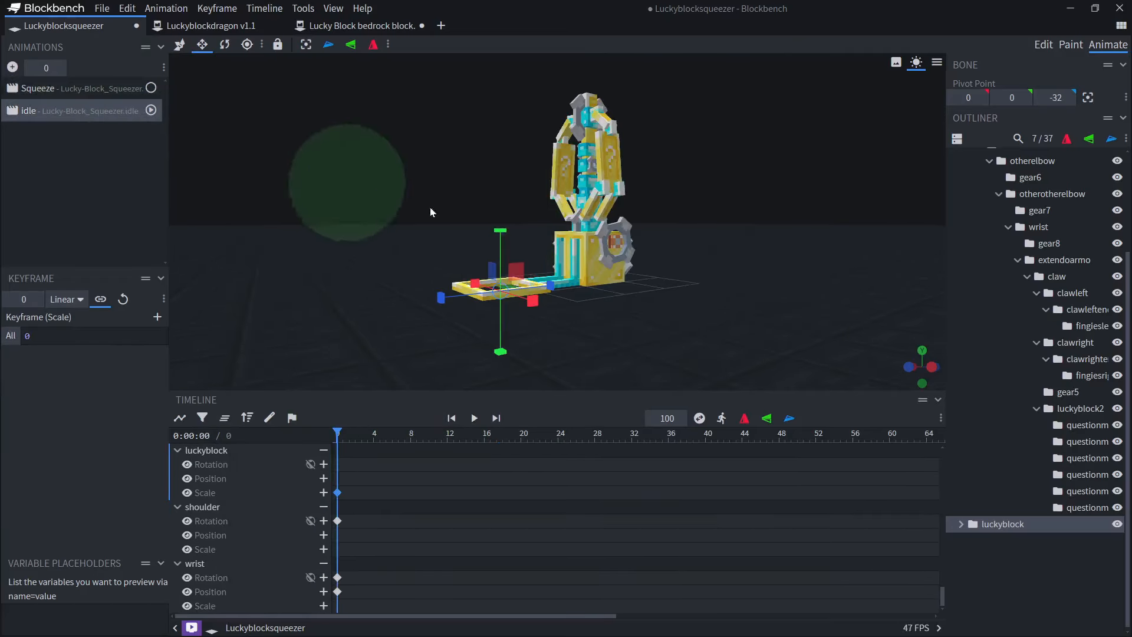
- Preview the idle animation from several angles, stopping at frame 4 to show the lucky block
right_click_drag(705, 245, 702, 285)
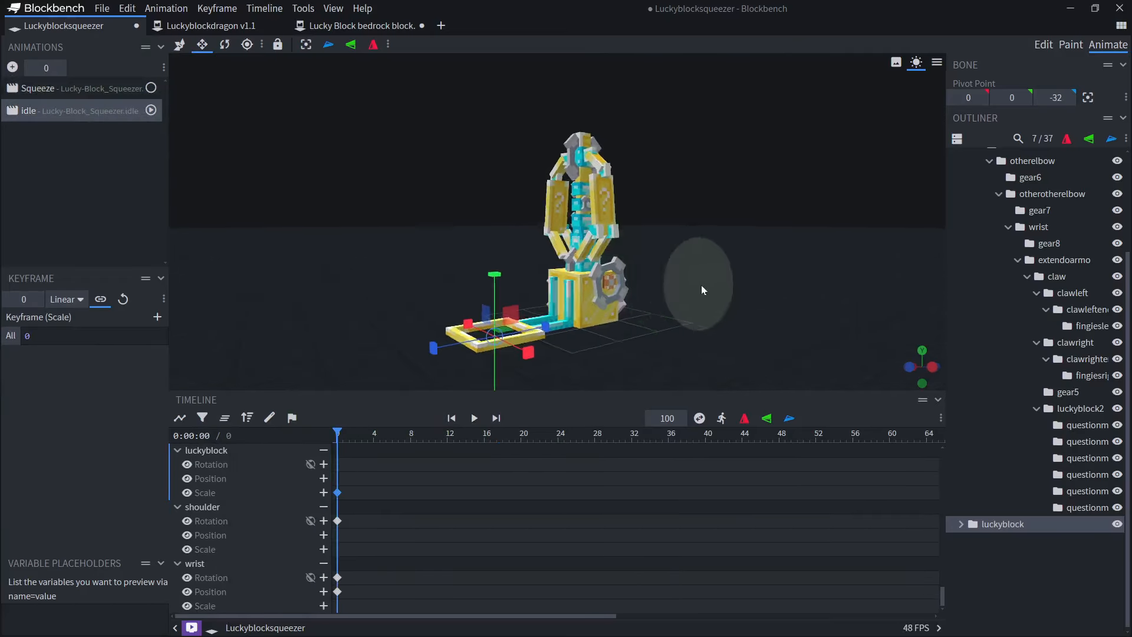
left_click_drag(701, 284, 677, 295)
right_click_drag(676, 295, 668, 261)
scroll(671, 266, "up", 3)
key("space")
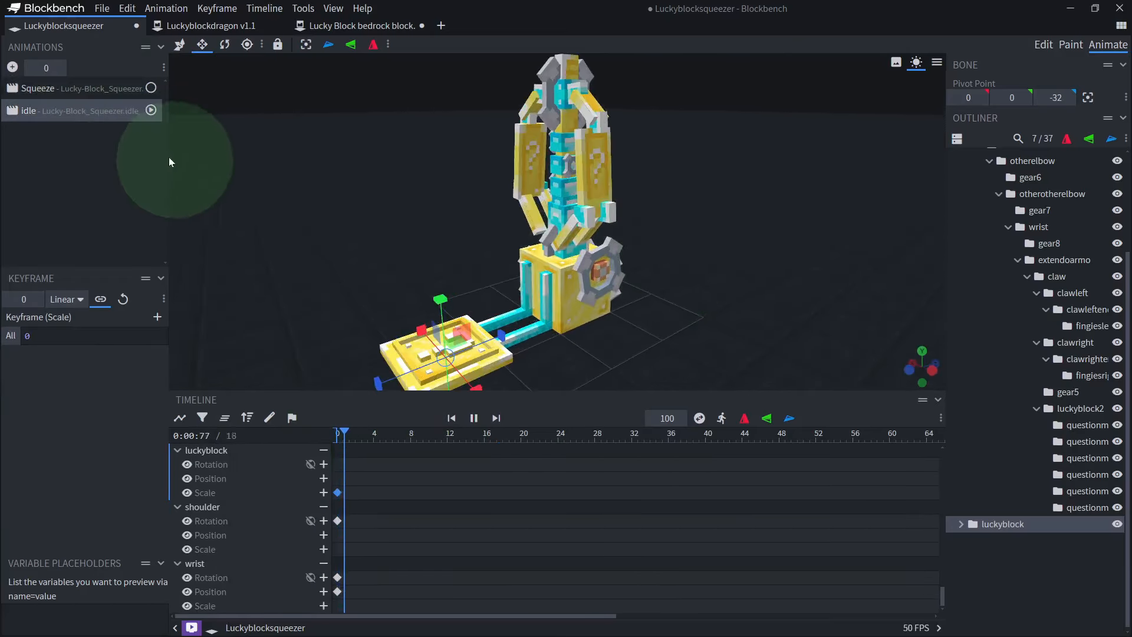
left_click_drag(343, 434, 274, 431)
right_click_drag(647, 283, 588, 247)
left_click_drag(580, 250, 619, 254)
left_click_drag(675, 159, 733, 194)
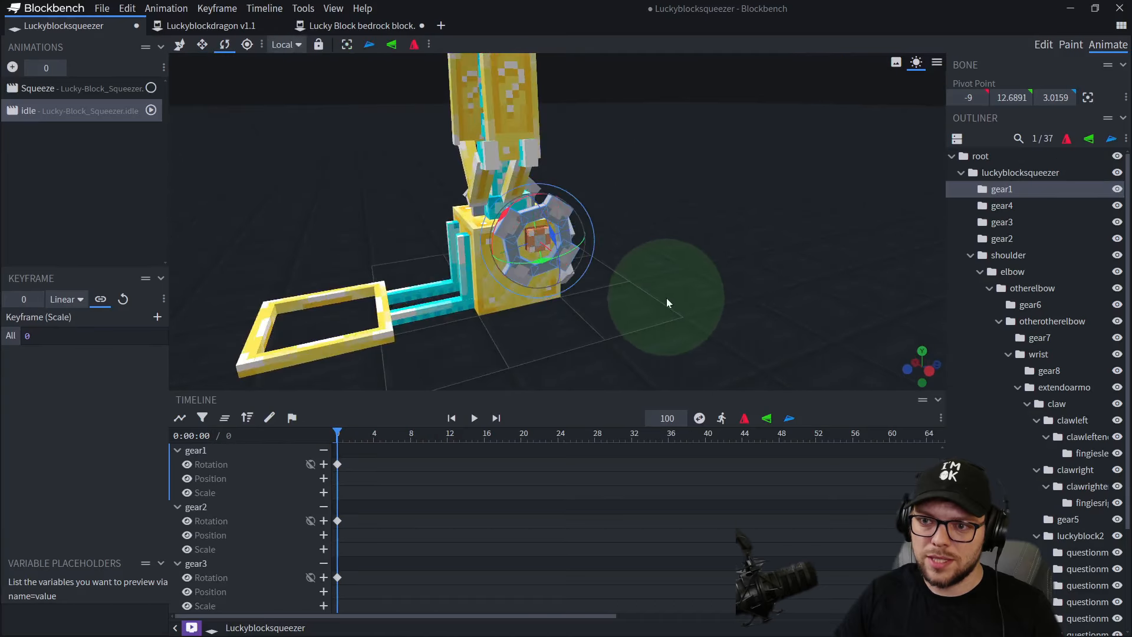
left_click_drag(666, 299, 630, 310)
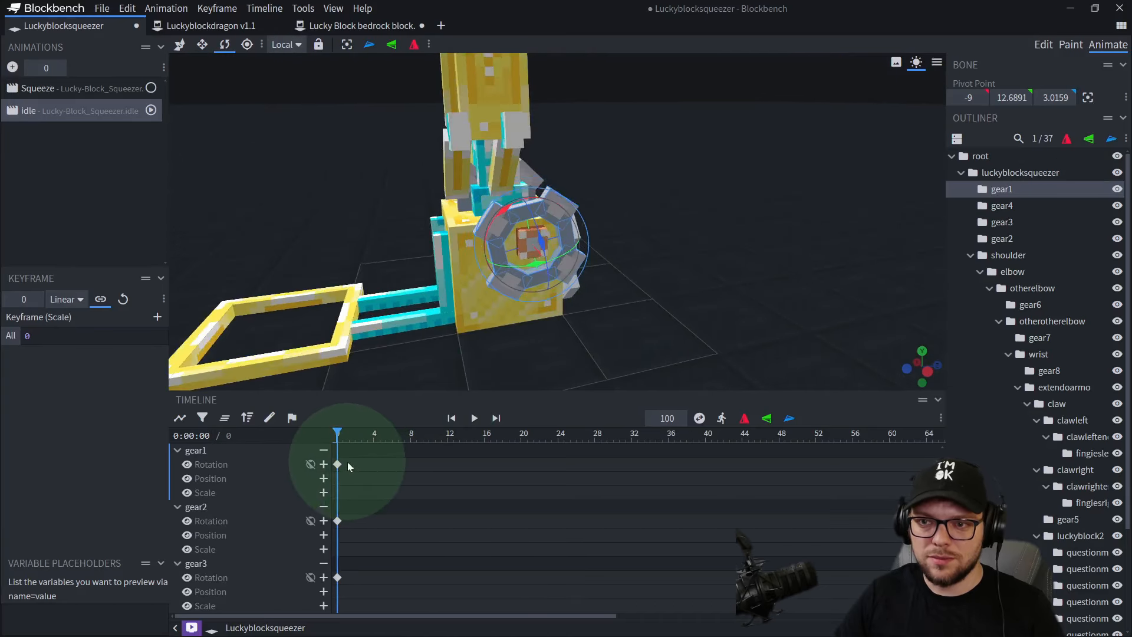
left_click(374, 434)
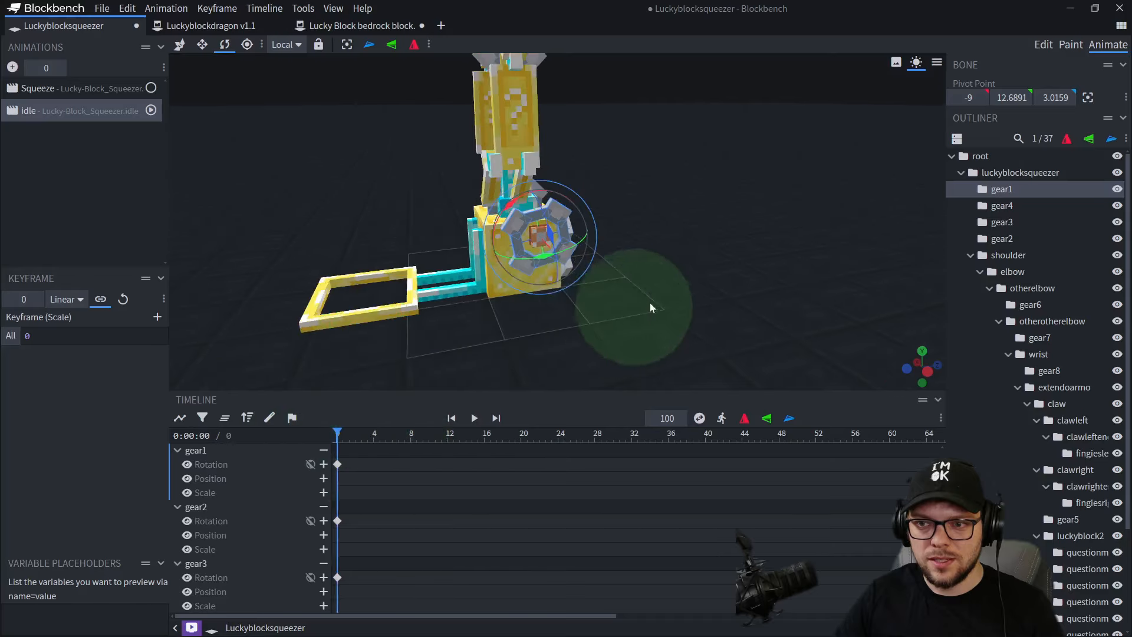
left_click_drag(650, 302, 696, 259)
- Switch to the Squeeze animation, play it, and turn the model to an angled view
left_click(81, 90)
key("space")
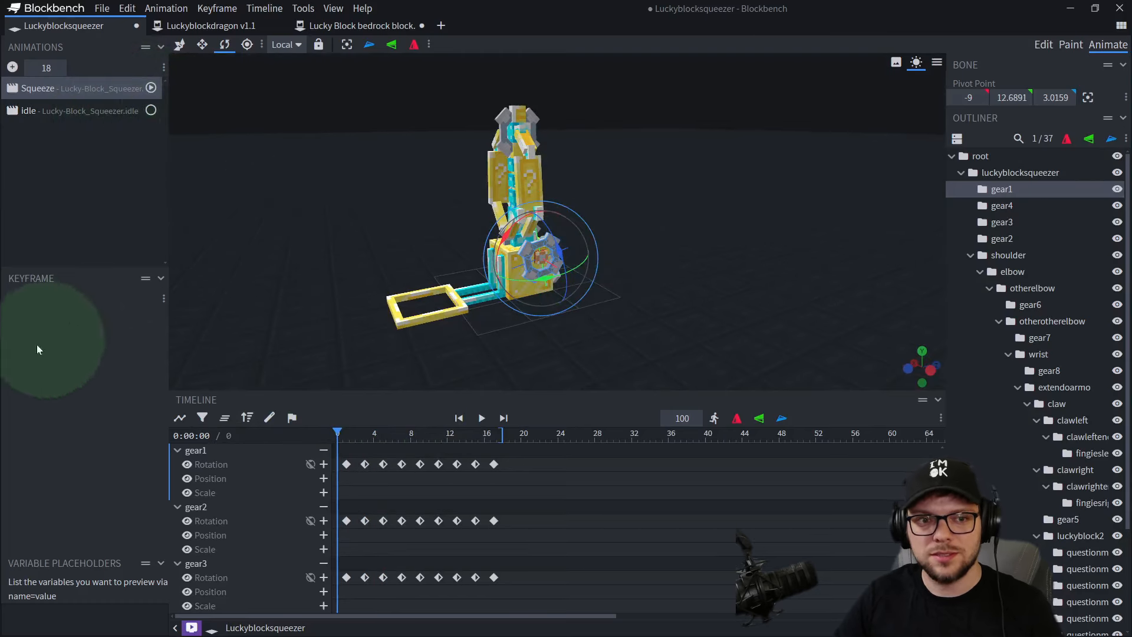
left_click_drag(232, 137, 249, 160)
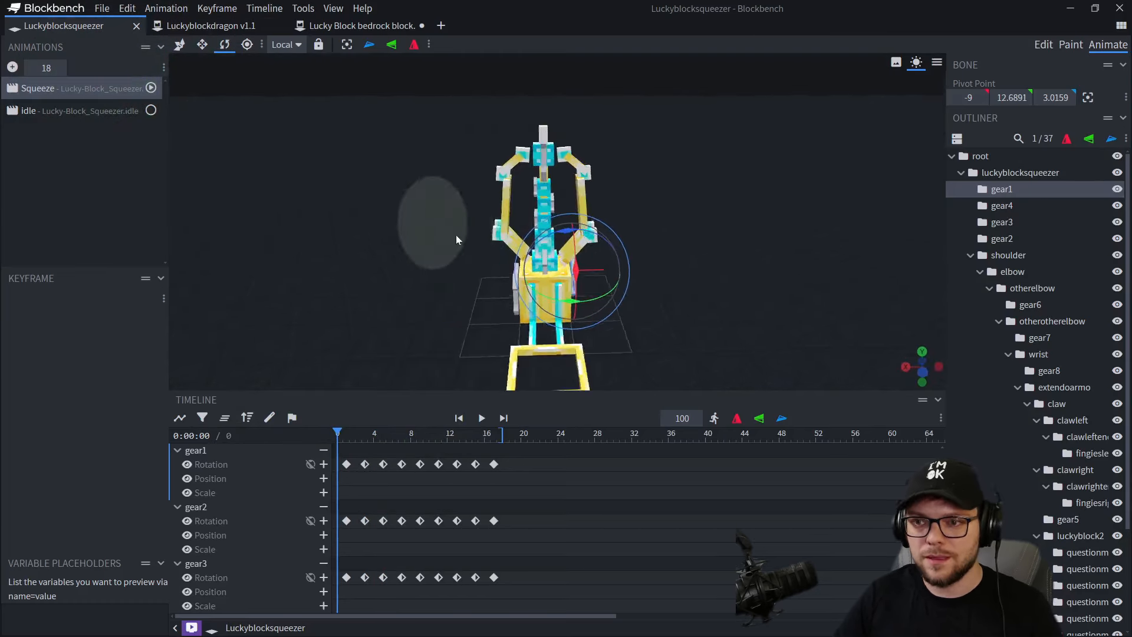
left_click_drag(456, 239, 348, 213)
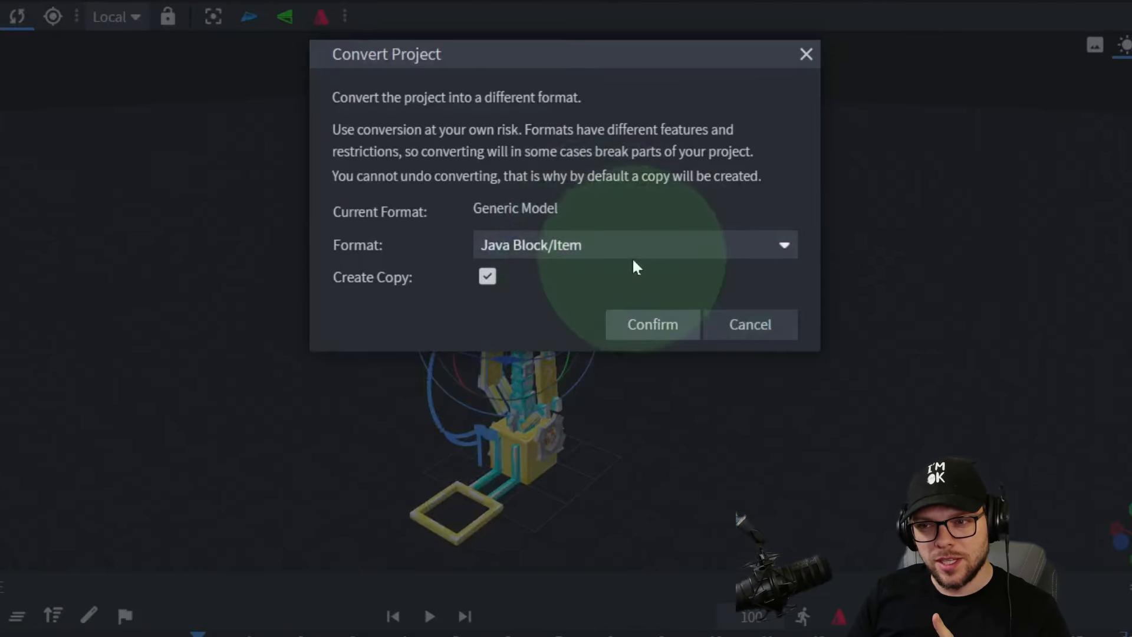
- Cancel the project conversion and close project settings without changes
left_click(752, 326)
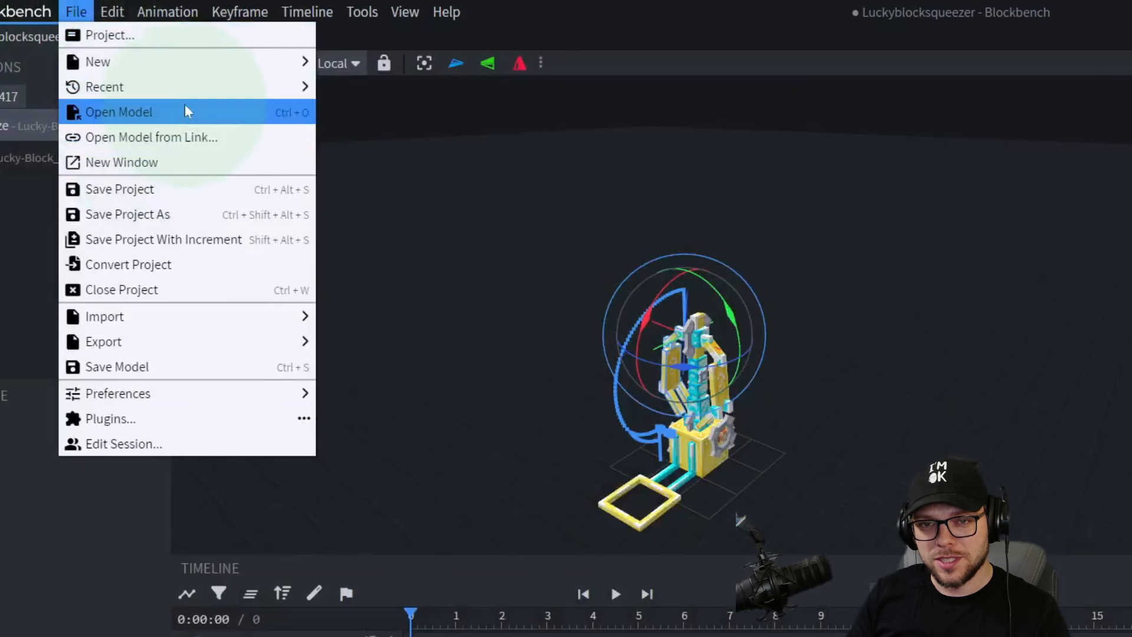
left_click(140, 35)
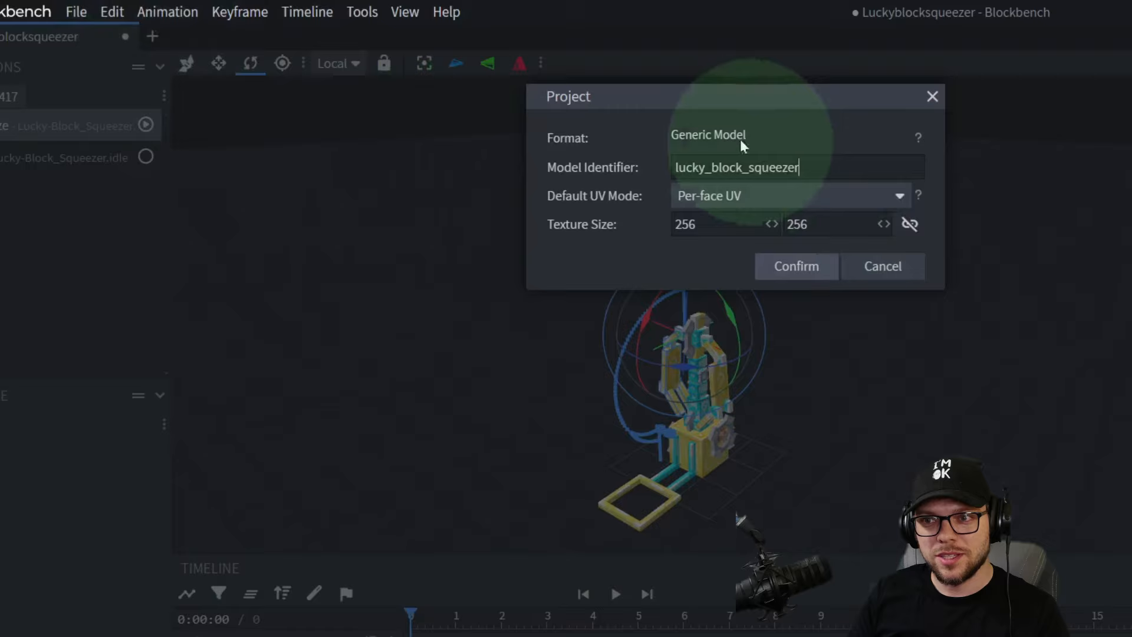
left_click(883, 260)
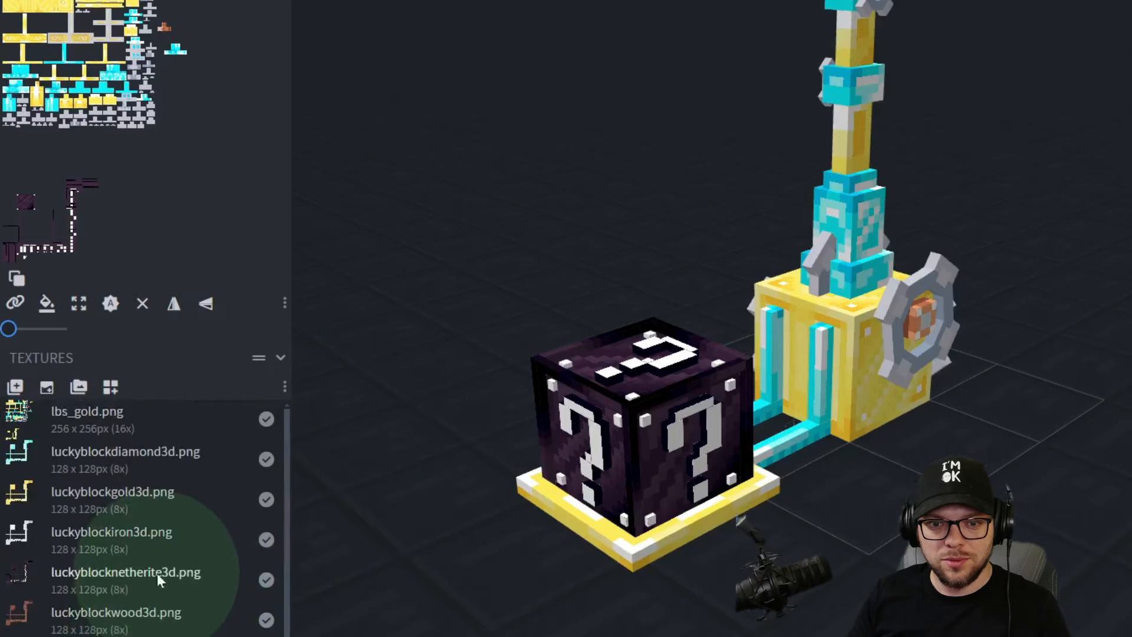
- Show the lucky block in the lbs_wood, lbs_iron and lbs_netherite textures, then lbs_diamond.png, and play
scroll(159, 580, "down", 2)
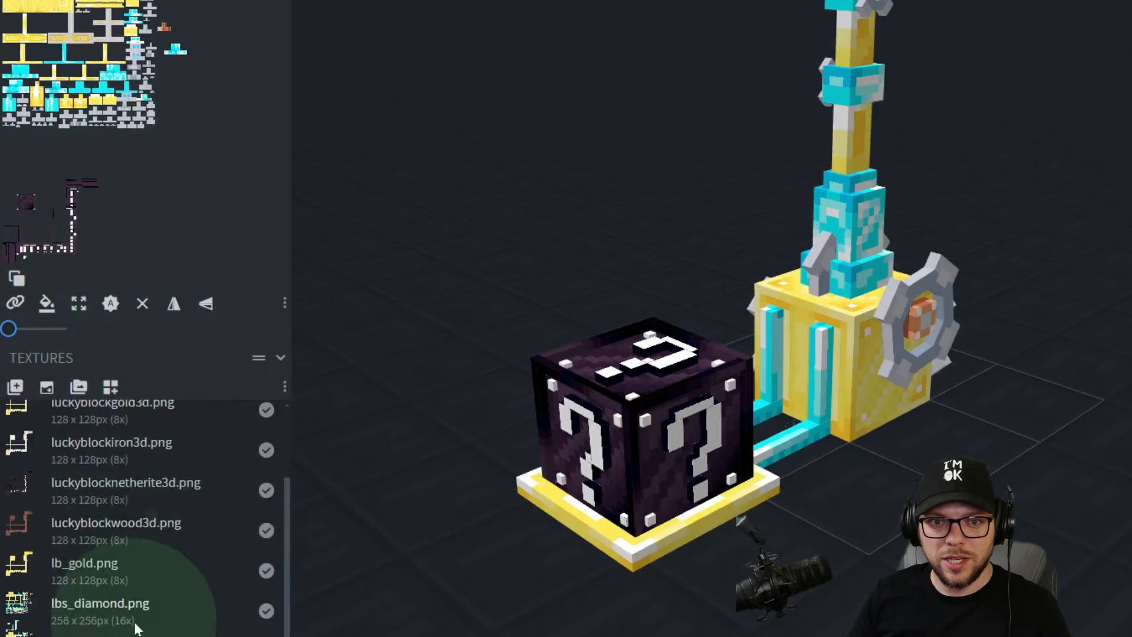
left_click(118, 609)
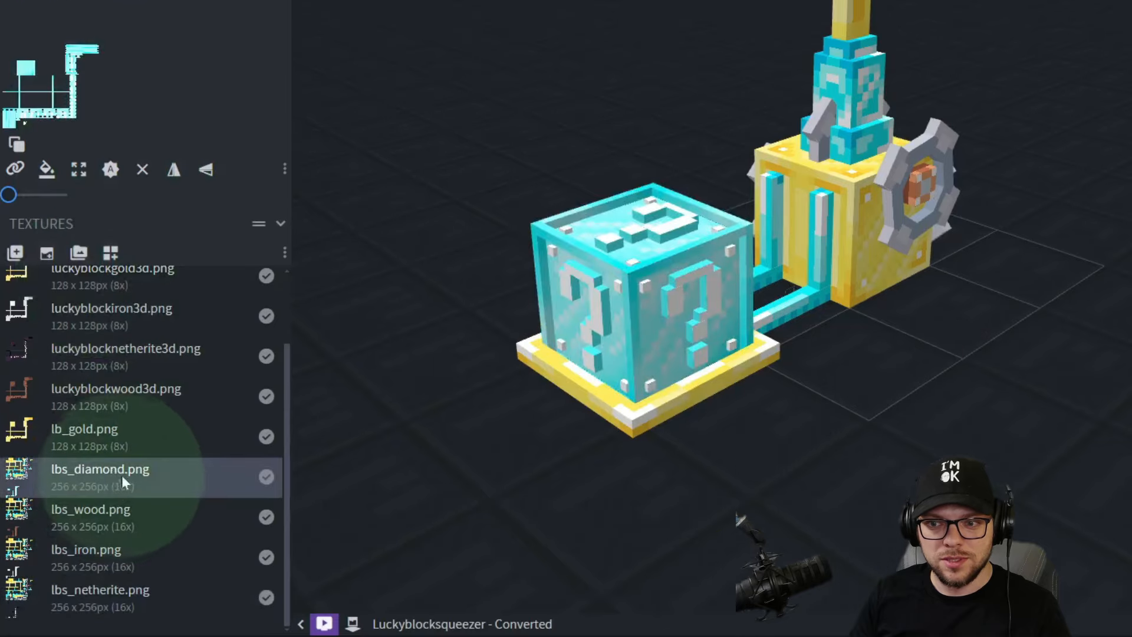
left_click(105, 512)
left_click(96, 549)
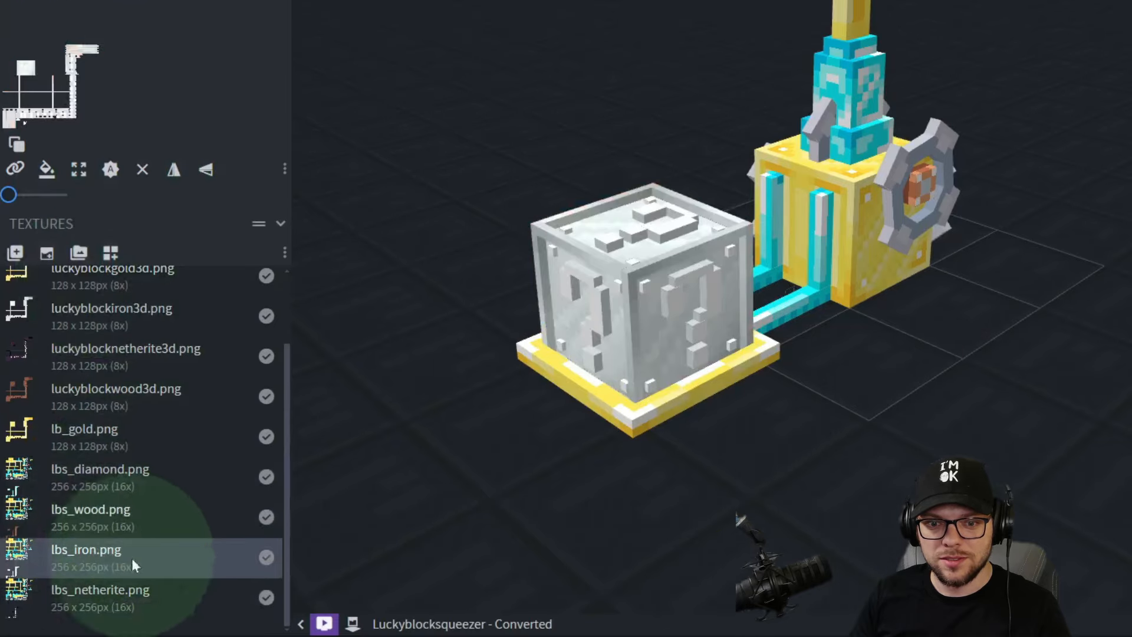
left_click(138, 592)
left_click(135, 480)
scroll(153, 327, "up", 2)
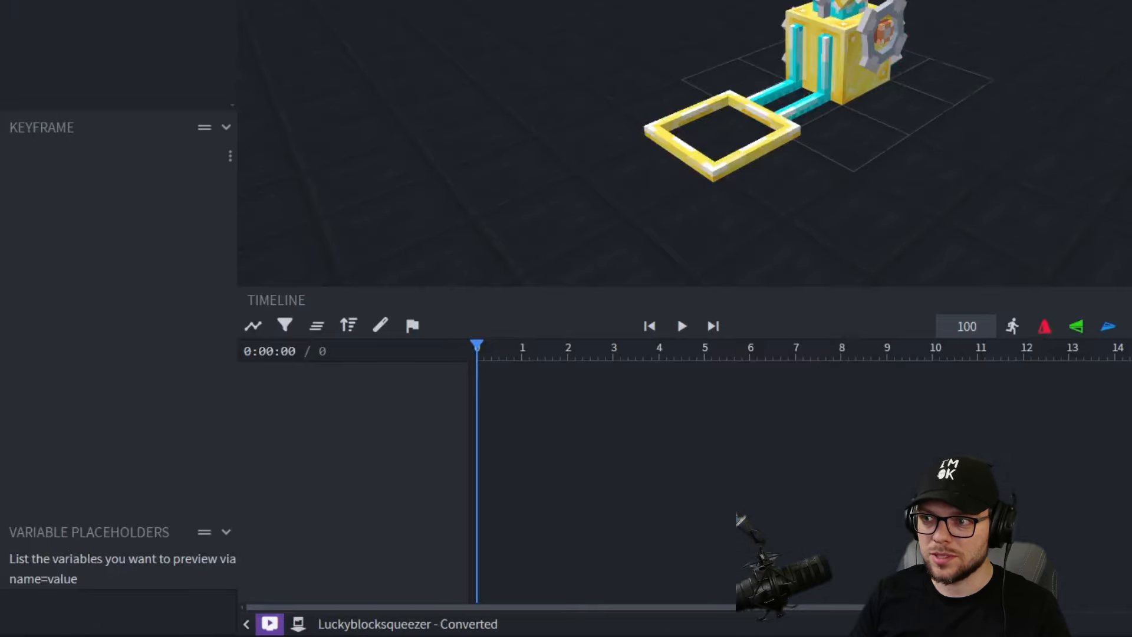
key("space")
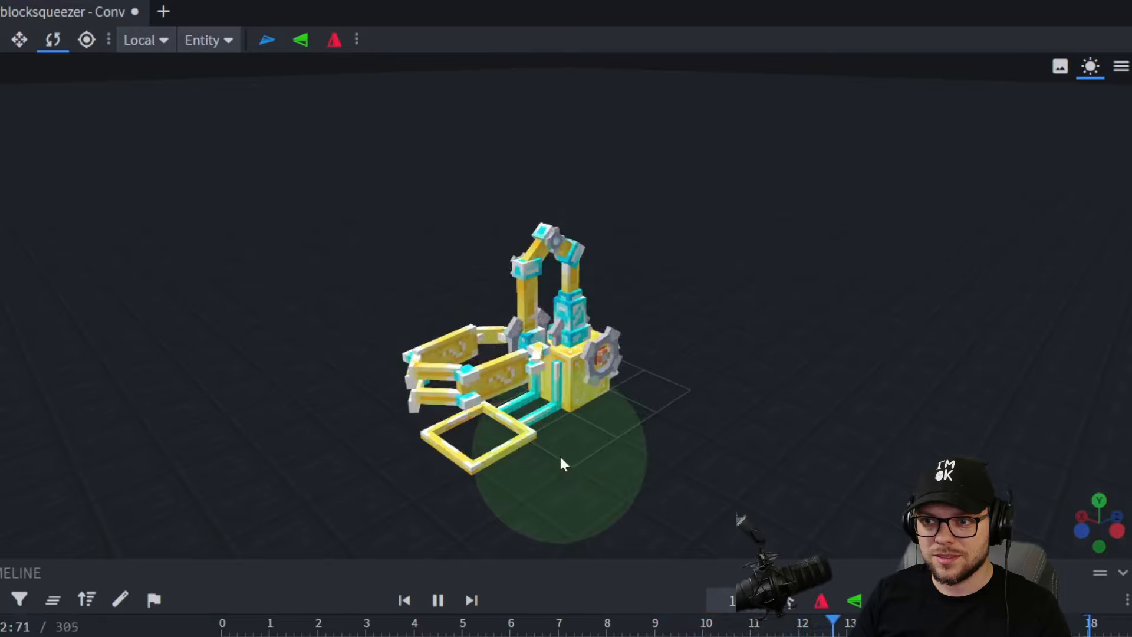
- Orbit to a low side view of the claw arm and pause the animation
left_click_drag(703, 301, 617, 275)
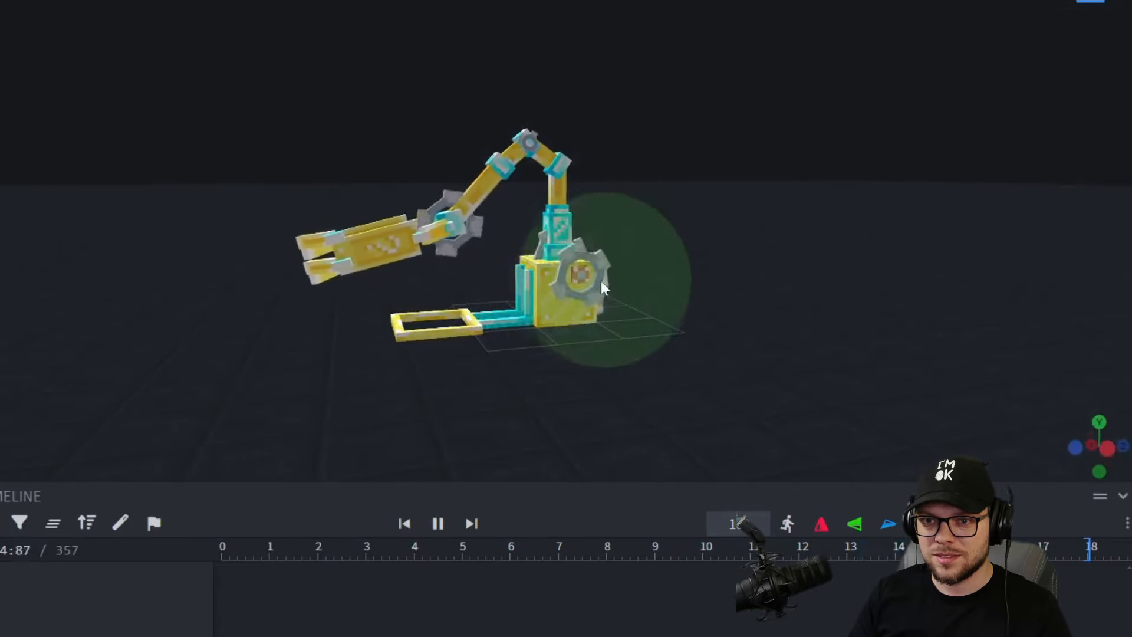
key("space")
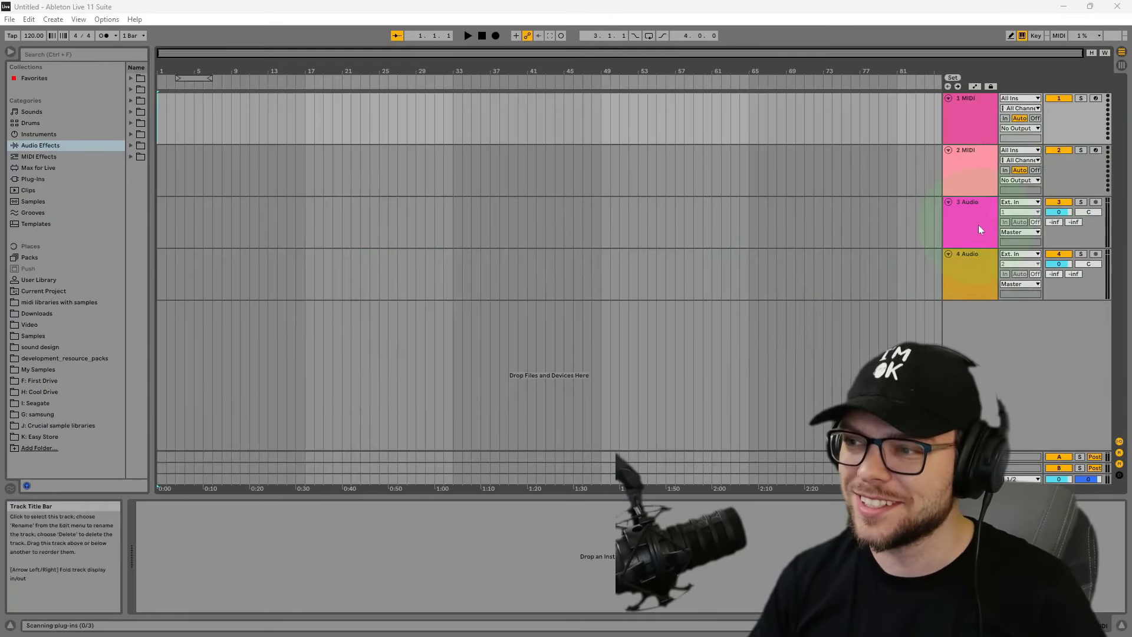
- Delete both MIDI tracks and the 2 Audio track from the set
left_click(980, 229)
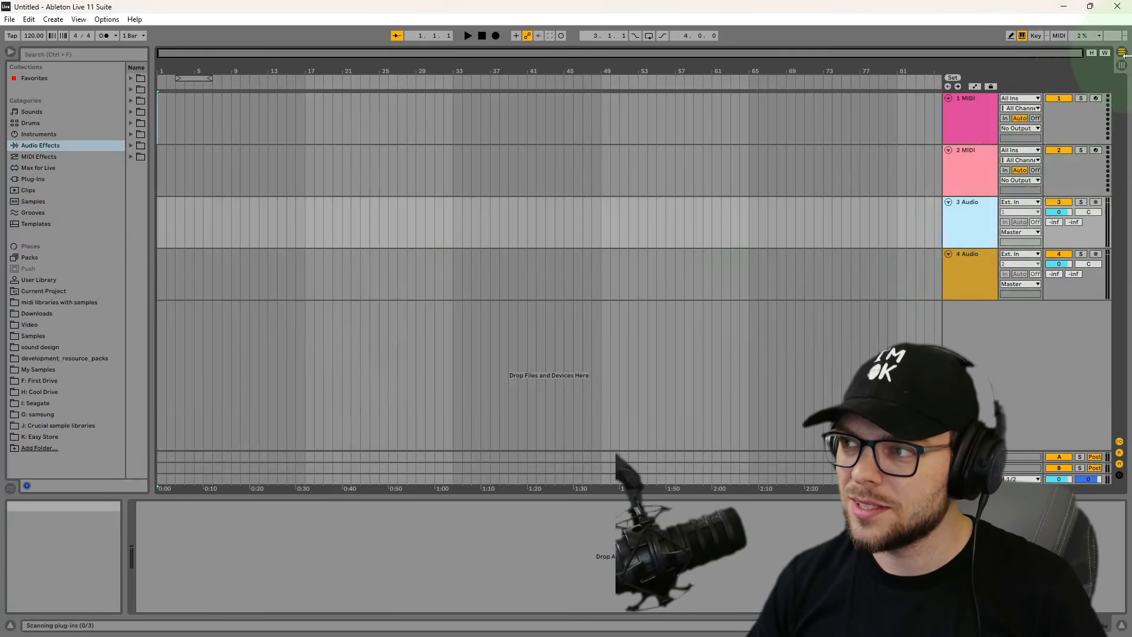
left_click_drag(190, 63, 200, 68)
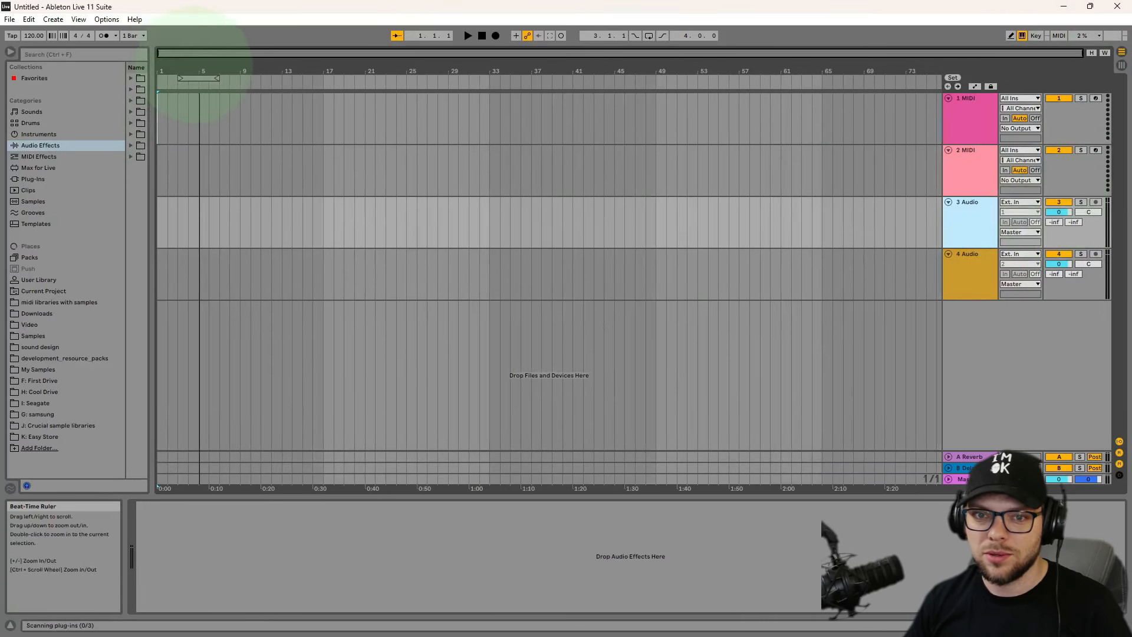
left_click(975, 158)
key("Delete")
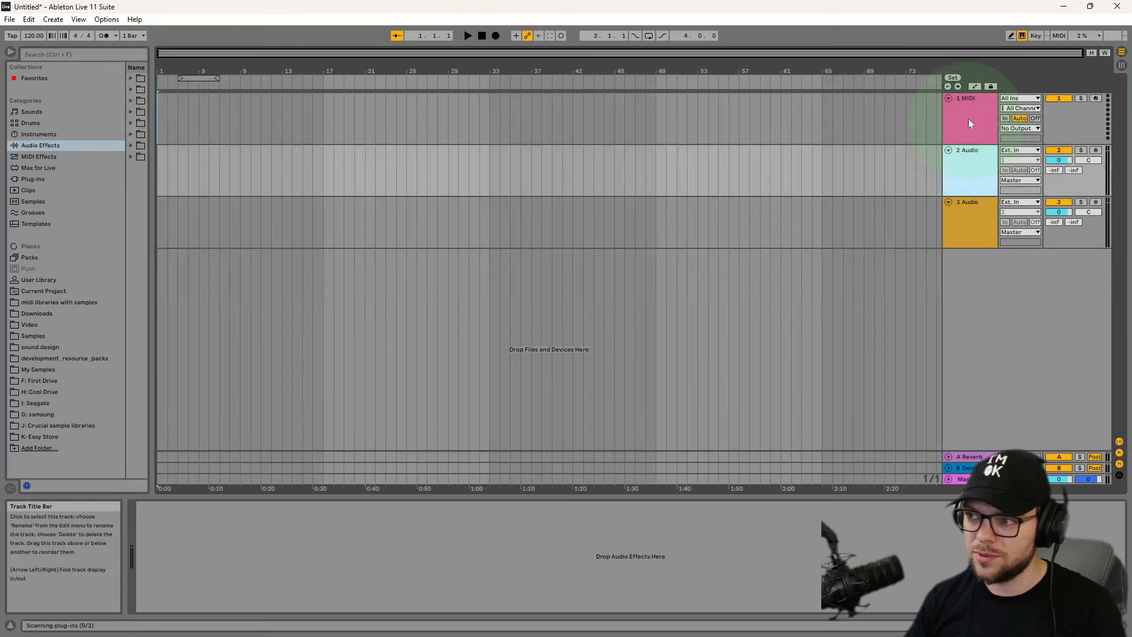
left_click(968, 119)
key("Delete")
left_click(967, 154)
key("Delete")
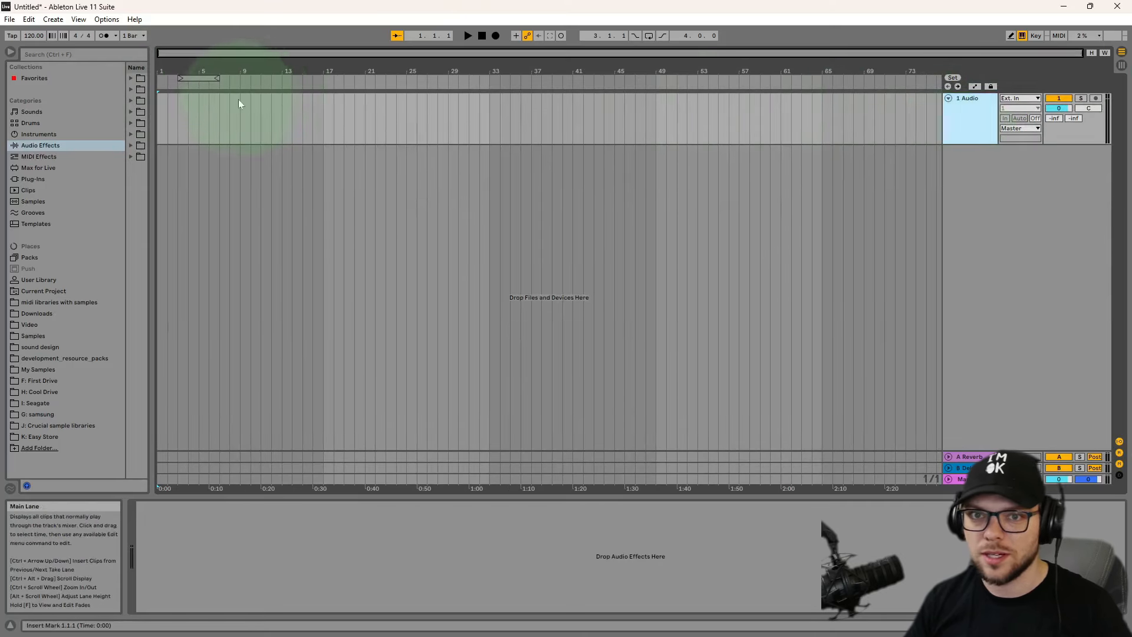
- Confirm the remaining track's input type stays on Ext. In
left_click(1032, 98)
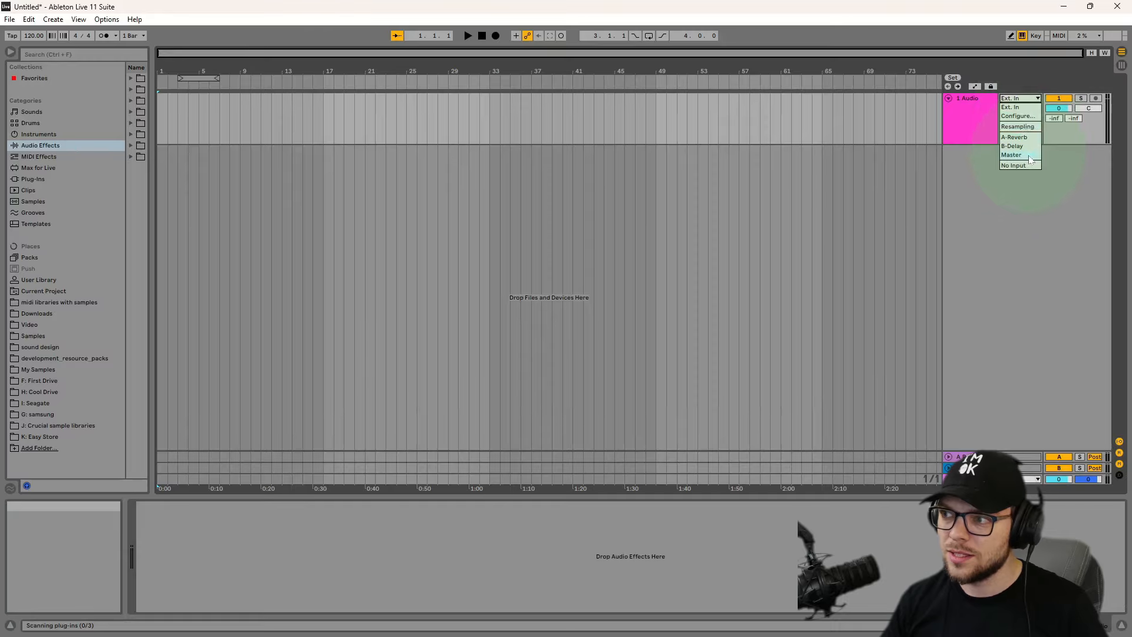
left_click(967, 192)
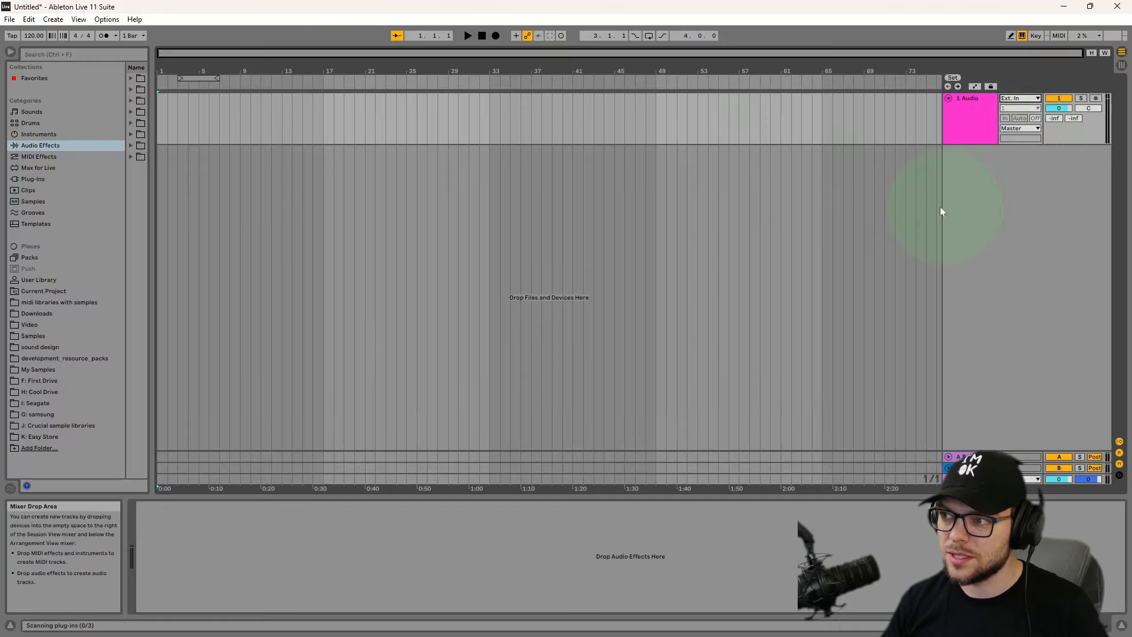
left_click(98, 22)
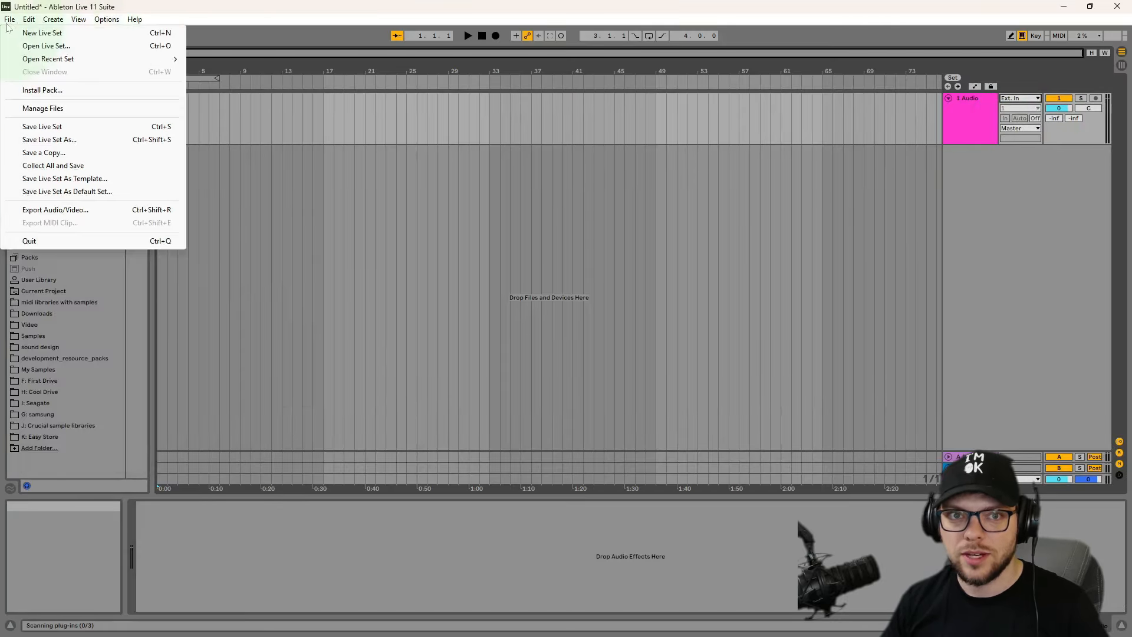
- Set the Preferences audio input device to Mic In (Elgato Wave:XLR) DX
left_click(10, 21)
left_click(106, 22)
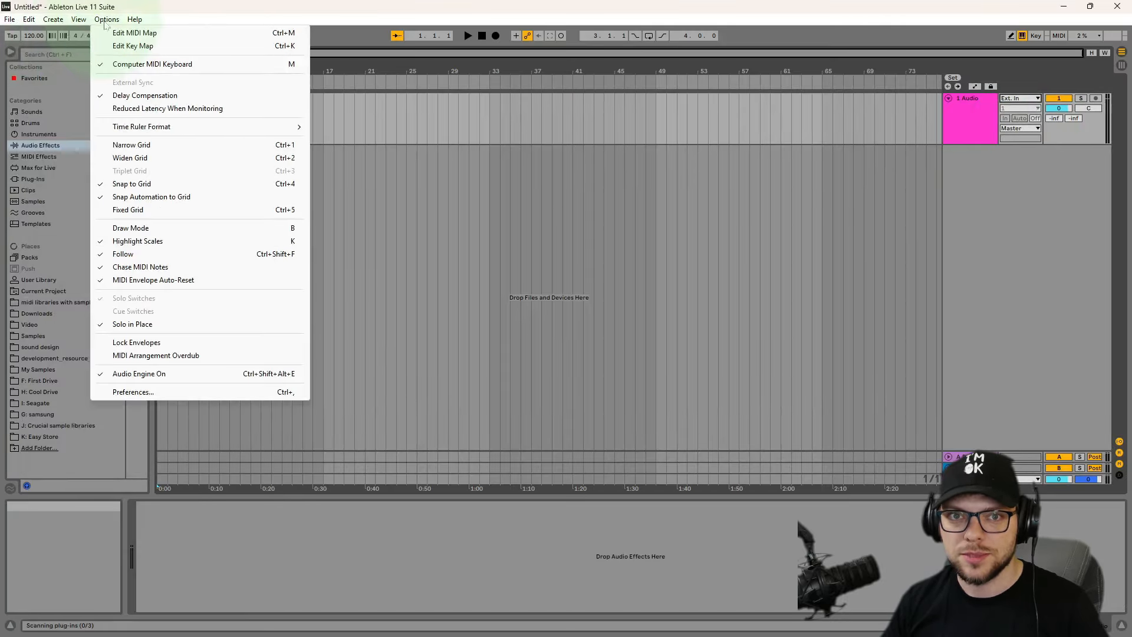
left_click(131, 392)
left_click(660, 195)
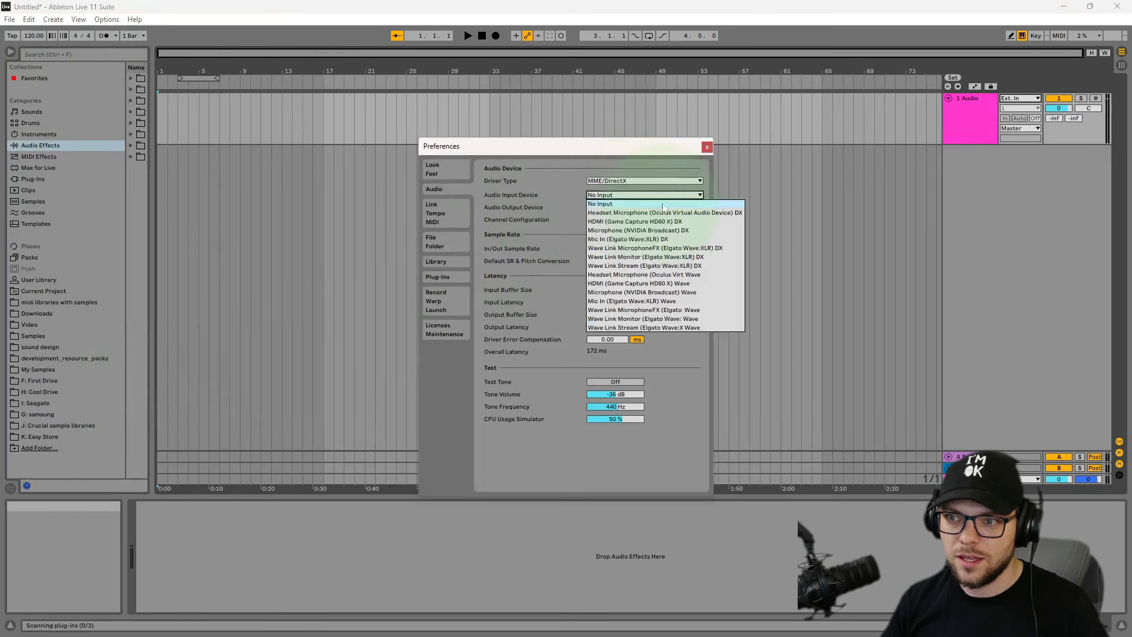
left_click(663, 239)
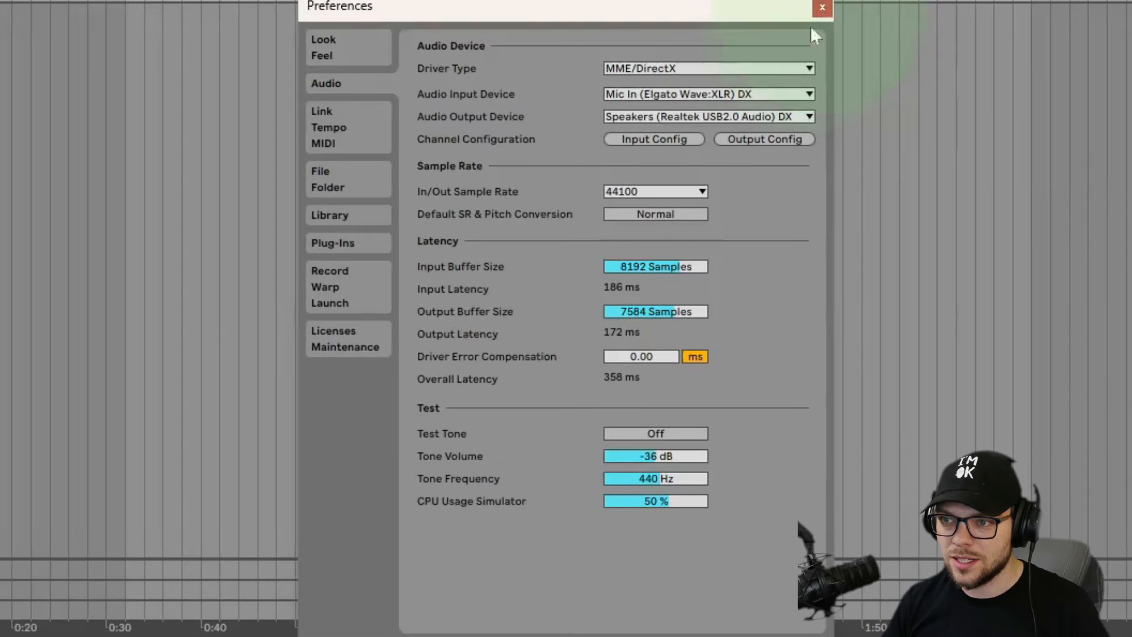
left_click(820, 9)
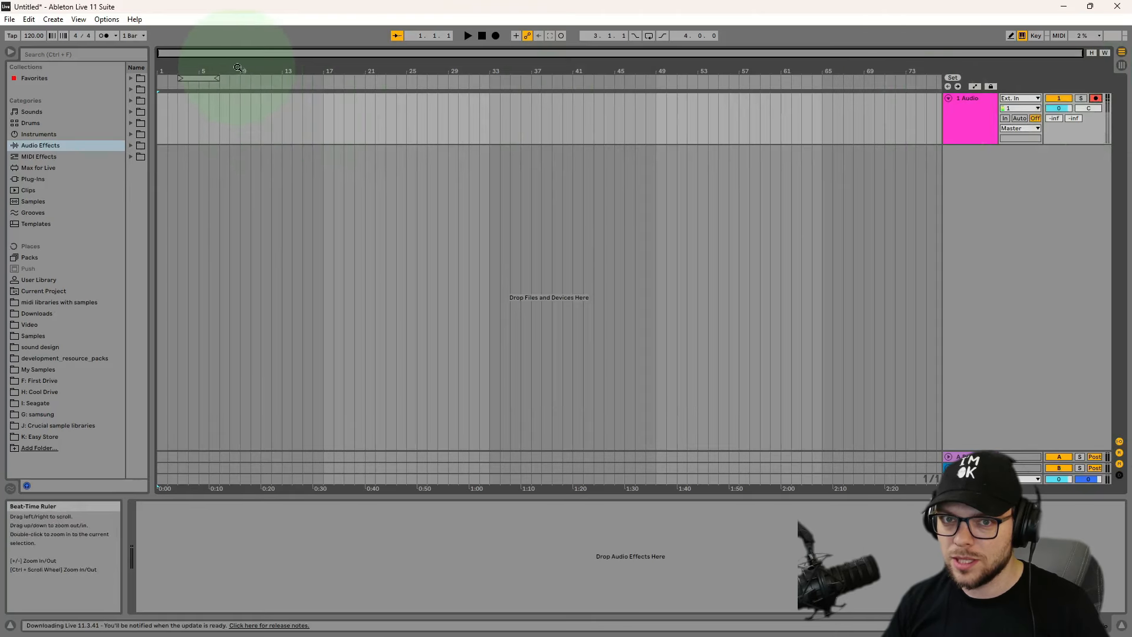
- Route 1 Audio's output to Sends Only and start recording from bar 1
left_click(1029, 129)
left_click(1011, 156)
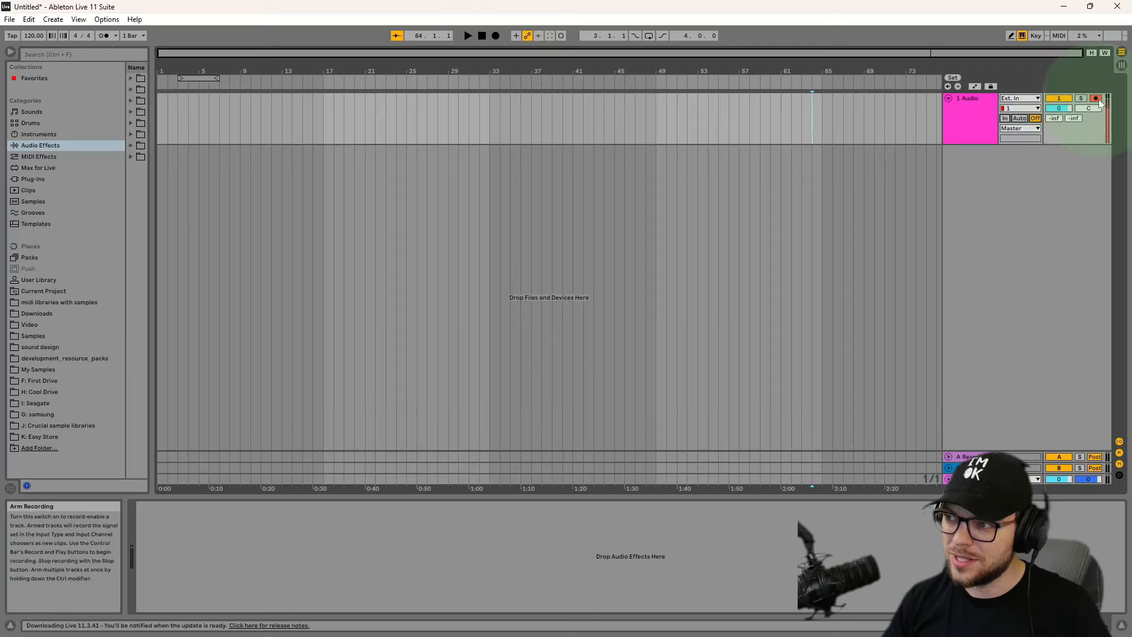
left_click(1022, 128)
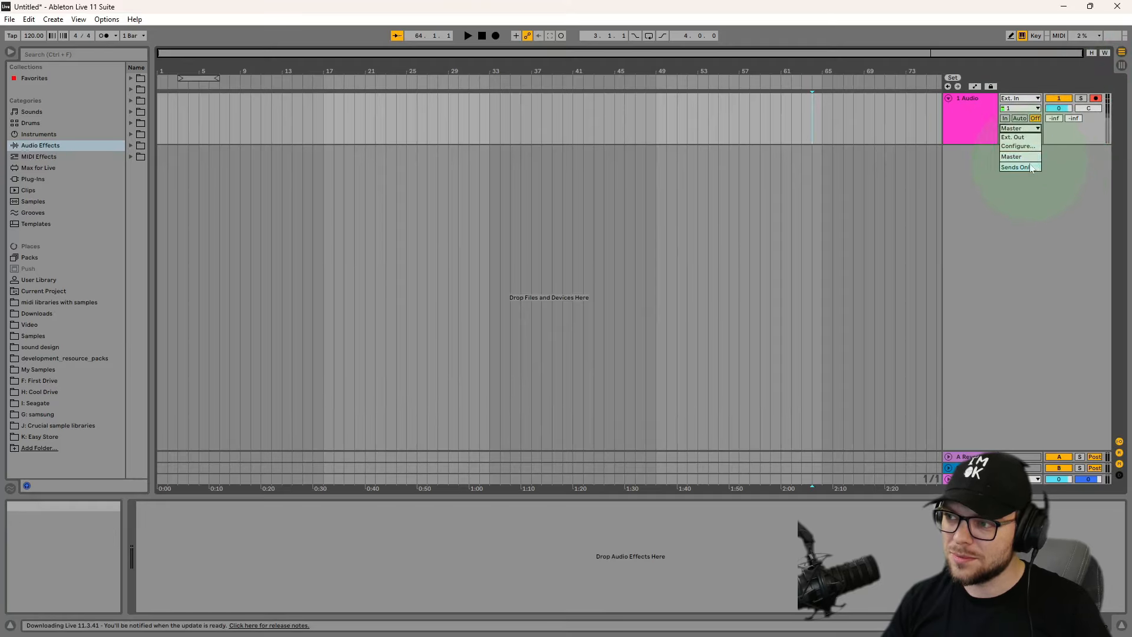
left_click(1030, 168)
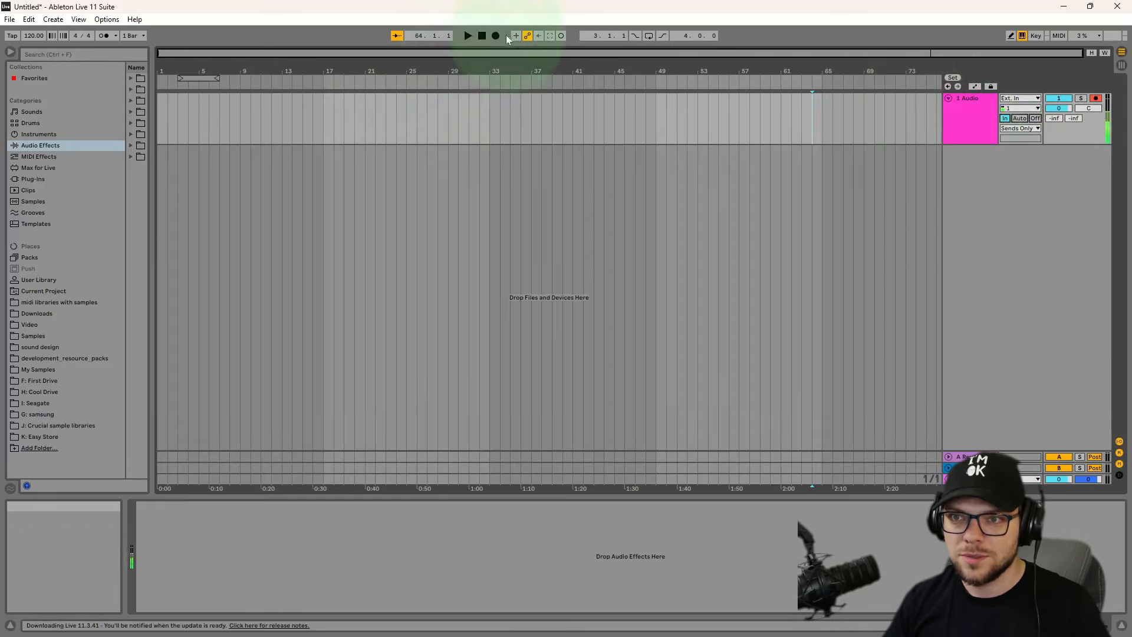
left_click(175, 111)
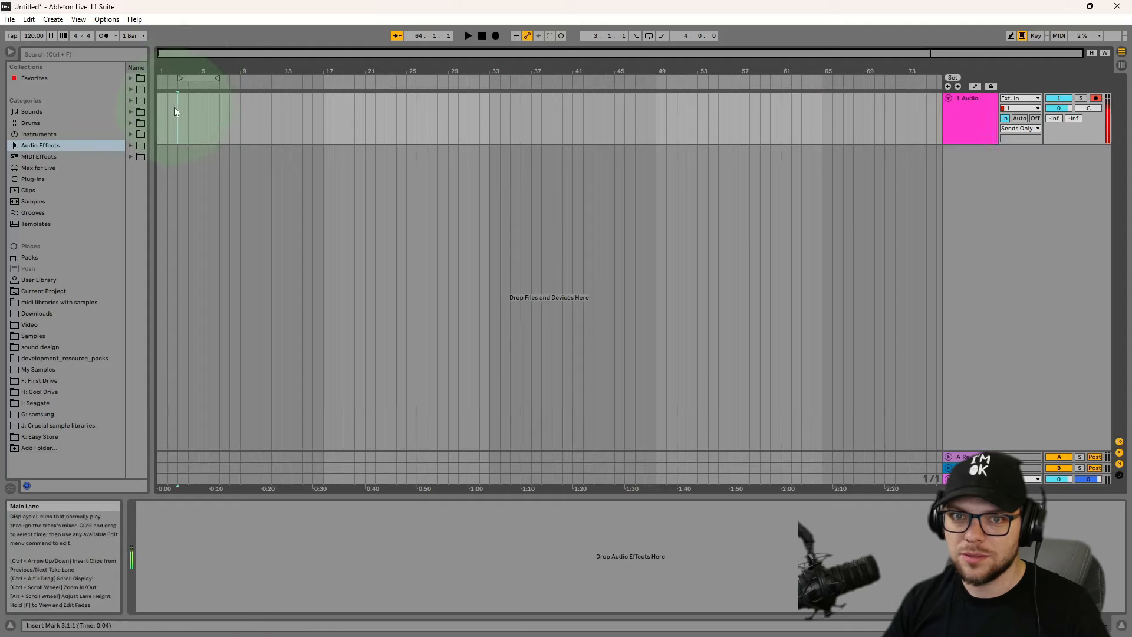
left_click(496, 36)
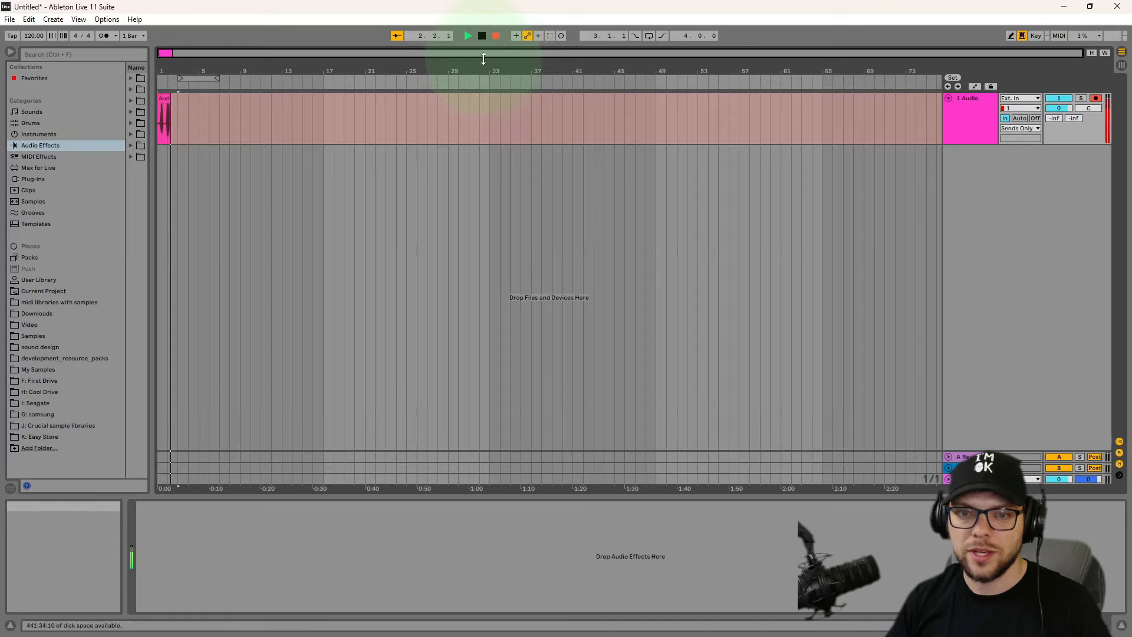
- Stop the test take, lower 1 Audio's volume to -6.0 dB, and record a new take from the start
left_click(495, 36)
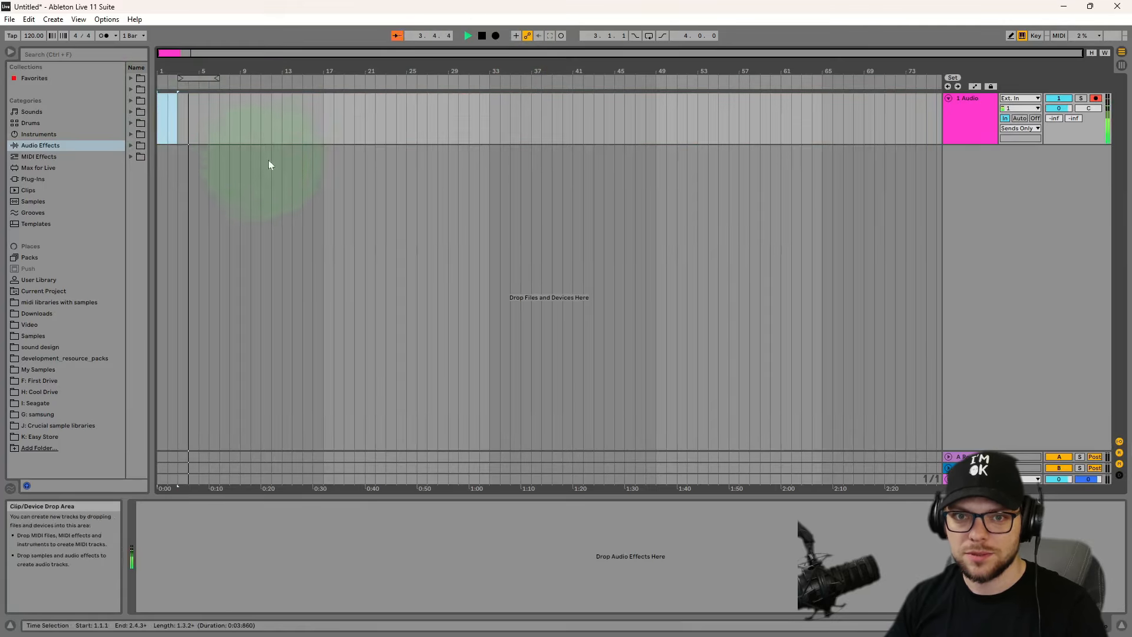
left_click(972, 112)
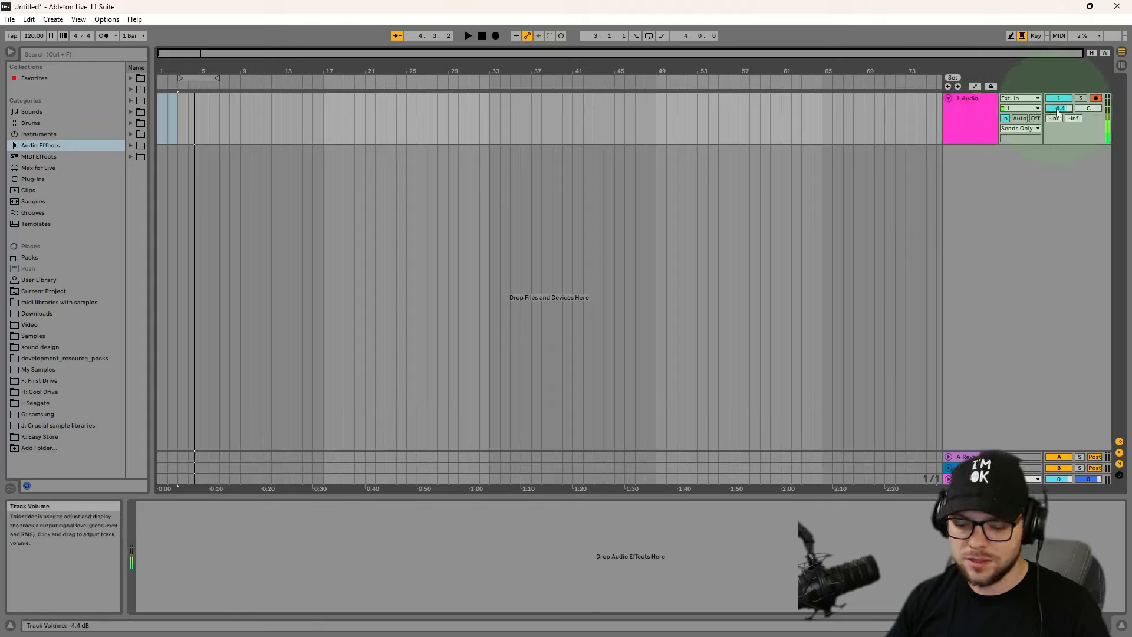
left_click_drag(1048, 112, 1044, 113)
left_click(978, 123)
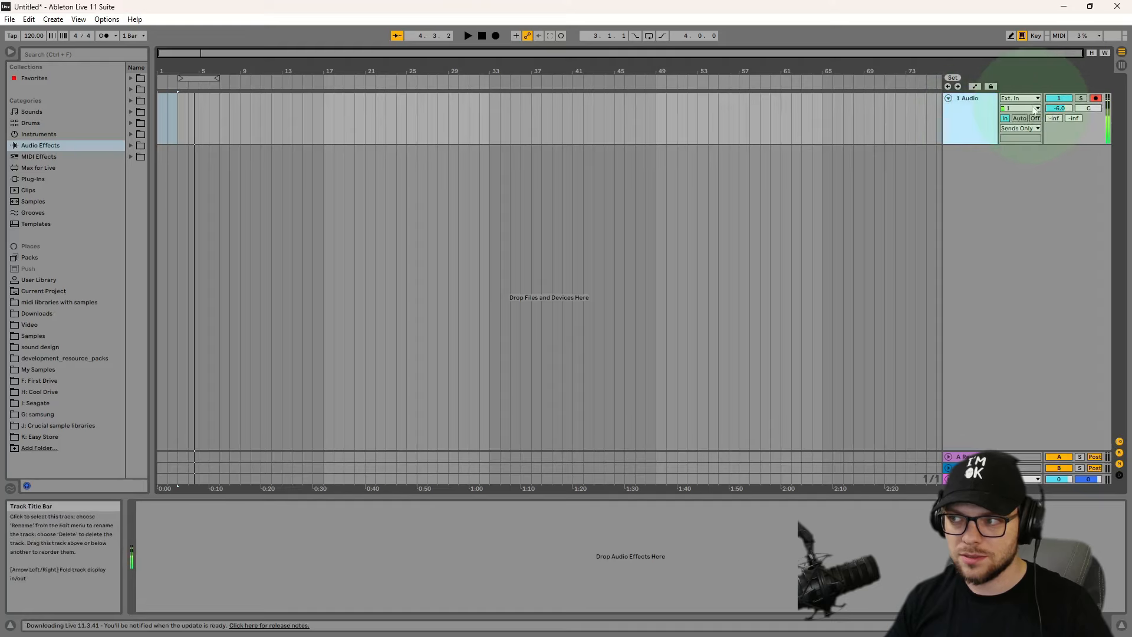
left_click(479, 37)
left_click(496, 37)
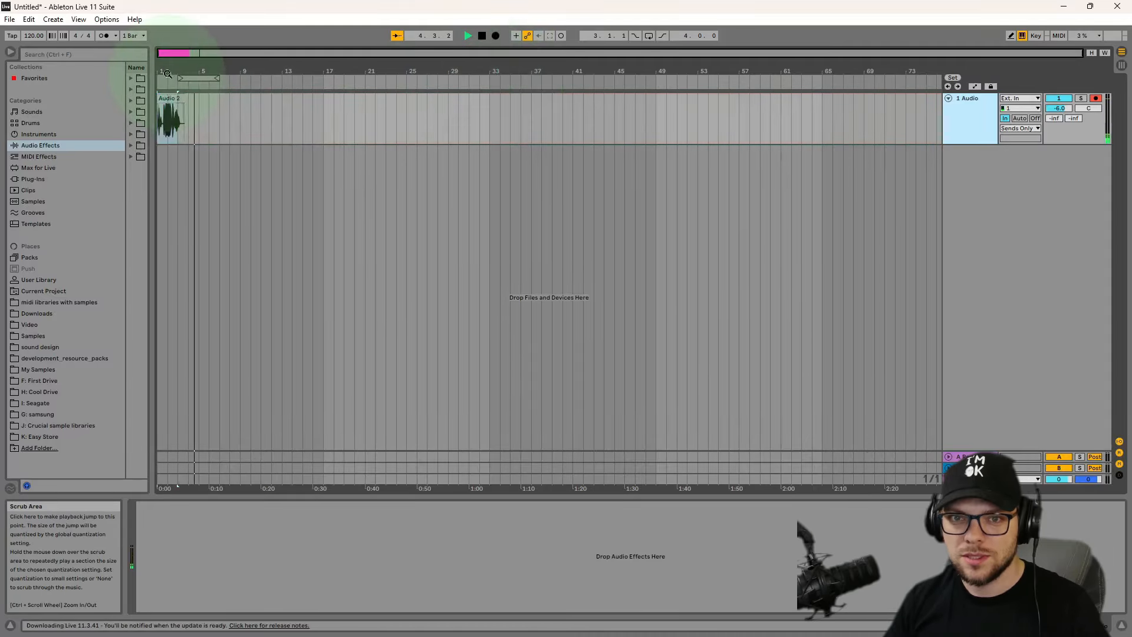
- Inspect the recorded waveform, delete the Audio 2 clip, and select bar 1 to 4.3.1
left_click_drag(168, 73, 168, 124)
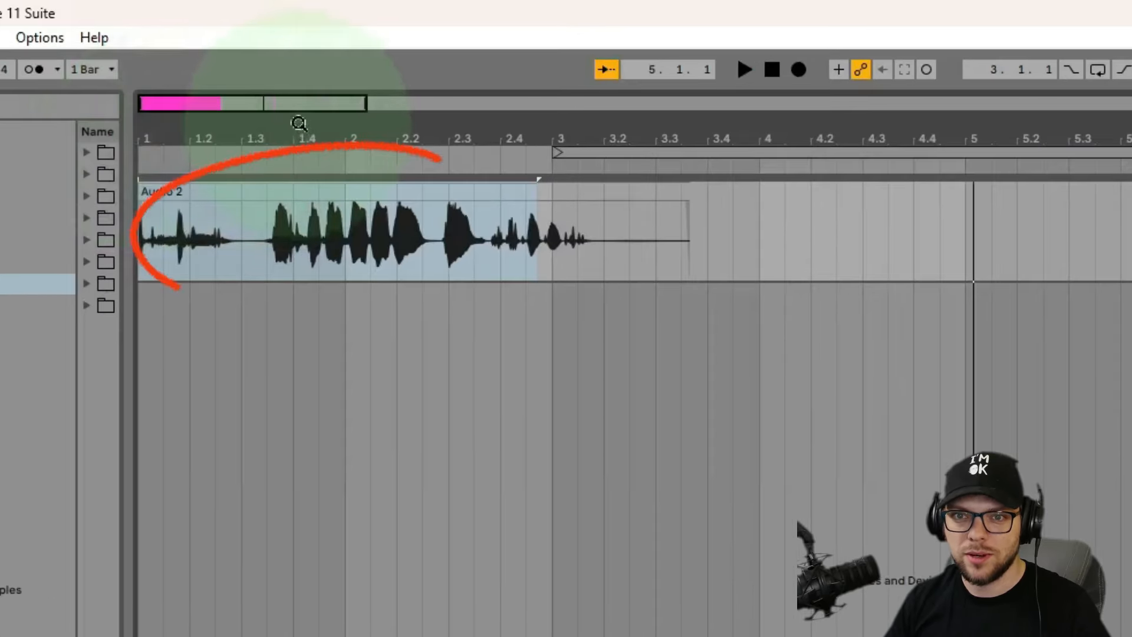
left_click_drag(268, 89, 176, 124)
left_click(177, 114)
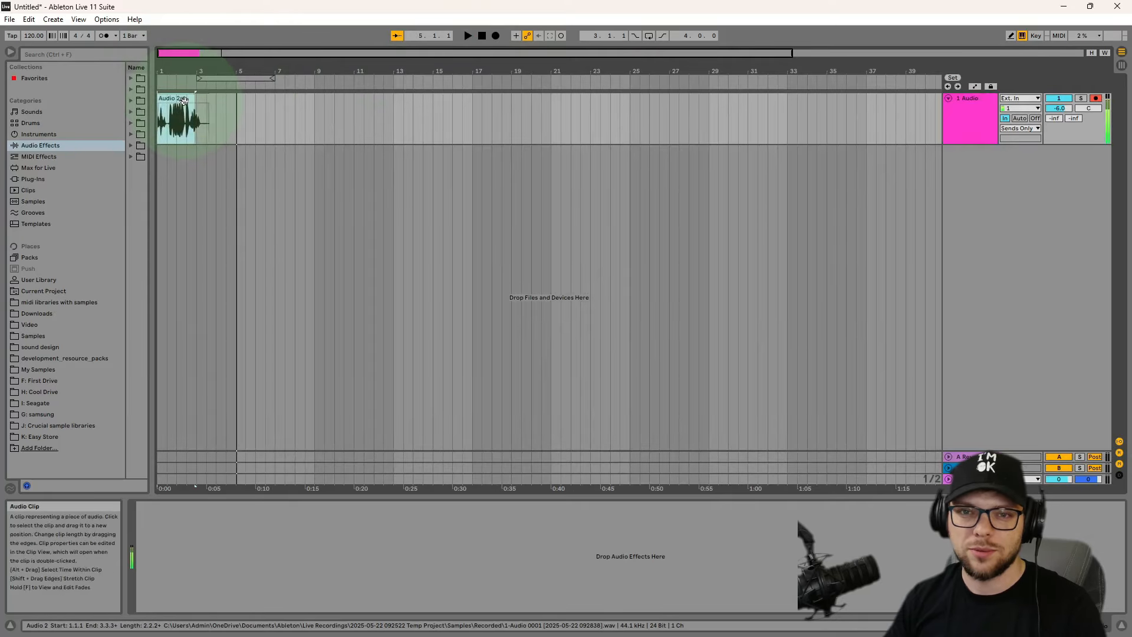
key("Delete")
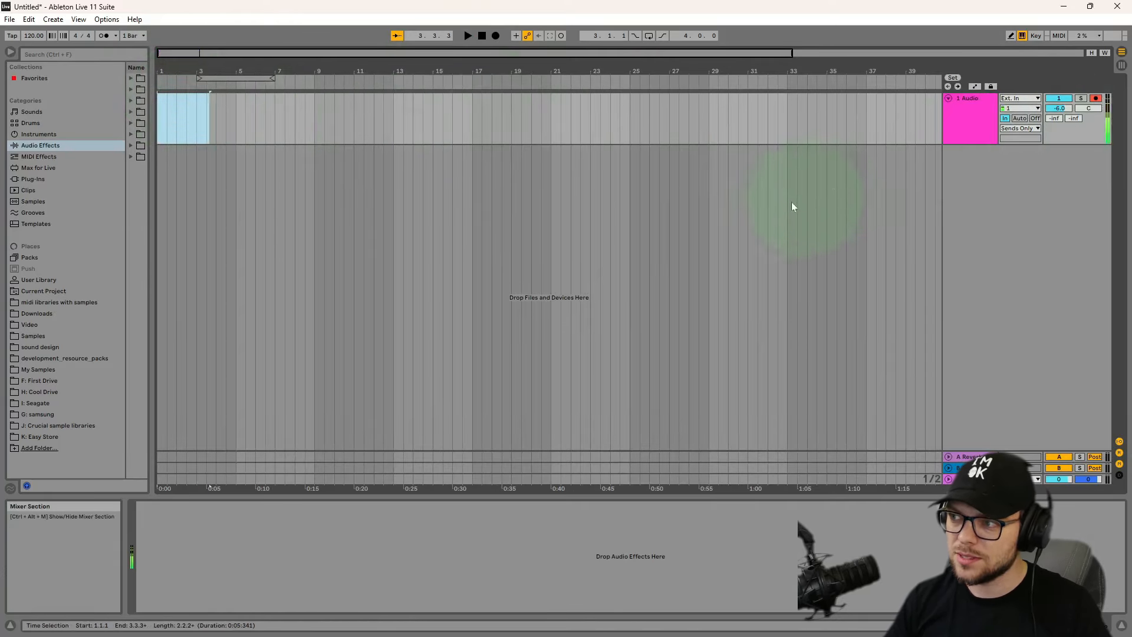
left_click_drag(233, 111, 150, 101)
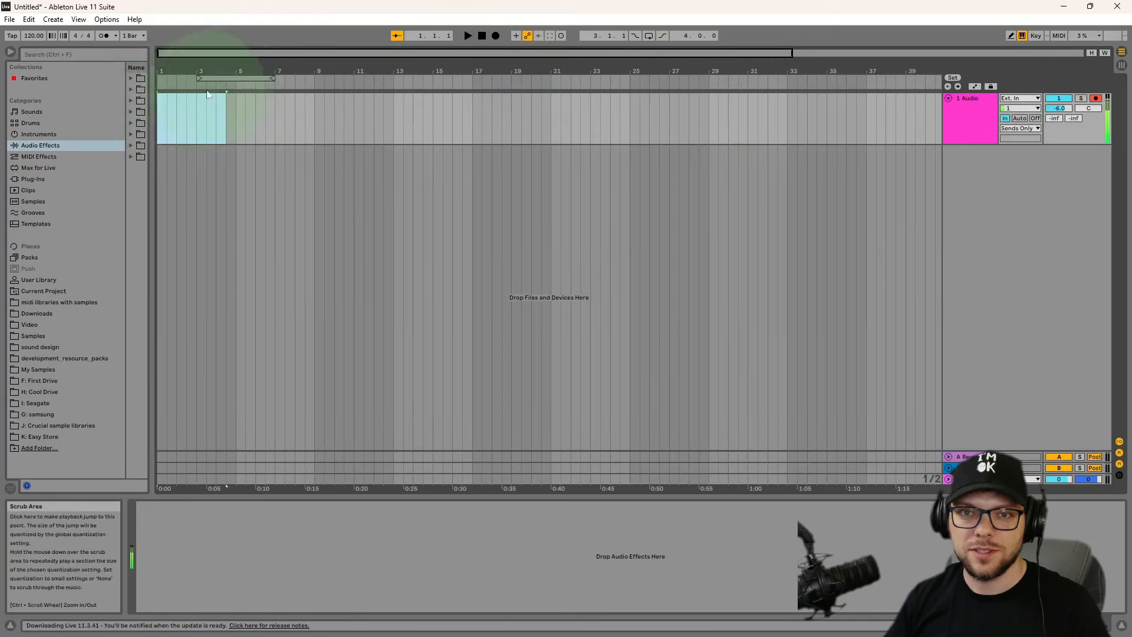
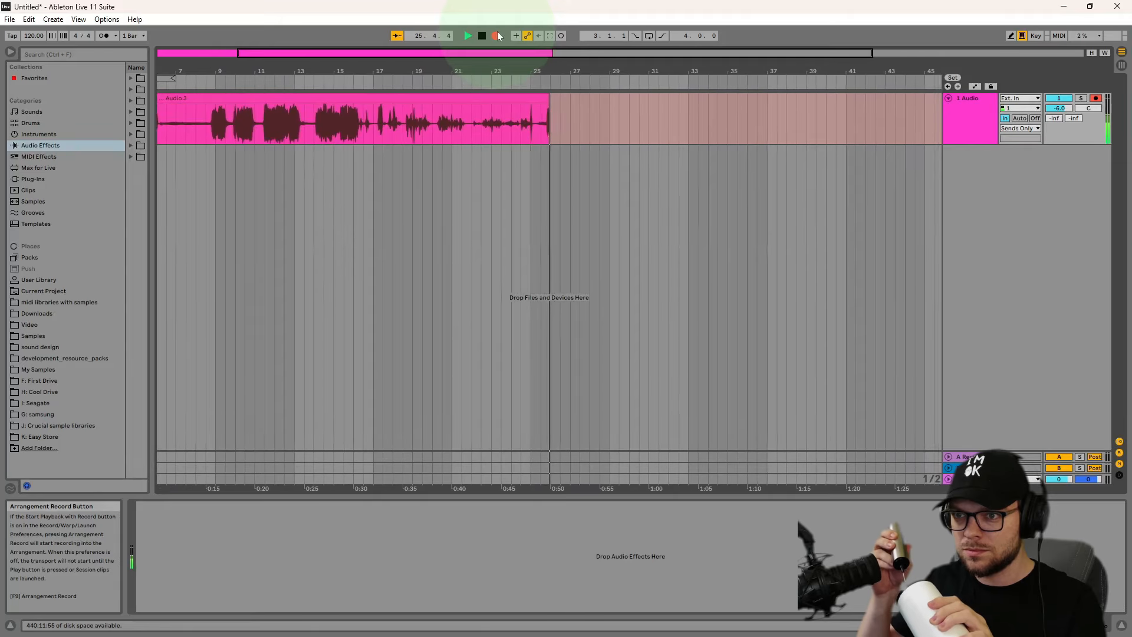
- End the first voice take's recording and place the start marker at bar 29, halting playback
left_click(497, 35)
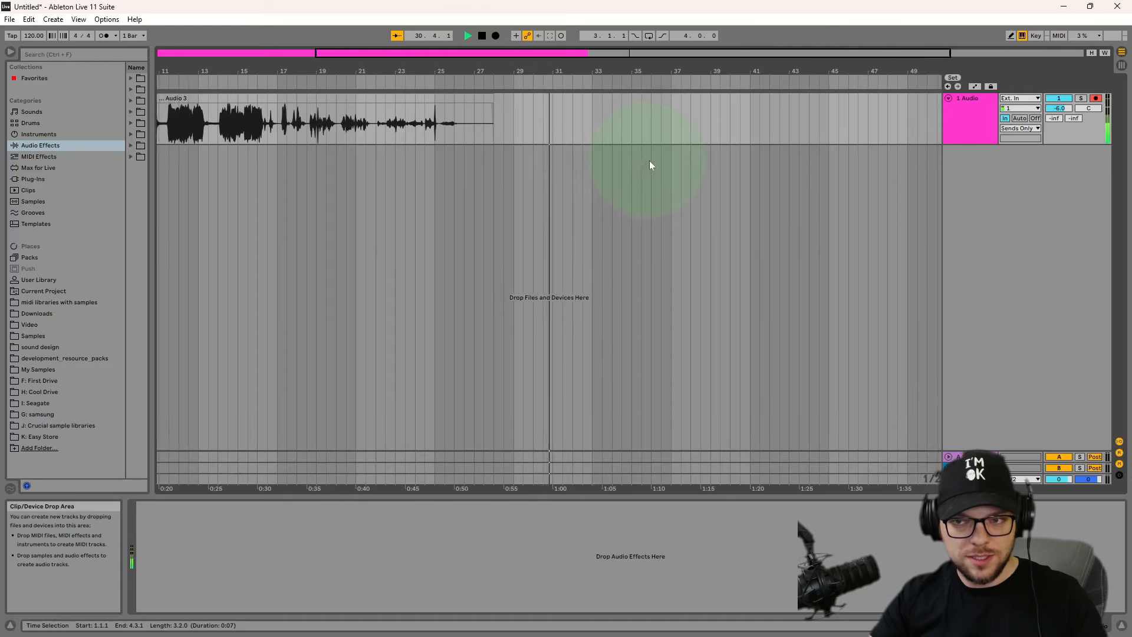
left_click(494, 101)
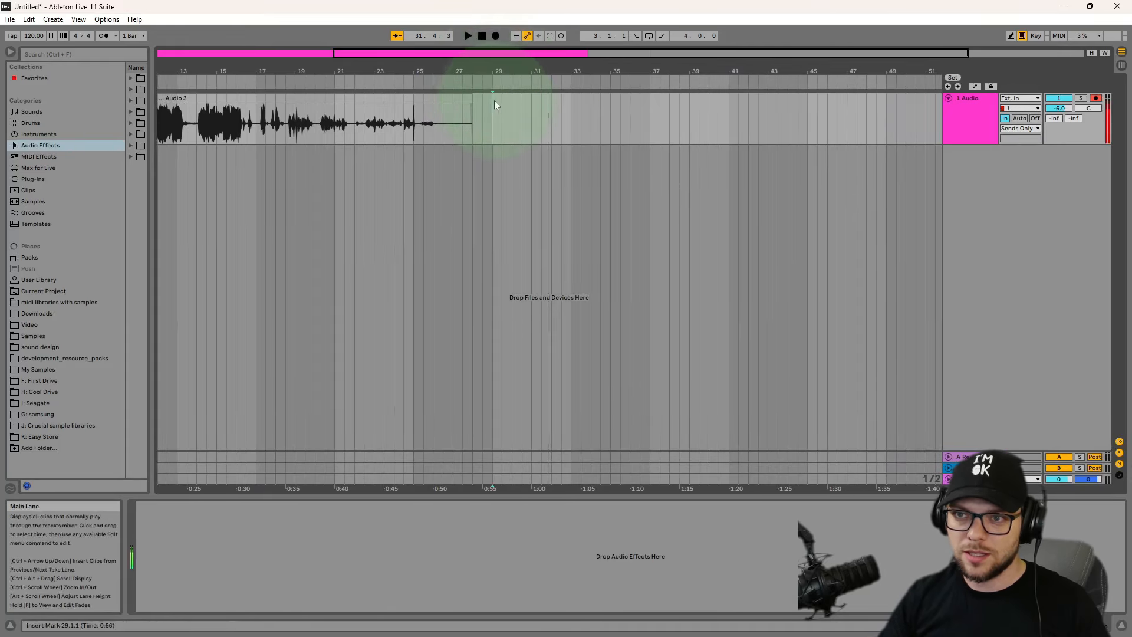
key("space")
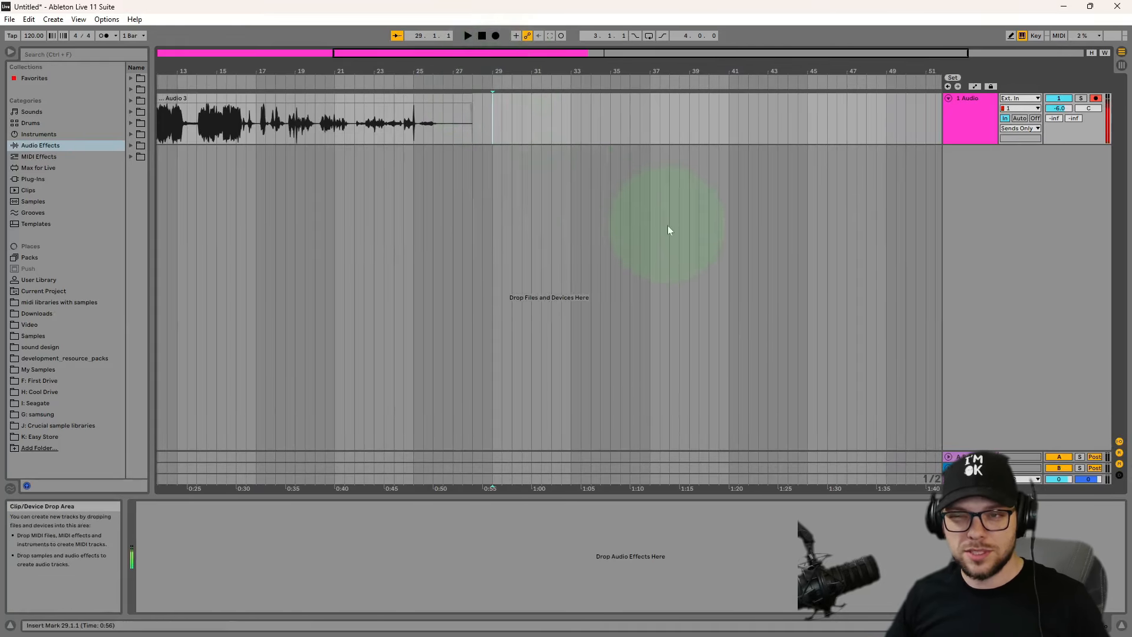
left_click(495, 39)
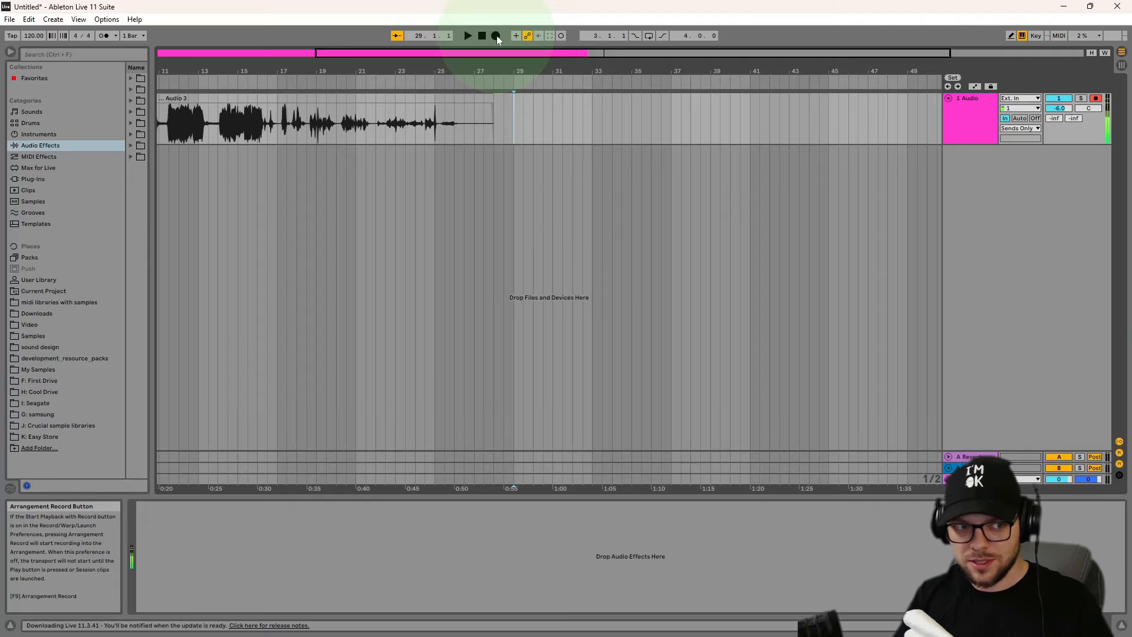
- Record the second voice take, Audio 2, from bar 29 to about bar 57, then view both takes
left_click(497, 36)
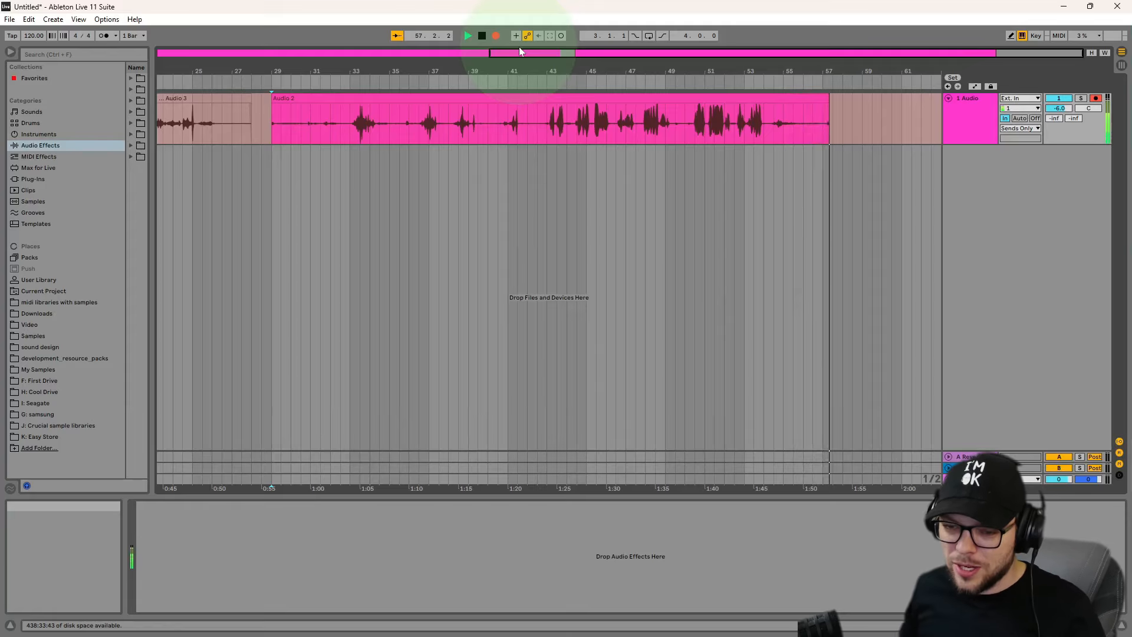
left_click(492, 36)
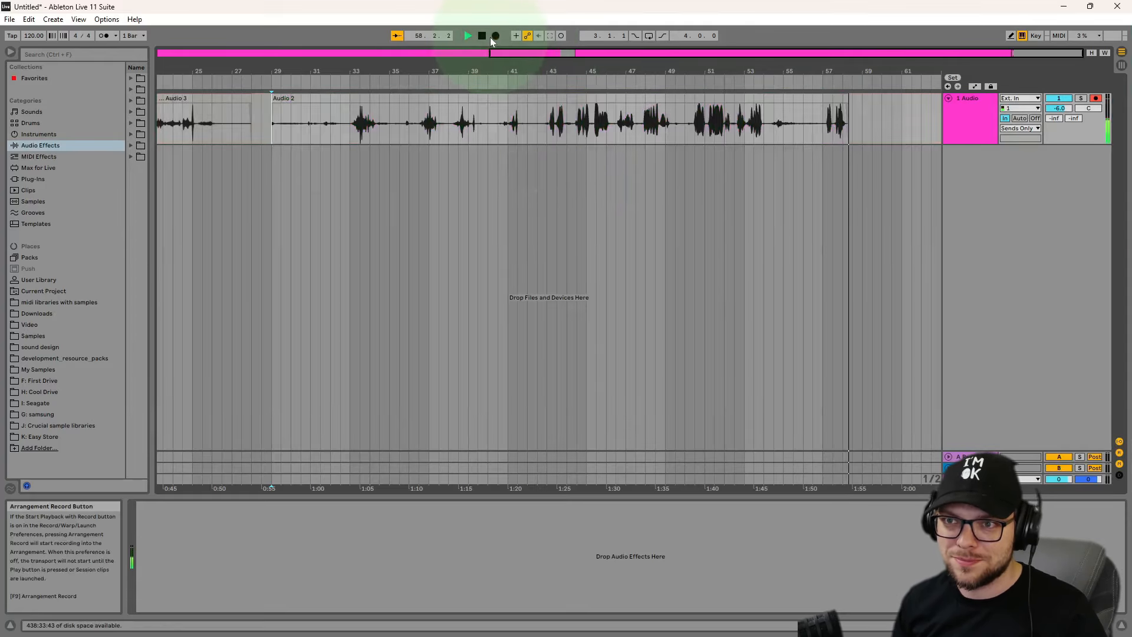
left_click(481, 36)
left_click(587, 211)
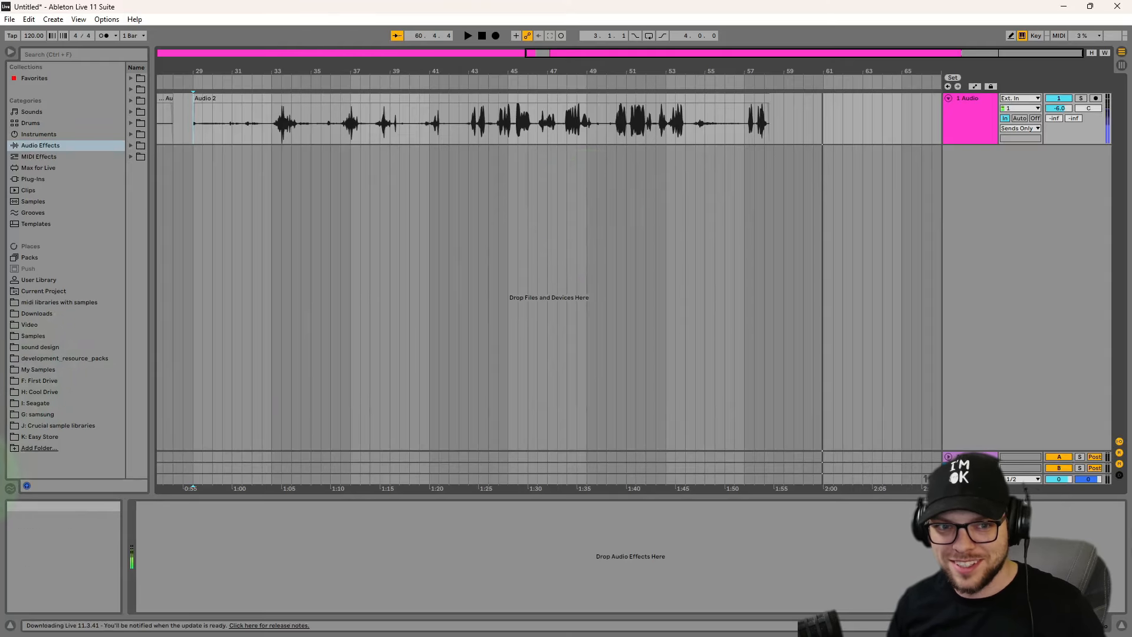
left_click(640, 302)
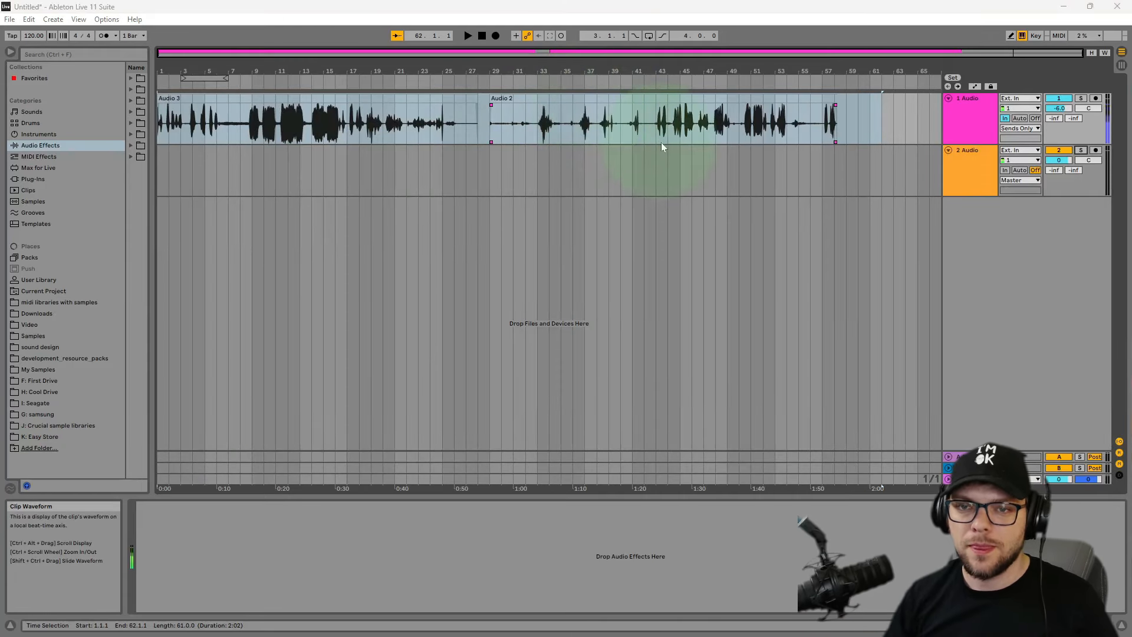
- Arm track 1 and record a short extra take at bar 59
left_click(847, 109)
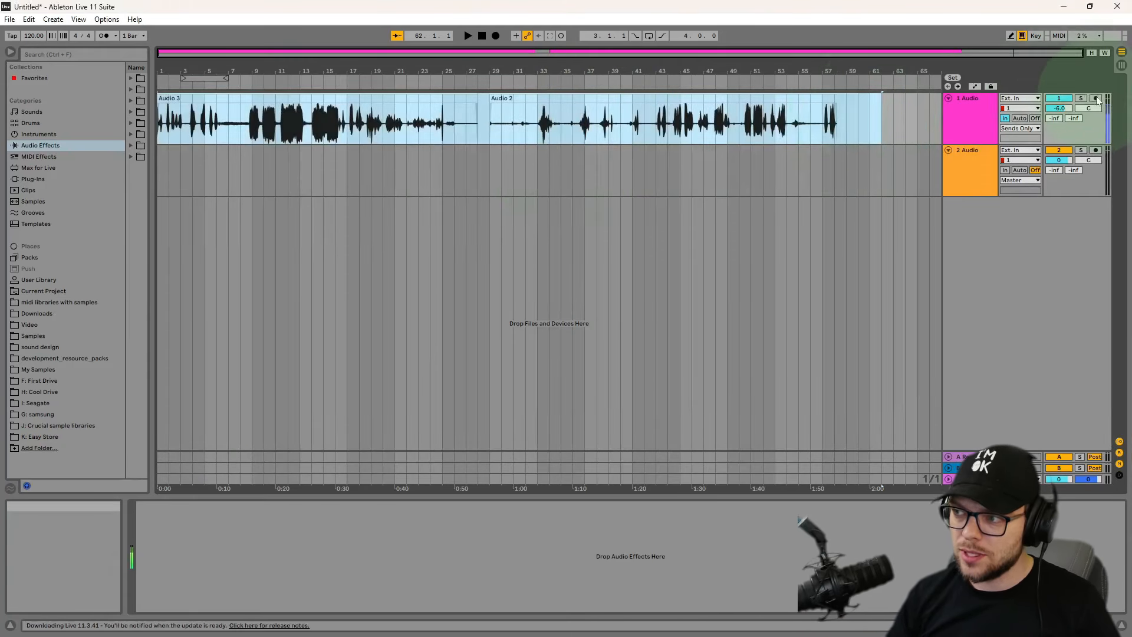
left_click(1095, 99)
left_click(849, 103)
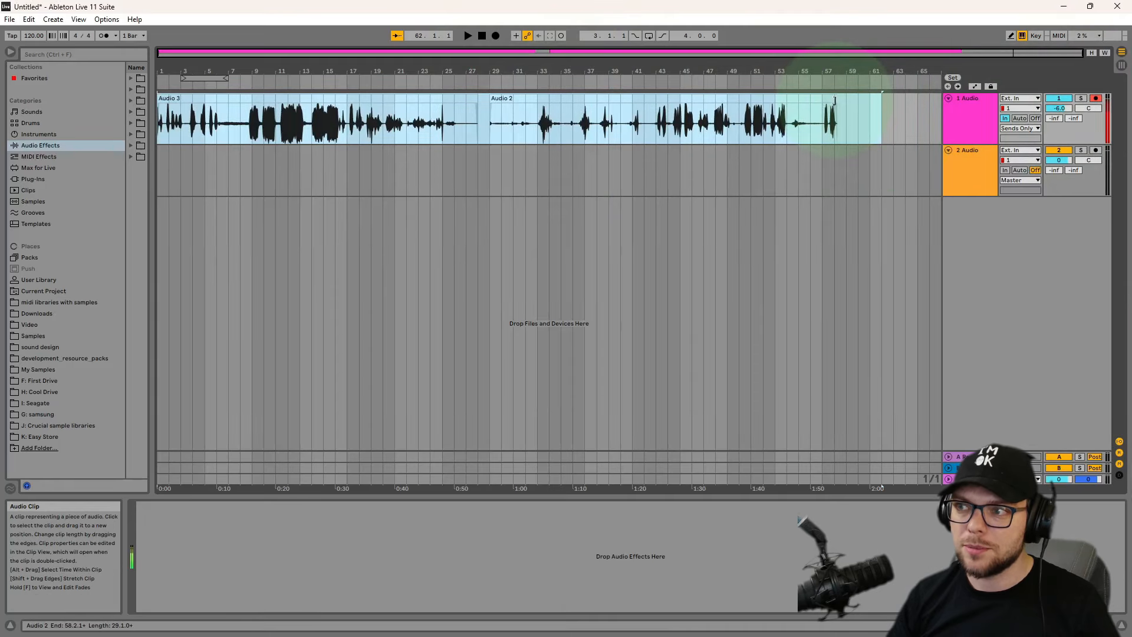
left_click(851, 102)
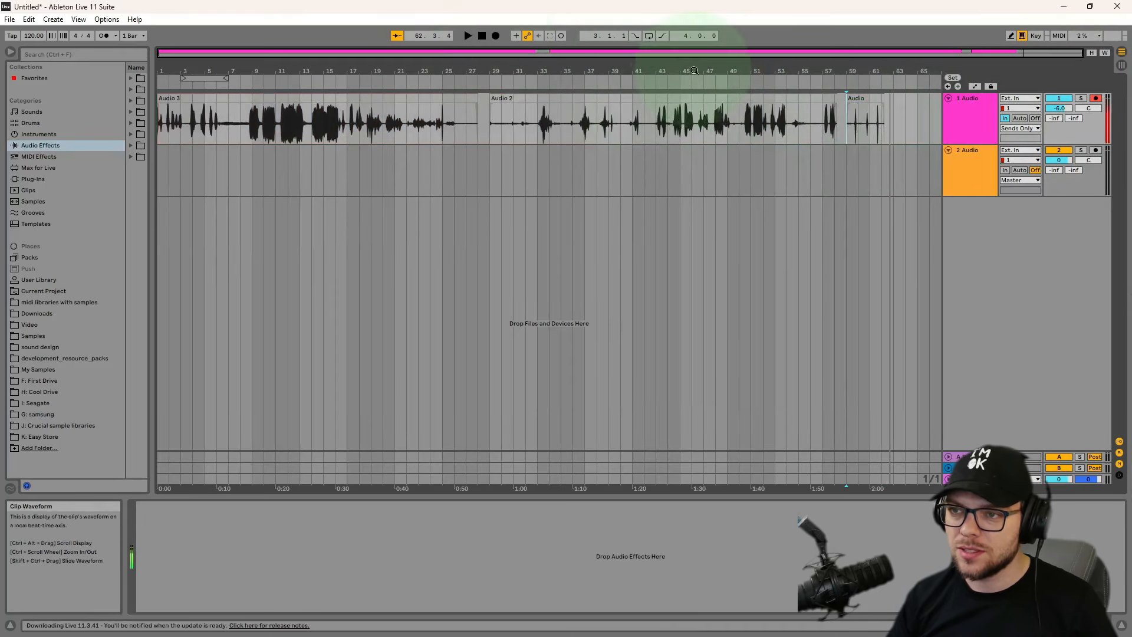
left_click_drag(693, 69, 700, 71)
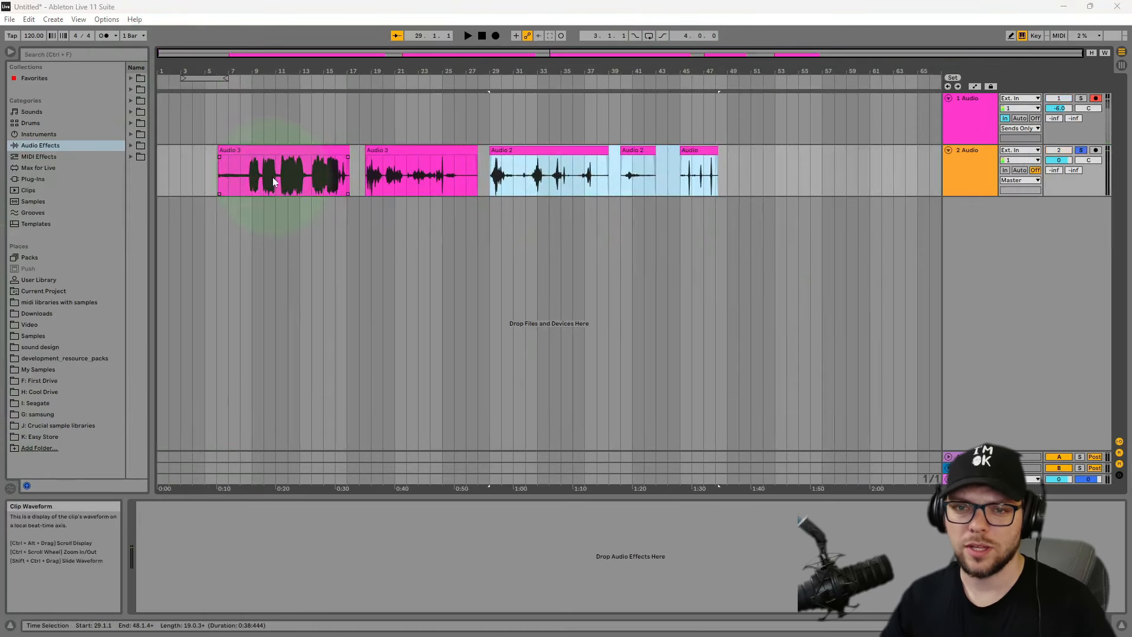
- Play back the trimmed takes from bar 10 and from bar 18, then zoom in on track 2
left_click(265, 177)
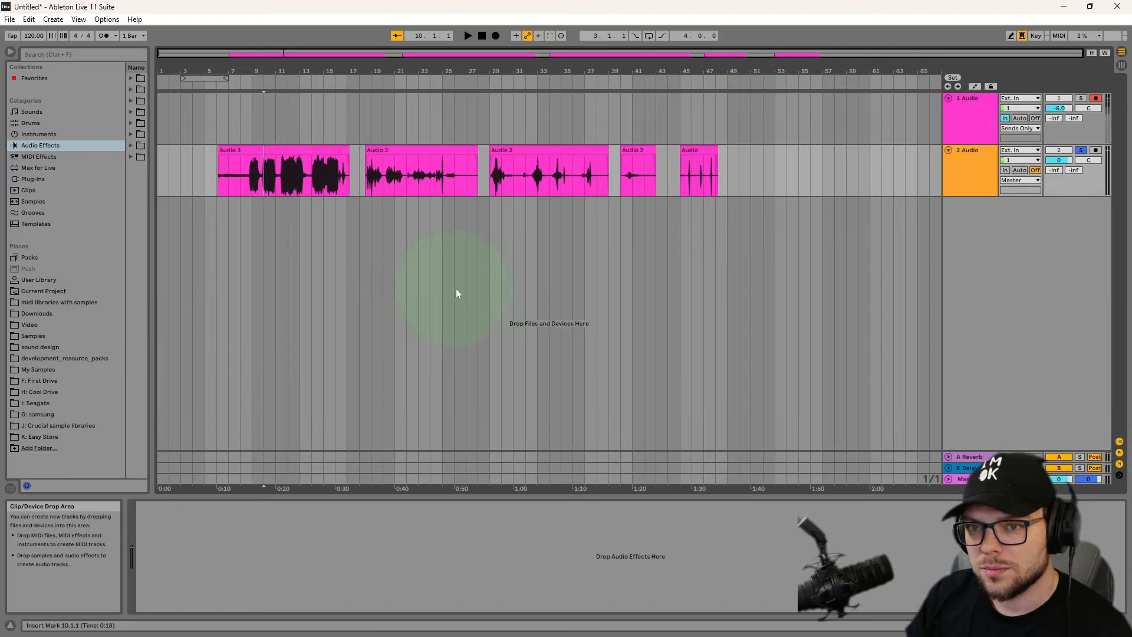
key("space")
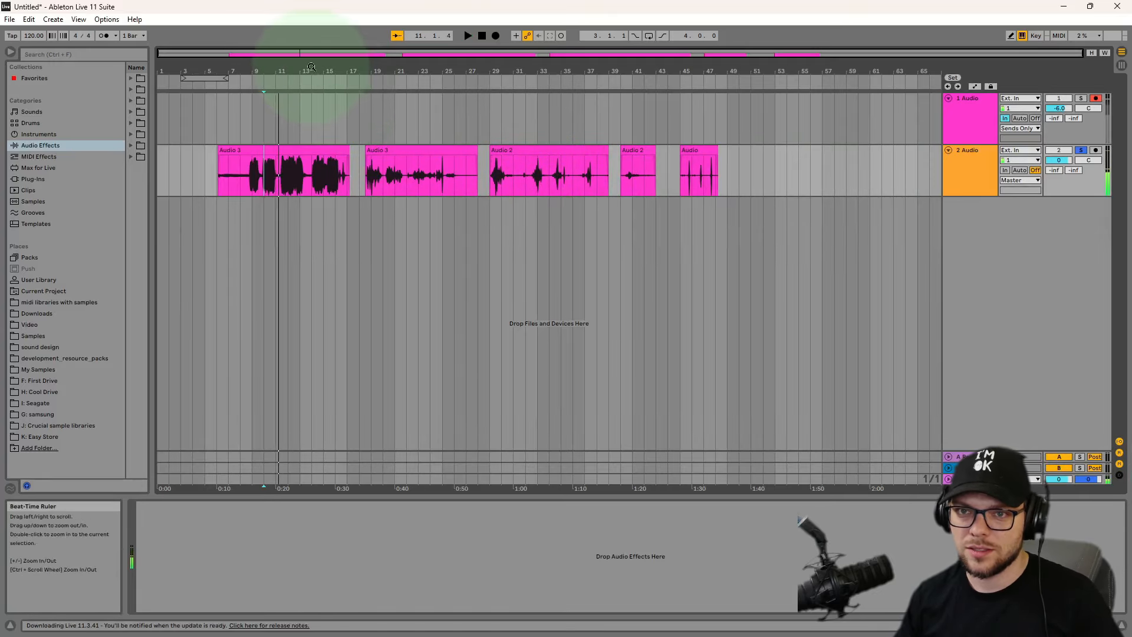
left_click(367, 167)
key("space")
left_click_drag(336, 67, 386, 106)
- Audition the beginning of the Audio 3 clip, playing from its start and from 6.2.1
left_click(264, 169)
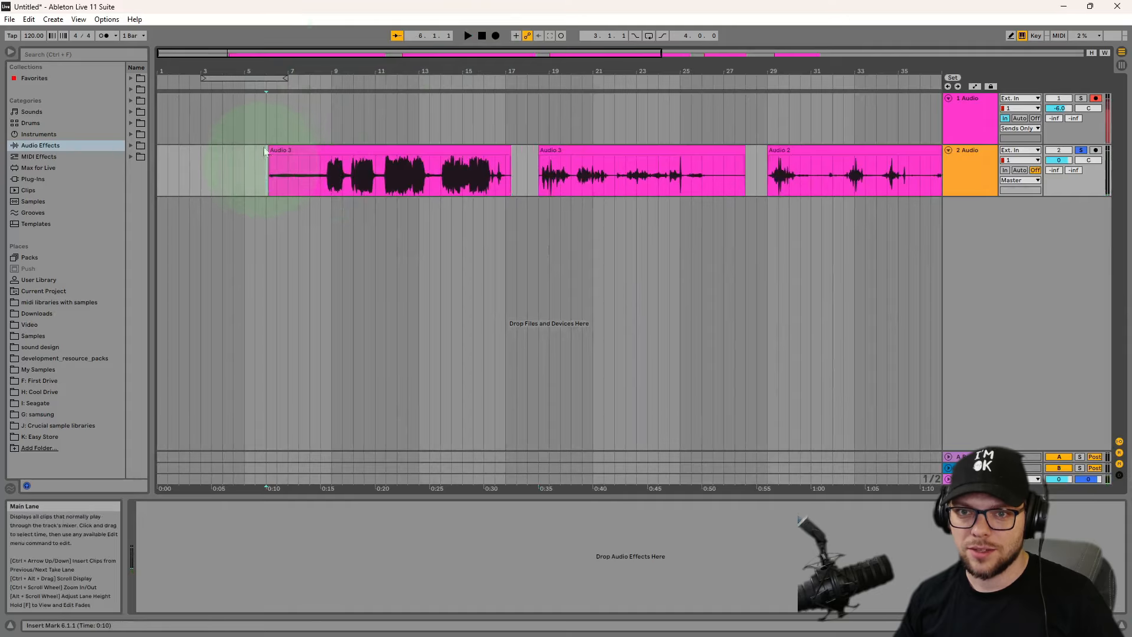
left_click_drag(273, 70, 270, 79)
left_click(256, 180)
key("space")
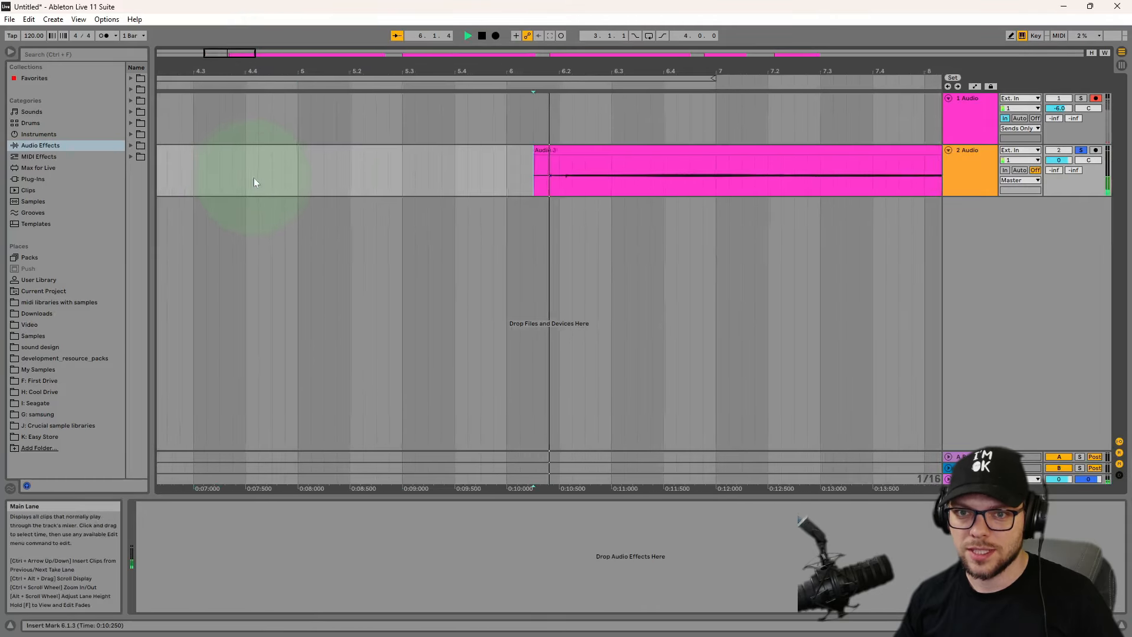
left_click(441, 163)
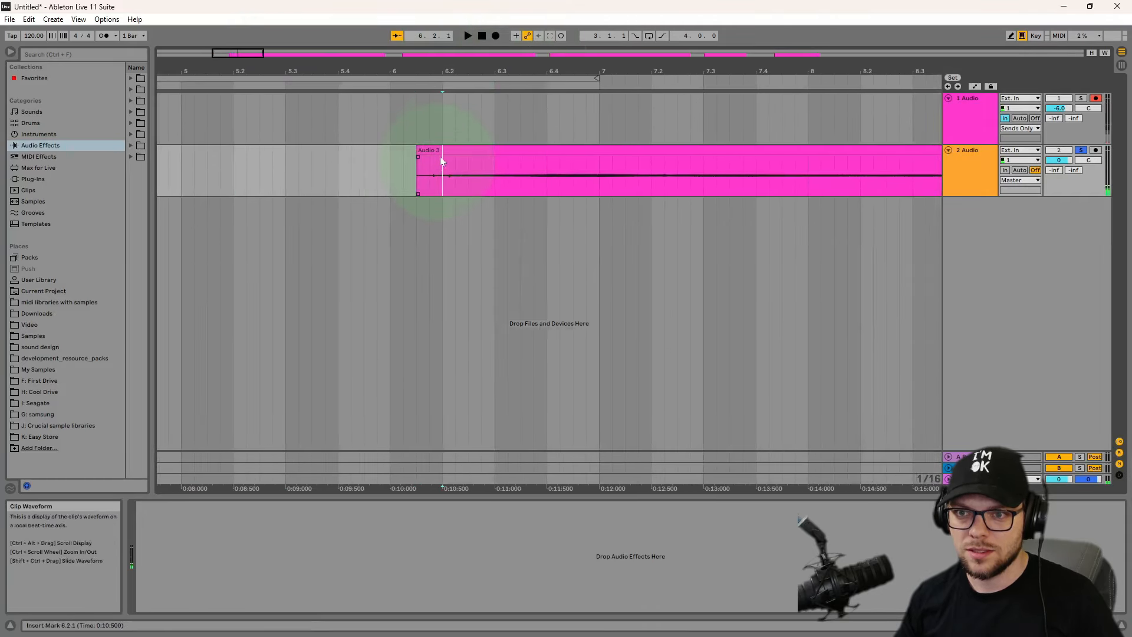
key("space")
key("space")
left_click_drag(460, 66, 458, 71)
key("space")
key("space")
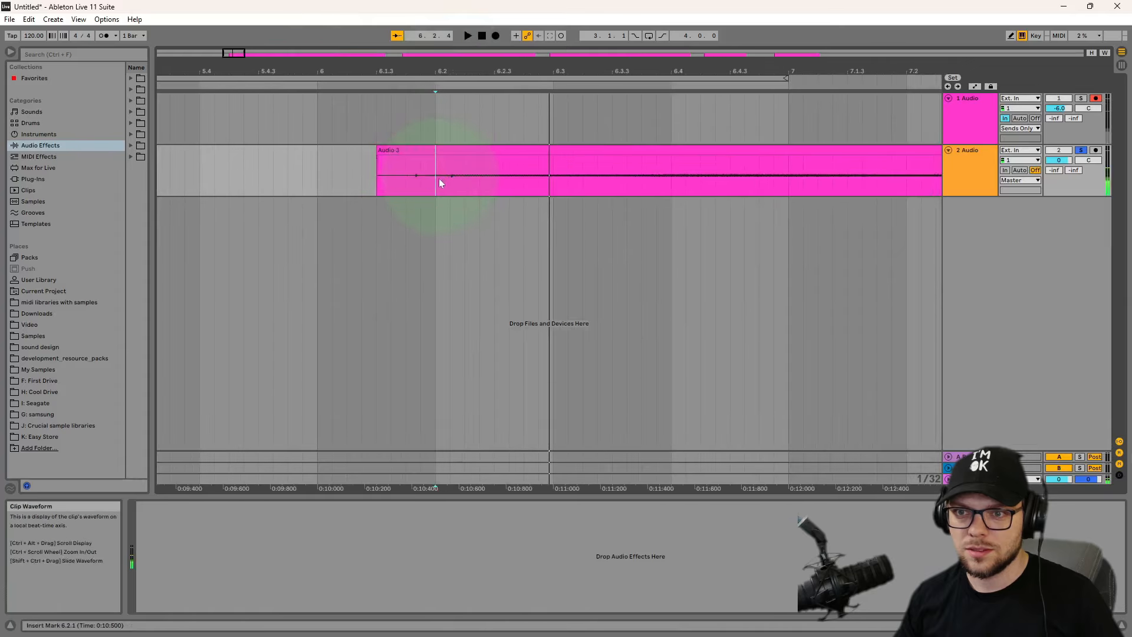
left_click(408, 168)
key("space")
key("space")
- Audition Audio 3 from 8.4.1 and 14.2.1, then split out bars 14 to 16.2 with Ctrl+E
left_click(392, 153)
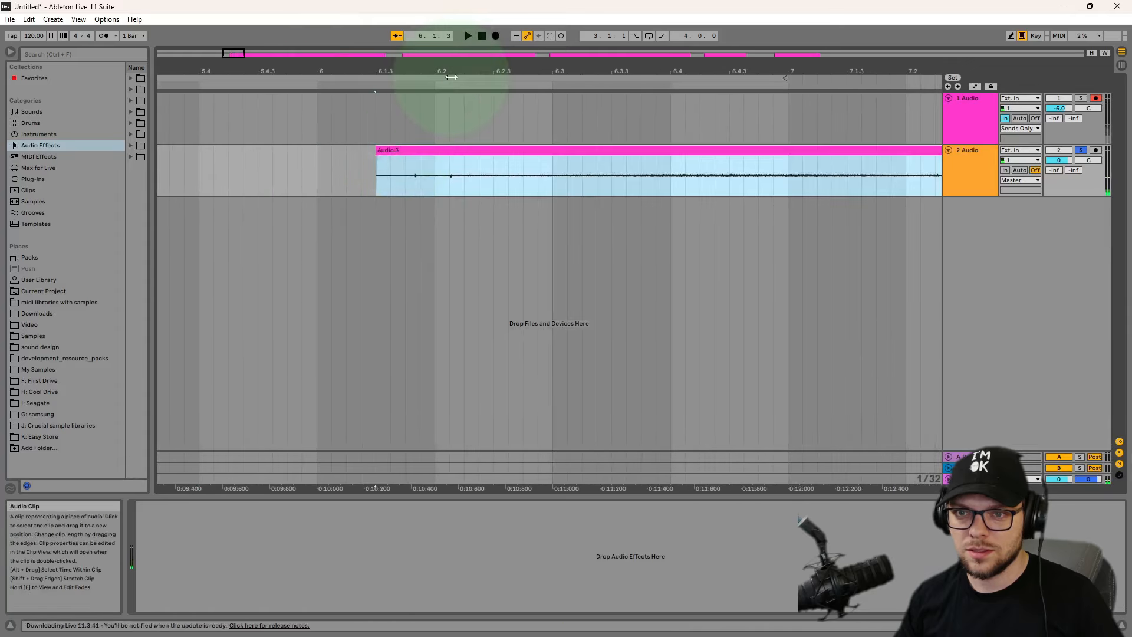
left_click_drag(452, 72, 248, 58)
left_click(363, 181)
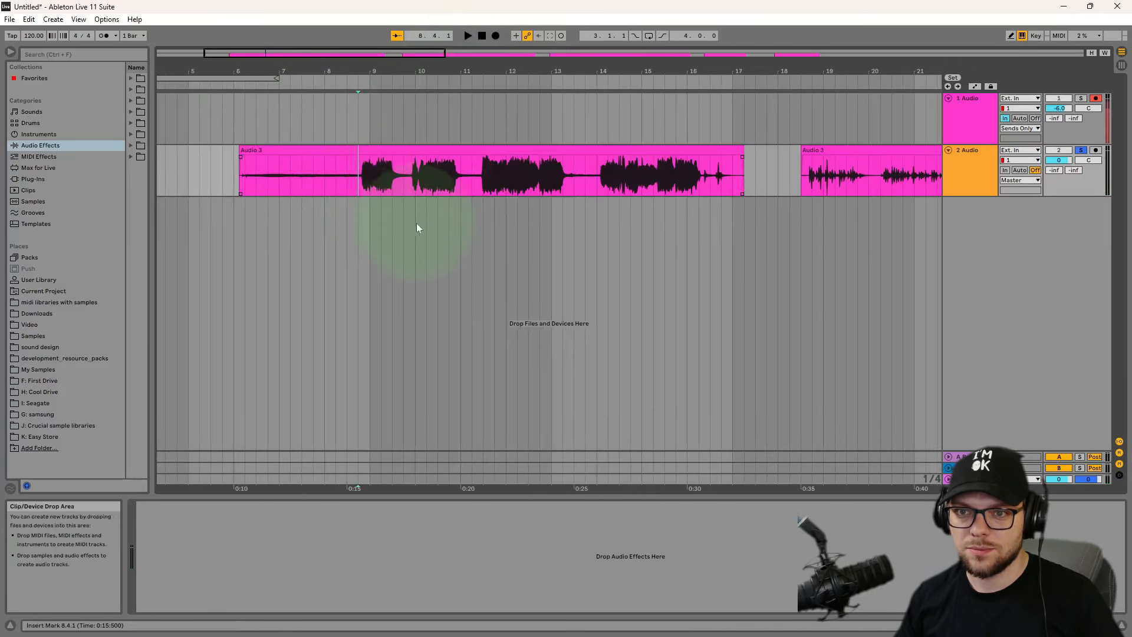
key("space")
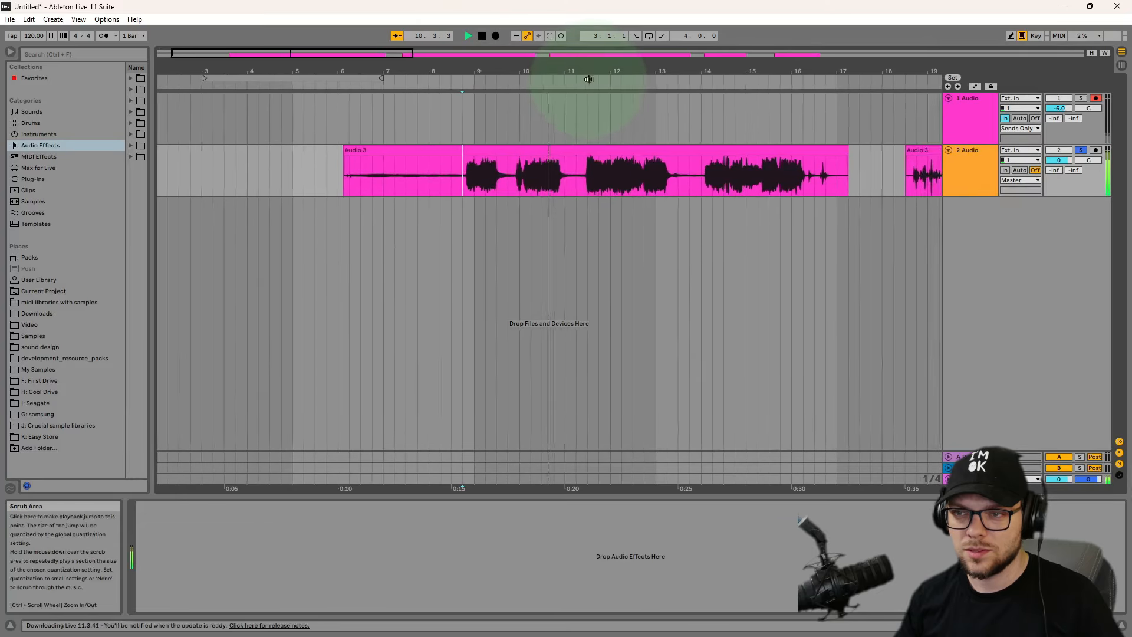
key("space")
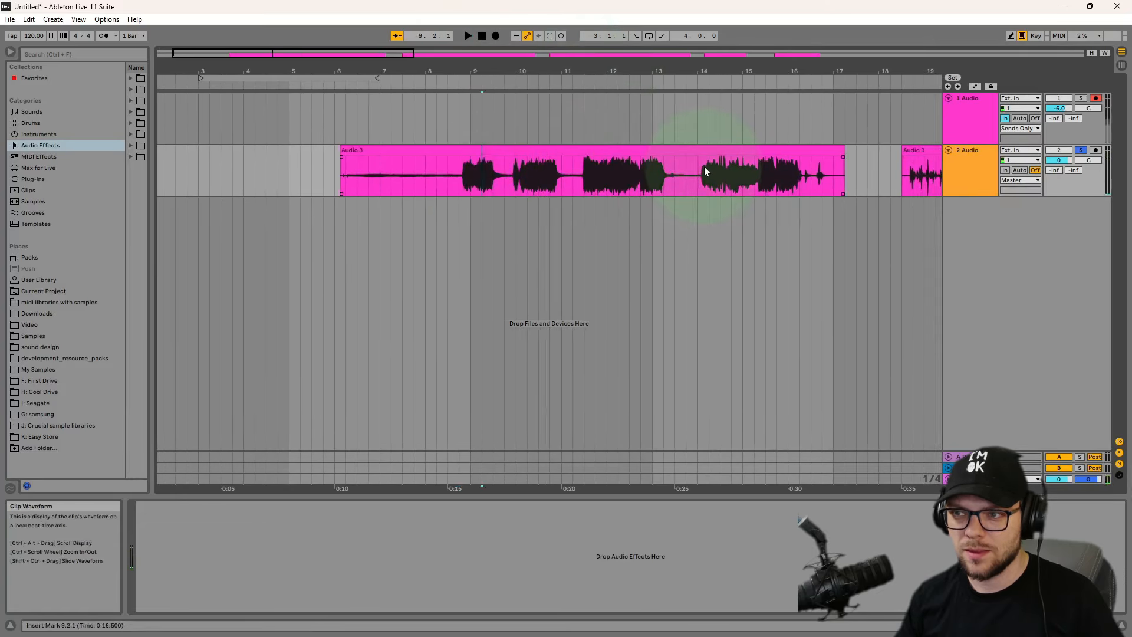
left_click(712, 167)
key("space")
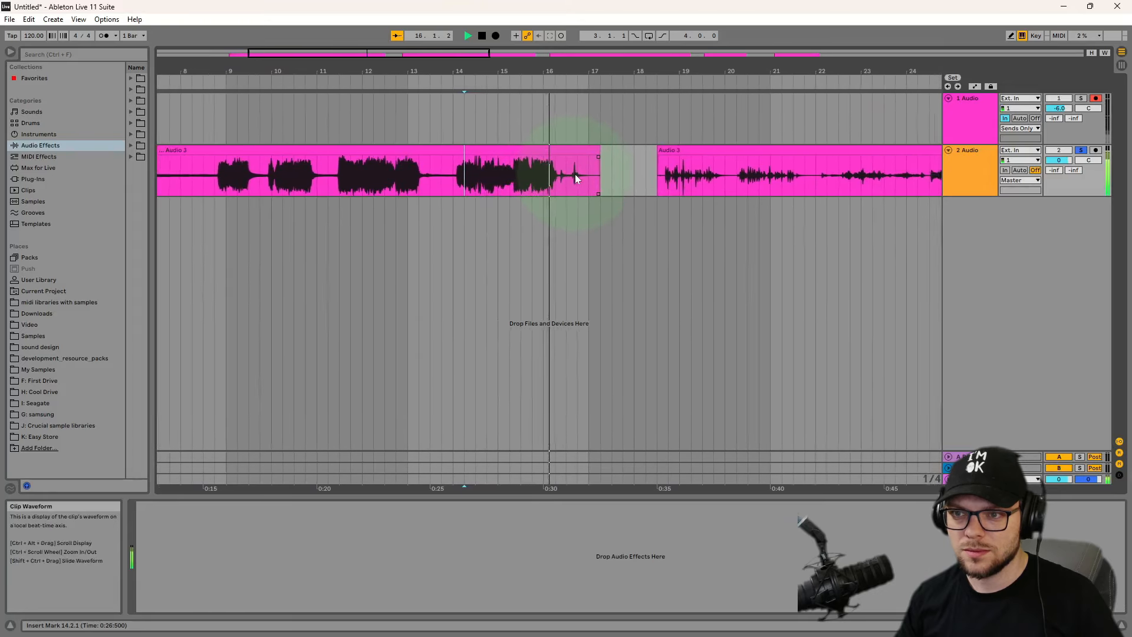
key("space")
left_click_drag(437, 178, 536, 170)
key("ctrl+e")
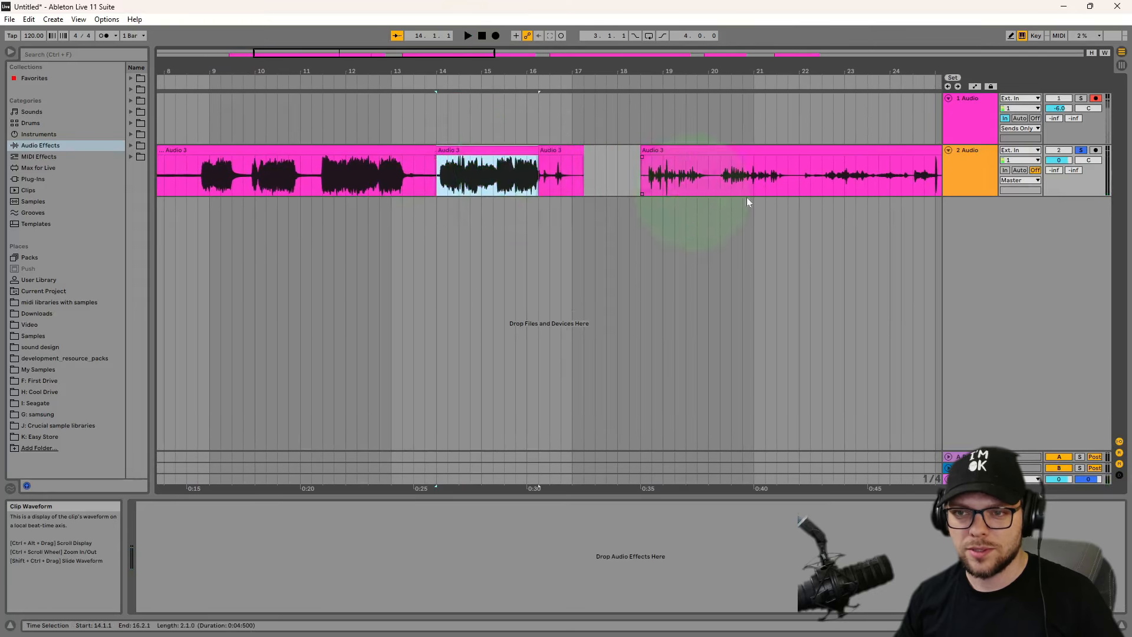
- Insert a third audio track and move the split-off slice onto it
left_click(969, 156)
right_click(970, 157)
left_click(1005, 239)
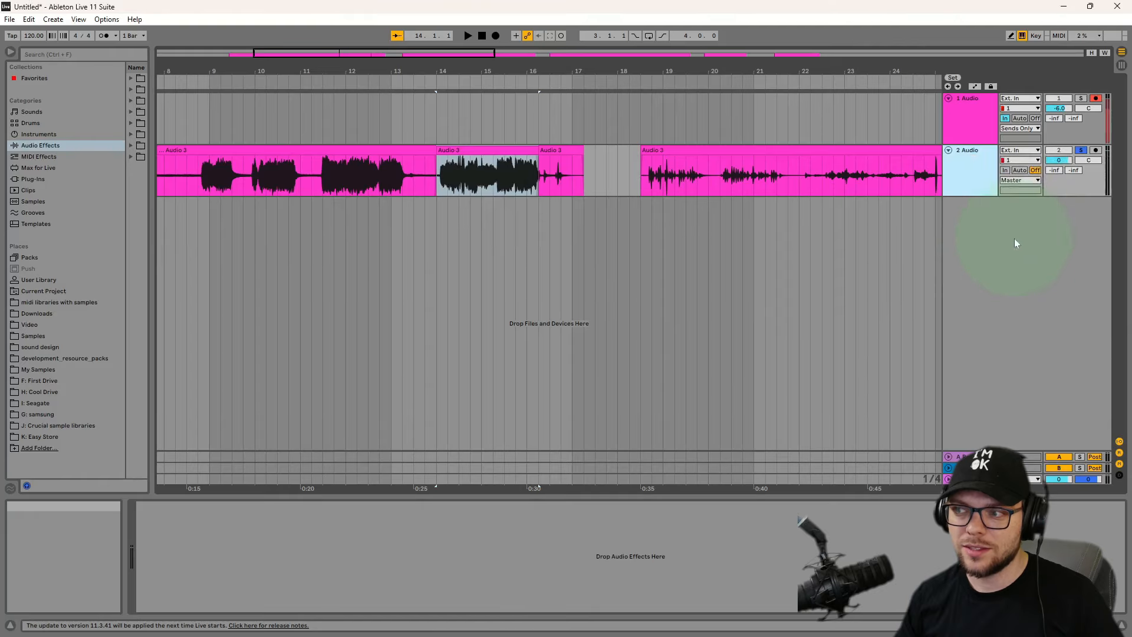
left_click(472, 156)
left_click(472, 143)
left_click(473, 145)
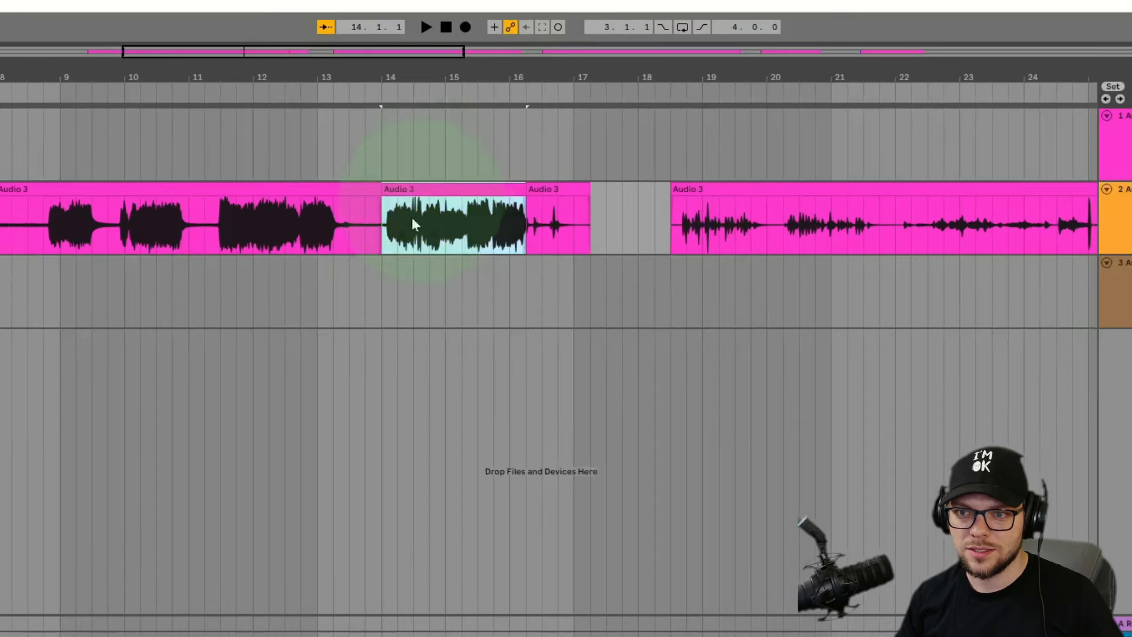
left_click(440, 203)
mouse_move(471, 152)
left_mouse_down()
mouse_move(453, 213)
mouse_move(475, 217)
left_mouse_up()
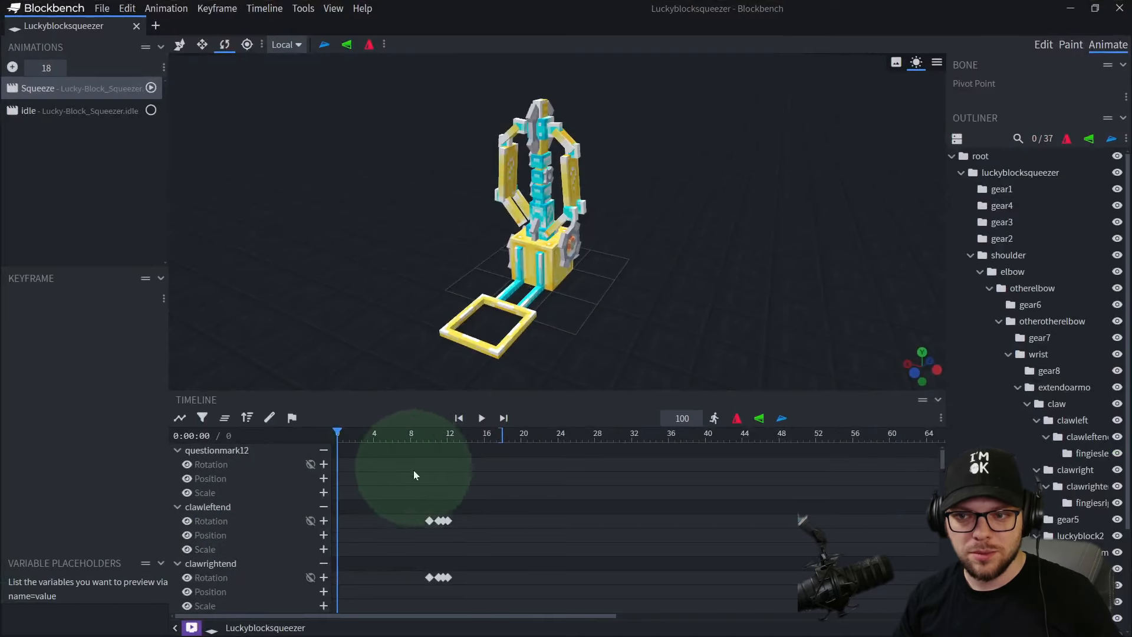
left_click_drag(373, 437, 467, 435)
key("space")
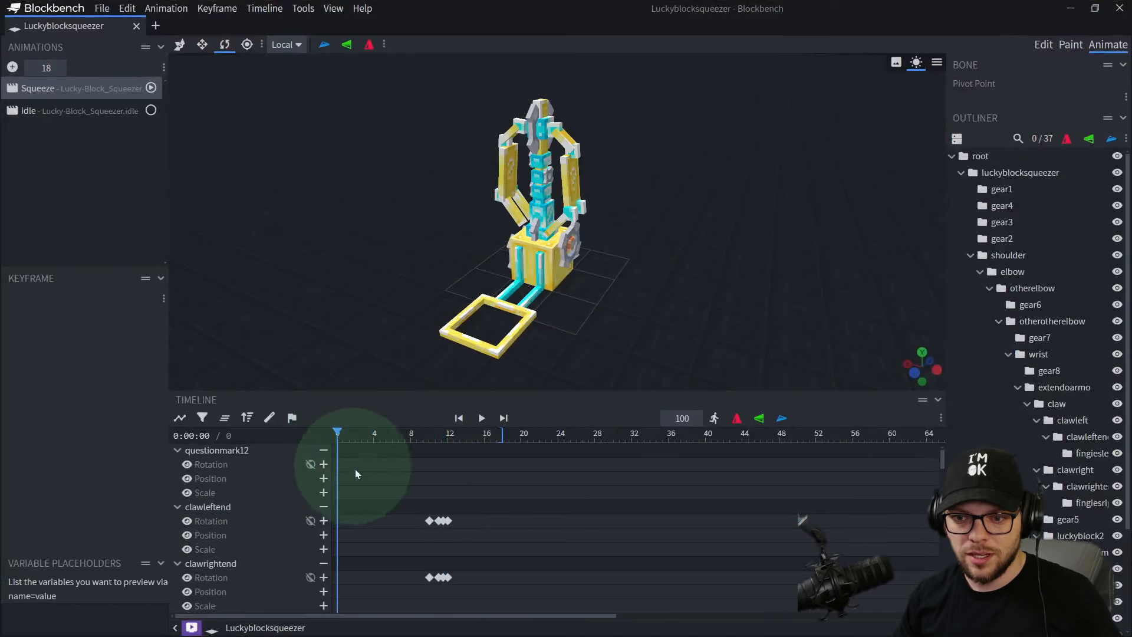
scroll(365, 472, "up", 5, "ctrl")
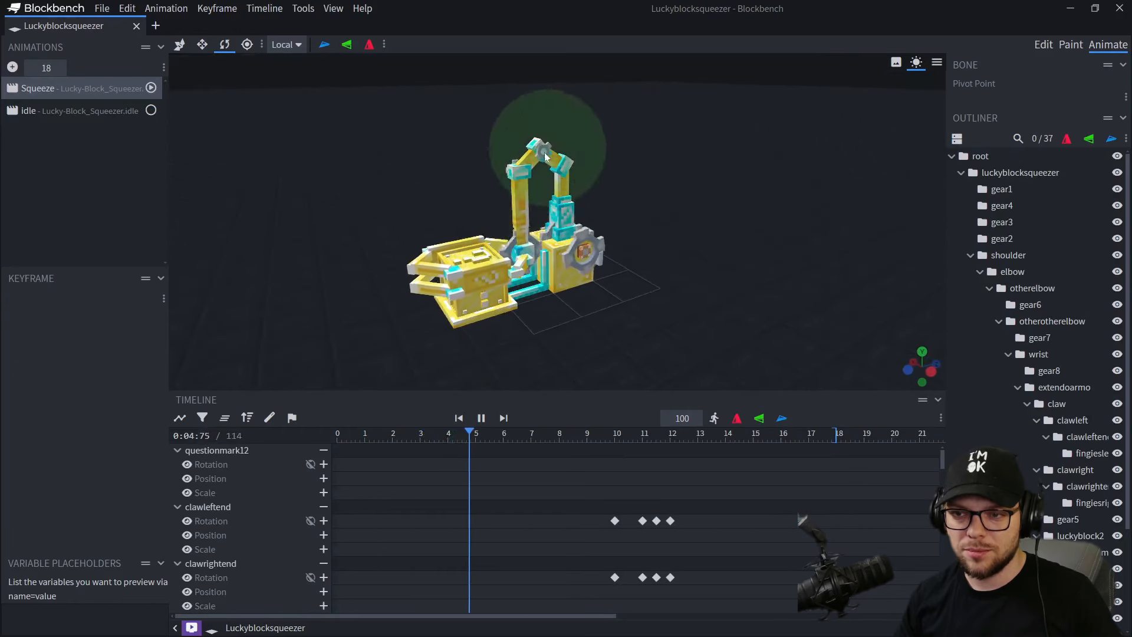
left_click(481, 417)
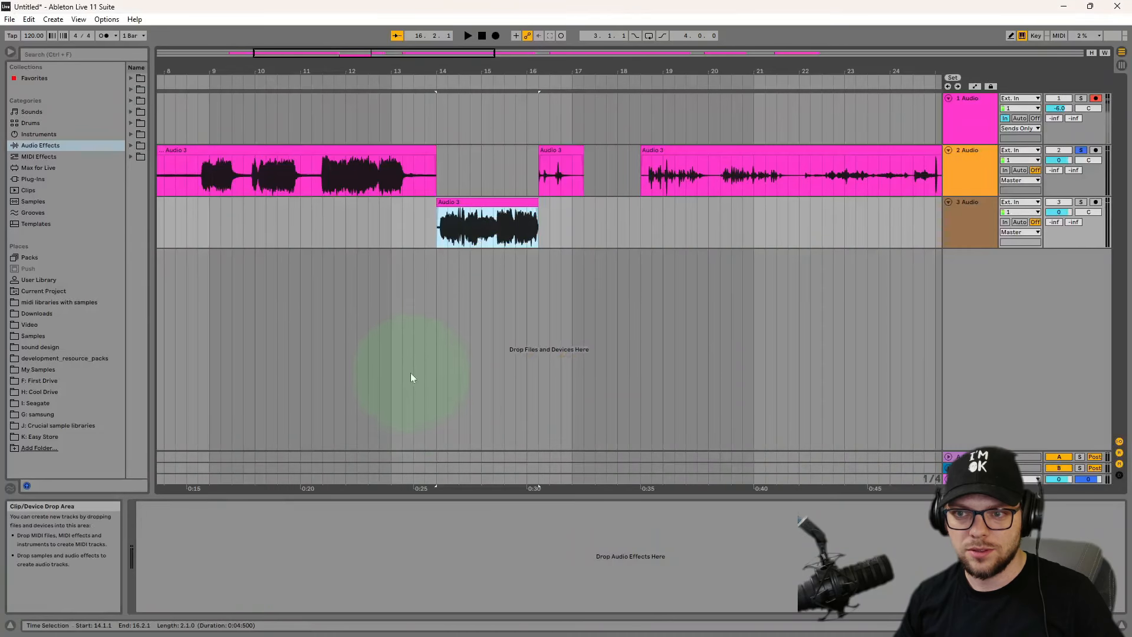
left_click(485, 200)
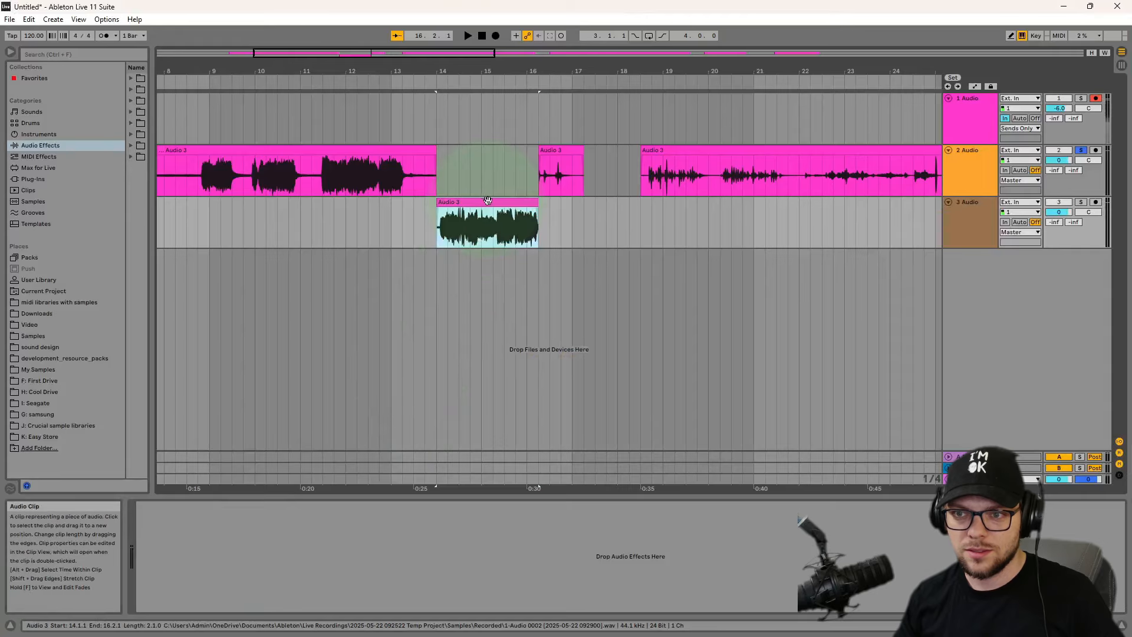
- Move the track-3 clip's sample start later and double its tempo setting twice
double_click(488, 200)
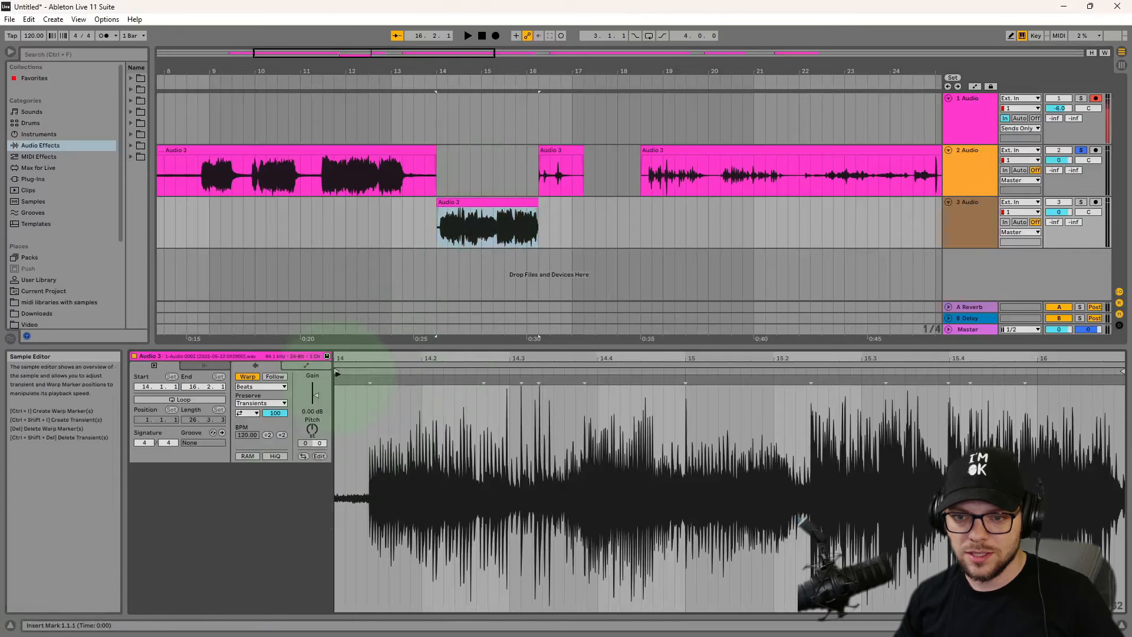
mouse_move(337, 373)
left_mouse_down()
mouse_move(489, 391)
mouse_move(438, 330)
left_mouse_up()
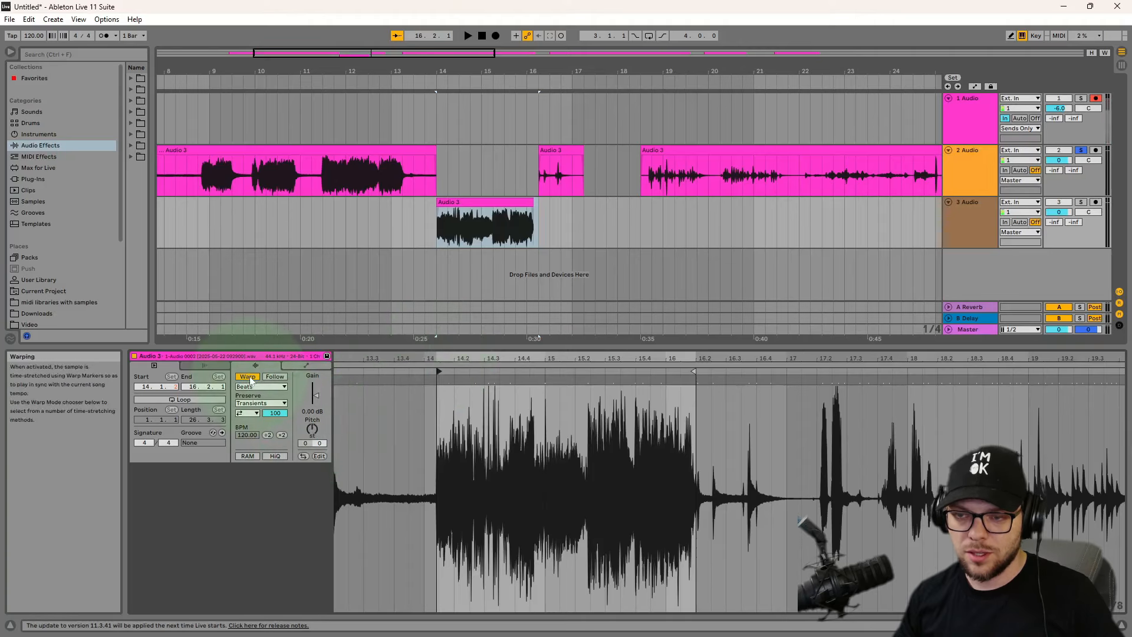
left_click(282, 435)
left_click(282, 434)
left_click(583, 199)
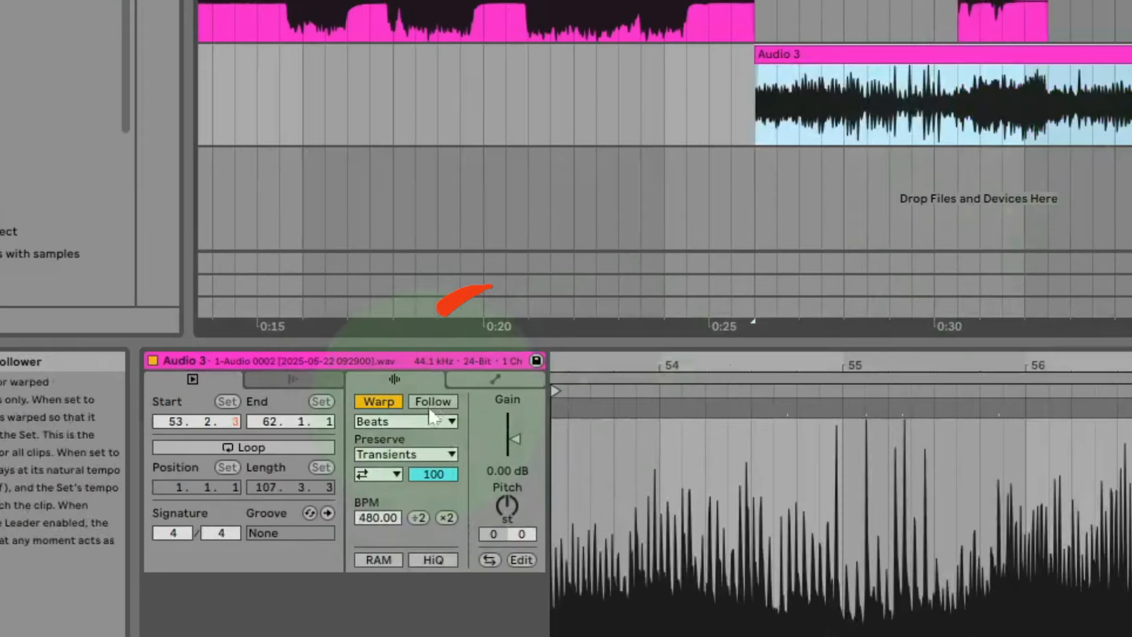
- Switch the clip to Texture warp mode, solo track 3, and try grain sizes 145 and 2
left_click(261, 386)
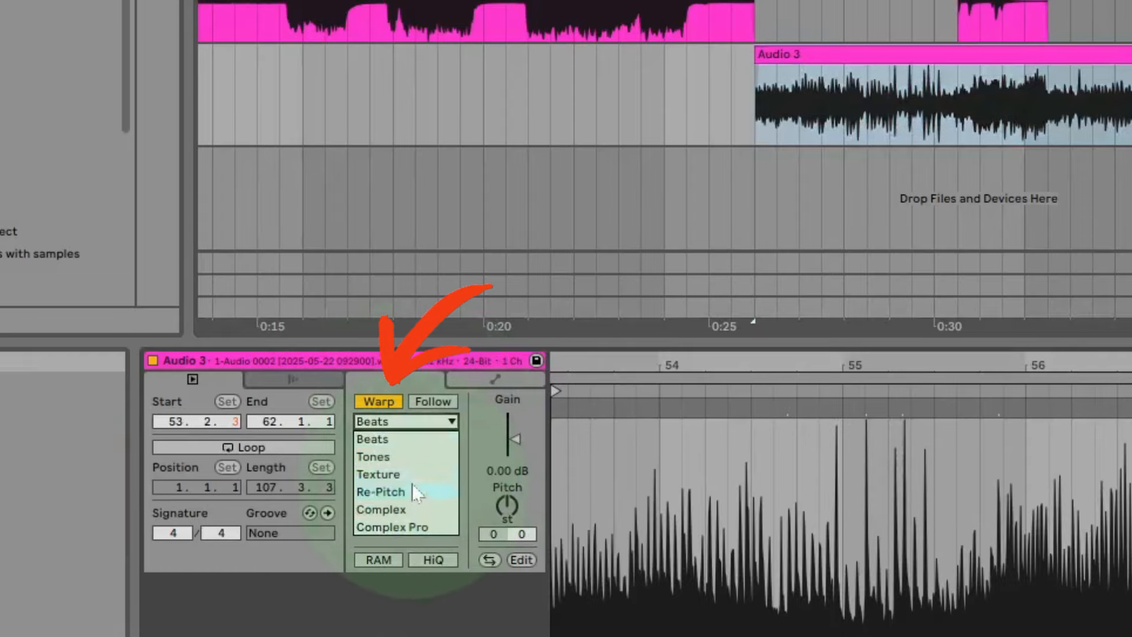
left_click(410, 476)
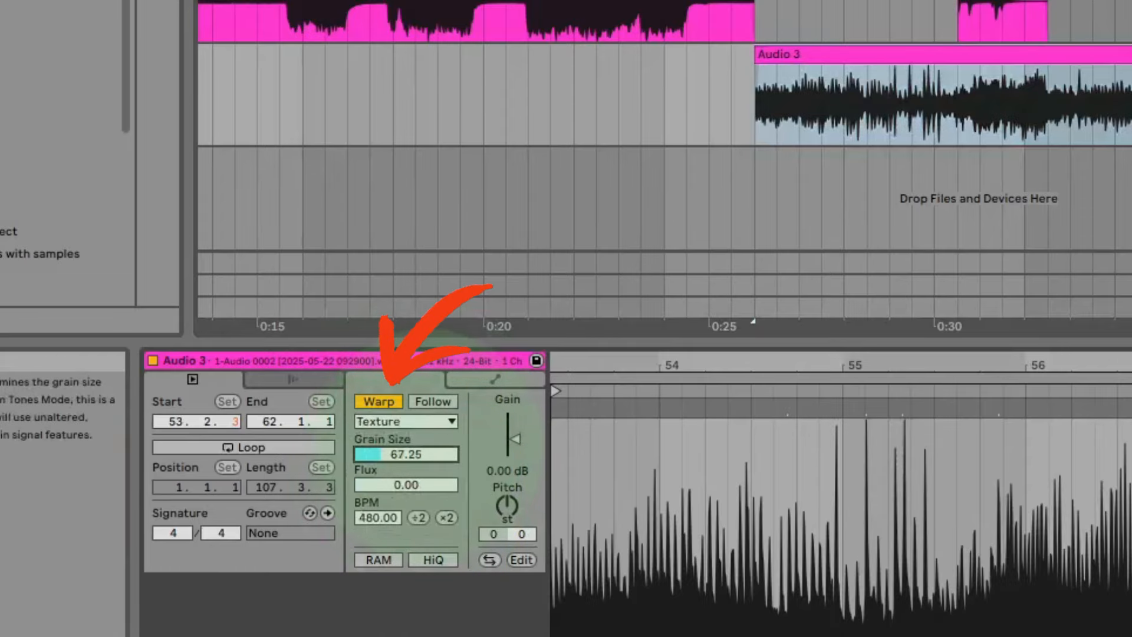
left_click_drag(429, 458, 429, 436)
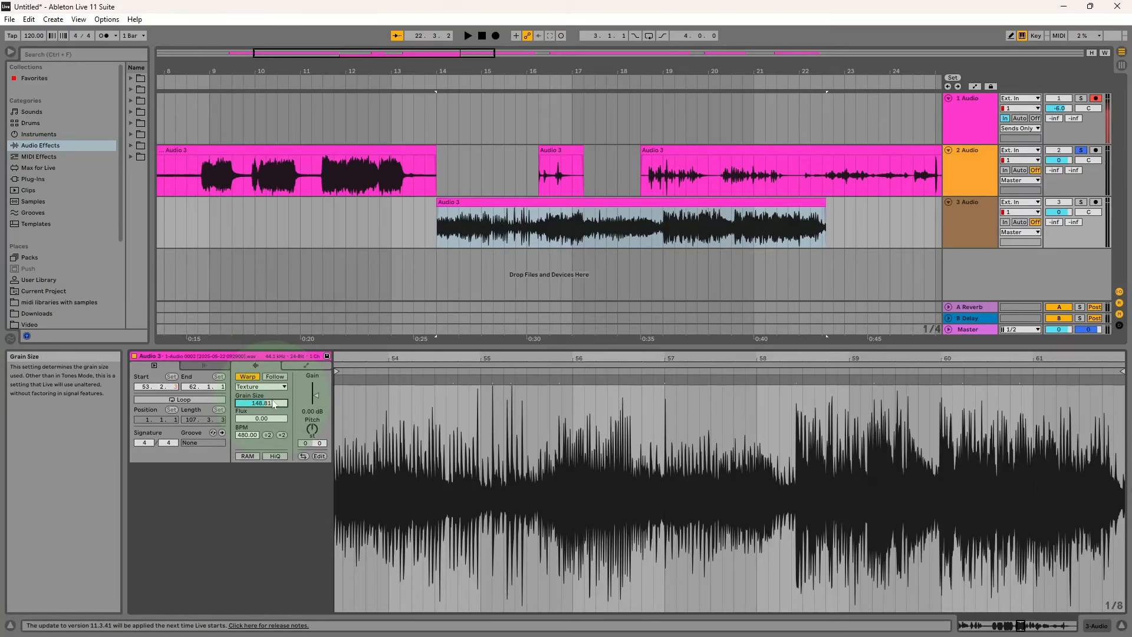
type("145")
left_click(529, 216)
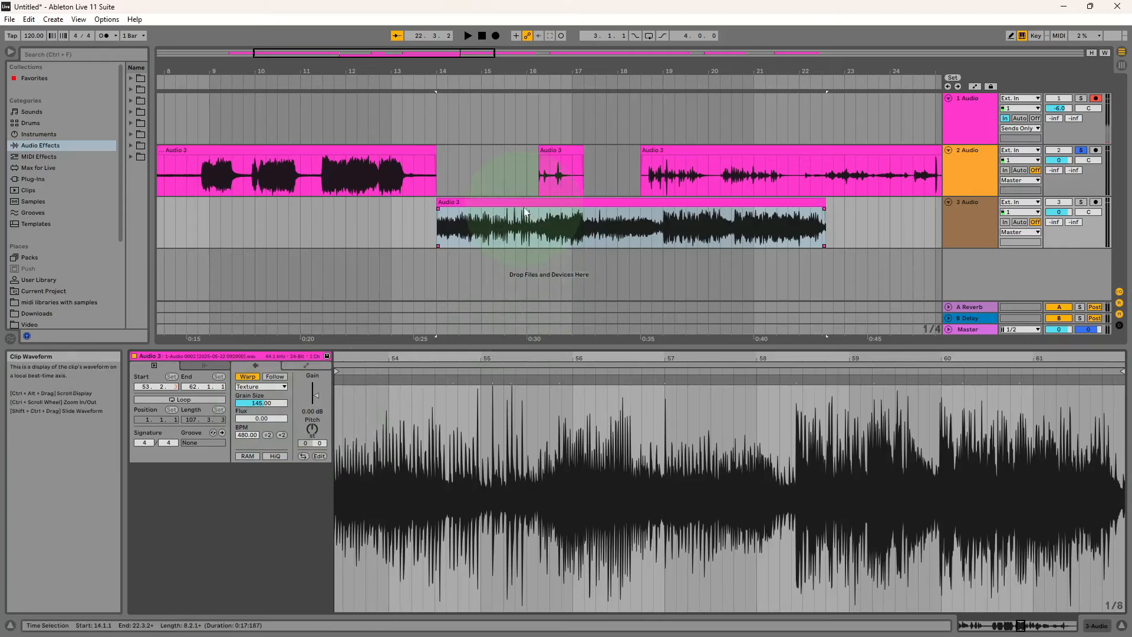
left_click(1081, 204)
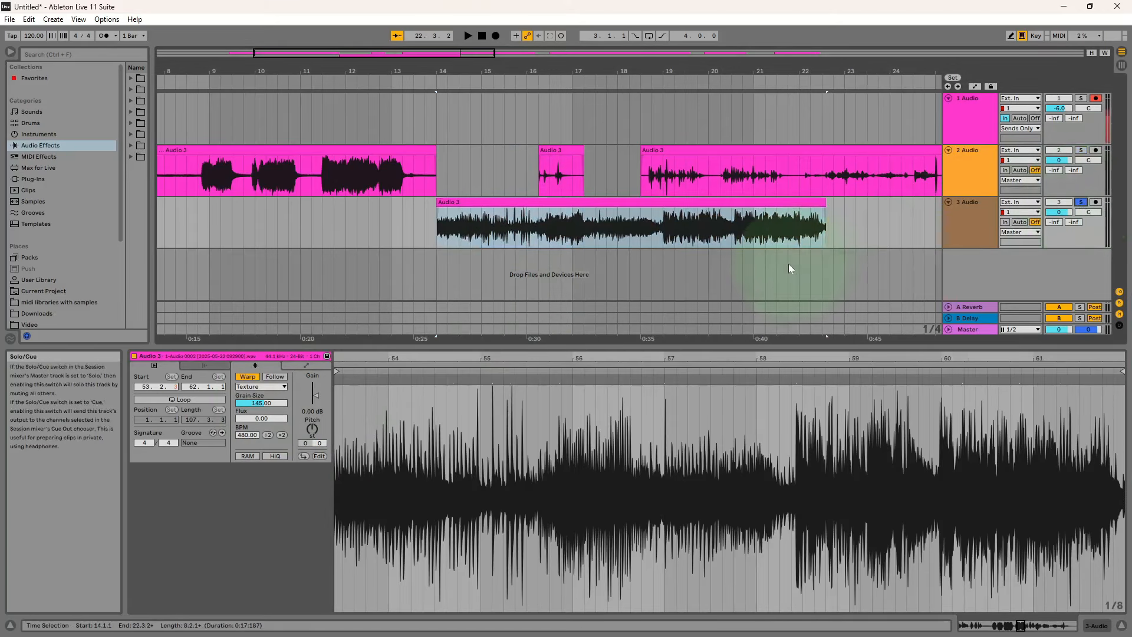
key("space")
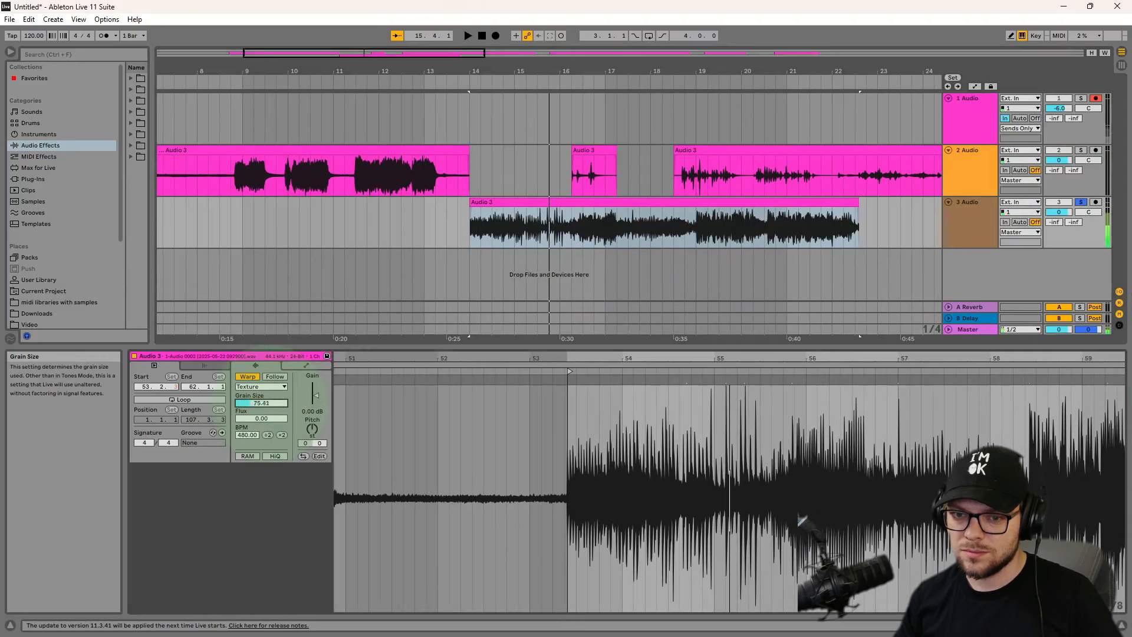
left_click_drag(271, 408, 272, 407)
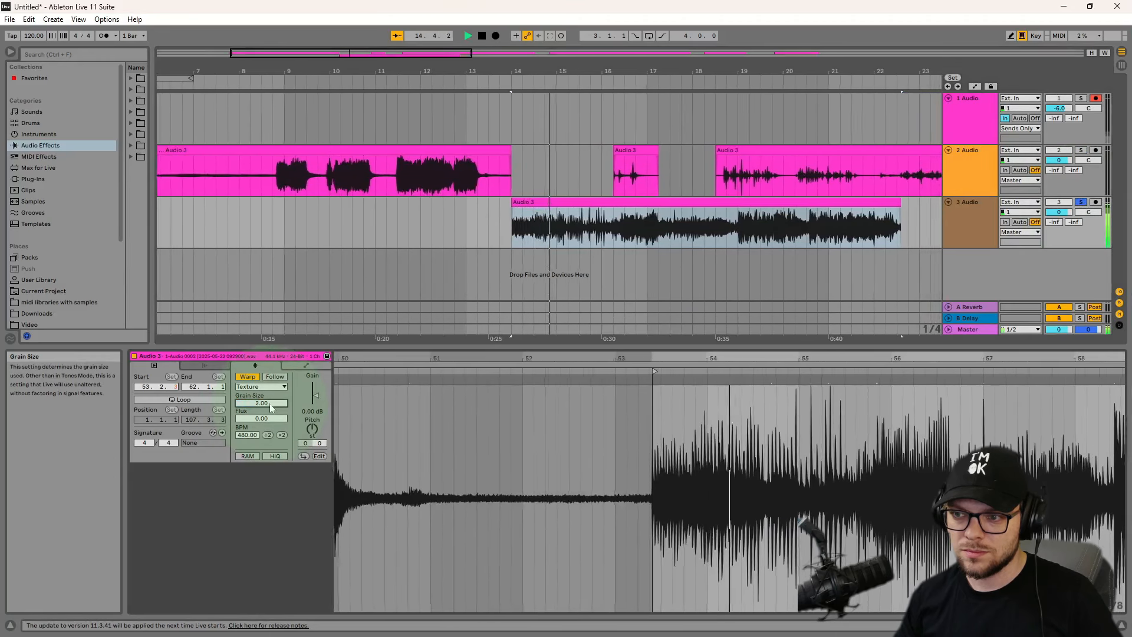
key("space")
- Raise the Texture grain size while listening, then switch the warp mode to Complex
left_click(261, 386)
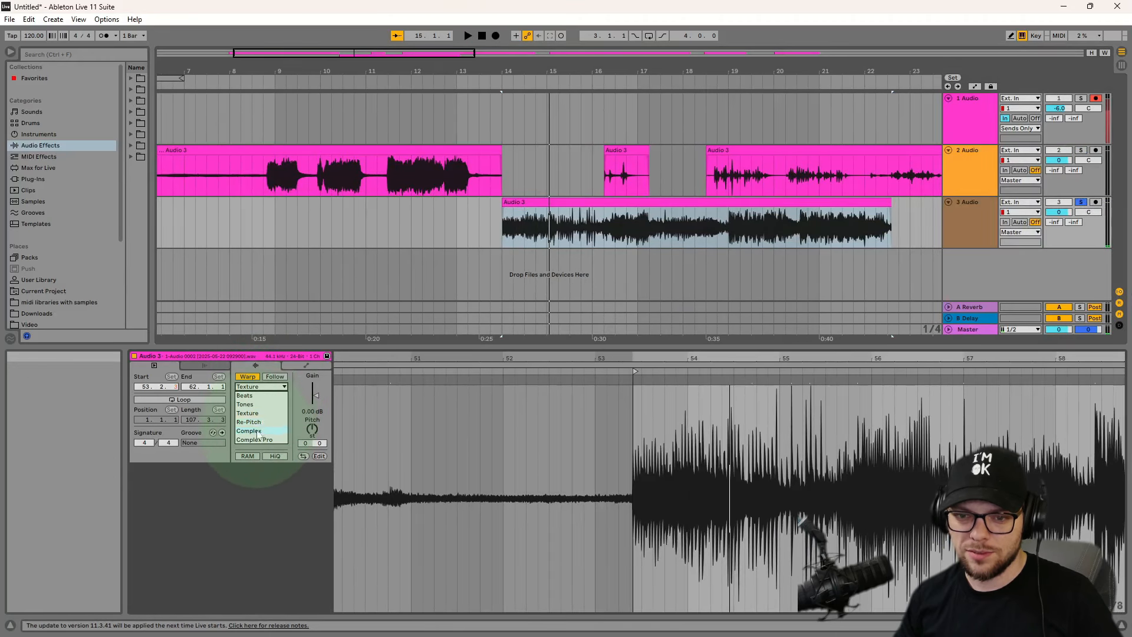
left_click(257, 478)
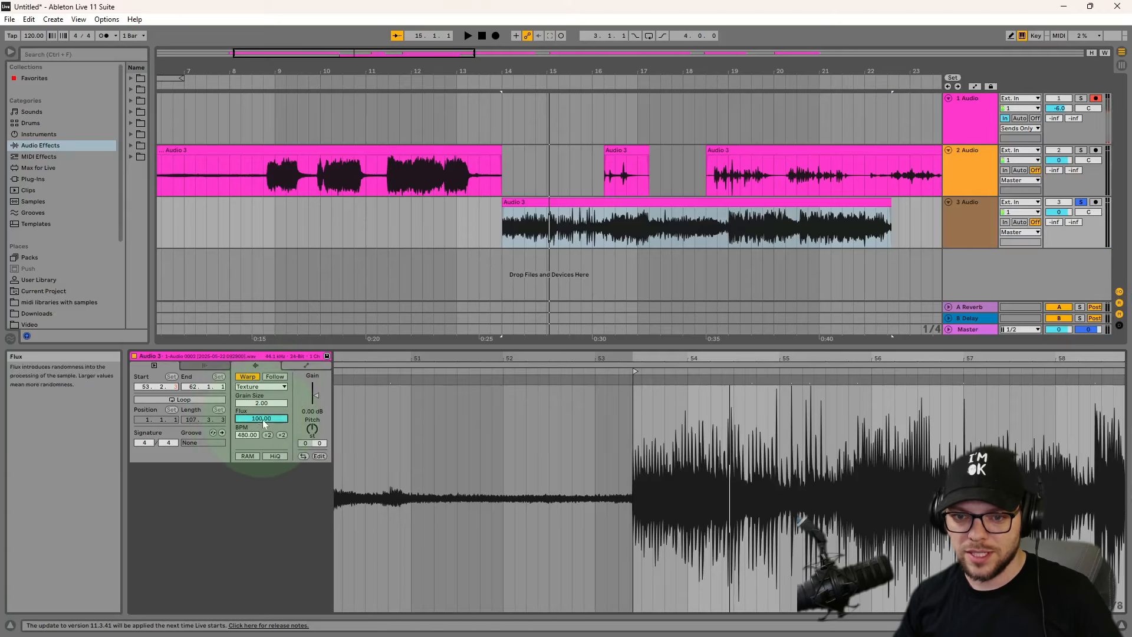
key("space")
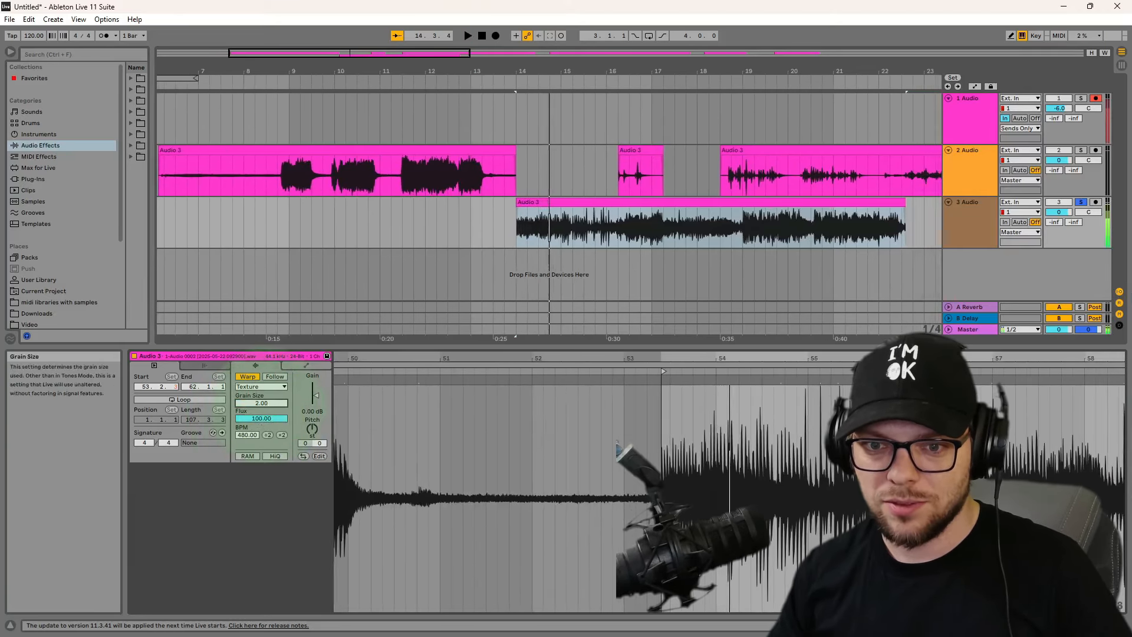
left_click_drag(267, 403, 267, 366)
left_click(261, 387)
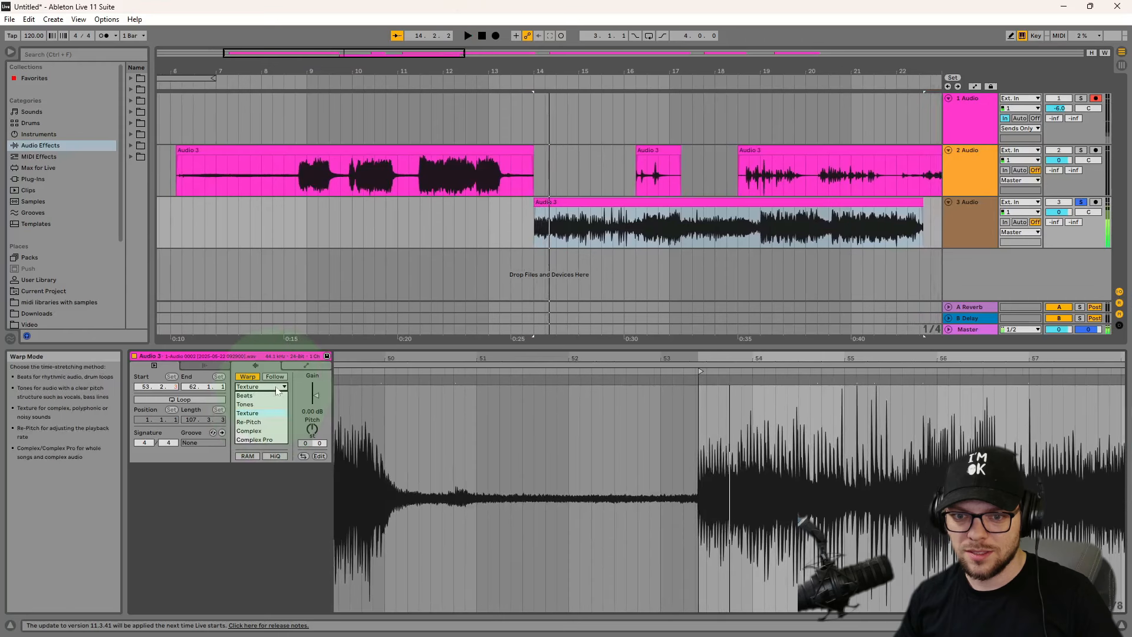
left_click(264, 434)
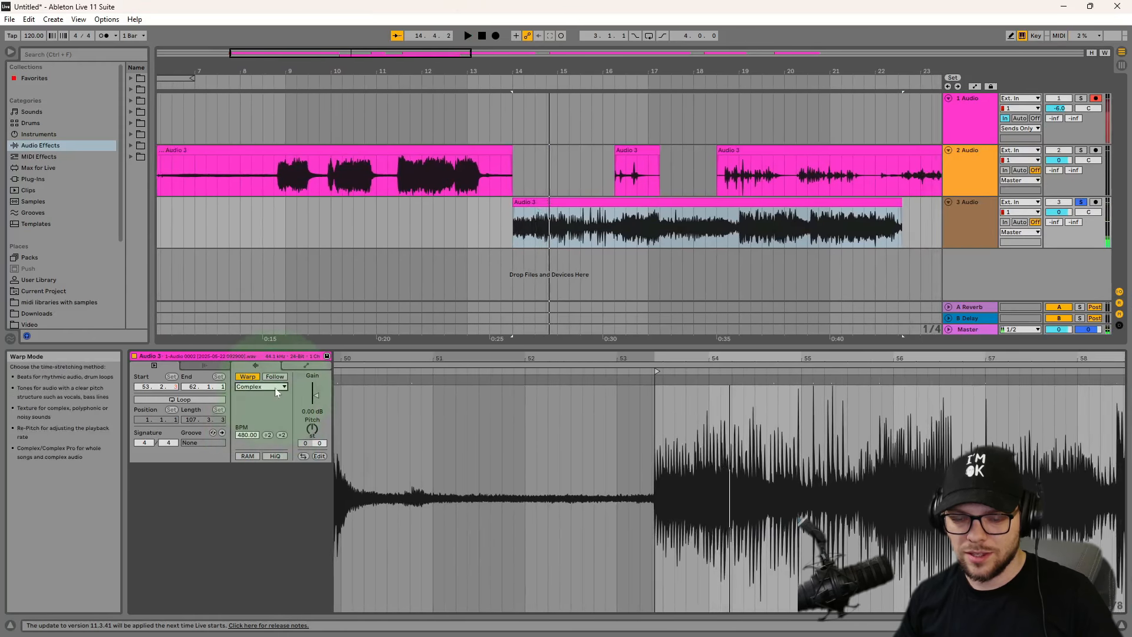
key("space")
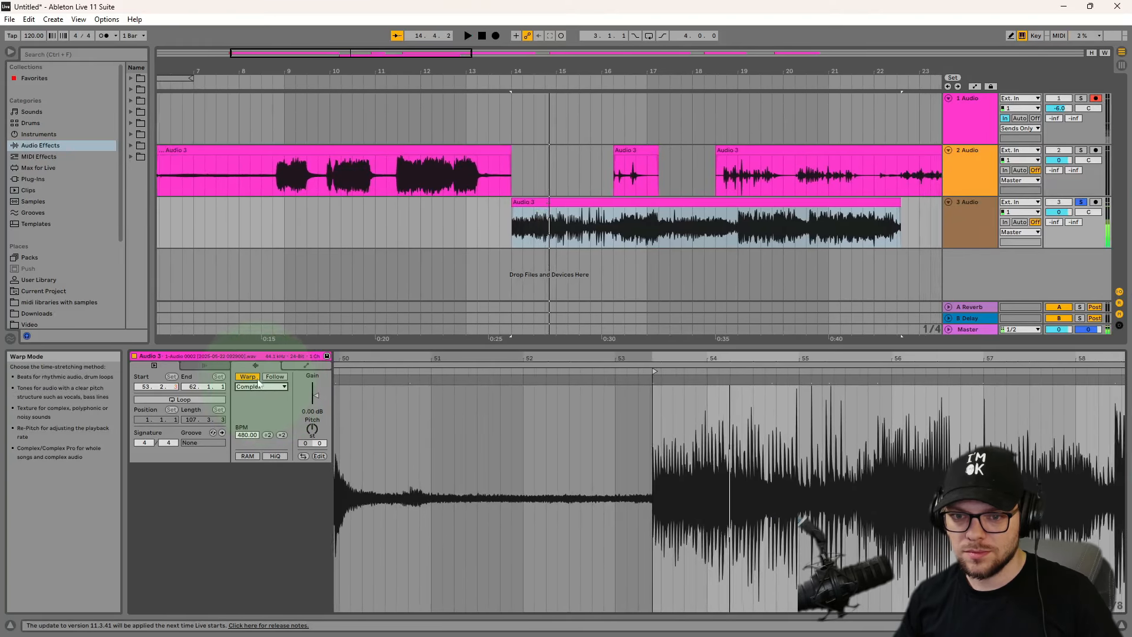
- Turn warping off and transpose the clip to -18 semitones, then listen
left_click(255, 378)
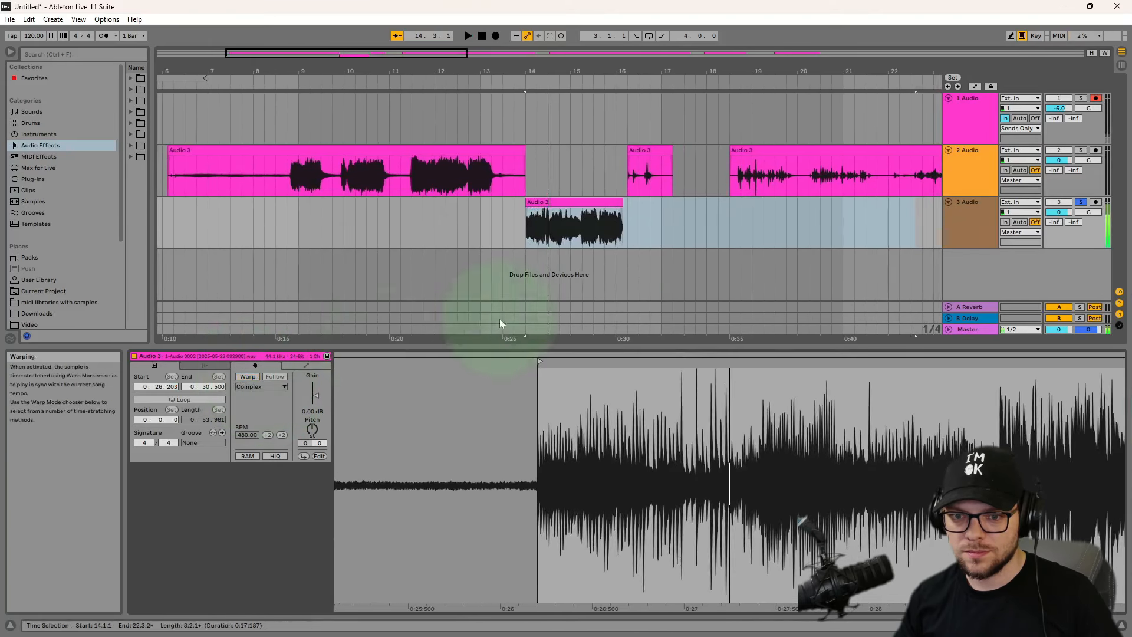
mouse_move(312, 429)
left_mouse_down()
mouse_move(312, 439)
mouse_move(319, 433)
left_mouse_up()
key("Delete")
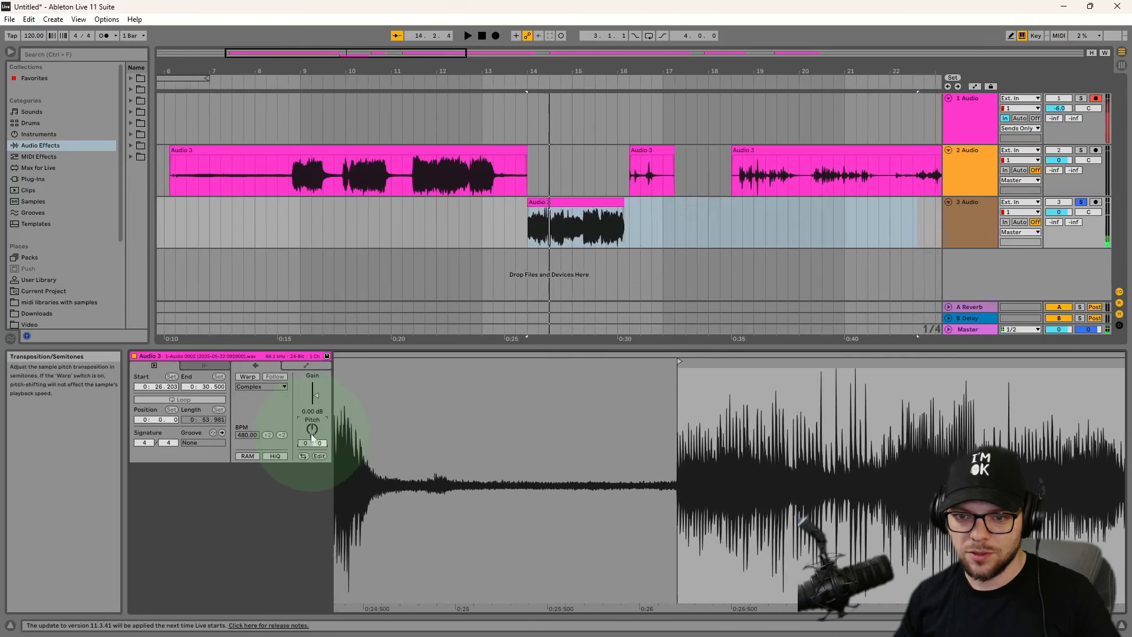
type("-1")
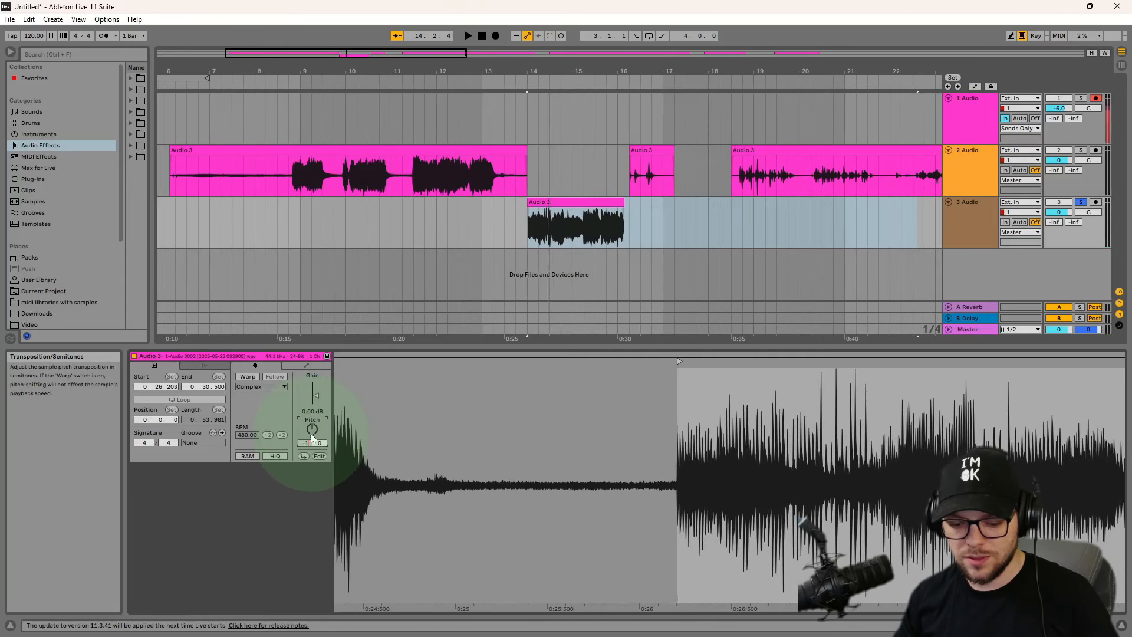
type("8")
left_click(454, 424)
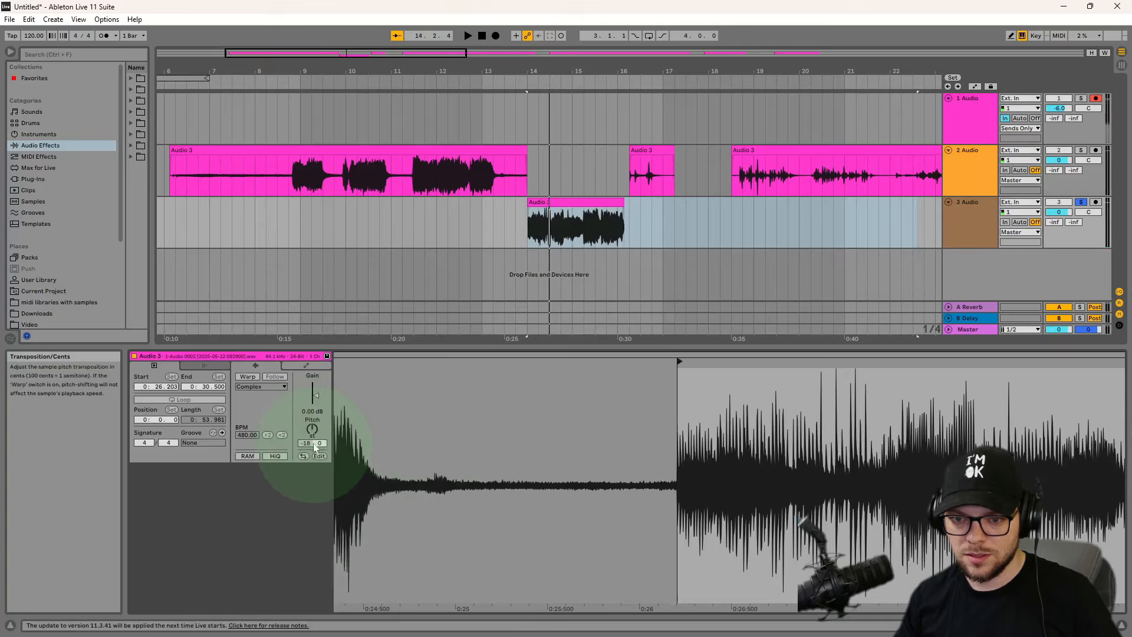
key("Return")
key("space")
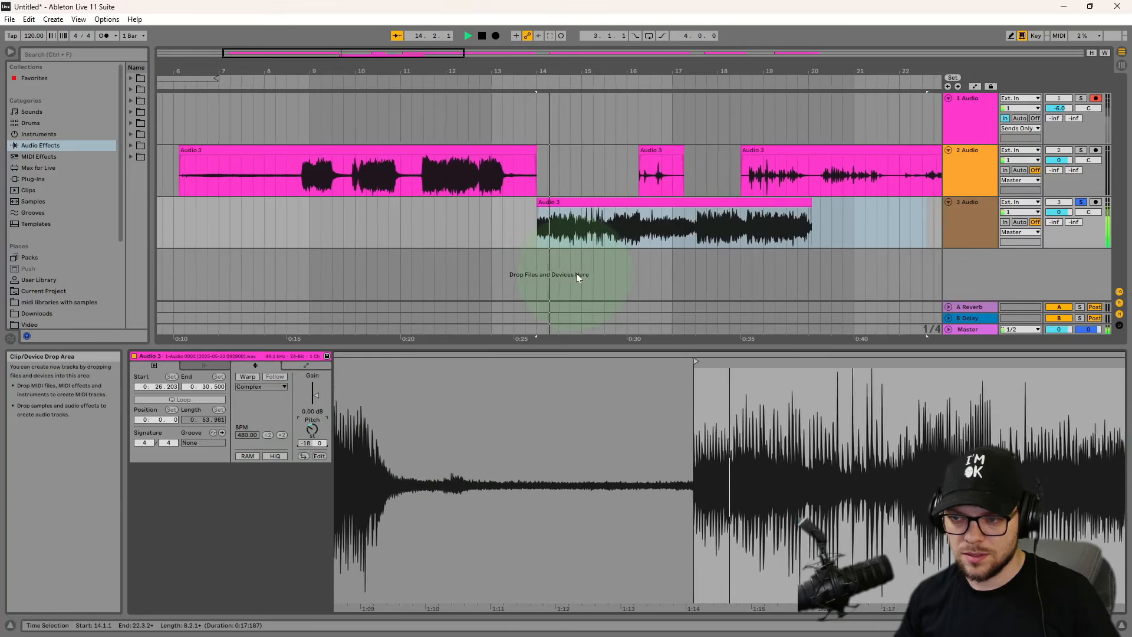
left_click_drag(561, 75, 565, 66)
key("space")
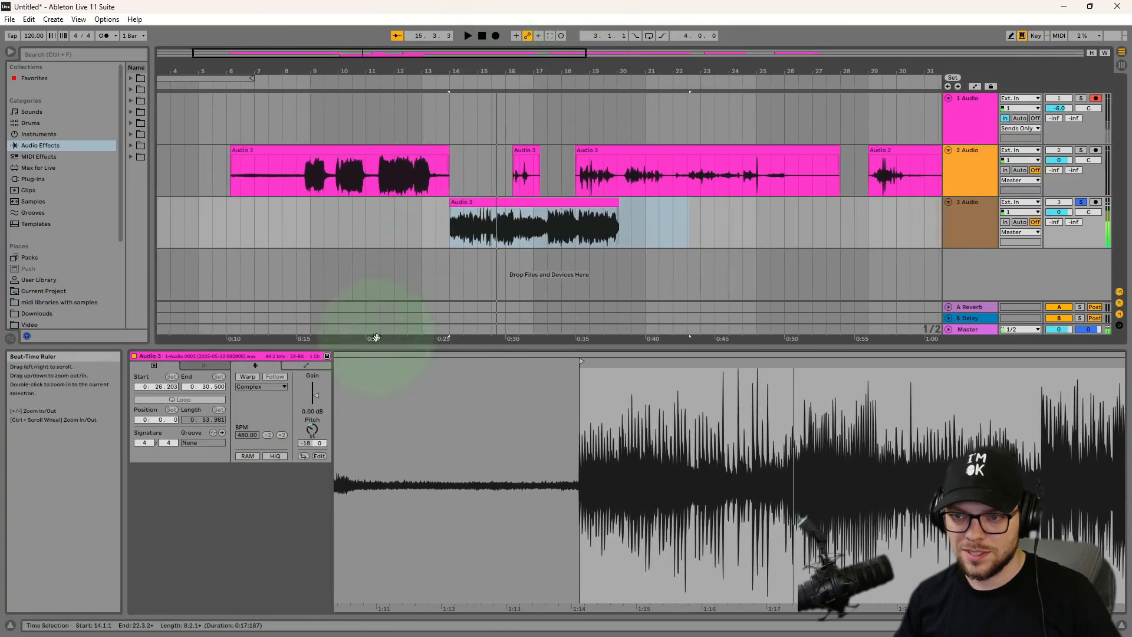
- Raise the clip's transposition to -12 semitones and listen to the new pitch
left_click(318, 429)
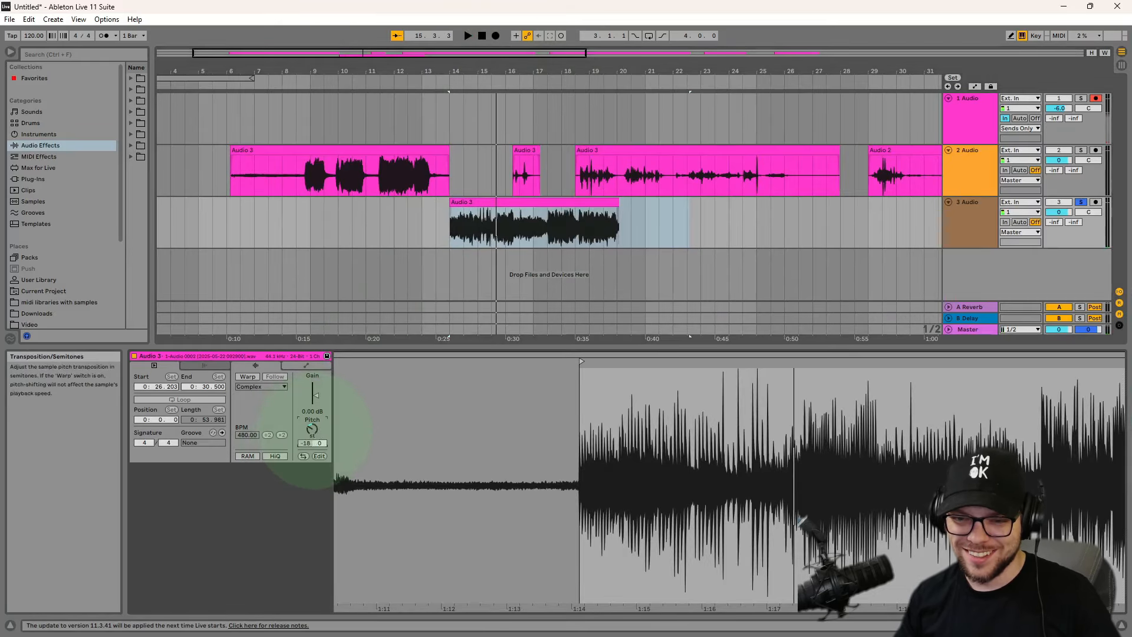
left_click_drag(311, 433, 311, 420)
key("space")
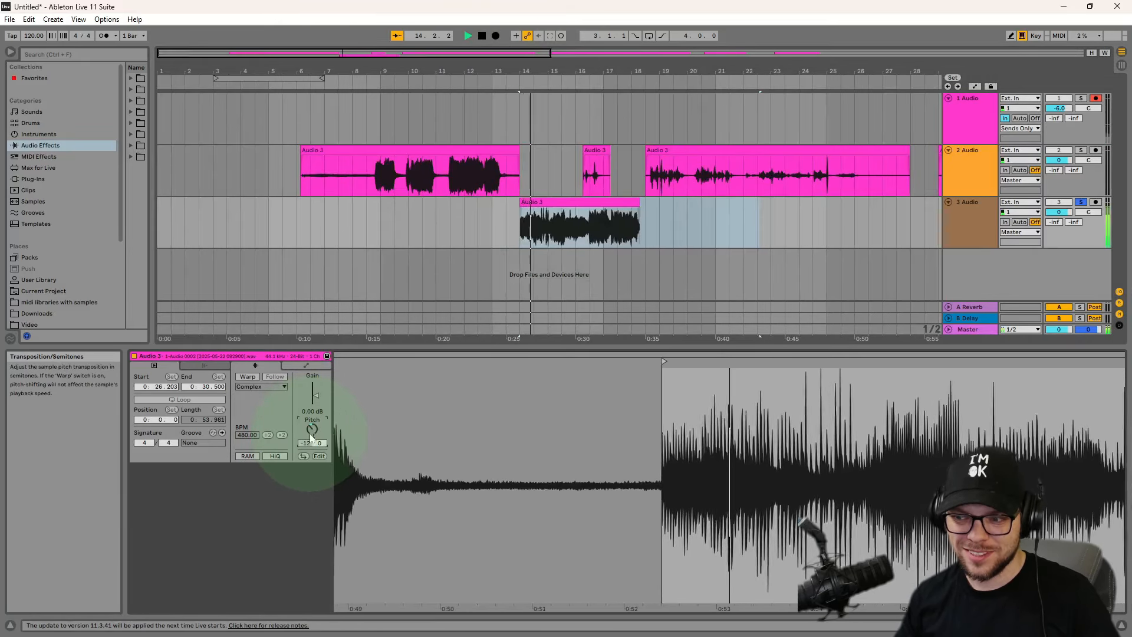
key("space")
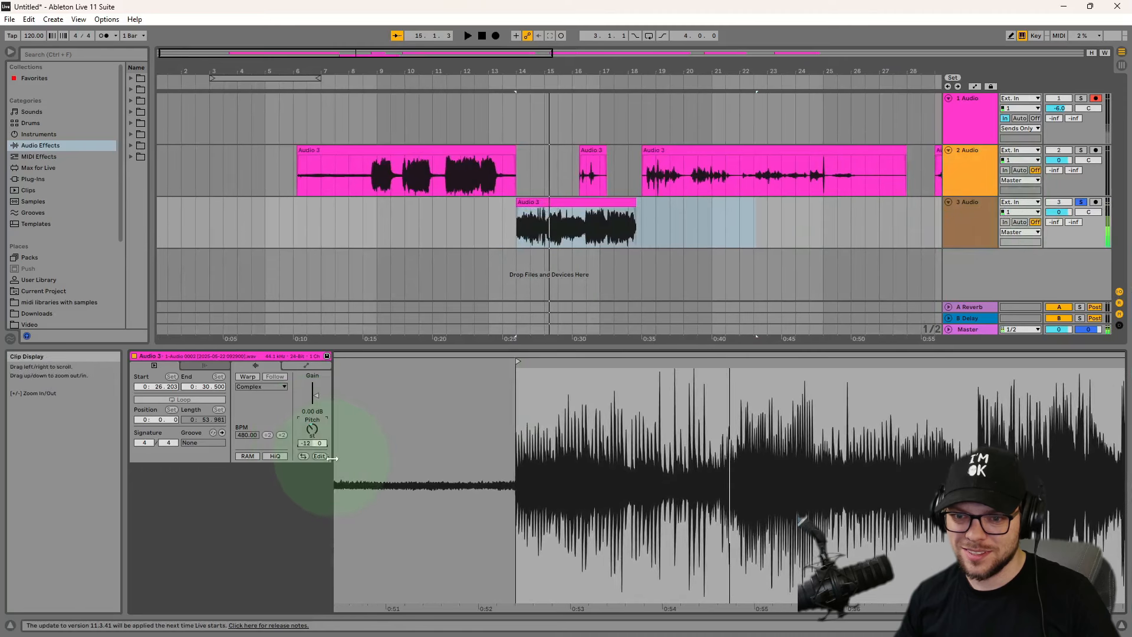
left_click(961, 214)
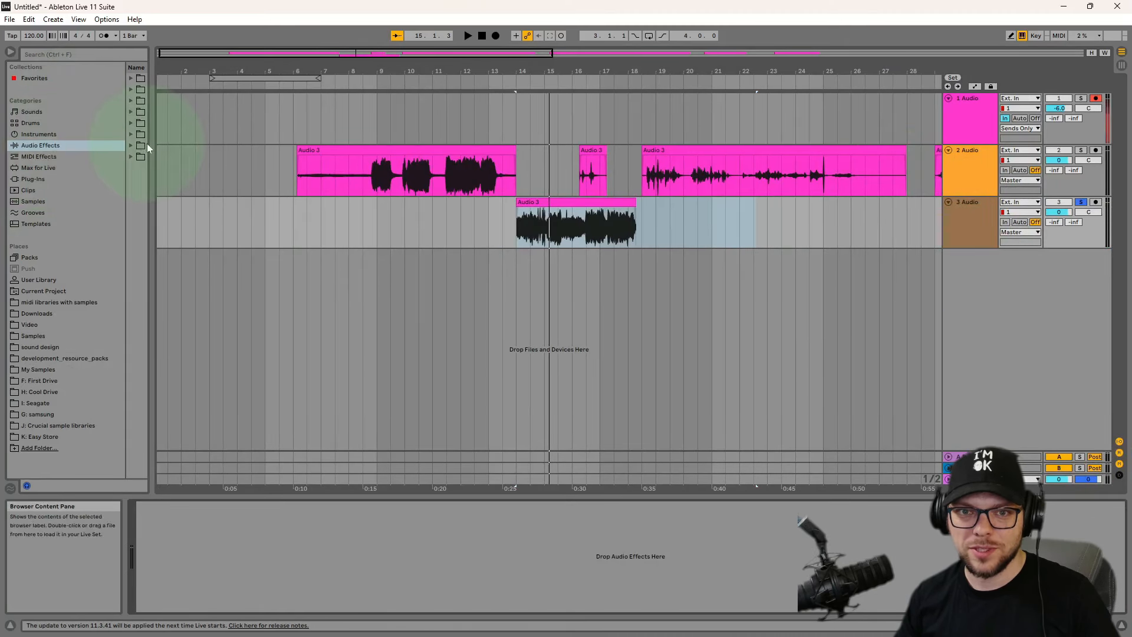
- Add the Shifter effect from the Pitch & Modulation folder to track 3
left_click_drag(147, 143, 335, 142)
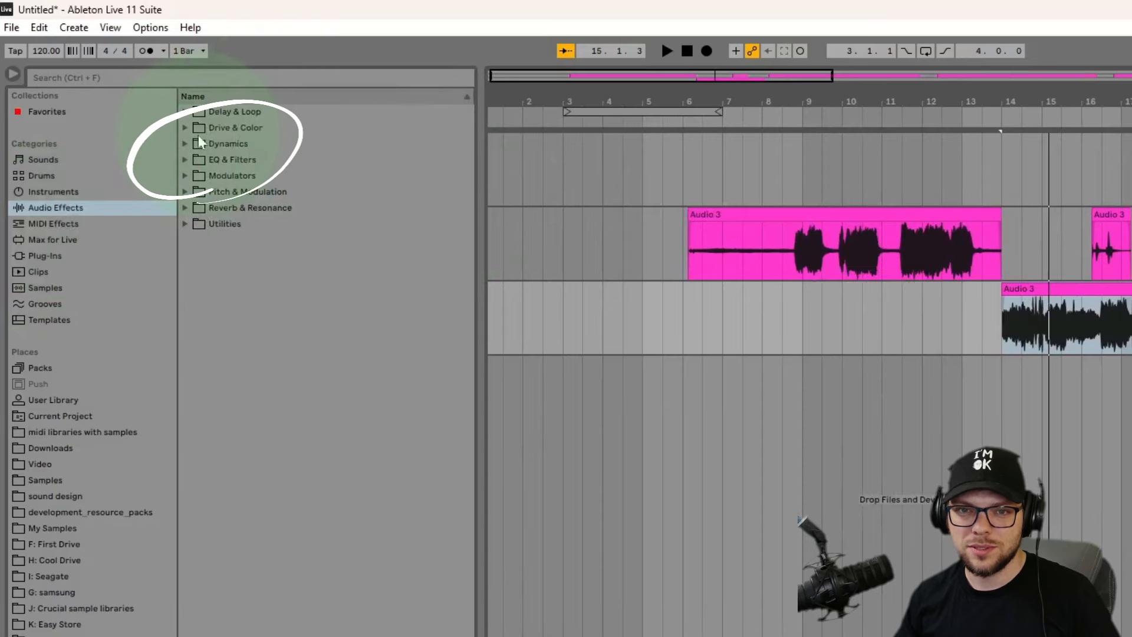
left_click(186, 175)
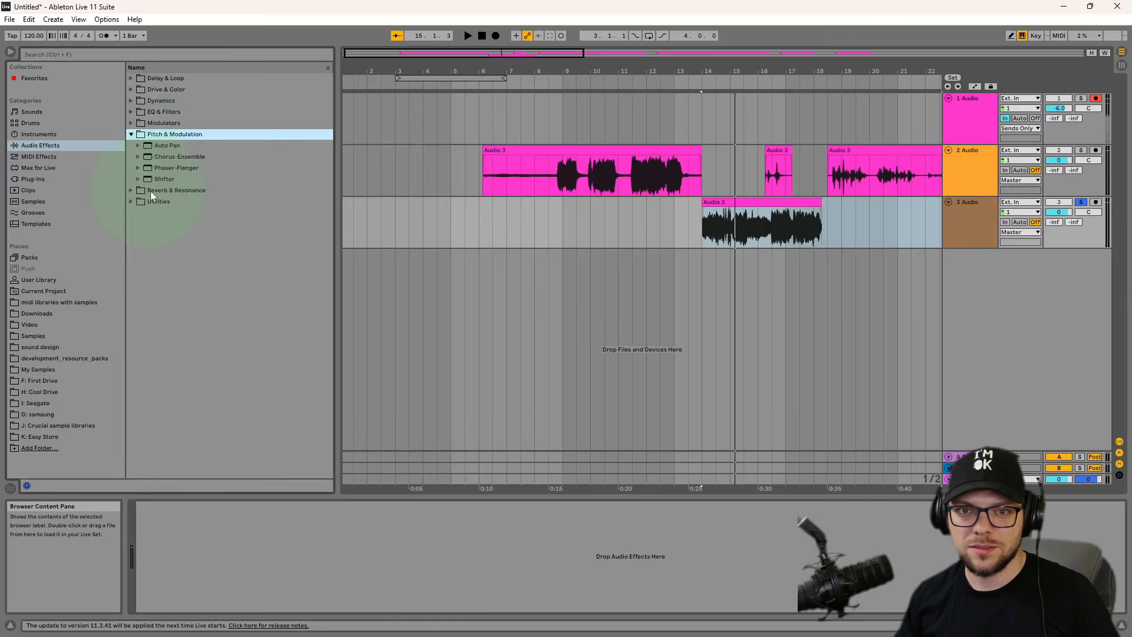
left_click_drag(159, 179, 351, 558)
key("space")
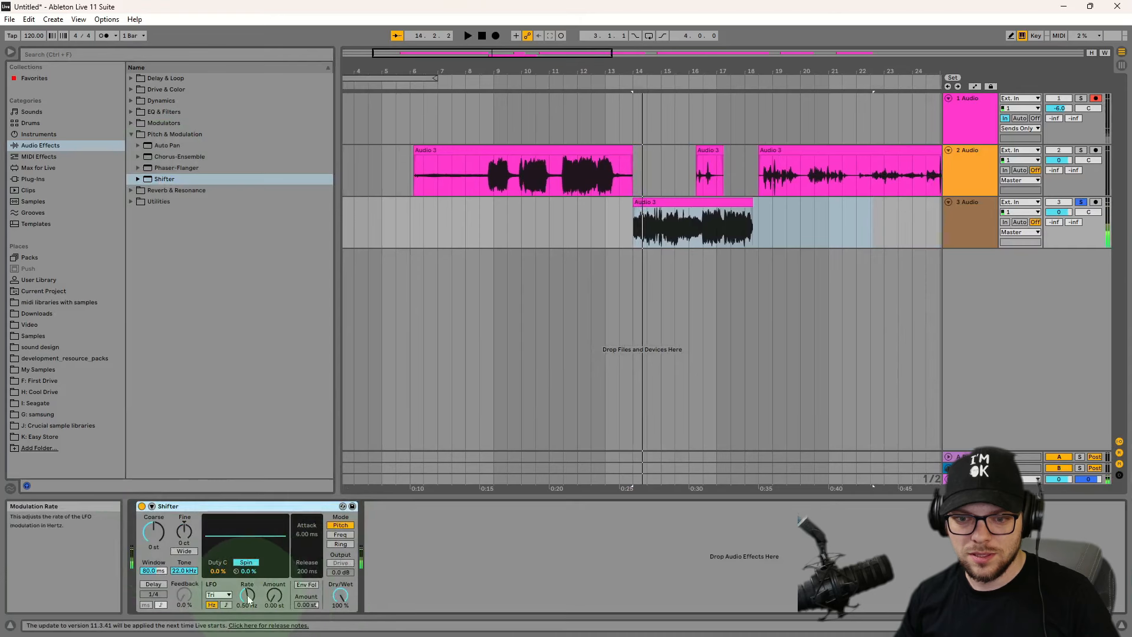
key("space")
- Try Shifter pitch shifts of 15 and 12 semitones and raise the ring modulation frequency while listening
key("space")
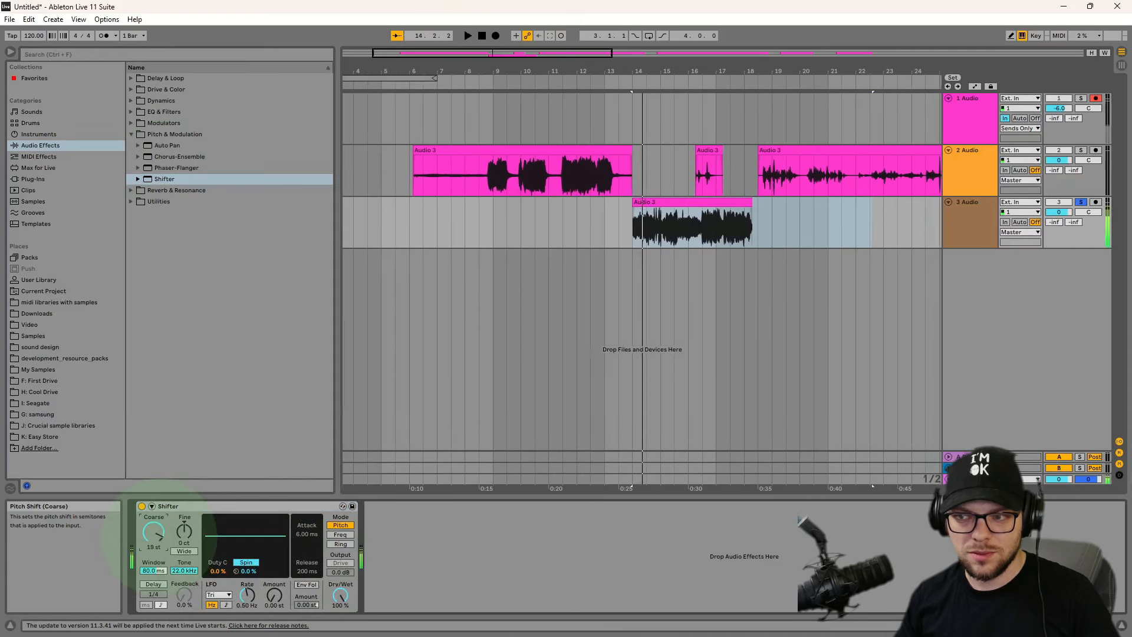
left_click_drag(158, 538, 158, 513)
key("space")
key("space")
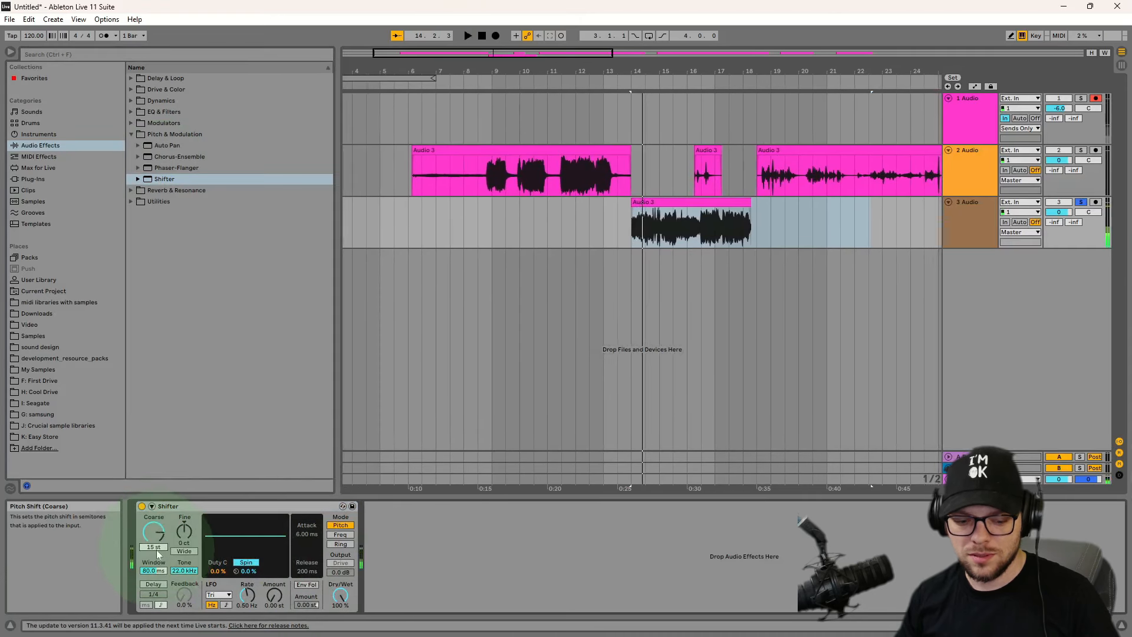
left_click_drag(158, 553, 158, 559)
key("space")
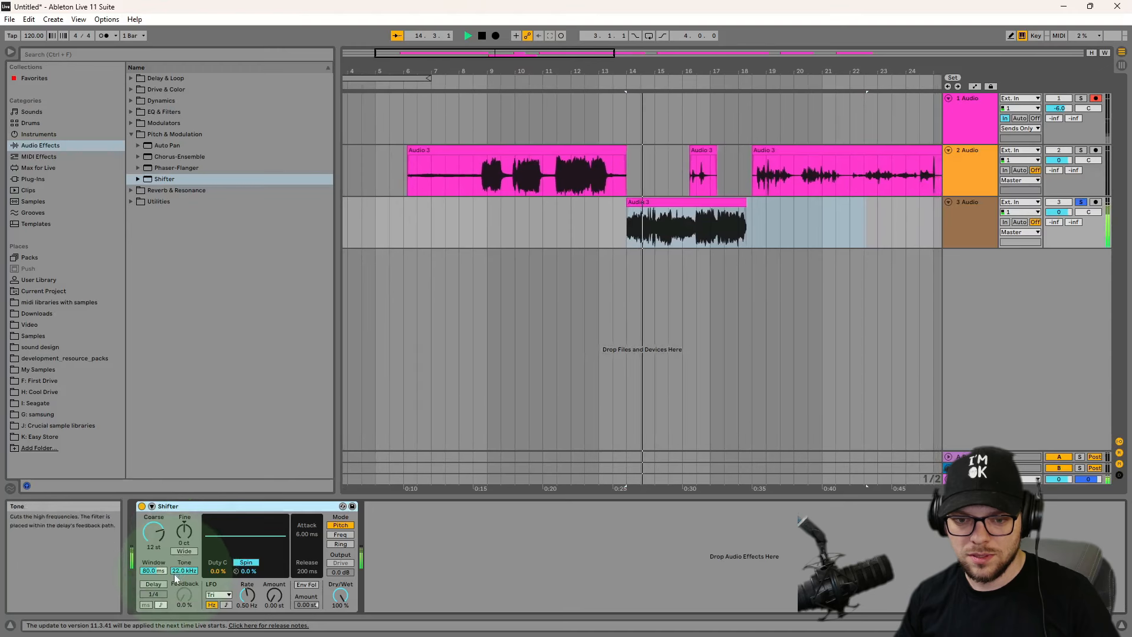
key("space")
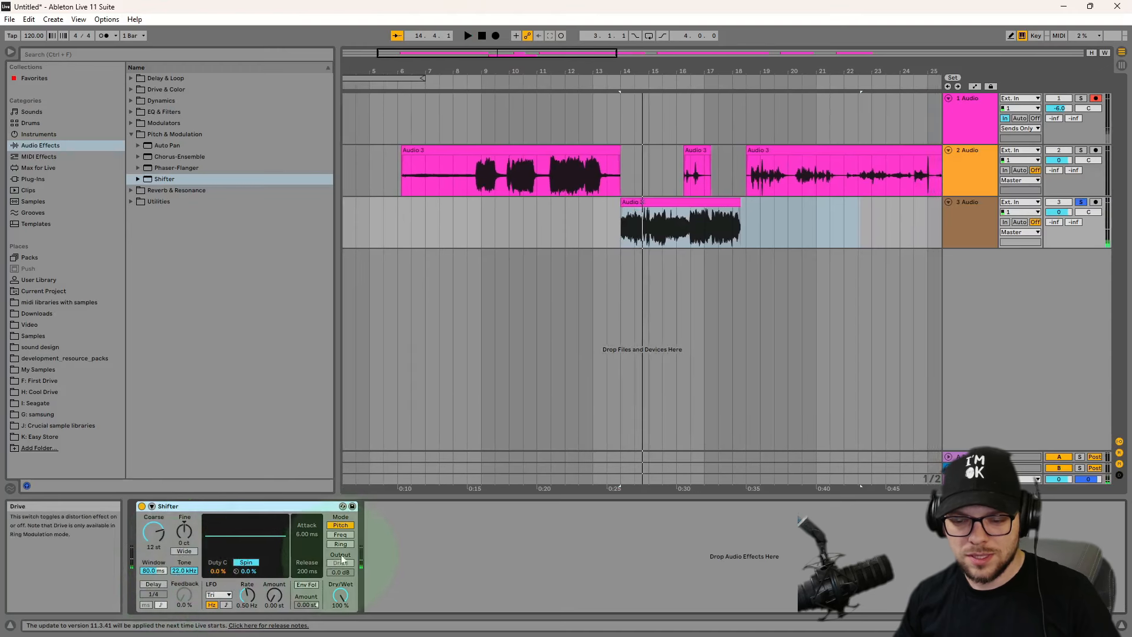
key("space")
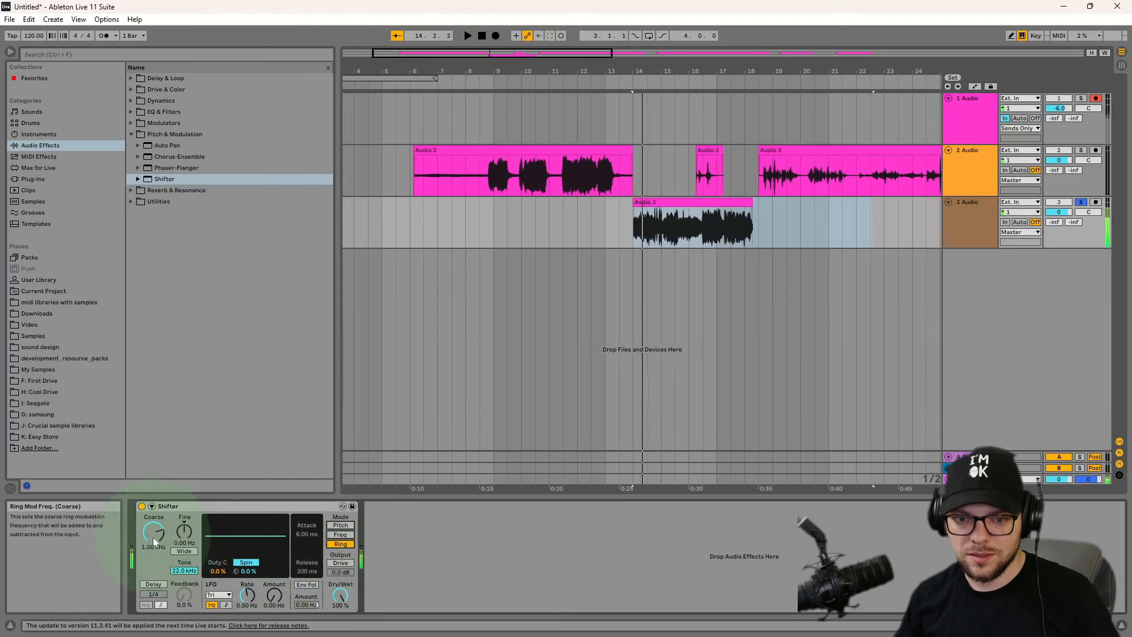
left_click_drag(154, 546, 155, 542)
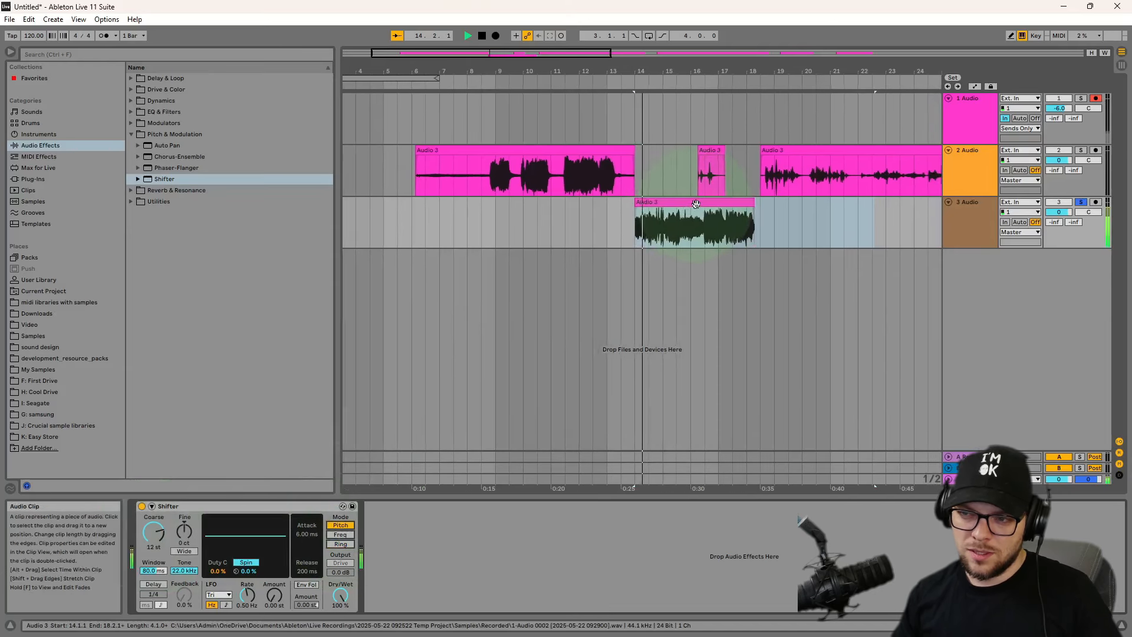
key("shift+Tab")
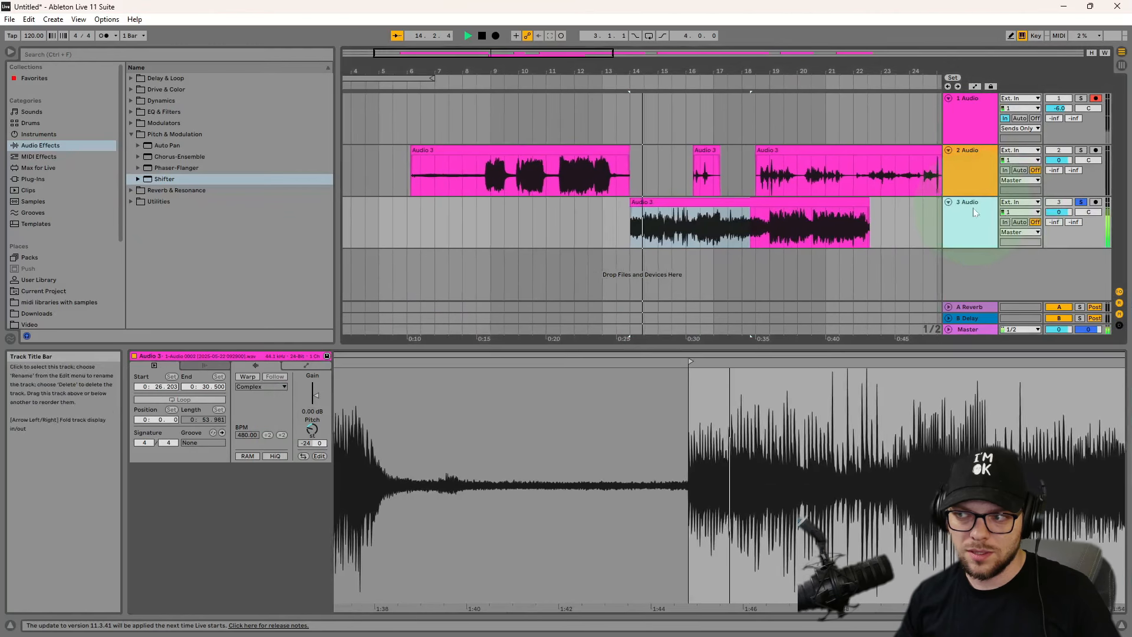
key("shift+Tab")
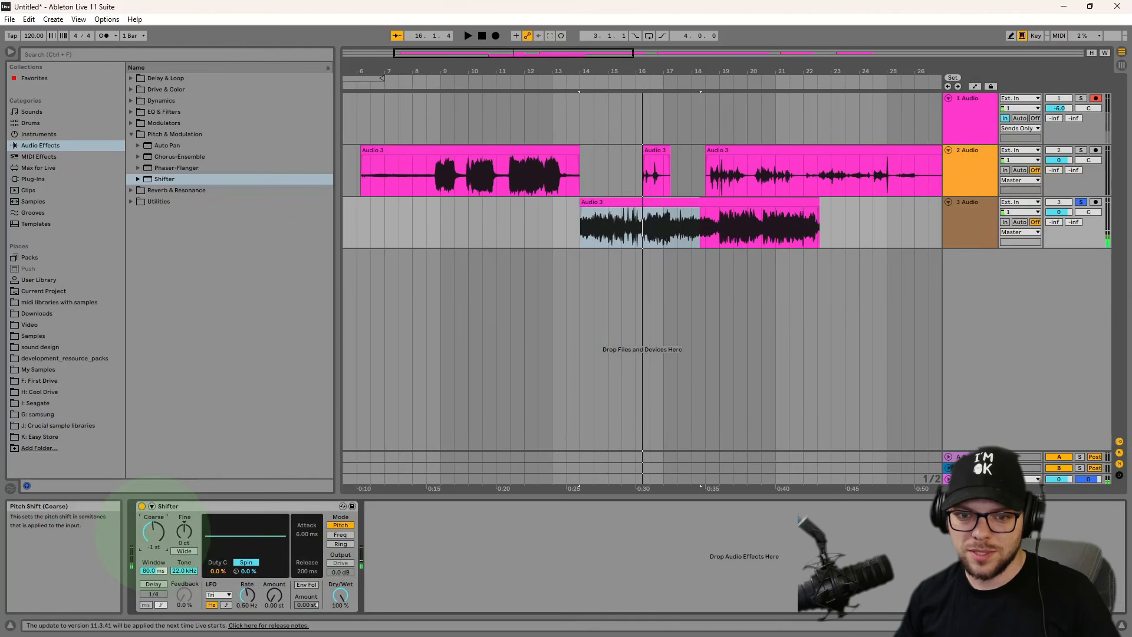
key("space")
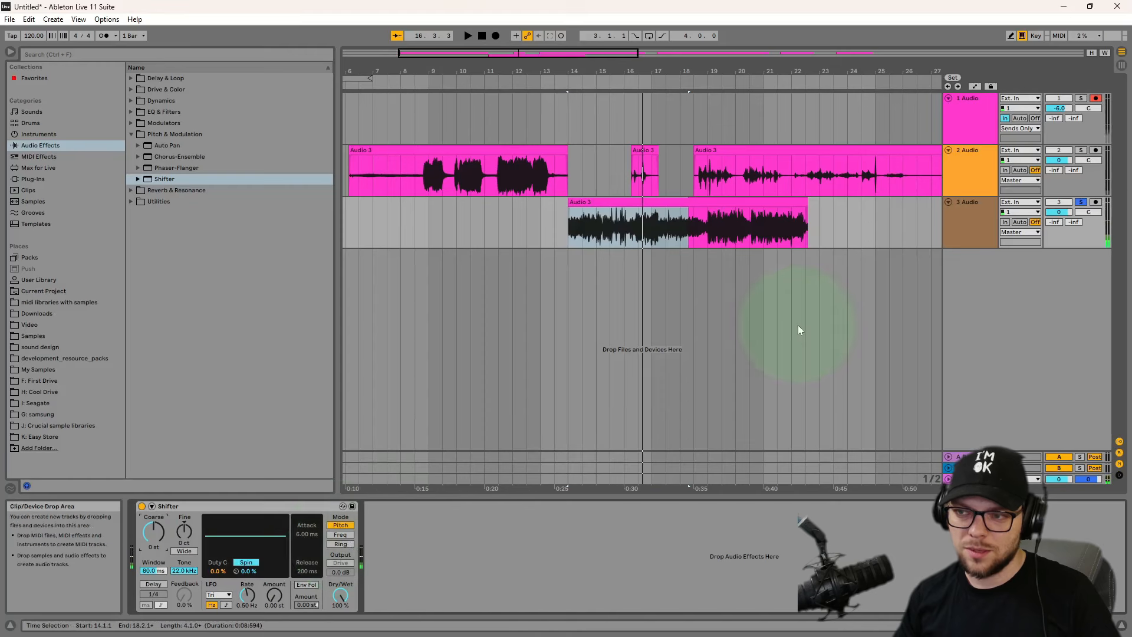
left_click(131, 190)
left_click(138, 179)
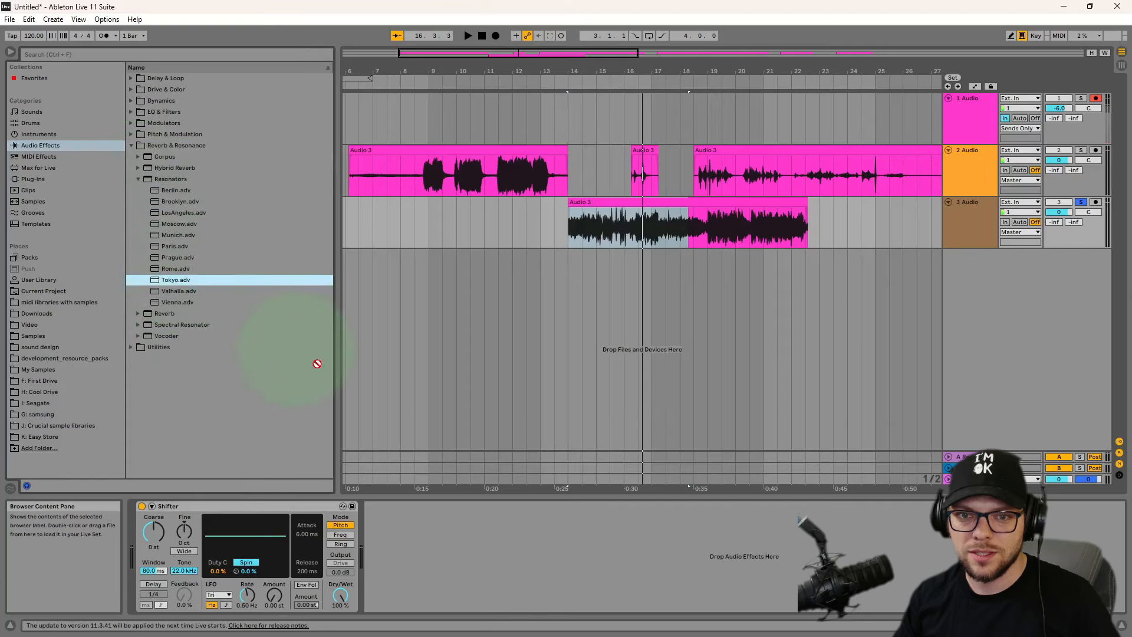
left_click_drag(395, 547, 395, 547)
key("space")
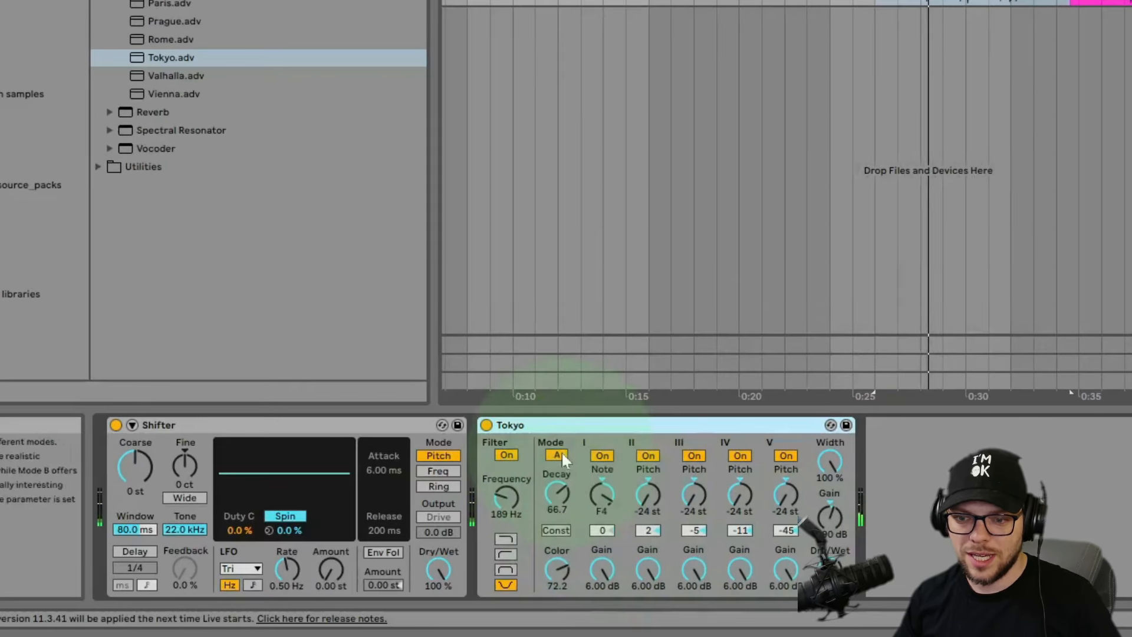
left_click(547, 460)
left_click(590, 460)
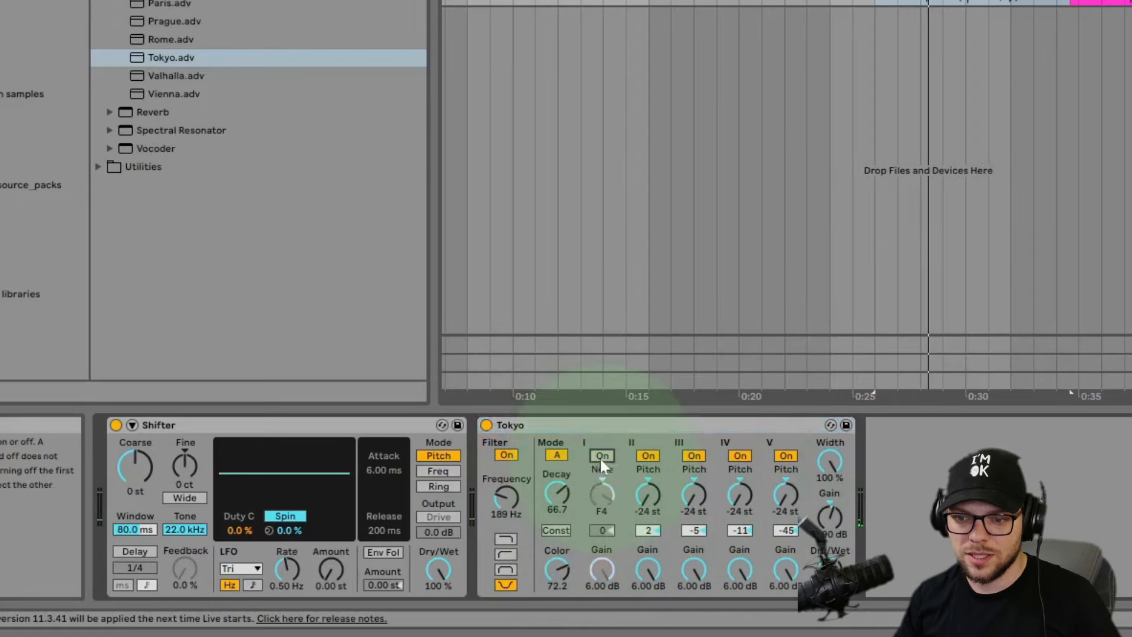
left_click(648, 455)
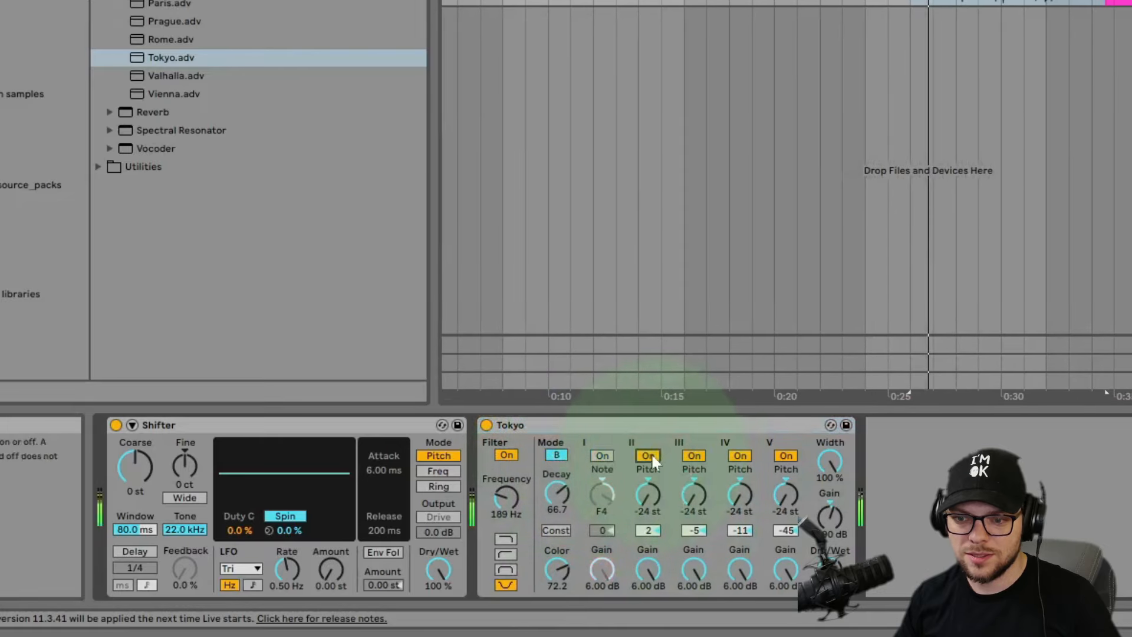
left_click(691, 456)
left_click(741, 457)
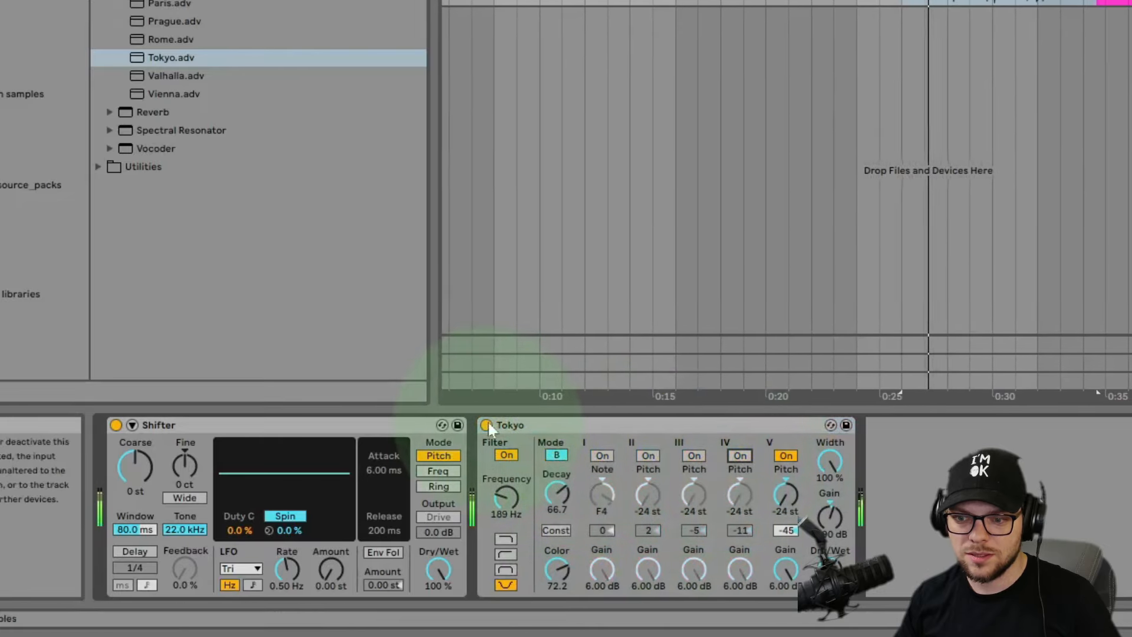
key("Delete")
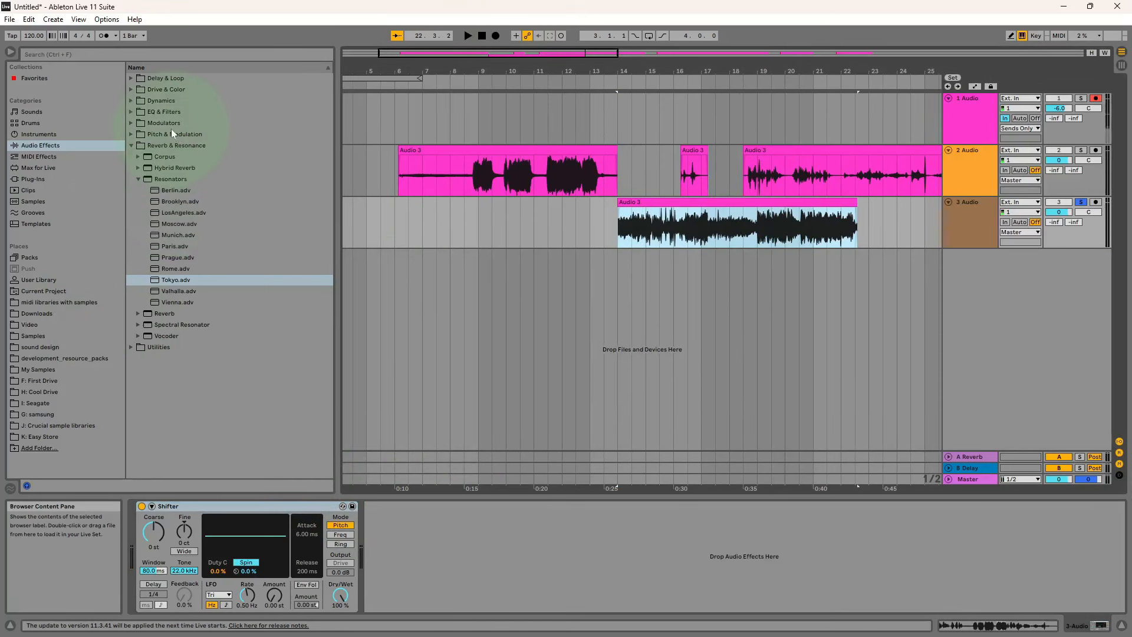
- Enable Warp on the track-3 clip, answering No, with Complex Pro mode and formants 0.78
double_click(786, 203)
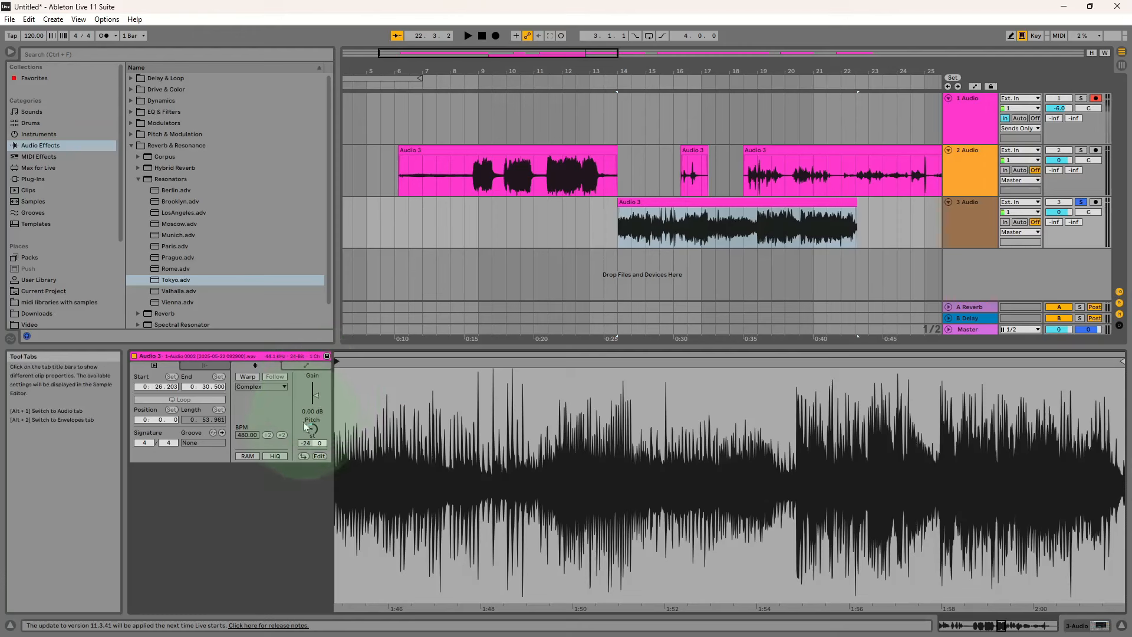
left_click(250, 376)
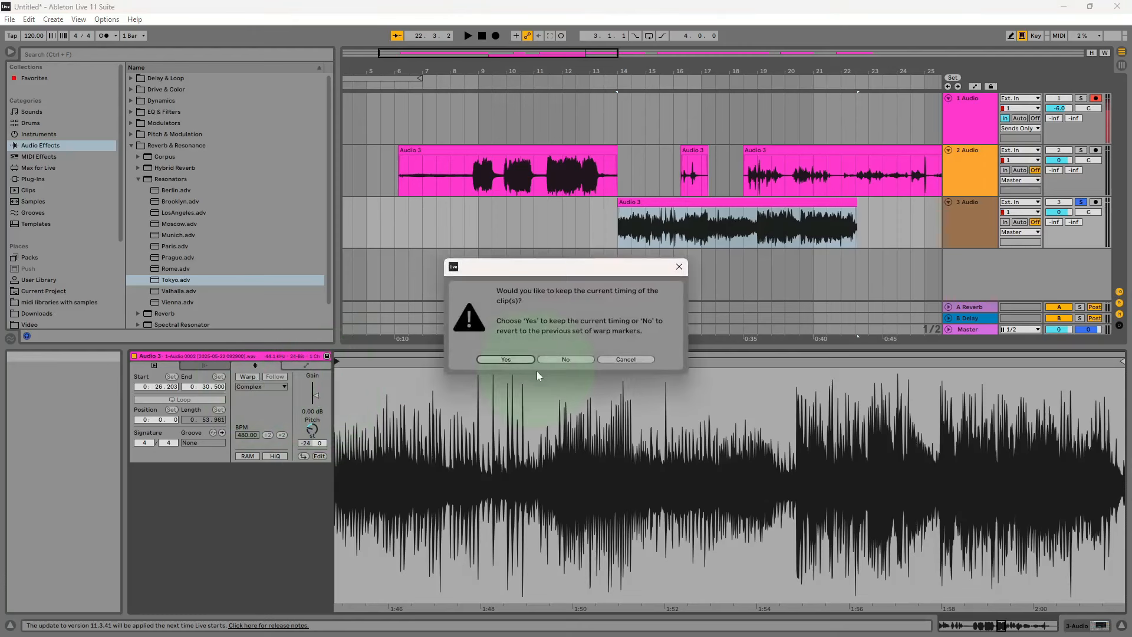
left_click(562, 360)
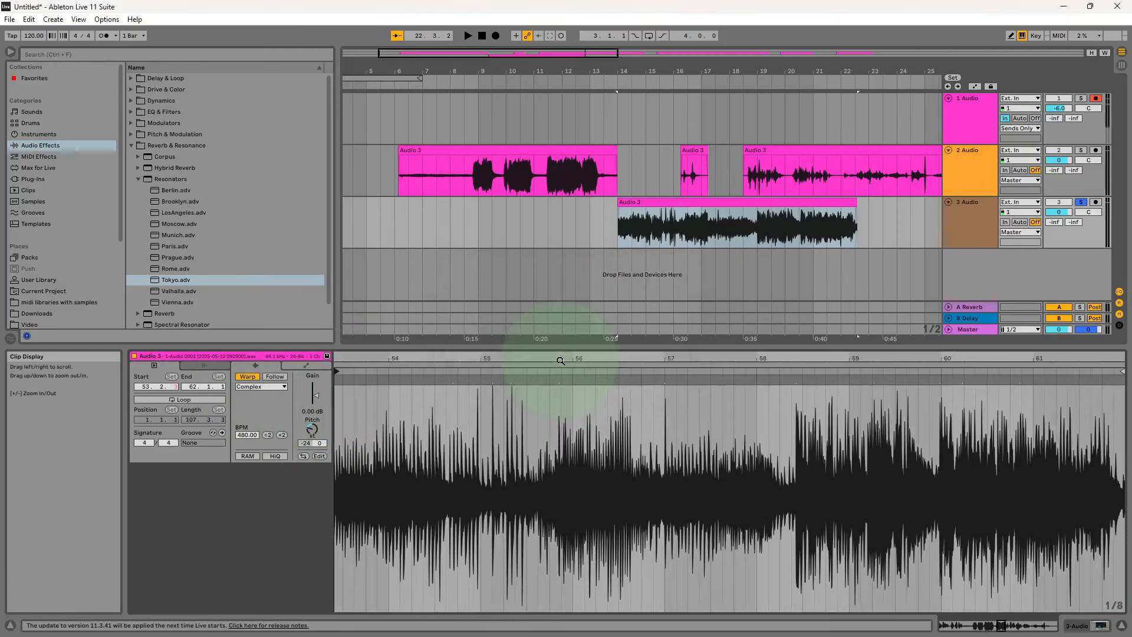
left_click(262, 386)
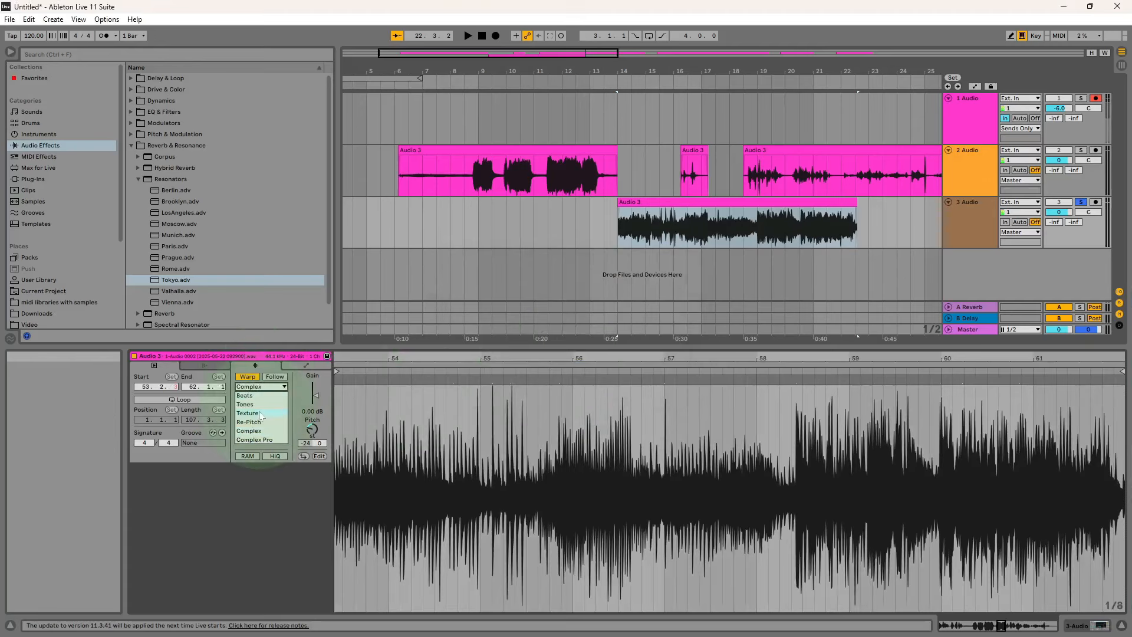
left_click(263, 440)
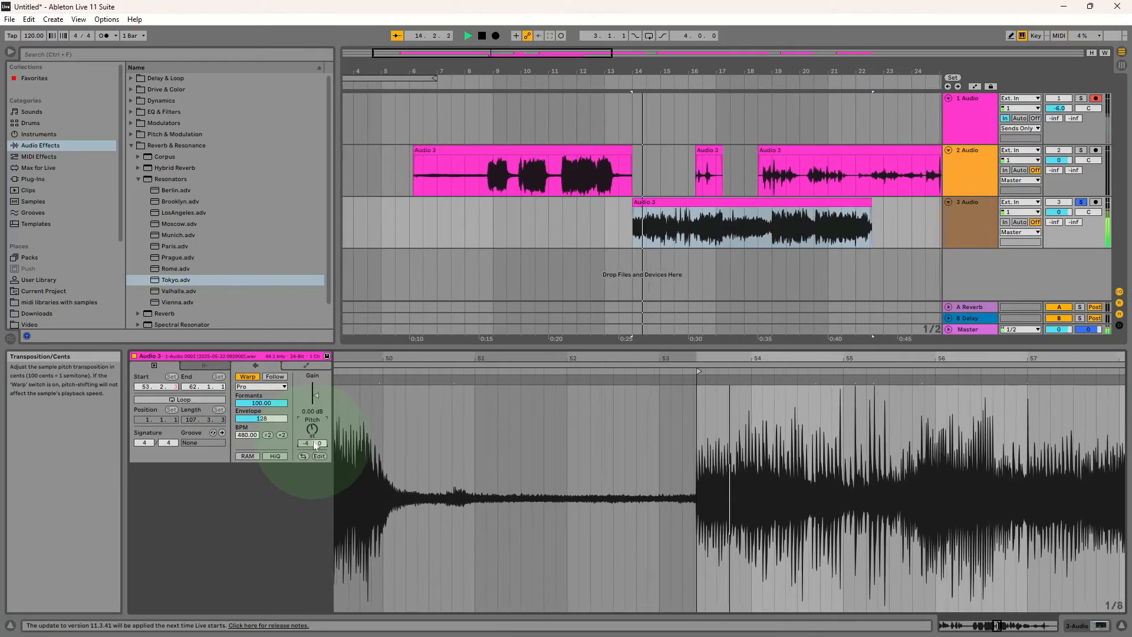
left_click_drag(261, 403, 261, 460)
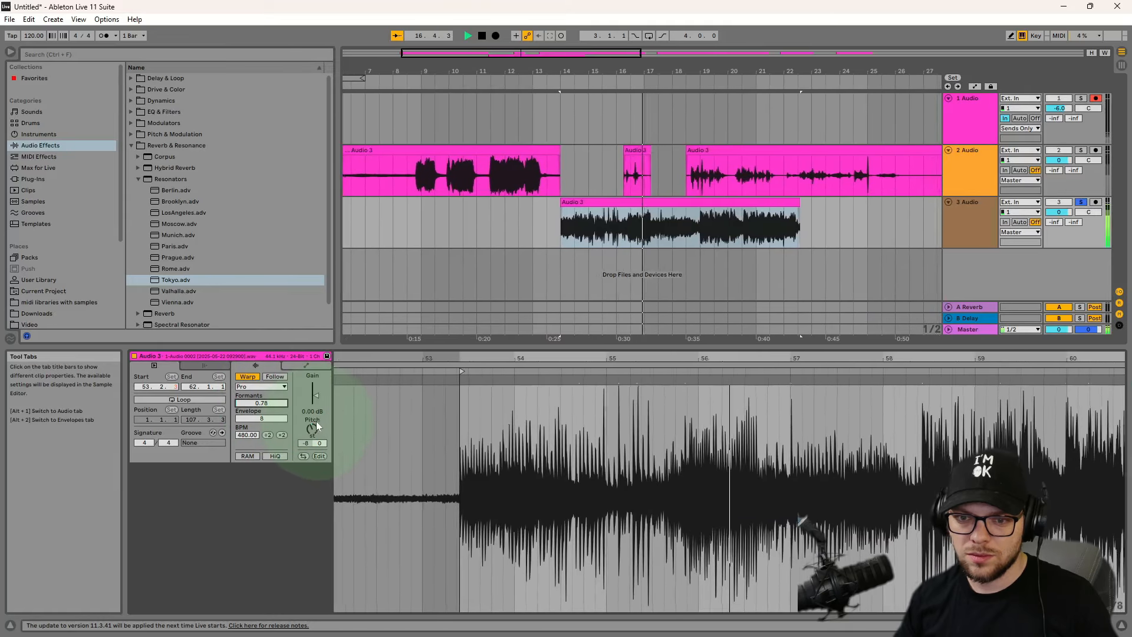
- Switch the warp mode to Texture with grain size 2.00 and flux 0.00, listening from bar 14
left_click(262, 386)
left_click(263, 415)
key("space")
left_click_drag(263, 418, 275, 463)
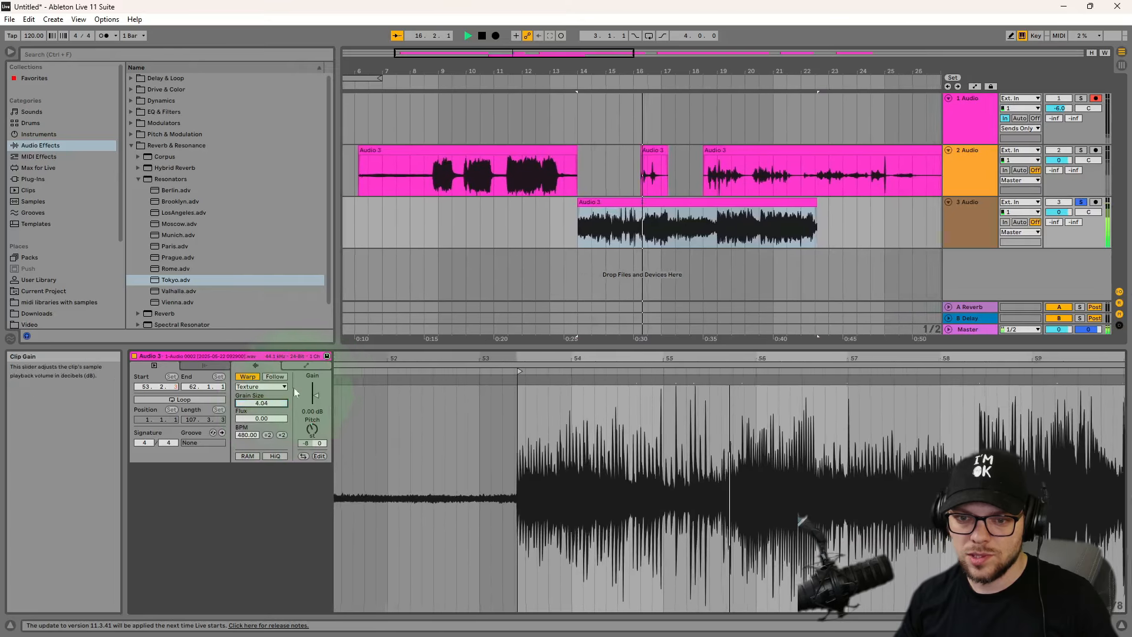
key("space")
key("space")
key("space")
left_click_drag(261, 403, 260, 432)
key("space")
left_click(262, 417)
key("space")
key("space")
key("space")
key("space")
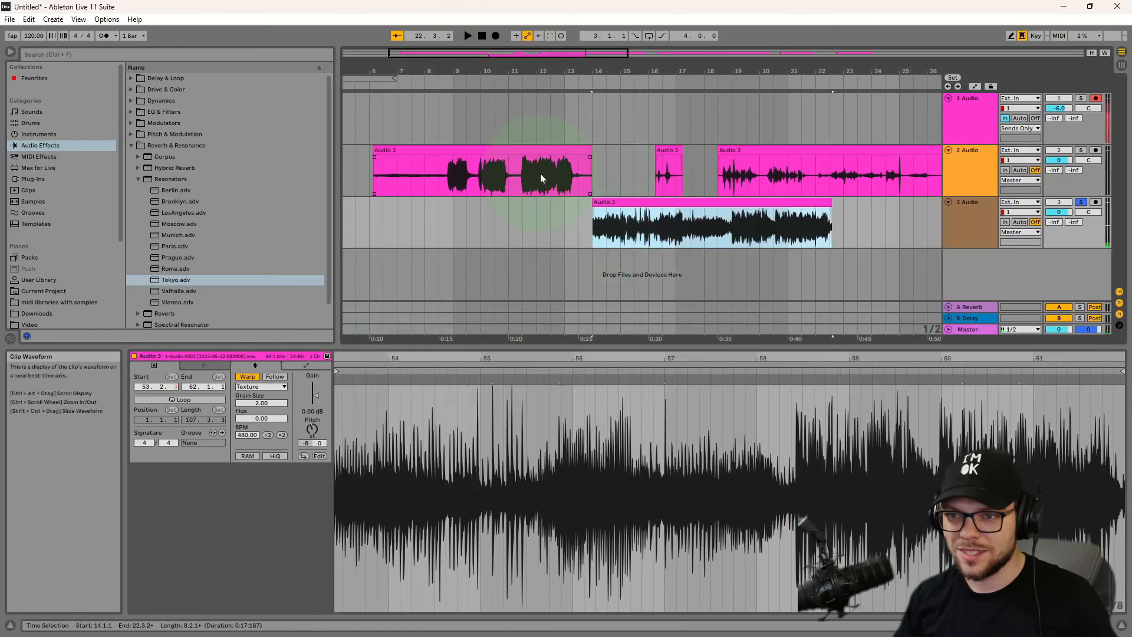
left_click_drag(567, 71, 565, 64)
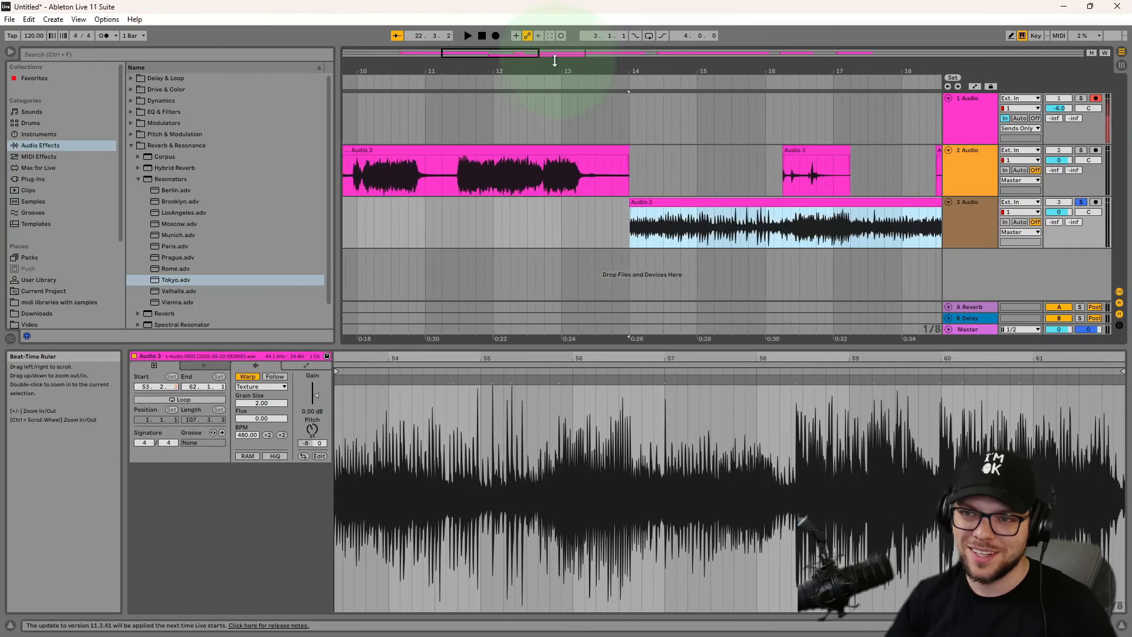
- Audition the track-2 clip from around bar 11.4.1
left_click(501, 172)
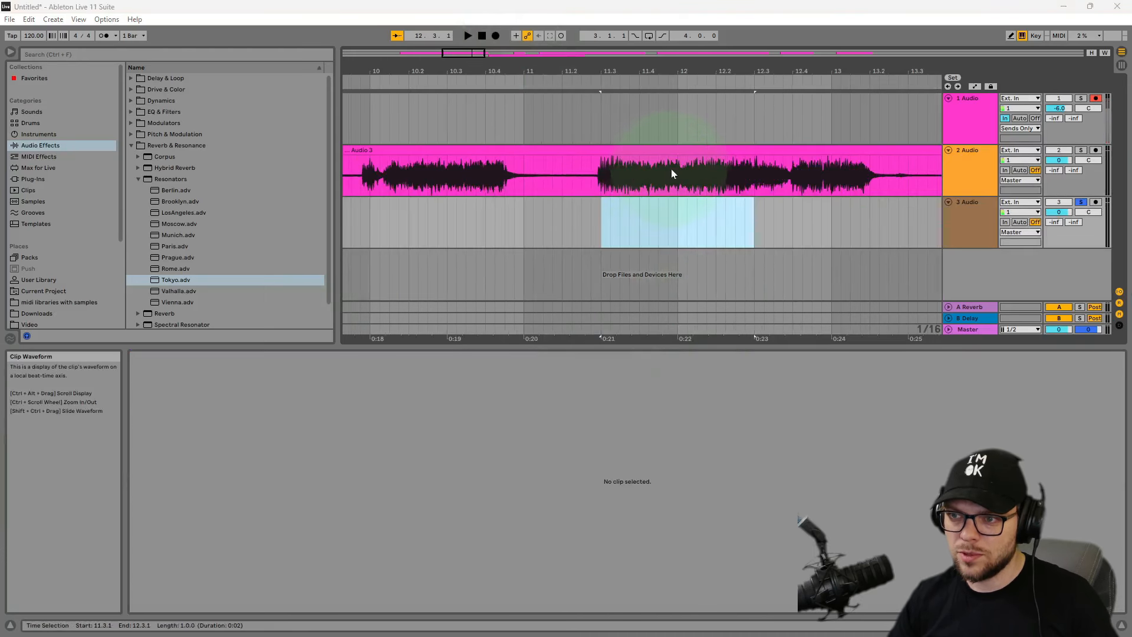
left_click_drag(672, 172, 644, 170)
left_click(601, 180)
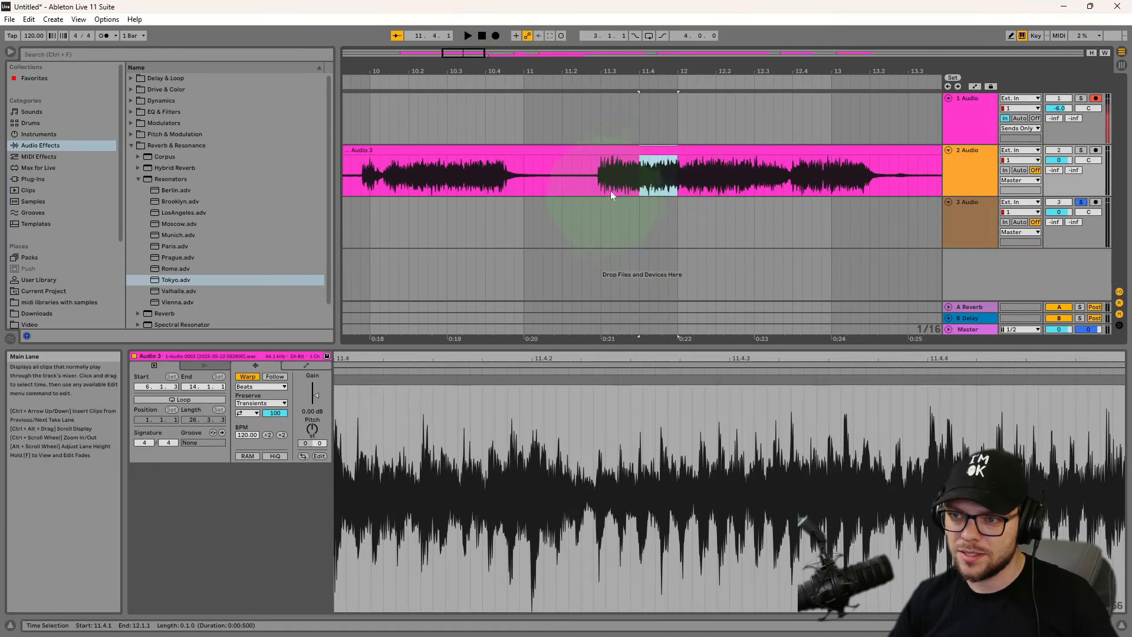
key("space")
key("space")
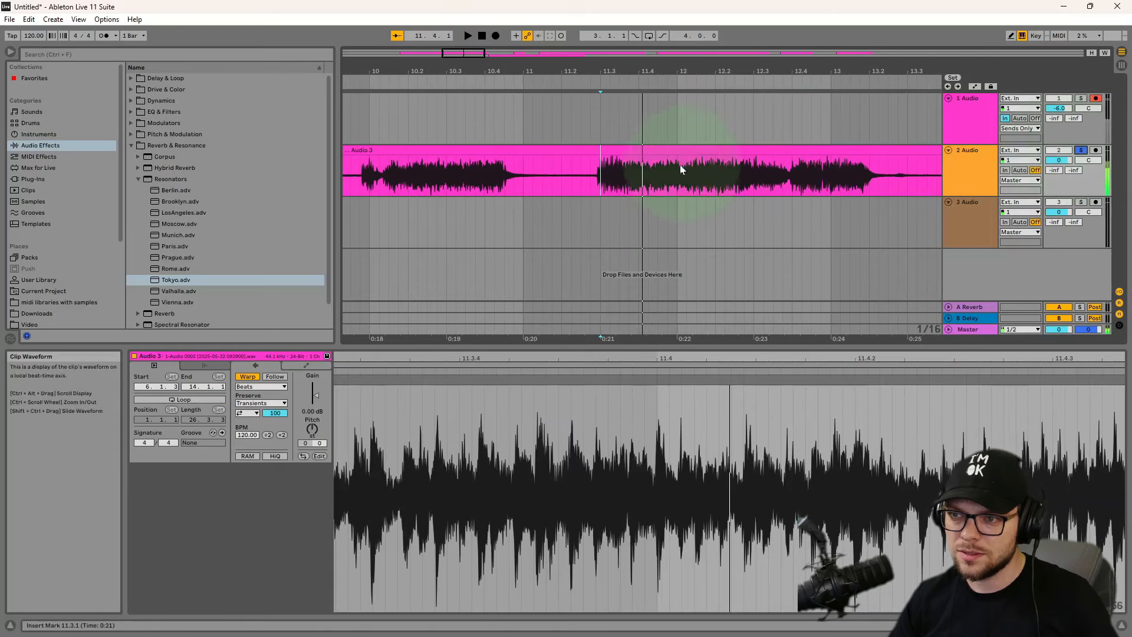
left_click(640, 165)
key("space")
key("space")
left_click(614, 166)
key("space")
key("space")
- Copy the 11.4.1–12.1.1 slice of track 2 onto track 3 and split it into its own clip
left_click_drag(608, 169, 647, 159)
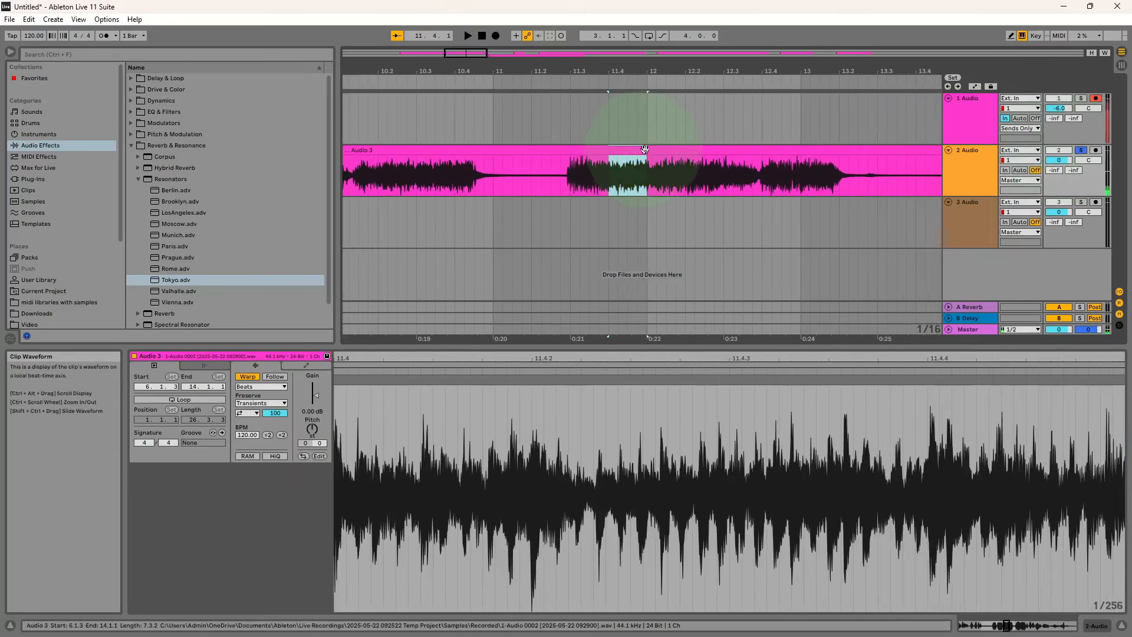
key("ctrl+c")
left_click(608, 212)
key("ctrl+v")
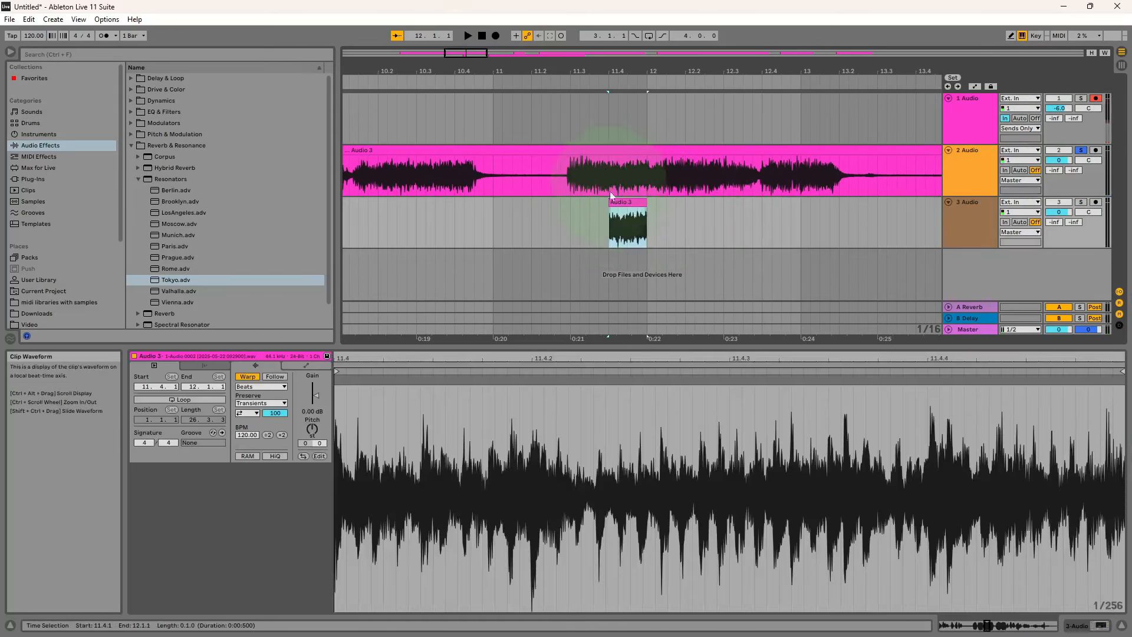
left_click_drag(609, 170, 646, 157)
key("ctrl+e")
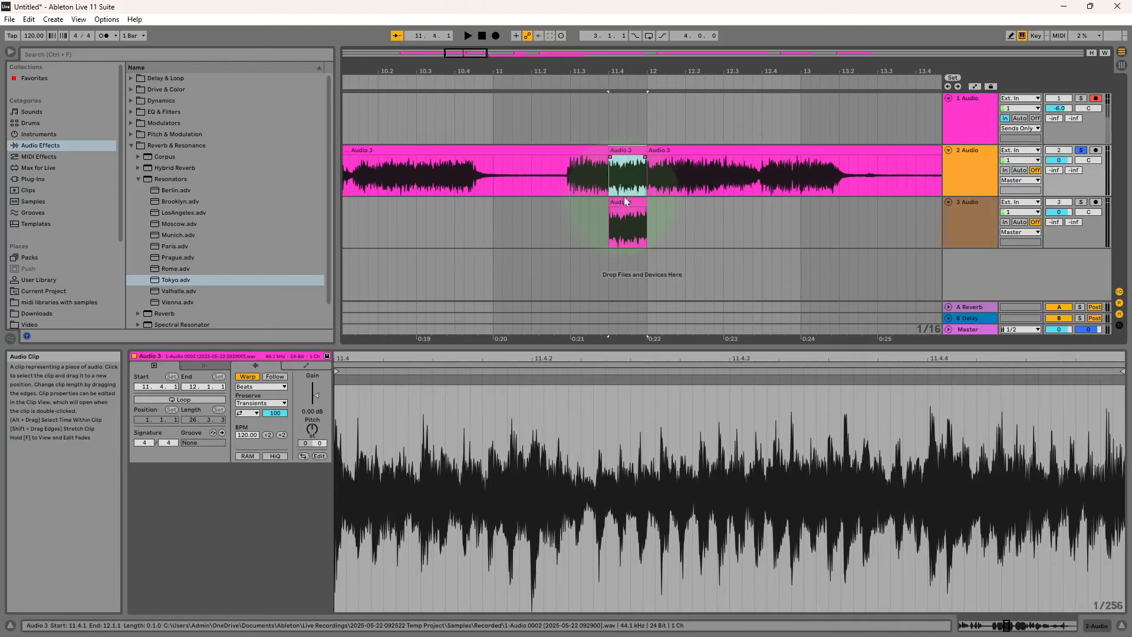
left_click(627, 187)
- Pitch the pasted track-3 clip sharply down and paste another copy at bar 11.3
left_click(625, 217)
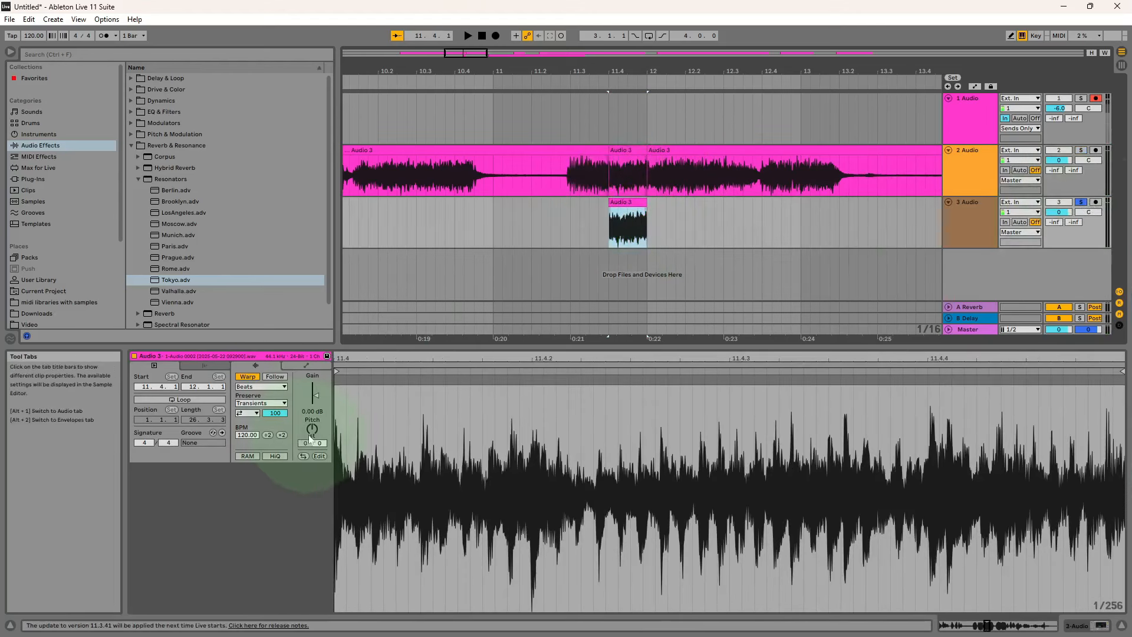
left_click_drag(314, 436, 314, 472)
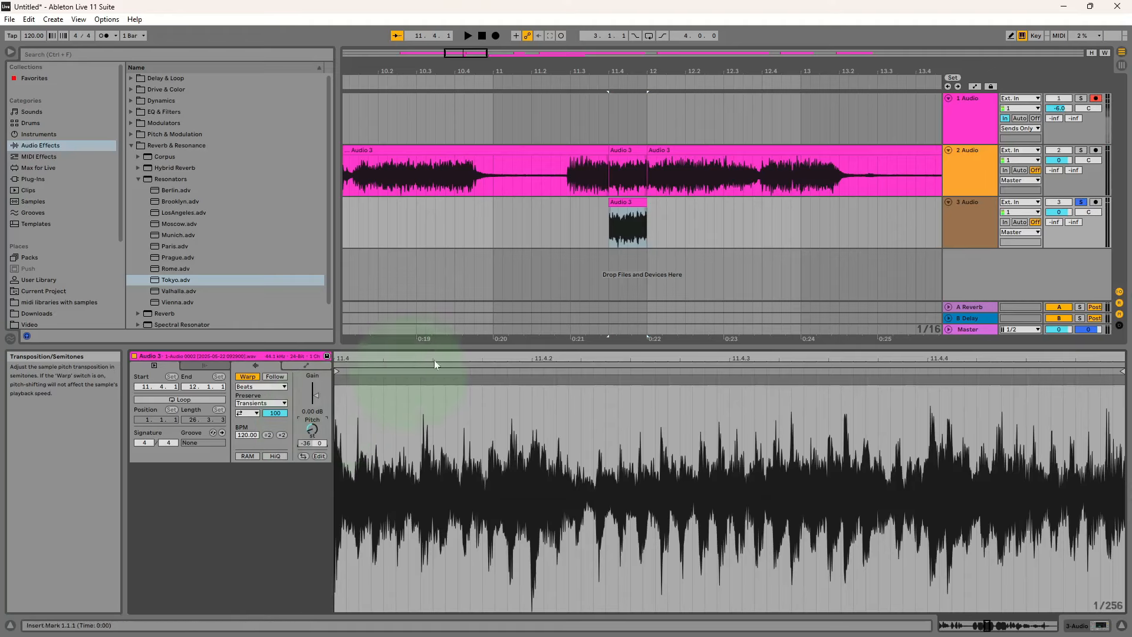
left_click(570, 207)
key("ctrl+v")
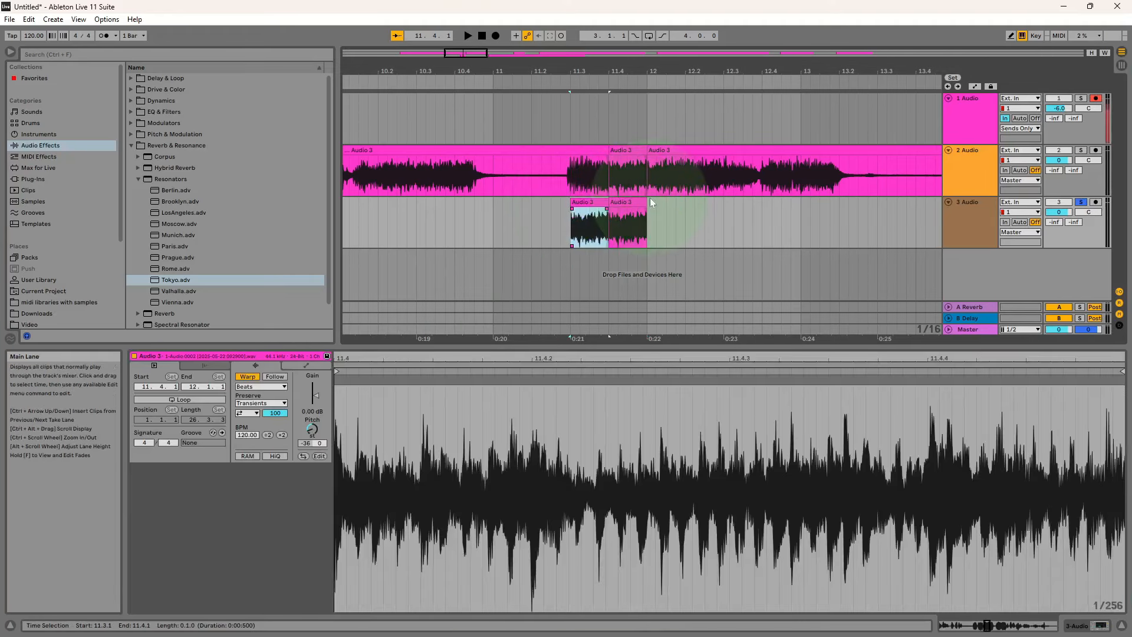
left_click(627, 202, "shift")
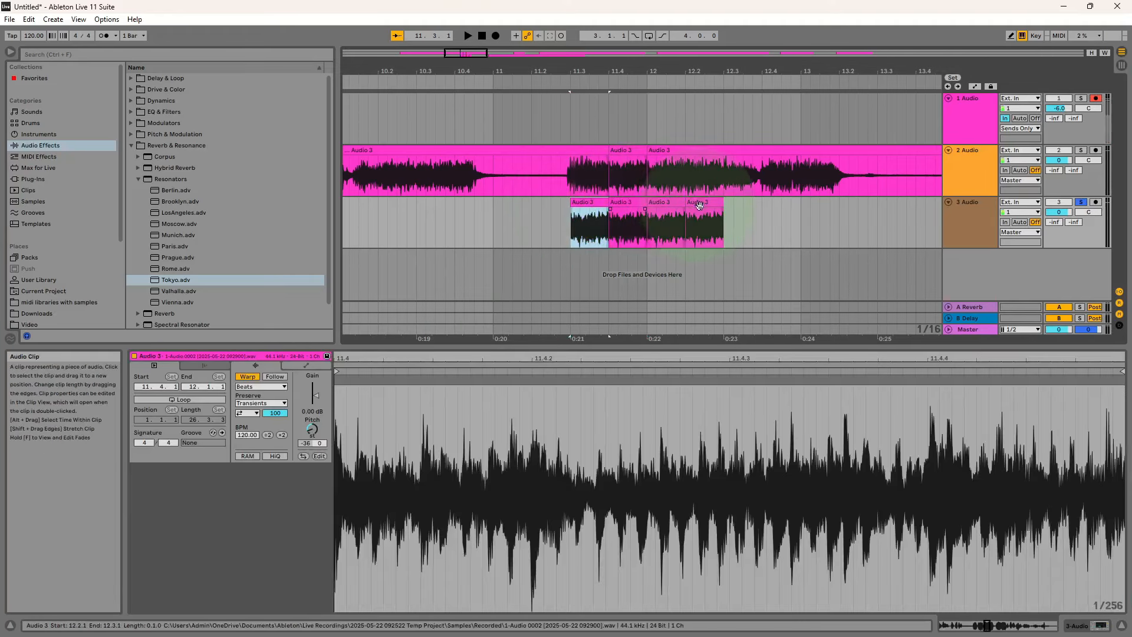
key("space")
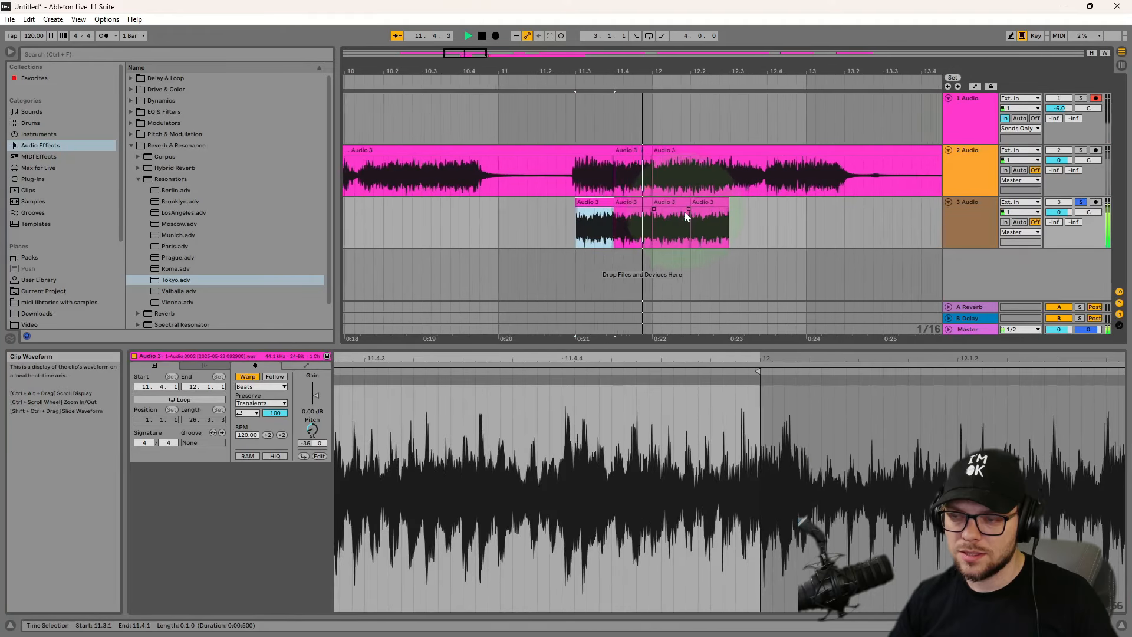
- Delete the clip at 11.4 and extend the bar 11.3 clip to end at bar 12
left_click(559, 200)
key("space")
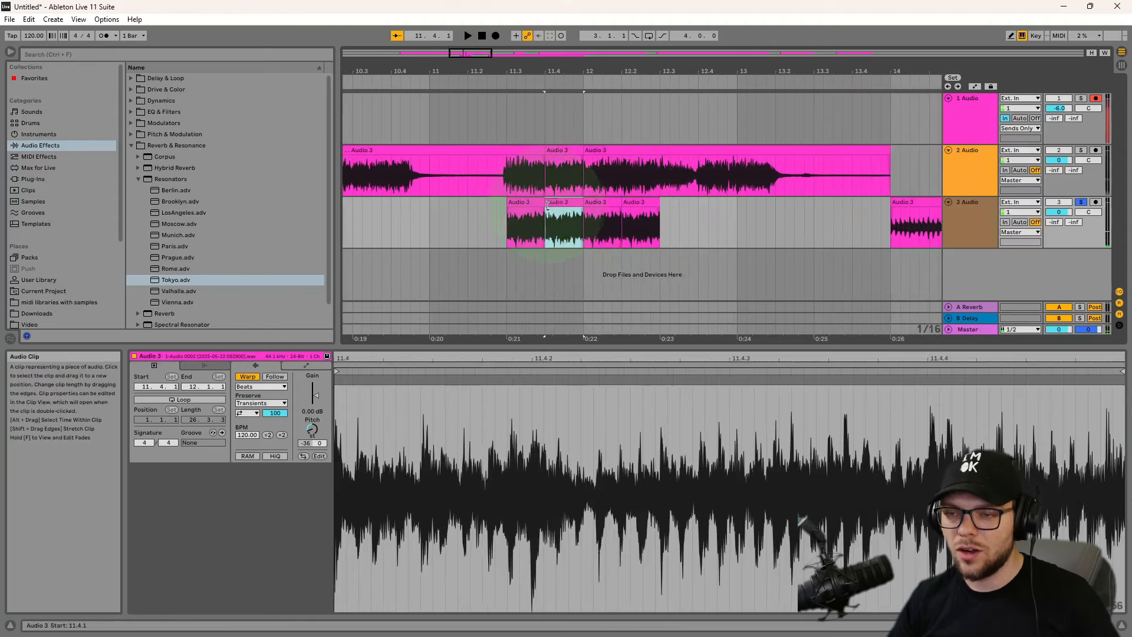
key("Delete")
left_click_drag(544, 202, 583, 203)
key("space")
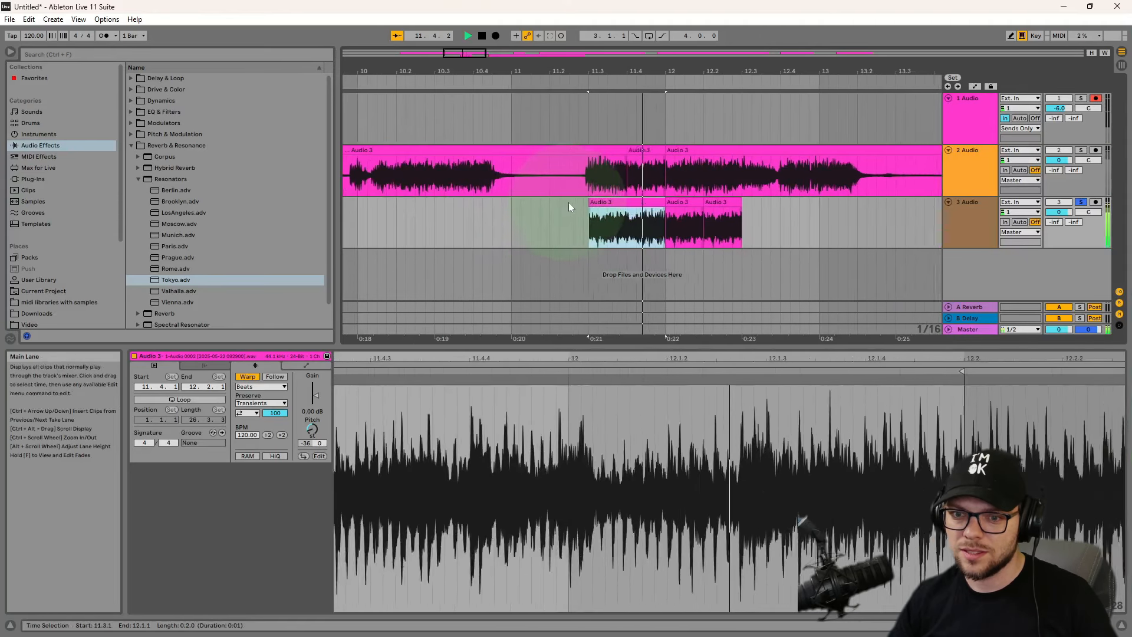
left_click(669, 70)
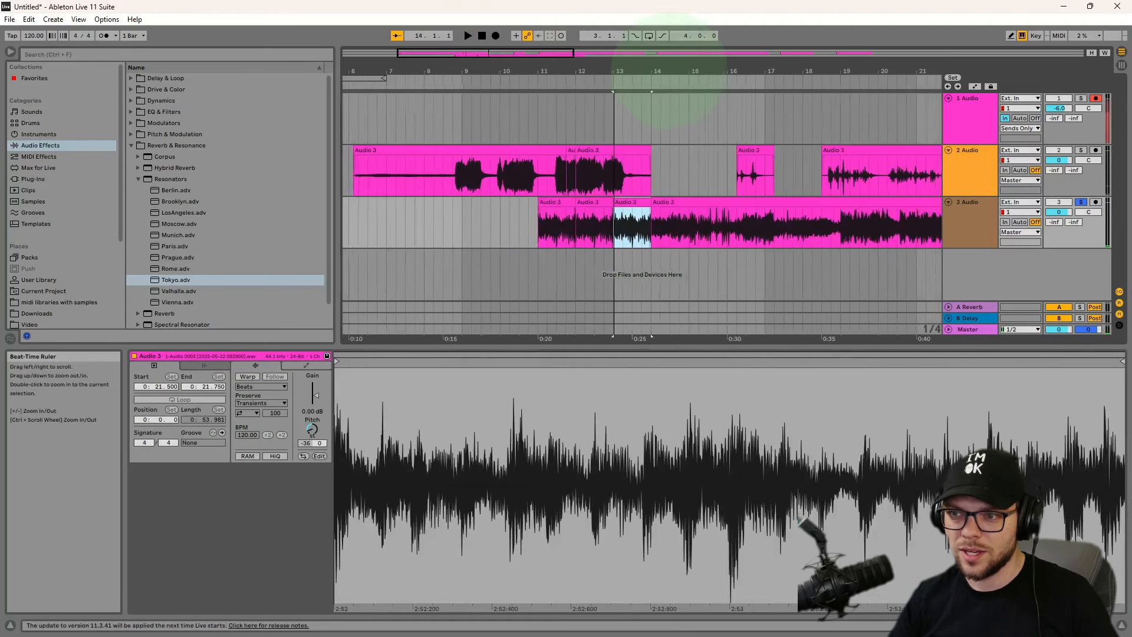
left_click_drag(669, 70, 661, 65)
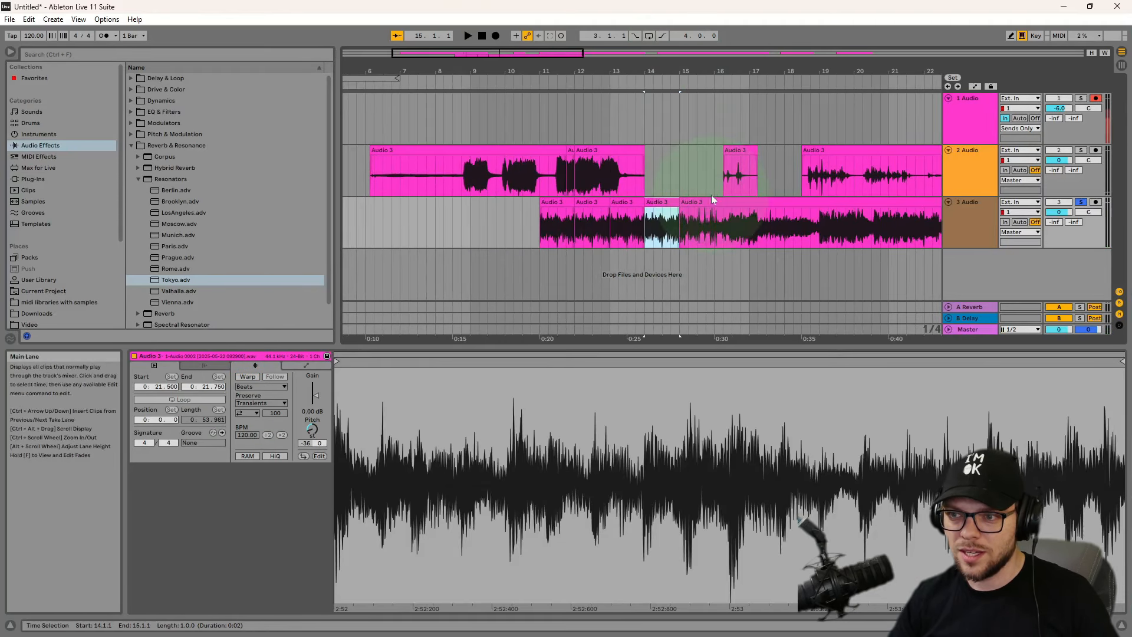
- Replace the long bar-14 clip with a duplicate of the bar-13 clip, then bring up track 3's Shifter
left_click(712, 203)
key("Delete")
left_click(628, 203)
key("ctrl+d")
left_click(547, 206, "shift")
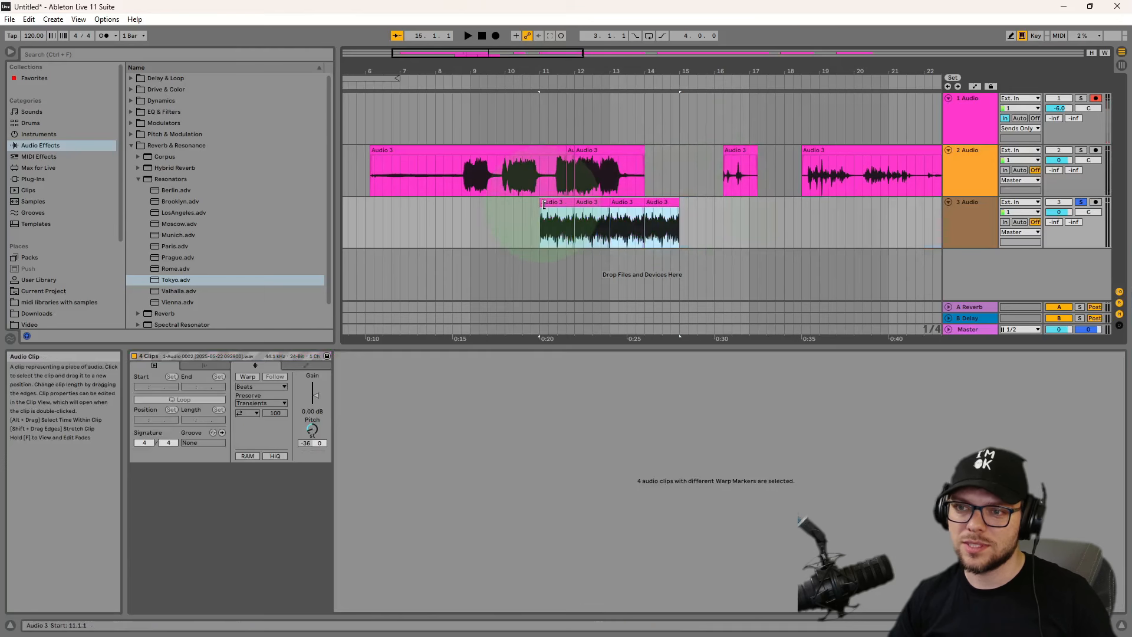
key("space")
double_click(965, 203)
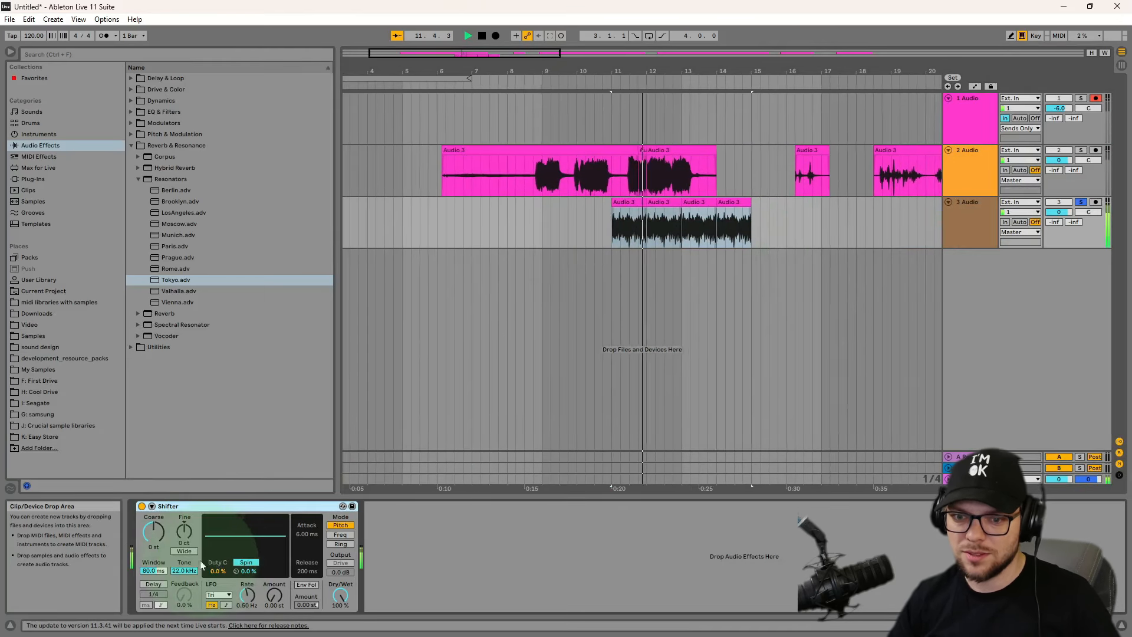
- Switch track 3's Shifter to Freq mode at 120 Hz Coarse with Fine set to 0.61 Hz
key("space")
left_click(161, 507)
key("space")
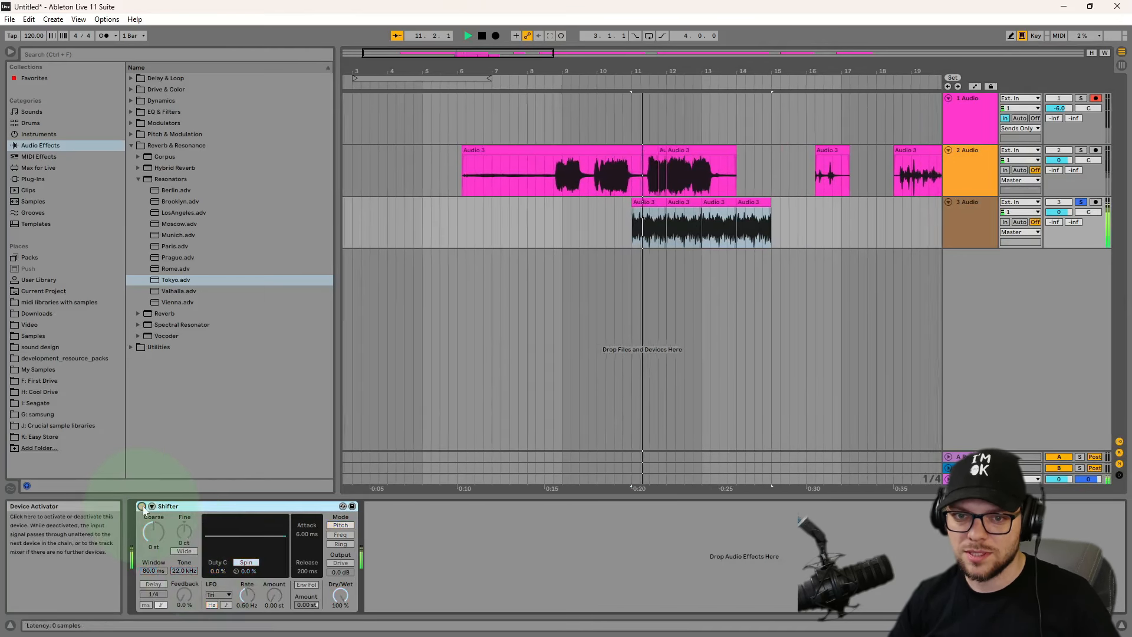
mouse_move(154, 532)
left_mouse_down()
mouse_move(154, 523)
mouse_move(155, 535)
left_mouse_up()
left_click(340, 534)
key("space")
key("space")
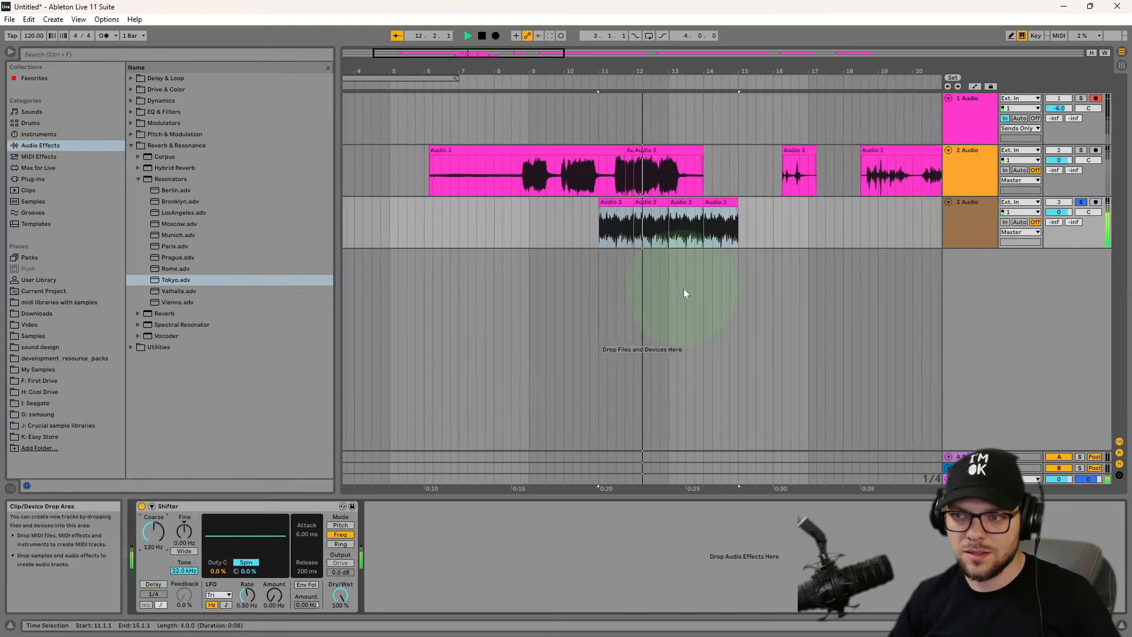
key("space")
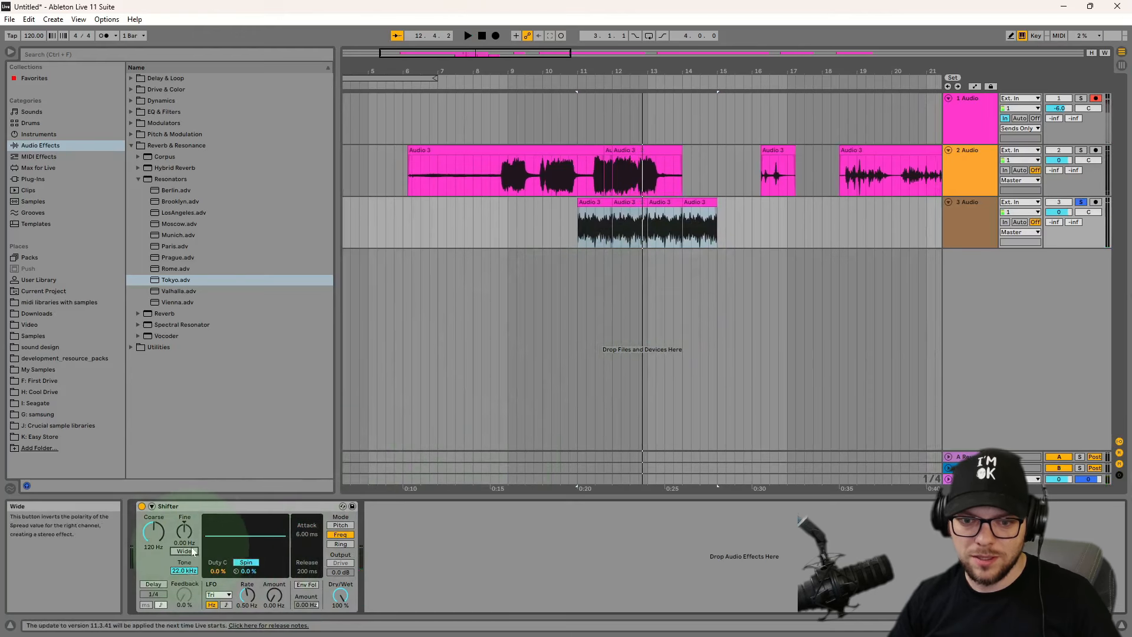
key("space")
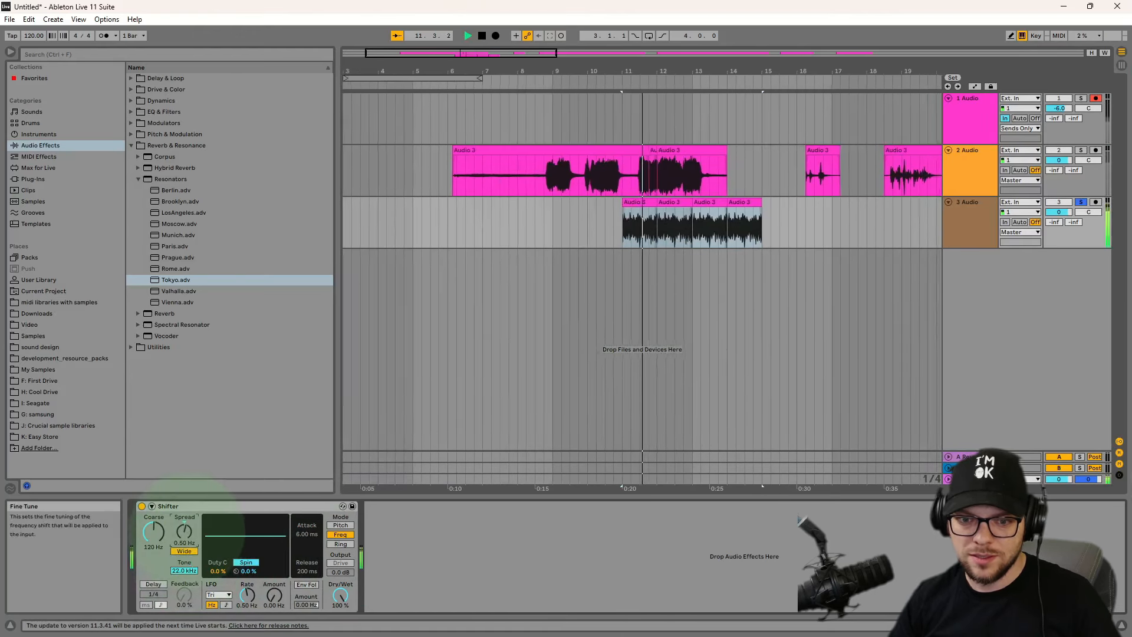
left_click_drag(187, 533, 187, 533)
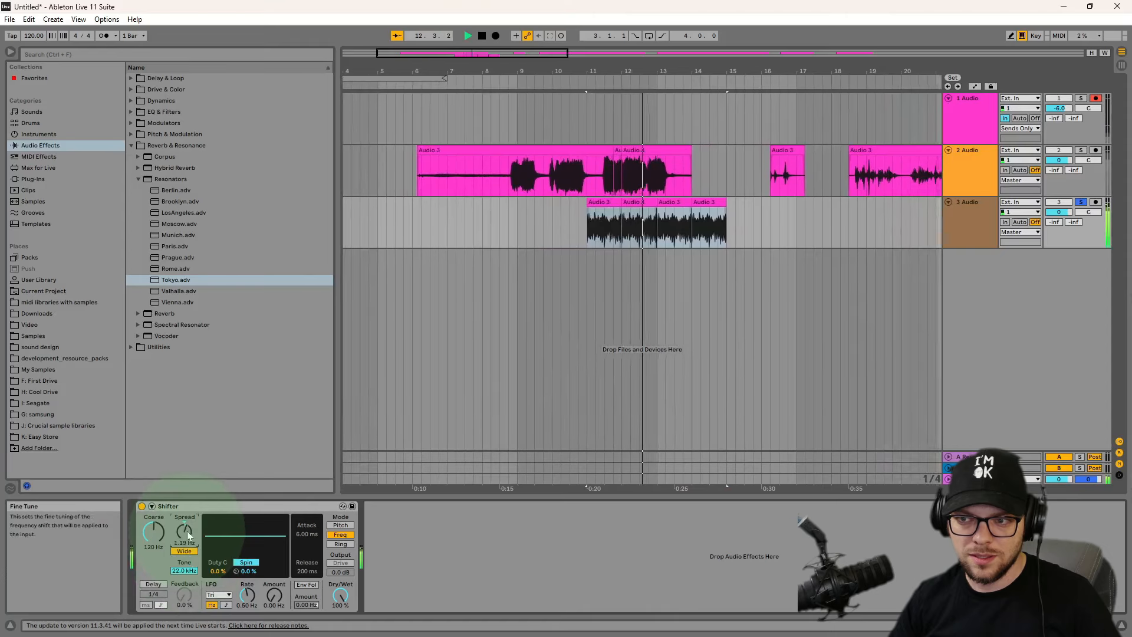
key("space")
key("space")
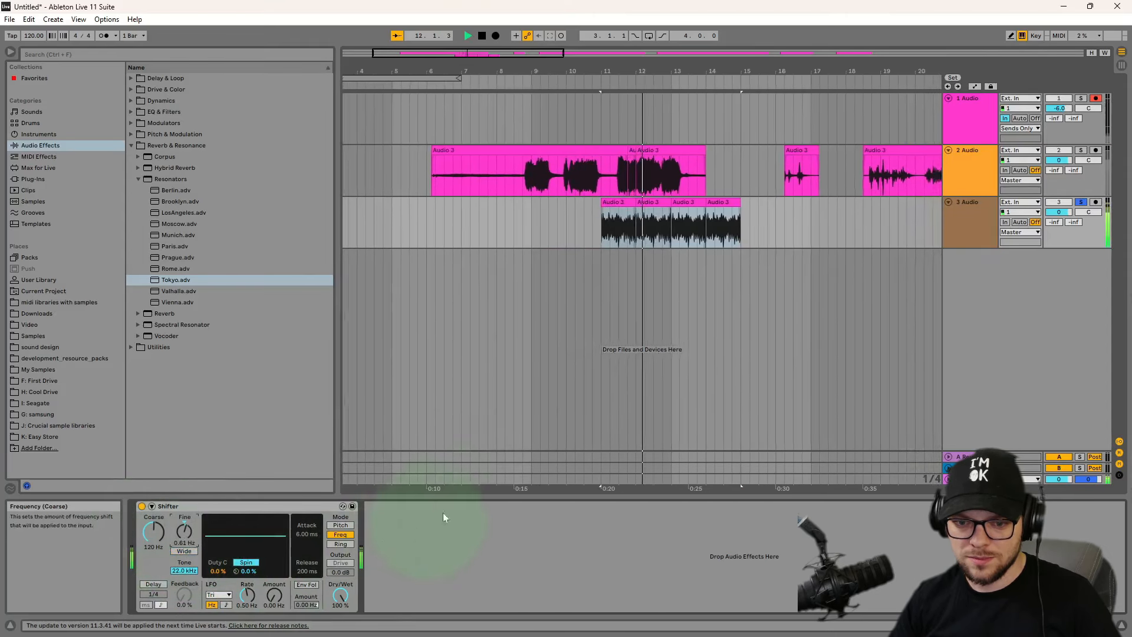
left_click(613, 205)
left_click(627, 201)
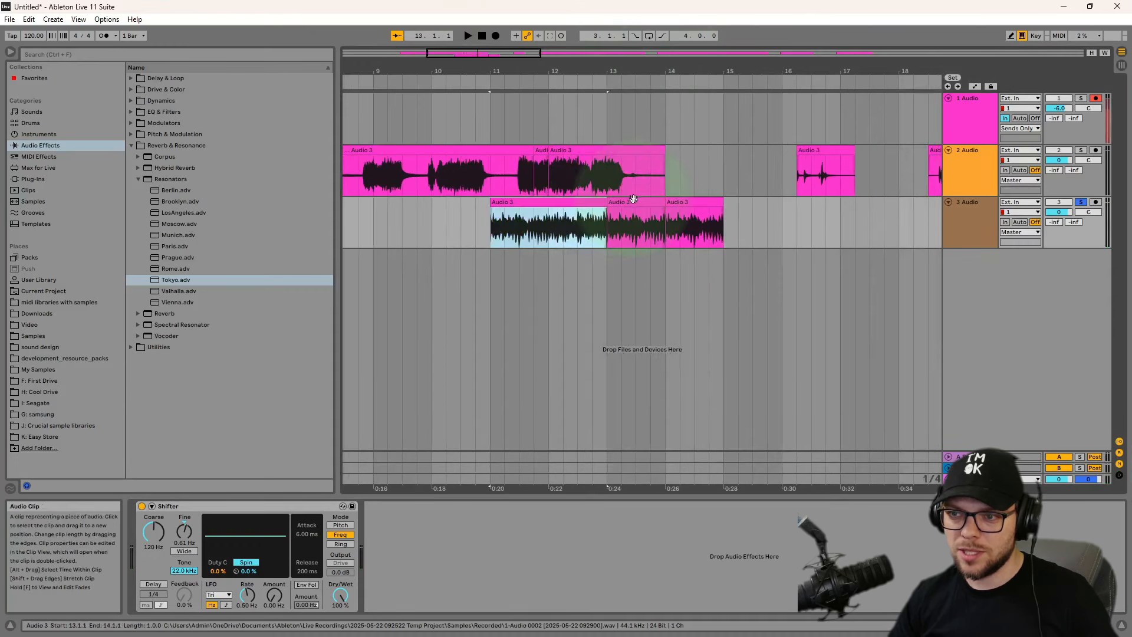
- Delete the bar 13–14 clip and stretch the first Audio 3 clip from bar 11 to about 22.3
left_click(612, 203)
key("Delete")
left_click_drag(607, 205, 737, 202)
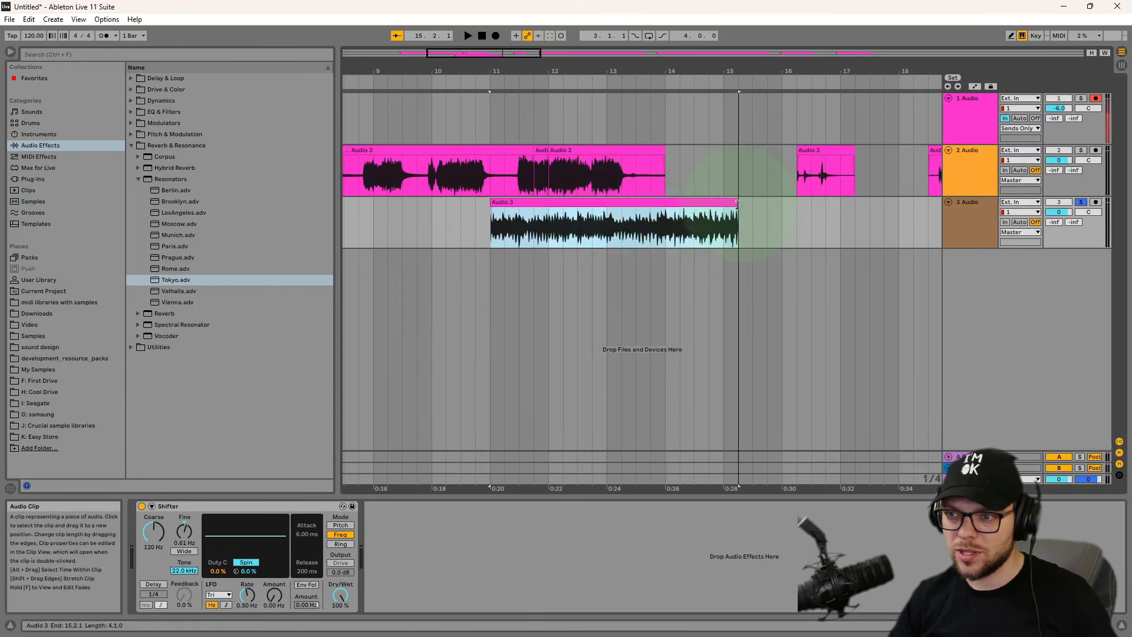
key("space")
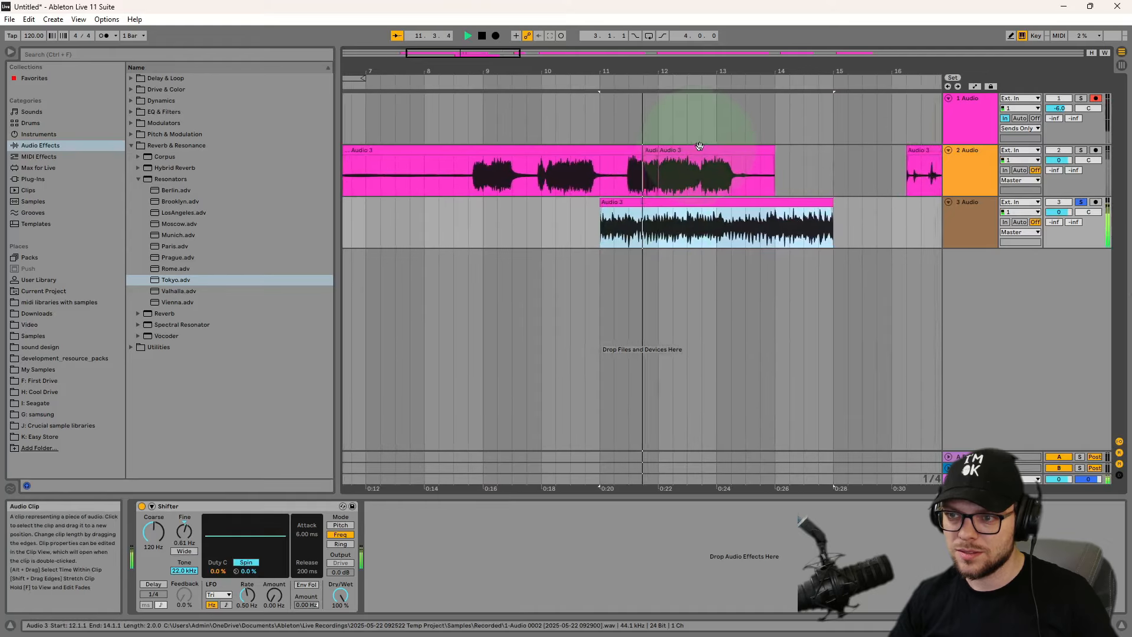
left_click_drag(684, 64, 455, 77)
left_click_drag(521, 216, 670, 208)
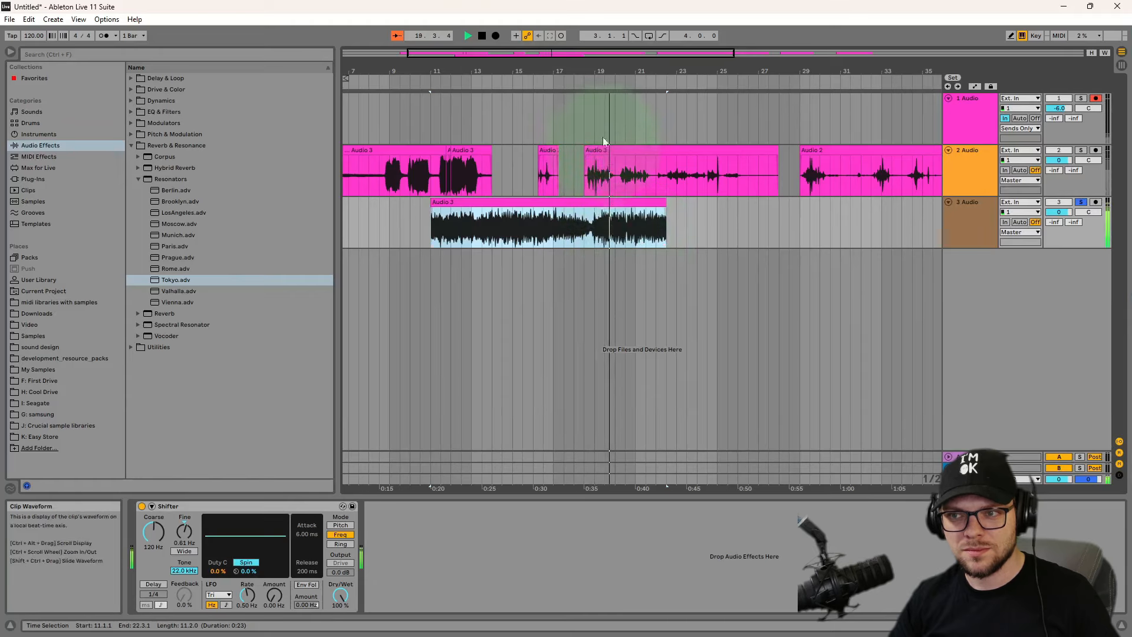
left_click_drag(602, 65, 603, 25)
key("space")
left_click(982, 213)
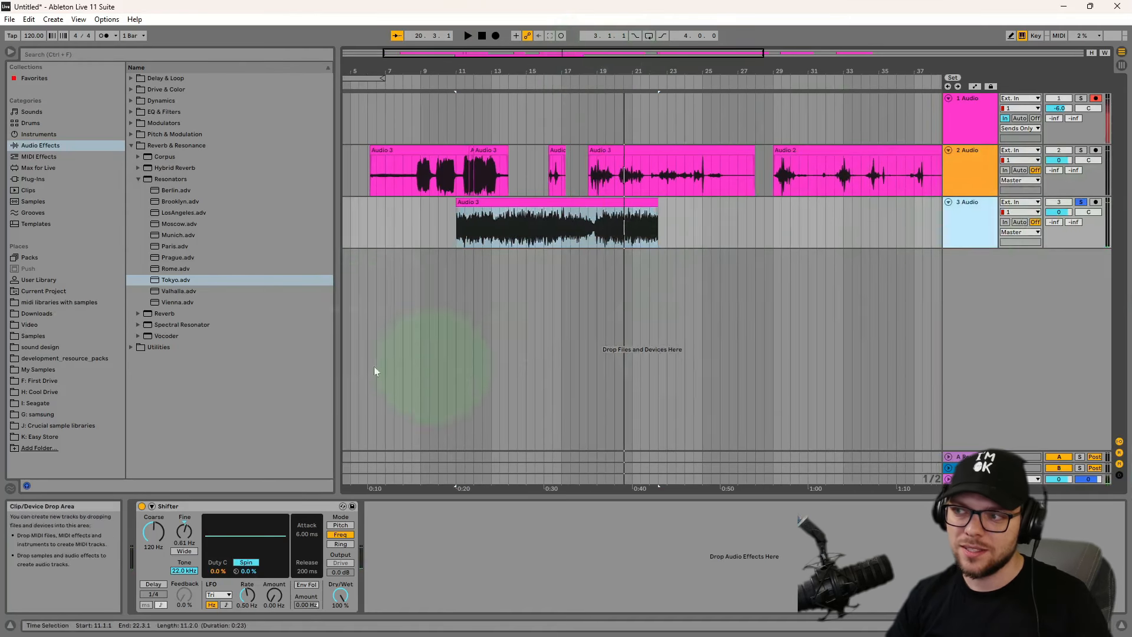
- Add EQ Eight after the Shifter, dip around 1.47 kHz and move band 4 to about 3.91 kHz
left_click(135, 112)
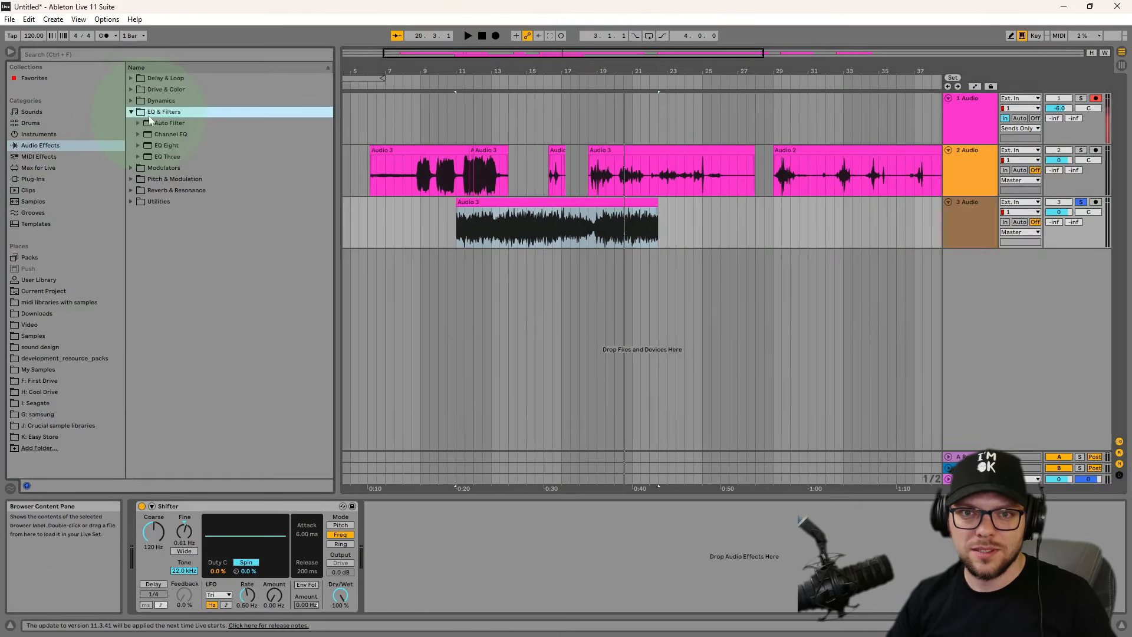
left_click_drag(175, 143, 434, 522)
key("space")
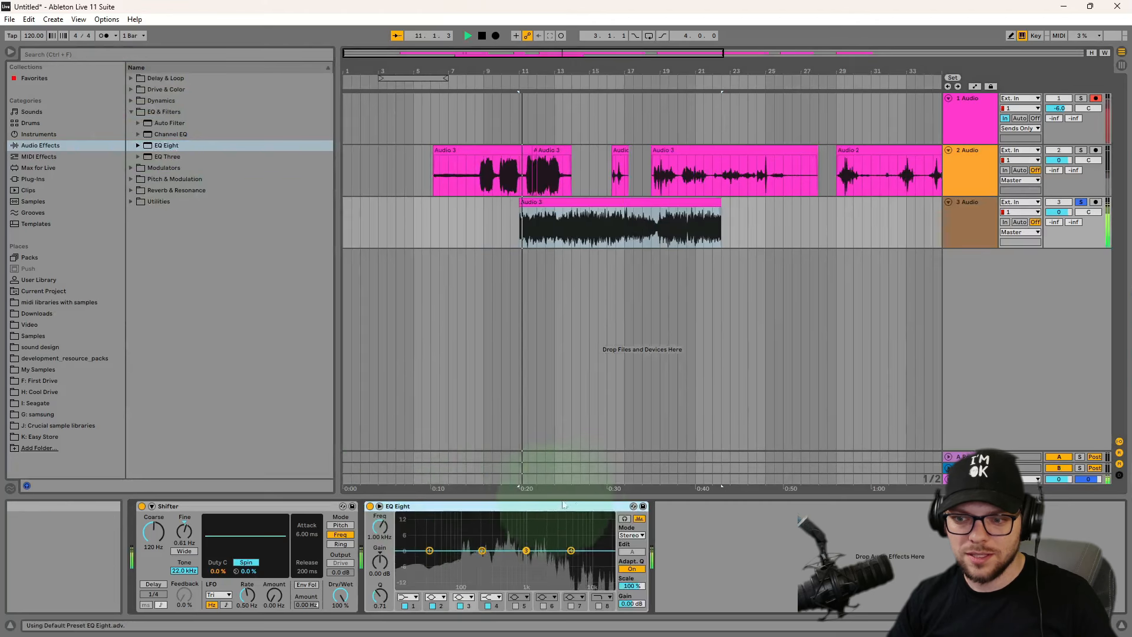
left_click_drag(481, 557, 567, 587)
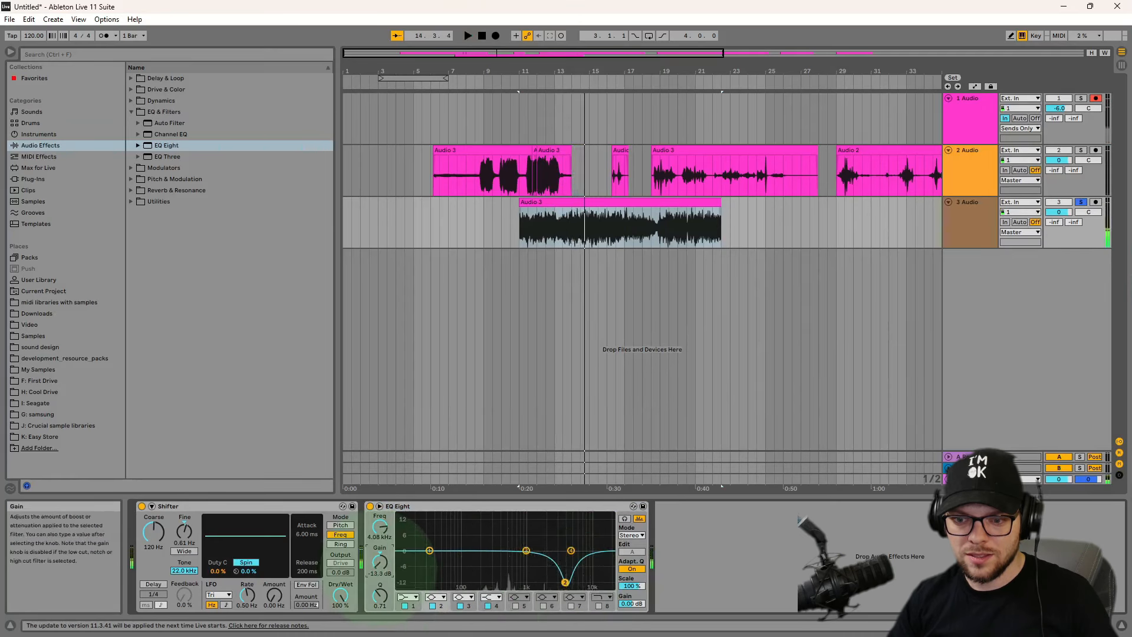
key("space")
left_click_drag(570, 550, 490, 558)
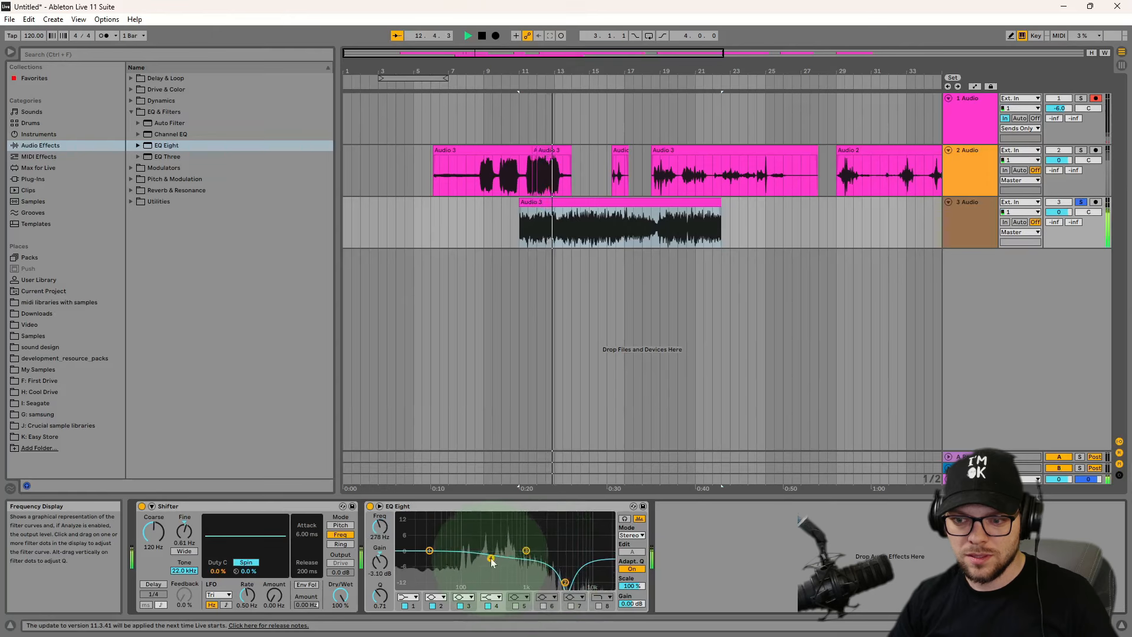
left_click(493, 597)
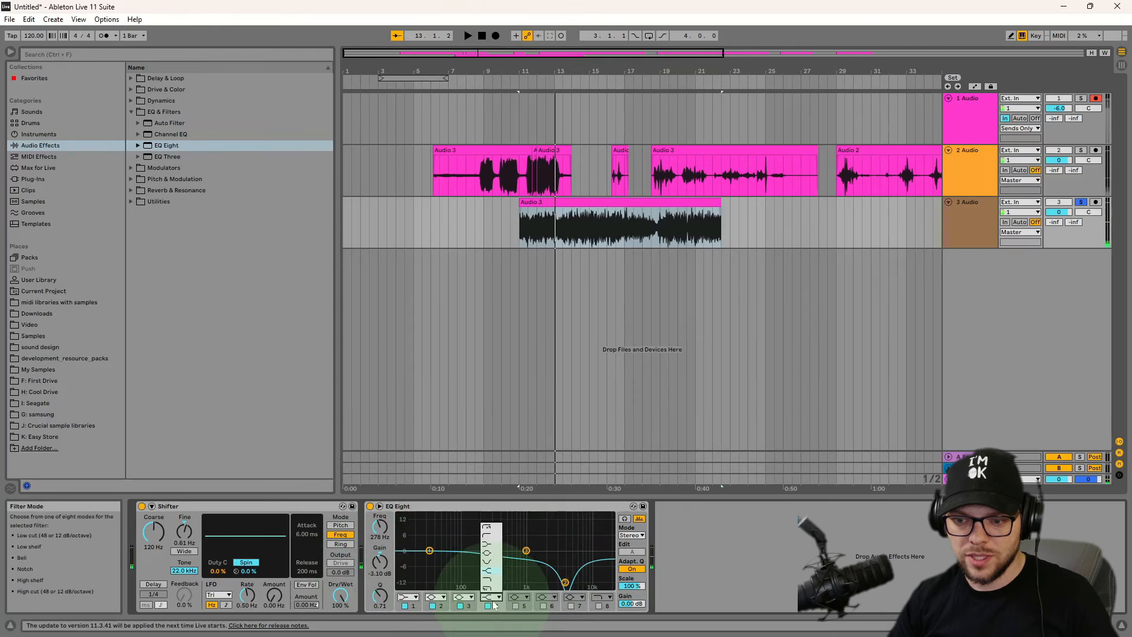
key("space")
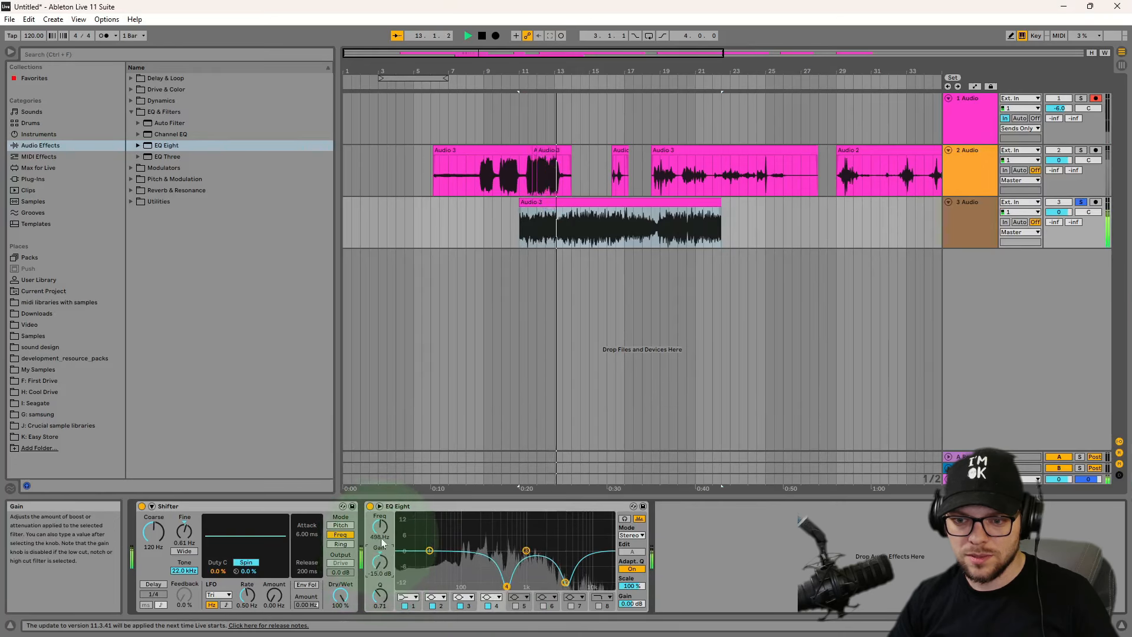
left_click(492, 596)
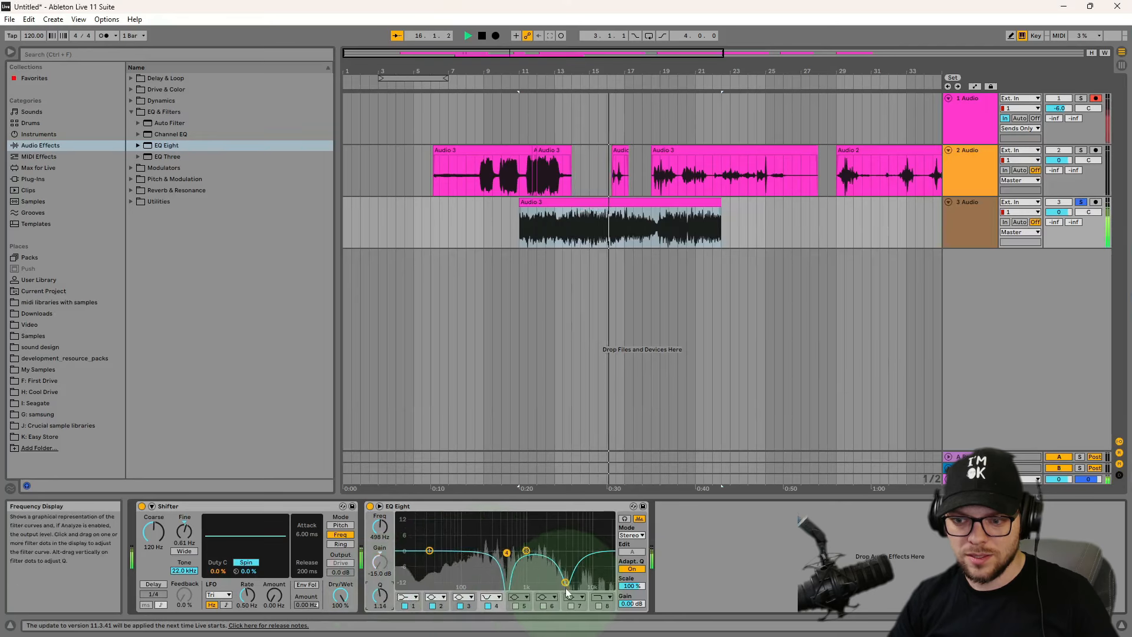
- Make band 2 a Q 2.29 notch, enable band 8 at 11.9 kHz, and set band 1 to a 202 Hz low cut
left_click(436, 597)
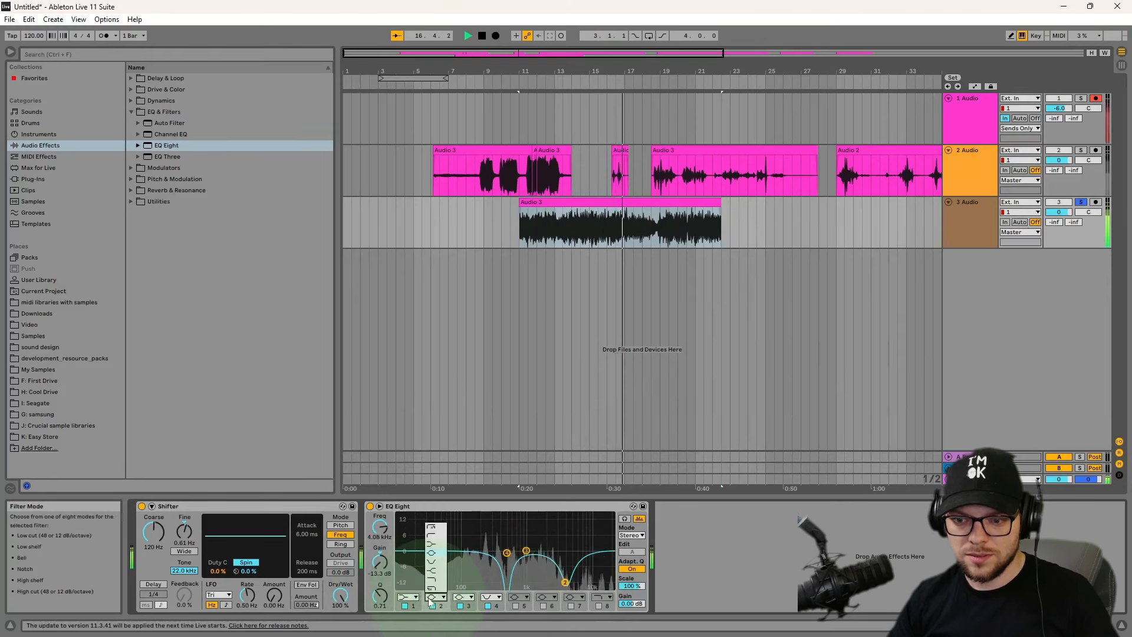
left_click(435, 568)
left_click_drag(380, 597, 381, 589)
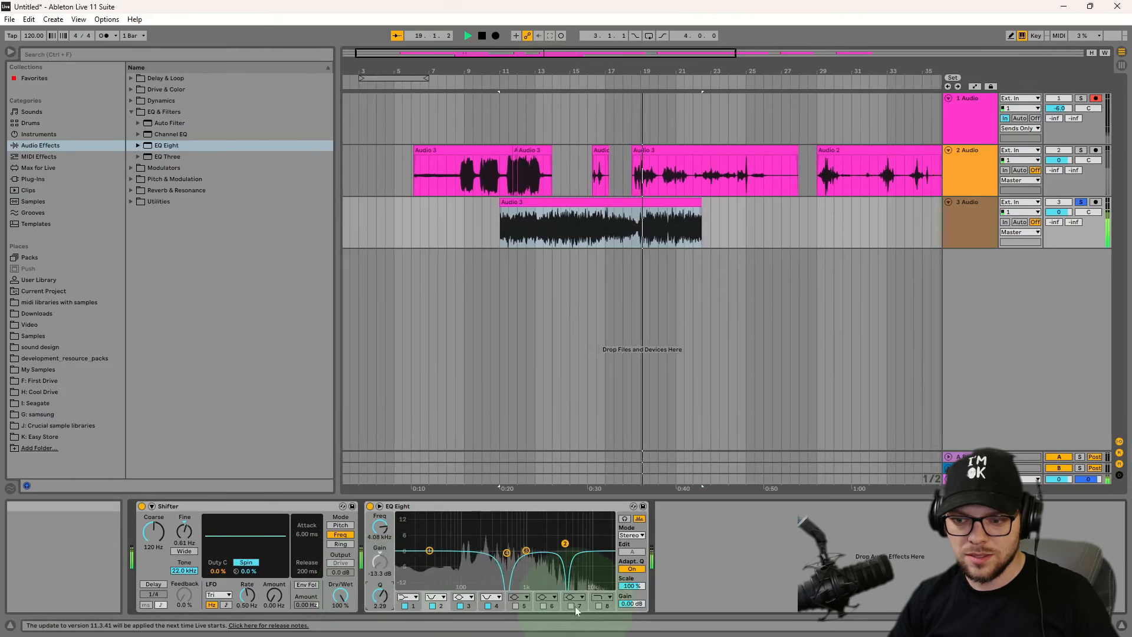
left_click(599, 606)
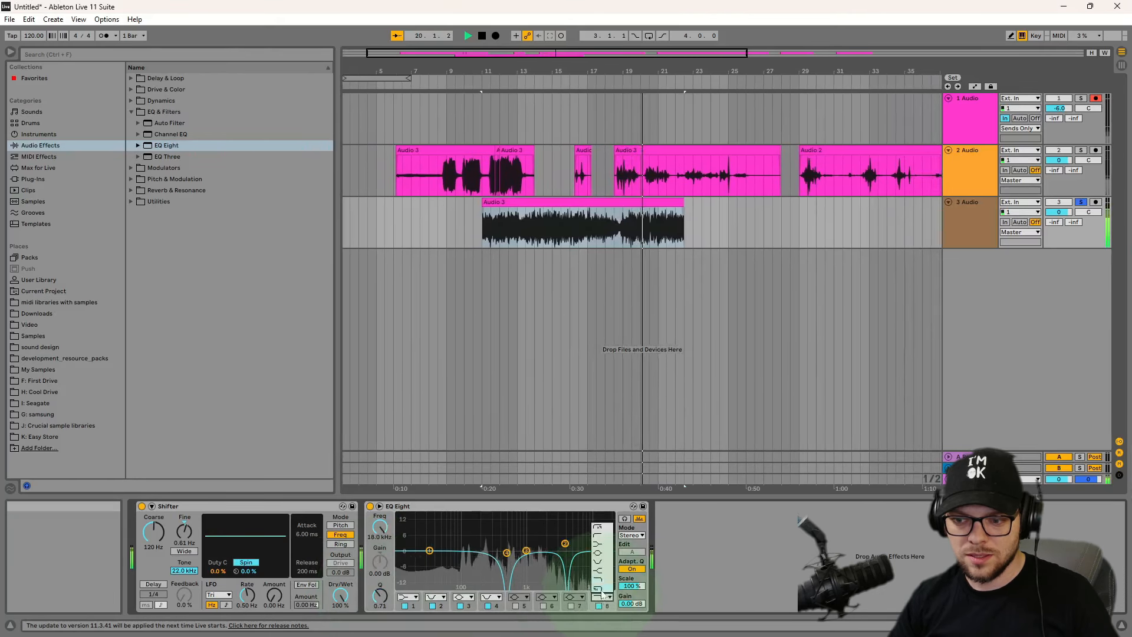
left_click_drag(381, 528, 381, 535)
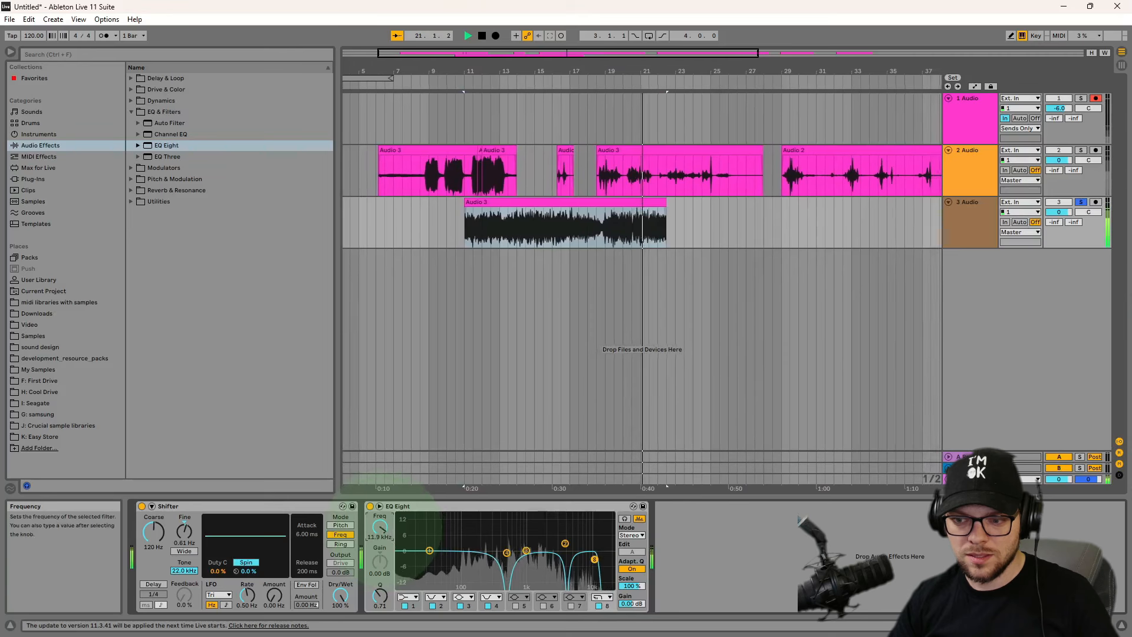
left_click(408, 597)
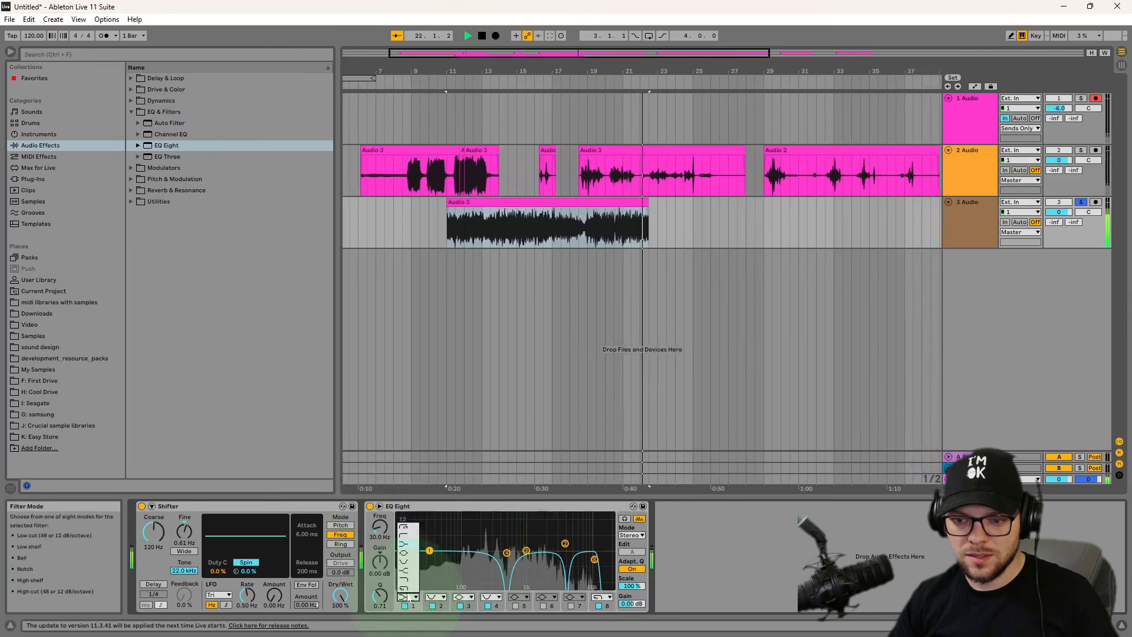
left_click(405, 535)
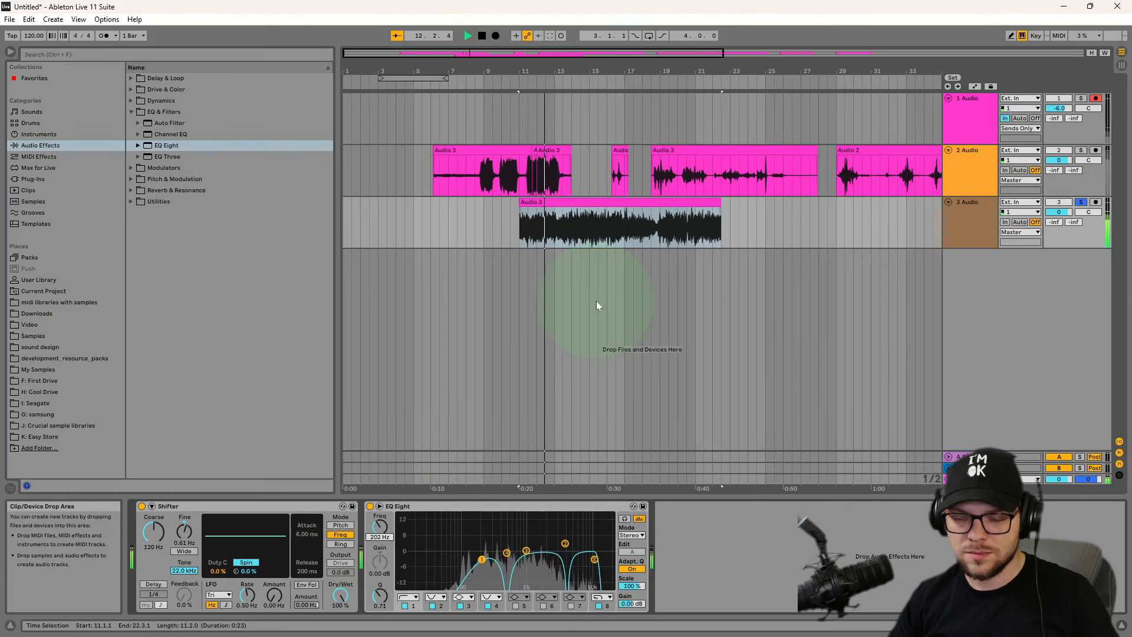
- Add the Concrete Chamber room reverb from Reverb & Resonance > Reverb > Room after EQ Eight on track 3
left_click(965, 207)
key("space")
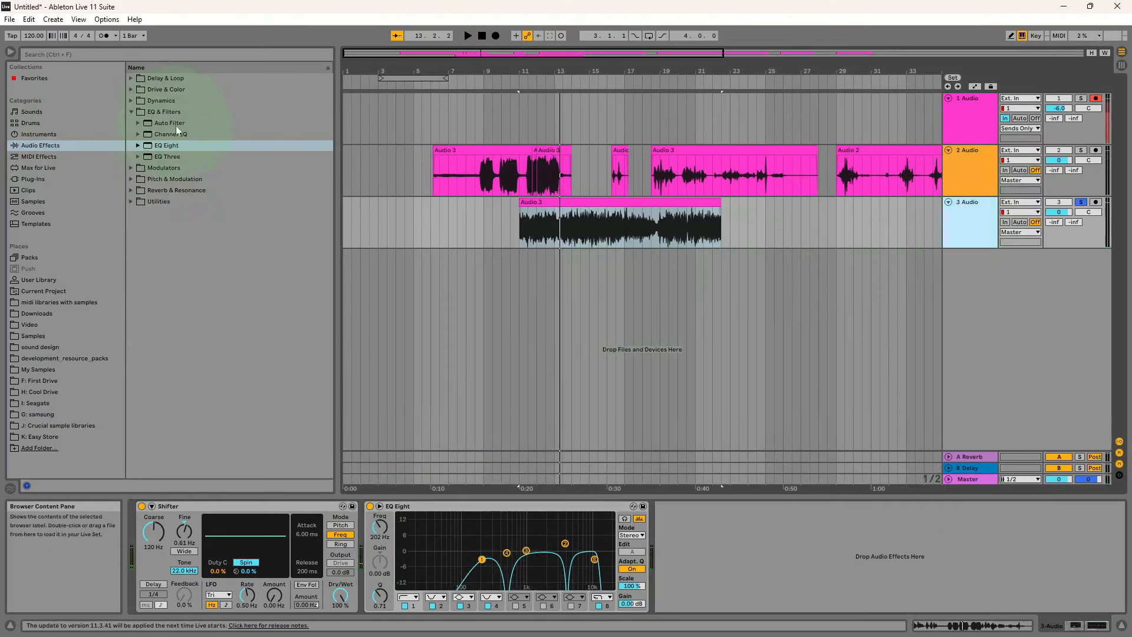
left_click(44, 180)
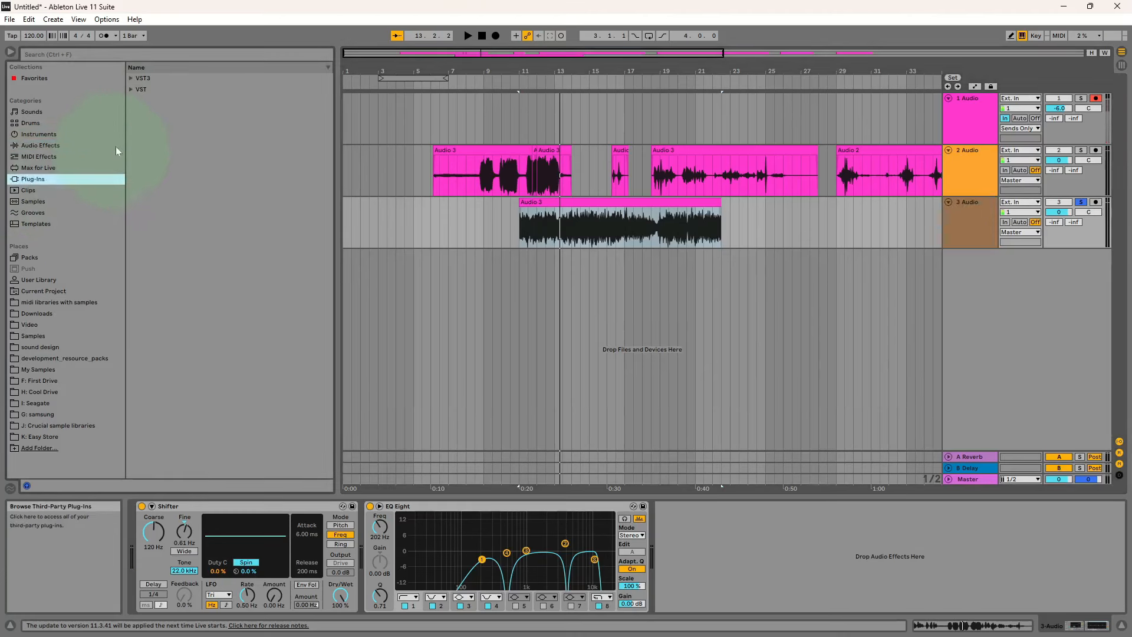
left_click(54, 146)
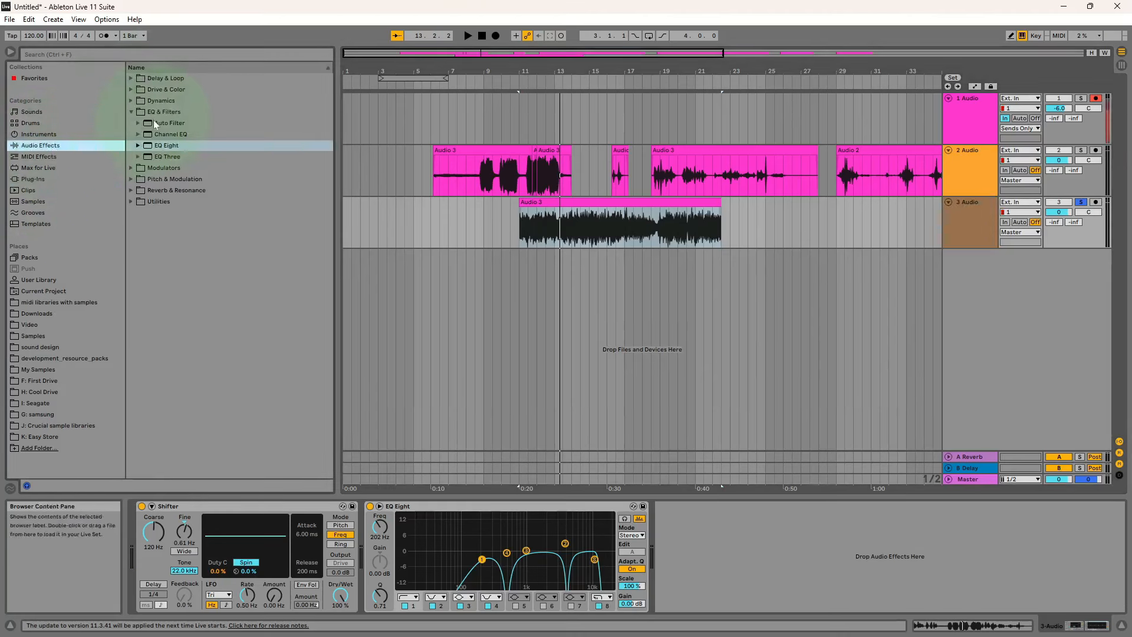
left_click(131, 111)
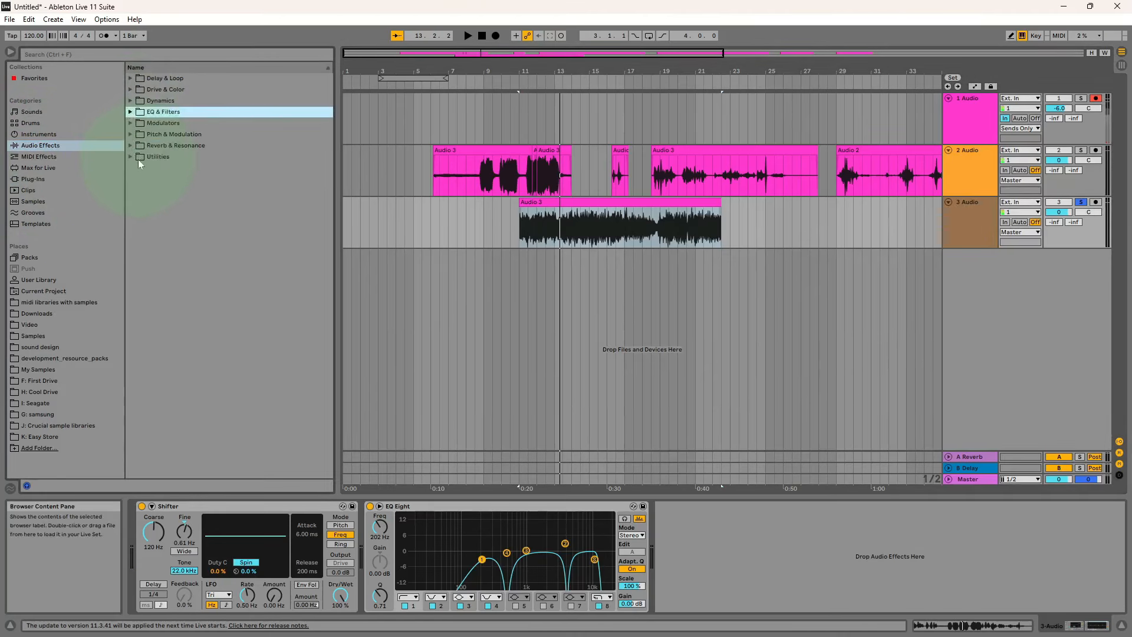
left_click(131, 146)
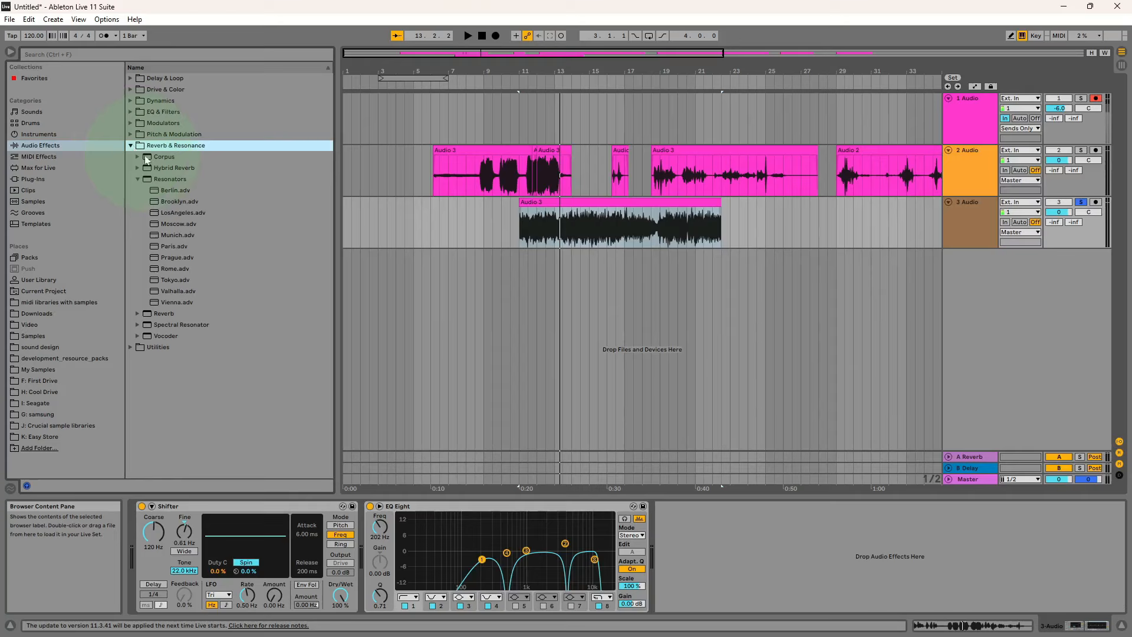
left_click(172, 179)
left_click(155, 189)
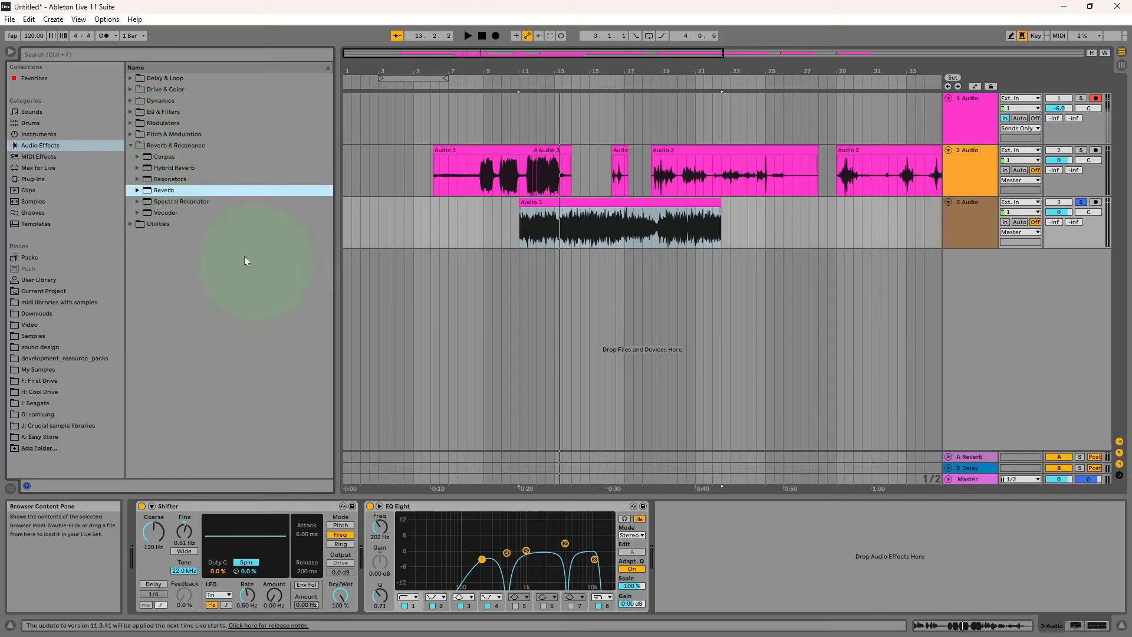
left_click_drag(678, 505, 513, 427)
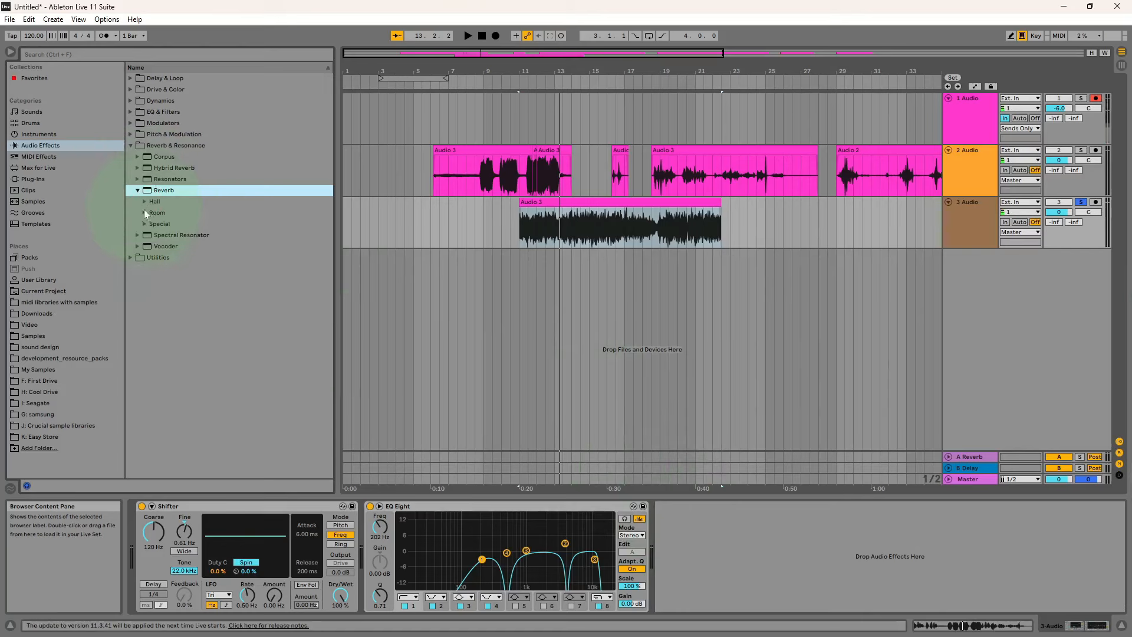
left_click(144, 215)
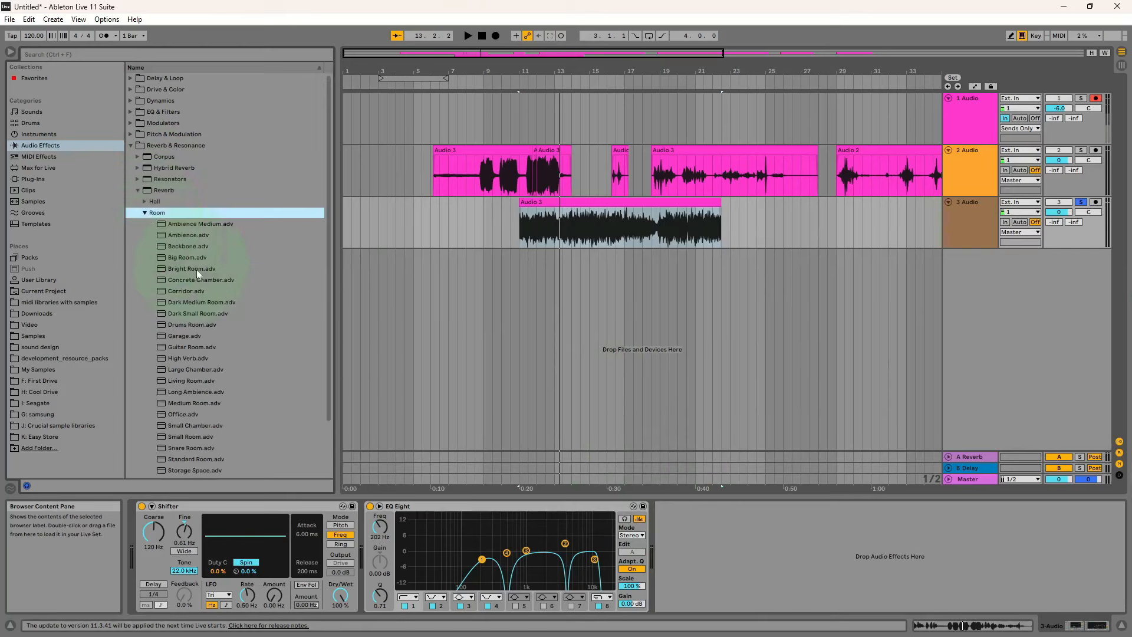
left_click_drag(146, 216, 734, 555)
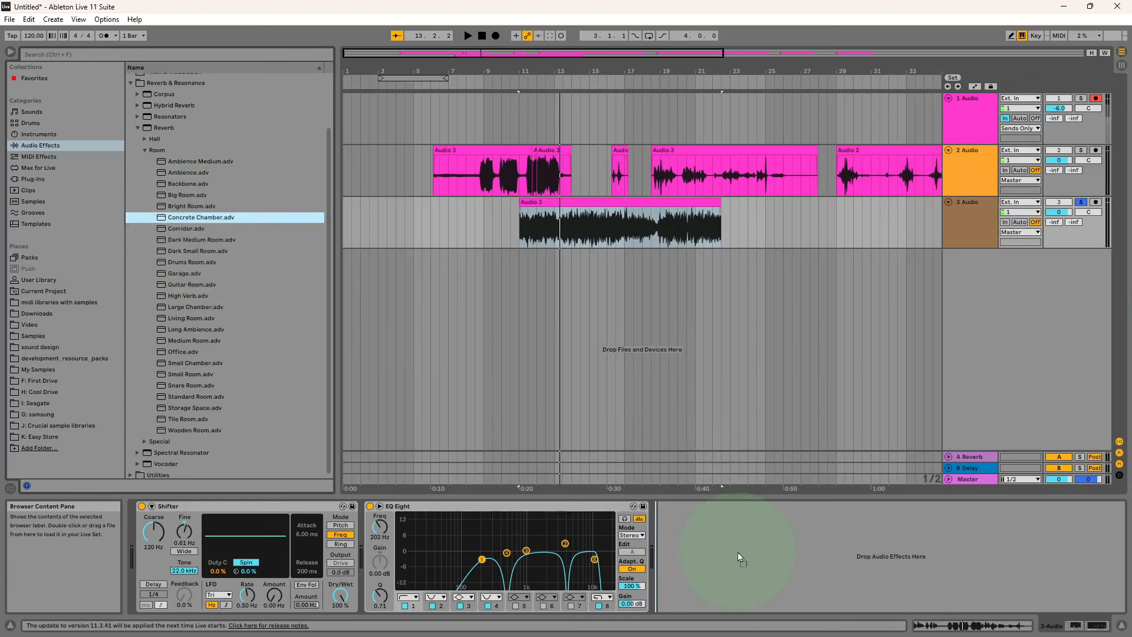
left_click_drag(738, 552, 738, 551)
key("space")
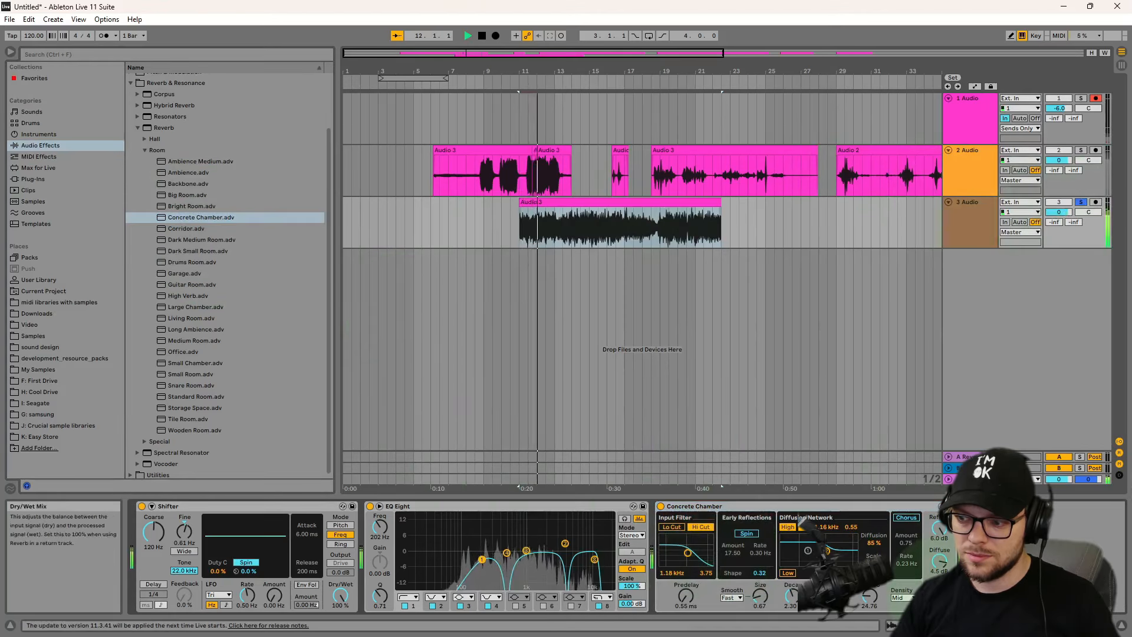
- Bypass the reverb to compare and enable EQ band 5 with its gain reset to 0 dB
left_click(661, 510)
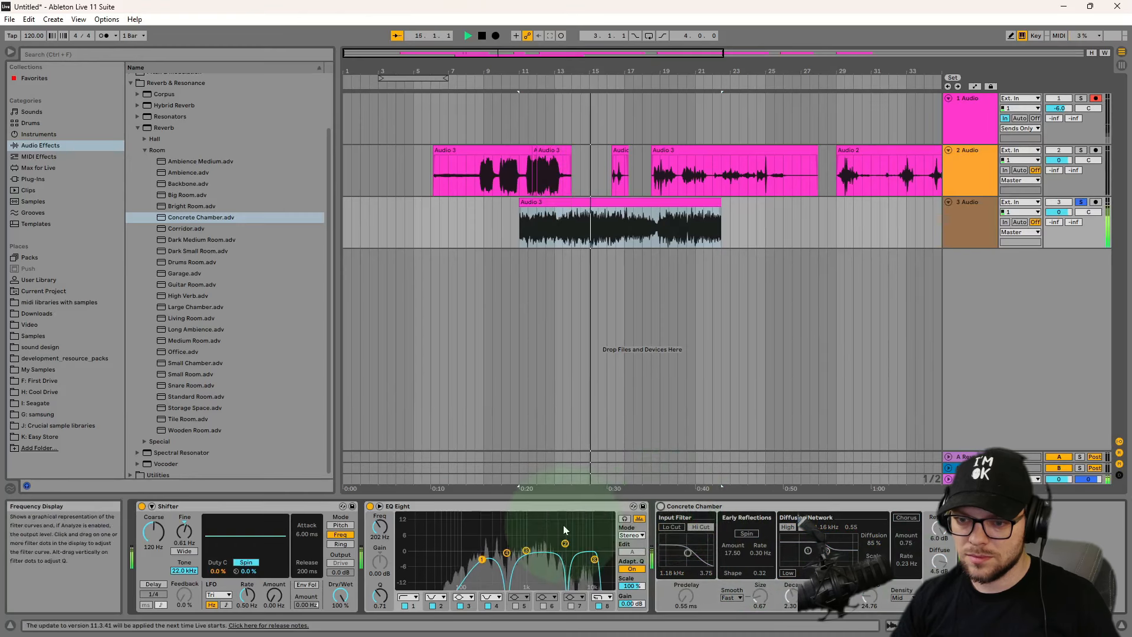
left_click(614, 220)
key("space")
left_click_drag(381, 527, 380, 567)
key("space")
key("space")
left_click(516, 606)
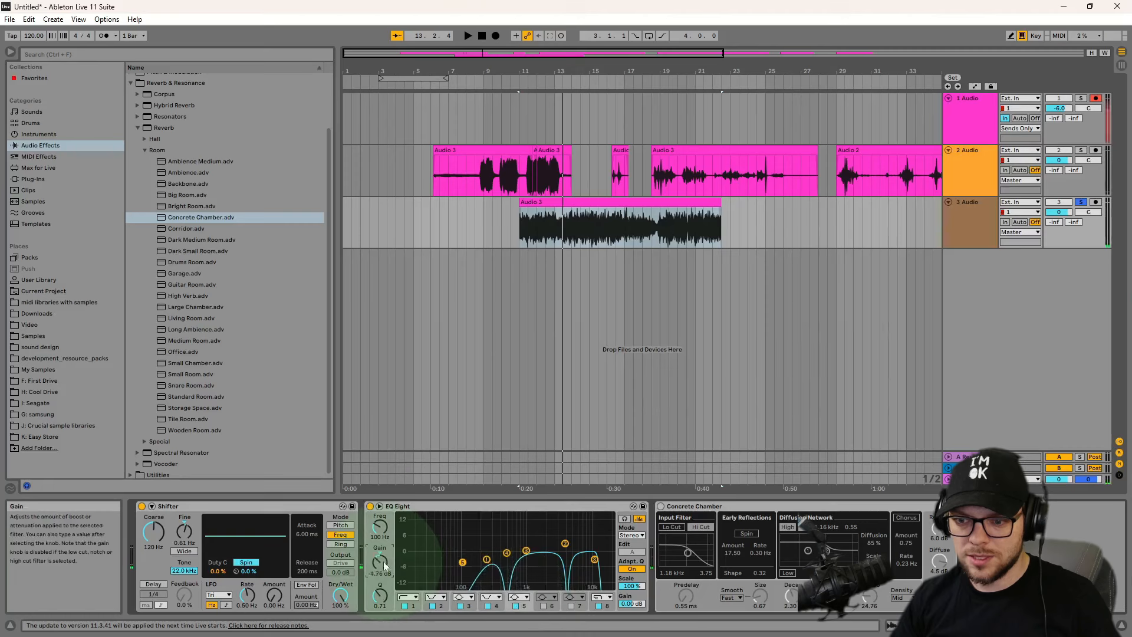
double_click(384, 566)
- Set band 5 to 1.32 kHz and band 6 to 813 Hz with Q 0.52
left_click(577, 606)
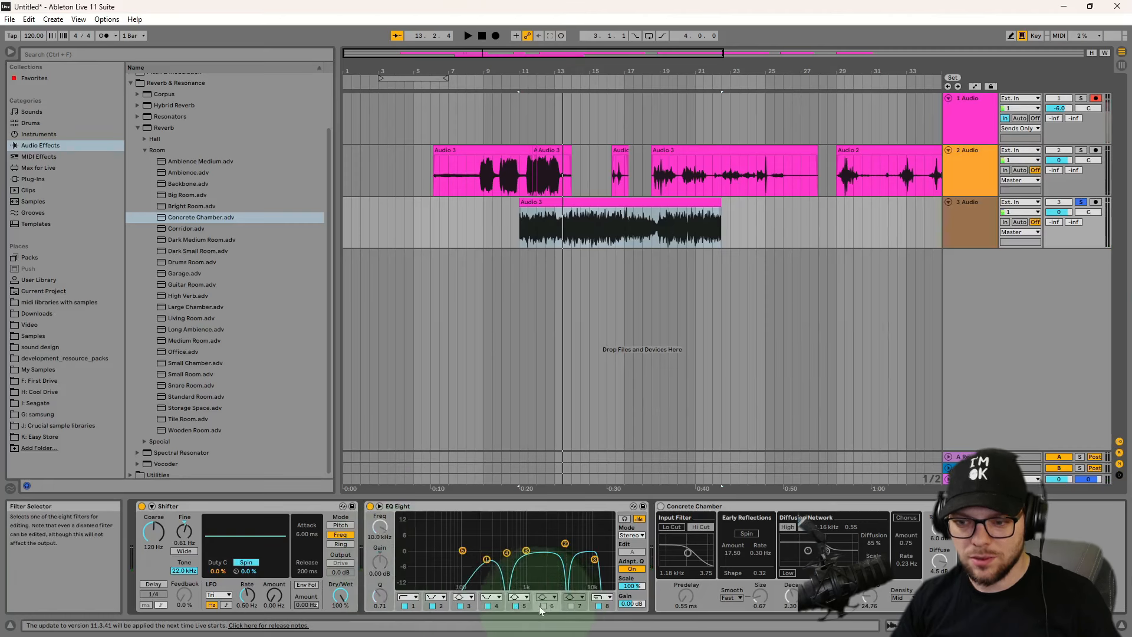
left_click_drag(380, 527, 380, 537)
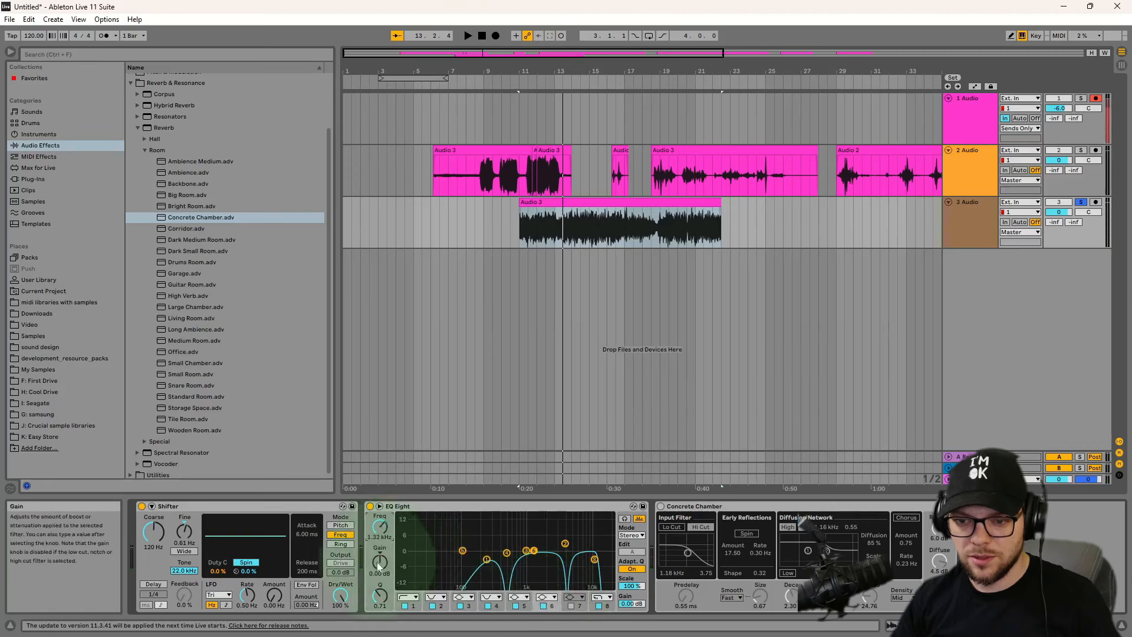
key("space")
left_click_drag(380, 596, 381, 601)
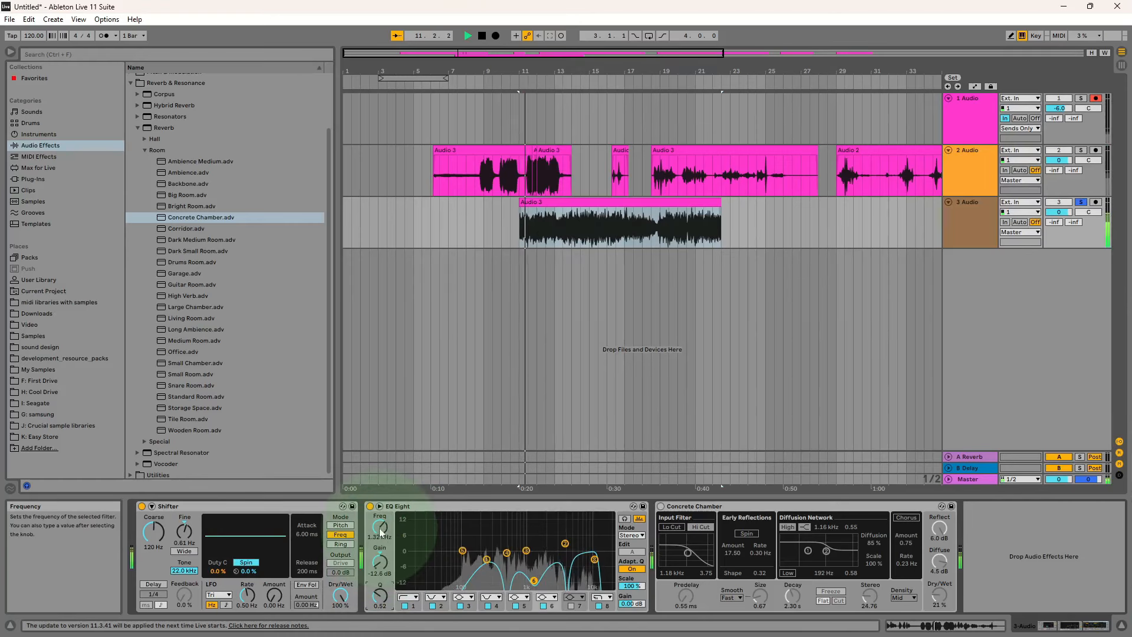
left_click_drag(381, 527, 380, 580)
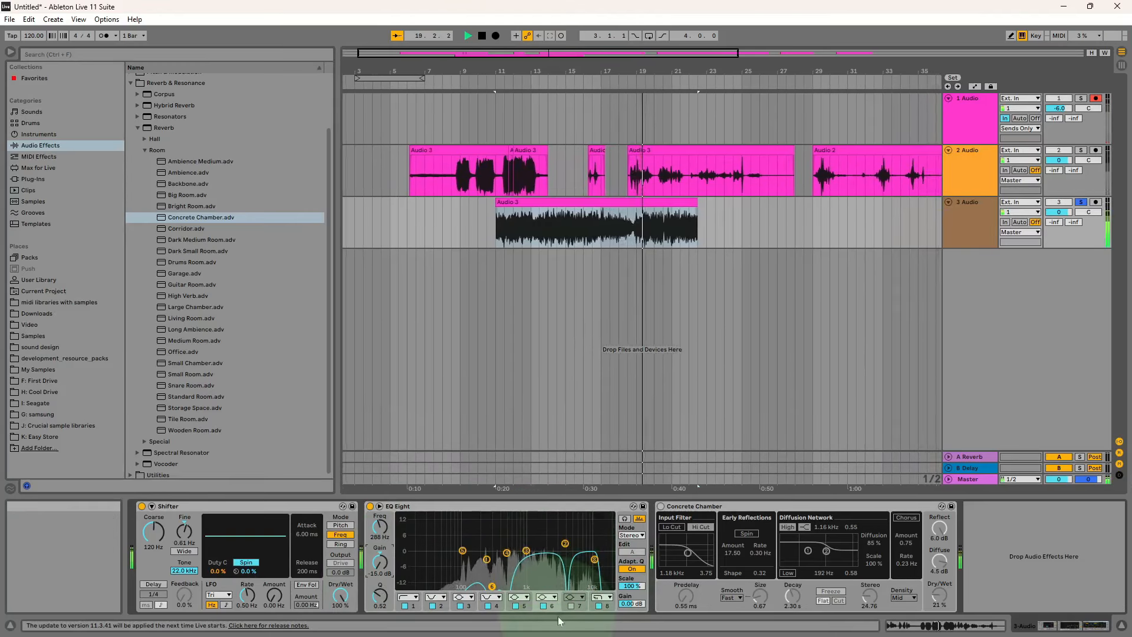
- Enable band 7 as a -15 dB cut near 7.79 kHz with Q 0.44
left_click(570, 606)
left_click_drag(378, 532, 380, 608)
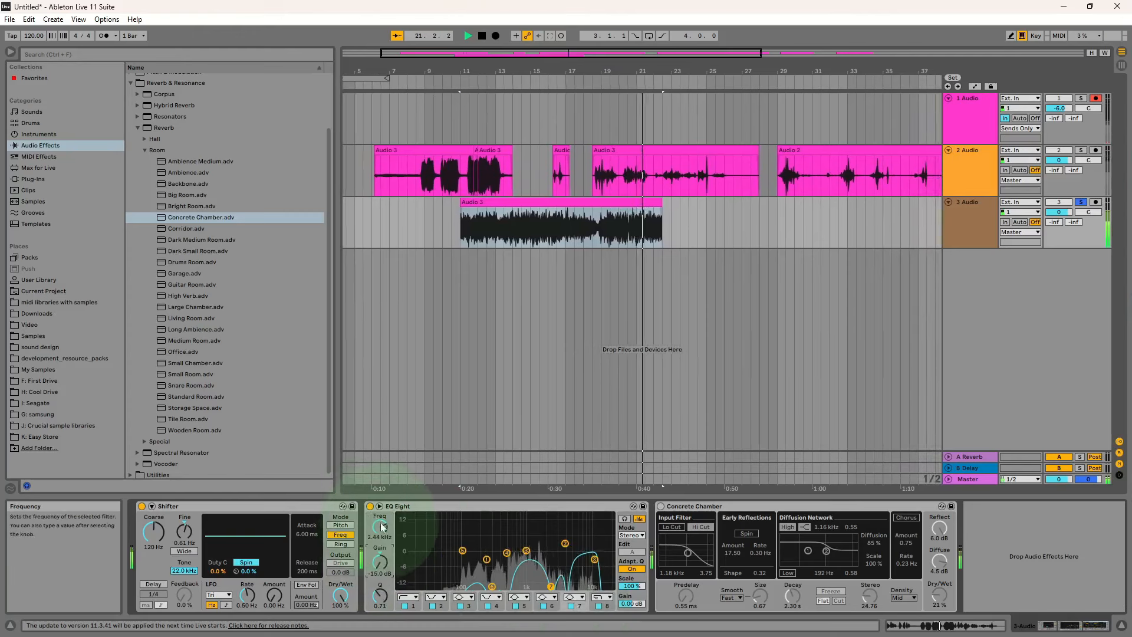
left_click_drag(382, 537, 382, 532)
key("space")
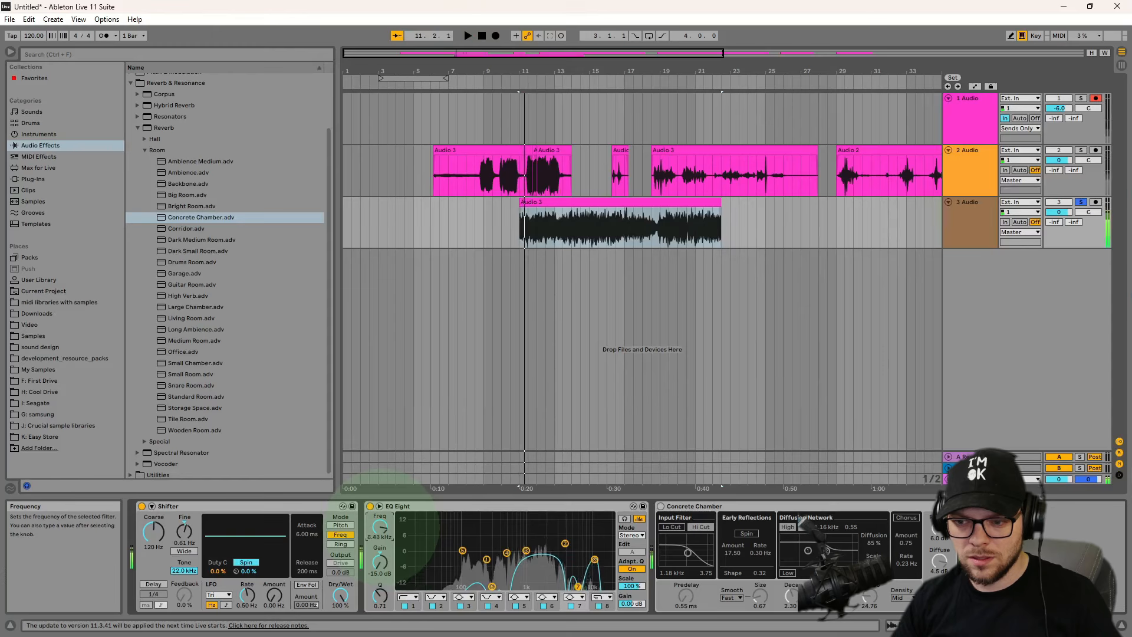
left_click_drag(380, 527, 380, 528)
key("space")
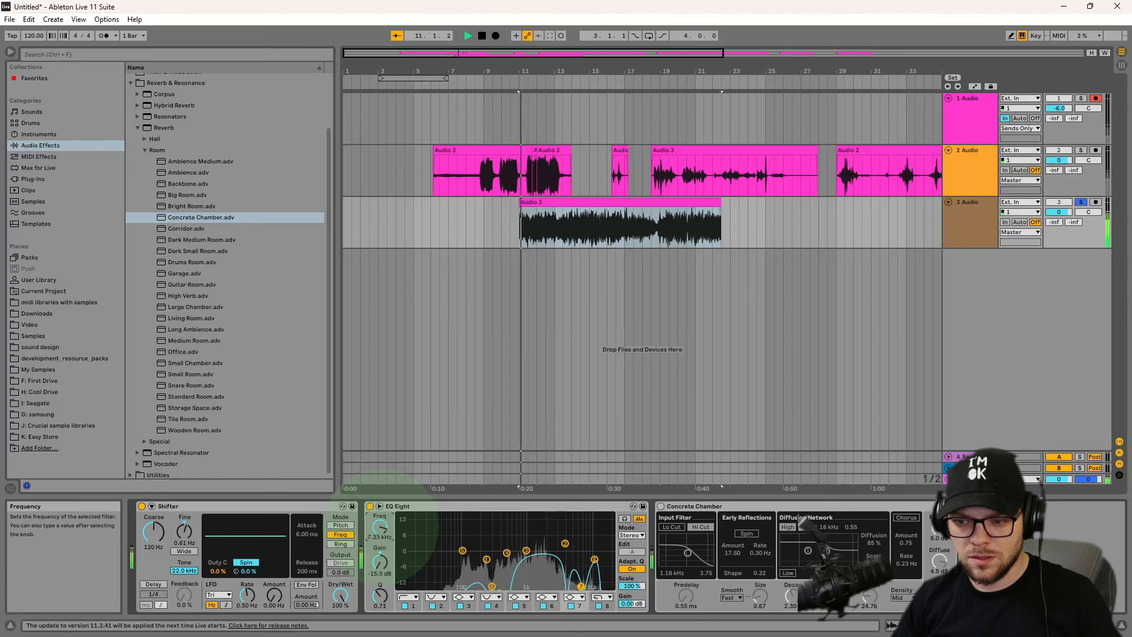
key("space")
left_click_drag(380, 593, 380, 601)
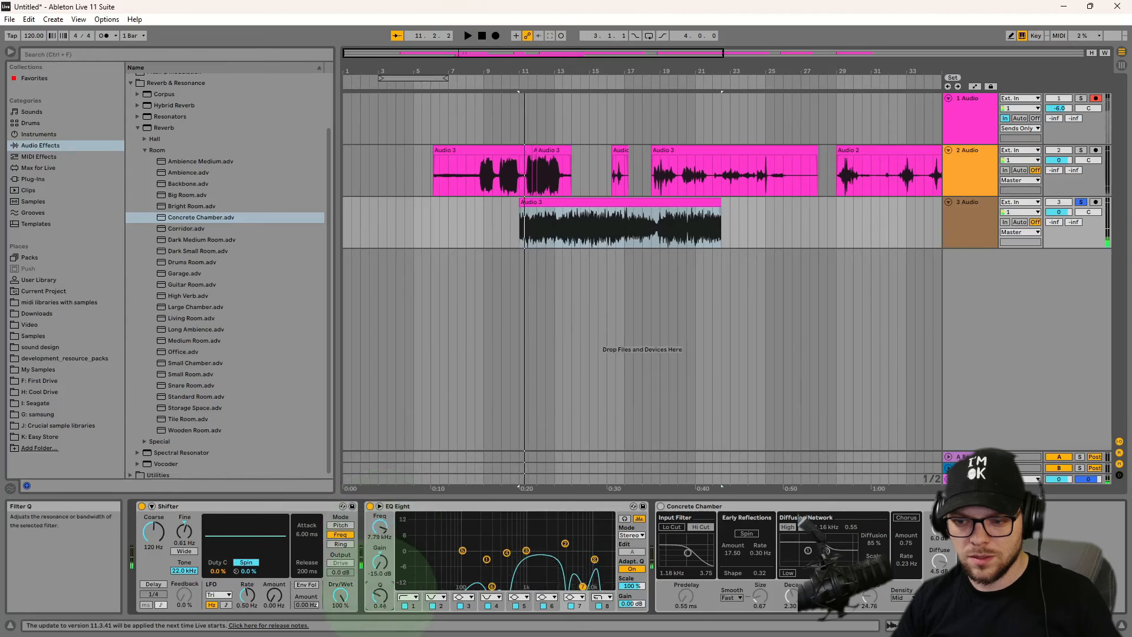
key("space")
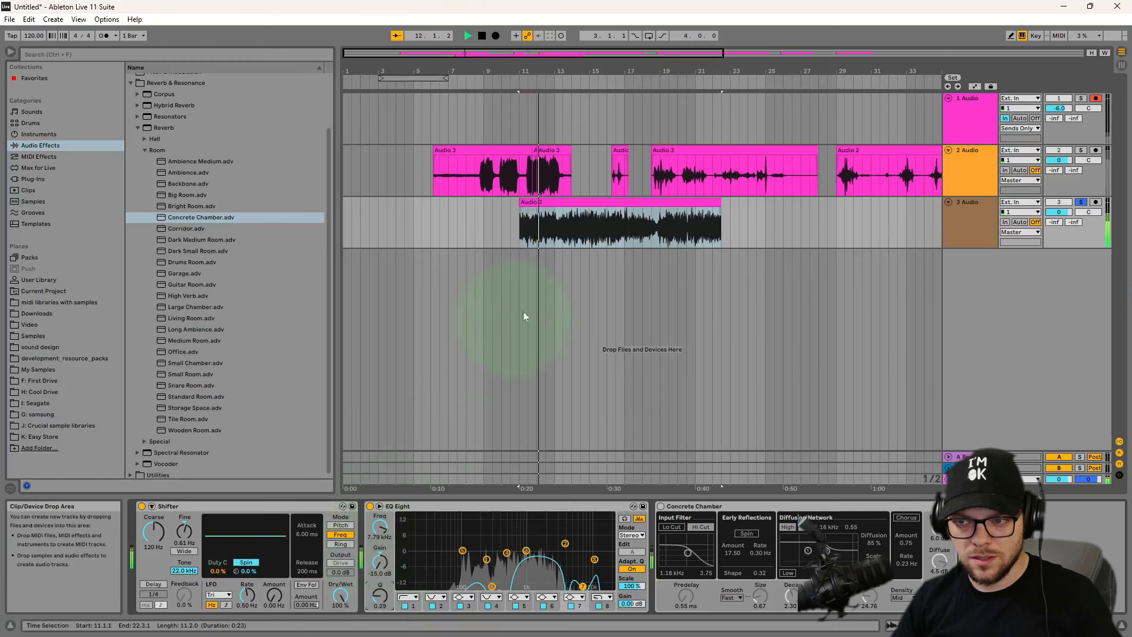
- Solo track 2 and move its Audio 2 clip onto track 3 around bars 25–28
left_click(639, 221)
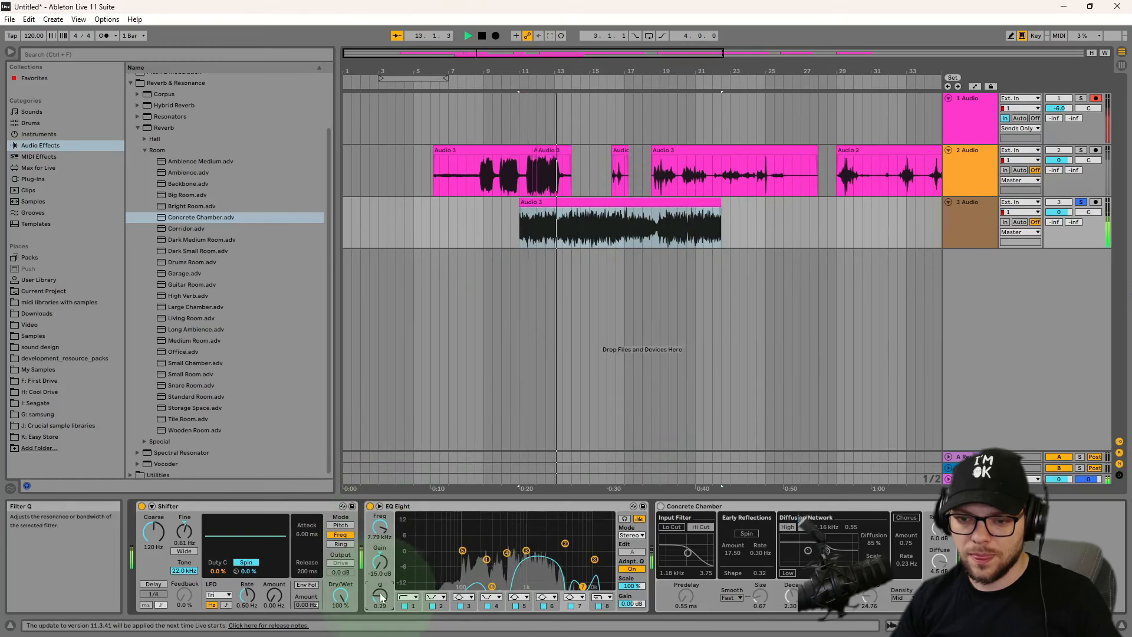
key("space")
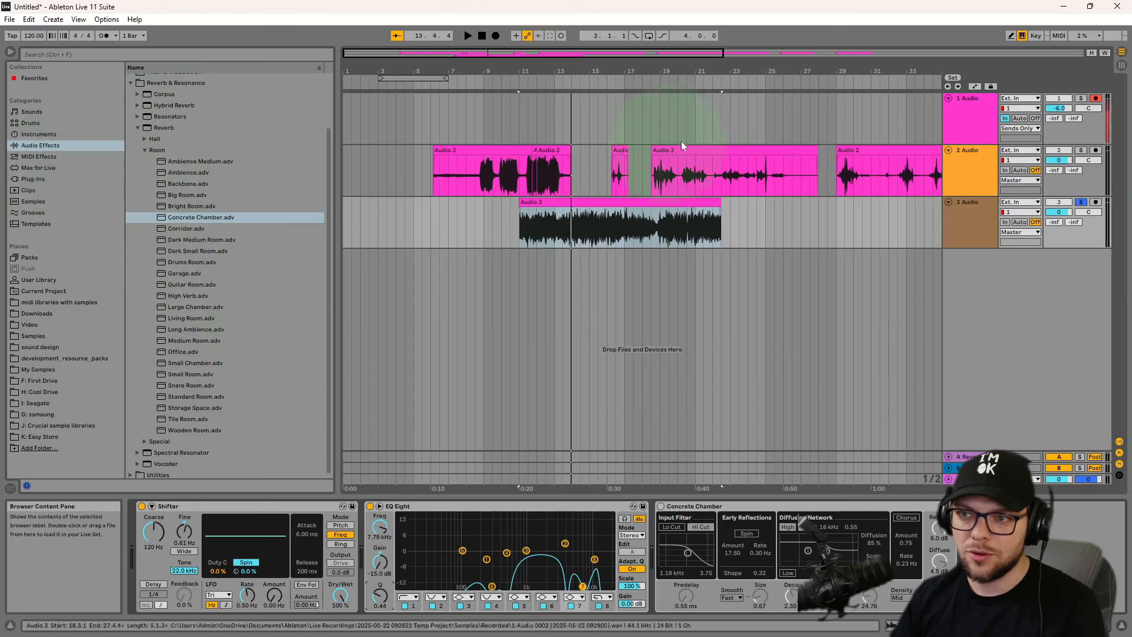
mouse_move(744, 76)
left_mouse_down()
mouse_move(749, 58)
mouse_move(750, 76)
left_mouse_up()
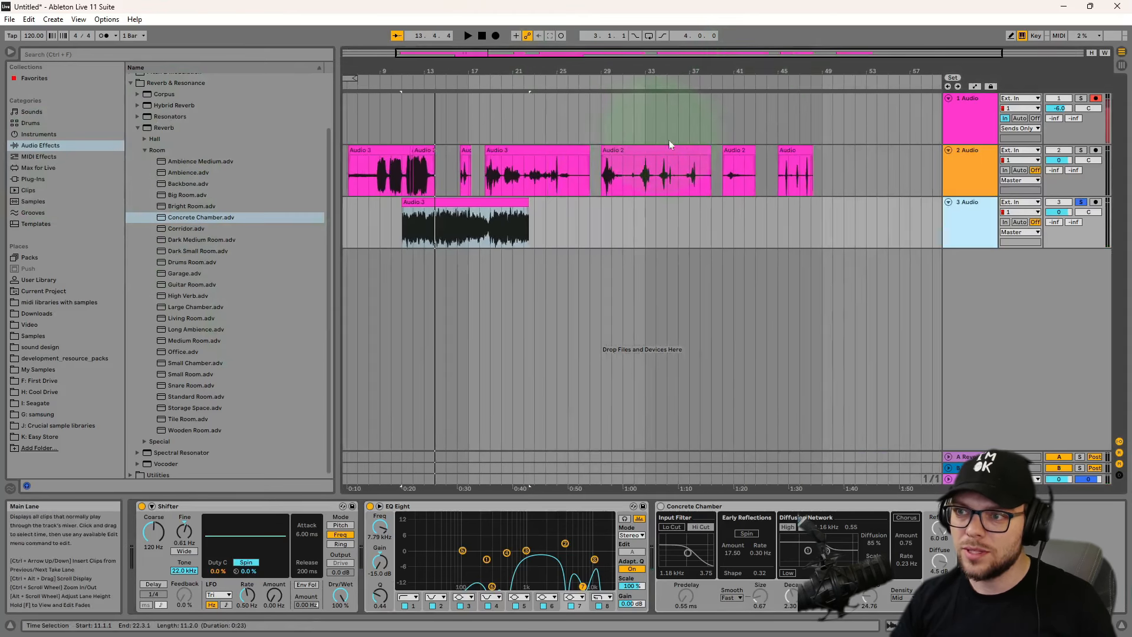
left_click(733, 151)
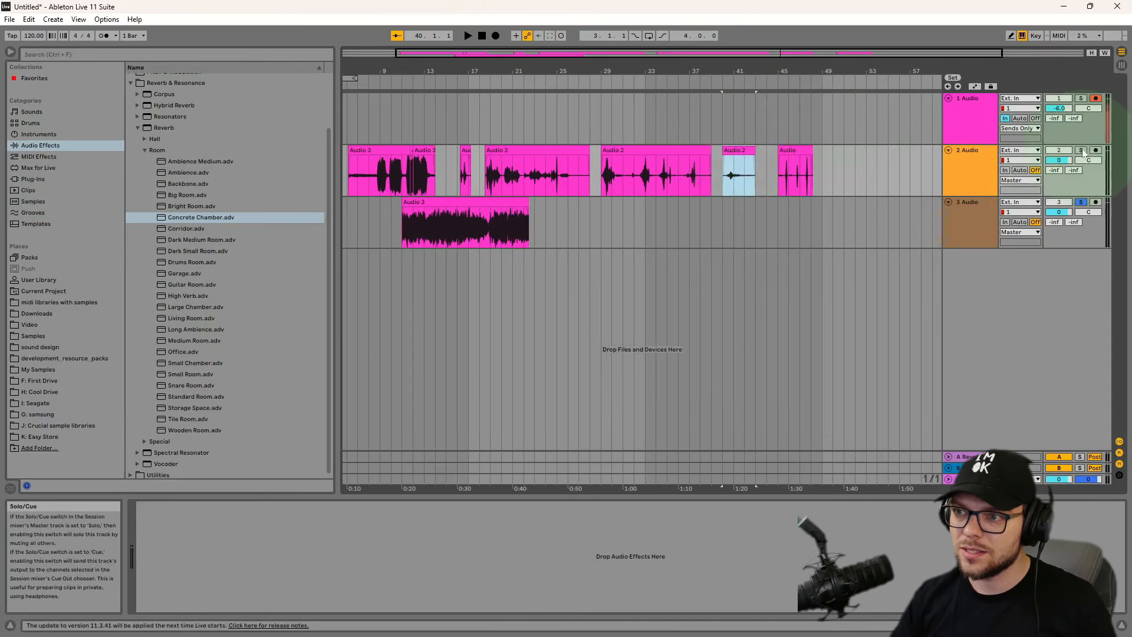
left_click(1081, 151)
key("space")
left_click_drag(517, 223, 491, 222)
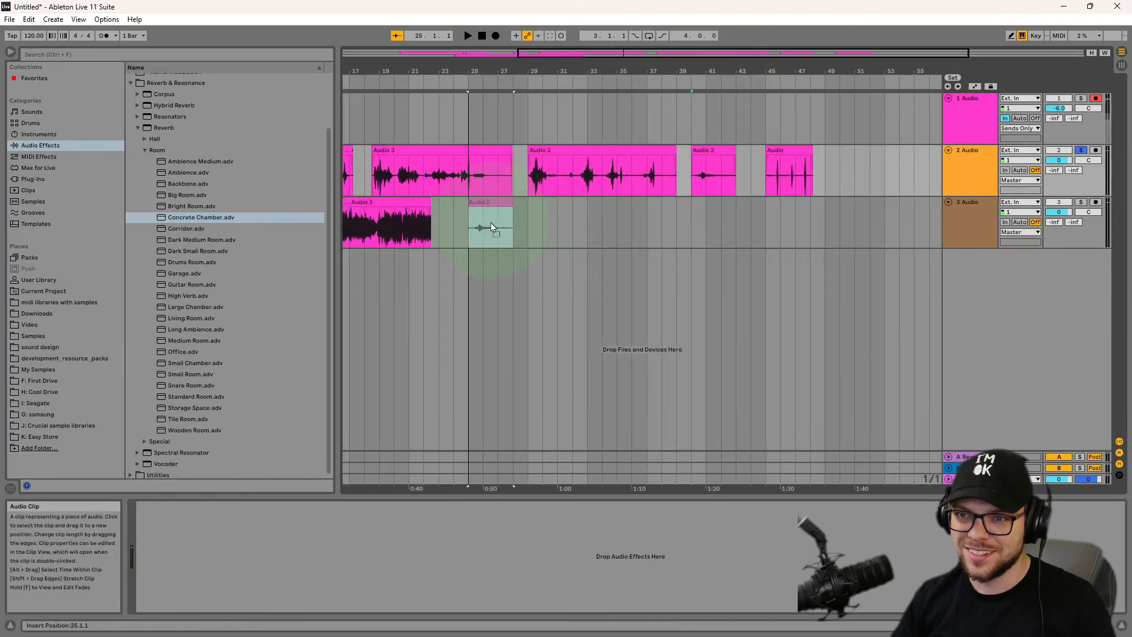
left_click_drag(471, 70, 489, 77)
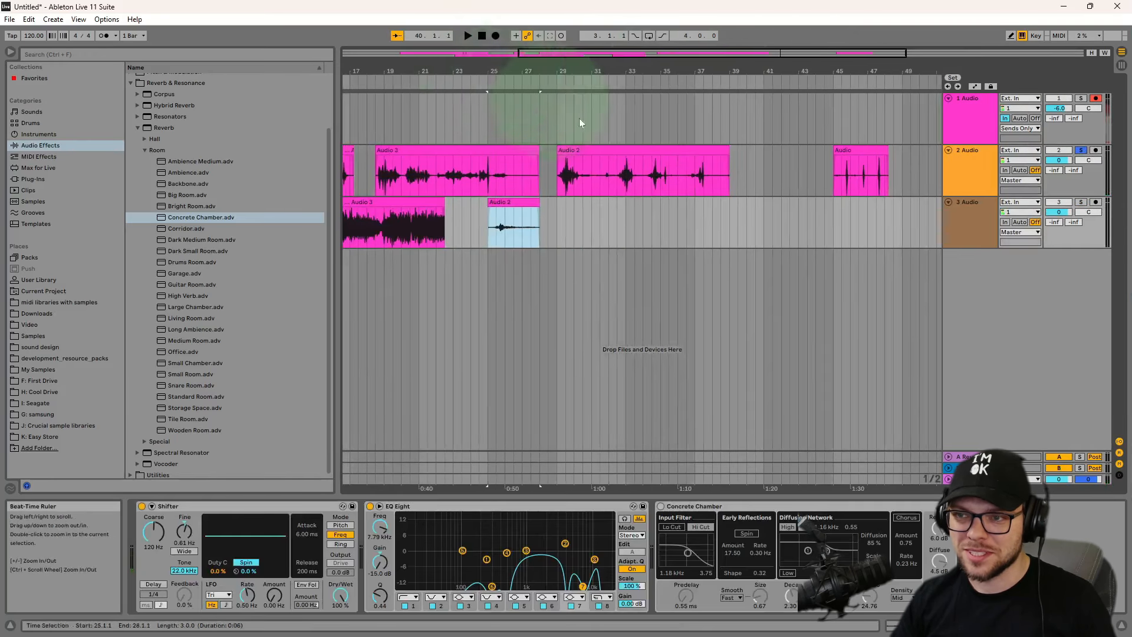
- Zoom in around bar 7 and select bars 6.1.3 to 8.3.1 of Audio 3
left_click(603, 150)
left_click_drag(564, 70, 561, 65)
left_click(413, 161)
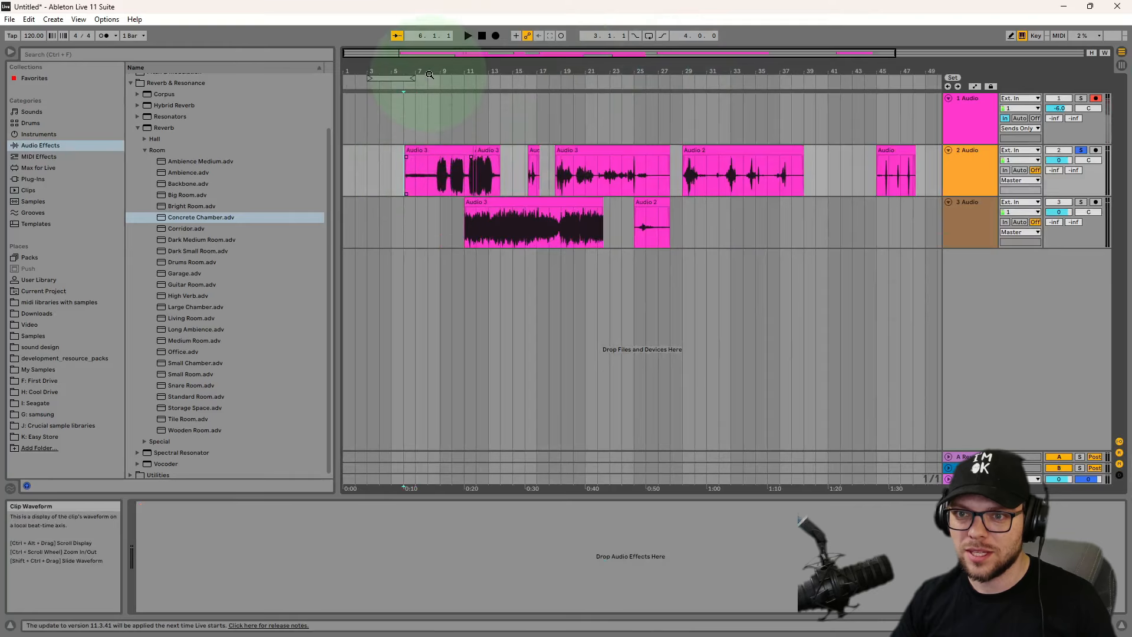
left_click_drag(422, 70, 551, 72)
left_click_drag(618, 162, 441, 153)
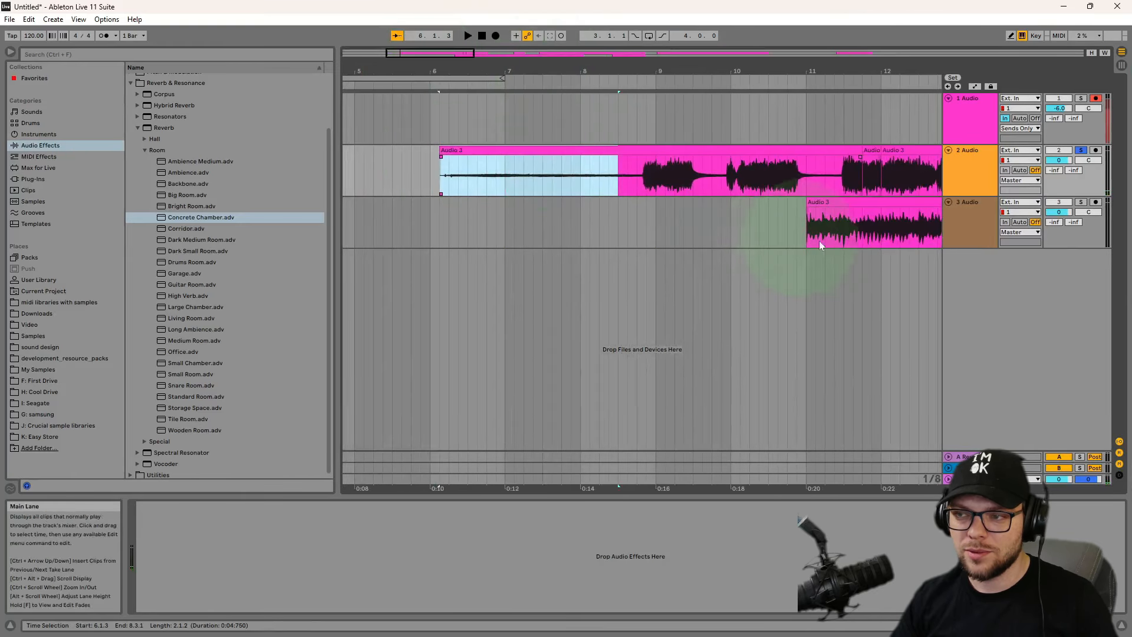
- Insert a new audio track, audition the Audio 2 clip soloed, and move it to track 4
right_click(979, 207)
left_click(1021, 295)
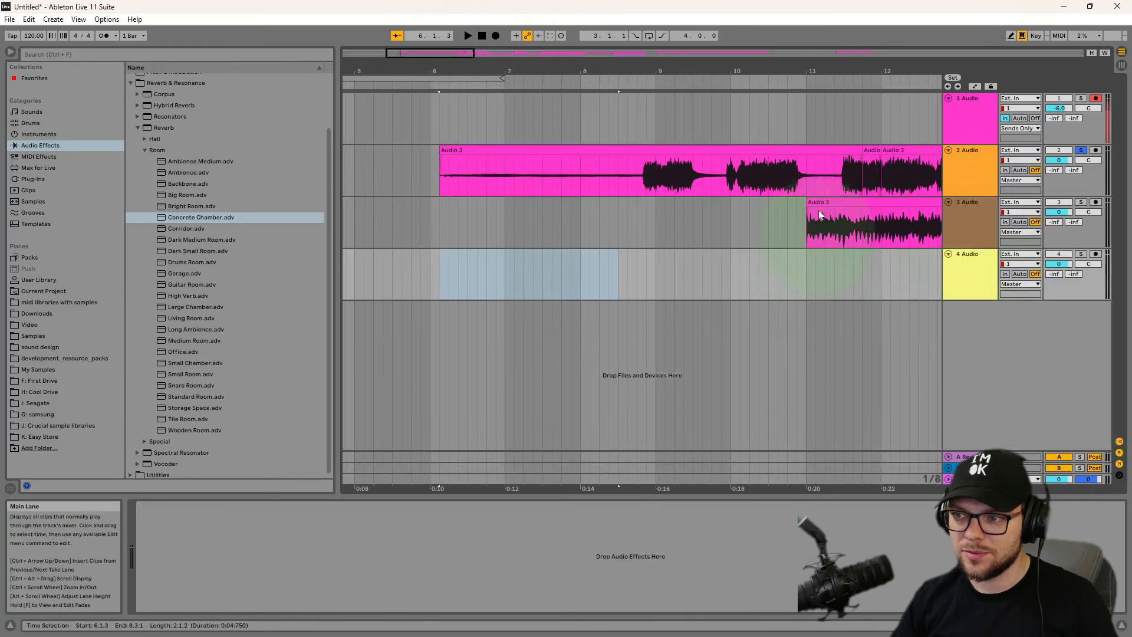
left_click_drag(737, 70, 734, 36)
left_click(744, 204)
left_click(1081, 201)
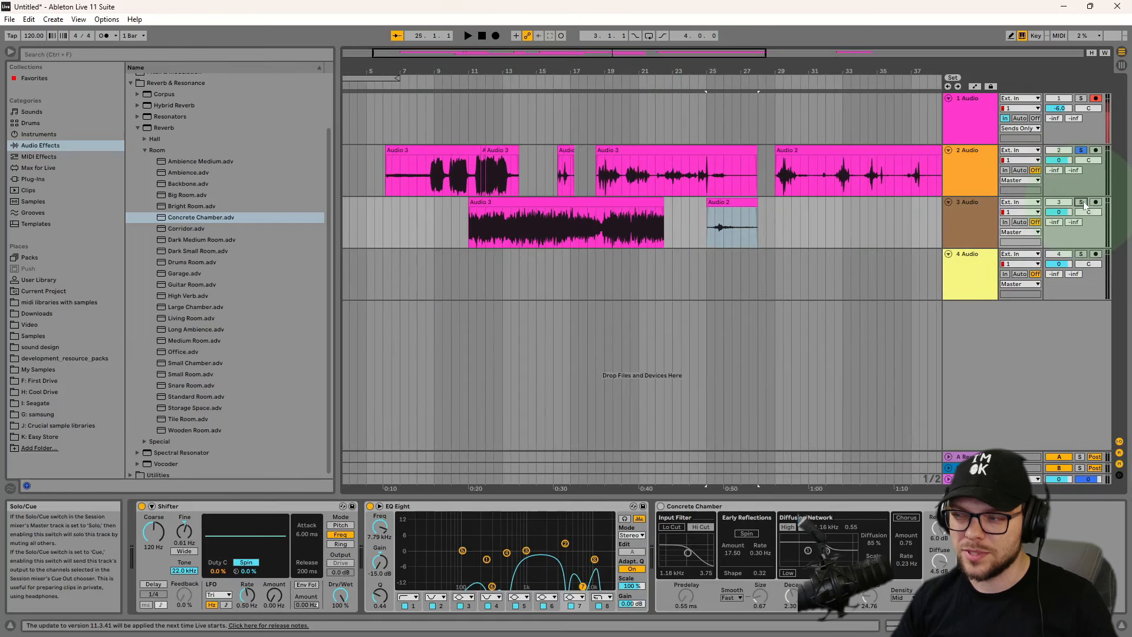
left_click(734, 242)
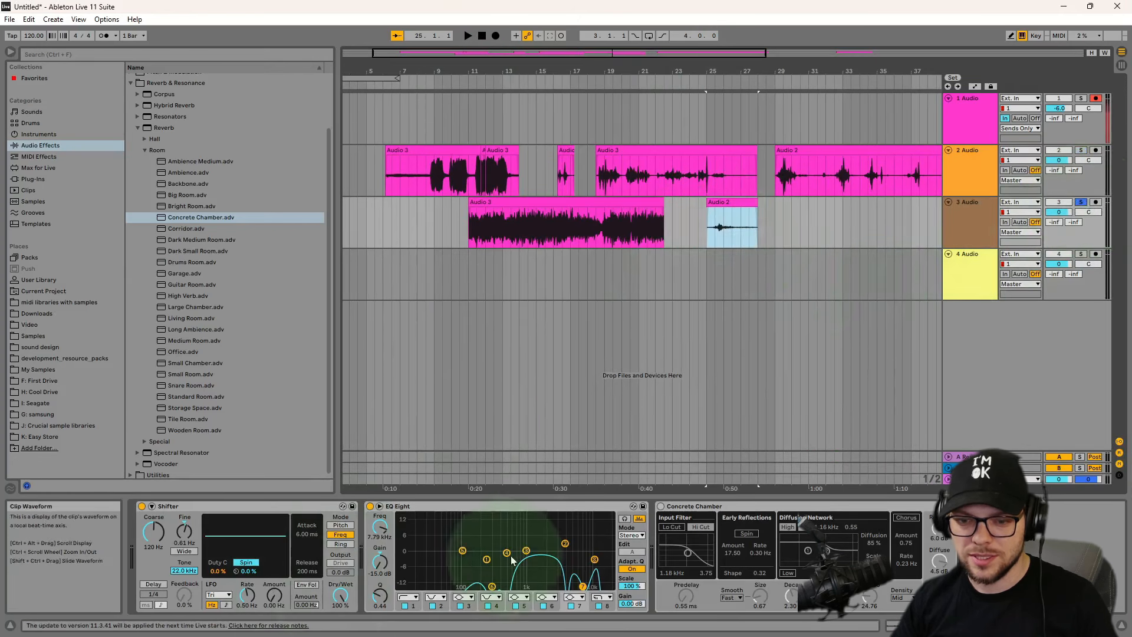
key("space")
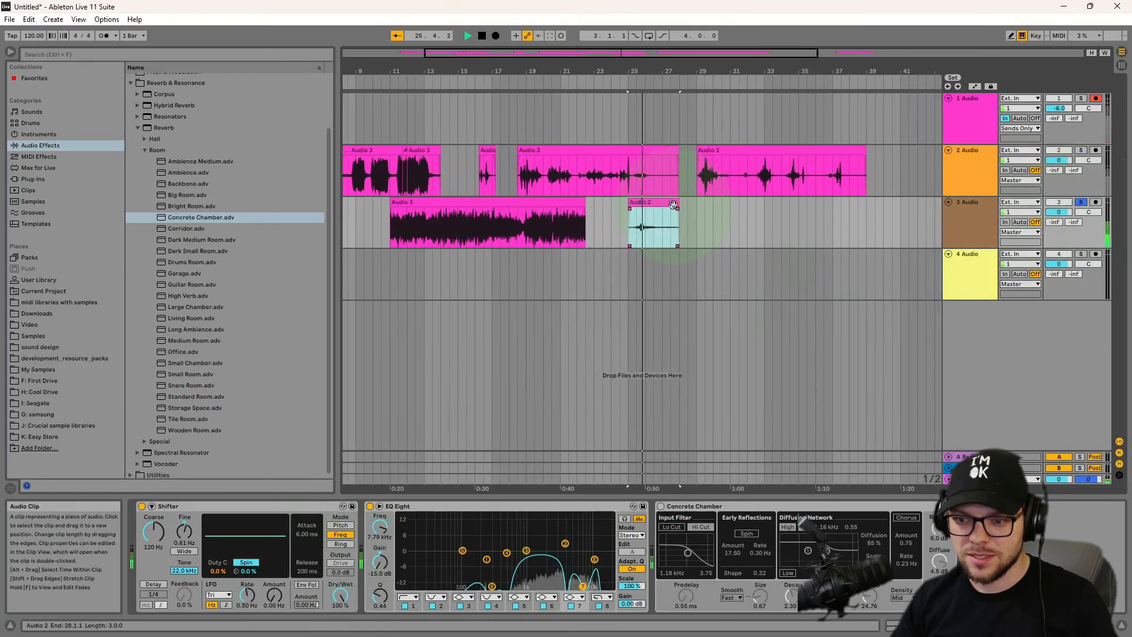
key("space")
left_click_drag(653, 202, 651, 258)
- Add another audio track and name tracks 4 and 5 splish splash and undertone
right_click(980, 260)
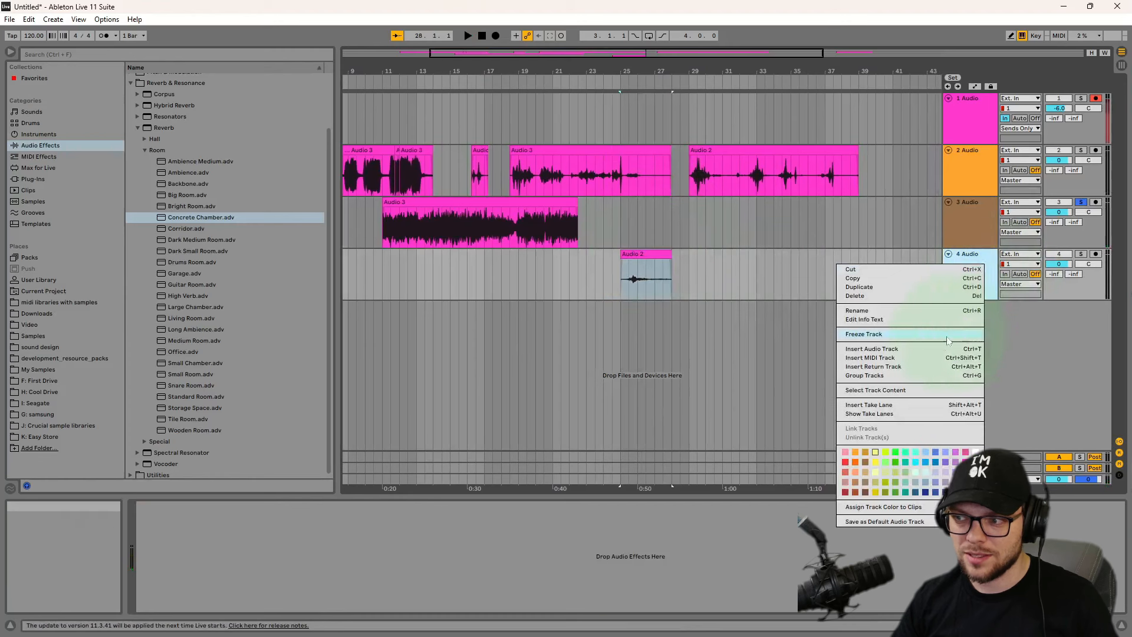
left_click(949, 342)
left_click(972, 257)
right_click(972, 257)
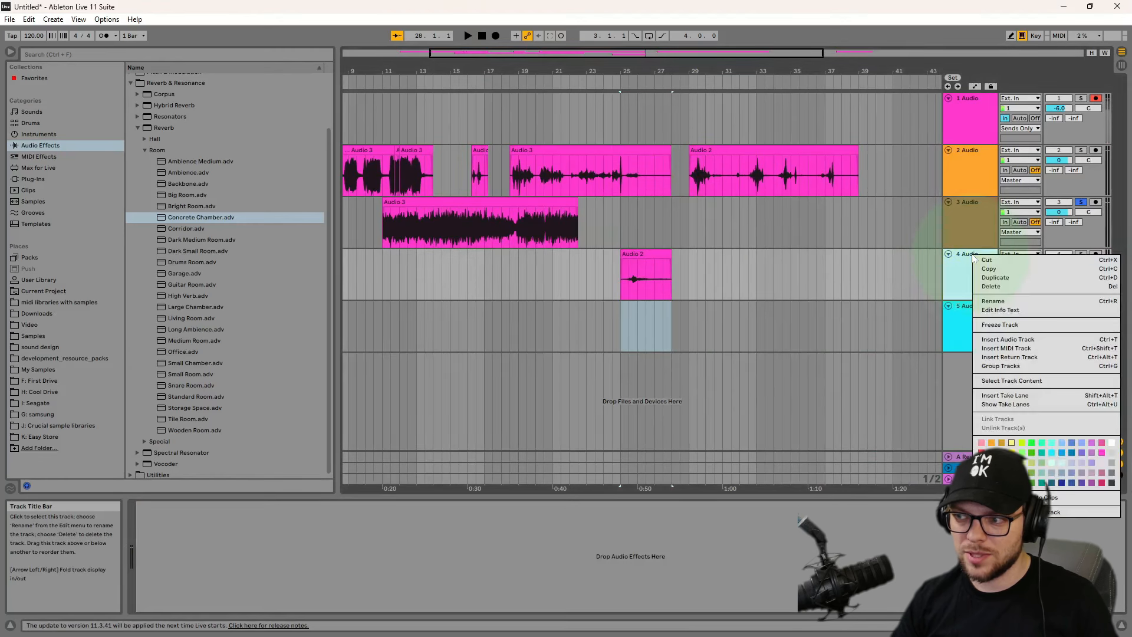
left_click(1002, 307)
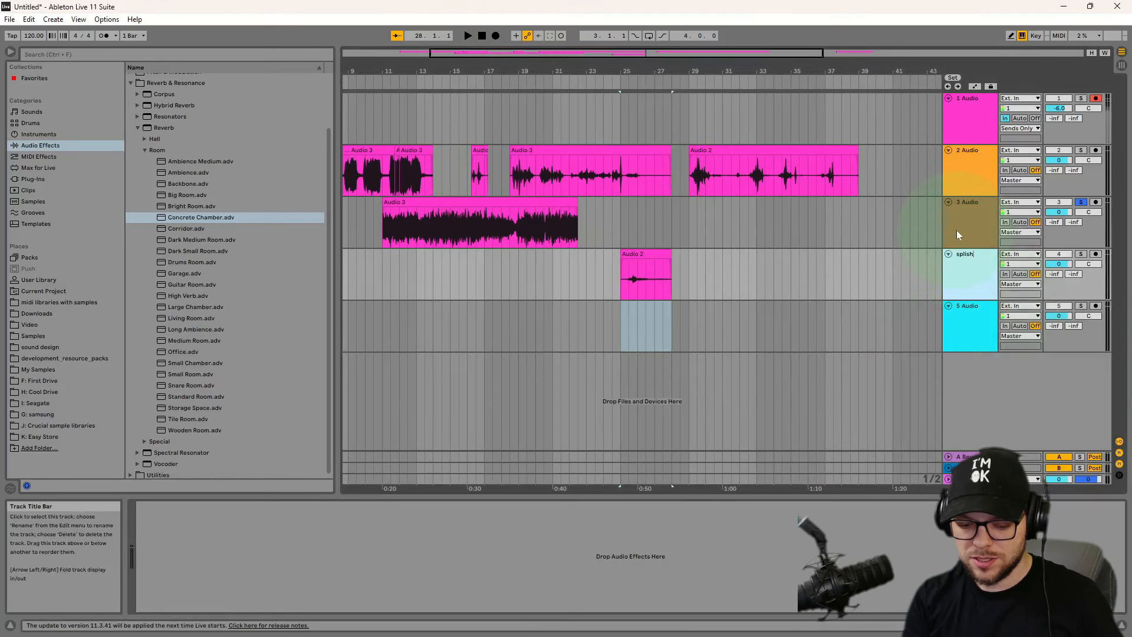
type("splish splash")
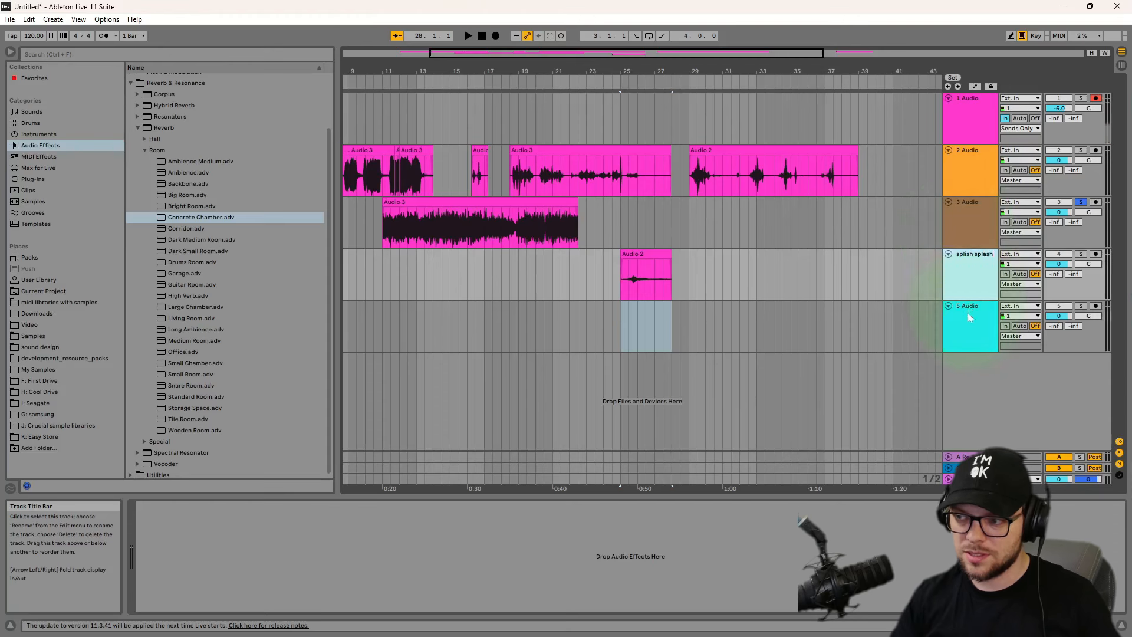
right_click(969, 316)
left_click(992, 360)
type("unde")
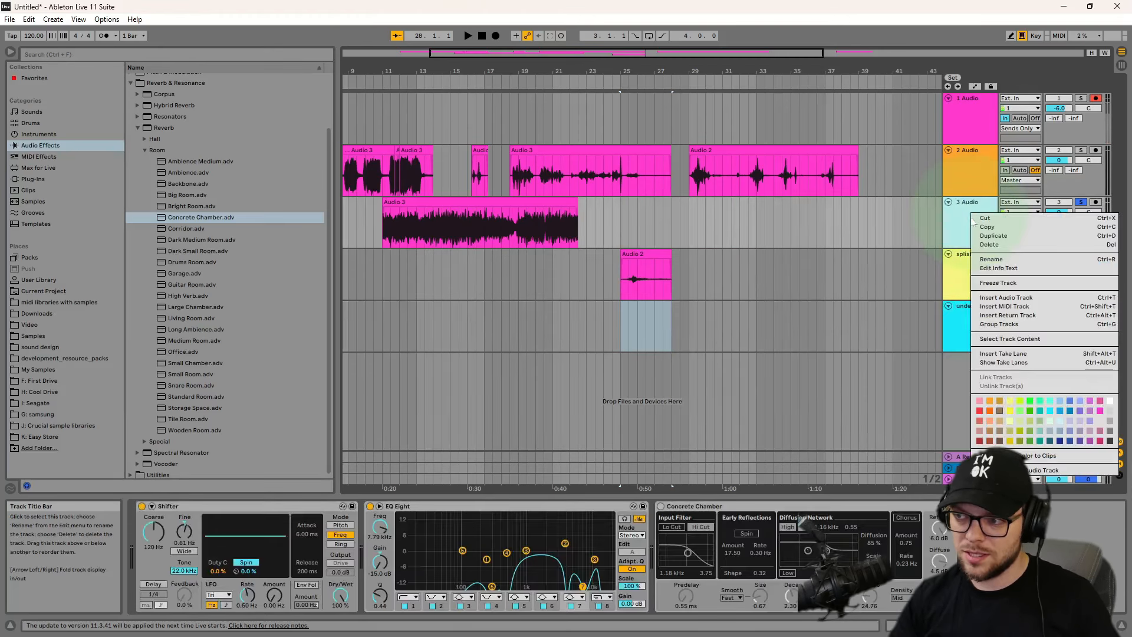
- Rename the third track gears
right_click(972, 216)
left_click(991, 259)
type("gear")
key("Return")
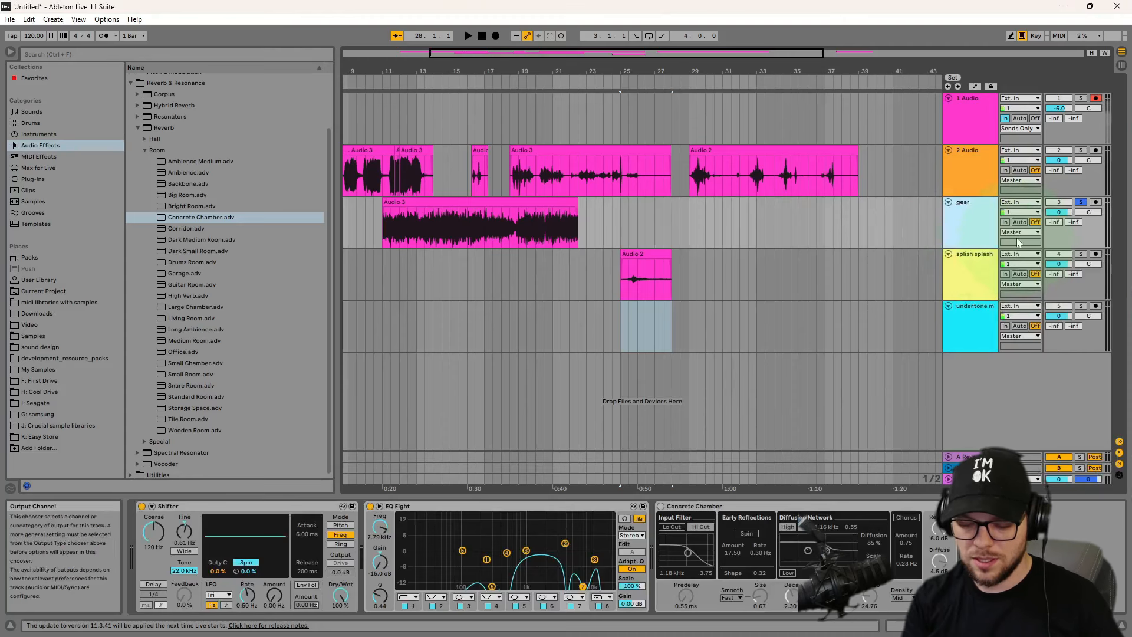
- Paste the Audio 3 clip onto the undertone track at bar 11 and open its details
left_click(393, 309)
key("ctrl+v")
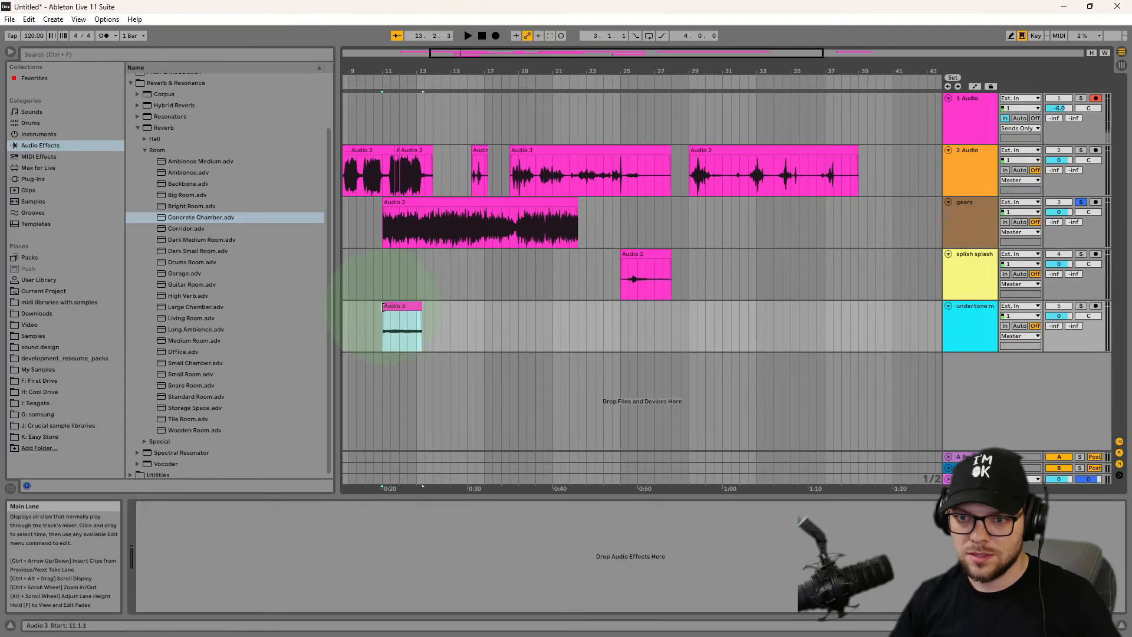
double_click(423, 309)
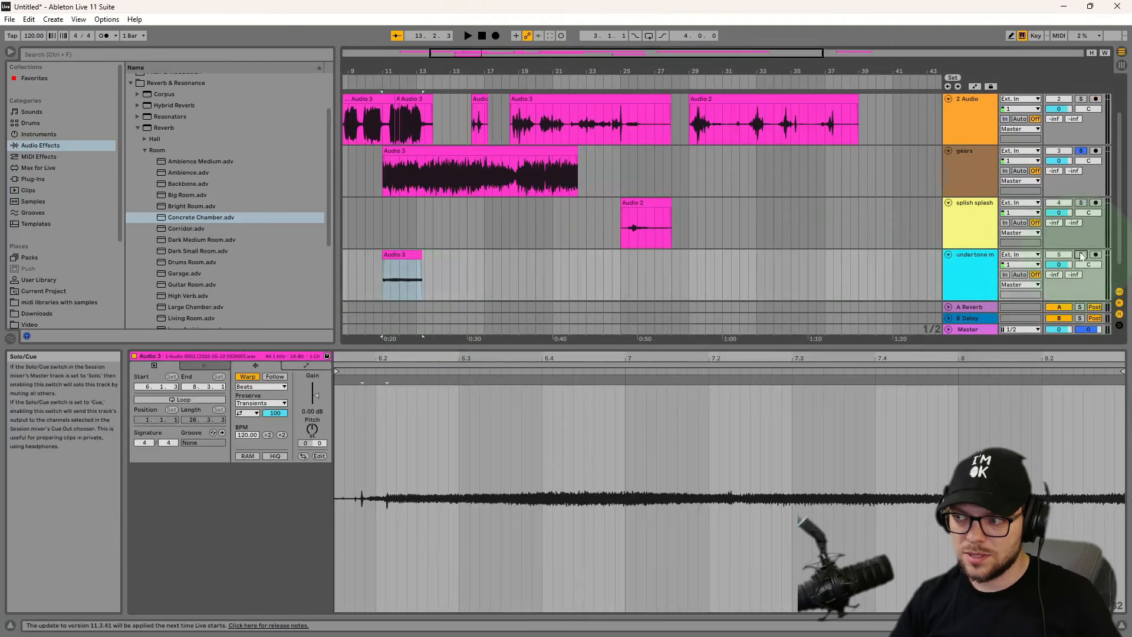
- Turn off Warp on the undertone clip, transpose it to -28 semitones, and audition it
key("space")
key("space")
left_click(248, 377)
mouse_move(312, 430)
left_mouse_down()
mouse_move(311, 469)
mouse_move(309, 441)
left_mouse_up()
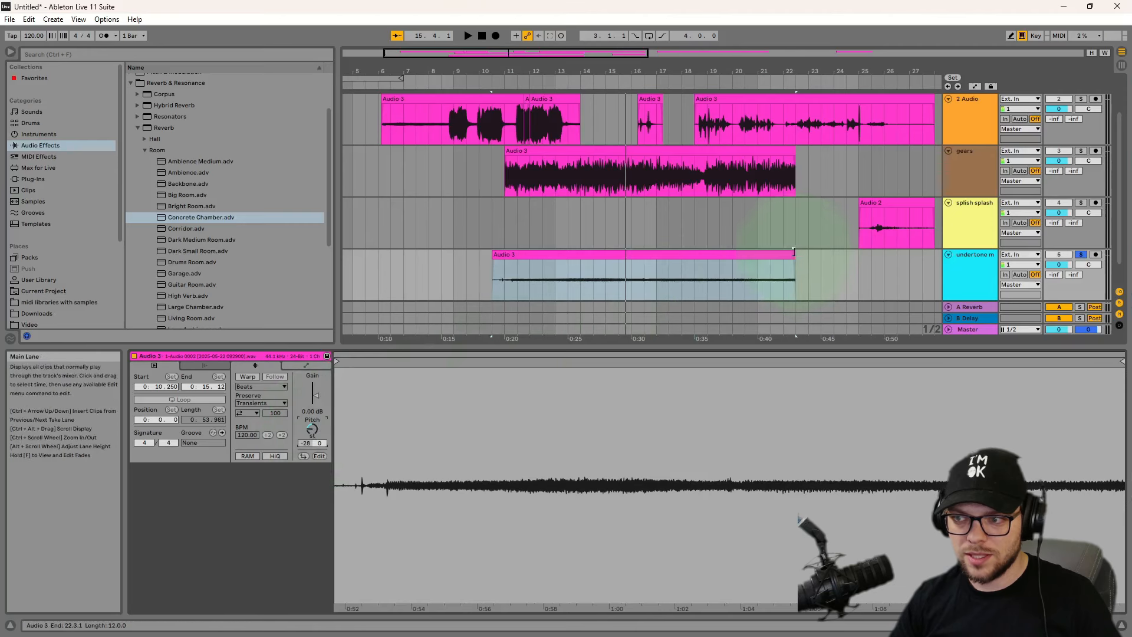
left_click(557, 255)
key("space")
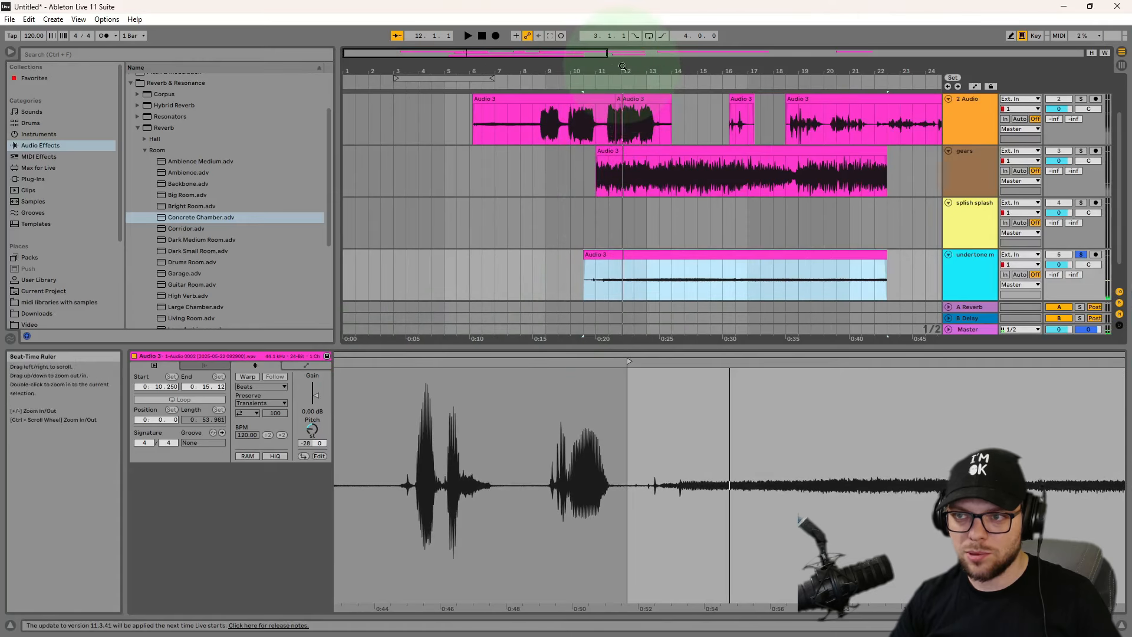
- Solo track 2 and time-select the last click, 47.3.1 to 48.1.1, in the bar 47 clip
left_click_drag(613, 72, 613, 59)
left_click_drag(761, 69, 758, 75)
left_click(652, 118)
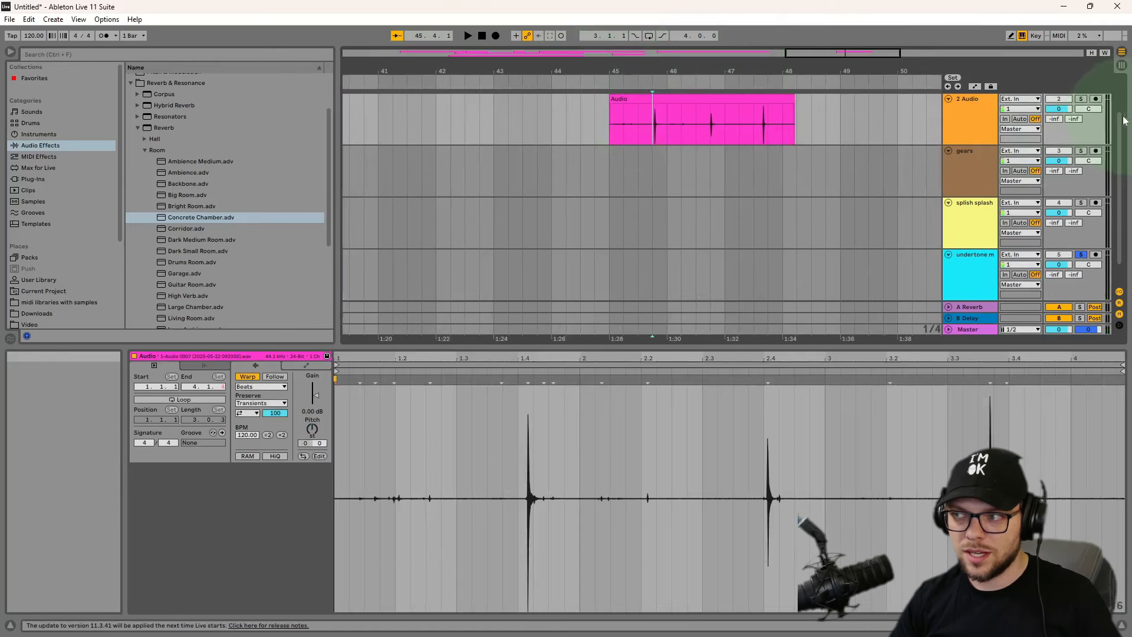
left_click(1081, 100)
scroll(757, 169, "right", 3)
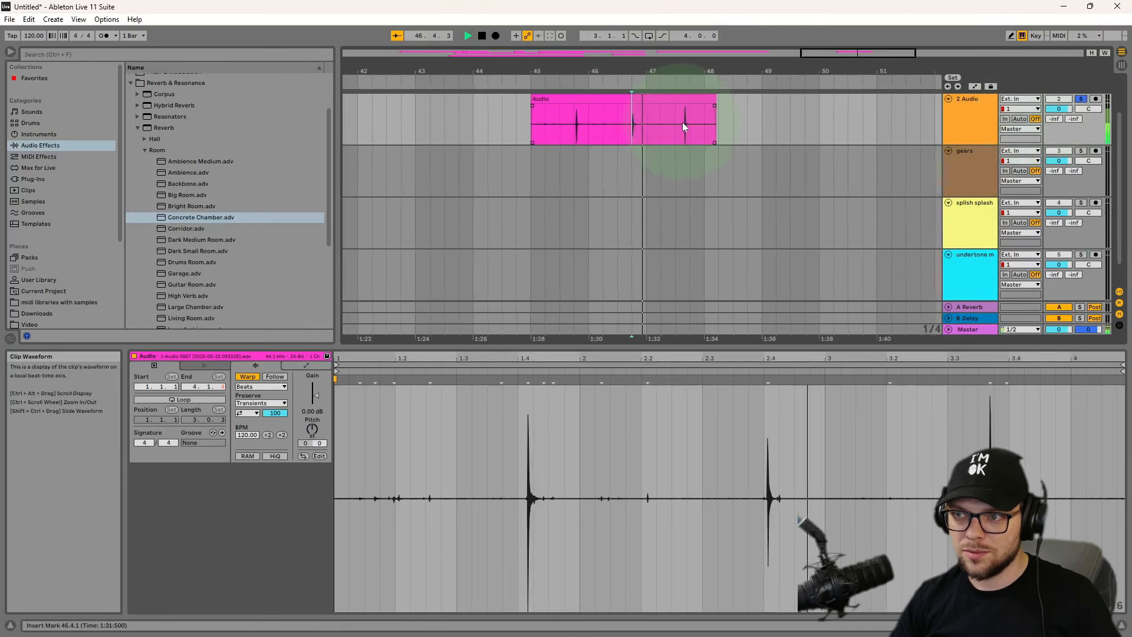
left_click(669, 119)
scroll(667, 116, "right", 2)
key("space")
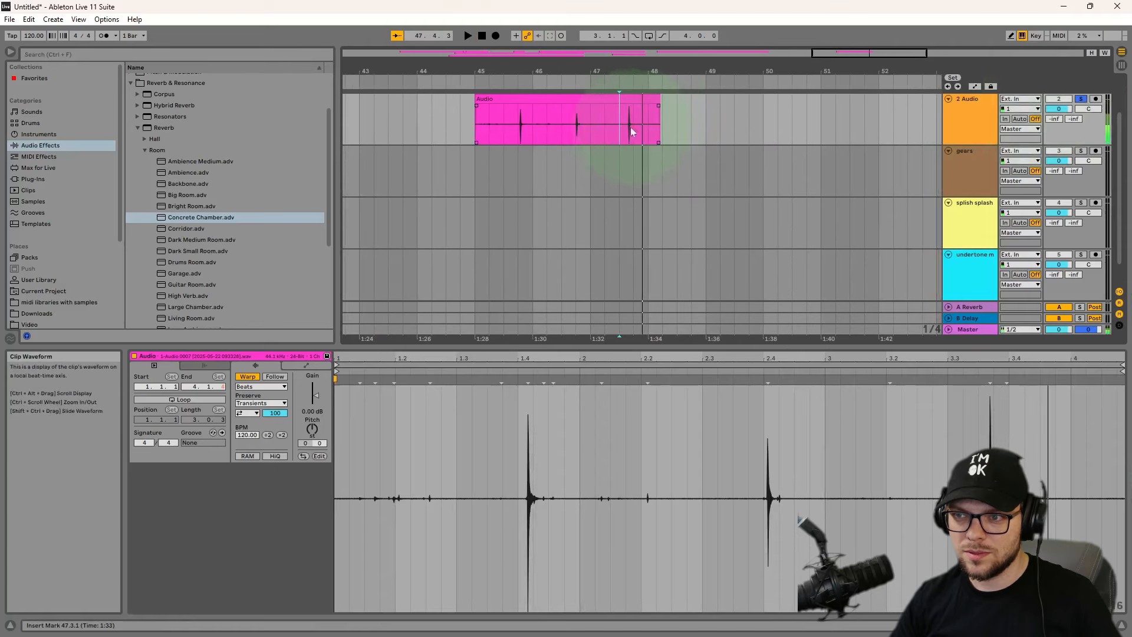
left_click_drag(645, 125, 623, 118)
scroll(623, 117, "up", 1)
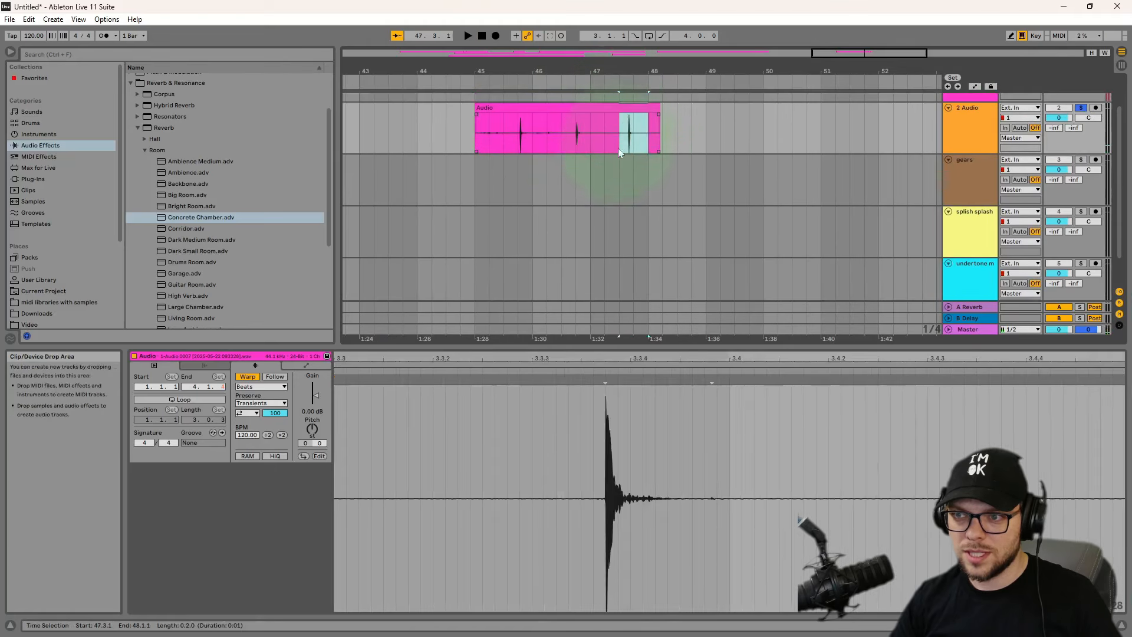
mouse_move(547, 129)
left_mouse_down()
mouse_move(534, 118)
mouse_move(558, 123)
left_mouse_up()
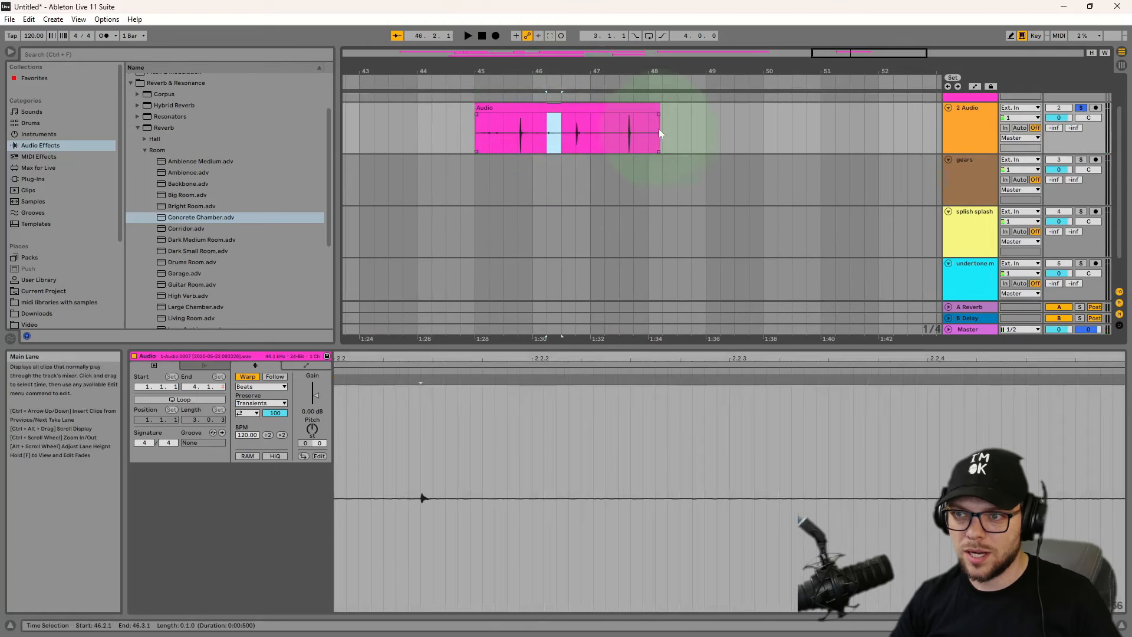
left_click_drag(647, 129, 622, 122)
left_click_drag(609, 70, 609, 67)
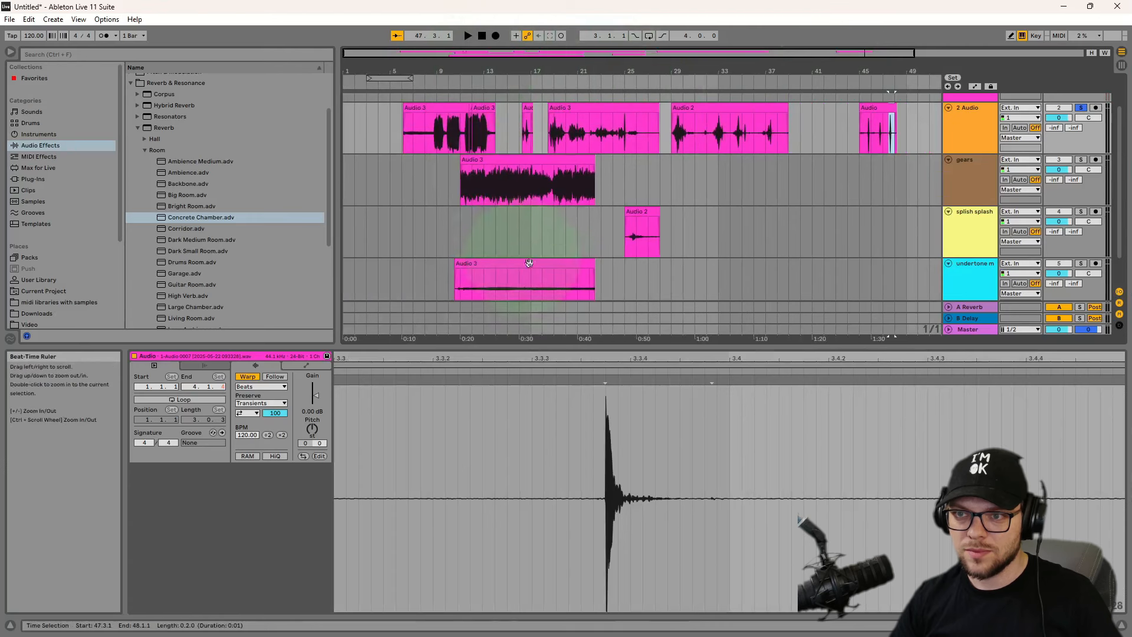
scroll(531, 271, "down", 2)
- Insert a new audio track below undertone and set the insert point at bar 10
right_click(979, 242)
left_click(1006, 326)
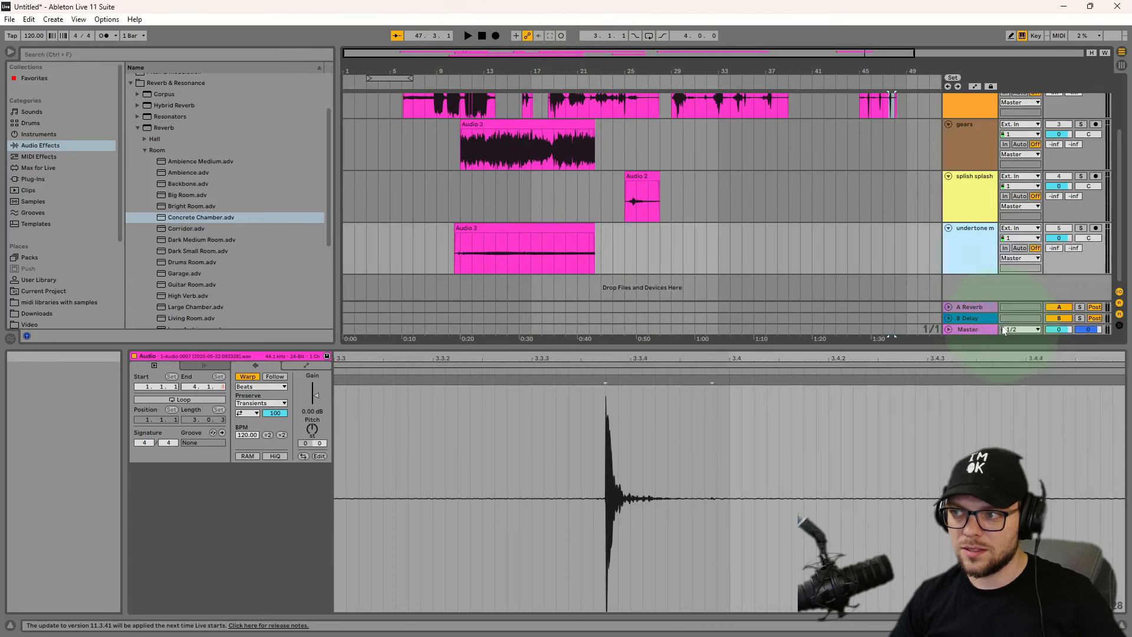
left_click(453, 257)
- Paste the click at bar 10, move the loop start there, and add the squeeze locator
key("ctrl+v")
left_click_drag(458, 76, 463, 79)
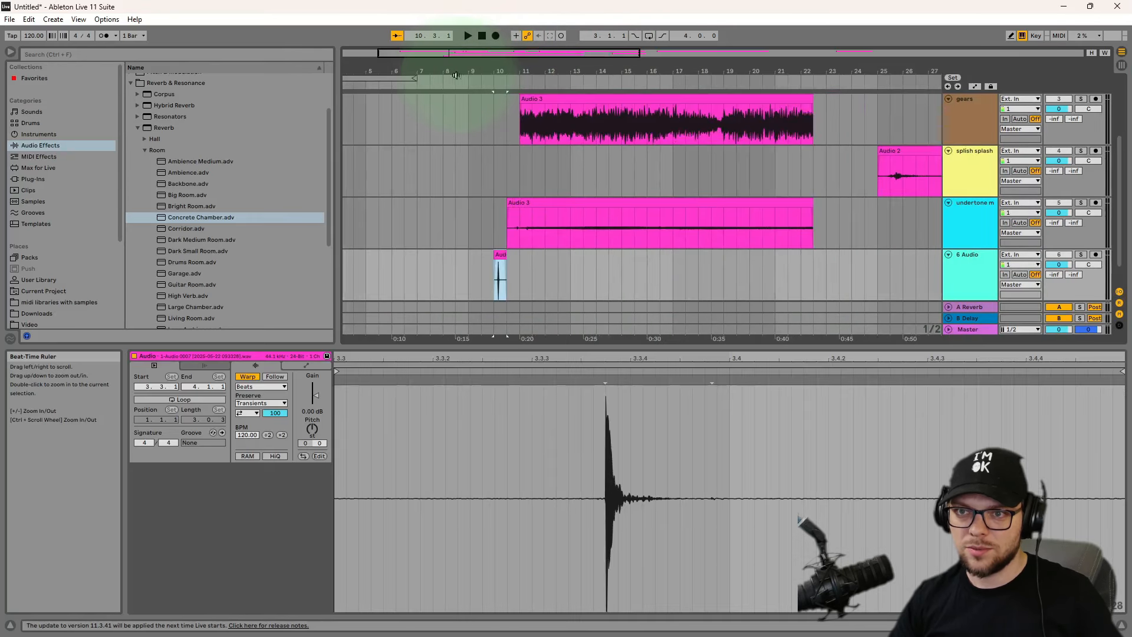
left_click_drag(382, 78, 565, 72)
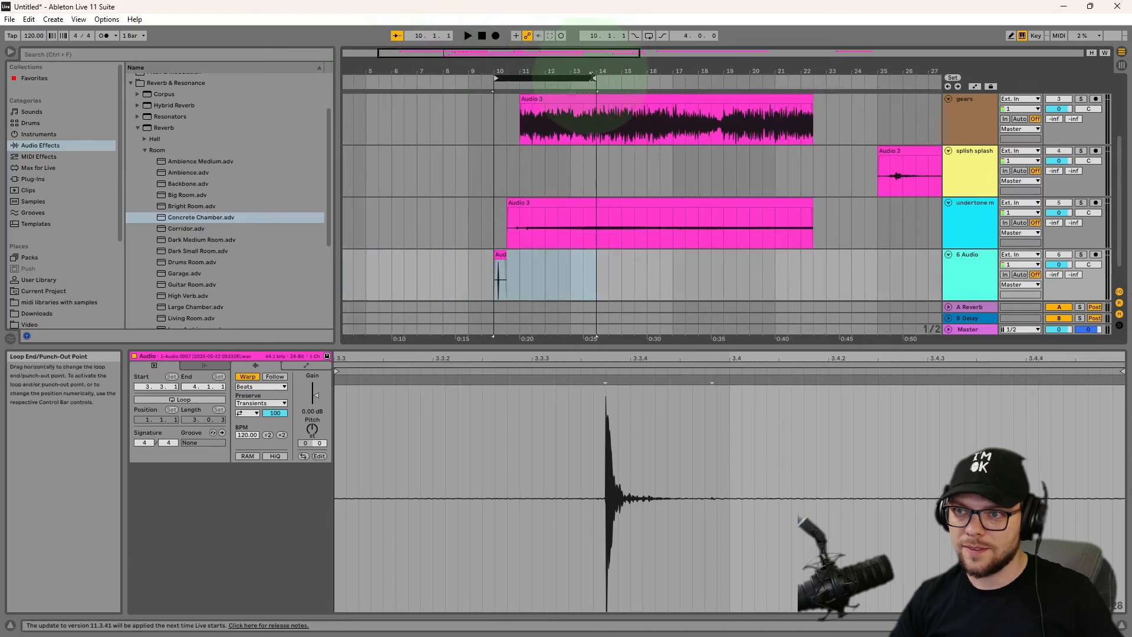
right_click(494, 86)
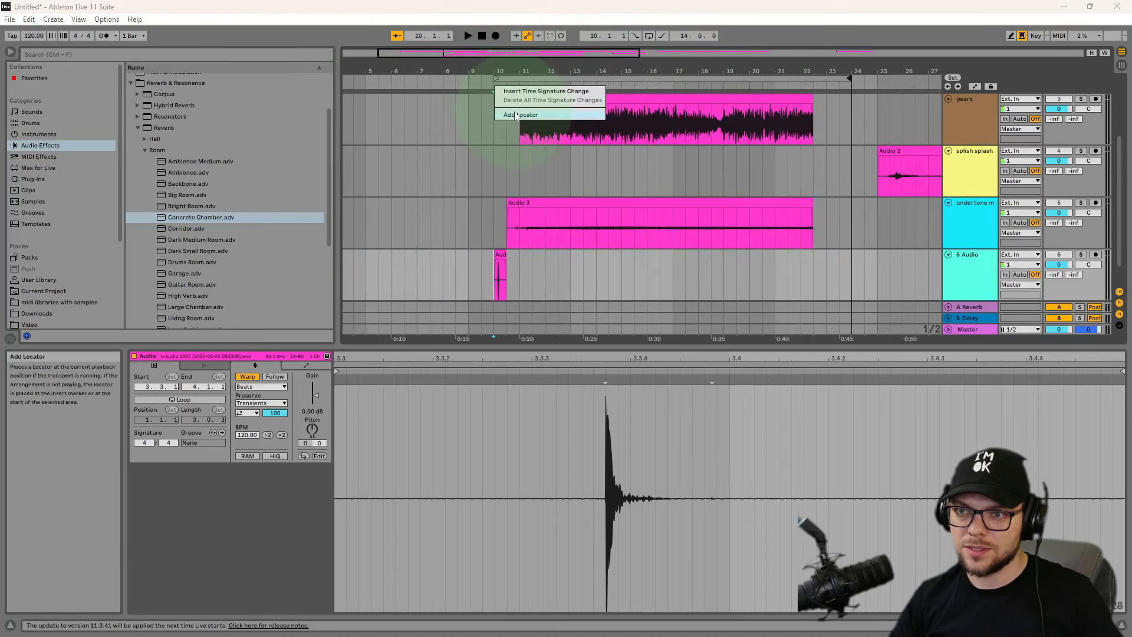
left_click(526, 114)
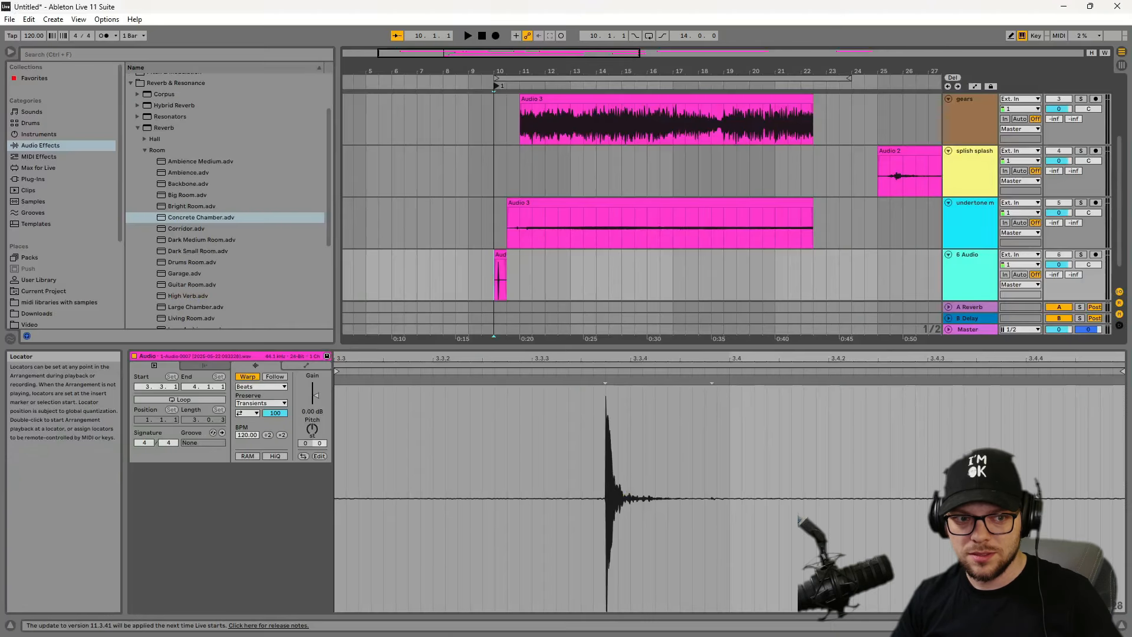
- Audition from bar 10 and unsolo the second track
left_click(511, 102)
key("space")
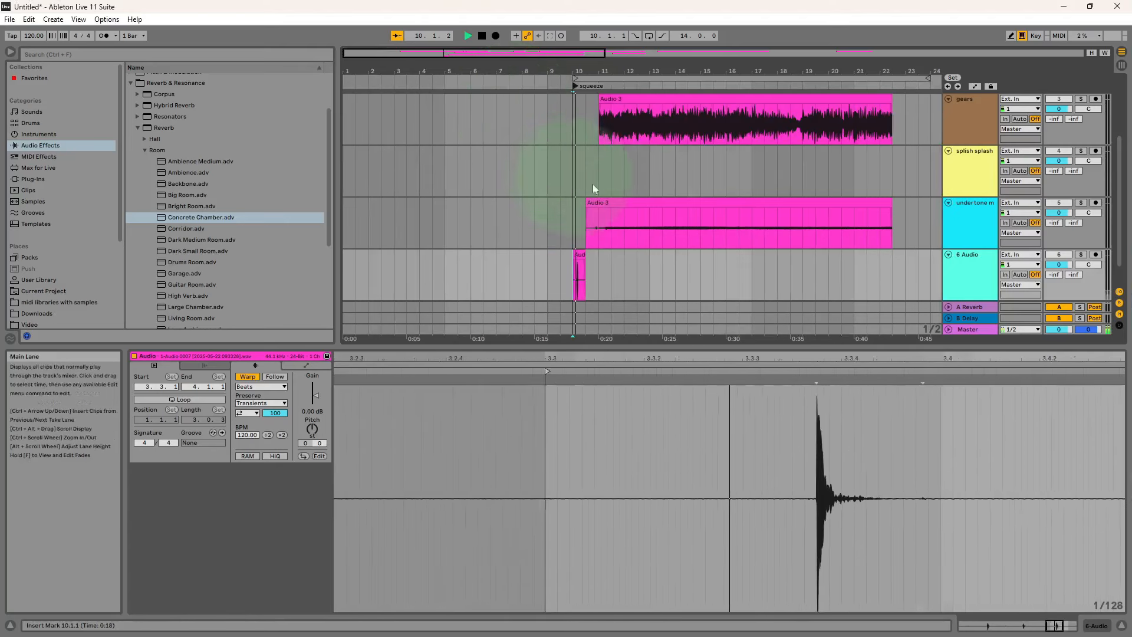
key("space")
scroll(626, 126, "up", 3)
left_click(1082, 152)
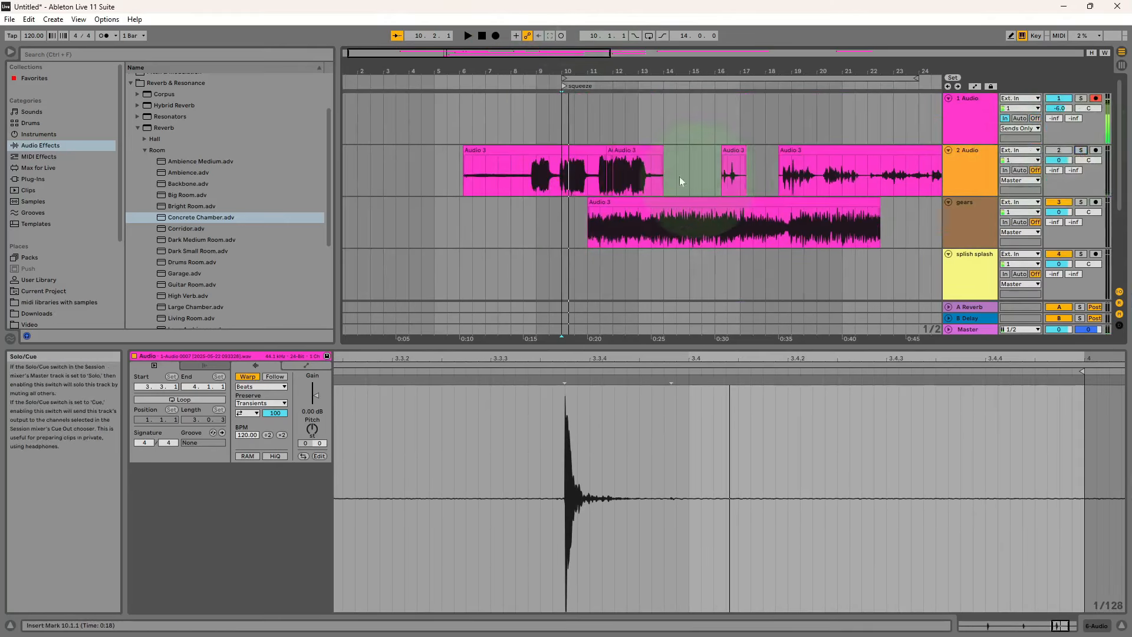
- Trim the 6 Audio click clip so its start lands exactly on bar 10
scroll(677, 176, "down", 3)
left_click(566, 228)
mouse_move(338, 372)
left_mouse_down()
mouse_move(607, 382)
mouse_move(608, 359)
left_mouse_up()
left_click_drag(543, 63, 518, 316)
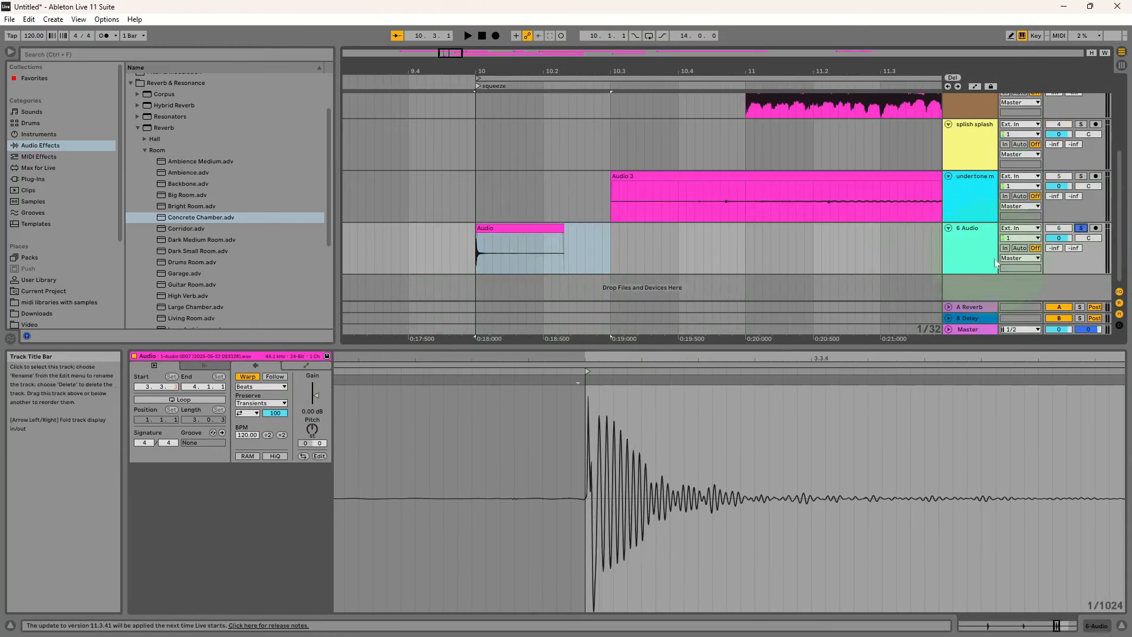
- Insert a seventh track below 6 Audio and turn it into a MIDI track
right_click(975, 242)
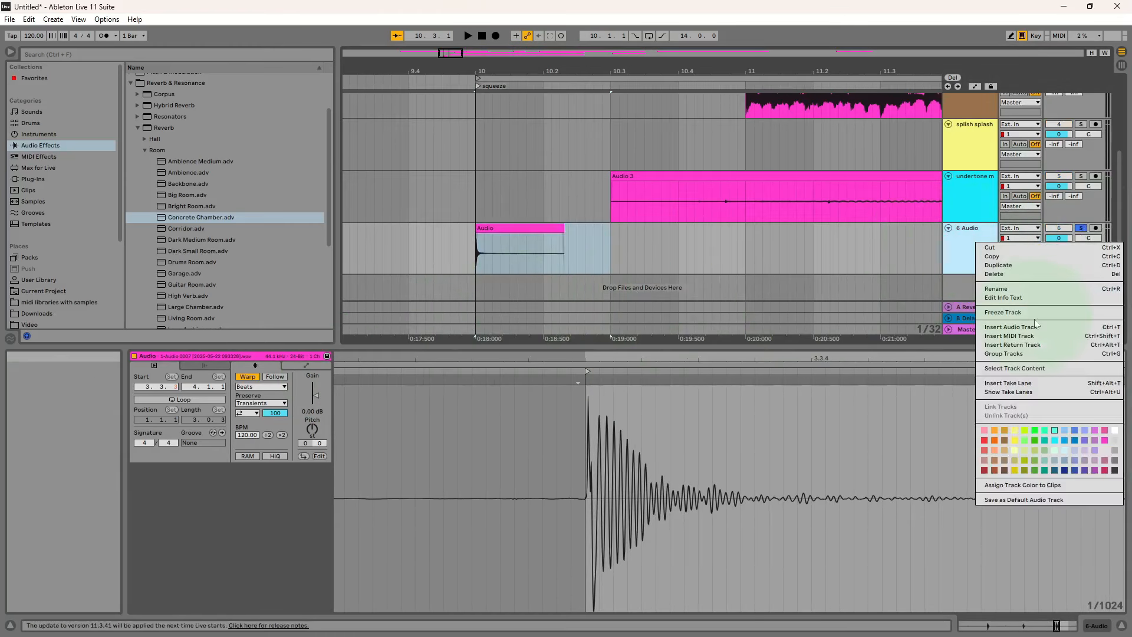
left_click(1027, 328)
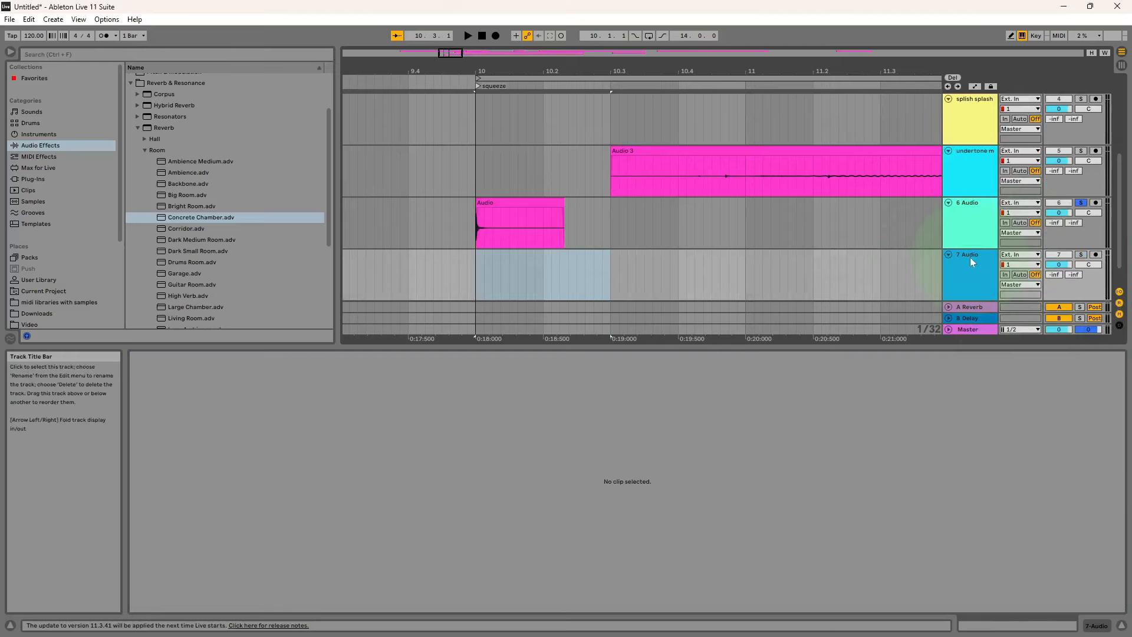
right_click(965, 264)
left_click(1017, 320)
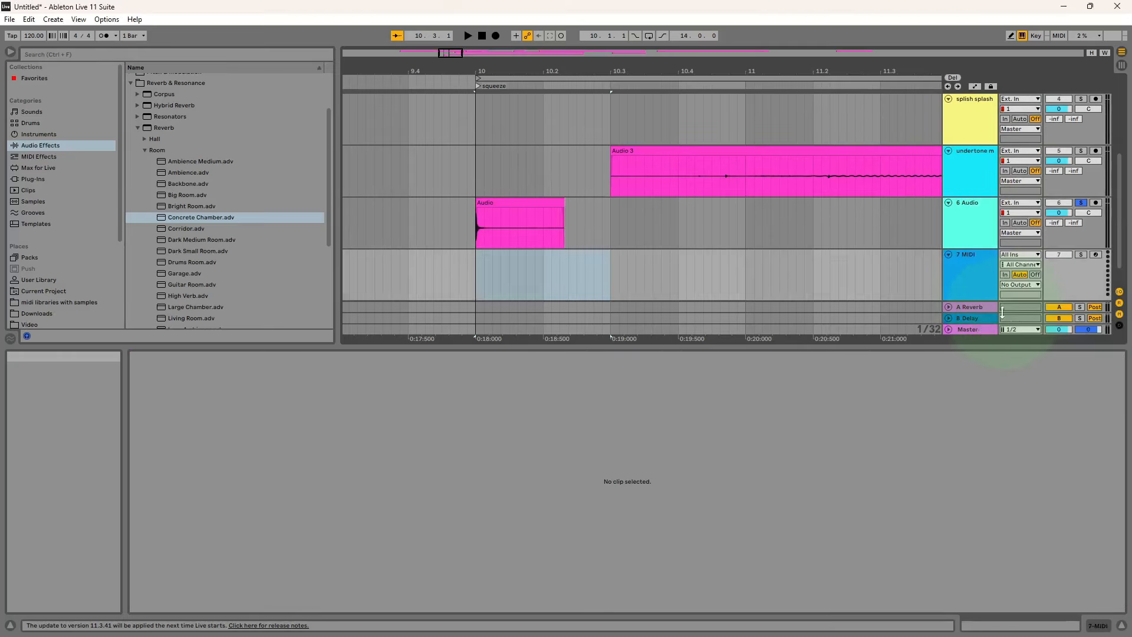
- Add EQ Eight from EQ & Filters to the 6 Audio click track
left_click(518, 214)
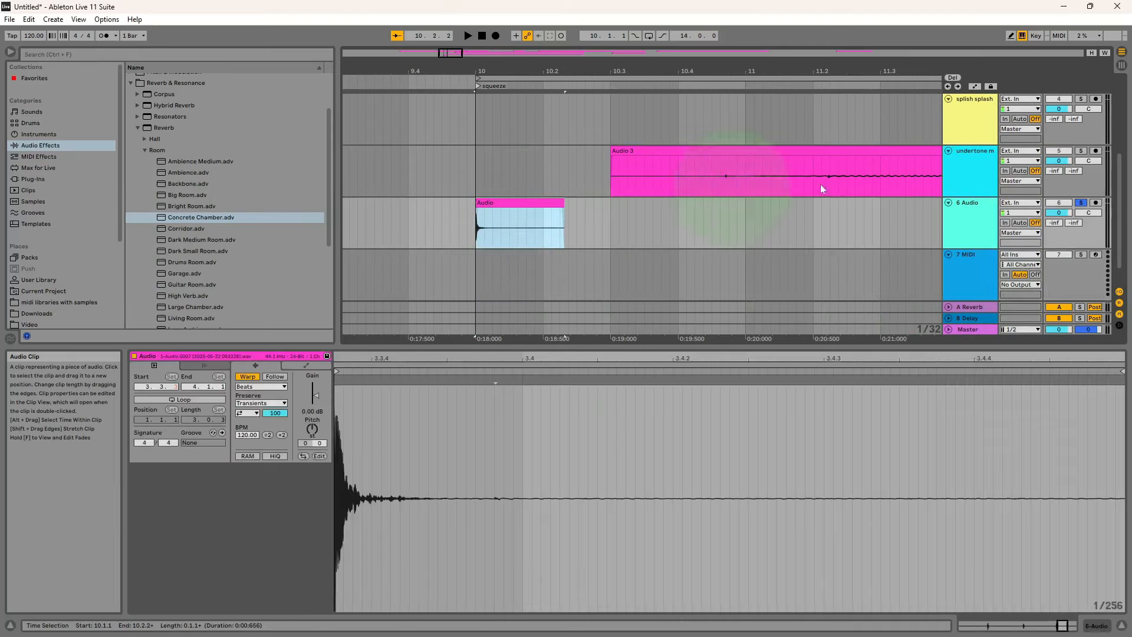
left_click(435, 378)
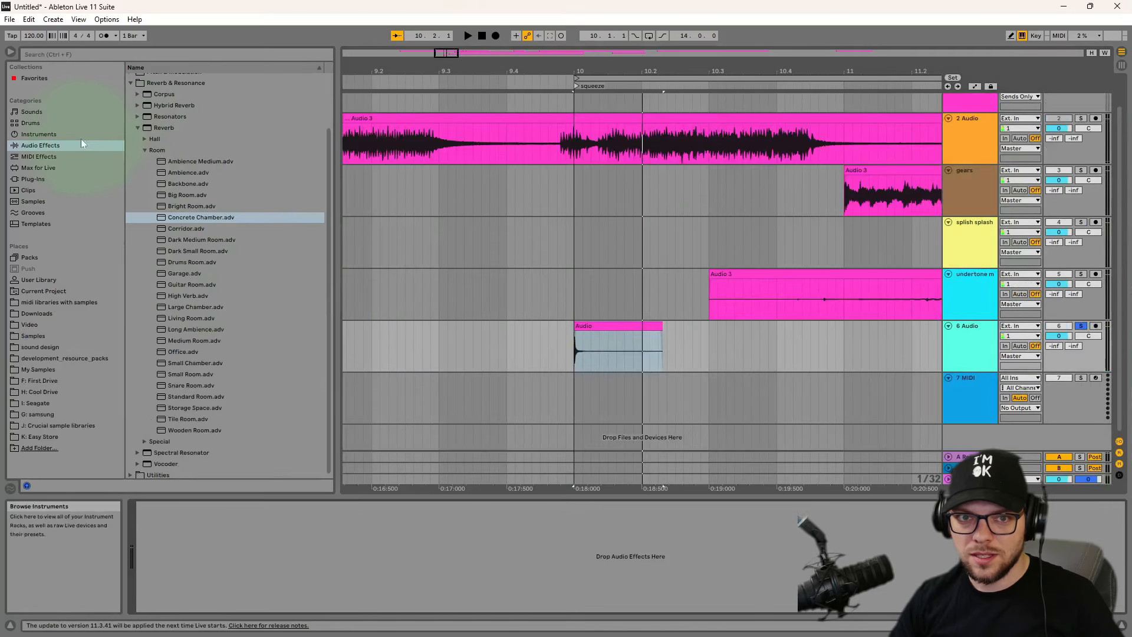
scroll(138, 113, "up", 3)
scroll(139, 117, "up", 1)
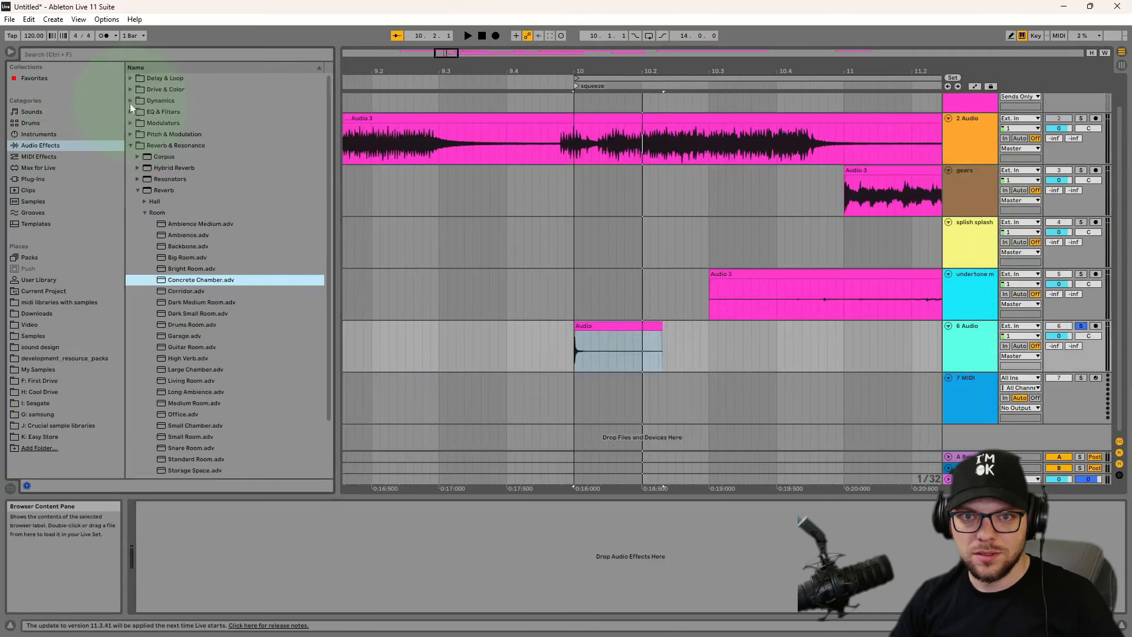
left_click(131, 112)
left_click_drag(164, 145, 448, 364)
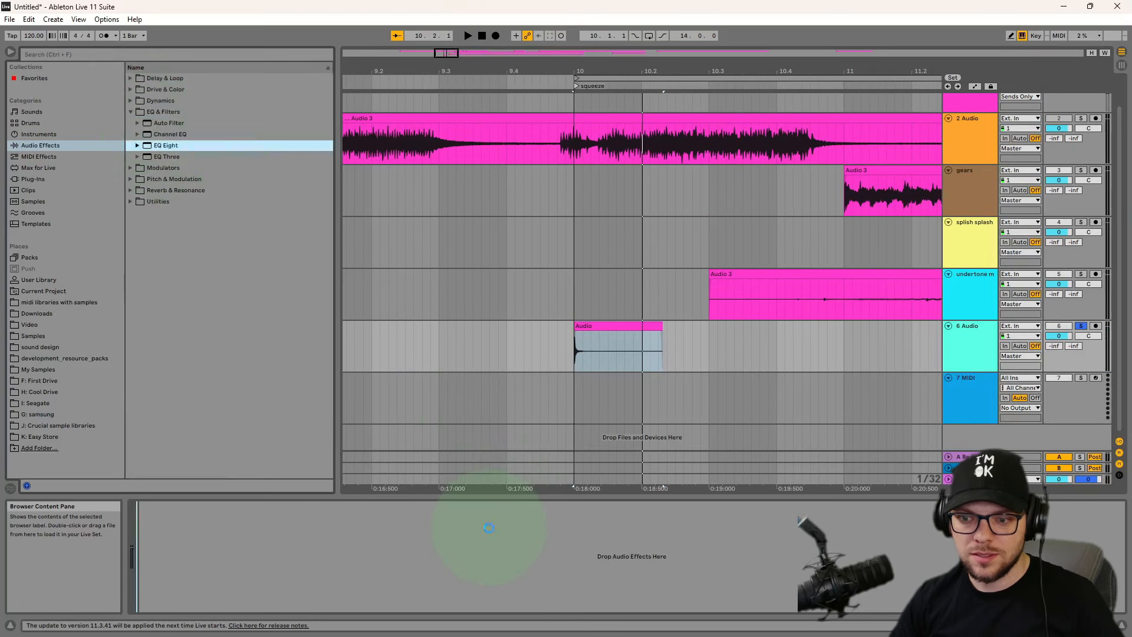
key("space")
key("space")
- Cut EQ band 4 to about 2.55 kHz, -7.81 dB, enable the band 7 low-pass, and hide automation
left_click_drag(343, 550, 324, 569)
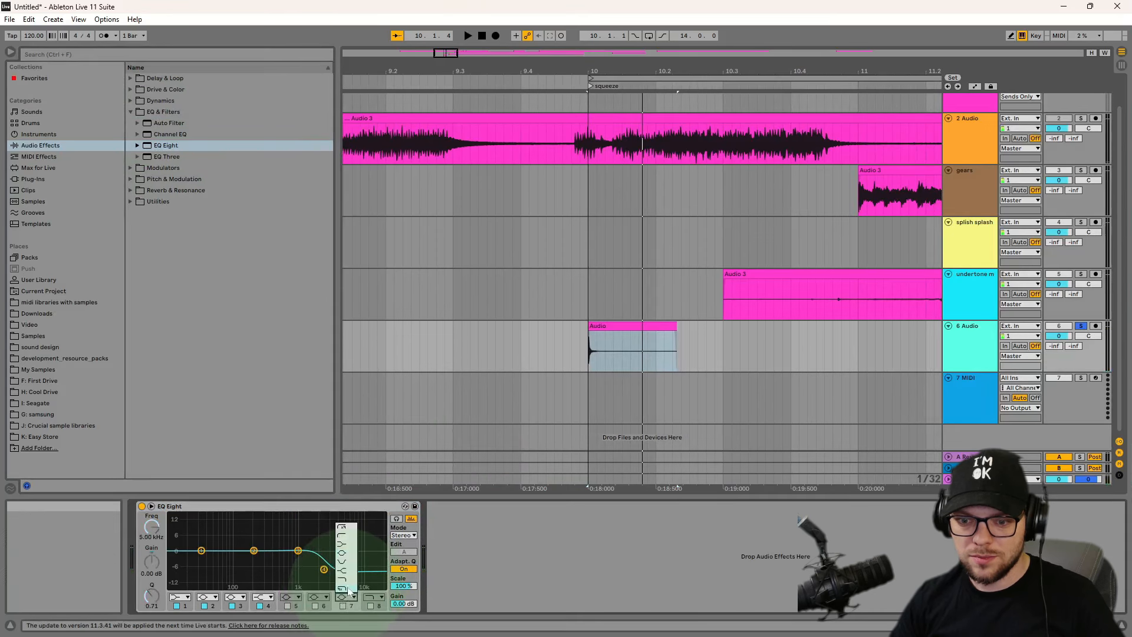
left_click(348, 589)
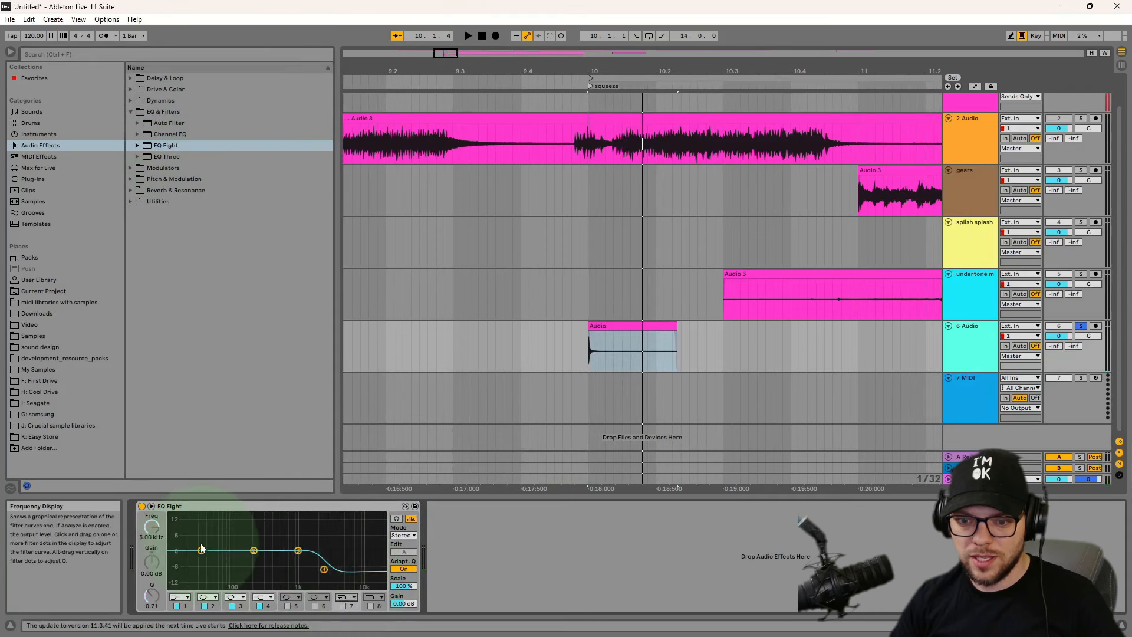
left_click(345, 606)
key("space")
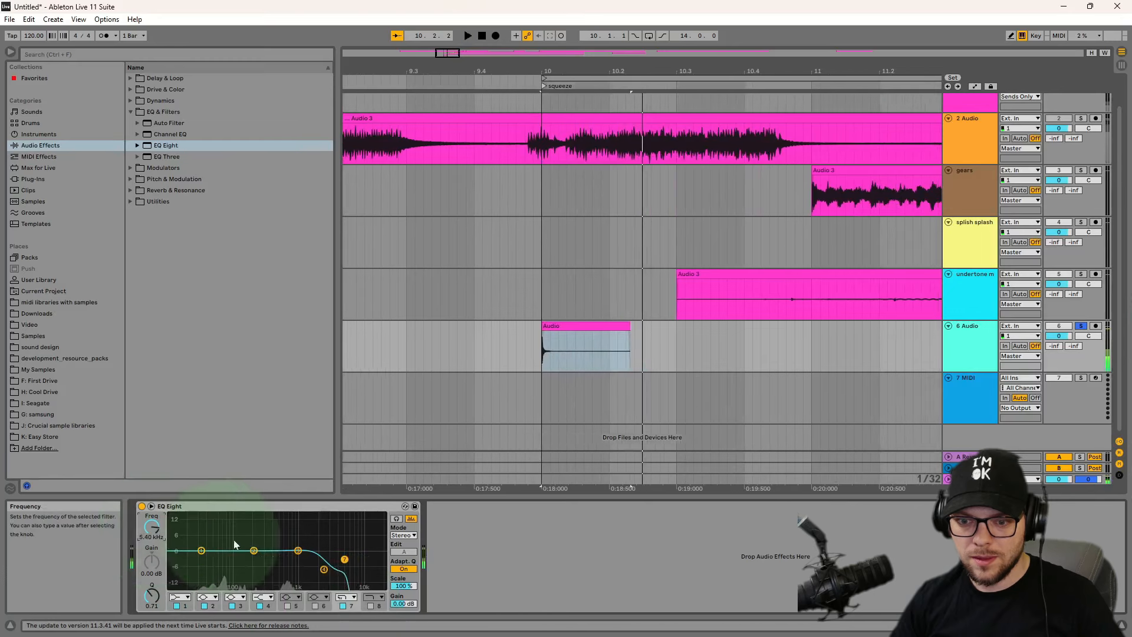
key("space")
key("space")
left_click(254, 551)
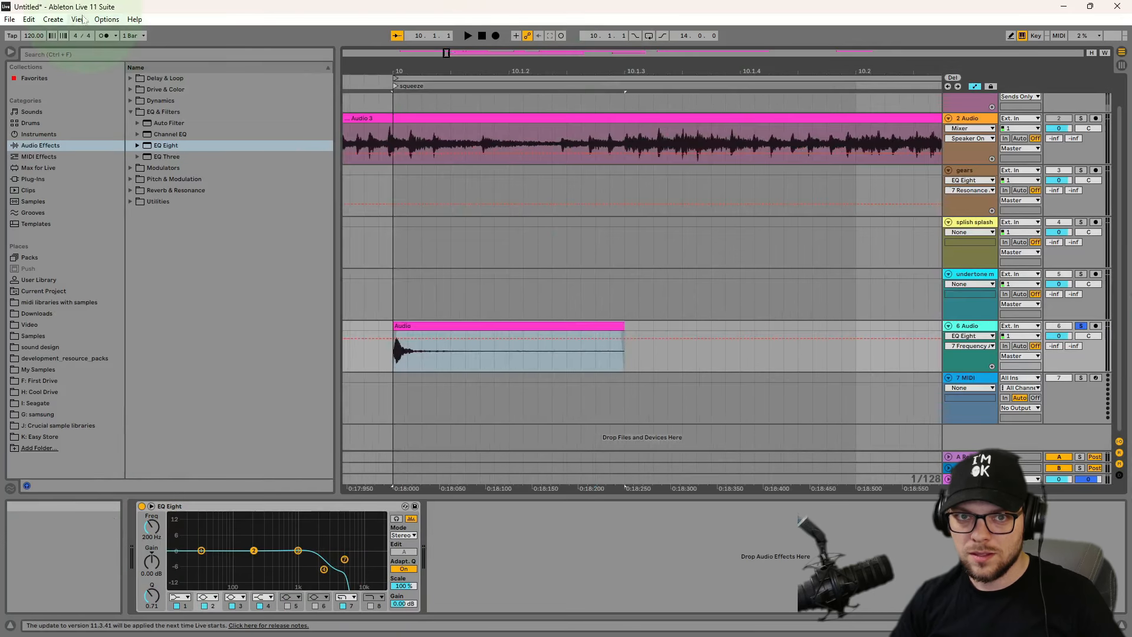
left_click(80, 19)
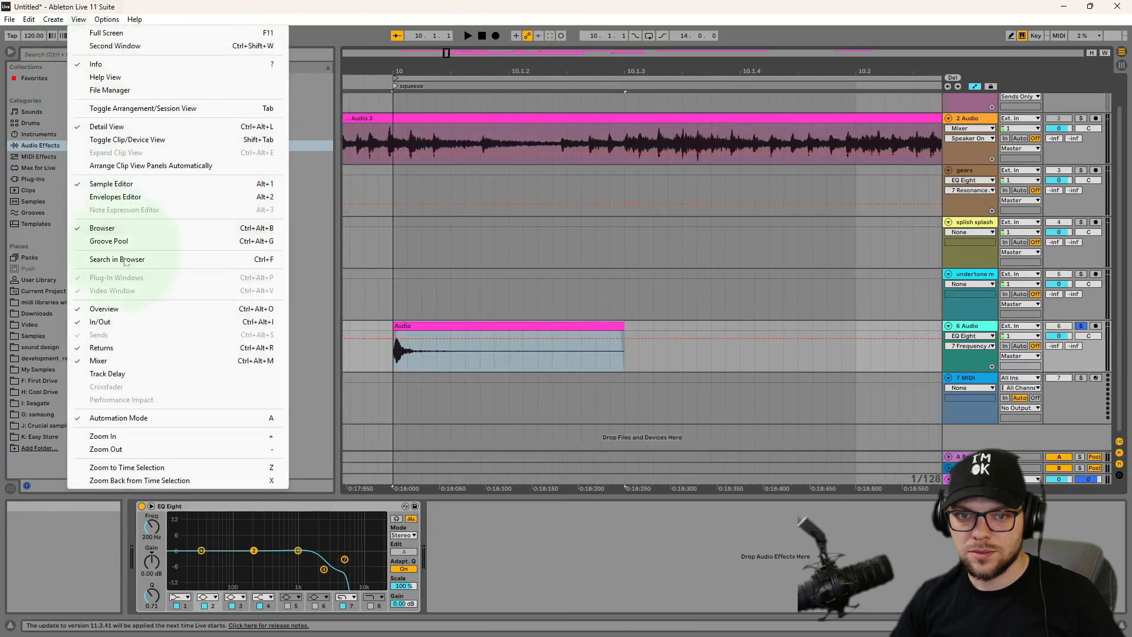
left_click(125, 418)
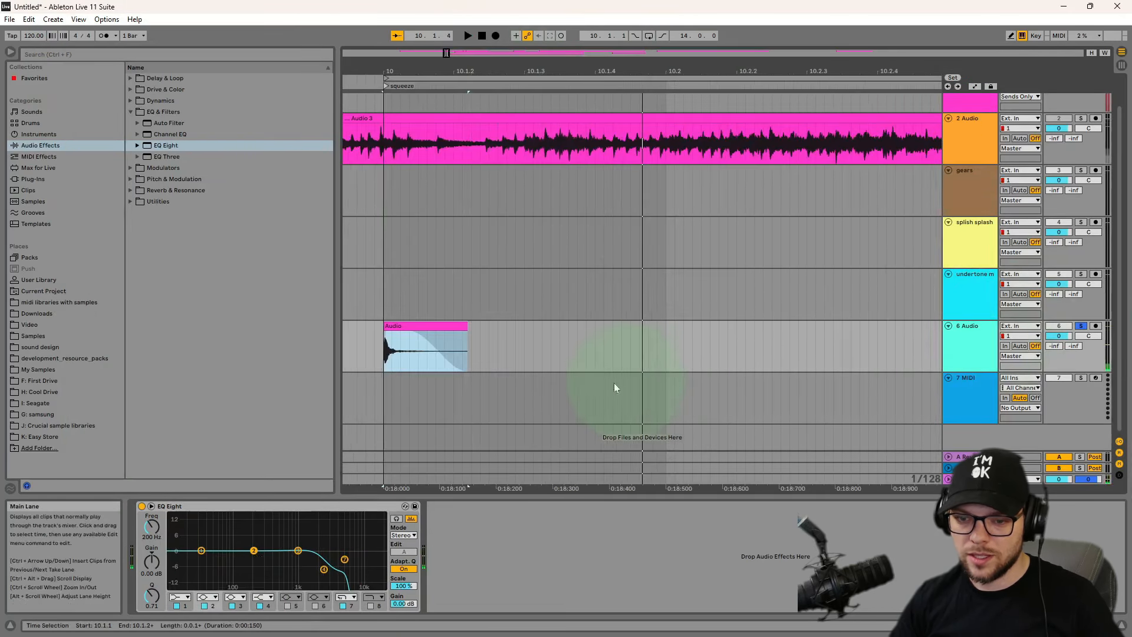
key("space")
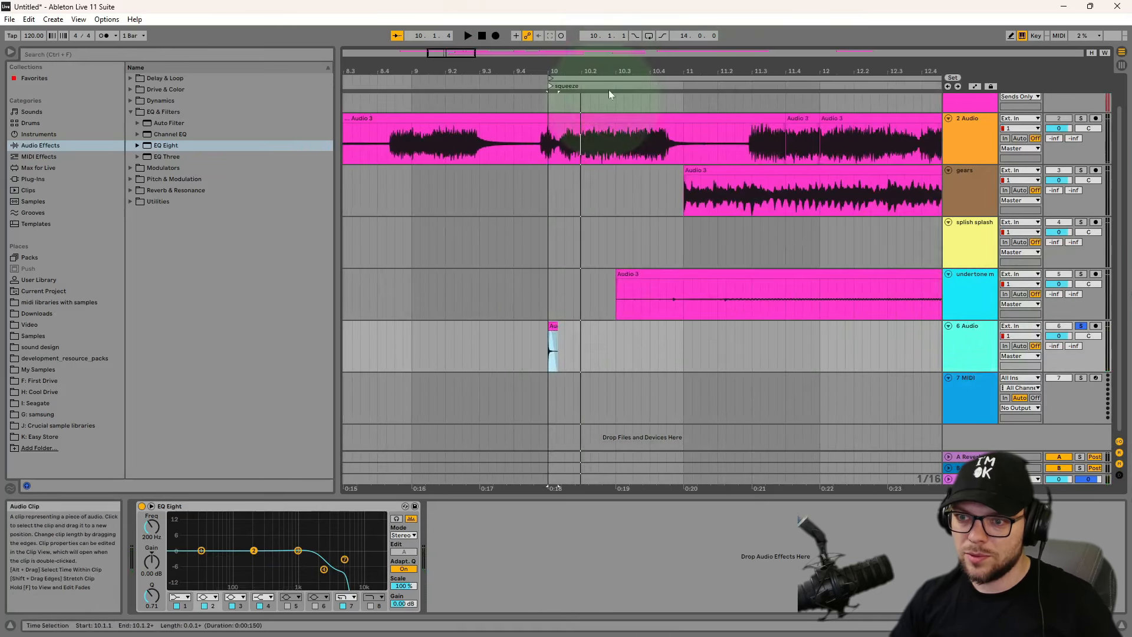
left_click_drag(631, 67, 348, 67)
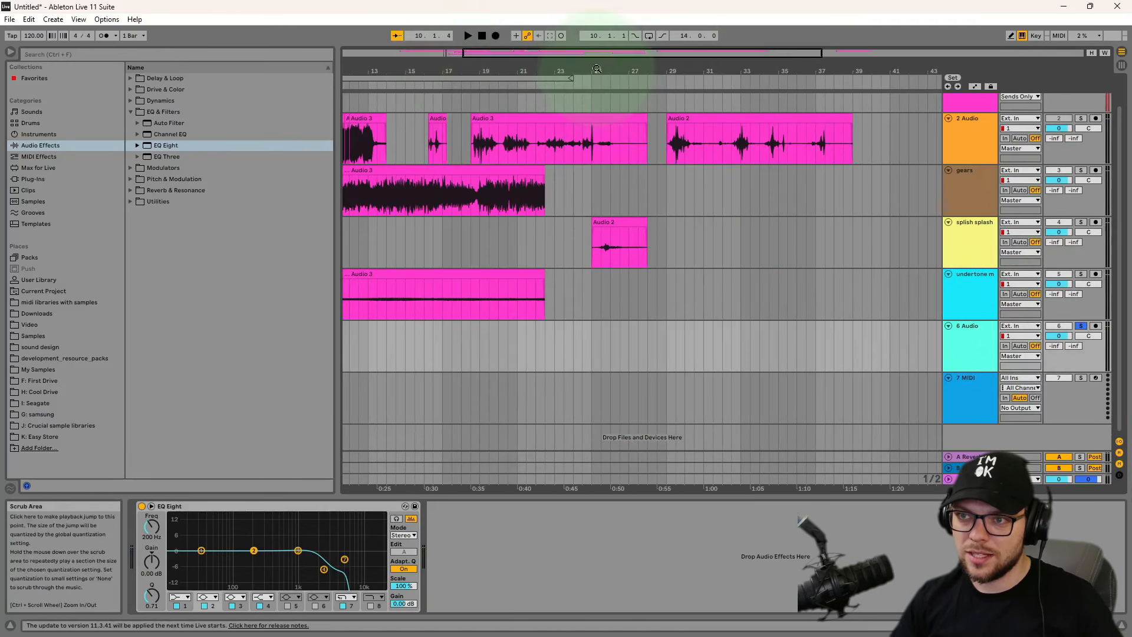
- Move the splish splash clip to 23.4.1, paste a short clip at 25.4.1 on 6 Audio, and select 7 MIDI
left_click_drag(597, 69, 596, 94)
left_click_drag(652, 232, 599, 229)
left_click(658, 337)
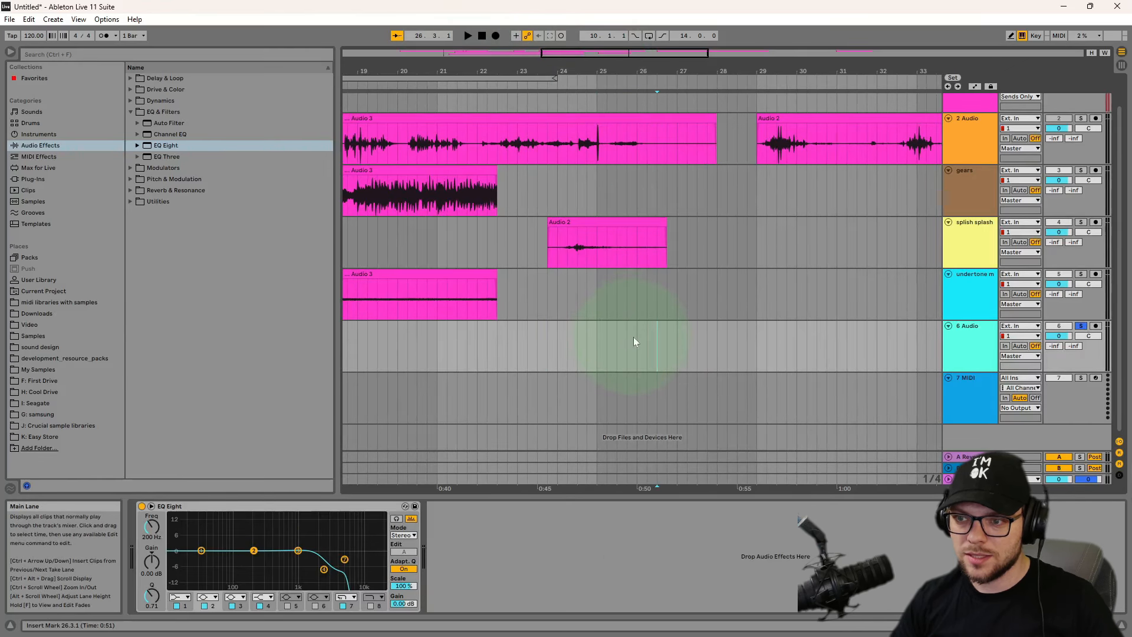
left_click(632, 337)
key("ctrl+v")
left_click_drag(639, 72, 630, 80)
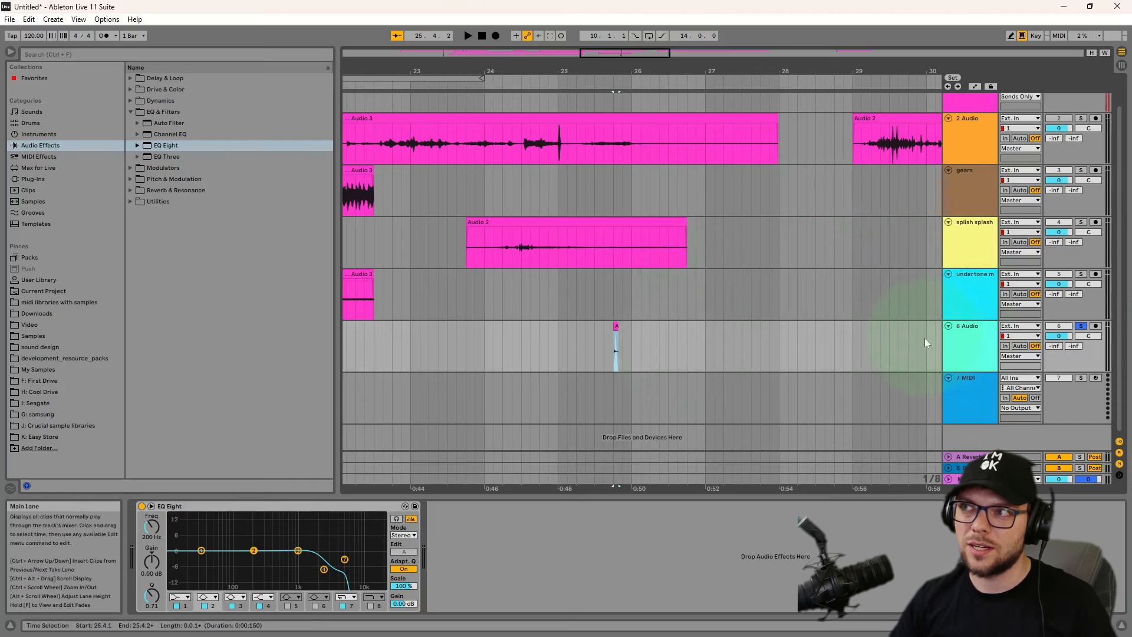
left_click(960, 407)
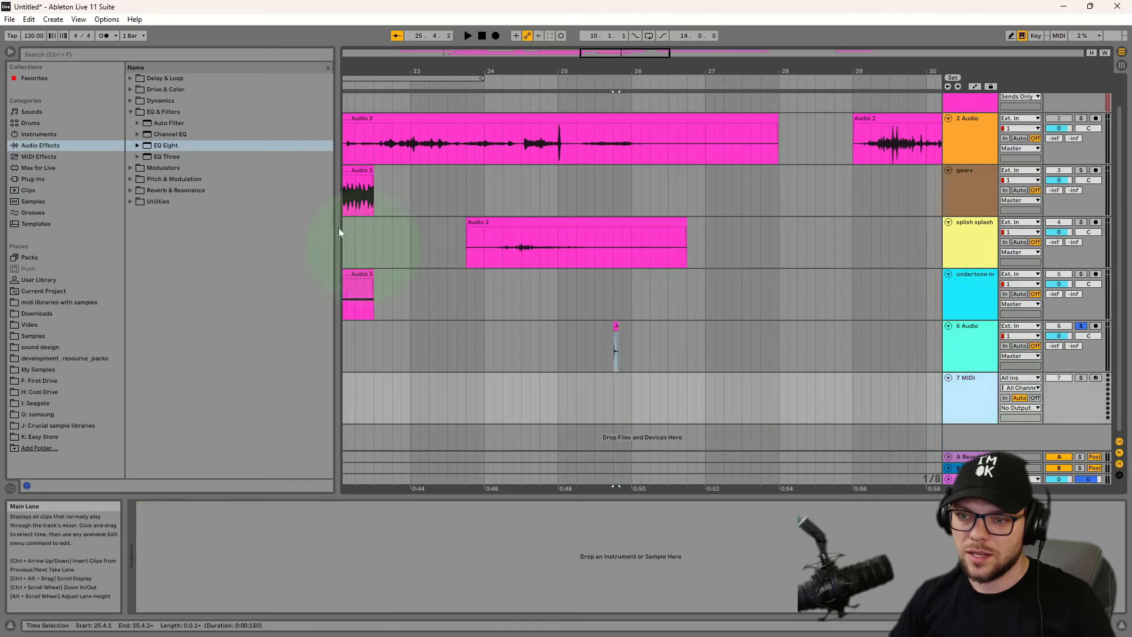
left_click(54, 57)
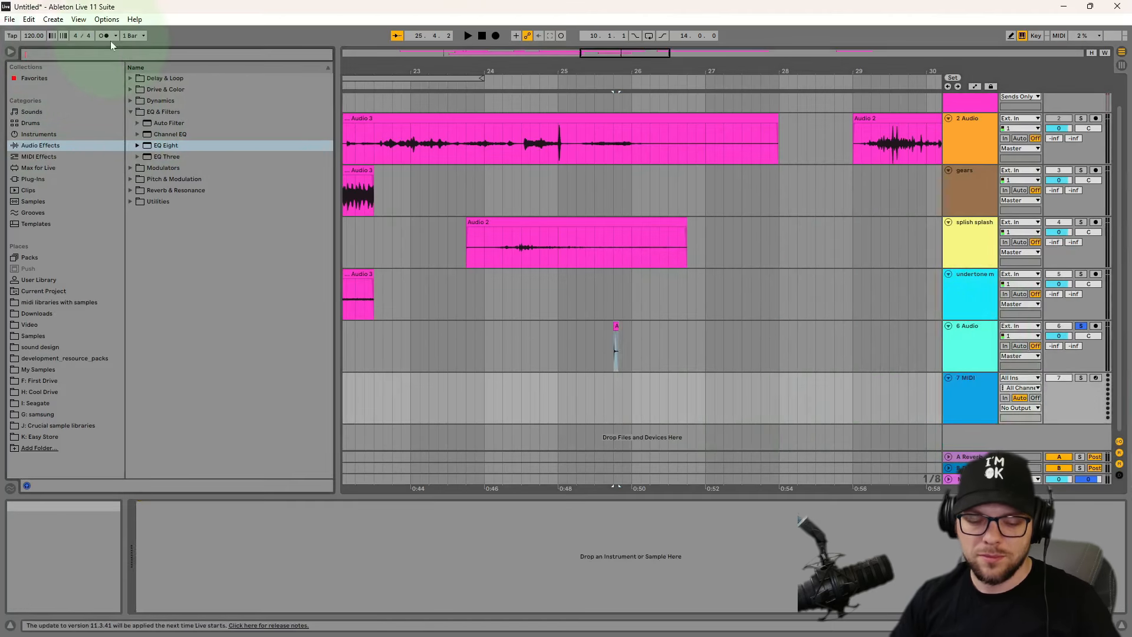
- Load the Massive plug-in onto the 7 MIDI track and start a new blank sound
type("massive")
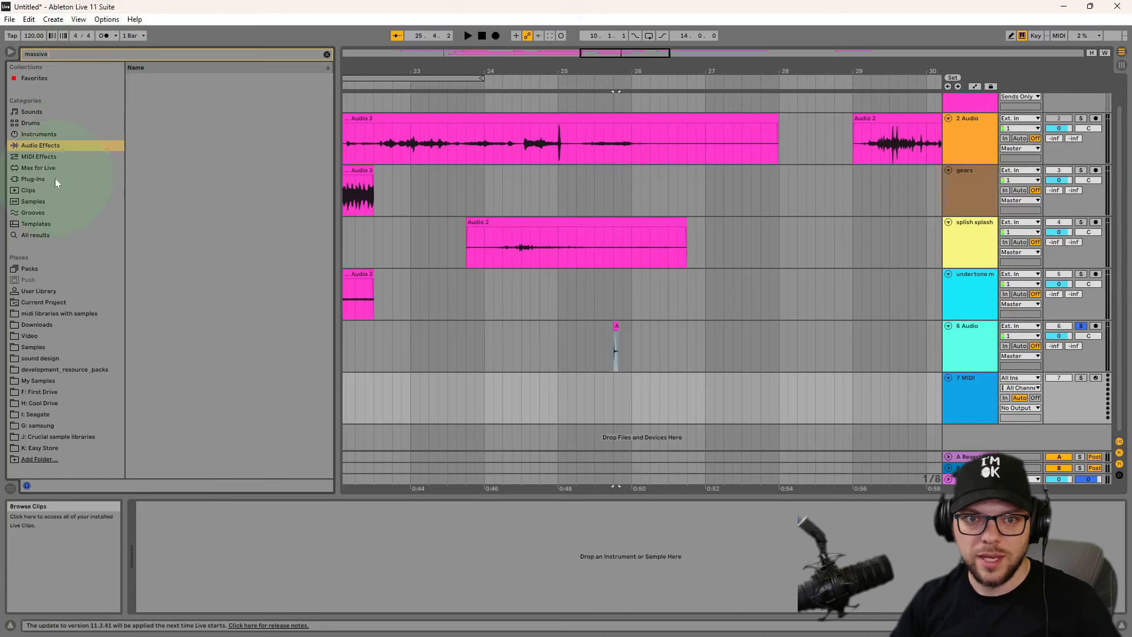
left_click(55, 178)
left_click(138, 89)
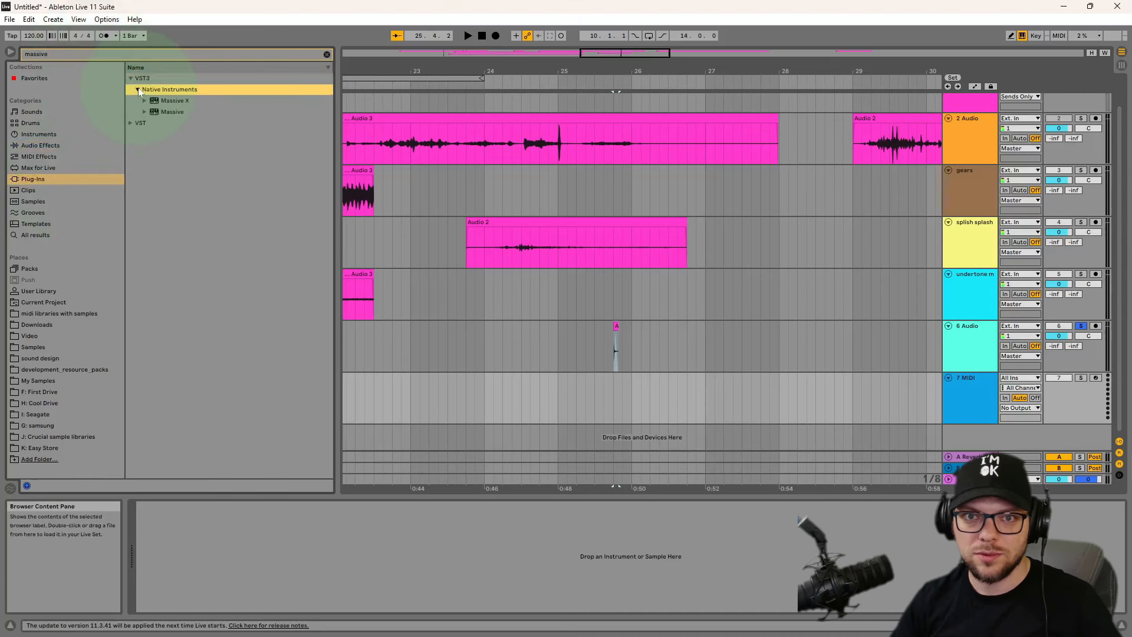
left_click_drag(159, 111, 411, 521)
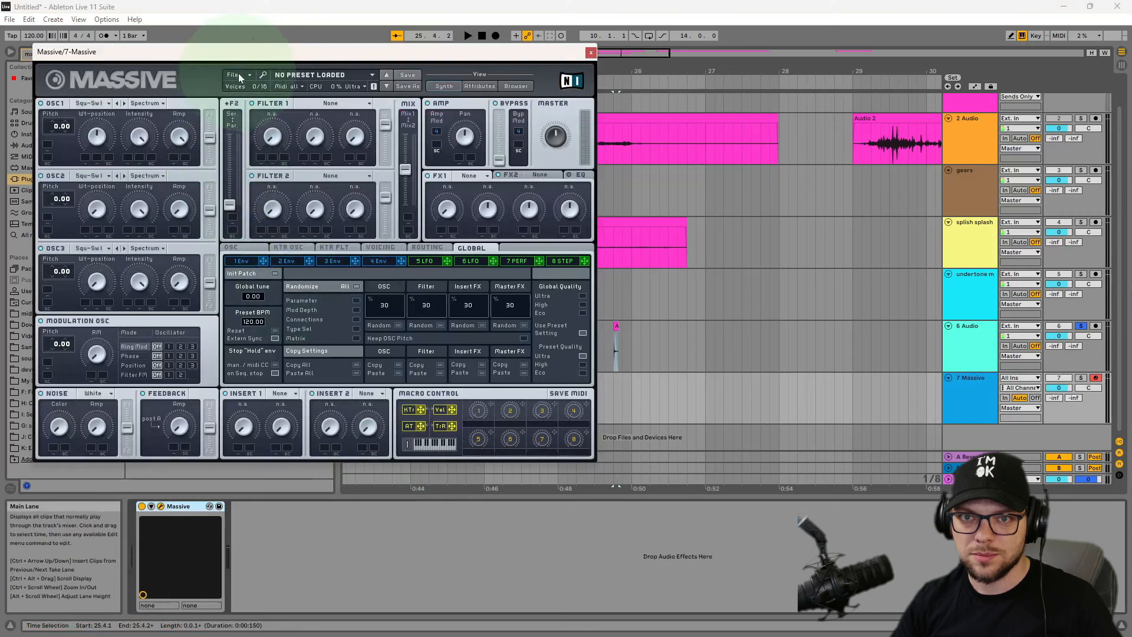
left_click(236, 74)
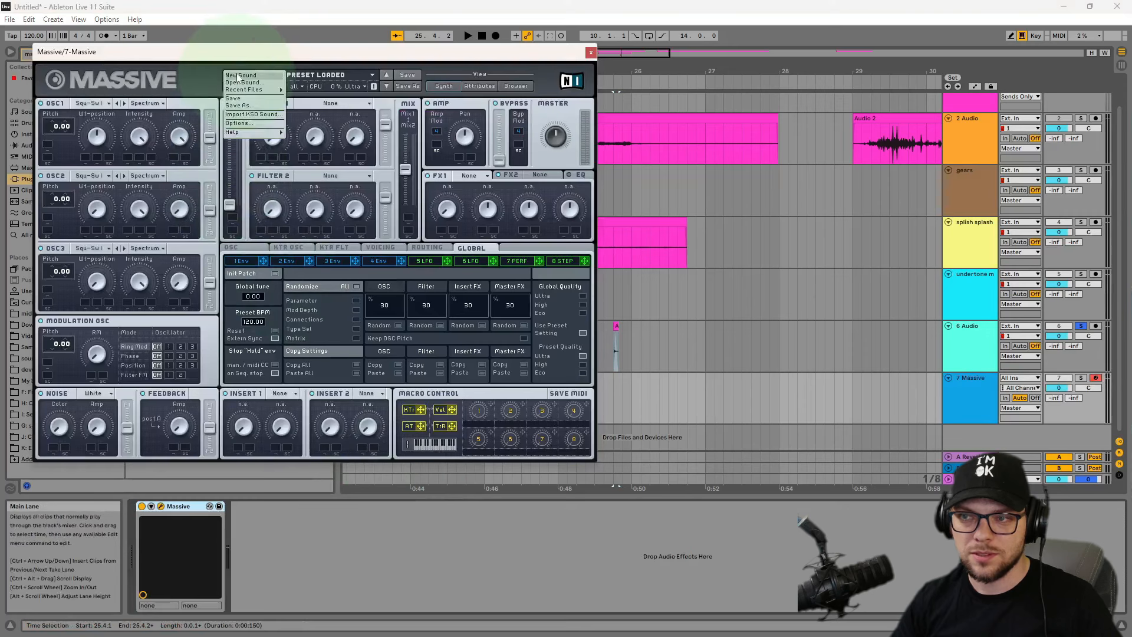
left_click(260, 76)
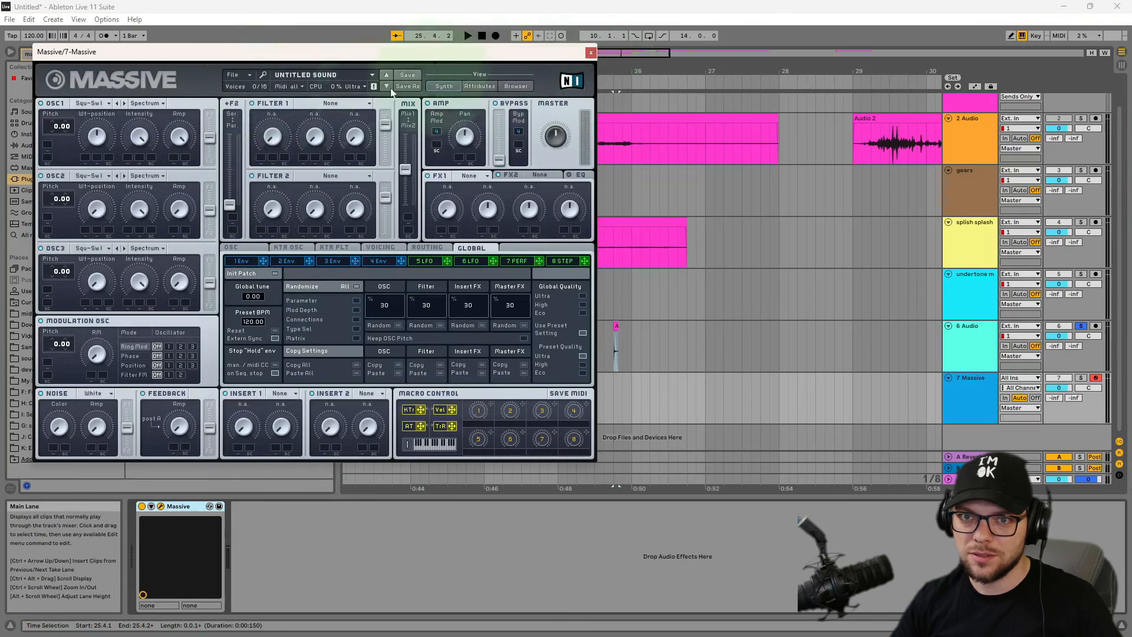
- Set oscillator 1 to Sin-Square and solo the Massive track
left_click(89, 104)
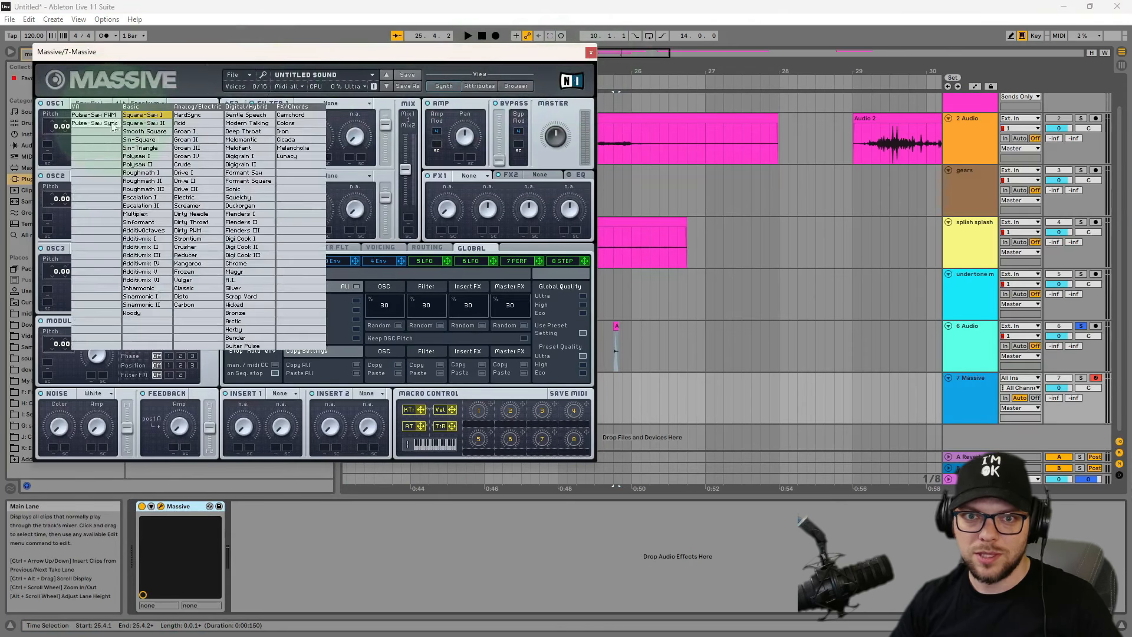
left_click(159, 140)
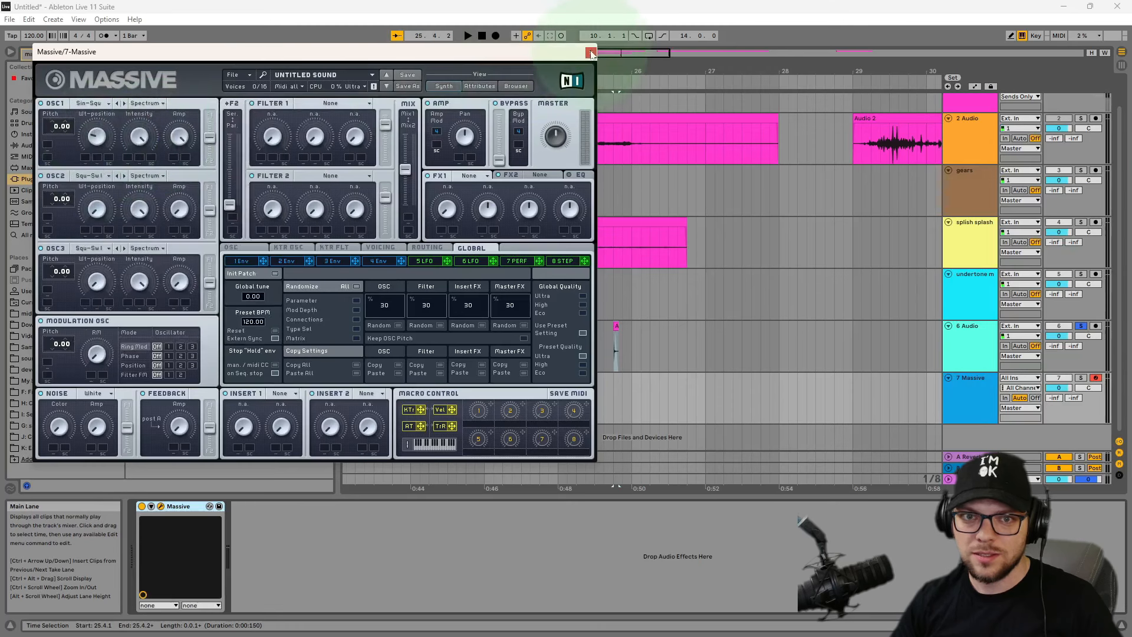
left_click(1080, 378)
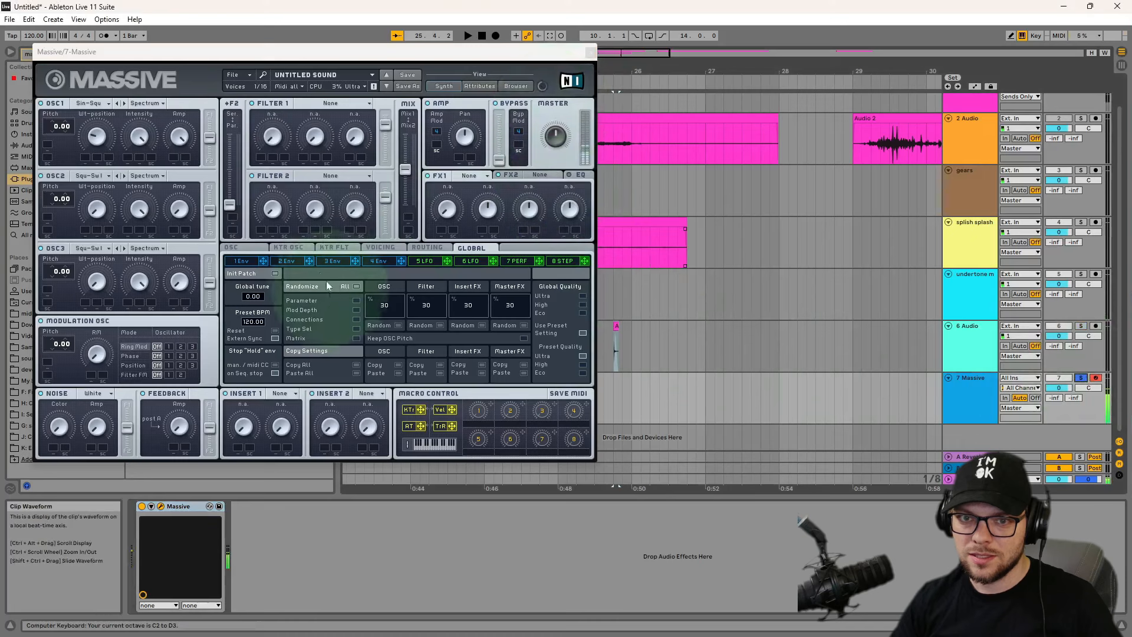
- Give envelope 4 maximum decay level with shorter attack and decay, then close Massive
left_click(383, 261)
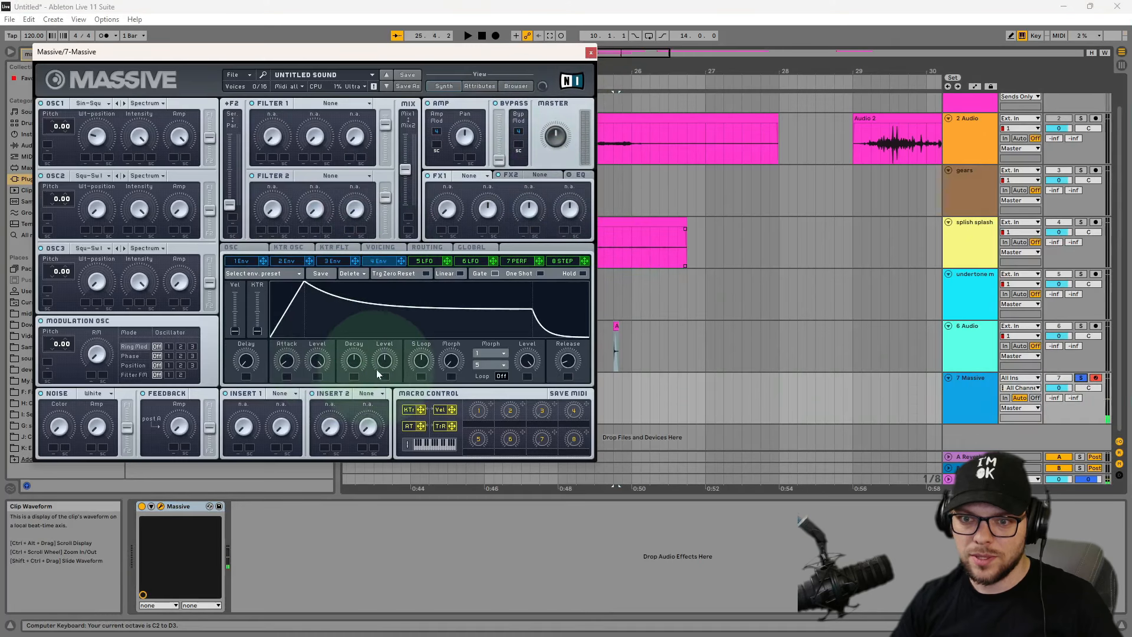
left_click_drag(385, 362, 355, 427)
left_click_drag(288, 364, 286, 408)
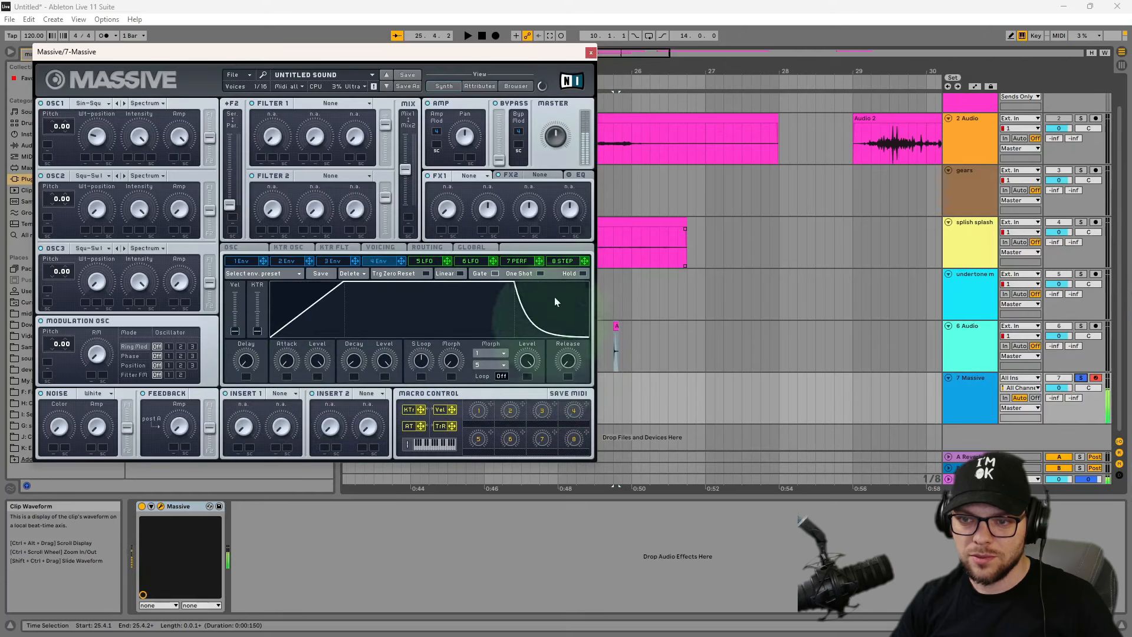
left_click(590, 52)
left_click(571, 386)
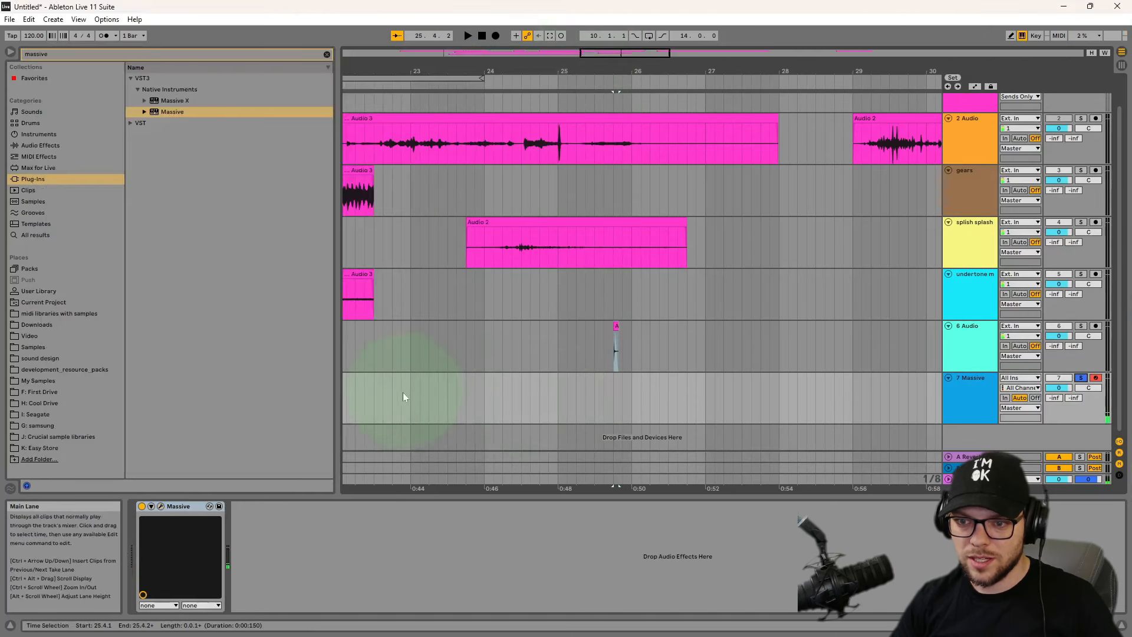
- Move the splish splash clip and the short 6 Audio clip later to start at 25.1.1
left_click_drag(403, 396, 606, 388)
left_click(512, 387)
left_click(668, 349)
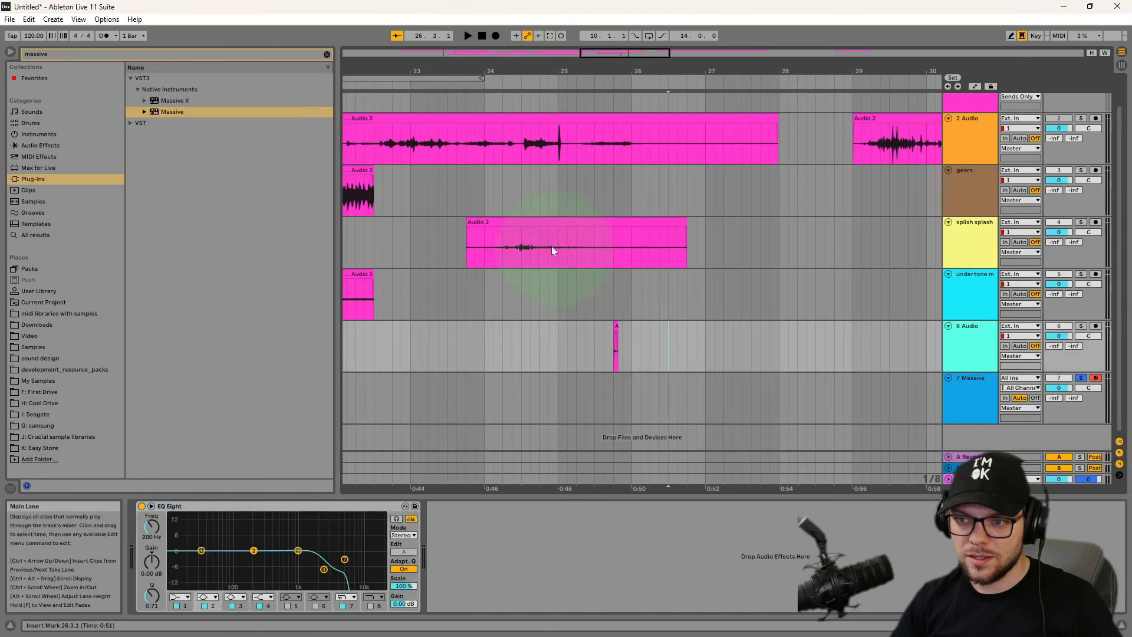
left_click(558, 221)
left_click(714, 328, "shift")
left_click_drag(571, 223, 664, 235)
- Insert an empty MIDI clip over bars 23–27 on the Massive track and draw a long C2 note
left_click_drag(411, 382, 705, 382)
right_click(704, 381)
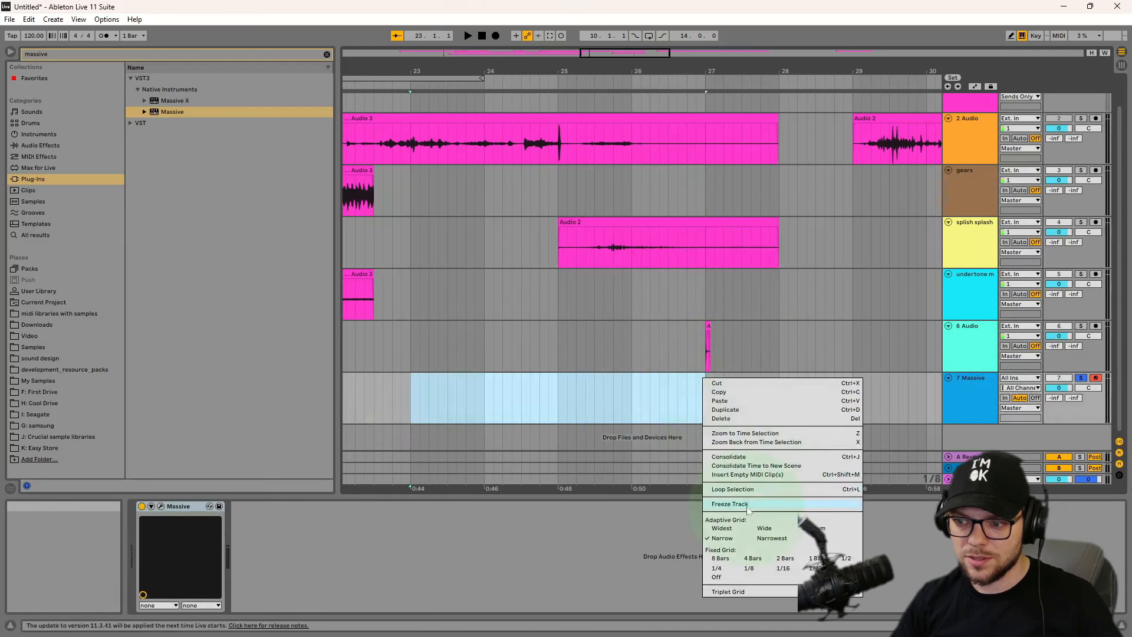
left_click(742, 462)
left_click(680, 279)
right_click(614, 377)
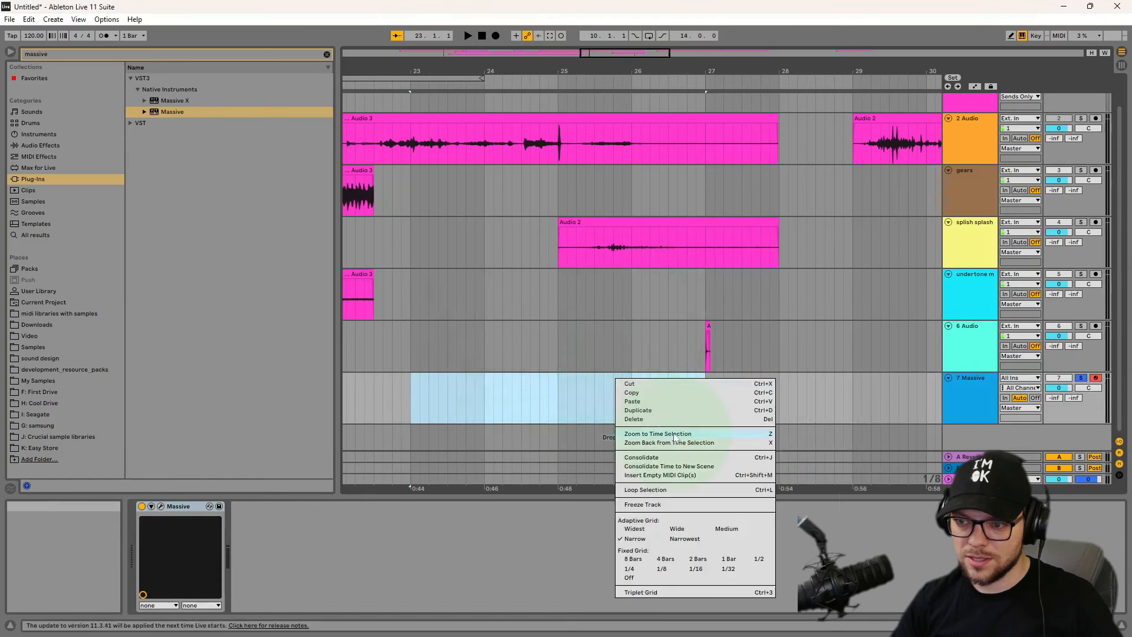
left_click(670, 477)
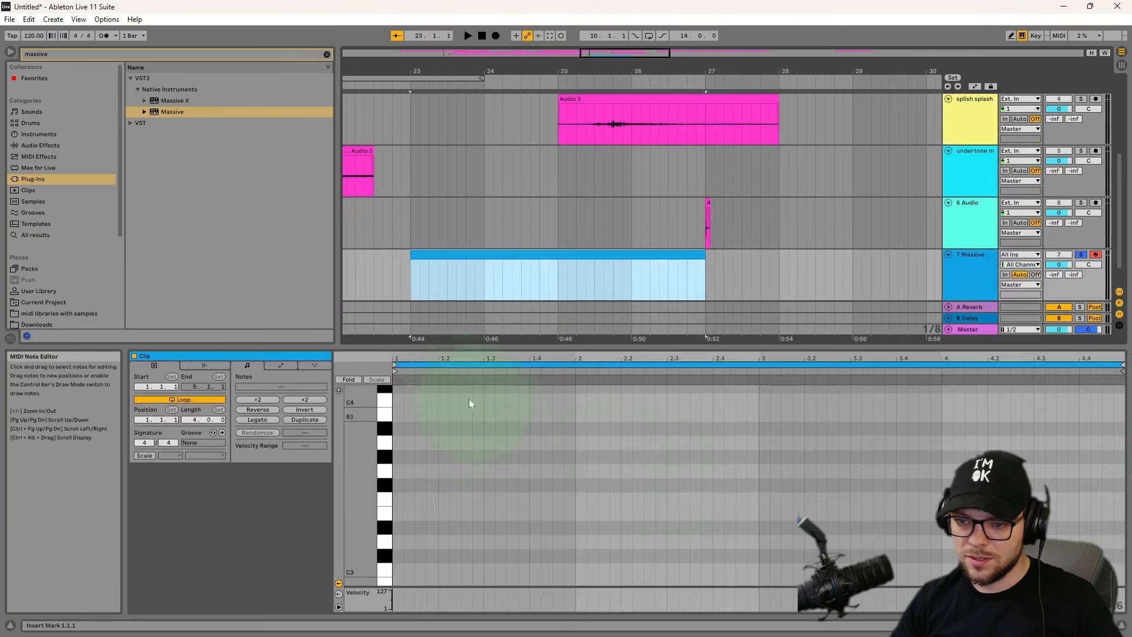
scroll(451, 525, "down", 5)
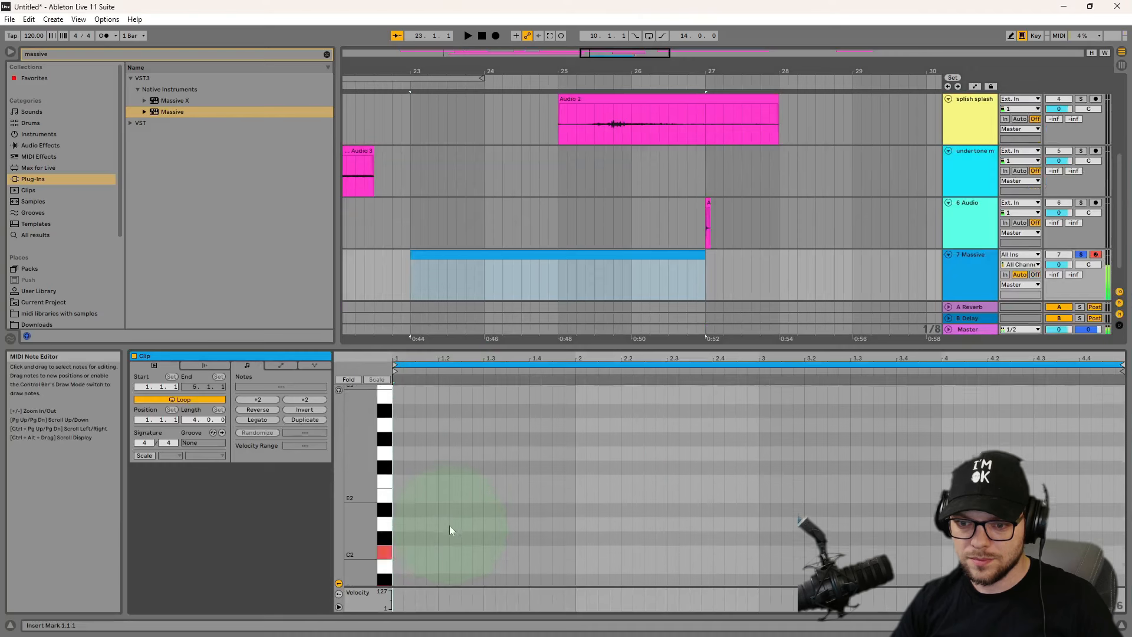
left_click_drag(394, 523, 1064, 522)
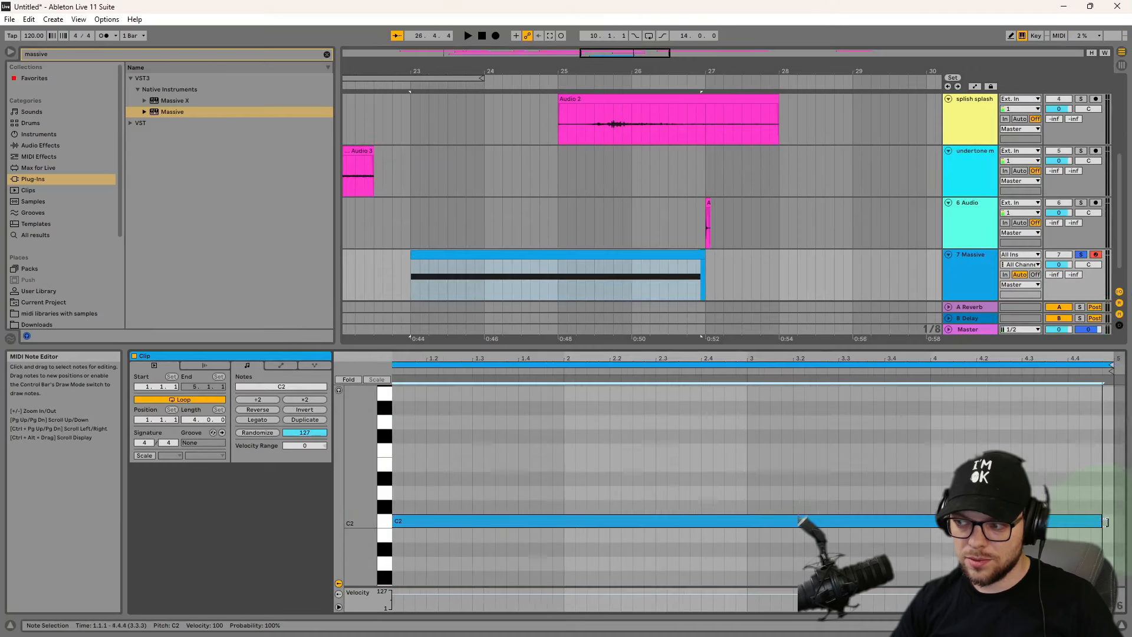
- Show the clip's Pitch Bend envelope from the MIDI Ctrl envelope sources
left_click(281, 365)
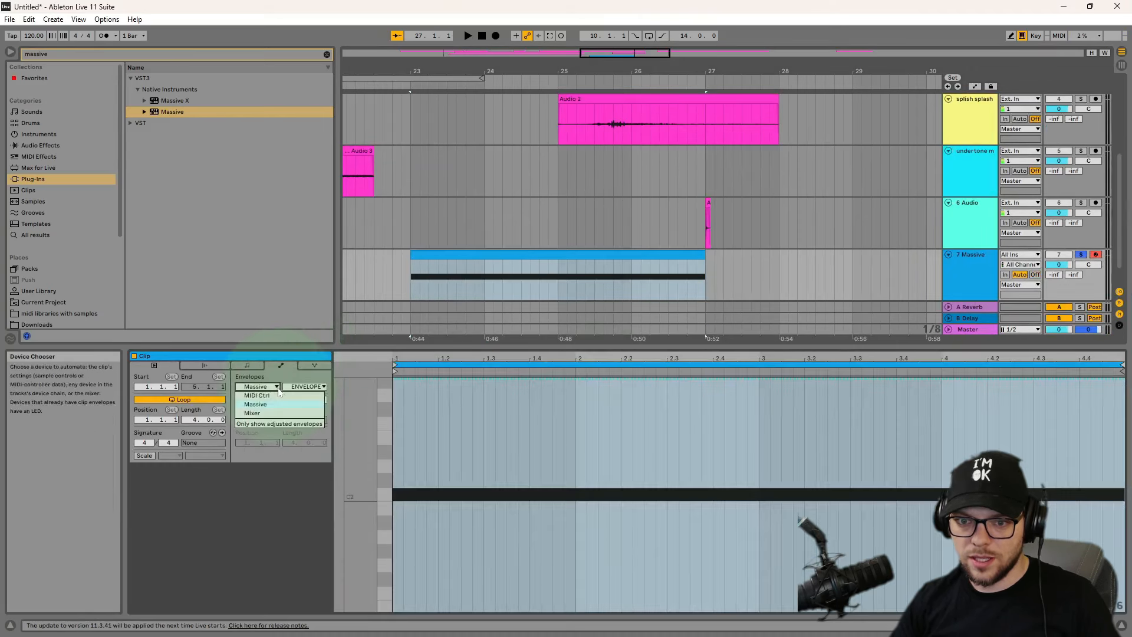
left_click(278, 388)
left_click(293, 387)
left_click(287, 387)
left_click(272, 388)
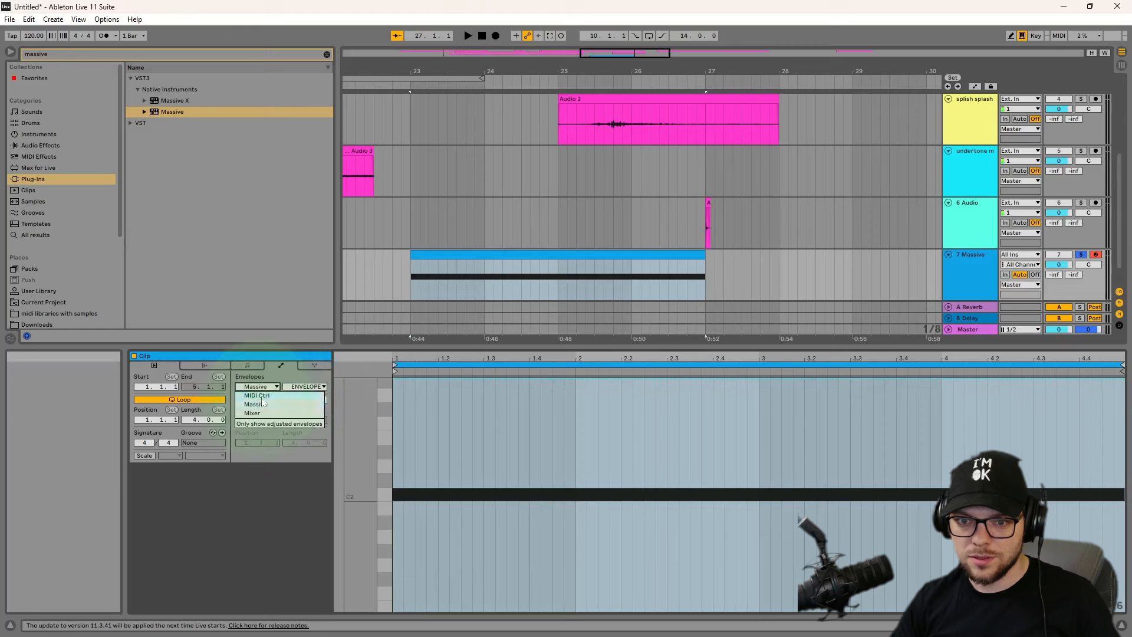
left_click(260, 396)
left_click(297, 387)
left_click(297, 388)
- Draw a pitch-bend curve near bar 2, duplicate it into bars 3–5, and audition it
left_click(398, 495)
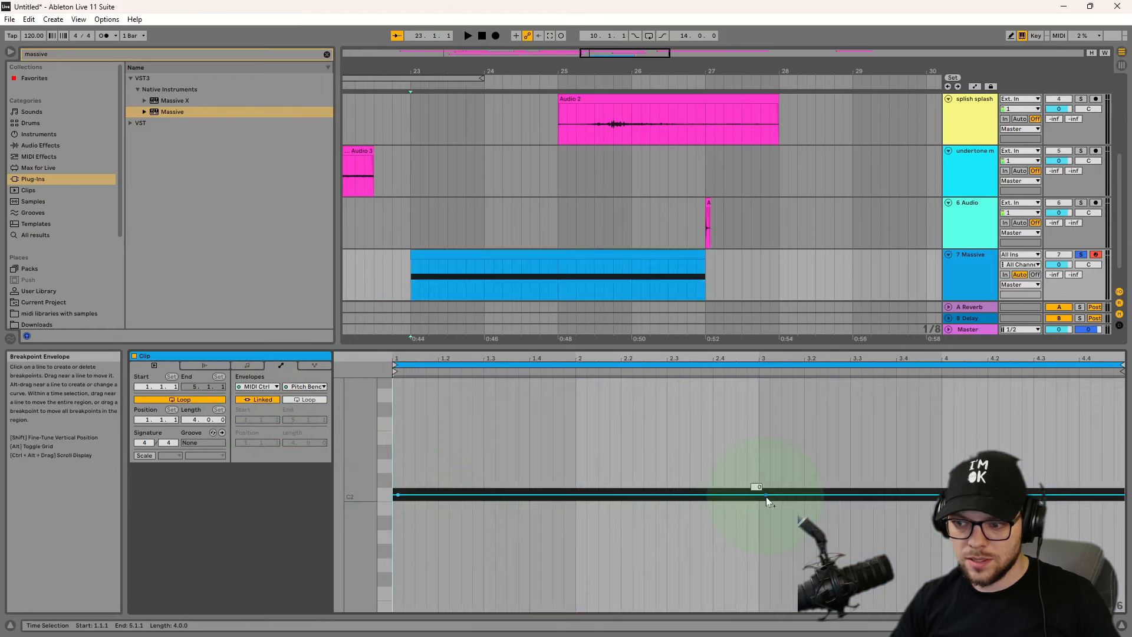
left_click_drag(566, 495, 564, 459)
left_click(427, 507)
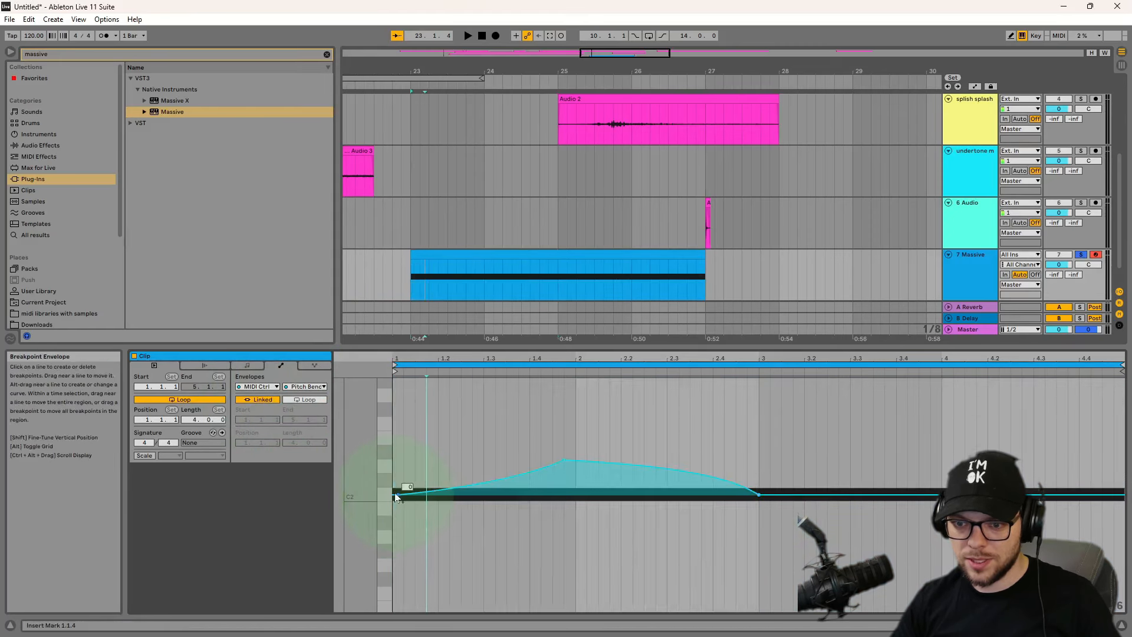
left_click_drag(763, 448, 395, 437)
key("ctrl+d")
key("space")
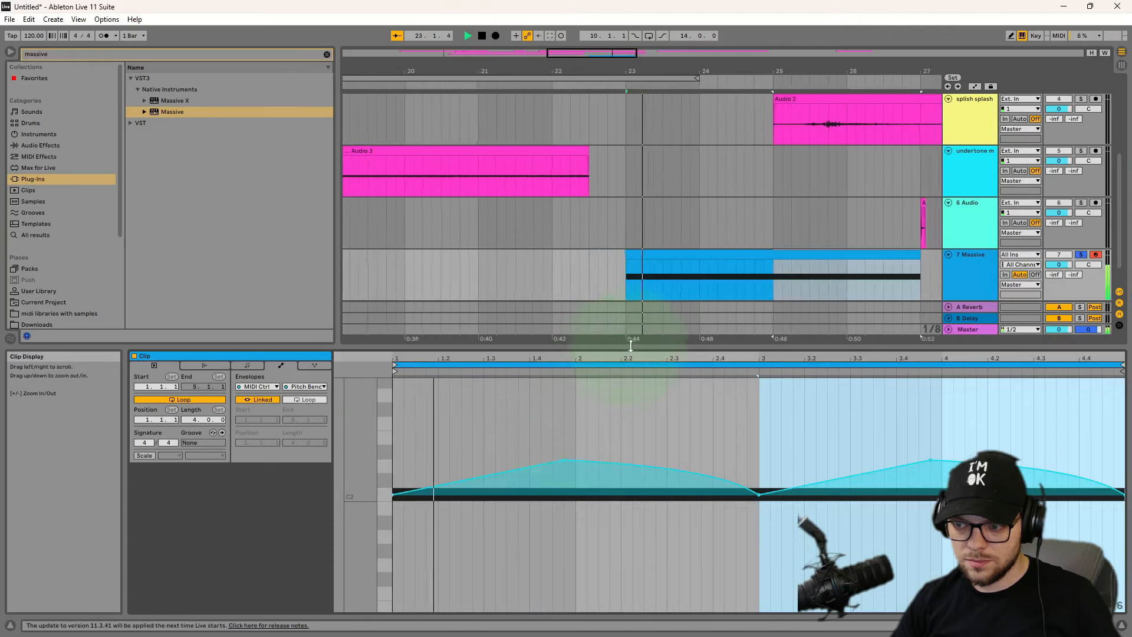
key("space")
- Raise the bend peak at 2.3, pull the later peak earlier, and end the bend at zero before the clip end
left_click(620, 480)
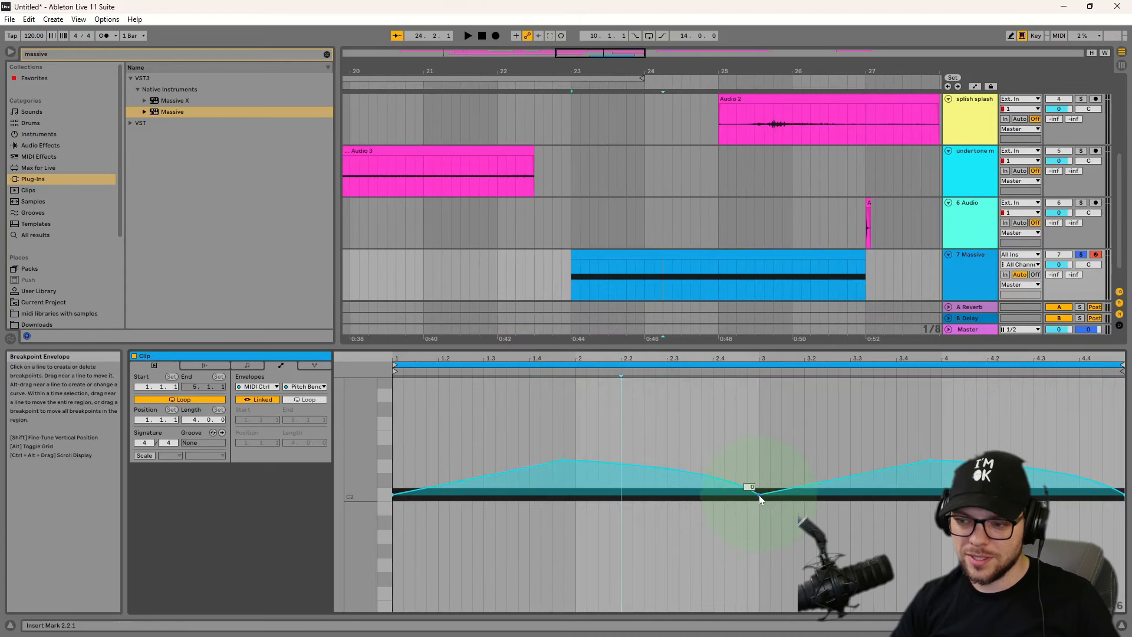
left_click_drag(758, 494, 586, 494)
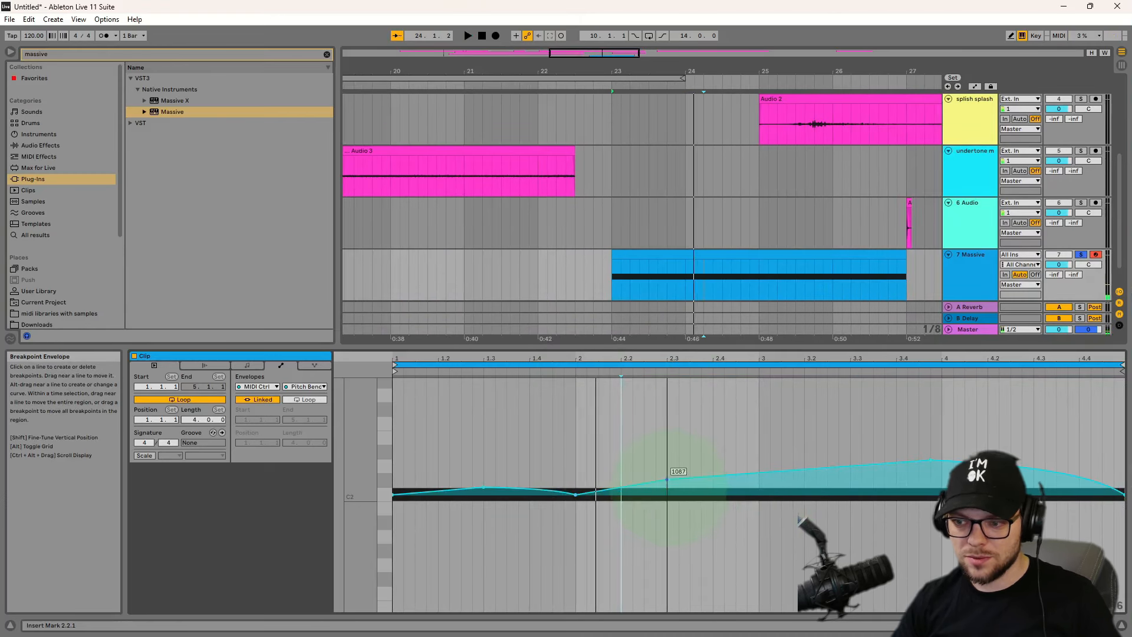
key("ctrl+z")
left_click_drag(666, 479, 666, 470)
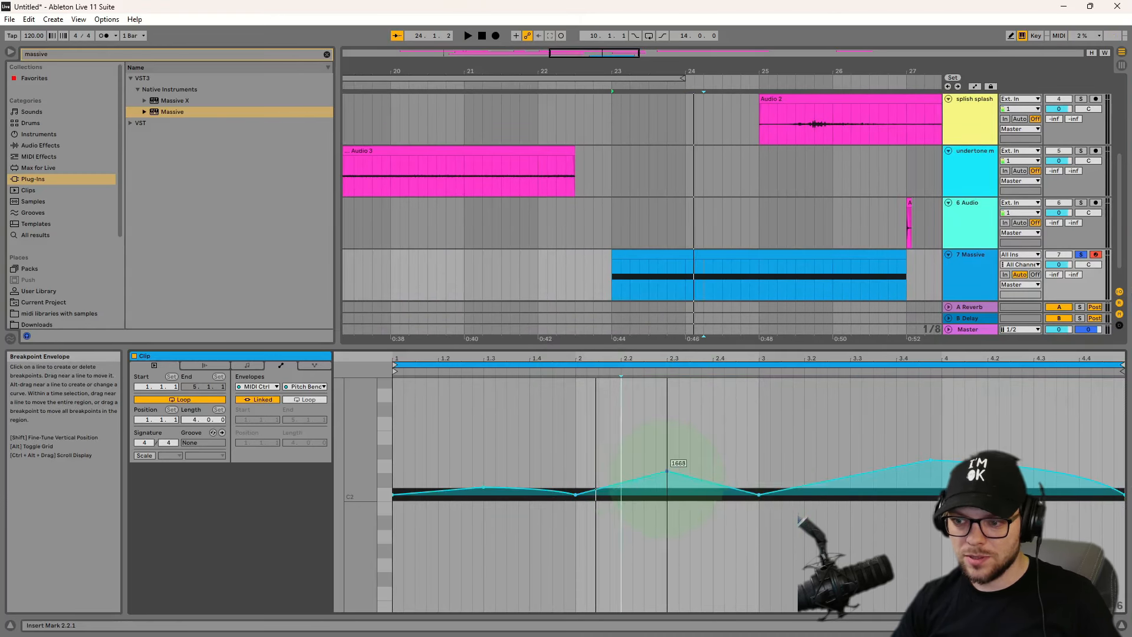
left_click_drag(931, 460, 838, 460)
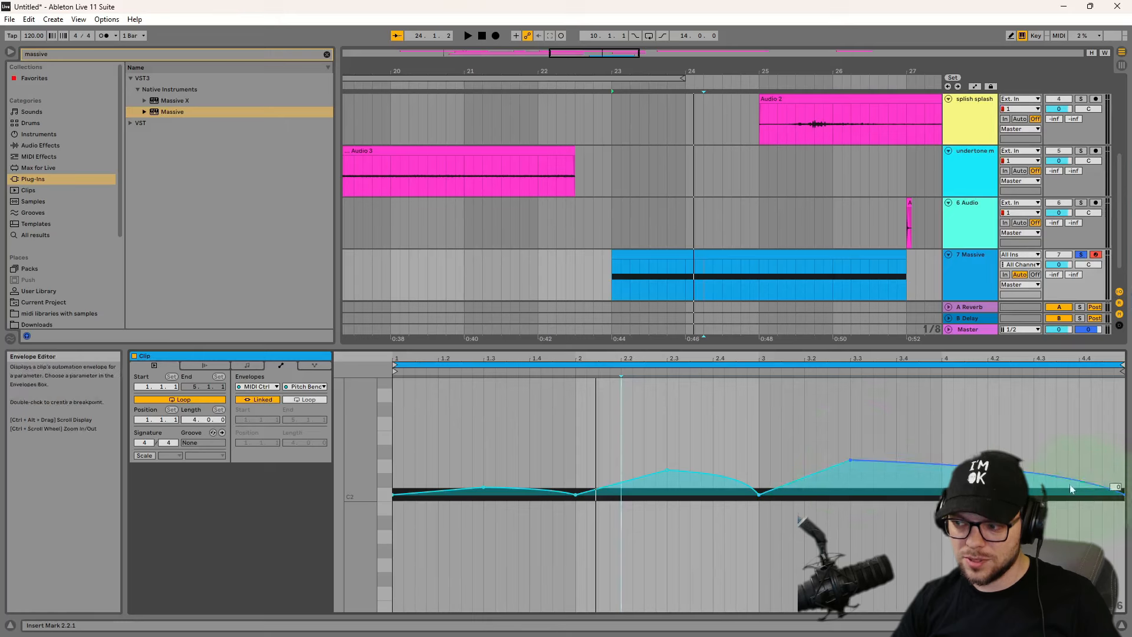
left_click_drag(1124, 494, 1102, 495)
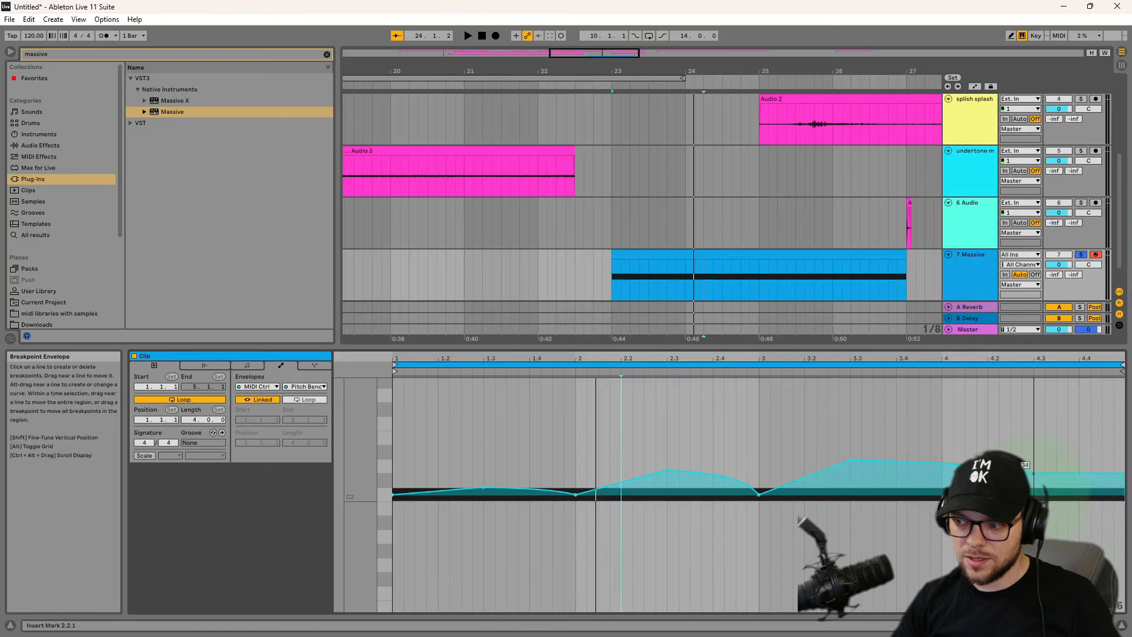
key("space")
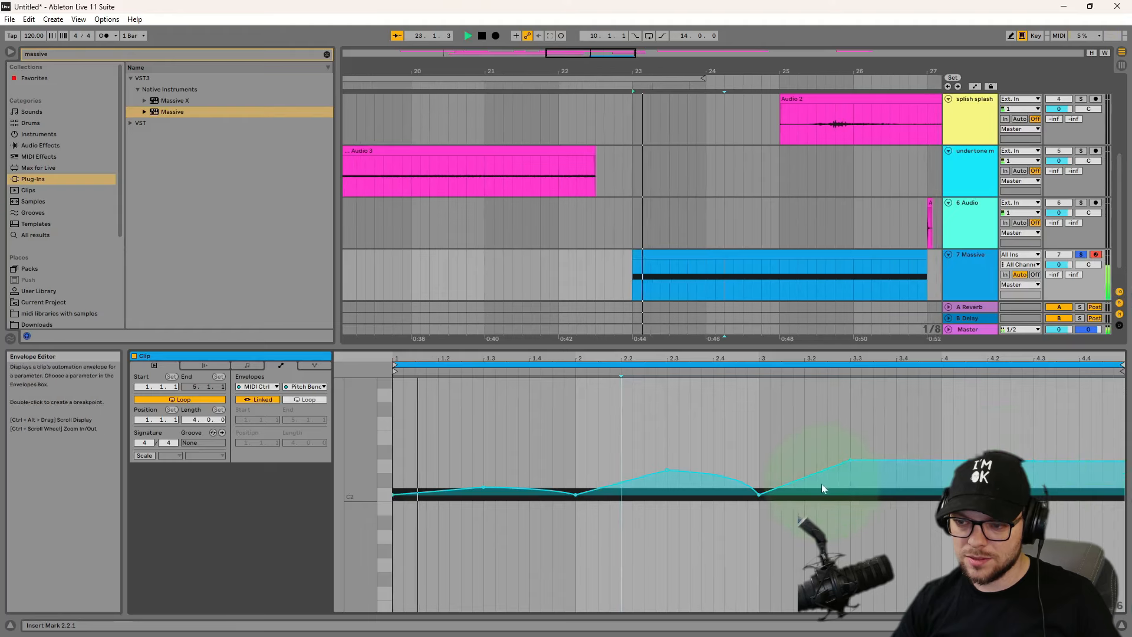
left_click(974, 283)
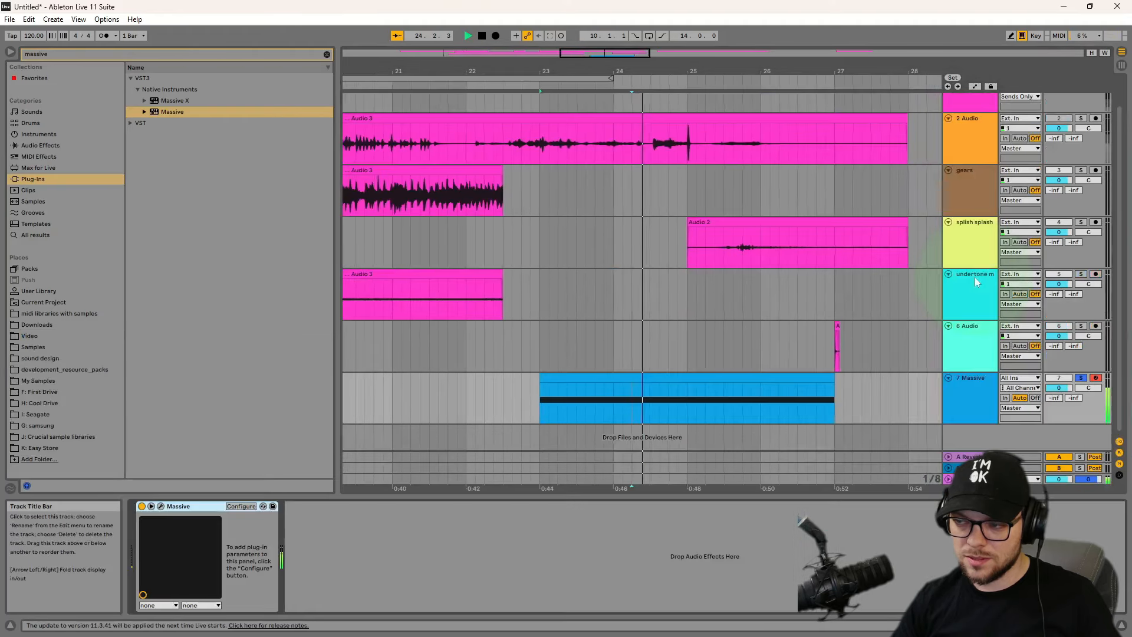
- Expose Massive's MASTER-VOLUME knob as a parameter and show its automation in the arrangement
left_click(161, 507)
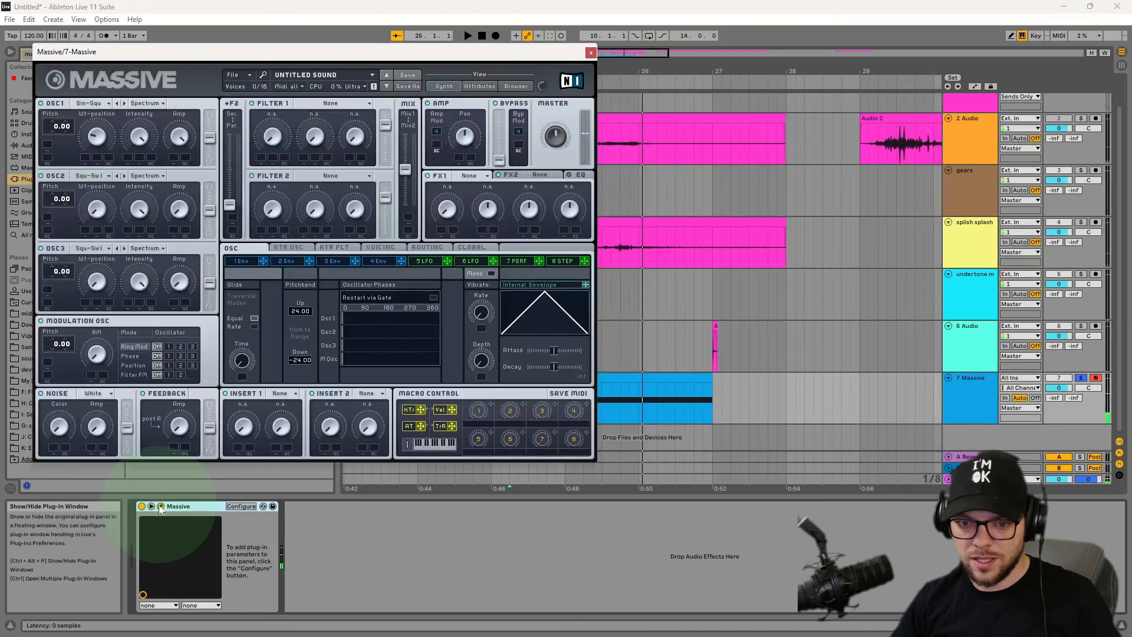
left_click(240, 506)
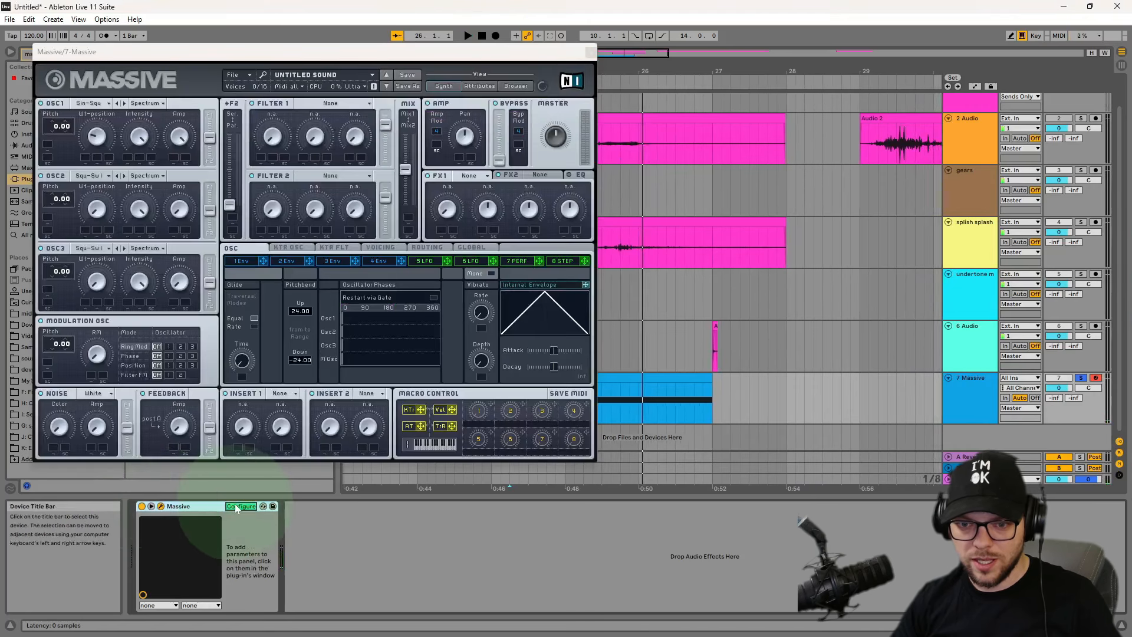
left_click(552, 139)
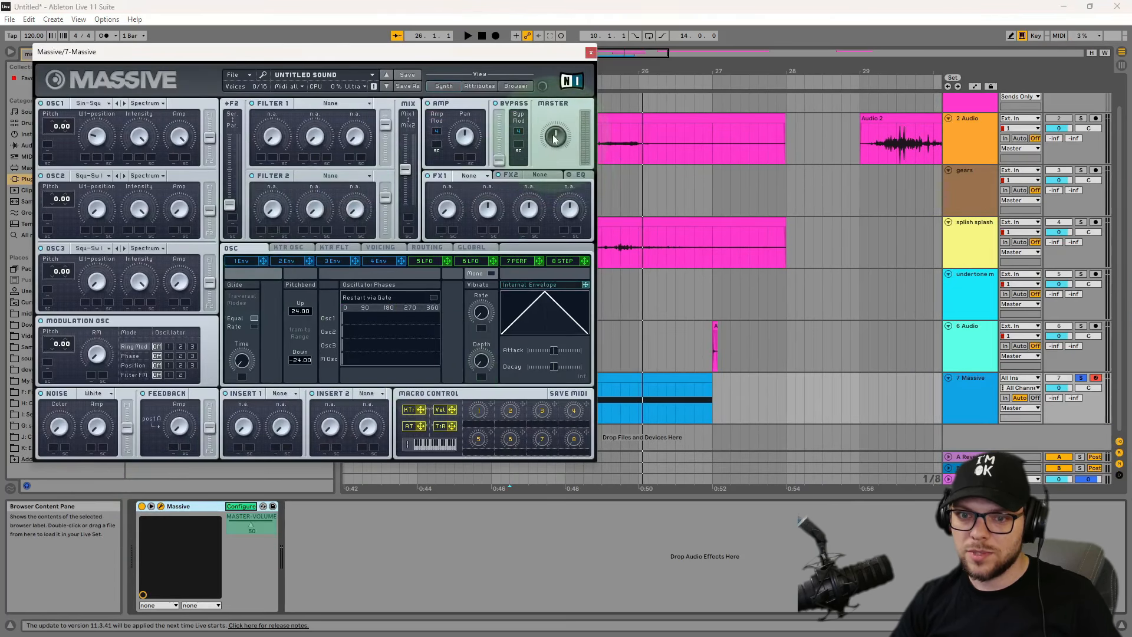
left_click(590, 53)
left_click(240, 506)
right_click(253, 528)
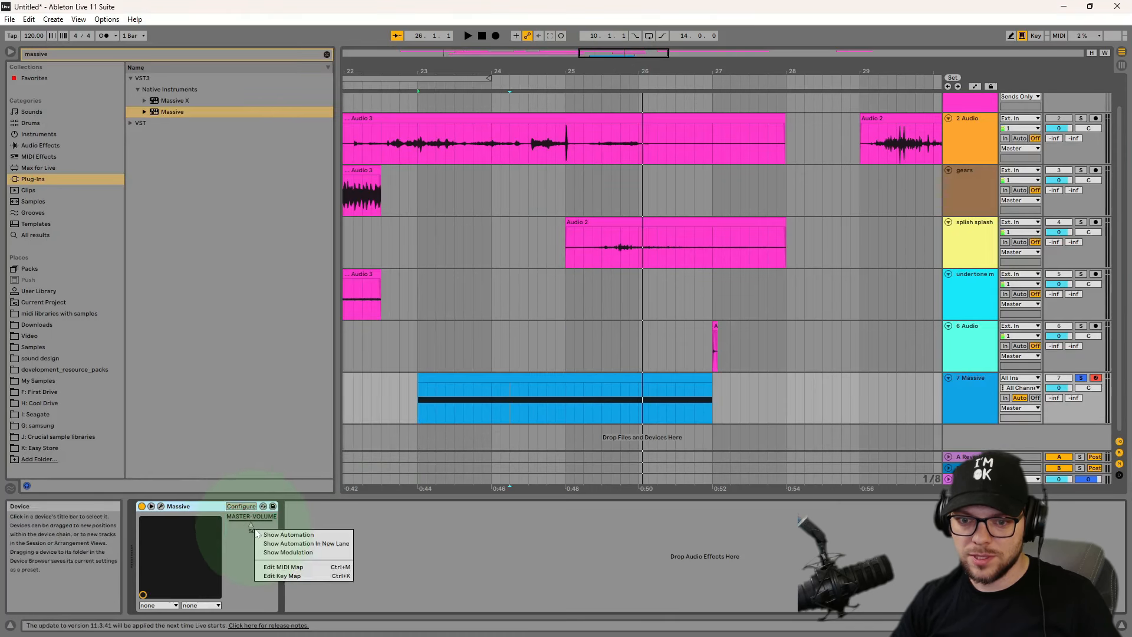
left_click(262, 534)
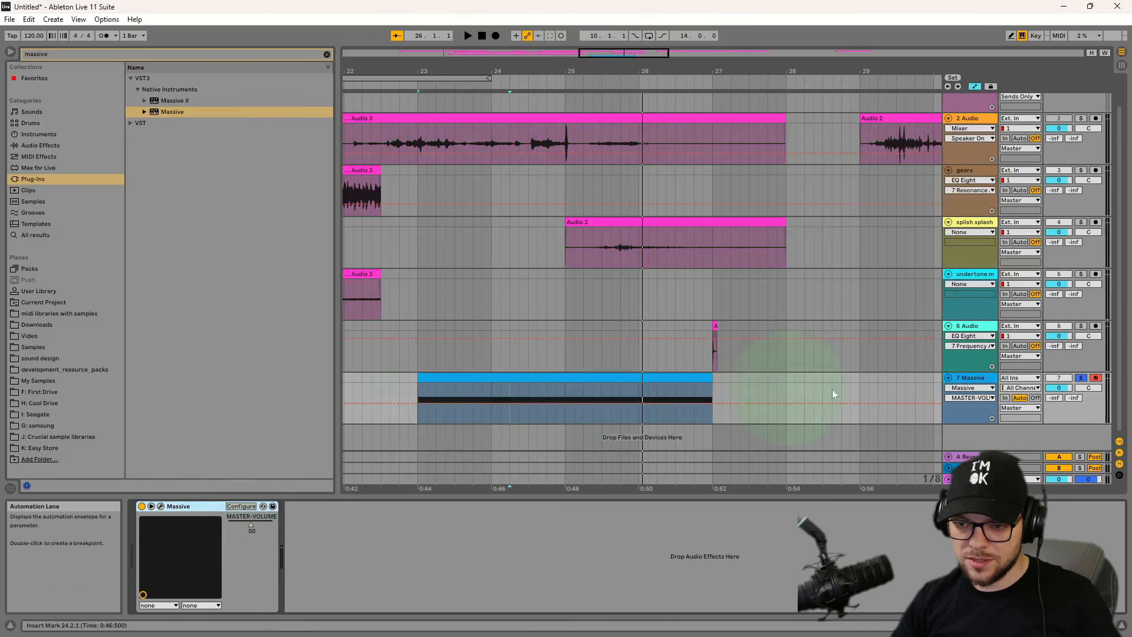
- Choose Massive in the track's automation chooser, check the clip's Pitch Bend envelope, and select the MASTER-VOLUME lane
left_click(970, 388)
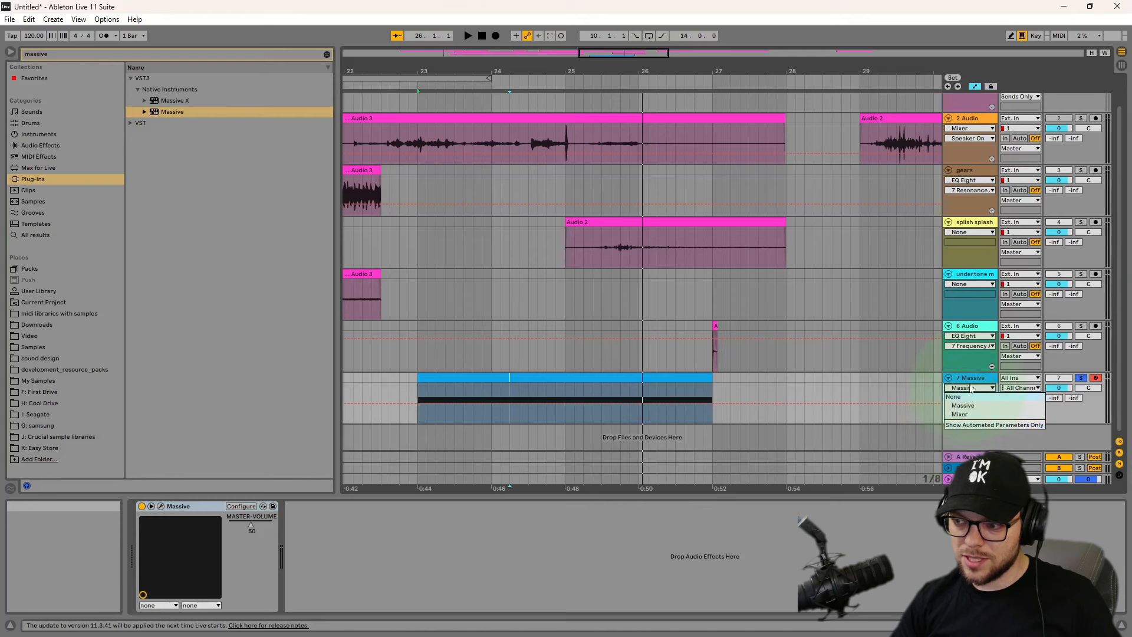
left_click(962, 405)
double_click(519, 390)
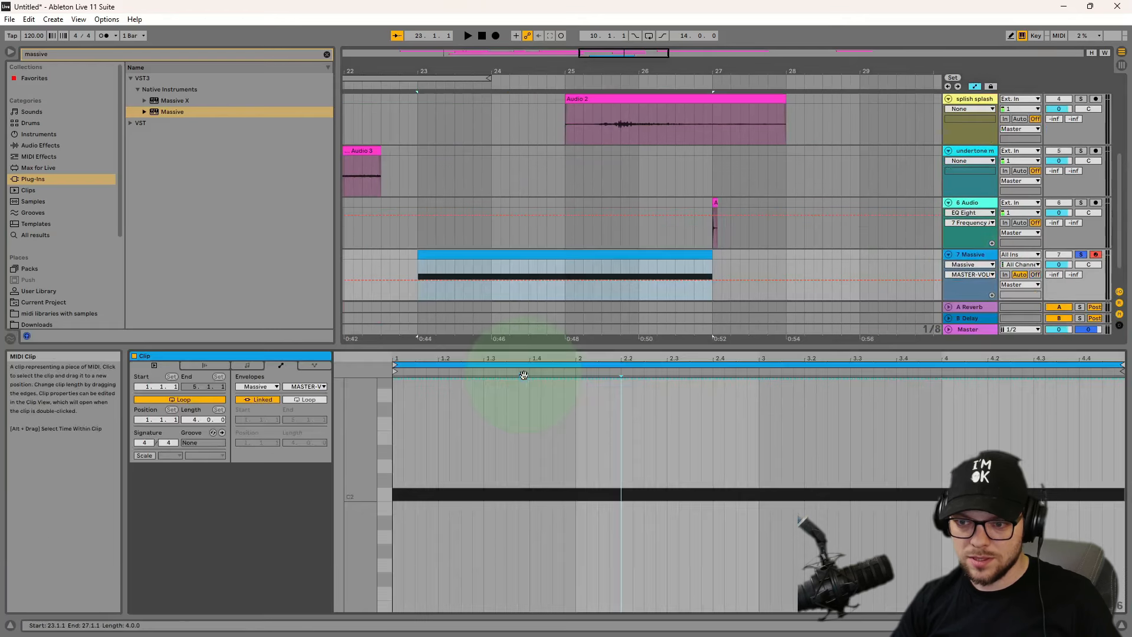
left_click(256, 386)
left_click(266, 397)
left_click(303, 387)
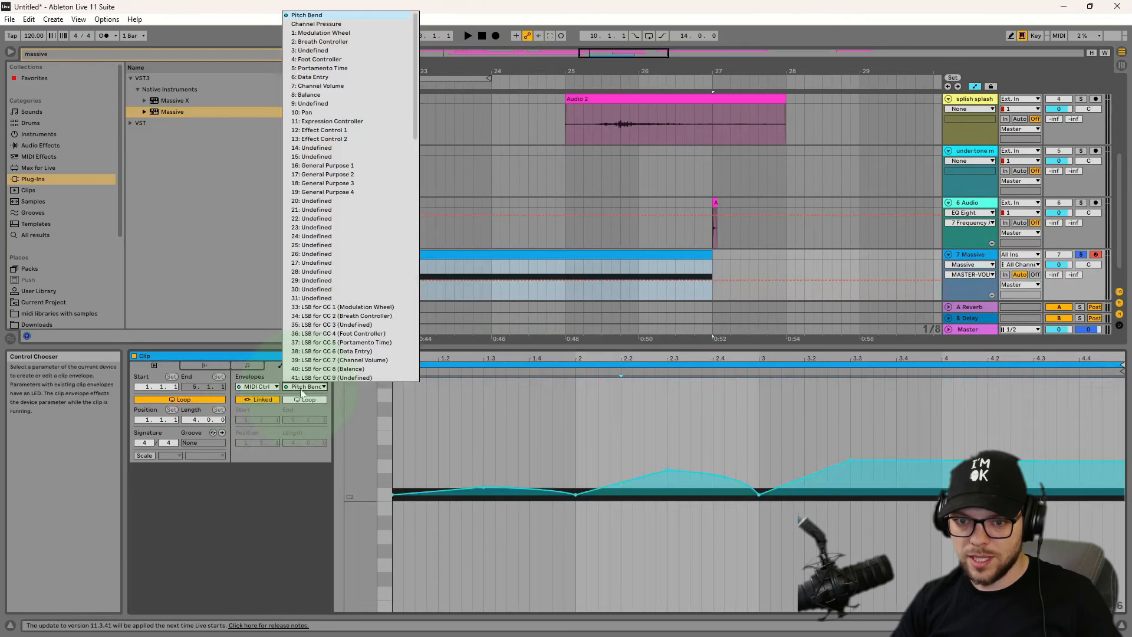
left_click(852, 434)
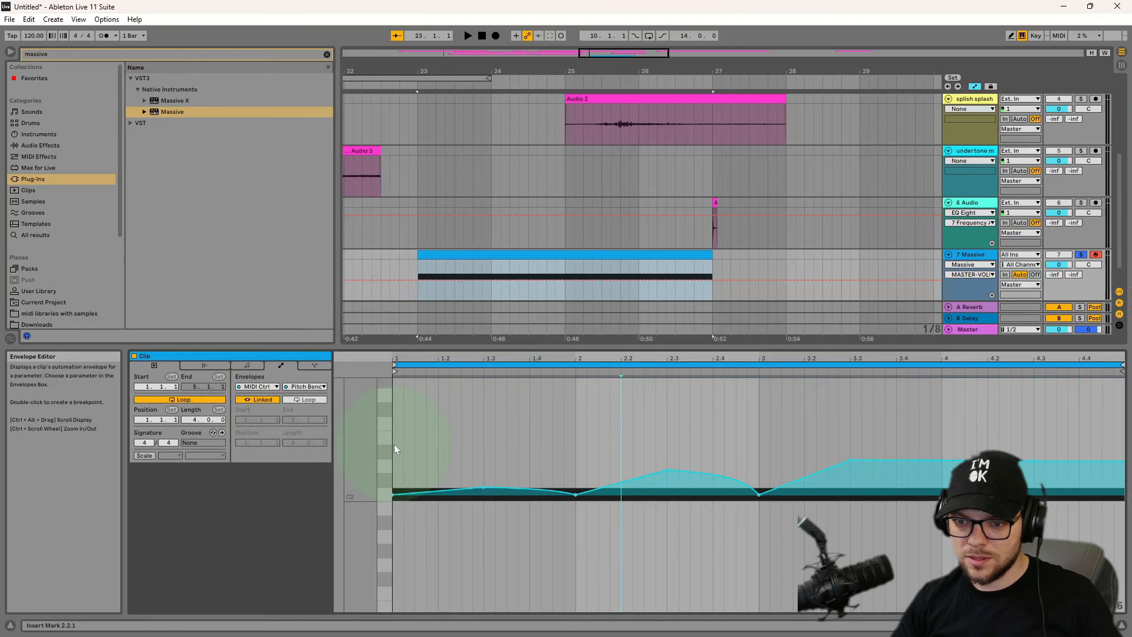
left_click_drag(394, 444, 942, 444)
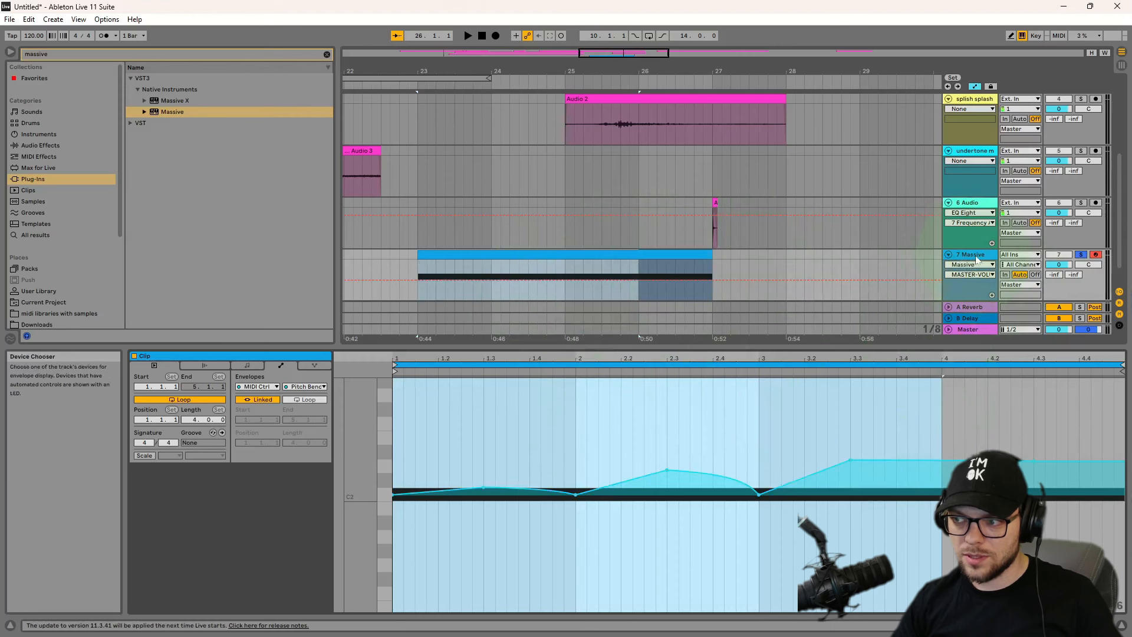
left_click(454, 420)
left_click(418, 404)
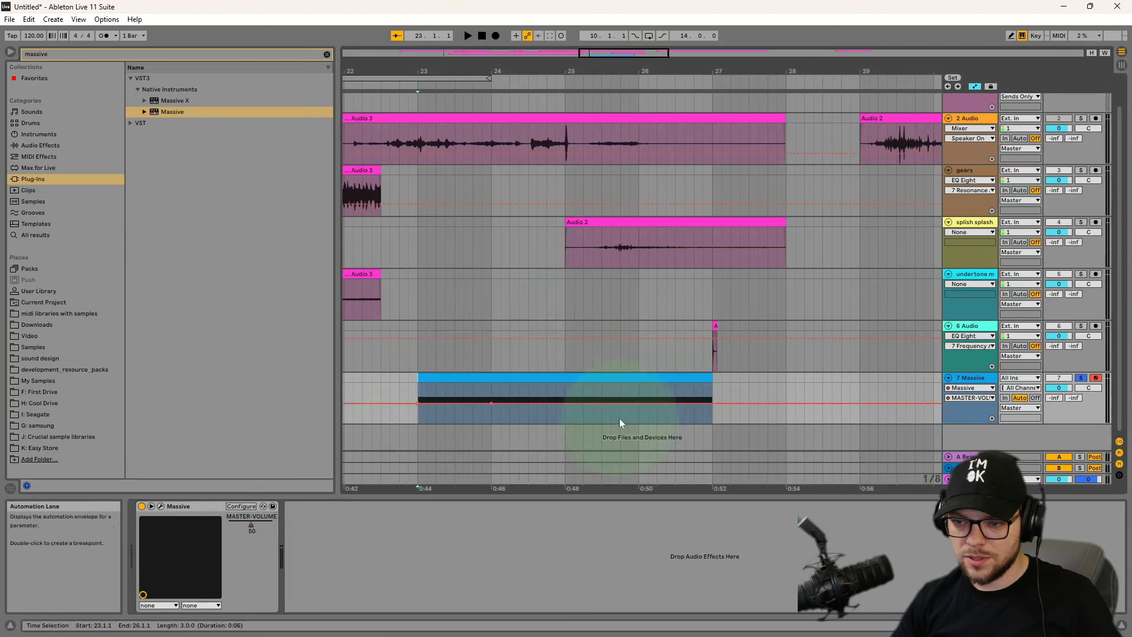
- Add MASTER-VOLUME breakpoints zigzagging between 0 and 50 across the blue clip, then play from bar 23
left_click(566, 405)
left_click(491, 404)
left_click(450, 405)
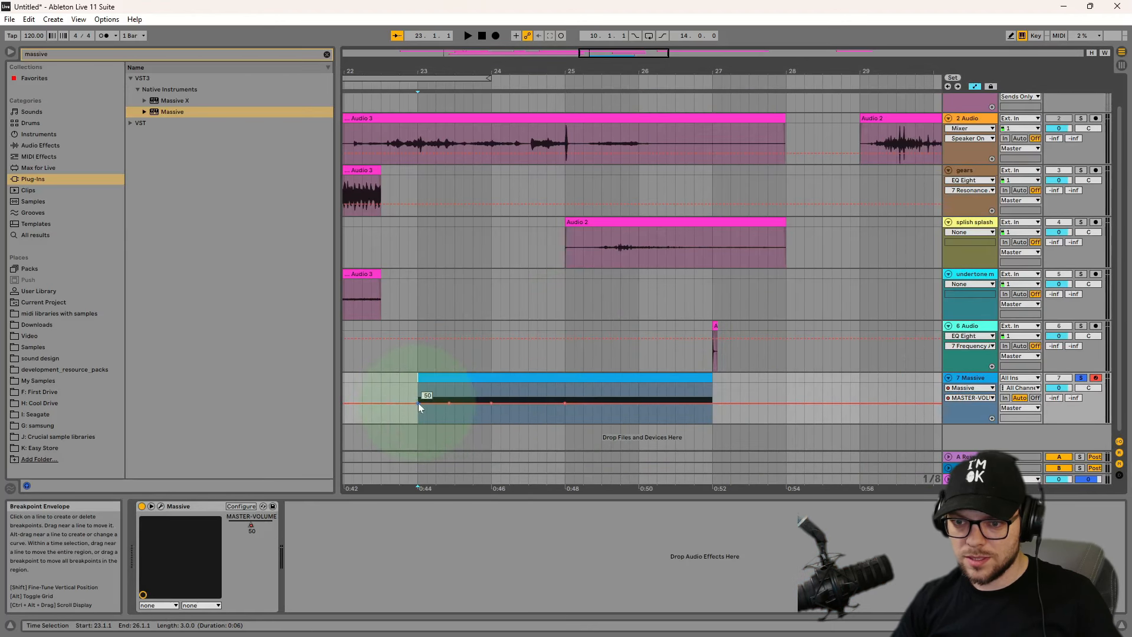
left_click_drag(418, 403, 419, 423)
left_click(473, 403)
left_click_drag(491, 403, 491, 423)
left_click(519, 403)
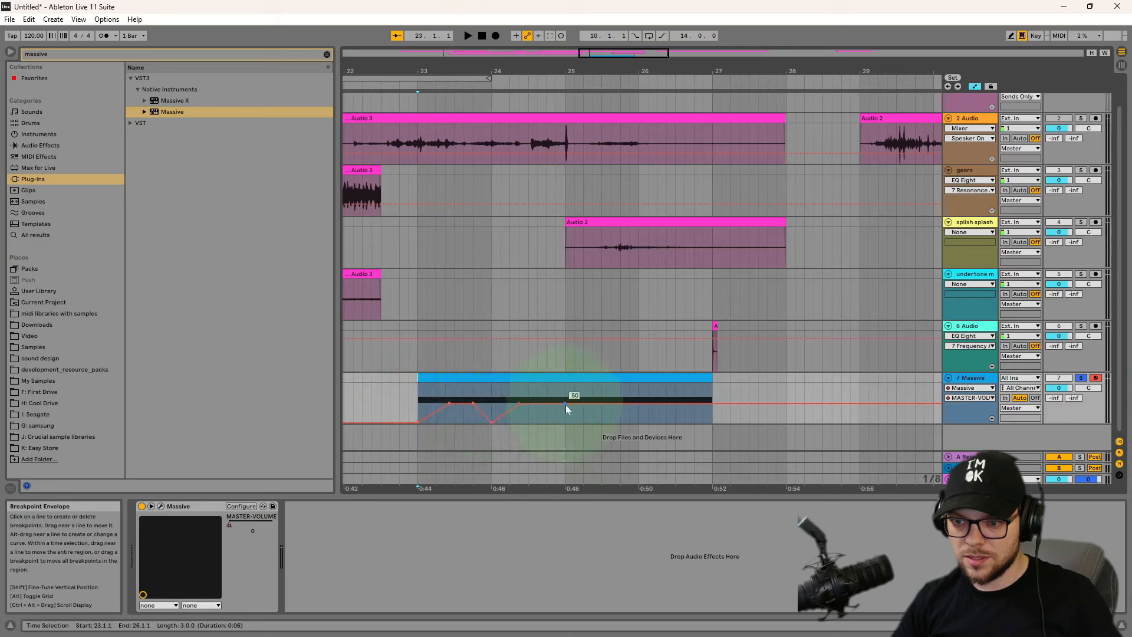
mouse_move(565, 423)
left_mouse_down()
mouse_move(564, 404)
mouse_move(564, 423)
left_mouse_up()
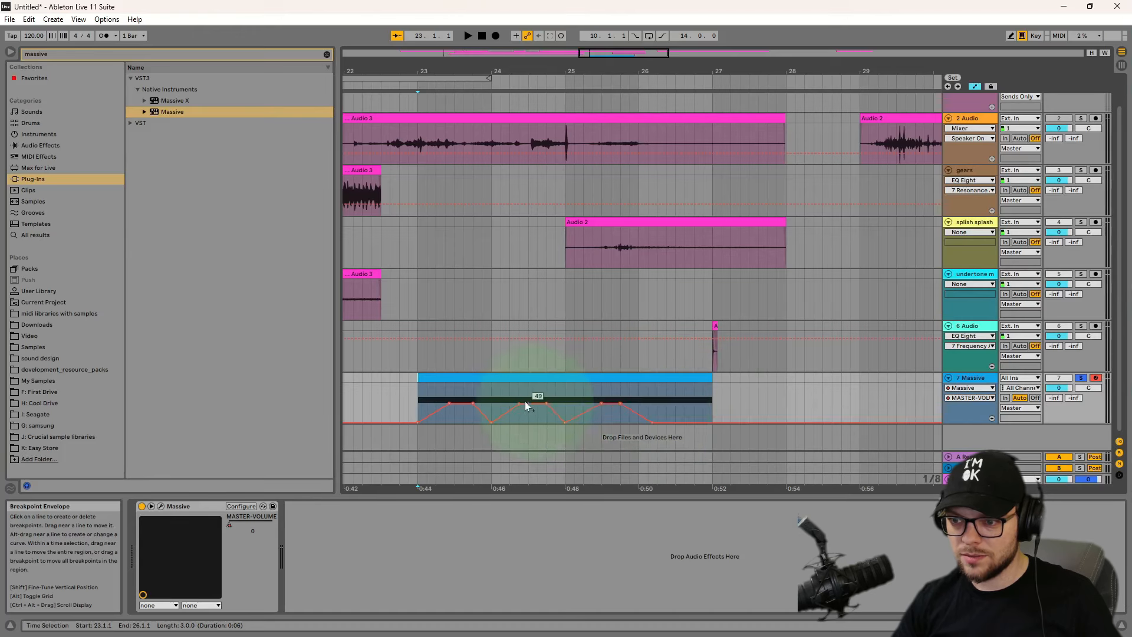
left_click(468, 378)
key("space")
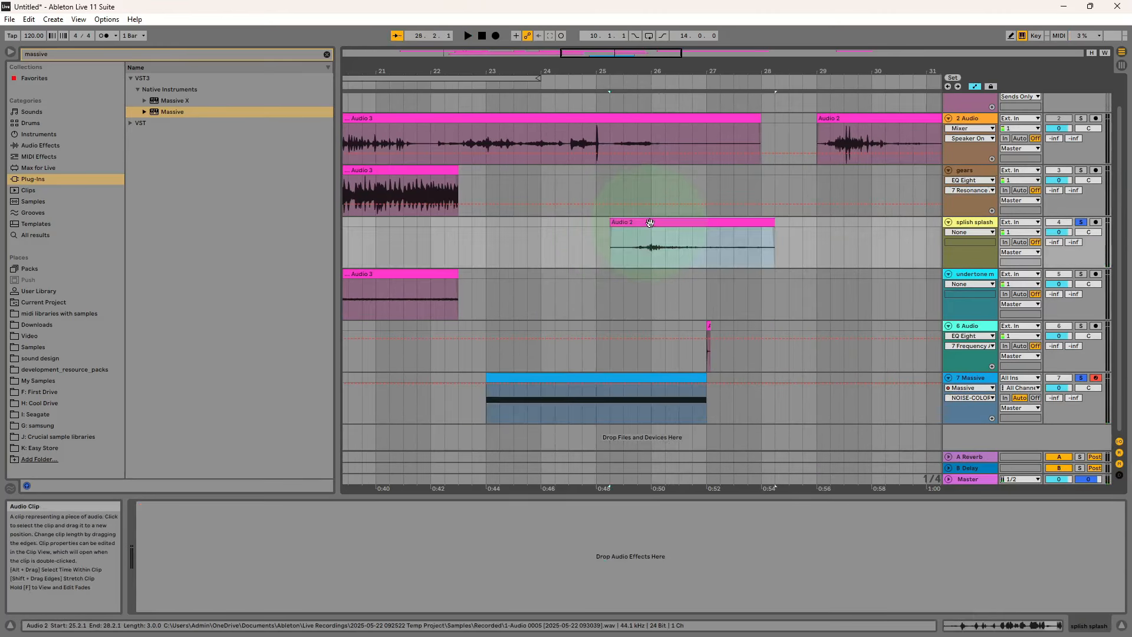
- Turn warping off and pitch the Audio 2 clip to -3 semitones, with automation mode off
double_click(616, 228)
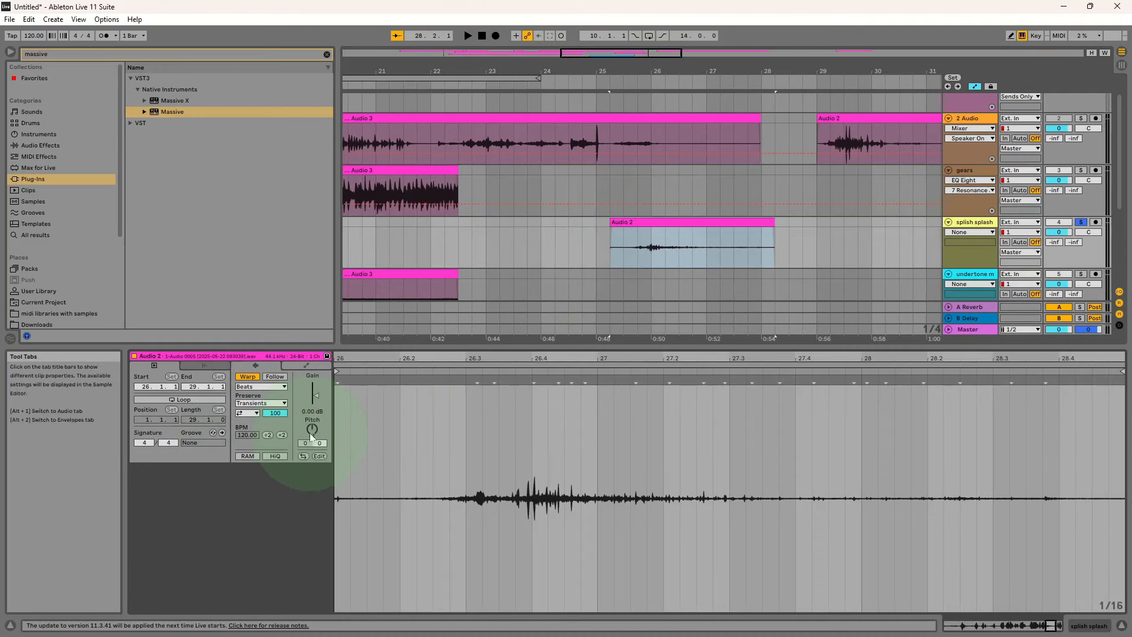
left_click(249, 377)
left_click_drag(310, 428, 311, 435)
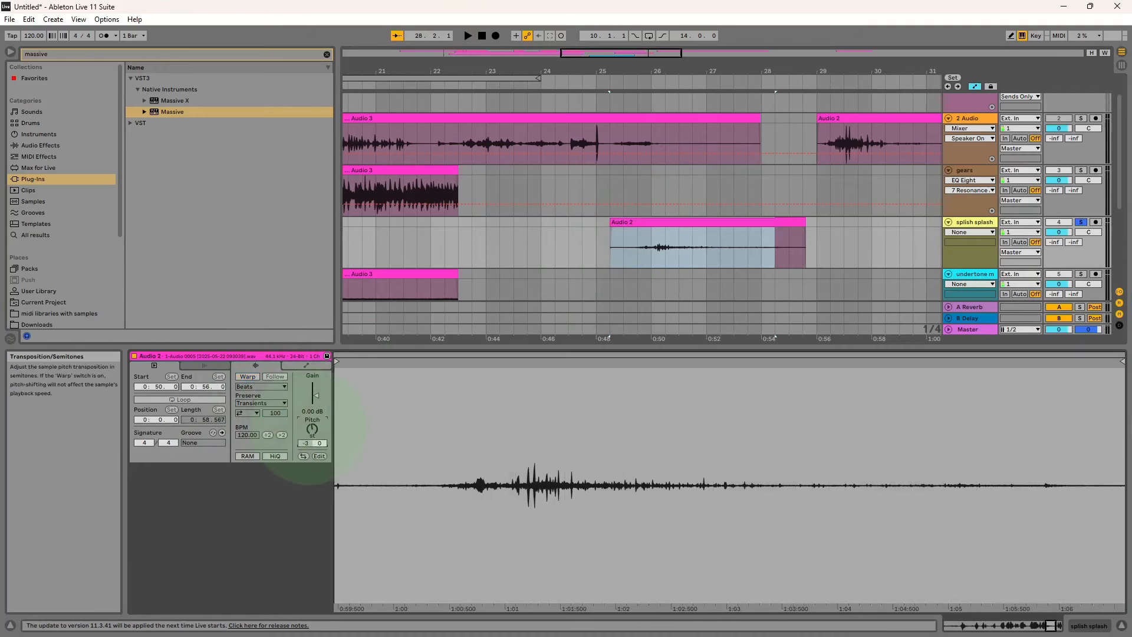
left_click(789, 236)
left_click(78, 19)
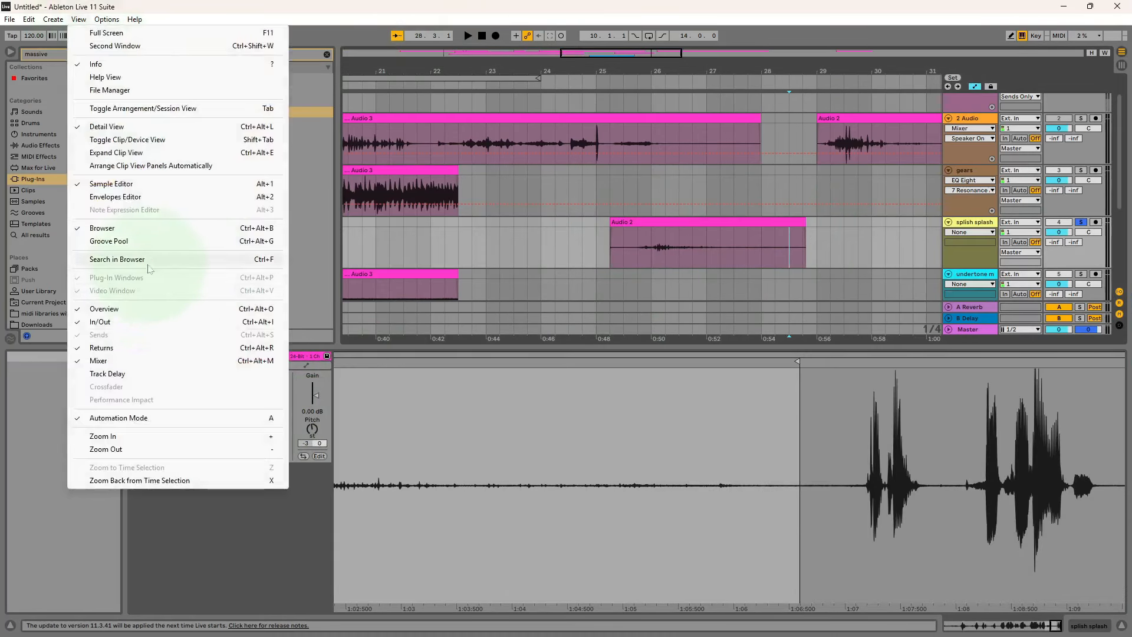
left_click(129, 417)
- Trim the Audio 2 clip's start later and its end to bar 28.4, adding a fade-in
left_click(638, 240)
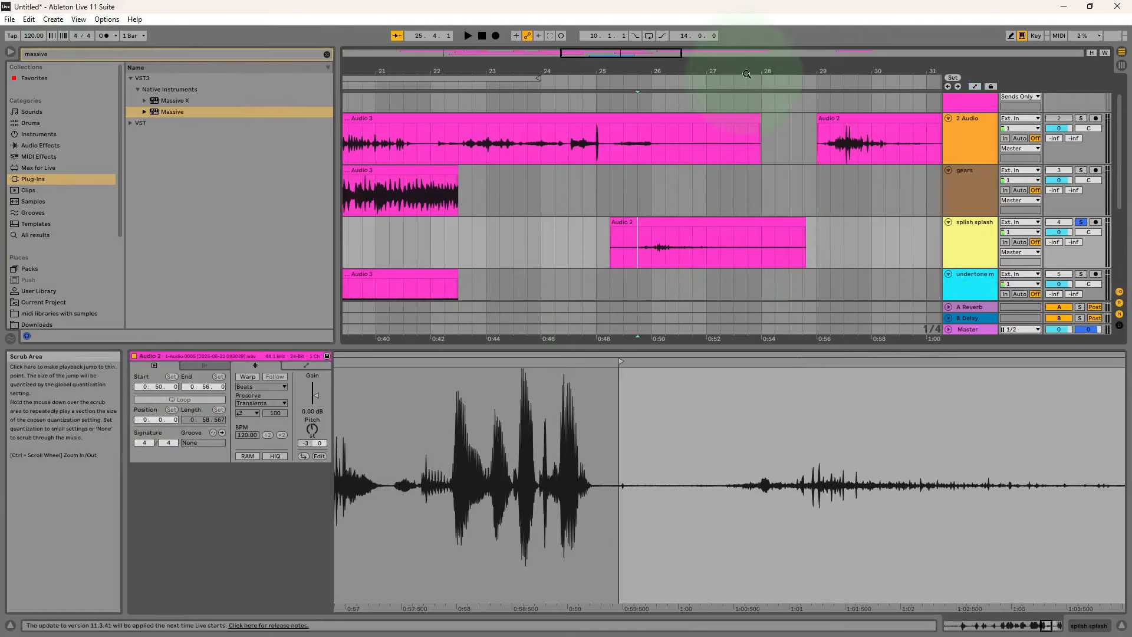
left_click_drag(748, 63, 748, 85)
left_click_drag(504, 223, 538, 226)
left_click_drag(539, 228, 552, 230)
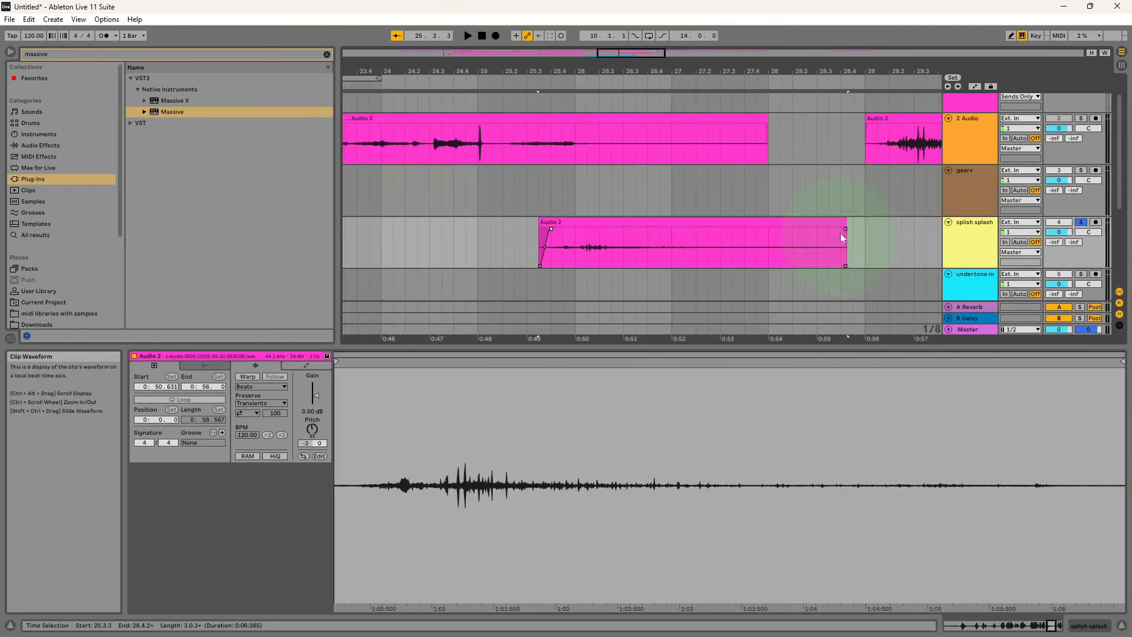
left_click_drag(844, 226, 758, 228)
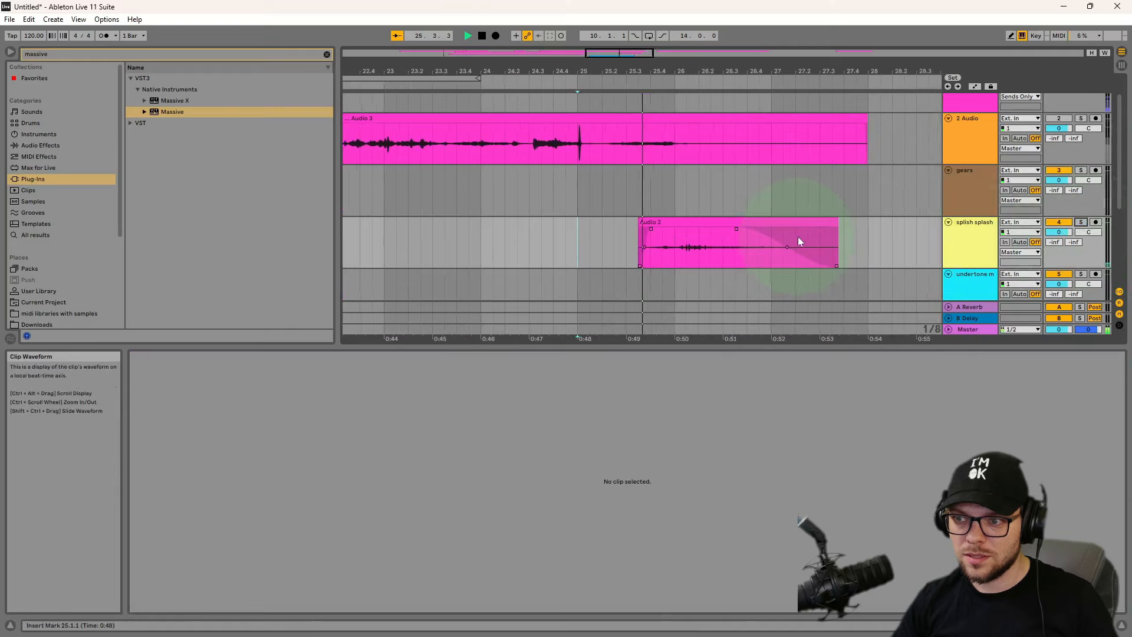
scroll(784, 233, "down", 2)
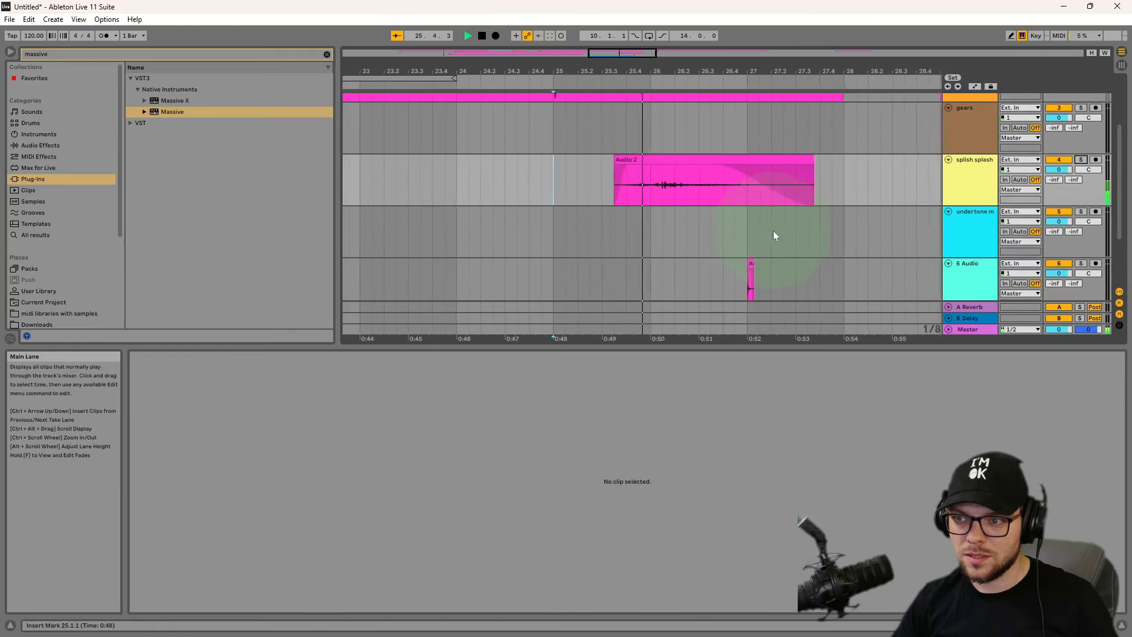
- Load Isolation Shock SURR from the Evolve Mutations 2 library into the Kontakt rack
left_click(707, 159)
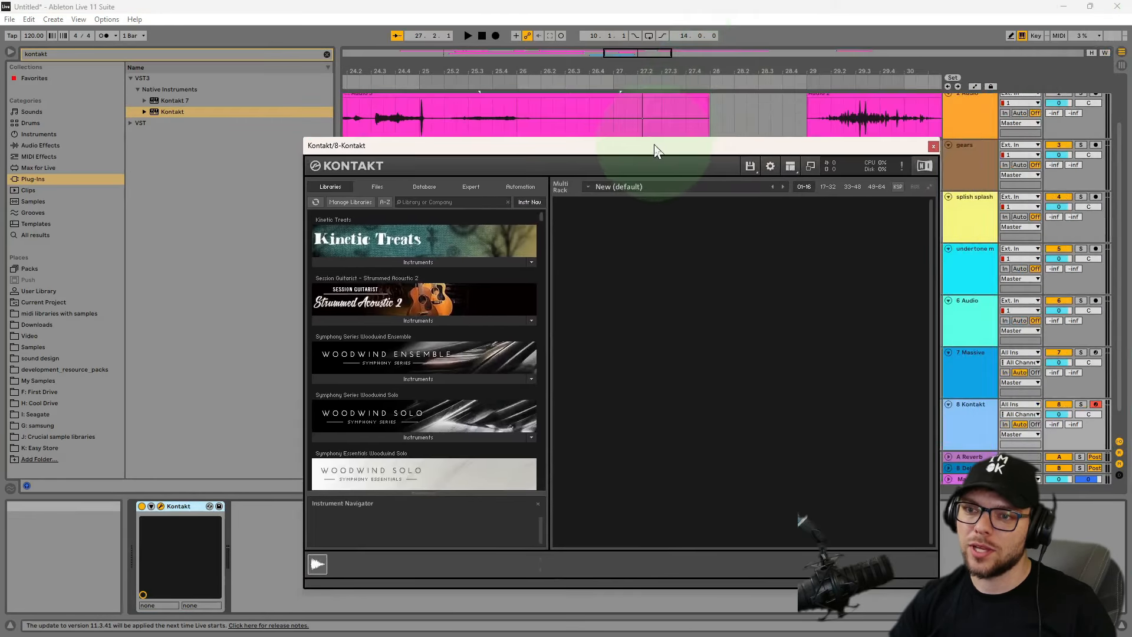
left_click_drag(656, 151, 652, 158)
scroll(458, 373, "down", 3)
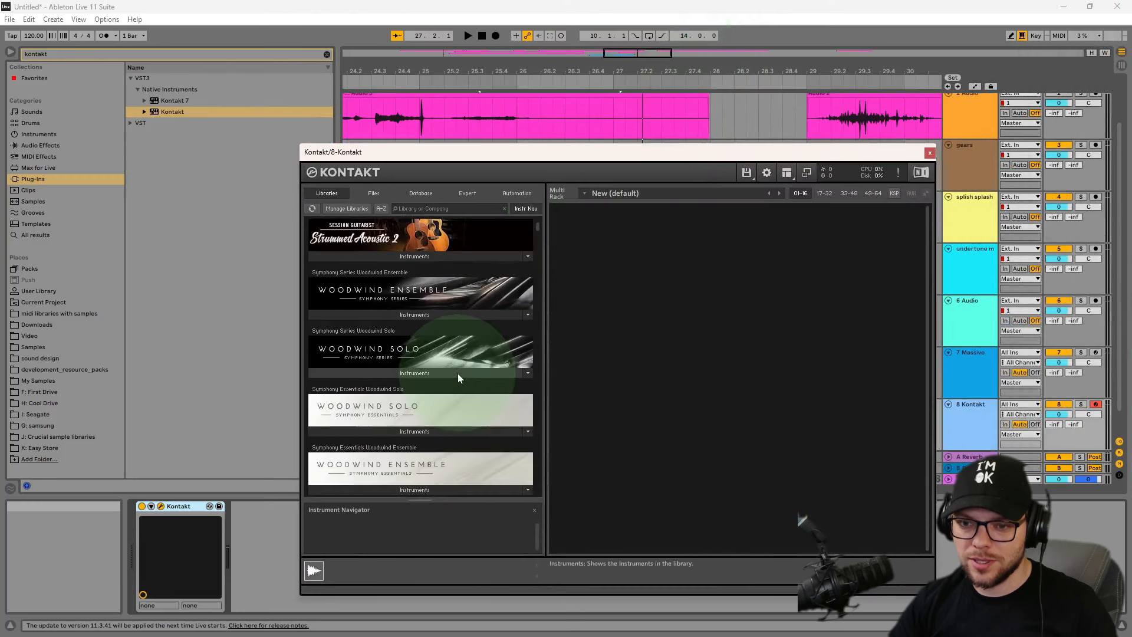
scroll(465, 372, "up", 2)
scroll(483, 370, "down", 3)
scroll(483, 370, "down", 7)
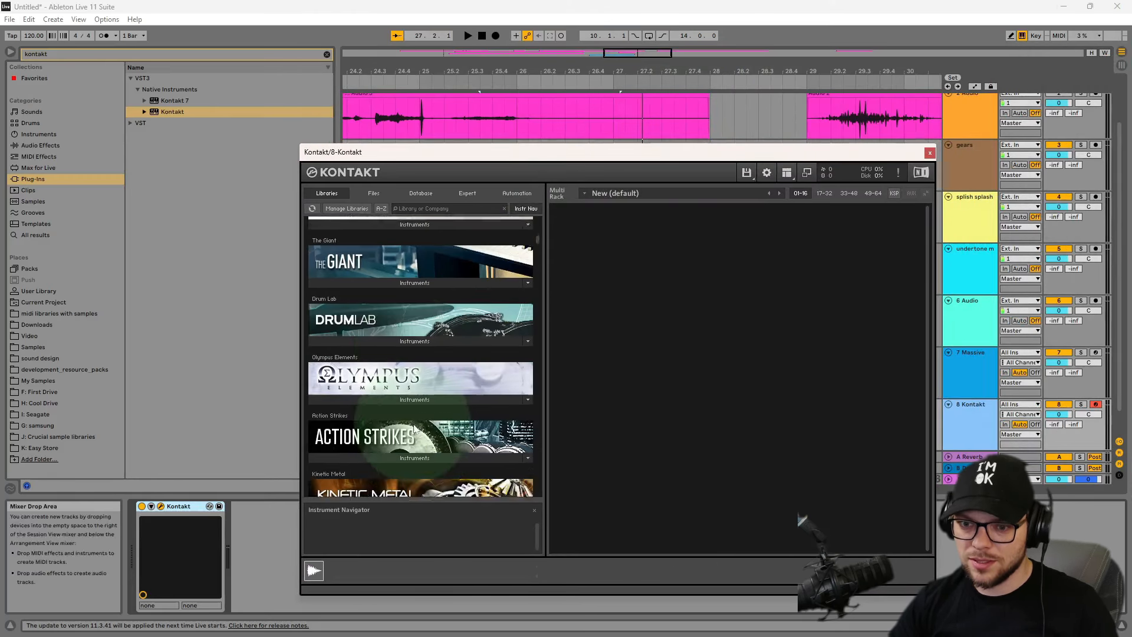
scroll(427, 392, "down", 10)
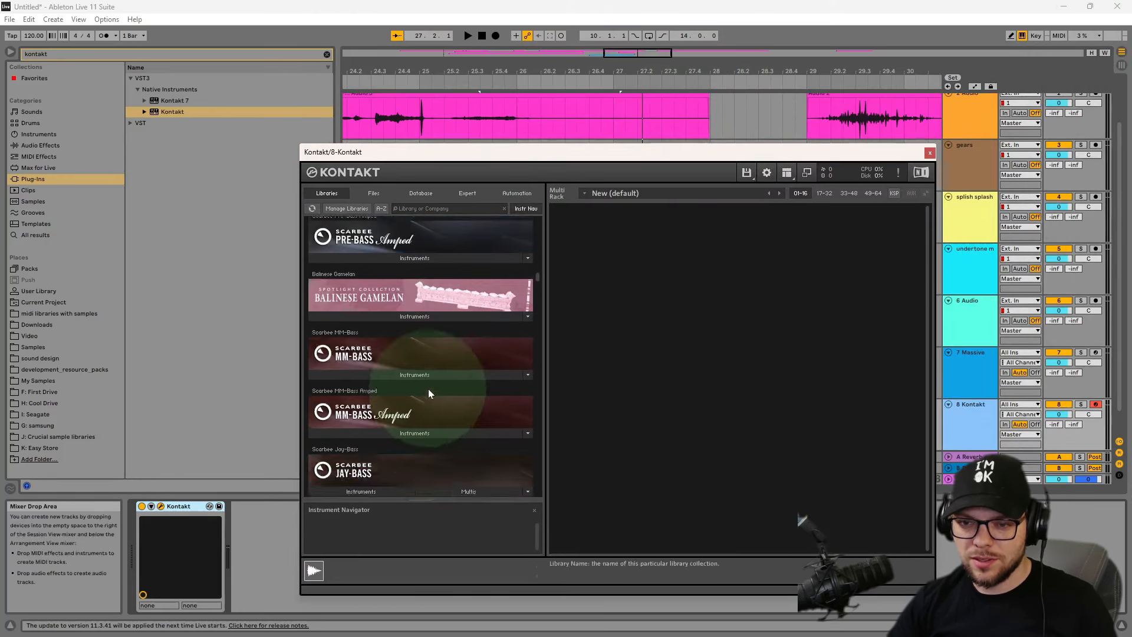
left_click(360, 366)
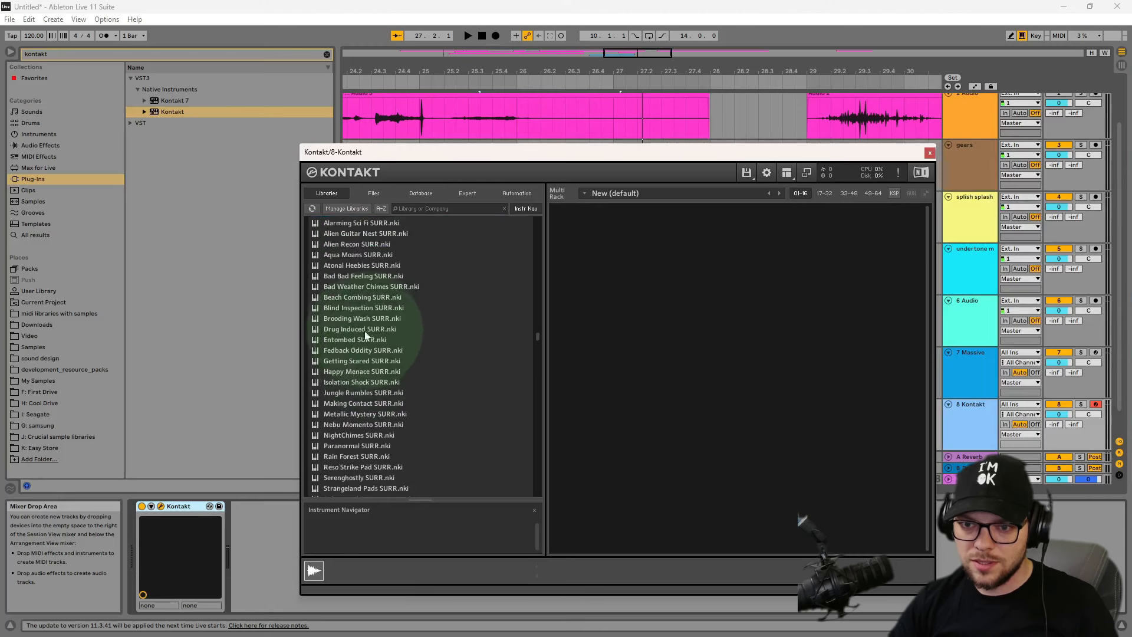
scroll(364, 331, "down", 3)
left_click_drag(362, 311, 708, 334)
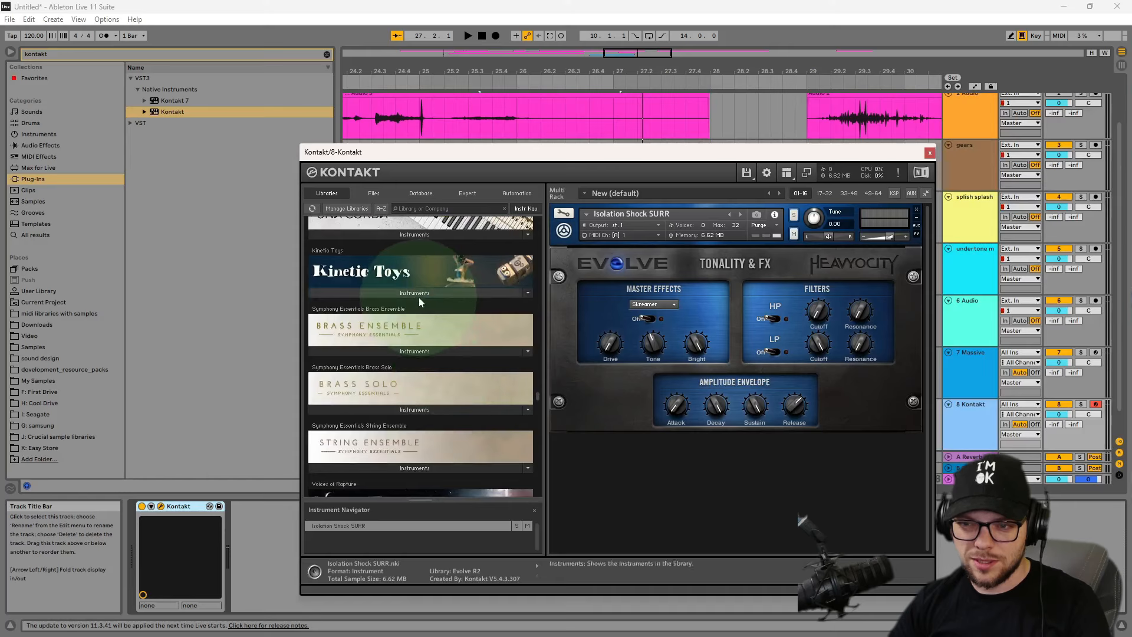
- Load the Kinetic Toys Bells instrument, morph its FX scene, and centre the music-box dancer
left_click(419, 295)
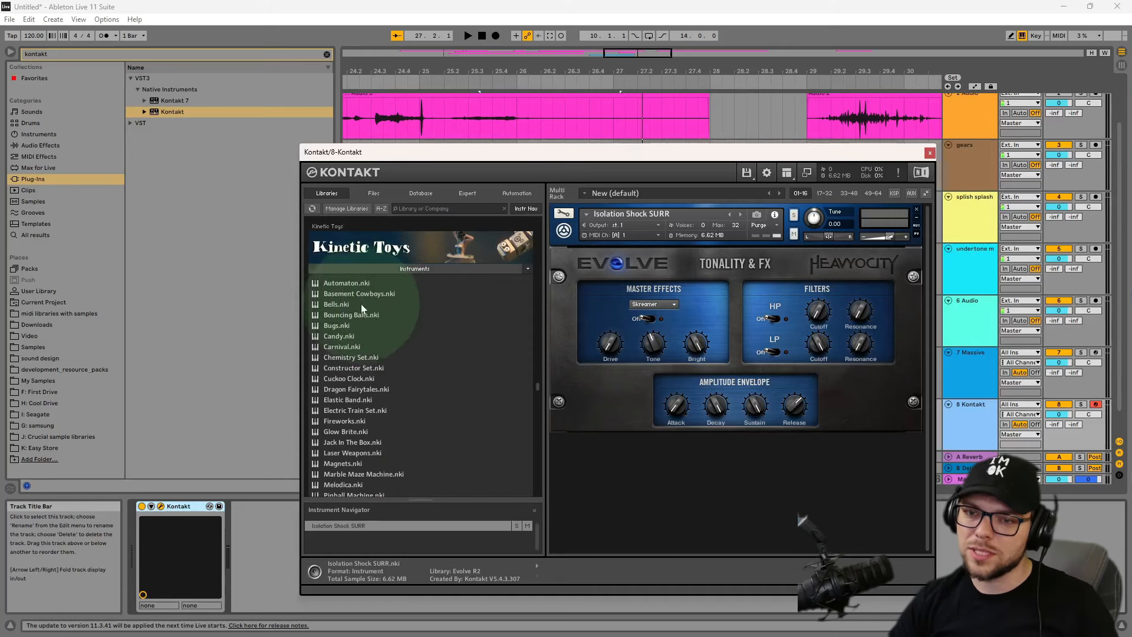
left_click(336, 304)
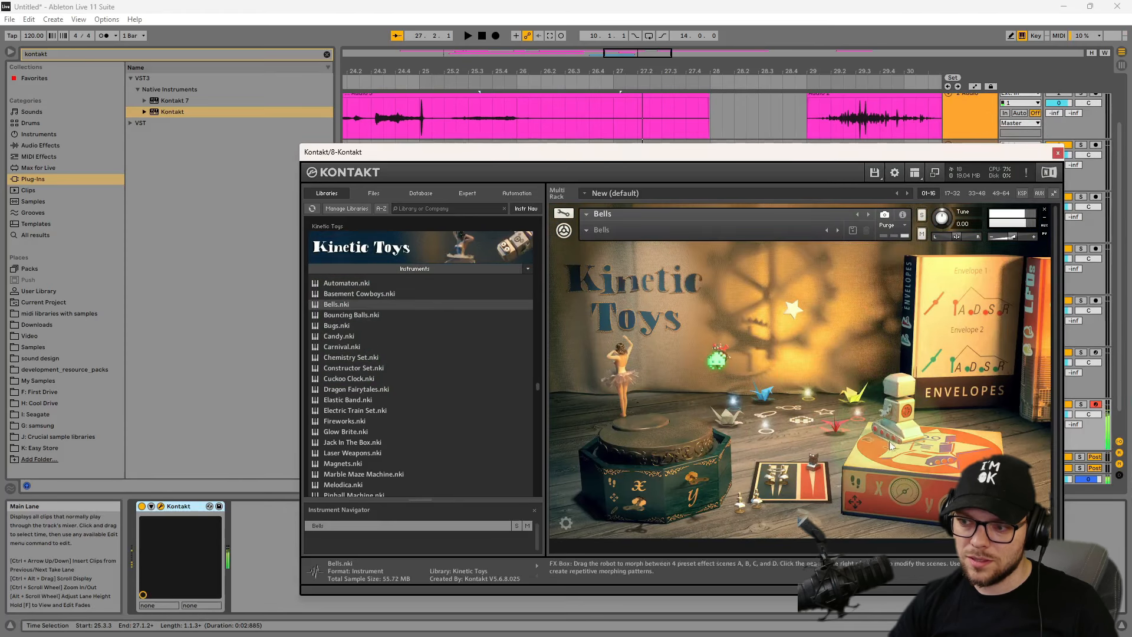
left_click_drag(895, 455, 937, 467)
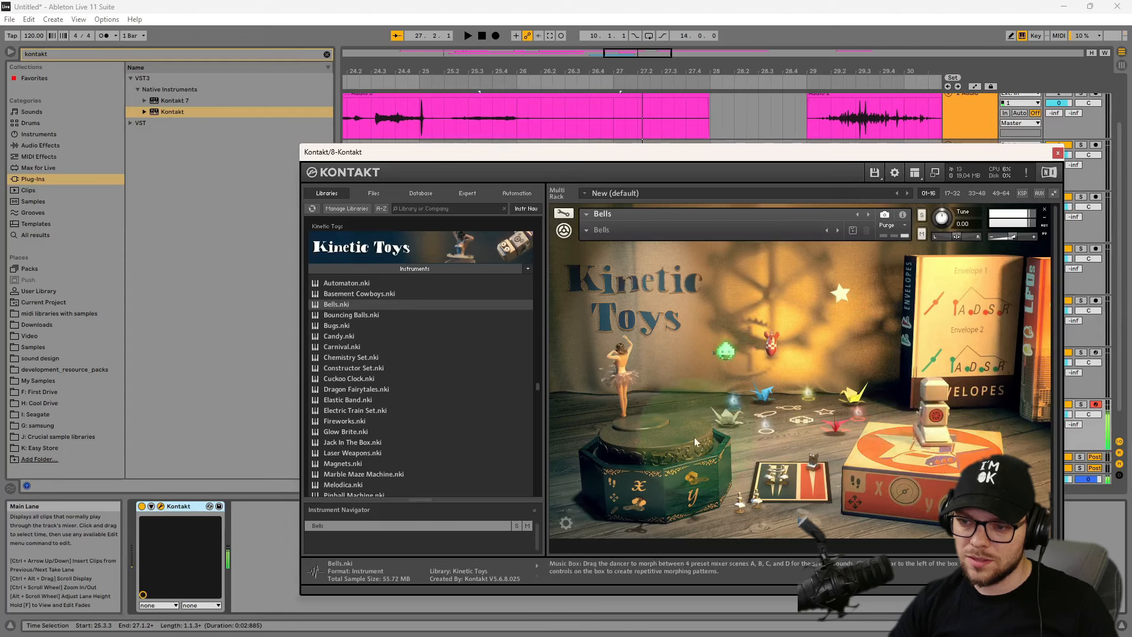
left_click(656, 434)
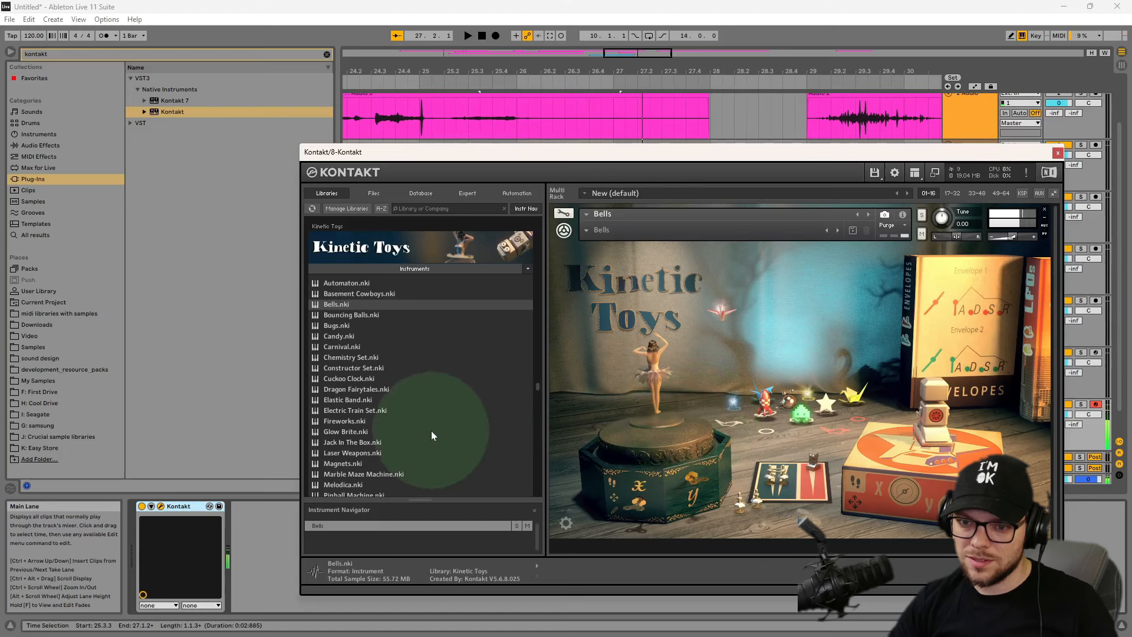
scroll(431, 432, "down", 2)
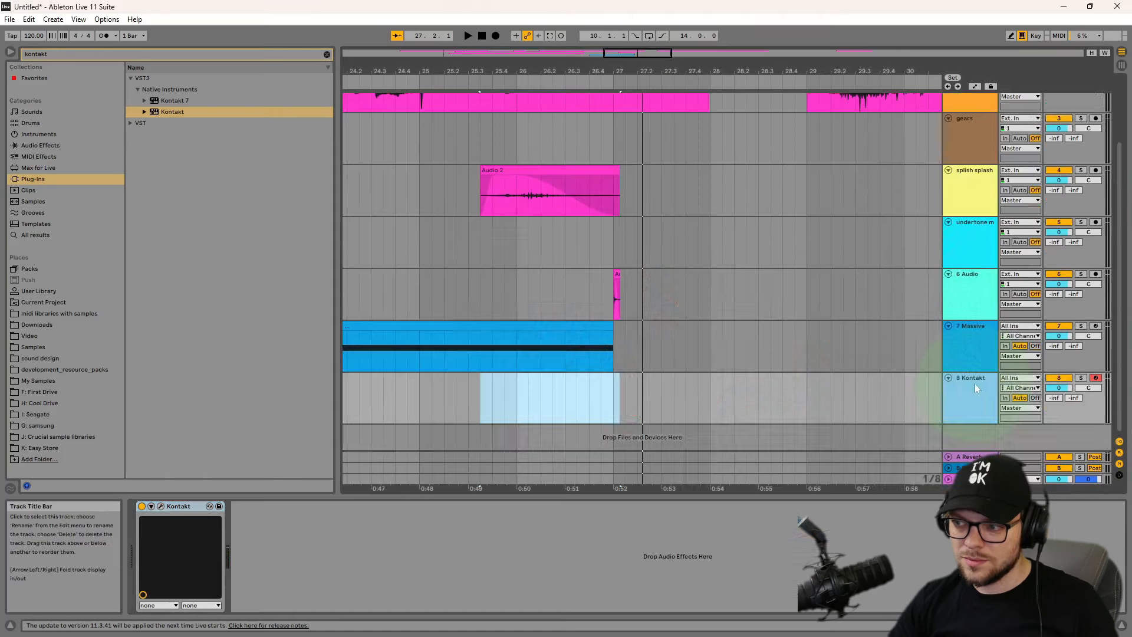
- Insert a new MIDI track and try loading Kontakt on it before closing Kontakt
right_click(976, 382)
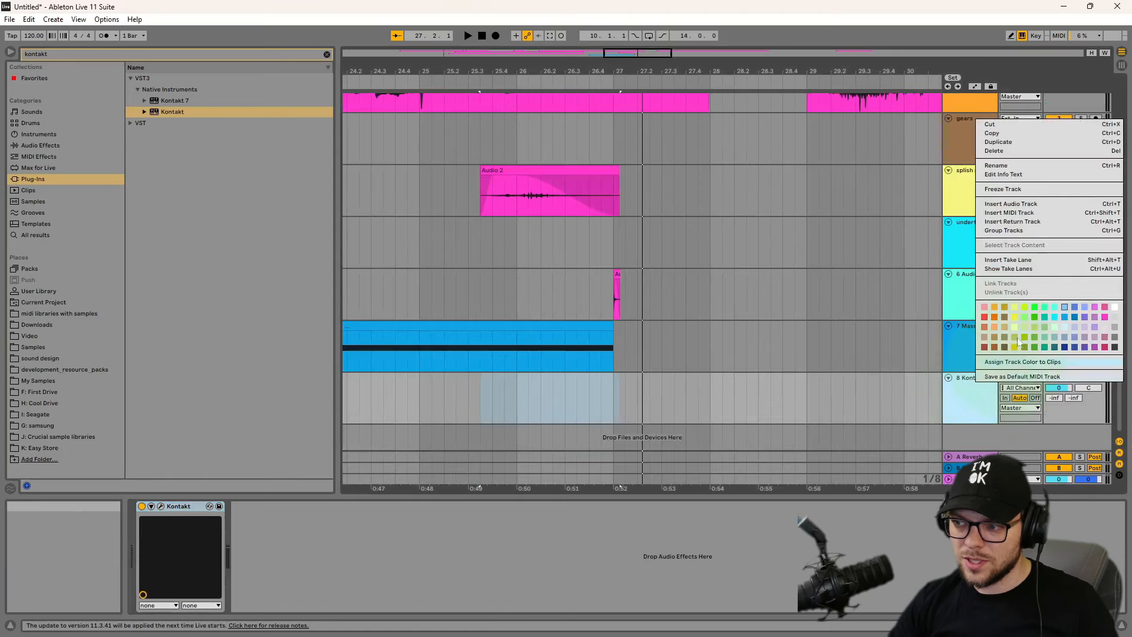
left_click(1008, 212)
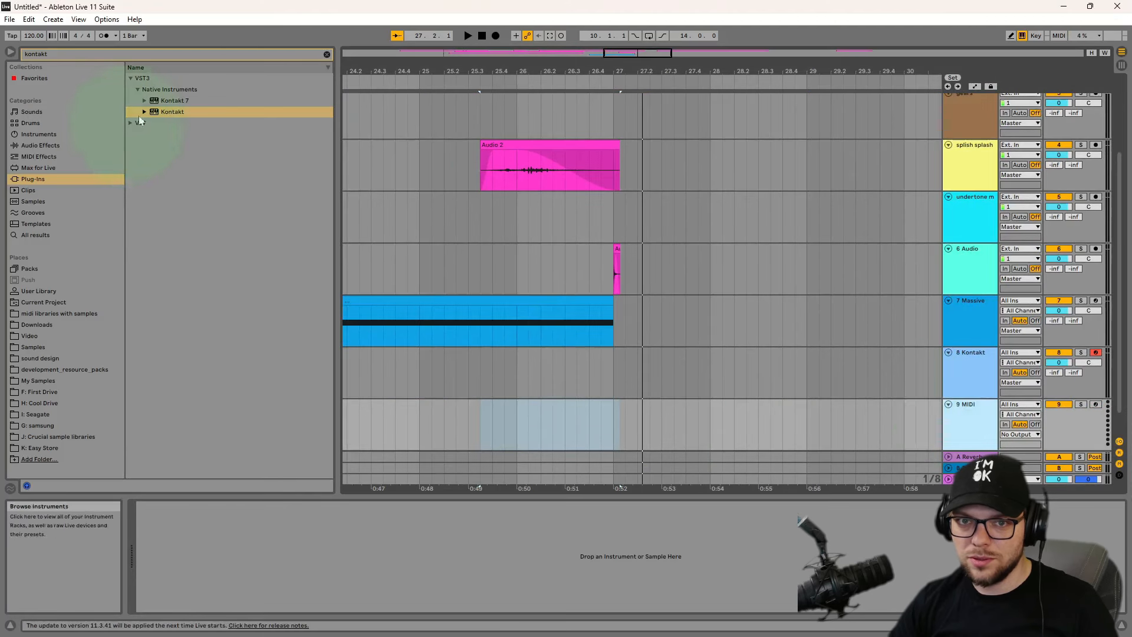
left_click_drag(141, 112, 431, 354)
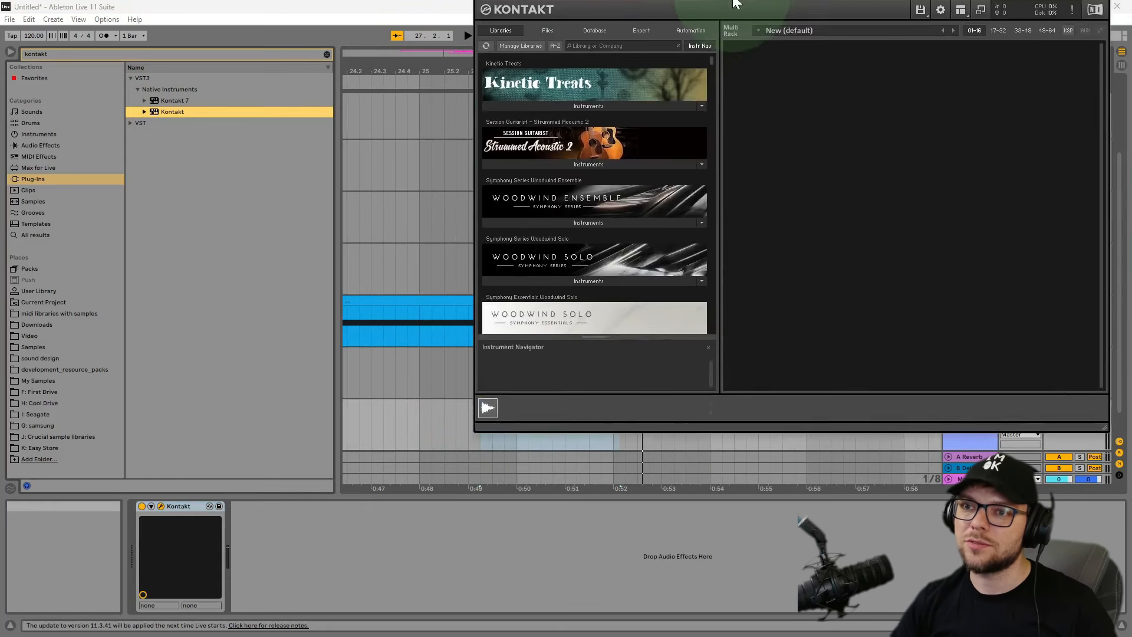
type("music b")
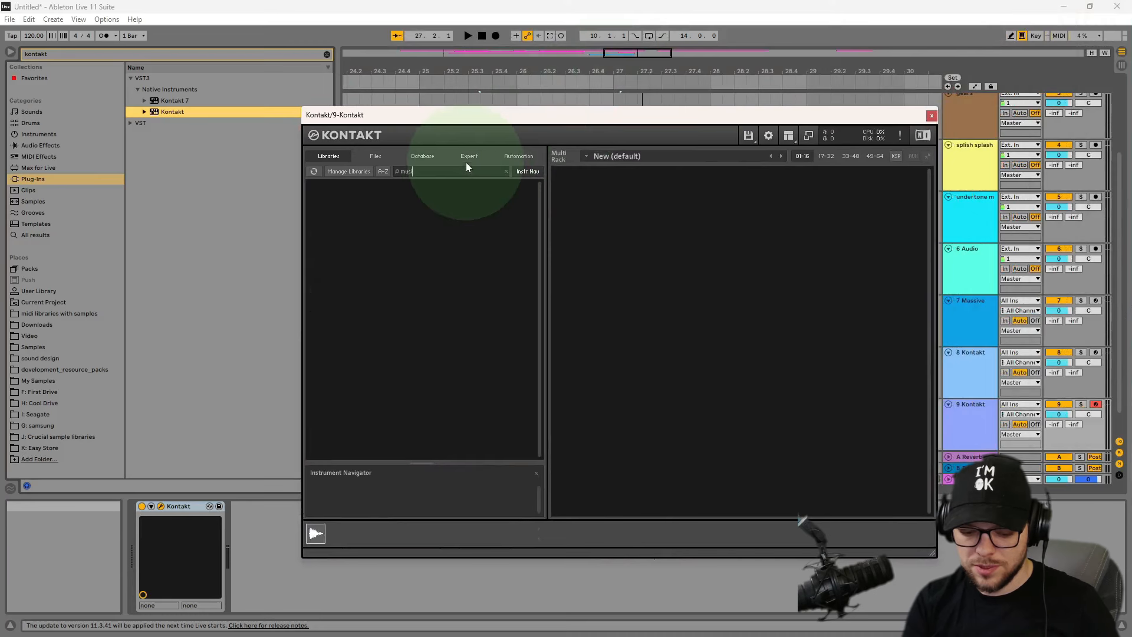
left_click(505, 171)
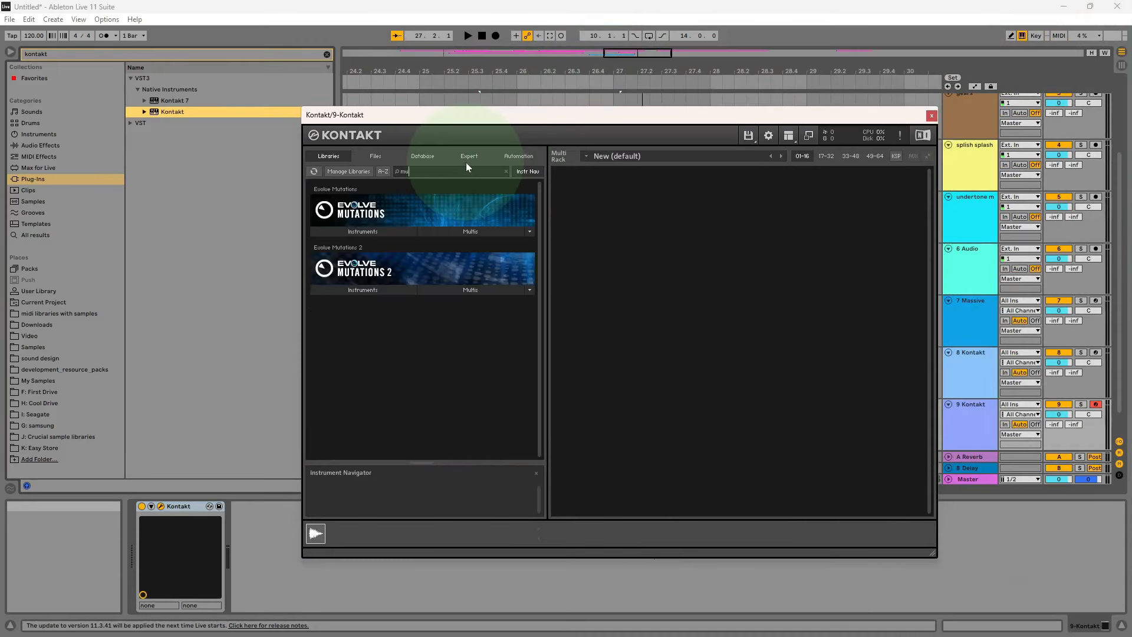
left_click(932, 115)
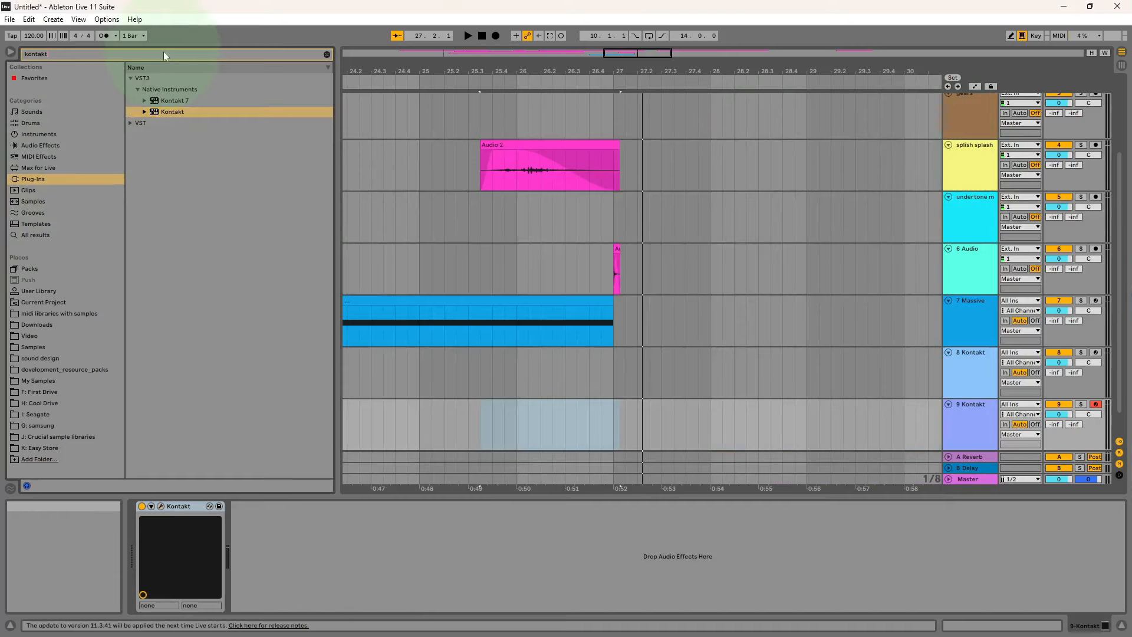
- Find DSK Music Box by searching 'music bo' and drop it onto the new track
key("BackSpace")
key("BackSpace")
key("BackSpace")
key("BackSpace")
key("BackSpace")
key("BackSpace")
key("BackSpace")
type("music")
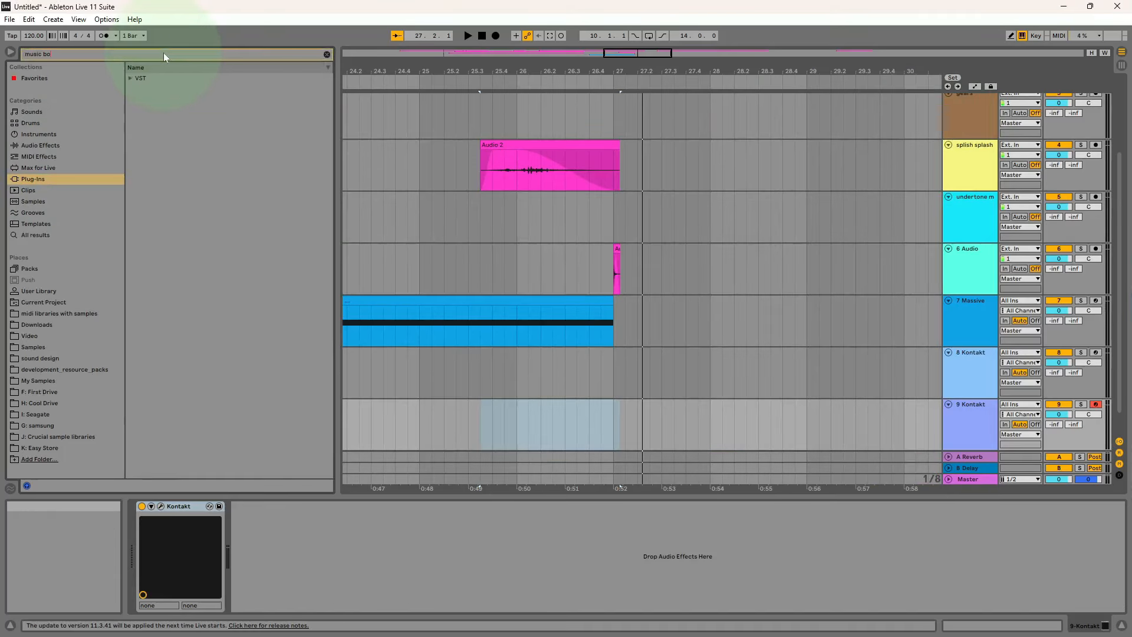
type(" bo")
left_click(131, 78)
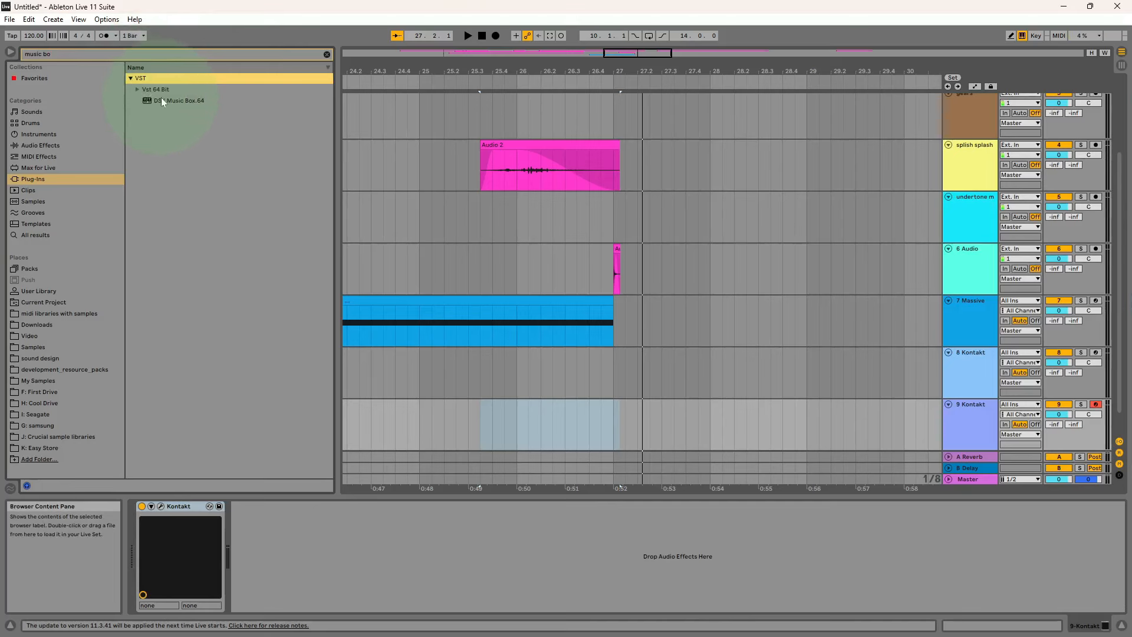
left_click_drag(161, 100, 599, 434)
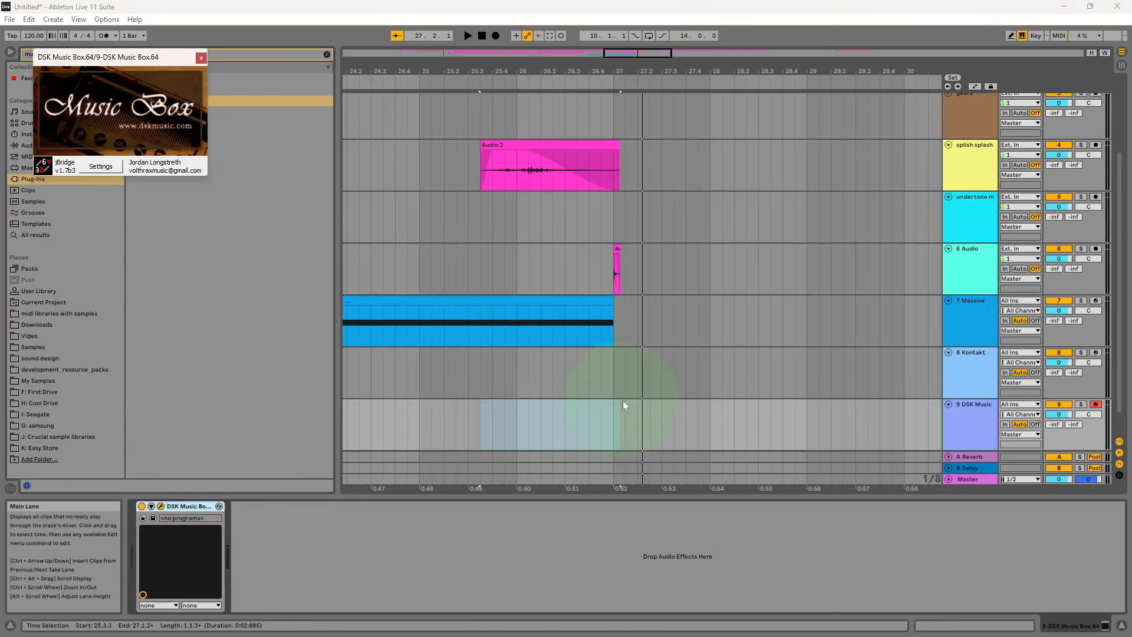
- Create an empty MIDI clip over a time range near bar 27 on the DSK Music track
scroll(623, 401, "down", 1)
left_click_drag(620, 66, 623, 57)
left_click_drag(511, 381, 667, 380)
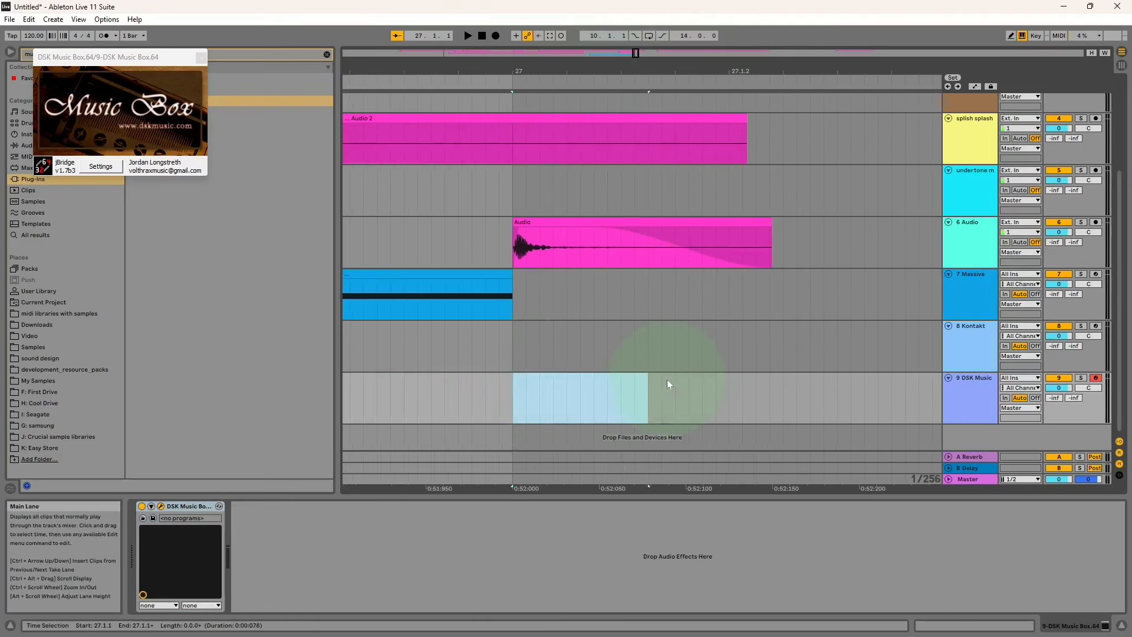
right_click(773, 375)
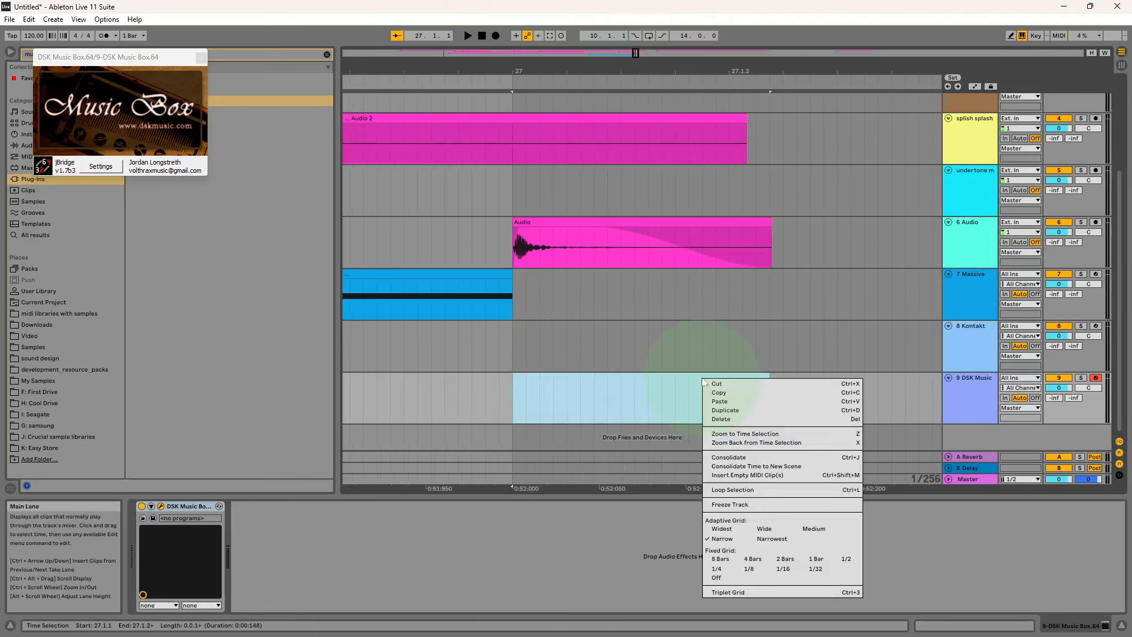
left_click(746, 476)
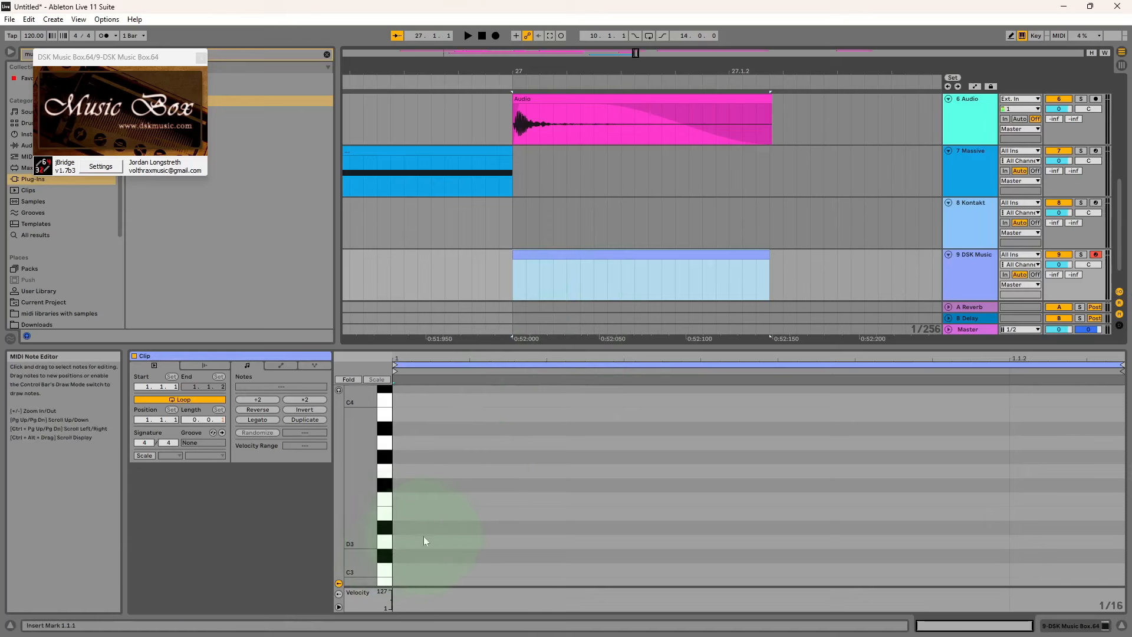
- Set the grid to narrowest and draw the rising melody, raising the top note to C5
scroll(498, 539, "down", 3)
scroll(485, 537, "down", 3)
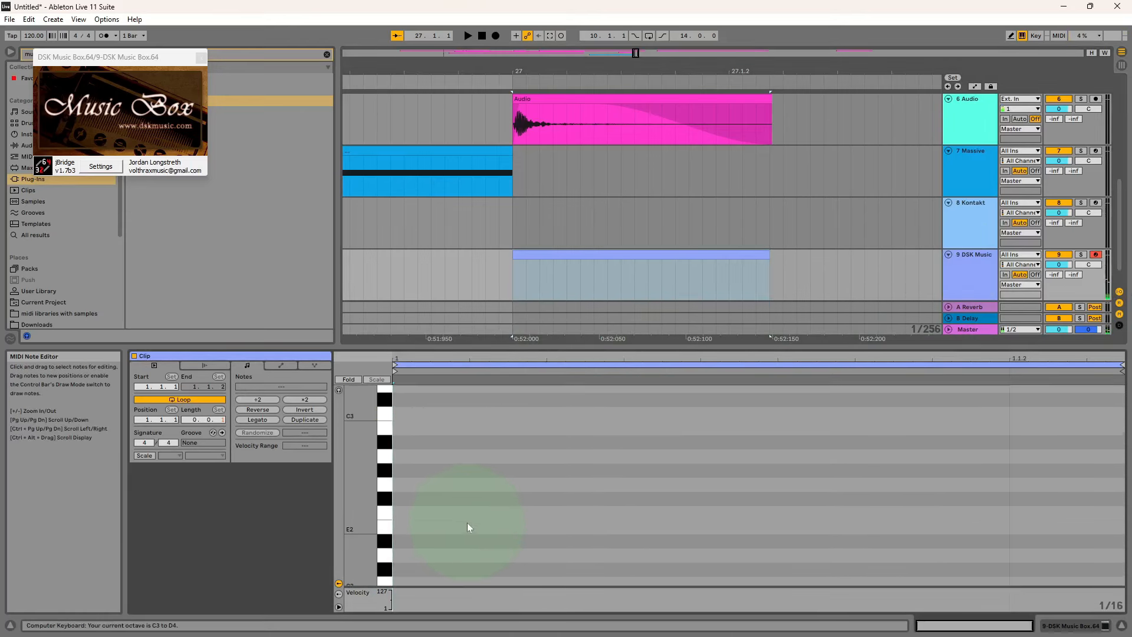
scroll(467, 523, "up", 4)
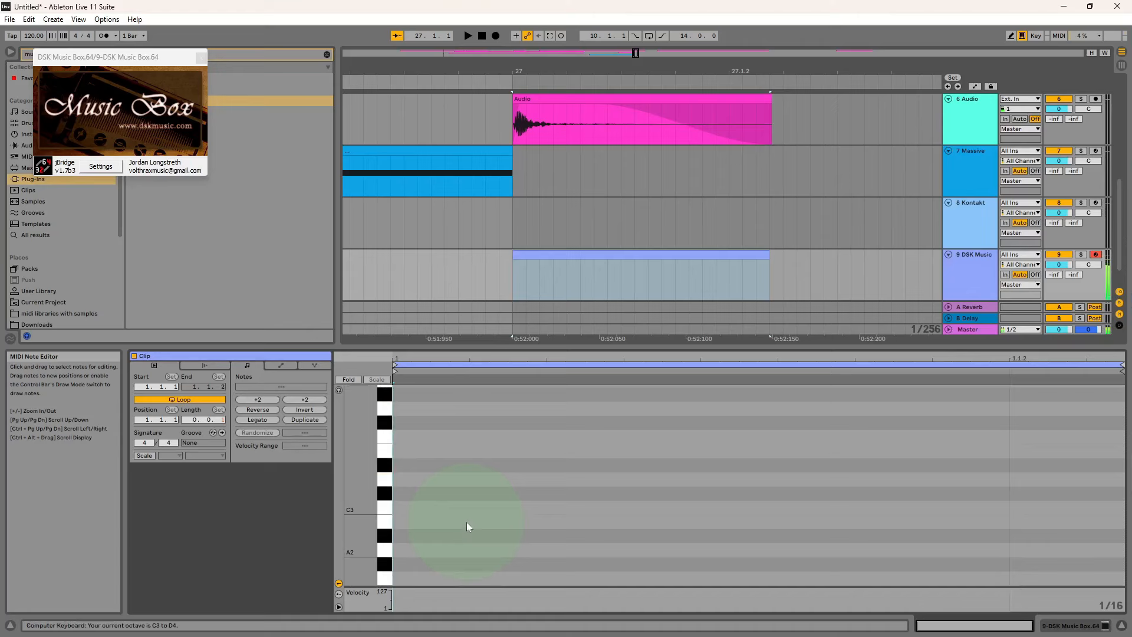
double_click(404, 508)
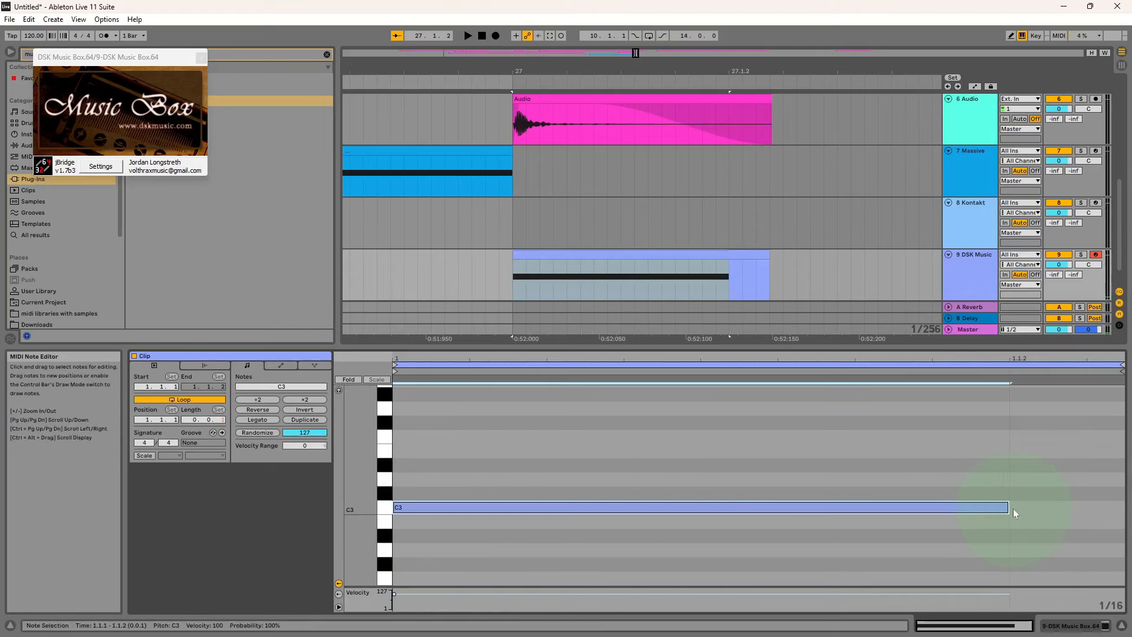
right_click(1073, 581)
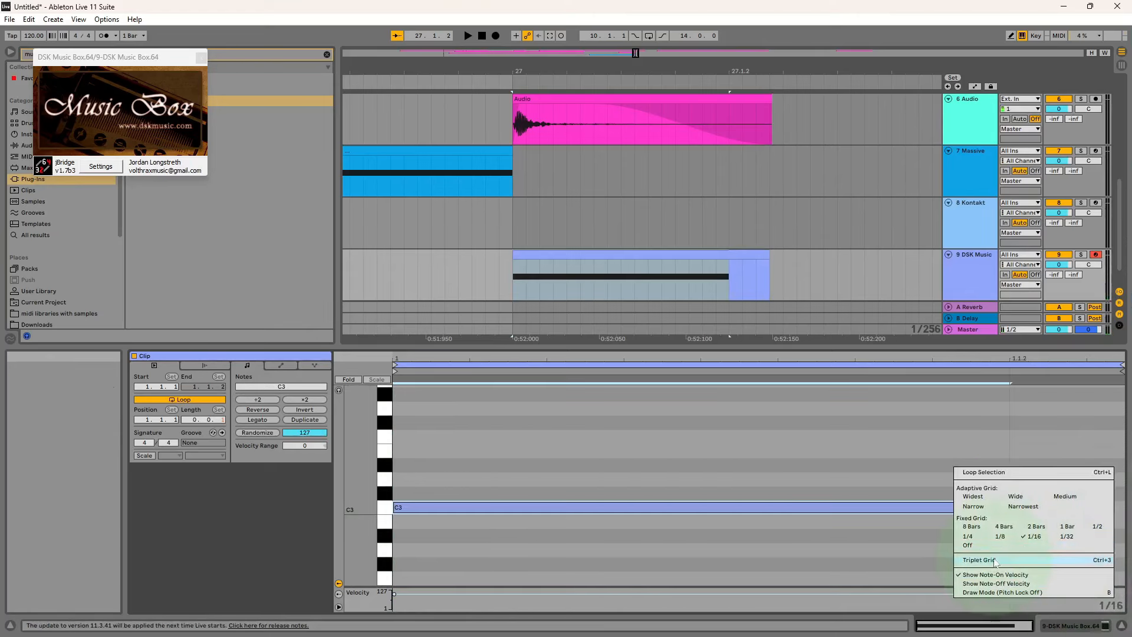
left_click(1031, 510)
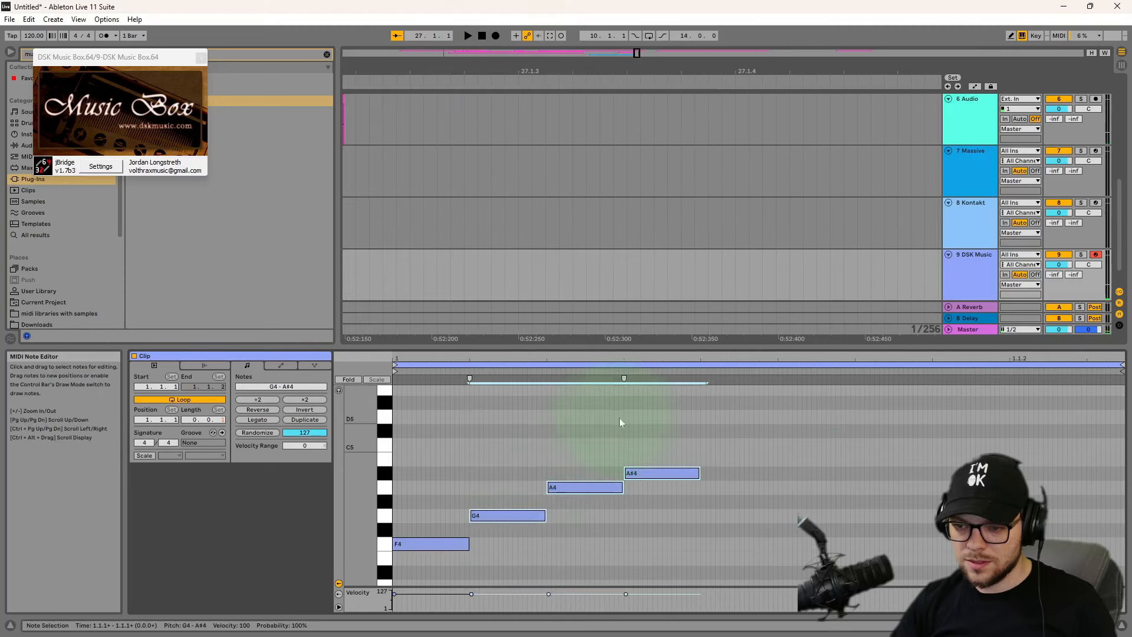
left_click(692, 474)
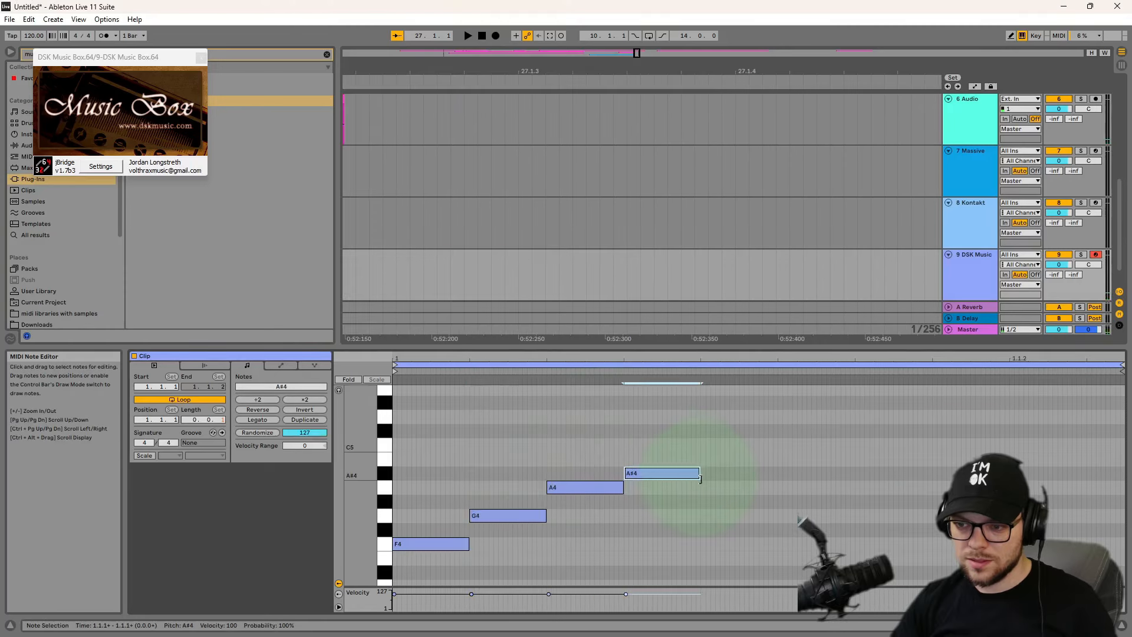
key("Up")
key("Up")
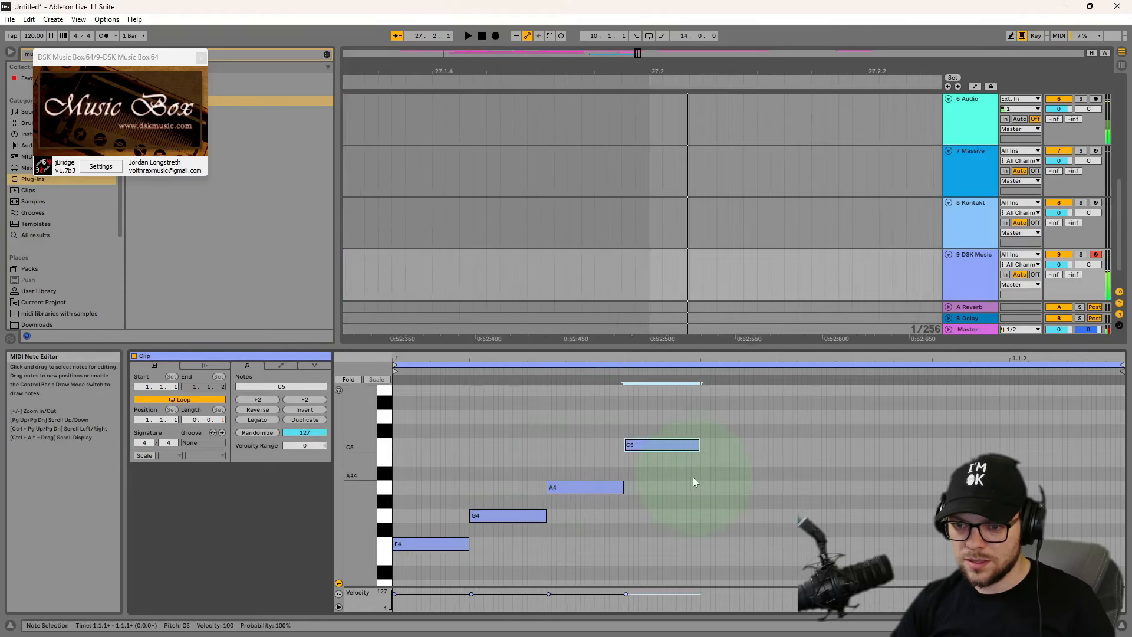
- Shrink the lower editing pane and switch it to the track's devices
left_click_drag(690, 346, 702, 505)
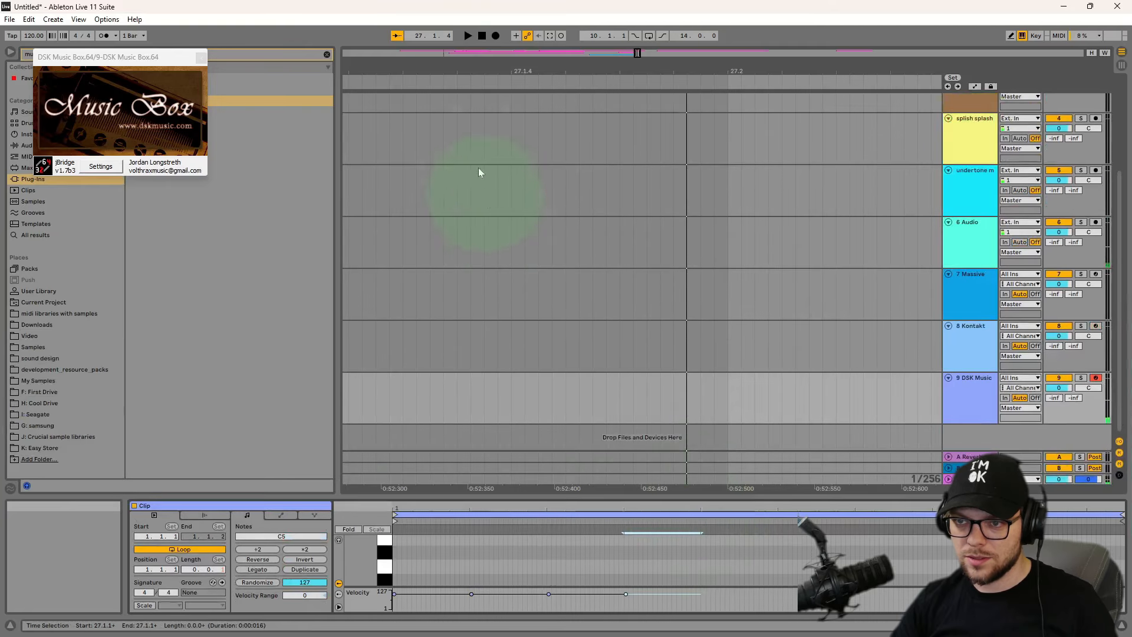
left_click_drag(520, 69, 533, 53)
key("shift+Tab")
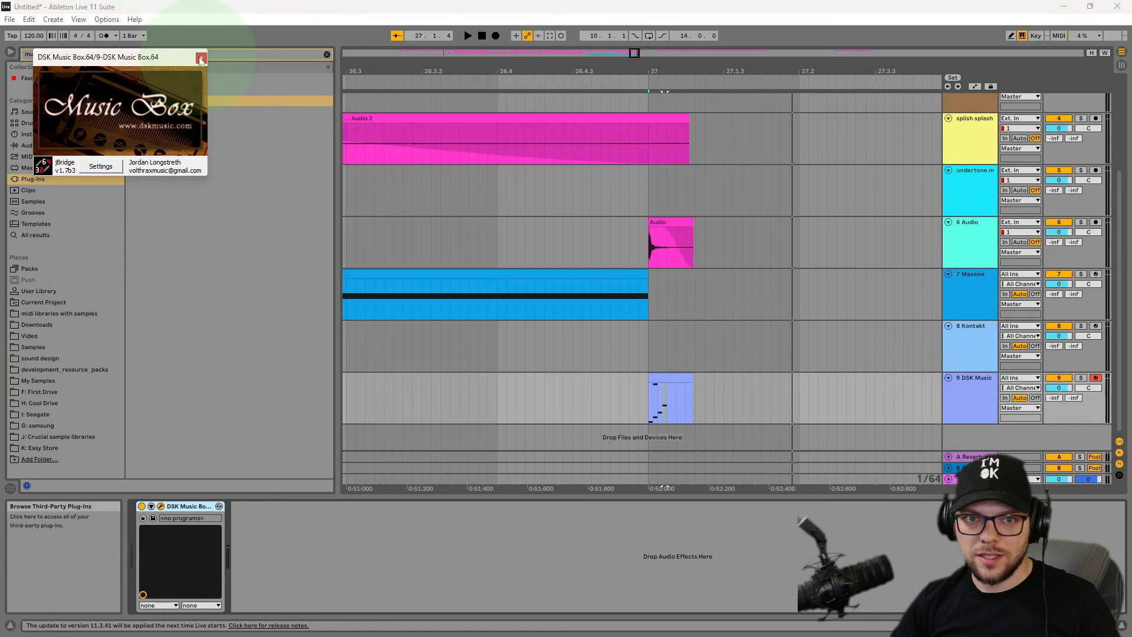
- Add Raum reverb after DSK Music Box by searching the browser for 'rau'
left_click(201, 59)
left_click(327, 54)
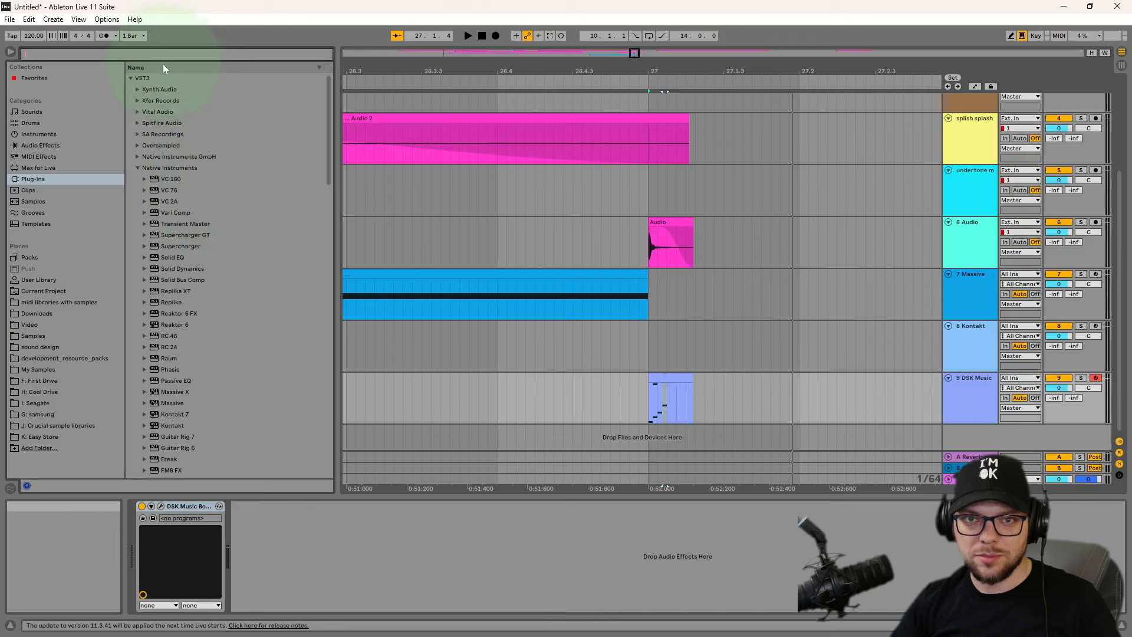
type("rau")
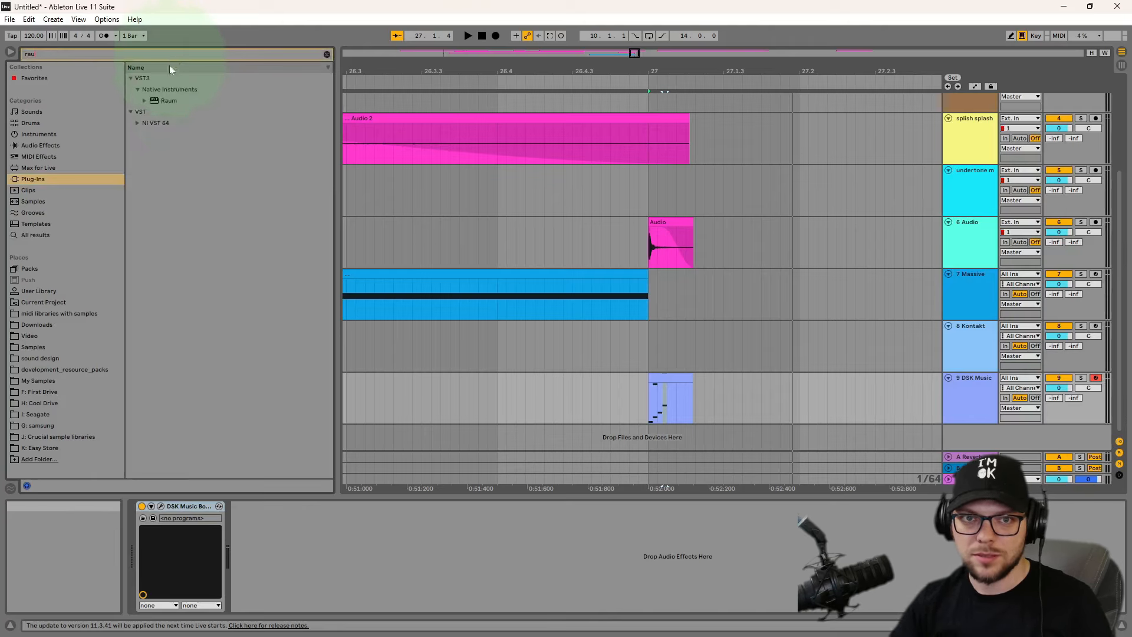
left_click_drag(158, 100, 450, 556)
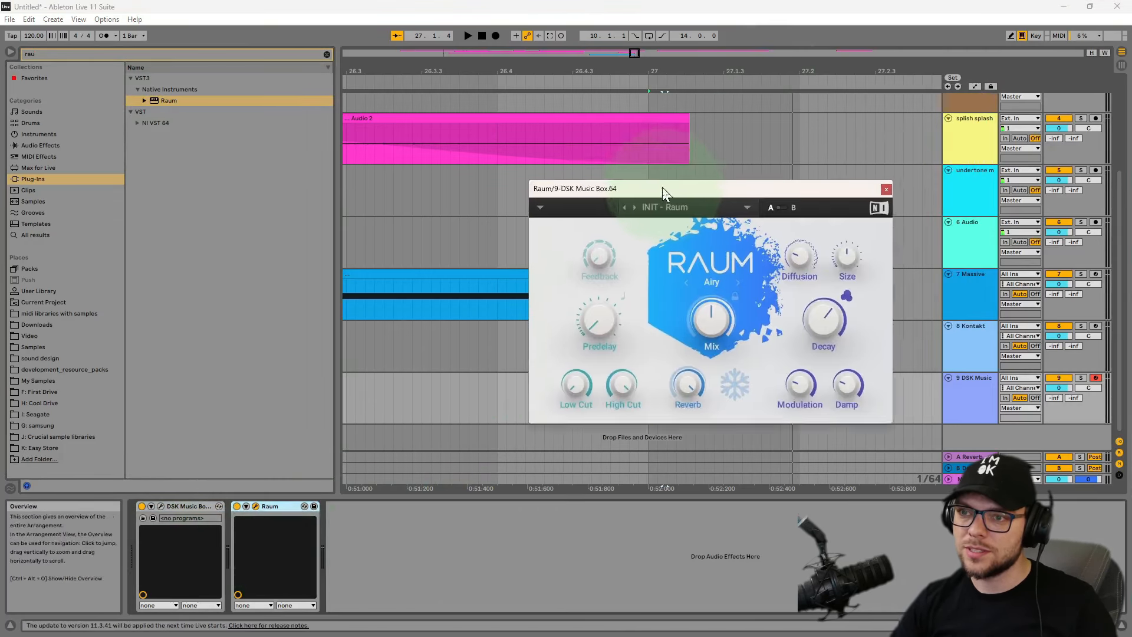
- Set Raum to the Factory Presets Cosmic Keys preset
left_click_drag(663, 186, 582, 212)
left_click(579, 230)
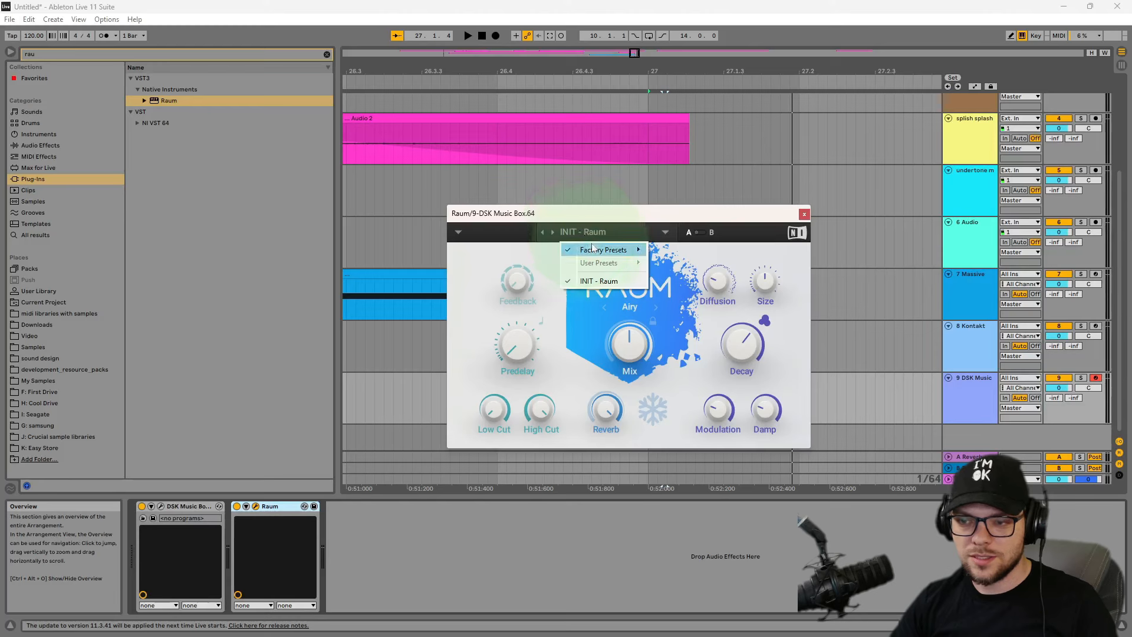
mouse_move(613, 250)
mouse_move(705, 264)
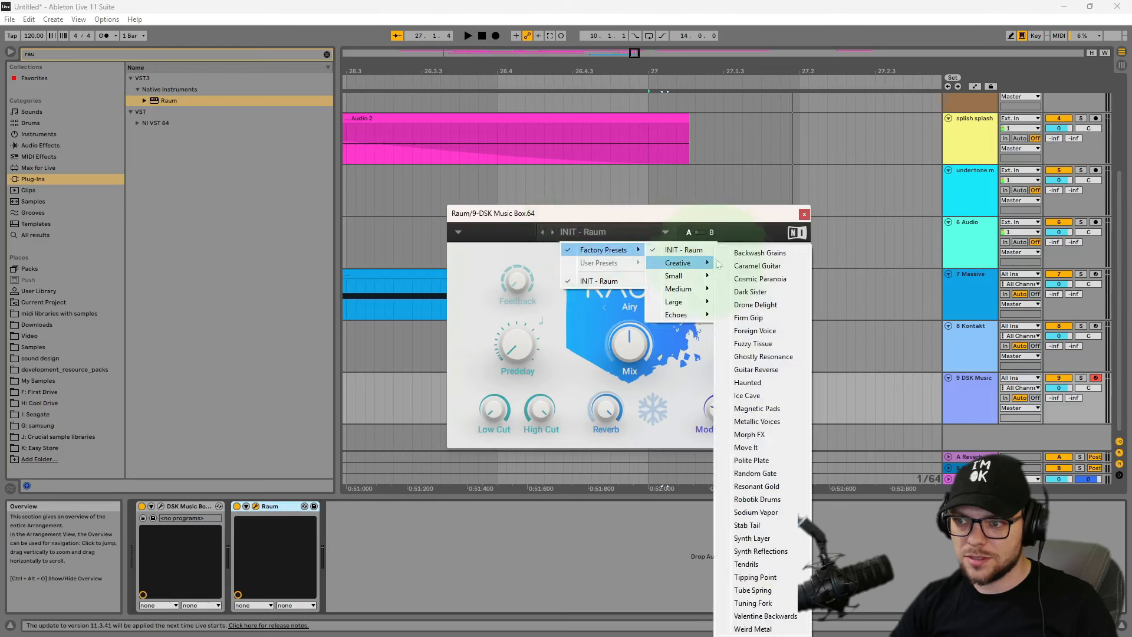
mouse_move(697, 290)
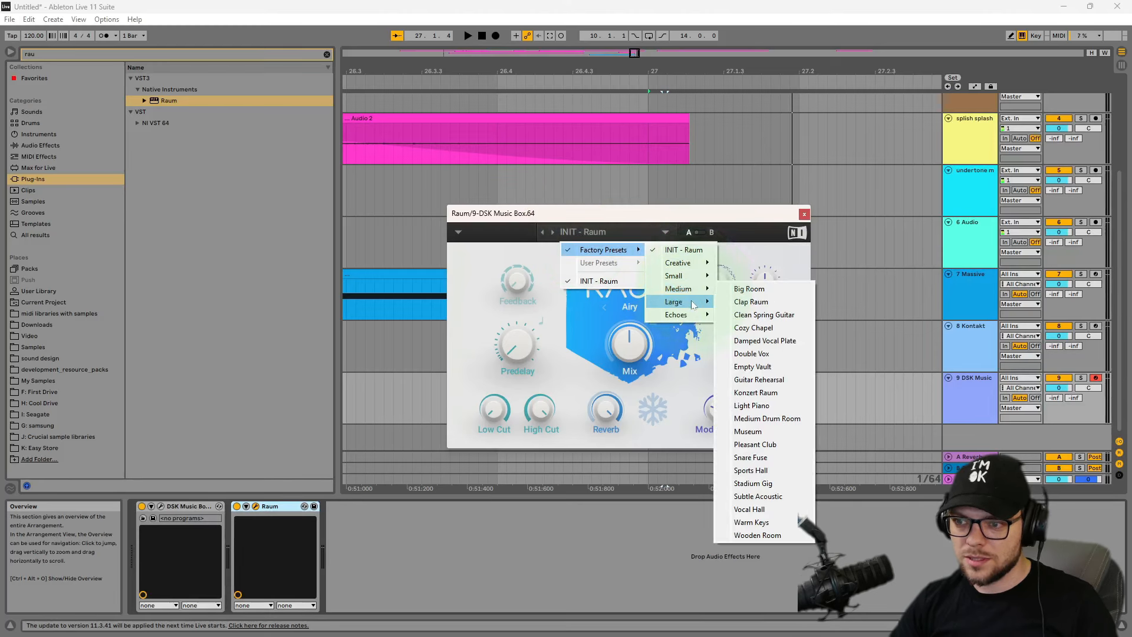
left_click(751, 342)
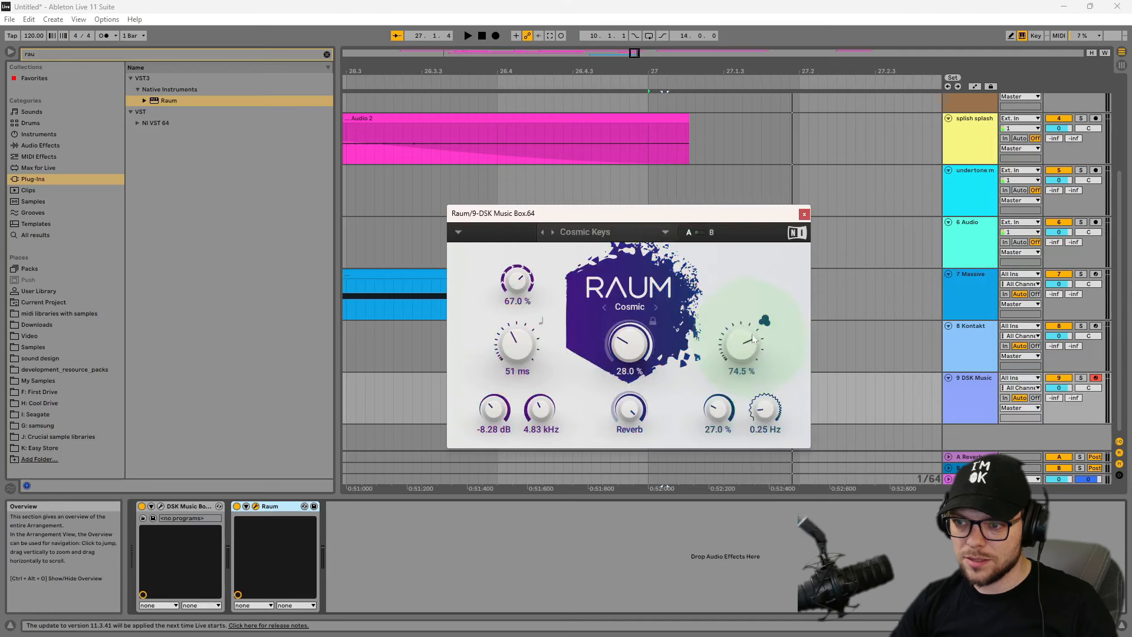
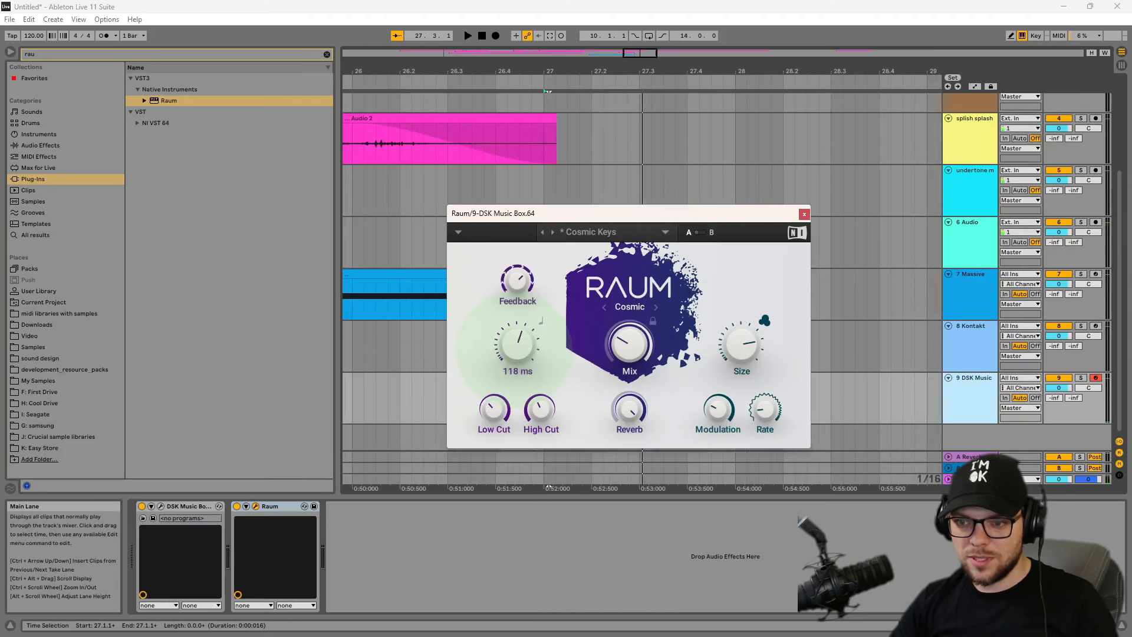
- Audition the DSK Music track with Raum's pre-delay cut from 118 ms to 10 ms
key("space")
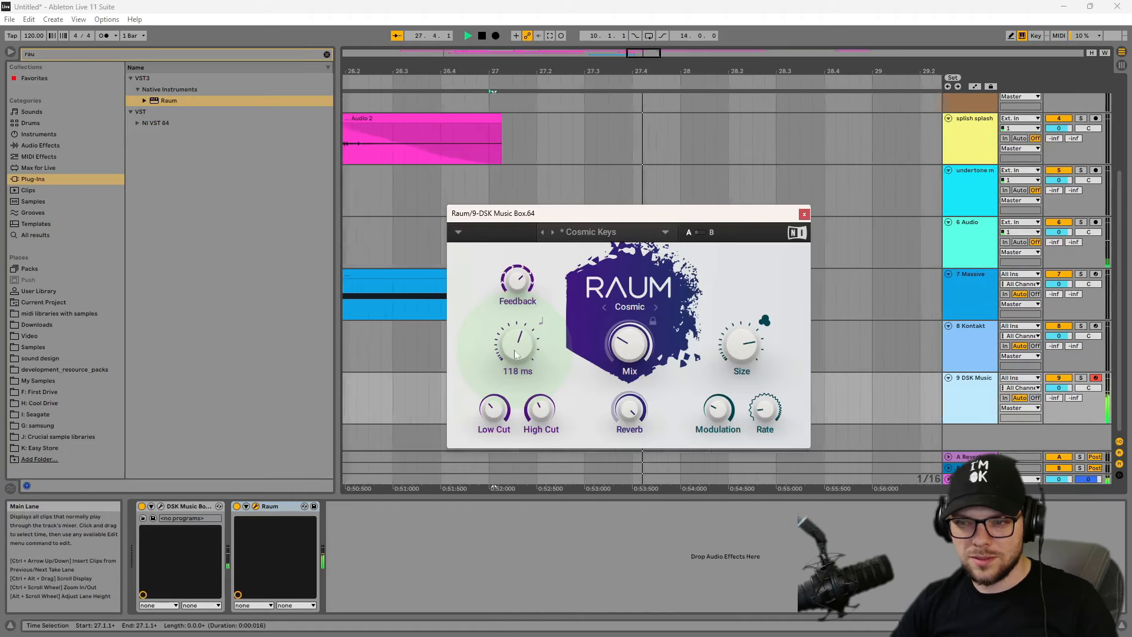
key("space")
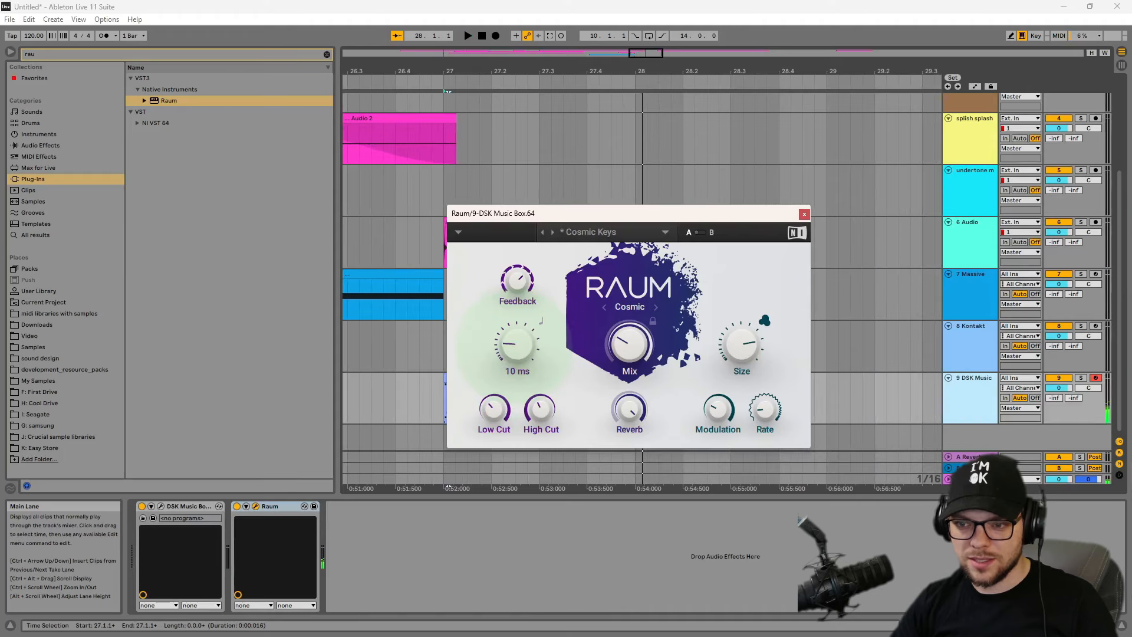
key("space")
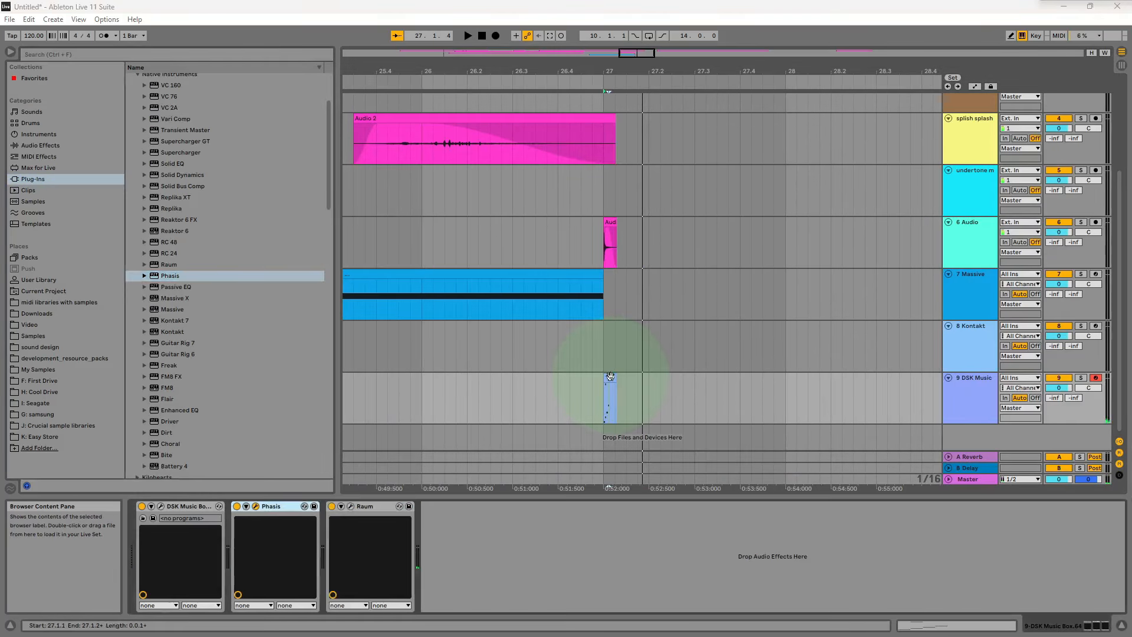
- Delete the stray A5 from the DSK Music clip and raise the remaining four notes an octave
double_click(610, 378)
left_click_drag(633, 496, 622, 266)
scroll(620, 390, "up", 6)
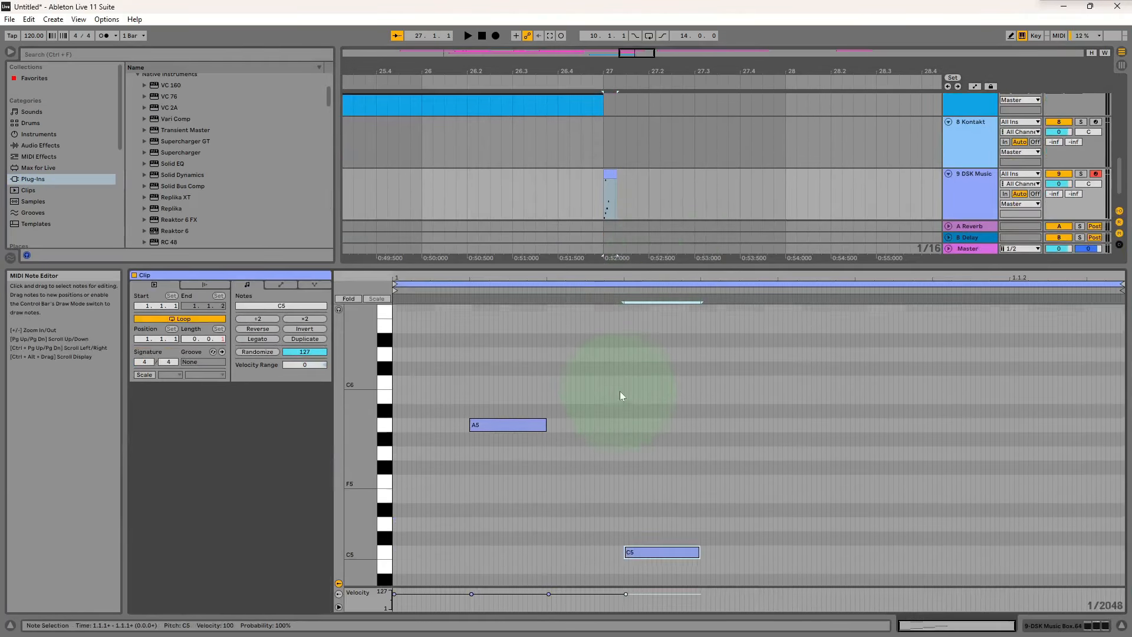
scroll(620, 391, "down", 3)
left_click_drag(581, 390, 518, 321)
key("Delete")
key("space")
key("space")
left_click_drag(680, 425, 444, 564)
key("shift+Up")
- Audition the new F5–G5–A5–C6 run and lower DSK Music's track volume to -6 dB
key("space")
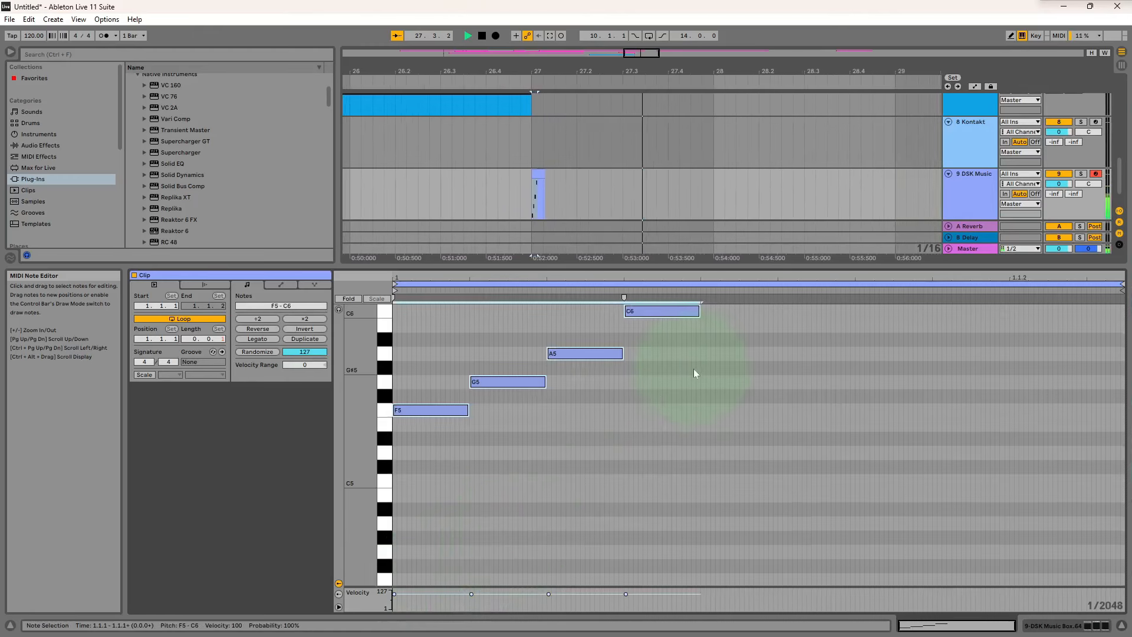
left_click(971, 196)
left_click_drag(954, 266, 945, 494)
key("space")
left_click(973, 392)
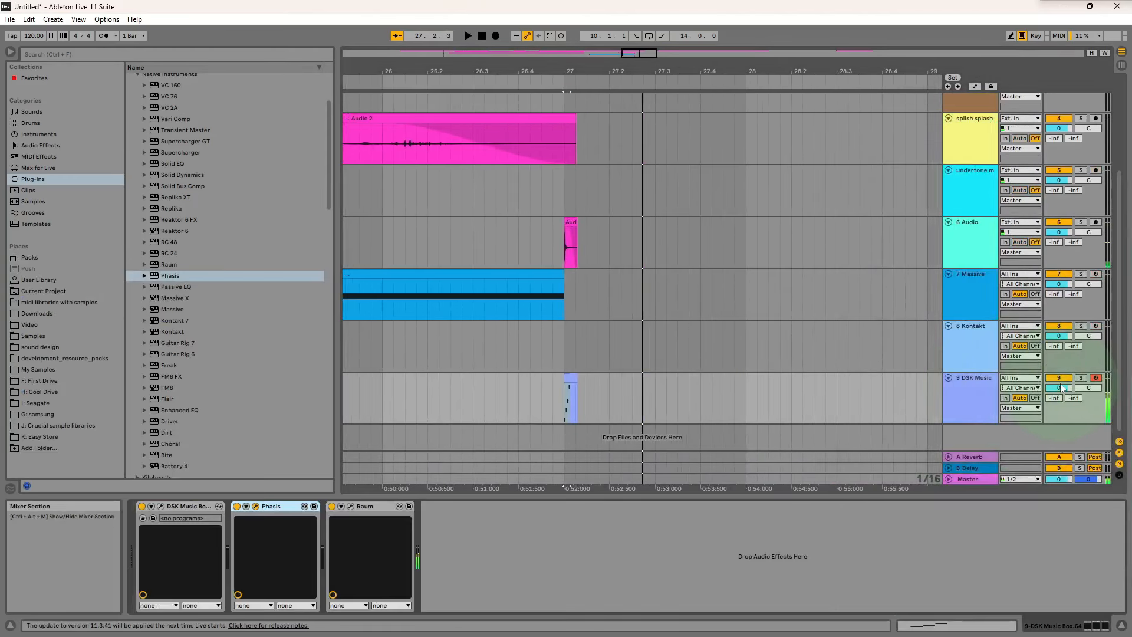
left_click_drag(1060, 391, 1059, 413)
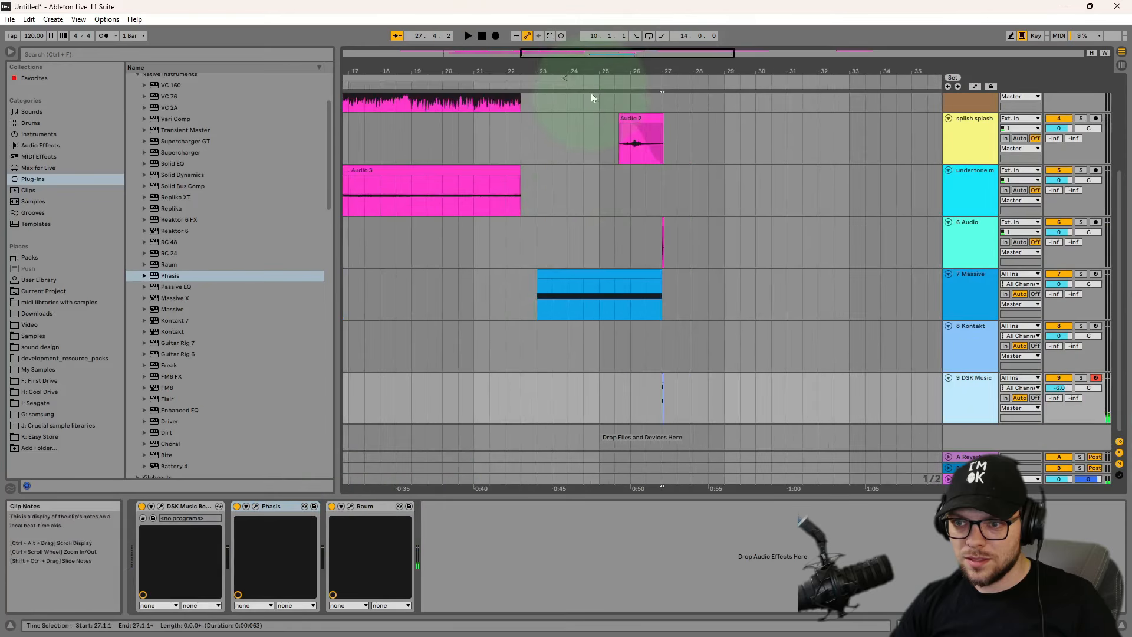
- Copy the Phasis and Raum effects from the DSK Music chain
left_click_drag(590, 71, 604, 73)
left_click(342, 509)
left_click(274, 506, "shift")
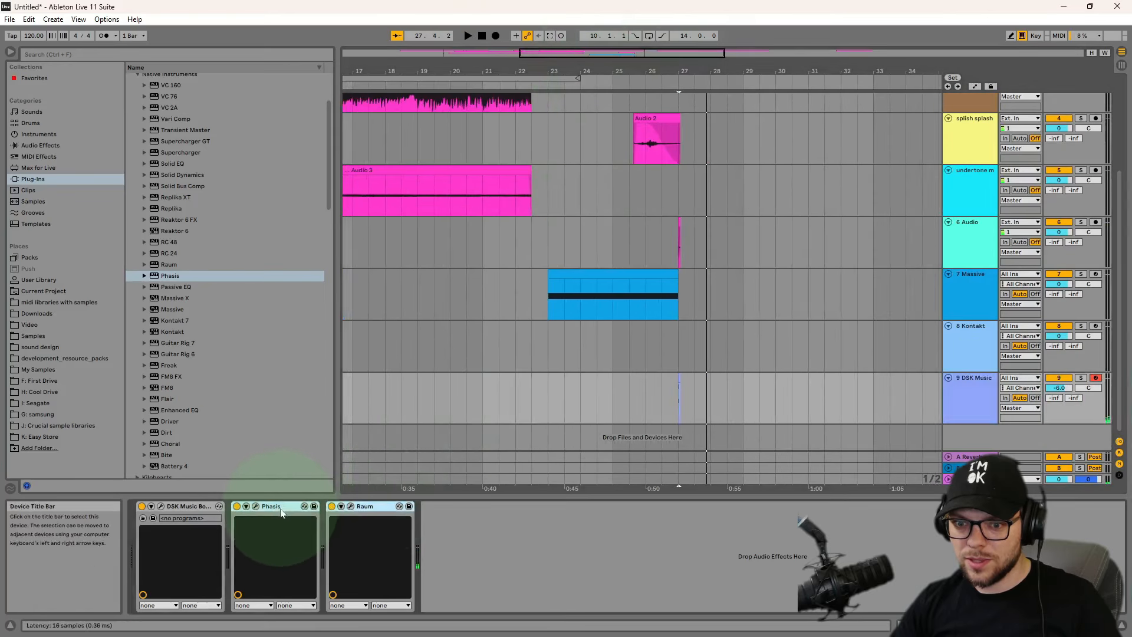
right_click(274, 506)
left_click(292, 522)
- Solo the Massive track and paste Phasis and Raum after its synth
left_click(983, 287)
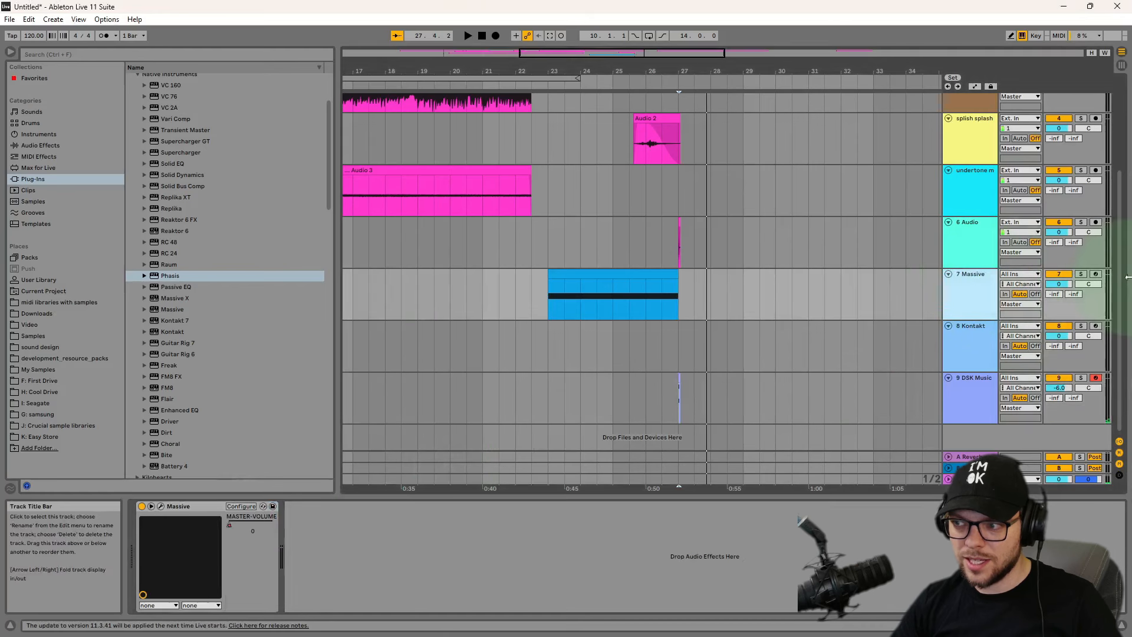
left_click(1080, 274)
left_click(616, 276)
key("space")
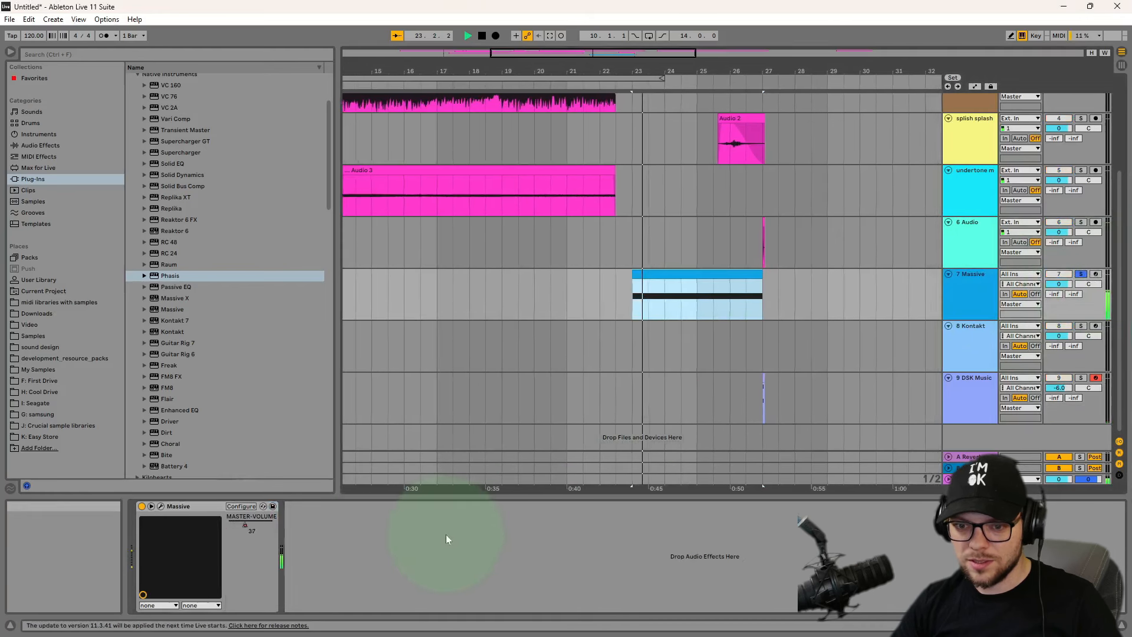
left_click(445, 535)
key("ctrl+v")
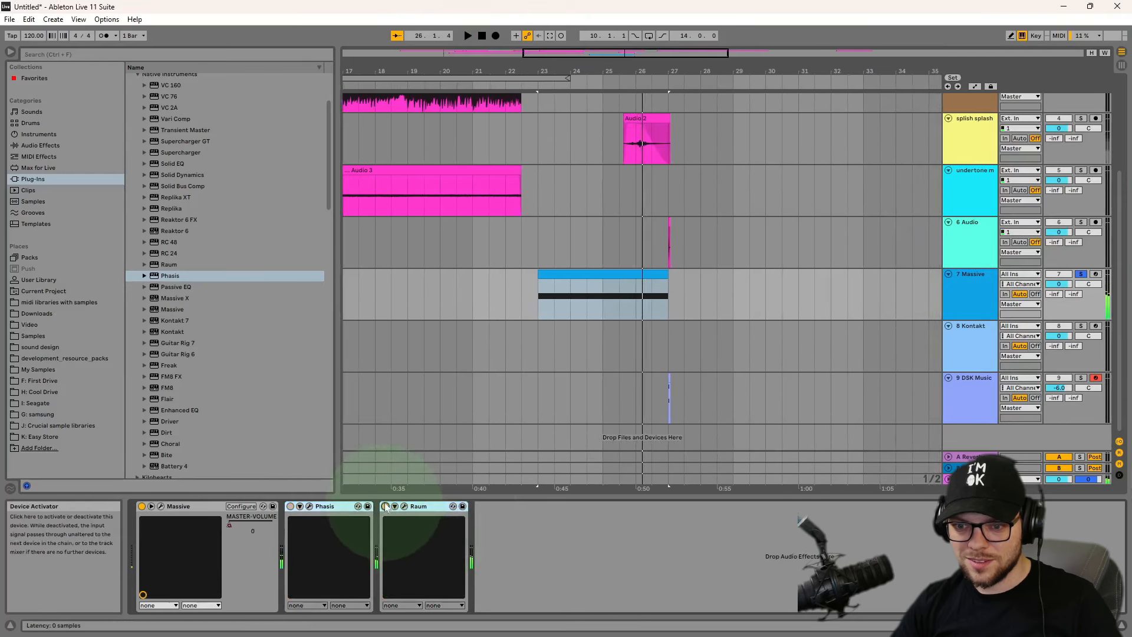
- Remove Raum from the Massive chain, keeping only Phasis, and replay the part
key("space")
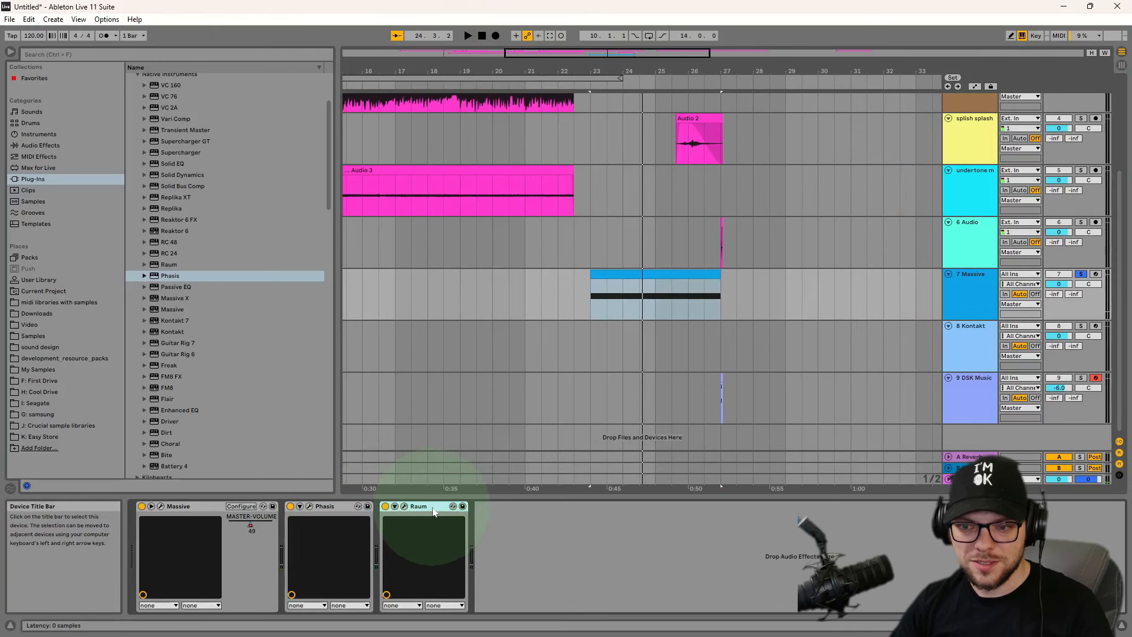
key("Delete")
key("space")
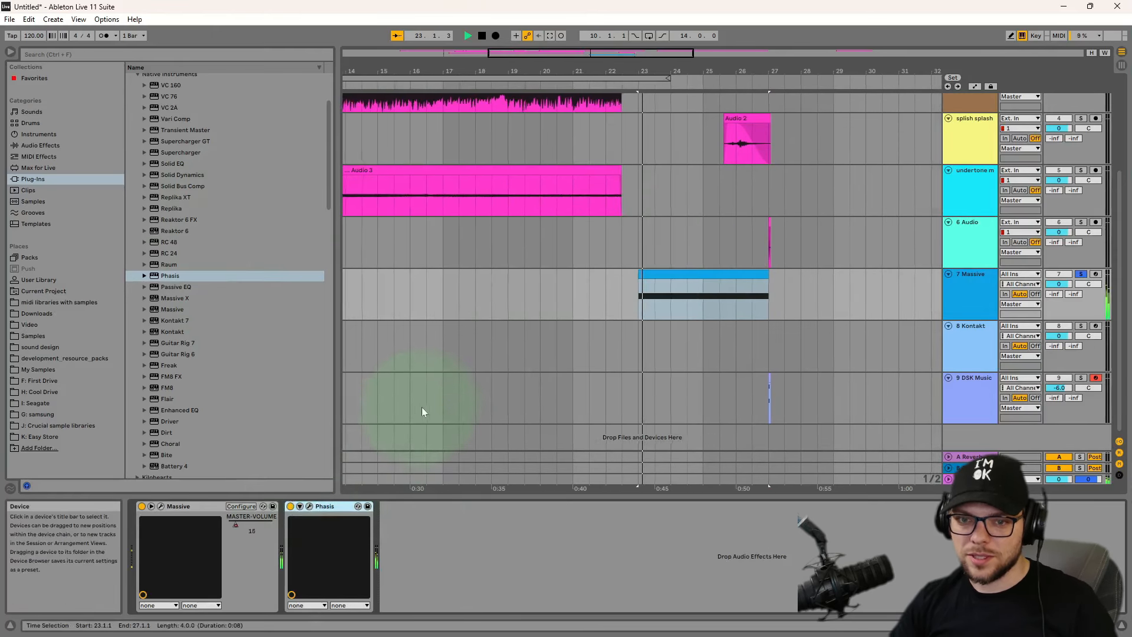
left_click_drag(628, 71, 624, 72)
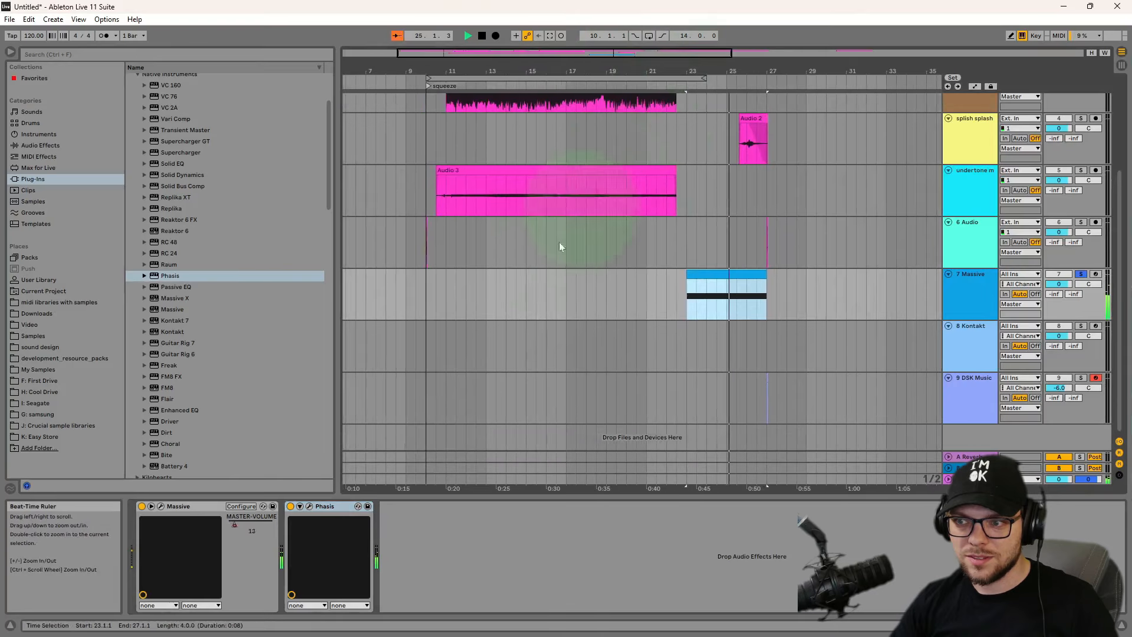
- Switch off the Phasis effect on the Massive track
left_click(291, 507)
key("space")
left_click_drag(441, 71, 442, 107)
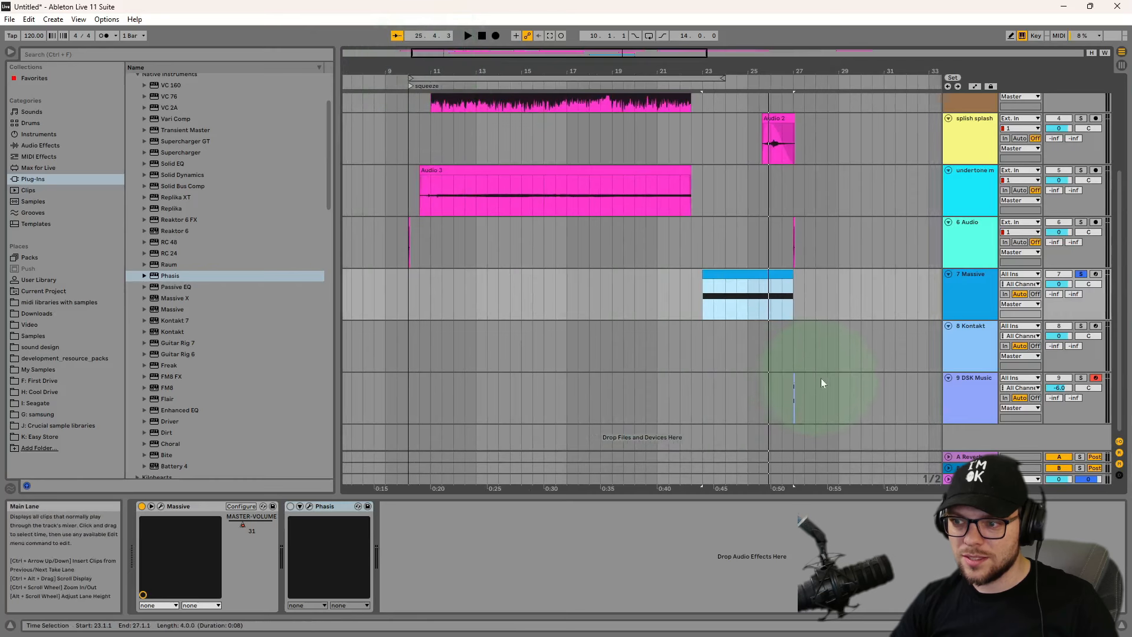
- Solo the DSK Music track and play it from bar 10
left_click(789, 383)
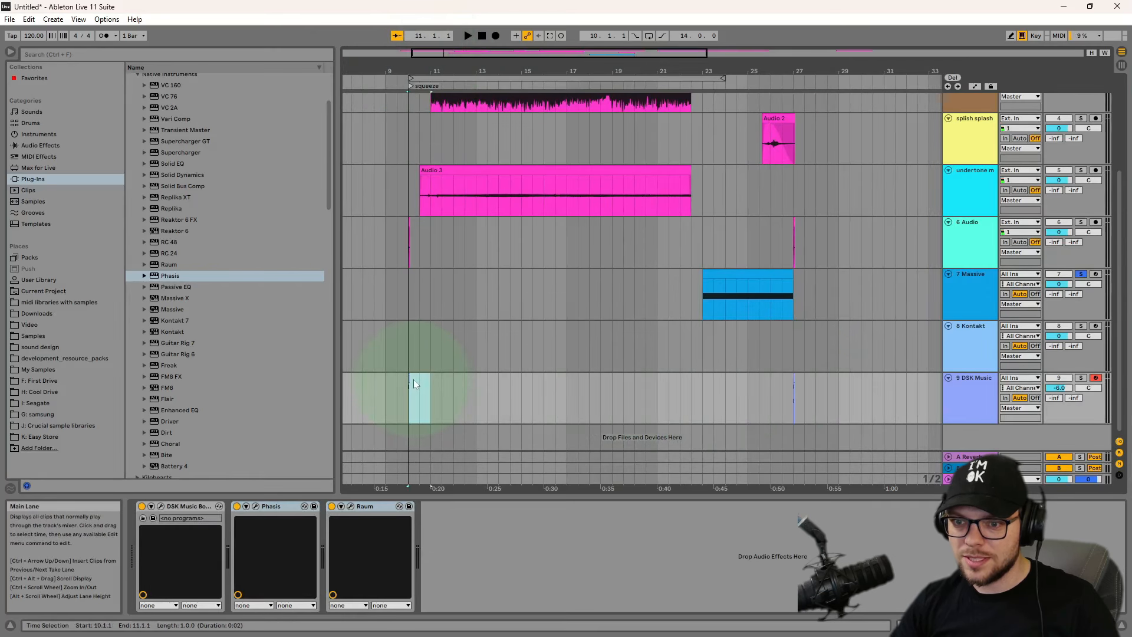
left_click_drag(404, 71, 1116, 350)
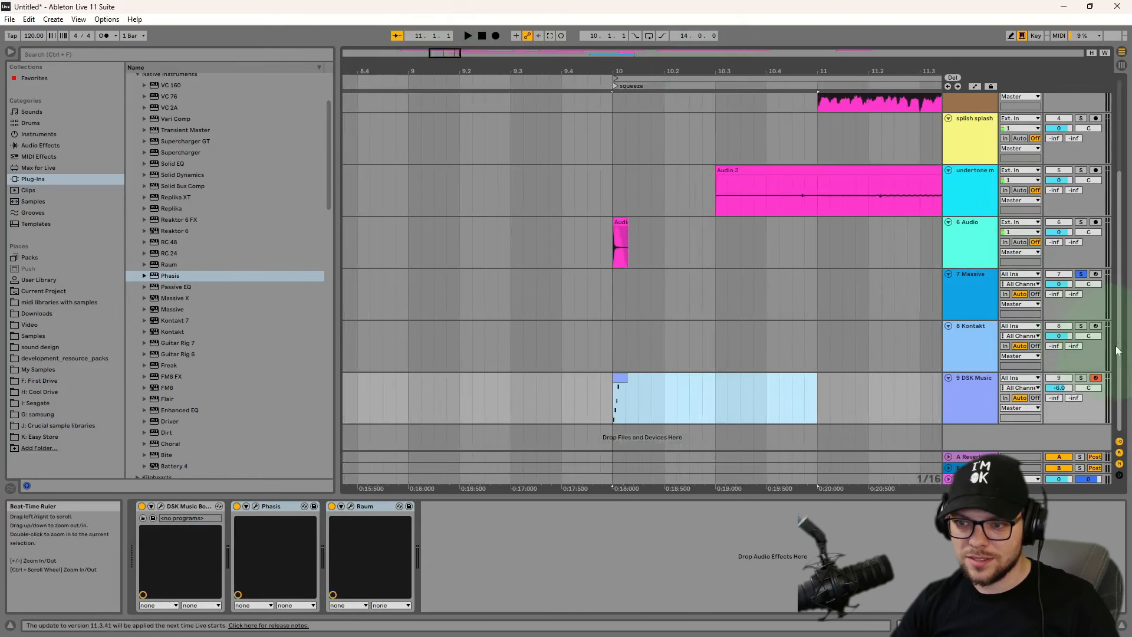
key("space")
left_click(1080, 378)
key("space")
key("space")
key("space")
- Invert the bar-10 clip's F5, G5, A5, C6 notes into a falling run
left_click(597, 381)
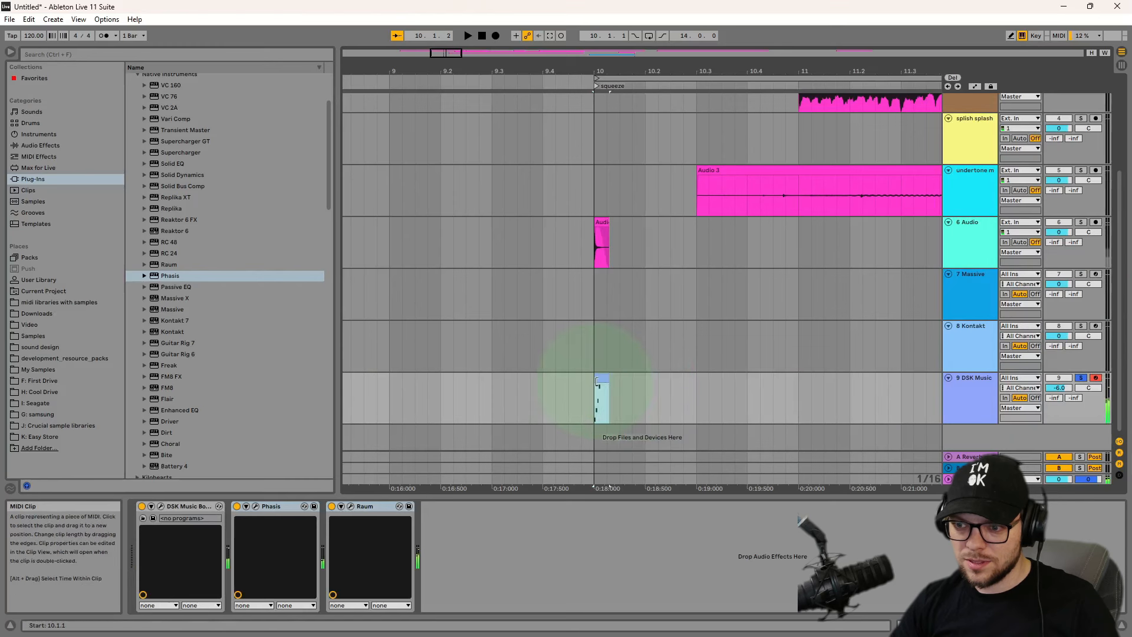
double_click(596, 381)
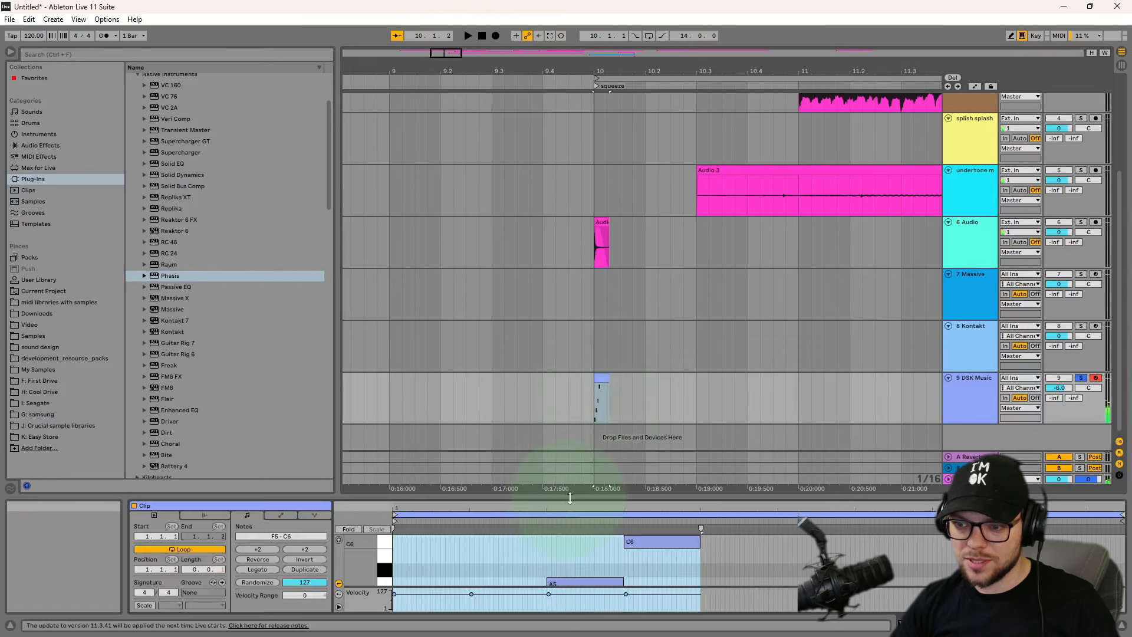
left_click_drag(570, 499, 600, 325)
left_click_drag(675, 514, 454, 365)
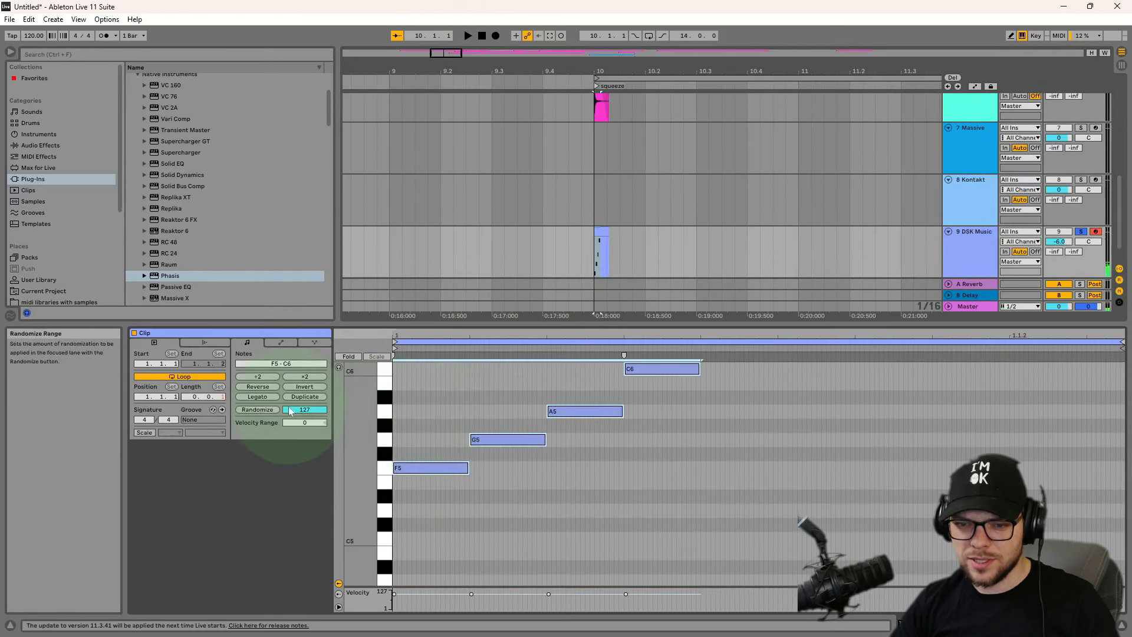
left_click(304, 389)
key("space")
- Show automation lanes for DSK Music's track volume
mouse_move(671, 70)
left_mouse_down()
mouse_move(669, 59)
mouse_move(658, 70)
left_mouse_up()
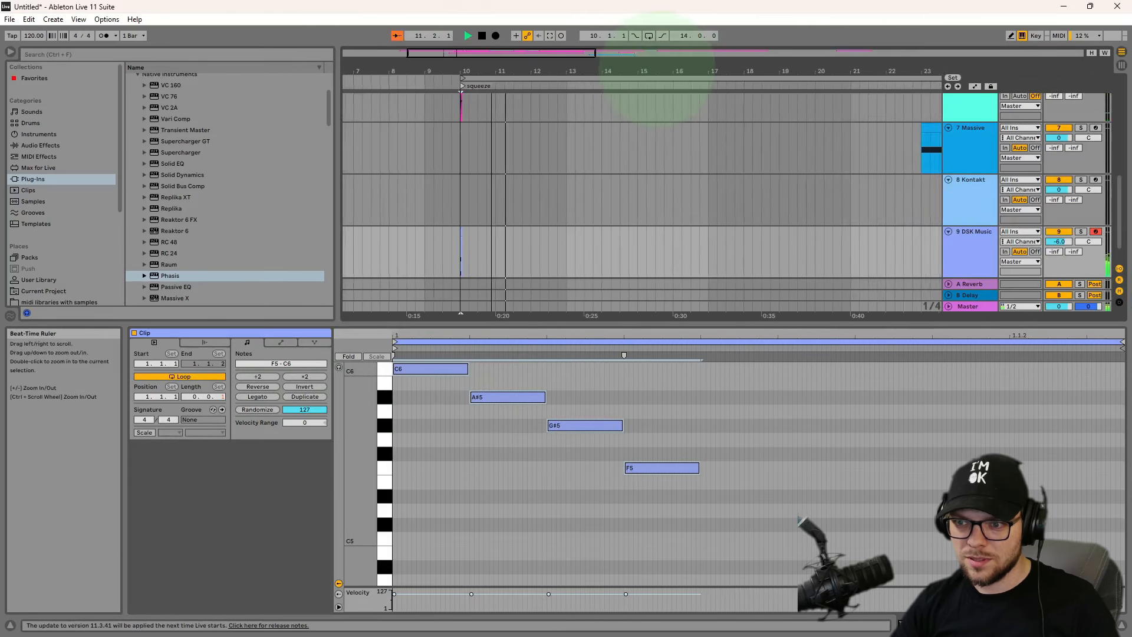
left_click(970, 248)
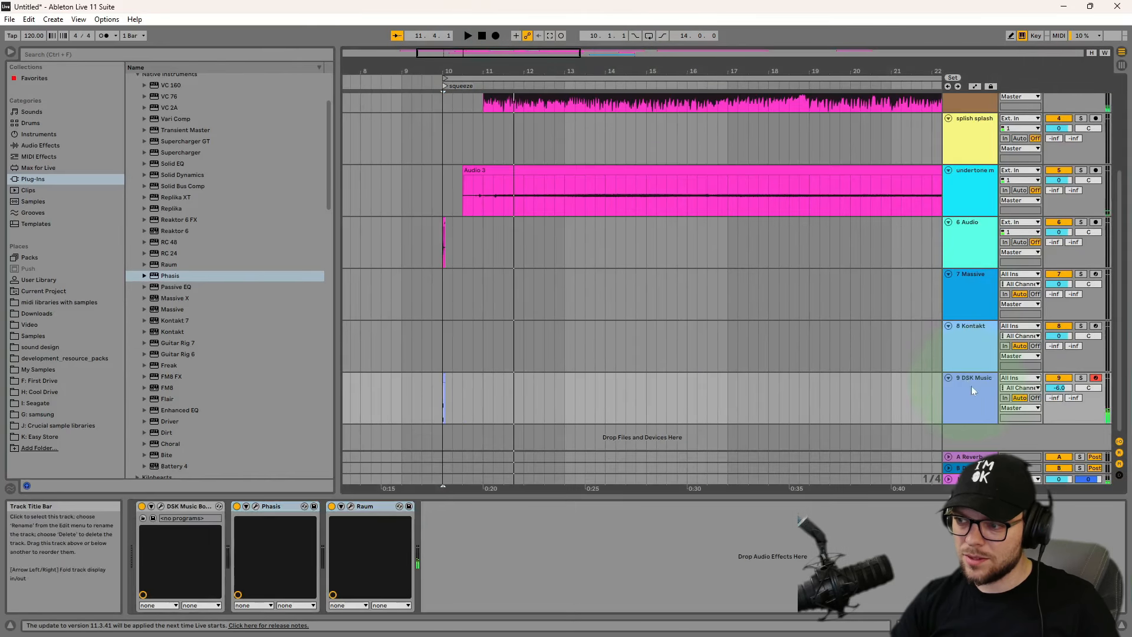
right_click(1029, 395)
left_click(993, 393)
left_click_drag(442, 82, 522, 276)
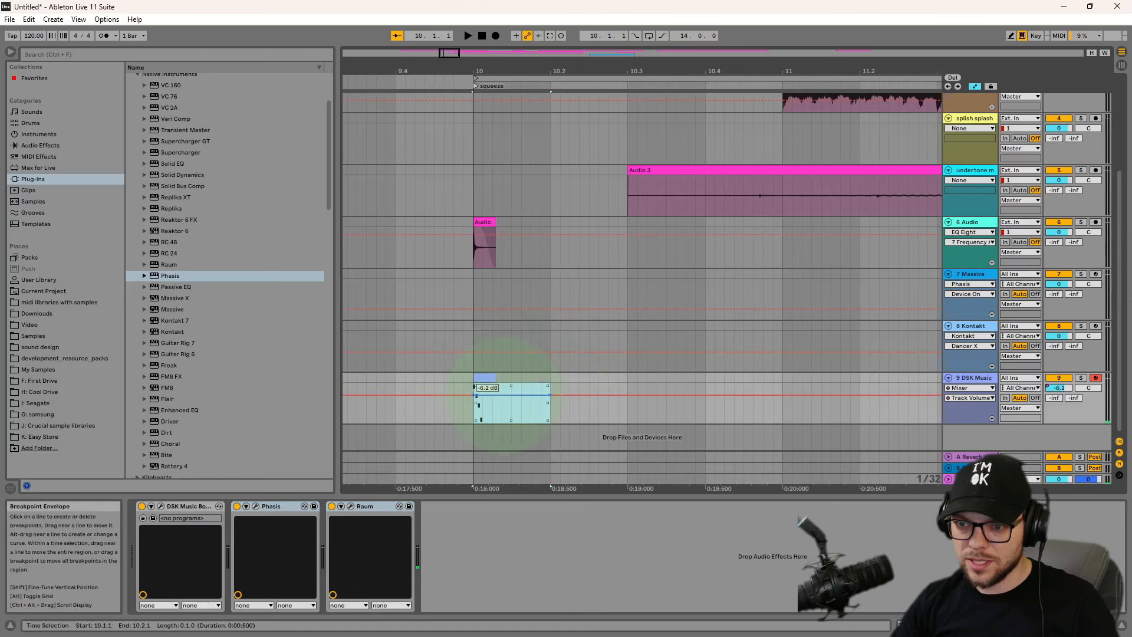
- Automate DSK Music's volume to dip to silence right after the bar-10 hit
left_click(521, 405)
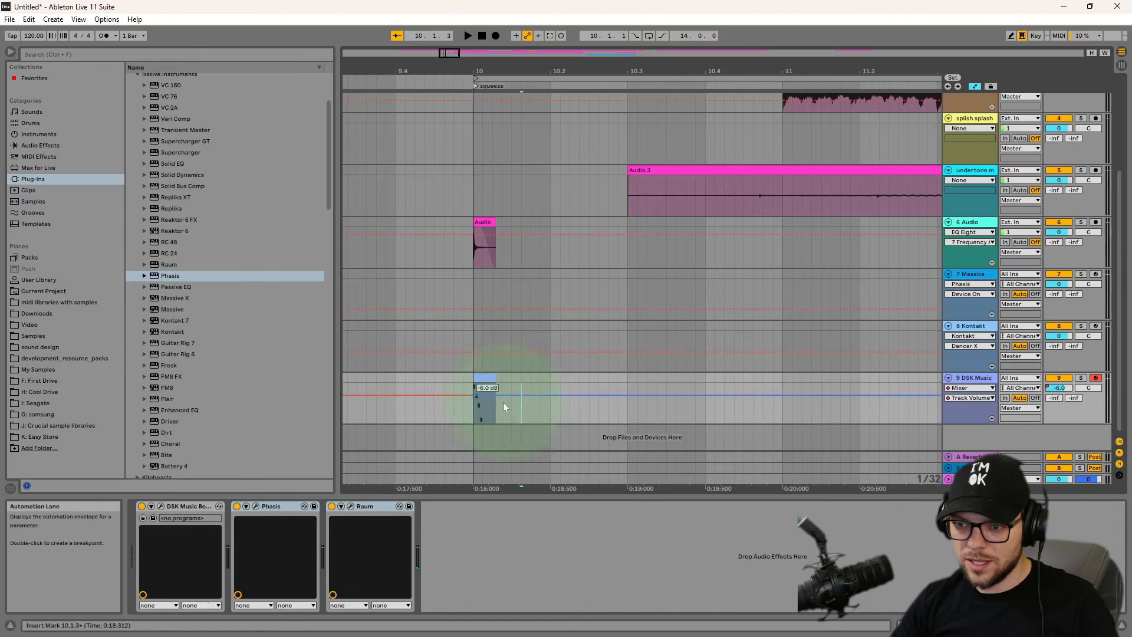
left_click(497, 396)
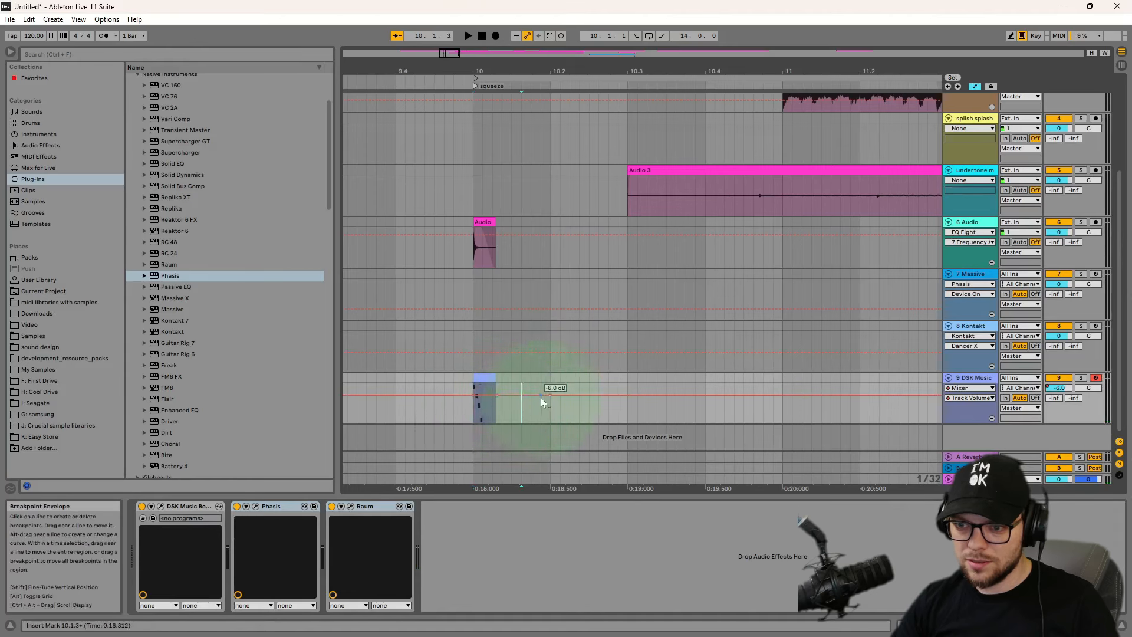
left_click_drag(542, 396, 542, 423)
left_click_drag(503, 404, 487, 396, "alt")
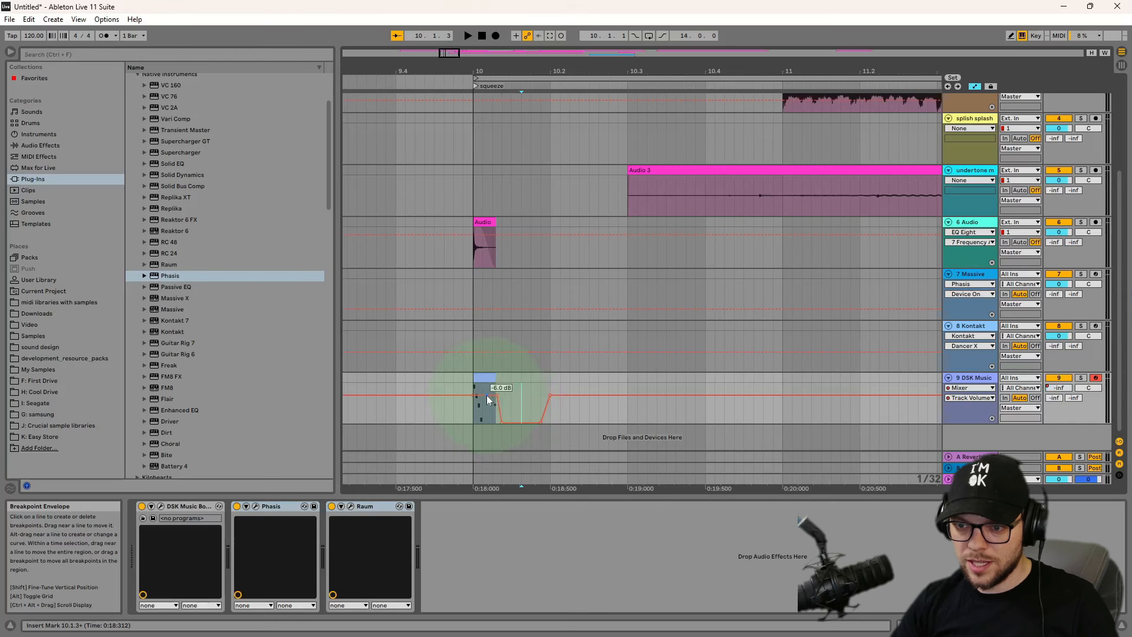
left_click(485, 378)
key("space")
- Paste the same volume dip at bar 27 and play it back
key("space")
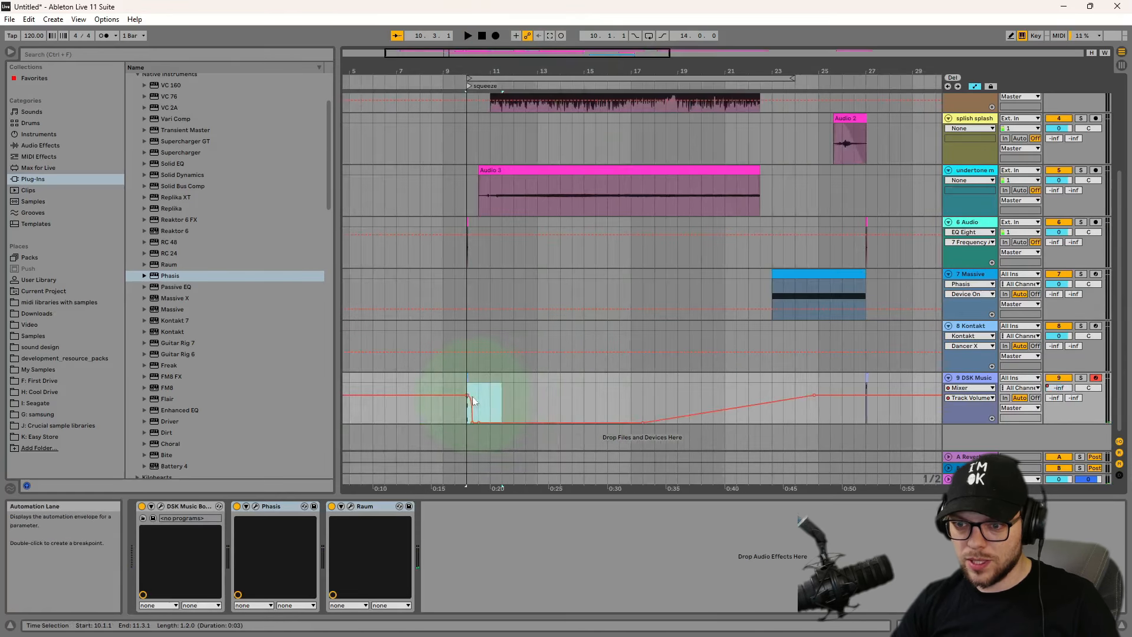
left_click(868, 417)
key("ctrl+v")
key("space")
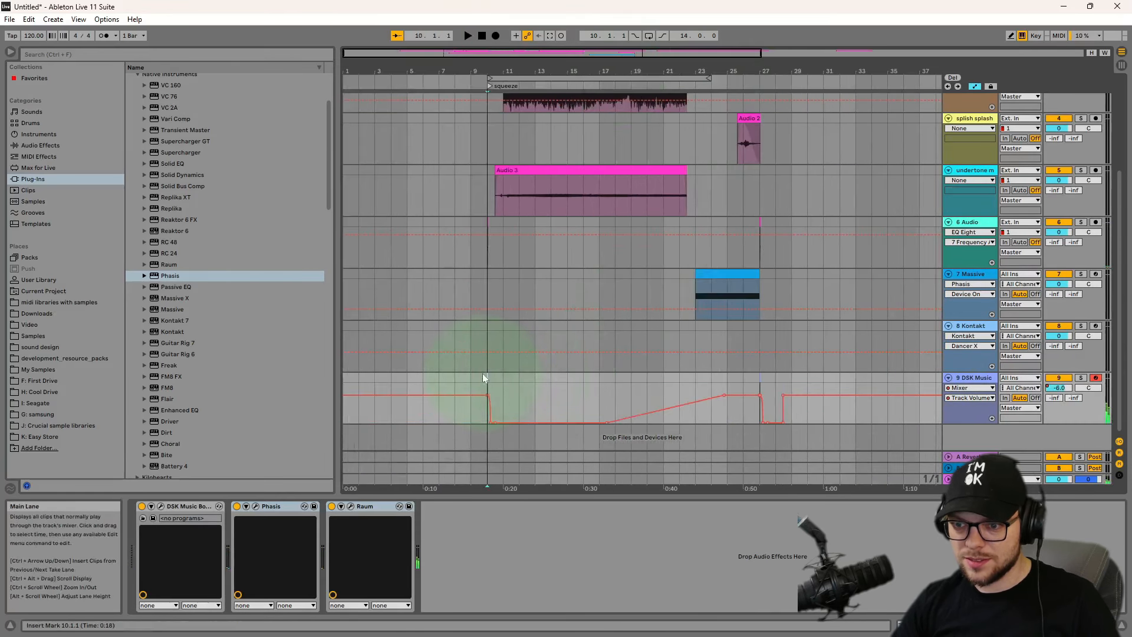
key("space")
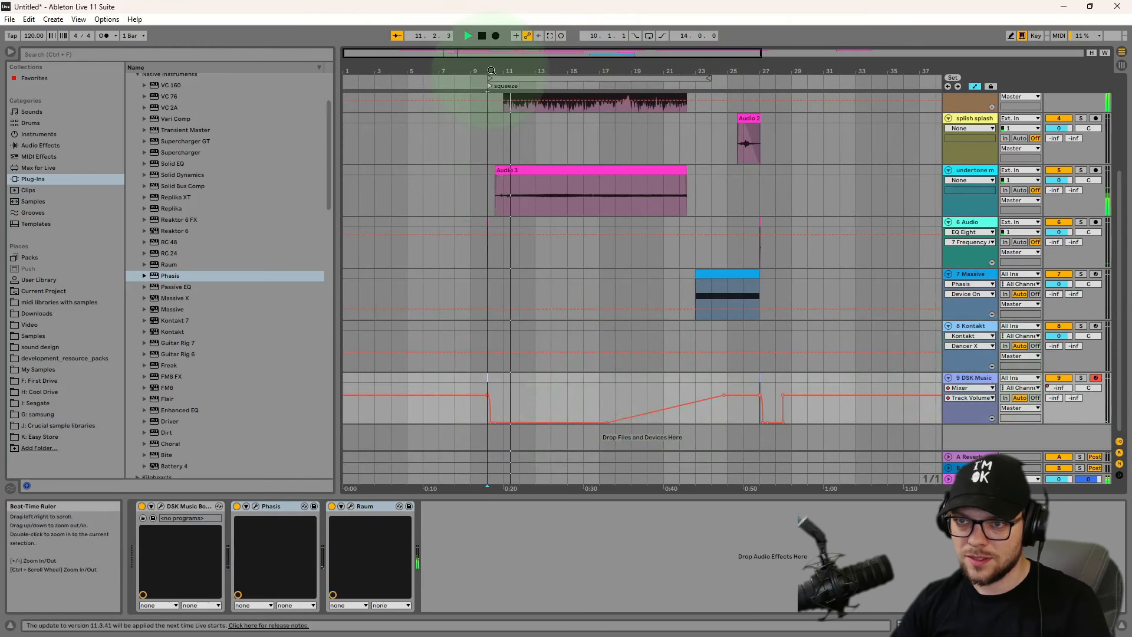
left_click_drag(492, 71, 492, 103)
key("space")
- Lower the four DSK Music squeeze notes by an octave and audition them
double_click(454, 373)
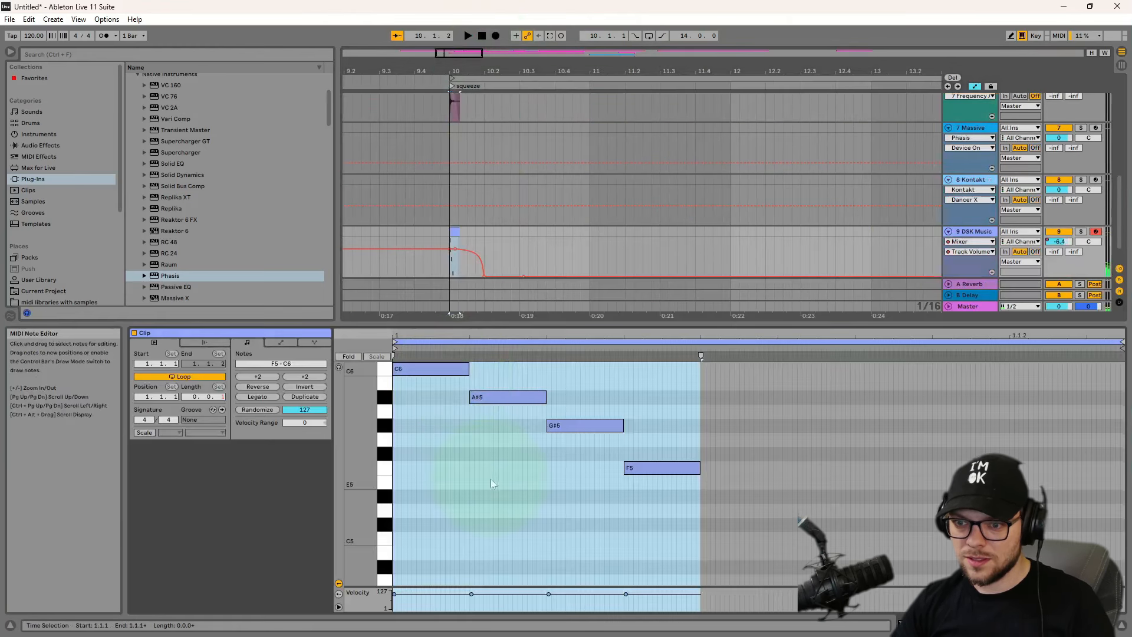
left_click_drag(676, 509, 440, 391)
key("shift+Down")
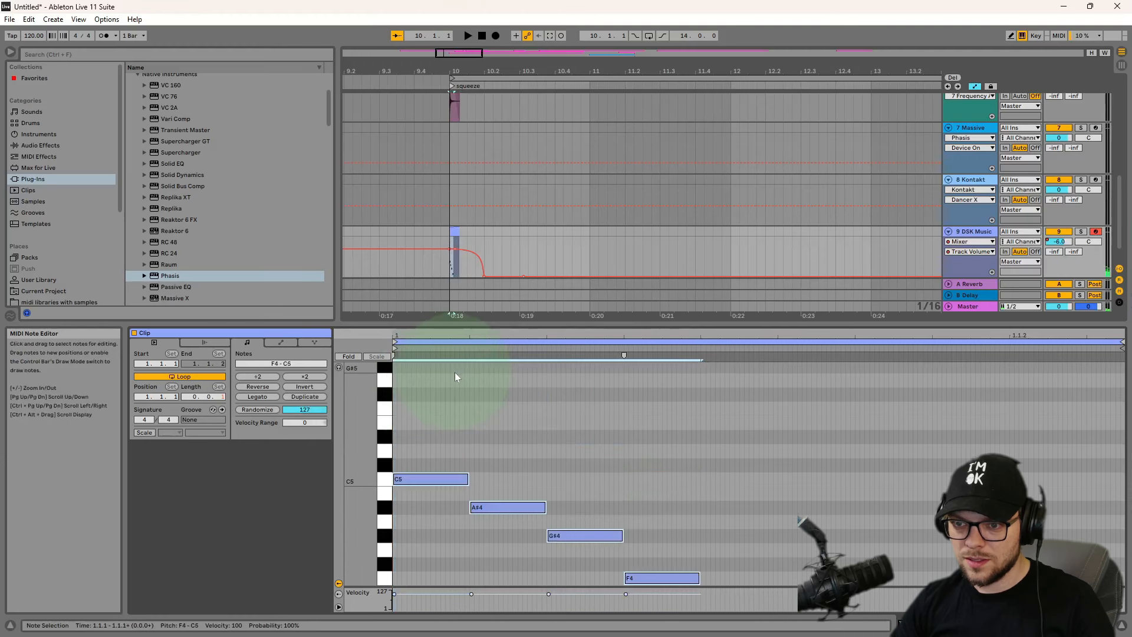
key("space")
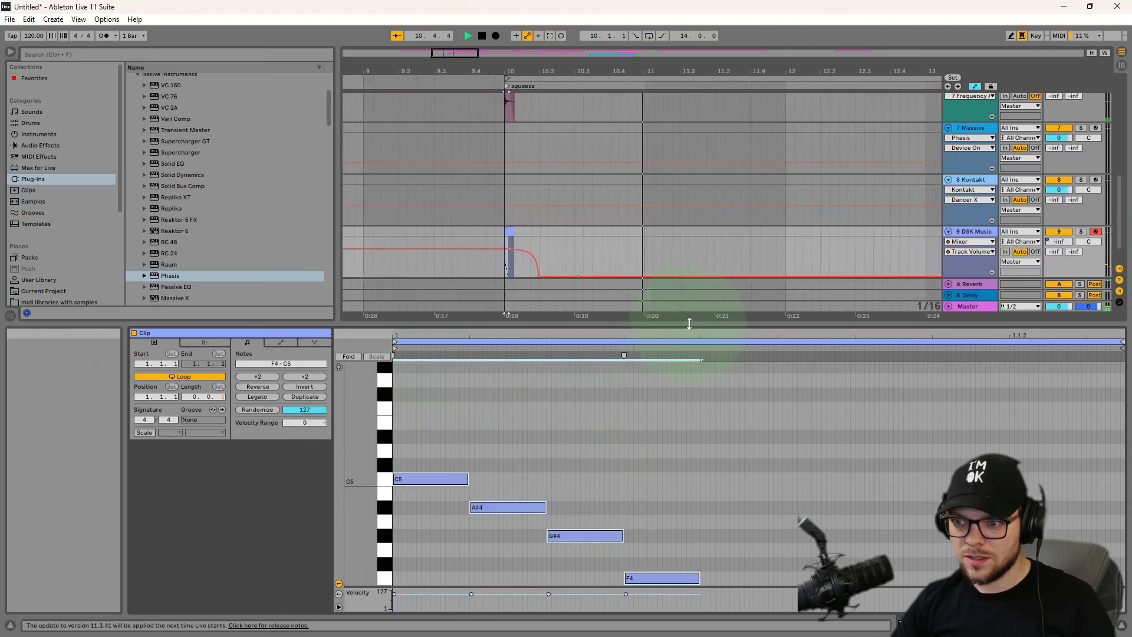
left_click_drag(687, 324, 684, 497)
scroll(626, 330, "up", 2)
key("space")
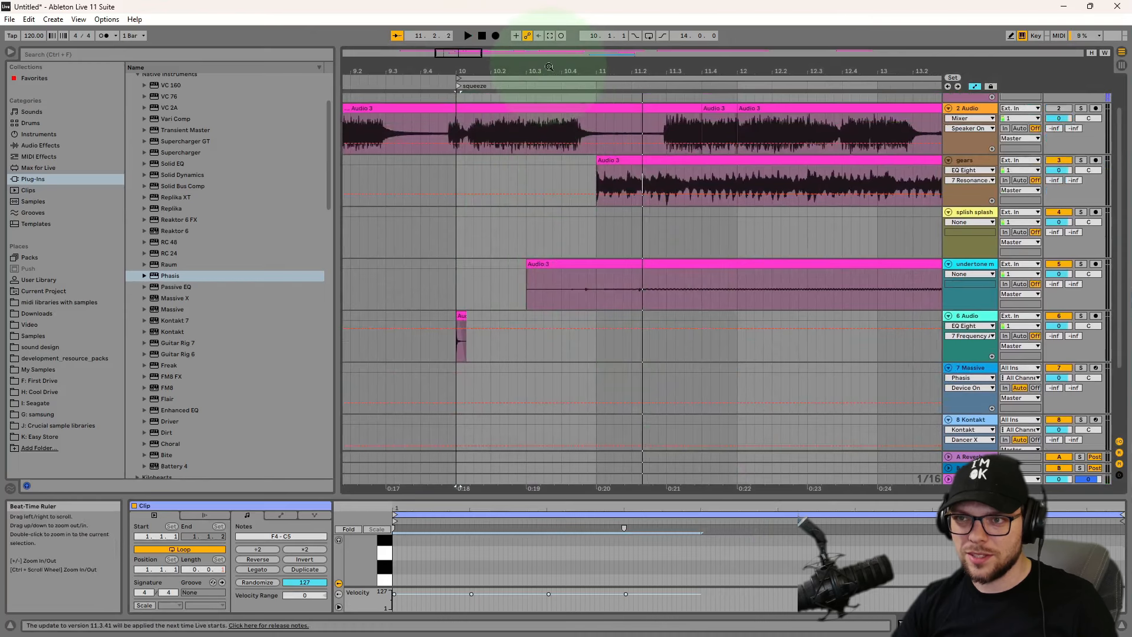
- Zoom out across the arrangement and check the 8 Kontakt track's options
left_click_drag(549, 67, 547, 42)
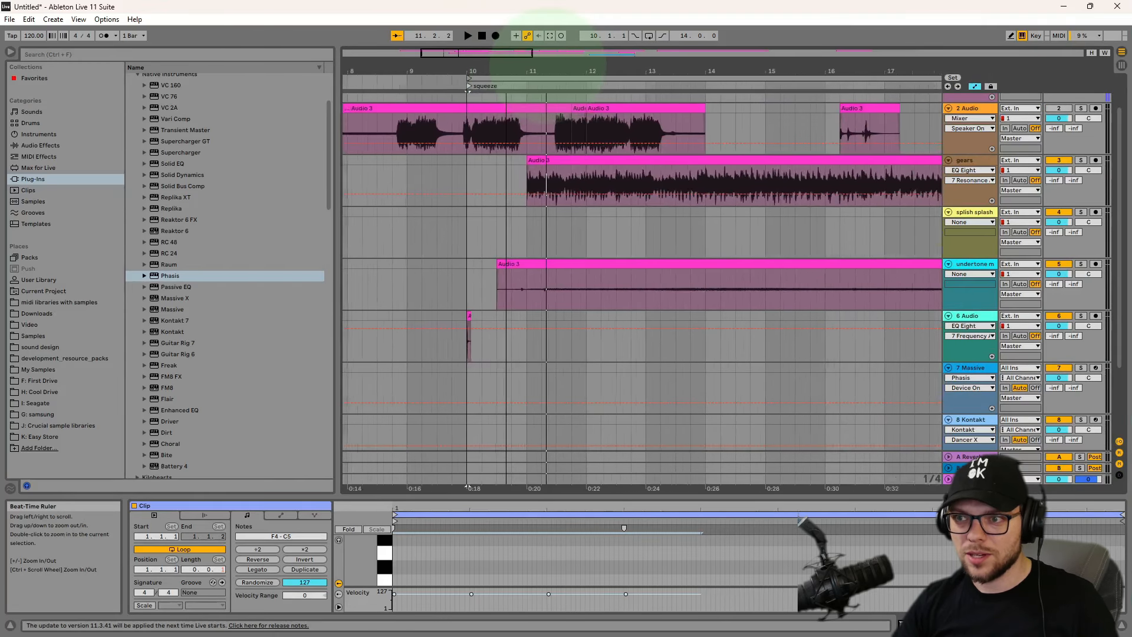
left_click_drag(547, 65, 566, 38)
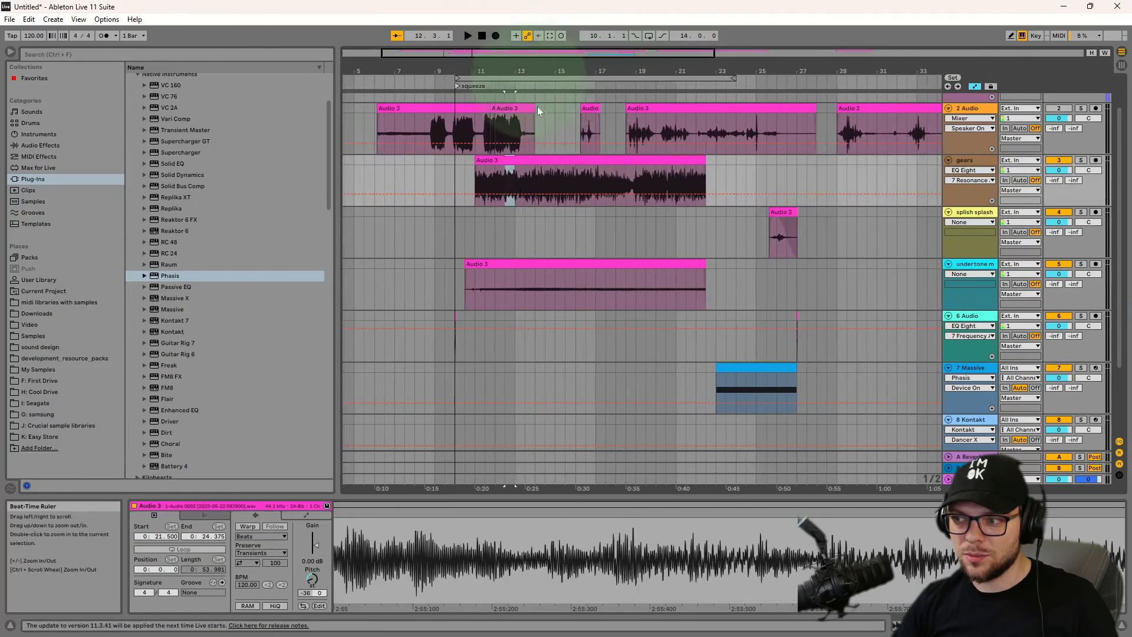
scroll(675, 290, "down", 3)
left_click(968, 330)
right_click(970, 329)
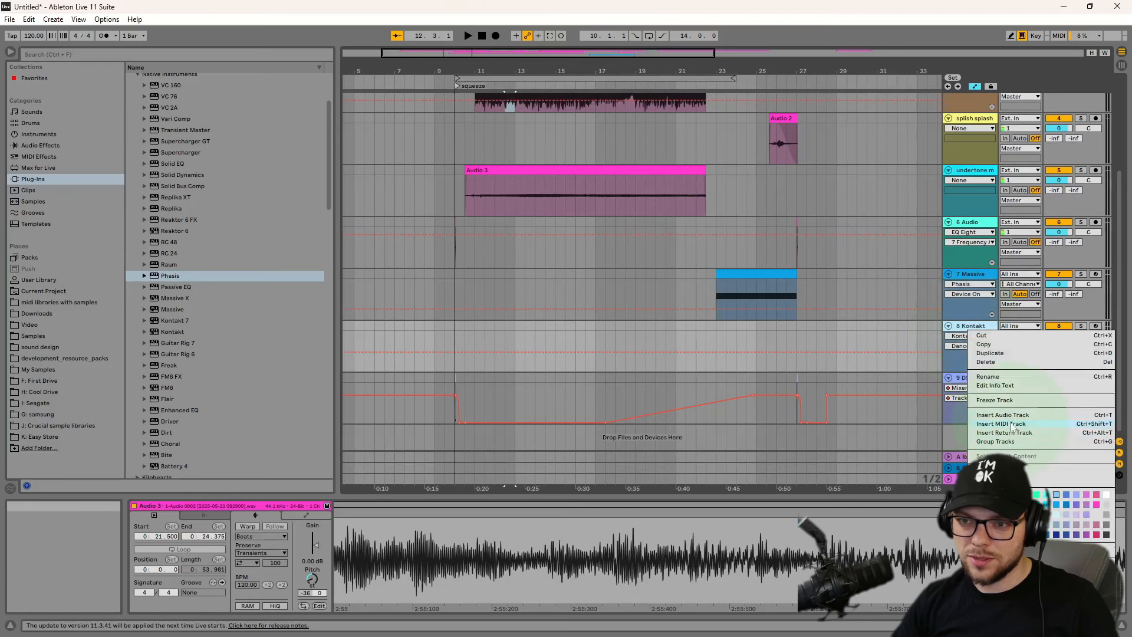
left_click(581, 228)
- Paste a short piece of the undertone recording at bar 10
left_click(696, 182)
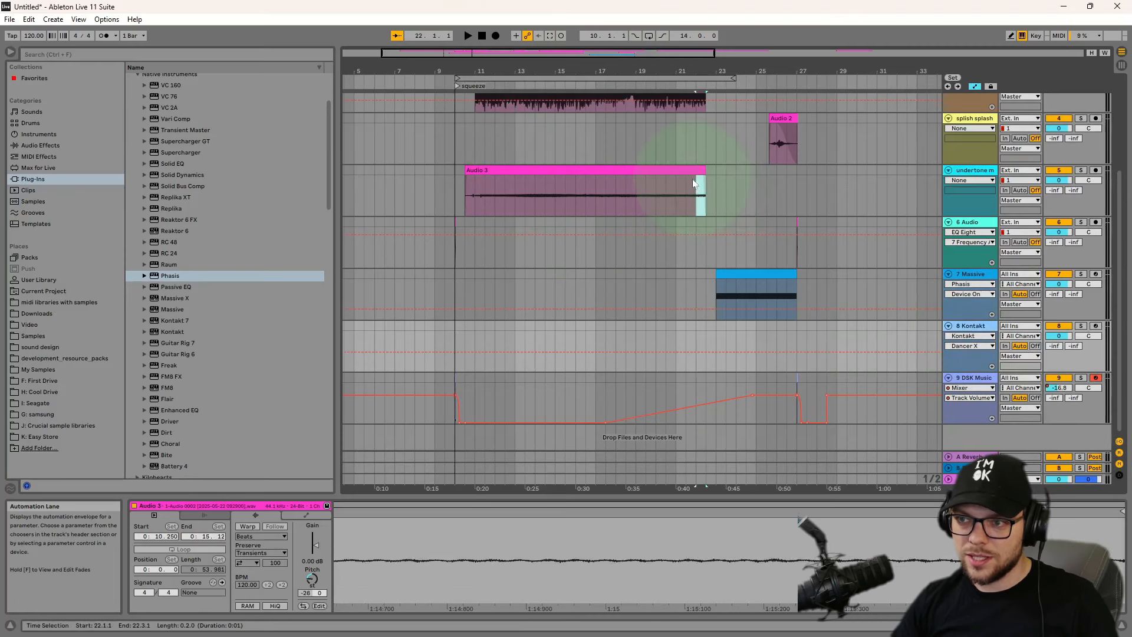
left_click_drag(450, 67, 465, 165)
left_click(482, 177)
key("ctrl+v")
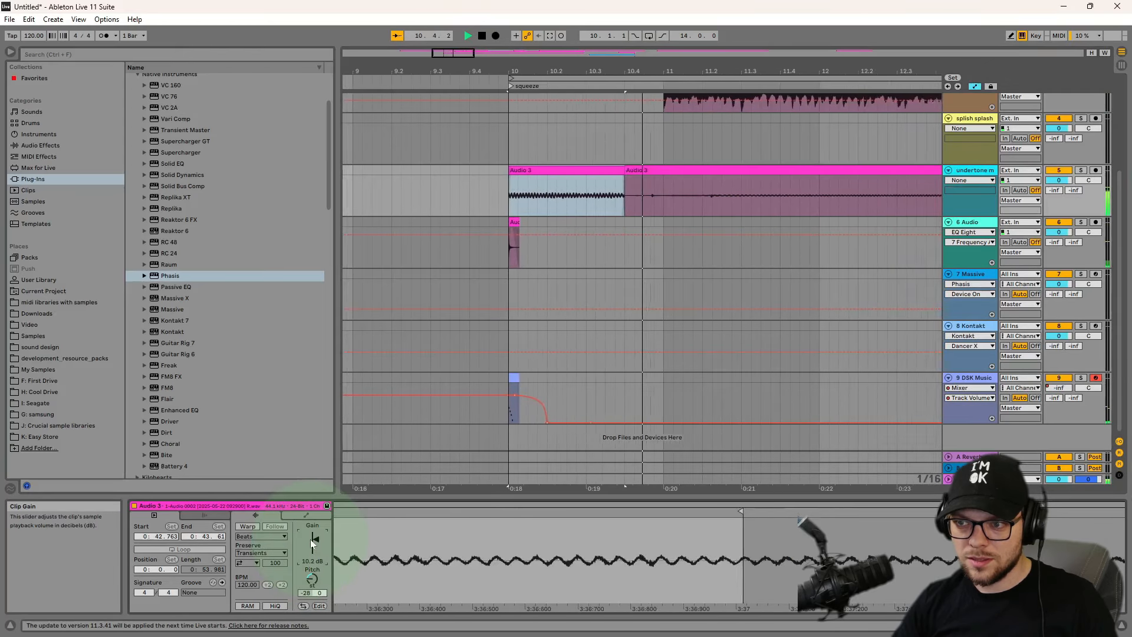
key("space")
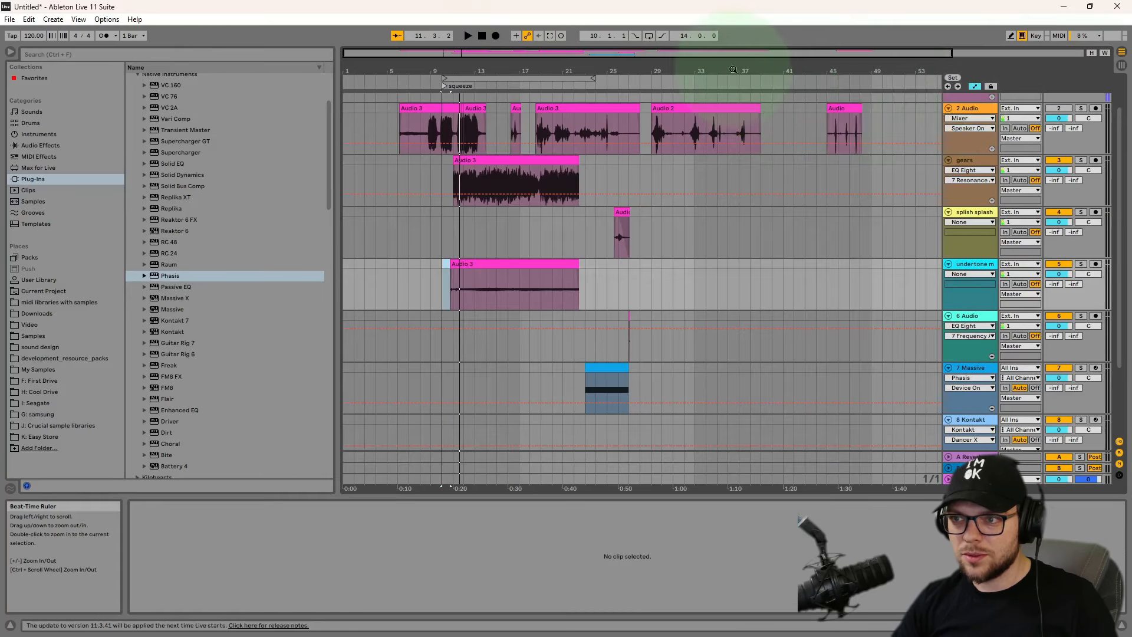
- Solo the 2 Audio track and play from its Audio 2 clip
left_click_drag(714, 65, 715, 66)
left_click(680, 129)
left_click(1081, 108)
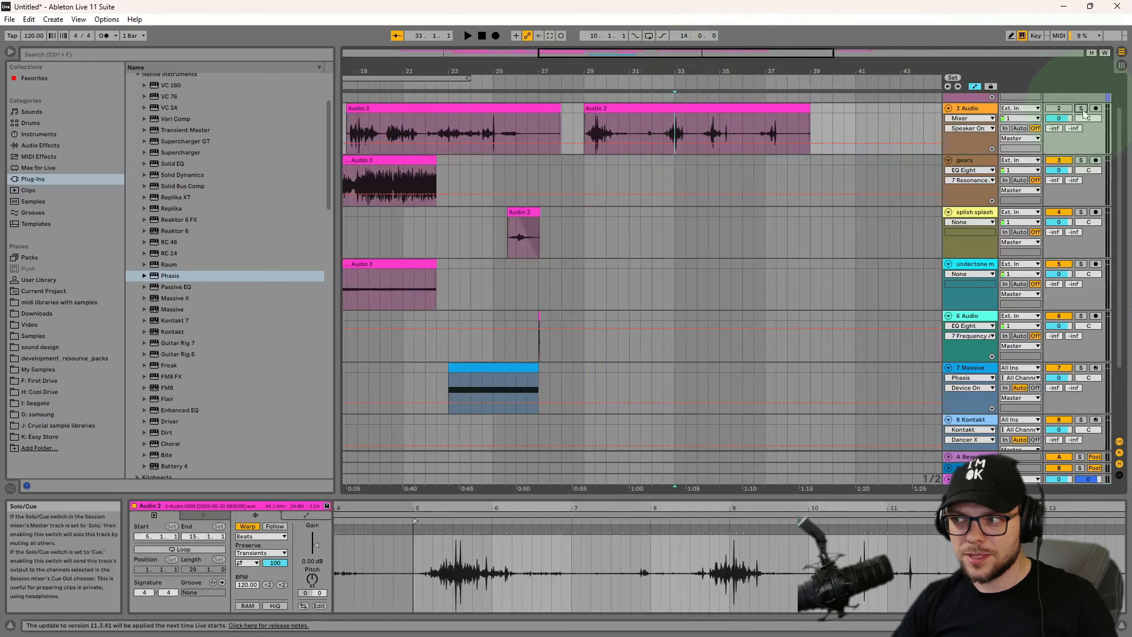
key("space")
key("space")
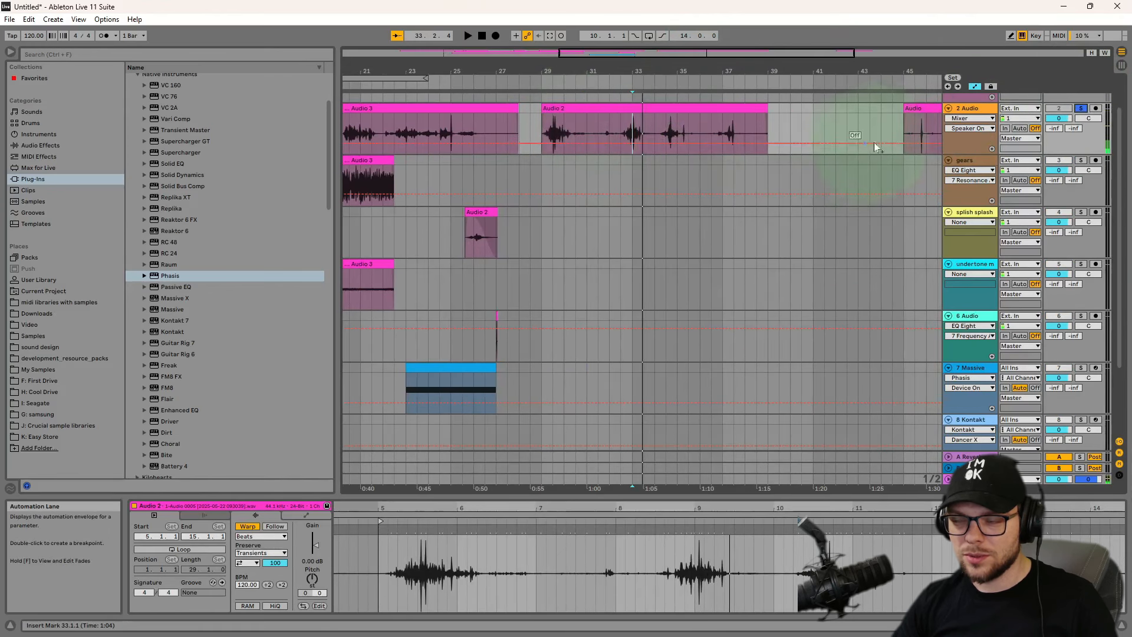
- Audition track 2's recording around bars 23–26 to find the piece to copy
left_click(918, 122)
left_click_drag(479, 70, 567, 69)
left_click(553, 122)
key("space")
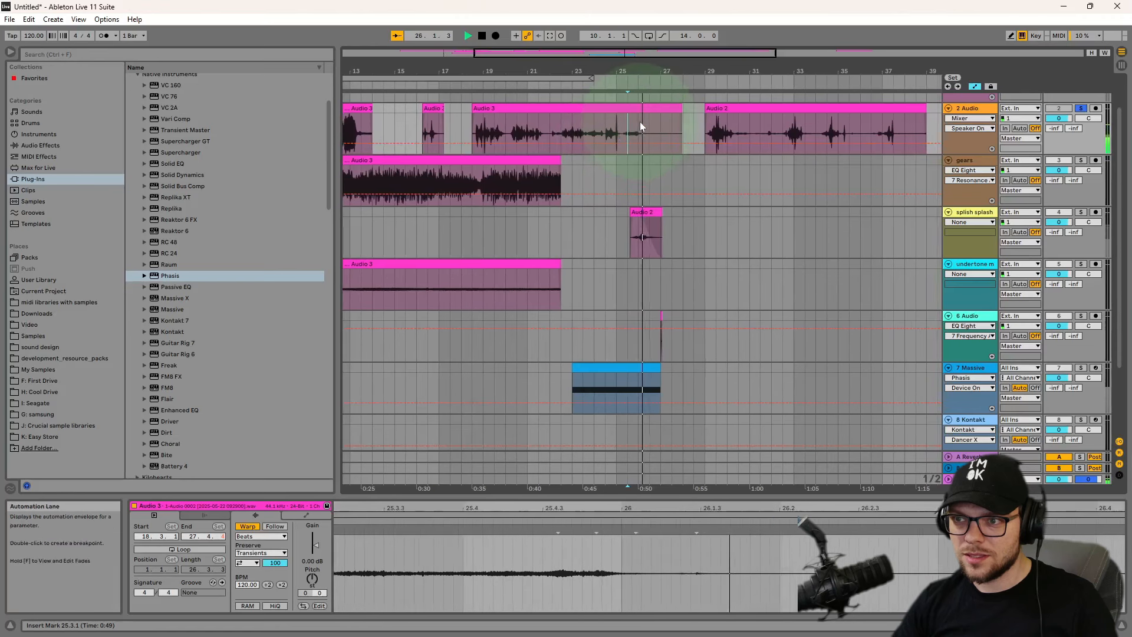
key("space")
left_click_drag(639, 122, 625, 112)
left_click(584, 120)
left_click_drag(599, 70, 603, 99)
key("space")
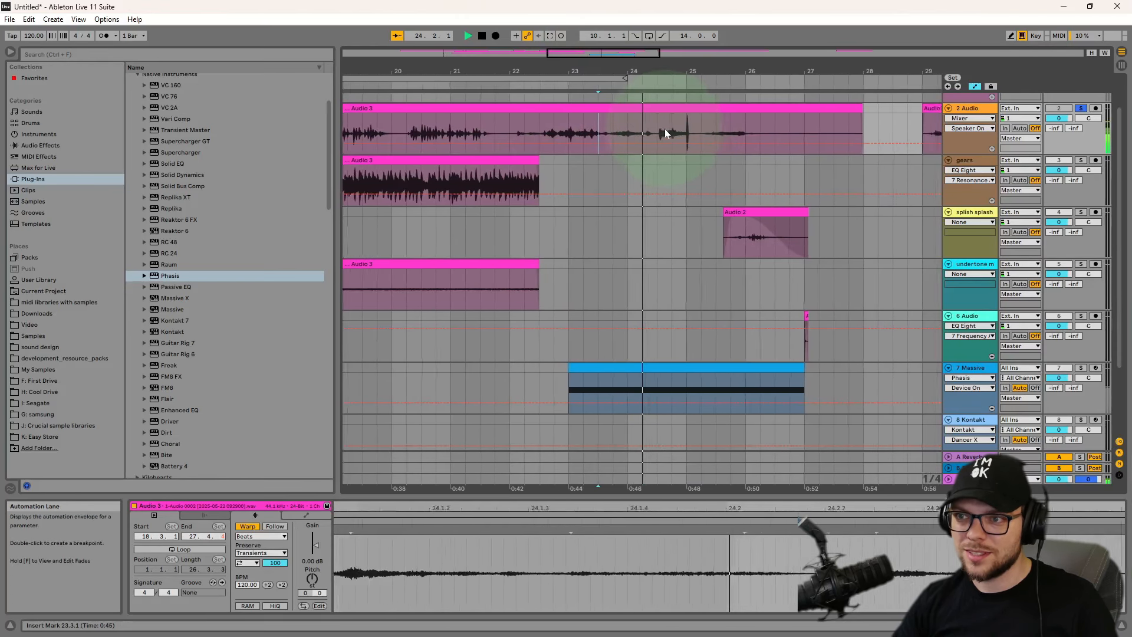
- Copy 25.2.1–26.1.1 from track 2 and paste it onto undertone at 10.1.1
left_click_drag(730, 123, 645, 73)
key("space")
left_click(499, 262)
key("ctrl+v")
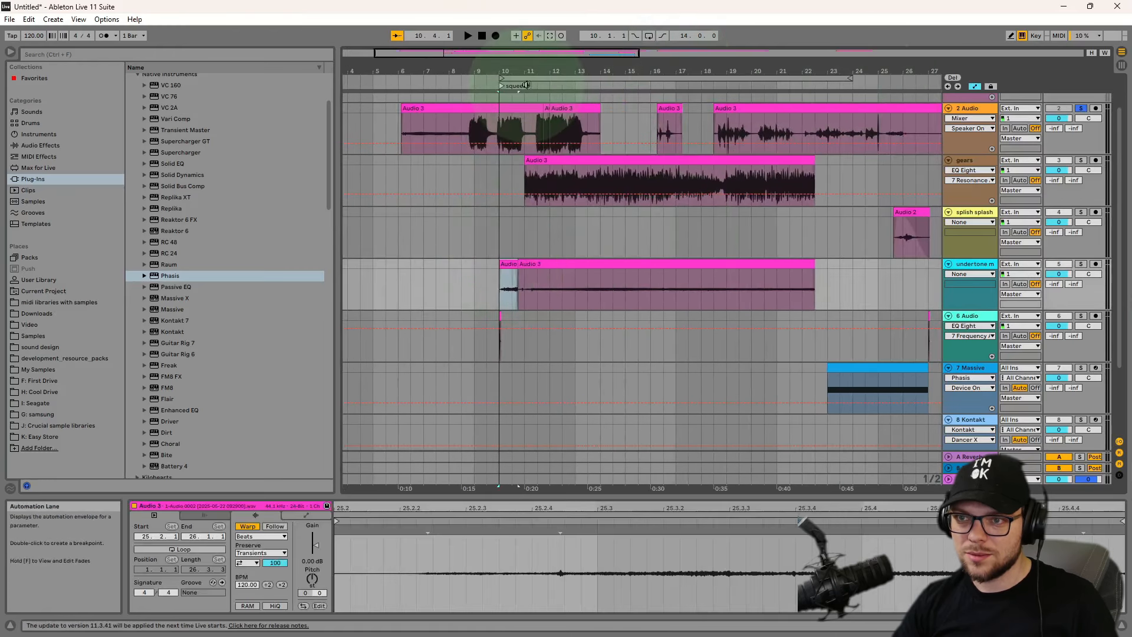
left_click_drag(515, 66, 514, 86)
key("space")
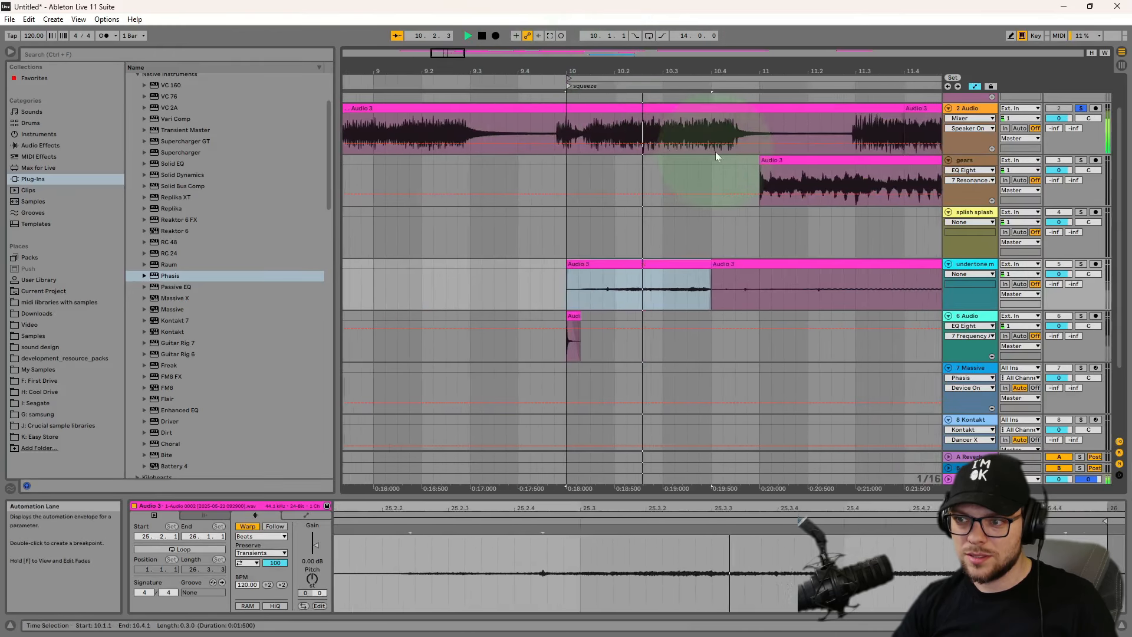
key("space")
- Unsolo track 2 and replay from bar 10 with all tracks
left_click(1081, 109)
key("space")
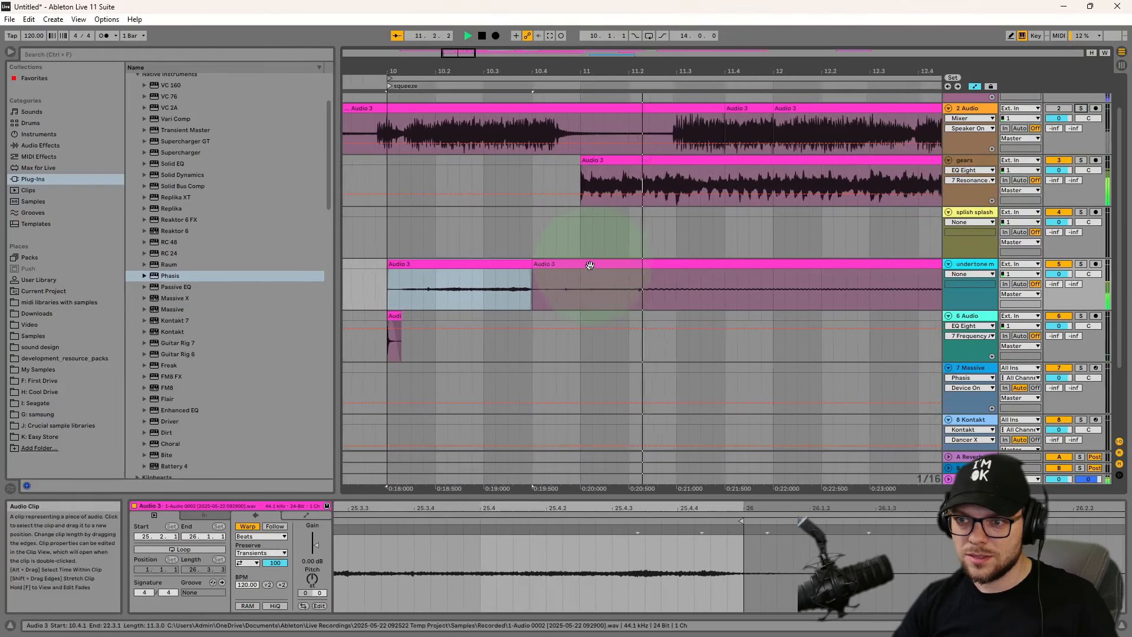
left_click_drag(580, 77, 575, 61)
scroll(565, 313, "down", 2)
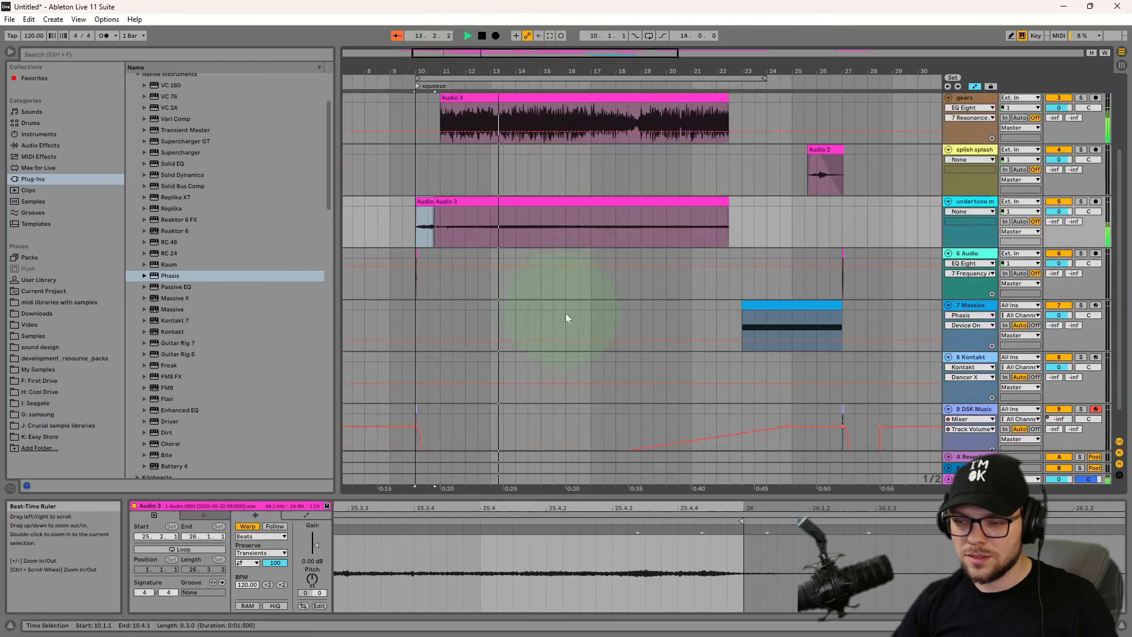
scroll(625, 329, "up", 1)
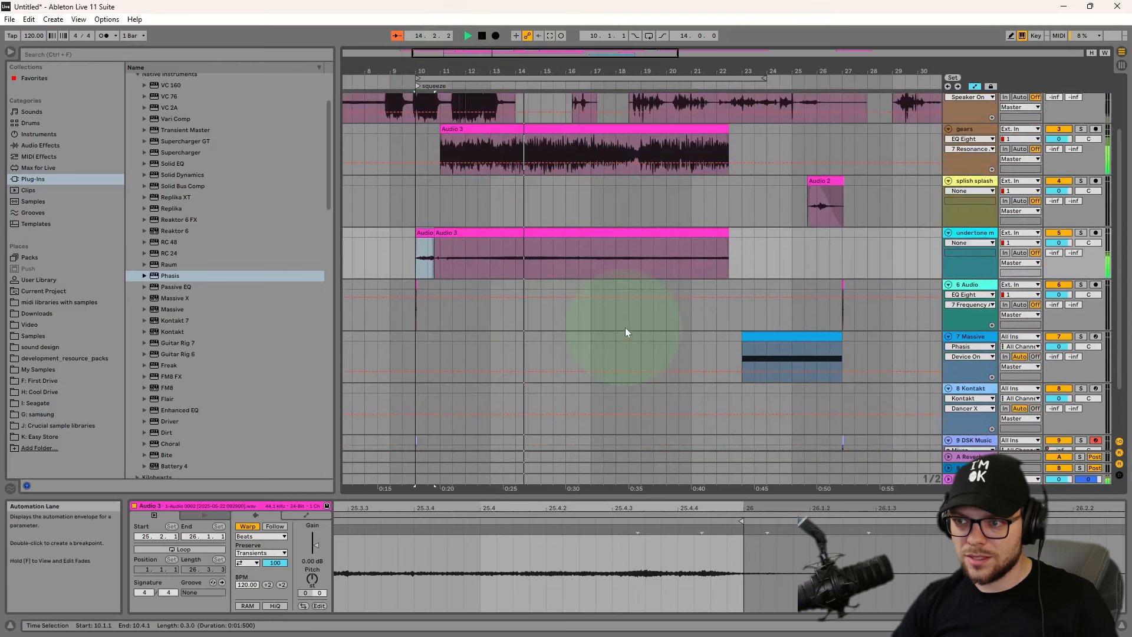
scroll(635, 311, "down", 1)
left_click_drag(706, 72, 633, 68)
scroll(707, 301, "down", 1)
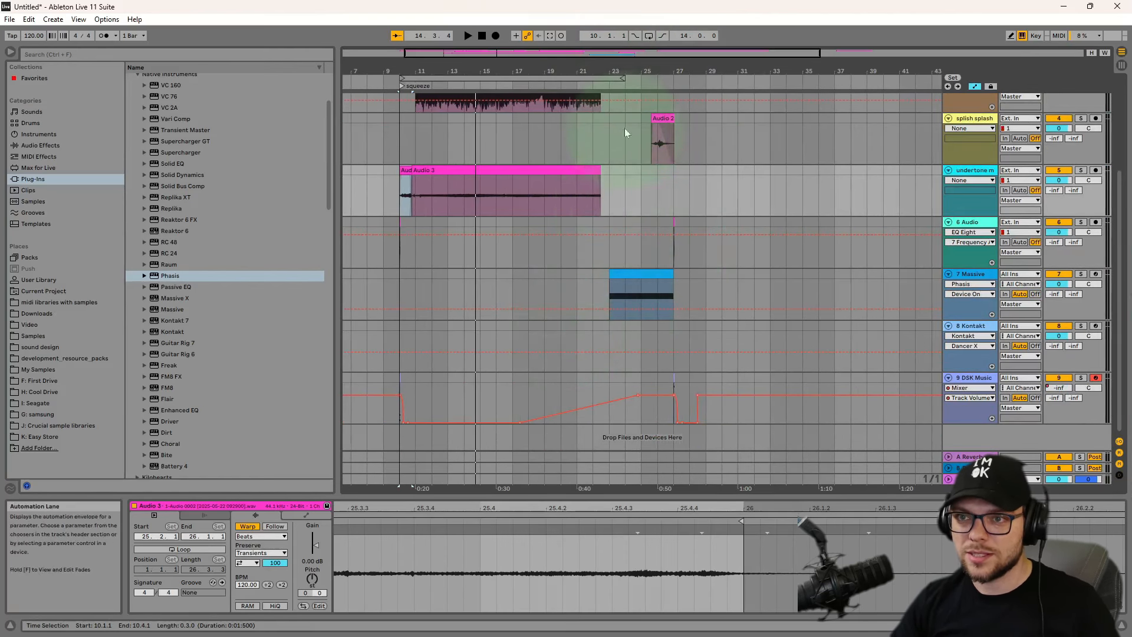
- Extend the loop to bar 29 and move the 19.1.1–23.3.1 gears and undertone tails to bar 37
left_click_drag(620, 77, 703, 77)
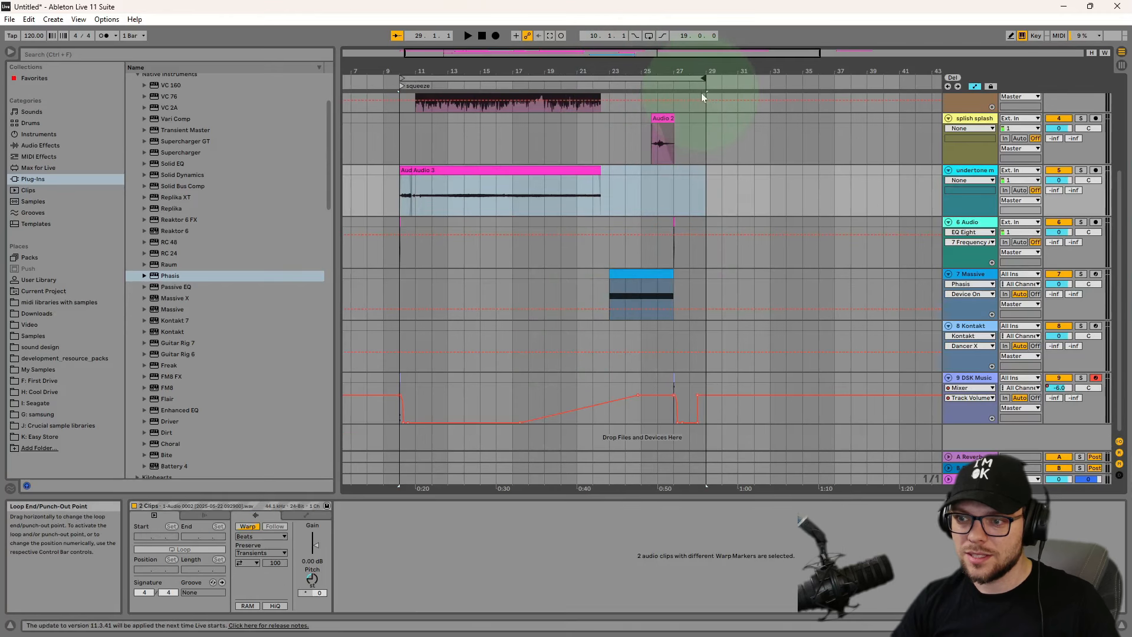
scroll(649, 143, "up", 1)
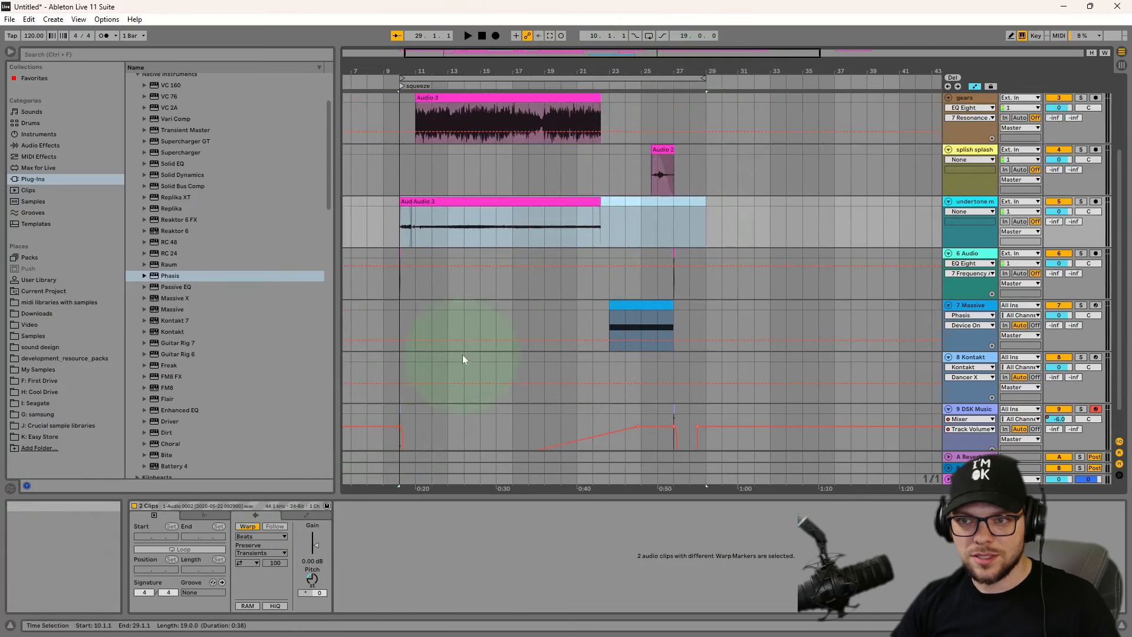
scroll(562, 244, "up", 2)
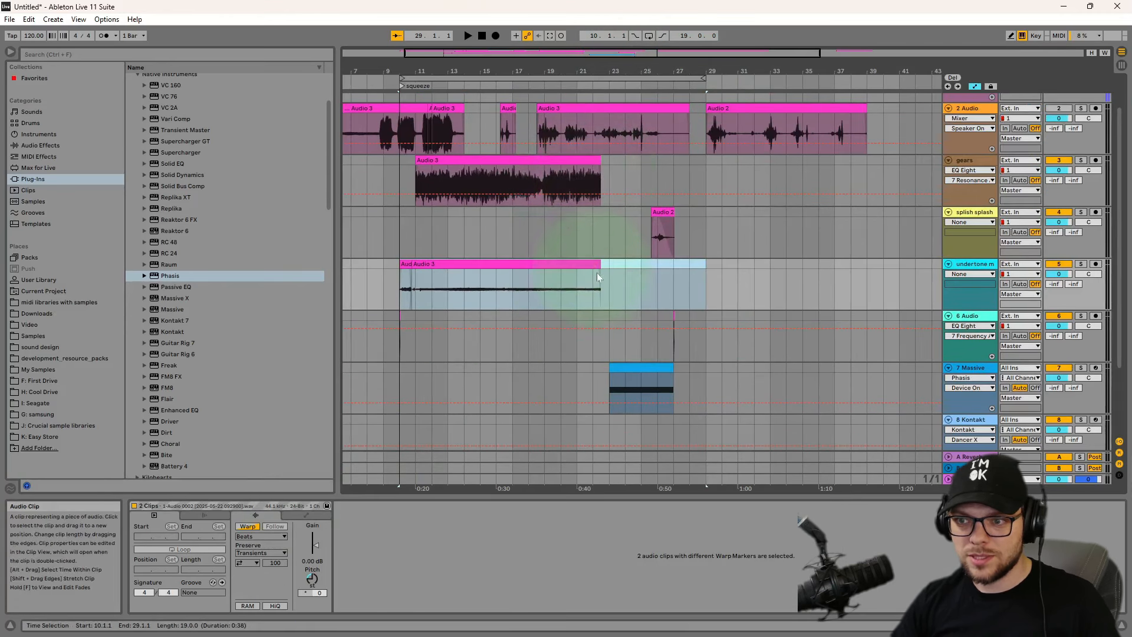
left_click_drag(609, 277, 542, 159)
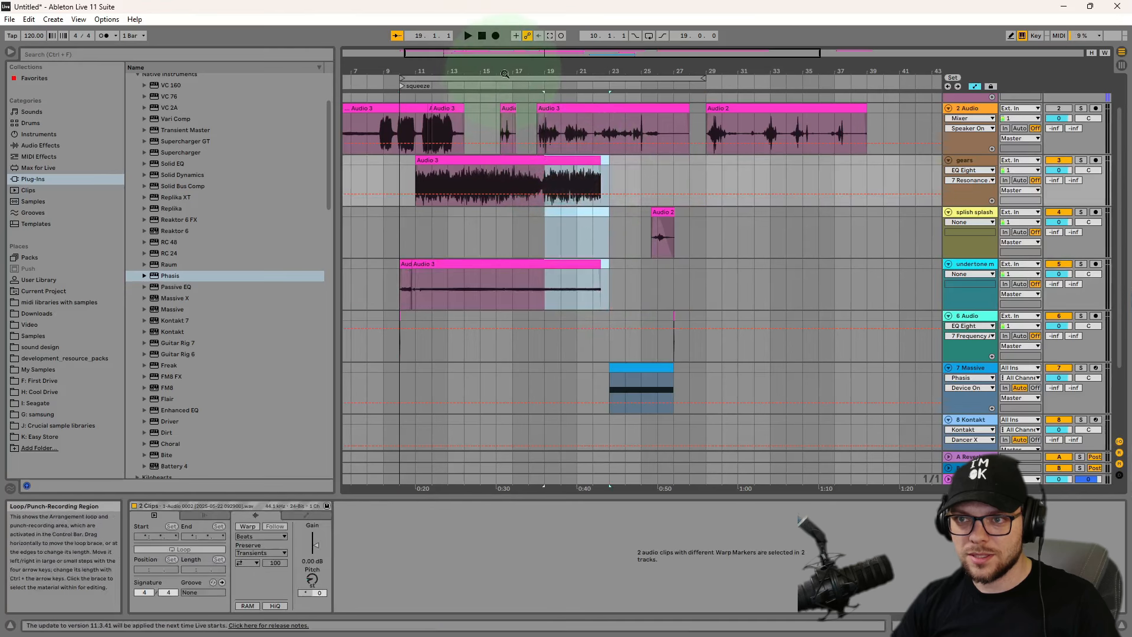
key("plus")
left_click_drag(738, 284, 638, 165)
left_click_drag(668, 71, 672, 35)
left_click_drag(554, 160, 739, 161)
- Shift the splish splash through 7 Massive clips earlier toward bars 21–23
left_click_drag(630, 394, 560, 214)
left_click_drag(561, 72, 724, 83)
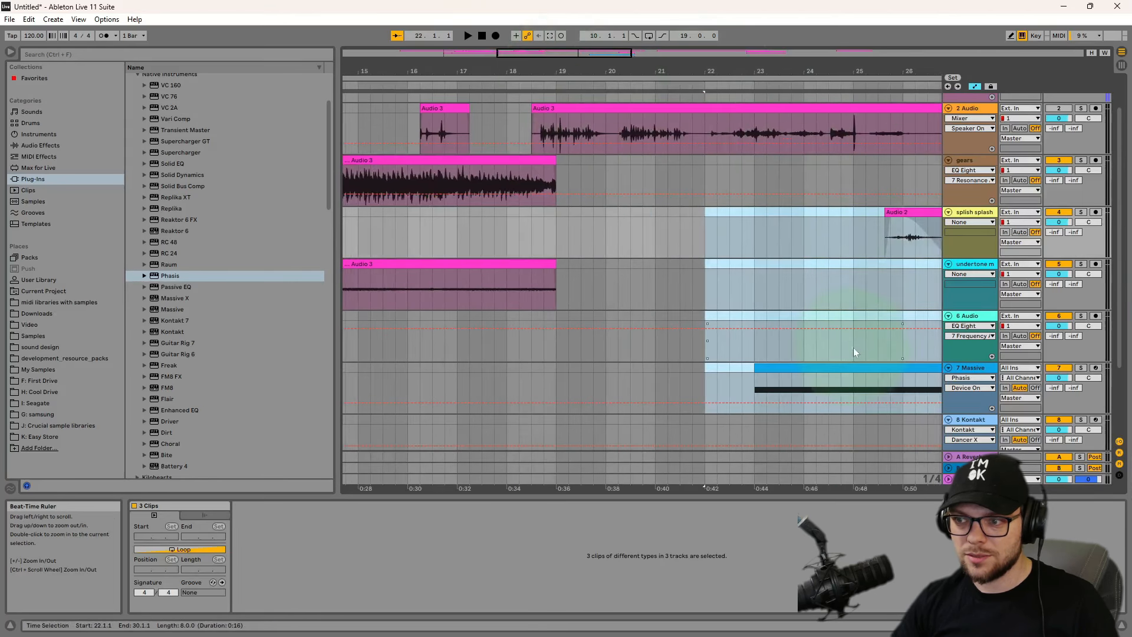
left_click_drag(793, 369, 609, 380)
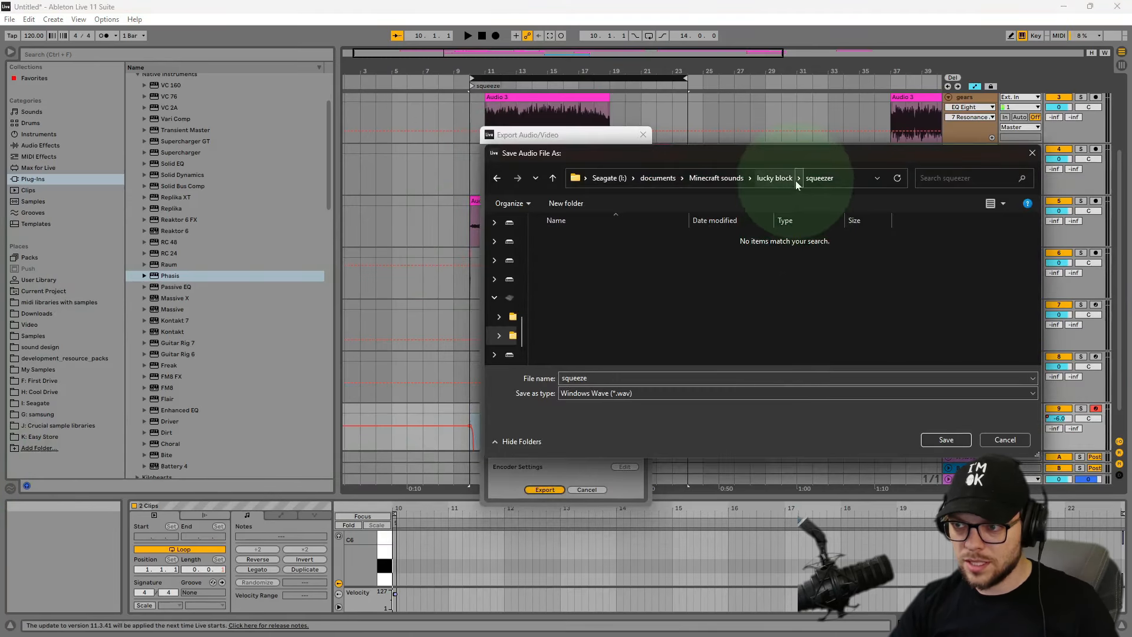
- Save the export as squeeze.wav in the squeezer folder and encode it in LameXP
left_click(945, 439)
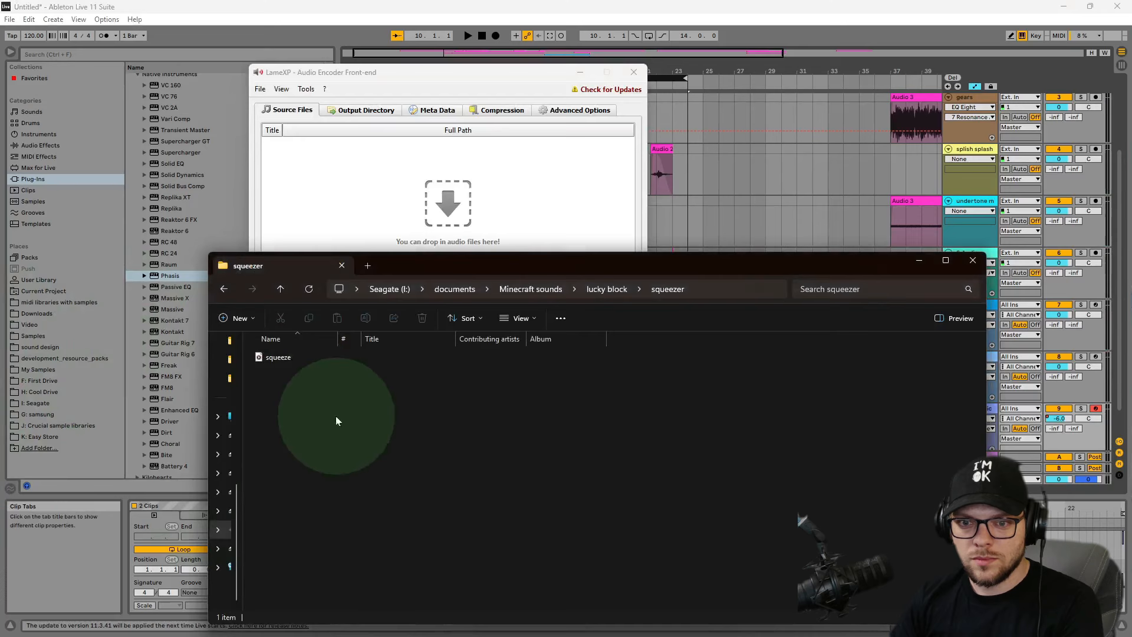
left_click_drag(277, 357, 457, 212)
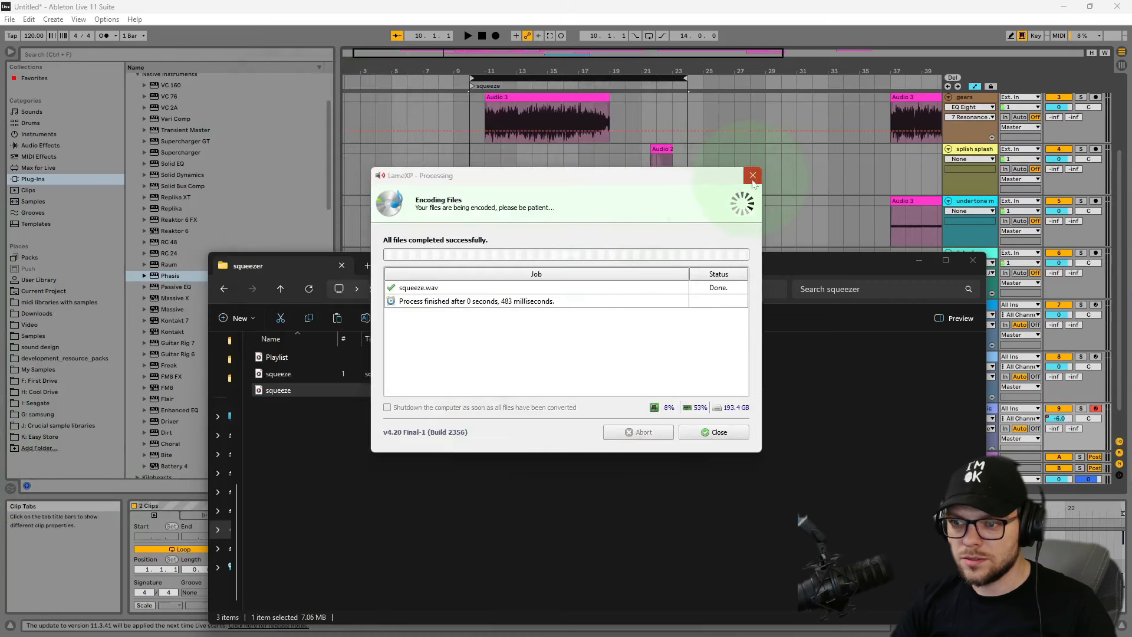
- Exit LameXP and delete the Playlist file, leaving the two squeeze files
left_click(752, 181)
left_click(604, 327)
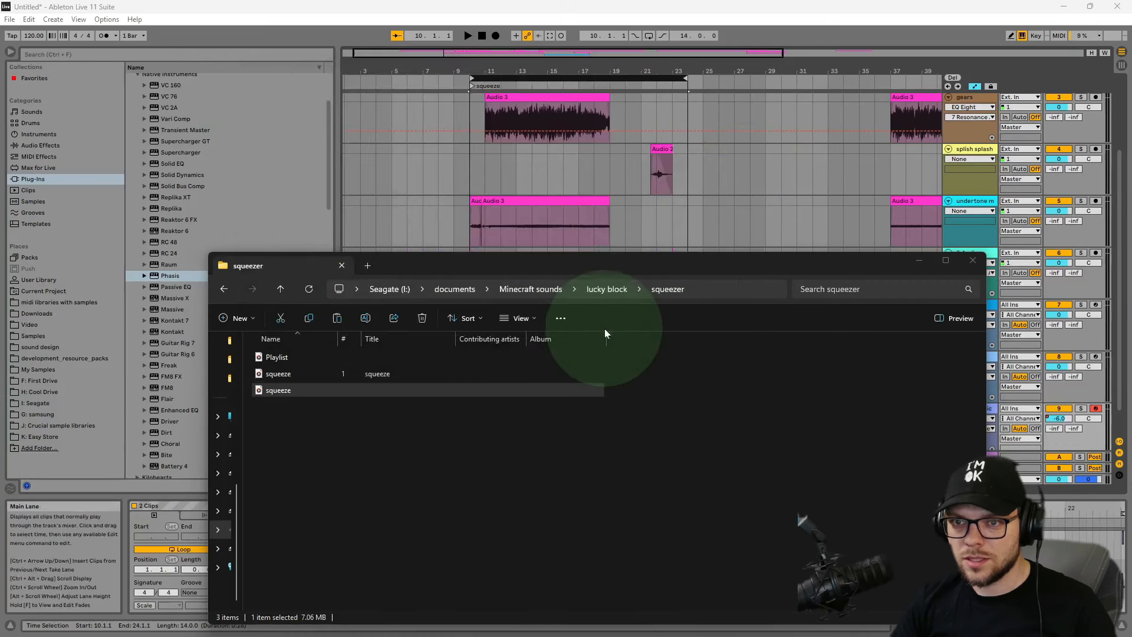
left_click(296, 420)
left_click(336, 358)
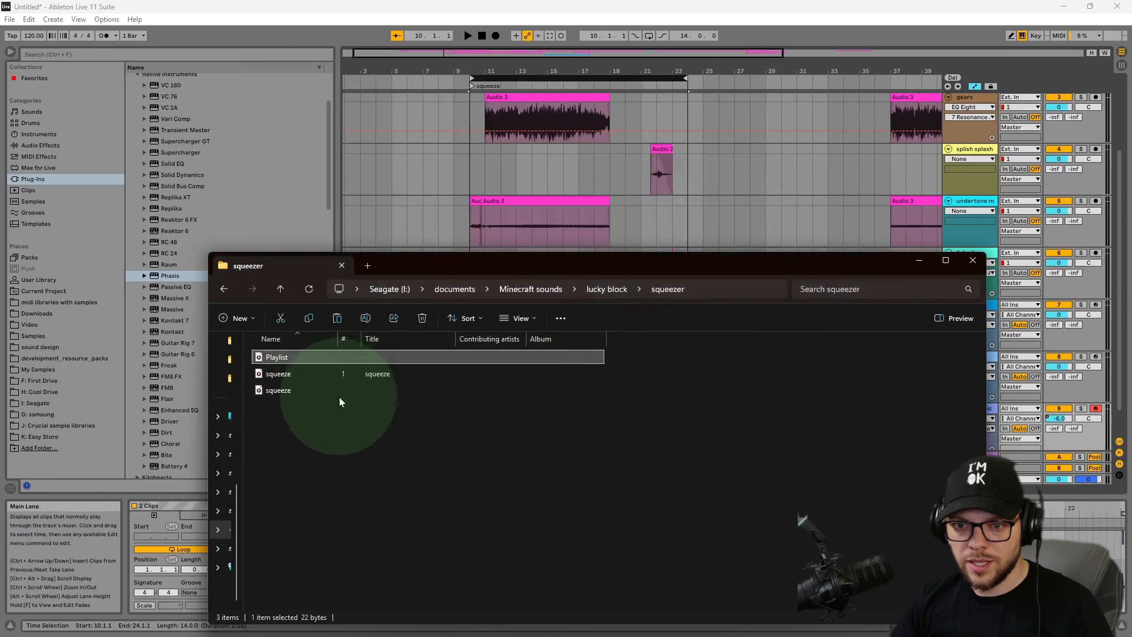
key("Delete")
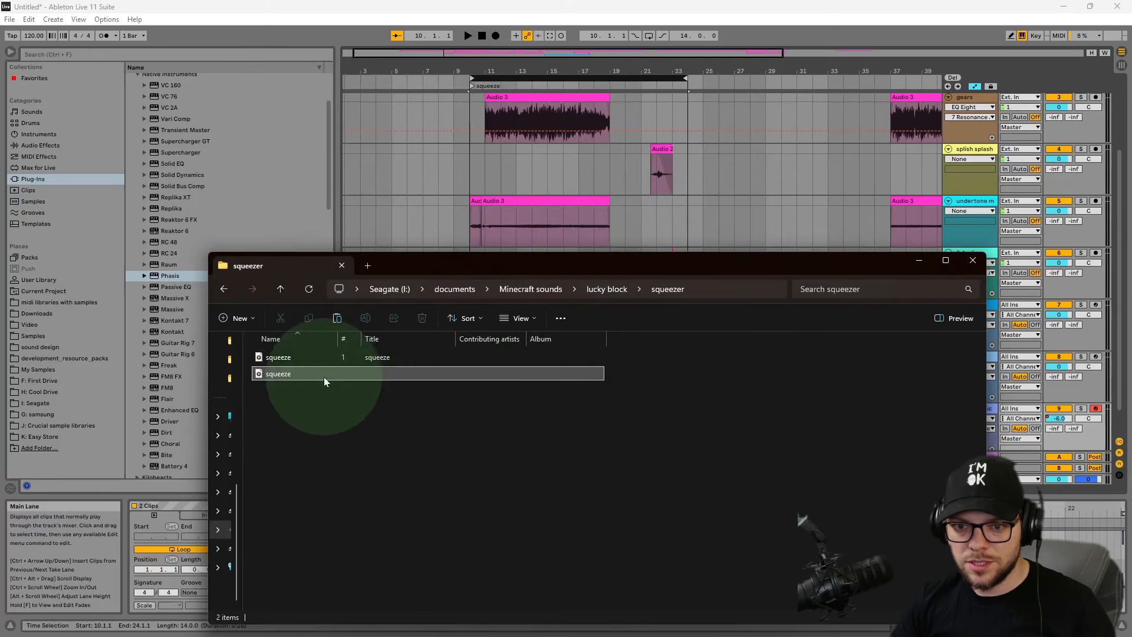
left_click(330, 355)
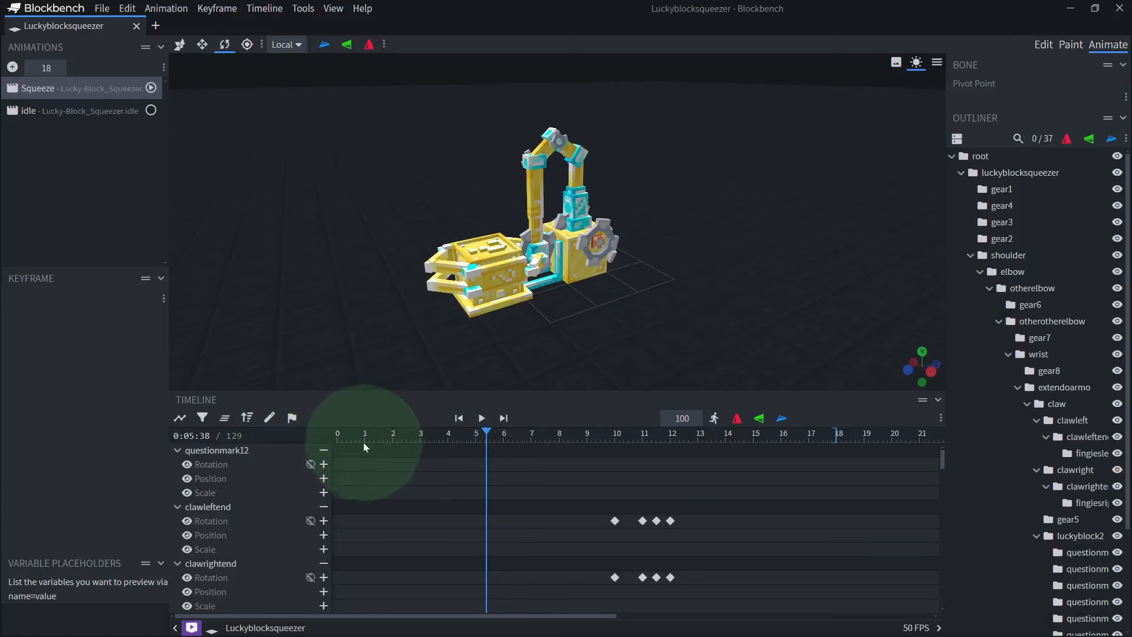
- Rewind Squeeze to frame 0 and add a sound keyframe named 'sueeze' loaded with the squeeze audio
left_click_drag(363, 441, 257, 446)
left_click(269, 420)
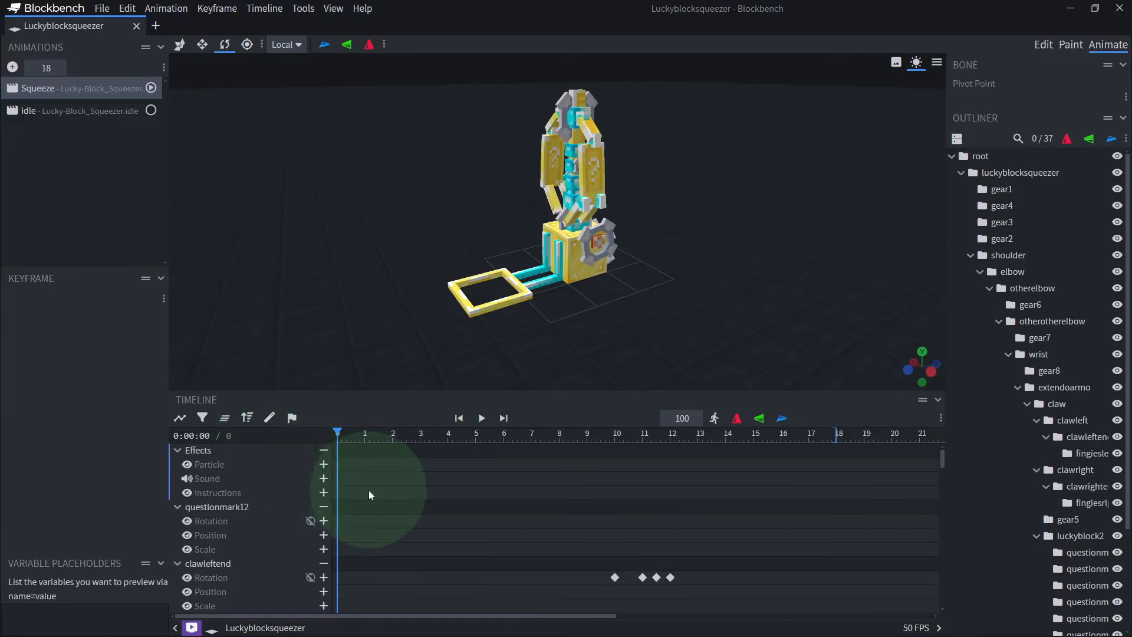
left_click(323, 479)
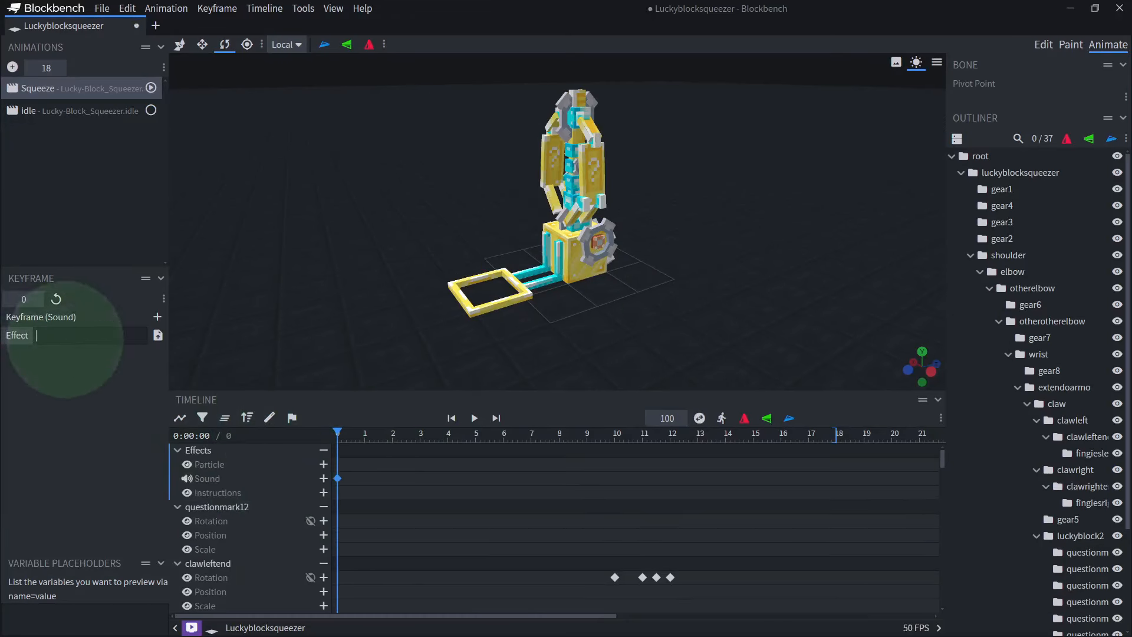
type("sueeze")
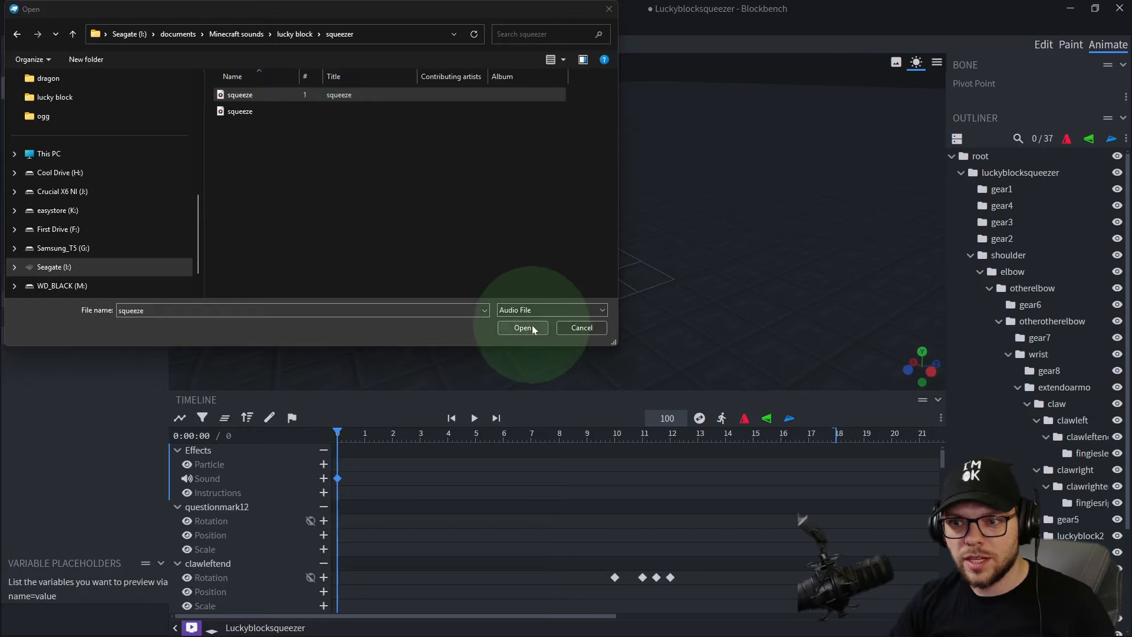
left_click(522, 325)
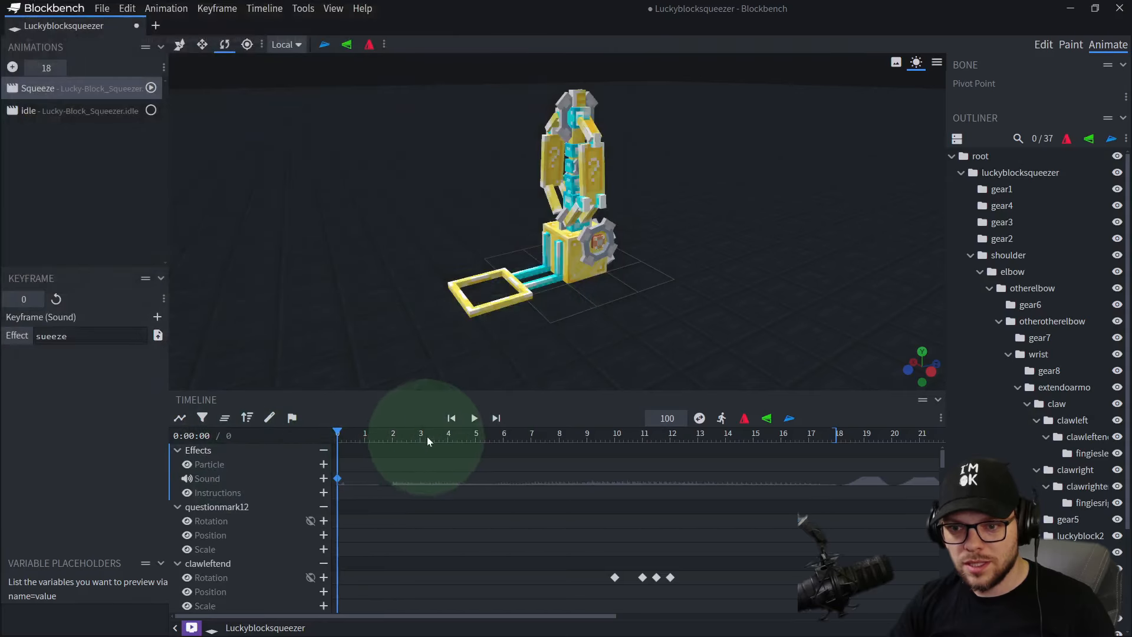
left_click(521, 431)
scroll(553, 526, "down", 5, "ctrl")
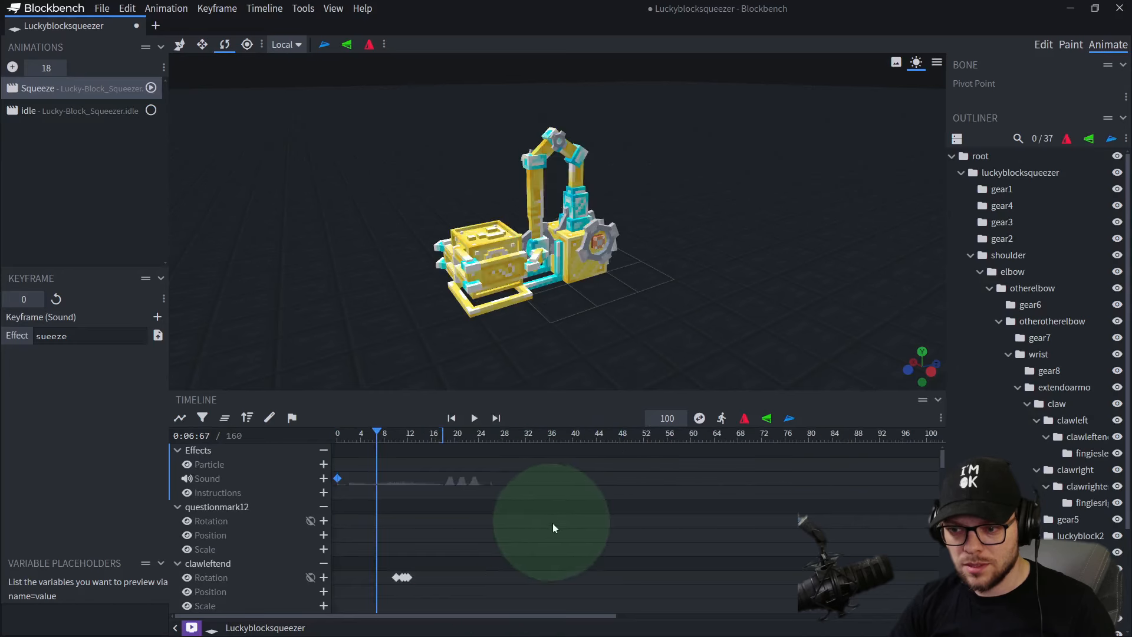
left_click_drag(545, 617, 351, 607)
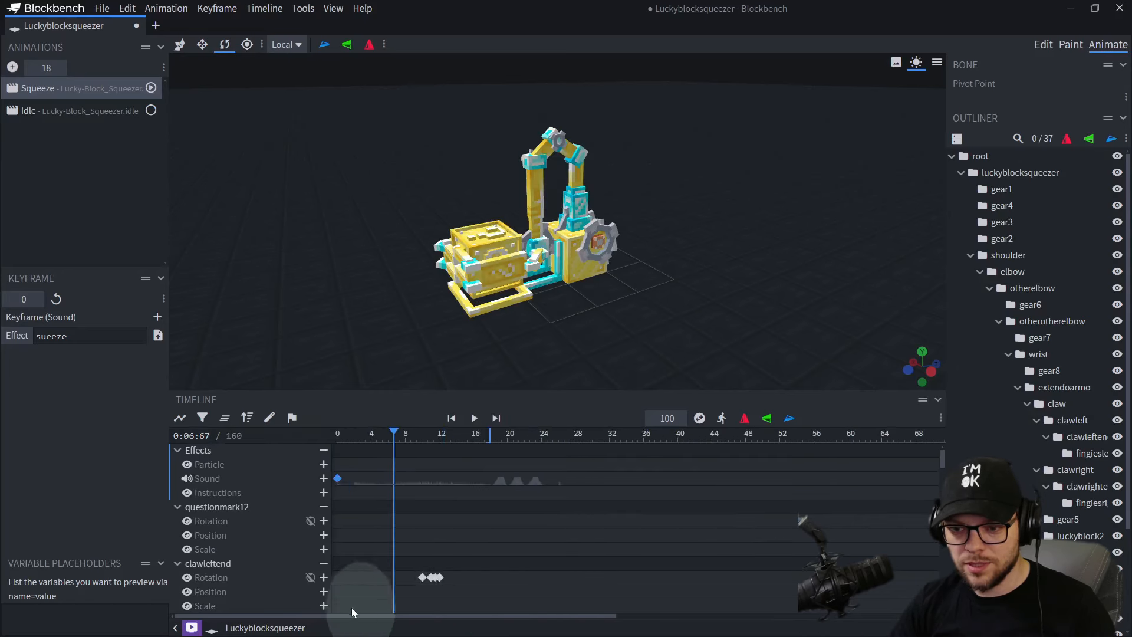
key("space")
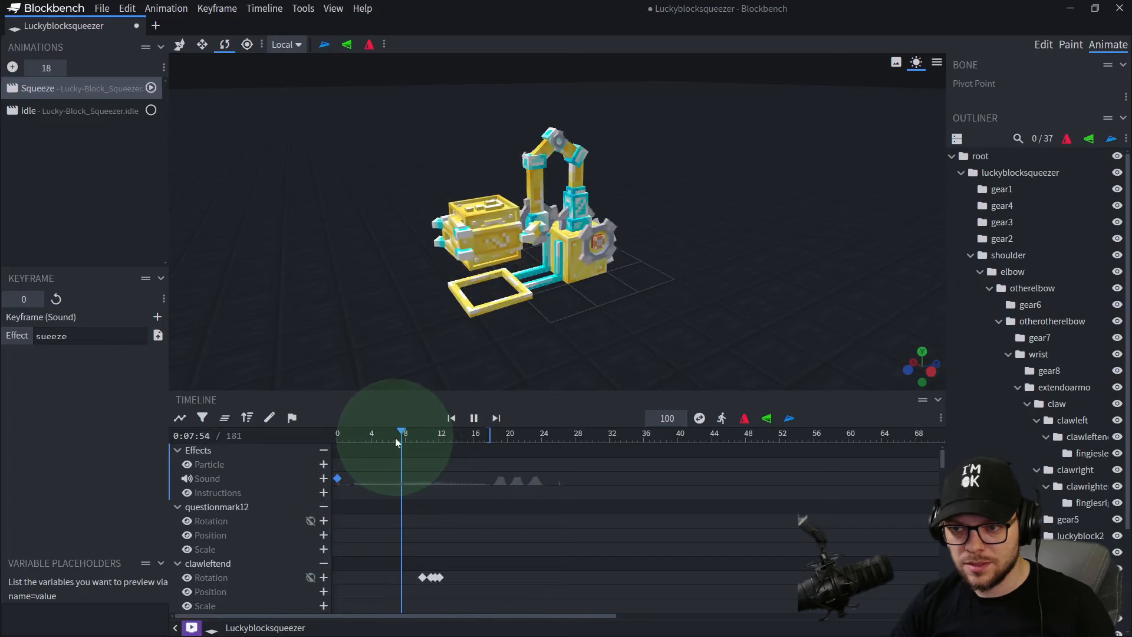
mouse_move(395, 438)
left_mouse_down()
mouse_move(406, 434)
mouse_move(381, 437)
mouse_move(388, 446)
left_mouse_up()
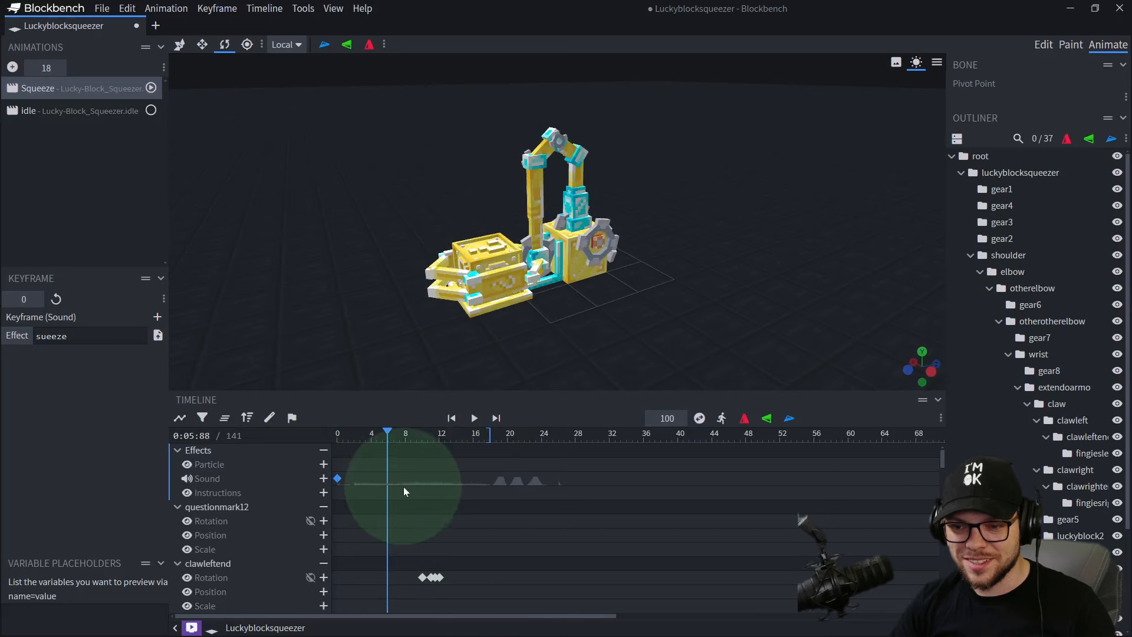
scroll(419, 491, "up", 4, "ctrl")
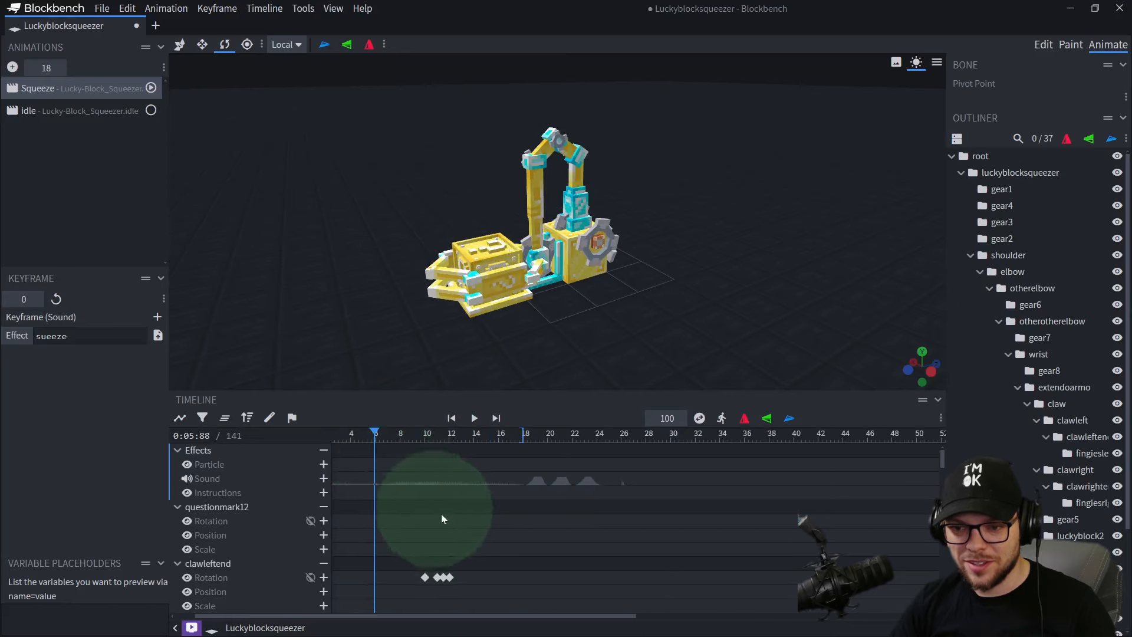
left_click_drag(535, 617, 355, 553)
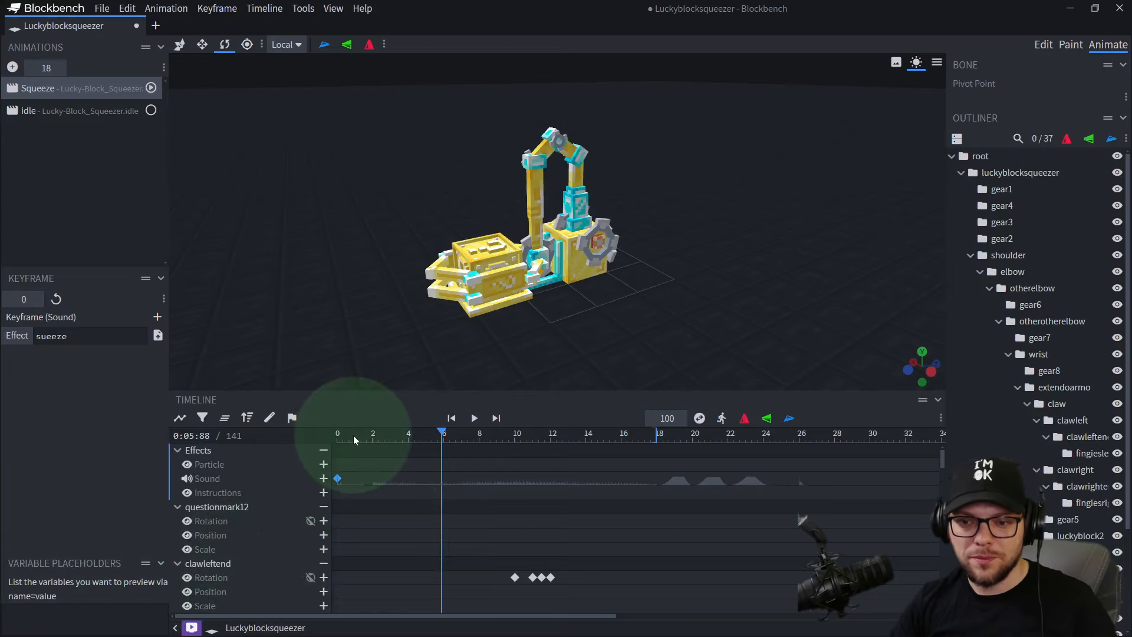
mouse_move(352, 435)
left_mouse_down()
mouse_move(337, 435)
mouse_move(366, 436)
left_mouse_up()
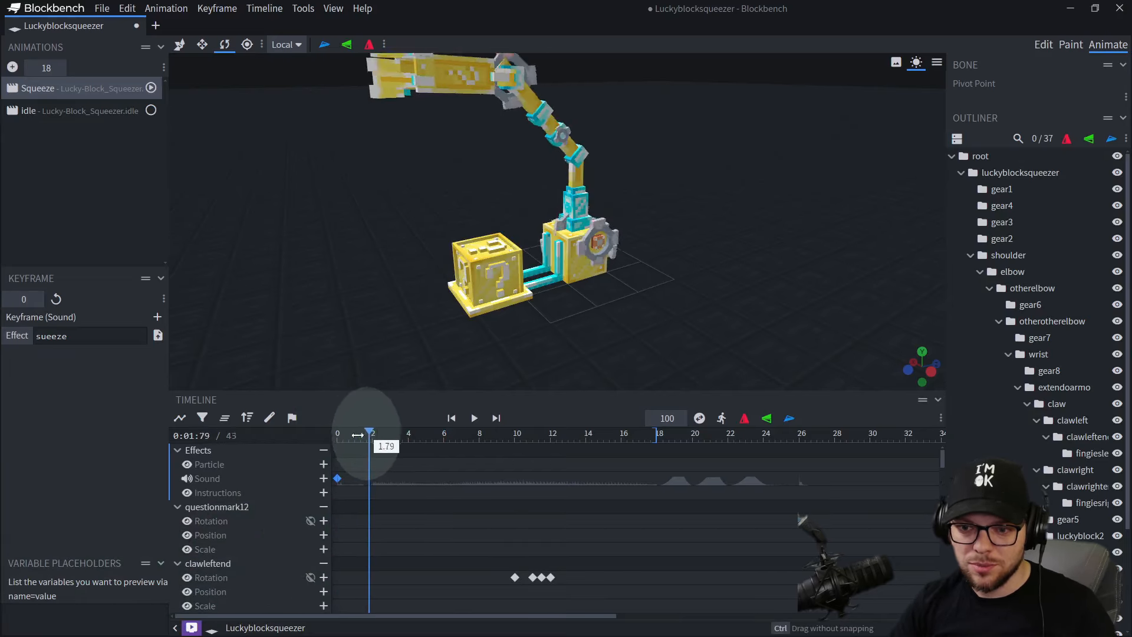
key("space")
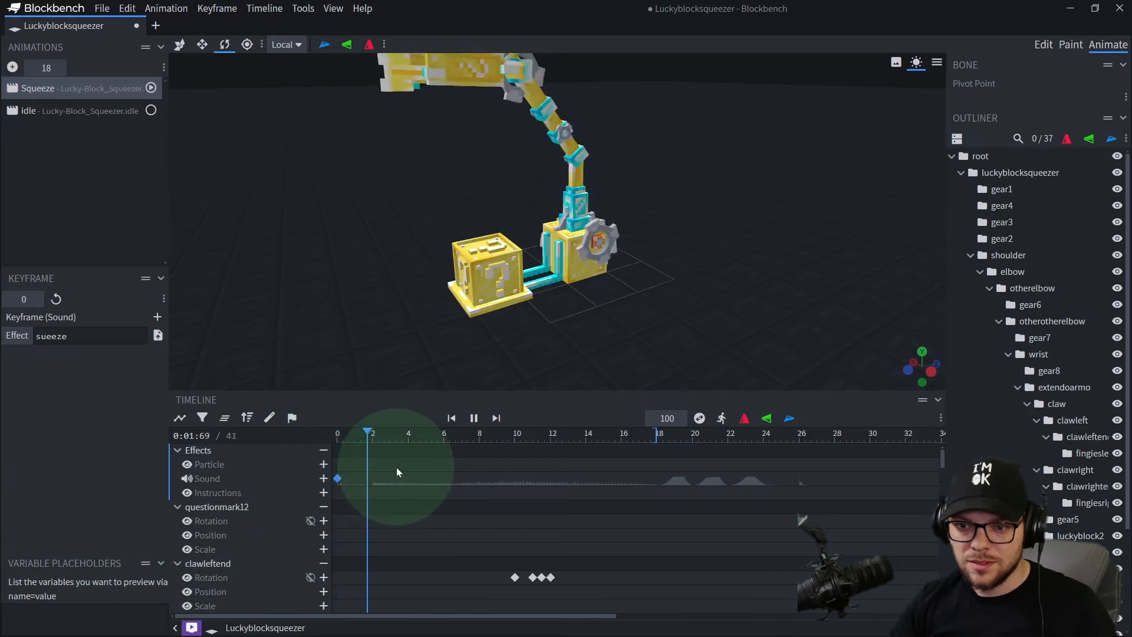
key("space")
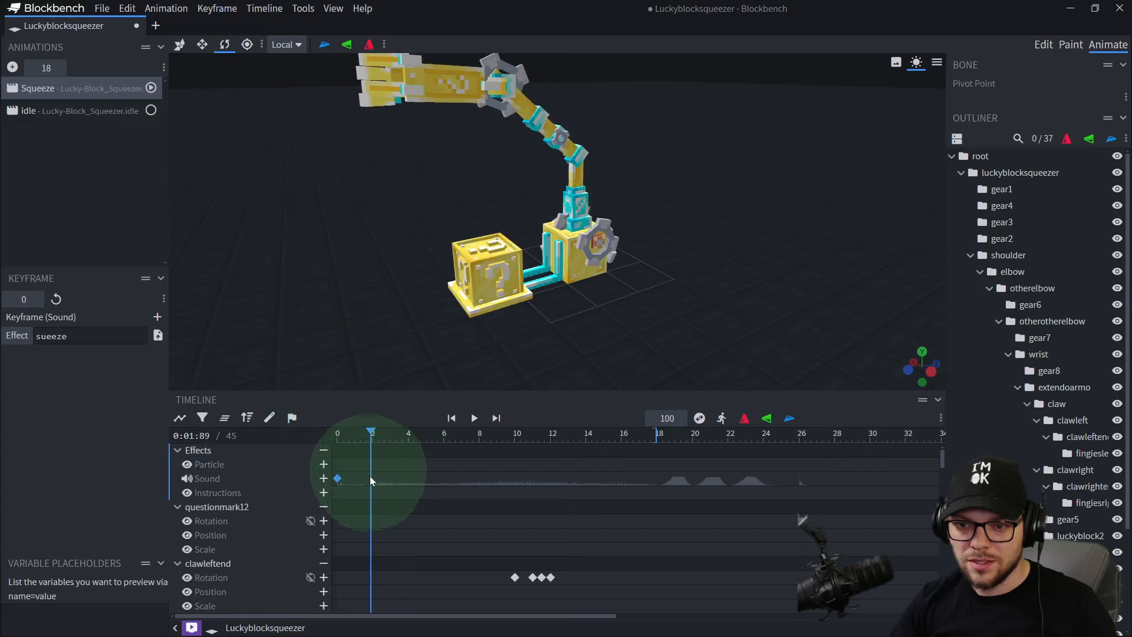
mouse_move(370, 434)
left_mouse_down()
mouse_move(339, 437)
mouse_move(372, 437)
left_mouse_up()
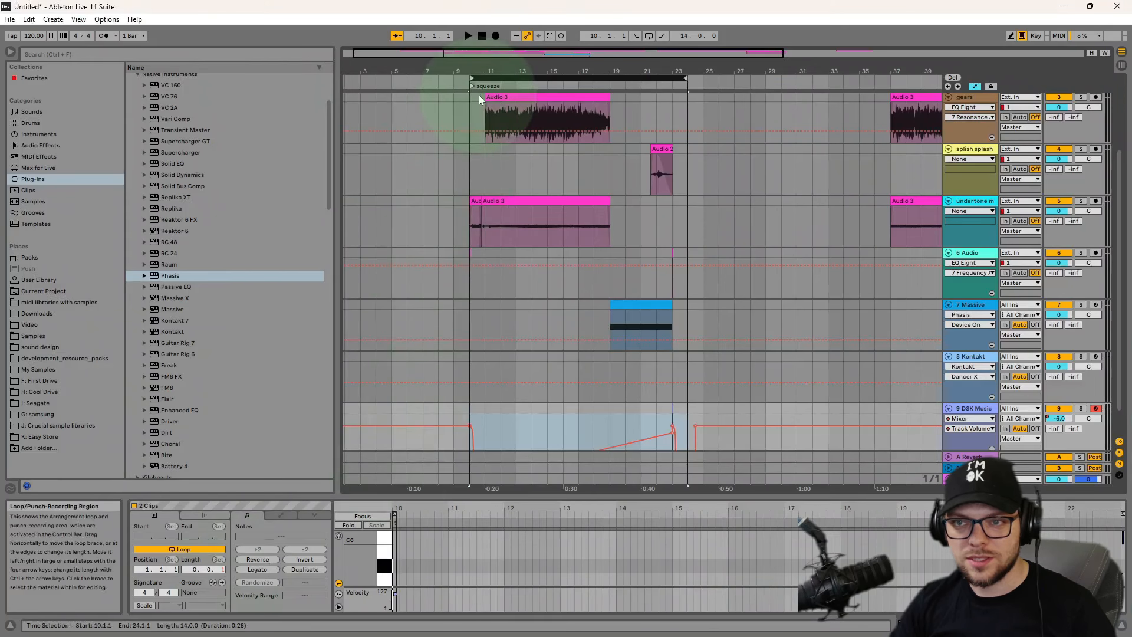
- Zoom the Ableton arrangement in tightly on the squeeze section's start around bar 10
mouse_move(481, 67)
left_mouse_down()
mouse_move(496, 107)
mouse_move(481, 76)
left_mouse_up()
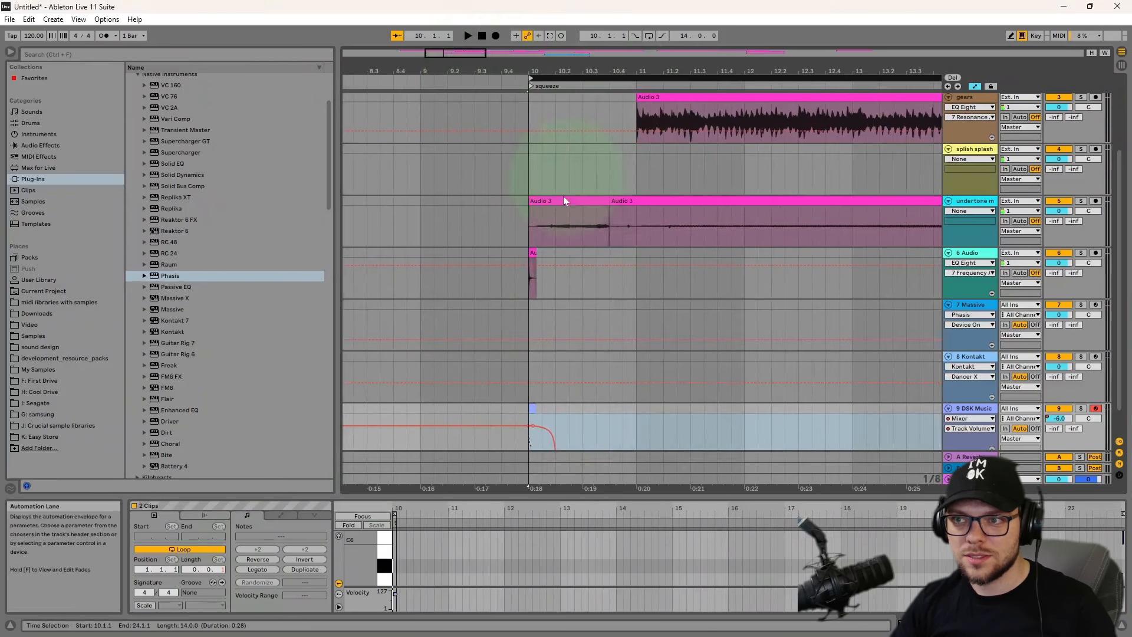
left_click_drag(554, 68, 587, 177)
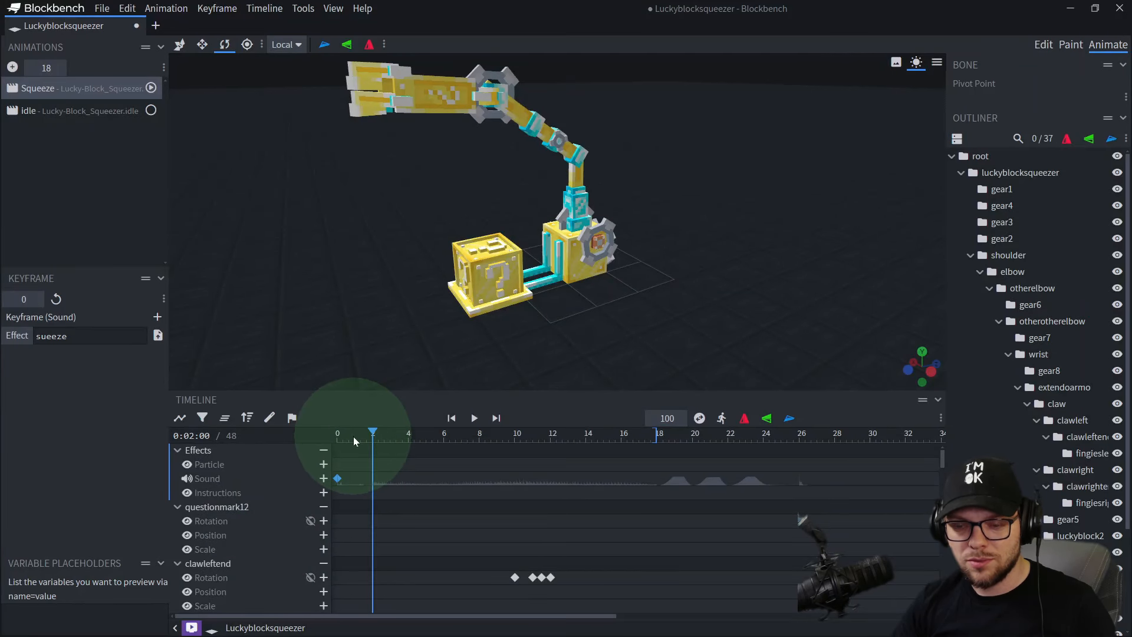
- Rewind the Squeeze animation to 0 and scrub its first second with the claw keyframes visible
left_click_drag(371, 434, 338, 436)
scroll(341, 462, "up", 5, "ctrl")
scroll(349, 464, "down", 2, "ctrl")
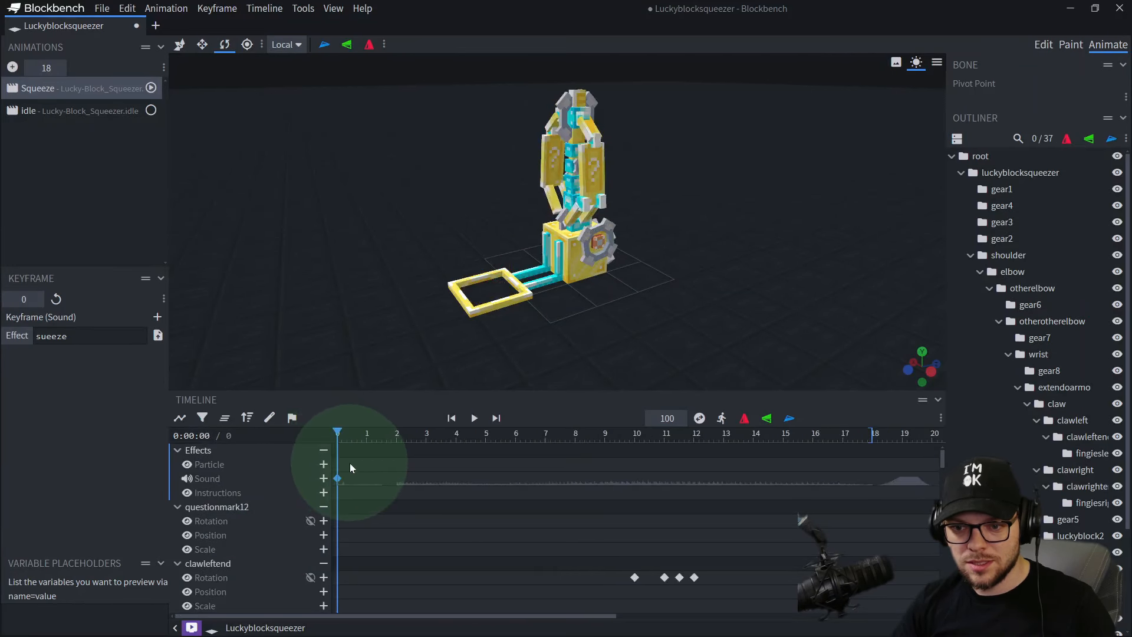
scroll(414, 549, "down", 5, "ctrl")
scroll(414, 550, "down", 6, "shift")
scroll(413, 550, "up", 5, "ctrl")
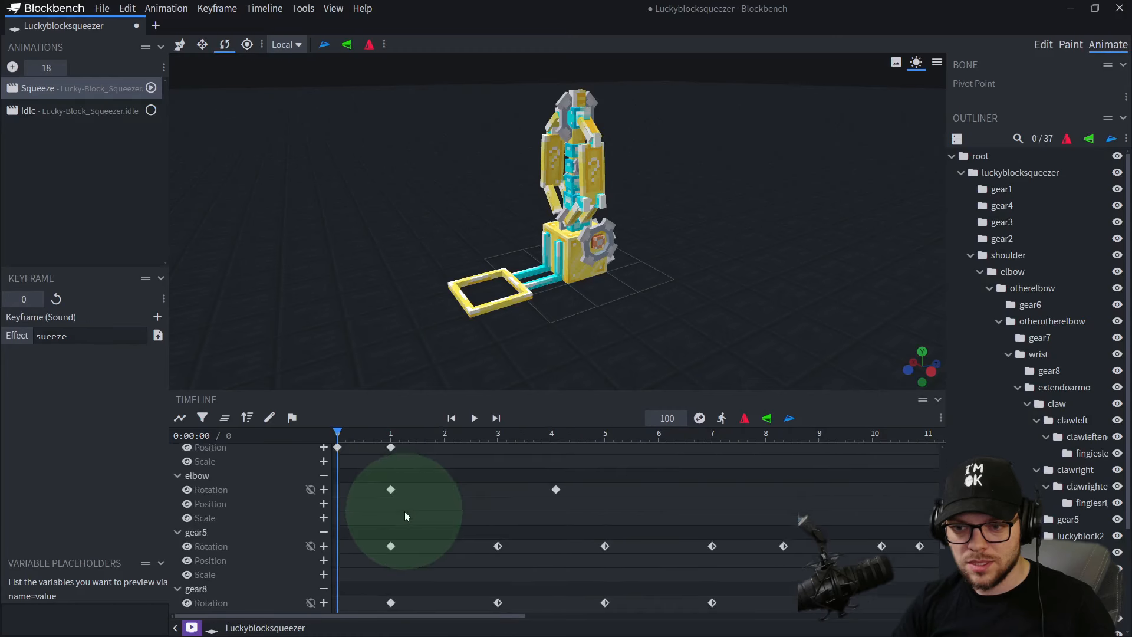
scroll(402, 511, "up", 12)
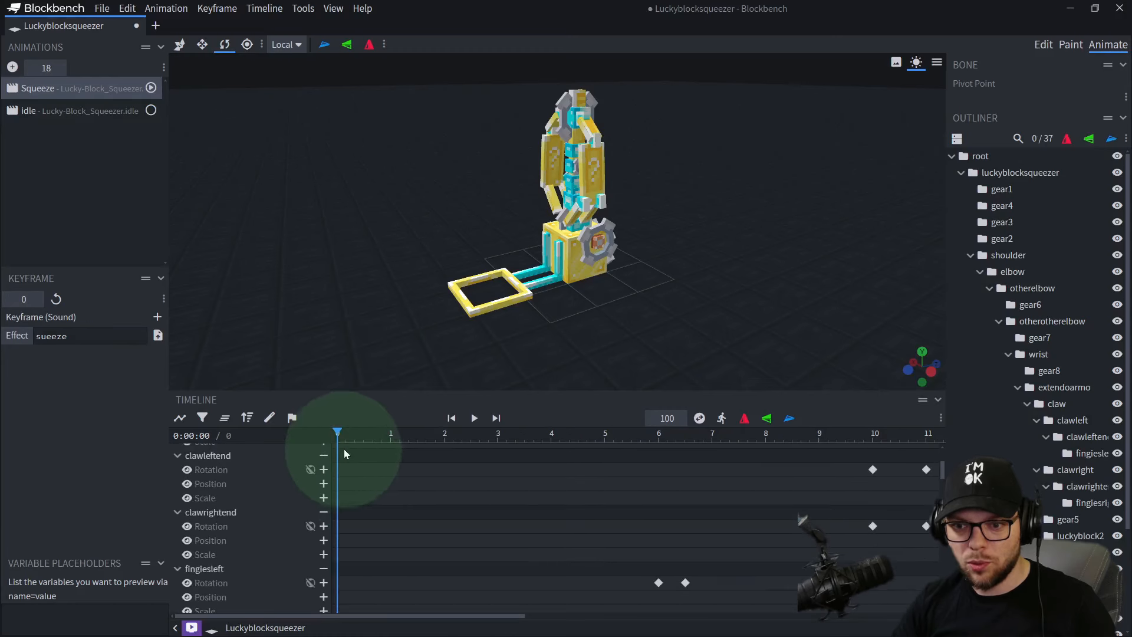
left_click_drag(340, 437, 385, 438)
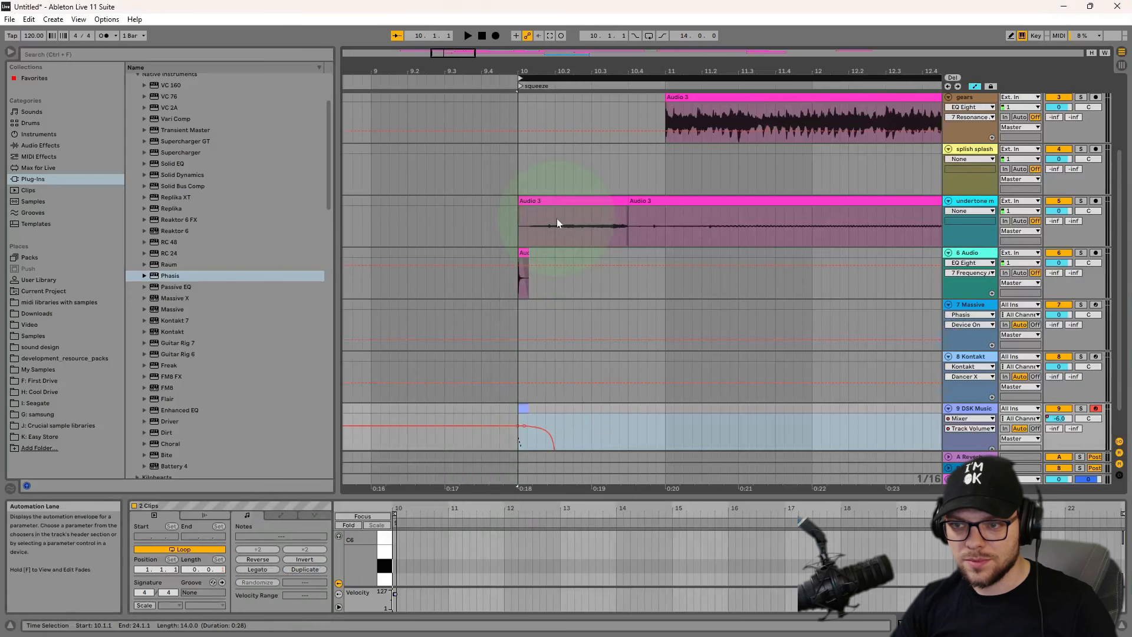
- Select the Audio 3 clip at the squeeze start and compare it with the claw arm's motion
left_click(557, 222)
left_click_drag(605, 75, 606, 82)
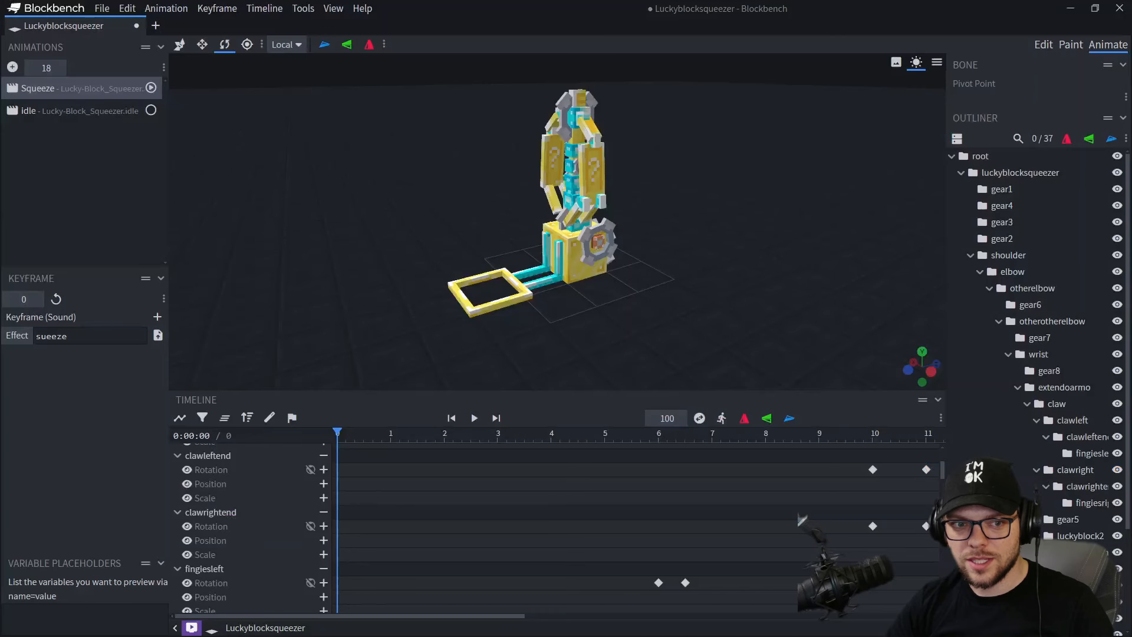
left_click(37, 321)
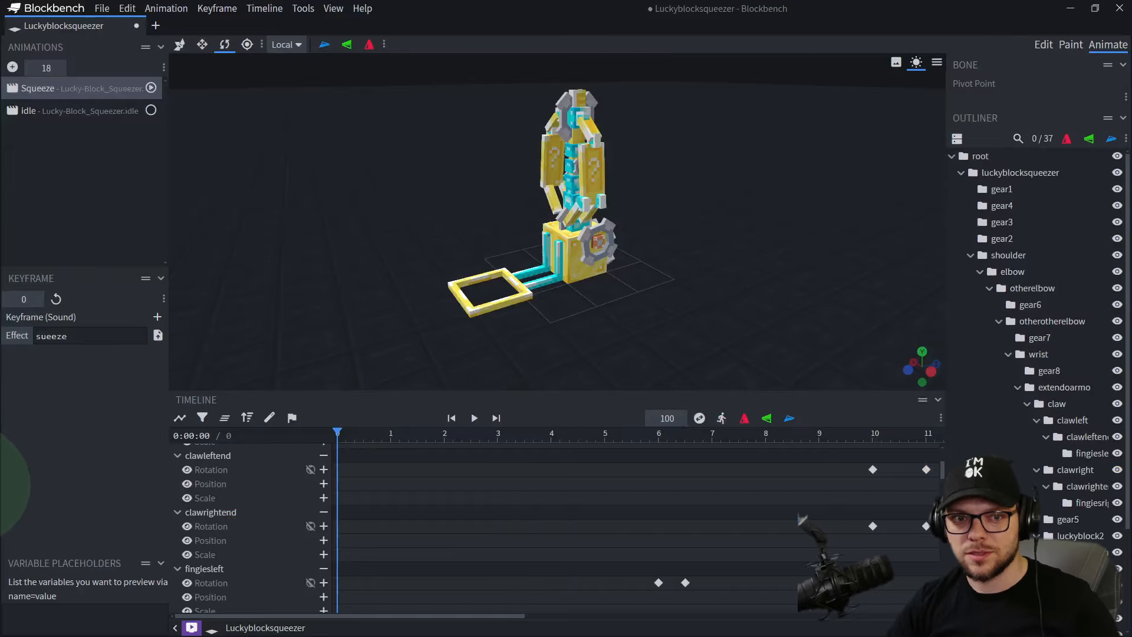
mouse_move(337, 436)
left_mouse_down()
mouse_move(391, 455)
mouse_move(317, 459)
mouse_move(383, 451)
mouse_move(331, 439)
left_mouse_up()
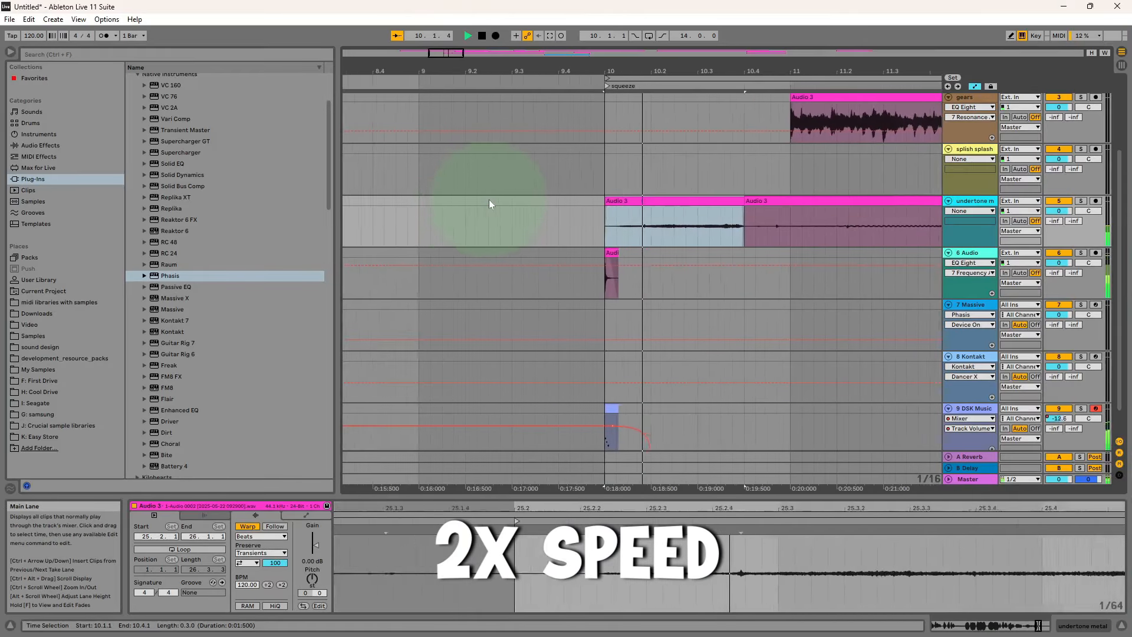
left_click(565, 205)
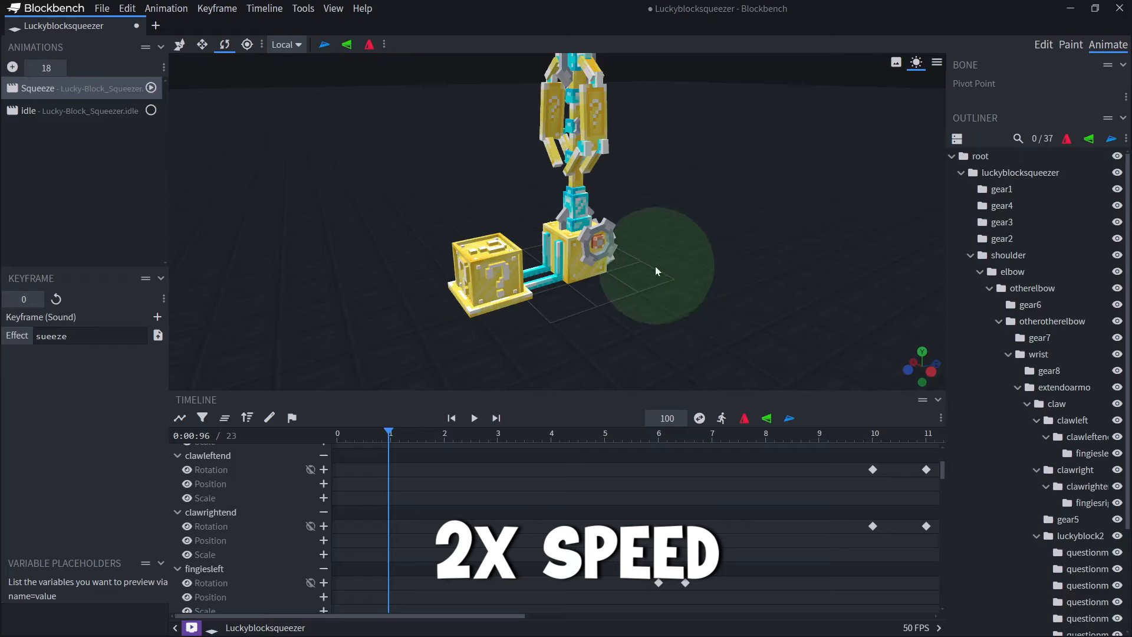
- Replay the Squeeze animation from near the start several times to check the timing
left_click(411, 437)
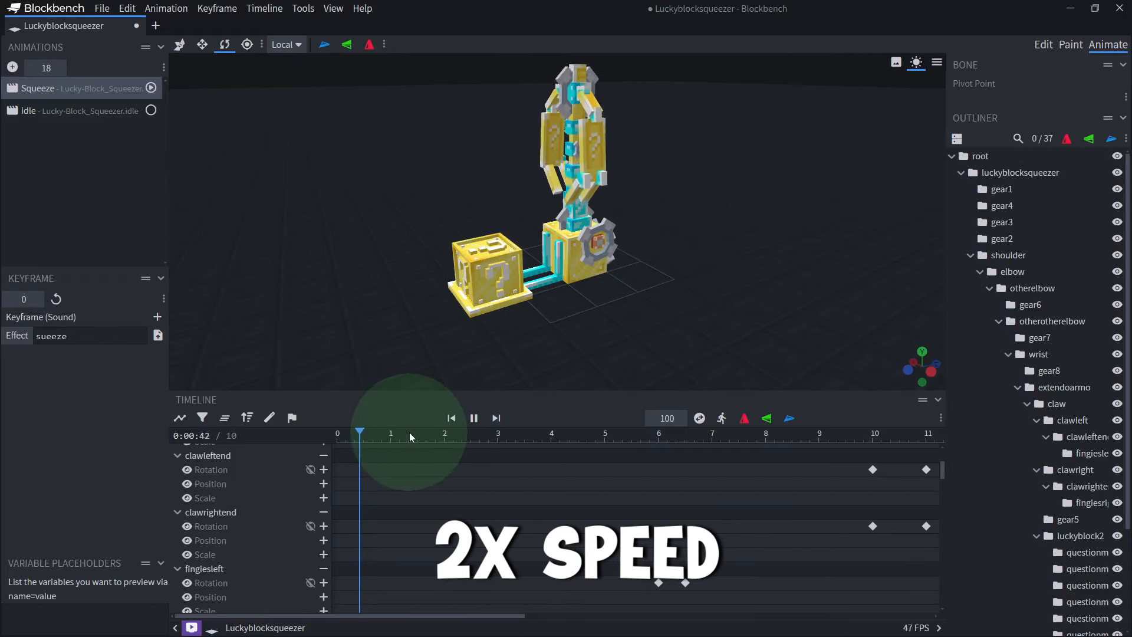
left_click(349, 435)
key("space")
left_click(343, 437)
key("space")
left_click(337, 438)
key("space")
scroll(384, 553, "up", 2)
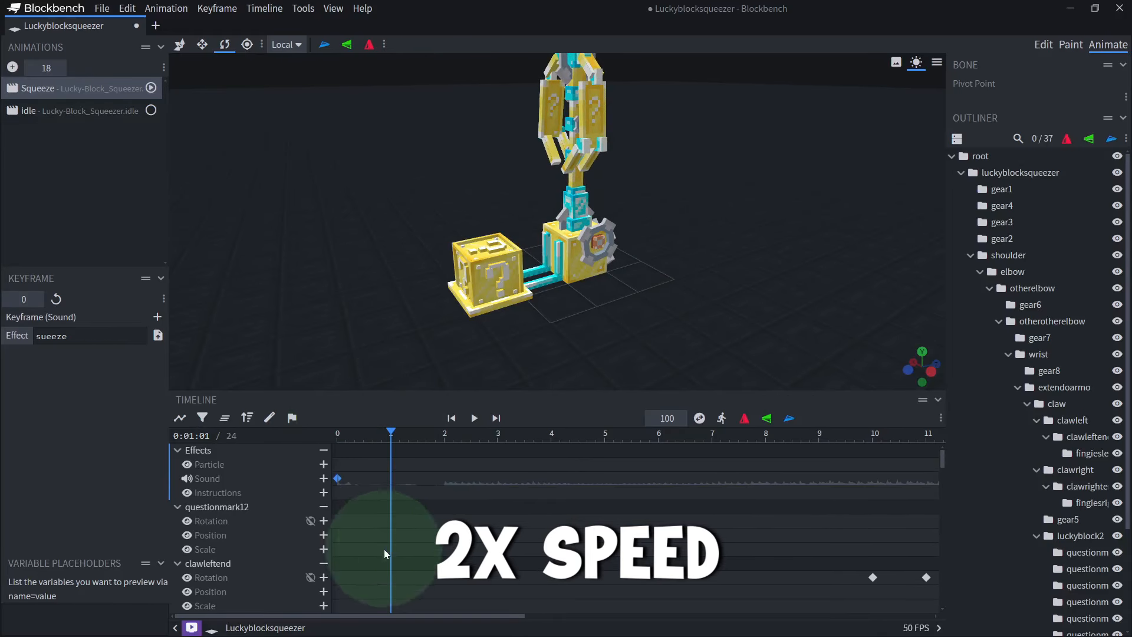
- Select the undertone clip range from 10.3 to bar 11, keeping the short bar-10 snippet
left_click(597, 300)
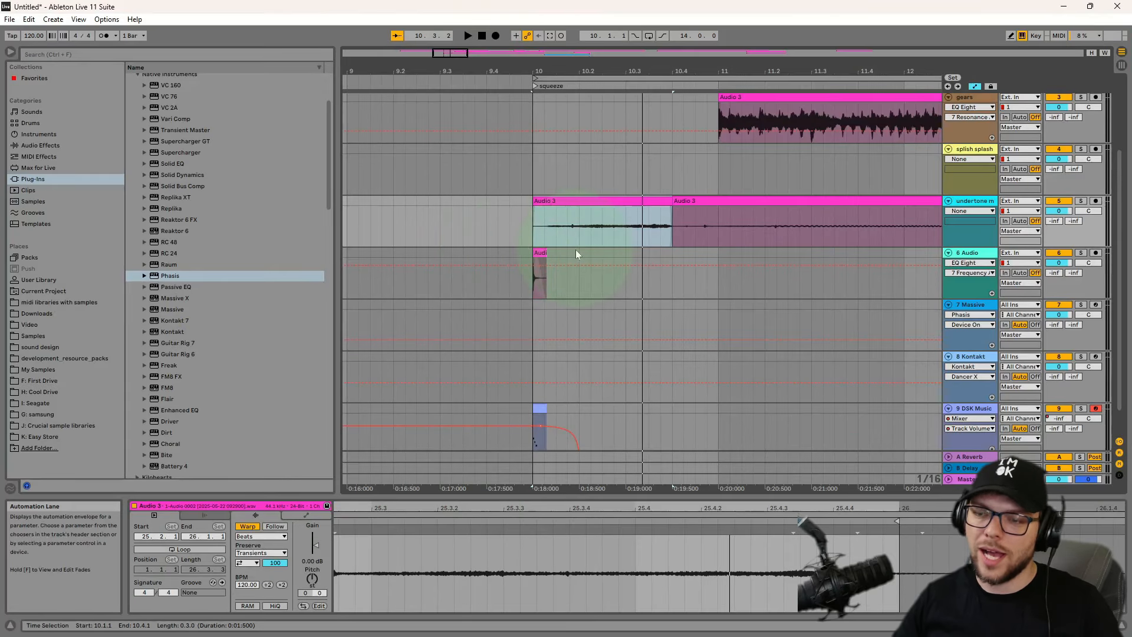
left_click_drag(718, 204, 628, 201)
left_click(609, 200)
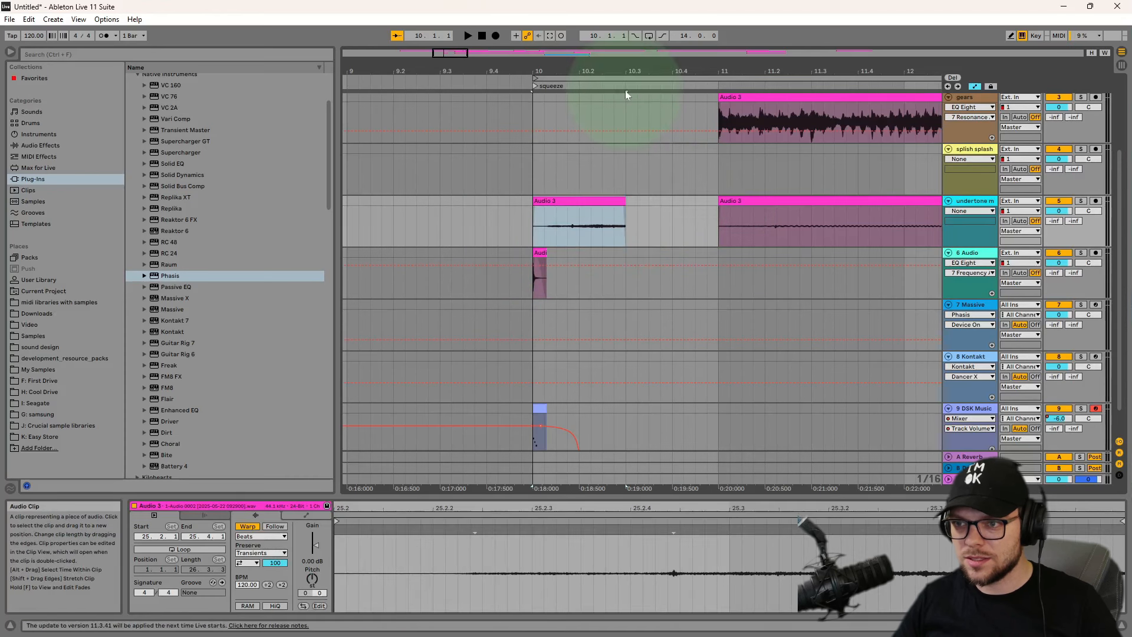
left_click_drag(622, 66, 435, 28)
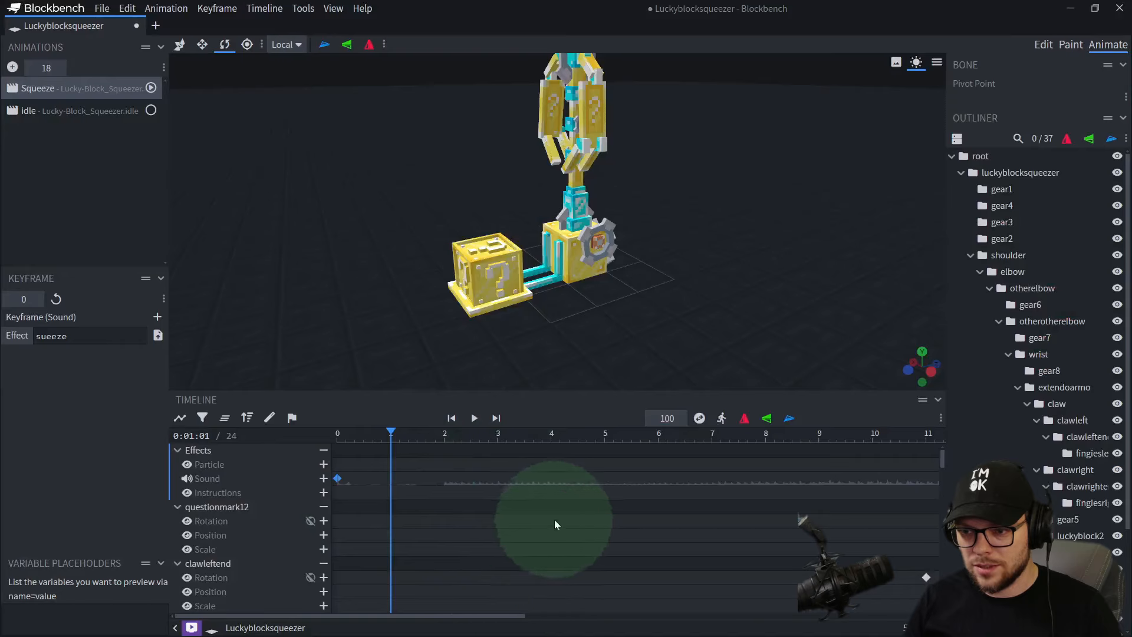
scroll(531, 530, "down", 3, "ctrl")
- Select the gears and undertone clips from bar 11 with bars 10–18 in view
left_click_drag(413, 433, 530, 432)
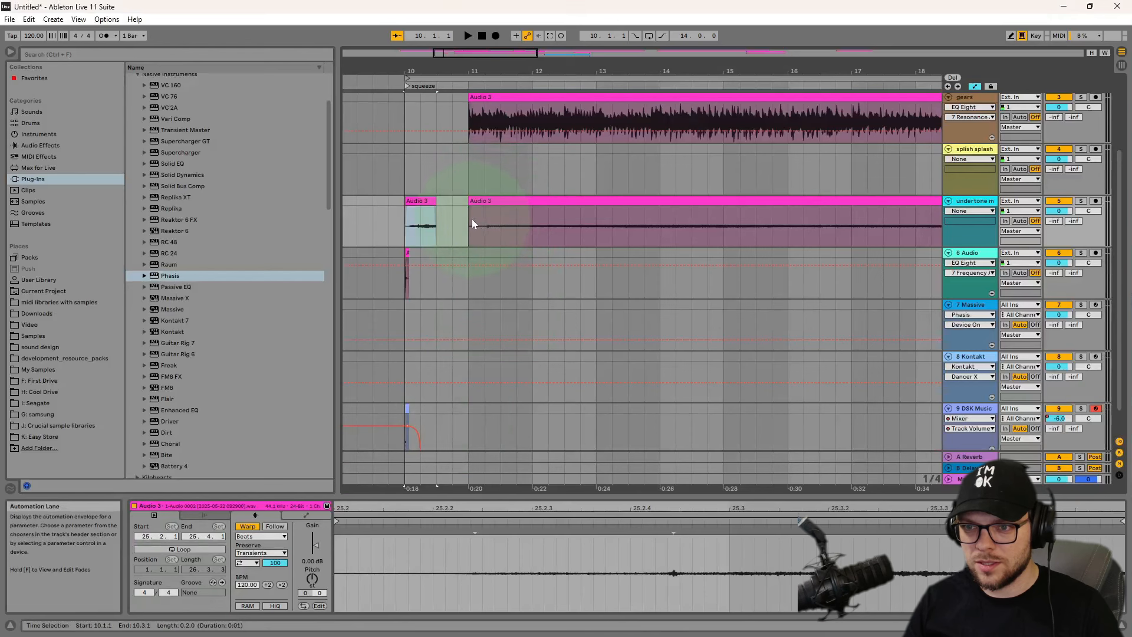
left_click(472, 220)
left_click_drag(532, 71, 494, 72)
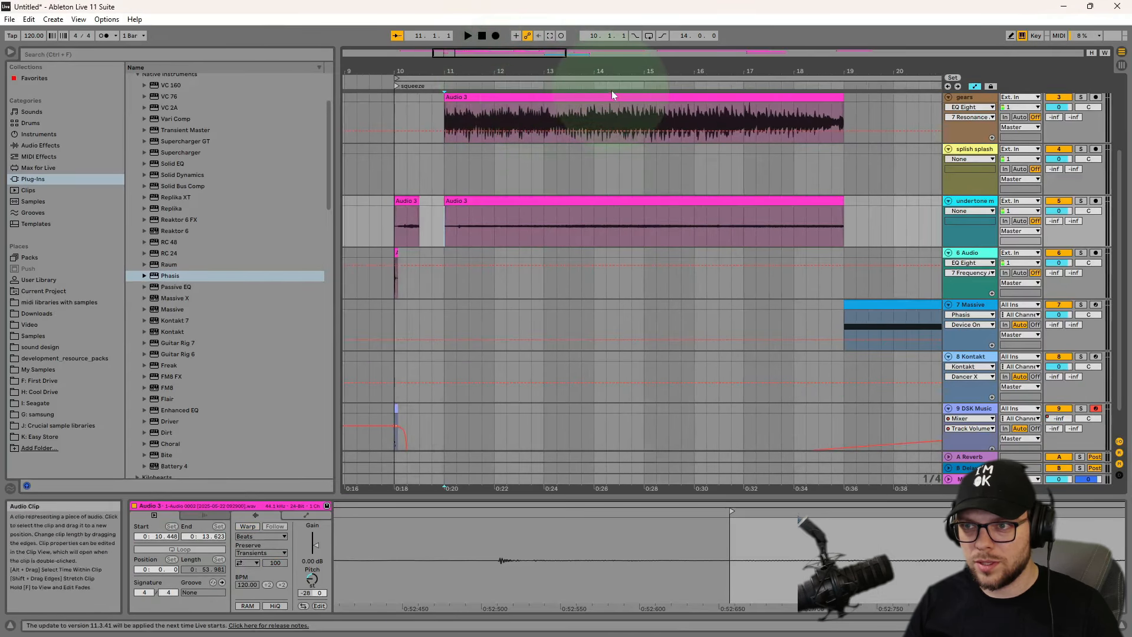
left_click_drag(610, 221, 843, 124)
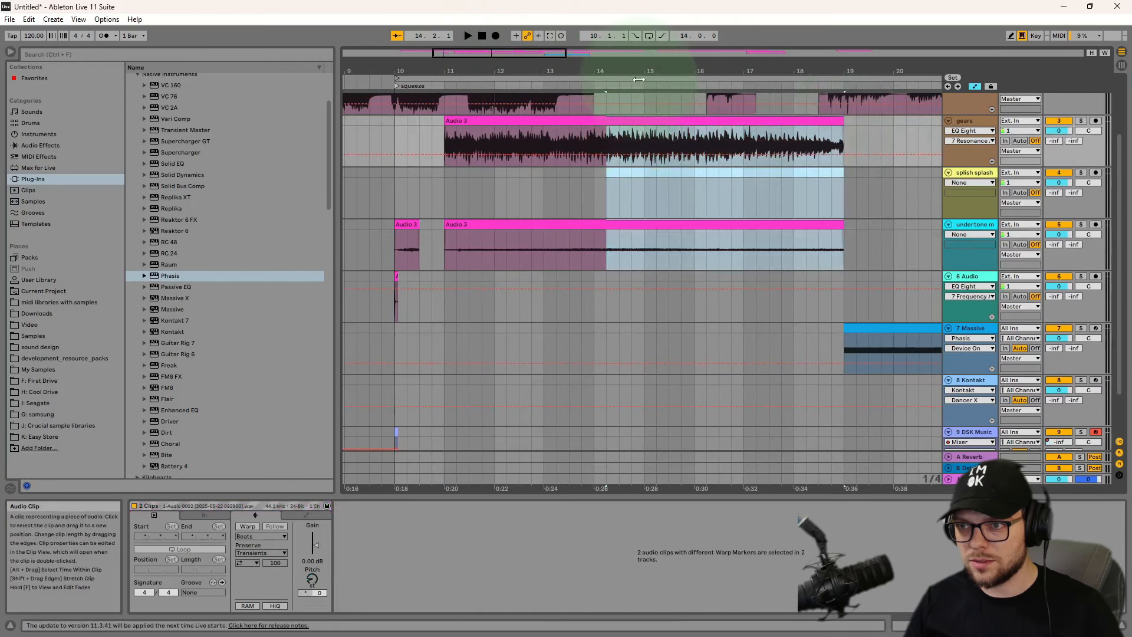
left_click_drag(637, 68, 528, 72)
- Move the selected clips later and duplicate them with Ctrl+D to run to bar 19
left_click_drag(542, 119, 910, 159, "ctrl")
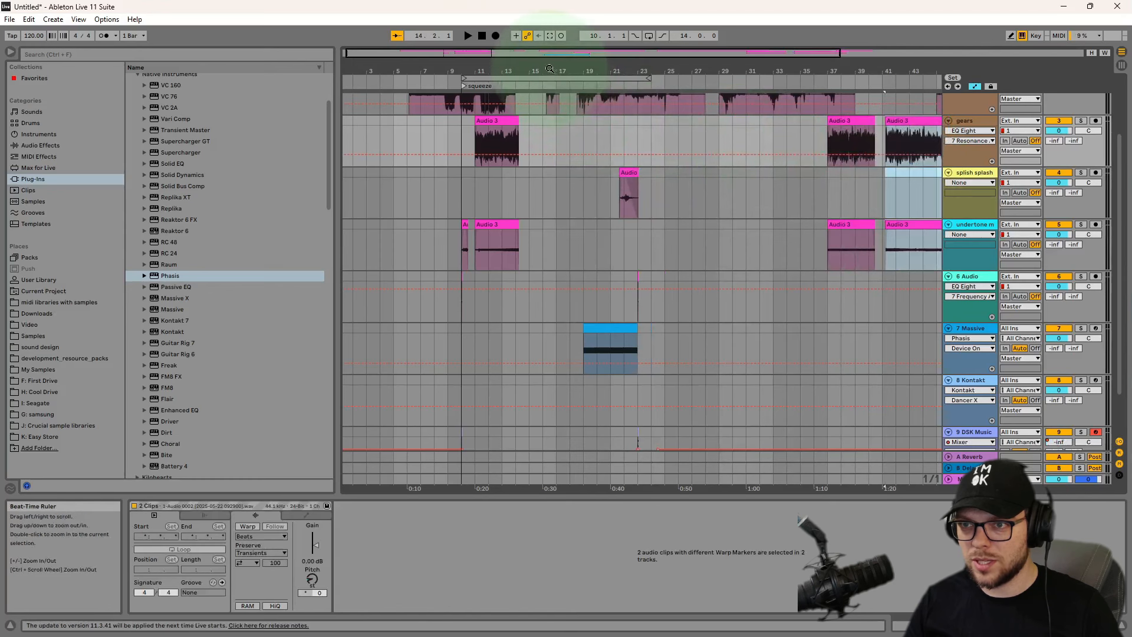
left_click_drag(548, 69, 564, 103)
key("ctrl+d")
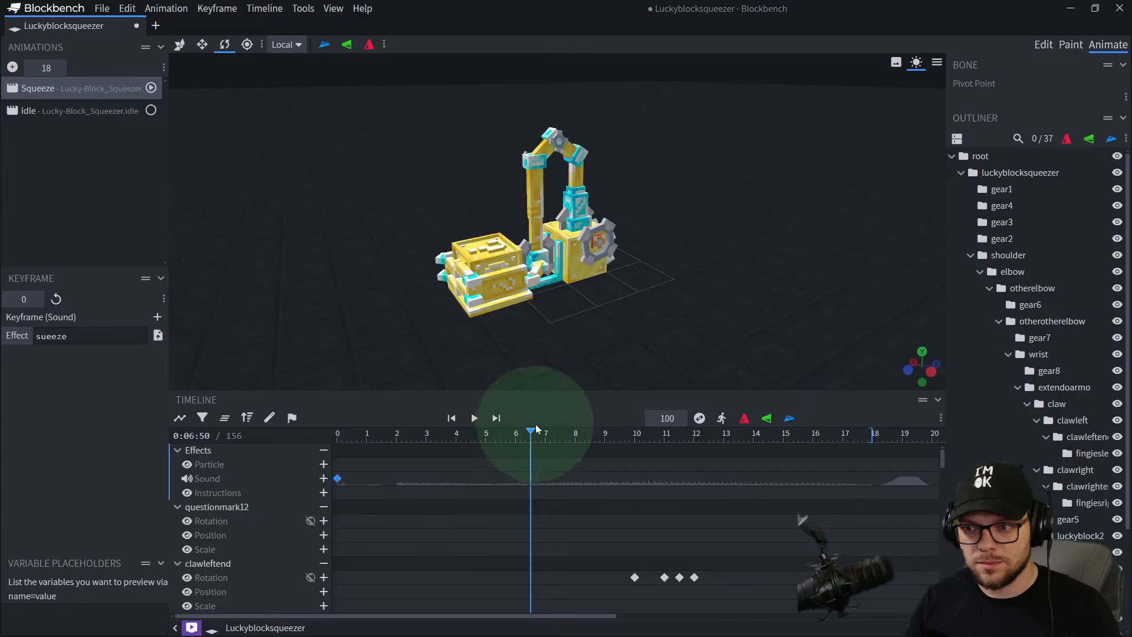
left_click_drag(531, 432, 544, 432)
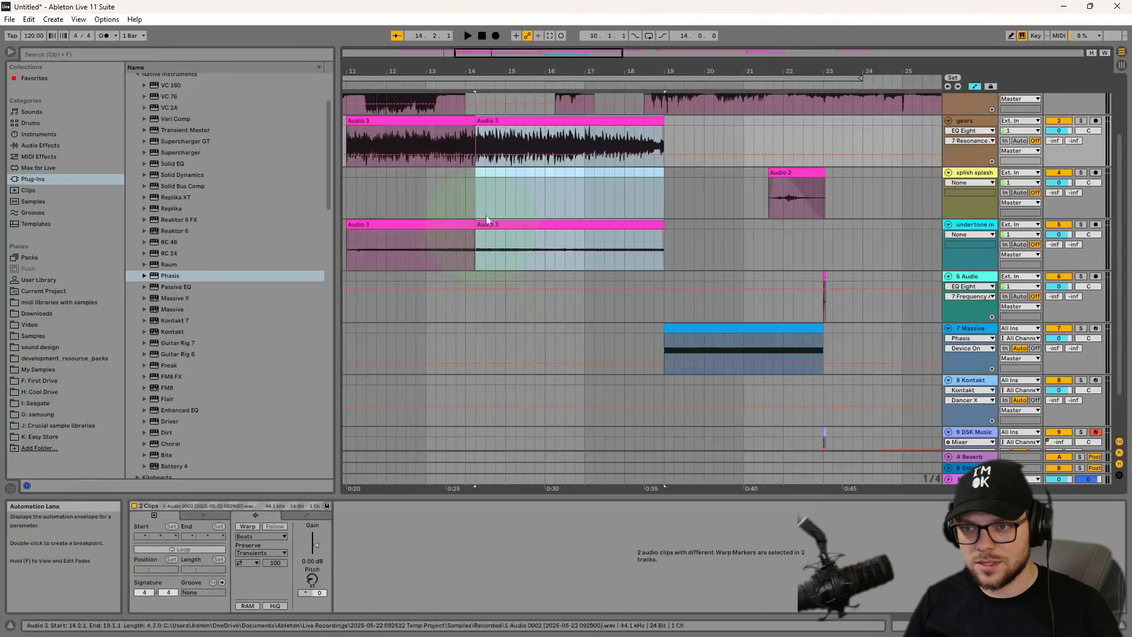
- Split the gears and undertone Audio 3 clips at 14.3 with Ctrl+E
left_click_drag(494, 74, 494, 104)
left_click(492, 142)
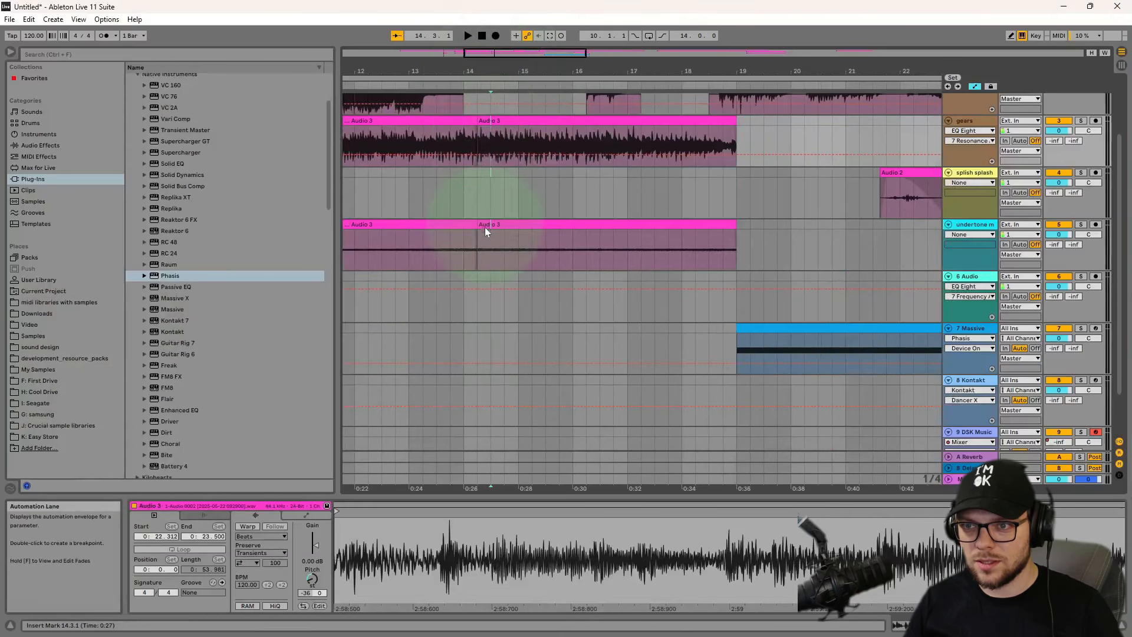
left_click(490, 244, "shift")
key("ctrl+e")
left_click(761, 330)
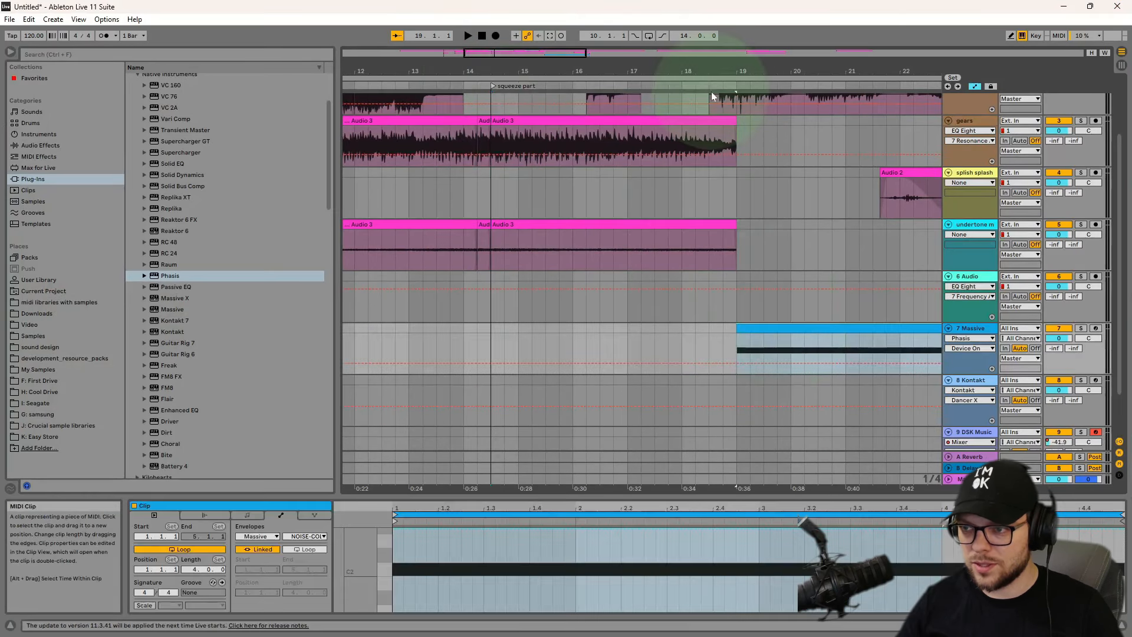
- Move the section from bar 19 on the lower tracks to start at the 14.3 squeeze part
left_click_drag(684, 71, 642, 71)
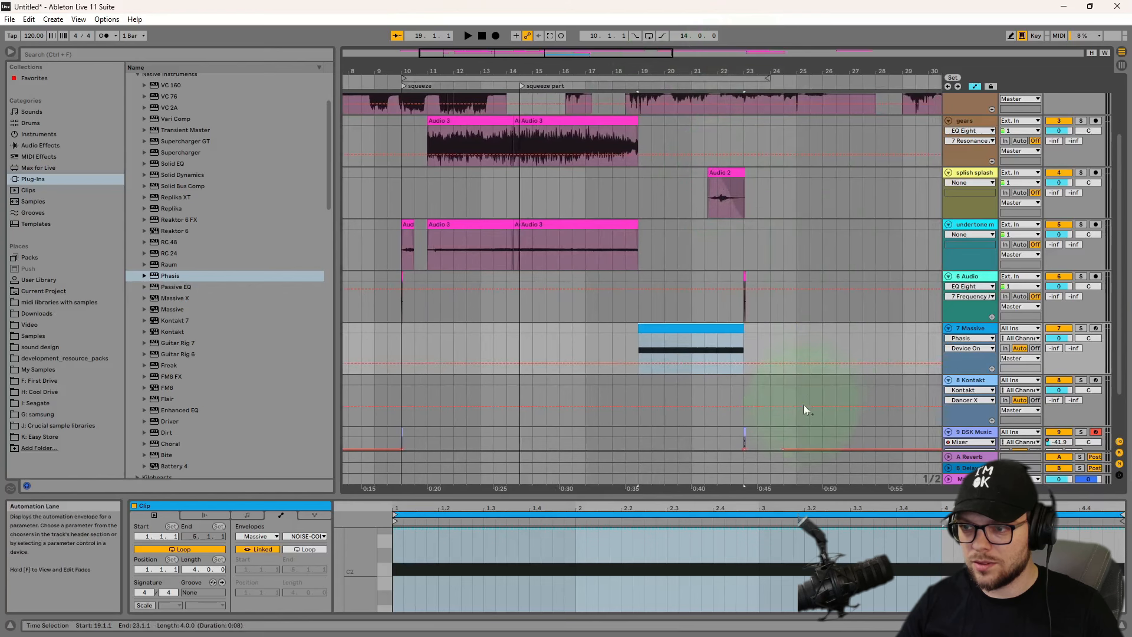
scroll(791, 439, "down", 2)
left_click_drag(808, 379, 638, 118)
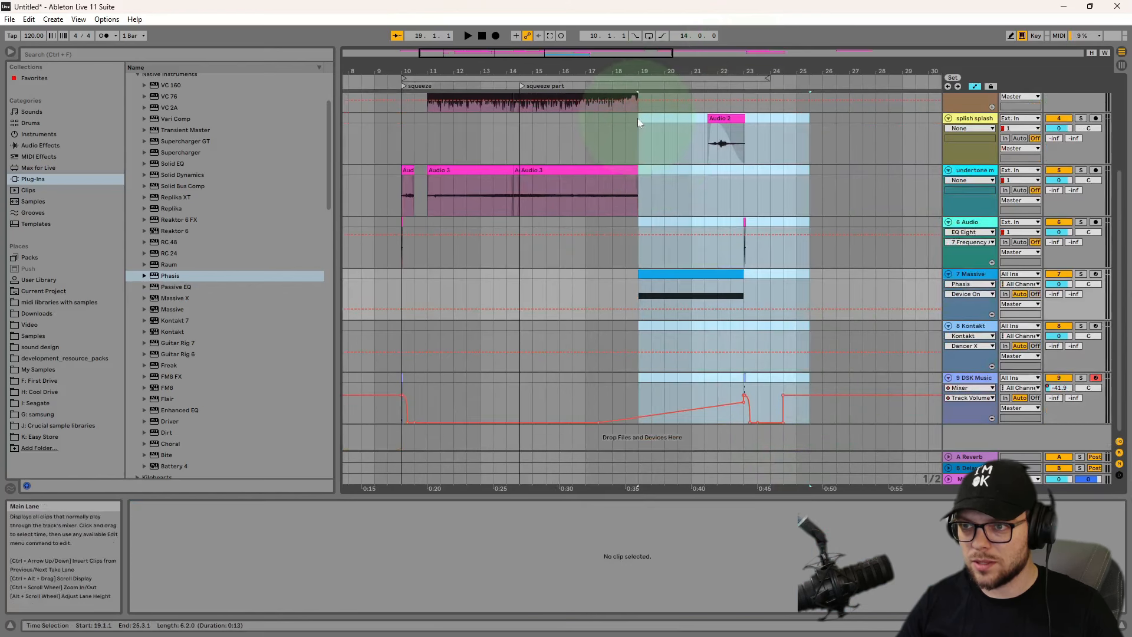
left_click_drag(677, 71, 525, 275)
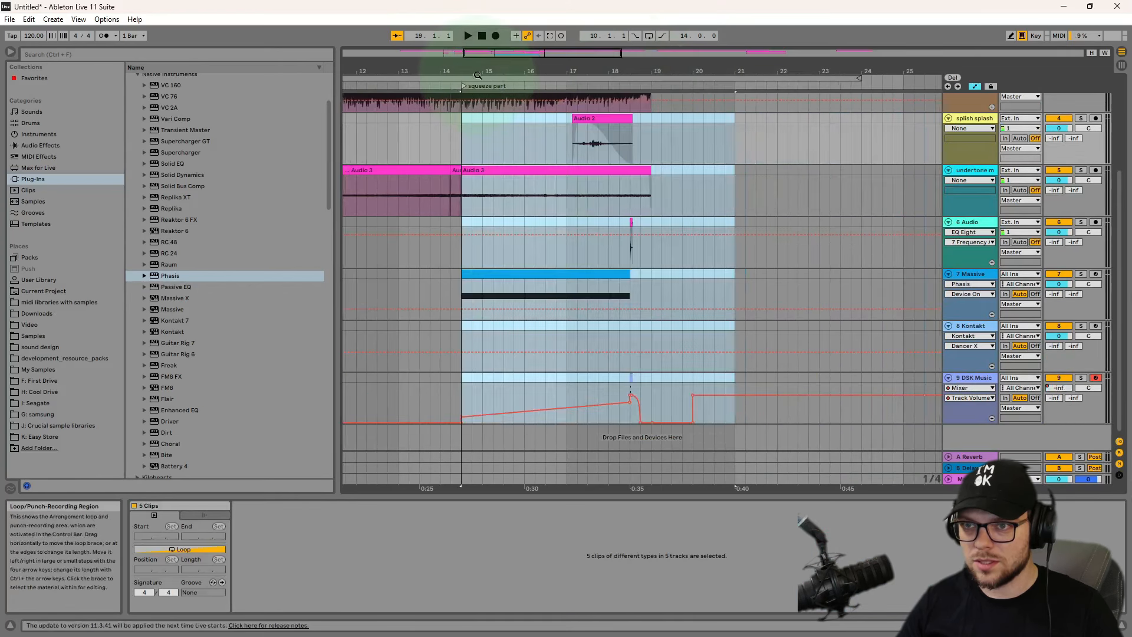
left_click(561, 276)
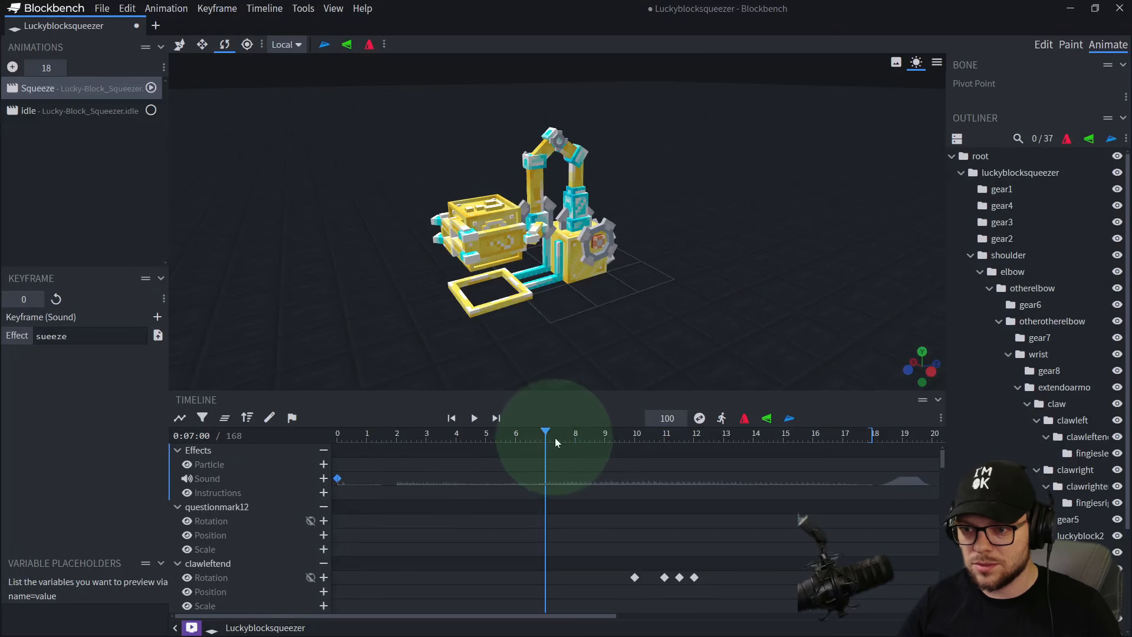
left_click_drag(548, 435, 571, 434)
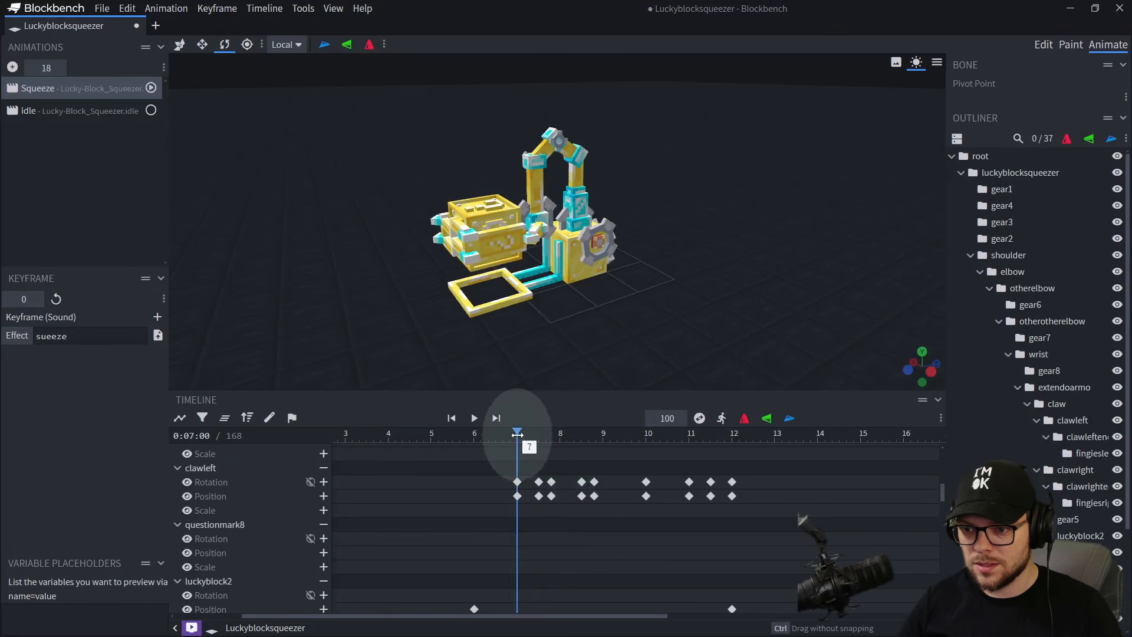
left_click_drag(517, 434, 649, 442)
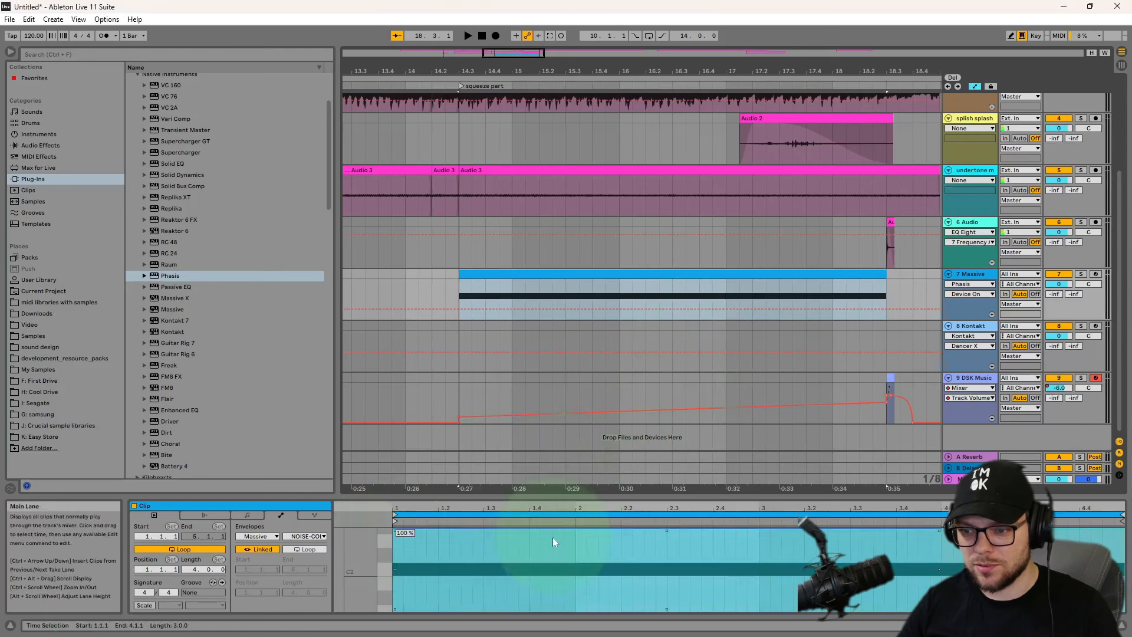
- Show the Massive clip's Pitch Bend envelope and shift its breakpoints earlier into a wavy line
left_click(277, 536)
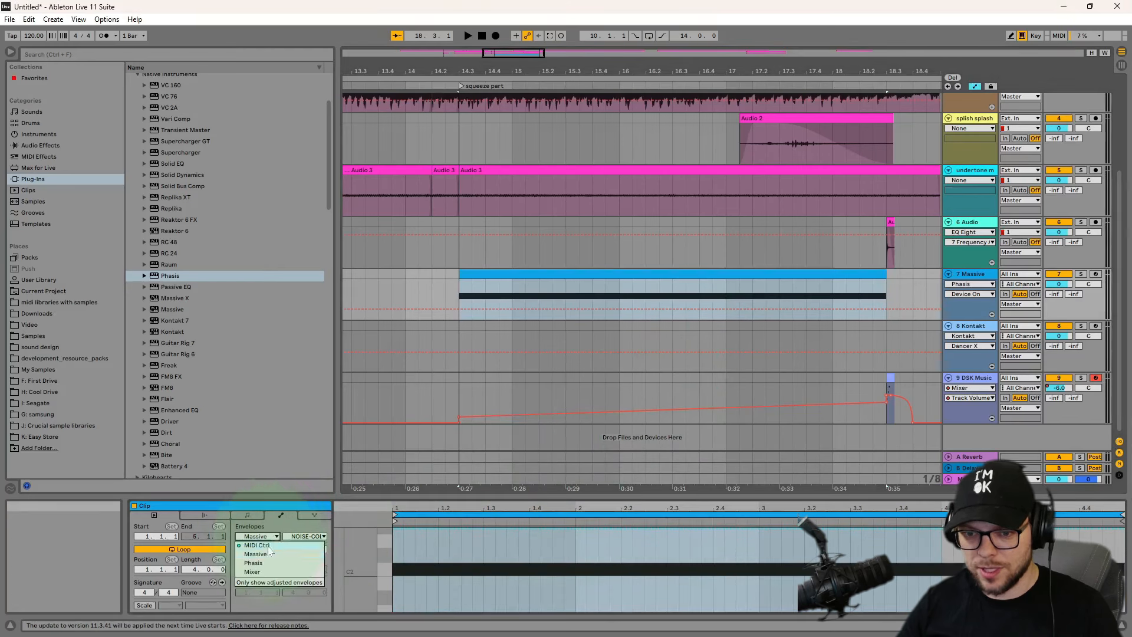
left_click(296, 537)
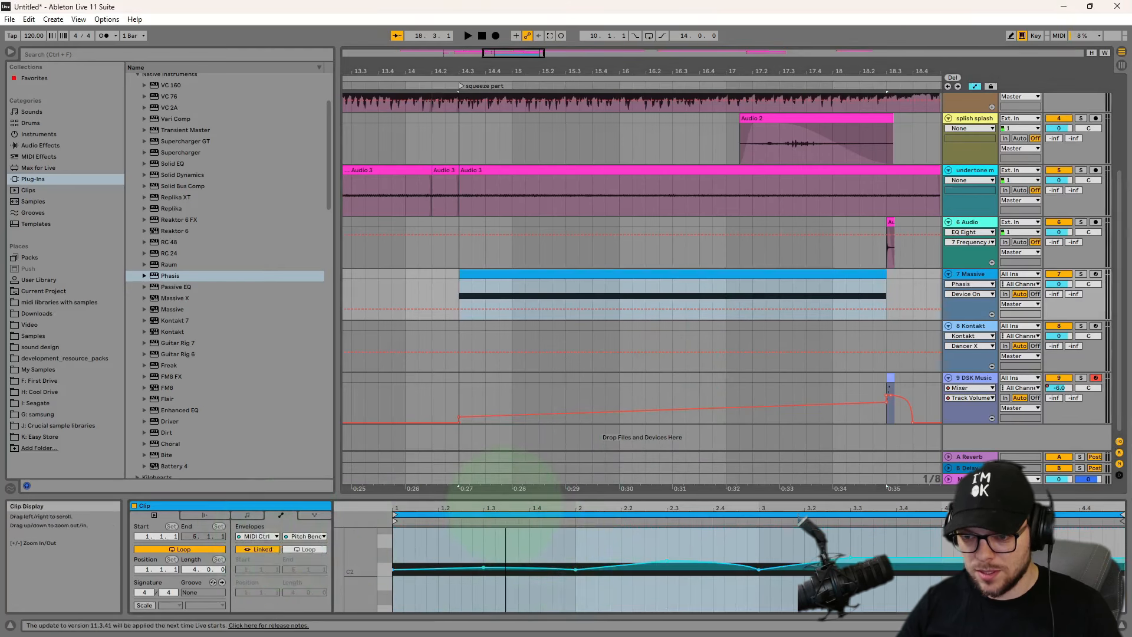
left_click(485, 579)
left_click_drag(484, 568, 449, 568)
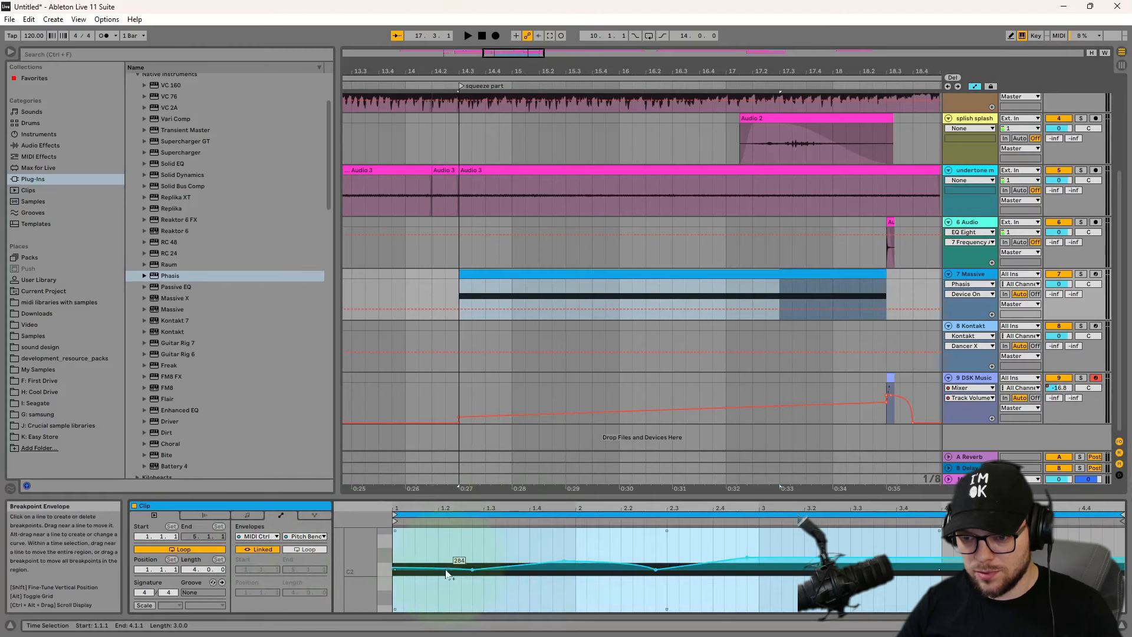
left_click(528, 581)
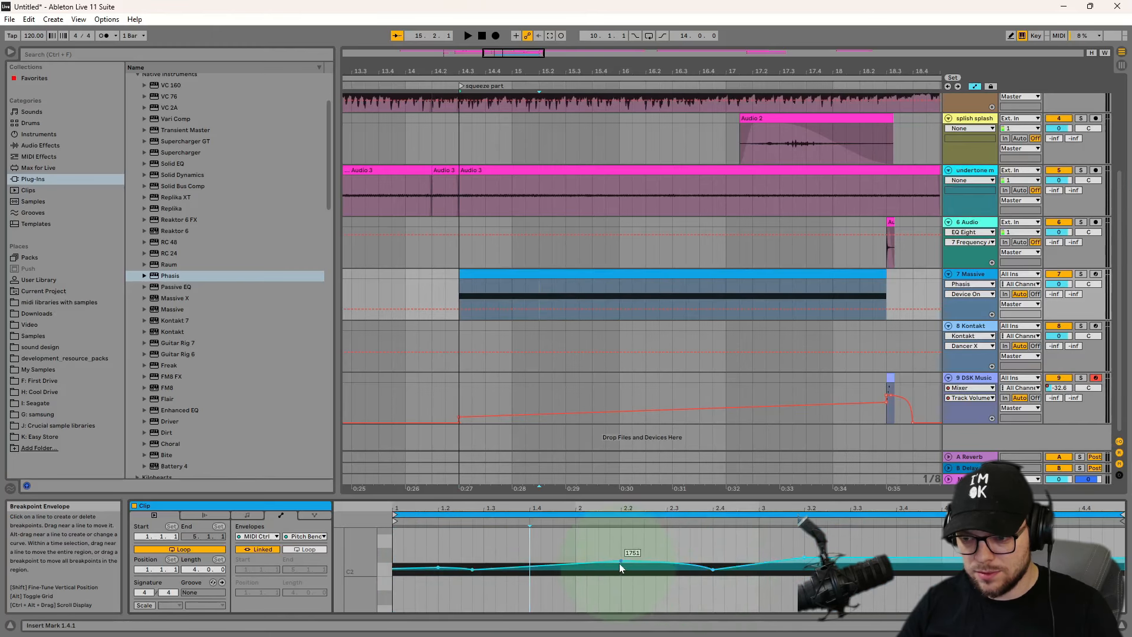
left_click(702, 319)
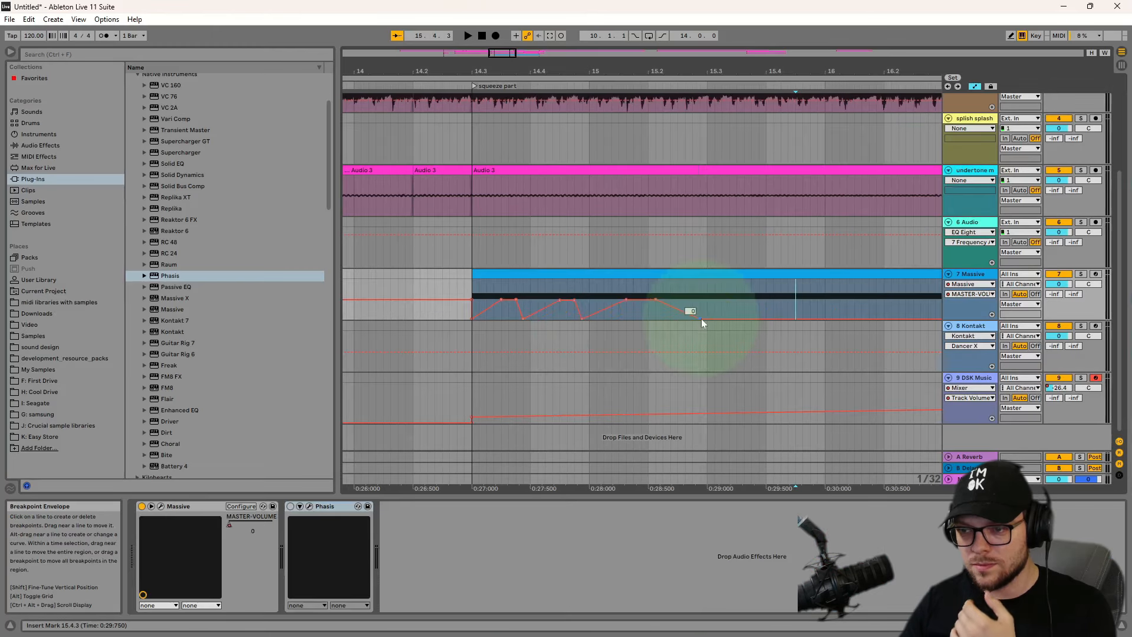
- Play the Massive section from 14.3 alongside the Squeeze animation from frame 7
left_click(498, 273)
key("space")
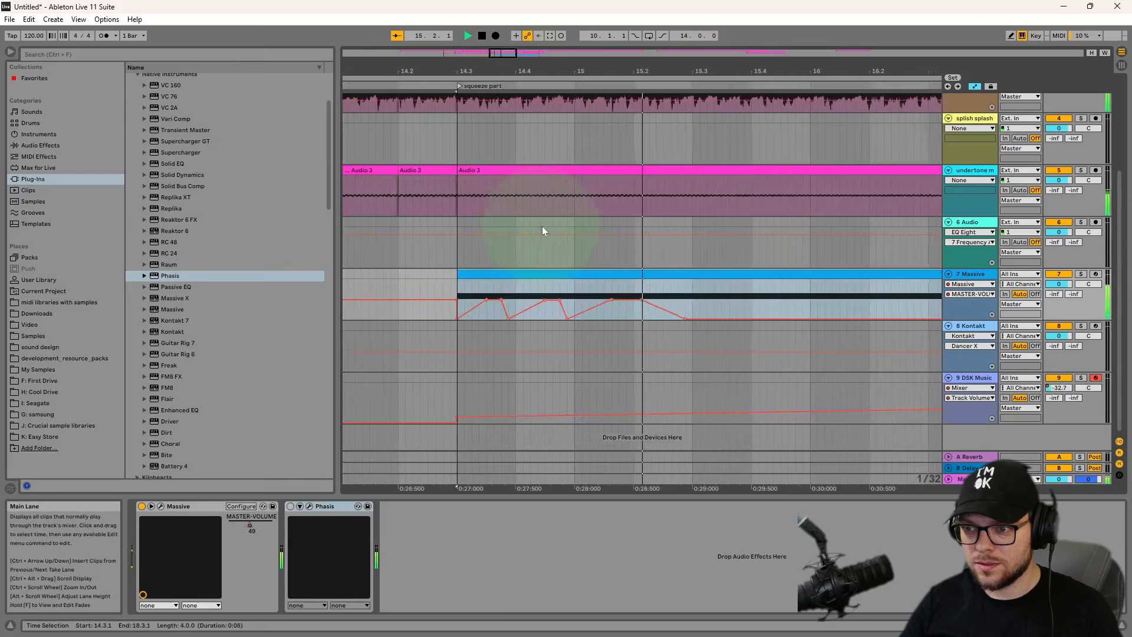
key("space")
key("space")
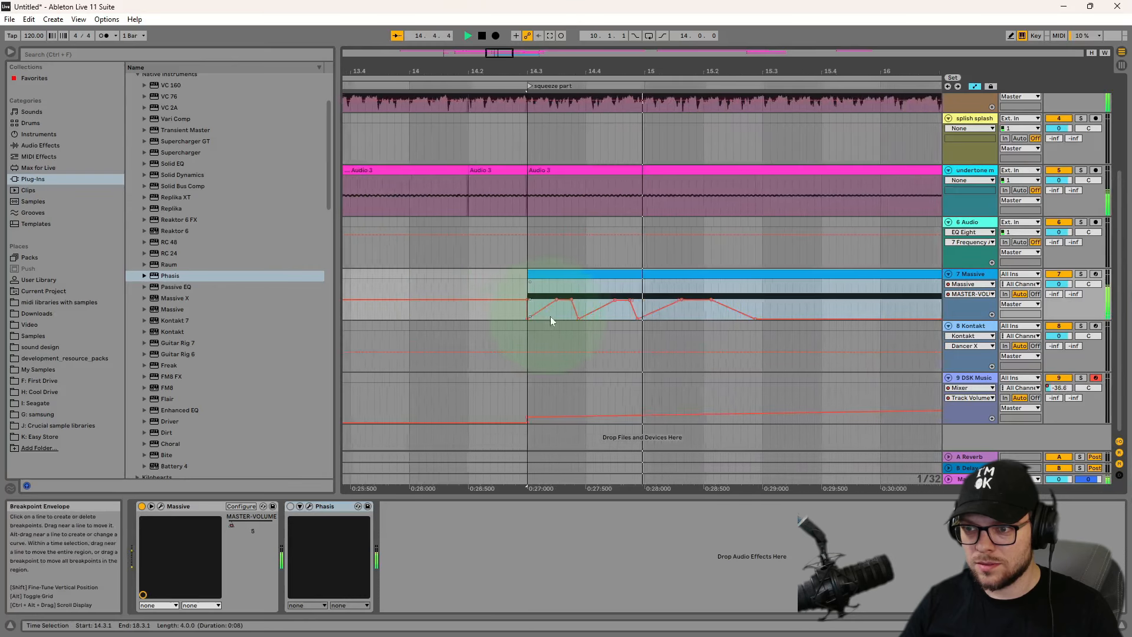
key("space")
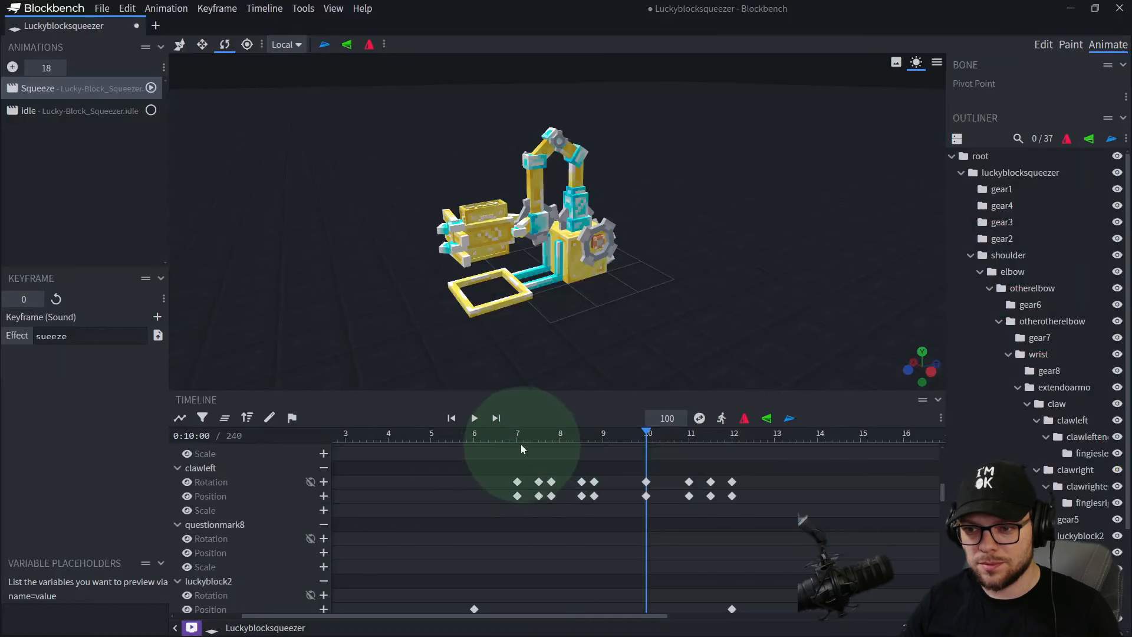
left_click(518, 439)
key("space")
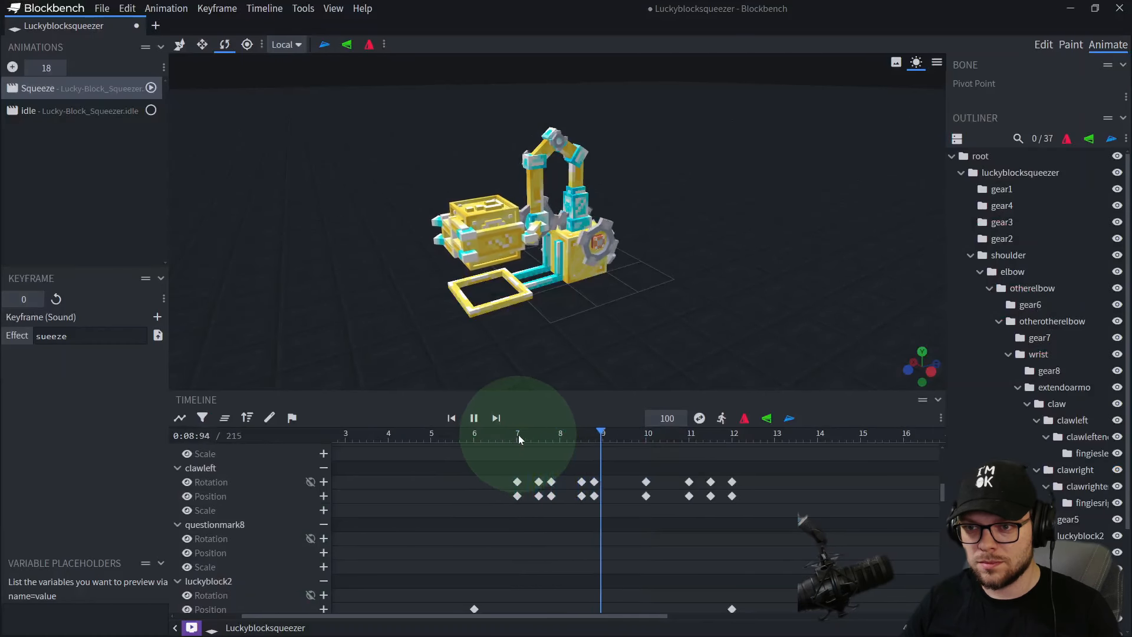
left_click(518, 435)
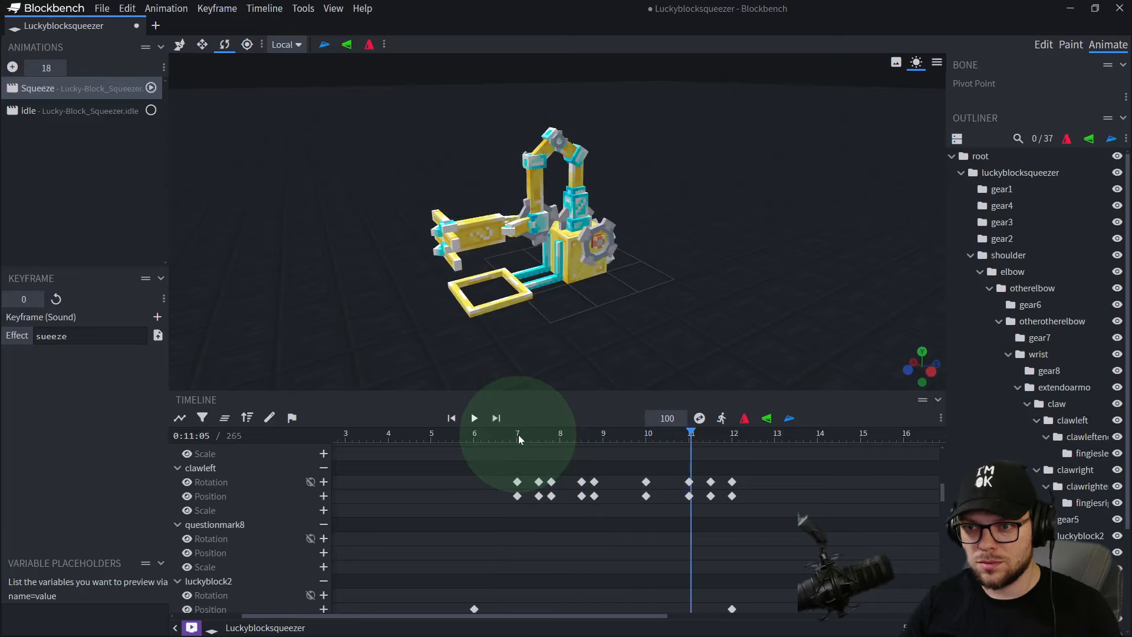
left_click(518, 434)
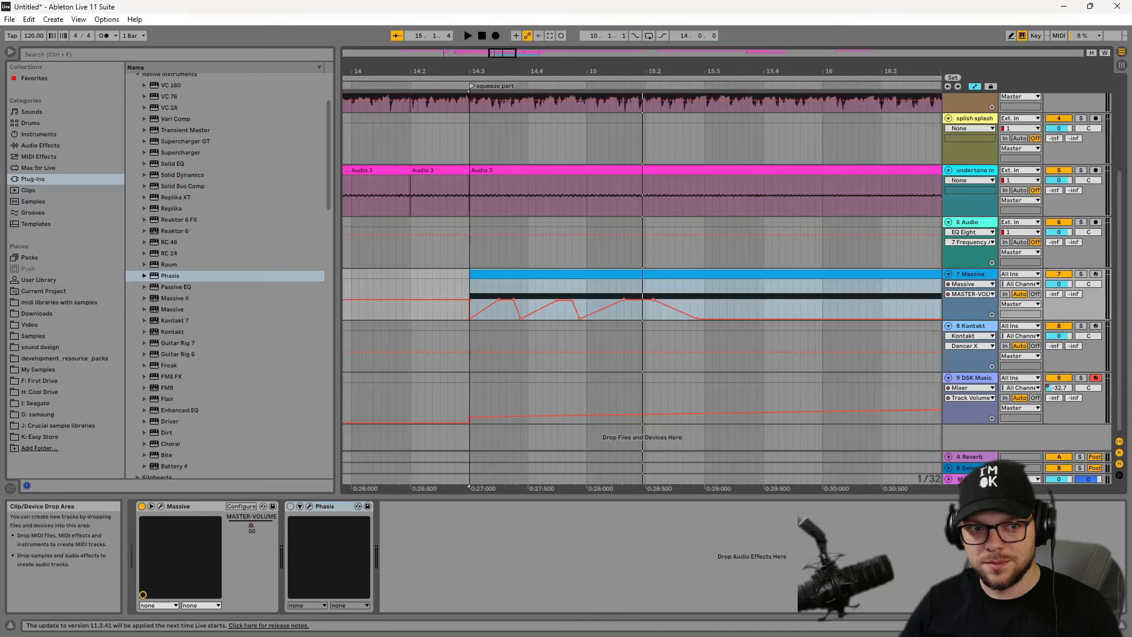
left_click(476, 282)
key("space")
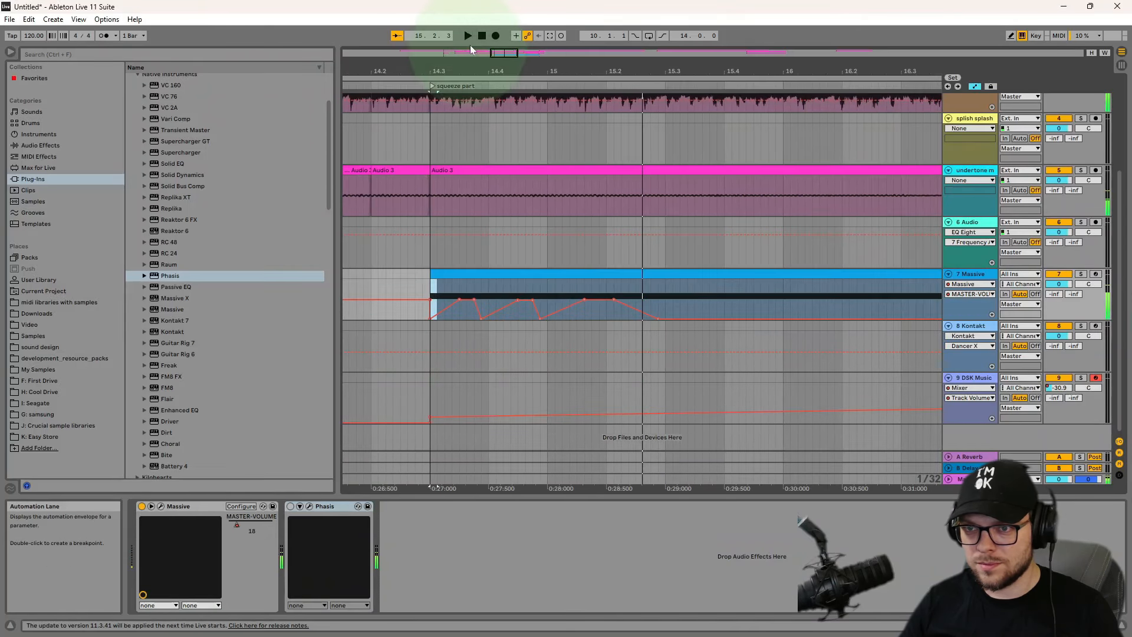
- Push the later Massive volume automation breakpoints later around the squeeze part
left_click_drag(429, 487, 483, 495)
left_click_drag(750, 296, 500, 314)
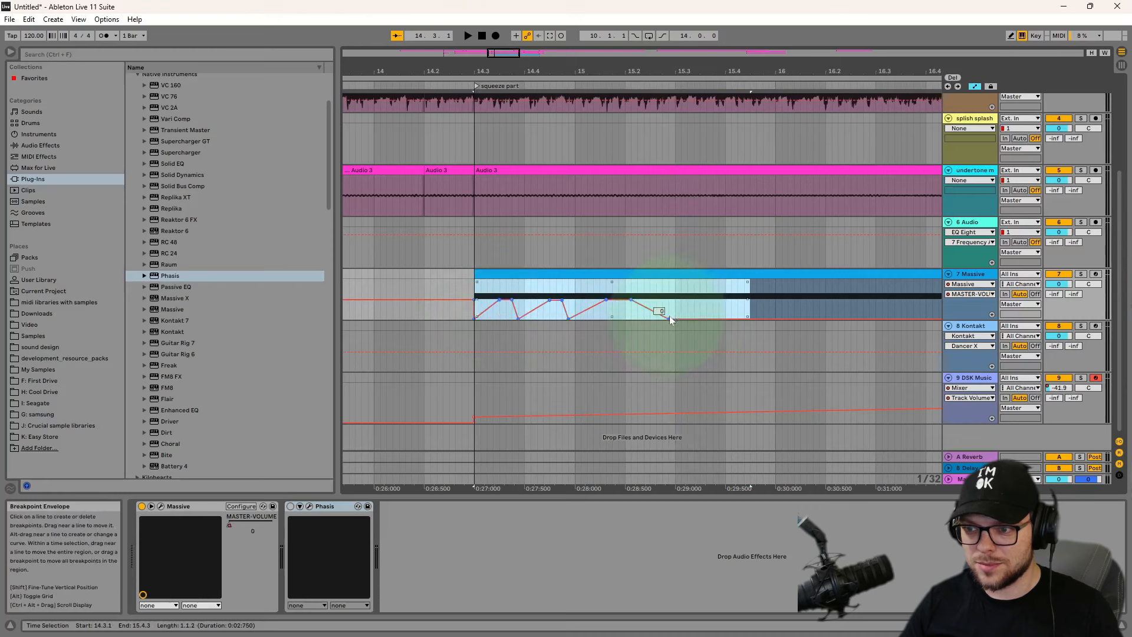
left_click_drag(669, 316, 562, 319)
right_click(670, 319)
left_click_drag(787, 294, 612, 316)
left_click_drag(612, 318, 578, 318)
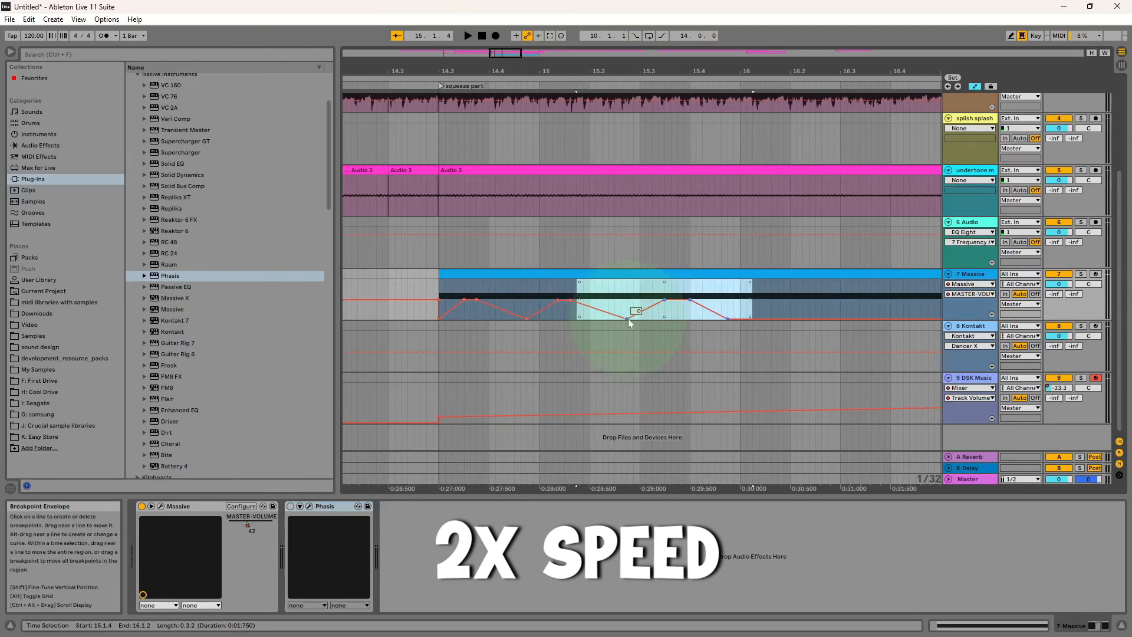
left_click_drag(796, 295, 721, 314)
left_click_drag(728, 318, 741, 319)
left_click_drag(483, 70, 457, 64)
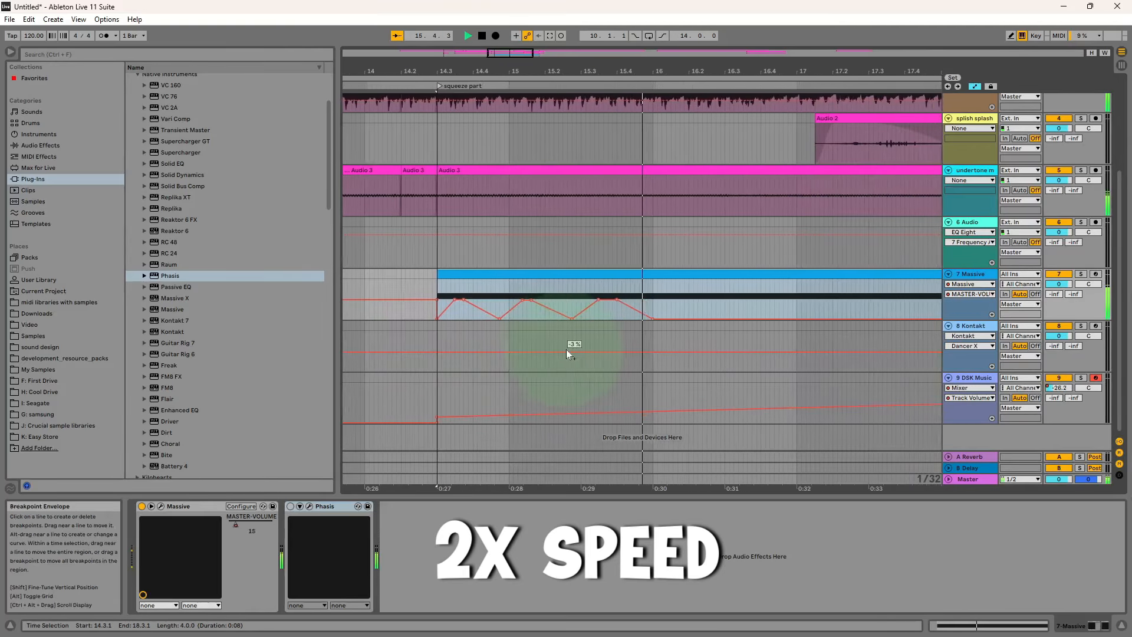
key("space")
- Trim the undertone clip, undo the trim, and move the gears clip's end part later
scroll(829, 172, "down", 2, "ctrl")
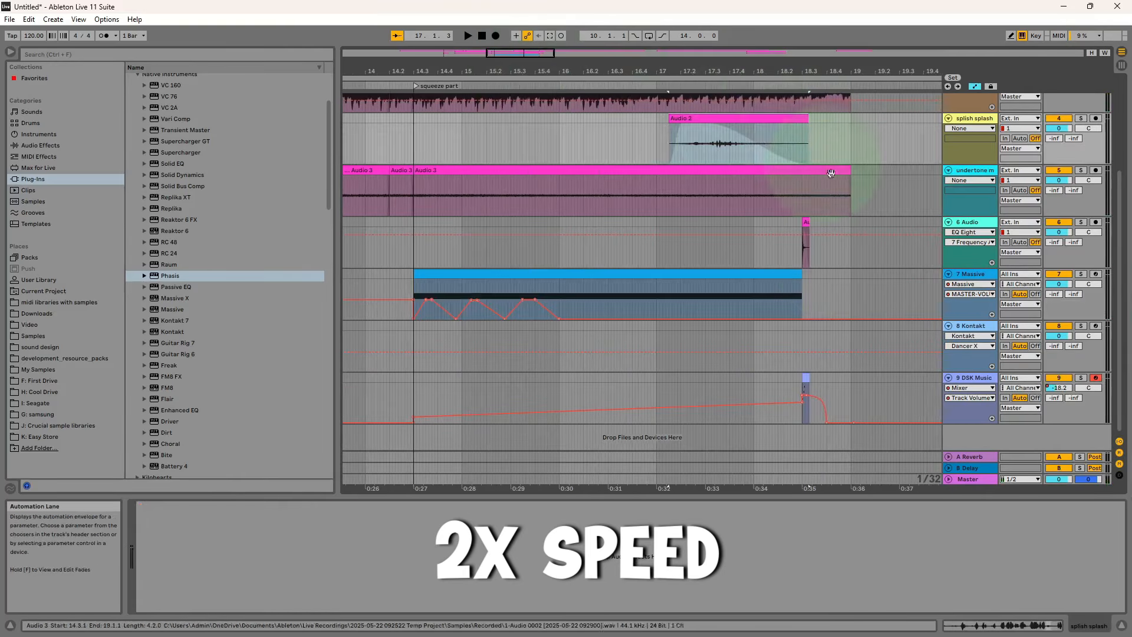
left_click_drag(851, 171, 679, 195)
key("ctrl+z")
left_click_drag(889, 183, 857, 170)
scroll(879, 165, "up", 2)
left_click_drag(882, 163, 660, 161)
left_click_drag(665, 161, 859, 160)
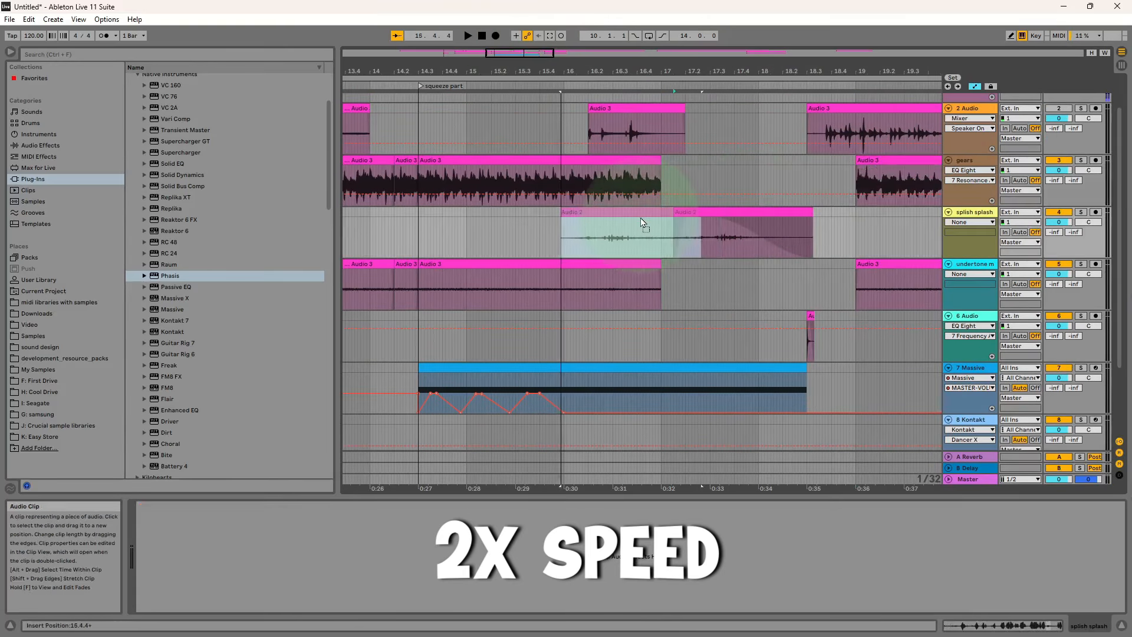
scroll(825, 236, "down", 2)
- Shift the splish splash and 6 Audio selection and the DSK Music clip earlier
left_click_drag(836, 236, 578, 118)
left_click_drag(877, 379, 807, 377)
left_click_drag(811, 377, 678, 377)
left_click(552, 374)
scroll(624, 289, "down", 3, "shift")
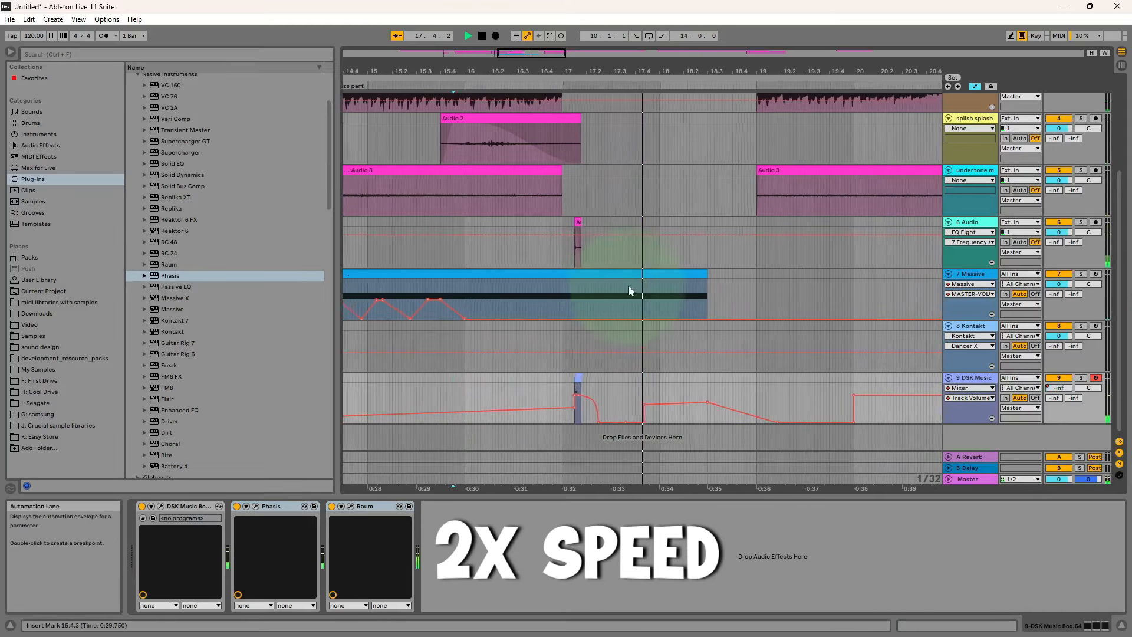
left_click_drag(589, 71, 546, 65)
- Delete the undertone and gears clips at bar 19
left_click(700, 171)
key("Delete")
scroll(701, 182, "up", 4)
left_click(701, 191)
left_click_drag(359, 70, 454, 66)
key("Delete")
- Copy the gears clips from bars 11–17 to bar 18 and consolidate the copy
left_click_drag(608, 211, 423, 204)
left_click_drag(429, 192, 649, 194, "ctrl")
right_click(649, 193)
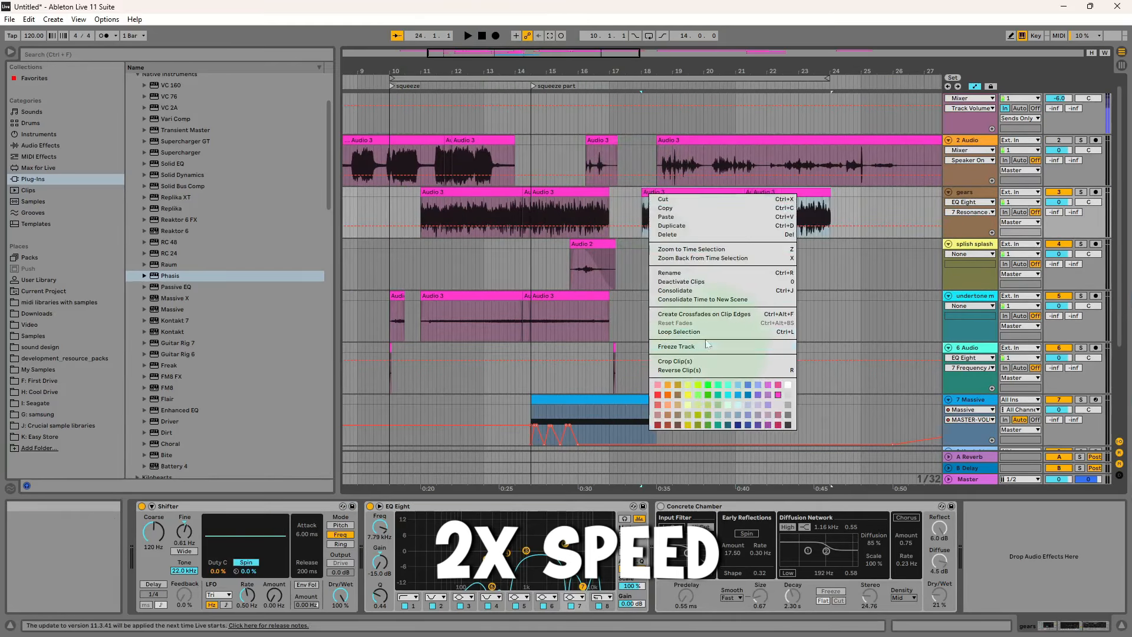
left_click(685, 290)
- Copy the undertone clips to bar 18, consolidate them, lower the gain, and play back
left_click_drag(608, 315, 423, 313)
left_click_drag(439, 296, 659, 296, "ctrl")
right_click(659, 294)
left_click(691, 388)
double_click(687, 296)
left_click_drag(315, 540, 306, 608)
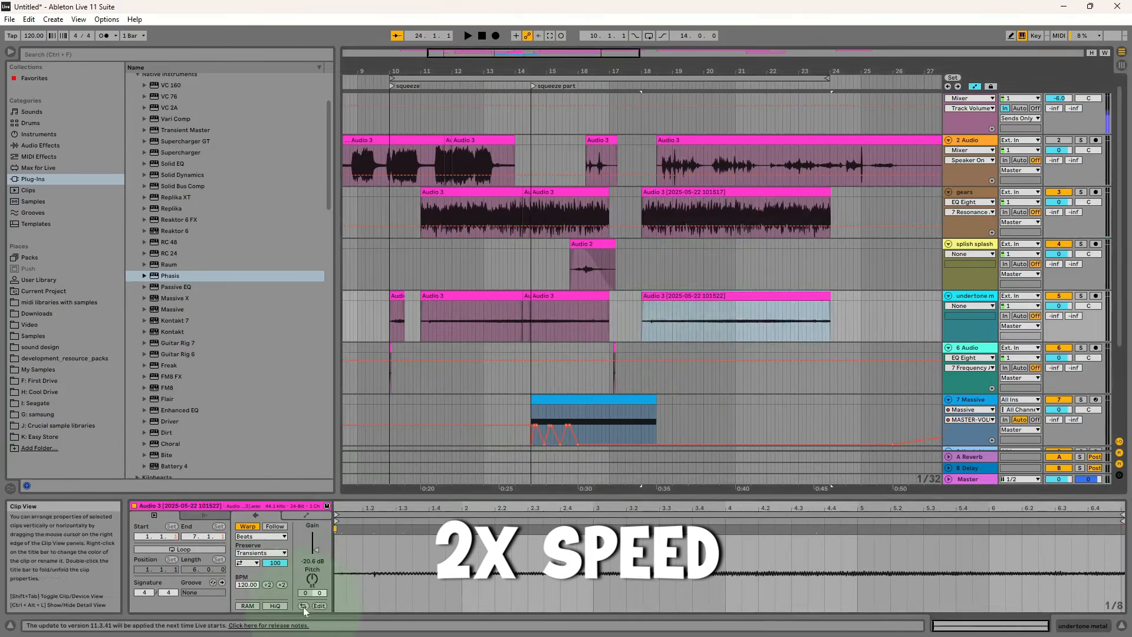
key("space")
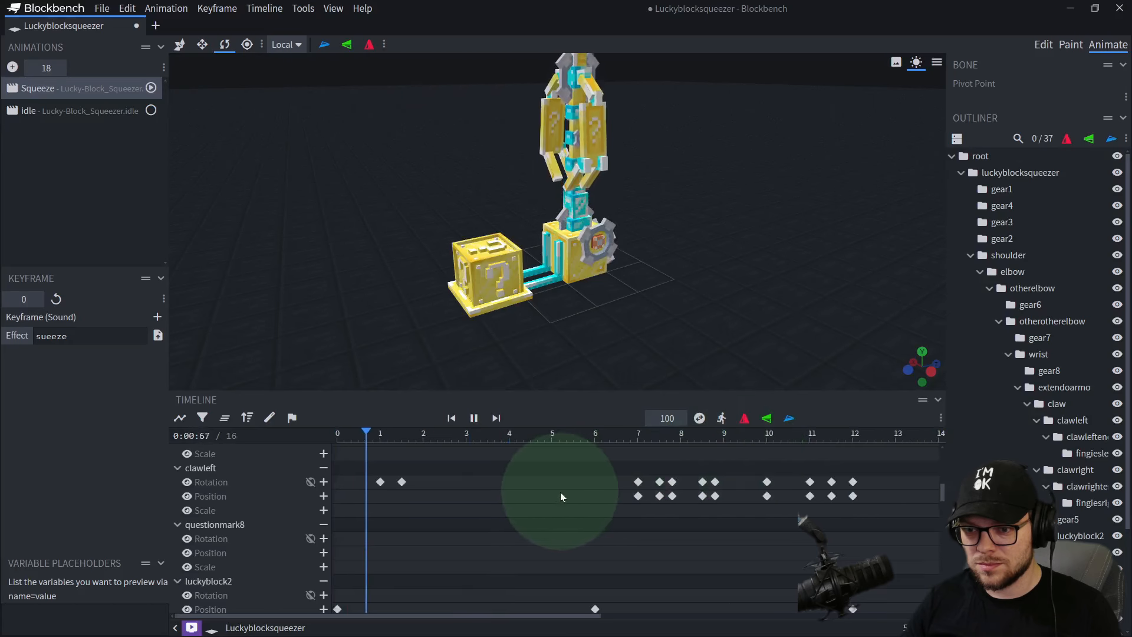
key("space")
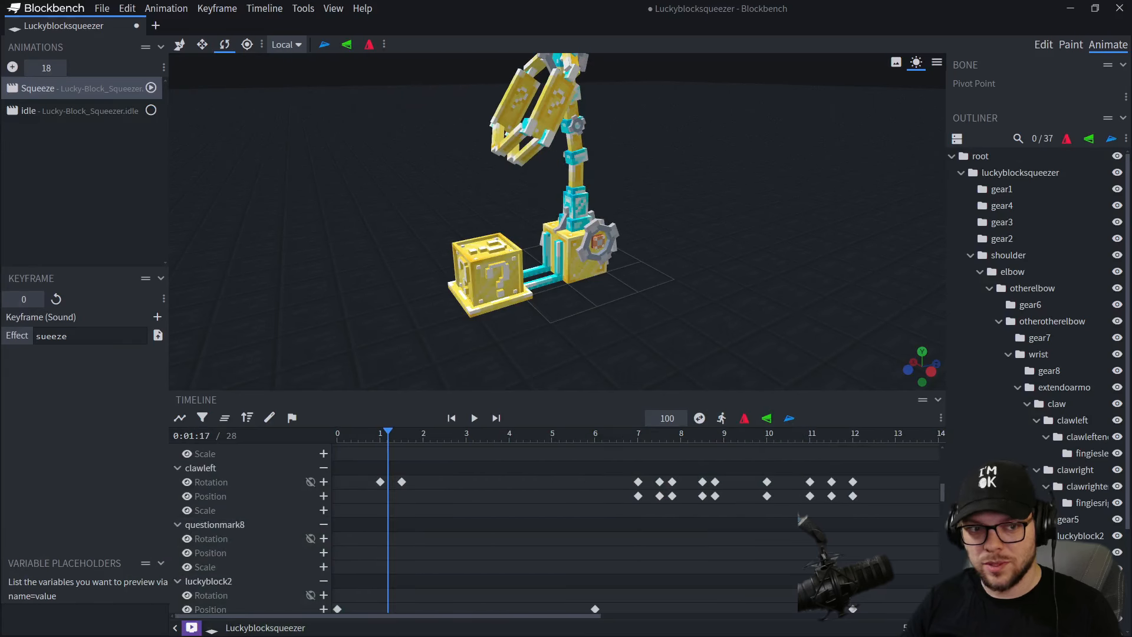
key("alt+Tab")
- Delete the consolidated bar-18 copies and paste the three gears clips at bar 18
left_click(624, 192, "shift")
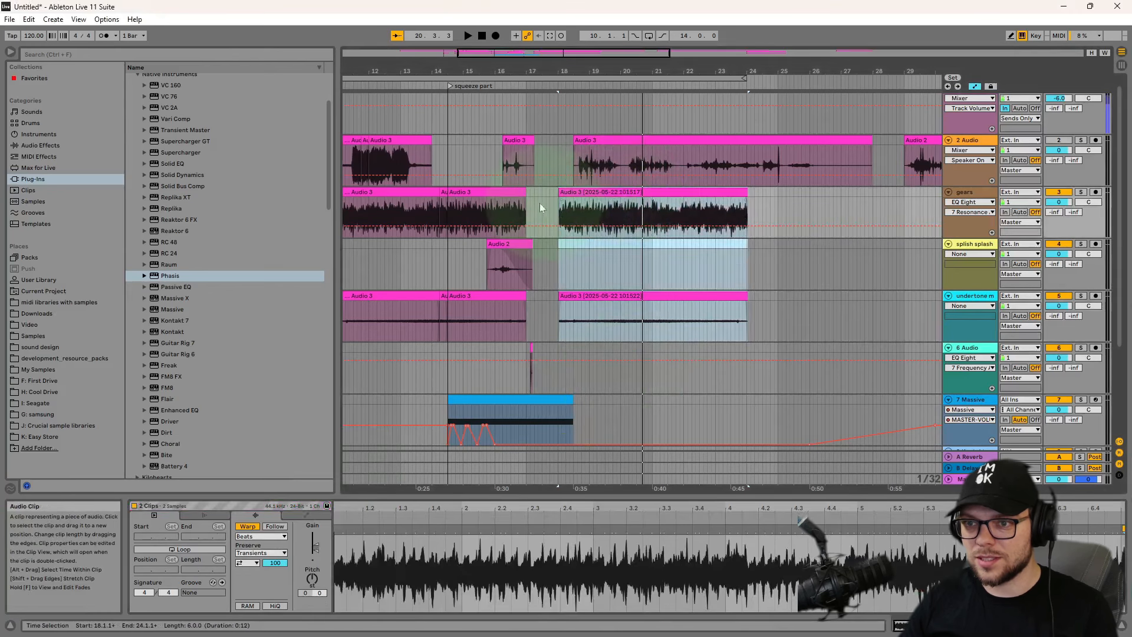
key("Delete")
left_click(463, 194)
left_click(557, 192)
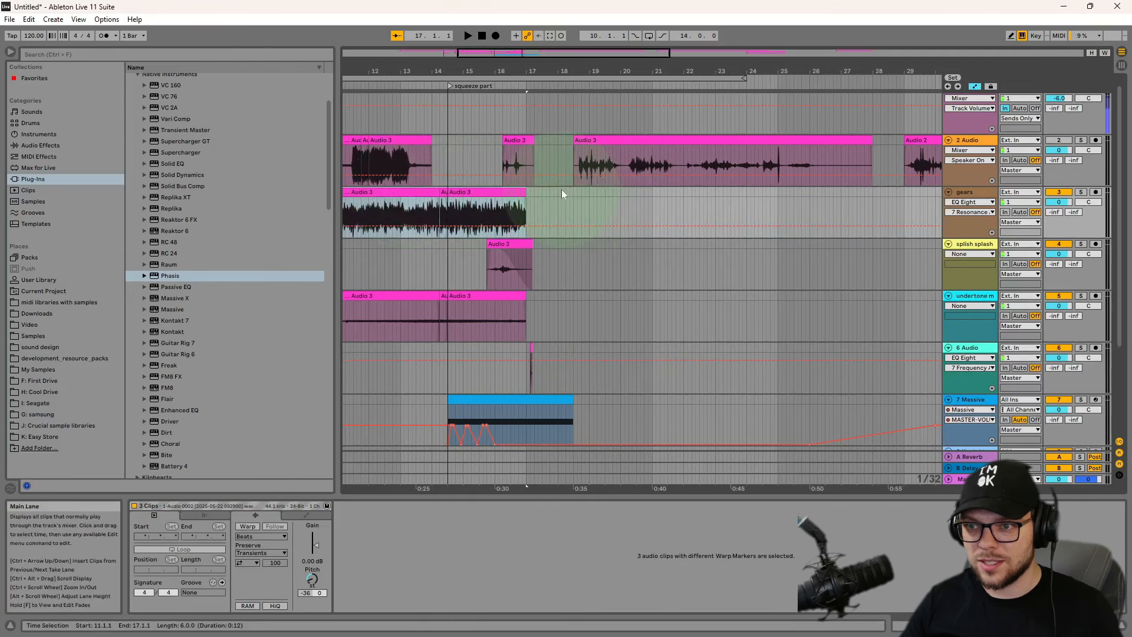
key("ctrl+v")
- Paste the three undertone clips at bar 18 and check timing between 10.67 and 14.08 seconds
left_click(479, 294)
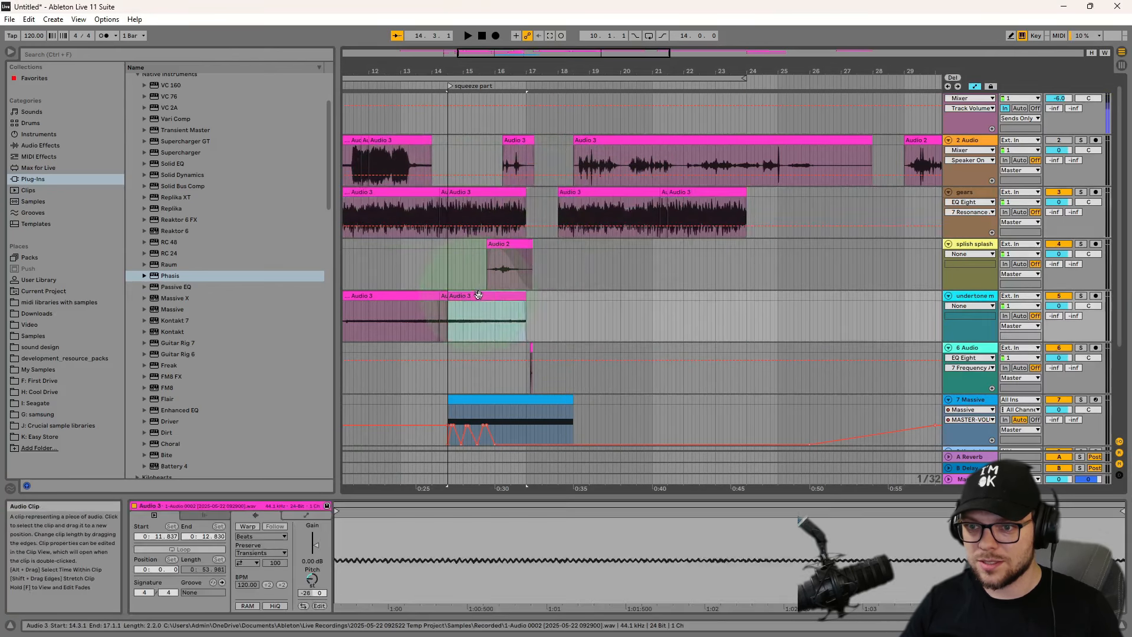
left_click(410, 296, "shift")
left_click(558, 292)
key("ctrl+v")
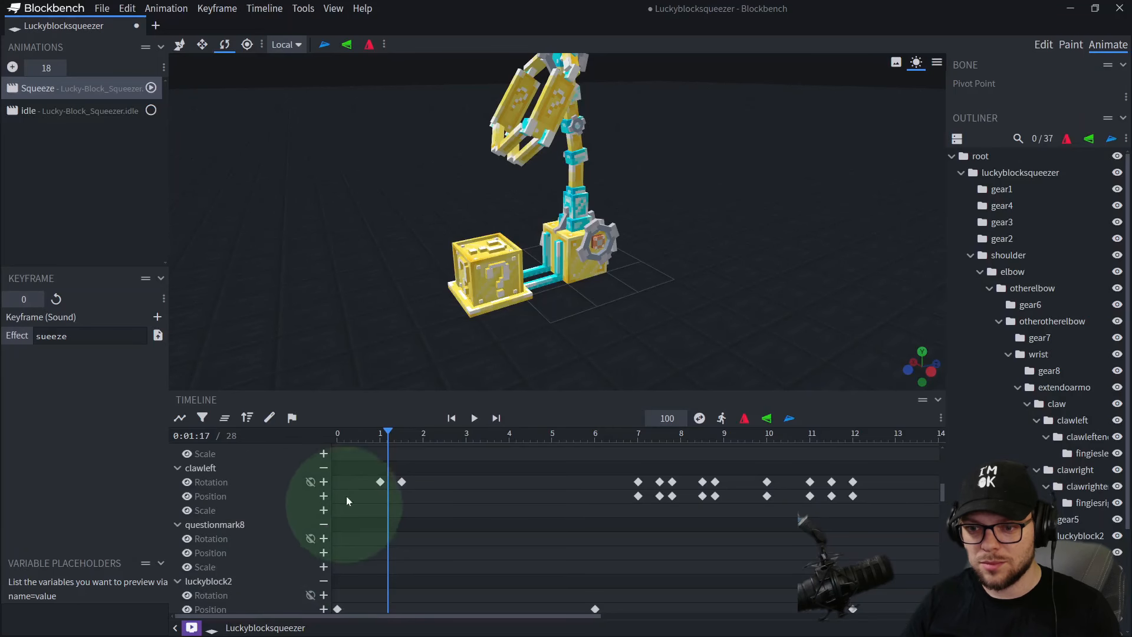
left_click_drag(852, 439, 824, 439)
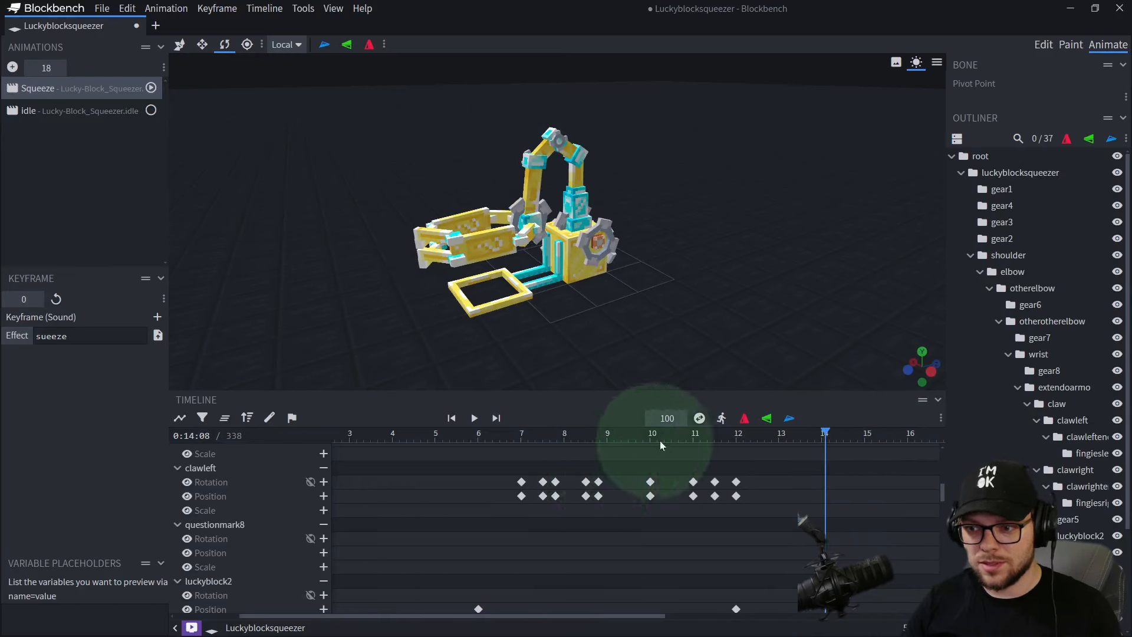
left_click_drag(643, 438, 693, 440)
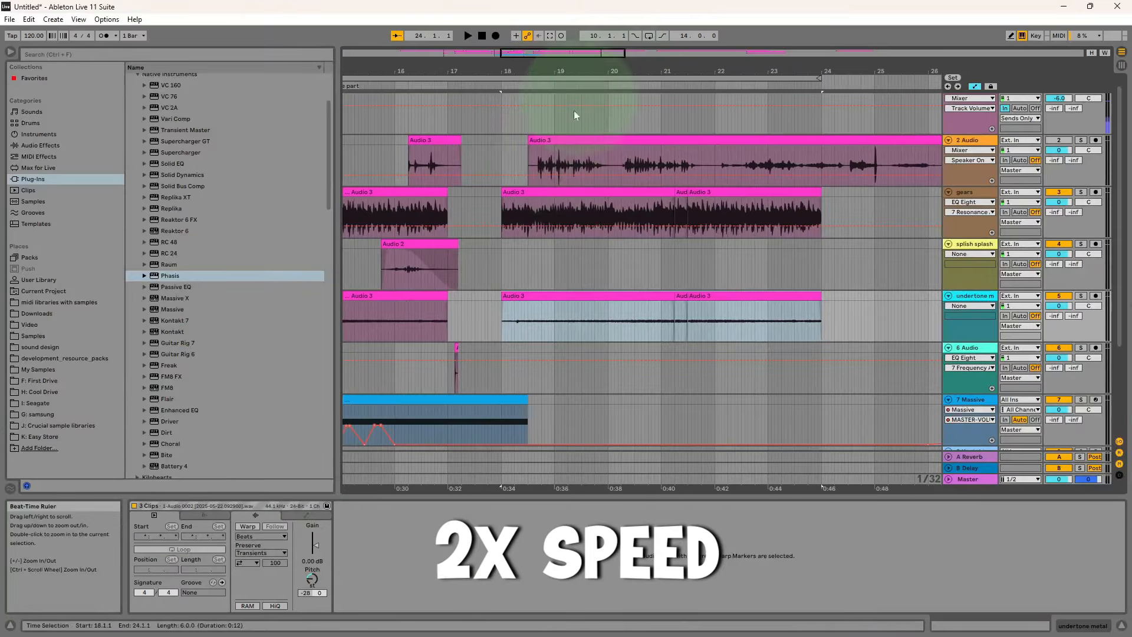
- Shift the six later gears and undertone clips to start at 18.3.1
left_click_drag(485, 70, 746, 61)
left_click(496, 402)
key("space")
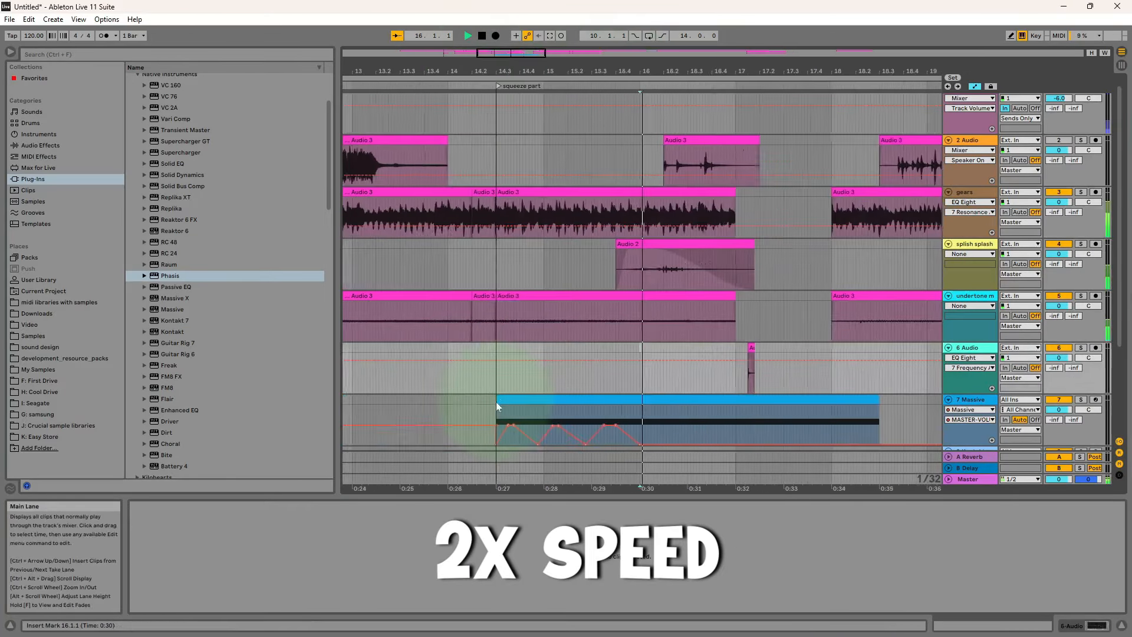
key("space")
left_click_drag(659, 377, 633, 369)
scroll(634, 346, "down", 3)
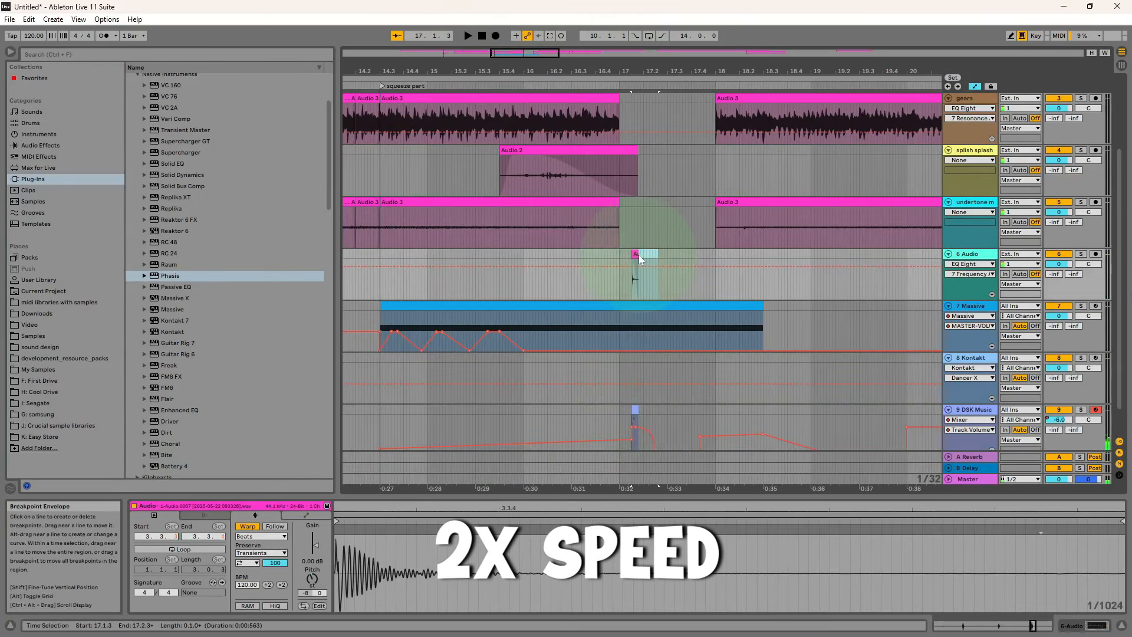
left_click_drag(637, 255, 623, 254)
left_click_drag(694, 412, 618, 413)
left_click_drag(646, 405, 634, 405)
left_click_drag(707, 65, 547, 157)
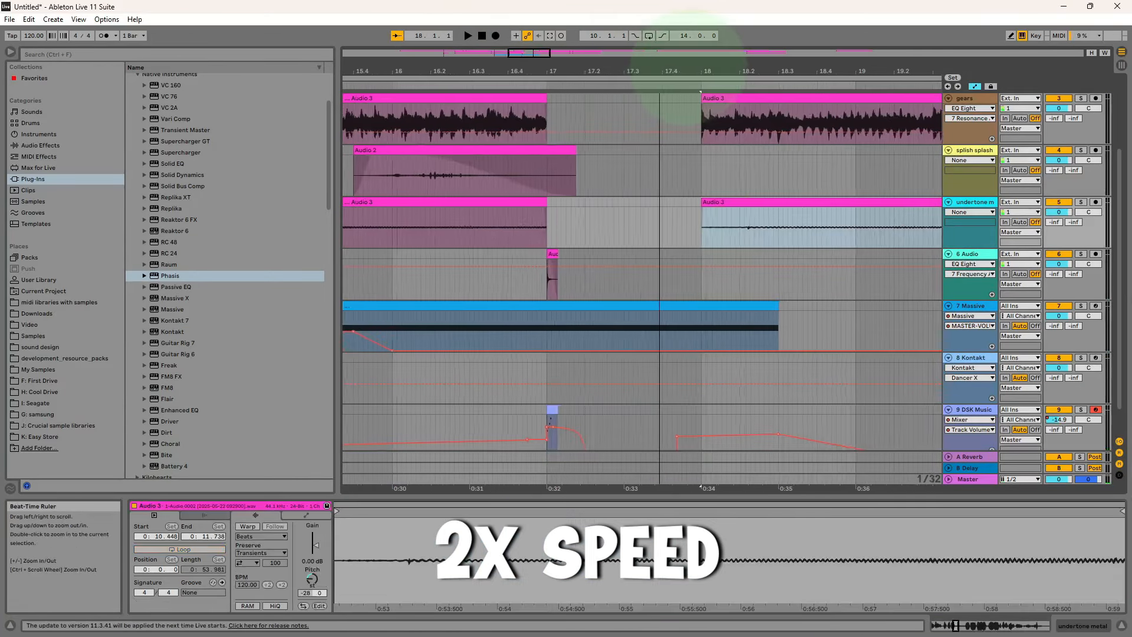
left_click(656, 99, "shift")
- Hide the automation lanes and draw fade-outs on the last gears and undertone clips
left_click(727, 139)
left_click(78, 20)
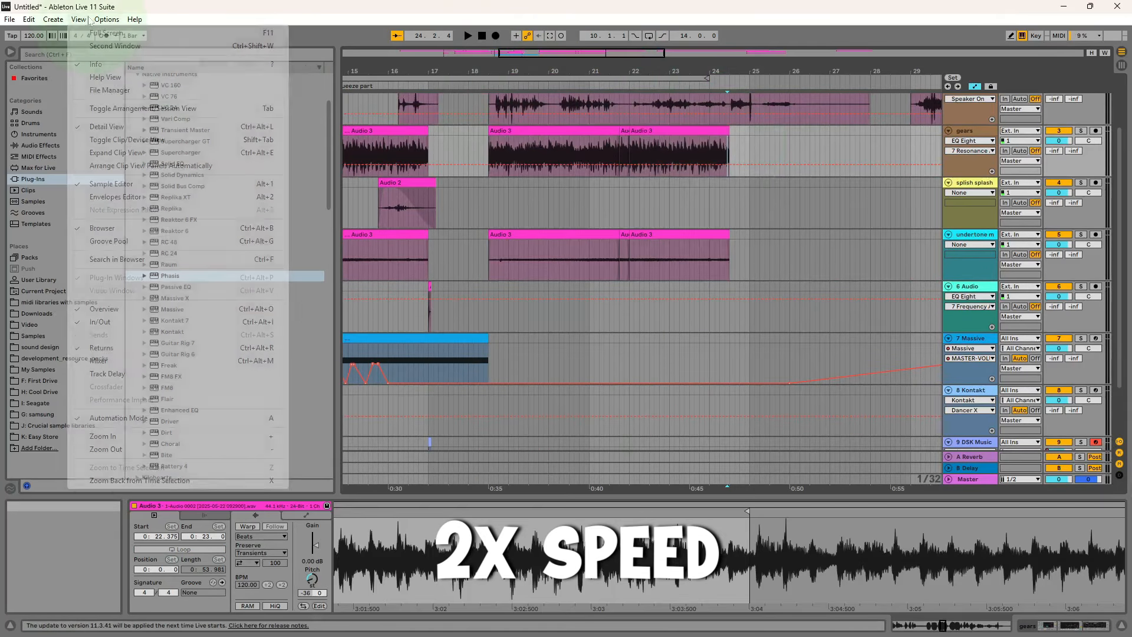
left_click(112, 417)
left_click_drag(726, 138, 637, 142)
left_click(723, 247)
left_click_drag(727, 242, 638, 246)
- Solo the gears track and add Raum with the Synth Layer preset at 22% mix
left_click_drag(614, 69, 648, 36)
left_click(512, 131)
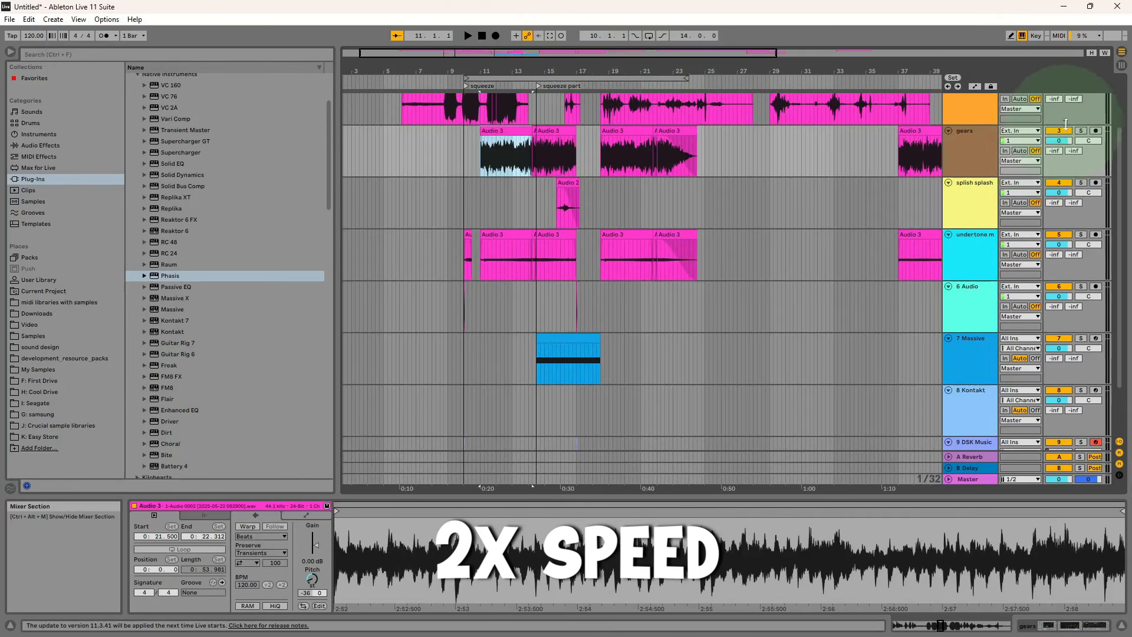
left_click(1080, 131)
key("space")
left_click(969, 153)
double_click(168, 264)
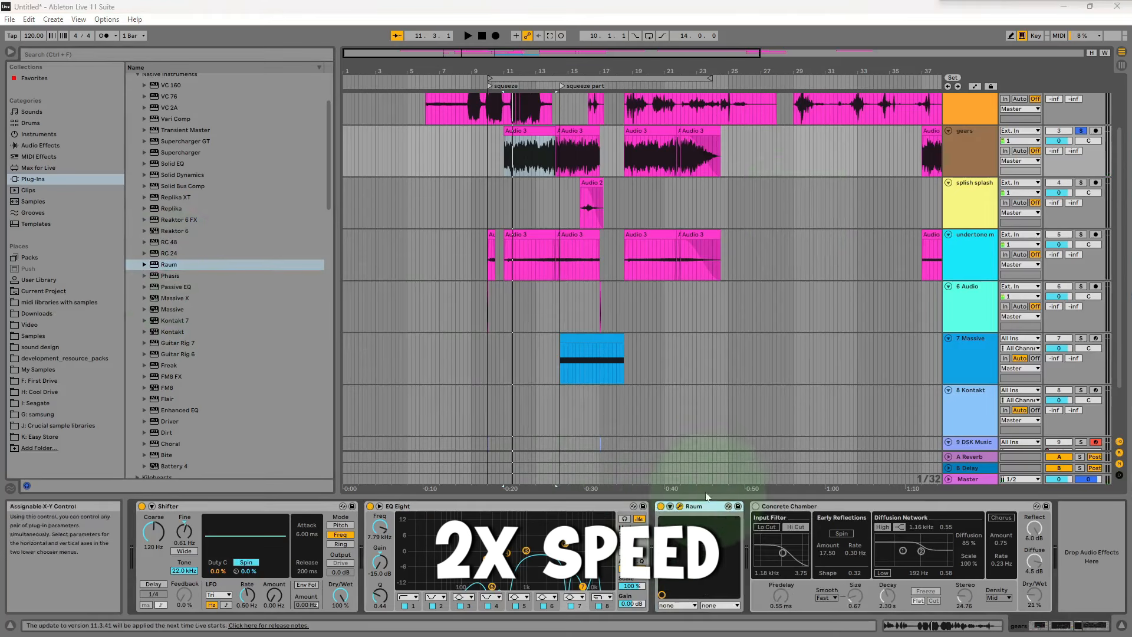
left_click_drag(789, 77, 625, 229)
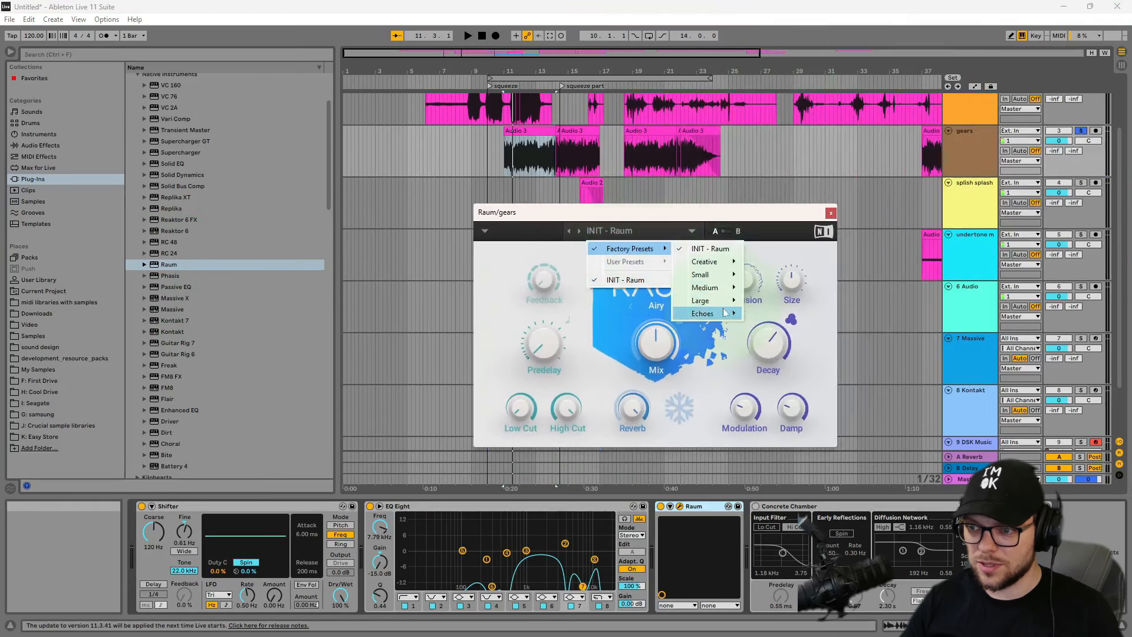
mouse_move(721, 268)
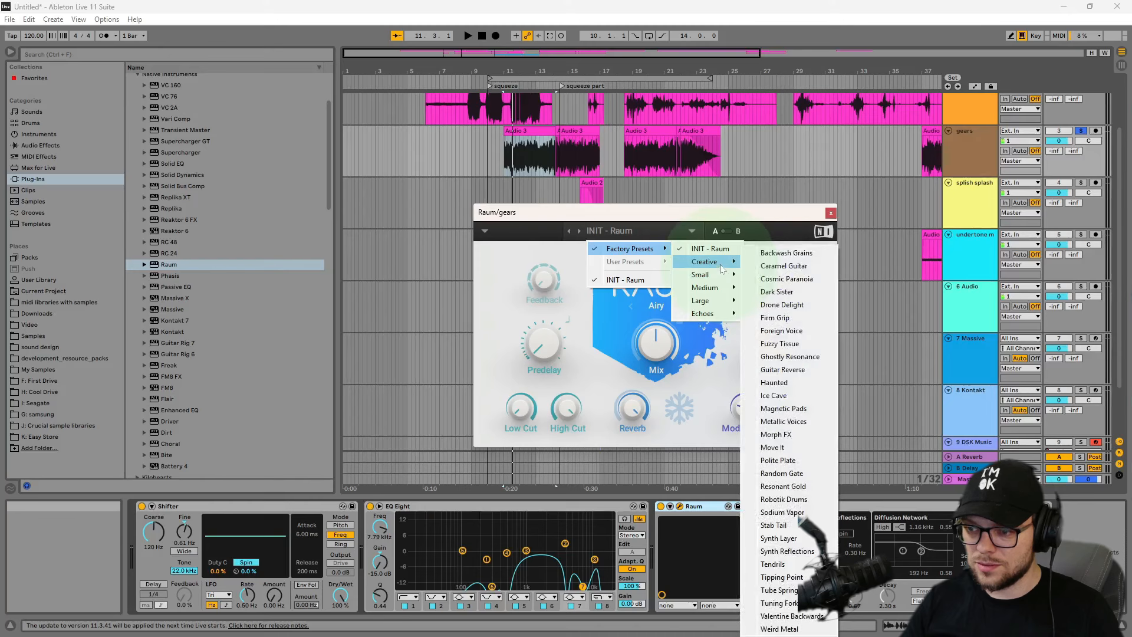
left_click(784, 545)
key("space")
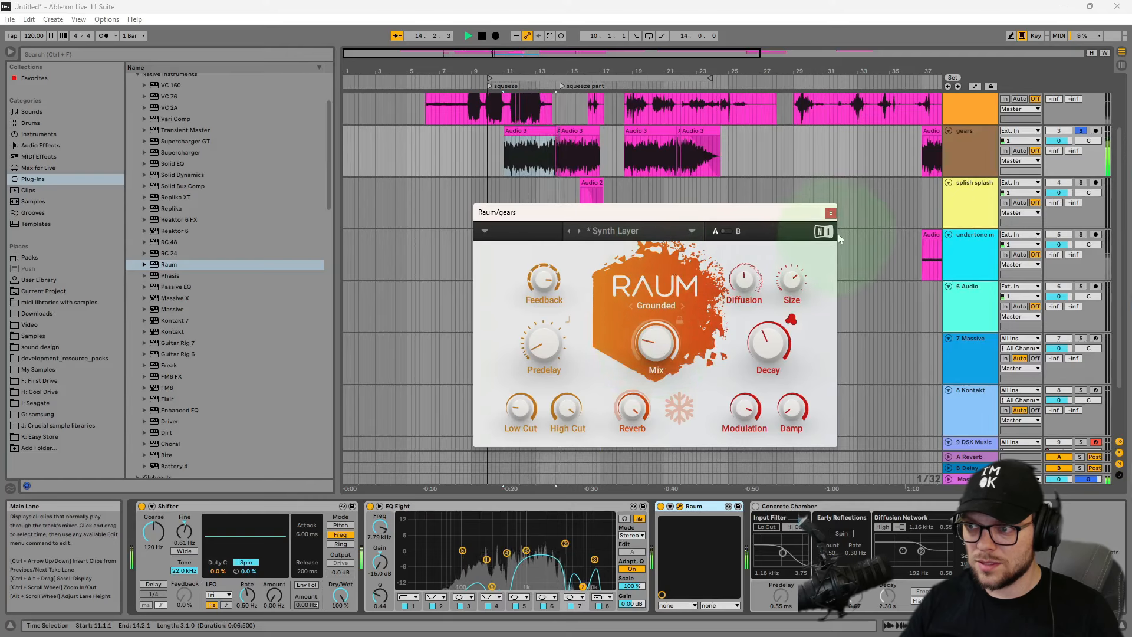
left_click(830, 213)
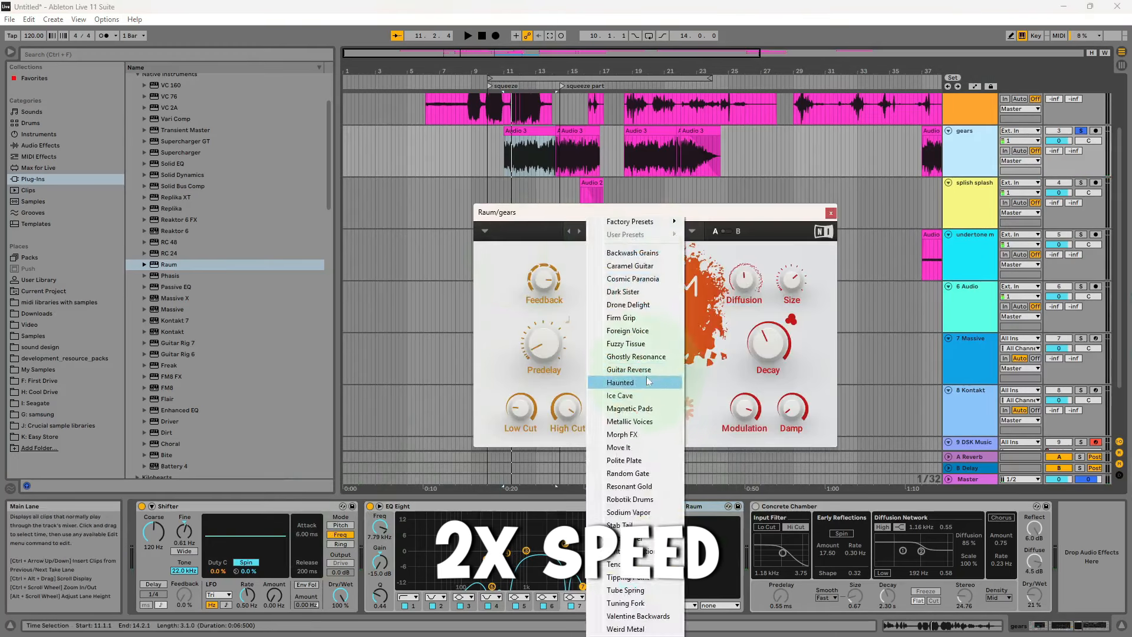
left_click(854, 144)
- Add Phasis with the Small Talk preset to the gears chain
double_click(177, 276)
left_click(733, 257)
left_click(689, 417)
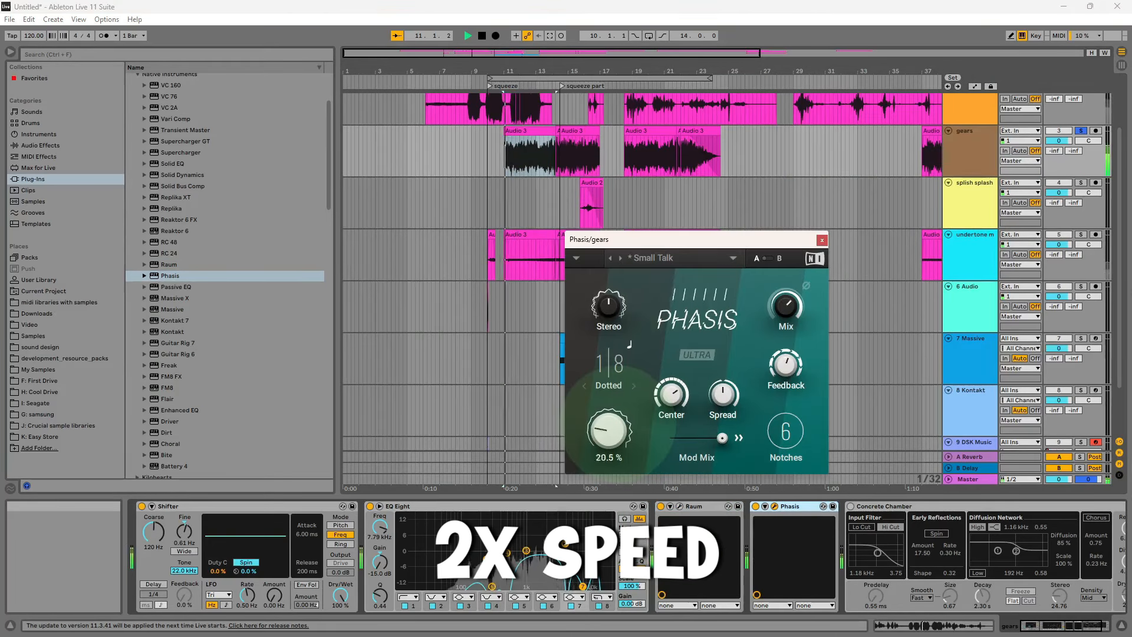
left_click(822, 240)
- Add Bite to the gears chain, trying Crumpled then another preset, and enable Concrete Chamber
scroll(177, 392, "down", 2)
double_click(171, 392)
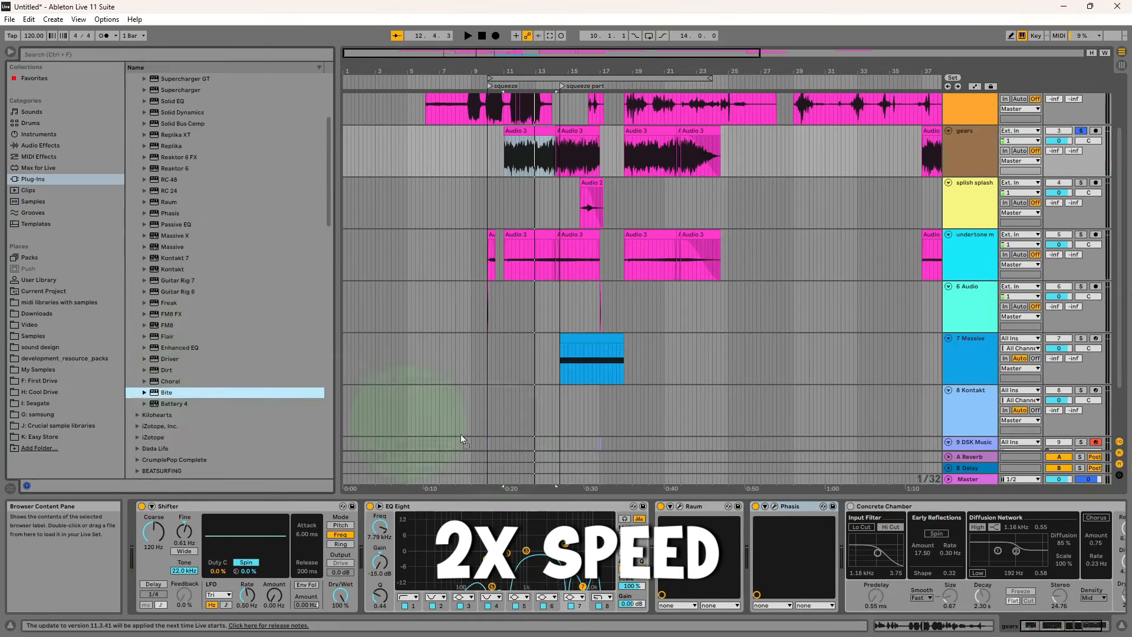
left_click(714, 246)
mouse_move(667, 315)
left_click(728, 354)
left_click(713, 246)
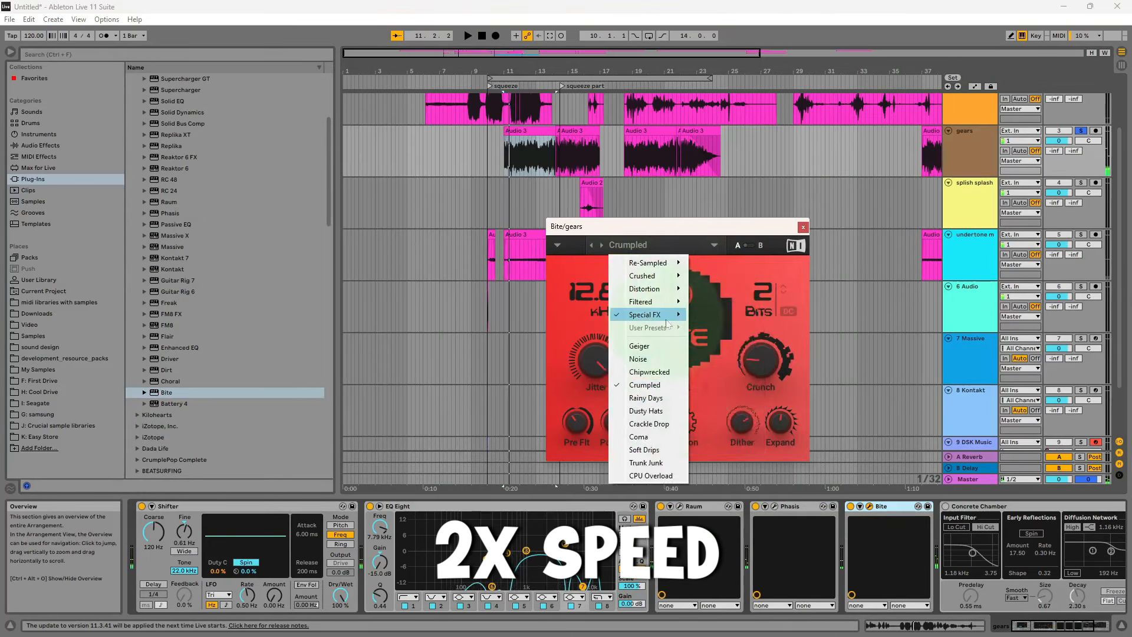
left_click(645, 398)
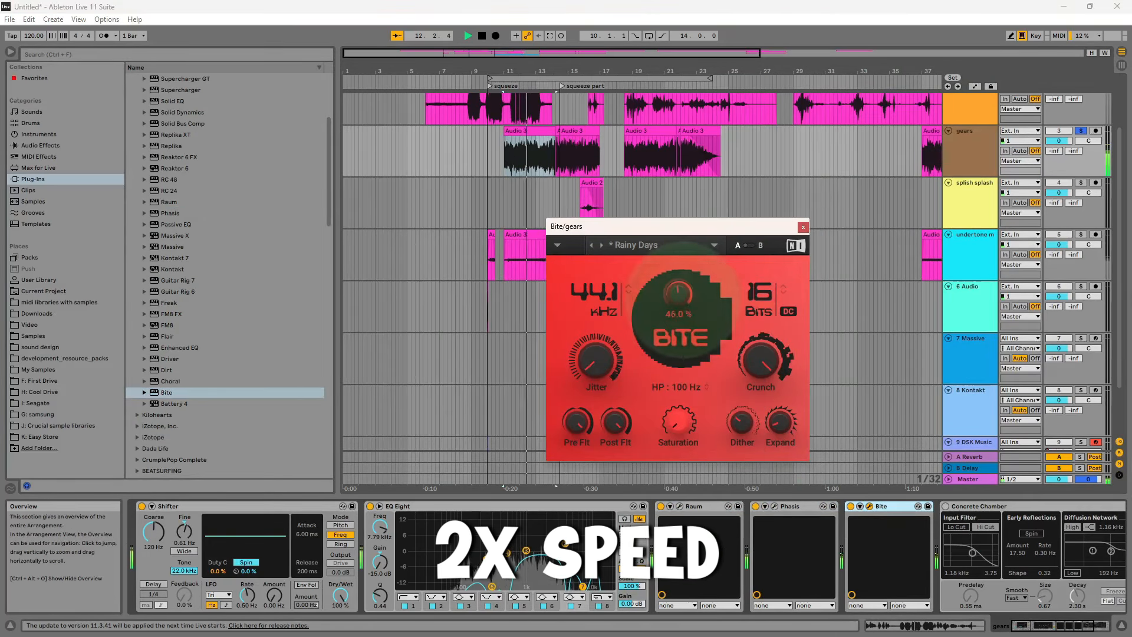
left_click(803, 227)
left_click(945, 506)
- Solo the undertone track and browse the built-in Pitch & Modulation effects
left_click(529, 235)
left_click(1080, 235)
scroll(199, 383, "up", 1)
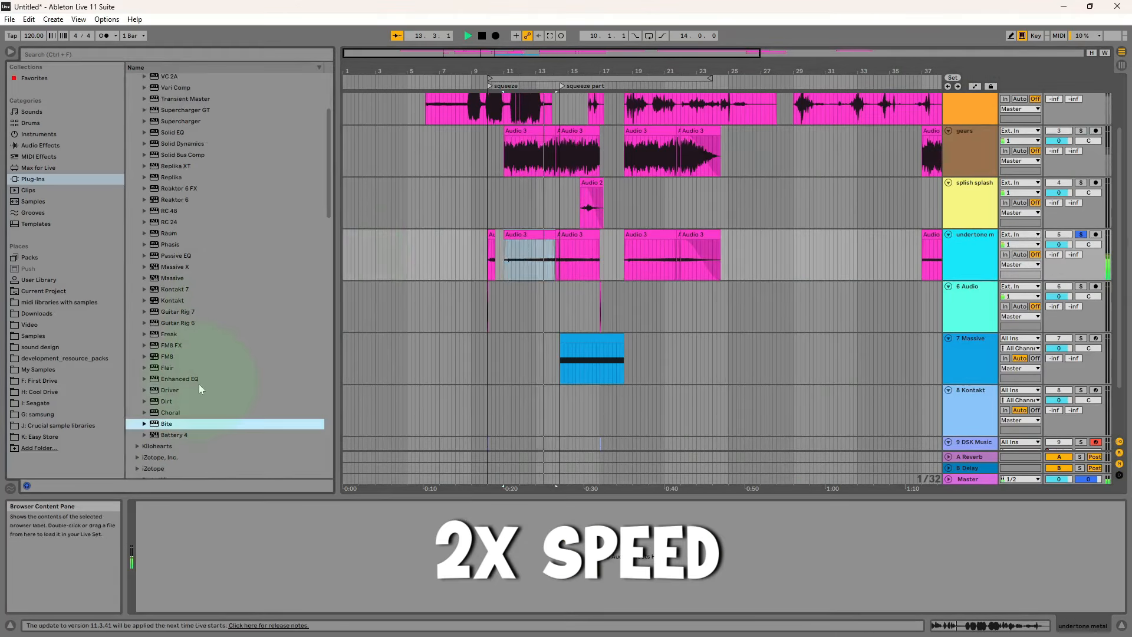
left_click(40, 146)
left_click(130, 135)
- Add a Flanger-mode Phaser-Flanger to undertone at 75% feedback, 37% dry/wet, then unsolo it
left_click(131, 89)
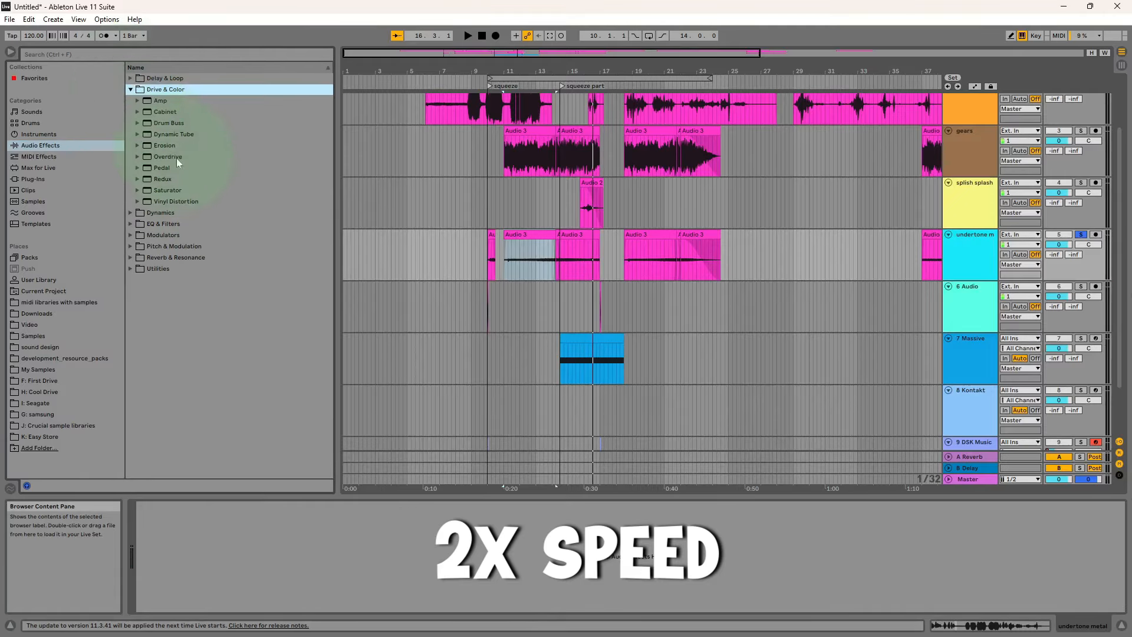
left_click(154, 54)
type("flang")
left_click(131, 90)
double_click(176, 101)
key("space")
left_click(200, 553)
left_click_drag(200, 596, 200, 581)
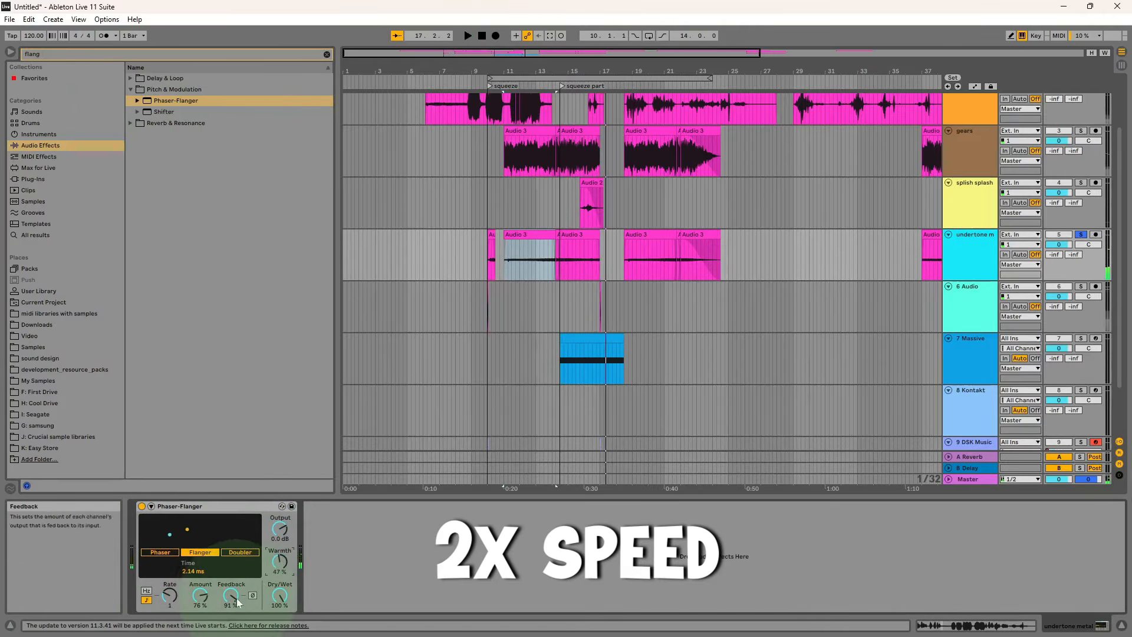
left_click_drag(237, 599, 237, 614)
left_click_drag(279, 596, 280, 631)
left_click(1081, 235)
key("space")
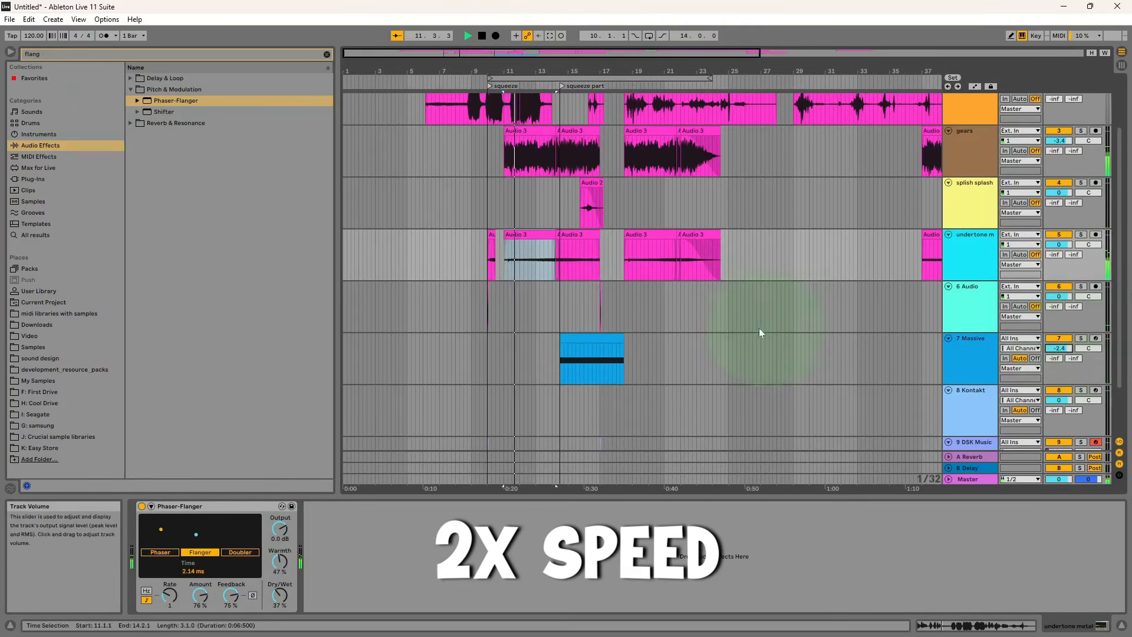
- Extend the loop end to 14.2 and lengthen the short undertone clip, discarding a test paste
left_click_drag(712, 78, 720, 79)
left_click_drag(687, 71, 581, 189)
left_click(638, 306)
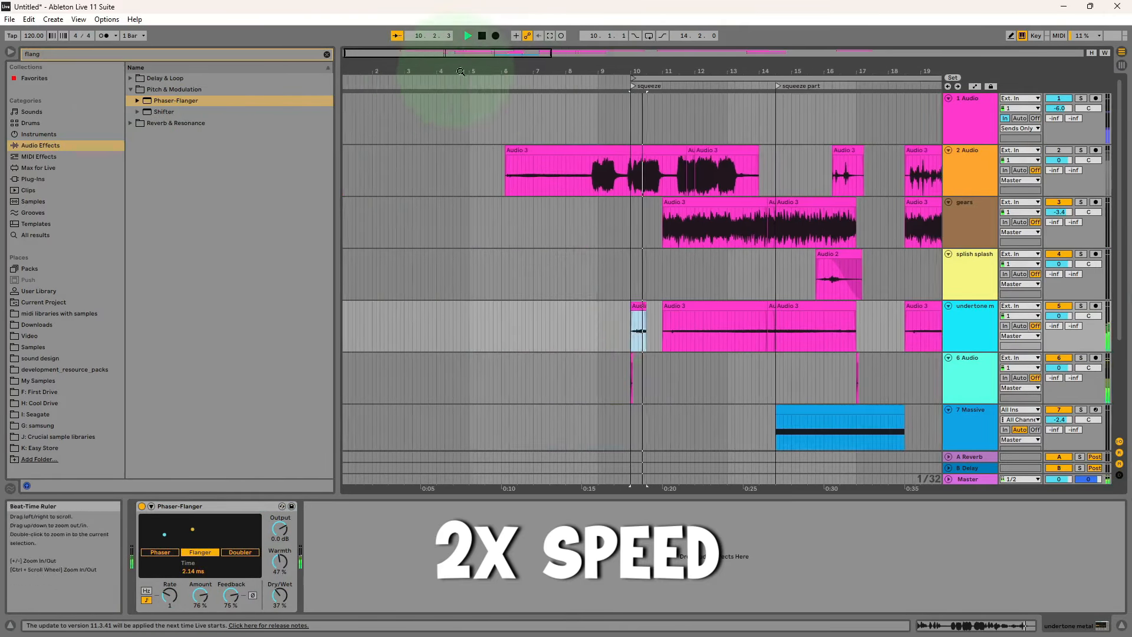
left_click_drag(632, 71, 533, 177)
left_click_drag(628, 308, 676, 308)
double_click(651, 306)
key("space")
left_click(659, 328)
key("ctrl+v")
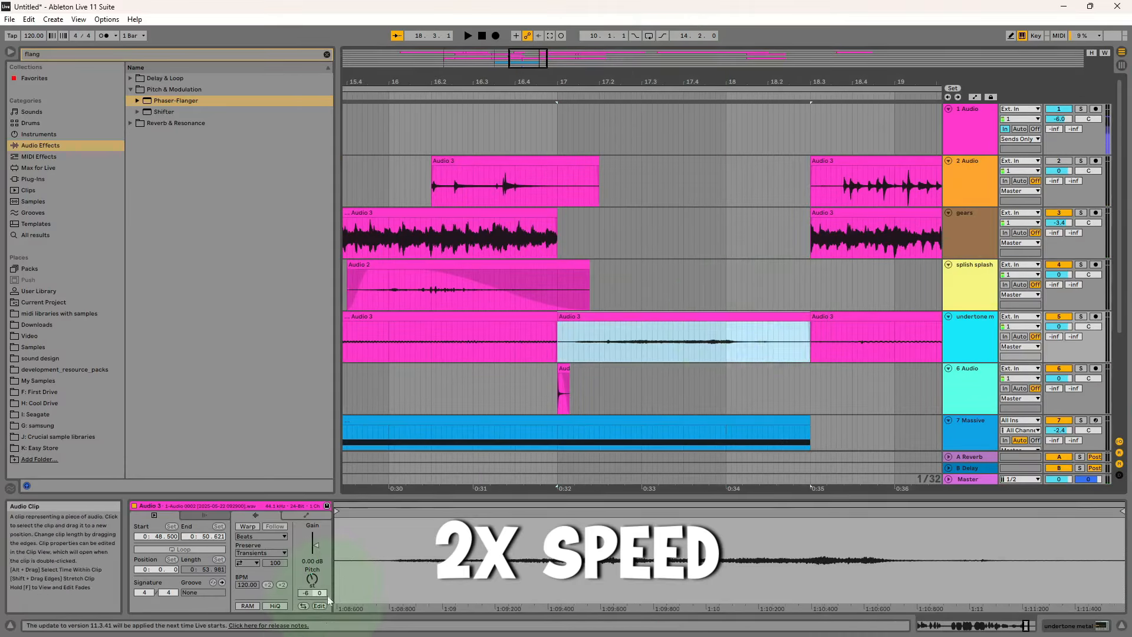
left_click_drag(695, 82, 607, 79)
key("space")
key("Delete")
right_click(977, 204)
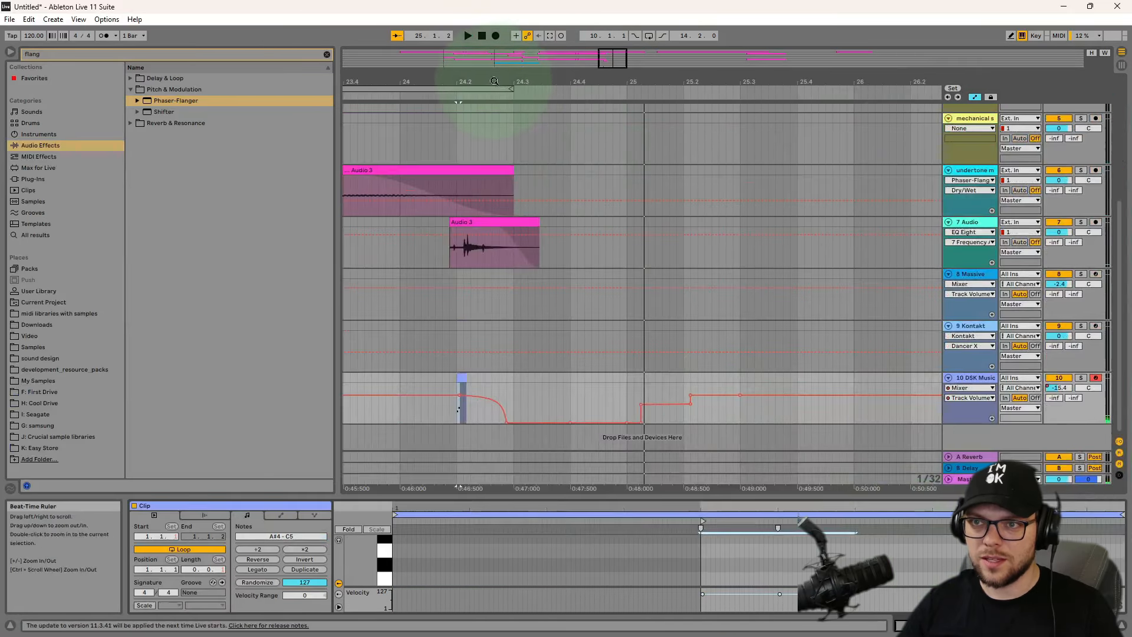
- Zoom to bars 8–25 and select the 10.1.1–24.3.1 range from the Audio 3 clip
left_click_drag(494, 81, 506, 60)
left_click_drag(421, 81, 448, 114)
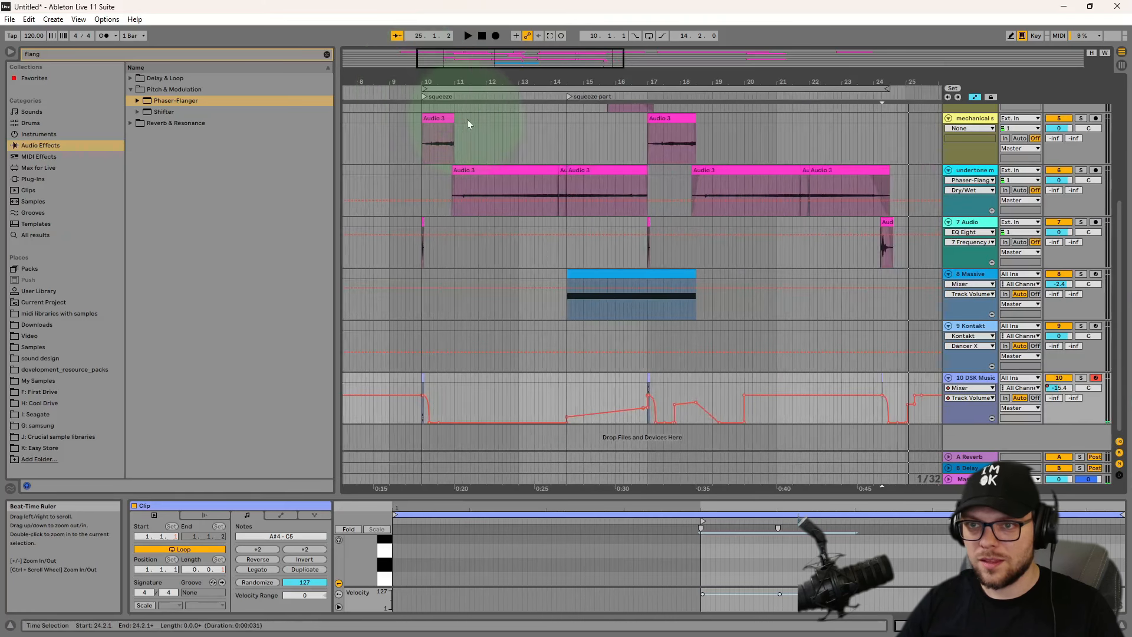
left_click(439, 136)
left_click(728, 92)
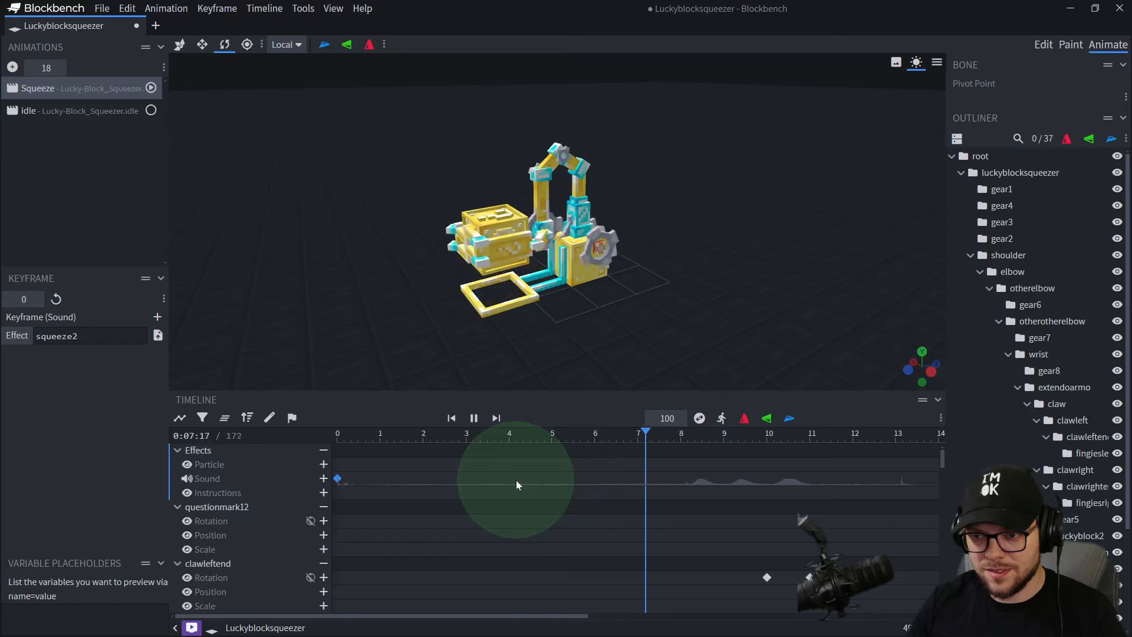
- Play the Squeeze animation with sound from about 6 seconds, then return to Ableton
left_click(595, 436)
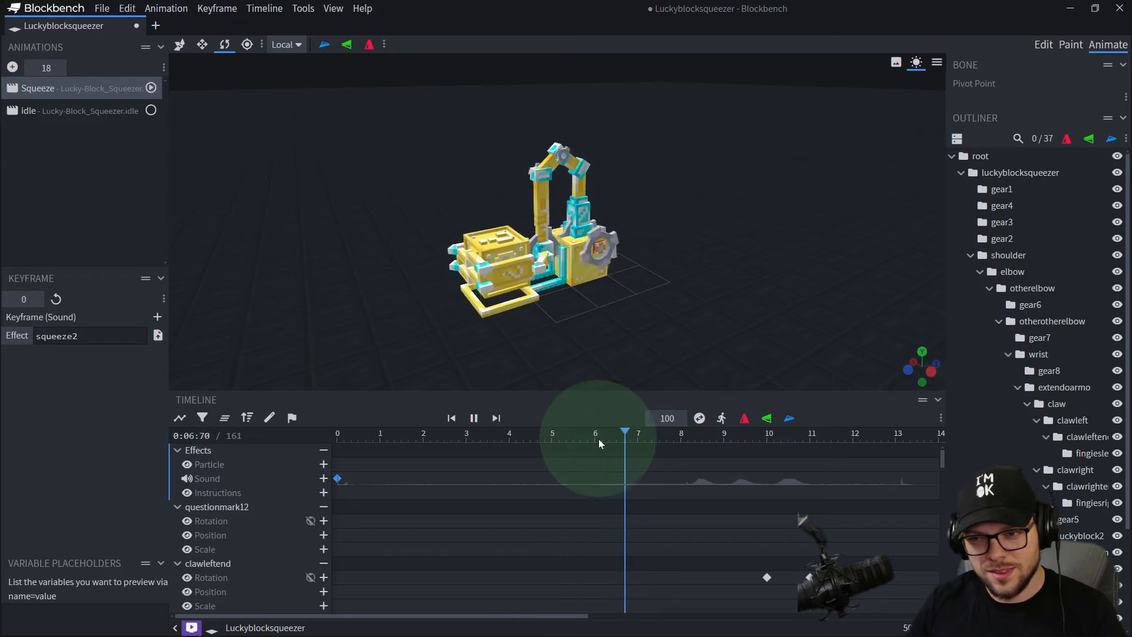
left_click(596, 434)
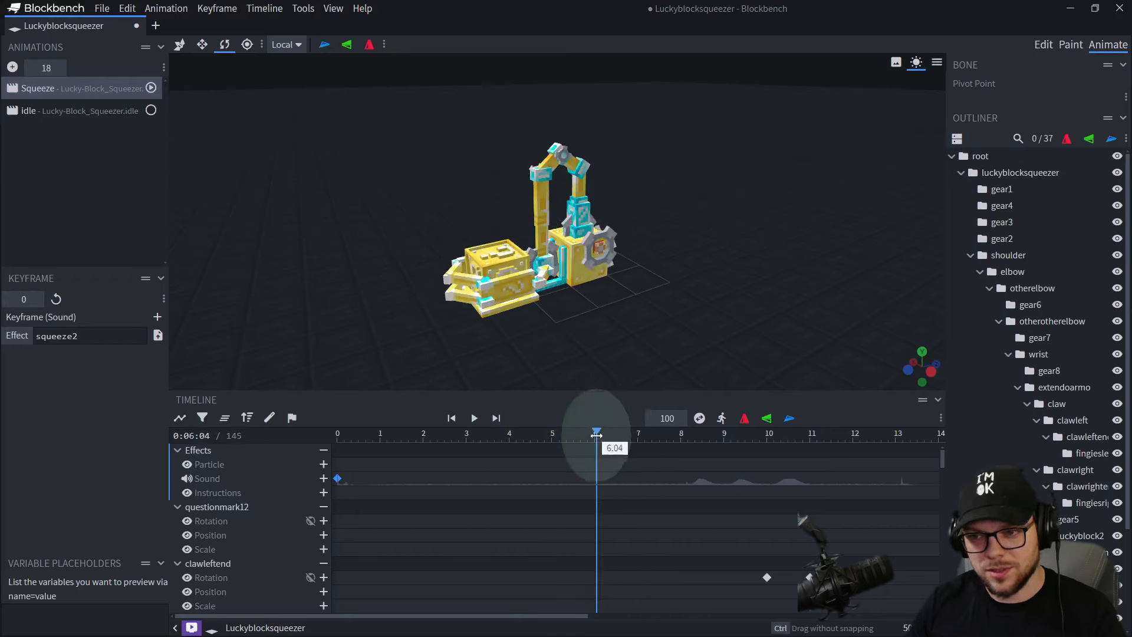
mouse_move(637, 437)
left_mouse_down()
mouse_move(697, 437)
mouse_move(602, 440)
mouse_move(649, 444)
left_mouse_up()
key("space")
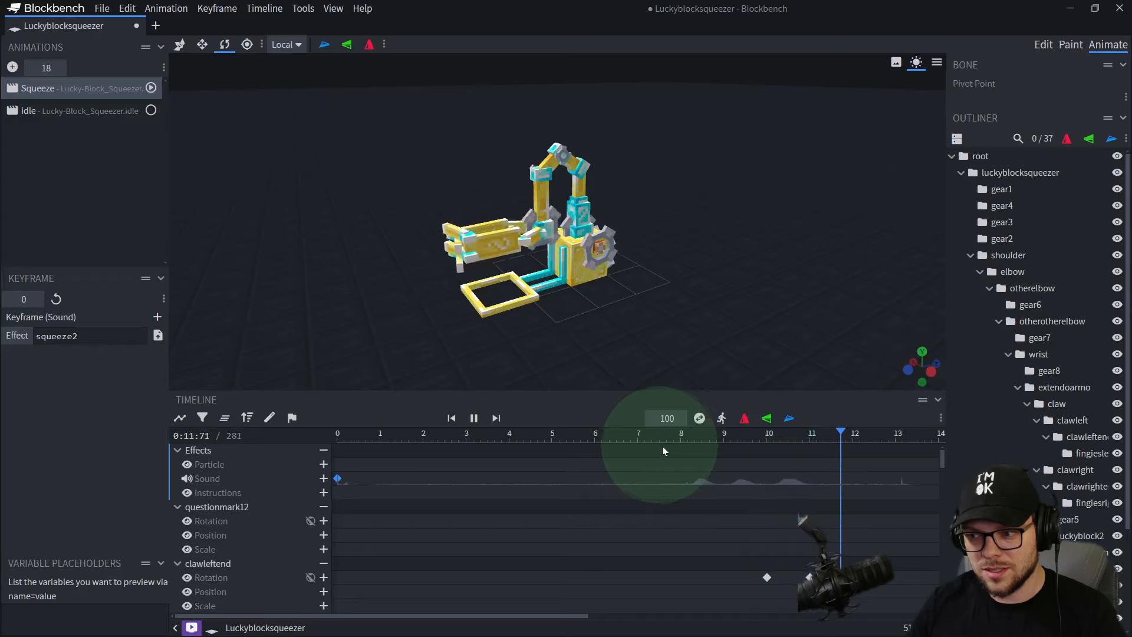
key("space")
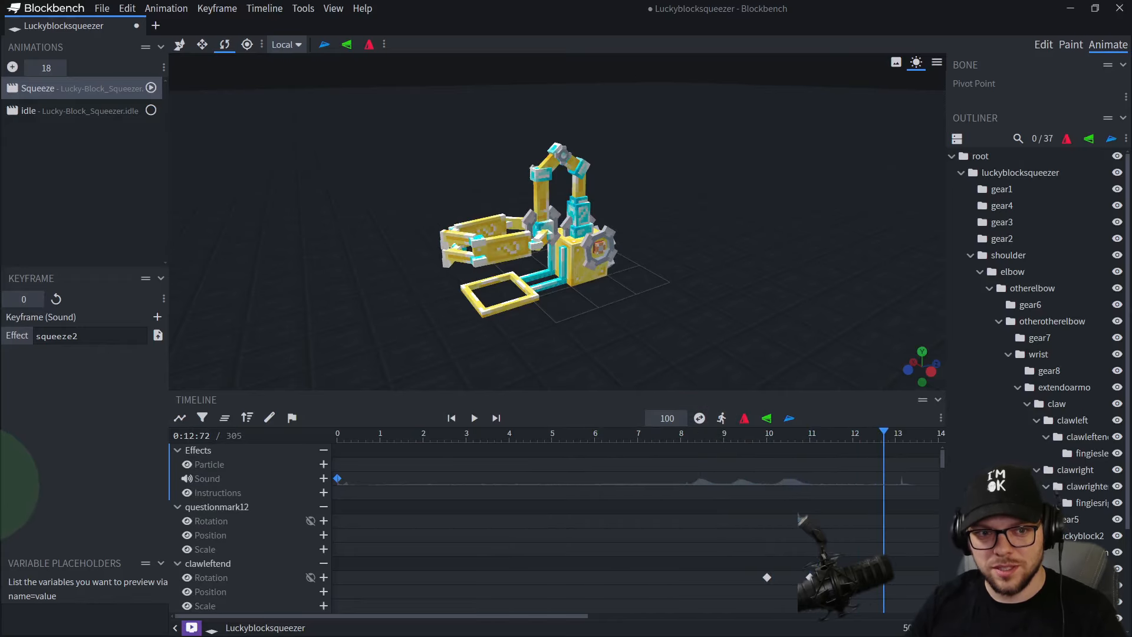
key("alt+Tab")
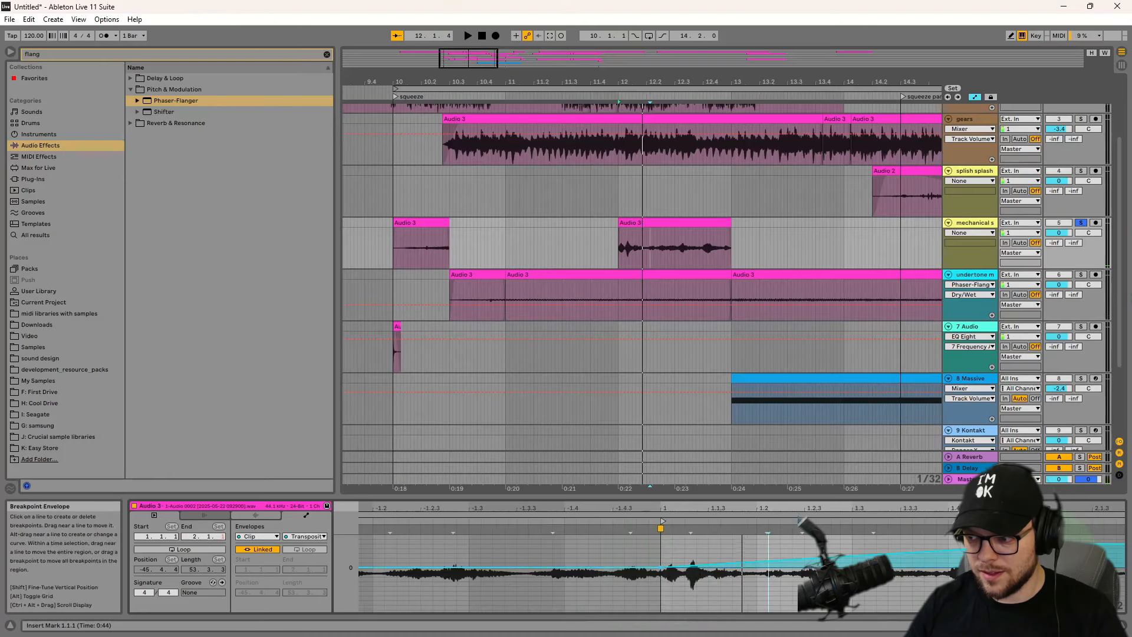
- Raise the end of the transposition envelope and listen to the pitch change
left_click_drag(1044, 544, 1044, 537)
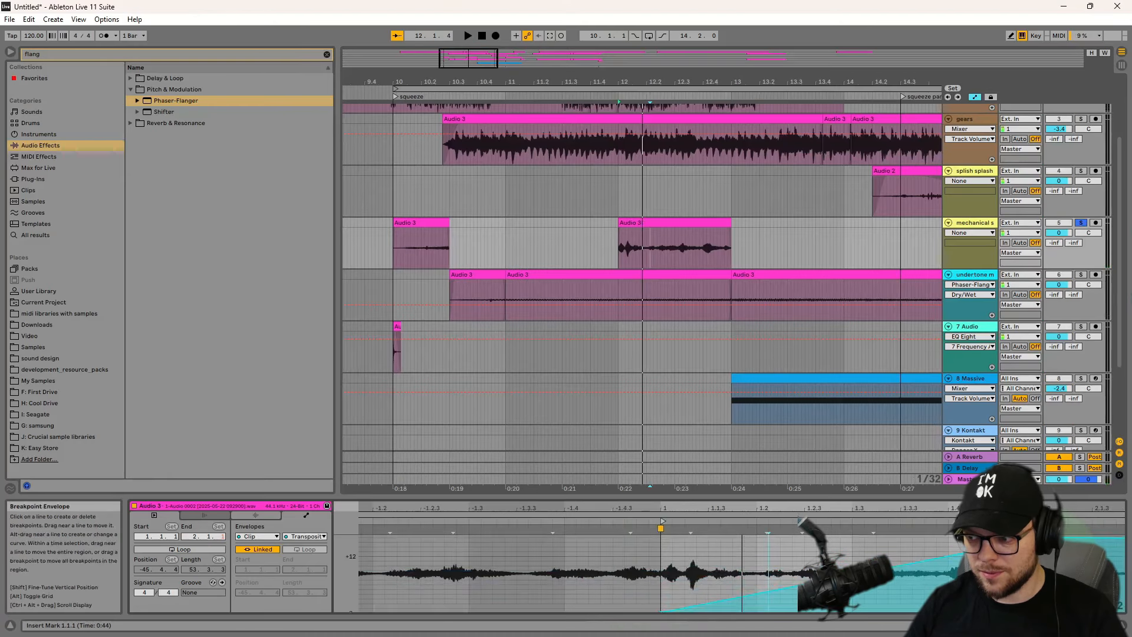
key("space")
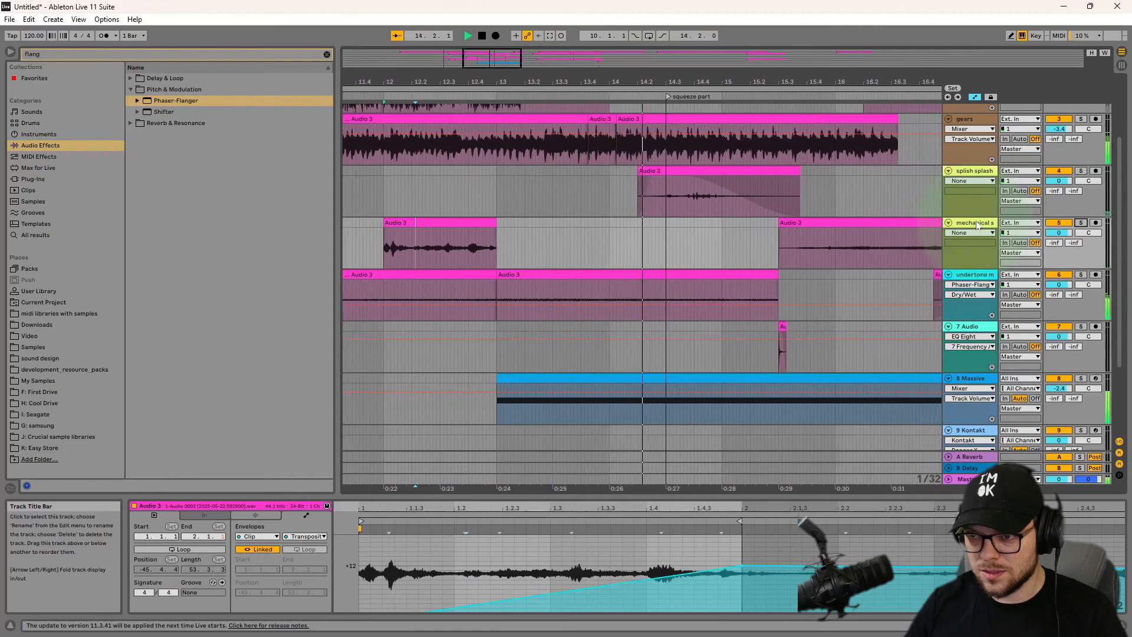
key("space")
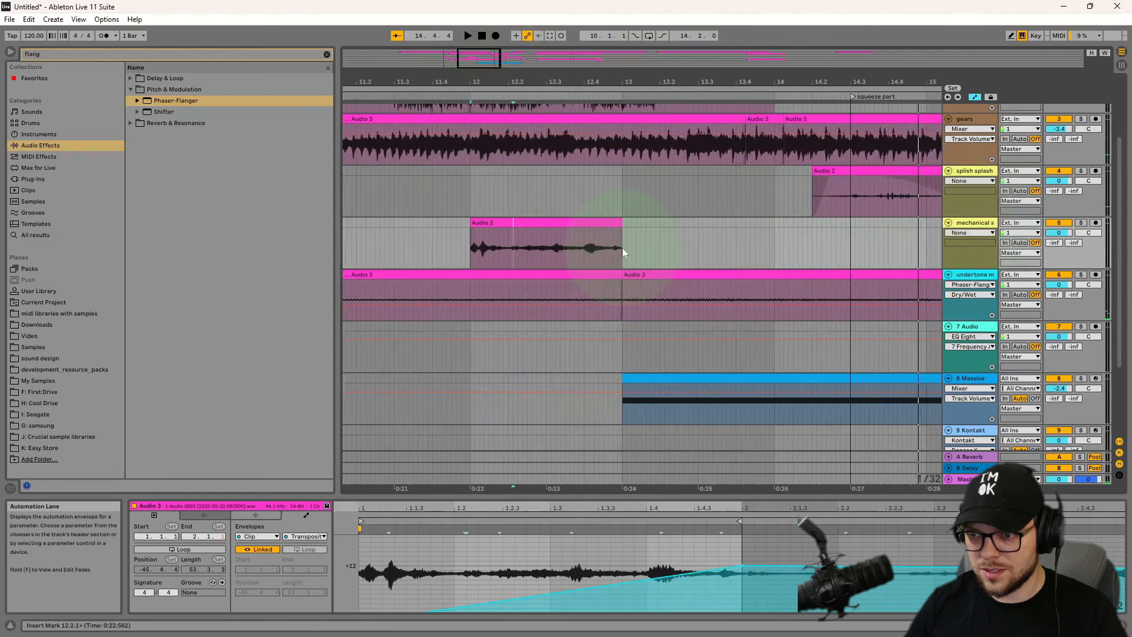
- Repeat the last sixteenth of Audio 3 as a run of slices after bar 13
left_click_drag(621, 248, 604, 225)
key("ctrl+d")
key("ctrl+d")
key("ctrl+d")
key("ctrl+d")
key("ctrl+d")
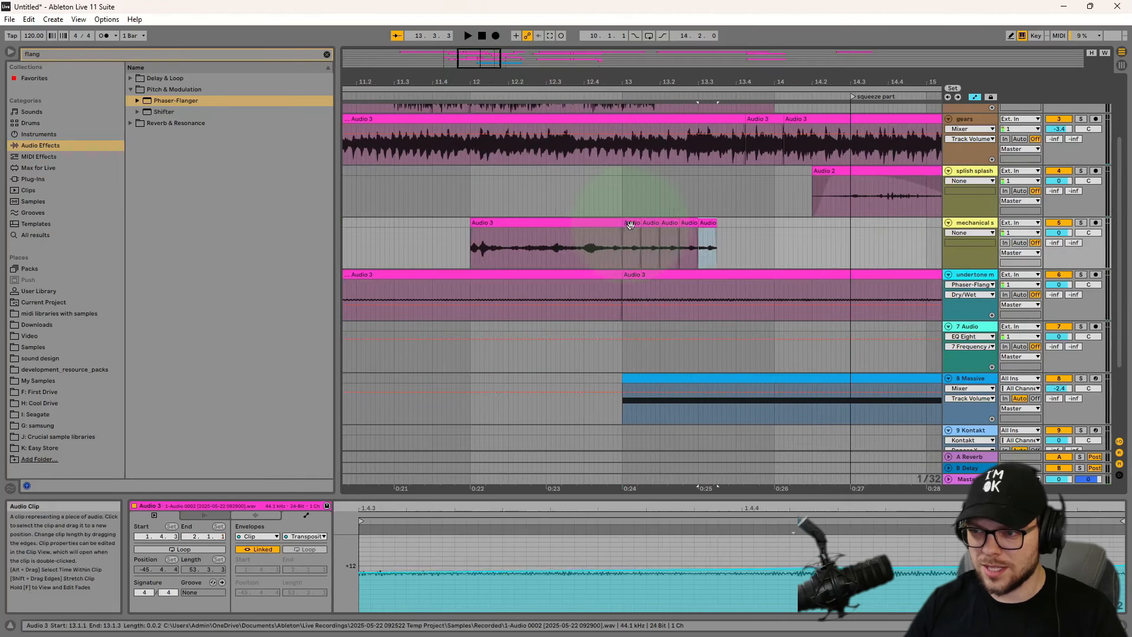
left_click(631, 235)
key("space")
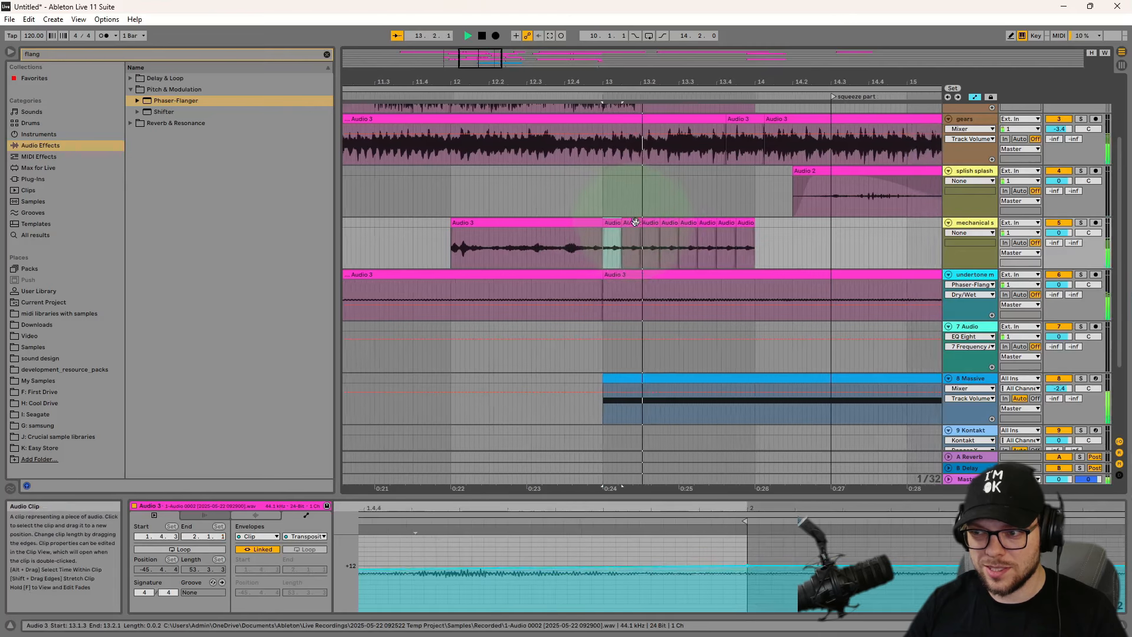
key("space")
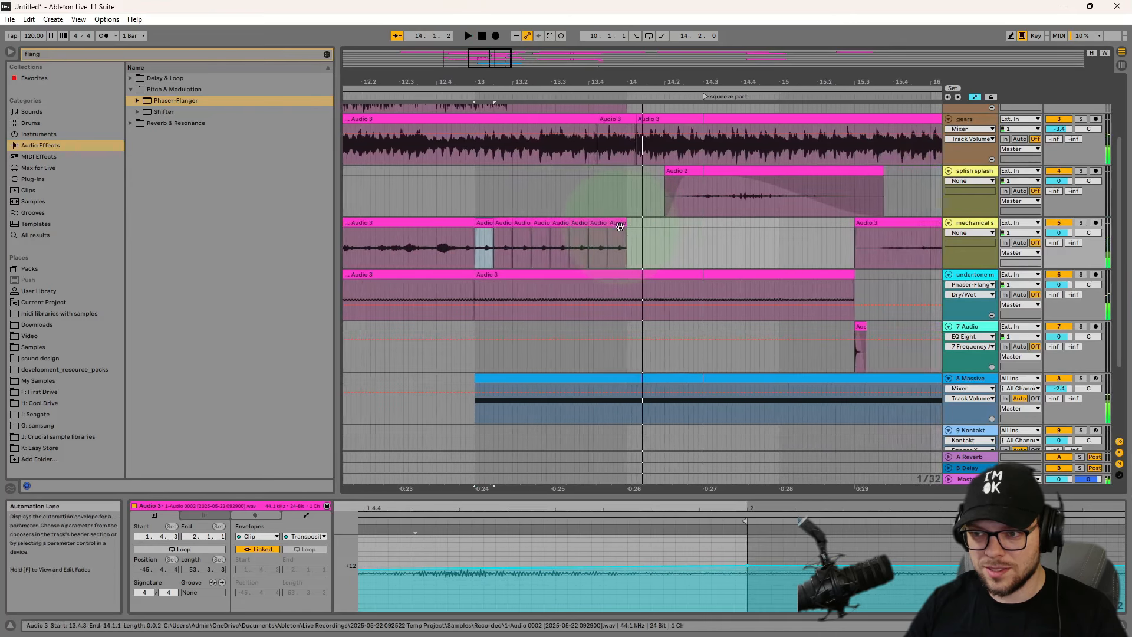
left_click(618, 224)
left_click(491, 224, "shift")
key("ctrl+d")
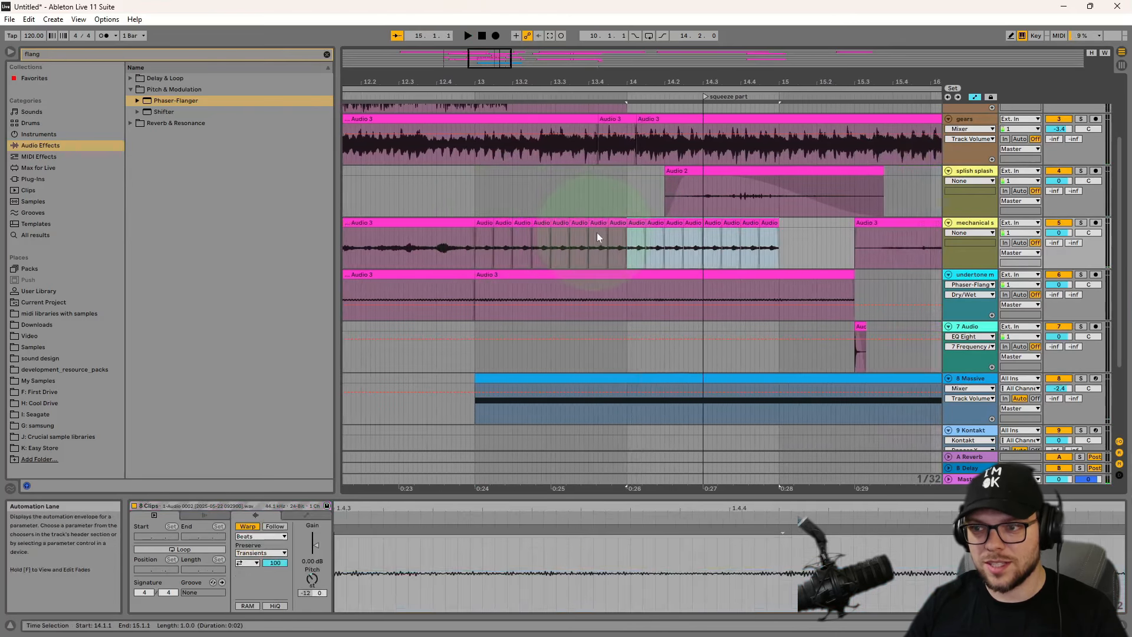
key("ctrl+z")
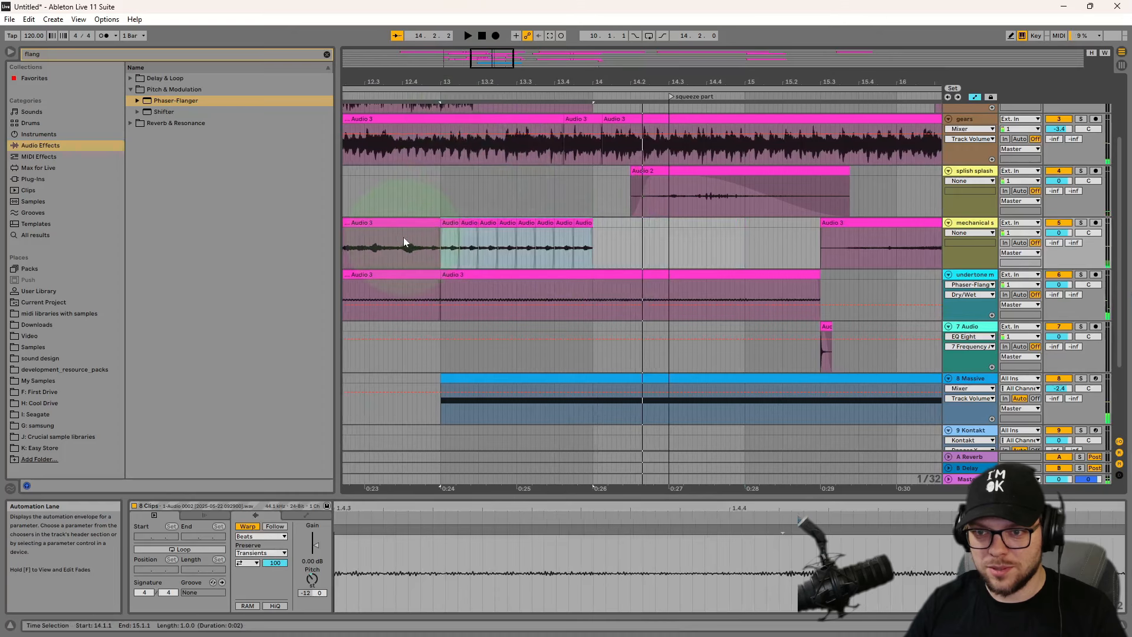
- Paste a short Audio 3 piece from bar 12.4 at bar 14, undoing the extra repeats
left_click_drag(403, 237, 421, 225)
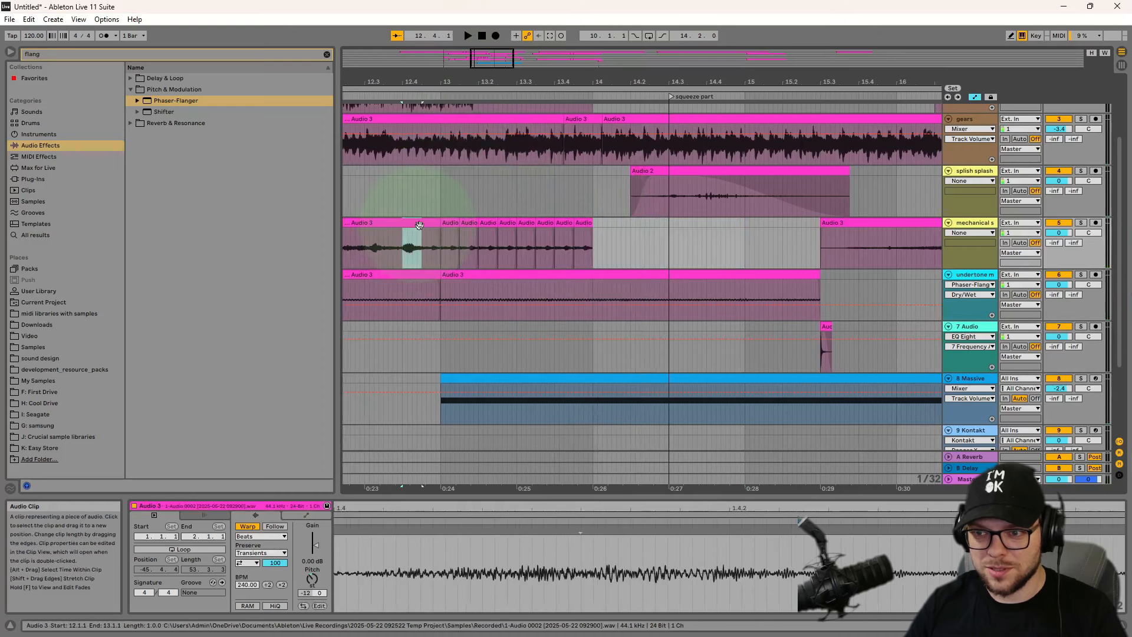
left_click(592, 234)
key("ctrl+v")
key("ctrl+d")
key("ctrl+d")
key("ctrl+d")
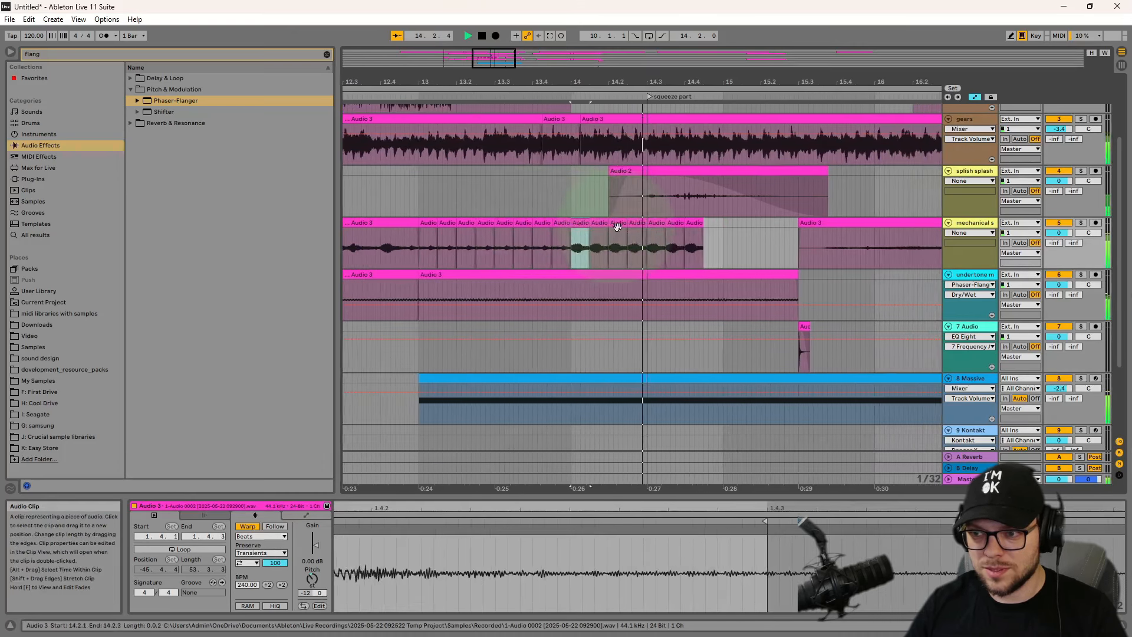
key("space")
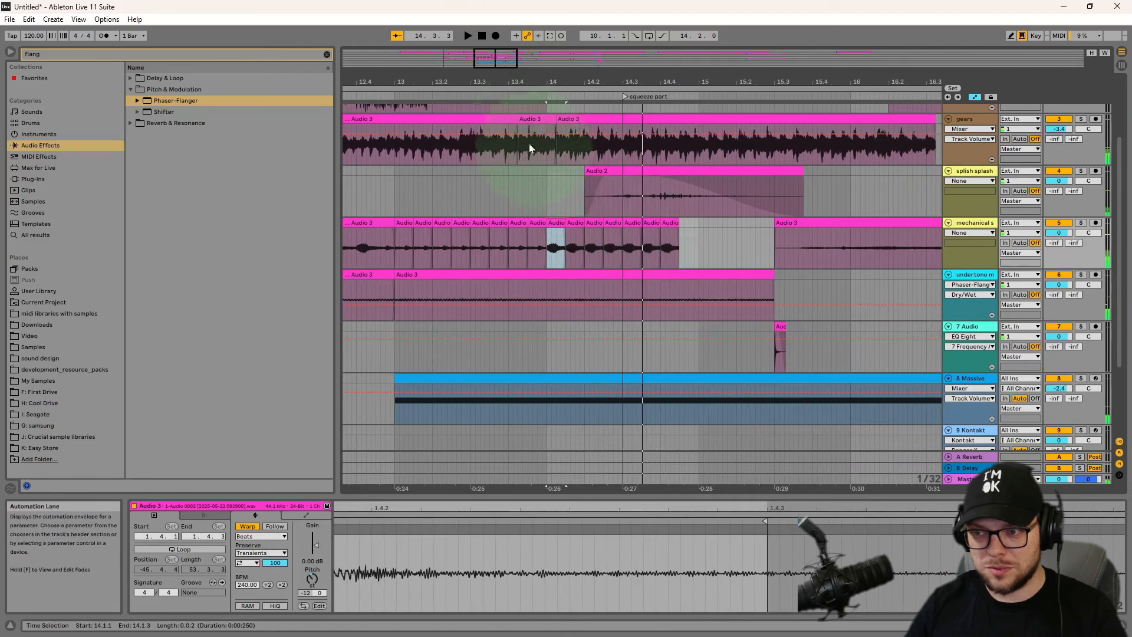
left_click_drag(524, 84, 752, 92)
key("ctrl+z")
key("ctrl+z")
key("ctrl+z")
key("ctrl+z")
key("ctrl+z")
key("ctrl+z")
key("ctrl+z")
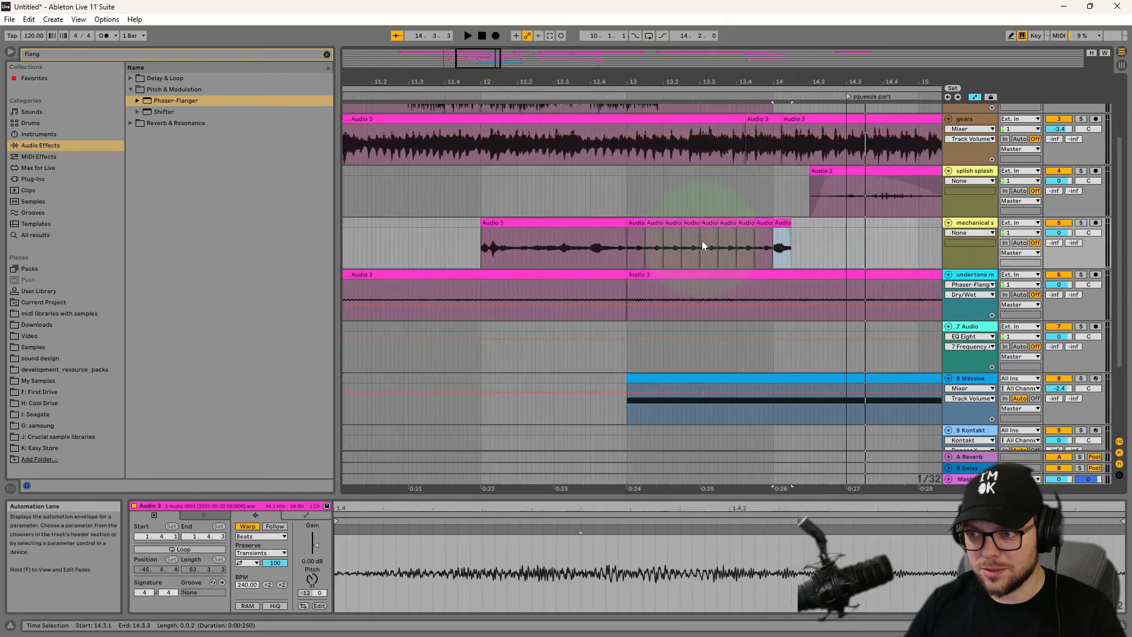
- Lower the Audio 3 clip gain to -3.51 dB
left_click(609, 224)
left_click_drag(315, 545, 314, 548)
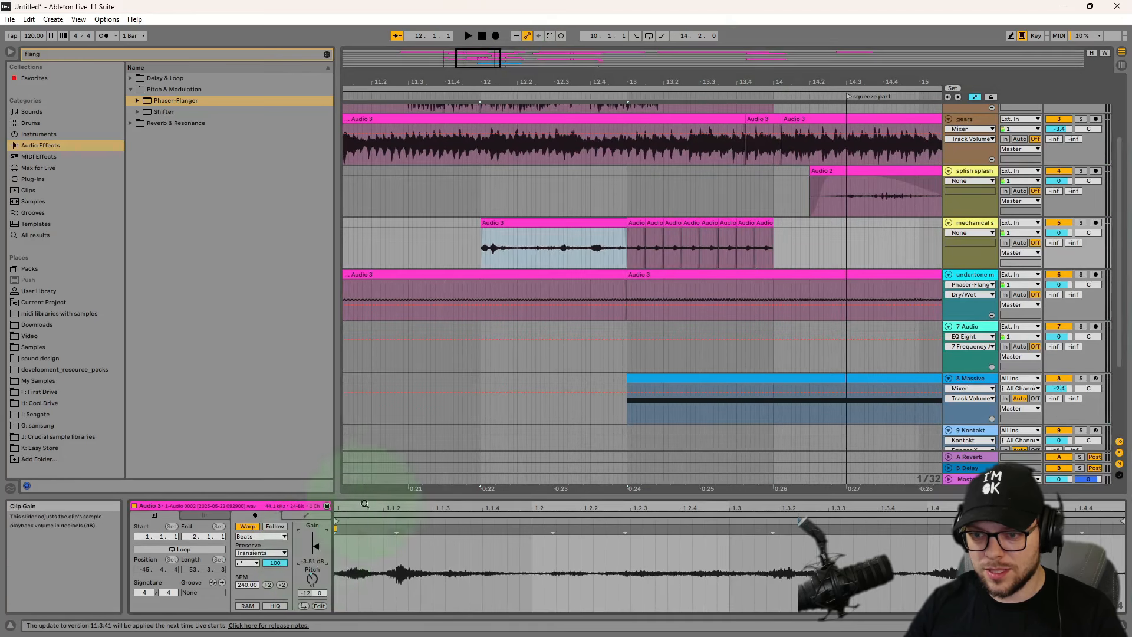
left_click(553, 235)
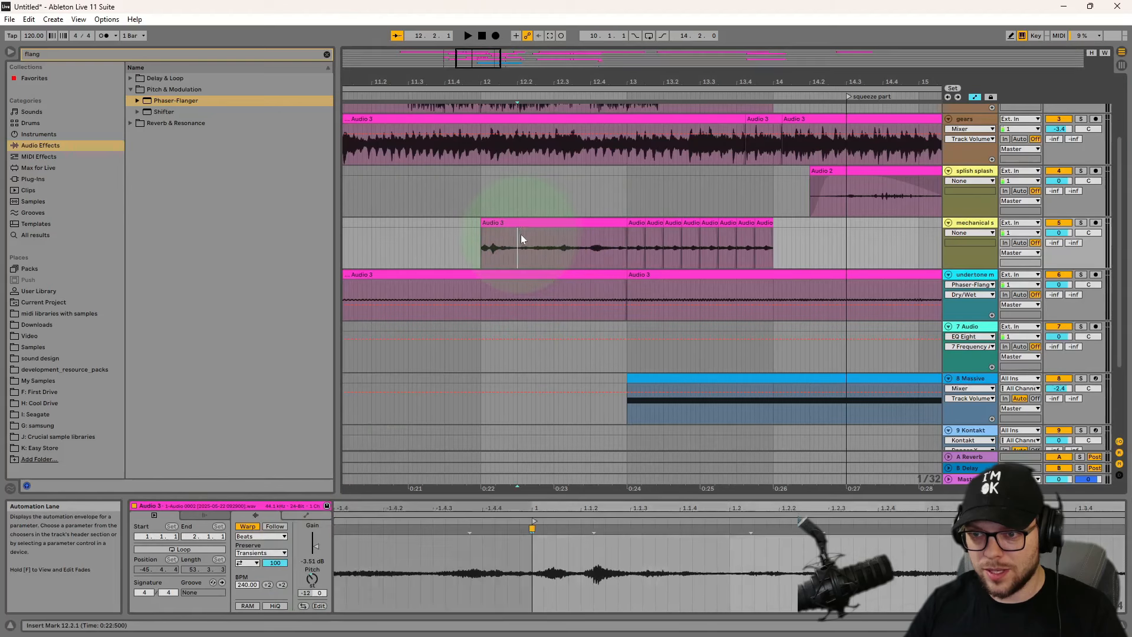
- Paste repeated half-beat copies of Audio 3 from 12.2 starting at bar 14 and play them
left_click_drag(521, 235, 535, 227)
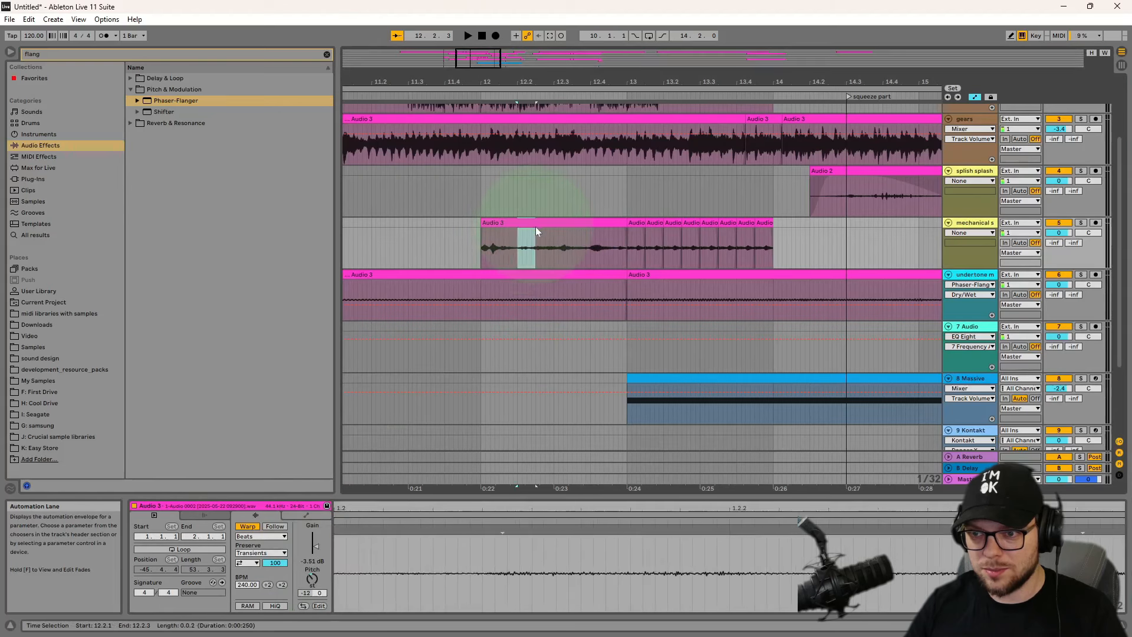
left_click(775, 225)
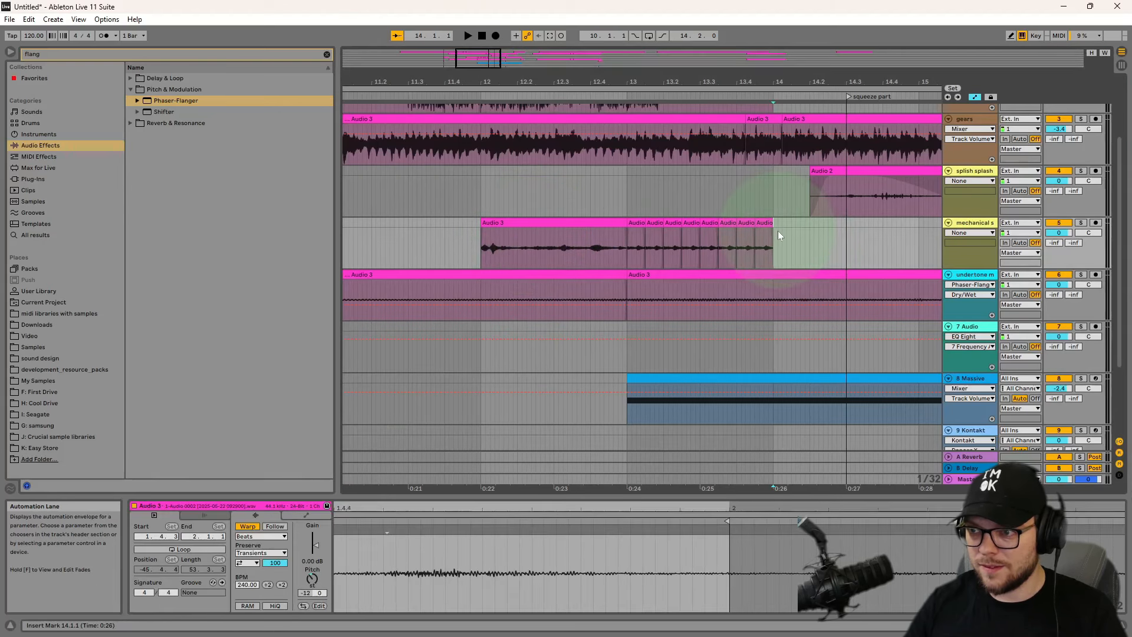
key("ctrl+v")
key("ctrl+v")
key("ctrl+v")
key("ctrl+v")
key("ctrl+v")
key("ctrl+v")
left_click_drag(804, 81, 639, 101)
key("ctrl+v")
key("ctrl+v")
key("ctrl+v")
key("ctrl+v")
key("ctrl+v")
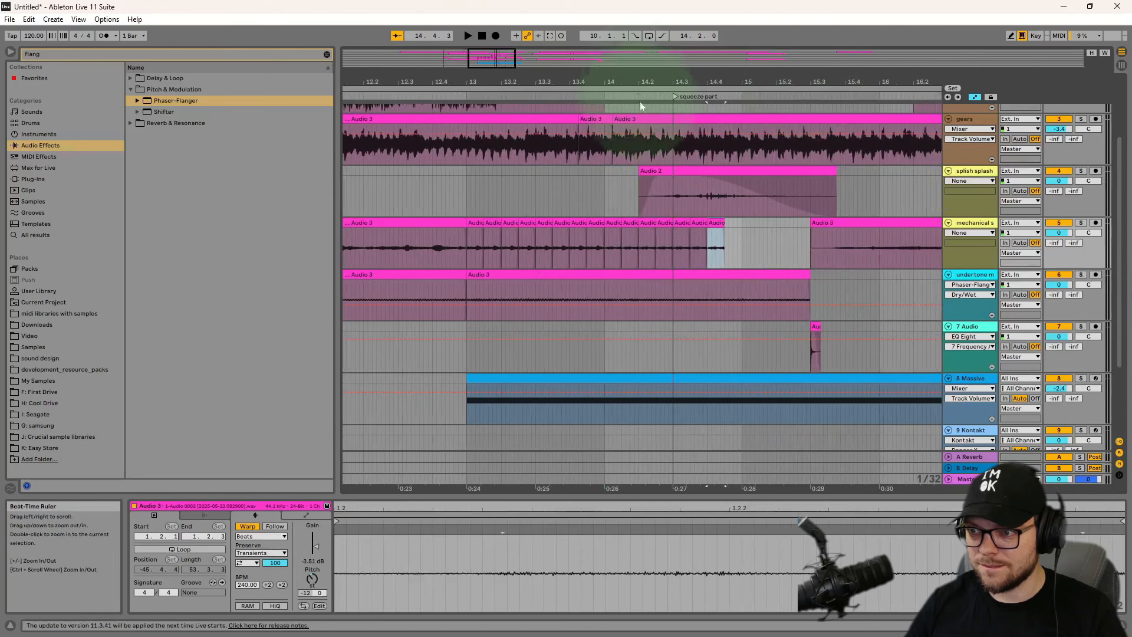
left_click(535, 236)
key("space")
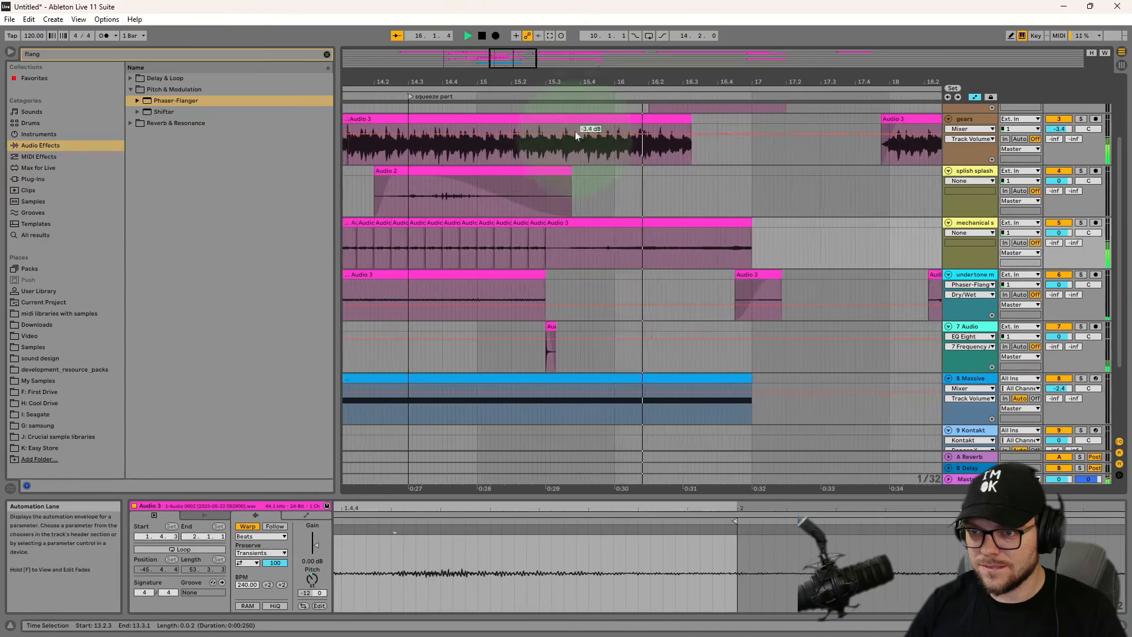
left_click_drag(581, 82, 583, 44)
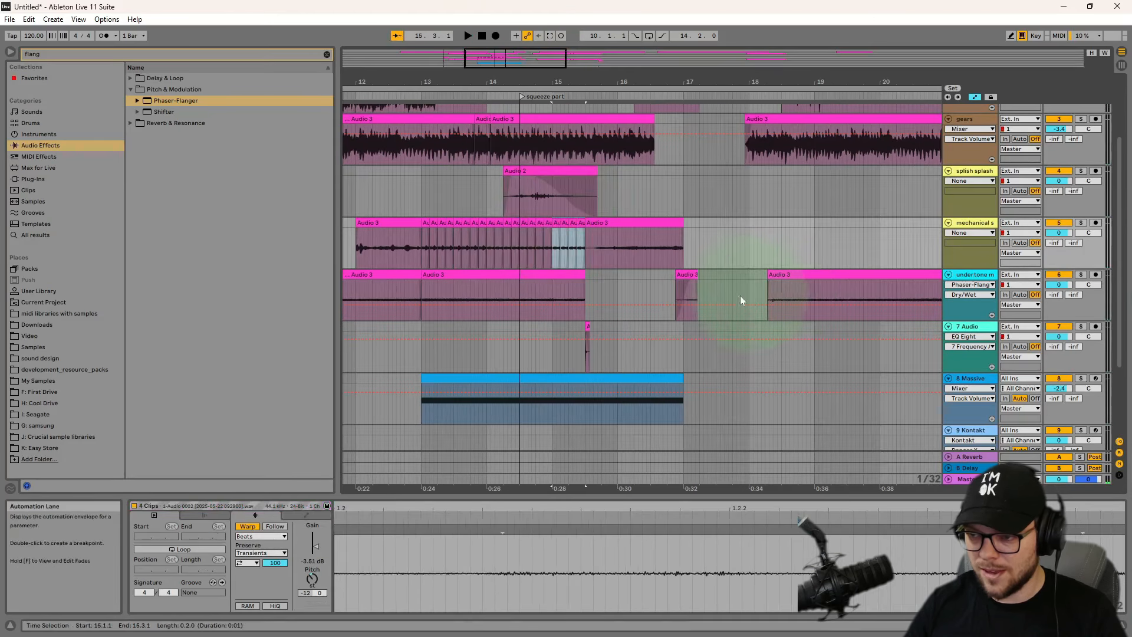
- Paste the copied slices onto the mechanical track starting at bar 17
left_click(732, 224)
key("ctrl+v")
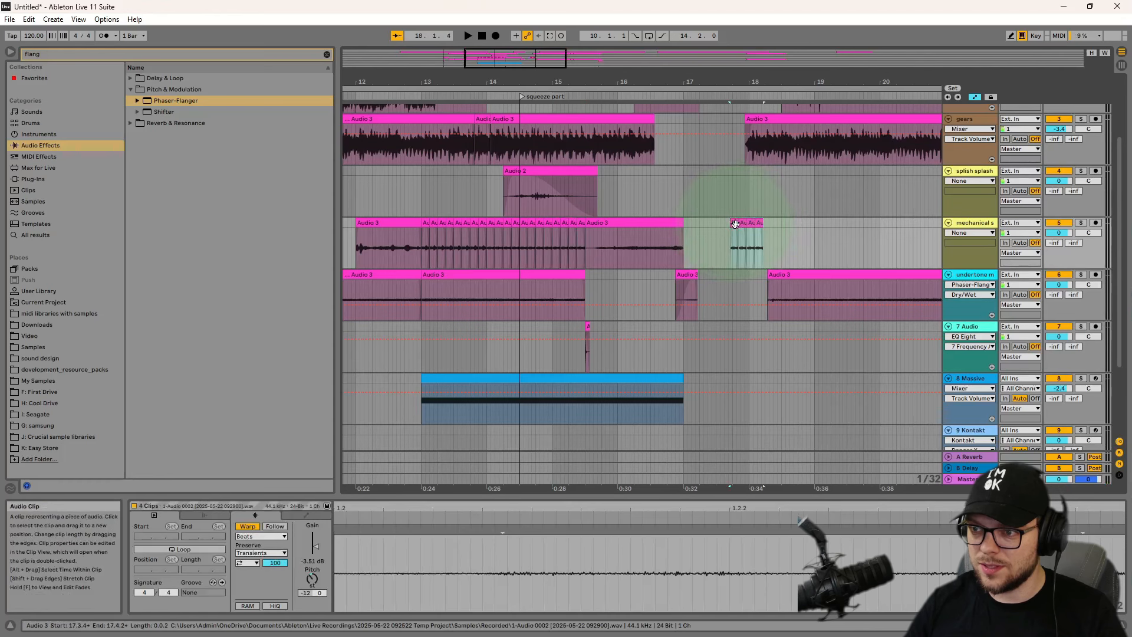
left_click_drag(735, 224, 688, 227)
left_click(759, 119)
left_click_drag(759, 82, 734, 40)
- Move the clips selected through 25.2.2 earlier so gears starts at 16.4.4, and play back
left_click(773, 327, "shift")
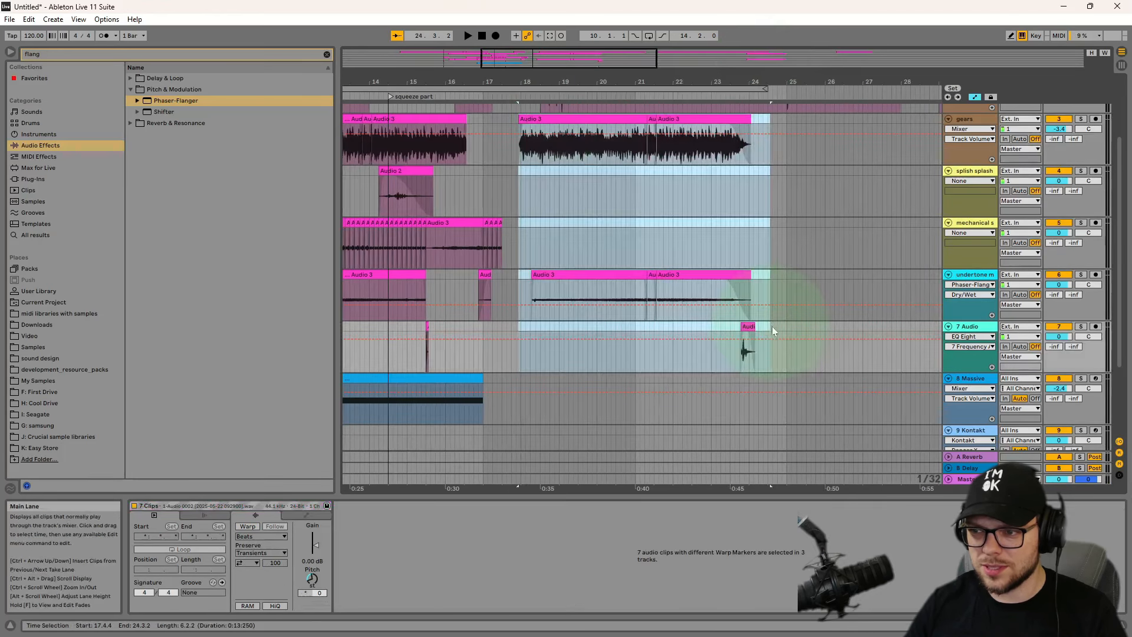
scroll(772, 330, "down", 2)
left_click(801, 378, "shift")
scroll(571, 390, "up", 3)
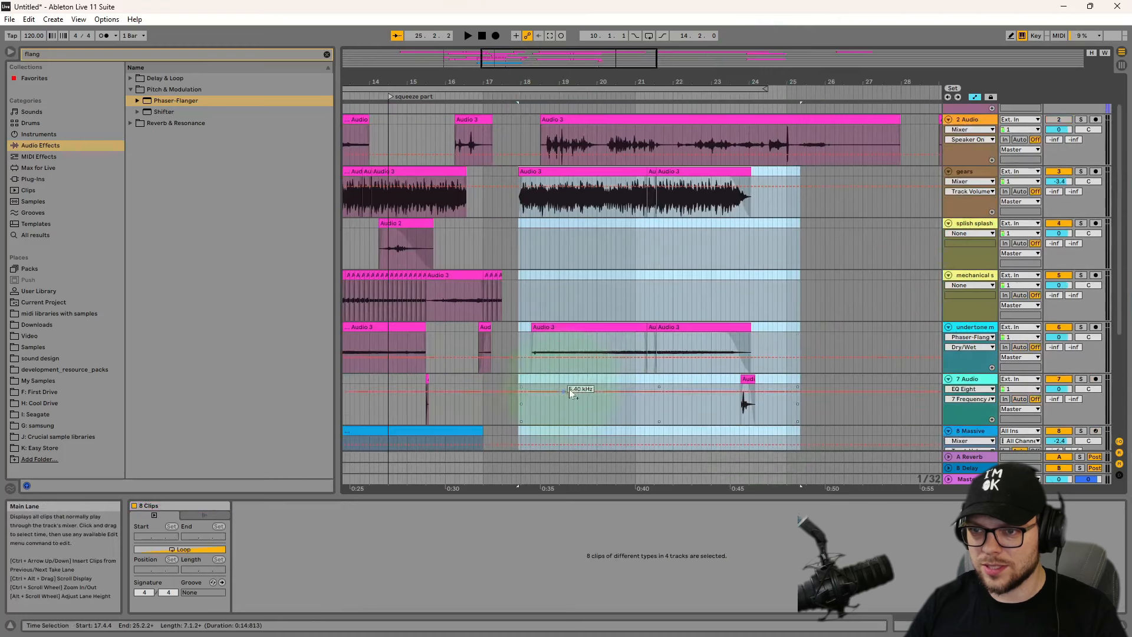
scroll(570, 392, "up", 1)
left_click_drag(524, 82, 666, 151)
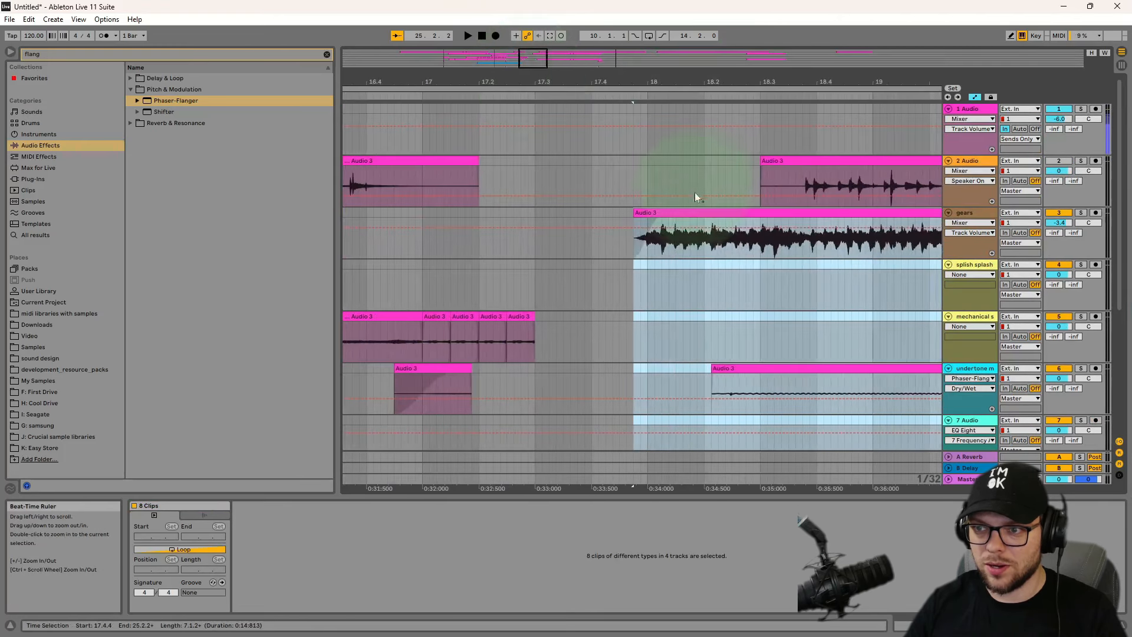
left_click_drag(660, 211, 432, 216)
left_click(387, 231)
key("space")
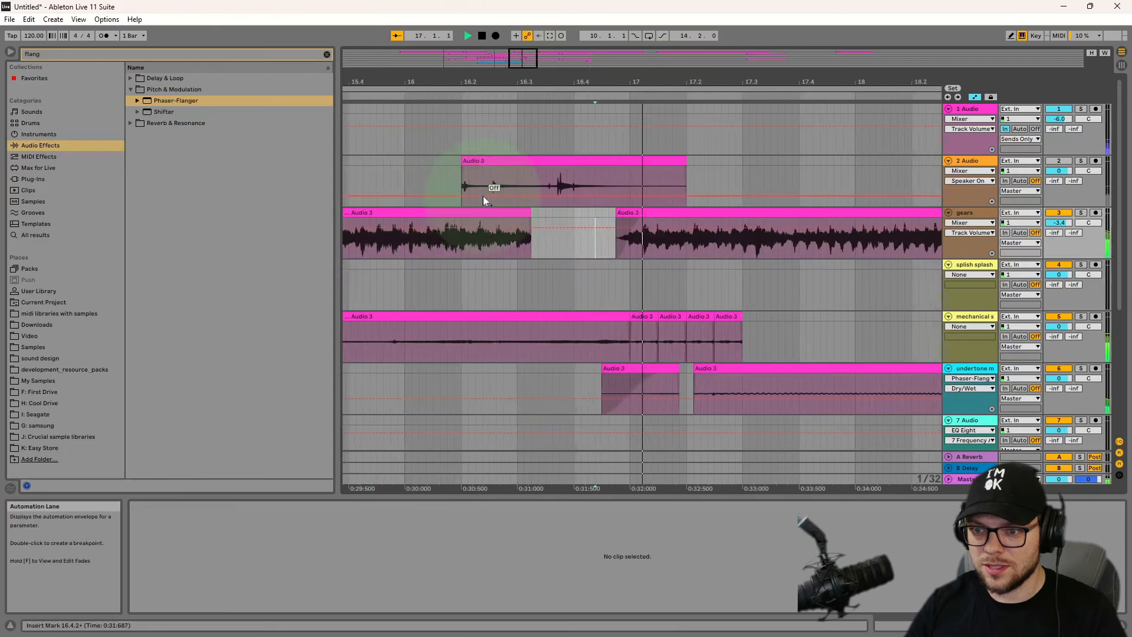
scroll(484, 193, "down", 2)
left_click_drag(572, 78, 622, 28)
key("space")
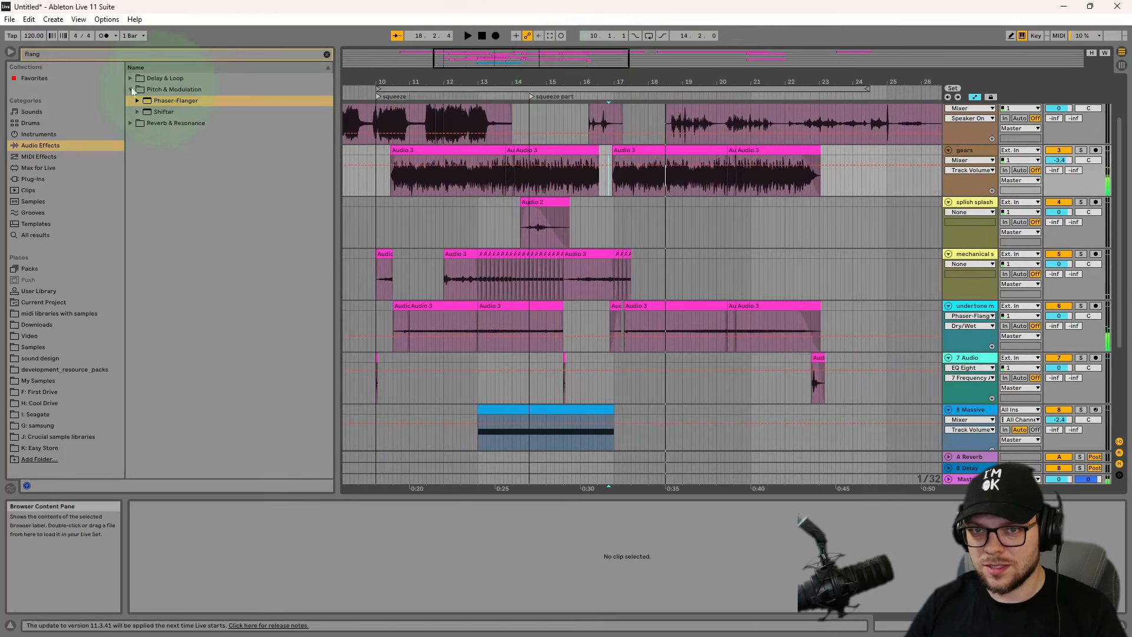
left_click(501, 88)
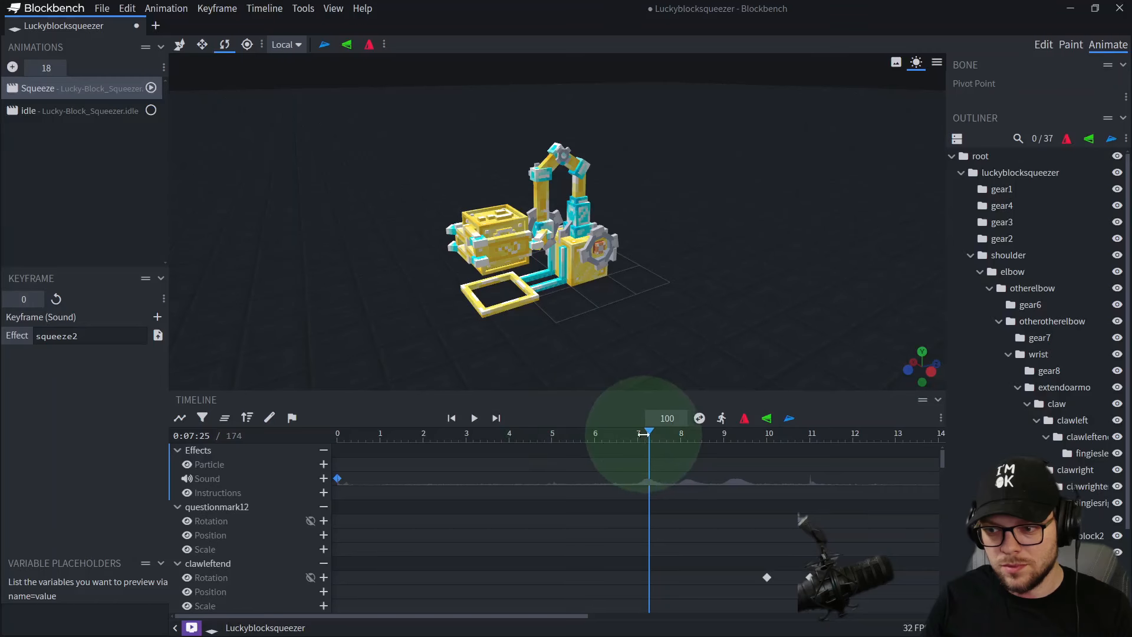
left_click_drag(631, 417, 567, 449)
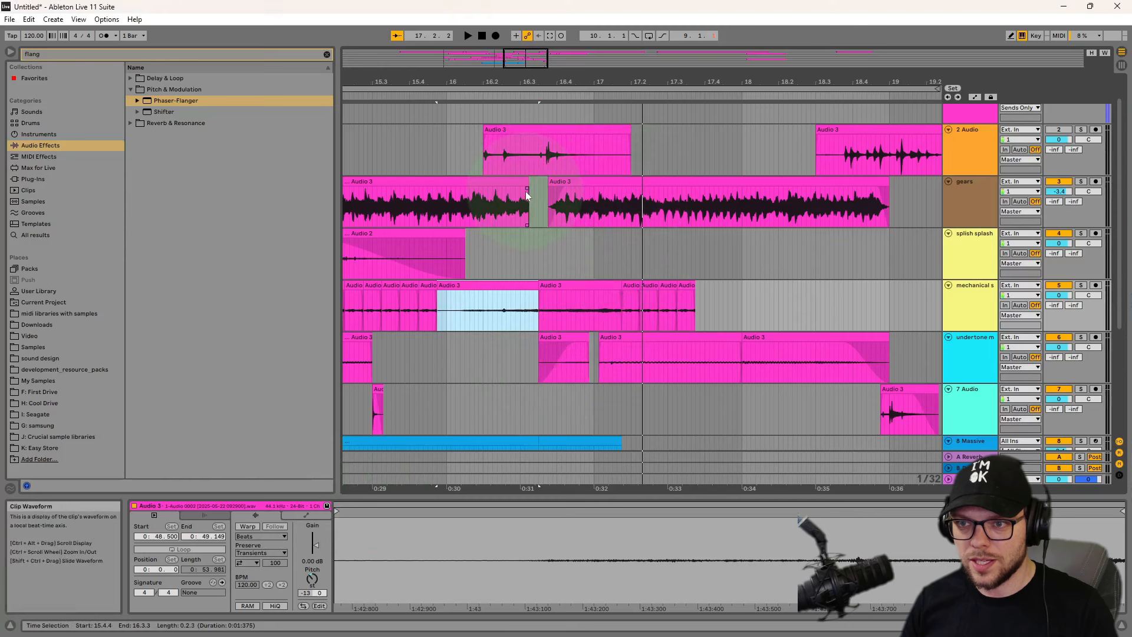
left_click_drag(526, 192, 485, 194)
- Delete the unwanted mechanical-track clip and start the second gears clip at 16.3.3
left_click(517, 288)
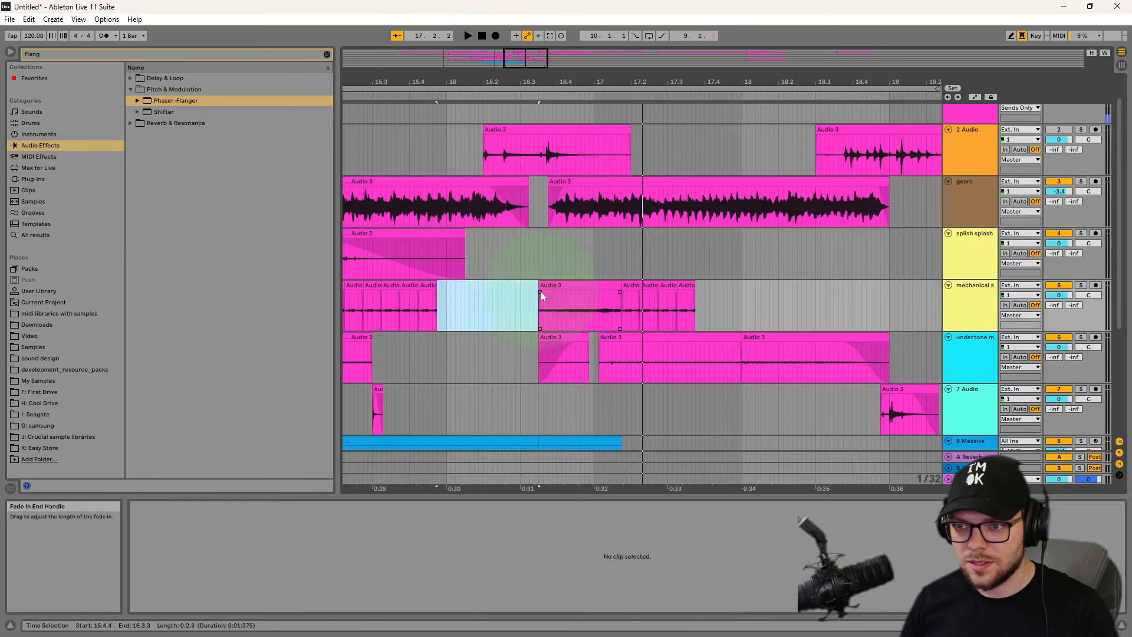
key("Delete")
left_click(547, 184)
left_click_drag(547, 184, 538, 184)
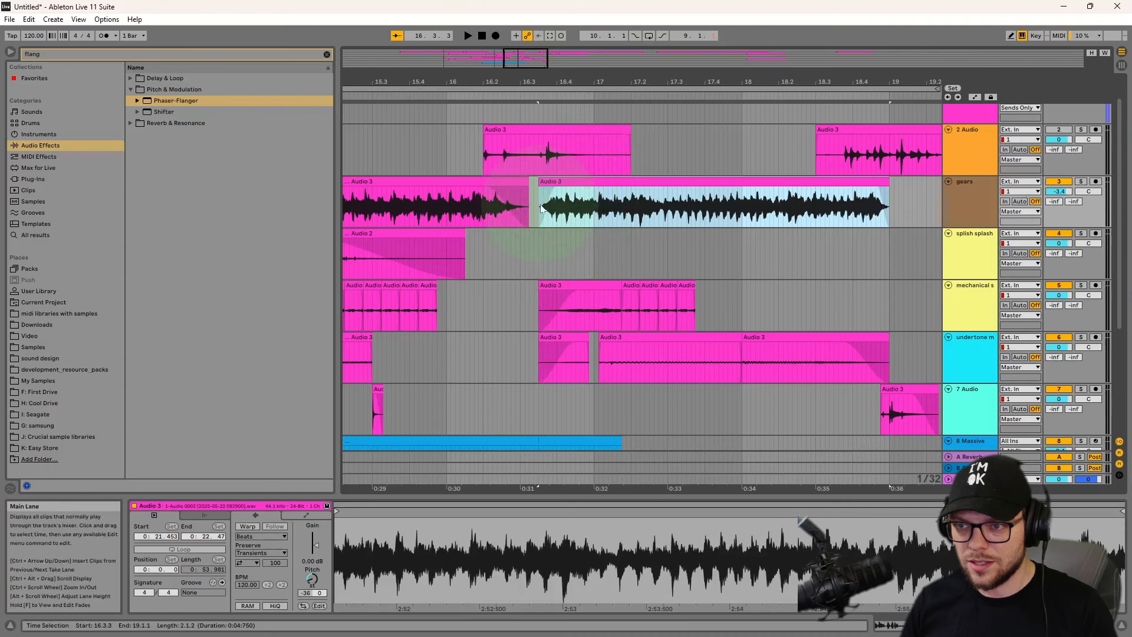
- Select the looped time range and rewind the Squeeze animation to just before the squeeze
scroll(558, 309, "down", 3)
left_click_drag(579, 84, 602, 56)
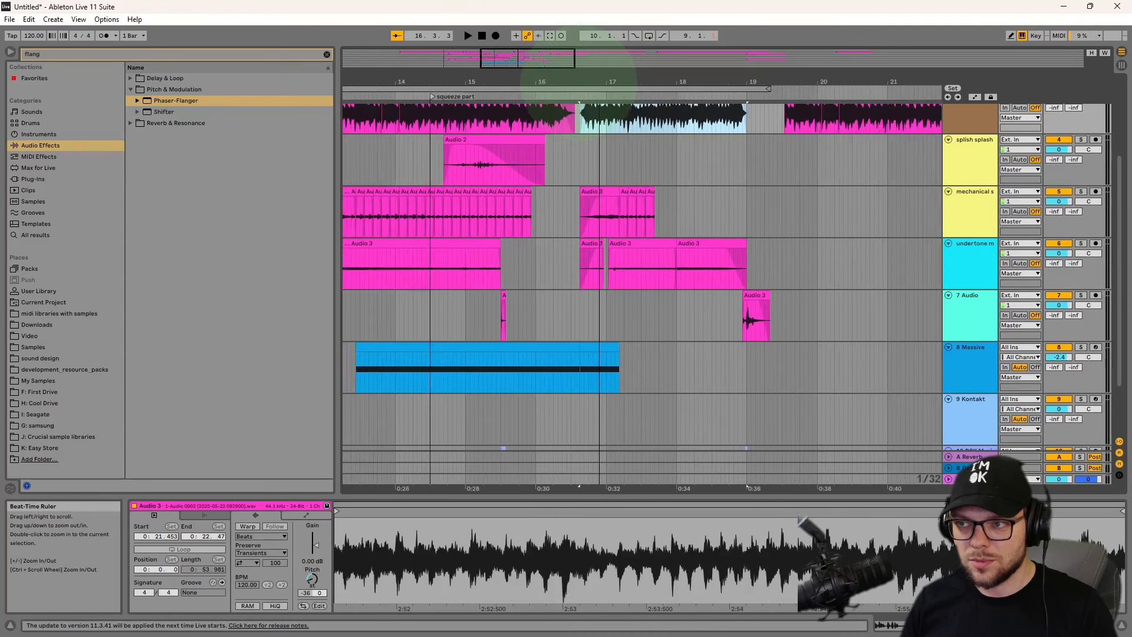
scroll(573, 197, "up", 3)
left_click_drag(461, 82, 554, 74)
left_click(442, 88)
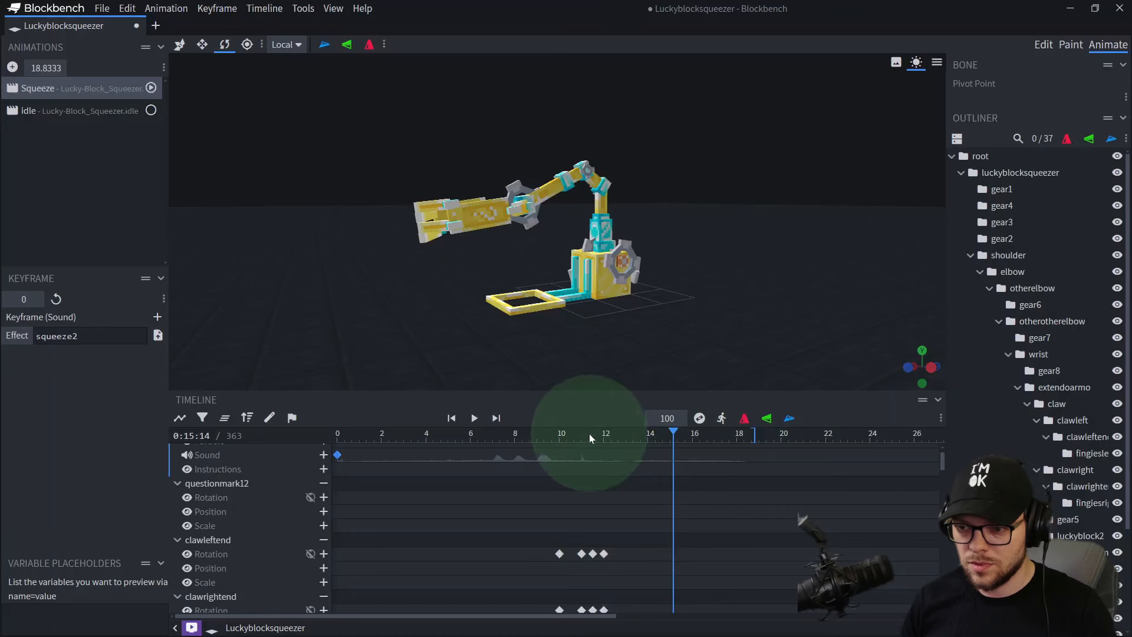
left_click(589, 433)
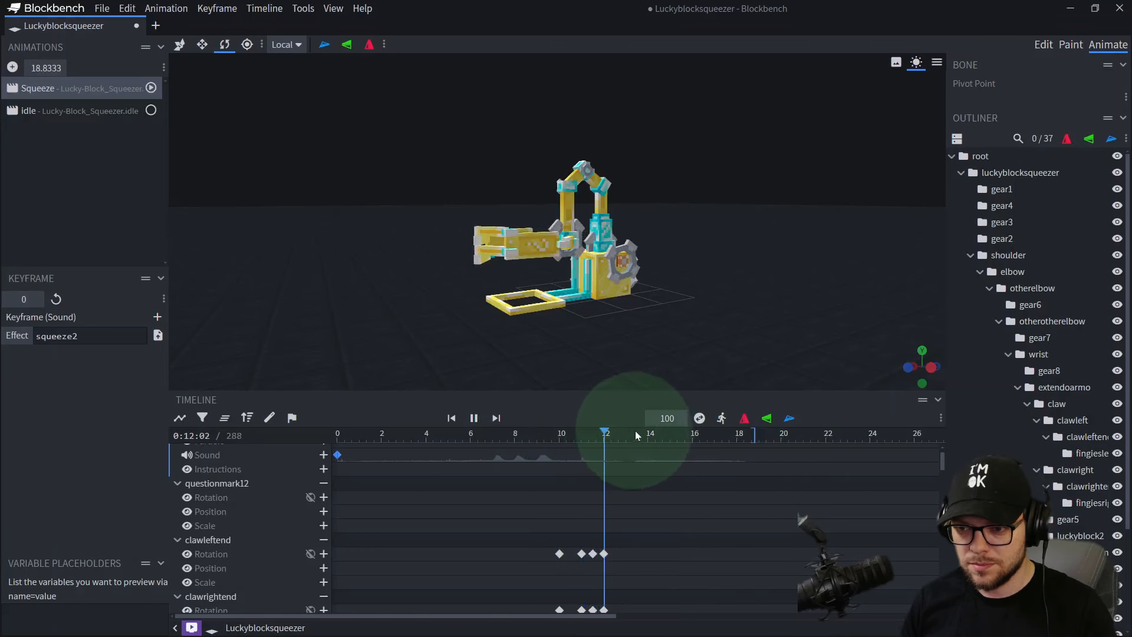
- Preview the Squeeze animation and move the playhead near the end, about 18.7 s
left_click_drag(748, 310, 673, 331)
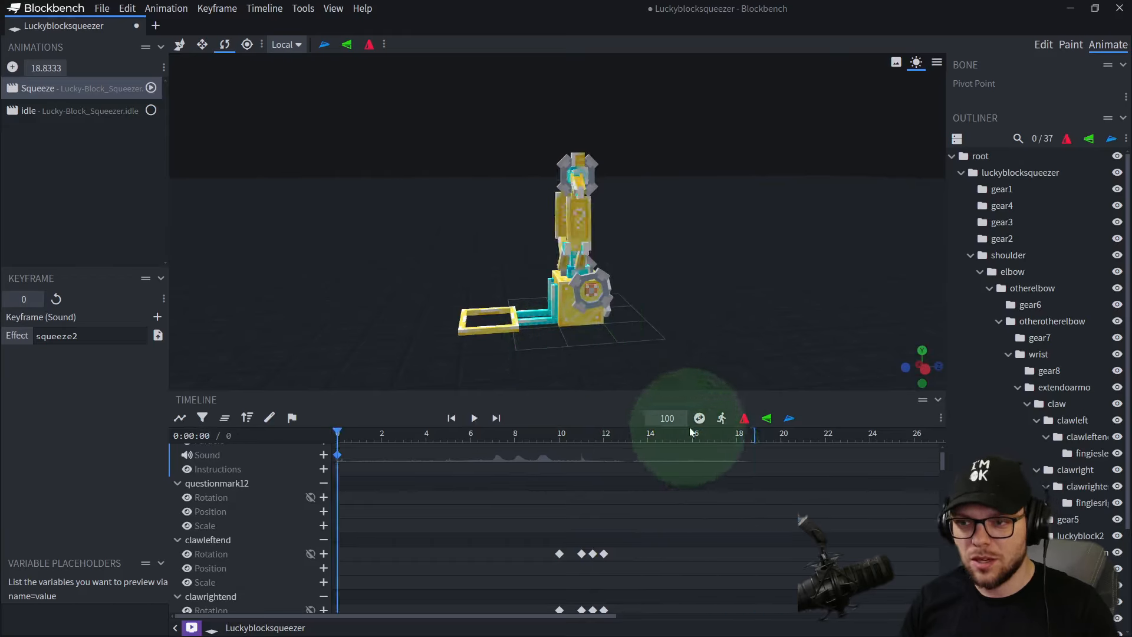
key("space")
left_click(80, 111)
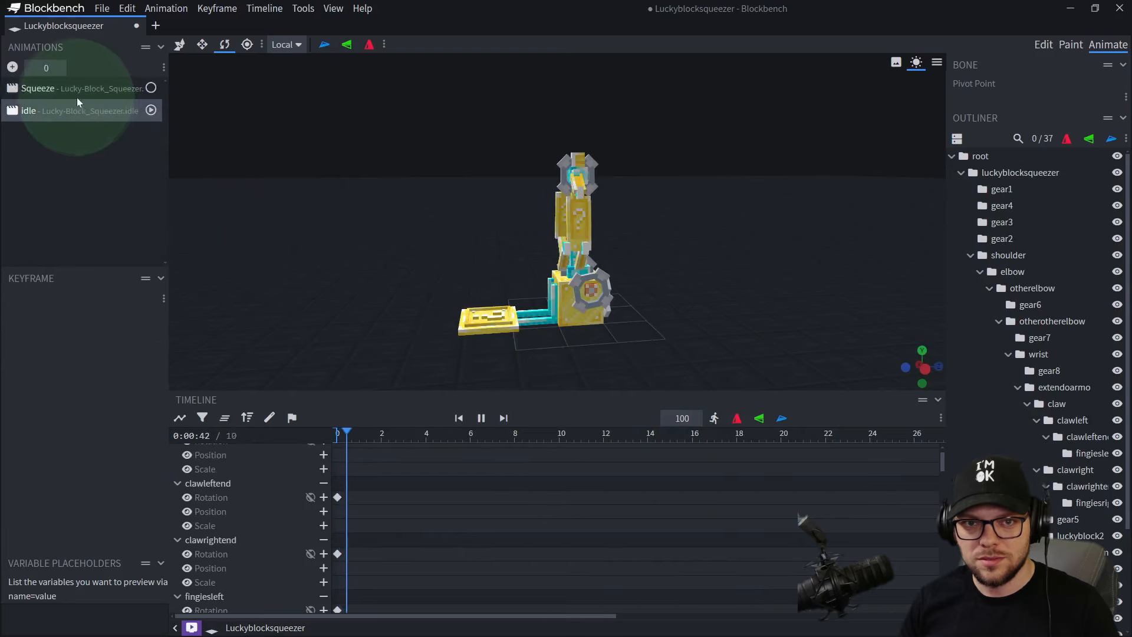
left_click(77, 93)
key("space")
left_click_drag(686, 432, 753, 435)
- Select clawleft's two rotation keyframes ending around 17.96 s for copying
left_click(536, 176)
left_click(504, 465)
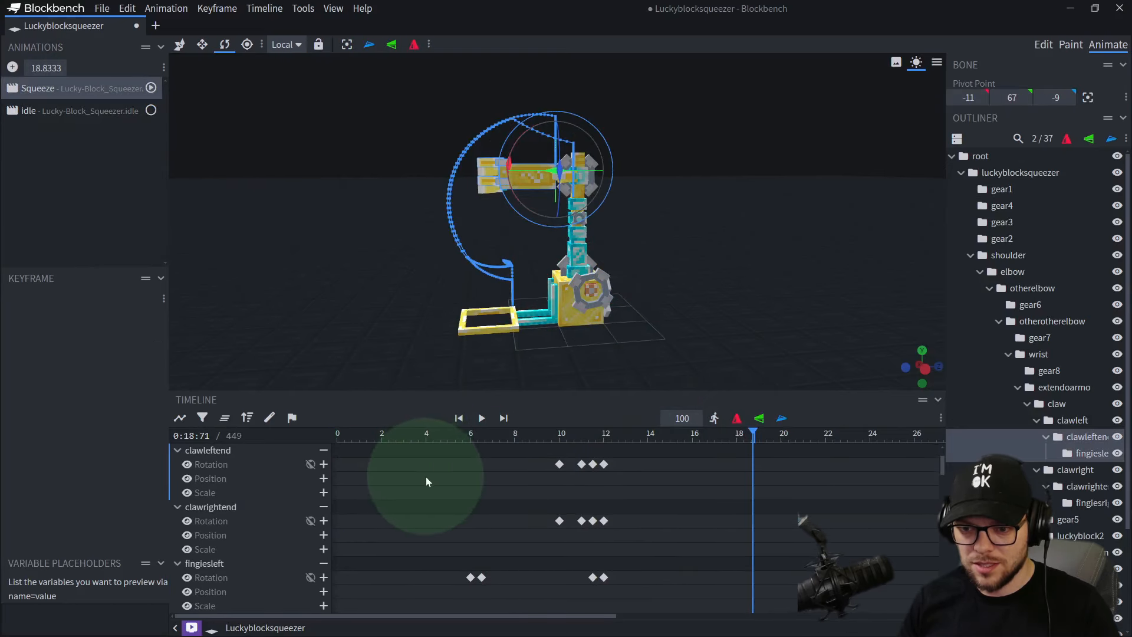
left_click(1062, 420)
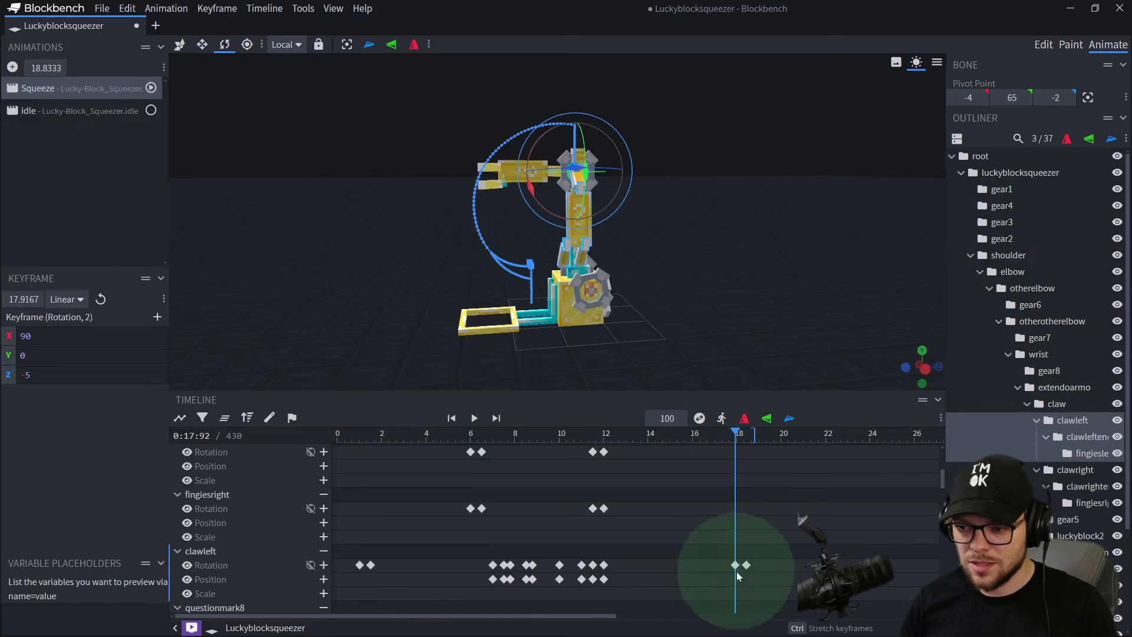
left_click_drag(711, 518, 737, 569)
left_click_drag(735, 436, 736, 437)
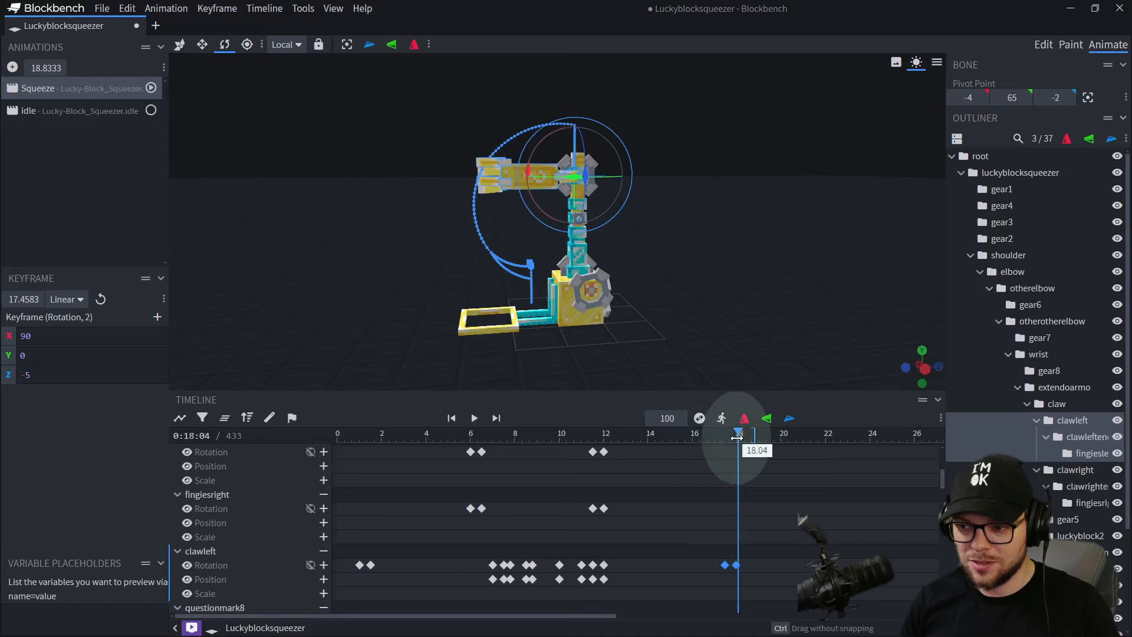
left_click(736, 565)
left_click(722, 562, "shift")
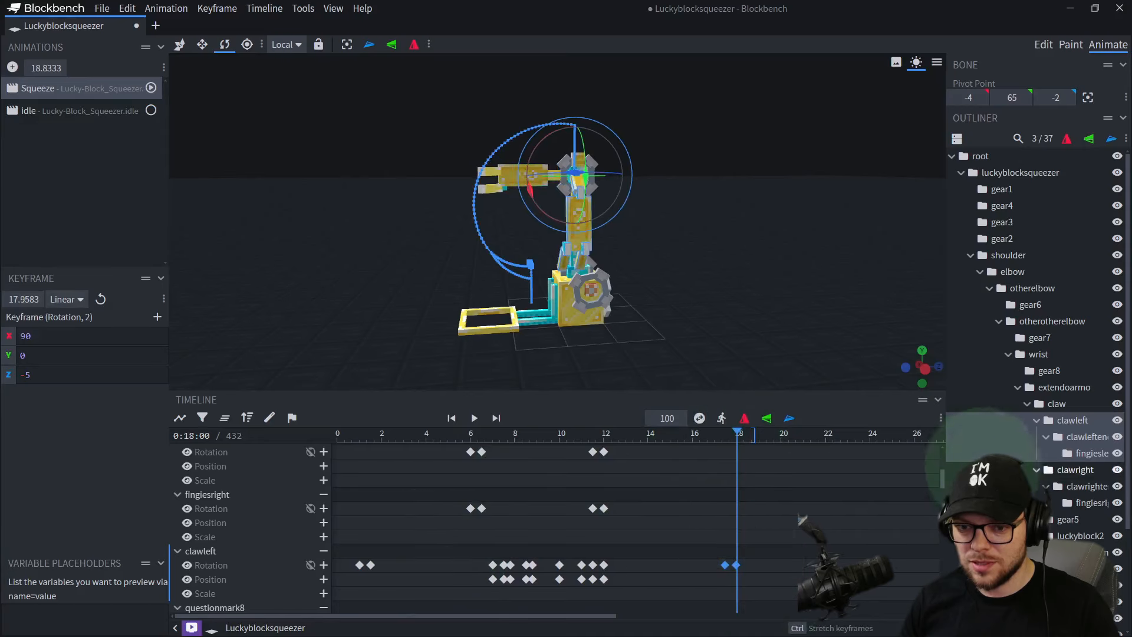
- Paste the claw rotation keyframes onto clawright and reverse them
scroll(756, 547, "up", 2, "ctrl")
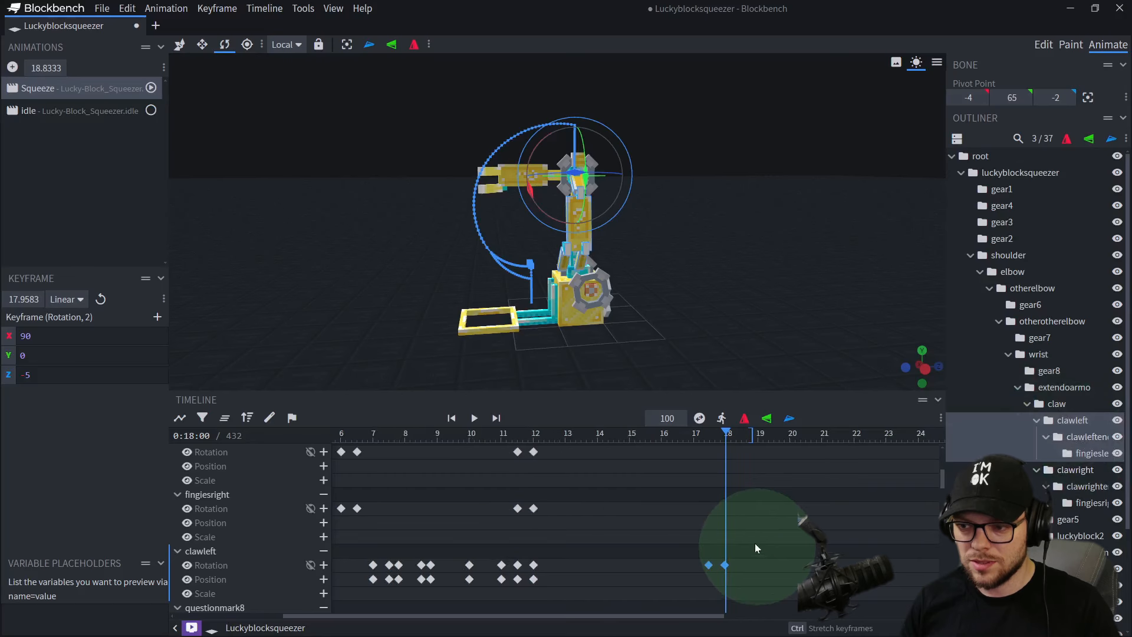
left_click_drag(477, 162, 527, 184)
left_click(527, 183)
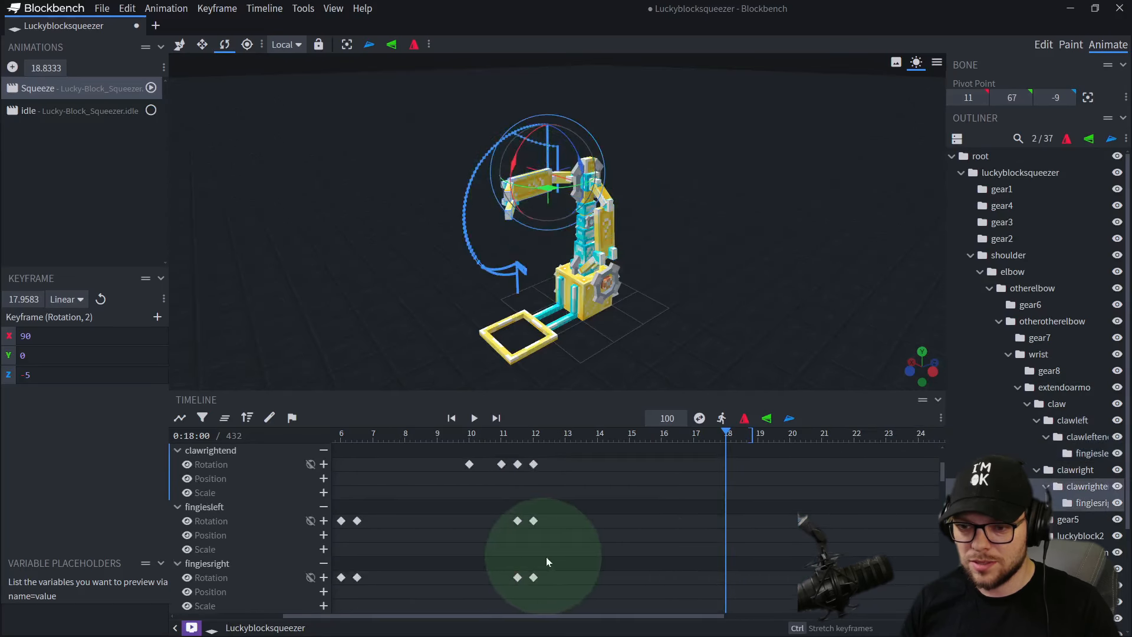
left_click(1055, 470)
key("ctrl+v")
scroll(389, 460, "left", 4)
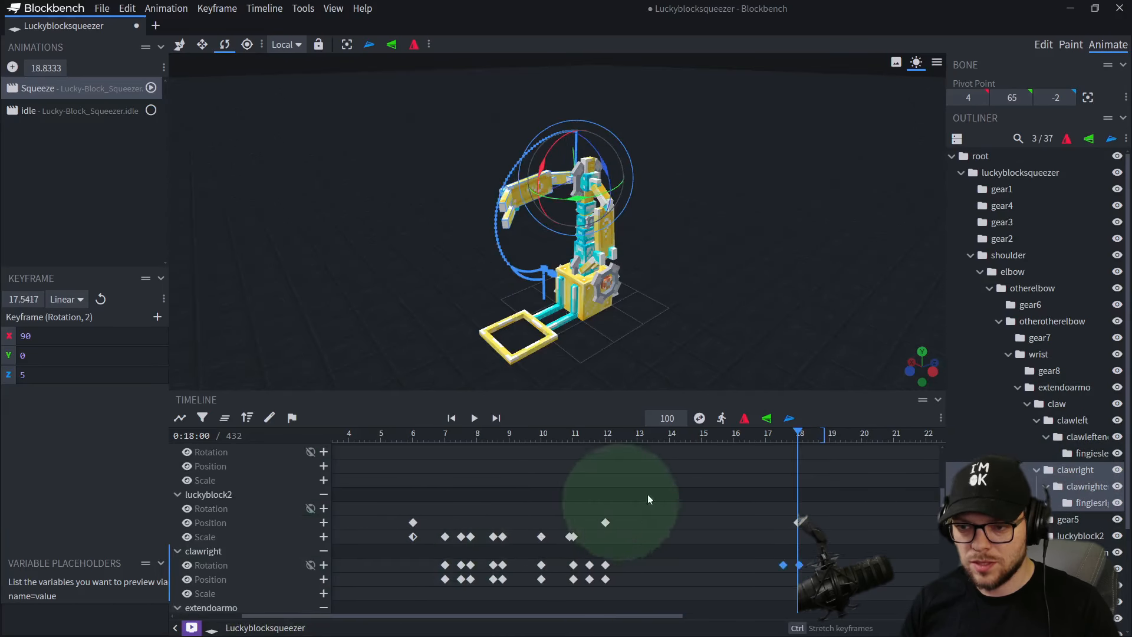
left_click(699, 418)
- End the Squeeze animation at about 18.04 s and play it back to check
left_click_drag(824, 437, 761, 443)
key("space")
scroll(714, 271, "down", 4)
key("space")
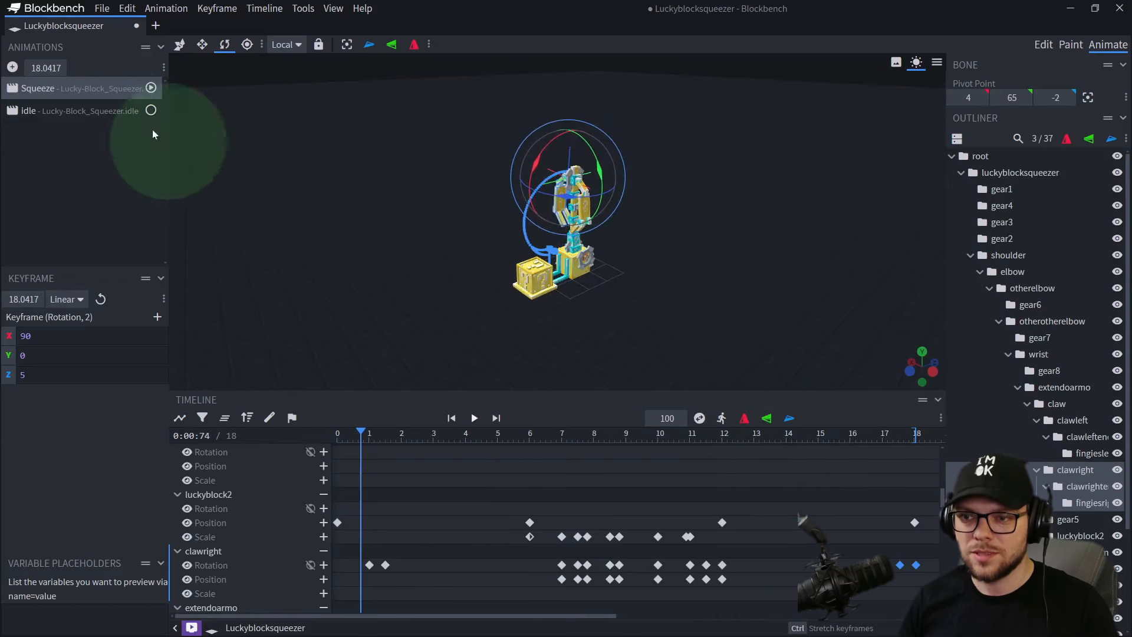
- Save the Luckyblocksqueezer project, then orbit, pan and zoom to inspect the model
left_click(103, 7)
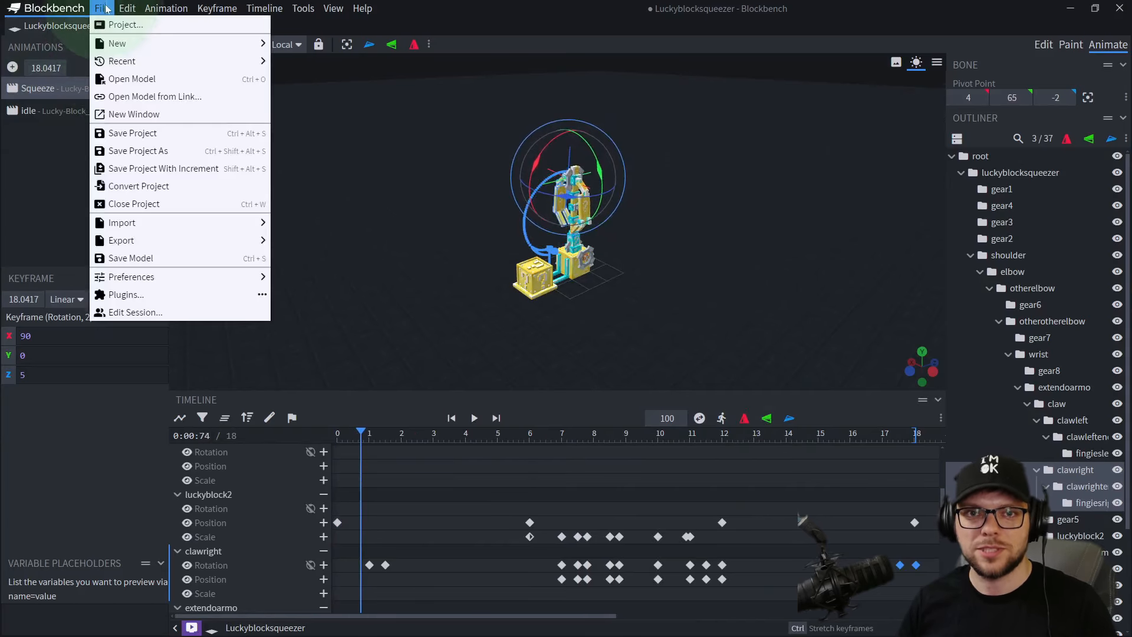
left_click(129, 134)
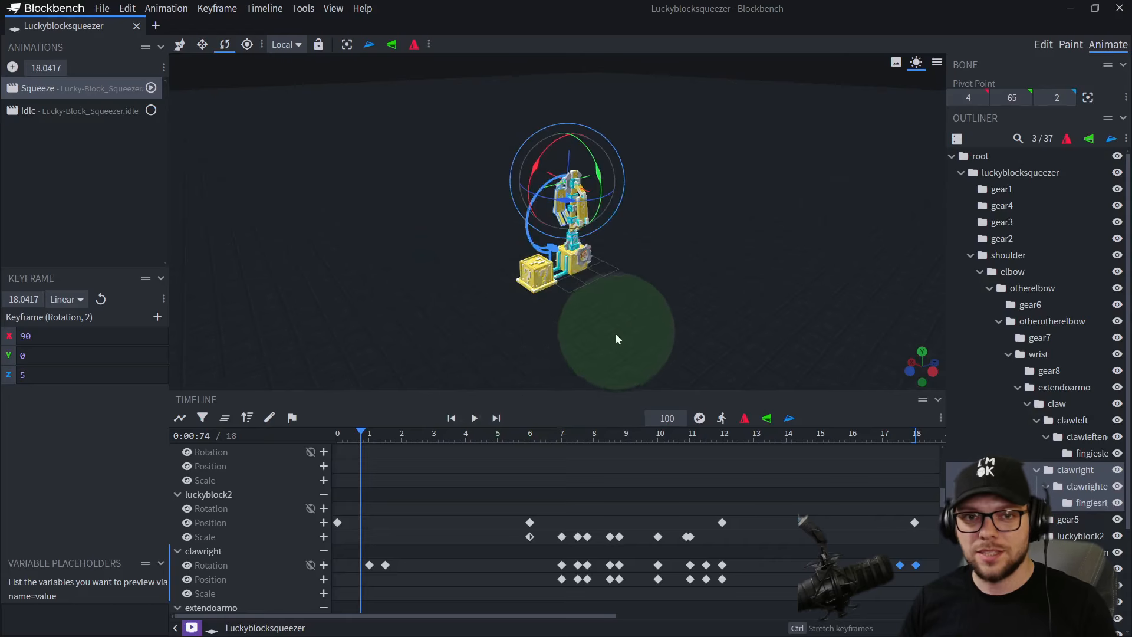
left_click_drag(616, 334, 617, 351)
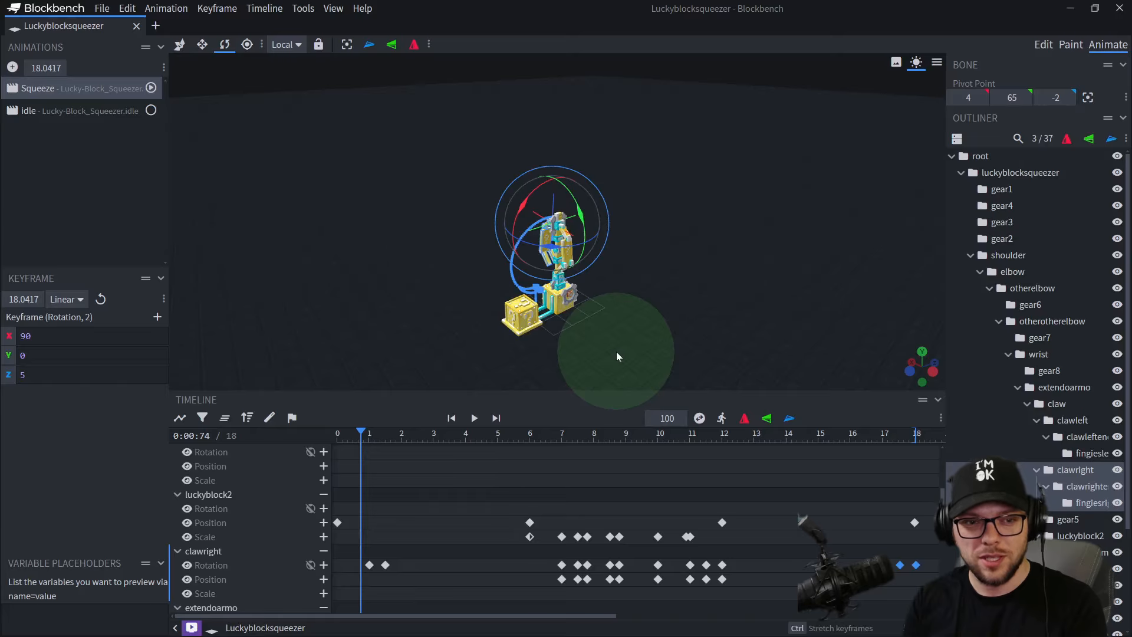
left_click_drag(563, 309, 577, 307)
right_click_drag(576, 307, 573, 279)
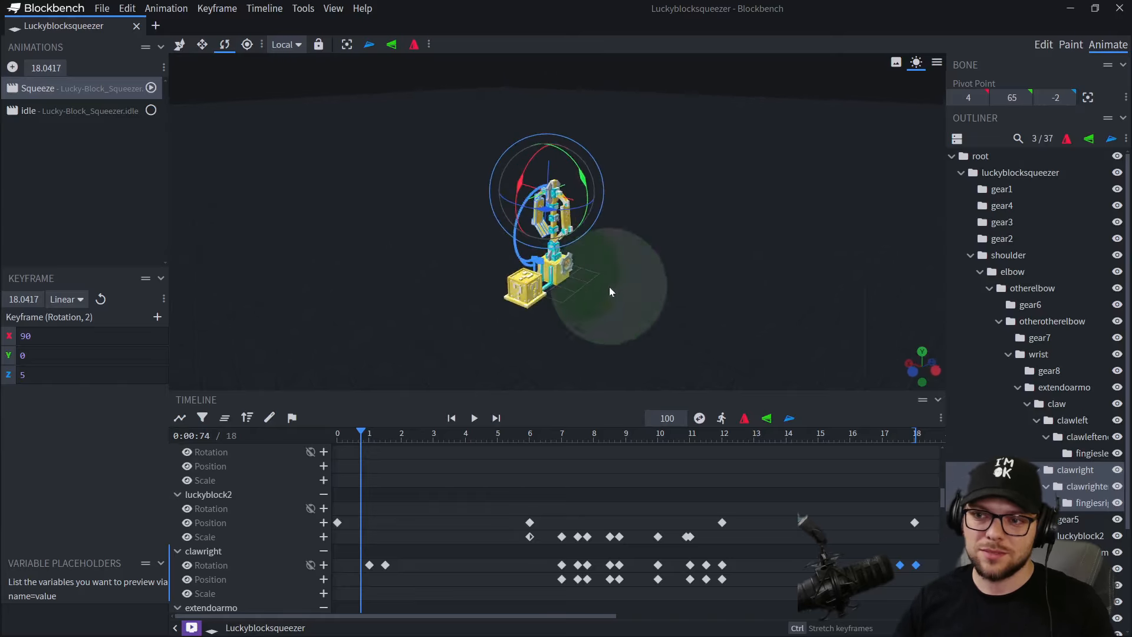
scroll(613, 287, "up", 8)
right_click_drag(705, 308, 702, 260)
left_click_drag(703, 260, 676, 273)
right_click_drag(677, 272, 674, 250)
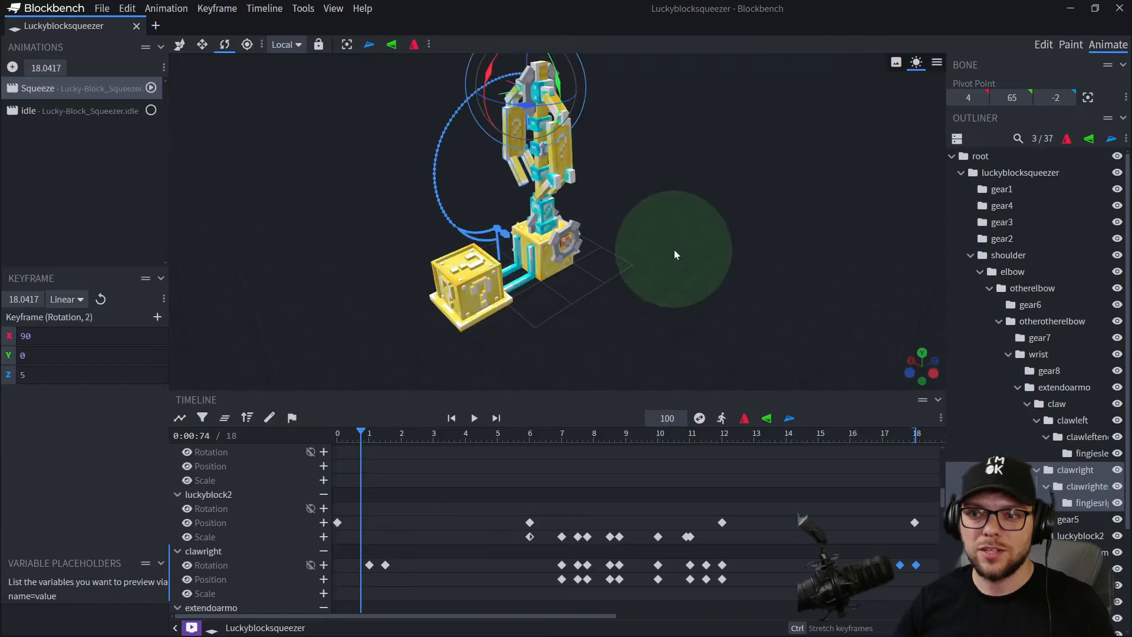